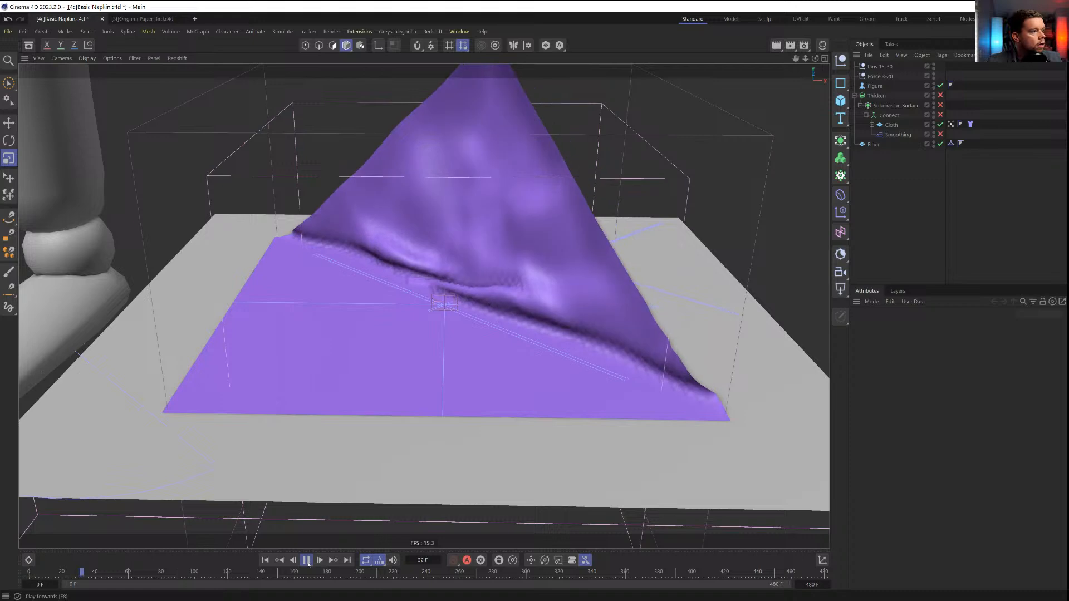
# Watch the napkin folding simulation from several angles and stop playback once the napkin stands folded
pyautogui.moveTo(572, 381)
pyautogui.keyDown('alt'); pyautogui.mouseDown()
pyautogui.moveTo(479, 374)
pyautogui.moveTo(619, 368)
pyautogui.moveTo(566, 370)
pyautogui.moveTo(571, 363)
pyautogui.mouseUp(); pyautogui.keyUp('alt')
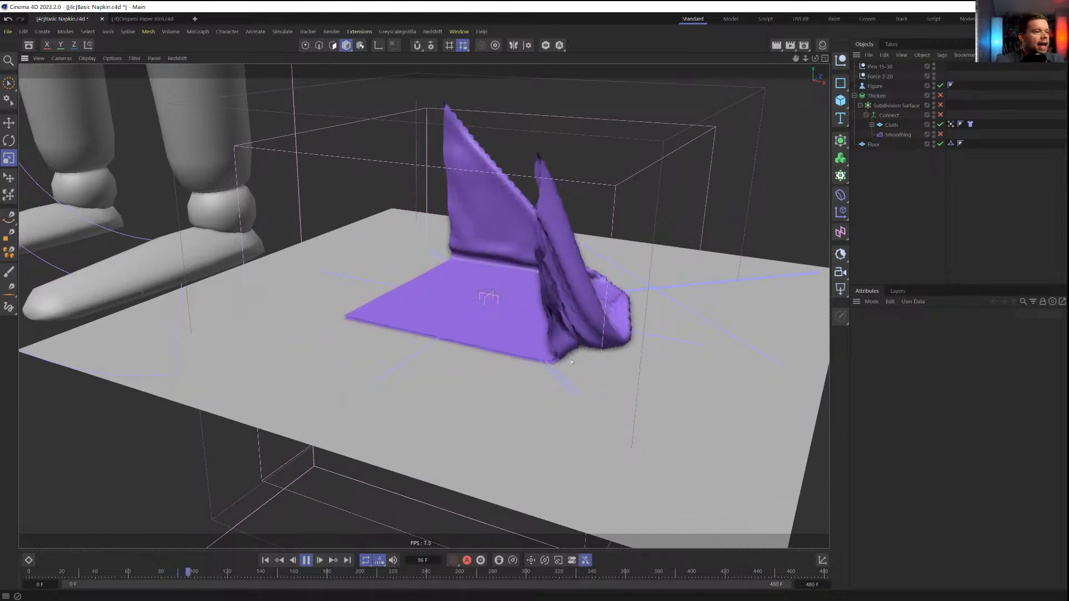
pyautogui.keyDown('alt'); pyautogui.moveTo(571, 362); pyautogui.dragTo(610, 368); pyautogui.keyUp('alt')
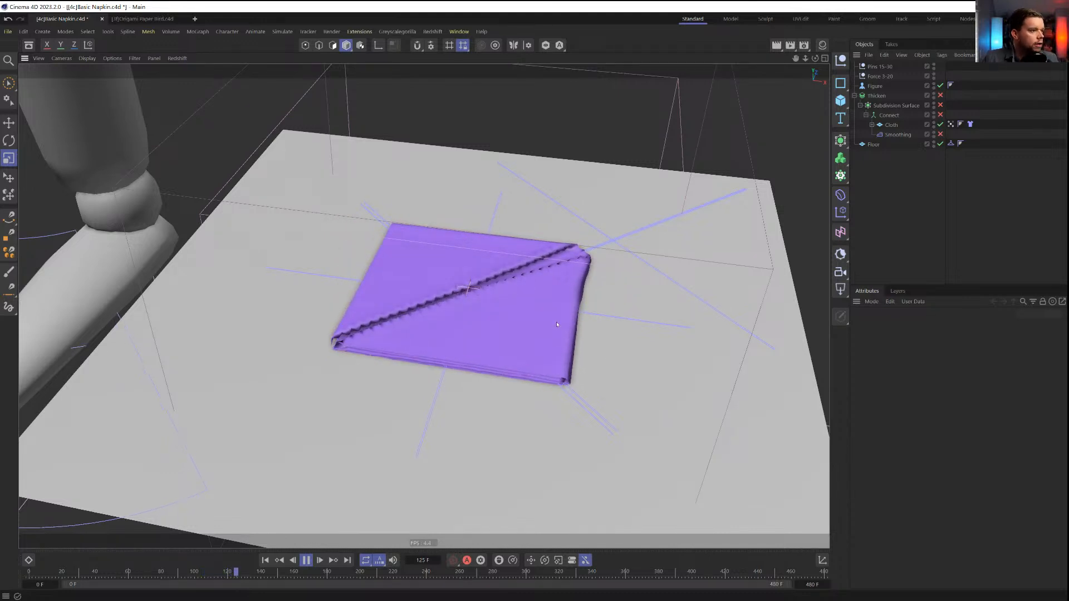
pyautogui.keyDown('alt'); pyautogui.moveTo(557, 324); pyautogui.dragTo(497, 311); pyautogui.keyUp('alt')
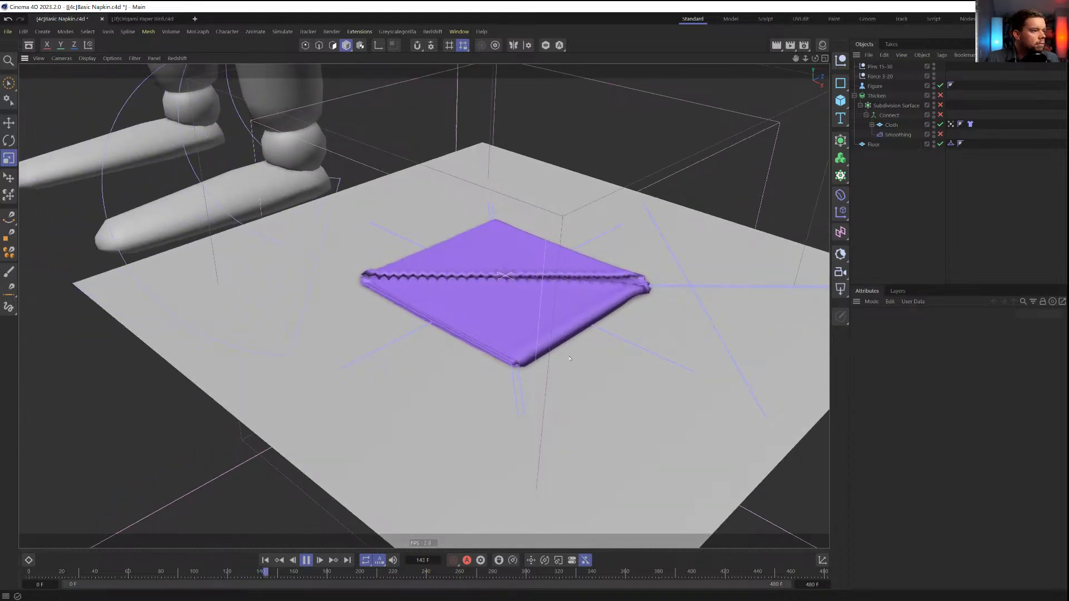
pyautogui.keyDown('alt'); pyautogui.moveTo(599, 369); pyautogui.dragTo(623, 372); pyautogui.keyUp('alt')
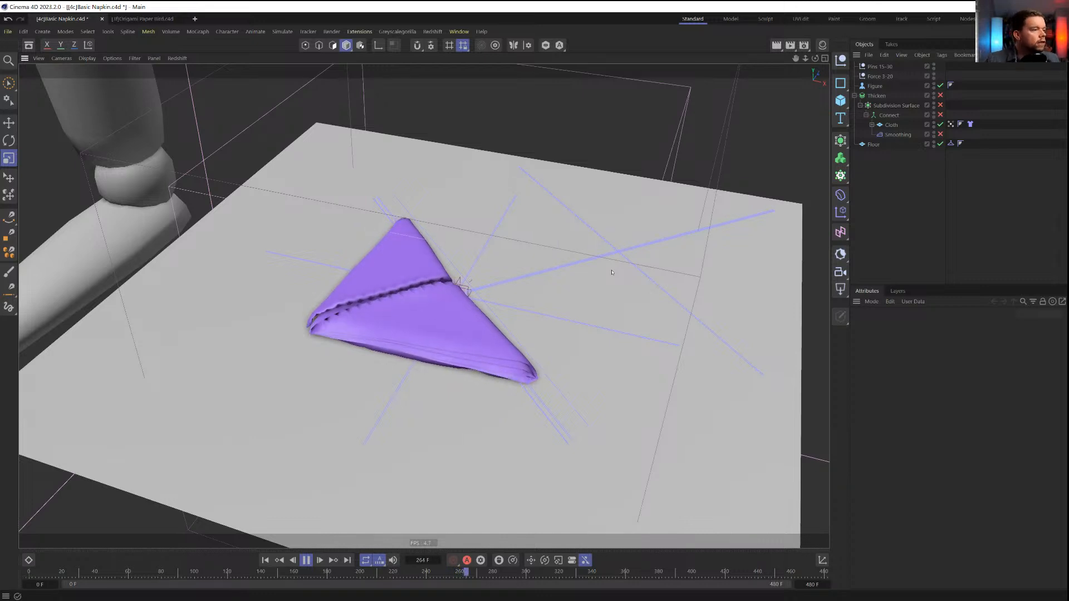
pyautogui.keyDown('alt'); pyautogui.moveTo(479, 342); pyautogui.dragTo(480, 333); pyautogui.keyUp('alt')
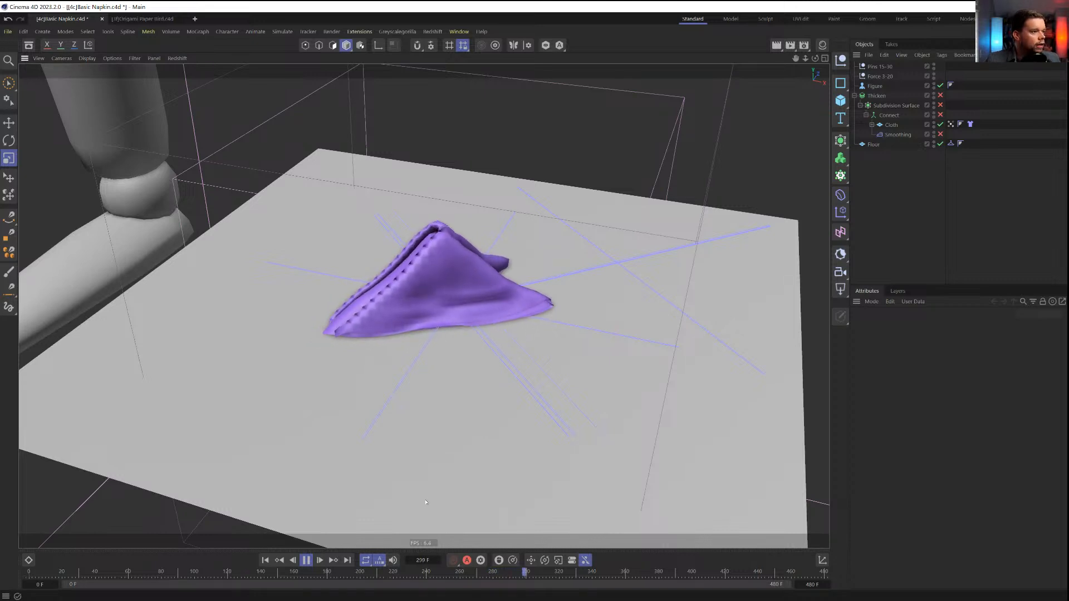
pyautogui.click(306, 561)
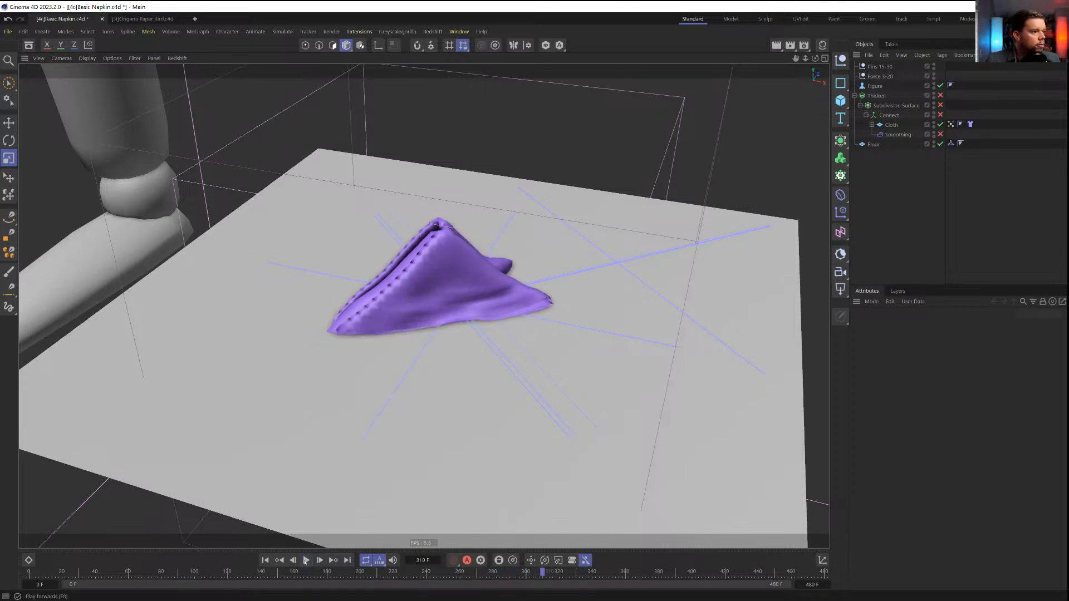
# Examine the folds of the standing napkin up close from different sides
pyautogui.keyDown('alt'); pyautogui.moveTo(424, 284); pyautogui.dragTo(467, 278); pyautogui.keyUp('alt')
pyautogui.scroll(5, 443, 290)
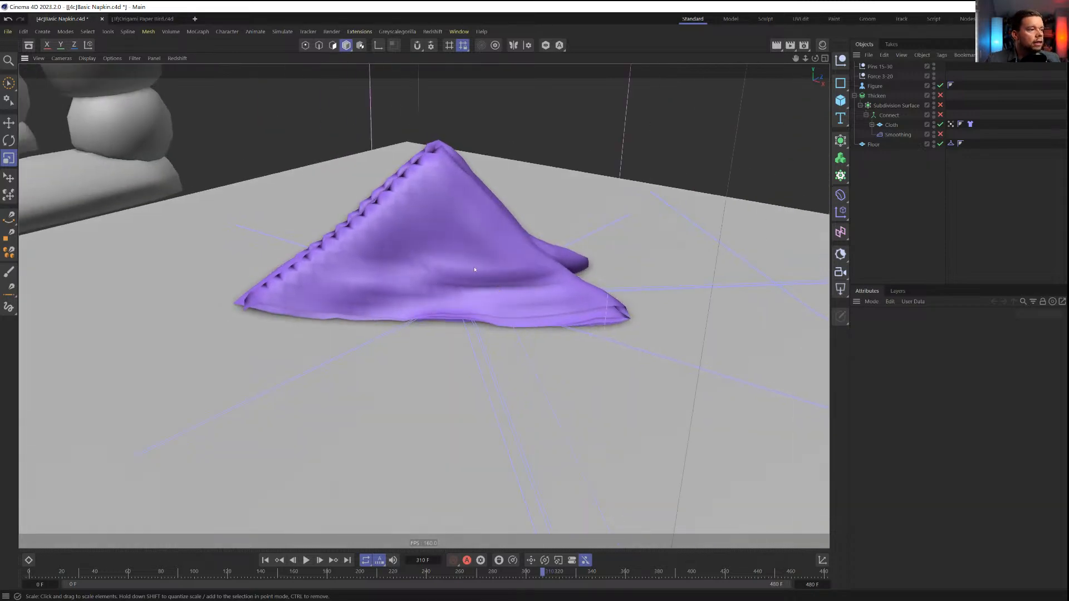
pyautogui.keyDown('alt'); pyautogui.moveTo(534, 288); pyautogui.dragTo(575, 306); pyautogui.keyUp('alt')
pyautogui.keyDown('alt'); pyautogui.moveTo(520, 250); pyautogui.dragTo(456, 291); pyautogui.keyUp('alt')
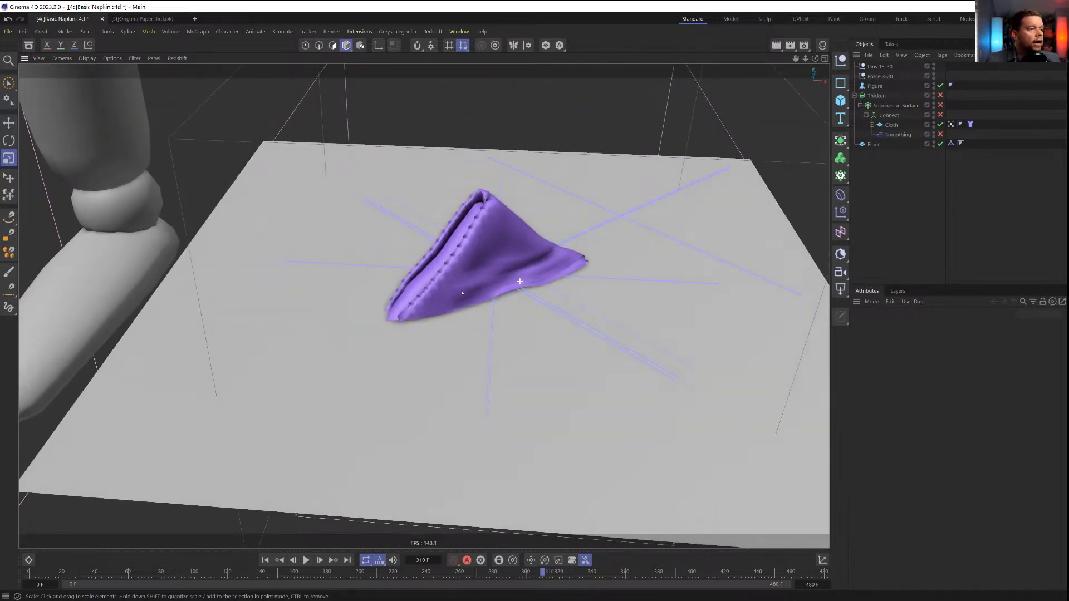
pyautogui.scroll(5, 473, 279)
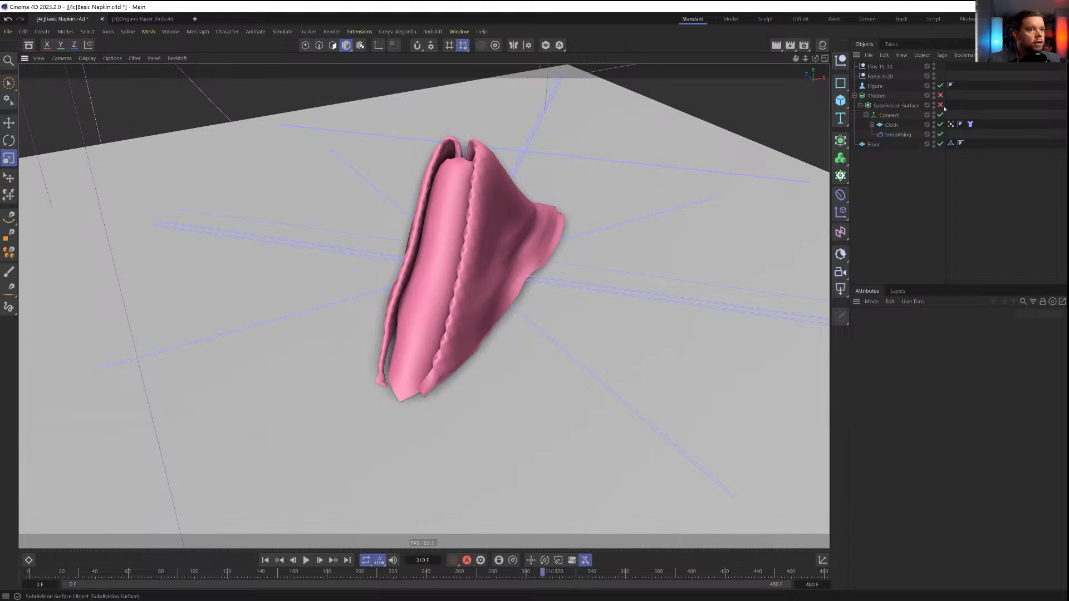
# Enable the Connect, Smoothing, Subdivision Surface and Thicken objects on the napkin and inspect the folded cloth from several sides
pyautogui.click(941, 105)
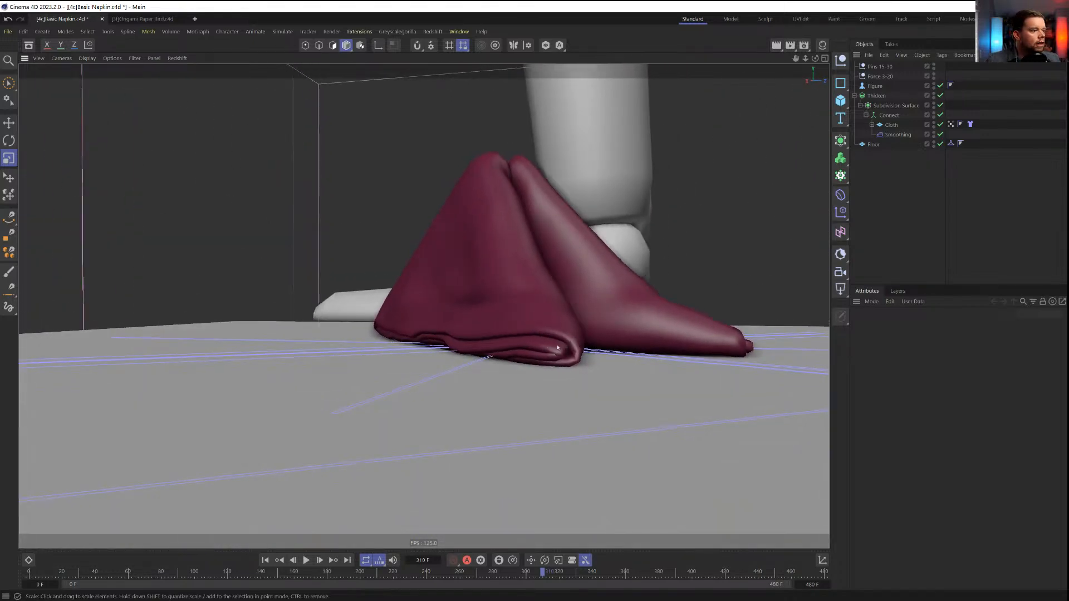
pyautogui.keyDown('alt'); pyautogui.moveTo(557, 347); pyautogui.dragTo(548, 385); pyautogui.keyUp('alt')
pyautogui.keyDown('alt'); pyautogui.moveTo(549, 384); pyautogui.dragTo(462, 282, button='right'); pyautogui.keyUp('alt')
pyautogui.moveTo(601, 308)
pyautogui.keyDown('alt'); pyautogui.mouseDown()
pyautogui.moveTo(541, 320)
pyautogui.moveTo(509, 246)
pyautogui.moveTo(518, 251)
pyautogui.moveTo(527, 232)
pyautogui.moveTo(515, 268)
pyautogui.moveTo(503, 259)
pyautogui.moveTo(556, 286)
pyautogui.moveTo(596, 290)
pyautogui.mouseUp(); pyautogui.keyUp('alt')
# Set the Cloth tag's Mix Animation force strength to 0, play the simulation onward briefly, and return to the first frame
pyautogui.click(970, 124)
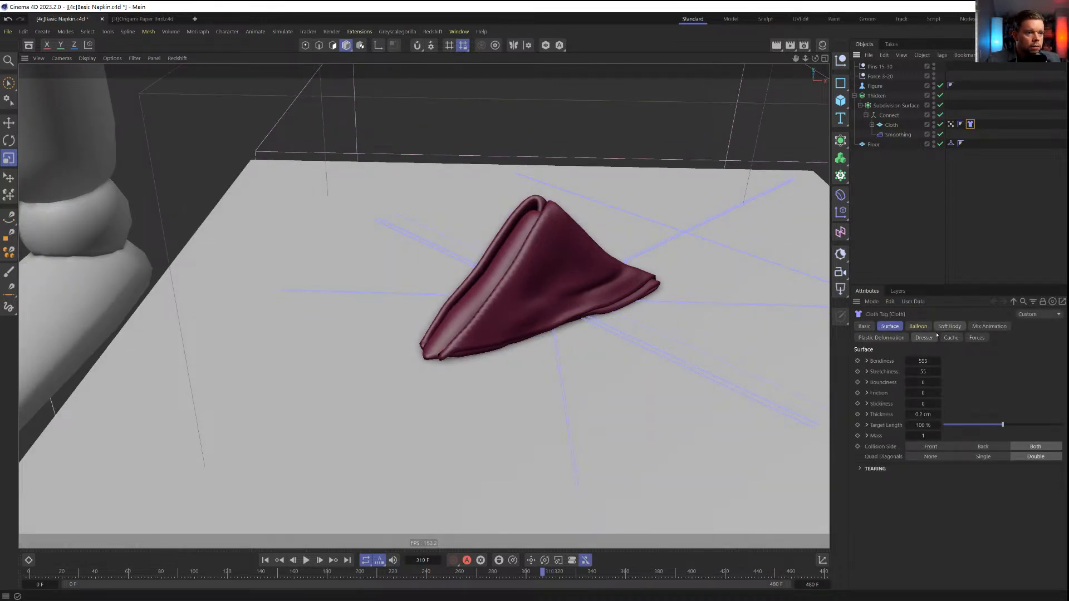
pyautogui.click(989, 327)
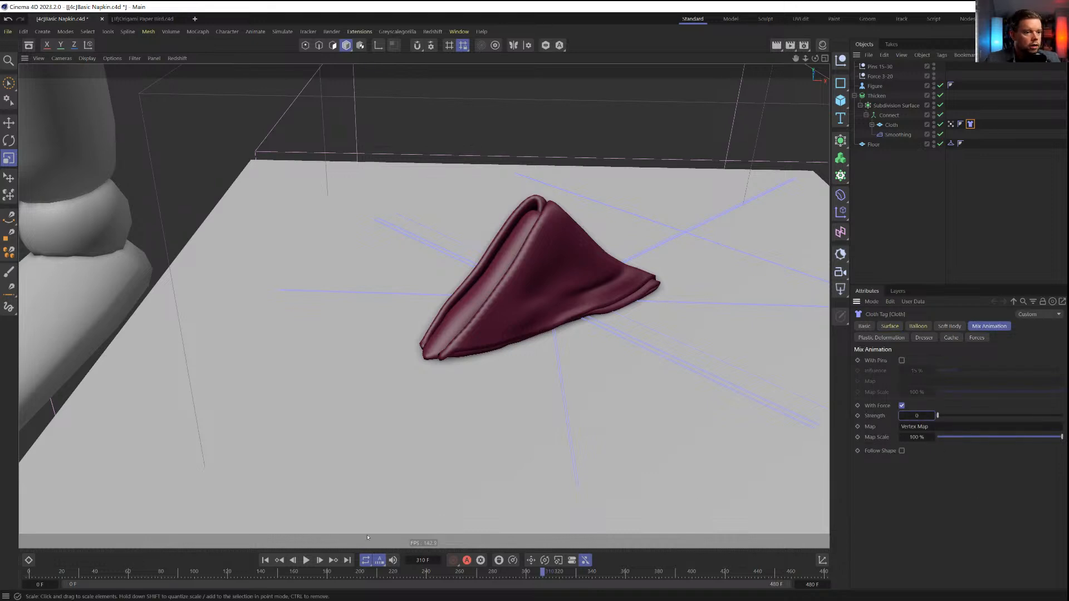
pyautogui.click(305, 561)
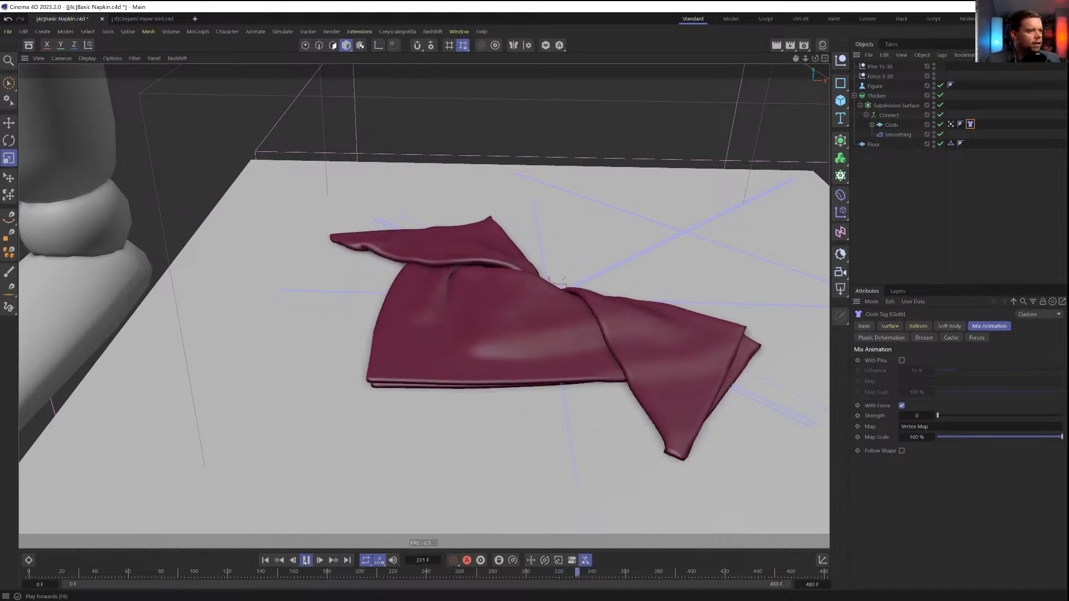
pyautogui.click(306, 560)
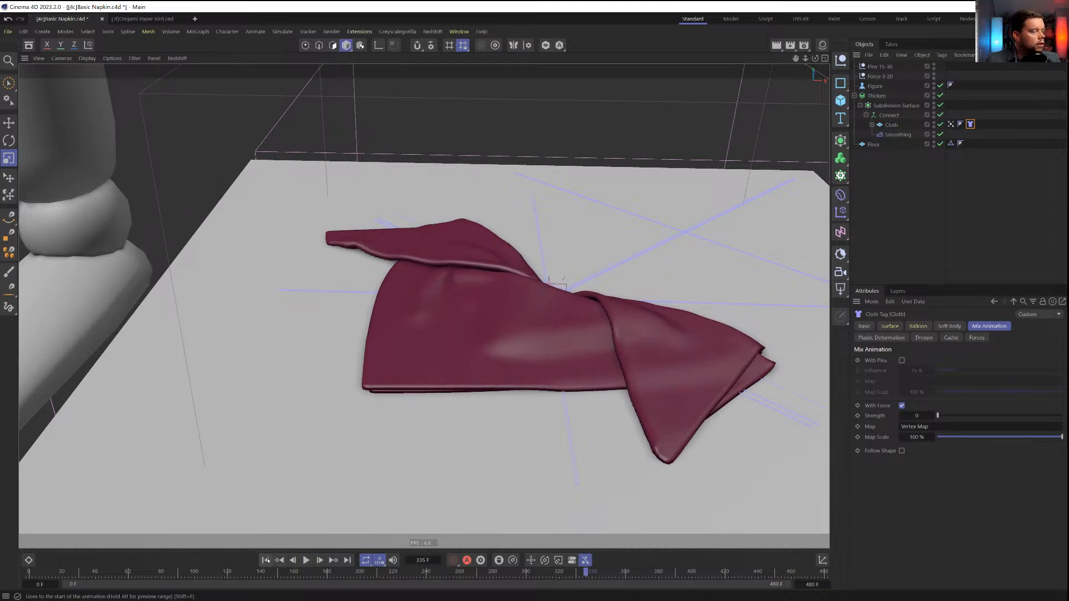
pyautogui.click(265, 561)
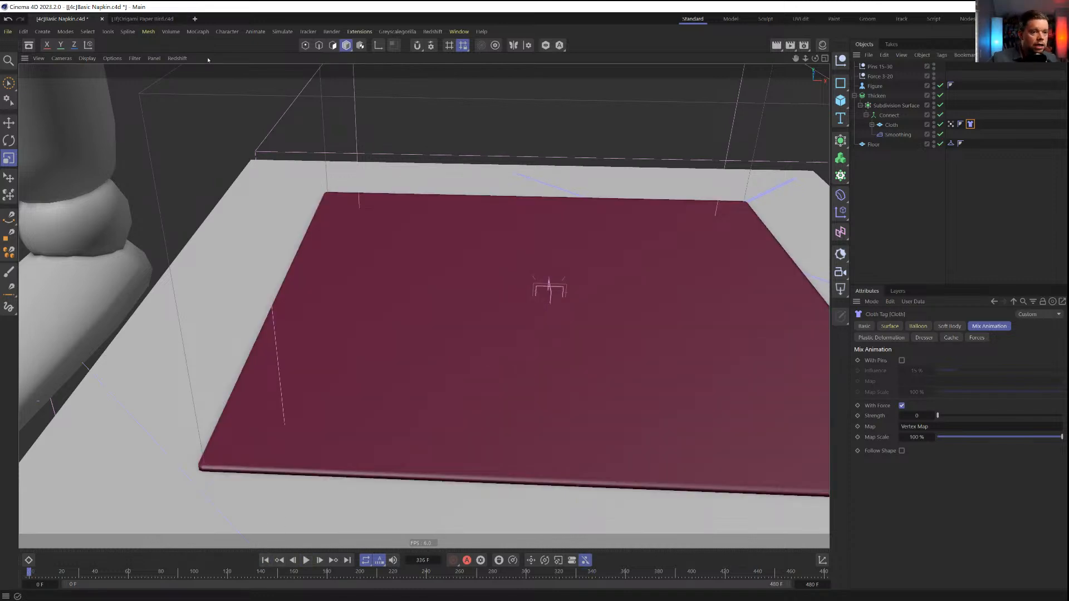
# Switch to the Origami Paper Bird project, play the paper's animation through, and stop it while viewing the sheet
pyautogui.click(133, 19)
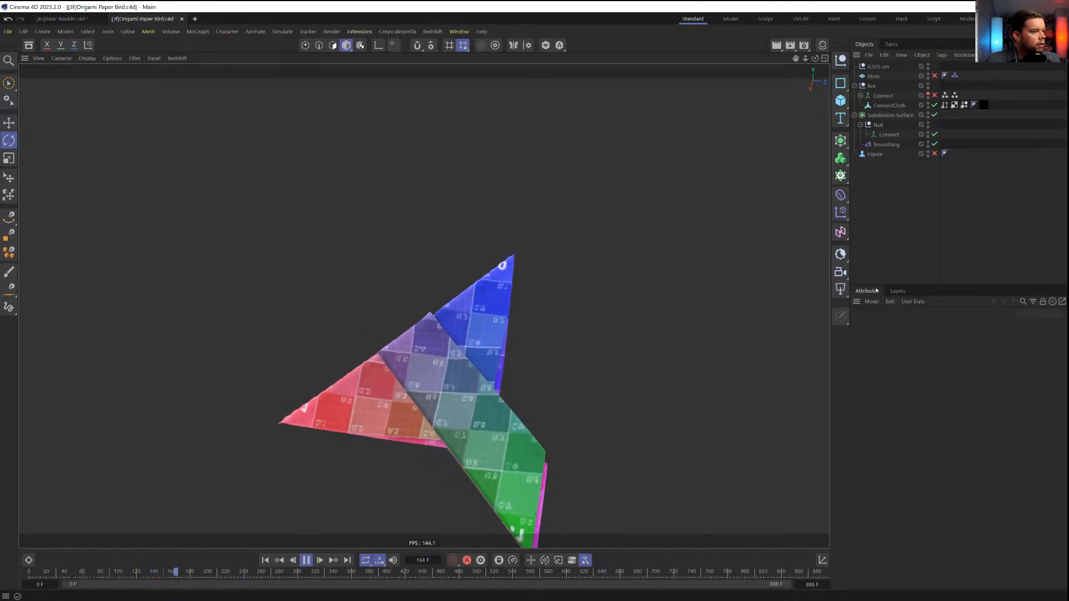
pyautogui.keyDown('alt'); pyautogui.moveTo(464, 300); pyautogui.dragTo(388, 342); pyautogui.keyUp('alt')
pyautogui.click(306, 560)
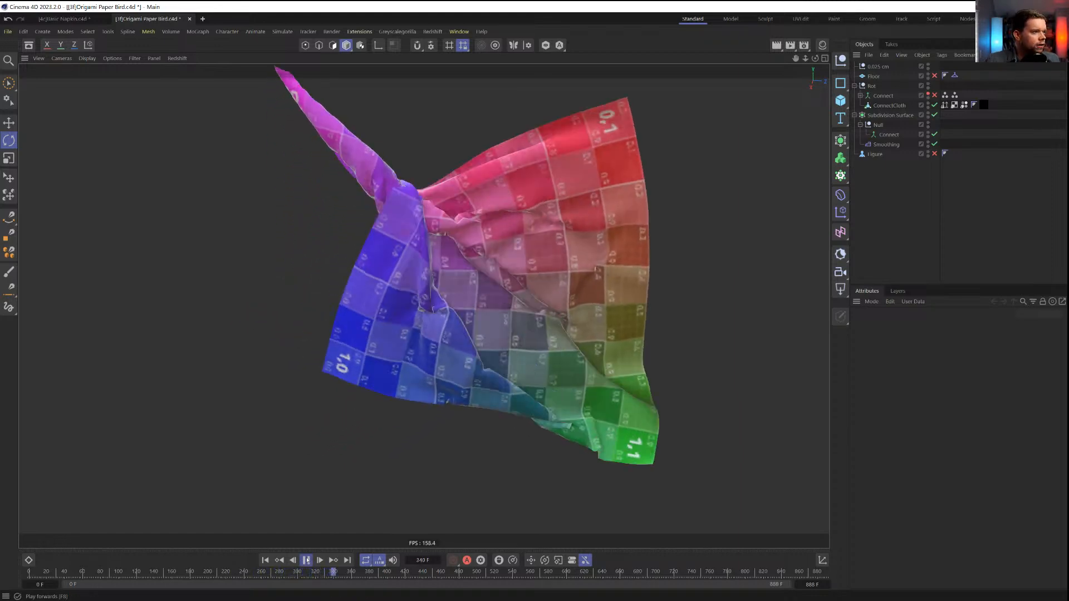
pyautogui.click(307, 560)
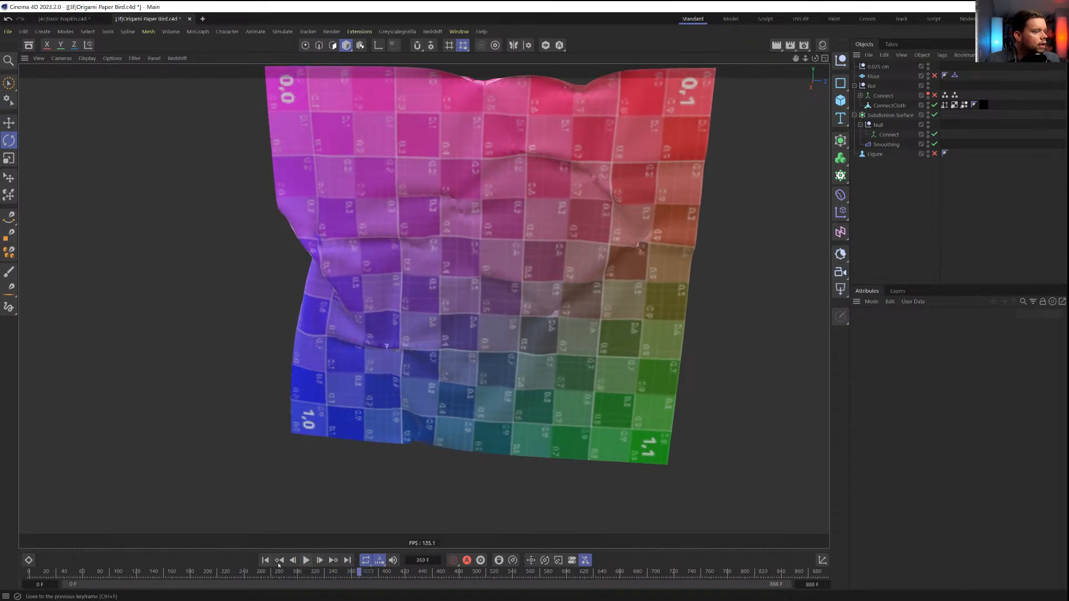
# Turn off Use Animation on the ConnectCloth Alembic object, return to the timeline start, and view the unfolded sheet
pyautogui.click(888, 106)
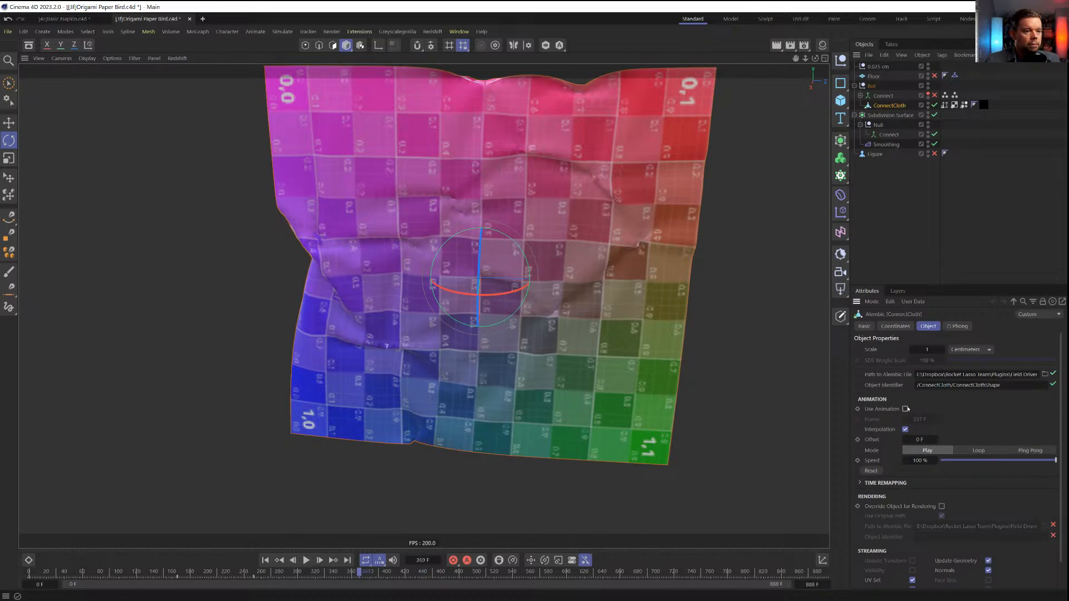
pyautogui.click(906, 410)
pyautogui.click(281, 562)
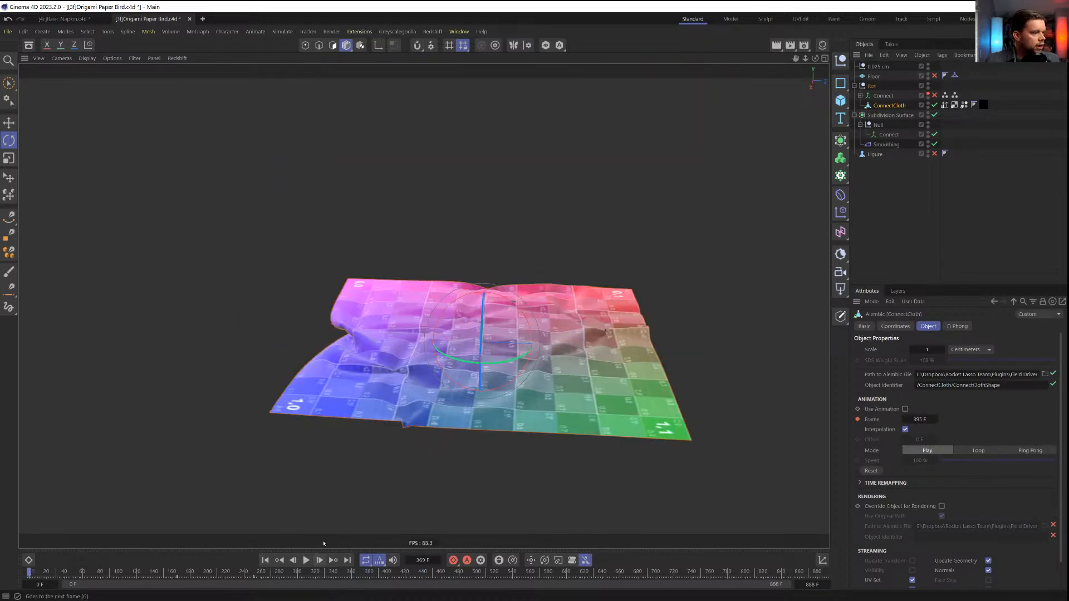
pyautogui.keyDown('alt'); pyautogui.moveTo(518, 348); pyautogui.dragTo(525, 382); pyautogui.keyUp('alt')
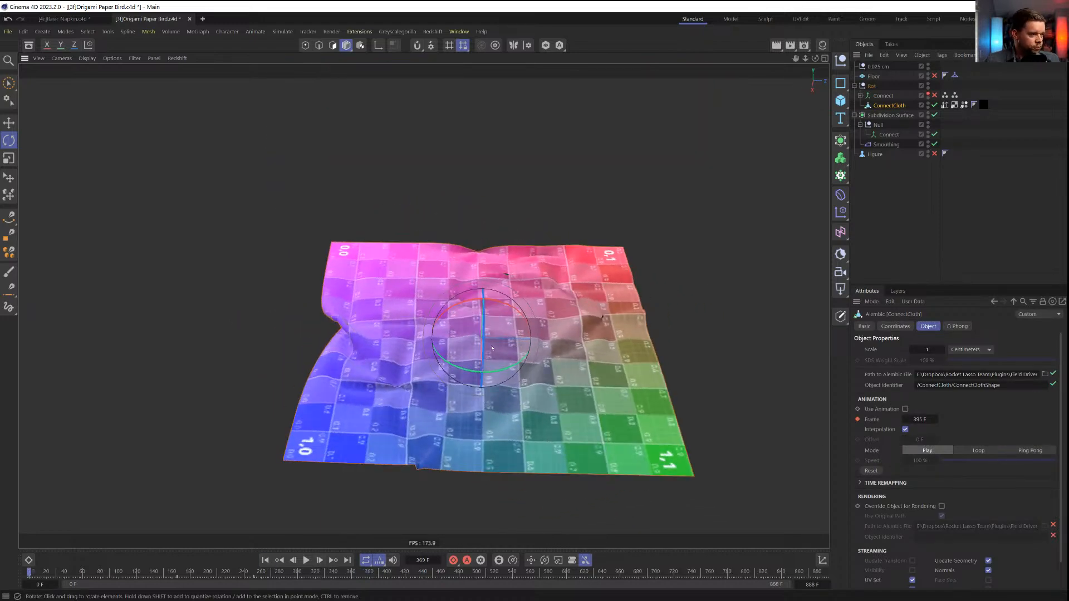
pyautogui.keyDown('alt'); pyautogui.moveTo(490, 347); pyautogui.dragTo(424, 412); pyautogui.keyUp('alt')
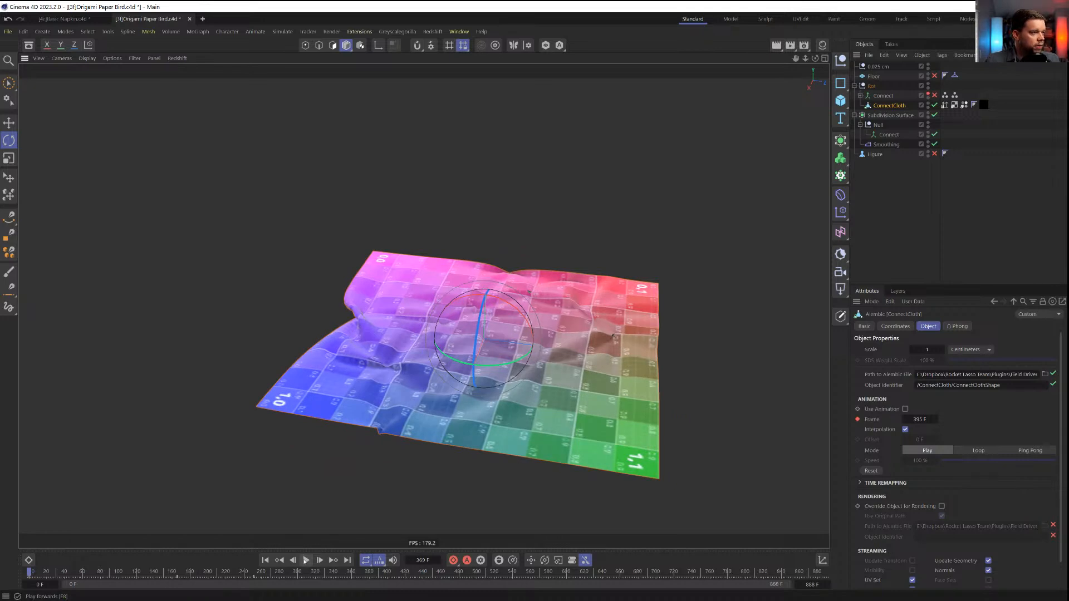
# Play the paper bird animation, change the ConnectCloth Alembic object's Frame value to vary the folding, and deselect the object
pyautogui.click(884, 243)
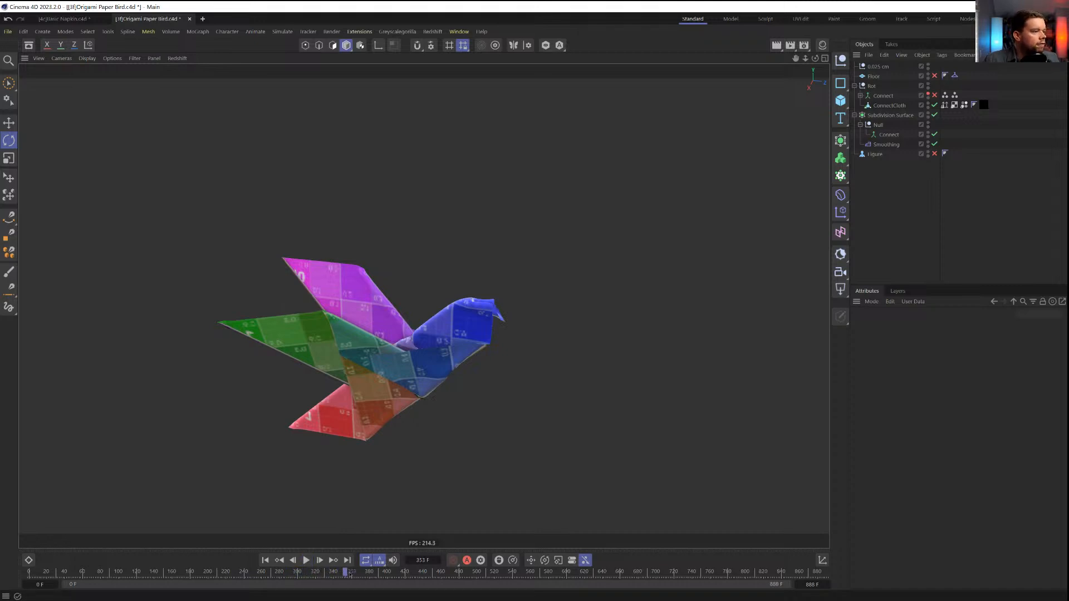
pyautogui.click(306, 561)
pyautogui.click(890, 108)
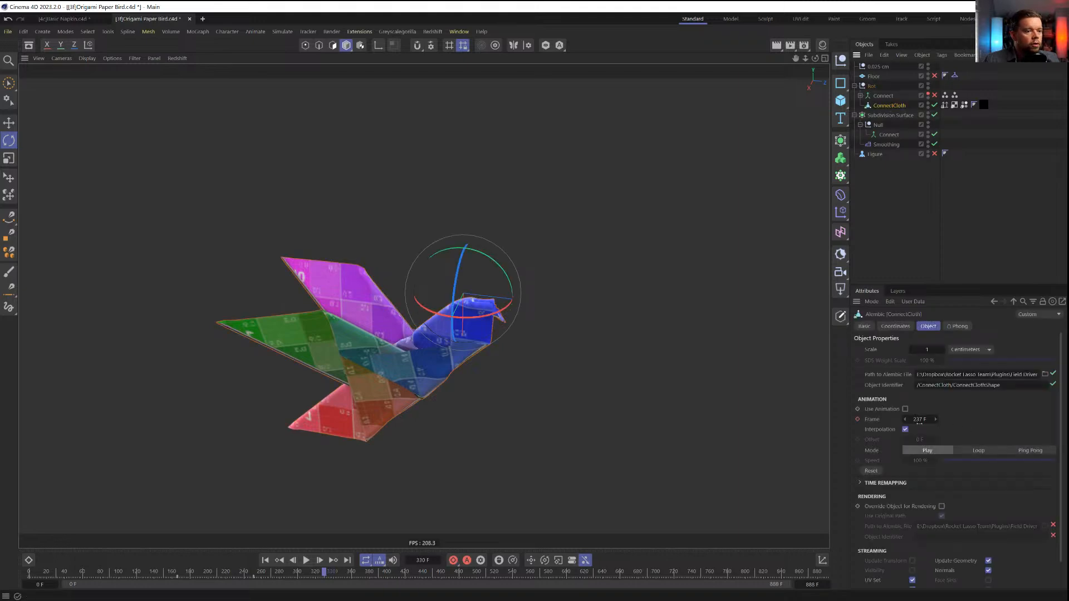
pyautogui.moveTo(935, 419)
pyautogui.mouseDown()
pyautogui.moveTo(936, 600)
pyautogui.moveTo(936, 479)
pyautogui.moveTo(921, 416)
pyautogui.mouseUp()
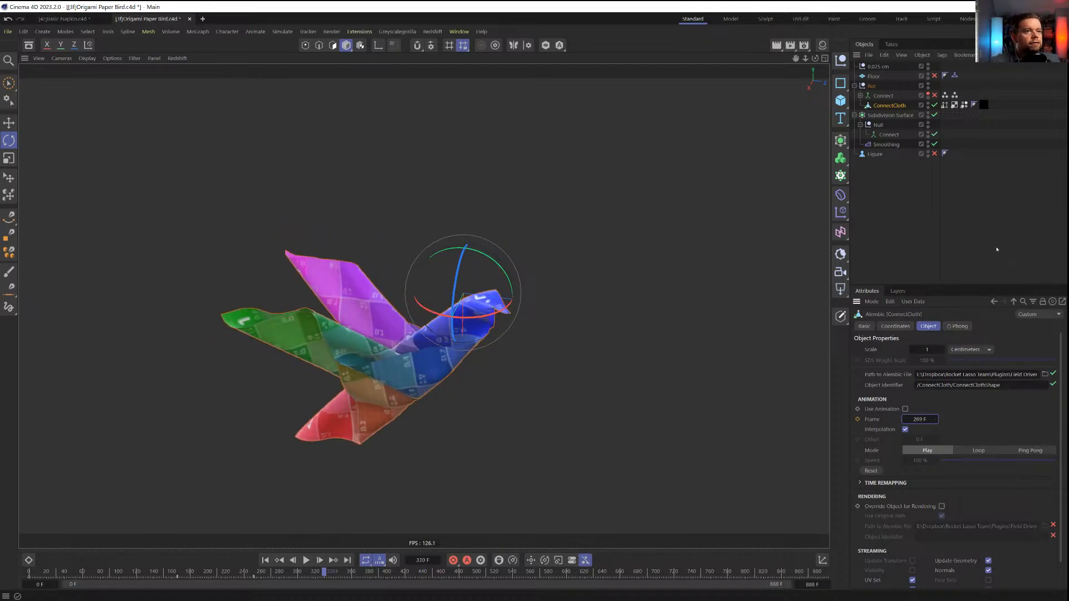
pyautogui.click(917, 229)
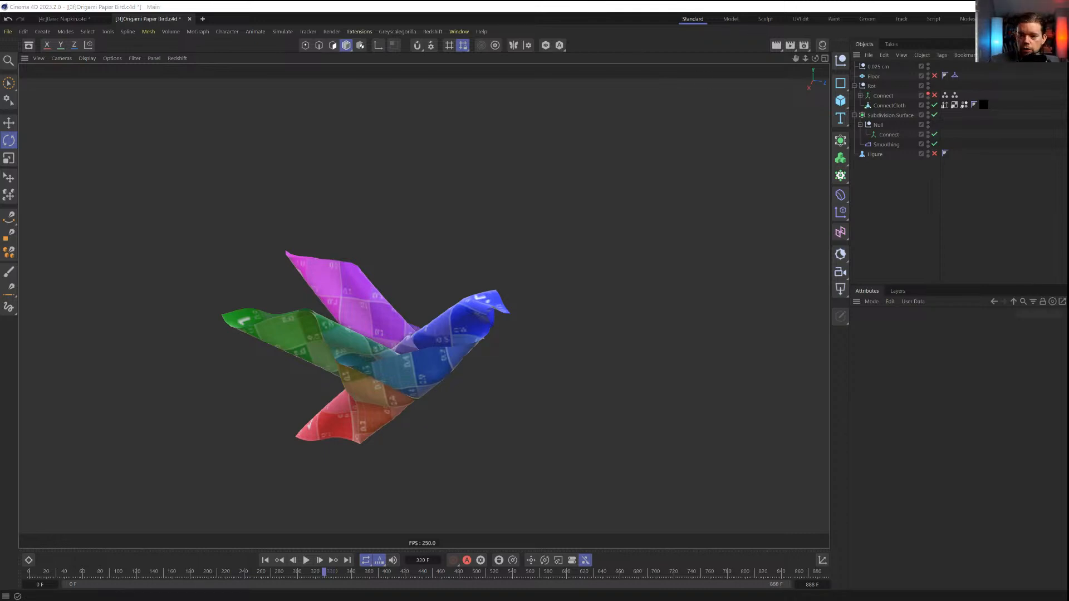
# Close the Basic Napkin and Origami Paper Bird projects without saving their changes
pyautogui.click(177, 19)
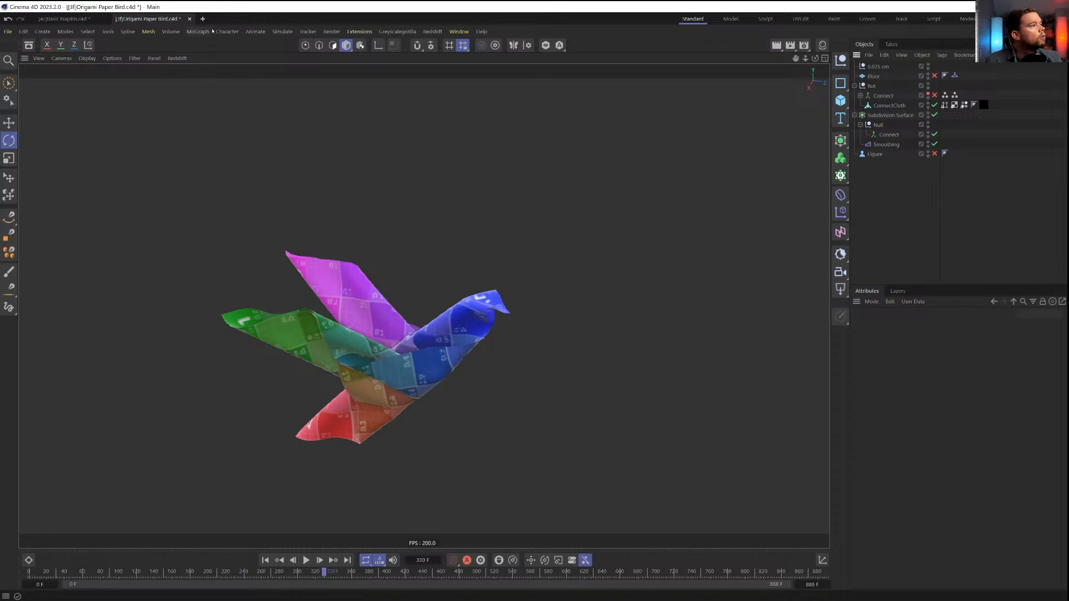
pyautogui.click(106, 19)
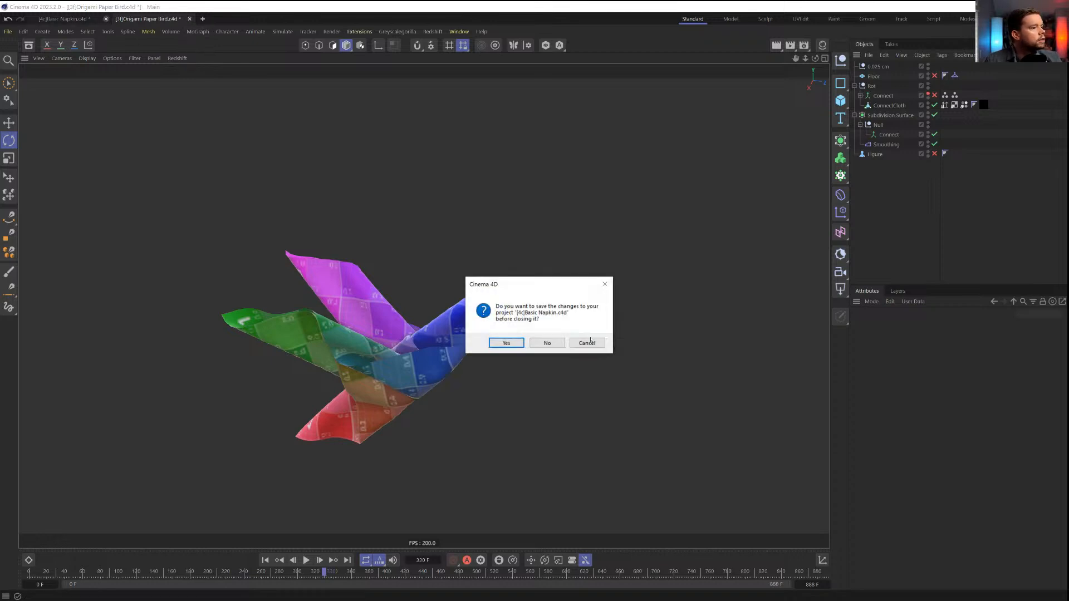
pyautogui.click(549, 341)
pyautogui.click(106, 19)
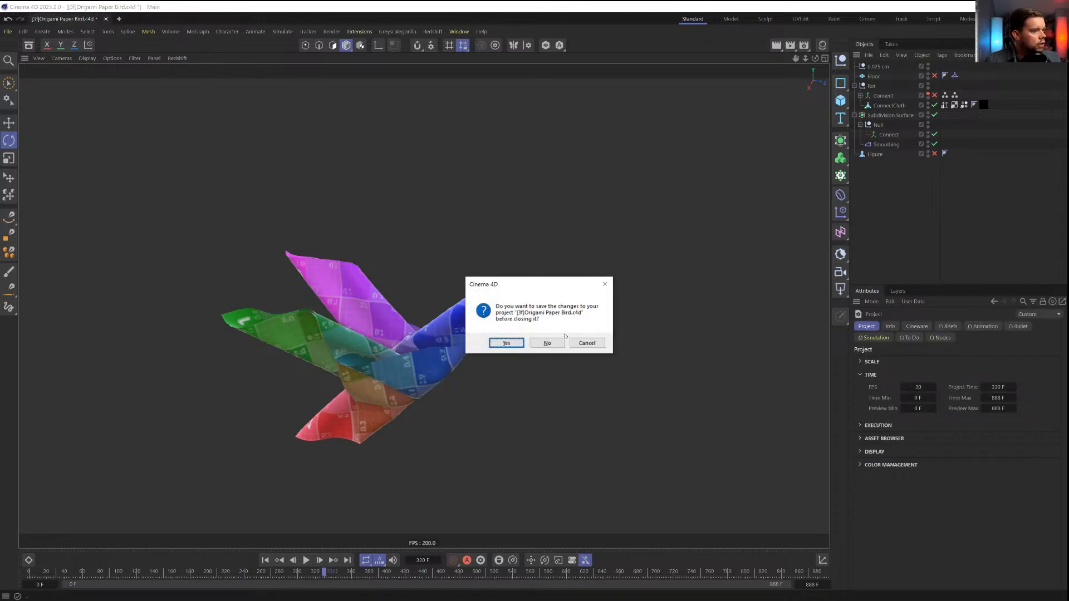
pyautogui.click(548, 343)
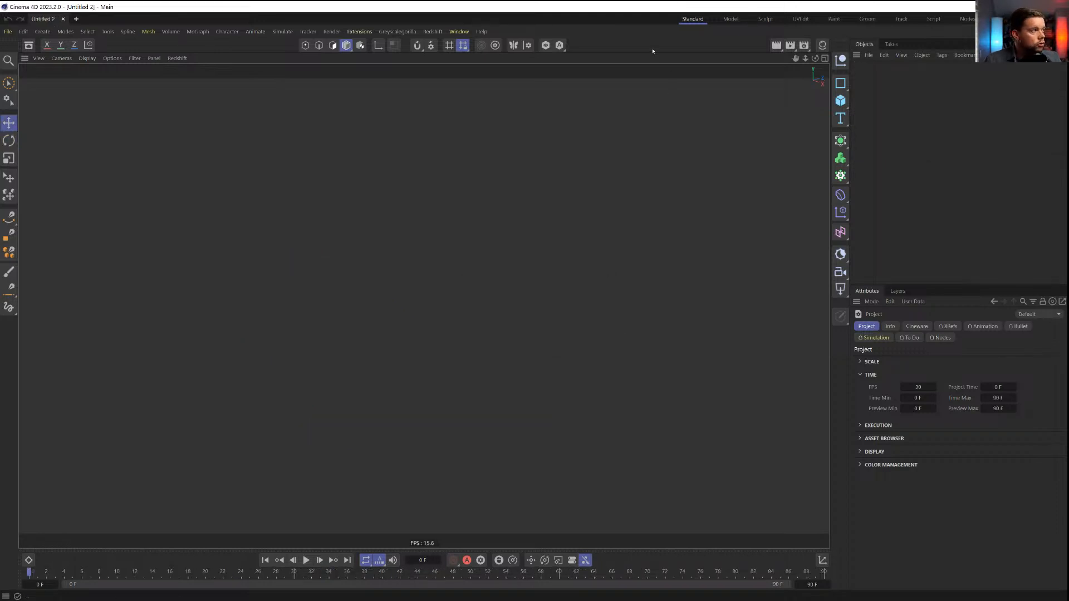
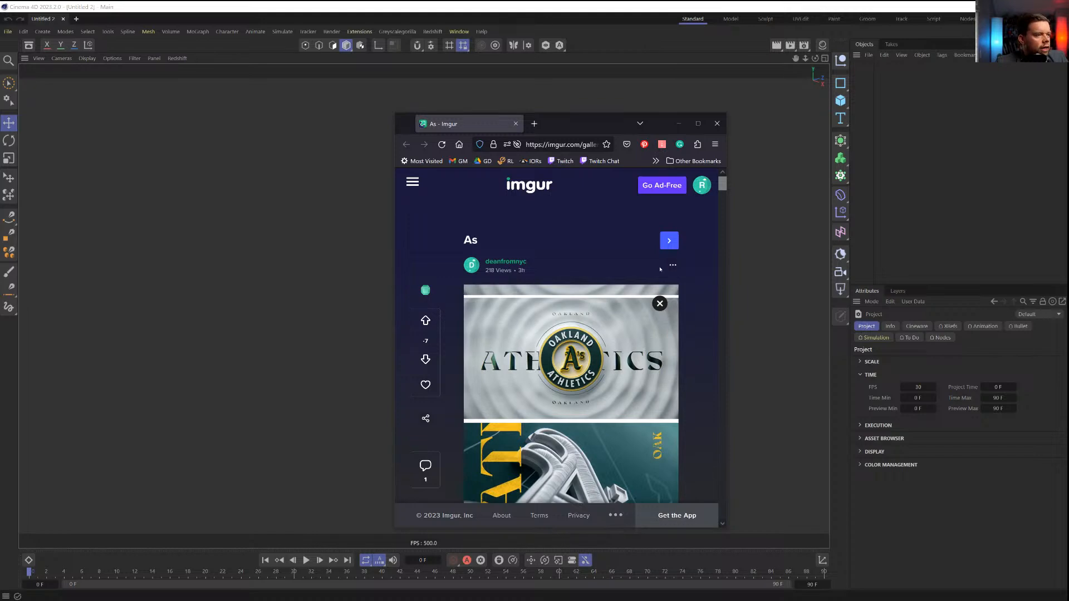
# Look through the Oakland Athletics artwork in the Imgur gallery in the browser and minimize the browser window
pyautogui.scroll(-5, 585, 337)
pyautogui.scroll(3, 585, 336)
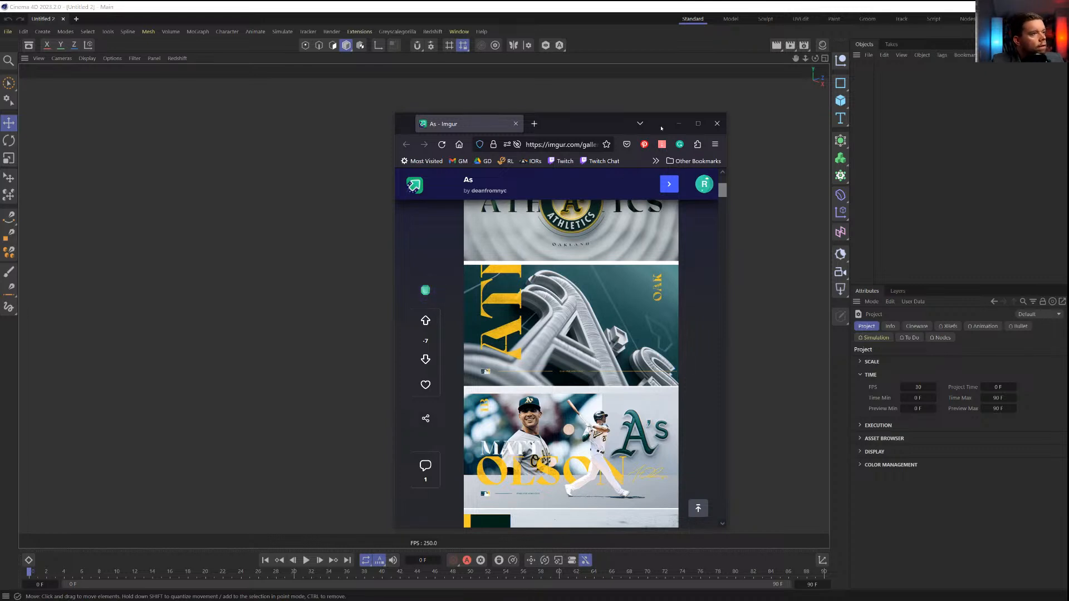
pyautogui.click(679, 124)
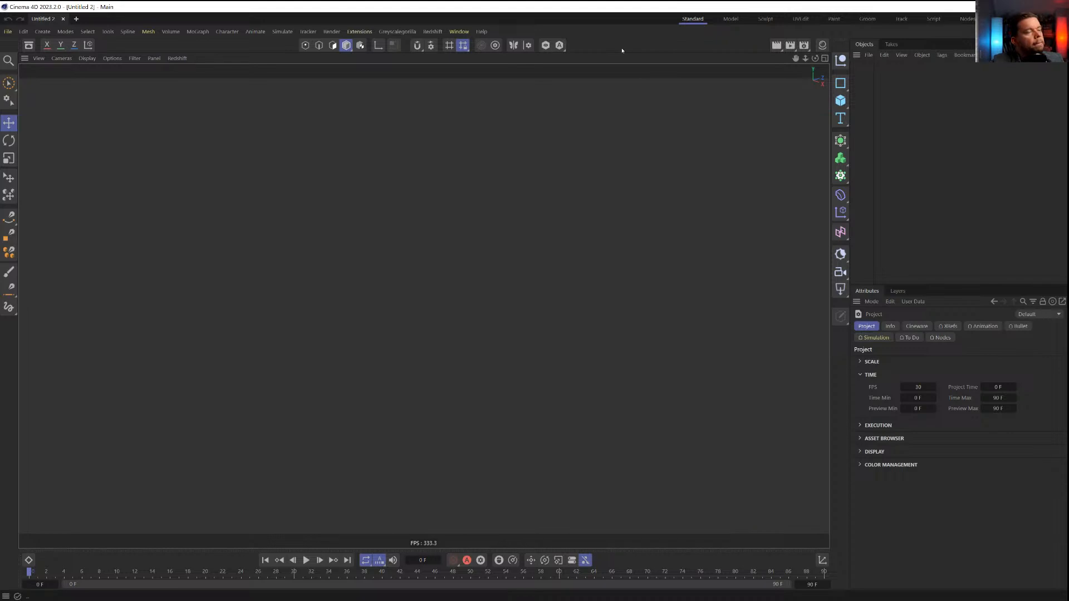
pyautogui.click(836, 104)
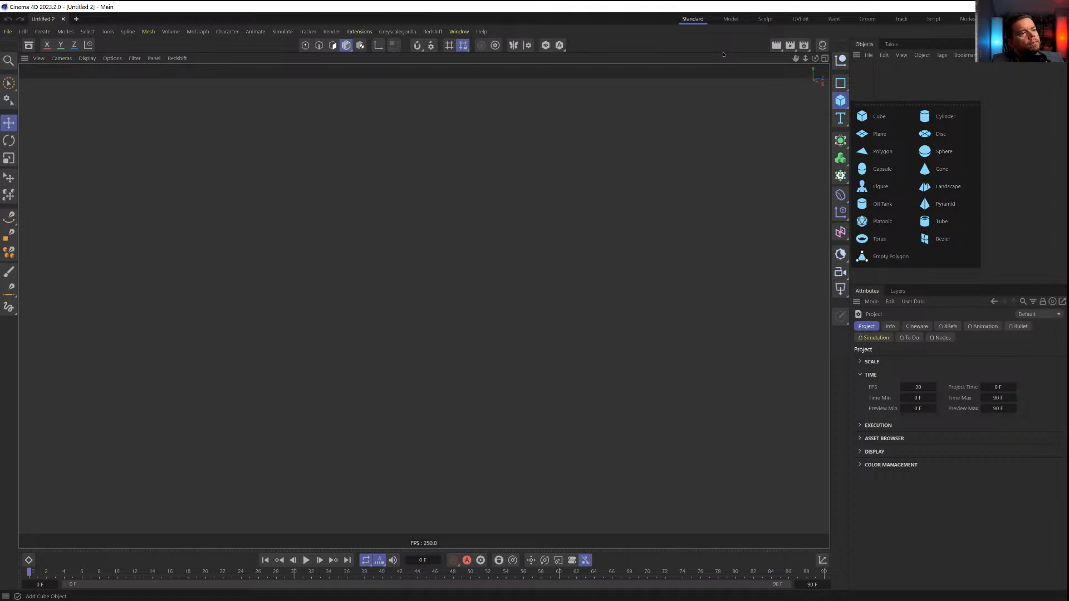
pyautogui.click(724, 55)
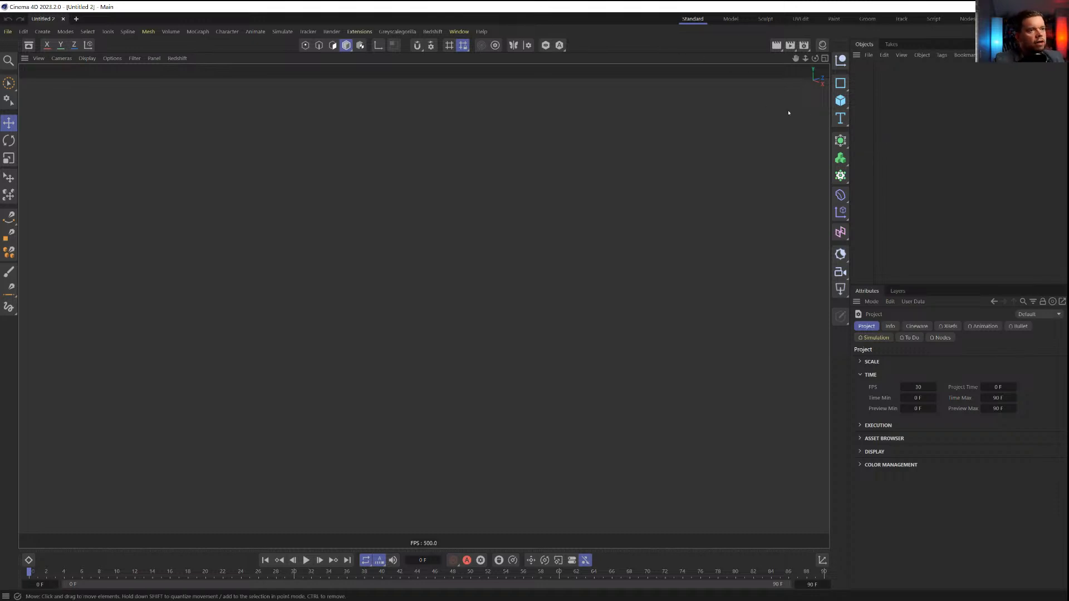
# Add a Cylinder primitive to the empty scene and display its mesh lines over the shading
pyautogui.click(840, 100)
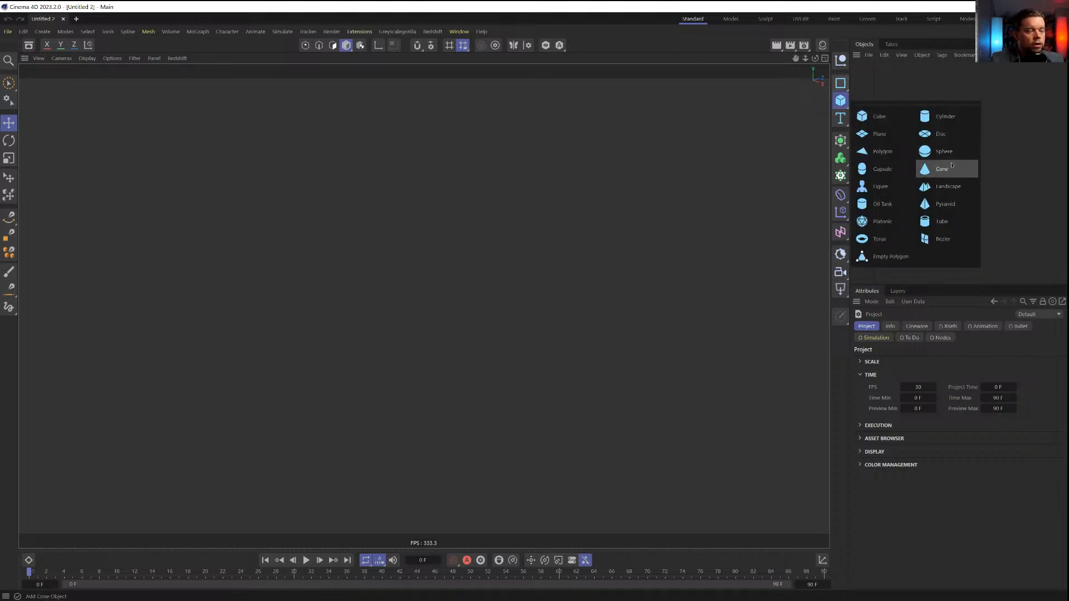
pyautogui.click(941, 116)
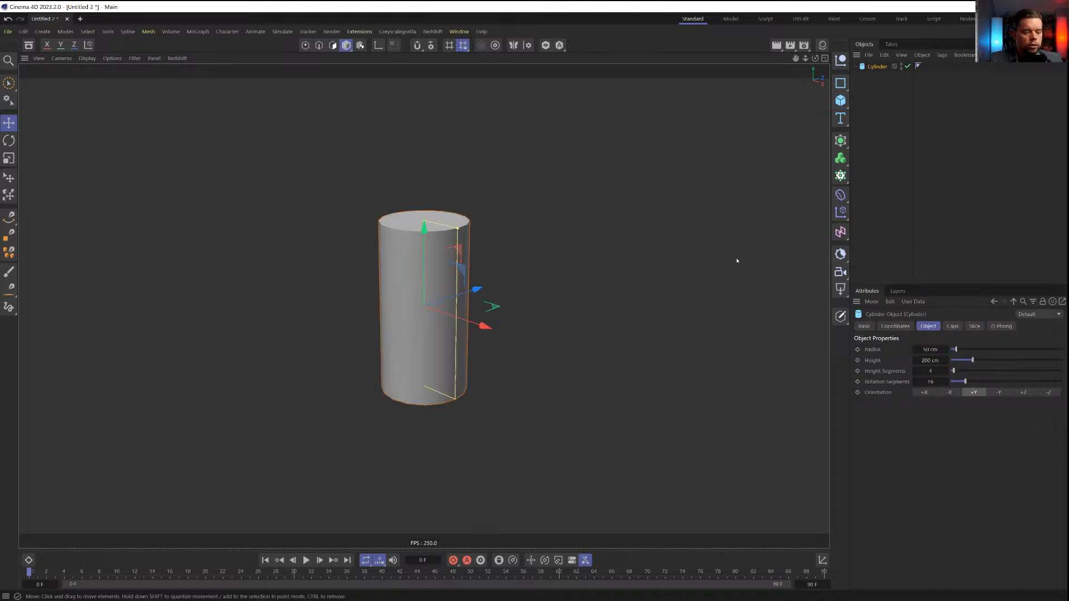
pyautogui.press('n')
pyautogui.press('b')
# Add an extruded Text object and set its text to R
pyautogui.click(842, 119)
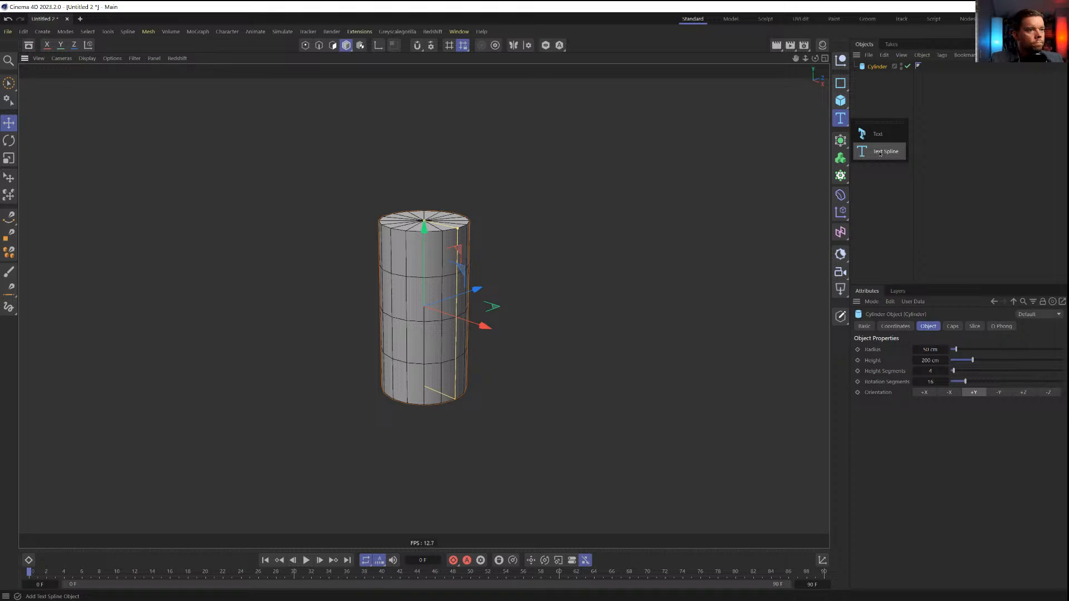
pyautogui.click(882, 141)
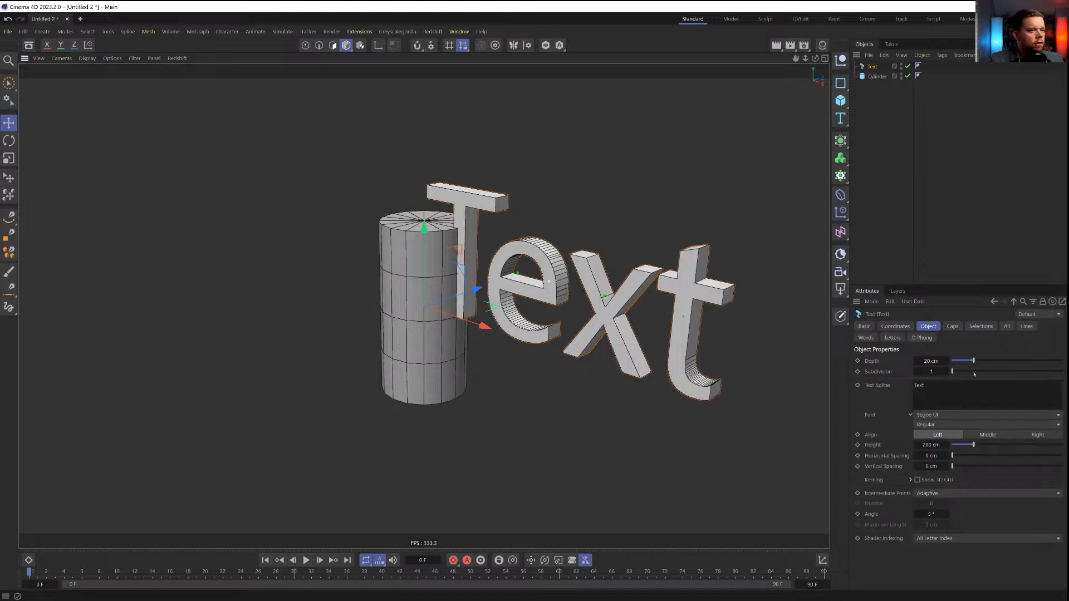
pyautogui.write('R')
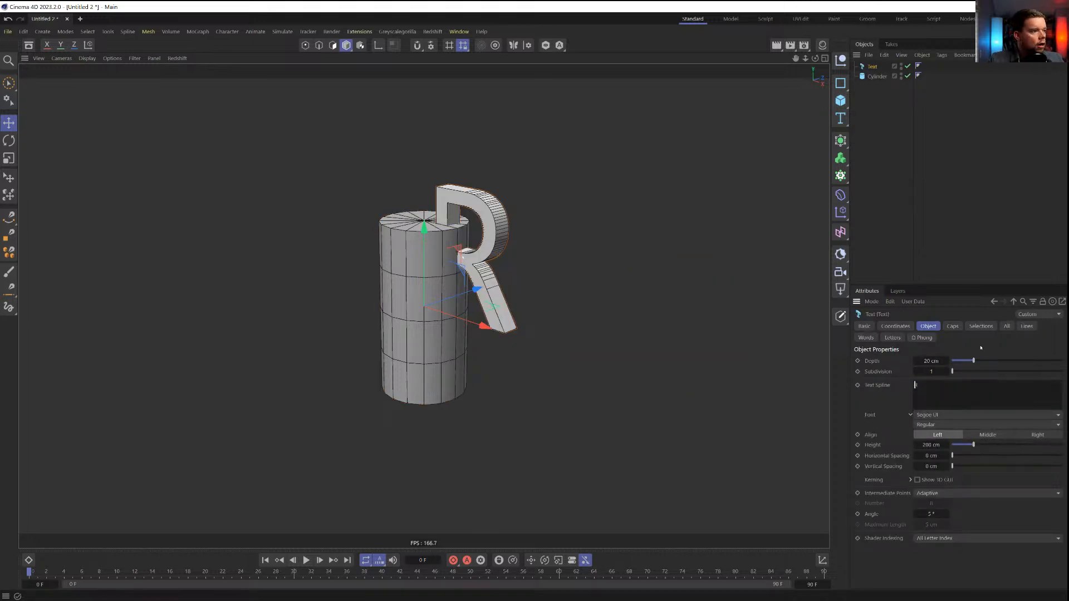
# Set the letter's font to Century Gothic in the Bold style
pyautogui.click(945, 414)
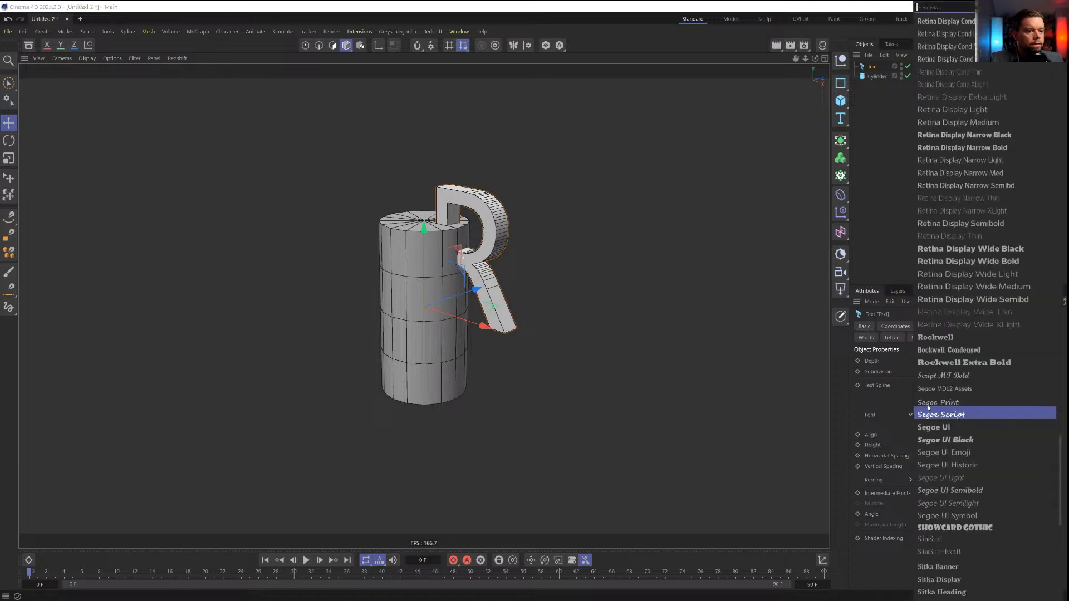
pyautogui.scroll(10, 985, 450)
pyautogui.scroll(15, 986, 450)
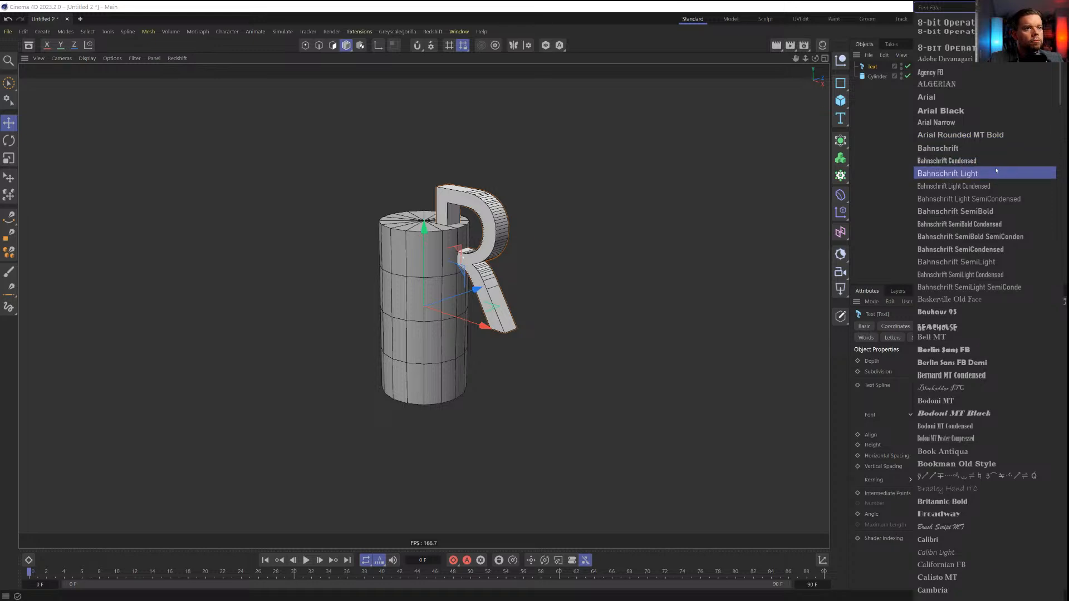
pyautogui.scroll(-2, 1014, 223)
pyautogui.scroll(-10, 1013, 318)
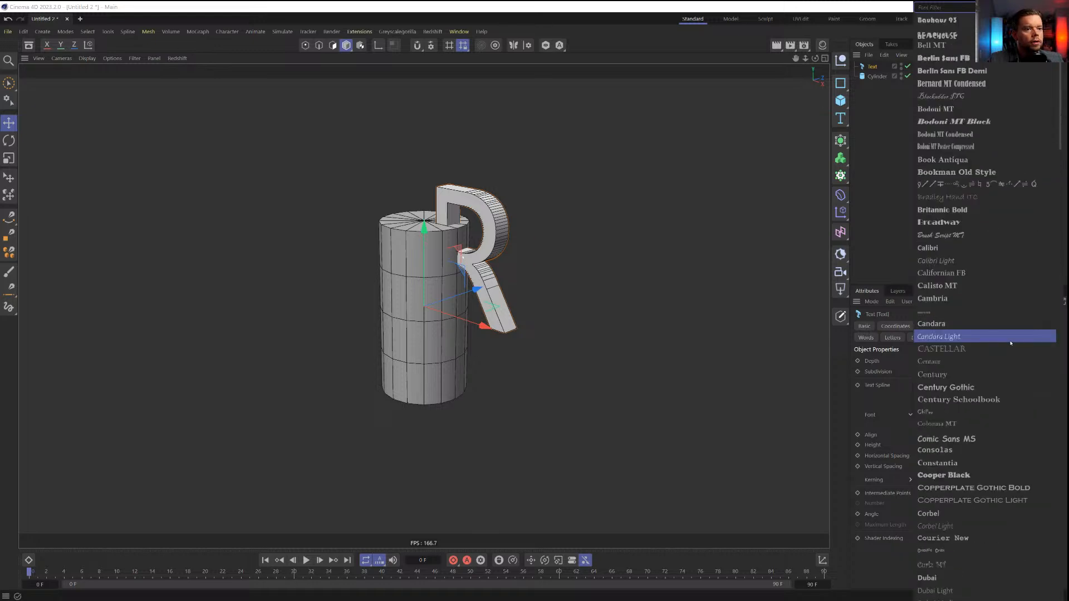
pyautogui.scroll(3, 1011, 342)
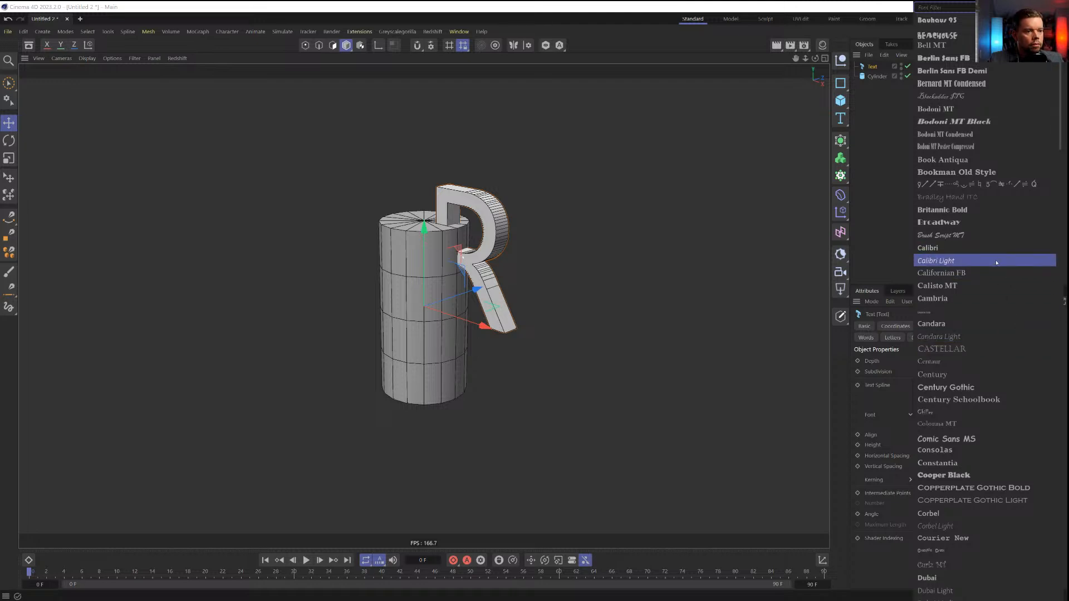
pyautogui.click(997, 387)
pyautogui.click(986, 425)
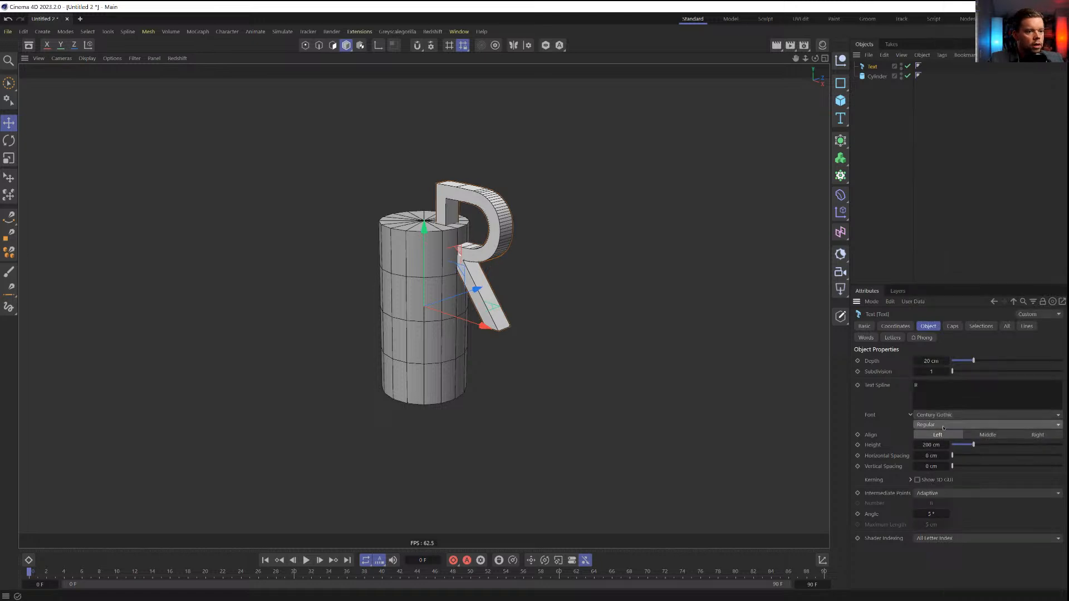
pyautogui.click(947, 436)
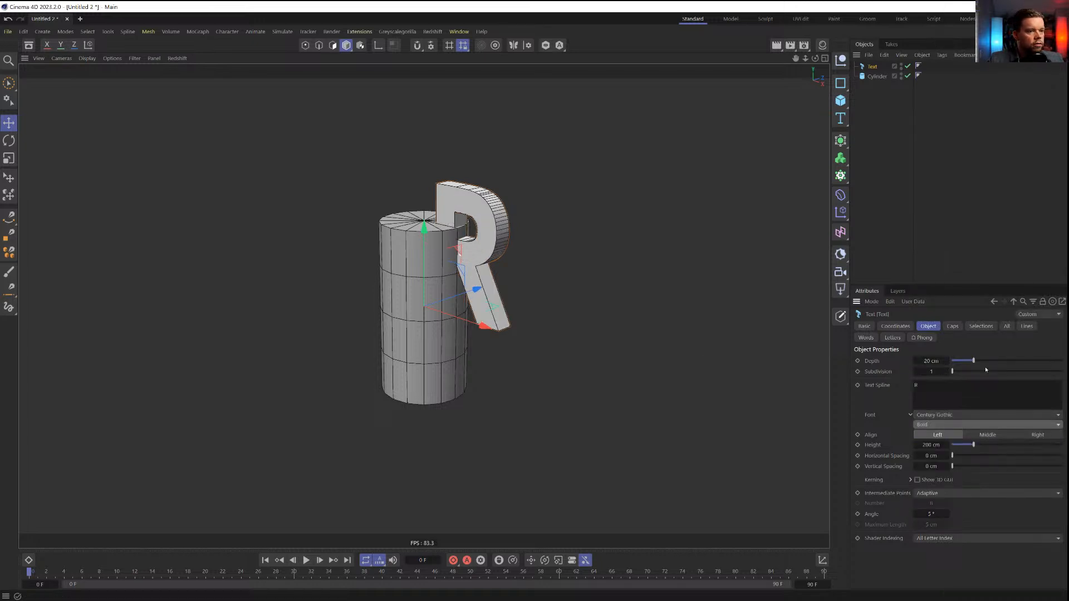
# Set the Text object's depth to 43 cm and disable the Cylinder to isolate the letter
pyautogui.moveTo(974, 361); pyautogui.dragTo(999, 361)
pyautogui.moveTo(538, 289)
pyautogui.keyDown('alt'); pyautogui.mouseDown()
pyautogui.moveTo(568, 276)
pyautogui.moveTo(556, 284)
pyautogui.mouseUp(); pyautogui.keyUp('alt')
pyautogui.scroll(4, 497, 261)
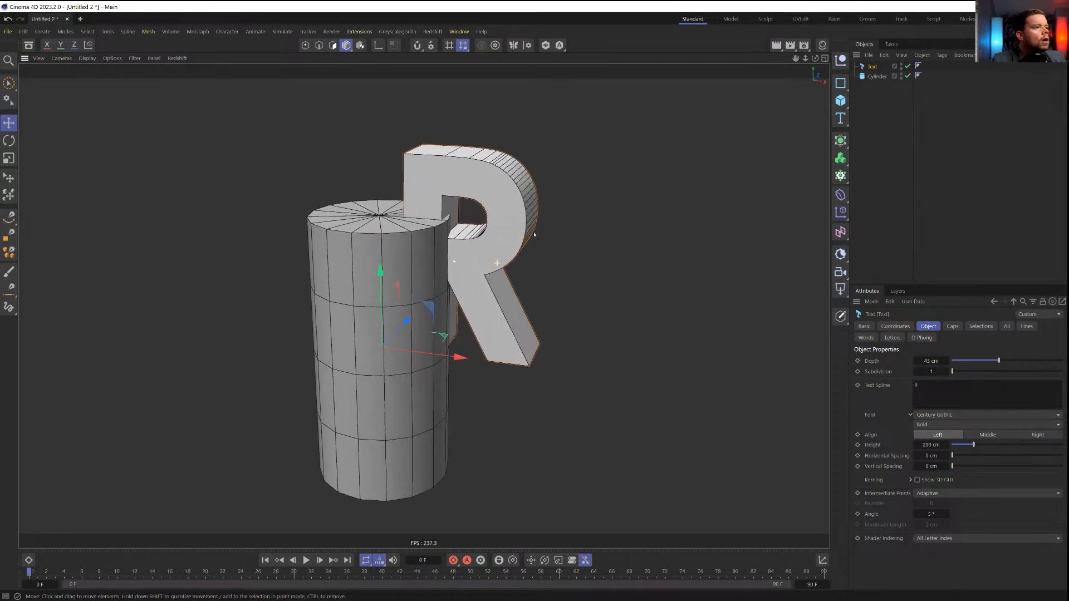
pyautogui.click(908, 76)
pyautogui.keyDown('alt'); pyautogui.moveTo(493, 231); pyautogui.dragTo(557, 231); pyautogui.keyUp('alt')
pyautogui.scroll(3, 556, 231)
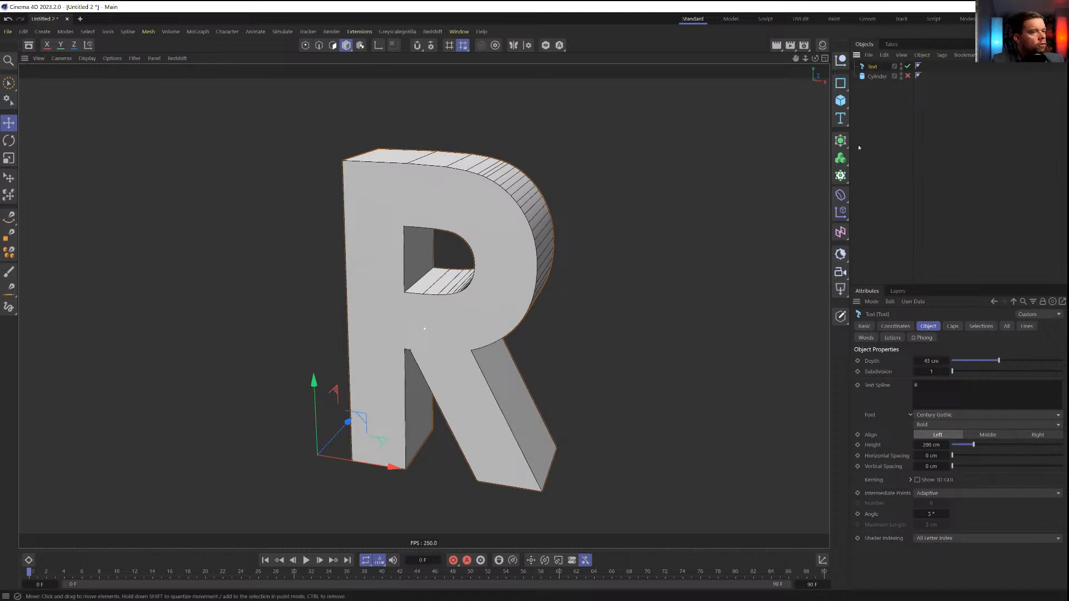
# Wrap the Text object in a Thicken generator in Advanced mode with Shell and Start Cap turned off
pyautogui.click(841, 139)
pyautogui.click(882, 251)
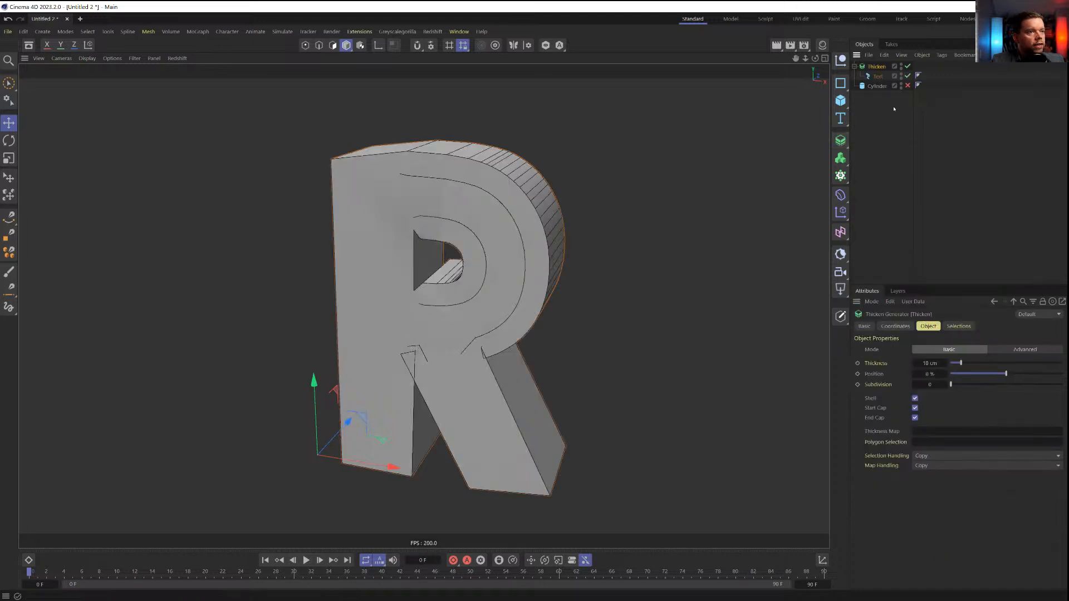
pyautogui.click(999, 349)
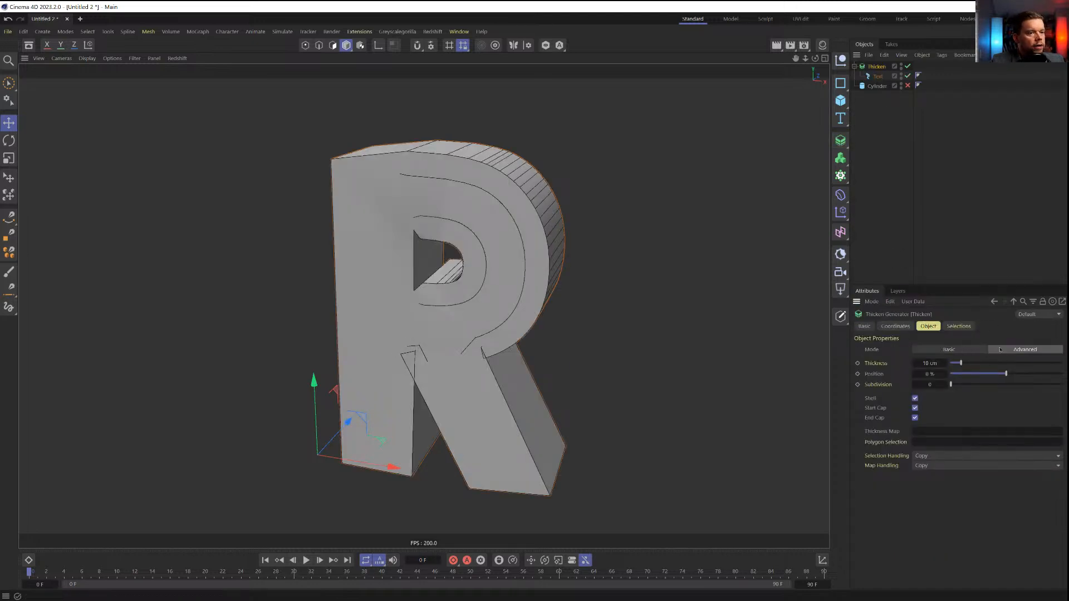
pyautogui.click(926, 408)
pyautogui.click(927, 399)
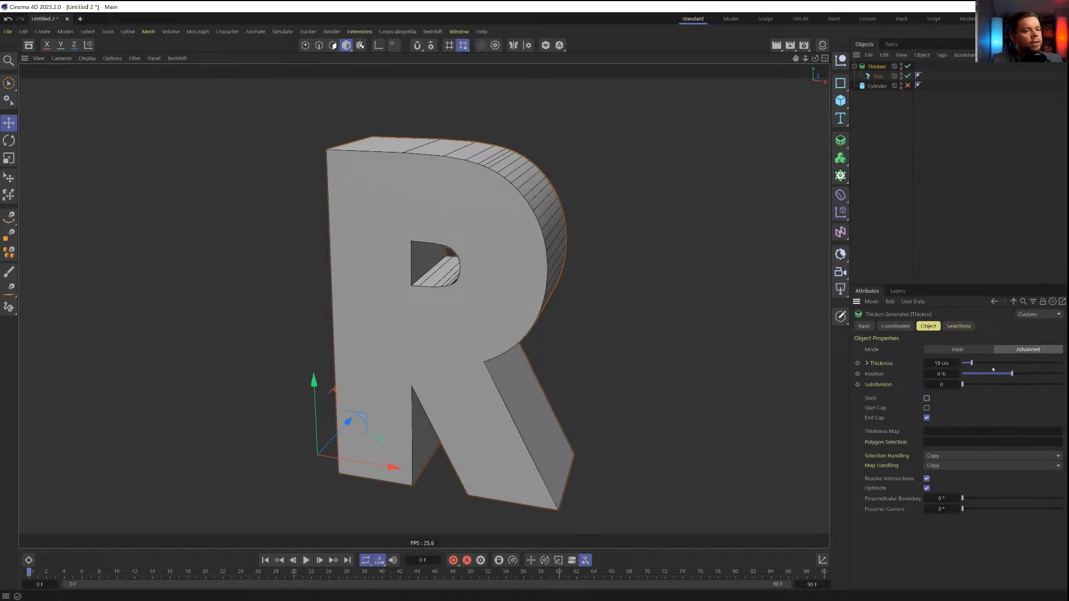
# Set the Thicken generator's position to -100% and thickness to 4 cm, with Start Cap on and End Cap off
pyautogui.moveTo(1012, 373); pyautogui.dragTo(970, 384)
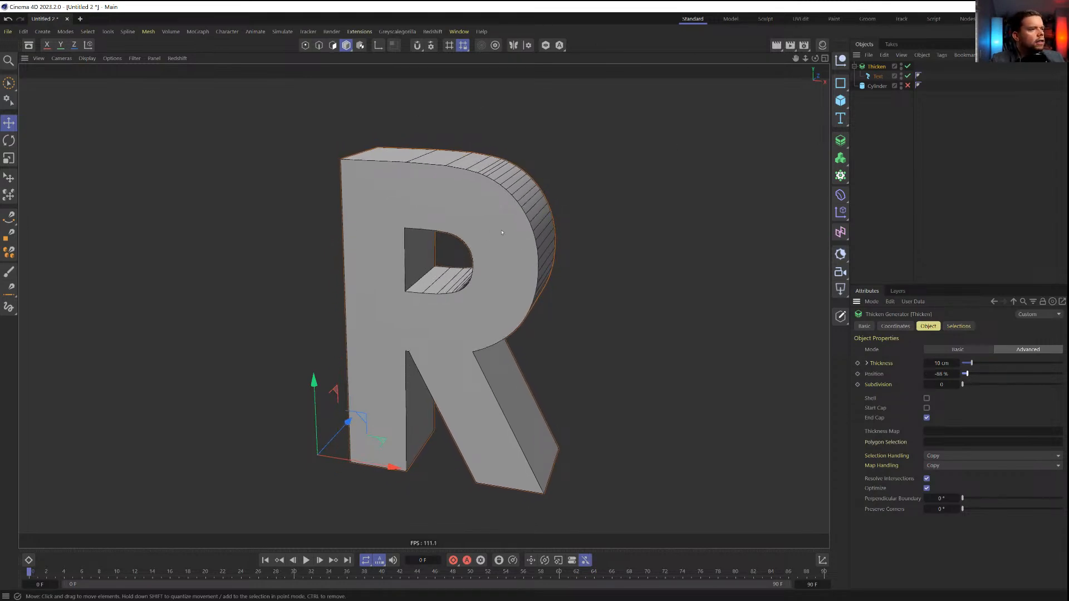
pyautogui.keyDown('alt'); pyautogui.moveTo(502, 232); pyautogui.dragTo(528, 209); pyautogui.keyUp('alt')
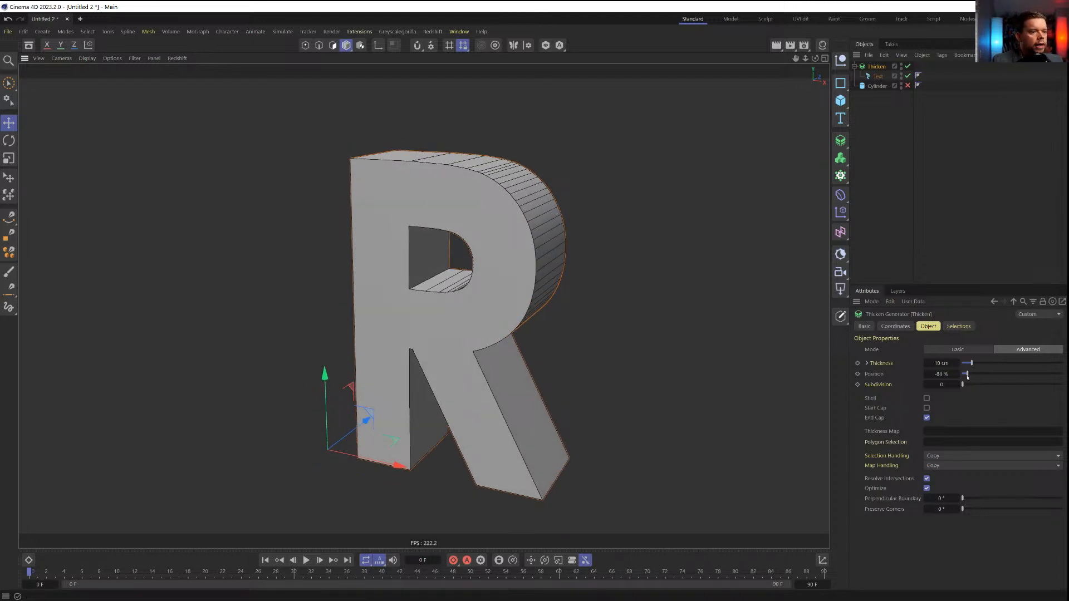
pyautogui.moveTo(967, 374); pyautogui.dragTo(996, 365)
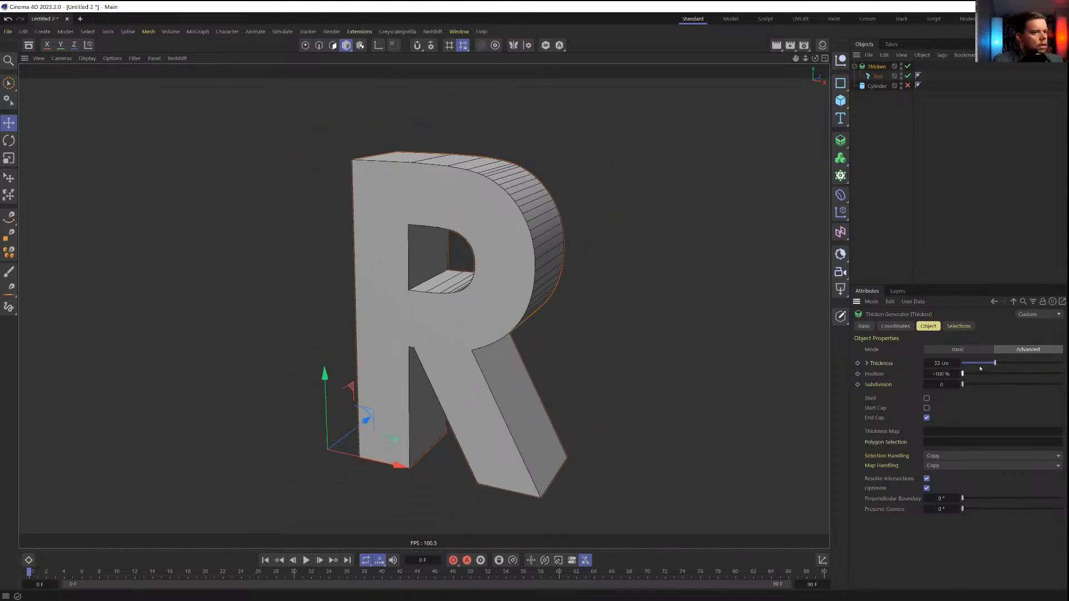
pyautogui.moveTo(996, 365); pyautogui.dragTo(966, 366)
pyautogui.click(927, 408)
pyautogui.click(927, 417)
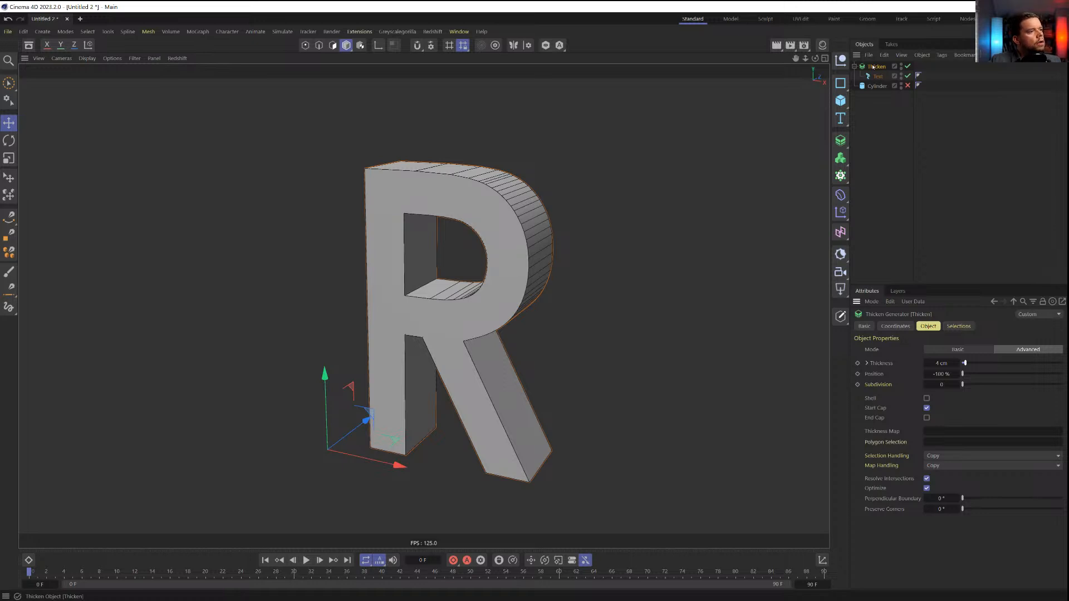
# Duplicate the Thicken generator together with its Text child
pyautogui.keyDown('alt'); pyautogui.moveTo(486, 245); pyautogui.dragTo(522, 282); pyautogui.keyUp('alt')
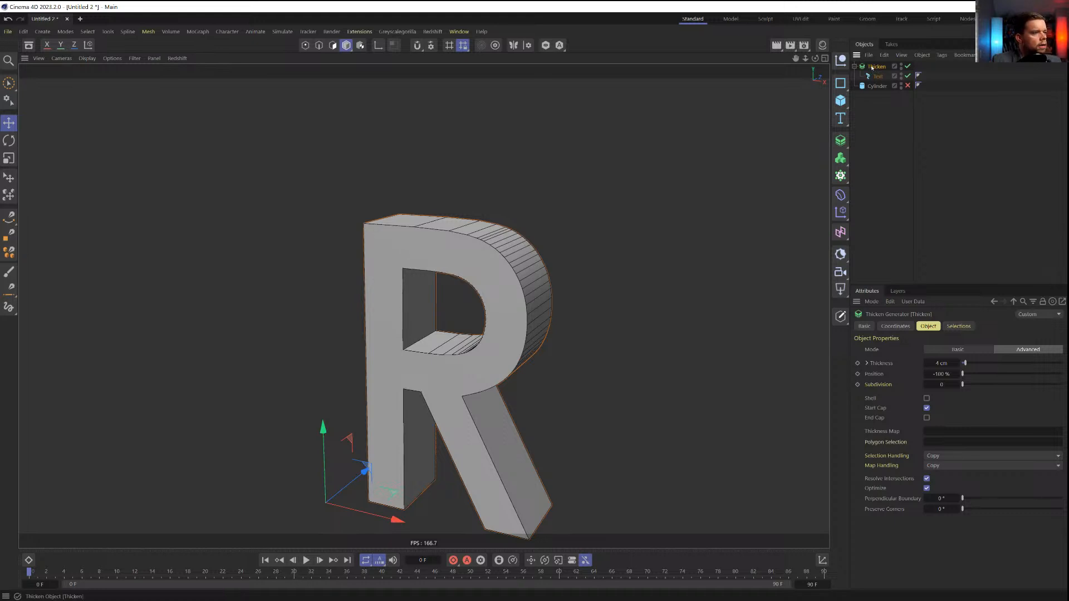
pyautogui.keyDown('ctrl'); pyautogui.moveTo(873, 68); pyautogui.dragTo(872, 132); pyautogui.keyUp('ctrl')
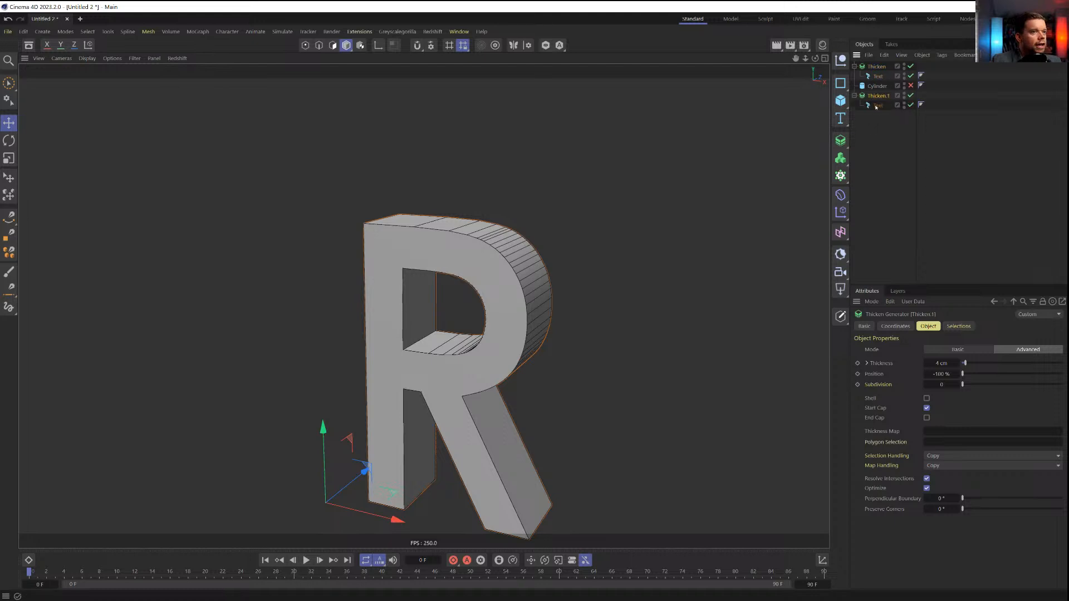
pyautogui.keyDown('alt'); pyautogui.moveTo(508, 299); pyautogui.dragTo(646, 272); pyautogui.keyUp('alt')
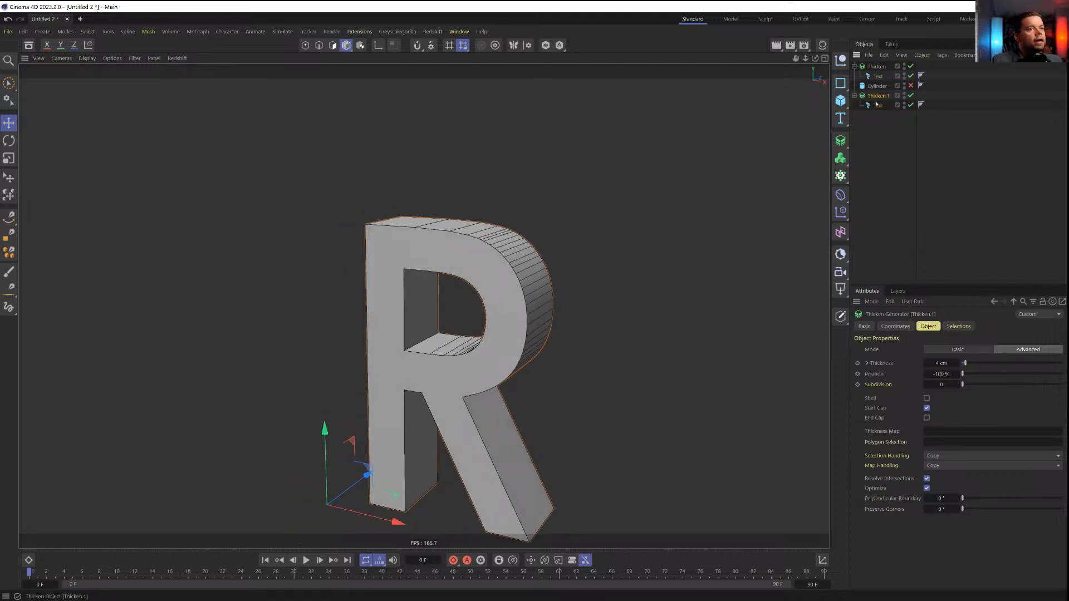
# Wrap the duplicated Thicken in another Thicken generator and switch the new one to Advanced mode
pyautogui.click(840, 140)
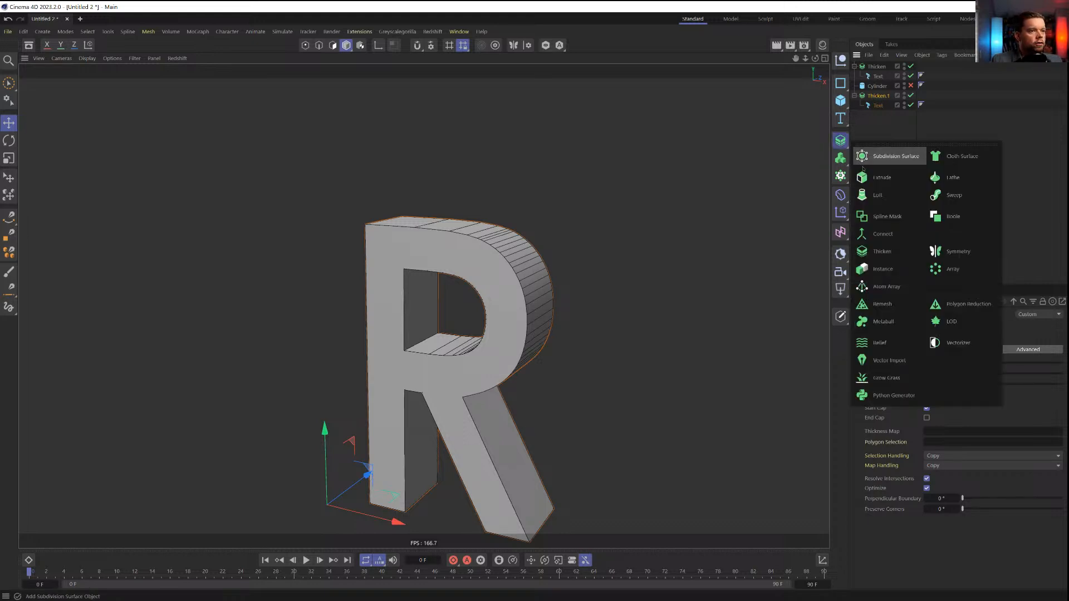
pyautogui.keyDown('alt'); pyautogui.click(883, 252); pyautogui.keyUp('alt')
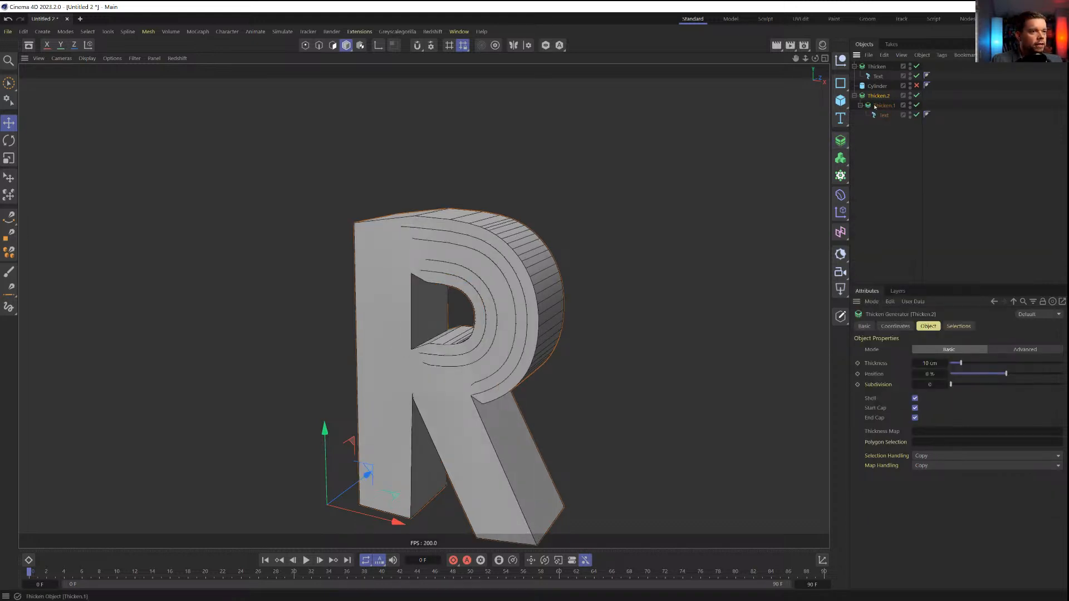
pyautogui.click(1000, 351)
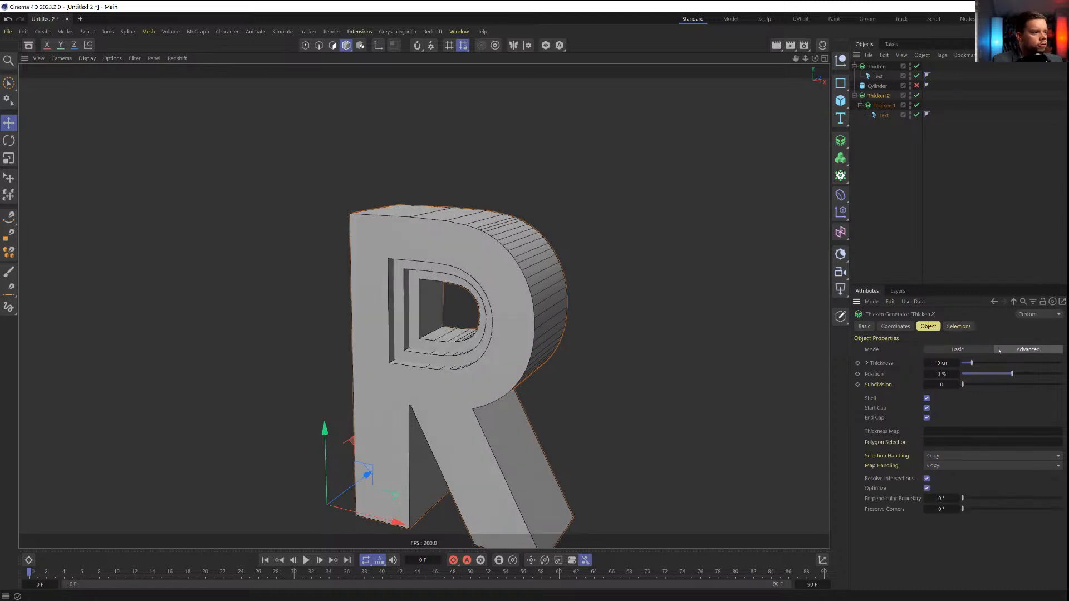
pyautogui.keyDown('alt'); pyautogui.moveTo(673, 318); pyautogui.dragTo(690, 333); pyautogui.keyUp('alt')
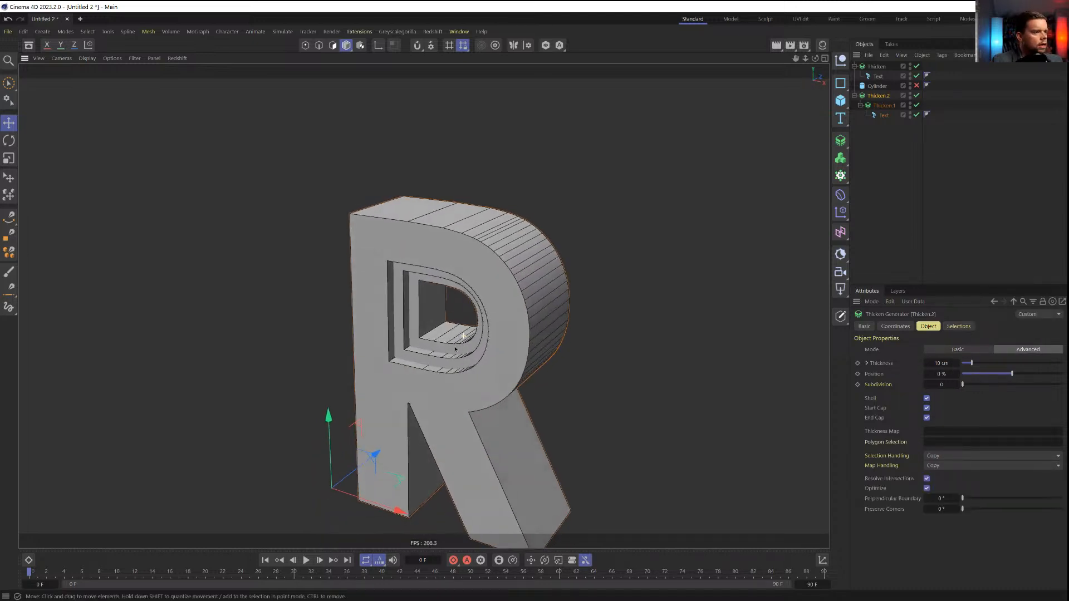
# Hide the original Thicken and toggle the nested copy off and on to inspect the outer shell alone
pyautogui.click(917, 106)
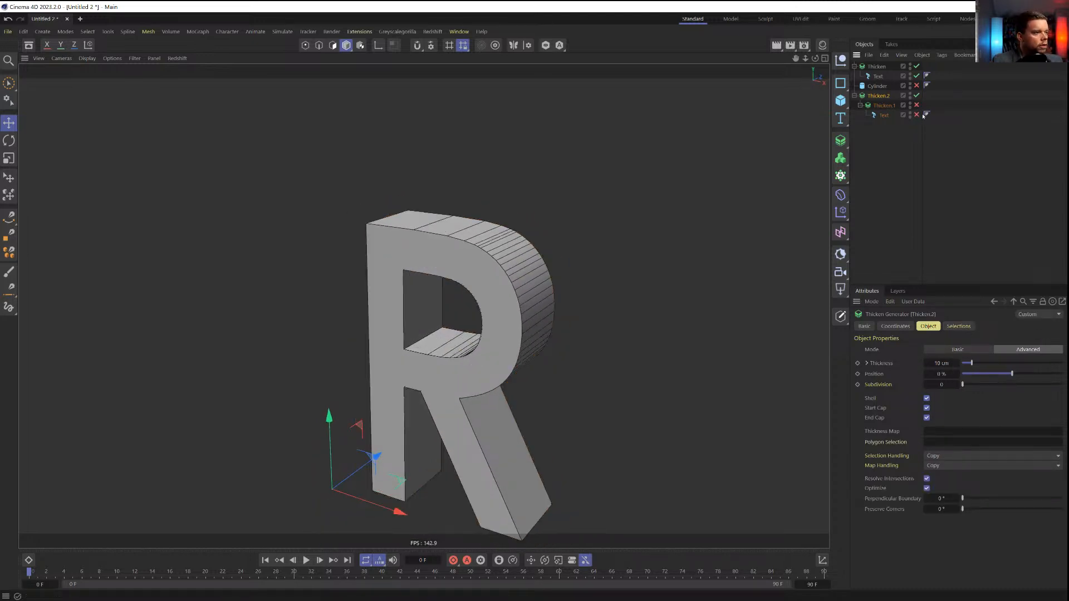
pyautogui.click(917, 106)
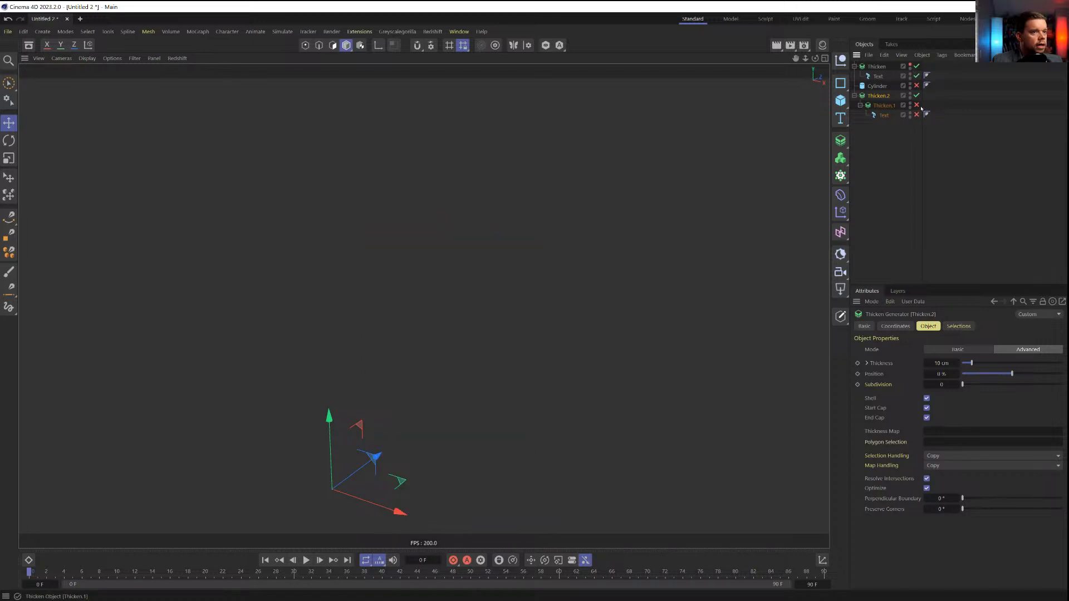
pyautogui.keyDown('alt'); pyautogui.moveTo(613, 330); pyautogui.dragTo(587, 320); pyautogui.keyUp('alt')
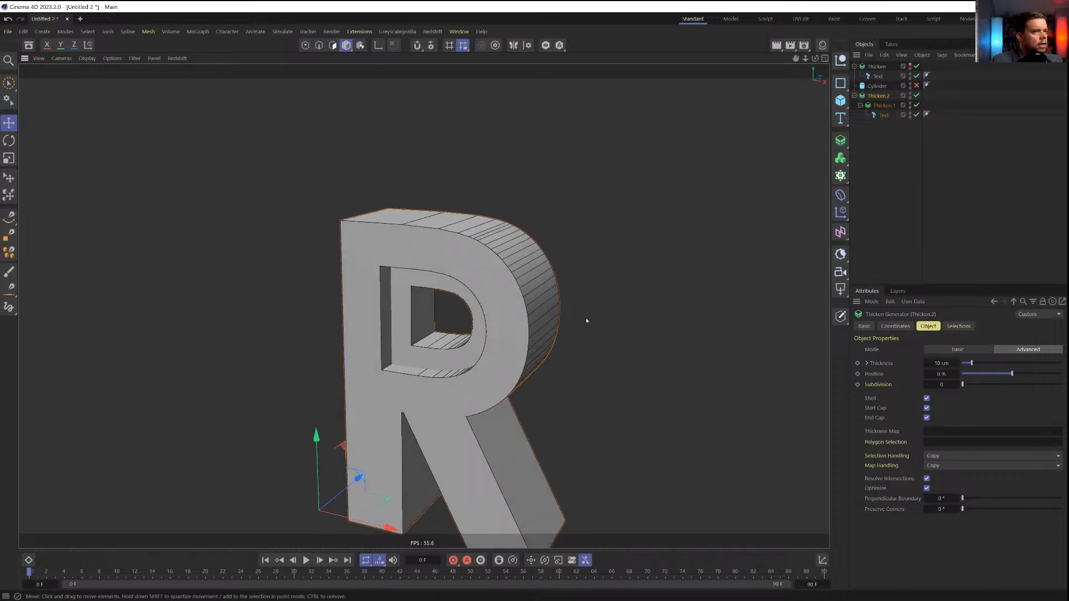
# Wrap the inner Thicken in a Connect object and move the Connect out of the outer Thicken generator
pyautogui.click(886, 106)
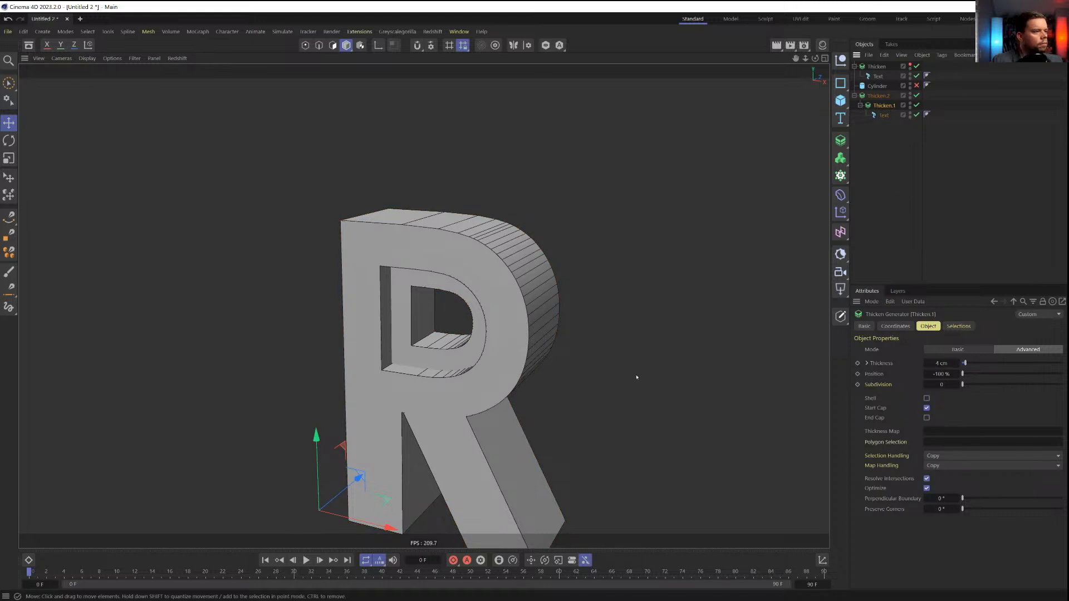
pyautogui.click(916, 96)
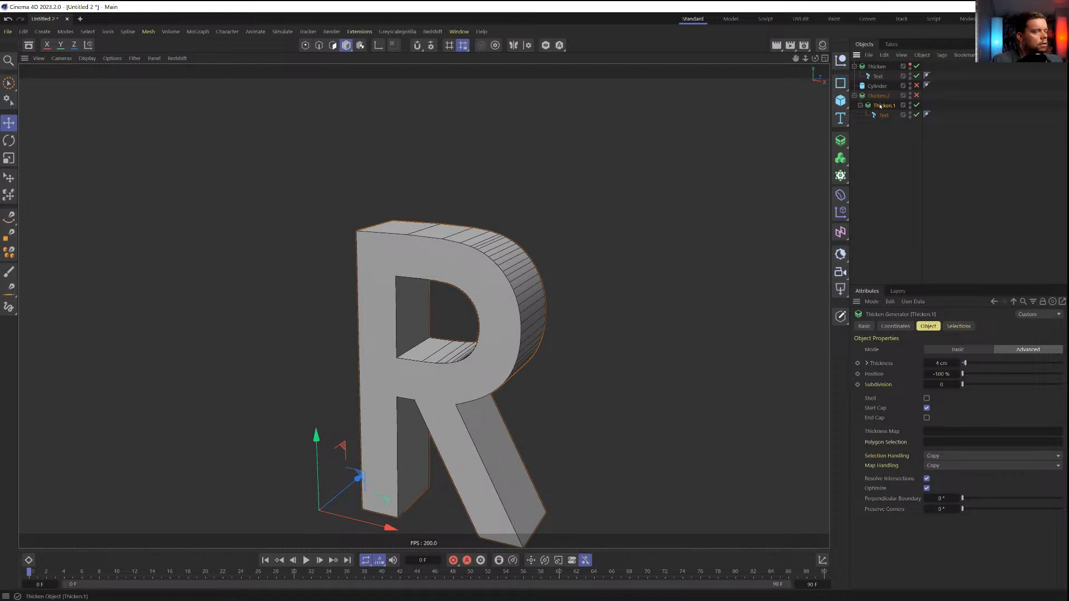
pyautogui.click(840, 140)
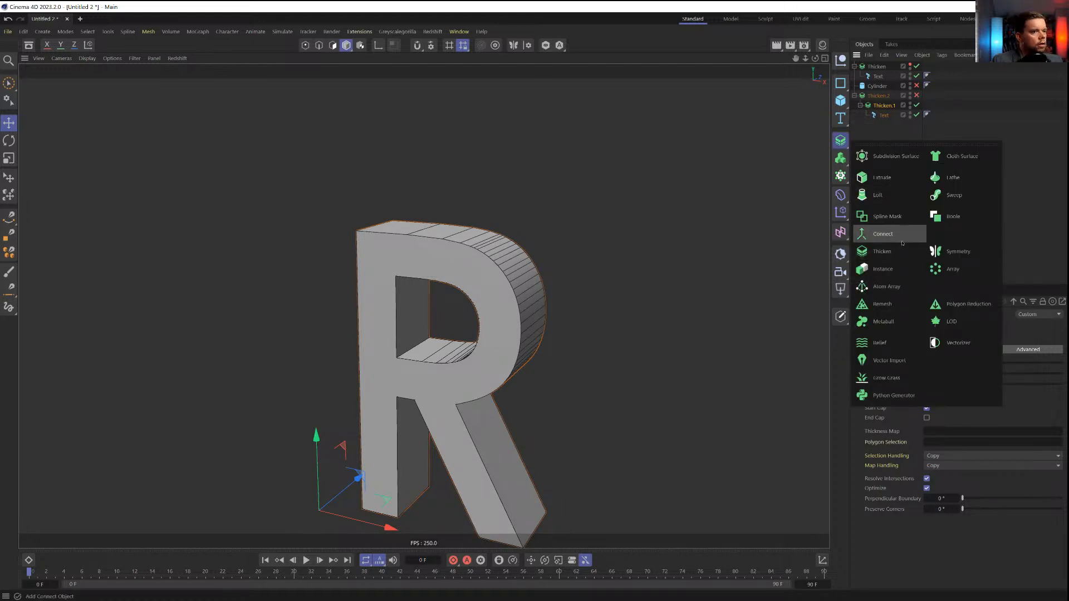
pyautogui.click(902, 243)
pyautogui.click(922, 96)
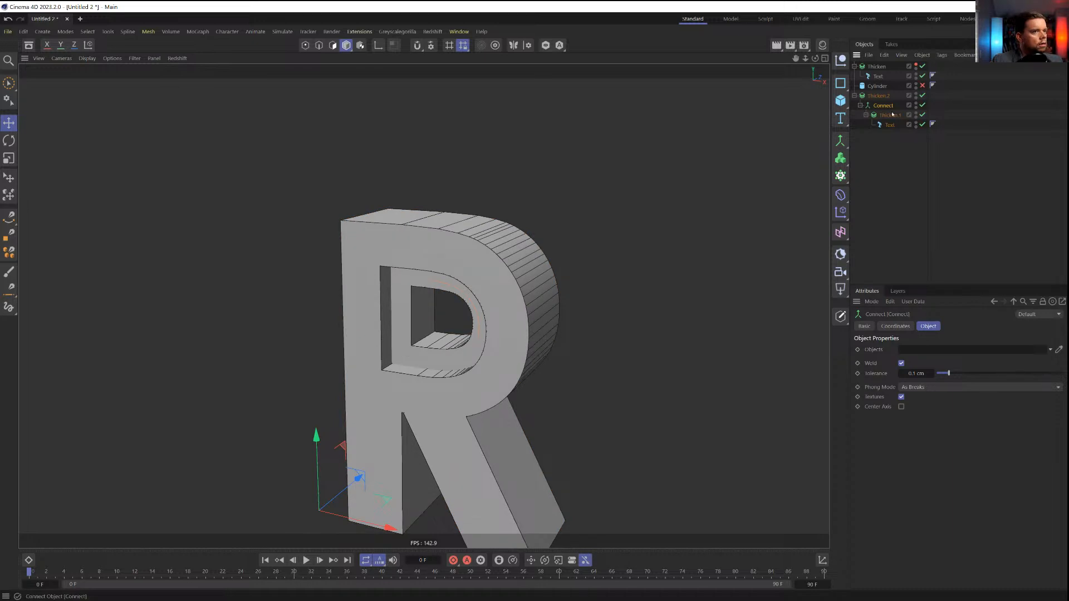
pyautogui.moveTo(879, 110); pyautogui.dragTo(911, 100)
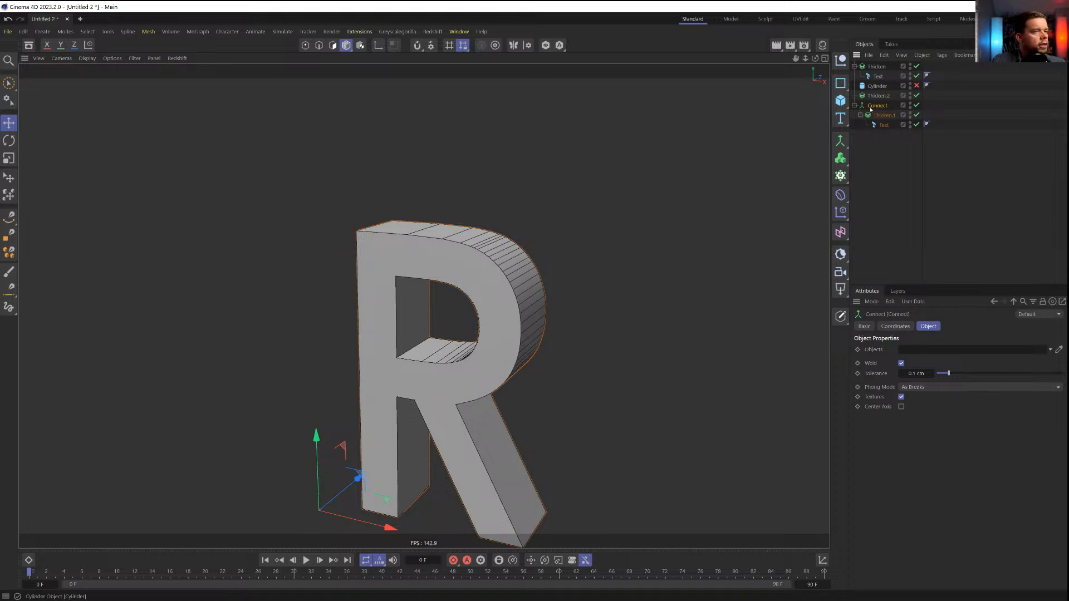
# Delete the Connect object with its nested Thicken and move the remaining Text out of the original Thicken generator
pyautogui.press('Delete')
pyautogui.click(877, 66)
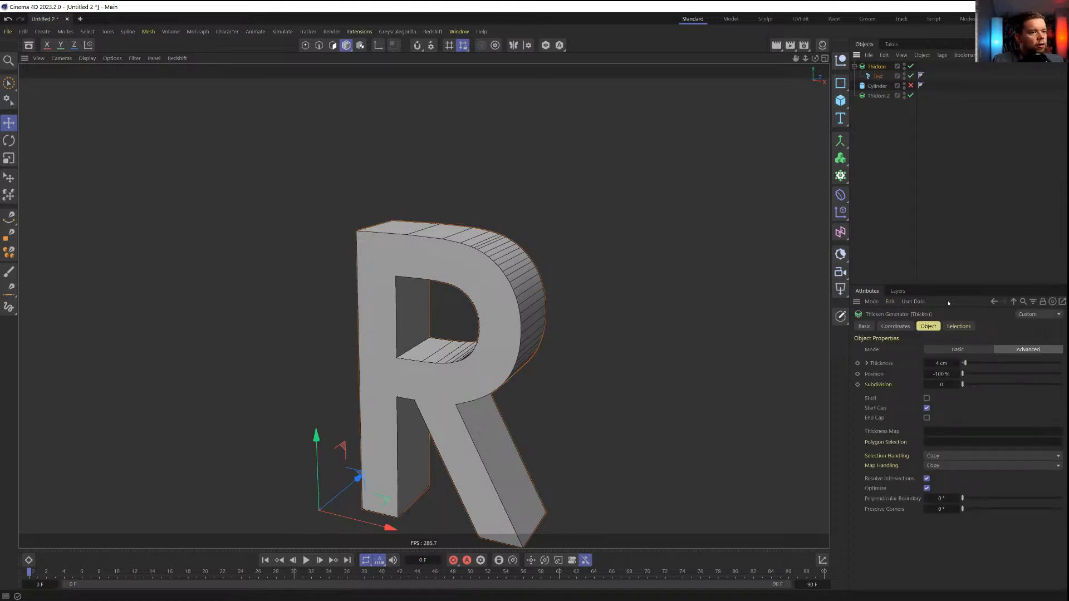
pyautogui.moveTo(877, 87); pyautogui.dragTo(878, 84)
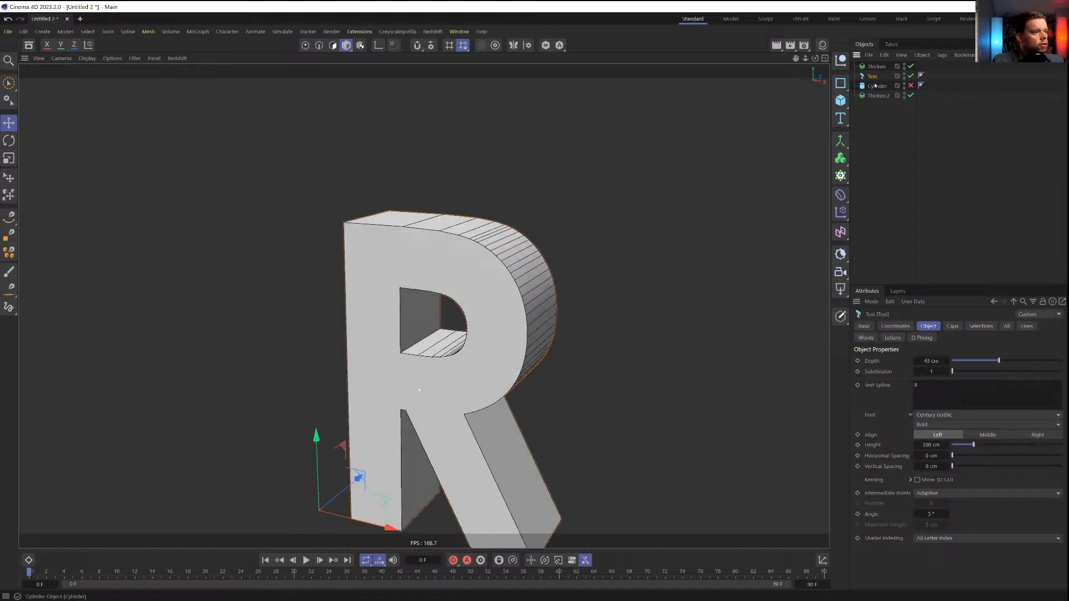
# Try the Regular weight of Century Gothic on the Text object and undo the change
pyautogui.click(940, 425)
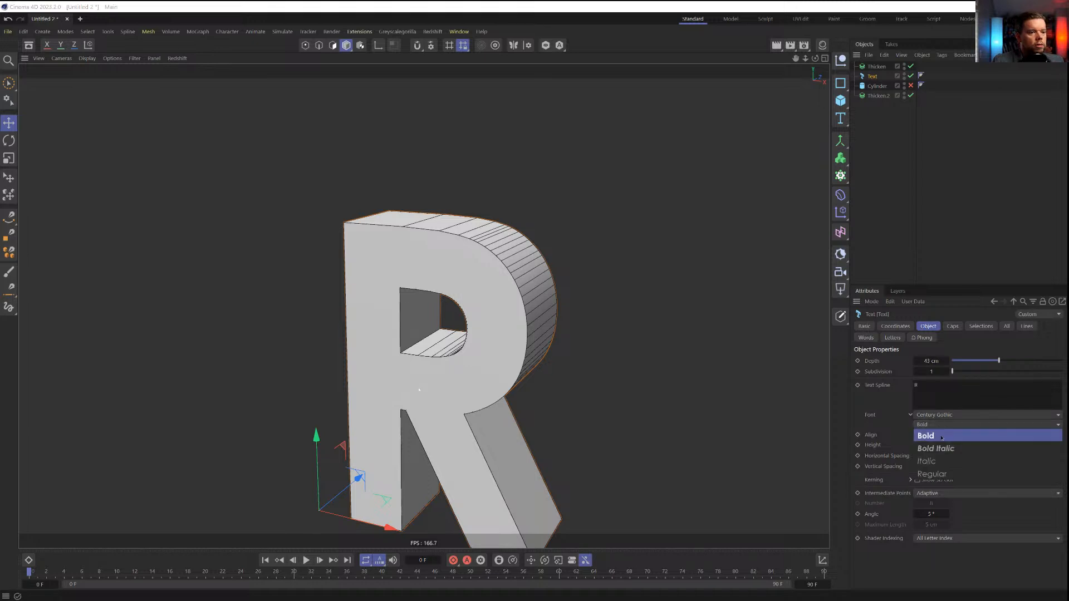
pyautogui.click(947, 477)
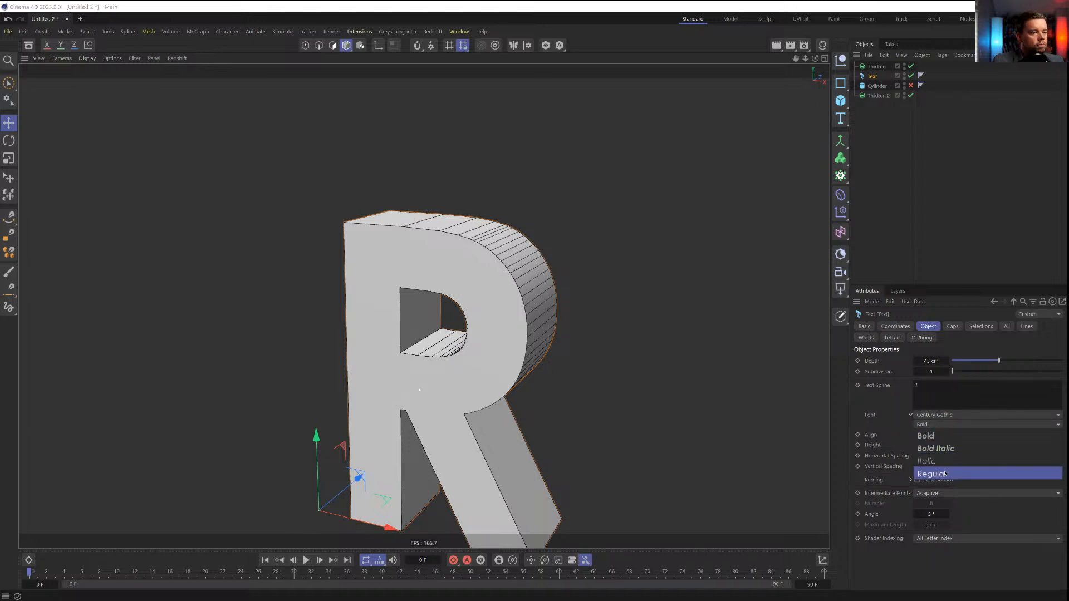
pyautogui.hotkey('ctrl', 'z')
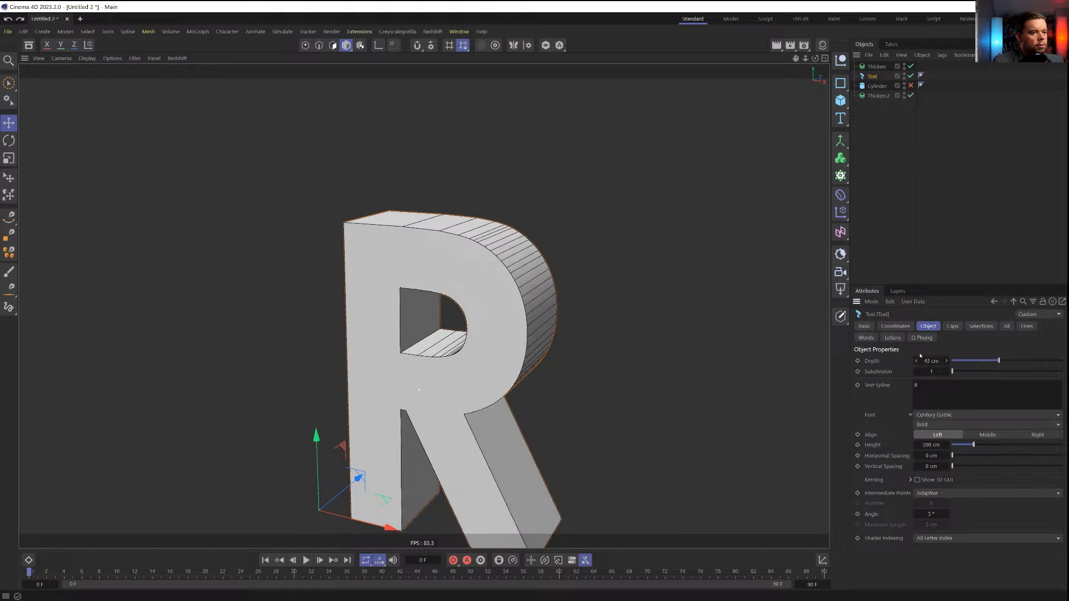
# Move the Thicken generator below the other objects with an Instance of the Text nested inside it, and delete the unused Thicken.2
pyautogui.moveTo(877, 107); pyautogui.dragTo(877, 104)
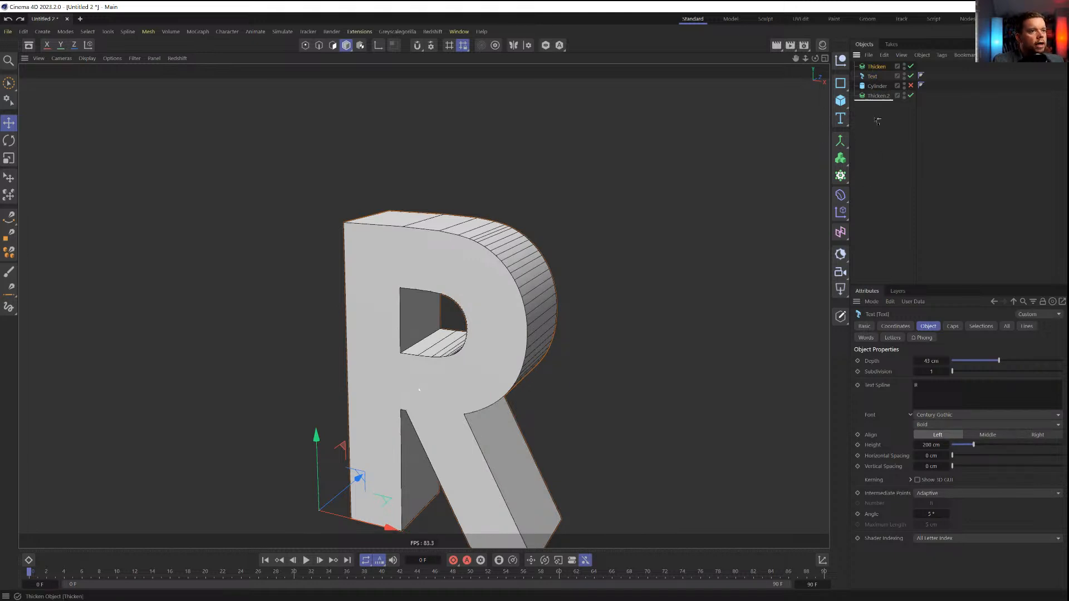
pyautogui.click(873, 67)
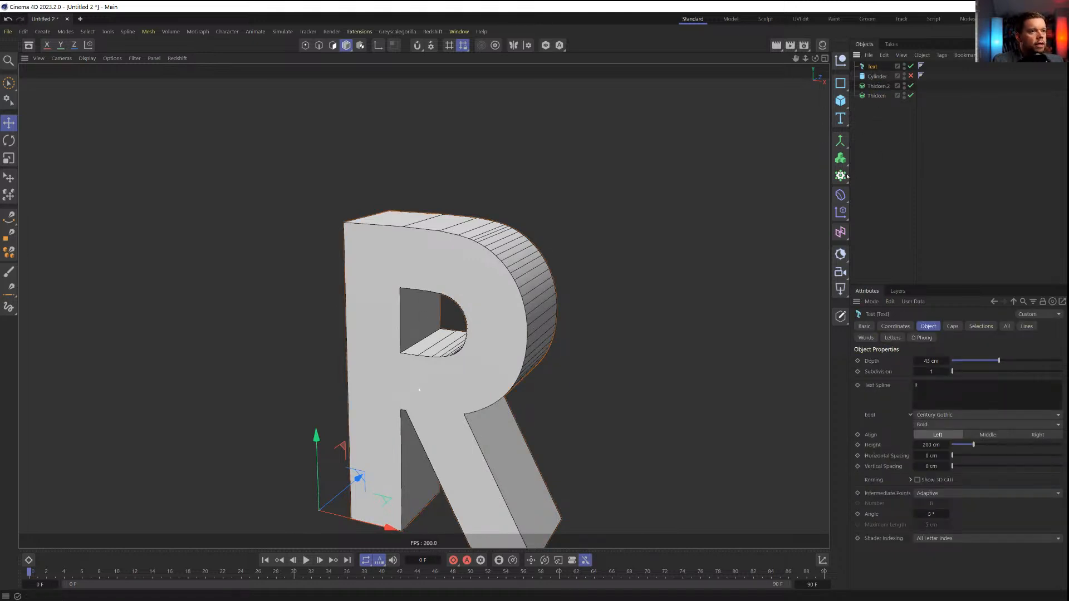
pyautogui.click(840, 140)
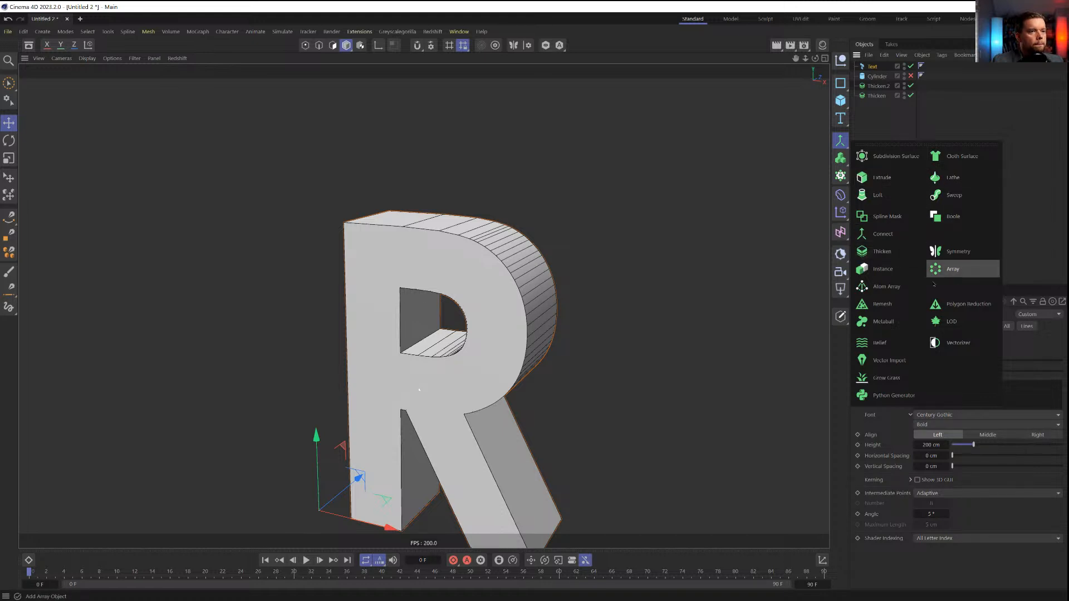
pyautogui.click(890, 277)
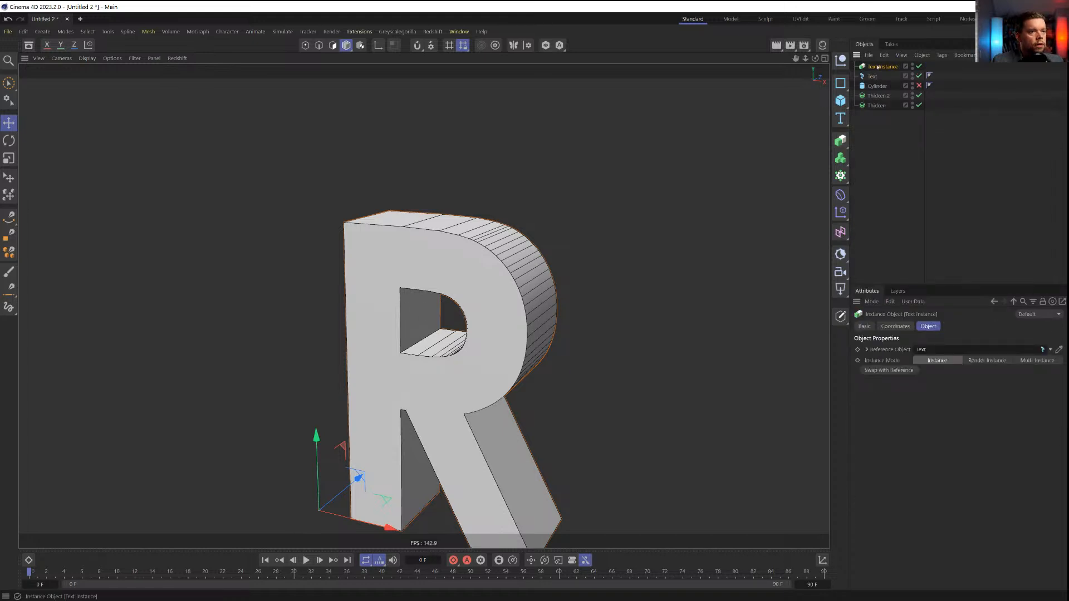
pyautogui.moveTo(880, 106); pyautogui.dragTo(880, 106)
pyautogui.click(879, 87)
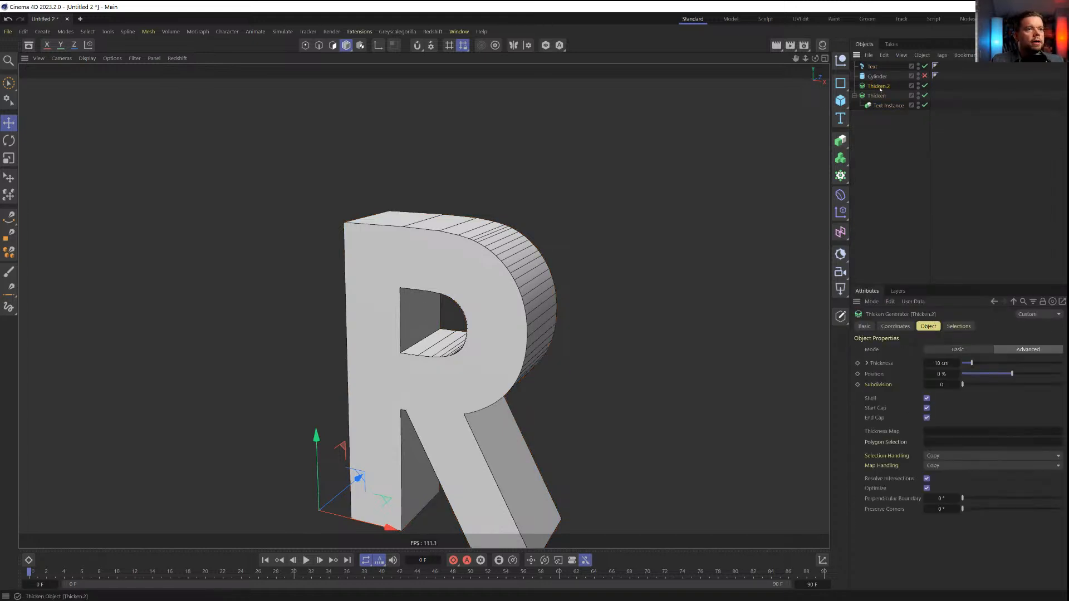
pyautogui.press('Delete')
# Enable Shell and End Cap on the Thicken generator and reset its Thickness to 10 cm and Position to 0 %
pyautogui.click(879, 87)
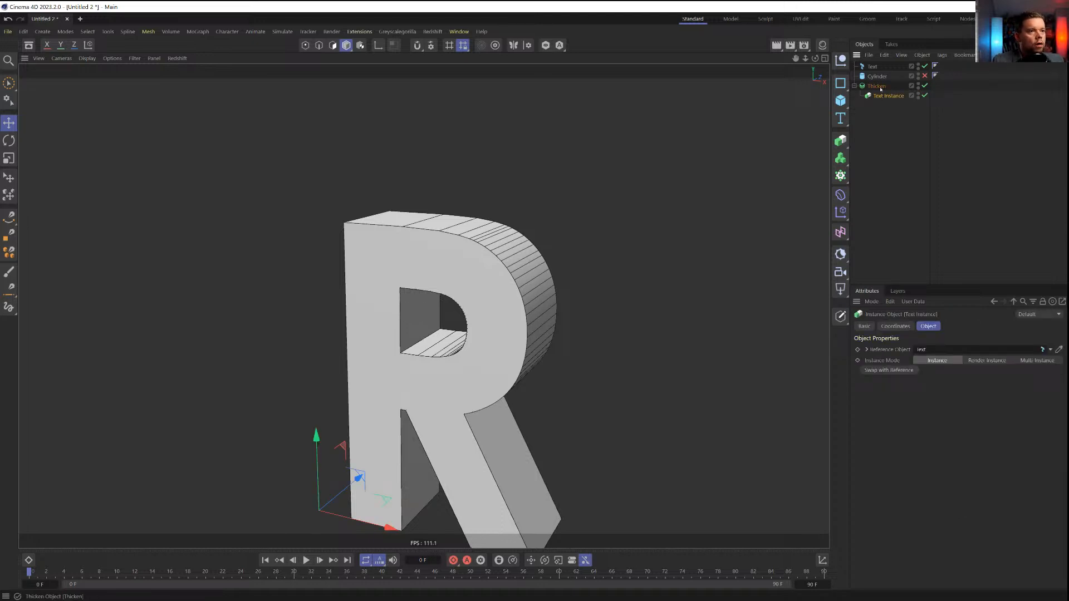
pyautogui.moveTo(966, 363); pyautogui.dragTo(995, 363)
pyautogui.click(927, 418)
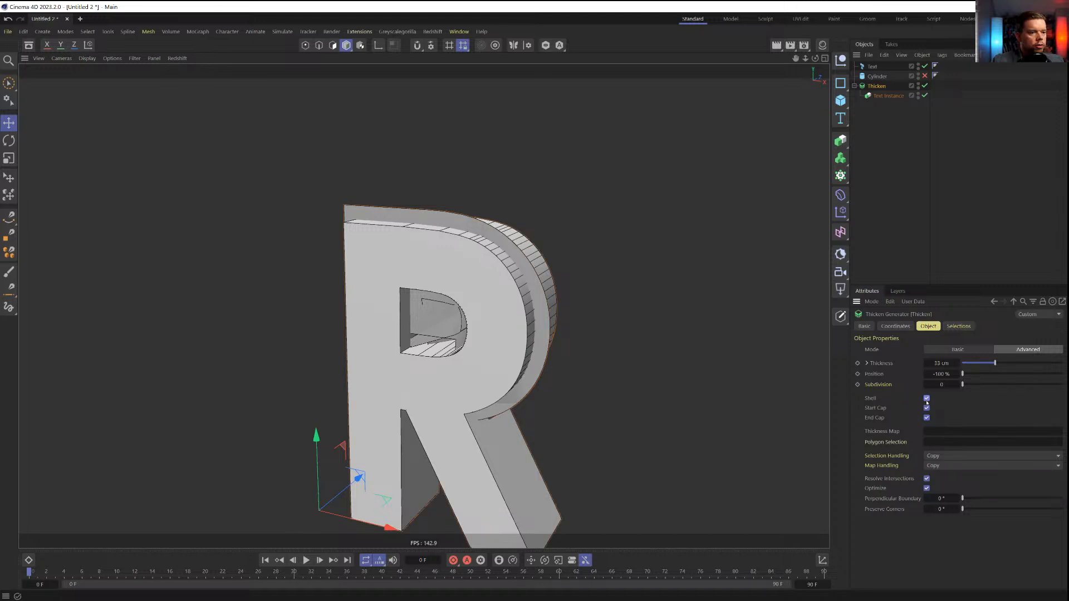
pyautogui.moveTo(995, 364); pyautogui.dragTo(989, 364)
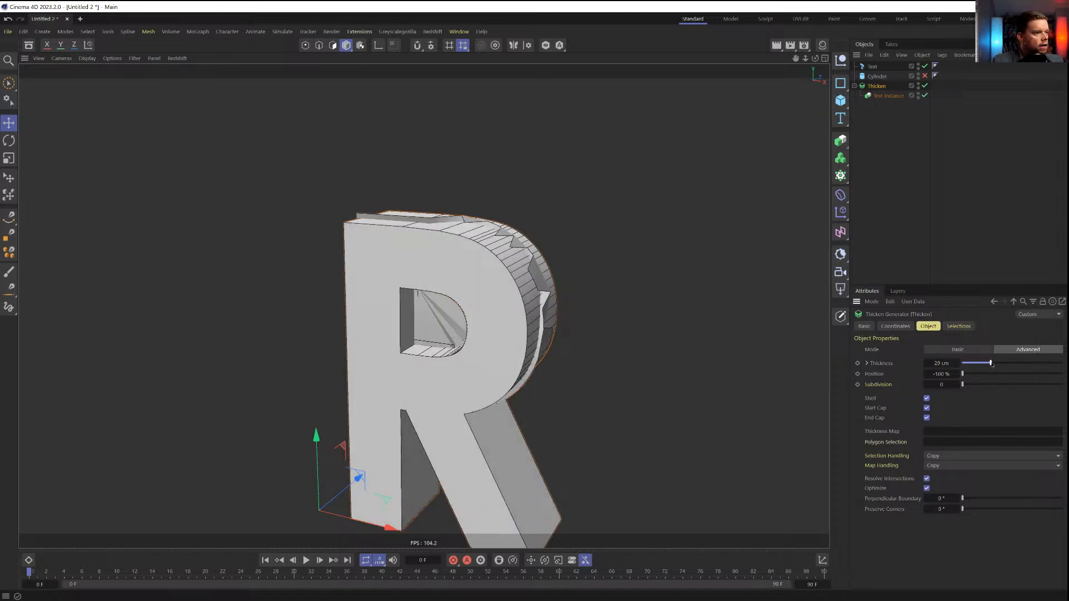
pyautogui.rightClick(957, 374)
pyautogui.rightClick(959, 365)
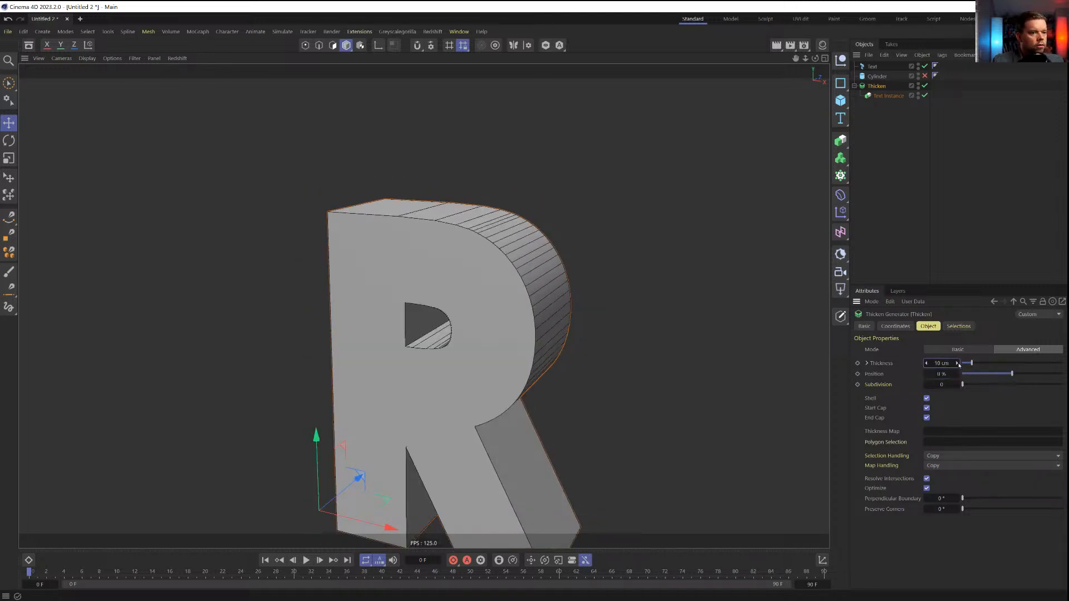
# Switch the viewport shading to Lines to see the thickened letter's inner and outer contours
pyautogui.keyDown('alt'); pyautogui.moveTo(525, 272); pyautogui.dragTo(535, 295); pyautogui.keyUp('alt')
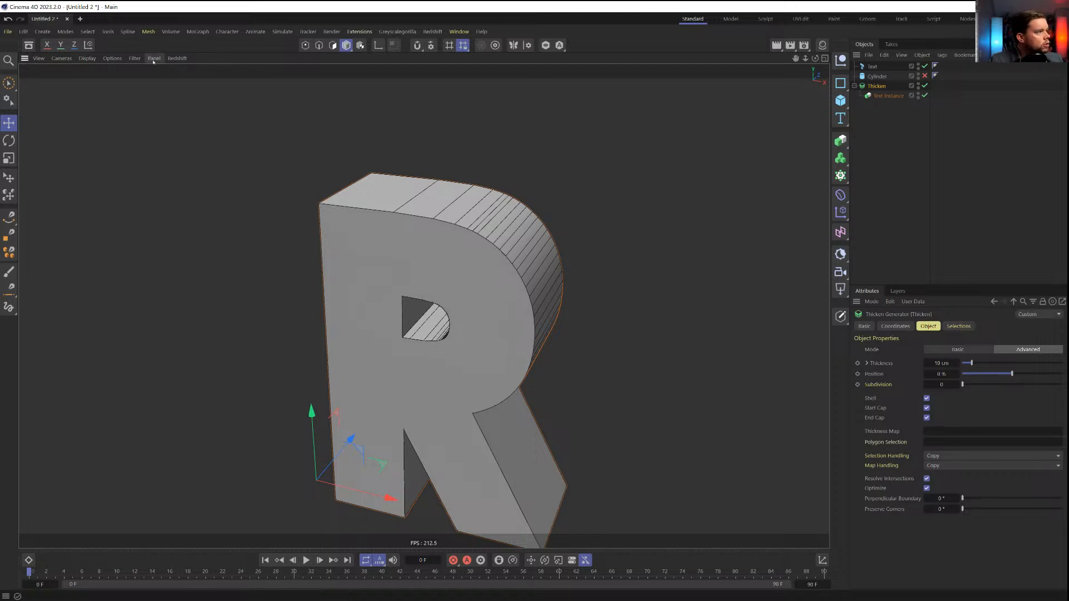
pyautogui.click(113, 59)
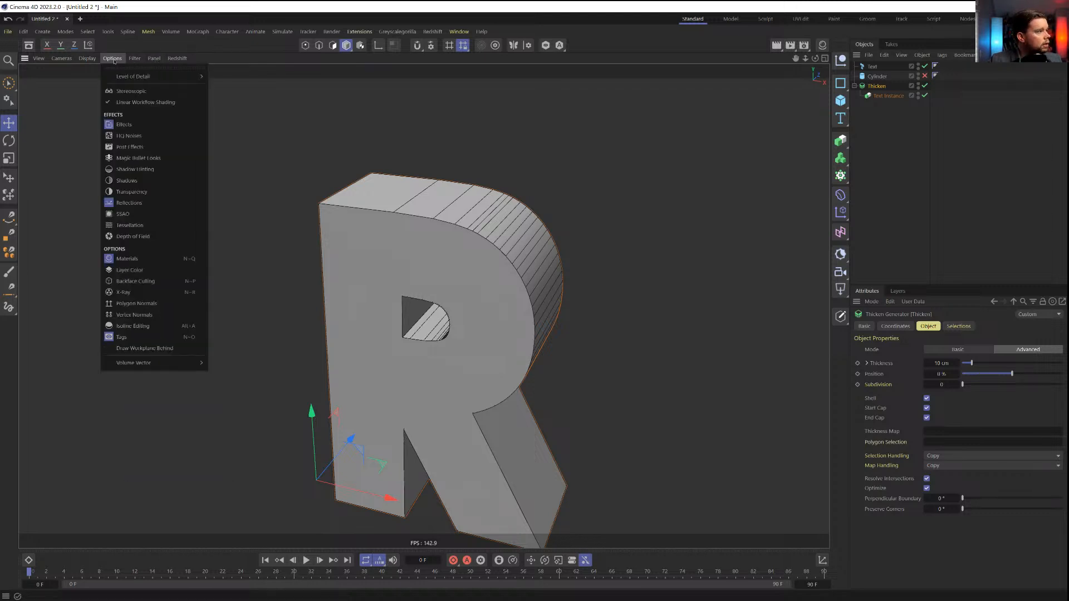
pyautogui.moveTo(88, 58)
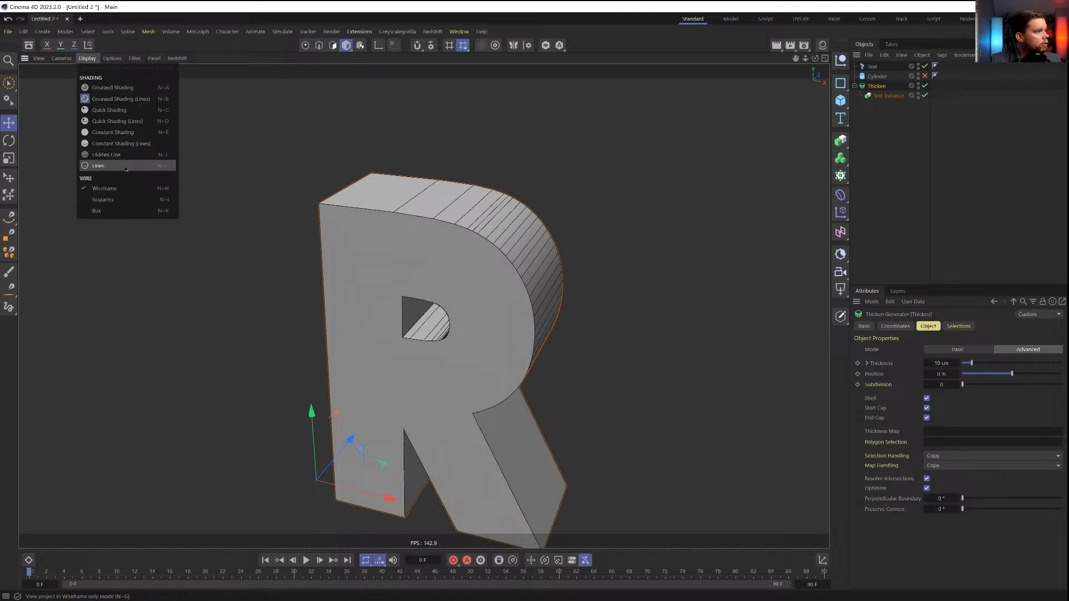
pyautogui.press('Escape')
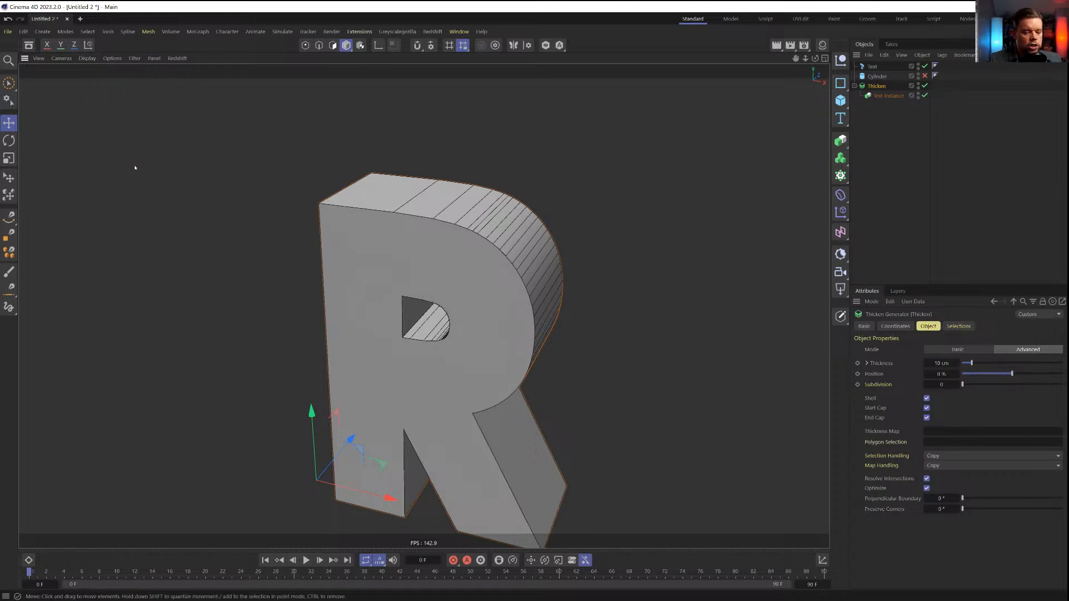
pyautogui.press('n')
pyautogui.press('g')
pyautogui.keyDown('alt'); pyautogui.moveTo(572, 151); pyautogui.dragTo(582, 119); pyautogui.keyUp('alt')
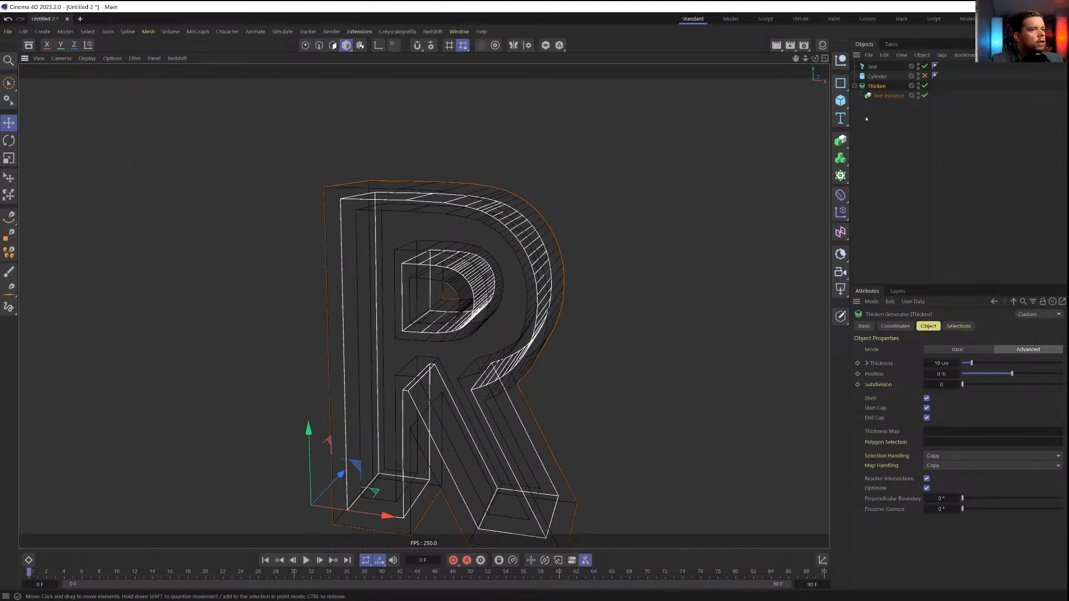
# Hide the original Text object in the viewport and set the Thicken generator's Position to 100 %
pyautogui.click(919, 65)
pyautogui.keyDown('alt'); pyautogui.moveTo(576, 226); pyautogui.dragTo(613, 242); pyautogui.keyUp('alt')
pyautogui.keyDown('alt'); pyautogui.moveTo(529, 243); pyautogui.dragTo(543, 247); pyautogui.keyUp('alt')
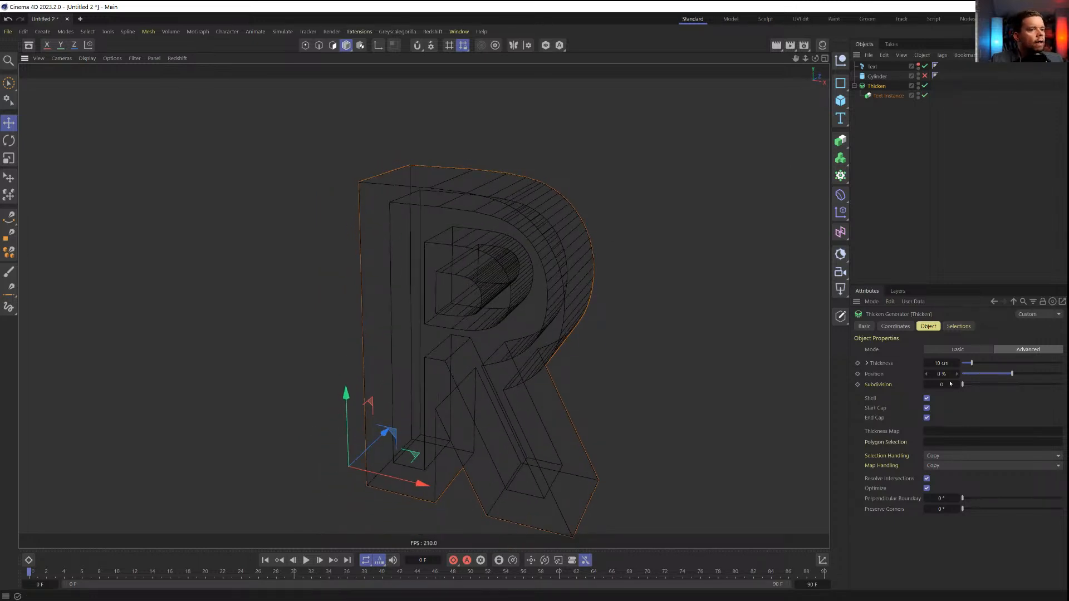
pyautogui.moveTo(1001, 373); pyautogui.dragTo(1063, 374)
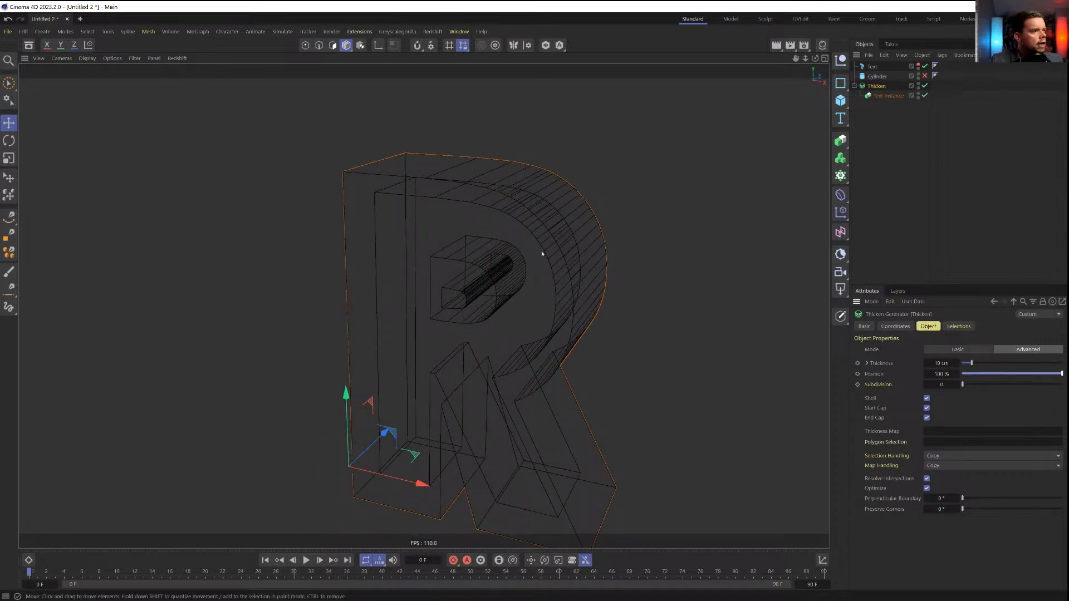
pyautogui.keyDown('alt'); pyautogui.moveTo(544, 251); pyautogui.dragTo(519, 245); pyautogui.keyUp('alt')
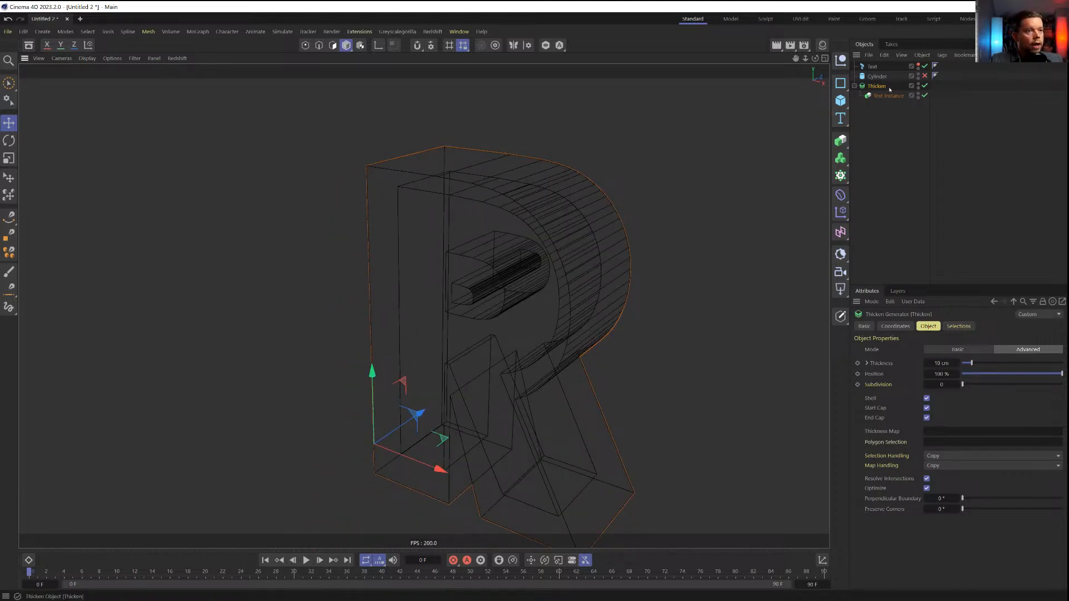
# Wrap the Thicken generator in an RKT Slicer and set its Slices to 1
pyautogui.click(357, 32)
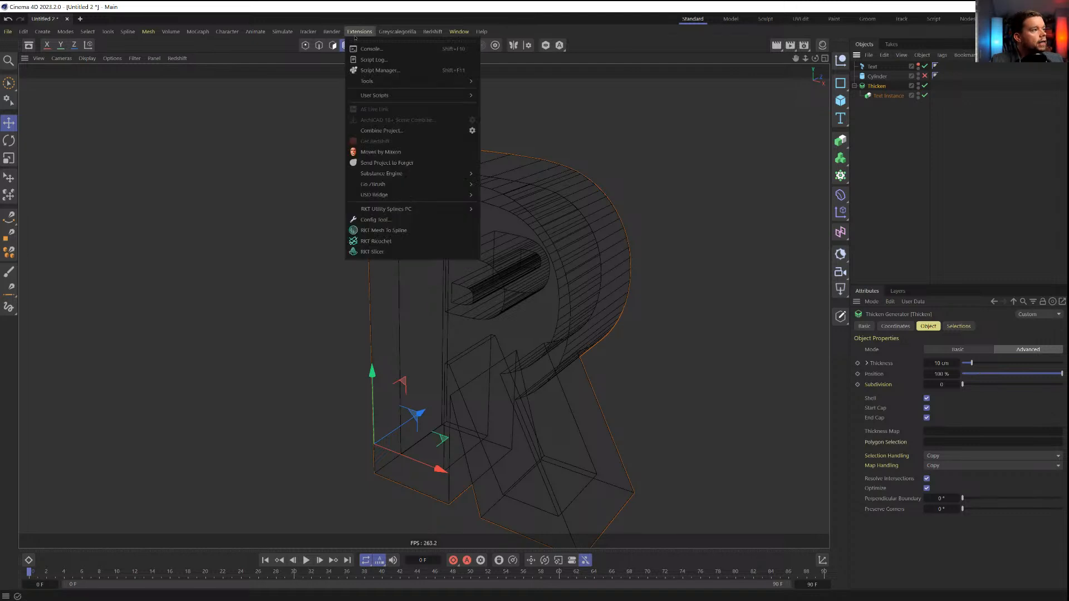
pyautogui.click(372, 251)
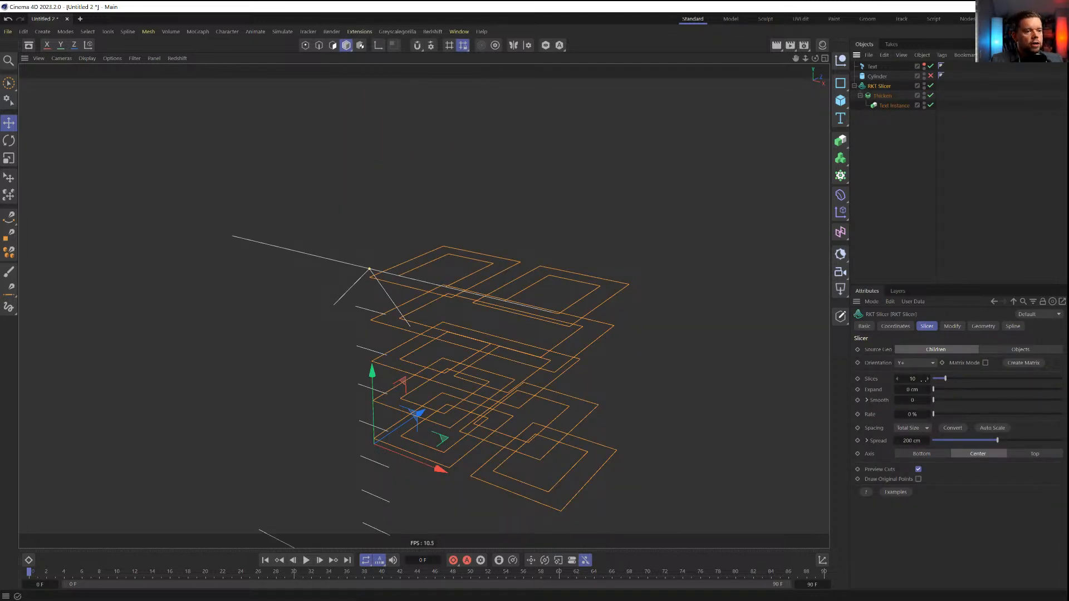
pyautogui.moveTo(945, 379); pyautogui.dragTo(934, 379)
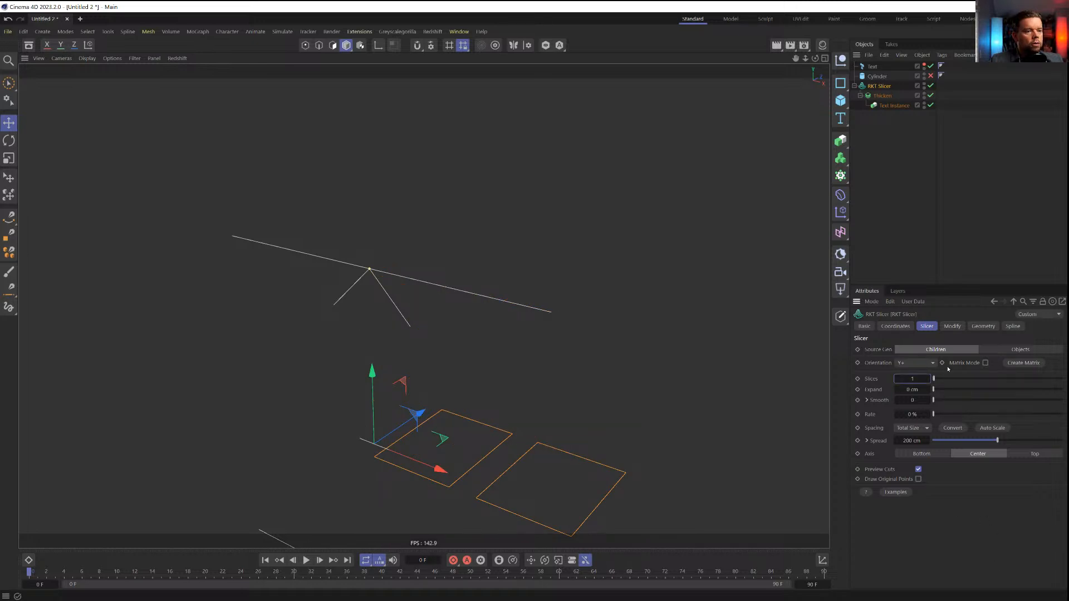
# Set the RKT Slicer's orientation to Z+ and move it along Z until it cuts both contours of the letter
pyautogui.click(932, 363)
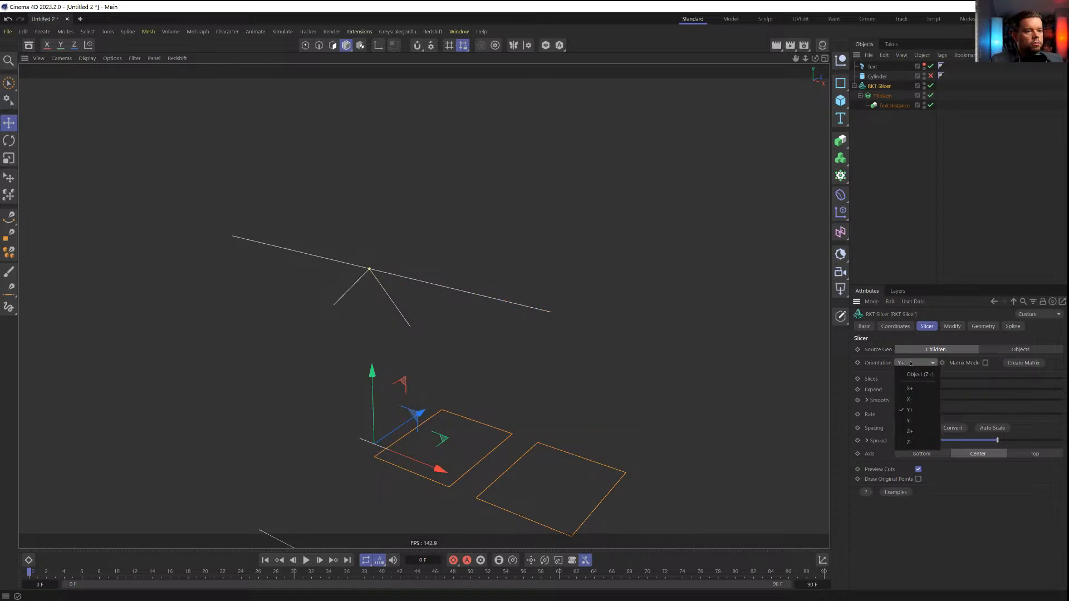
pyautogui.click(920, 432)
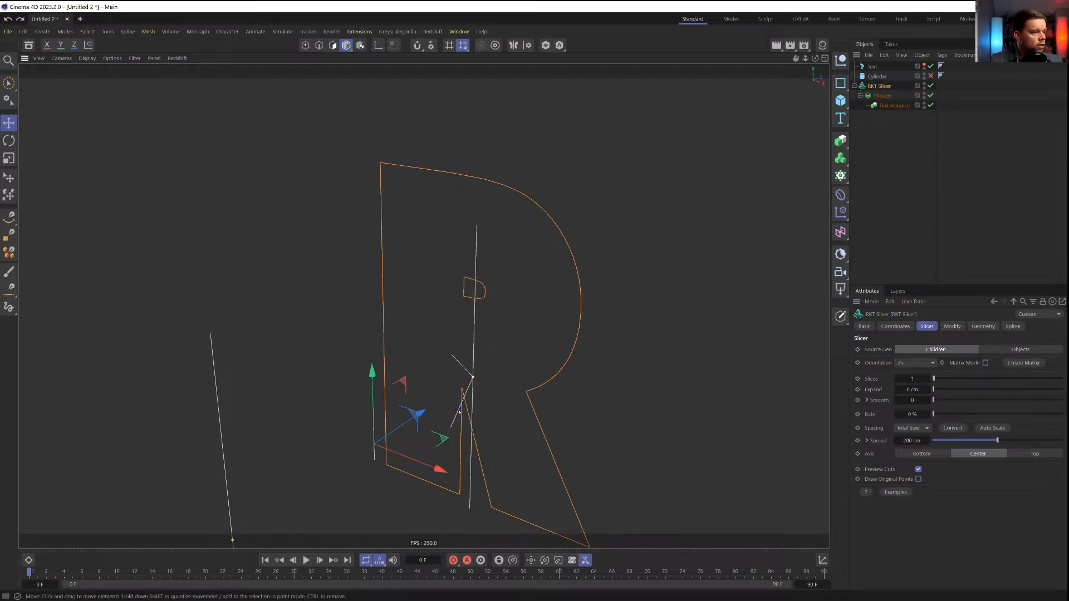
pyautogui.moveTo(420, 411); pyautogui.dragTo(445, 402)
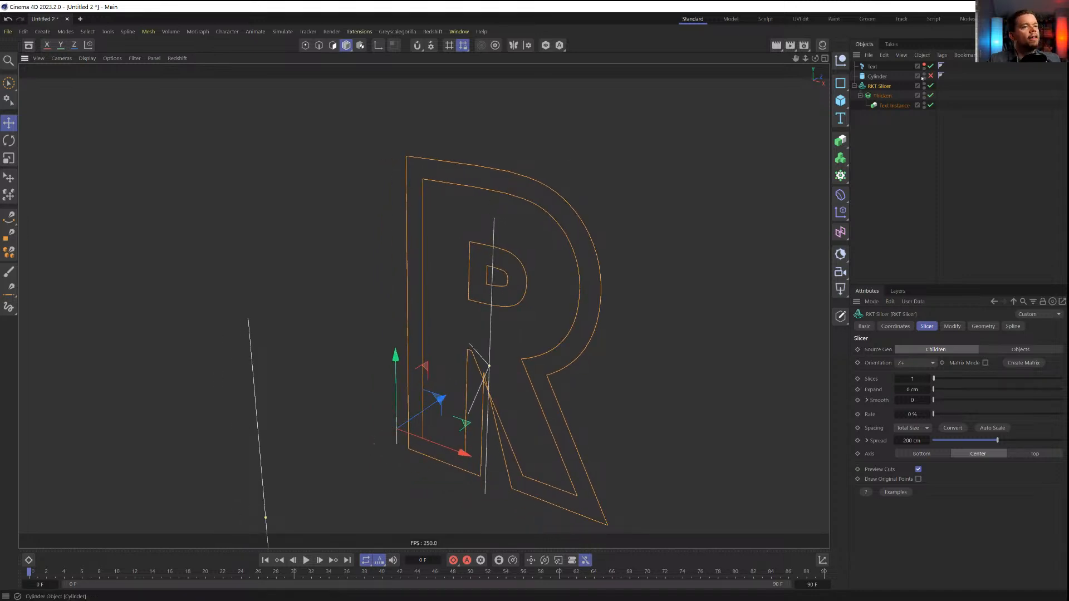
# Wrap the RKT Slicer in an Extrude object and return the viewport to shaded display with lines
pyautogui.click(840, 140)
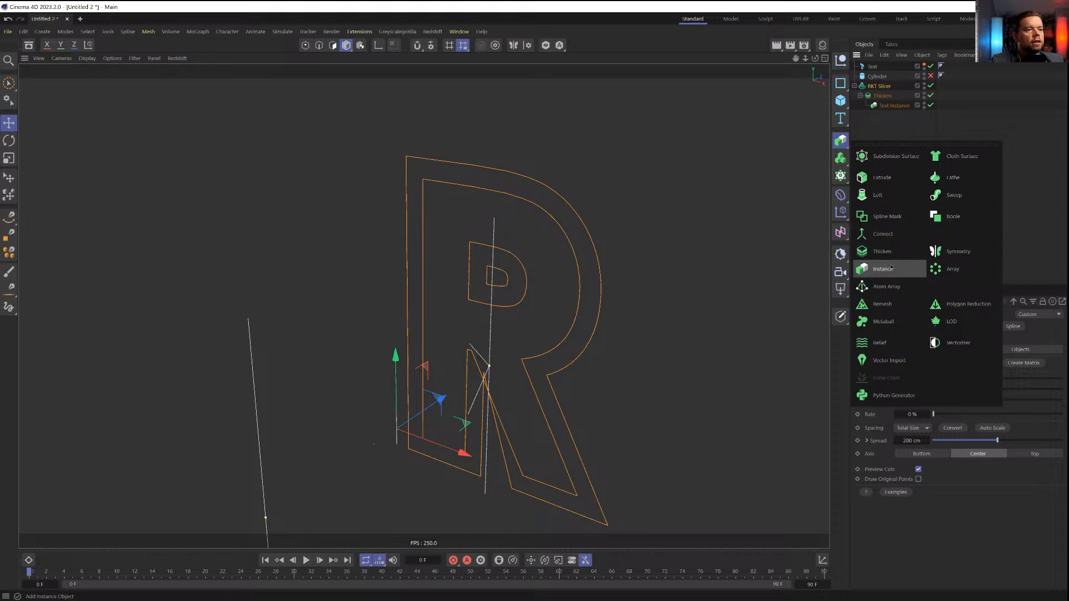
pyautogui.keyDown('alt'); pyautogui.click(881, 179); pyautogui.keyUp('alt')
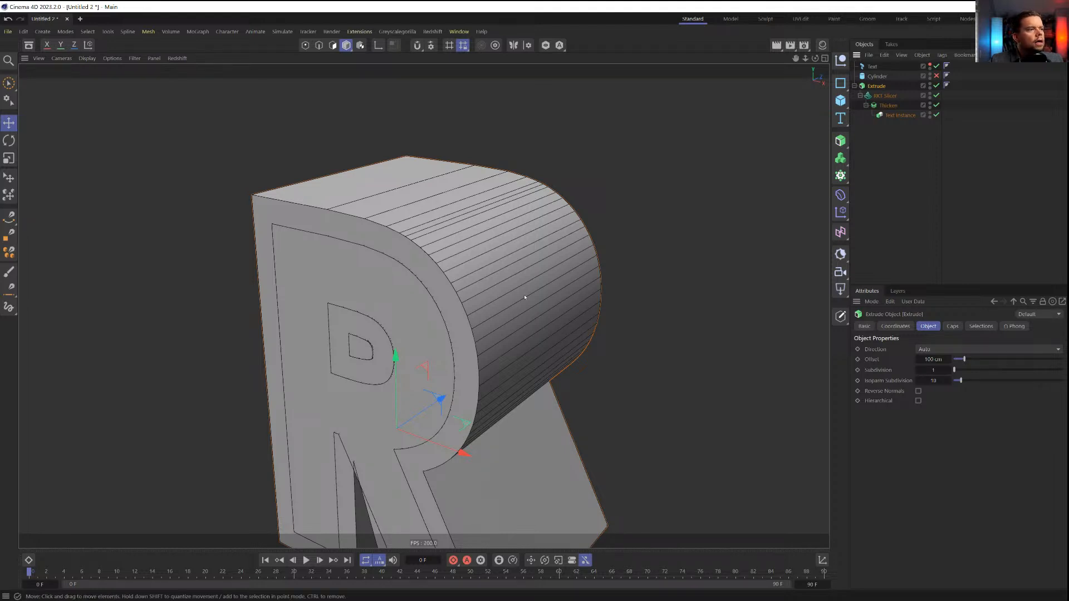
pyautogui.keyDown('alt'); pyautogui.moveTo(525, 295); pyautogui.dragTo(459, 344); pyautogui.keyUp('alt')
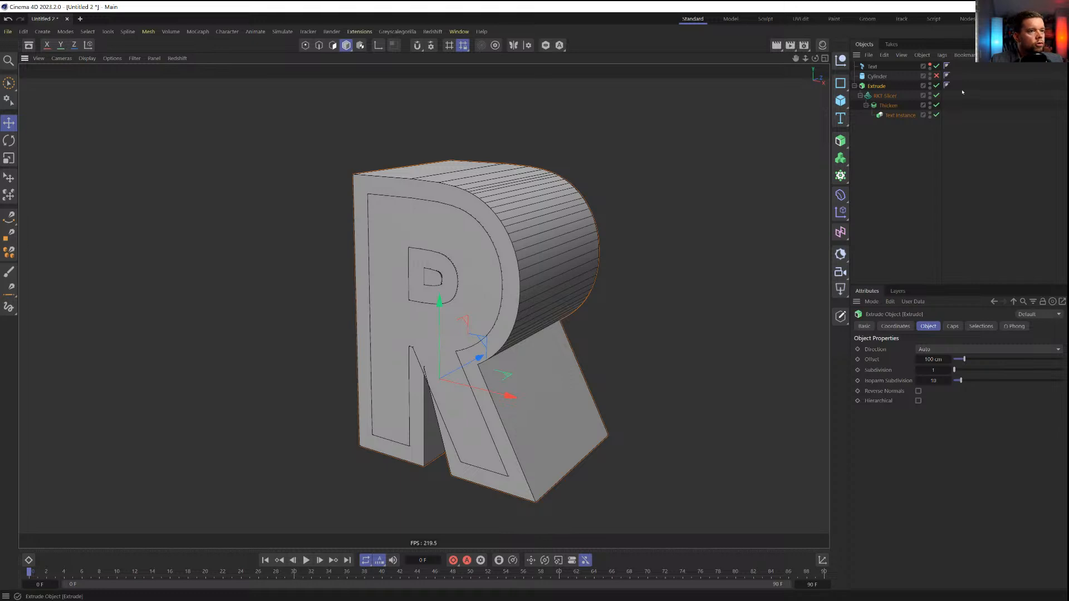
# Set the nested Thicken generator's Thickness to 9 cm after comparing it with 10 cm at the inner corner of the letter's legs
pyautogui.click(888, 105)
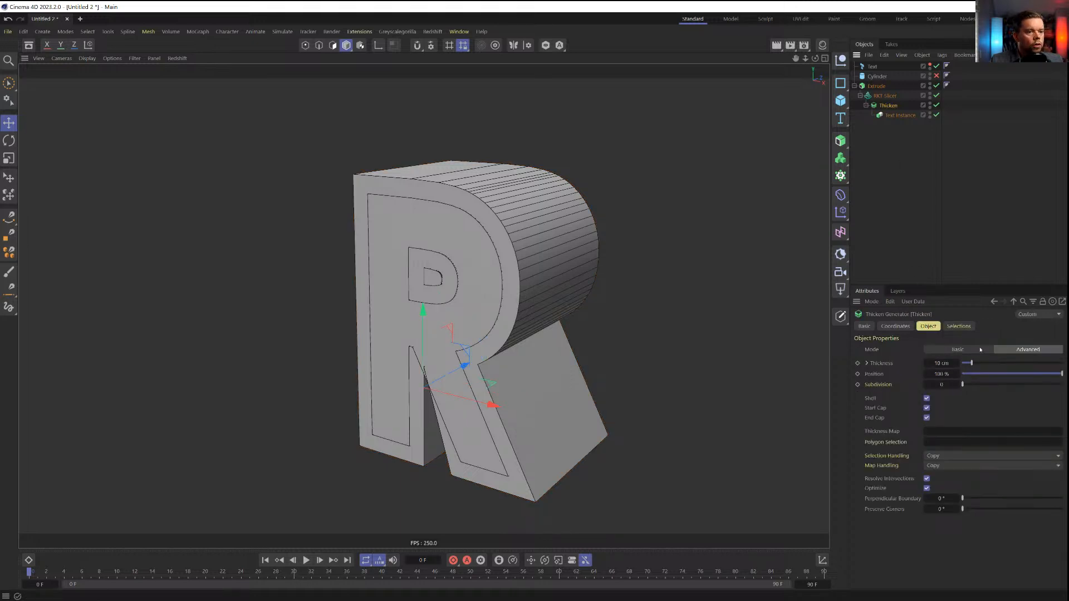
pyautogui.click(927, 363)
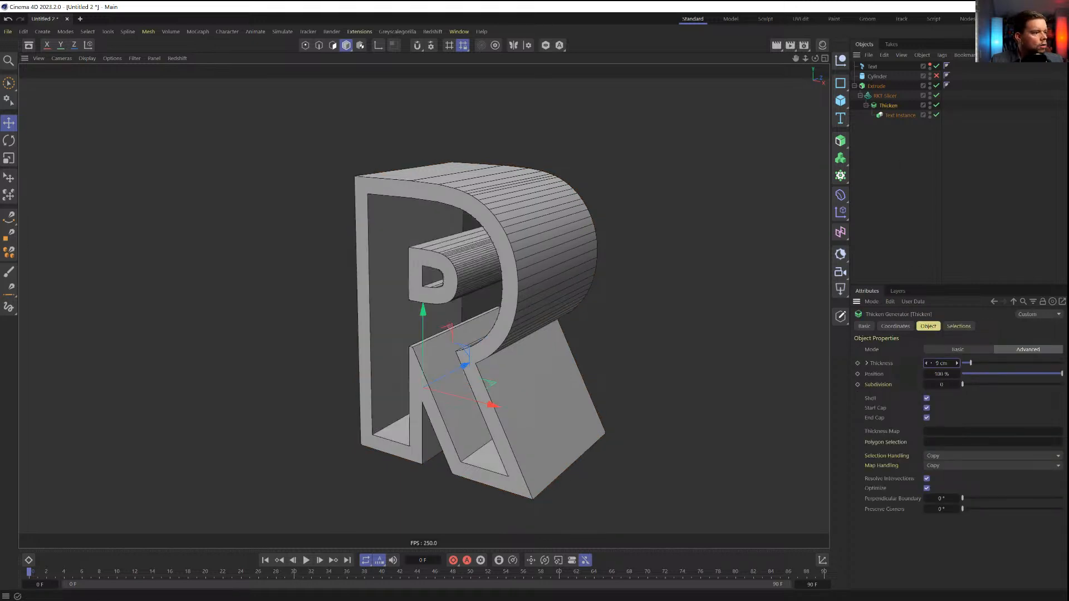
pyautogui.click(957, 363)
pyautogui.scroll(10, 336, 331)
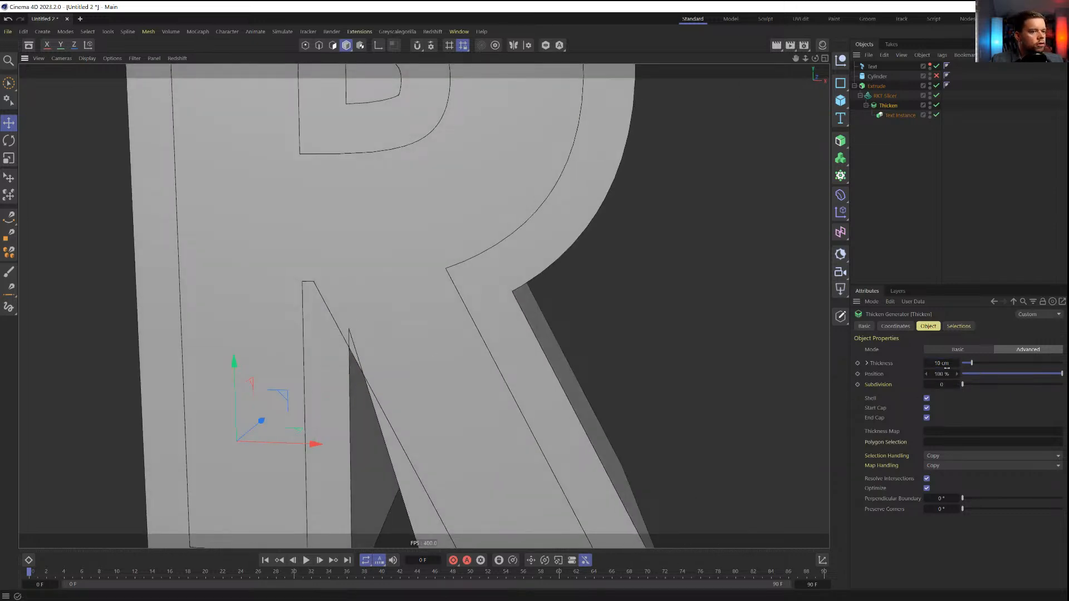
pyautogui.click(927, 363)
pyautogui.scroll(-10, 618, 270)
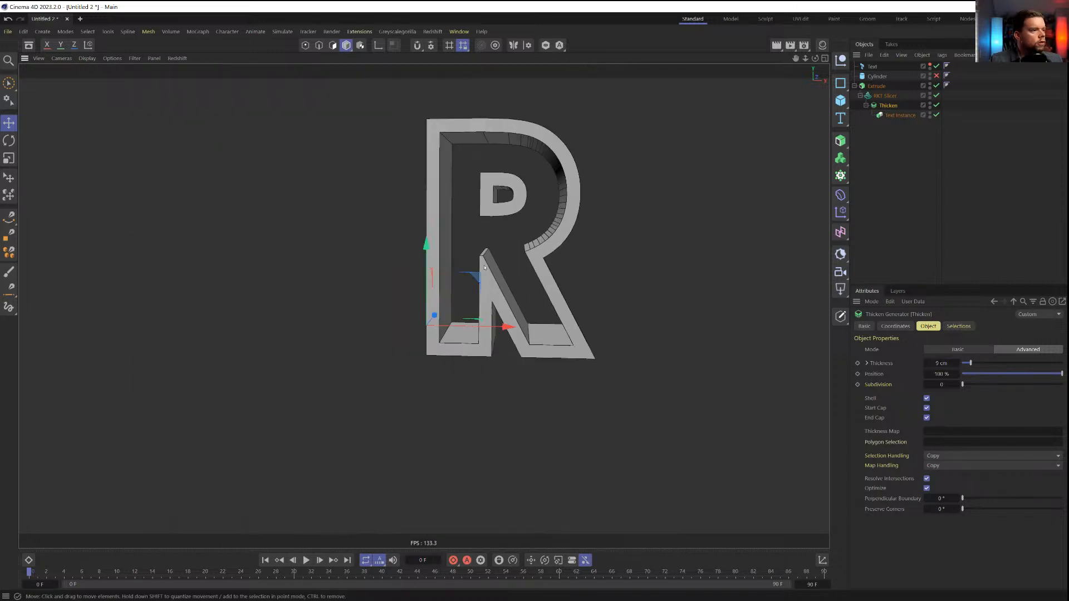
# Set the outer Extrude object's Offset to 10 cm and show the original text to compare it with the shell
pyautogui.keyDown('alt'); pyautogui.moveTo(592, 205); pyautogui.dragTo(530, 252, button='middle'); pyautogui.keyUp('alt')
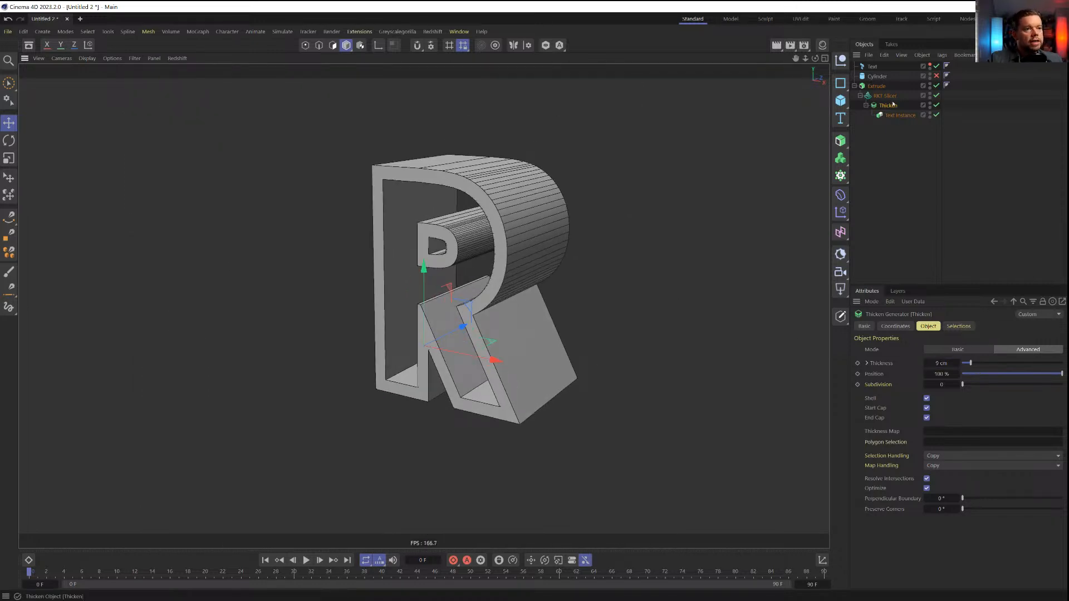
pyautogui.click(877, 86)
pyautogui.click(934, 359)
pyautogui.write('10')
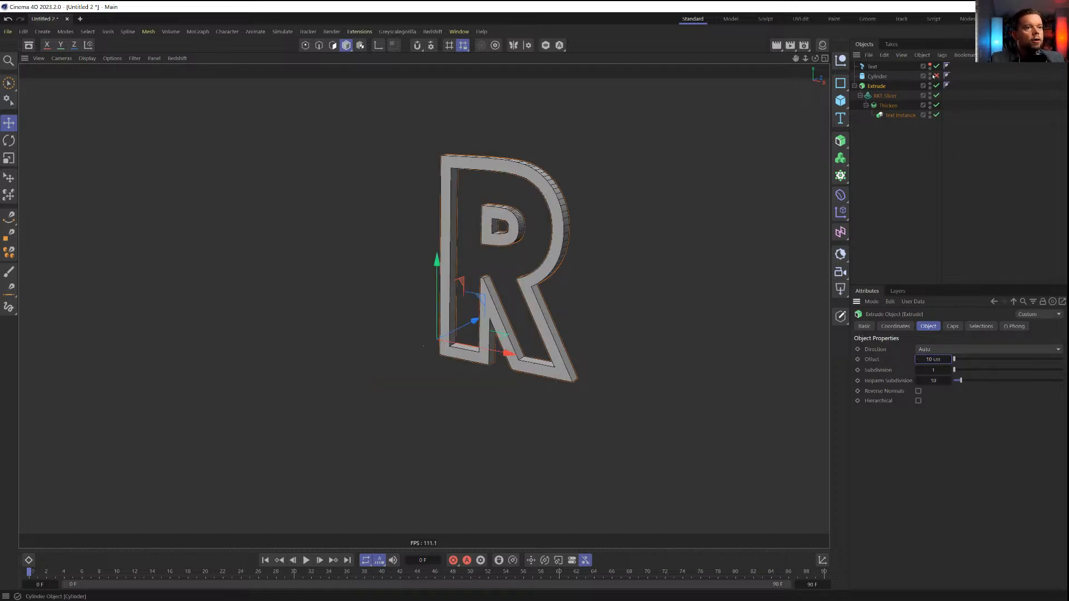
pyautogui.keyDown('alt'); pyautogui.moveTo(641, 222); pyautogui.dragTo(496, 218); pyautogui.keyUp('alt')
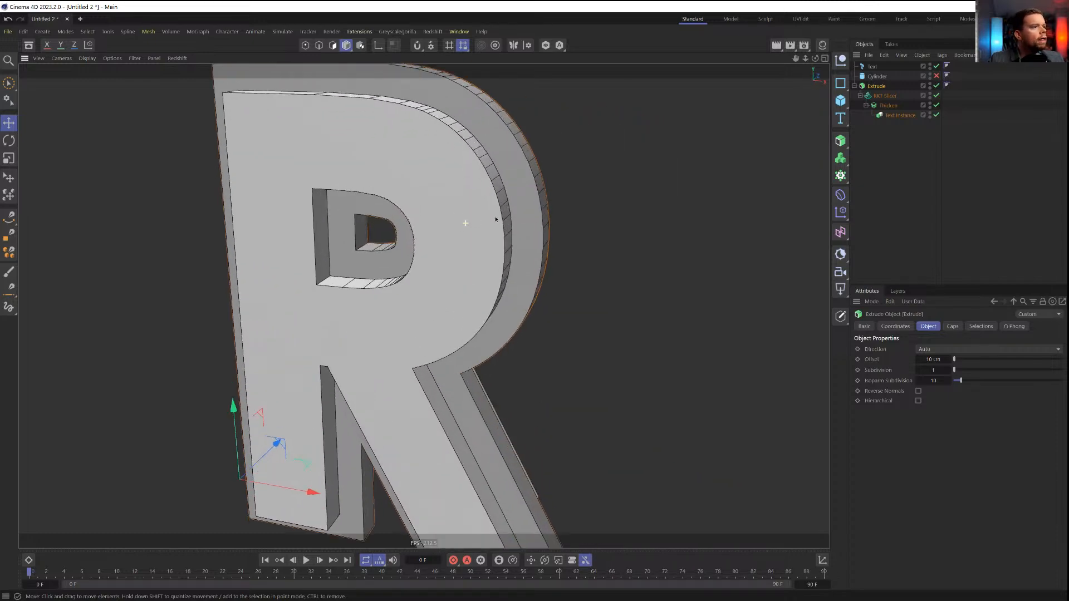
pyautogui.scroll(-6, 441, 127)
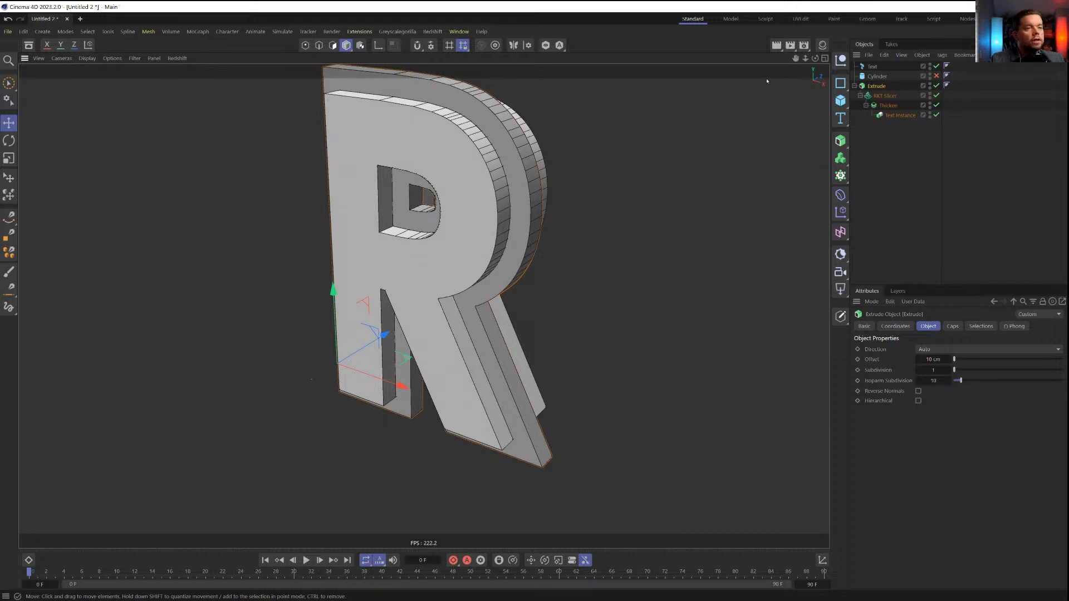
pyautogui.keyDown('alt'); pyautogui.moveTo(472, 182); pyautogui.dragTo(480, 159); pyautogui.keyUp('alt')
pyautogui.keyDown('alt'); pyautogui.moveTo(423, 115); pyautogui.dragTo(415, 254, button='middle'); pyautogui.keyUp('alt')
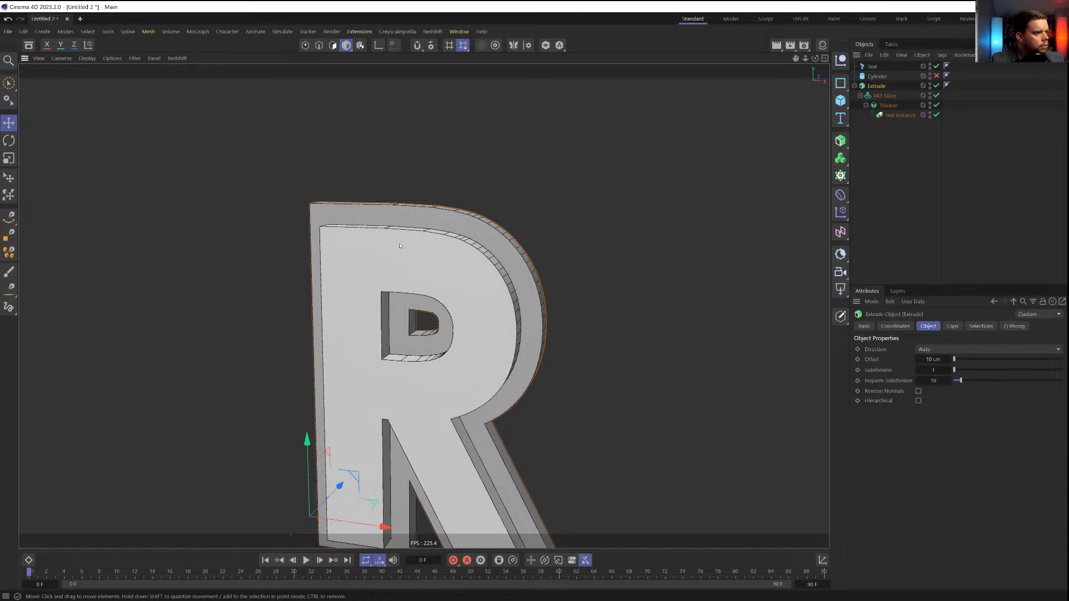
pyautogui.keyDown('alt'); pyautogui.moveTo(399, 310); pyautogui.dragTo(447, 256, button='middle'); pyautogui.keyUp('alt')
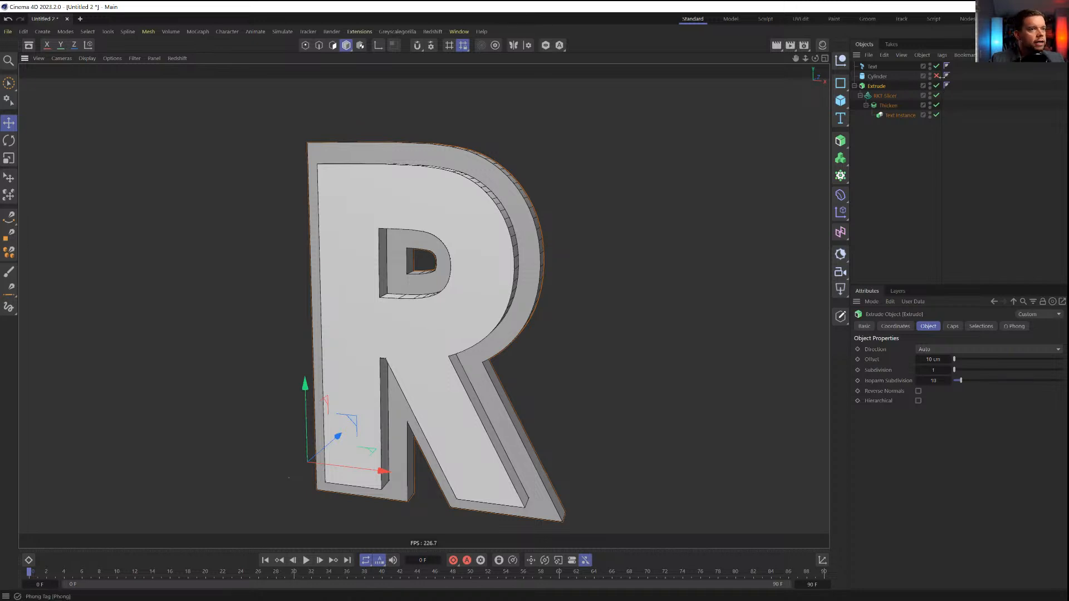
# Enable the Cylinder object and hide the original Text while keeping it active for its instance
pyautogui.click(937, 76)
pyautogui.click(936, 67)
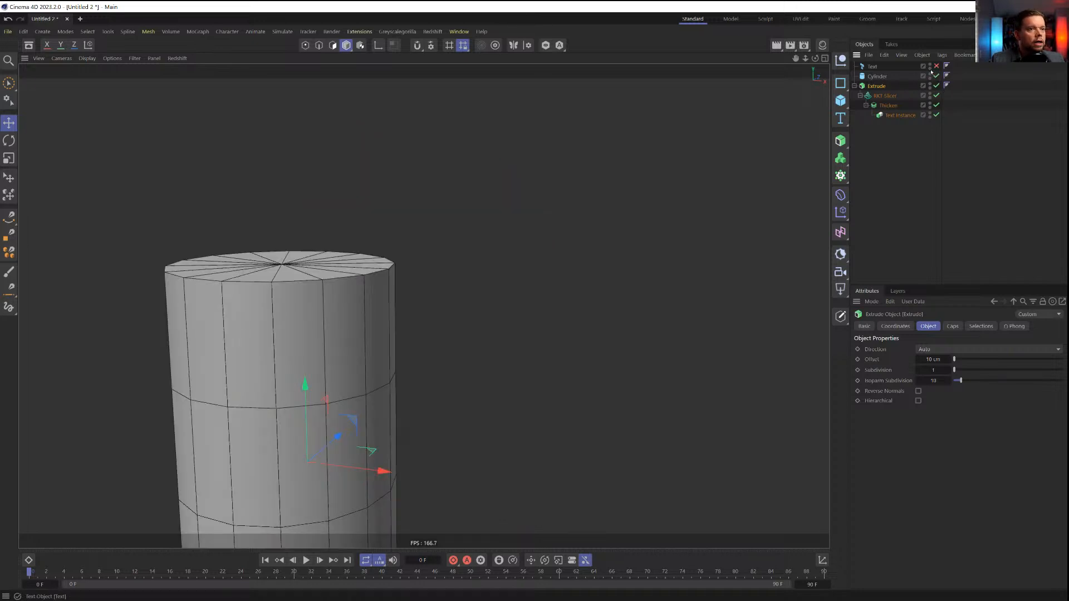
pyautogui.click(936, 67)
pyautogui.keyDown('alt'); pyautogui.click(931, 65); pyautogui.keyUp('alt')
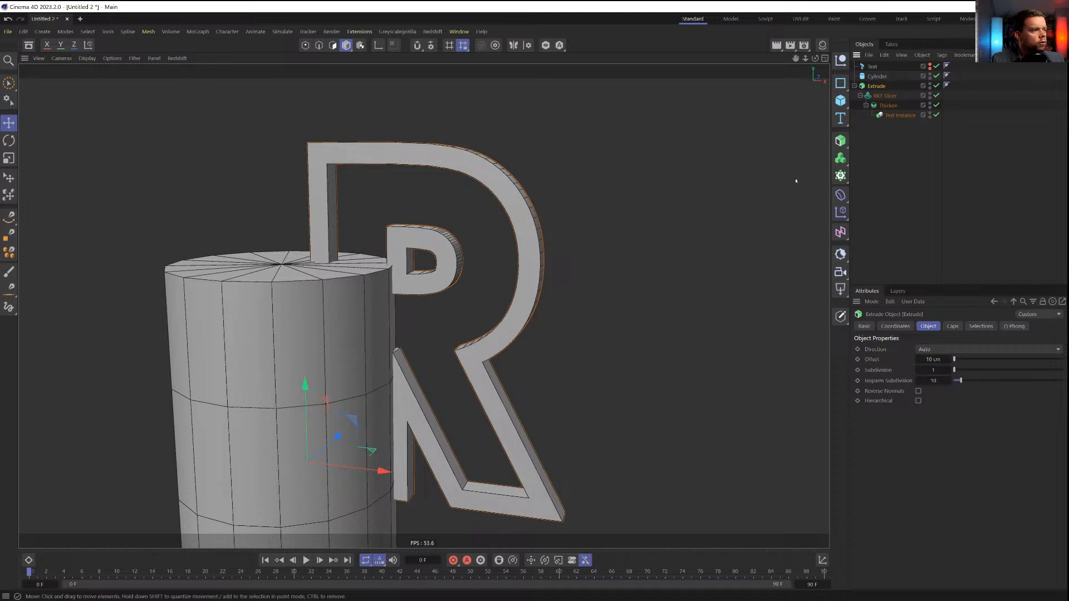
# Move the cylinder over the R's vertical stem in the front view and scale it down uniformly to the stem's inner width
pyautogui.middleClick(777, 212)
pyautogui.middleClick(707, 365)
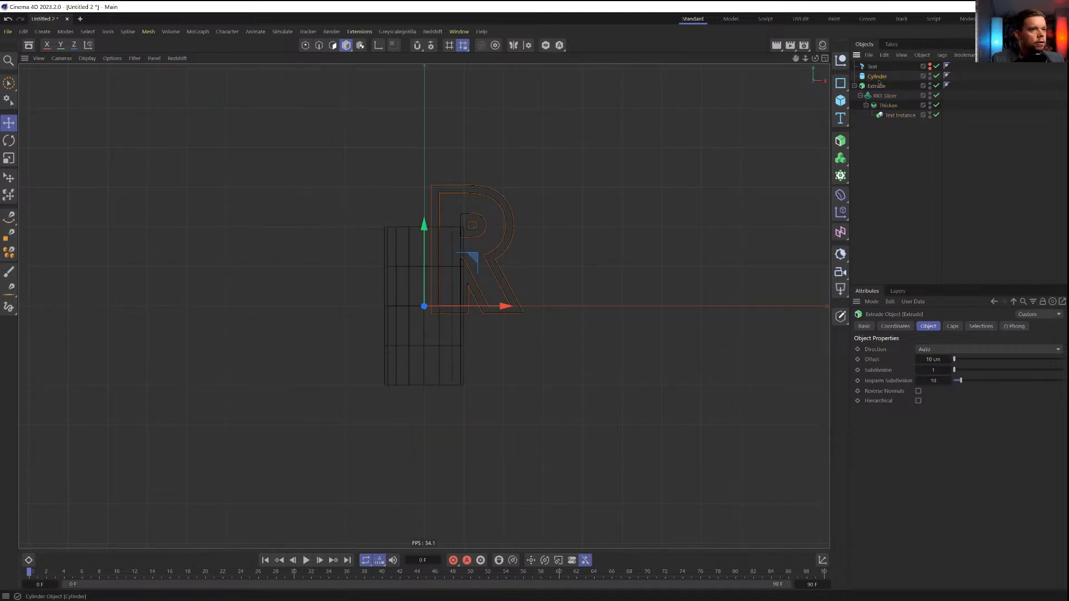
pyautogui.click(473, 258)
pyautogui.moveTo(476, 259); pyautogui.dragTo(505, 200)
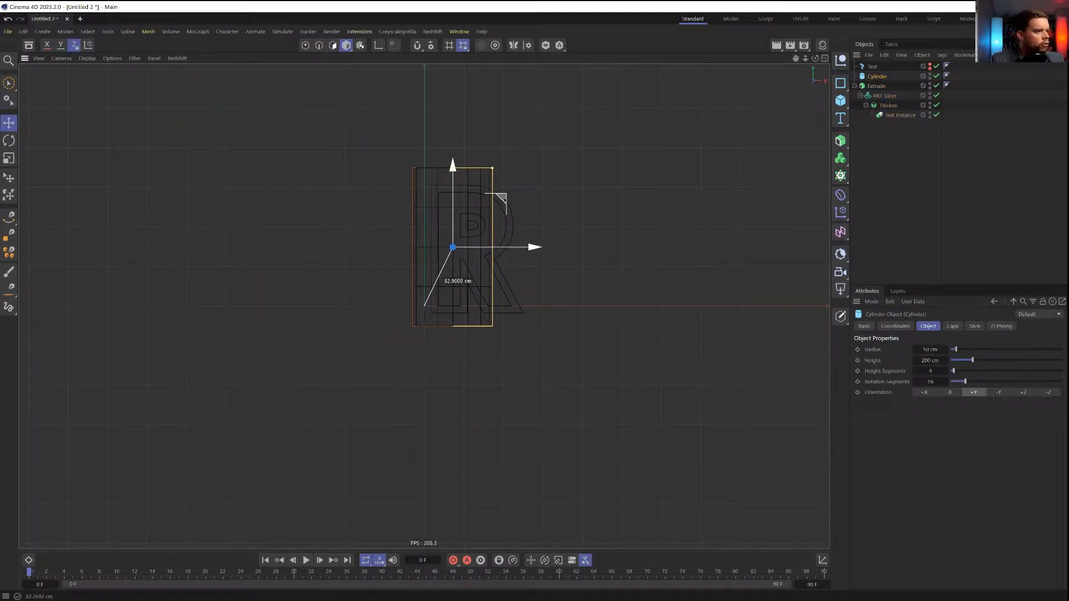
pyautogui.keyDown('alt'); pyautogui.moveTo(443, 232); pyautogui.dragTo(678, 206, button='right'); pyautogui.keyUp('alt')
pyautogui.press('t')
pyautogui.moveTo(678, 207); pyautogui.dragTo(493, 230)
pyautogui.press('e')
pyautogui.moveTo(549, 282); pyautogui.dragTo(544, 282)
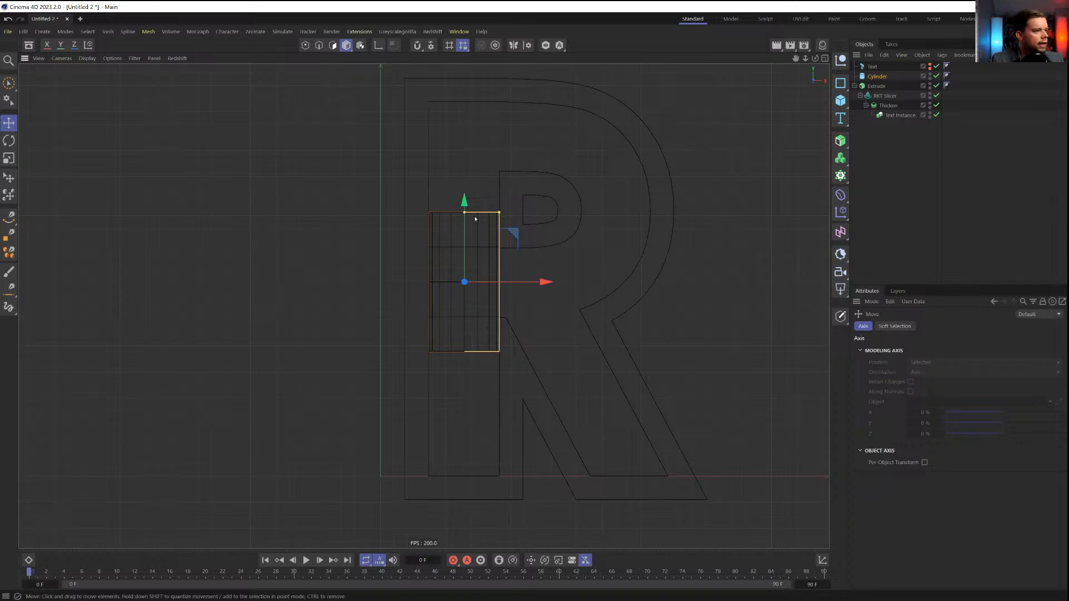
# Stretch and align the cylinder to the stem's full inner height, and try moving it in depth
pyautogui.moveTo(467, 213); pyautogui.dragTo(482, 95)
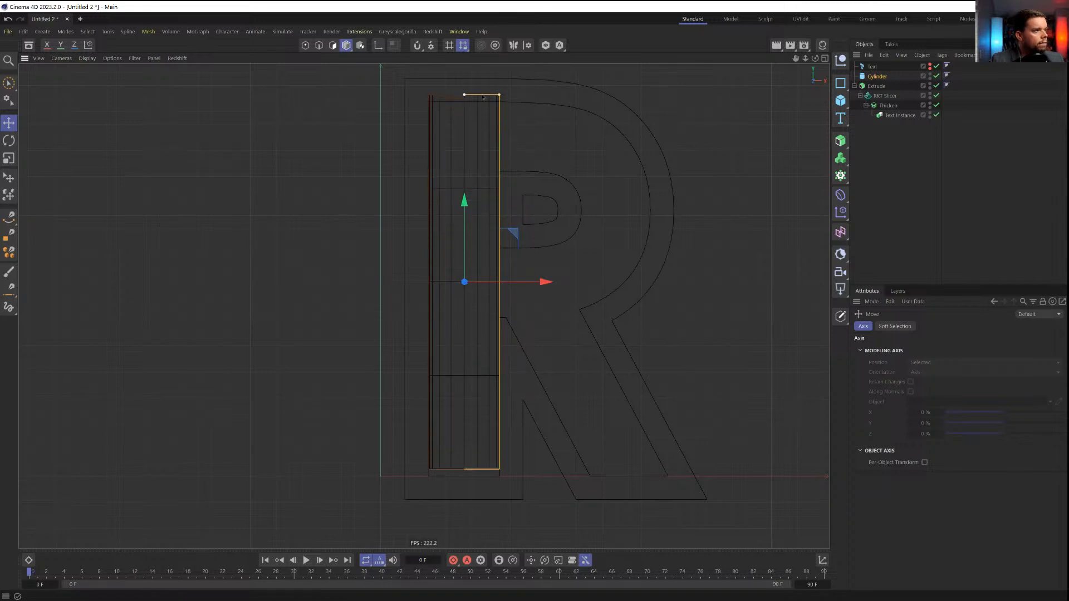
pyautogui.moveTo(465, 203); pyautogui.dragTo(465, 214)
pyautogui.moveTo(543, 288); pyautogui.dragTo(545, 289)
pyautogui.middleClick(543, 289)
pyautogui.middleClick(364, 179)
pyautogui.keyDown('alt'); pyautogui.moveTo(363, 179); pyautogui.dragTo(576, 265); pyautogui.keyUp('alt')
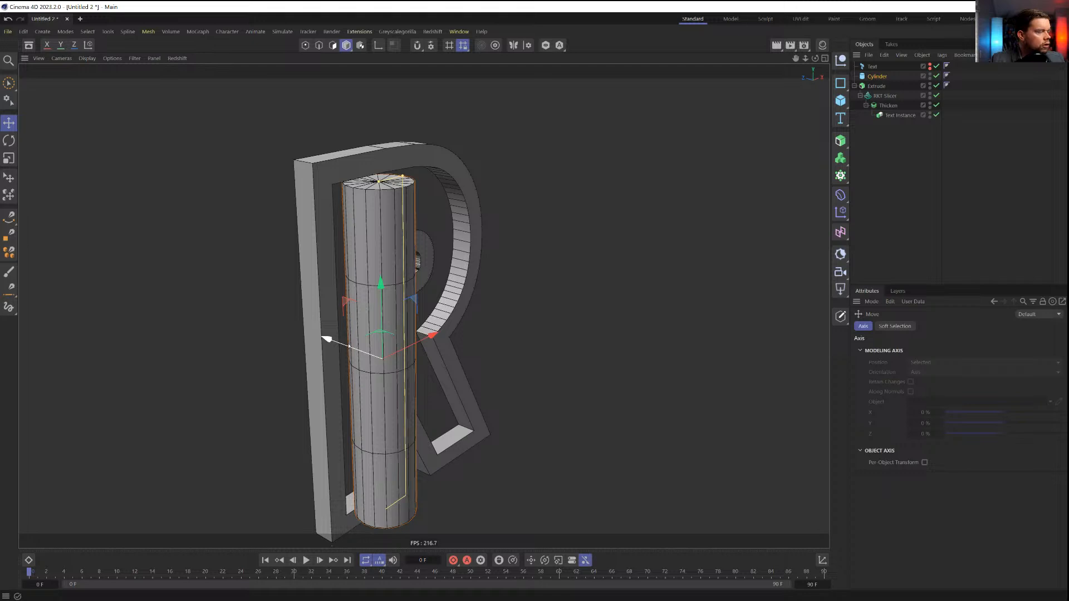
pyautogui.moveTo(377, 323); pyautogui.dragTo(362, 323)
pyautogui.hotkey('ctrl', 'z')
pyautogui.press('F5')
pyautogui.middleClick(658, 386)
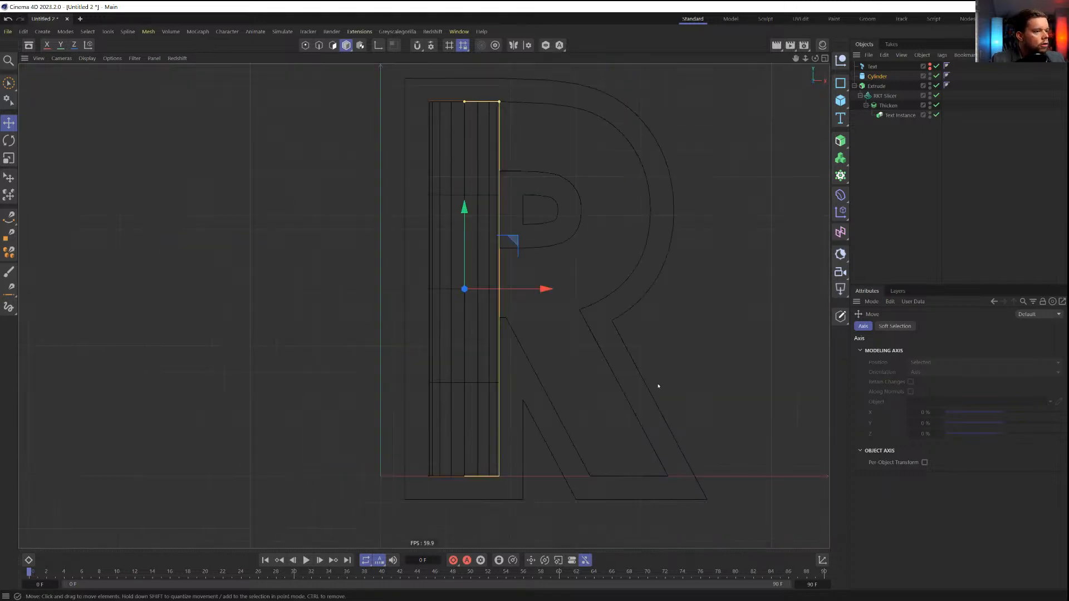
# Replace the cylinder with a straight Spline Pen stroke running vertically through the centre of the R's stem
pyautogui.click(878, 77)
pyautogui.press('Delete')
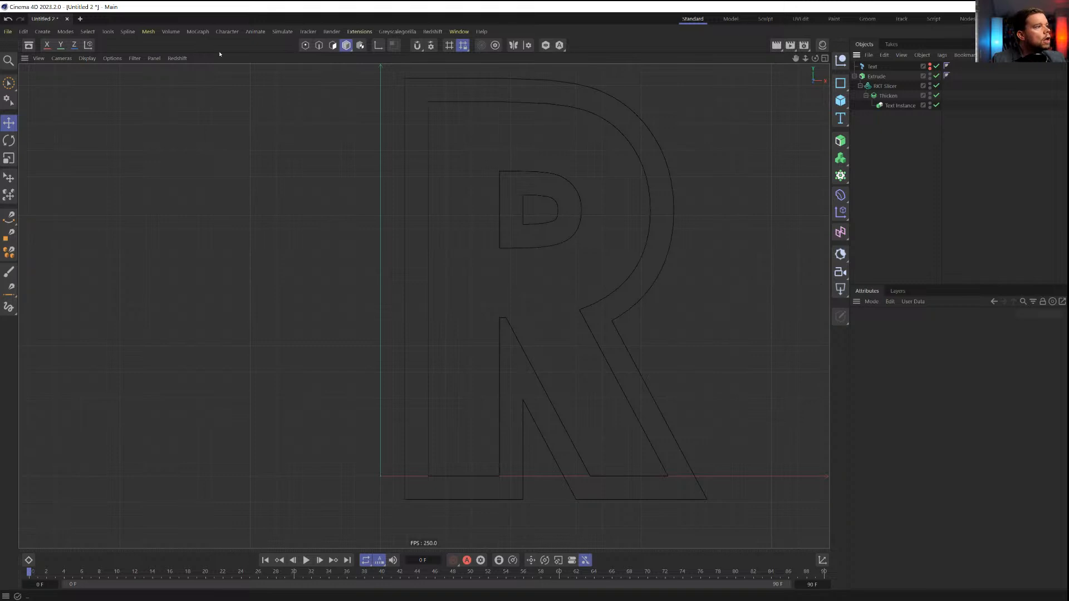
pyautogui.click(9, 218)
pyautogui.click(10, 180)
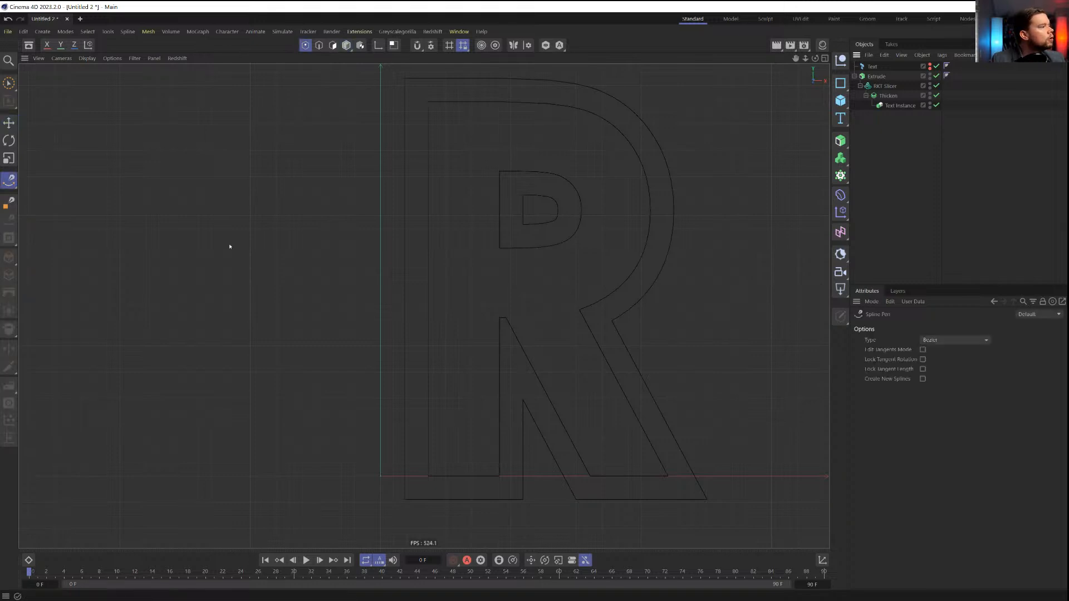
pyautogui.click(461, 475)
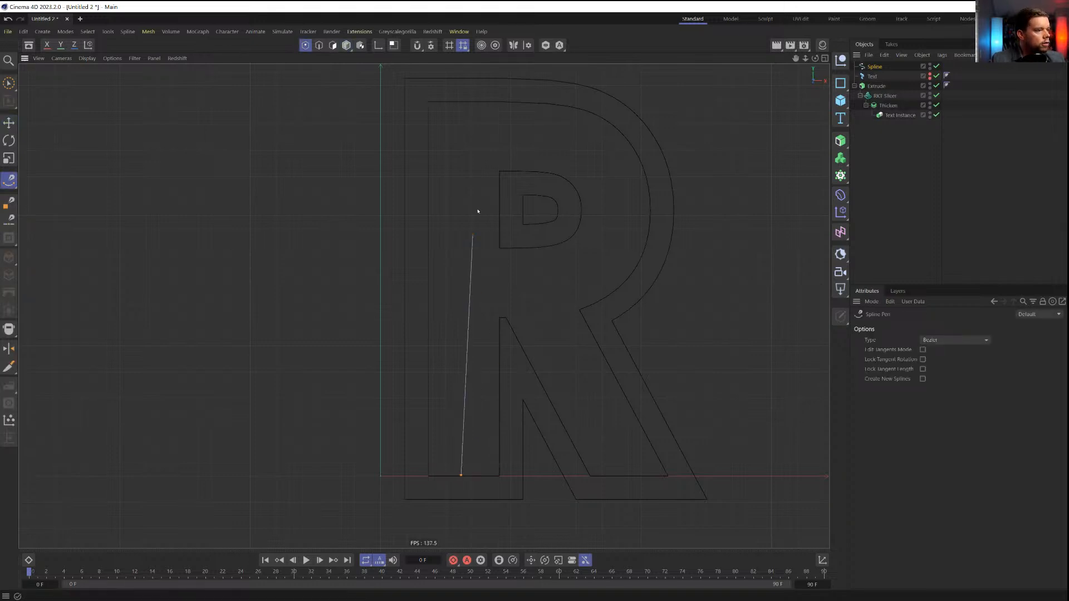
pyautogui.click(462, 104)
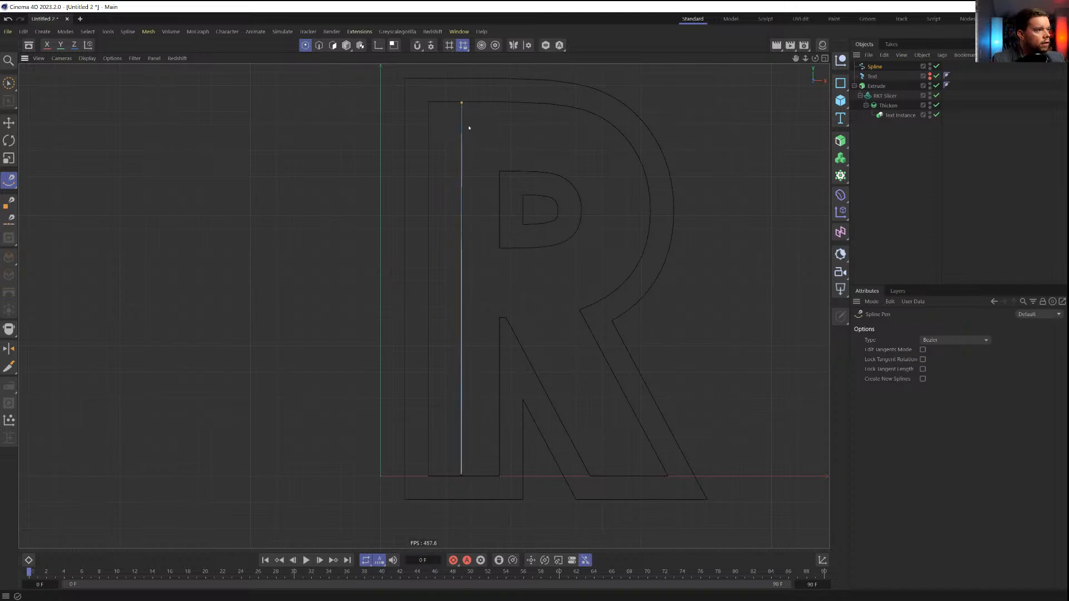
# Draw the curved bowl stroke from the stem's inner edge around and back, plus a straight stroke down the diagonal leg
pyautogui.click(428, 140)
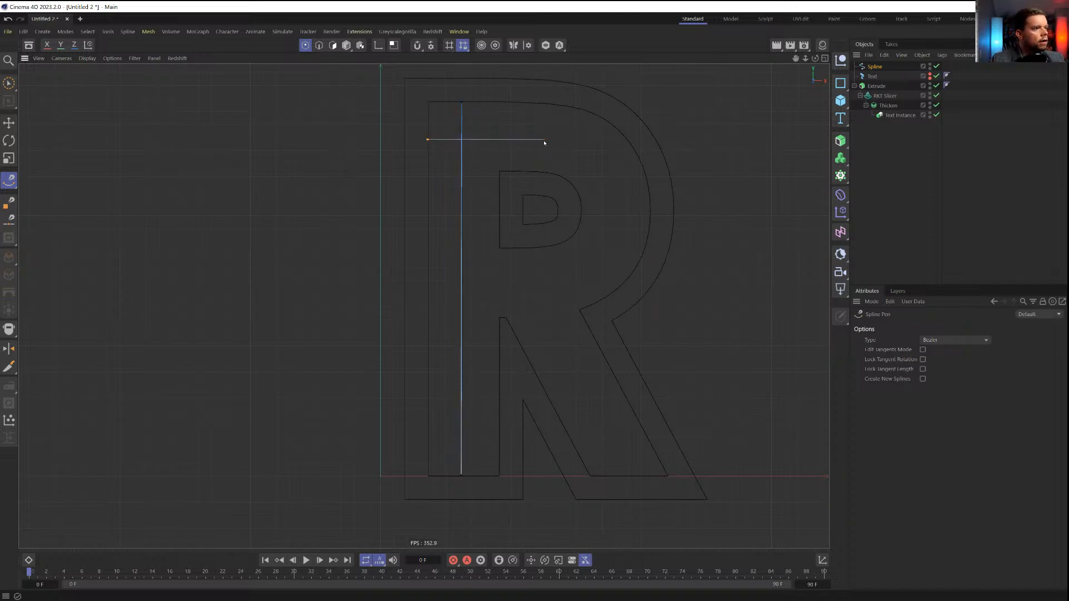
pyautogui.moveTo(545, 141); pyautogui.dragTo(569, 146)
pyautogui.moveTo(611, 211); pyautogui.dragTo(610, 244)
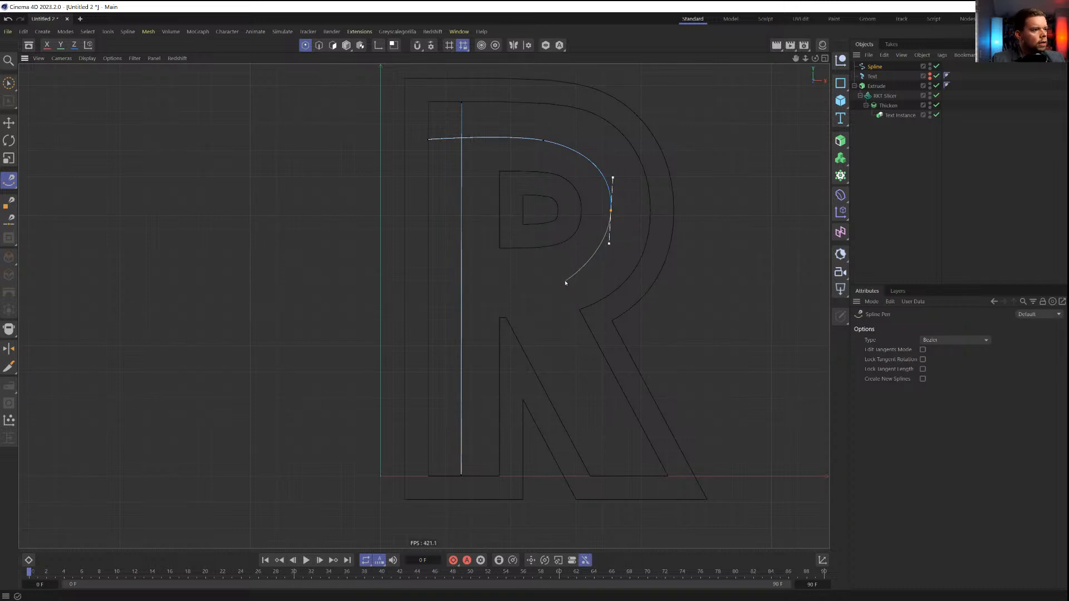
pyautogui.moveTo(567, 277); pyautogui.dragTo(557, 281)
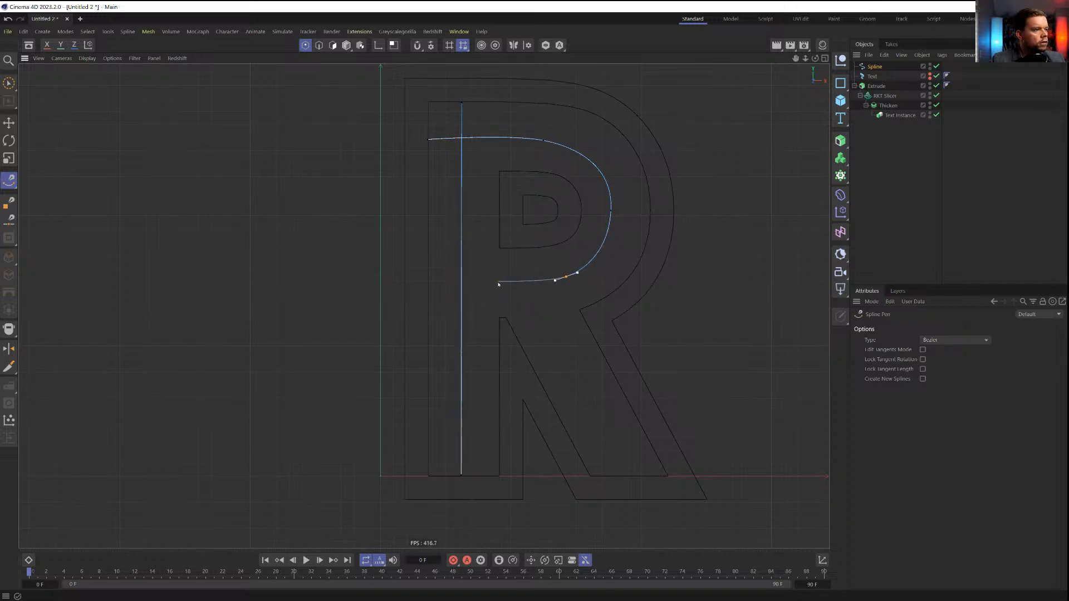
pyautogui.click(497, 283)
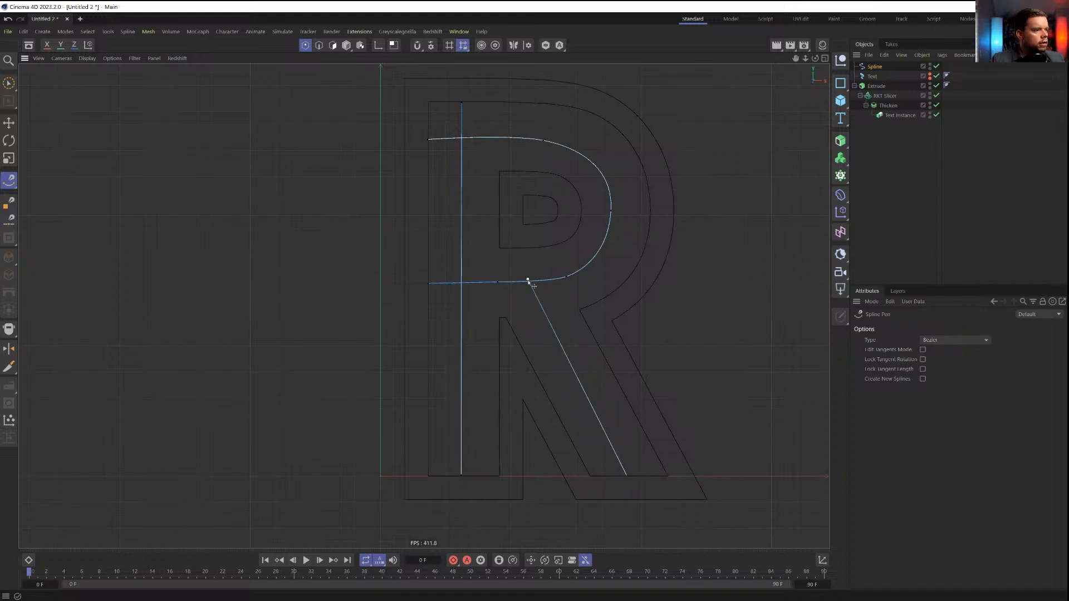
# Nudge the bowl's outermost spline point slightly outward to centre the curve within the letter
pyautogui.press('space')
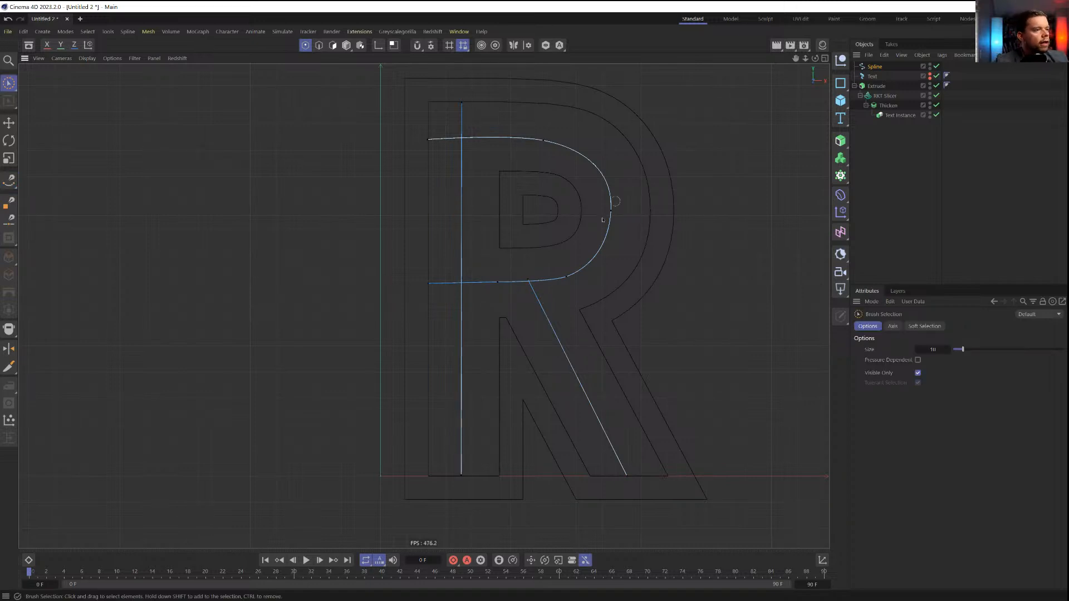
pyautogui.click(622, 208)
pyautogui.press('r')
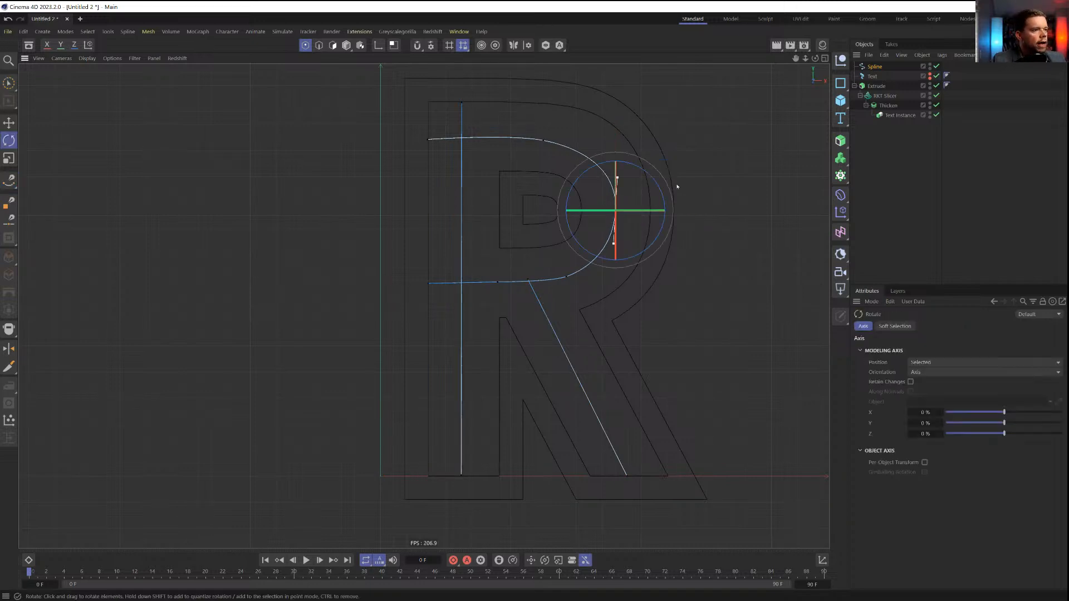
pyautogui.press('s')
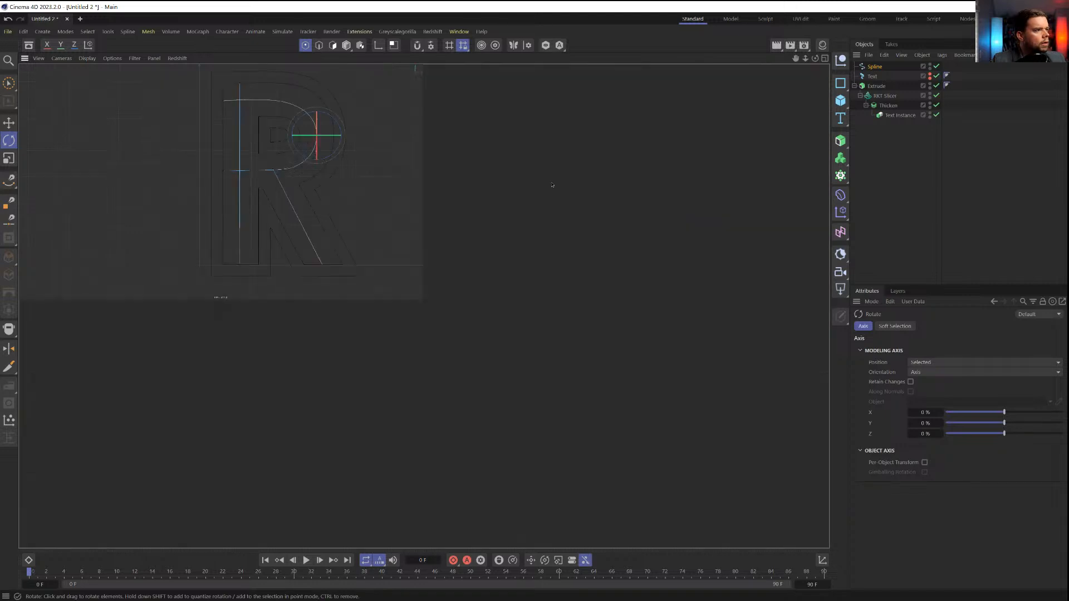
# Put the spline inside a Sweep object and add an n-Side above it as the sweep's profile
pyautogui.keyDown('alt'); pyautogui.moveTo(302, 172); pyautogui.dragTo(245, 167); pyautogui.keyUp('alt')
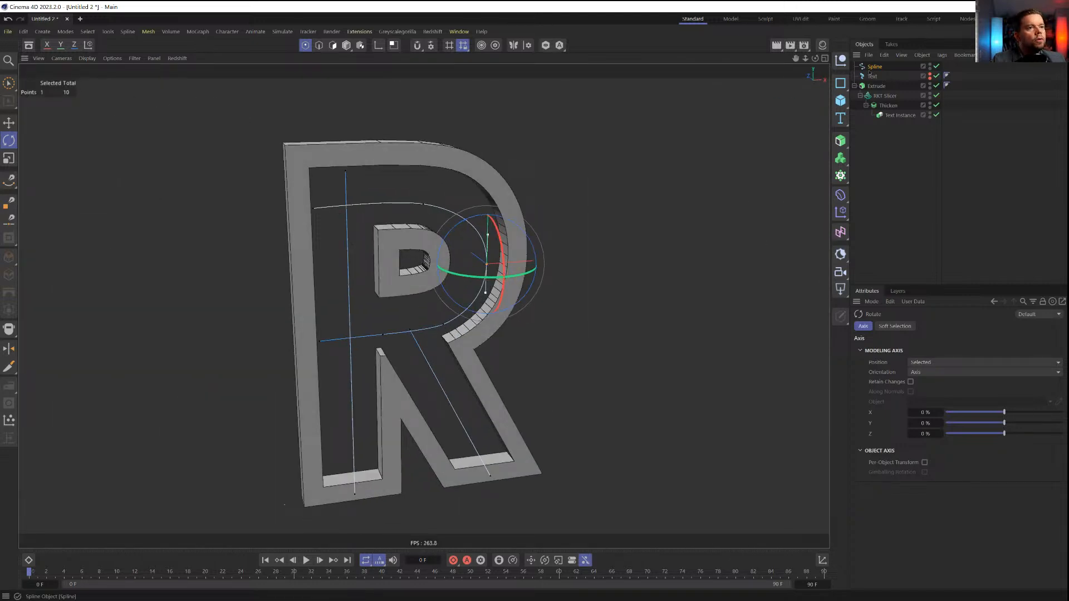
pyautogui.click(875, 66)
pyautogui.click(841, 140)
pyautogui.keyDown('alt'); pyautogui.click(886, 195); pyautogui.keyUp('alt')
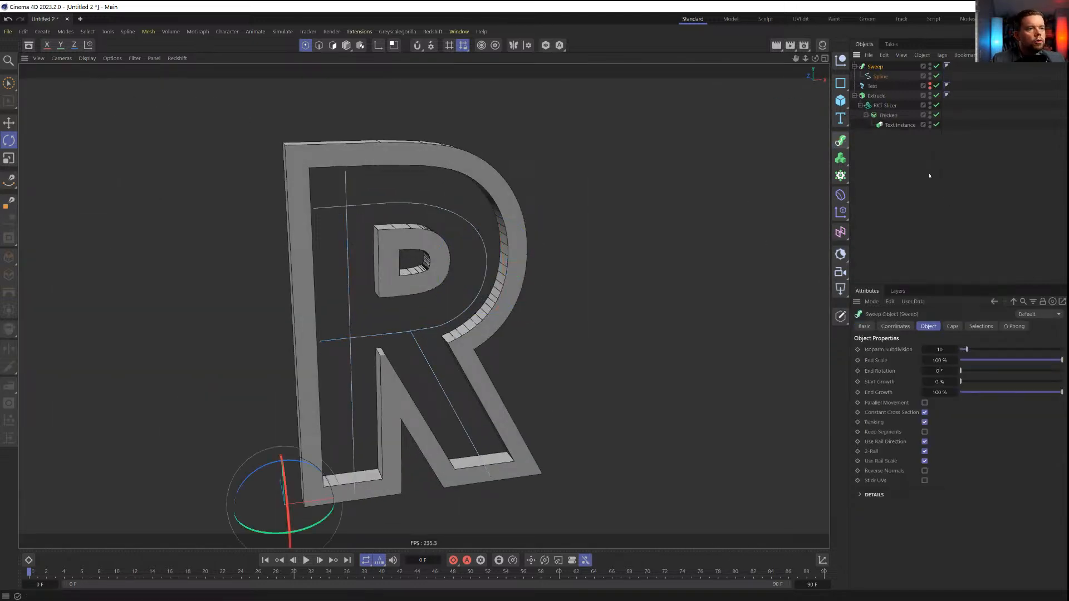
pyautogui.click(840, 83)
pyautogui.click(939, 116)
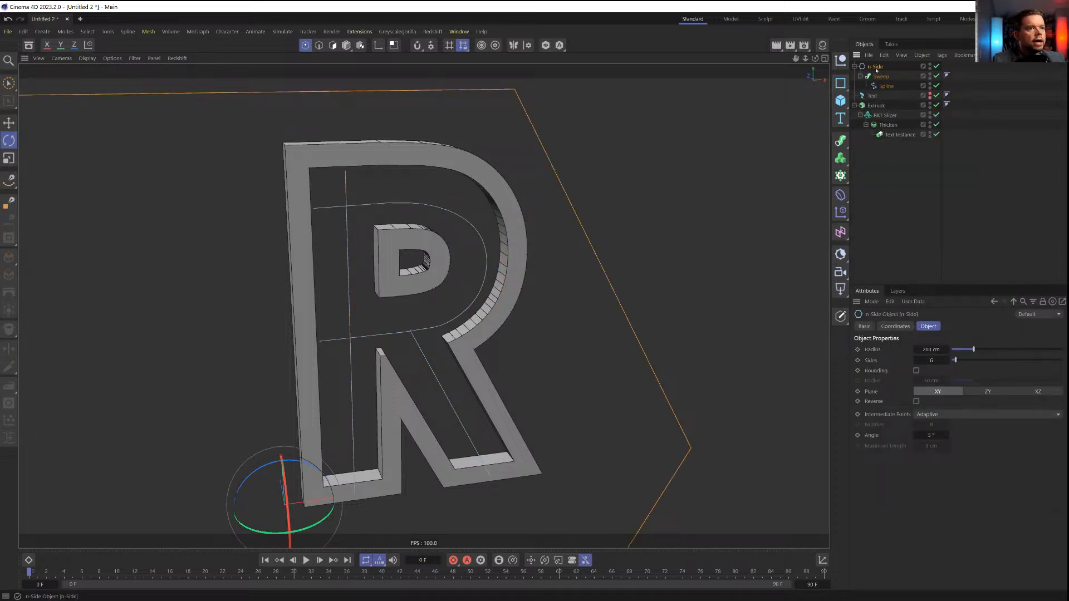
pyautogui.moveTo(875, 67)
pyautogui.mouseDown()
pyautogui.moveTo(875, 86)
pyautogui.moveTo(882, 77)
pyautogui.mouseUp()
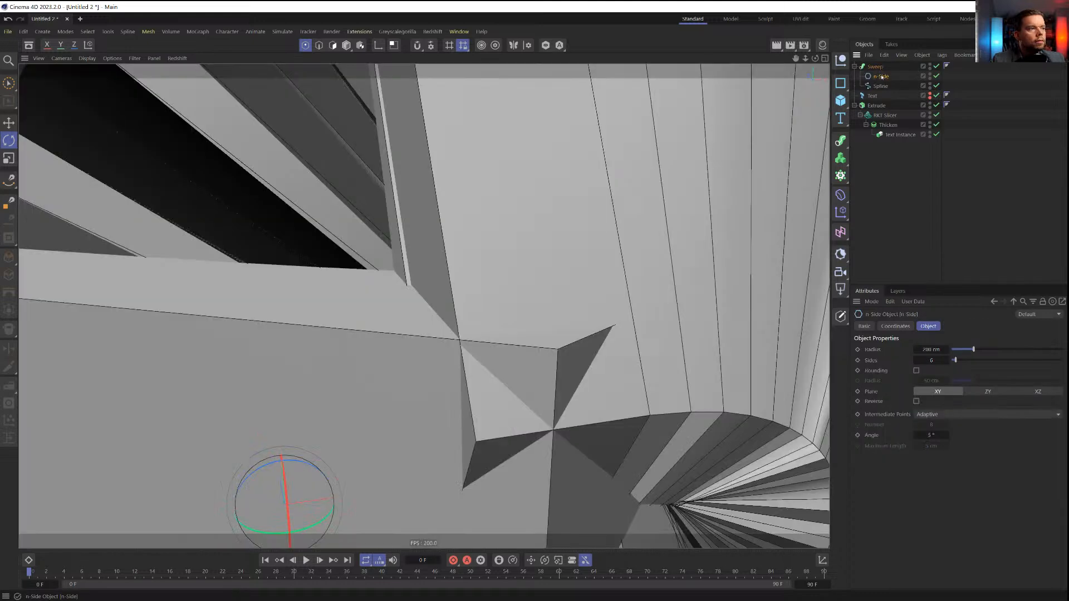
# Set the n-Side's Sides to 64 and scale it down until the swept tubes fit inside the R shell
pyautogui.click(932, 360)
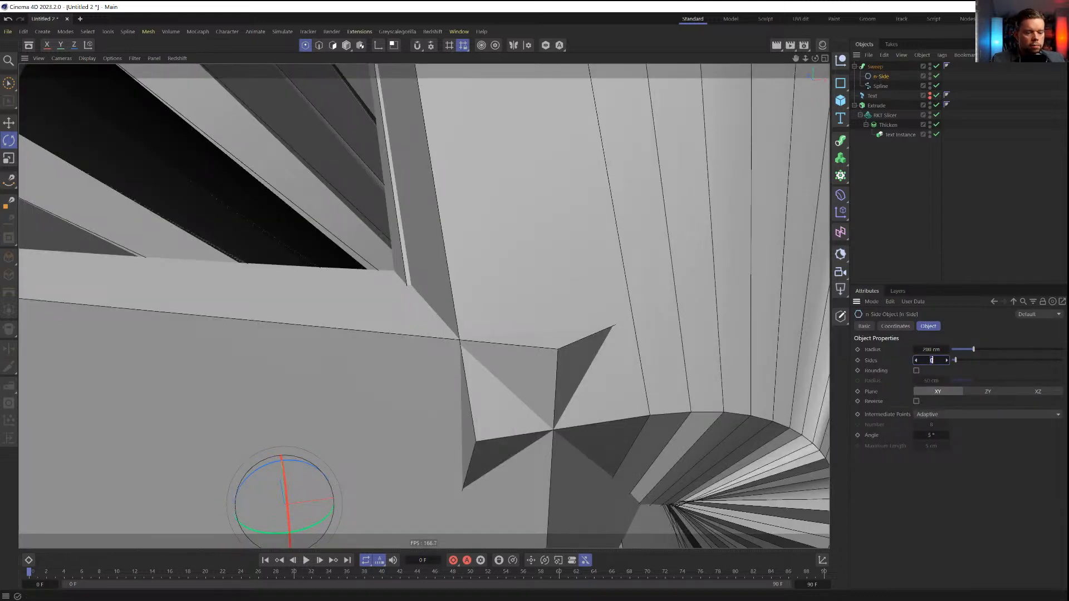
pyautogui.write('64')
pyautogui.press('Return')
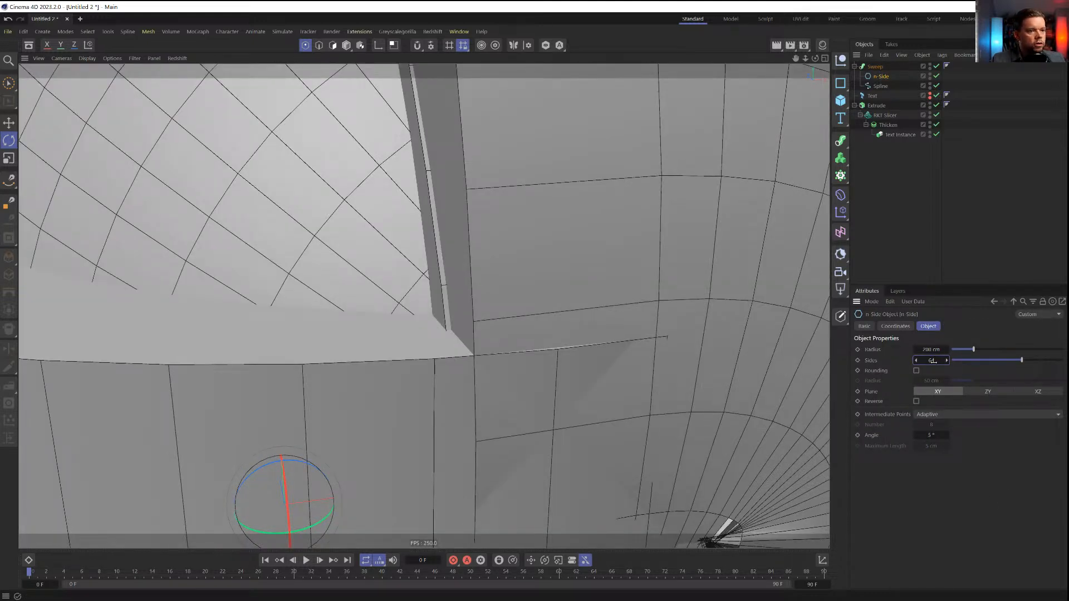
pyautogui.press('t')
pyautogui.moveTo(812, 167); pyautogui.dragTo(409, 315)
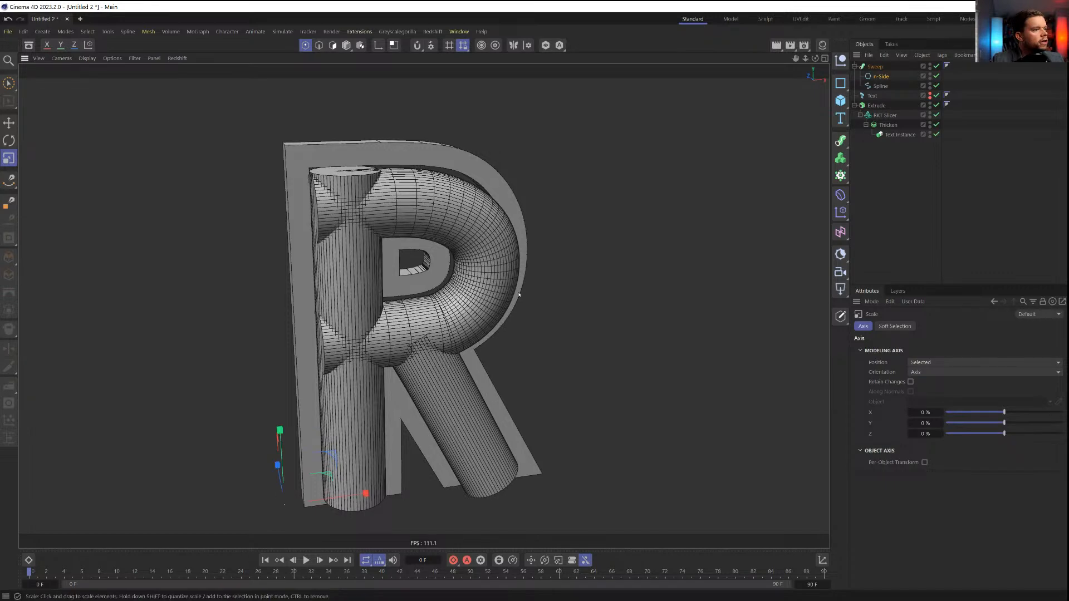
# Move the Extrude shell along Z until it surrounds the swept tubes at about mid-depth
pyautogui.keyDown('alt'); pyautogui.moveTo(526, 287); pyautogui.dragTo(428, 306); pyautogui.keyUp('alt')
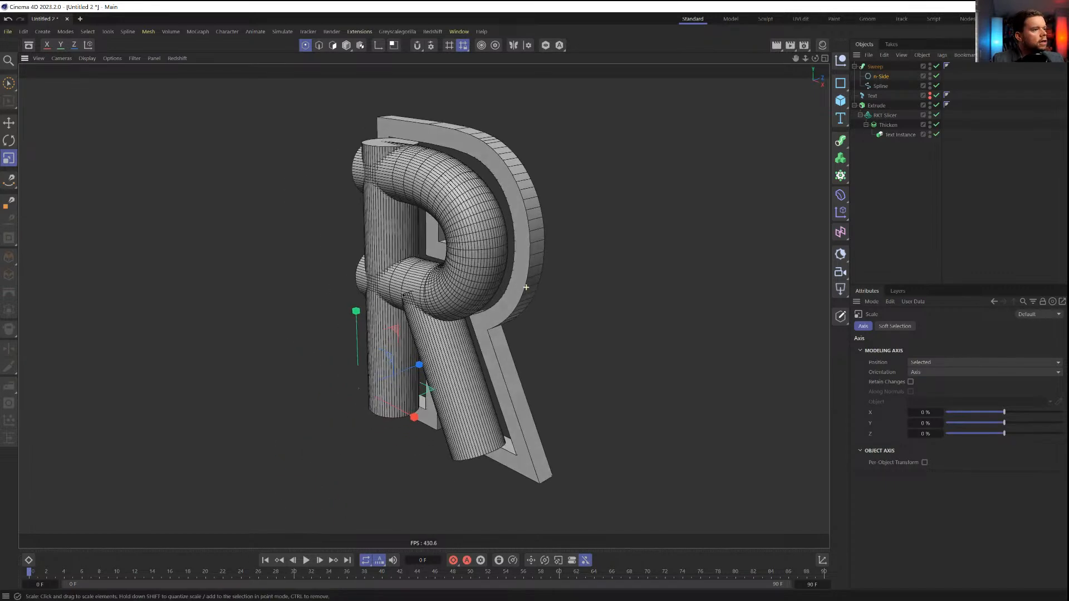
pyautogui.click(877, 105)
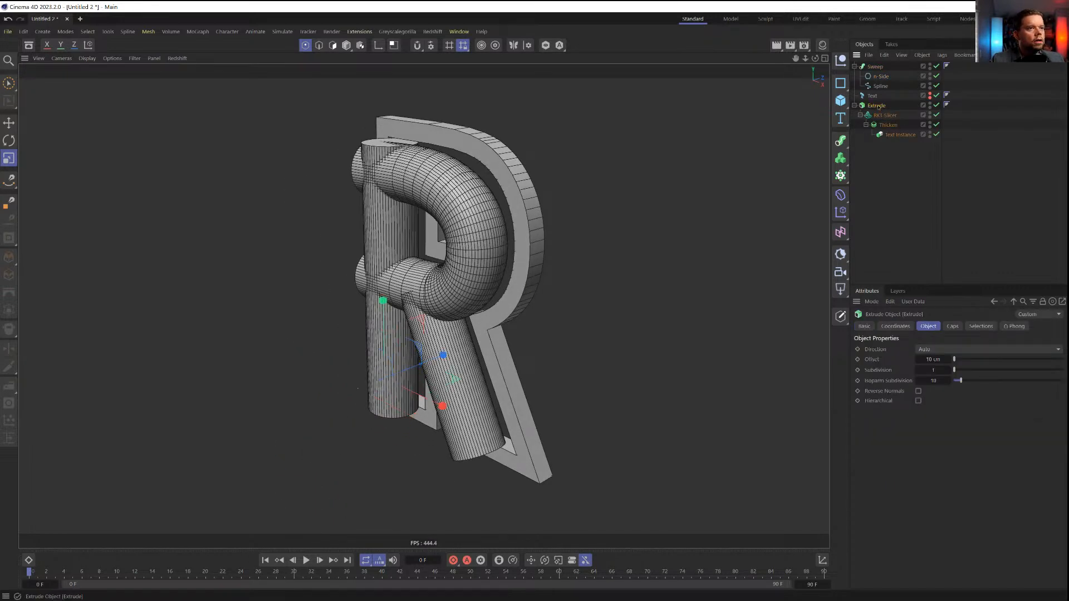
pyautogui.press('e')
pyautogui.keyDown('alt'); pyautogui.moveTo(425, 362); pyautogui.dragTo(414, 370); pyautogui.keyUp('alt')
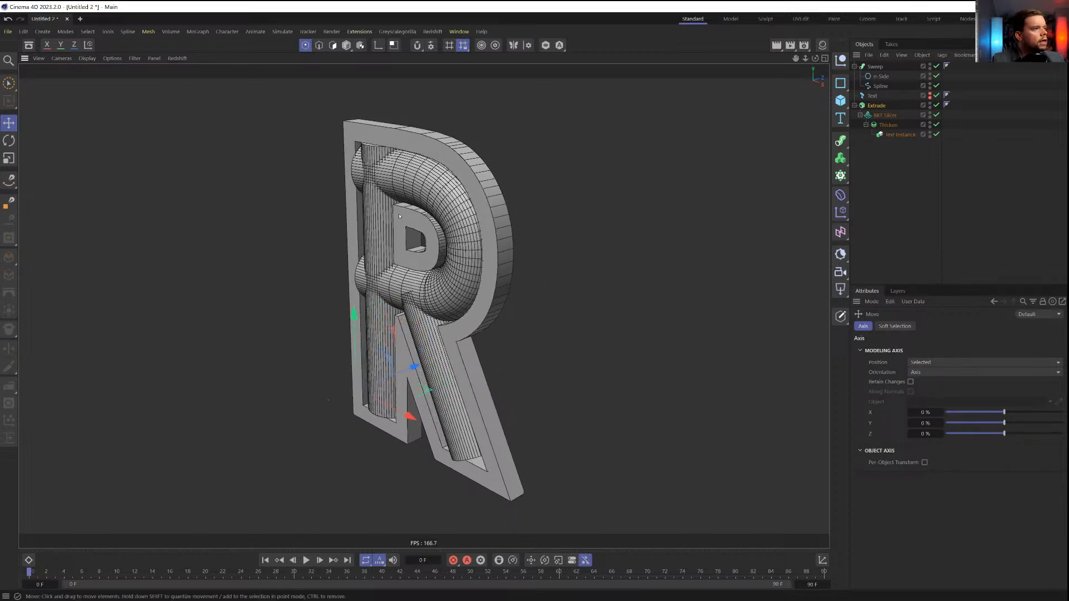
# Shift the bowl spline's upper end point inward to the middle of the stem and raise it slightly
pyautogui.keyDown('alt'); pyautogui.moveTo(400, 216); pyautogui.dragTo(321, 201); pyautogui.keyUp('alt')
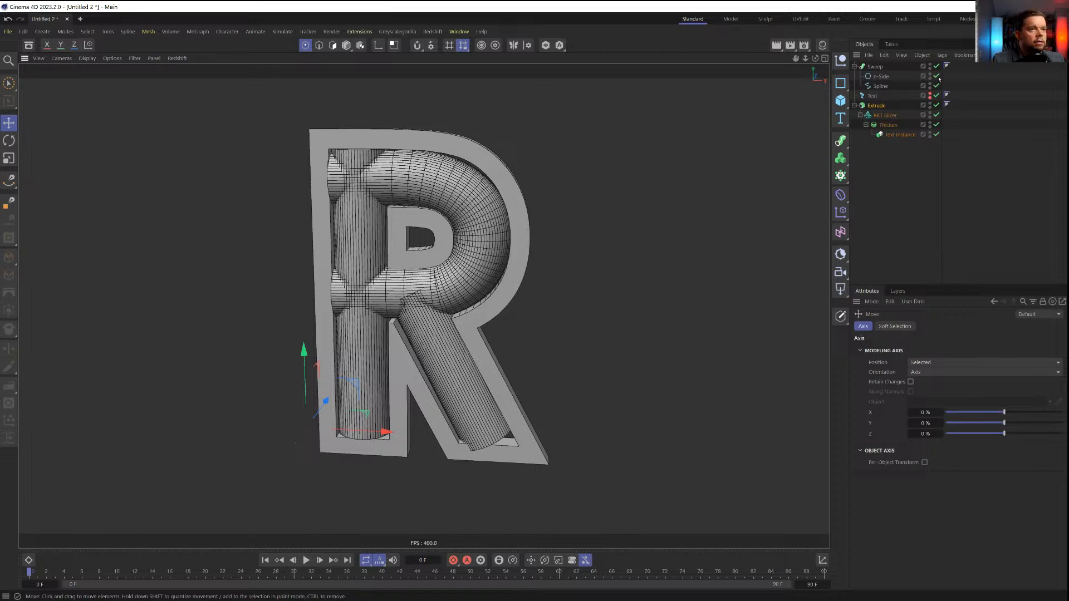
pyautogui.click(880, 86)
pyautogui.middleClick(615, 281)
pyautogui.middleClick(646, 327)
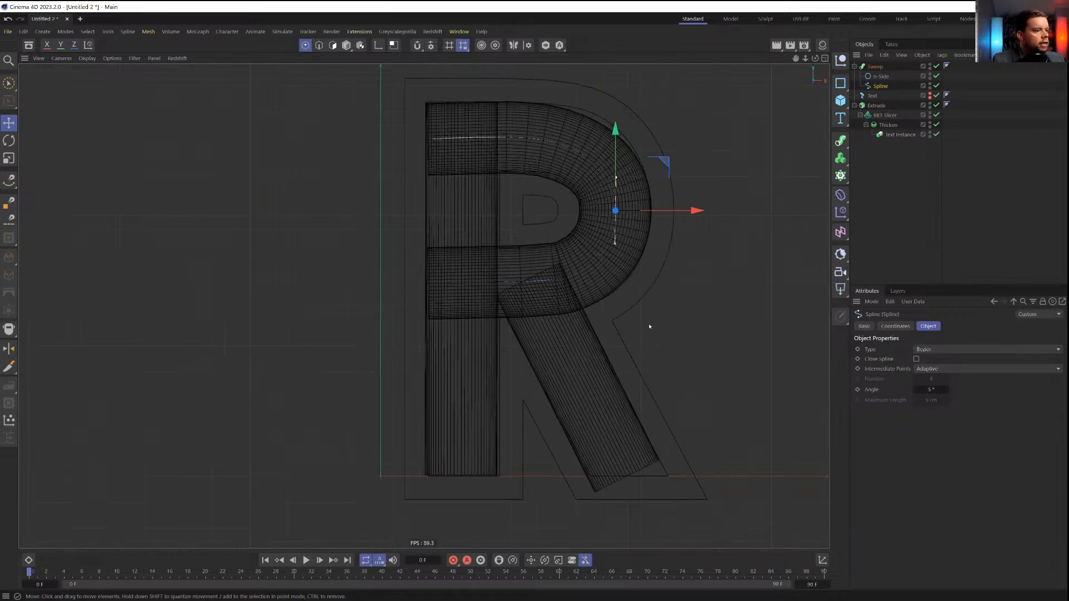
pyautogui.scroll(1, 484, 164)
pyautogui.press('space')
pyautogui.click(427, 137)
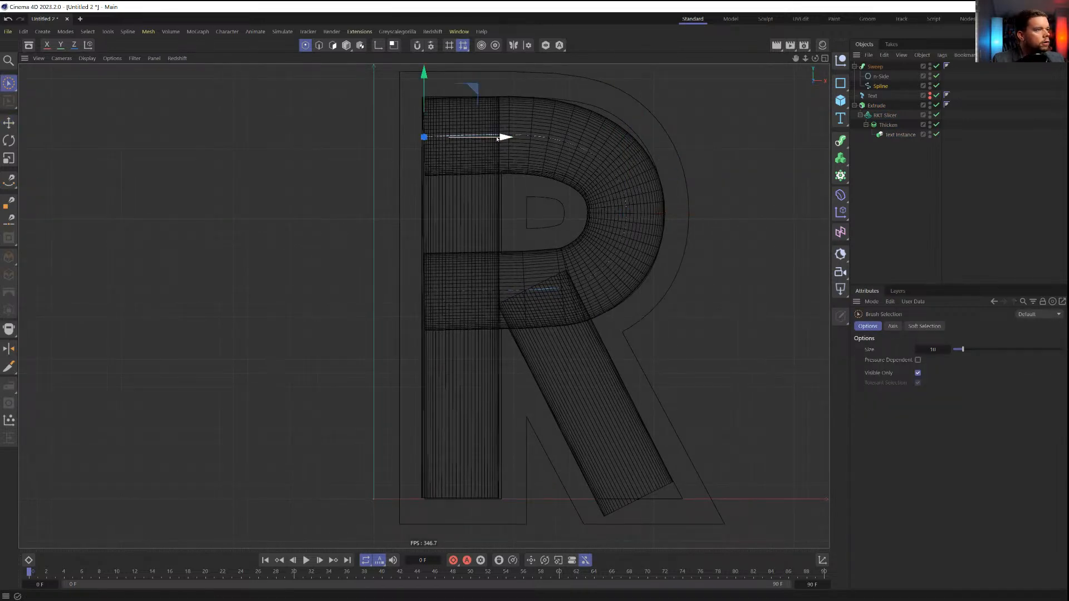
pyautogui.moveTo(500, 137); pyautogui.dragTo(536, 137)
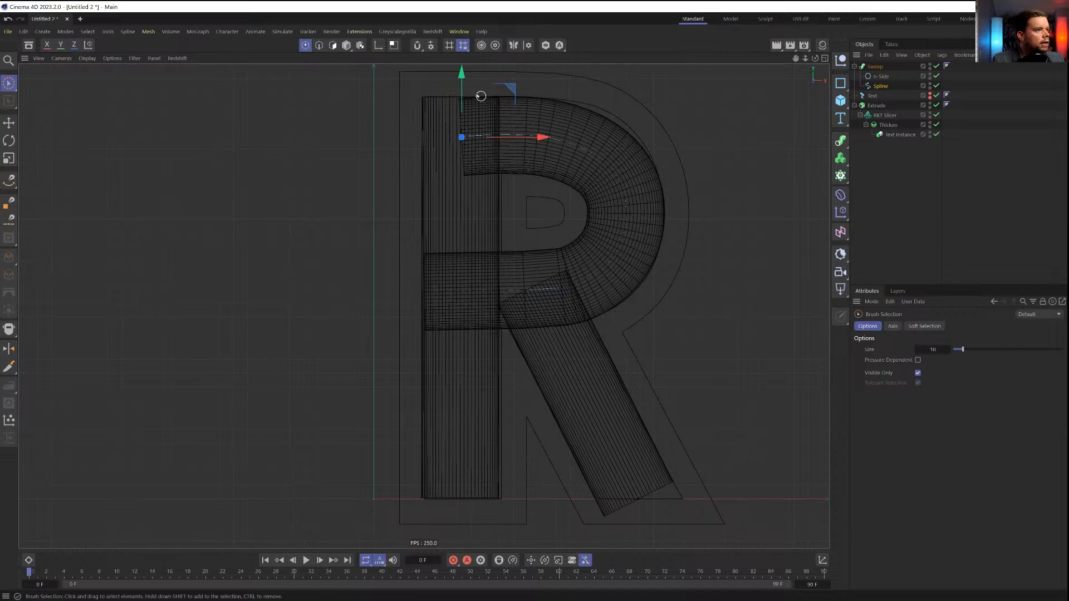
pyautogui.moveTo(465, 88); pyautogui.dragTo(464, 82)
# Shift the bowl spline's lower end point inward to the middle of the stem
pyautogui.moveTo(471, 295); pyautogui.dragTo(426, 292)
pyautogui.moveTo(506, 292); pyautogui.dragTo(541, 292)
pyautogui.moveTo(545, 281); pyautogui.dragTo(534, 286)
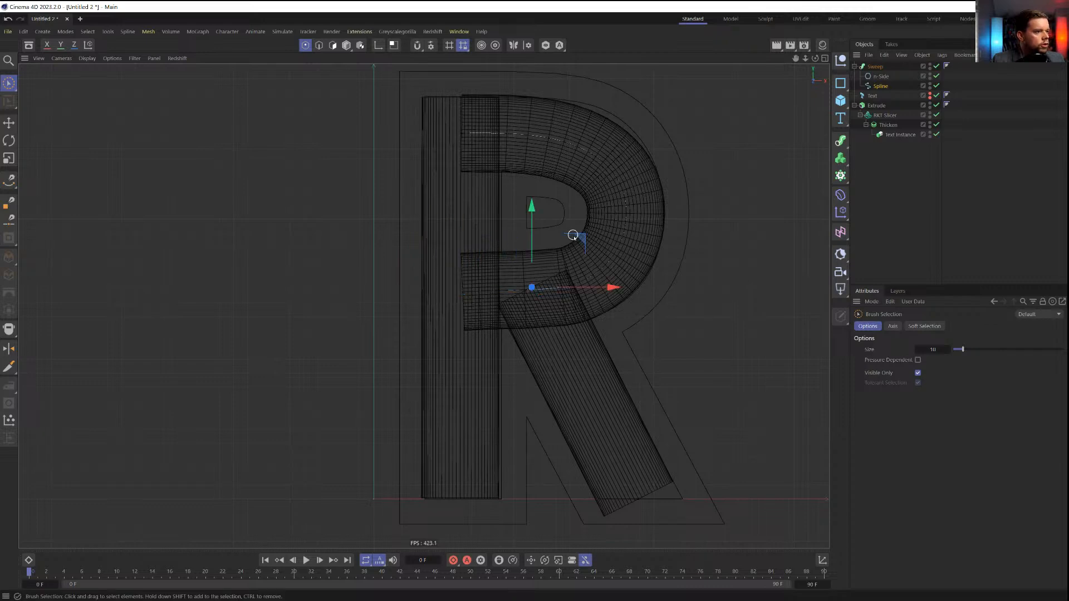
pyautogui.middleClick(534, 232)
pyautogui.middleClick(346, 205)
pyautogui.keyDown('alt'); pyautogui.moveTo(395, 227); pyautogui.dragTo(539, 536); pyautogui.keyUp('alt')
pyautogui.scroll(3, 446, 288)
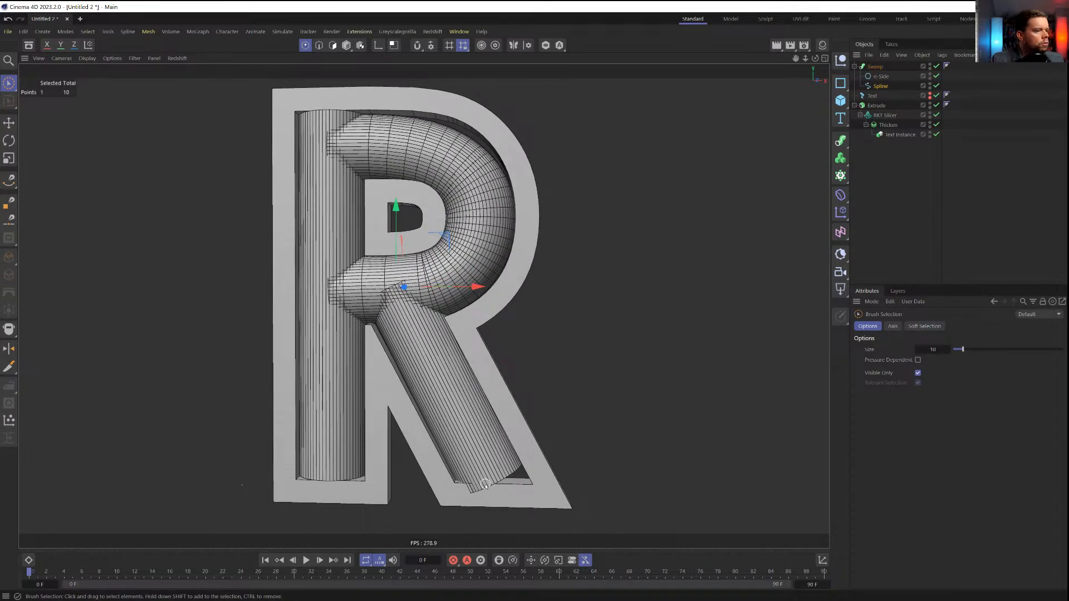
# Move the diagonal leg's lower spline point down and outward so the tube extends further into the foot of the R shell
pyautogui.middleClick(447, 257)
pyautogui.middleClick(693, 422)
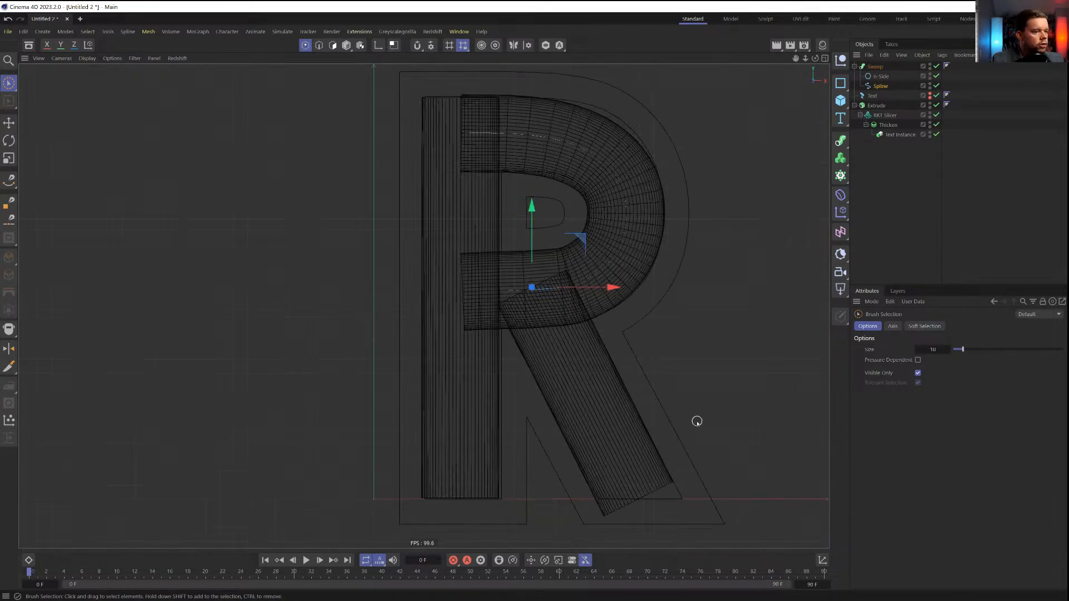
pyautogui.click(642, 502)
pyautogui.keyDown('alt'); pyautogui.moveTo(682, 471); pyautogui.dragTo(654, 400, button='middle'); pyautogui.keyUp('alt')
pyautogui.moveTo(659, 379); pyautogui.dragTo(670, 399)
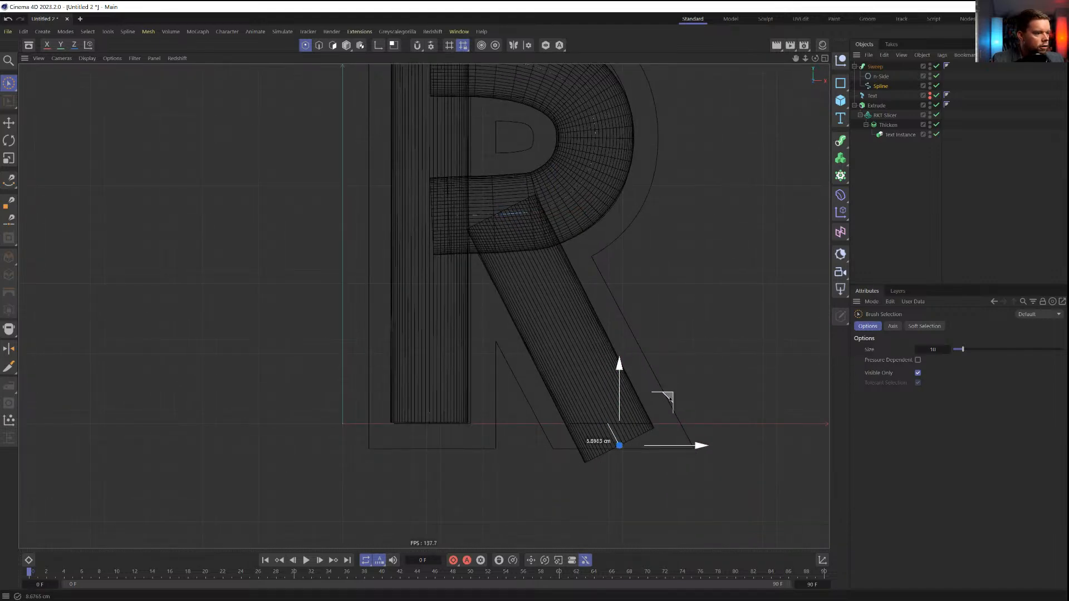
pyautogui.middleClick(501, 300)
pyautogui.middleClick(400, 258)
pyautogui.keyDown('alt'); pyautogui.moveTo(463, 255); pyautogui.dragTo(509, 304, button='middle'); pyautogui.keyUp('alt')
pyautogui.keyDown('alt'); pyautogui.moveTo(509, 304); pyautogui.dragTo(512, 267); pyautogui.keyUp('alt')
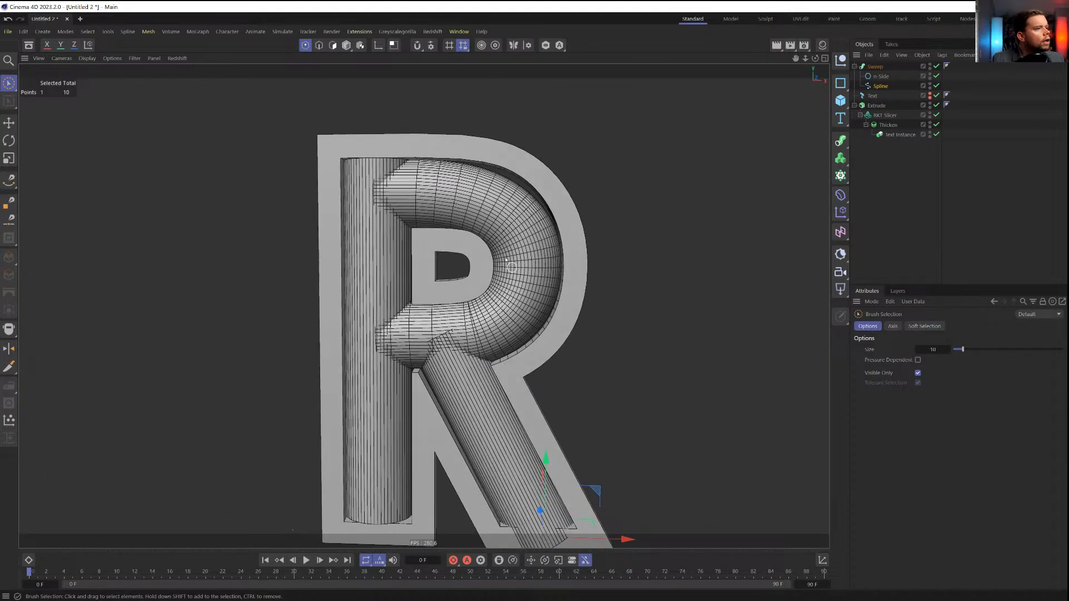
pyautogui.keyDown('alt'); pyautogui.moveTo(528, 220); pyautogui.dragTo(511, 213); pyautogui.keyUp('alt')
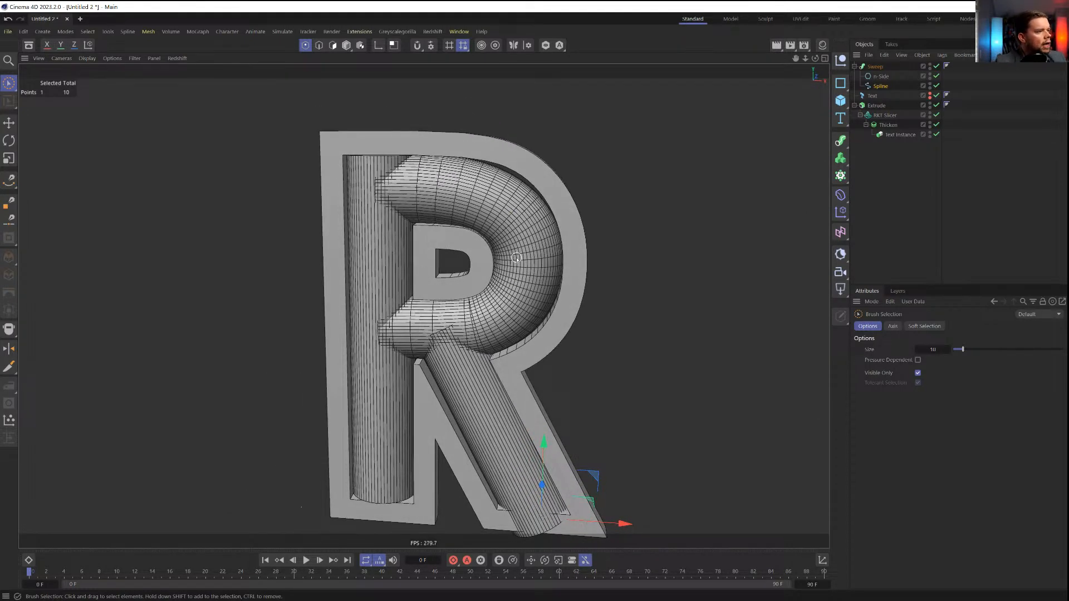
# Set the spline's Intermediate Points to Subdivided with an Angle of 90°
pyautogui.click(881, 86)
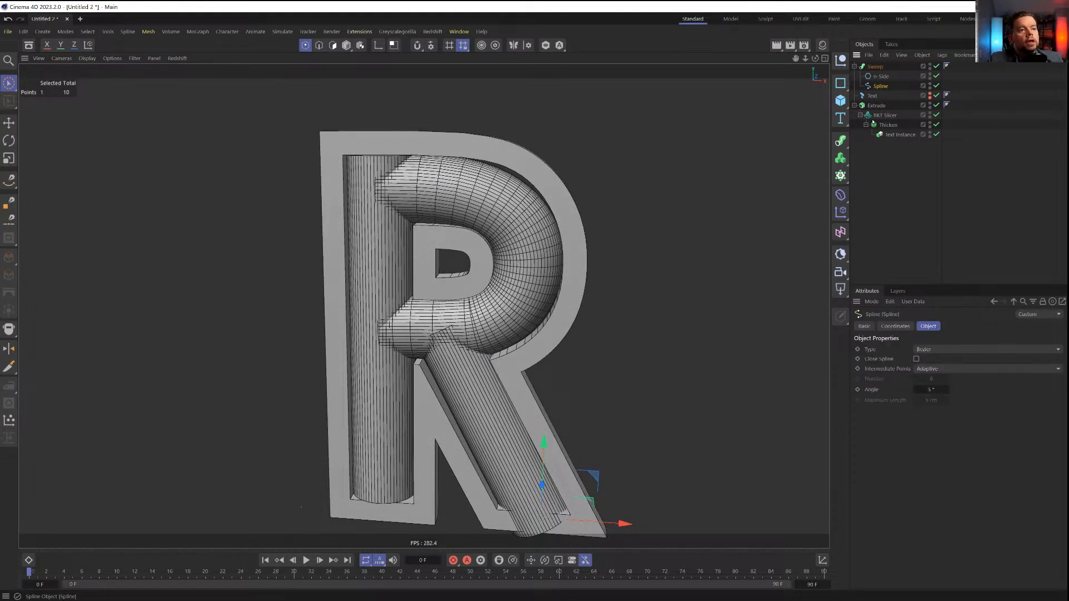
pyautogui.click(945, 370)
pyautogui.click(952, 418)
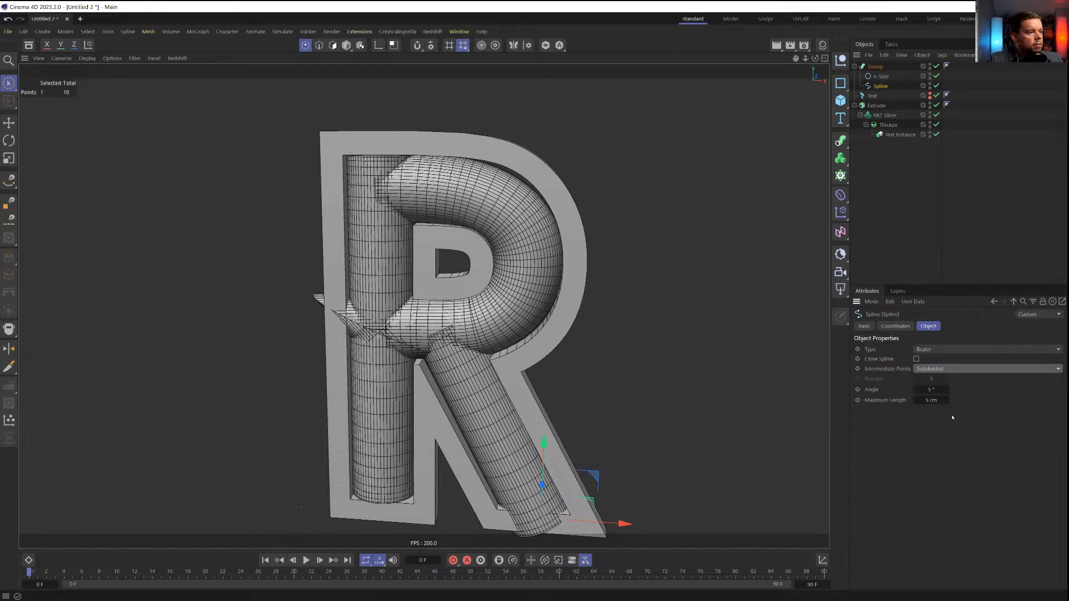
pyautogui.click(931, 390)
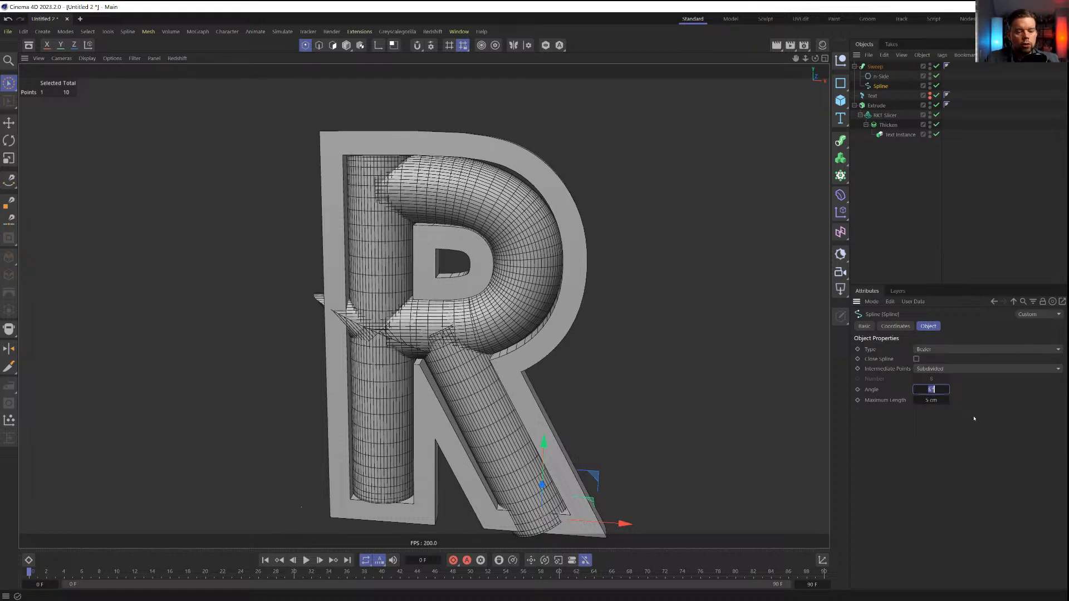
pyautogui.write('90')
pyautogui.press('Tab')
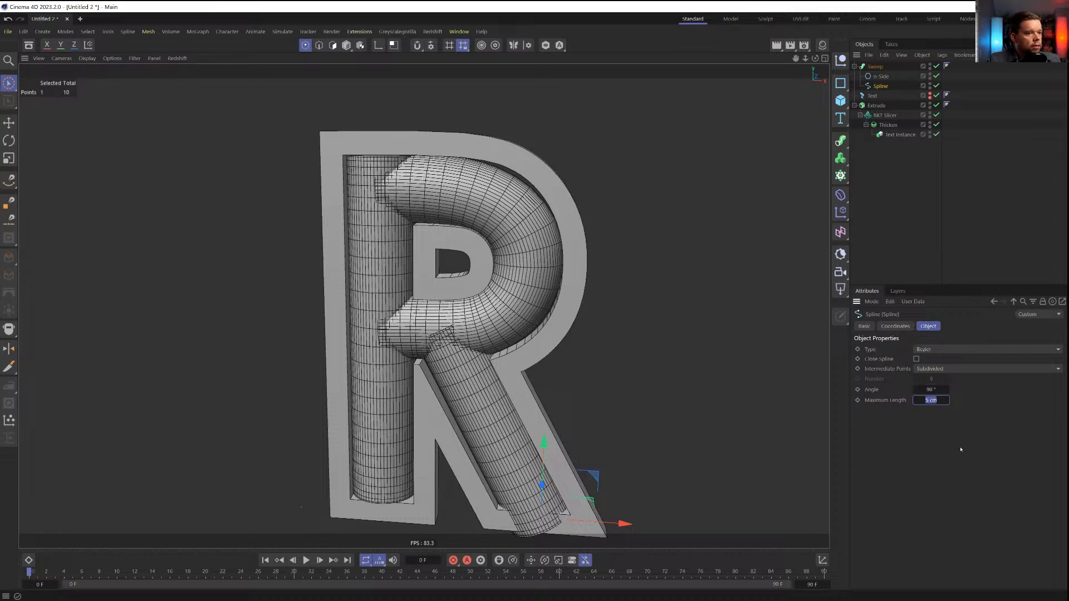
# Set the subdivided spline's Maximum Length to 1 cm
pyautogui.write('2')
pyautogui.press('Return')
pyautogui.click(942, 400)
pyautogui.write('1')
pyautogui.press('Return')
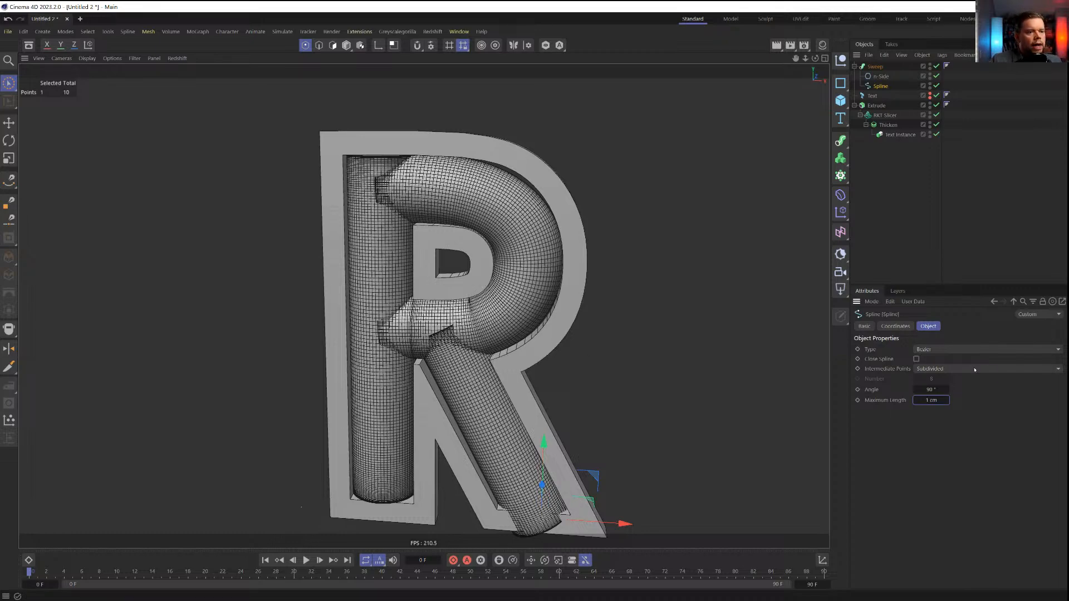
# Examine how evenly the segments are spaced along the bowl, stem and leg tubes, and check the spline type options
pyautogui.moveTo(440, 313)
pyautogui.keyDown('alt'); pyautogui.mouseDown()
pyautogui.moveTo(501, 318)
pyautogui.moveTo(447, 316)
pyautogui.mouseUp(); pyautogui.keyUp('alt')
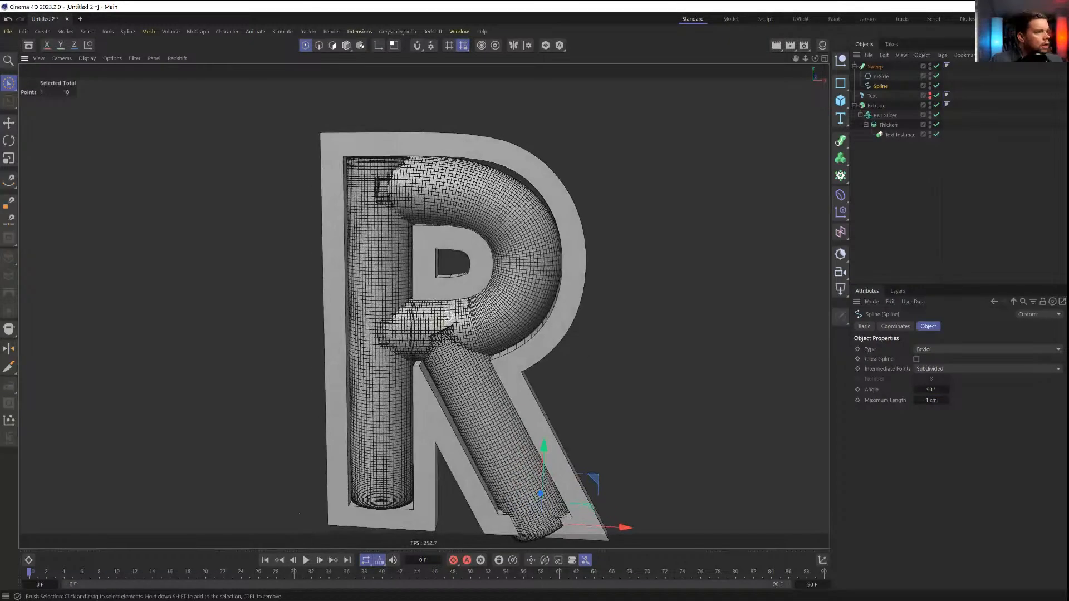
pyautogui.keyDown('alt'); pyautogui.moveTo(444, 277); pyautogui.dragTo(450, 387, button='middle'); pyautogui.keyUp('alt')
pyautogui.scroll(6, 561, 394)
pyautogui.keyDown('alt'); pyautogui.moveTo(397, 326); pyautogui.dragTo(474, 212, button='middle'); pyautogui.keyUp('alt')
pyautogui.scroll(-4, 632, 279)
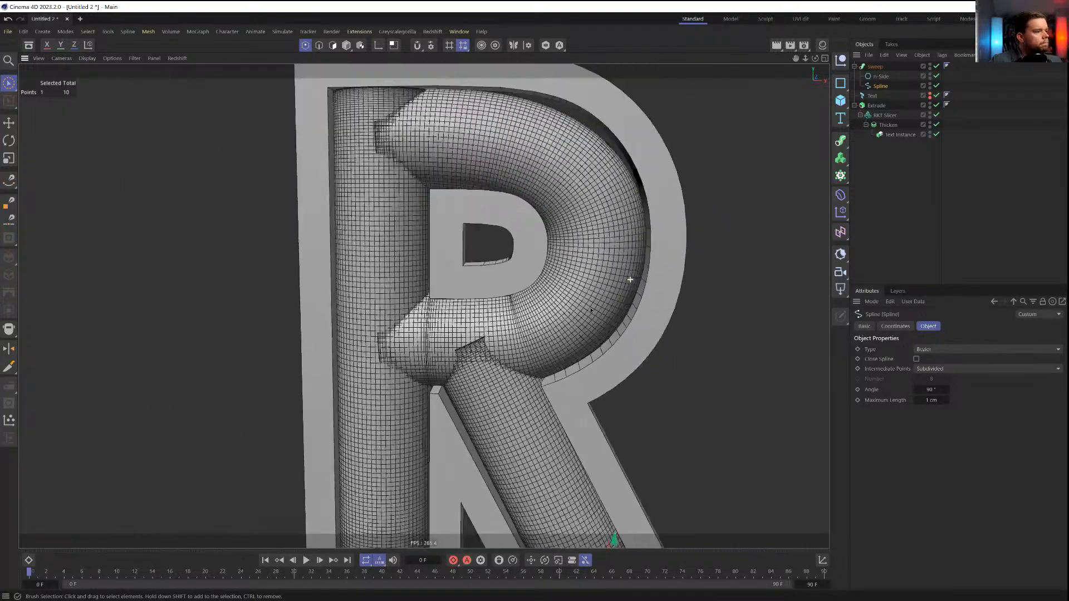
pyautogui.keyDown('alt'); pyautogui.moveTo(578, 379); pyautogui.dragTo(572, 353, button='middle'); pyautogui.keyUp('alt')
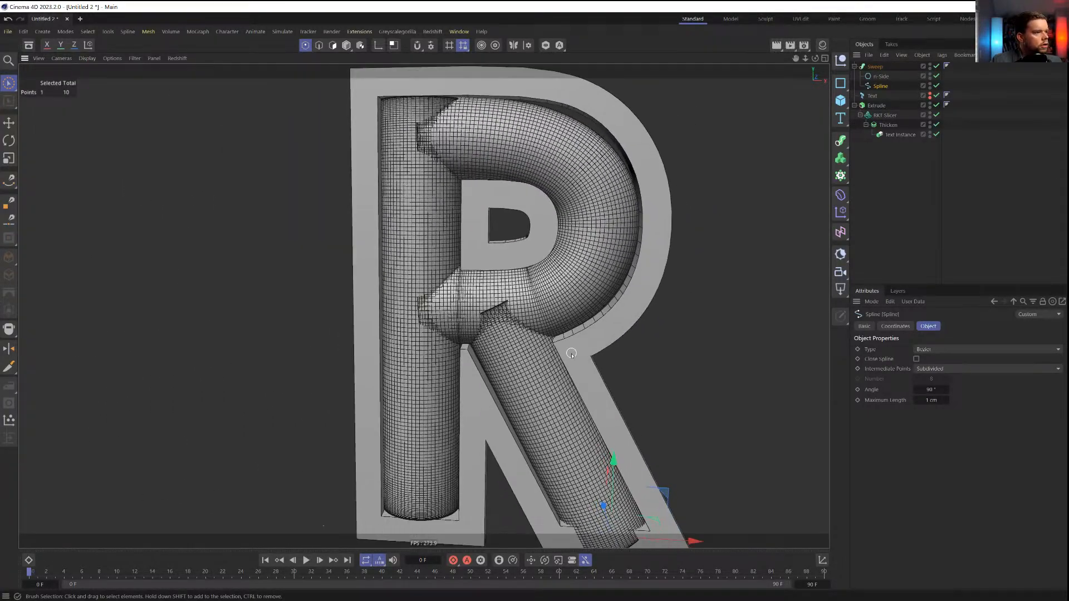
pyautogui.keyDown('alt'); pyautogui.moveTo(542, 239); pyautogui.dragTo(538, 313, button='middle'); pyautogui.keyUp('alt')
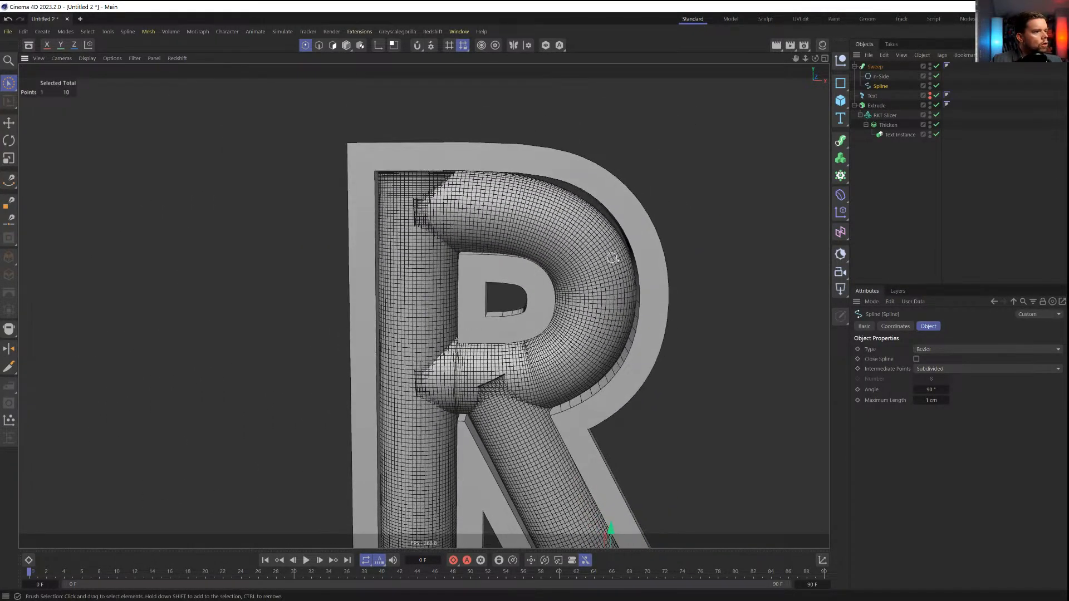
pyautogui.scroll(-4, 545, 329)
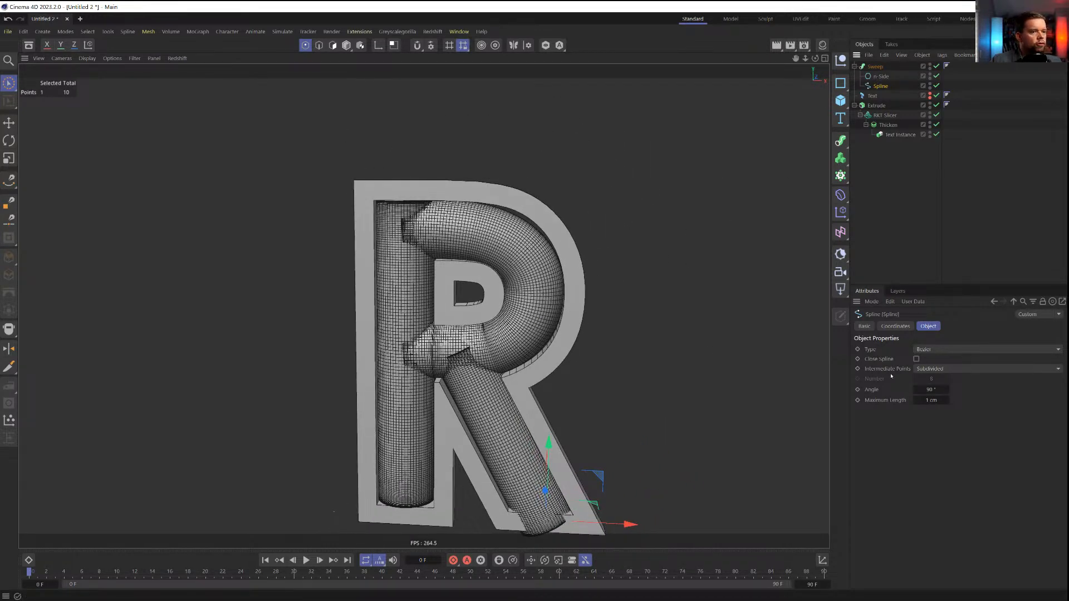
pyautogui.click(925, 349)
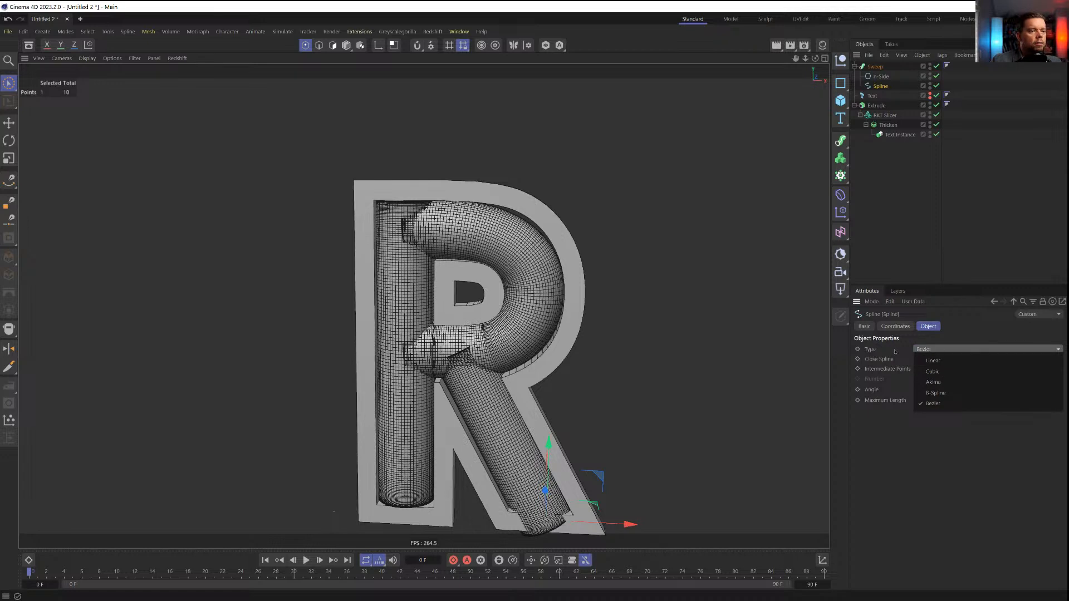
pyautogui.click(884, 168)
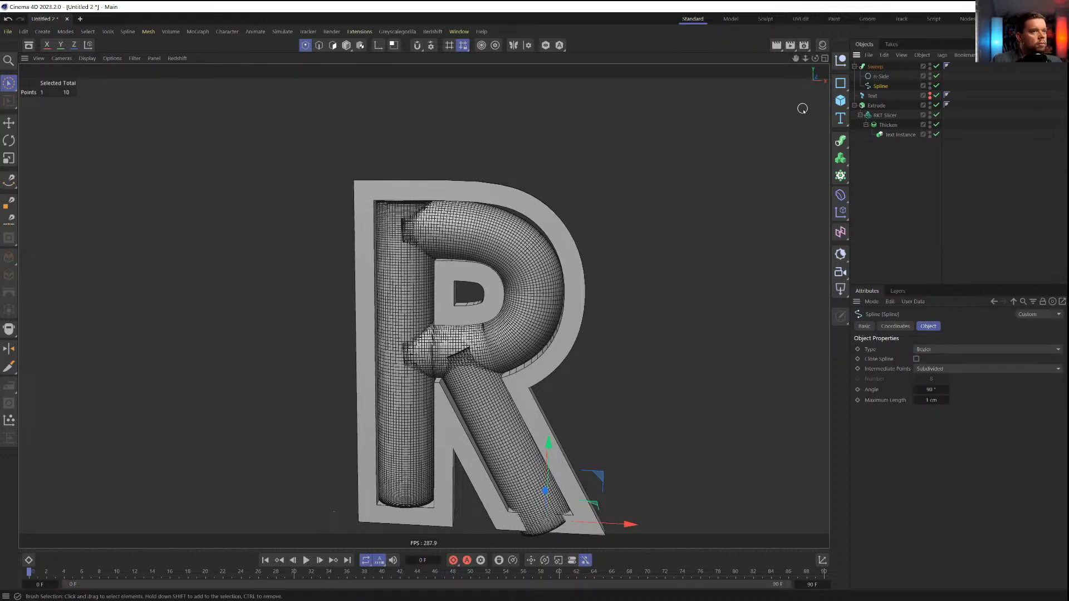
# Put the spline under an RKT Resample object and set its Step to 1 cm for evenly spaced tube segments
pyautogui.click(360, 31)
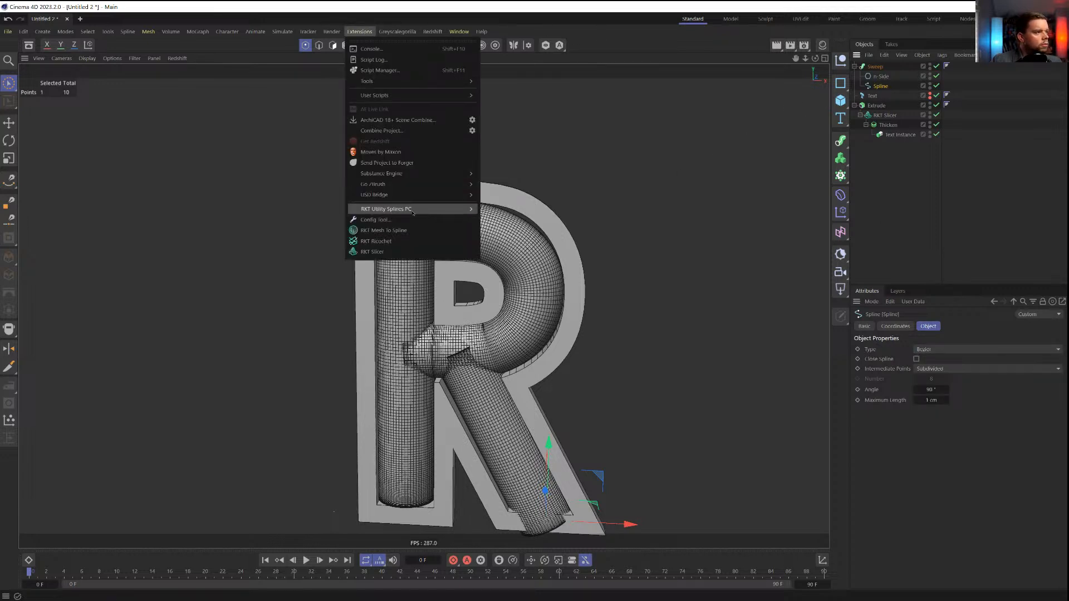
pyautogui.moveTo(415, 209)
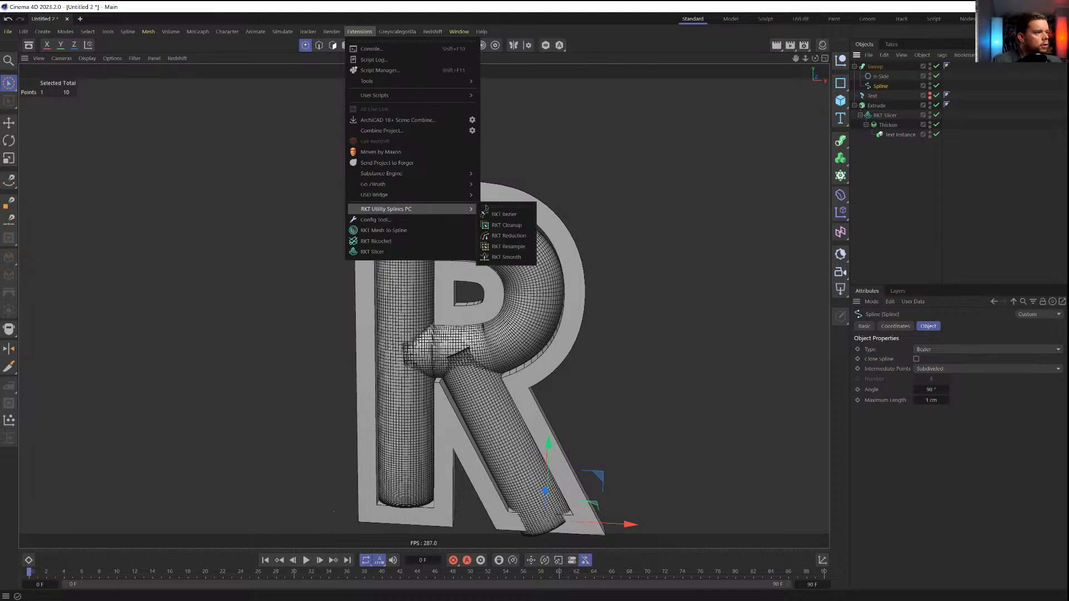
pyautogui.click(507, 246)
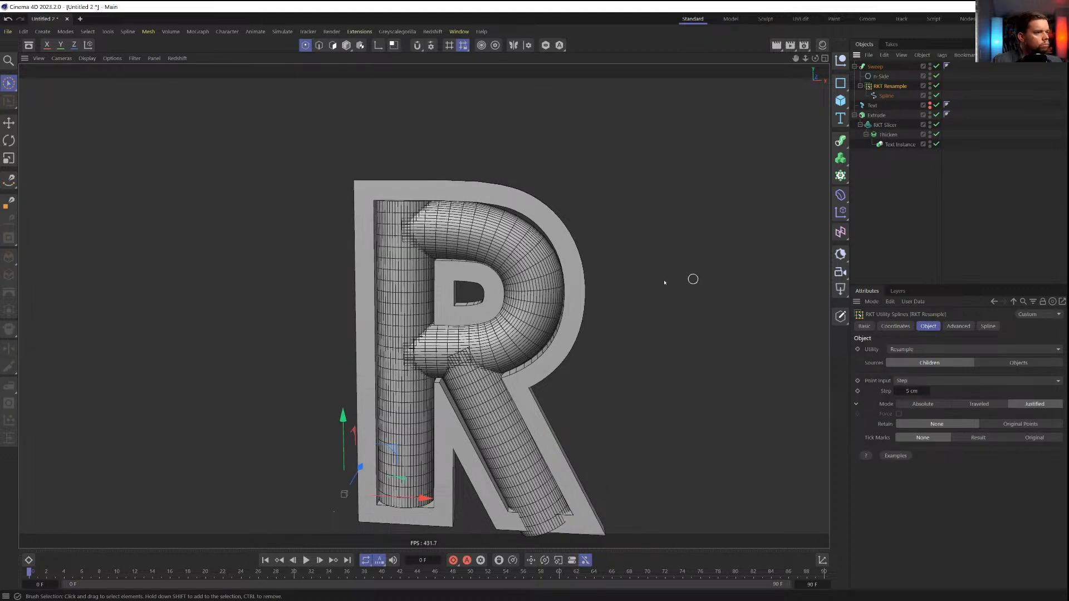
pyautogui.doubleClick(915, 392)
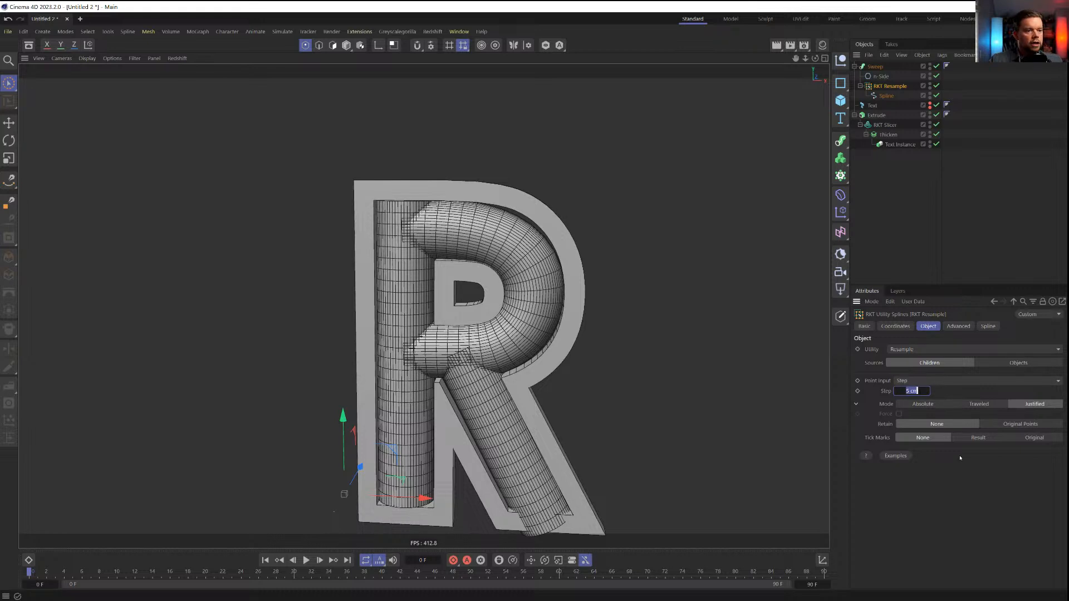
pyautogui.write('1')
pyautogui.press('Return')
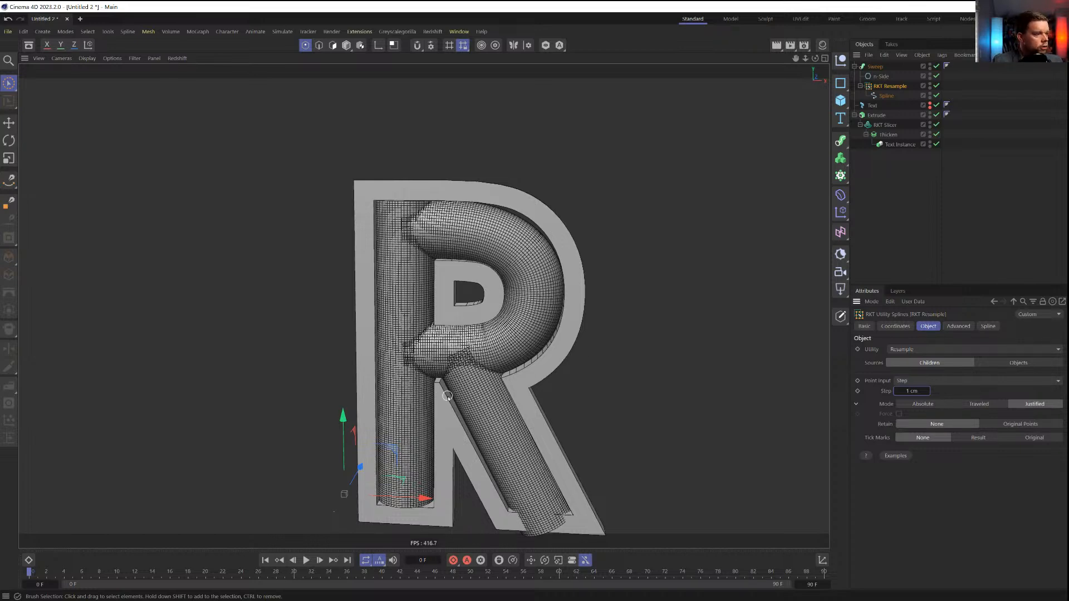
pyautogui.scroll(5, 501, 260)
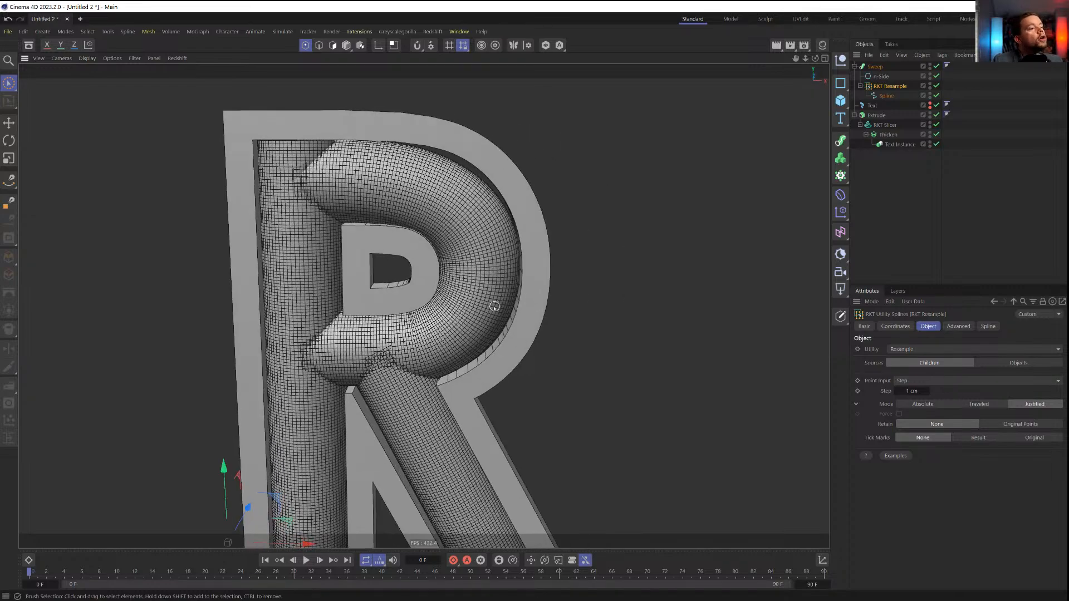
pyautogui.moveTo(494, 307)
pyautogui.keyDown('alt'); pyautogui.mouseDown()
pyautogui.moveTo(384, 306)
pyautogui.moveTo(501, 296)
pyautogui.mouseUp(); pyautogui.keyUp('alt')
pyautogui.keyDown('alt'); pyautogui.moveTo(504, 295); pyautogui.dragTo(443, 308, button='right'); pyautogui.keyUp('alt')
pyautogui.keyDown('alt'); pyautogui.moveTo(504, 295); pyautogui.dragTo(427, 303); pyautogui.keyUp('alt')
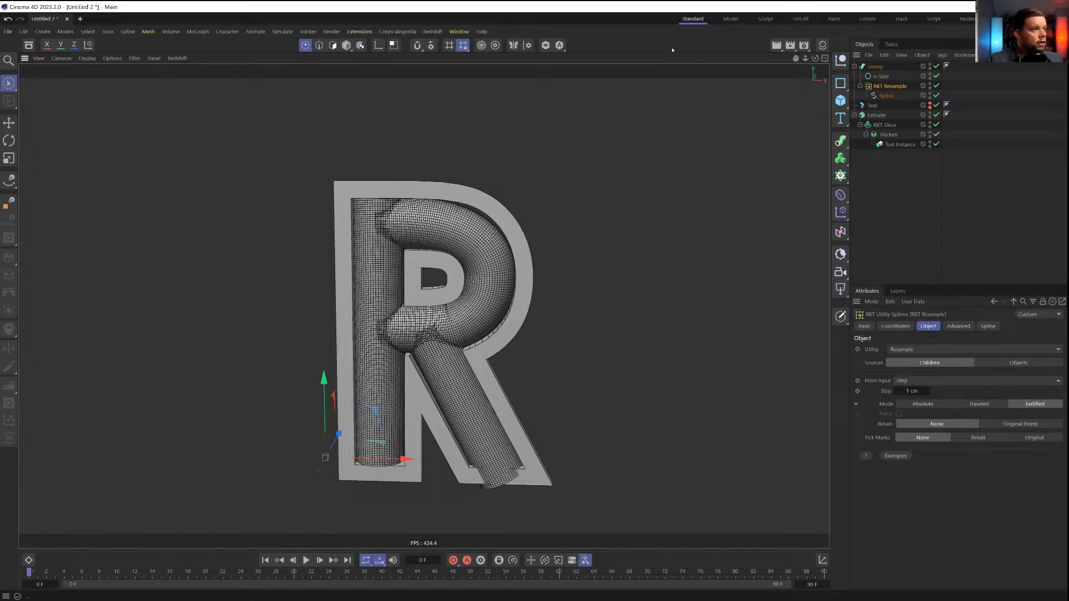
# Start saving the project, open the Season 5 Episodes folder and duplicate the Episode 0 folder there
pyautogui.hotkey('ctrl', 's')
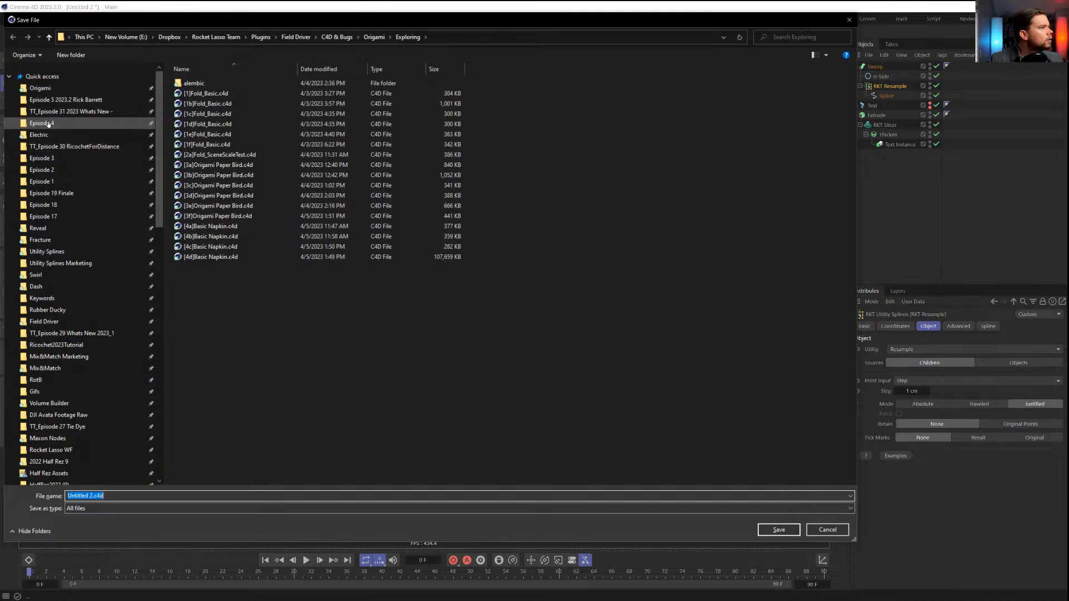
pyautogui.click(49, 123)
pyautogui.click(285, 37)
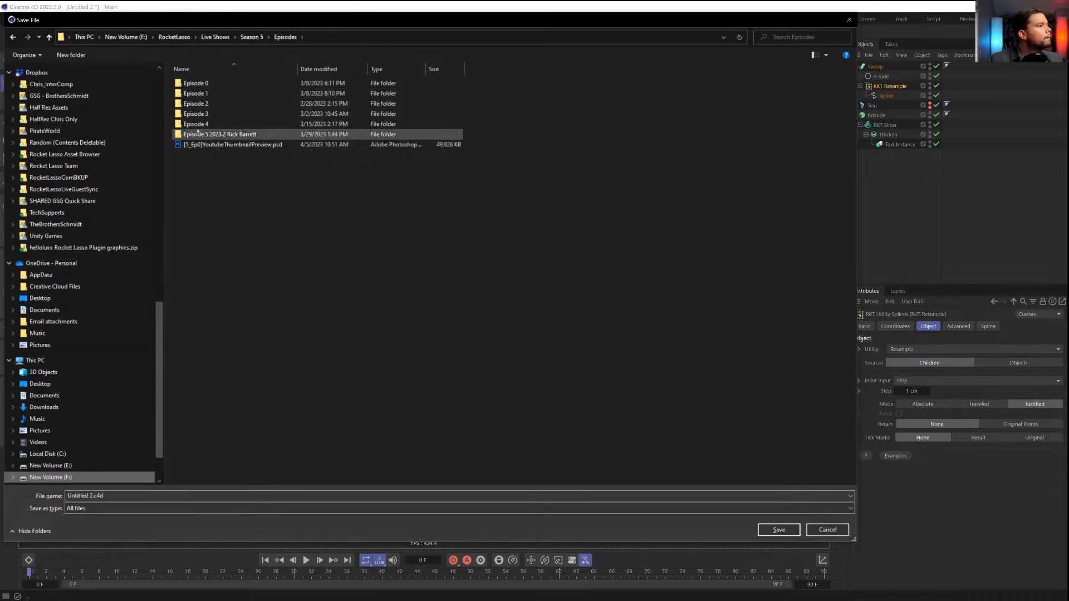
pyautogui.click(196, 83)
pyautogui.hotkey('ctrl', 'c')
pyautogui.hotkey('ctrl', 'v')
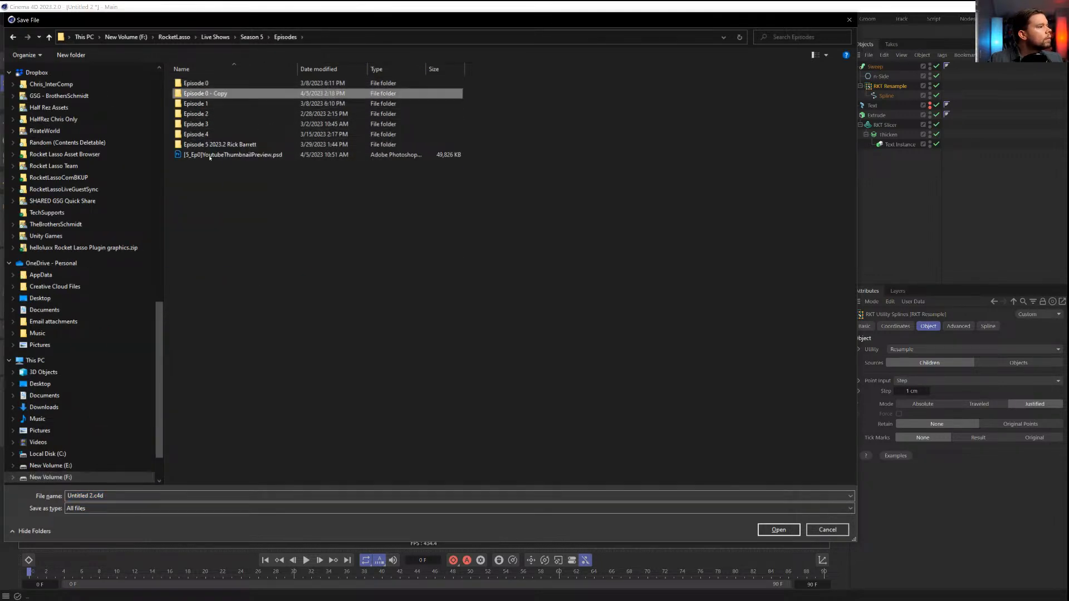
# Rename the copied folder as Episode 6 and pin it at the start of Quick access
pyautogui.click(207, 93)
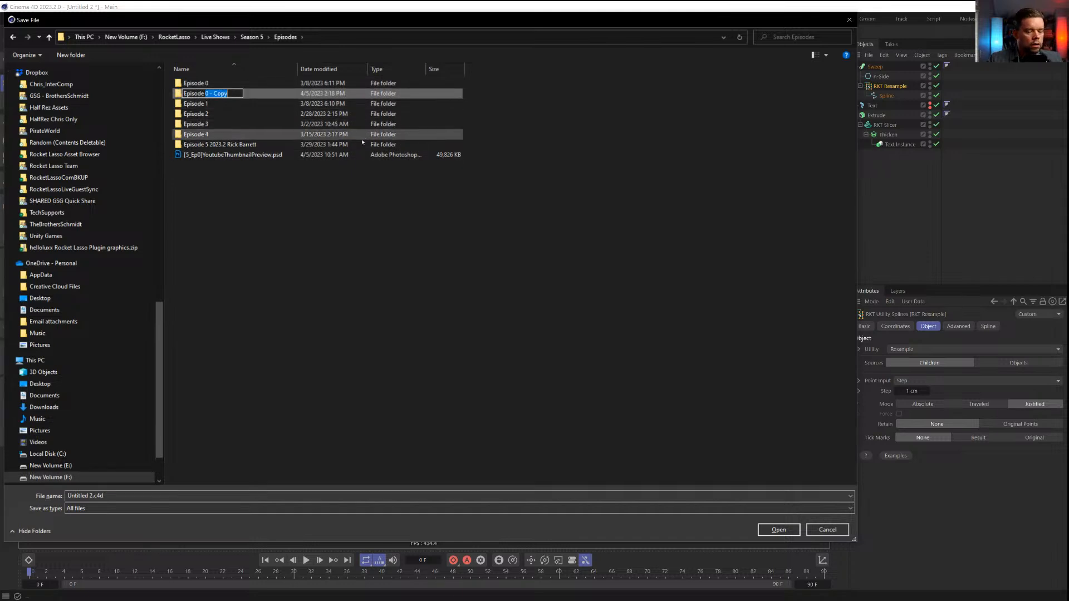
pyautogui.write('Episode 6')
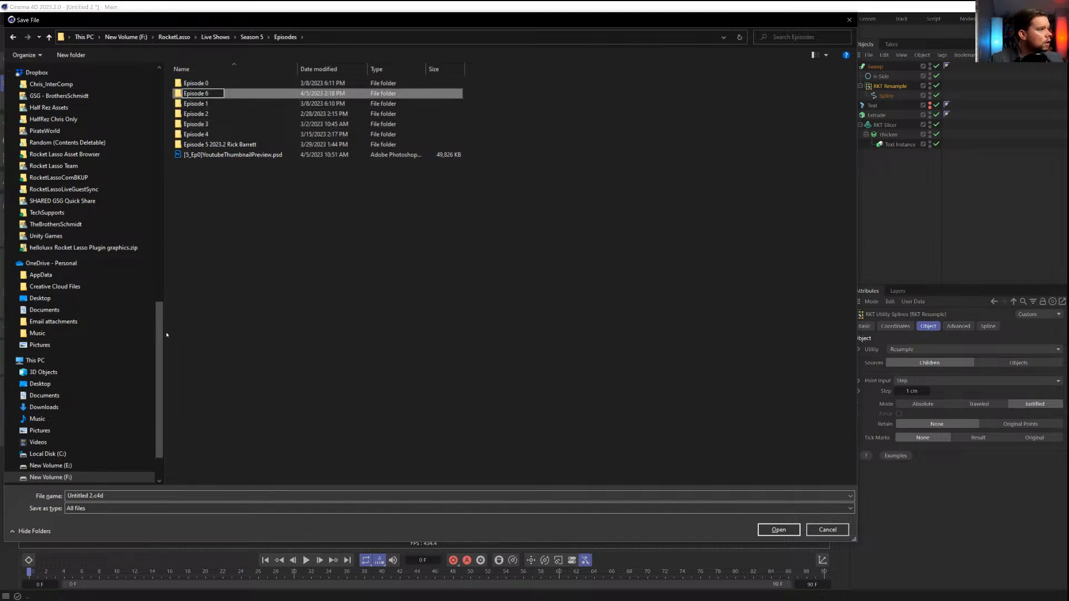
pyautogui.moveTo(161, 341); pyautogui.dragTo(167, 103)
pyautogui.moveTo(206, 146); pyautogui.dragTo(69, 85)
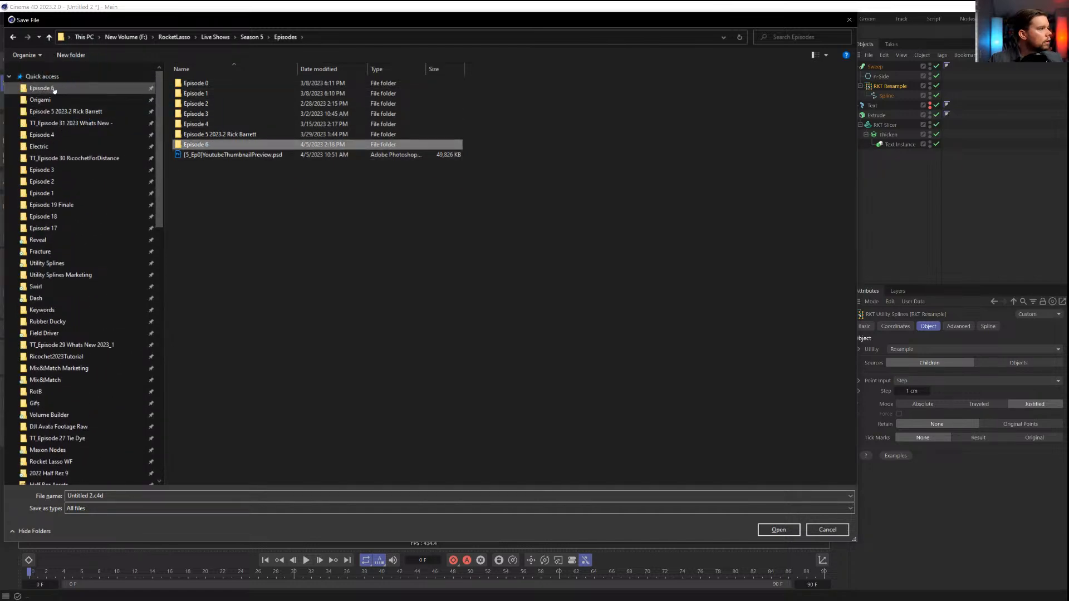
# Save the project as [1a]LetterDisplacement.c4d in the SceneFiles folder of Episode 6
pyautogui.click(42, 88)
pyautogui.doubleClick(195, 124)
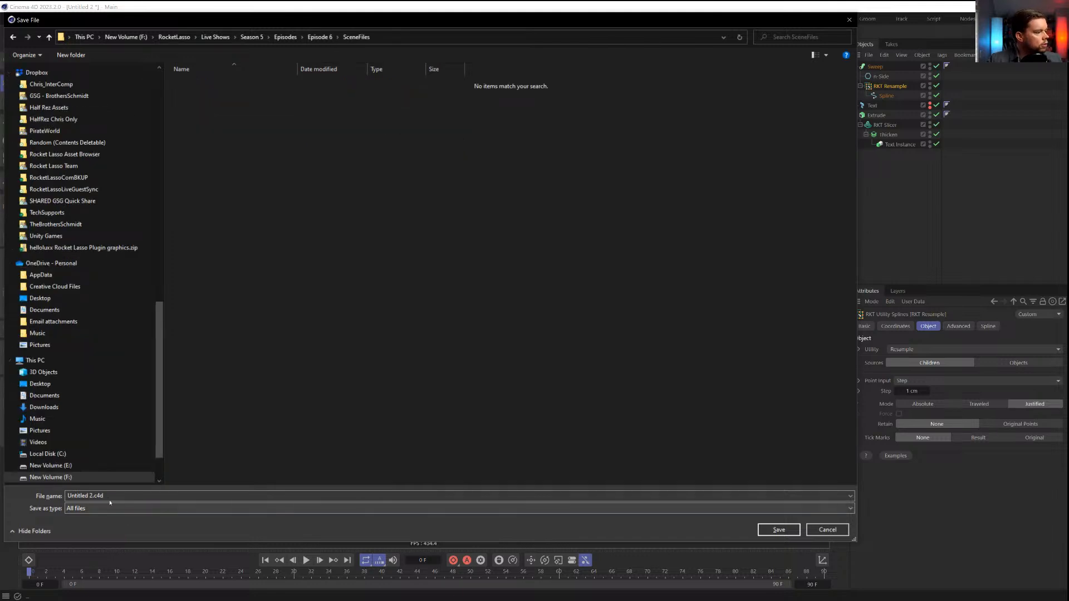
pyautogui.click(91, 496)
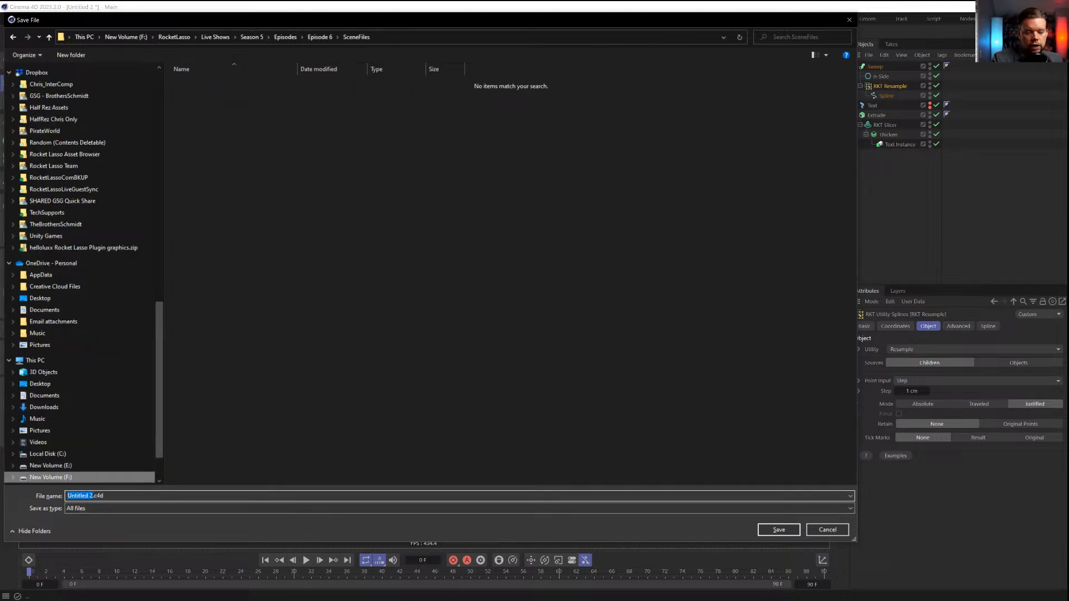
pyautogui.write('[1a]')
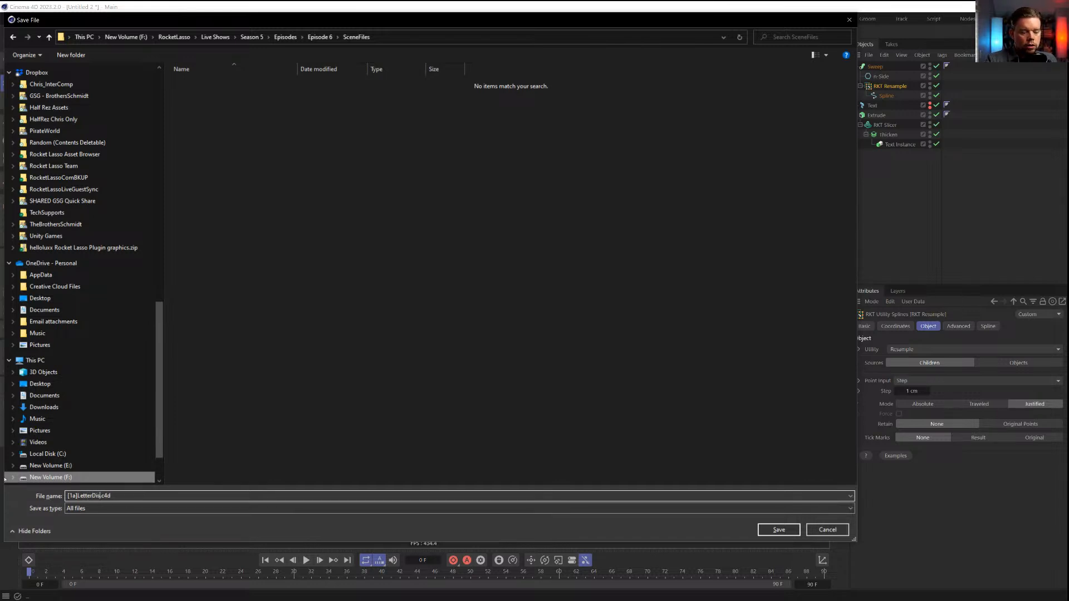
pyautogui.write('LetterDisplacem')
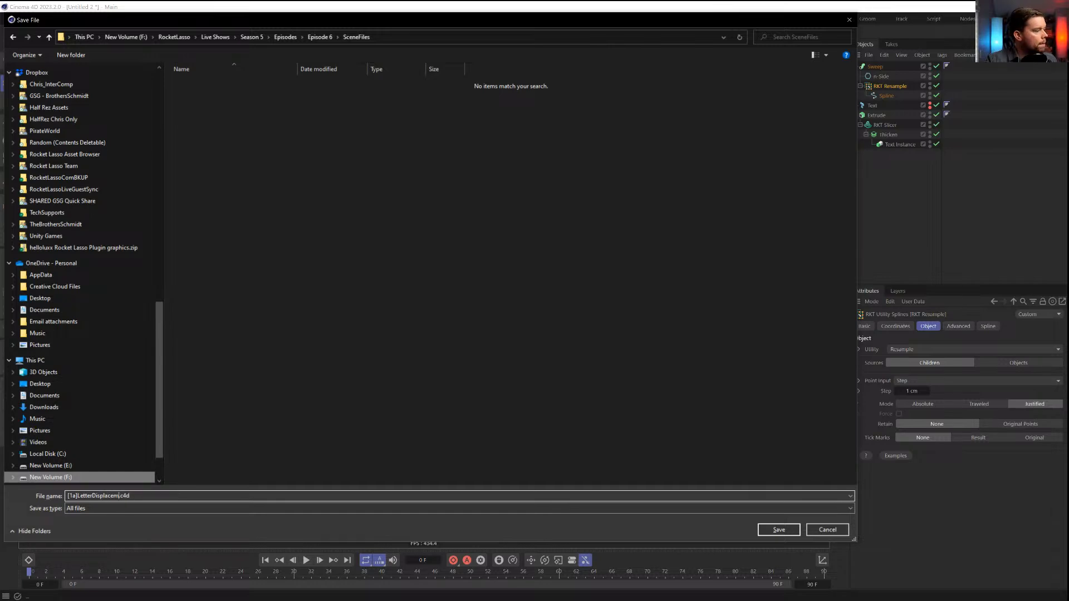
pyautogui.write('ent')
pyautogui.press('Return')
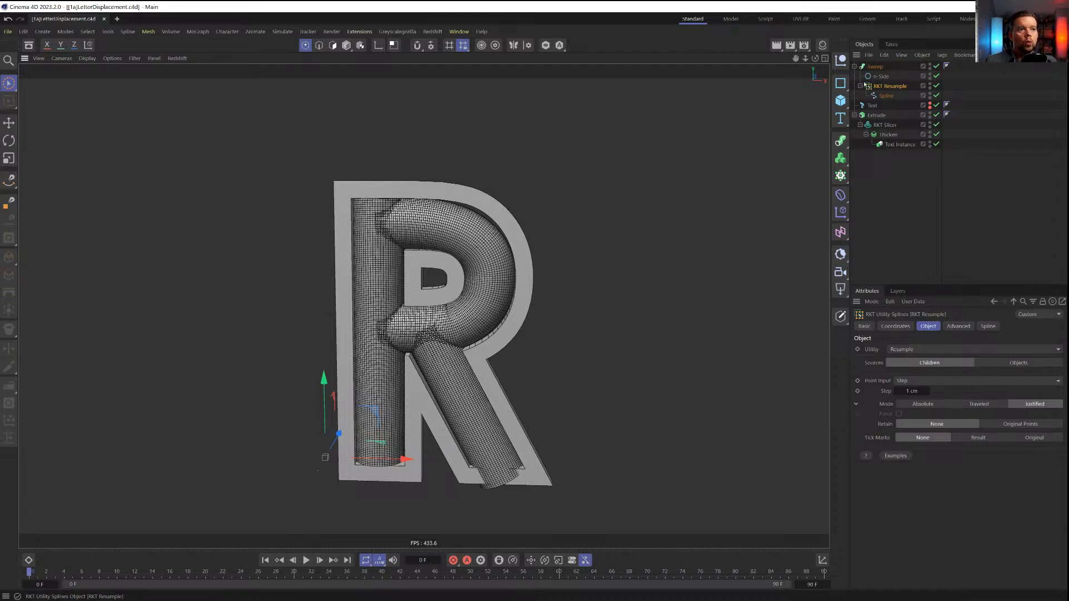
# Collapse the Sweep hierarchy and switch the project's renderer from Redshift to a built-in renderer
pyautogui.click(861, 86)
pyautogui.click(855, 67)
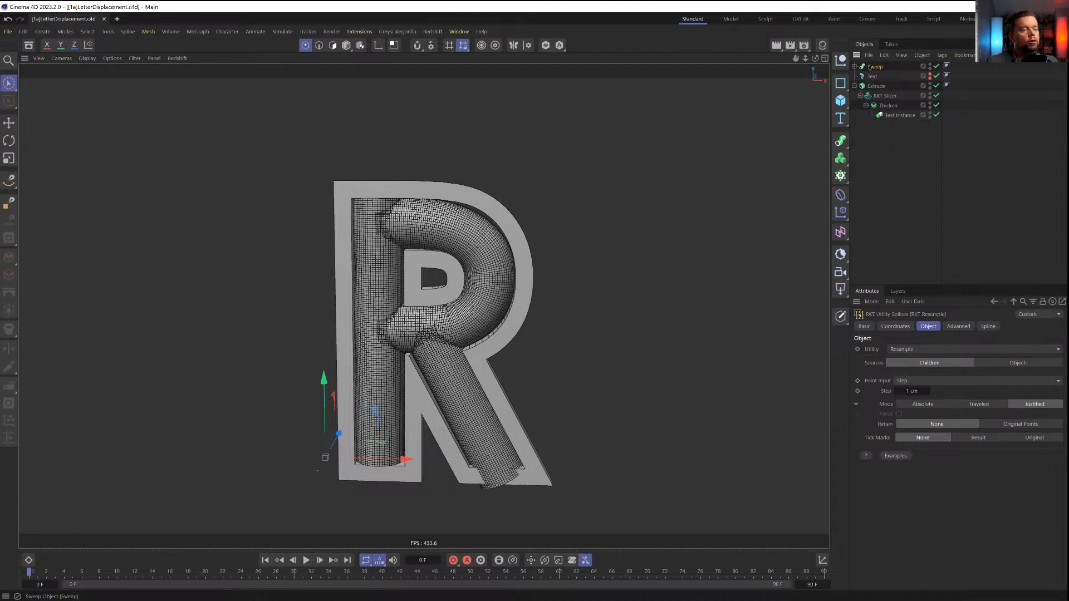
pyautogui.click(875, 66)
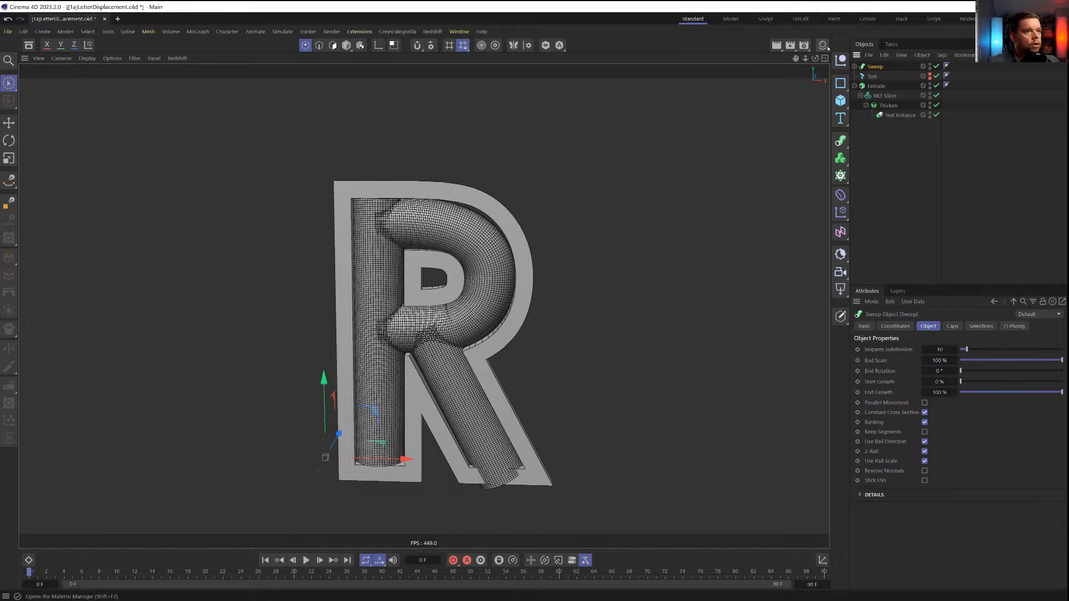
pyautogui.click(804, 45)
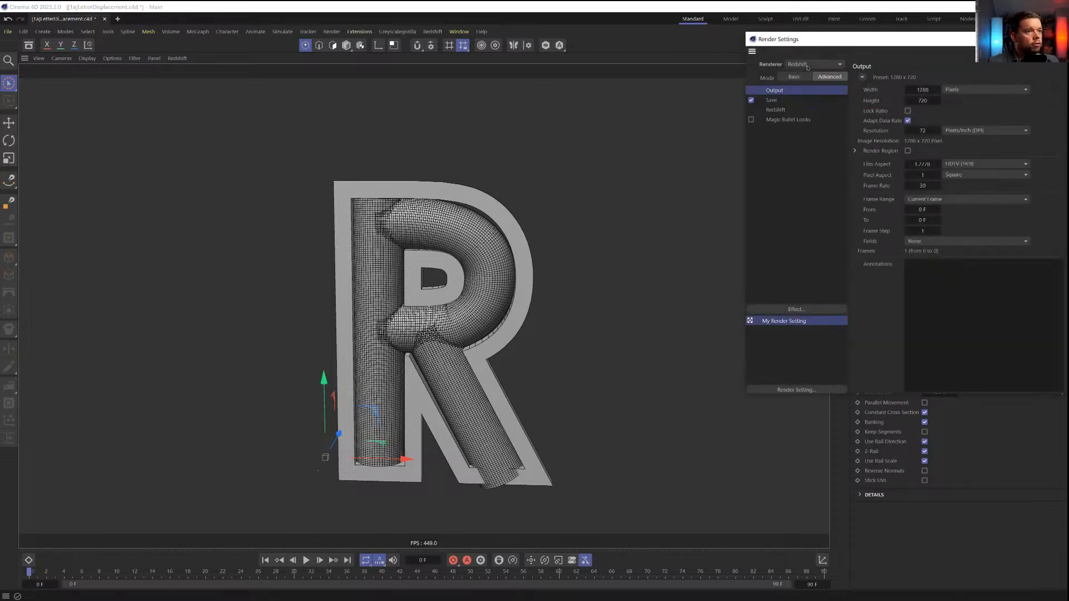
pyautogui.click(815, 64)
pyautogui.click(809, 86)
pyautogui.click(1056, 39)
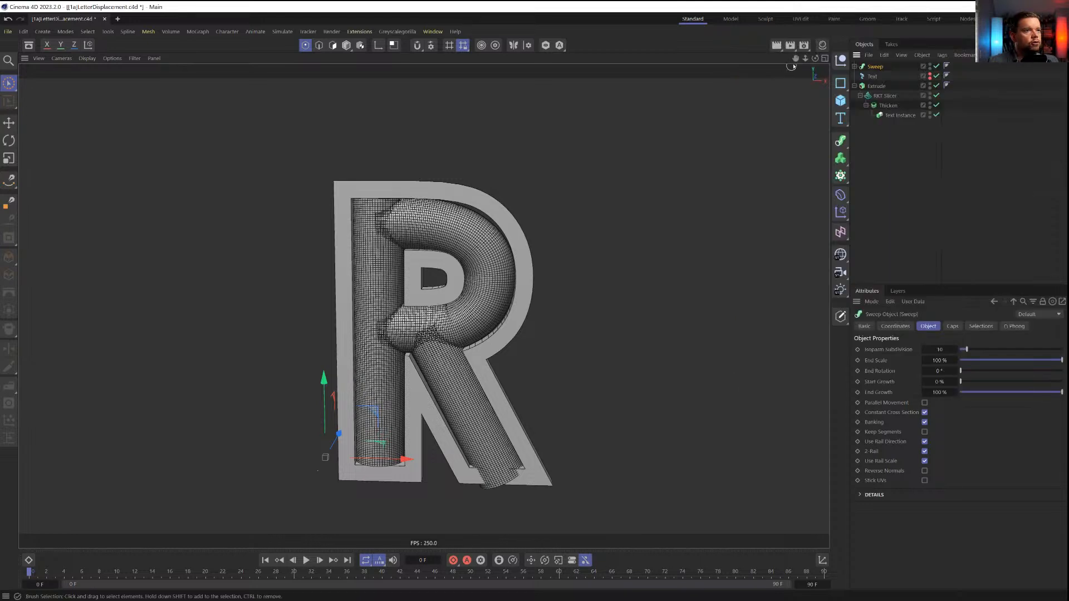
# Create a new material and apply it to the Sweep object
pyautogui.click(822, 46)
pyautogui.doubleClick(719, 117)
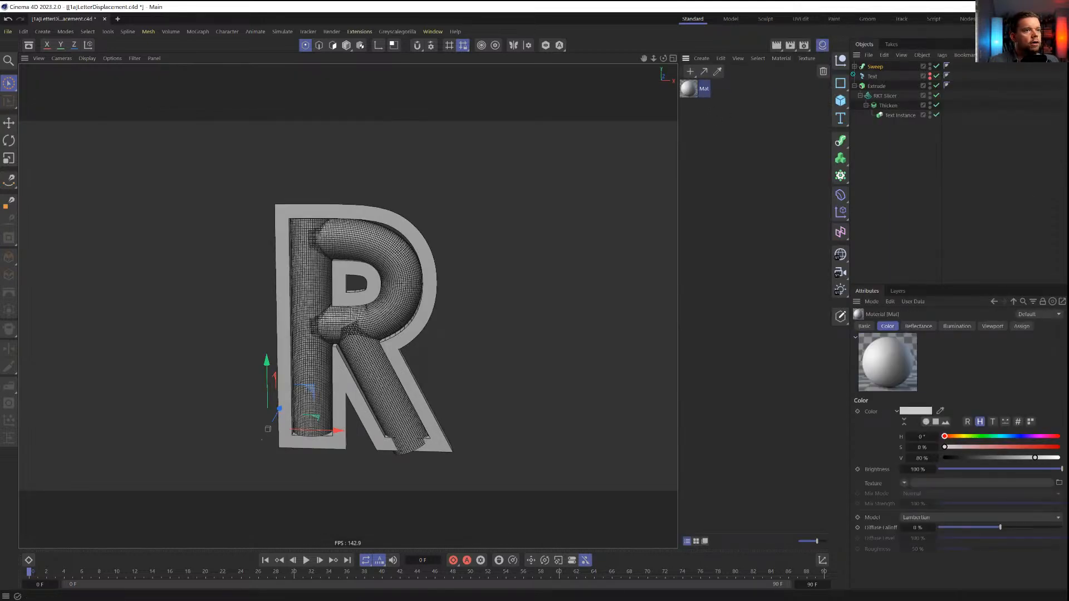
pyautogui.moveTo(884, 68); pyautogui.dragTo(883, 66)
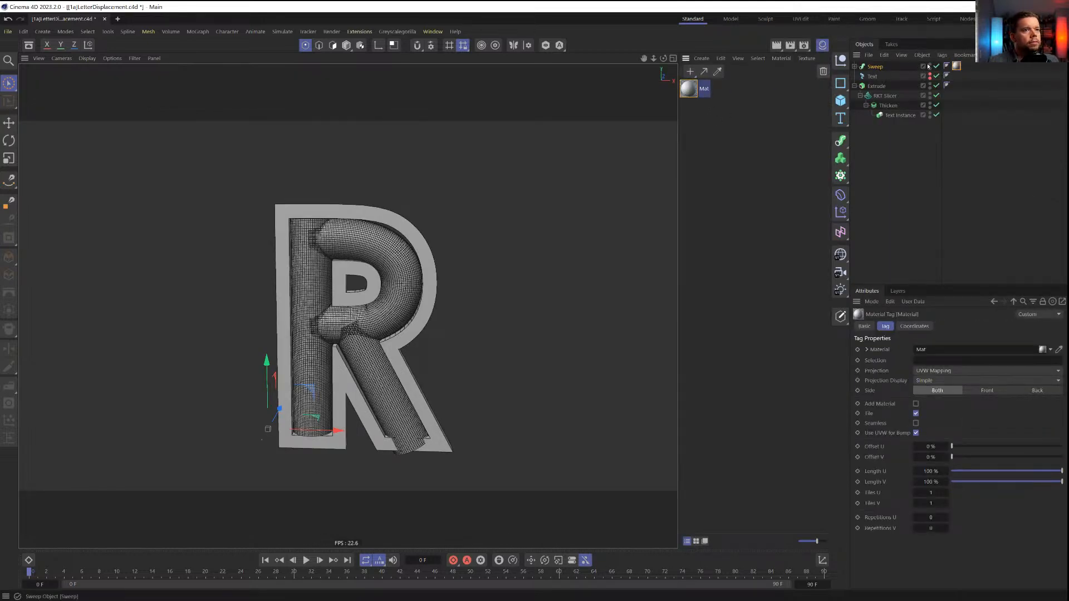
# Turn off the material's Reflectance and Color channels and enable only Luminance
pyautogui.doubleClick(698, 89)
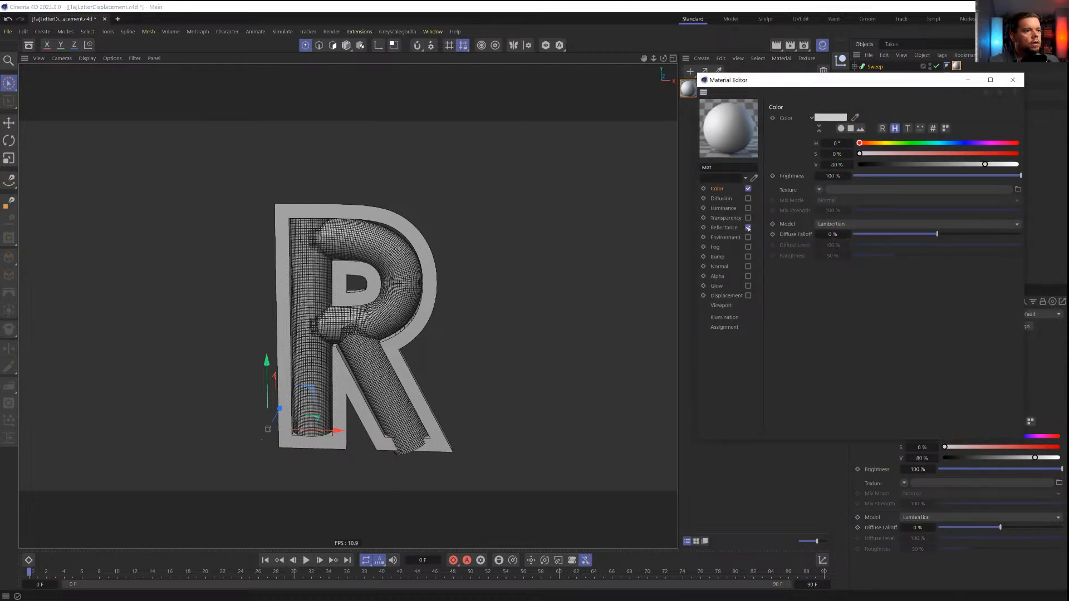
pyautogui.click(748, 227)
pyautogui.click(749, 207)
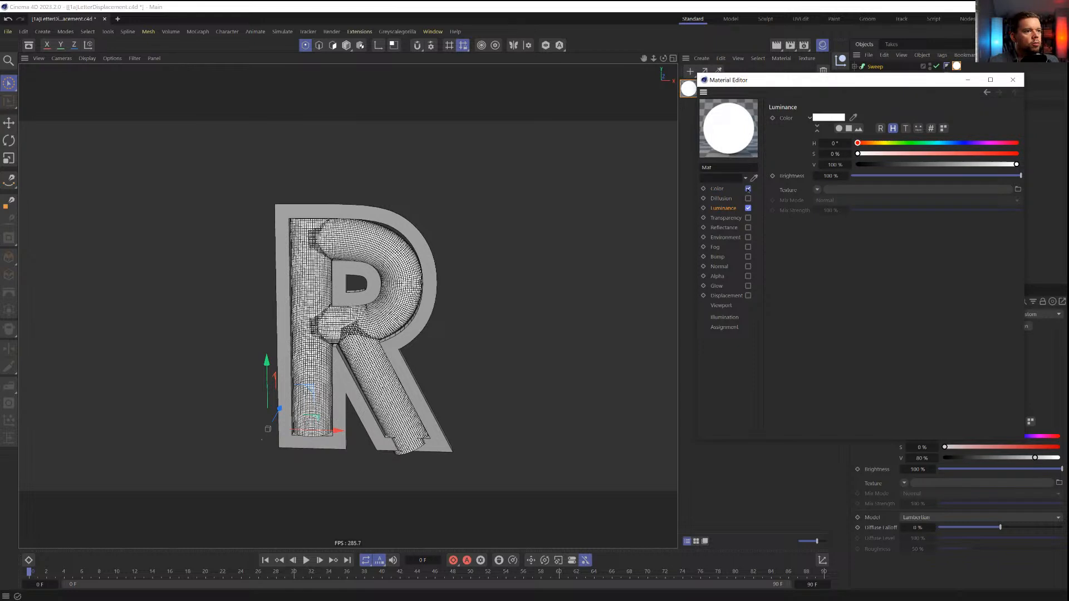
pyautogui.click(749, 189)
# Load a Noise shader as the Luminance texture and set its Space to UV (2D)
pyautogui.click(817, 189)
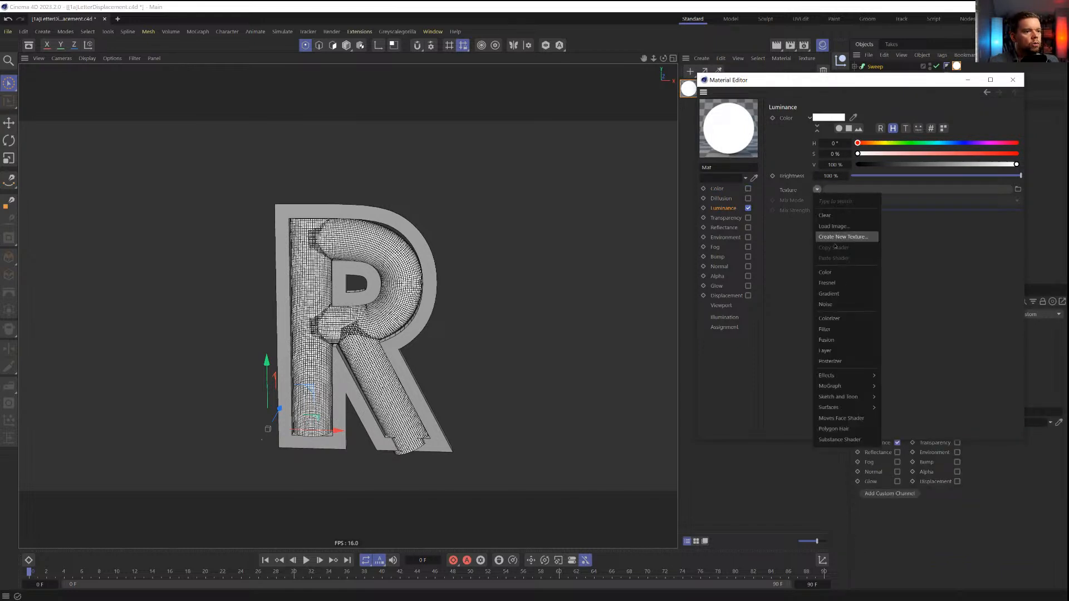
pyautogui.click(835, 303)
pyautogui.click(826, 211)
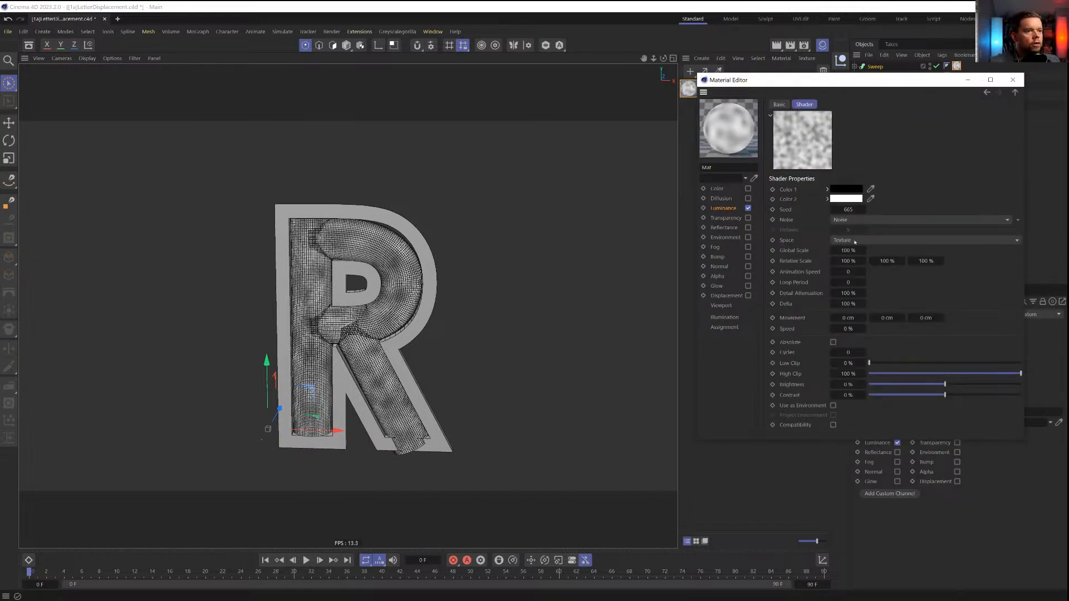
pyautogui.click(855, 240)
pyautogui.click(852, 249)
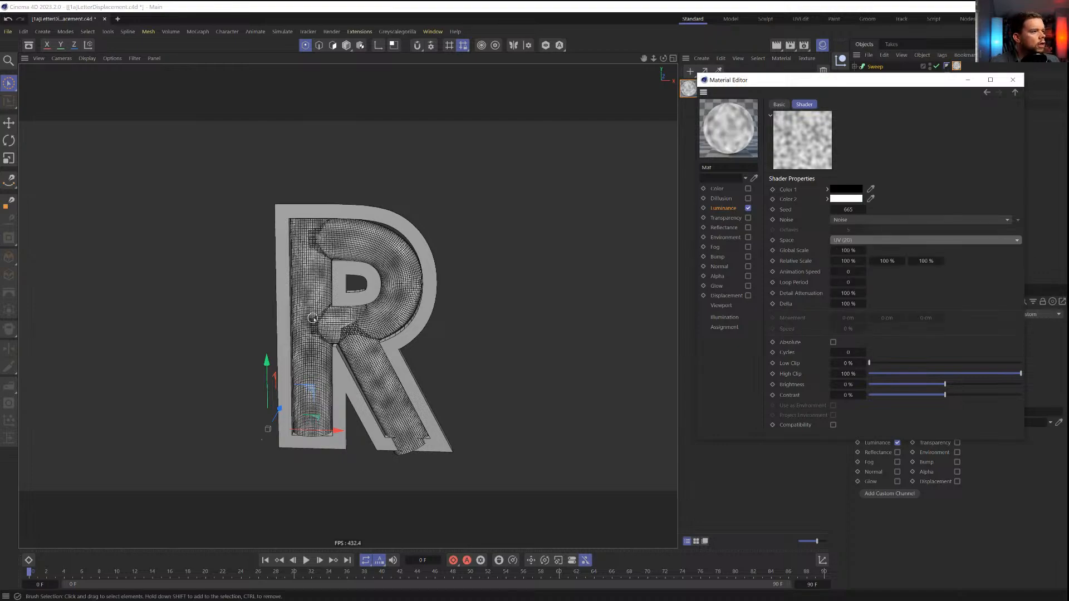
# Stretch the noise into stripes around the tubes with a Relative Scale of 1000 %, 11 % and 1000 %
pyautogui.moveTo(886, 81); pyautogui.dragTo(695, 157)
pyautogui.keyDown('alt'); pyautogui.moveTo(355, 333); pyautogui.dragTo(437, 303, button='right'); pyautogui.keyUp('alt')
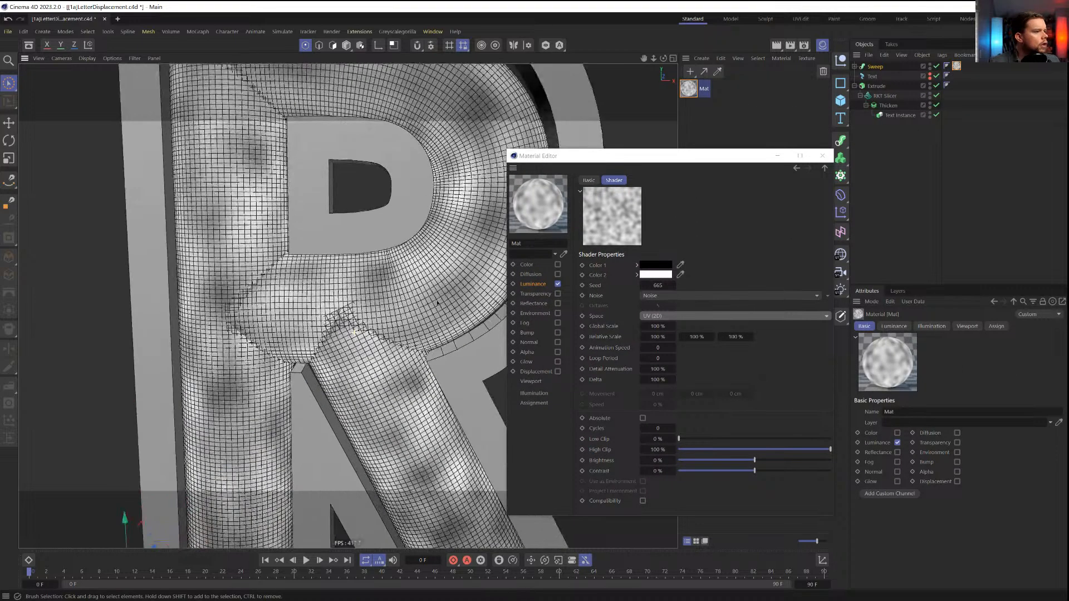
pyautogui.doubleClick(655, 337)
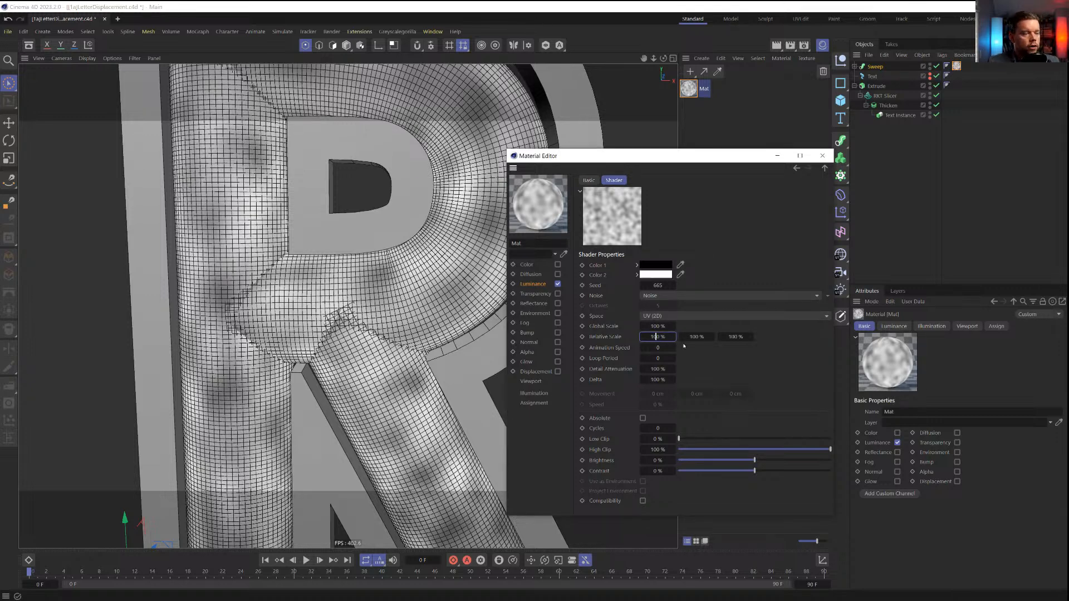
pyautogui.write('0')
pyautogui.press('Return')
pyautogui.doubleClick(735, 337)
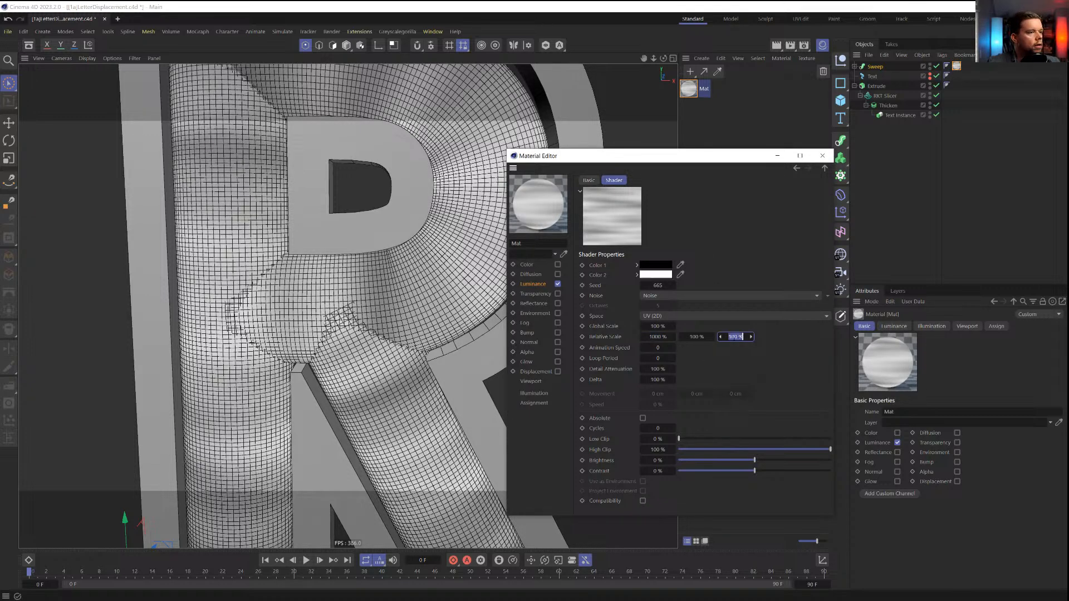
pyautogui.write('0')
pyautogui.press('Return')
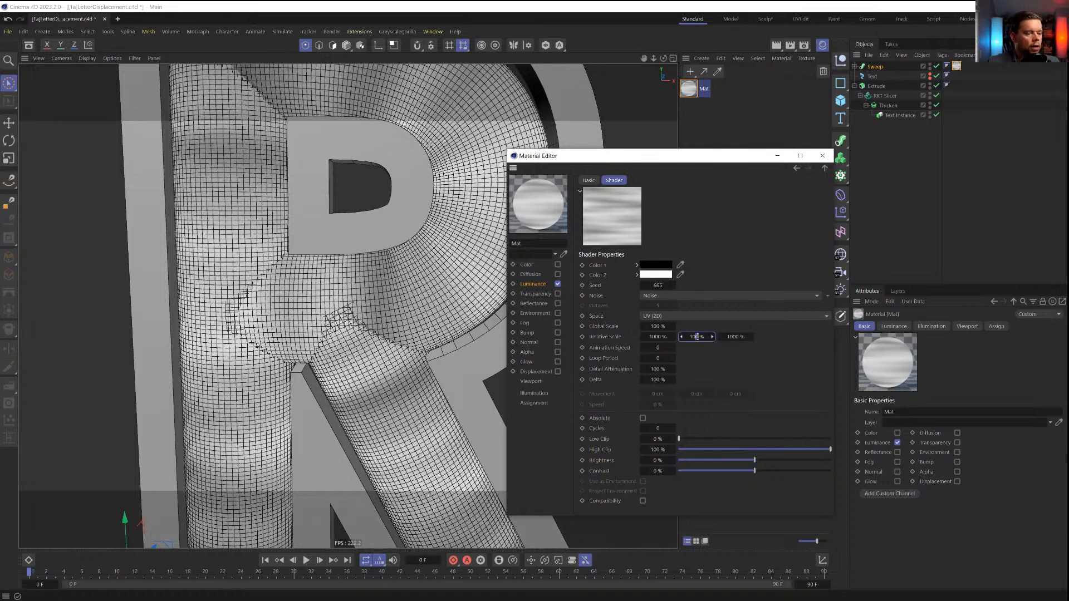
pyautogui.doubleClick(696, 337)
pyautogui.write('11')
pyautogui.press('Return')
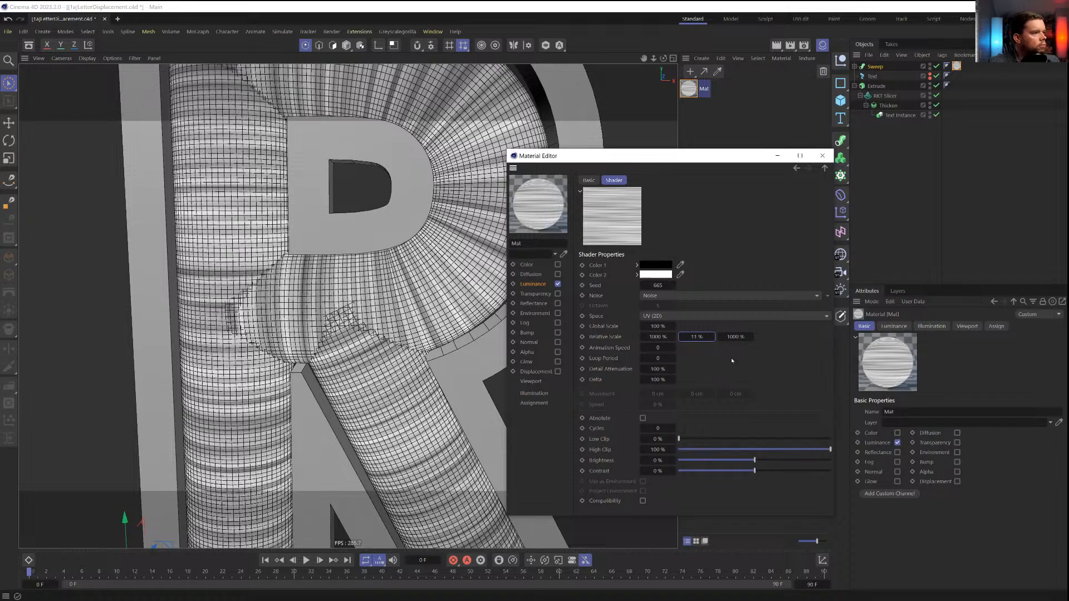
# Shorten the noise stripes by setting the first and third Relative Scale values to 222 %
pyautogui.keyDown('alt'); pyautogui.moveTo(211, 281); pyautogui.dragTo(248, 184); pyautogui.keyUp('alt')
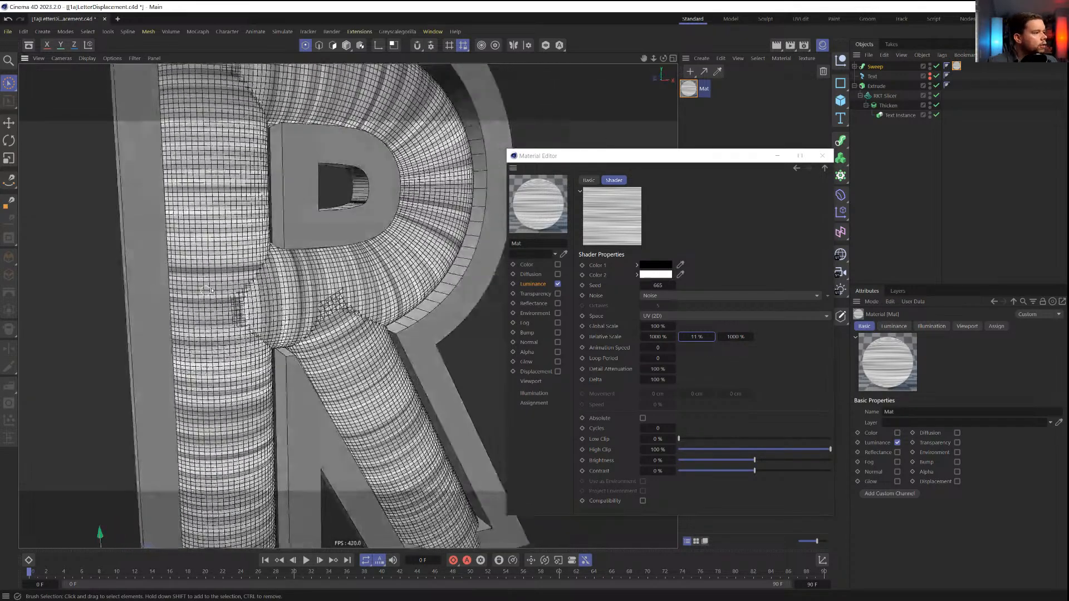
pyautogui.keyDown('alt'); pyautogui.moveTo(248, 183); pyautogui.dragTo(301, 275, button='middle'); pyautogui.keyUp('alt')
pyautogui.keyDown('alt'); pyautogui.moveTo(291, 272); pyautogui.dragTo(312, 290); pyautogui.keyUp('alt')
pyautogui.keyDown('alt'); pyautogui.moveTo(340, 283); pyautogui.dragTo(332, 329, button='right'); pyautogui.keyUp('alt')
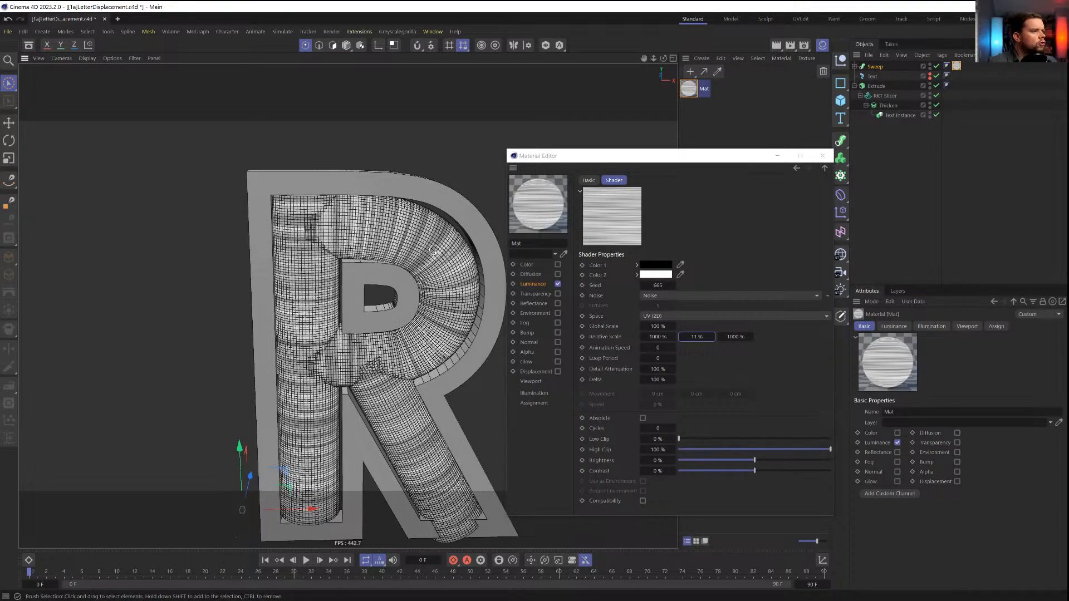
pyautogui.scroll(5, 330, 359)
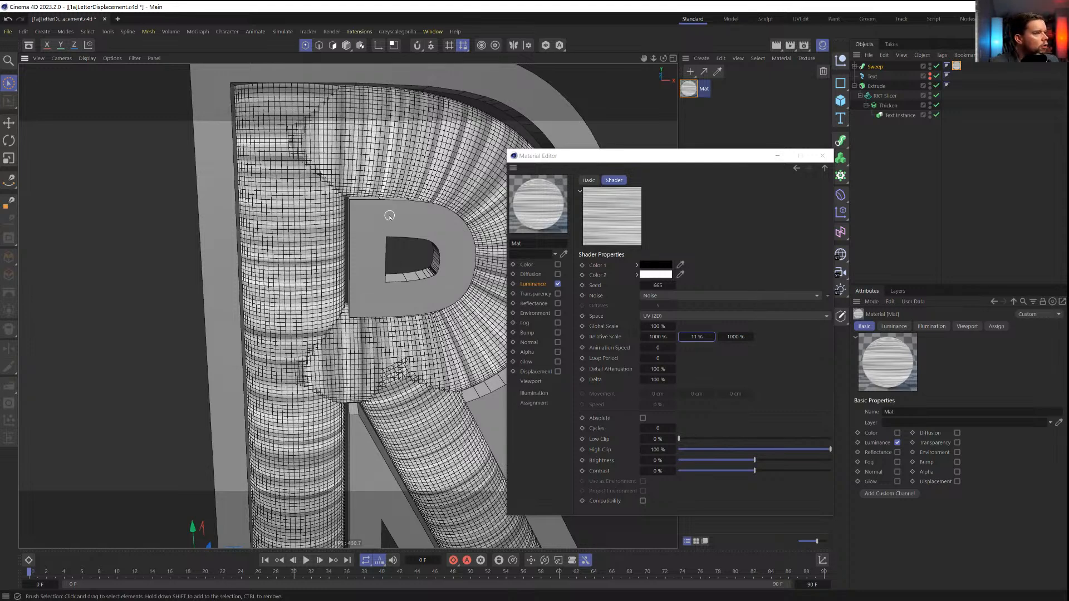
pyautogui.scroll(-3, 389, 215)
pyautogui.click(657, 337)
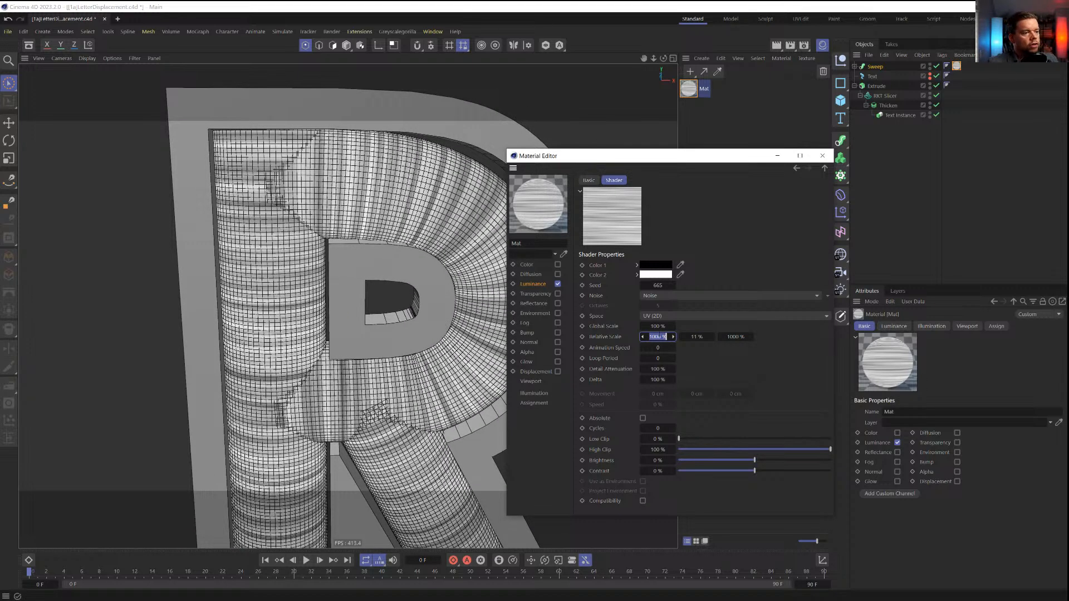
pyautogui.write('3')
pyautogui.doubleClick(736, 337)
pyautogui.write('222')
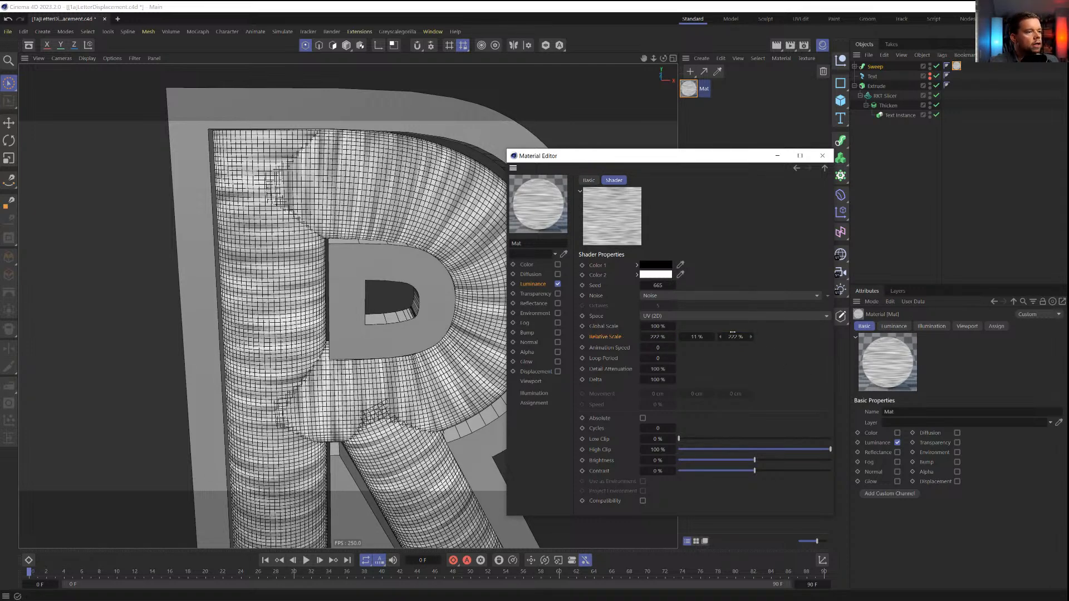
pyautogui.press('Return')
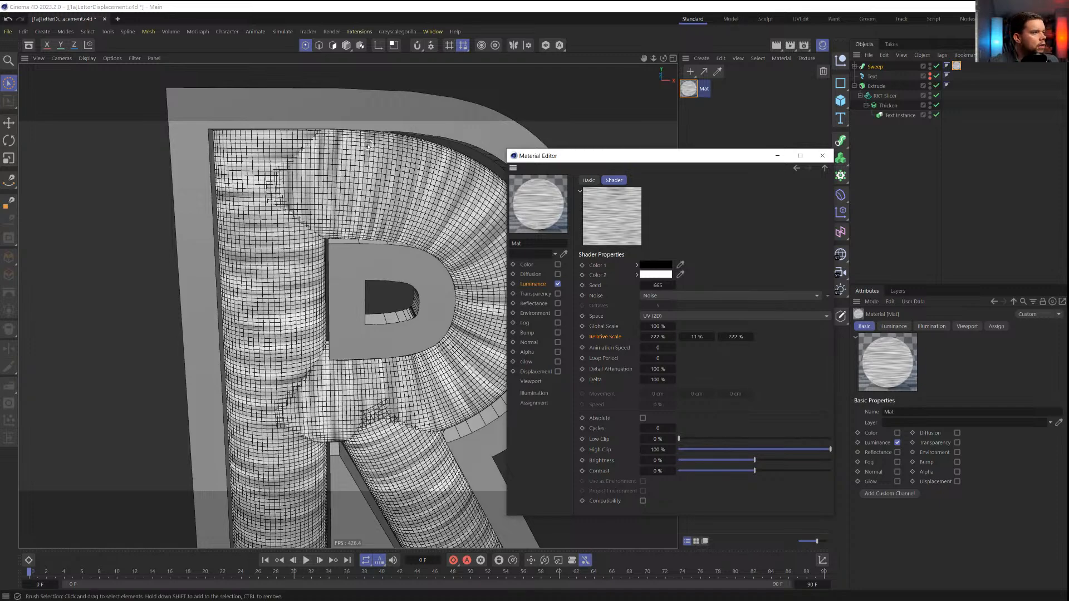
# Check the noise stripes across the whole letter R and close the material editor
pyautogui.keyDown('alt'); pyautogui.moveTo(398, 156); pyautogui.dragTo(378, 275); pyautogui.keyUp('alt')
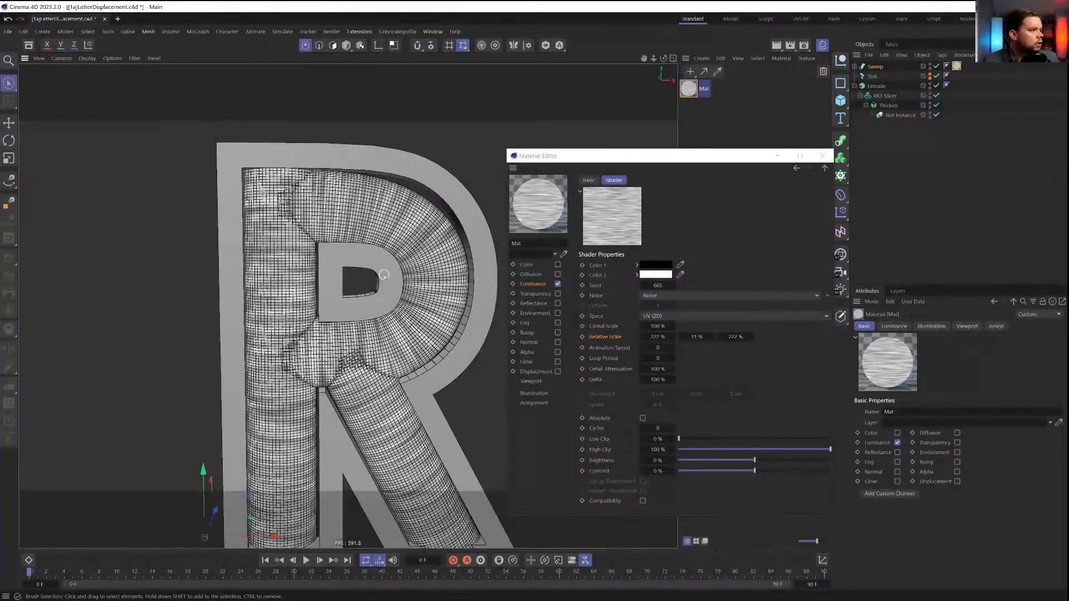
pyautogui.click(873, 67)
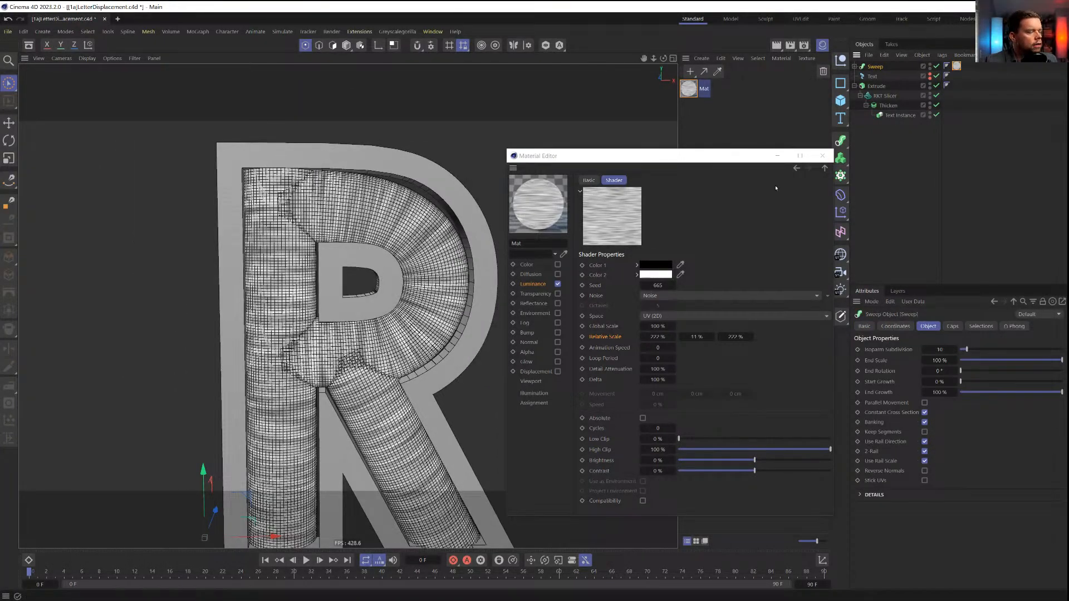
pyautogui.click(823, 156)
pyautogui.keyDown('alt'); pyautogui.moveTo(429, 295); pyautogui.dragTo(453, 328); pyautogui.keyUp('alt')
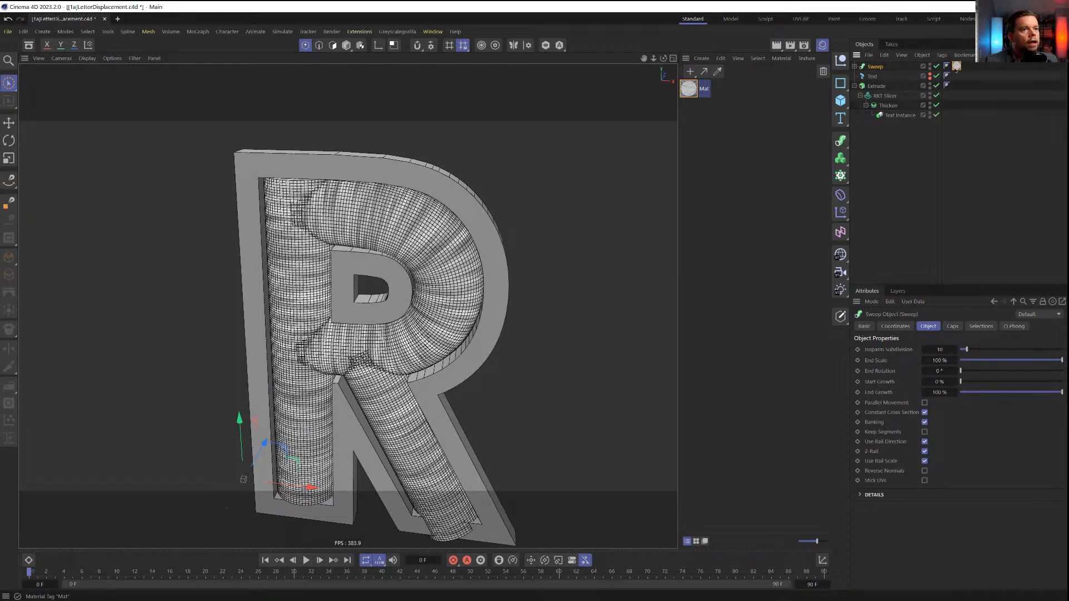
# Restrict the Sweep's material tag to a placeholder selection named xx to take the noise off the tubes
pyautogui.click(956, 66)
pyautogui.click(939, 361)
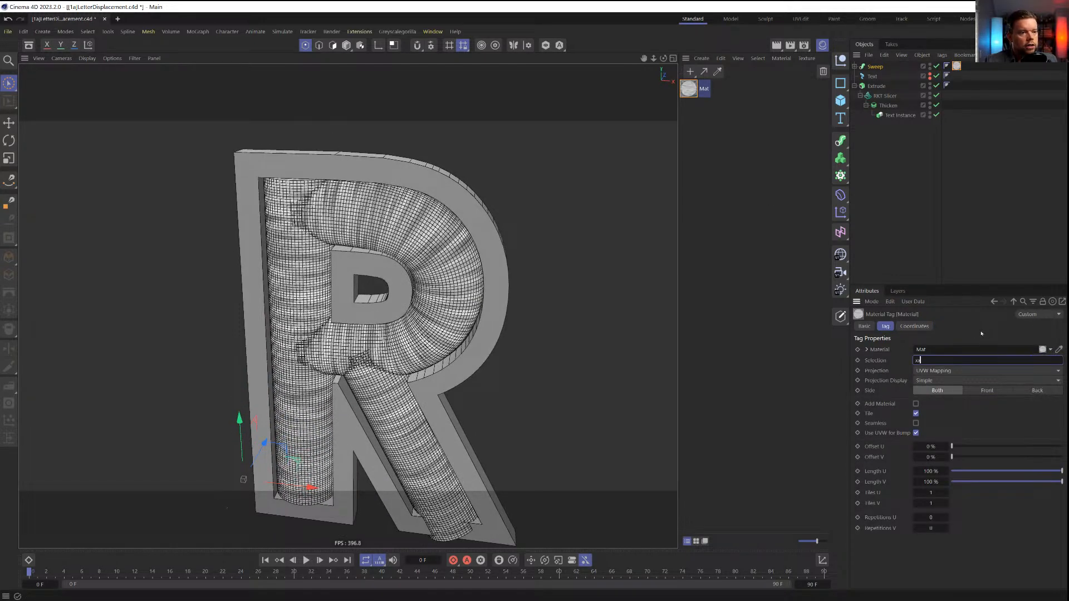
pyautogui.write('xx')
pyautogui.press('Return')
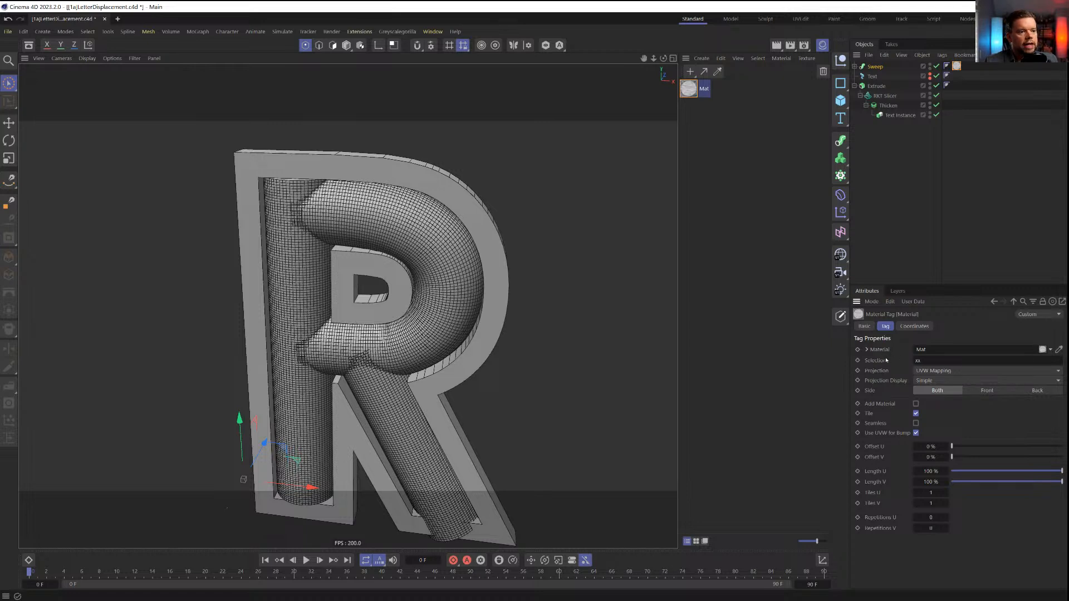
# Change the material tag's Selection to 572, expand the Sweep hierarchy and save the project
pyautogui.click(920, 361)
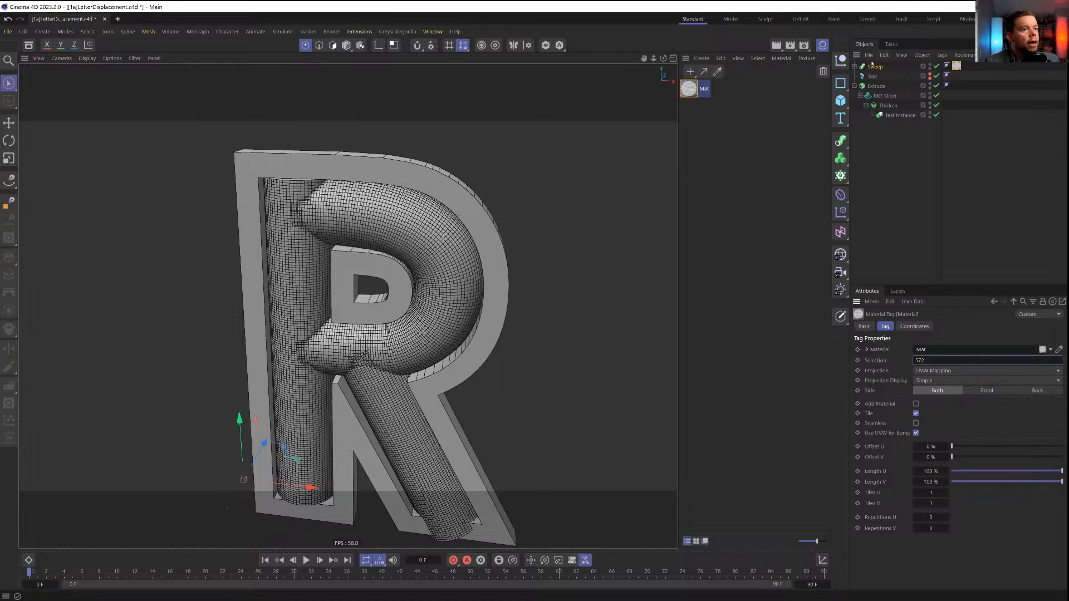
pyautogui.click(877, 67)
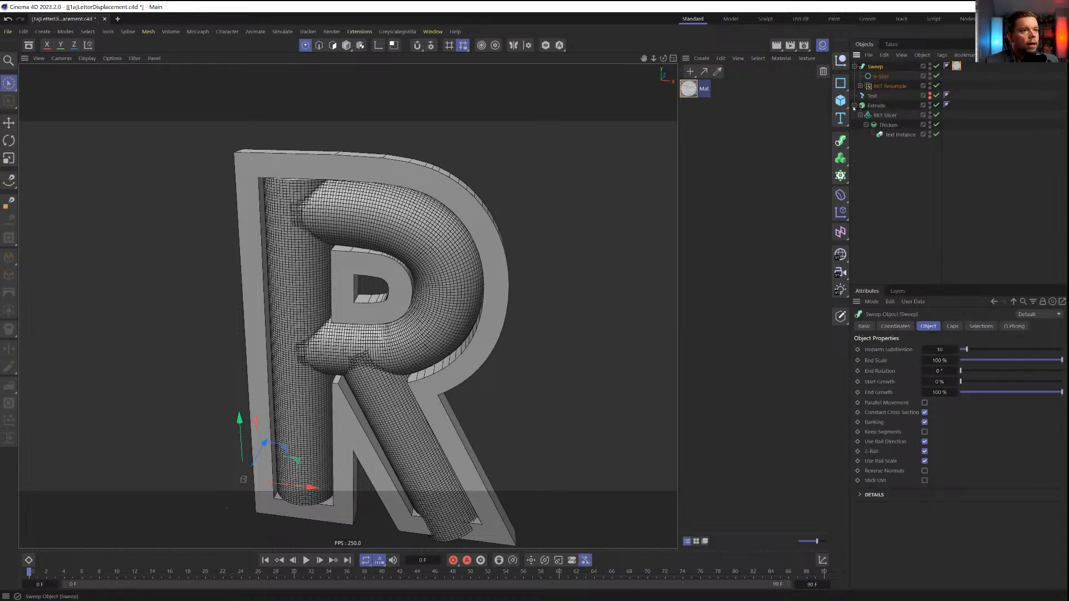
pyautogui.hotkey('ctrl', 's')
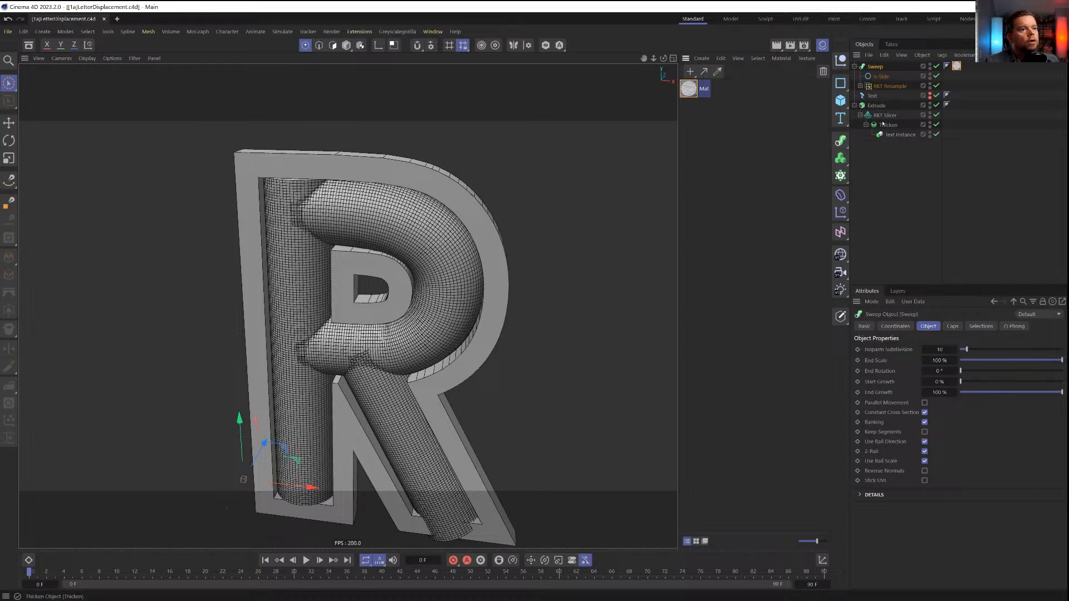
# Hide the material manager, add a Plain effector under the Sweep and set its Deformation to Point
pyautogui.click(822, 45)
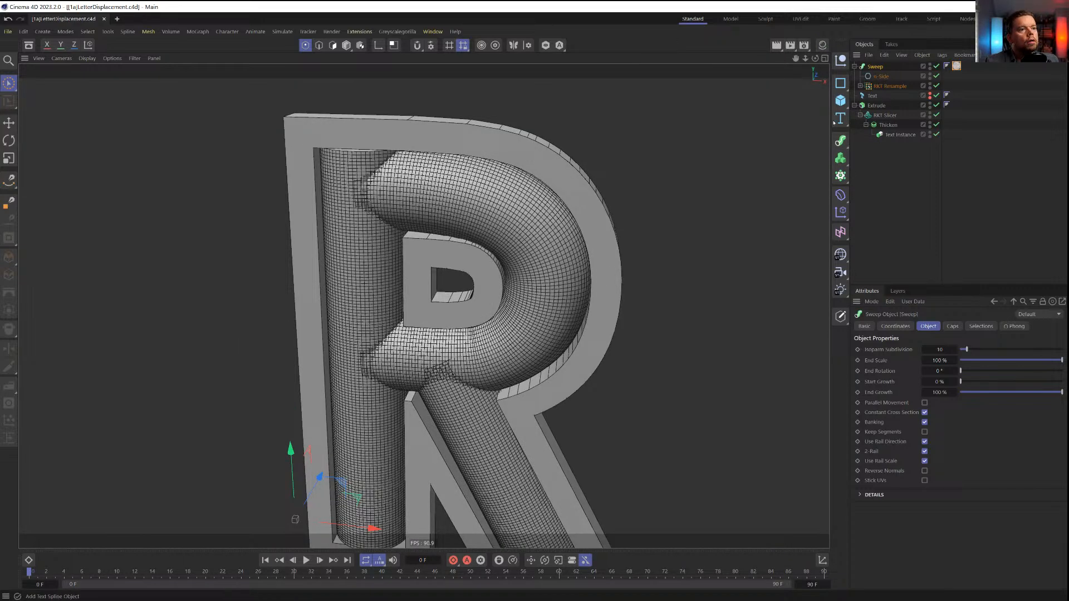
pyautogui.click(840, 211)
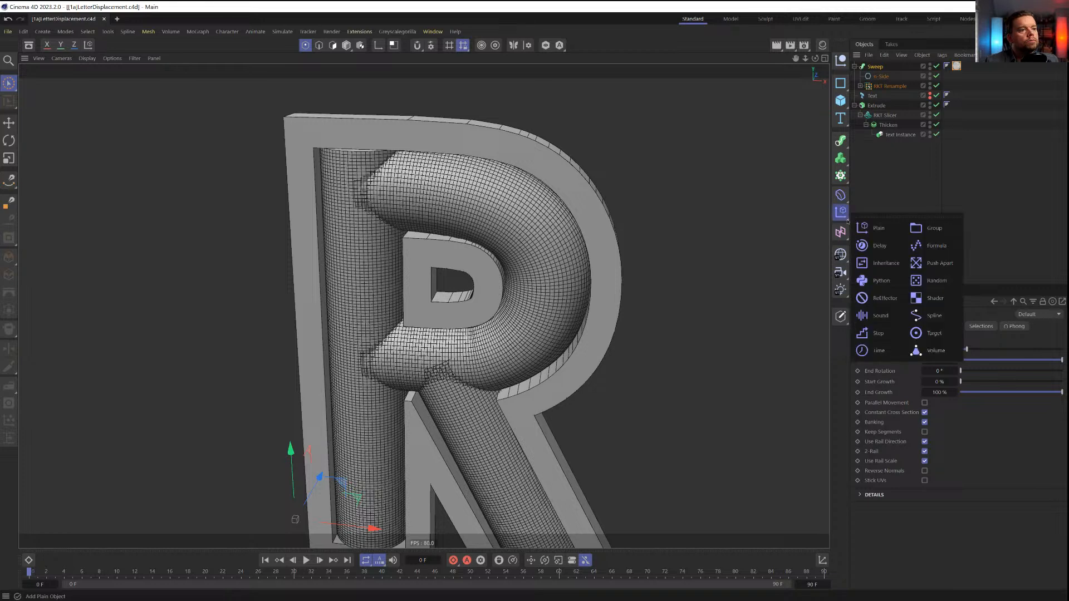
pyautogui.click(885, 229)
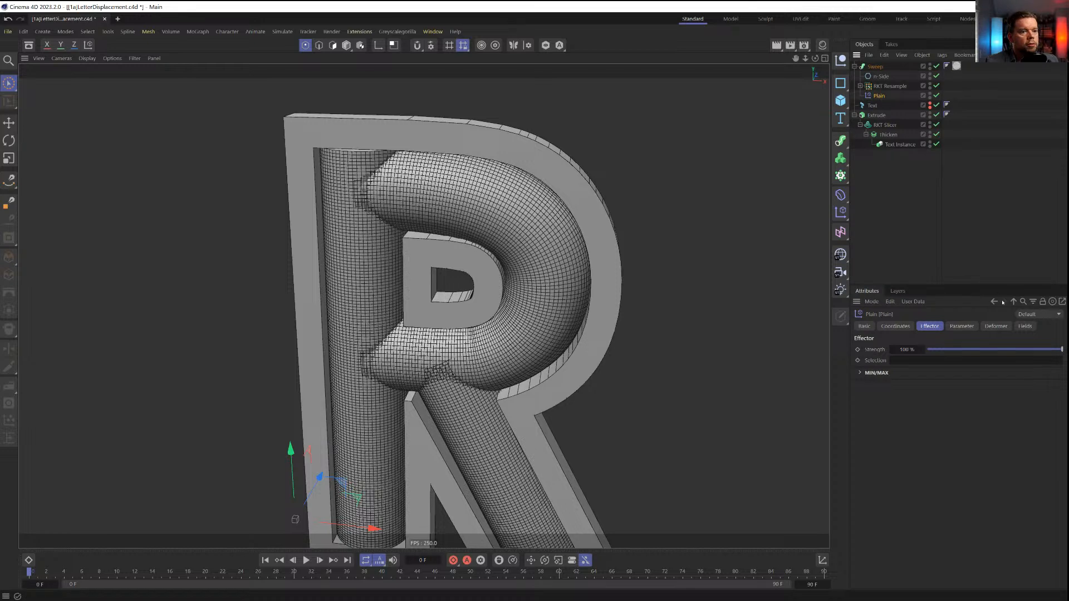
pyautogui.click(993, 326)
pyautogui.click(994, 350)
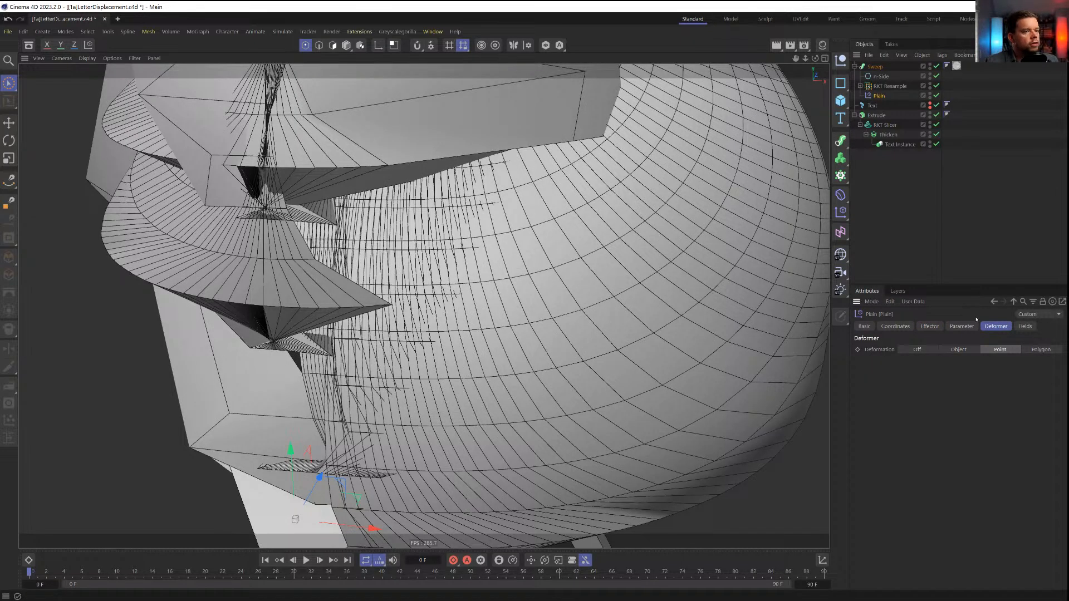
# Set the Plain effector's position offset to 0 cm in Y and 5 cm in Z
pyautogui.click(962, 327)
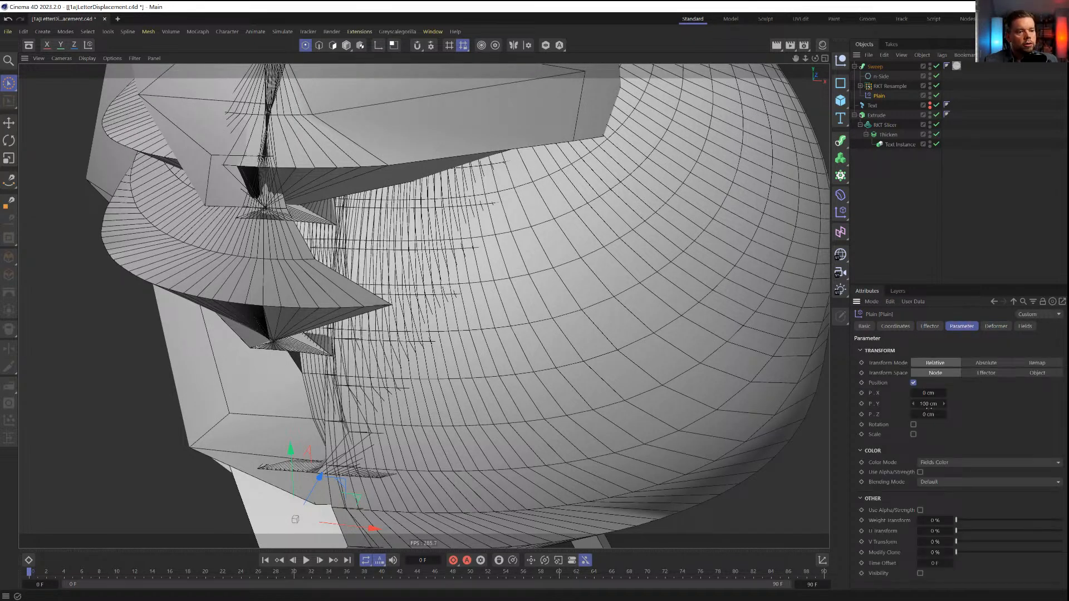
pyautogui.doubleClick(928, 404)
pyautogui.write('0')
pyautogui.press('Tab')
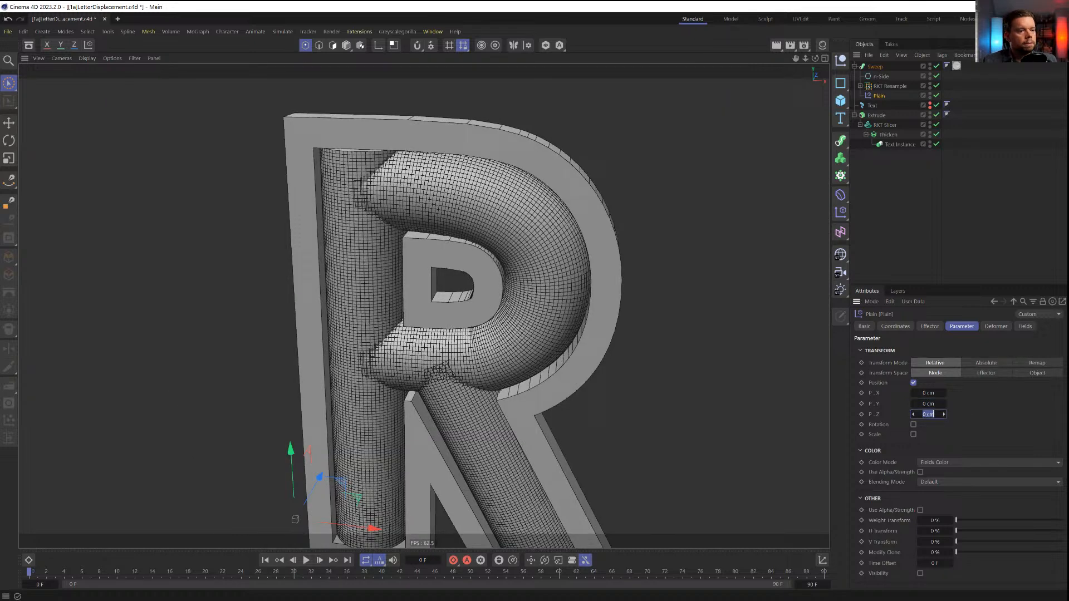
pyautogui.write('1')
pyautogui.press('Return')
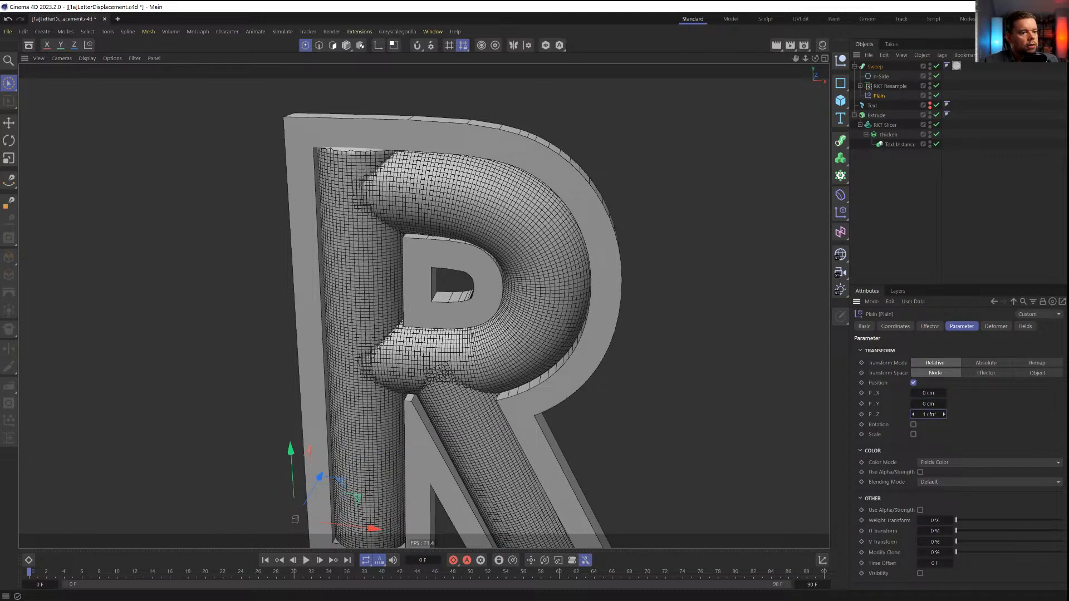
pyautogui.write('5')
pyautogui.press('Return')
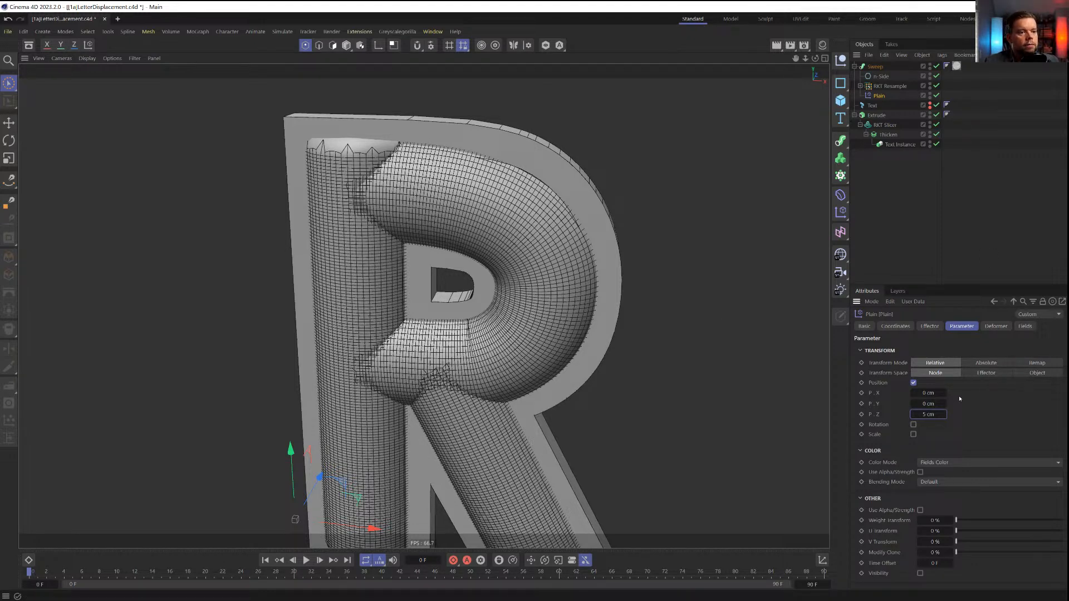
# Add a Shader Field to the Plain effector, set its Channel to Luminance and link the Sweep's material tag
pyautogui.click(1024, 326)
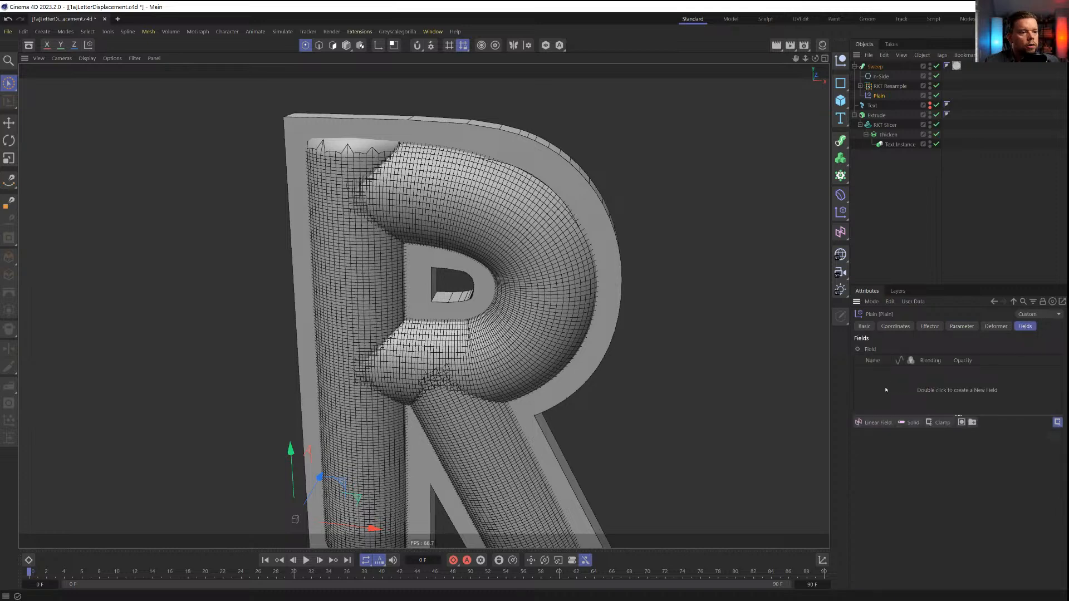
pyautogui.click(877, 423)
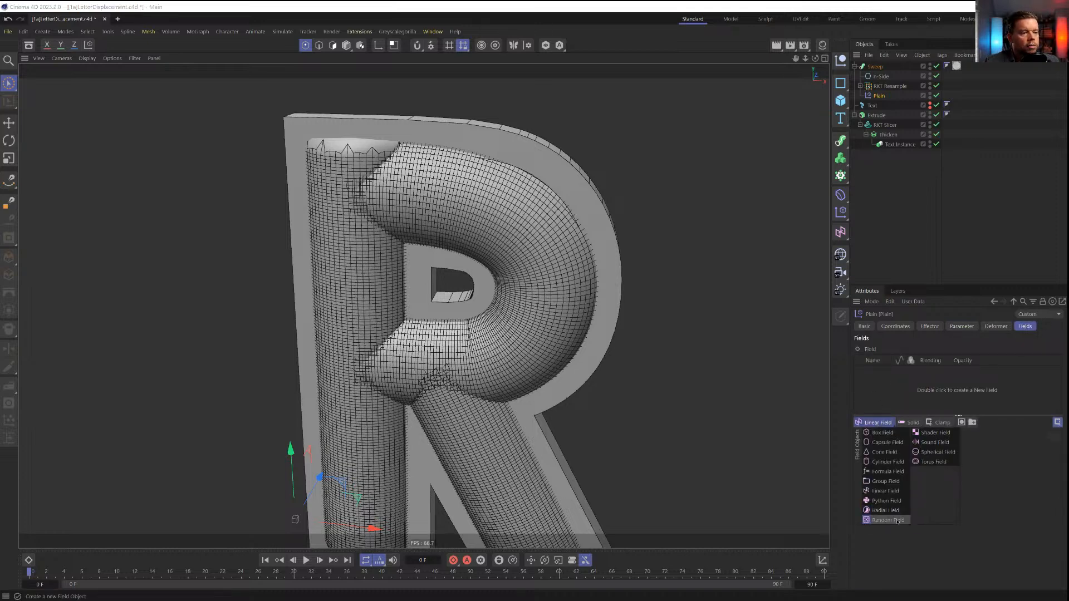
pyautogui.click(936, 433)
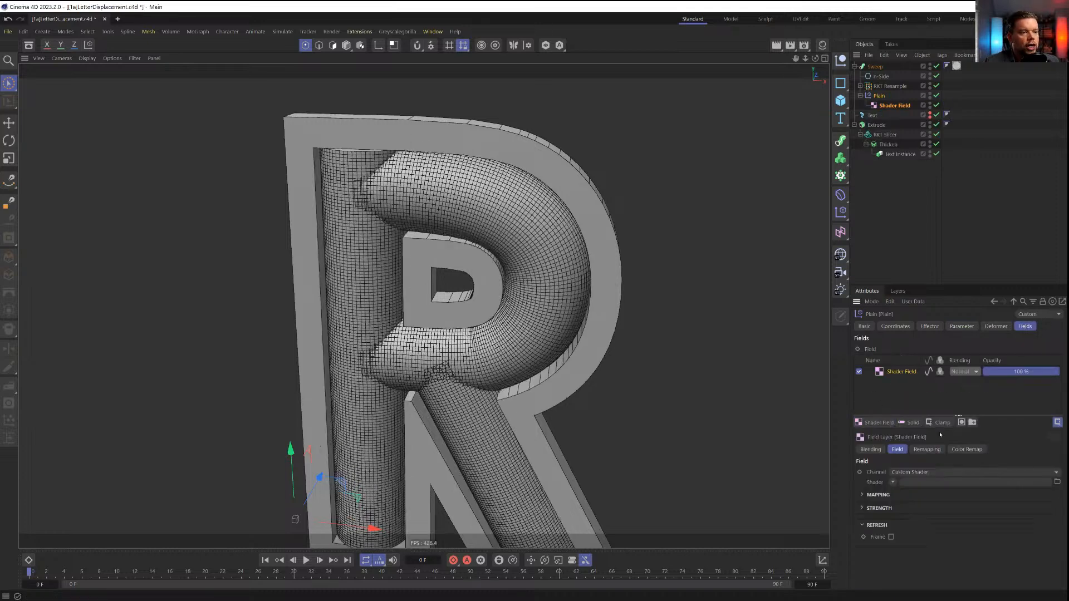
pyautogui.click(900, 472)
pyautogui.click(915, 489)
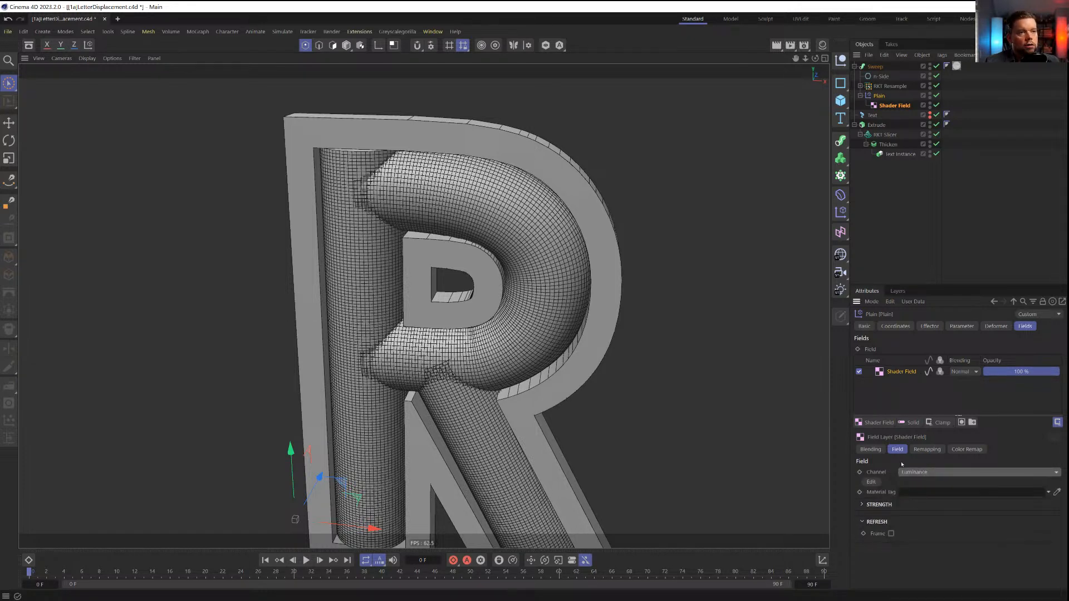
pyautogui.moveTo(959, 462); pyautogui.dragTo(944, 491)
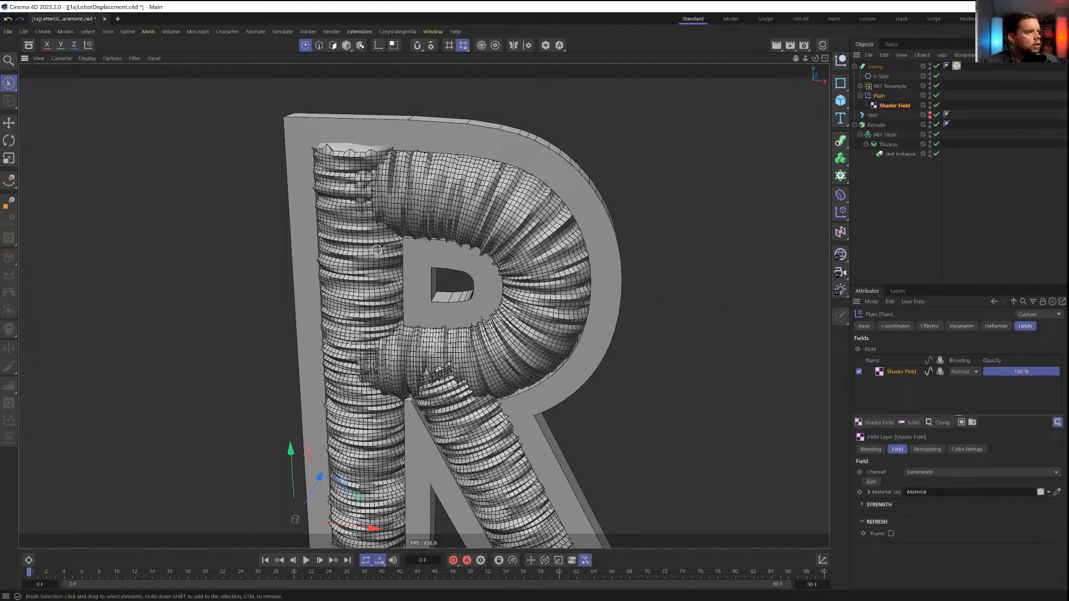
# Set the RKT Resample step to 0.5 cm to segment the tubes more finely along their length
pyautogui.scroll(6, 378, 249)
pyautogui.scroll(-6, 432, 225)
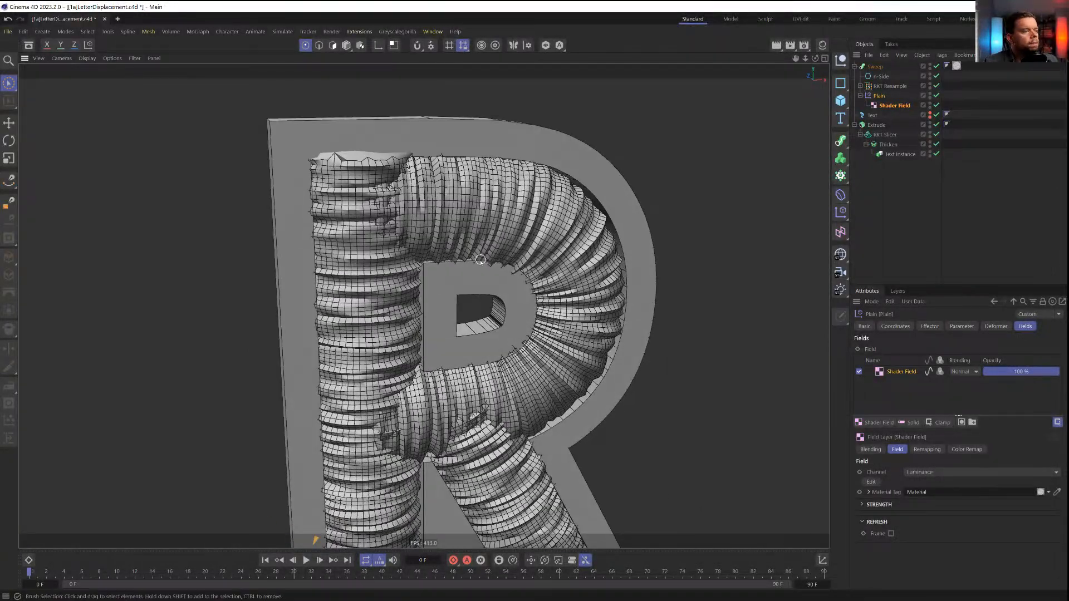
pyautogui.moveTo(481, 260)
pyautogui.keyDown('alt'); pyautogui.mouseDown()
pyautogui.moveTo(402, 258)
pyautogui.moveTo(439, 250)
pyautogui.mouseUp(); pyautogui.keyUp('alt')
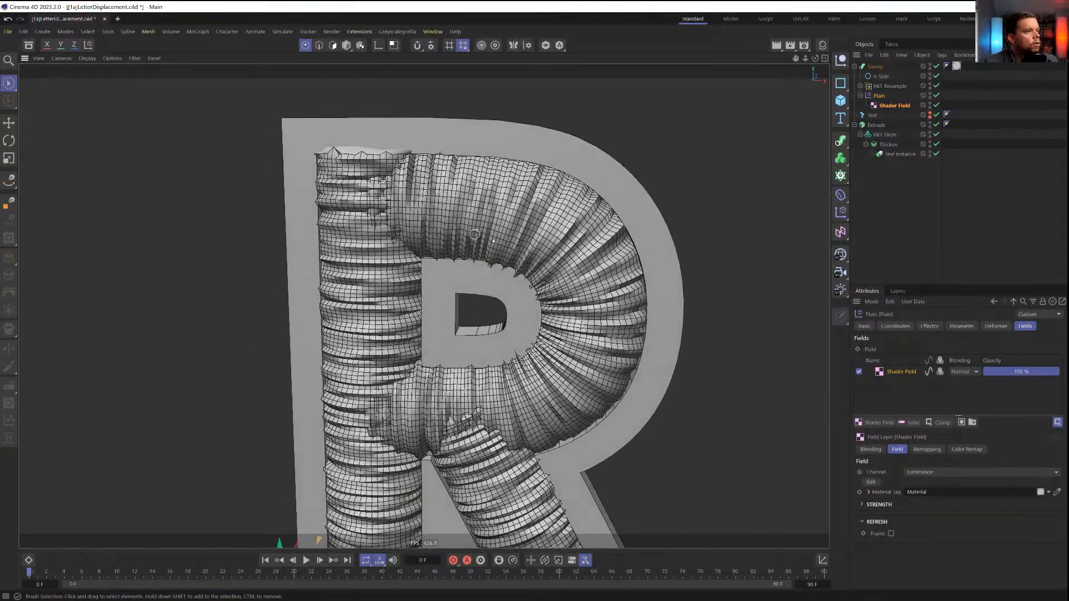
pyautogui.click(886, 87)
pyautogui.click(914, 392)
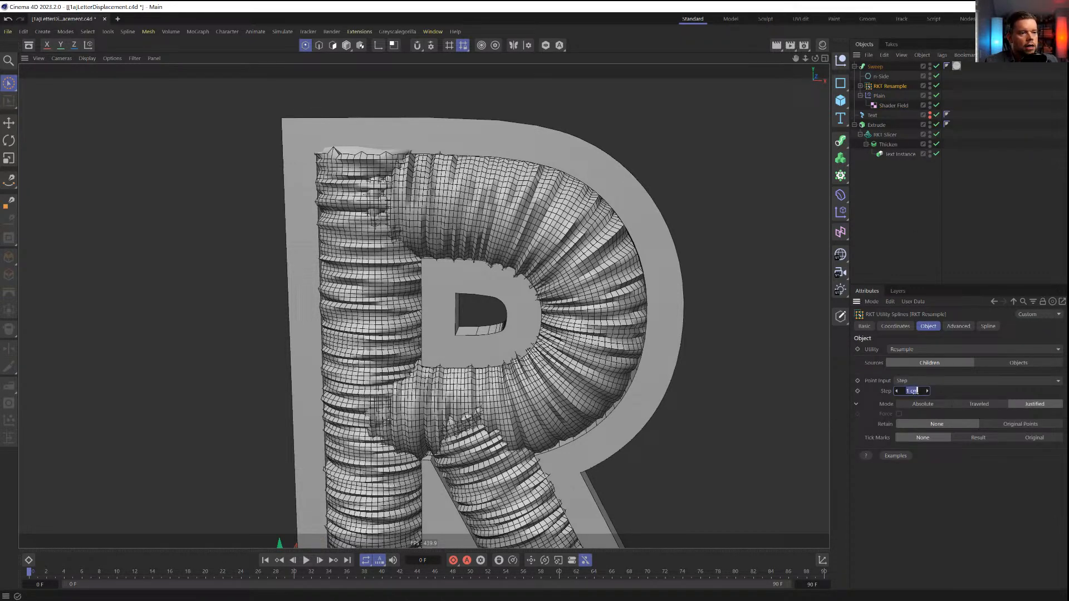
pyautogui.write('0.5')
pyautogui.press('Return')
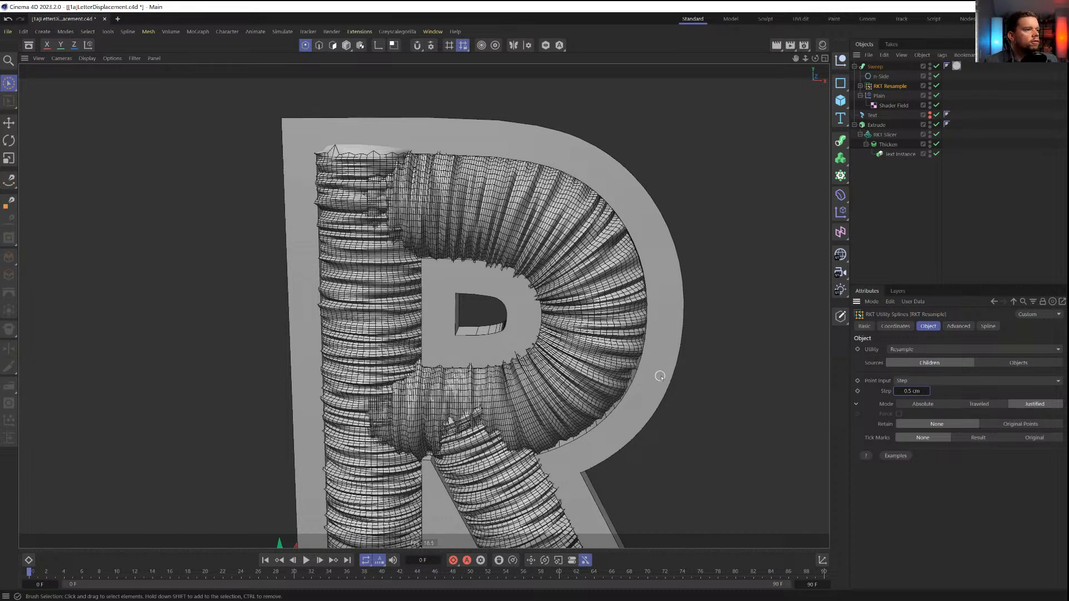
# Set the n-Side profile's Sides to 32
pyautogui.keyDown('alt'); pyautogui.moveTo(390, 262); pyautogui.dragTo(435, 273); pyautogui.keyUp('alt')
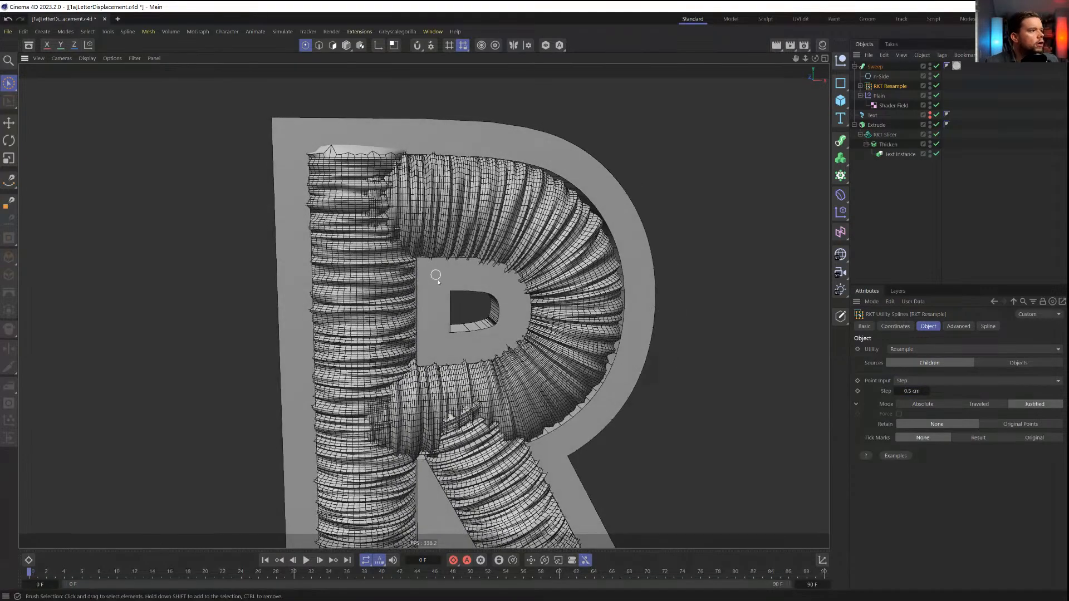
pyautogui.click(881, 76)
pyautogui.doubleClick(931, 361)
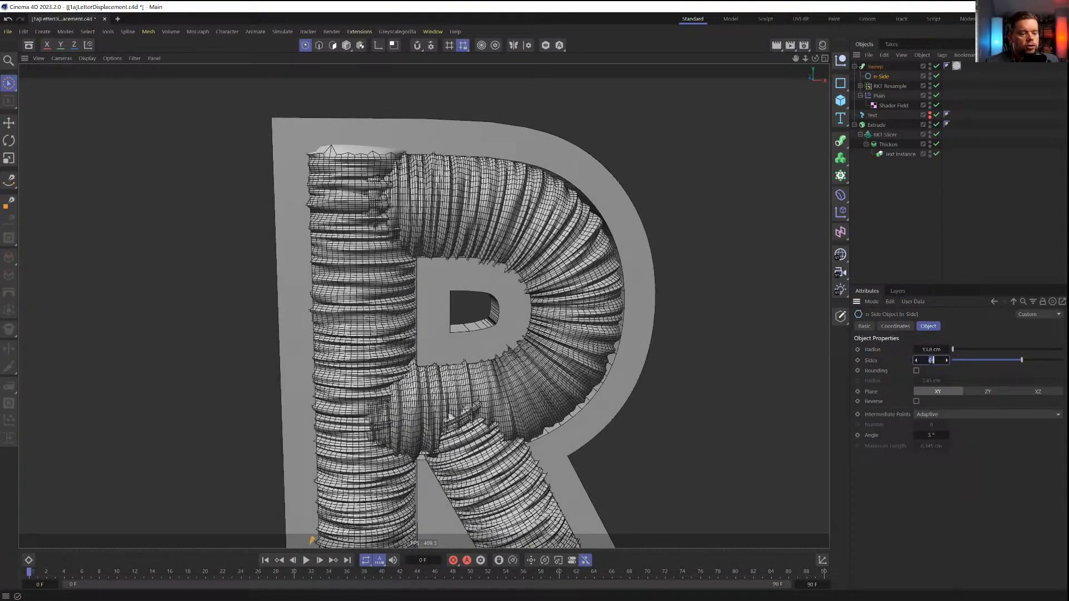
pyautogui.write('32')
pyautogui.press('Return')
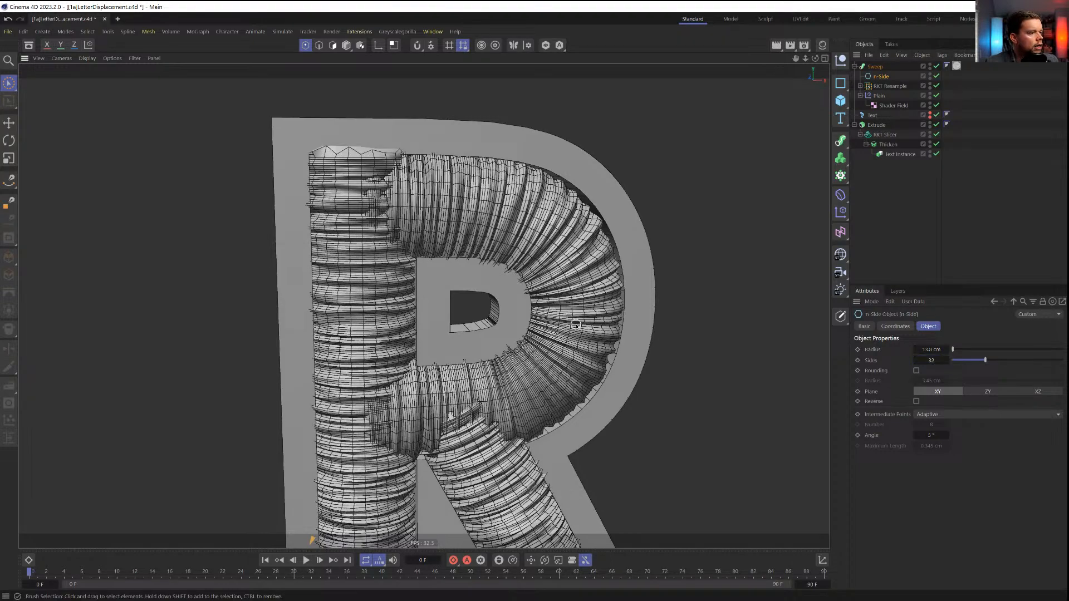
# Turn off the Sweep's Start and End caps
pyautogui.moveTo(575, 324)
pyautogui.keyDown('alt'); pyautogui.mouseDown()
pyautogui.moveTo(584, 226)
pyautogui.moveTo(565, 312)
pyautogui.mouseUp(); pyautogui.keyUp('alt')
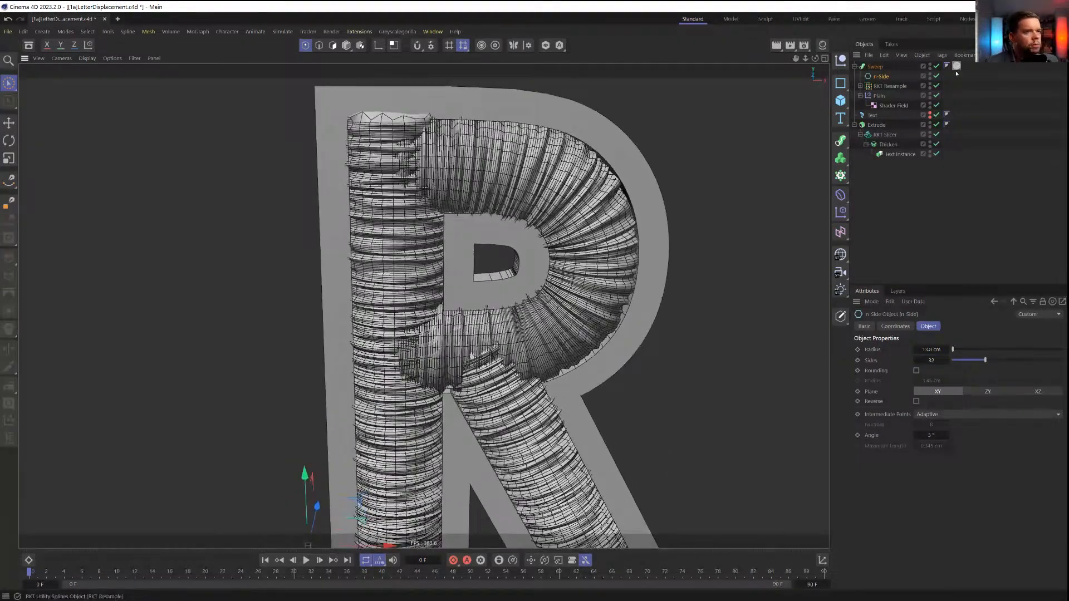
pyautogui.click(876, 67)
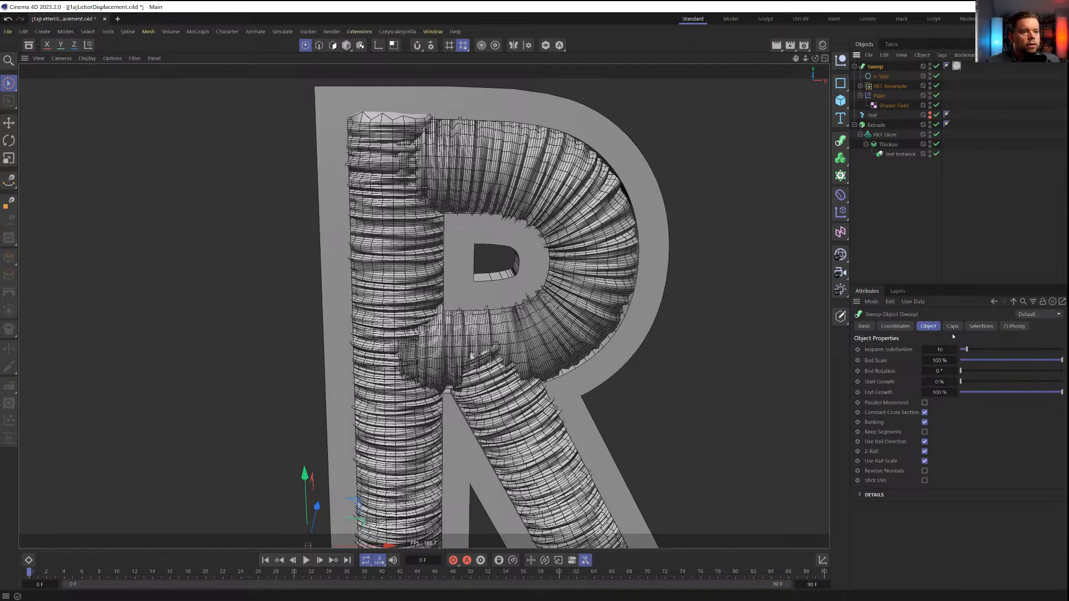
pyautogui.click(951, 327)
pyautogui.click(913, 358)
pyautogui.click(912, 367)
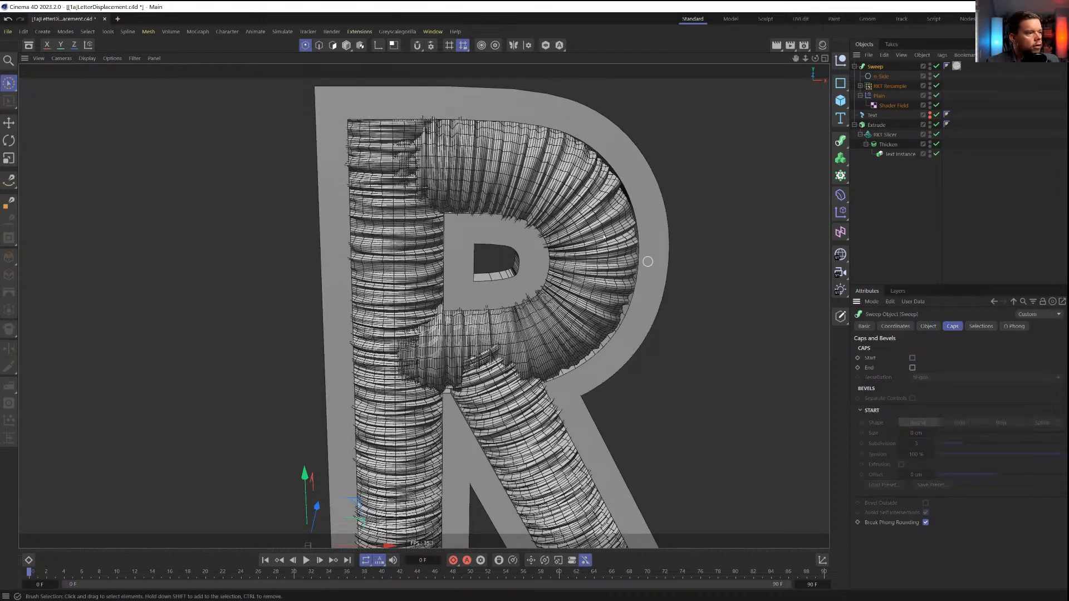
# Show the letter's upper half in the front view, expand RKT Resample and select its child Spline
pyautogui.keyDown('alt'); pyautogui.moveTo(500, 173); pyautogui.dragTo(513, 190); pyautogui.keyUp('alt')
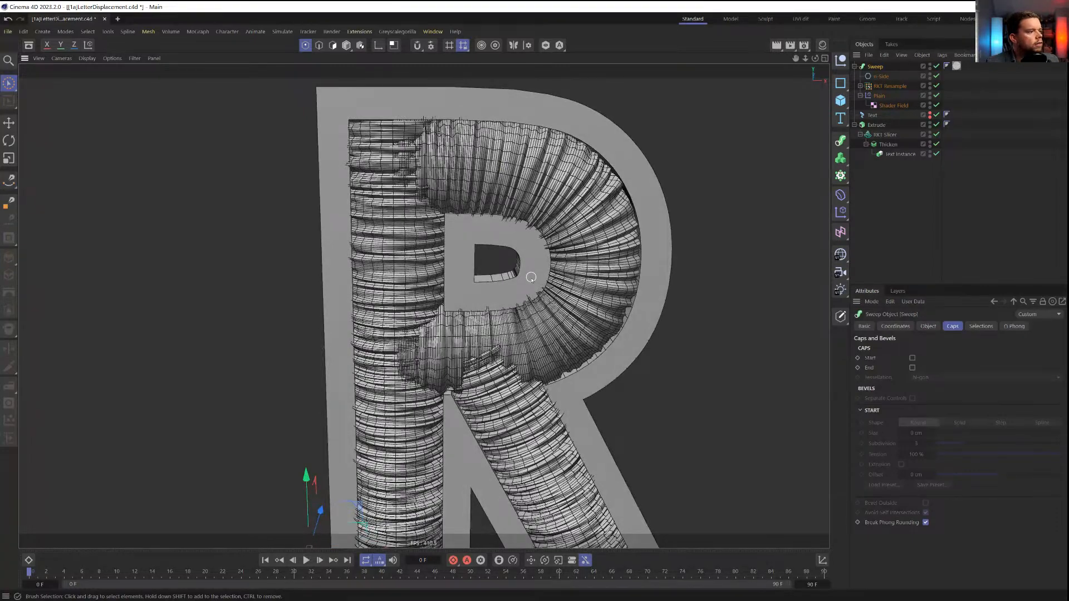
pyautogui.keyDown('alt'); pyautogui.moveTo(569, 390); pyautogui.dragTo(529, 295, button='middle'); pyautogui.keyUp('alt')
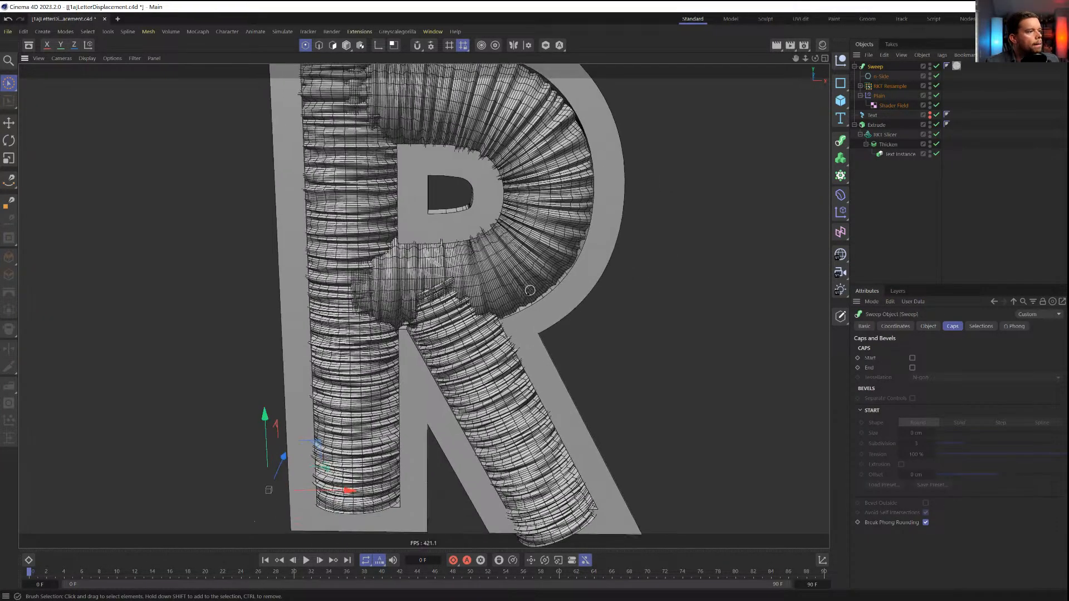
pyautogui.keyDown('alt'); pyautogui.moveTo(530, 292); pyautogui.dragTo(516, 301, button='right'); pyautogui.keyUp('alt')
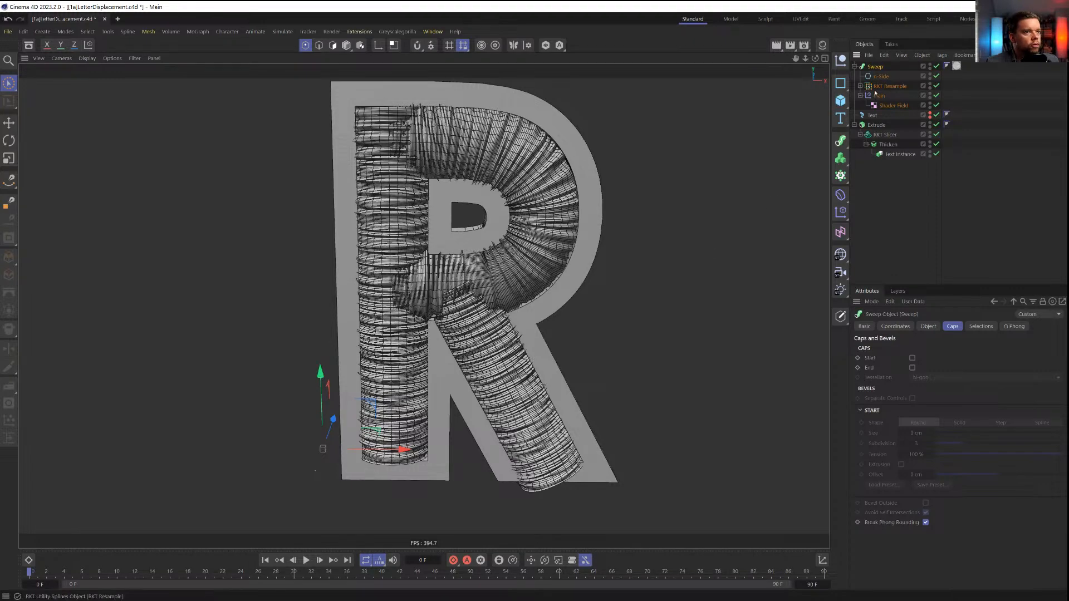
pyautogui.keyDown('alt'); pyautogui.moveTo(604, 203); pyautogui.dragTo(568, 188); pyautogui.keyUp('alt')
pyautogui.keyDown('alt'); pyautogui.moveTo(515, 162); pyautogui.dragTo(525, 255, button='middle'); pyautogui.keyUp('alt')
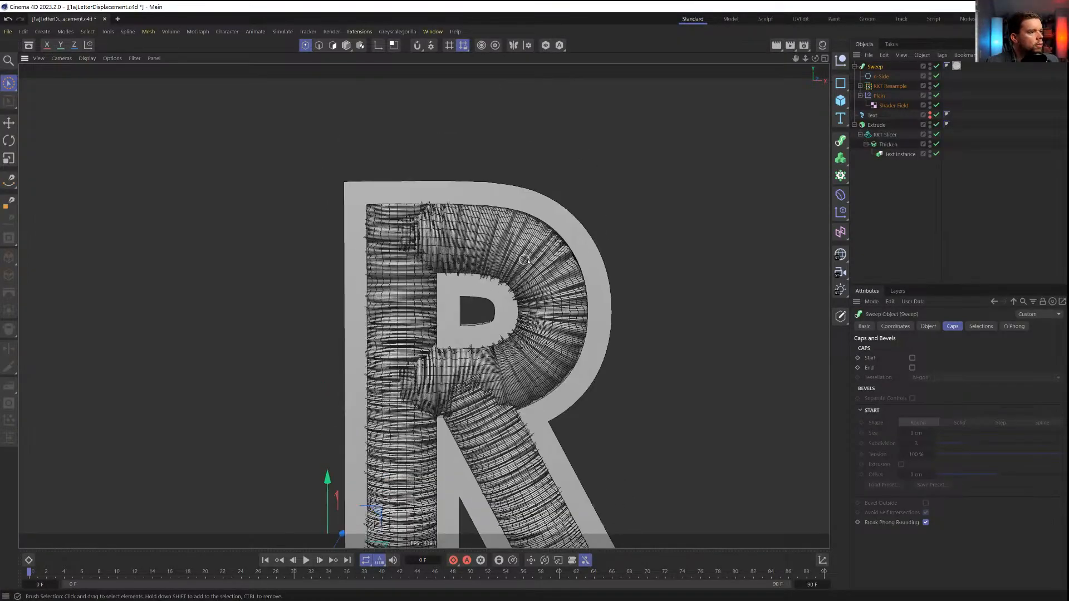
pyautogui.keyDown('alt'); pyautogui.moveTo(537, 255); pyautogui.dragTo(567, 267); pyautogui.keyUp('alt')
pyautogui.middleClick(566, 268)
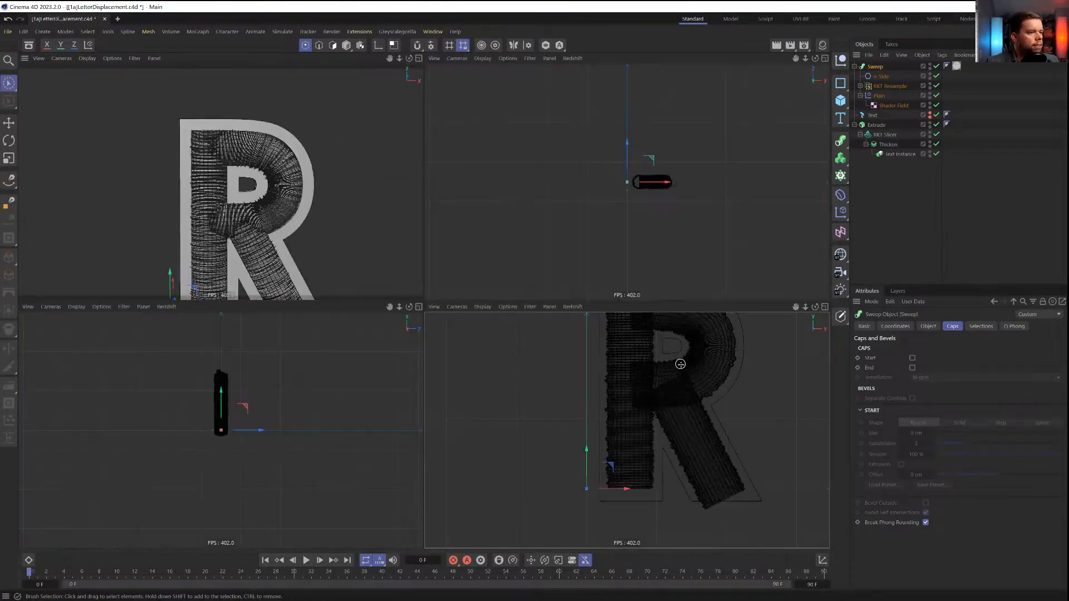
pyautogui.middleClick(680, 362)
pyautogui.keyDown('alt'); pyautogui.moveTo(680, 363); pyautogui.dragTo(669, 505, button='middle'); pyautogui.keyUp('alt')
pyautogui.click(861, 87)
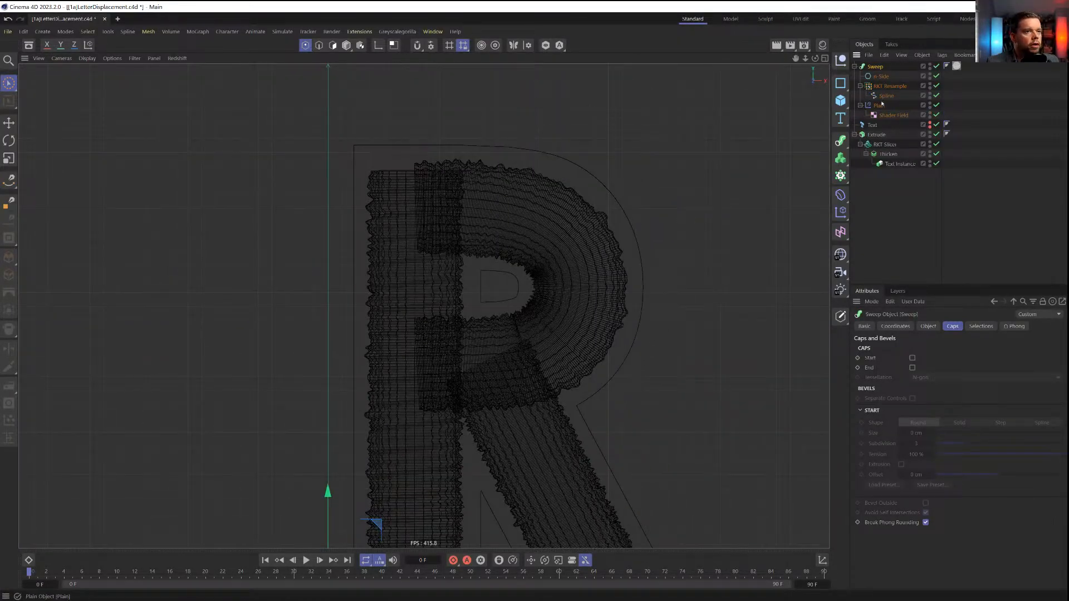
pyautogui.click(886, 96)
# Nudge the path point at the top of the R's bowl slightly upward and rotate its tangent level
pyautogui.click(580, 288)
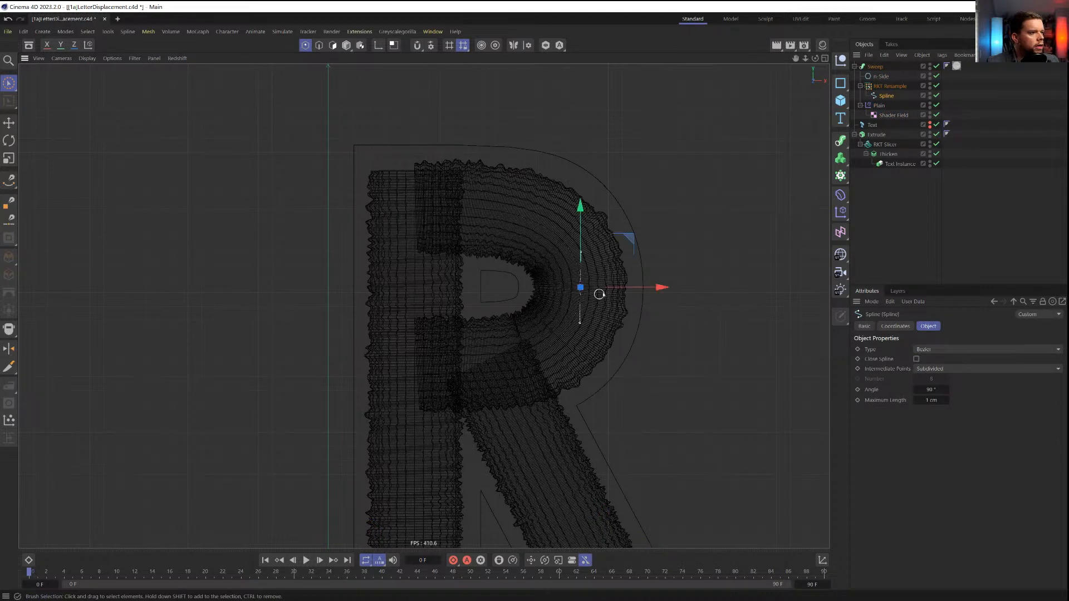
pyautogui.moveTo(582, 222)
pyautogui.mouseDown()
pyautogui.moveTo(583, 237)
pyautogui.moveTo(582, 222)
pyautogui.mouseUp()
pyautogui.click(504, 212)
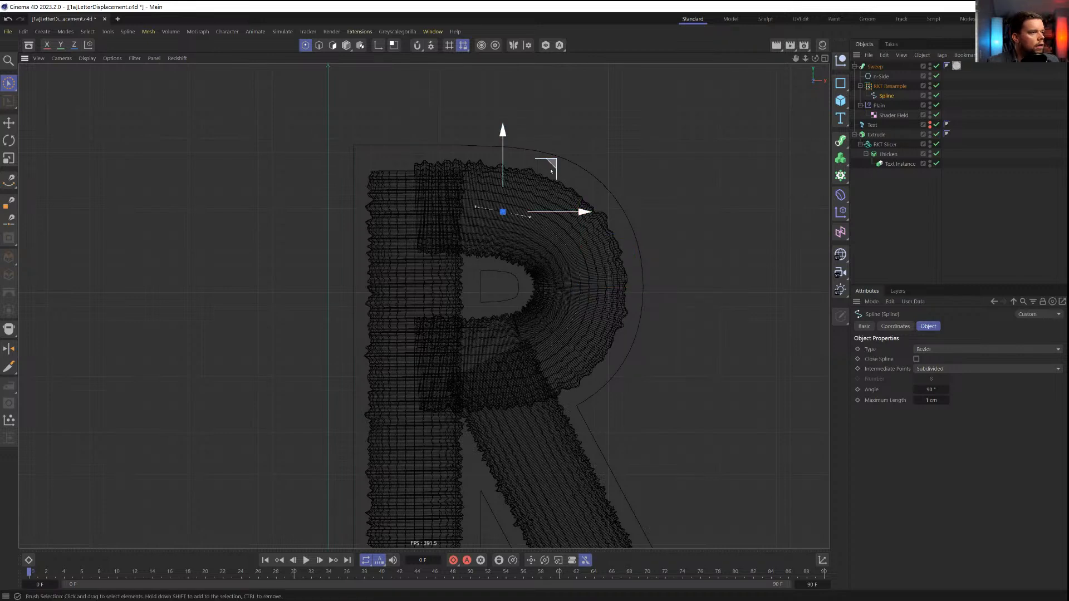
pyautogui.moveTo(505, 146); pyautogui.dragTo(505, 143)
pyautogui.press('r')
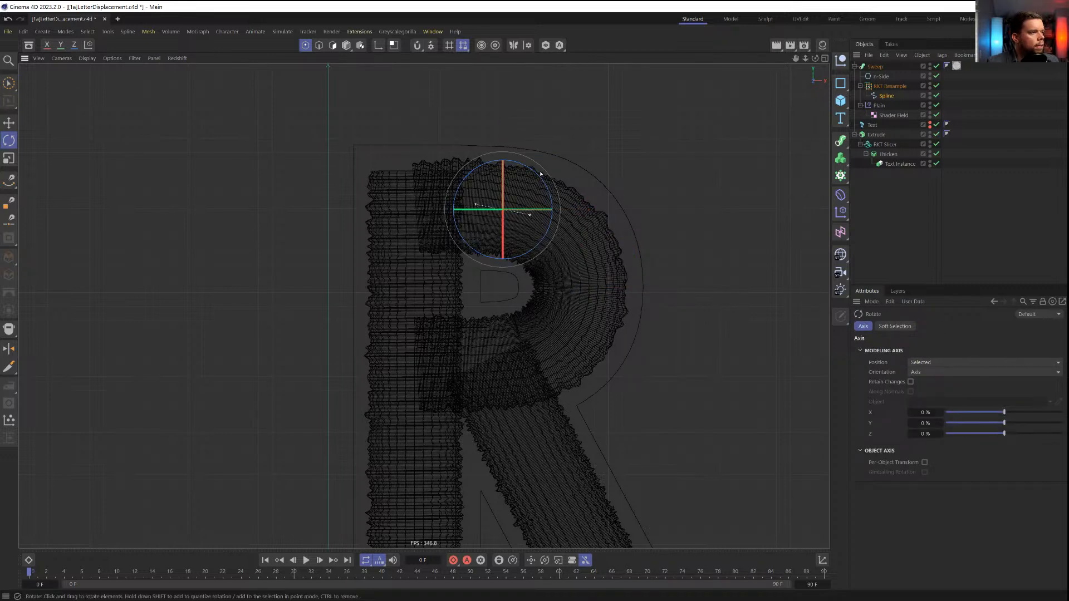
pyautogui.moveTo(540, 174); pyautogui.dragTo(533, 169)
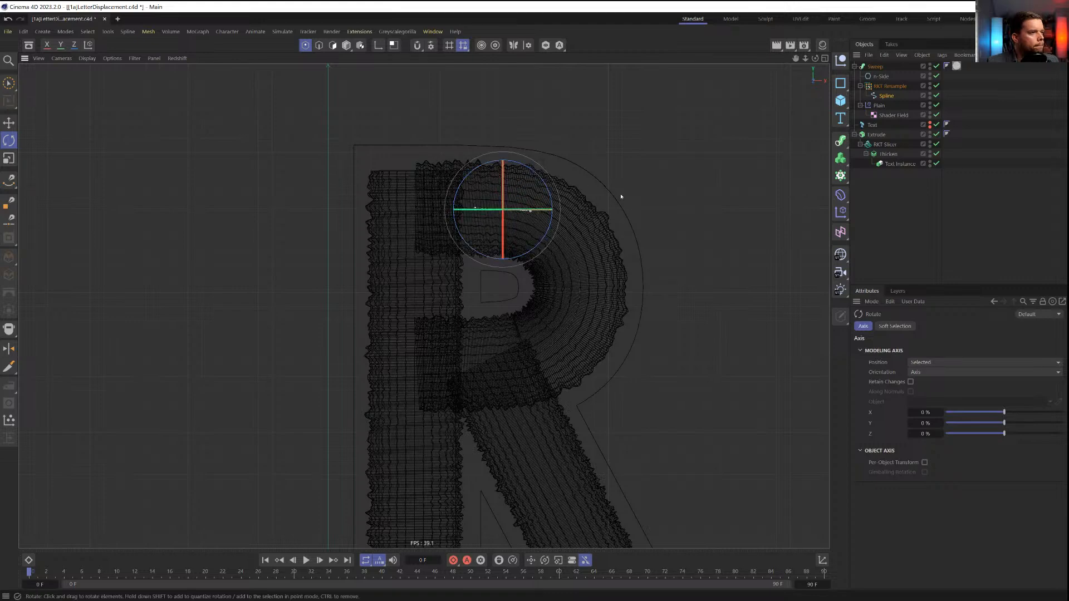
# Scale the tangents of the bowl's upper path point slightly, and select the bowl's outermost point with the Scale tool active
pyautogui.press('t')
pyautogui.moveTo(620, 195); pyautogui.dragTo(630, 199)
pyautogui.press('space')
pyautogui.moveTo(583, 277); pyautogui.dragTo(584, 301)
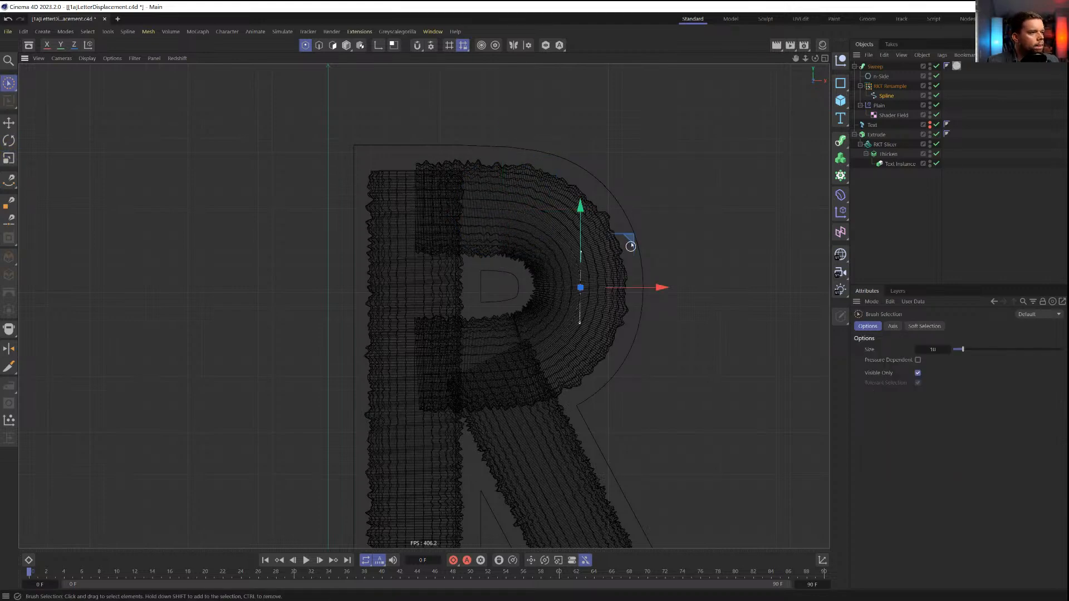
pyautogui.press('t')
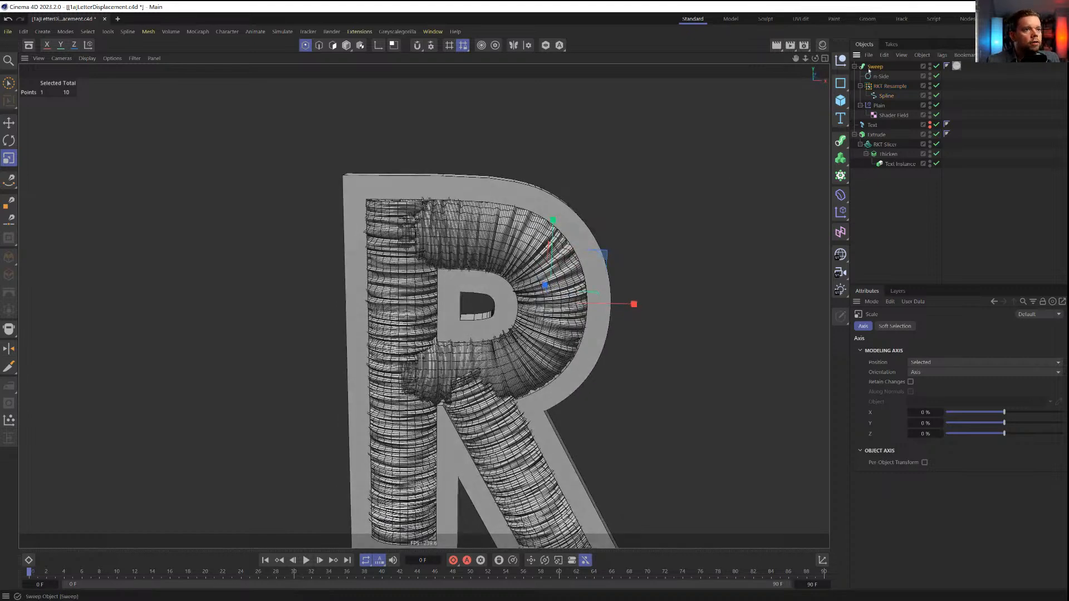
# Wrap the Sweep in a Subdivision Surface with viewport and renderer subdivision set to 1, and display the scene with Gouraud shading without lines
pyautogui.click(870, 68)
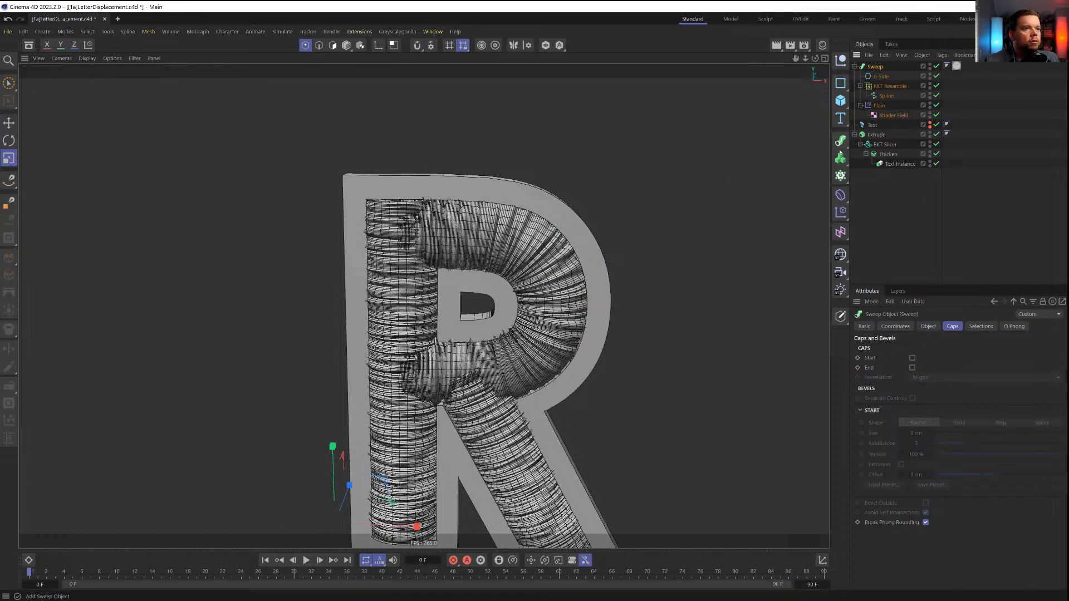
pyautogui.click(840, 141)
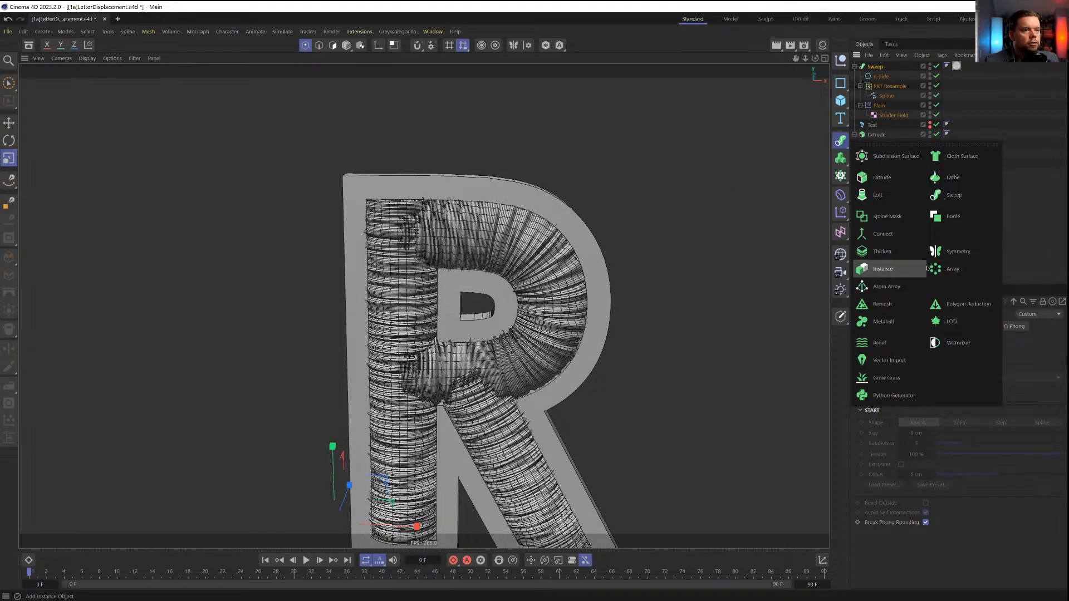
pyautogui.keyDown('alt'); pyautogui.click(890, 156); pyautogui.keyUp('alt')
pyautogui.doubleClick(936, 360)
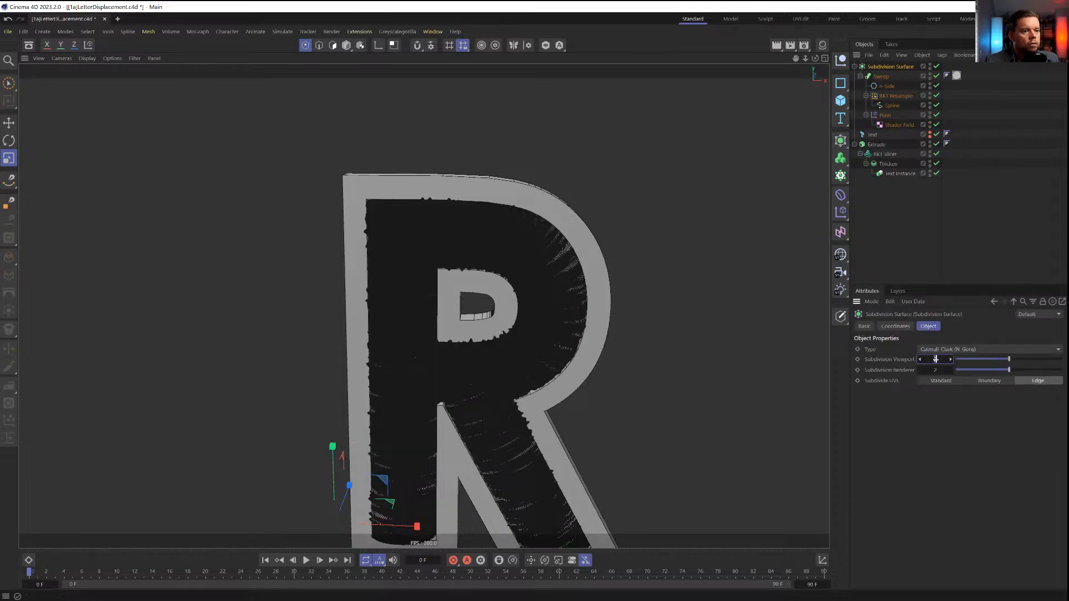
pyautogui.write('1')
pyautogui.press('Tab')
pyautogui.write('1')
pyautogui.press('Return')
pyautogui.press('n')
pyautogui.press('a')
# Examine the subdivided tubes inside the letter from several angles and save the project
pyautogui.keyDown('alt'); pyautogui.moveTo(589, 220); pyautogui.dragTo(597, 196); pyautogui.keyUp('alt')
pyautogui.scroll(2, 552, 304)
pyautogui.keyDown('alt'); pyautogui.moveTo(549, 303); pyautogui.dragTo(425, 362); pyautogui.keyUp('alt')
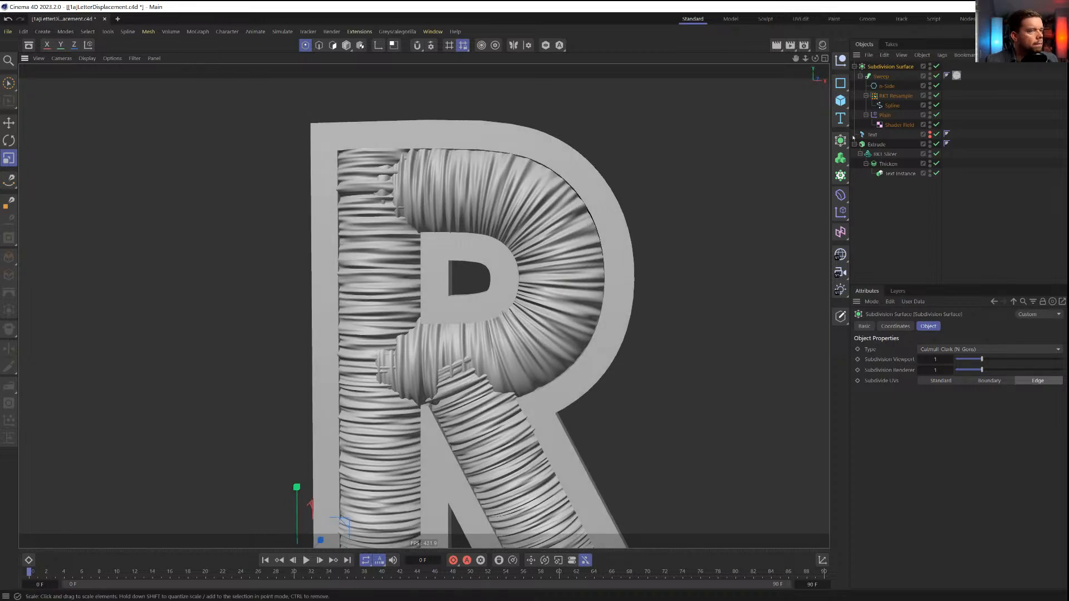
pyautogui.moveTo(536, 240)
pyautogui.keyDown('alt'); pyautogui.mouseDown()
pyautogui.moveTo(596, 249)
pyautogui.moveTo(540, 256)
pyautogui.mouseUp(); pyautogui.keyUp('alt')
pyautogui.keyDown('alt'); pyautogui.moveTo(540, 256); pyautogui.dragTo(529, 299, button='right'); pyautogui.keyUp('alt')
pyautogui.keyDown('alt'); pyautogui.moveTo(528, 299); pyautogui.dragTo(445, 330, button='middle'); pyautogui.keyUp('alt')
pyautogui.keyDown('alt'); pyautogui.moveTo(445, 330); pyautogui.dragTo(617, 286); pyautogui.keyUp('alt')
pyautogui.keyDown('alt'); pyautogui.moveTo(768, 281); pyautogui.dragTo(468, 315); pyautogui.keyUp('alt')
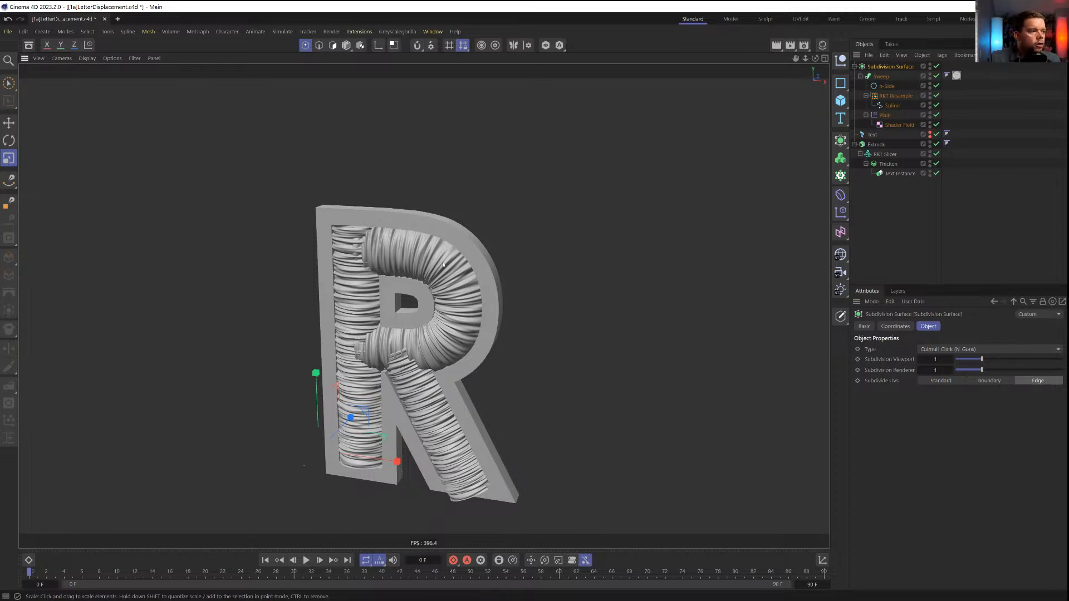
pyautogui.keyDown('alt'); pyautogui.moveTo(443, 265); pyautogui.dragTo(476, 325); pyautogui.keyUp('alt')
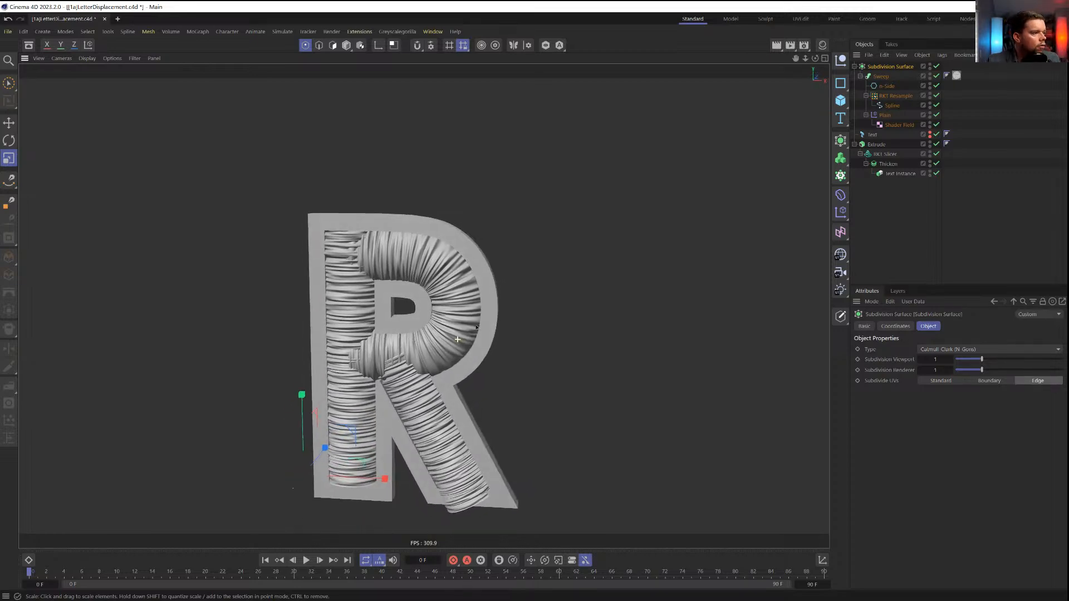
pyautogui.scroll(5, 464, 333)
pyautogui.scroll(-5, 488, 357)
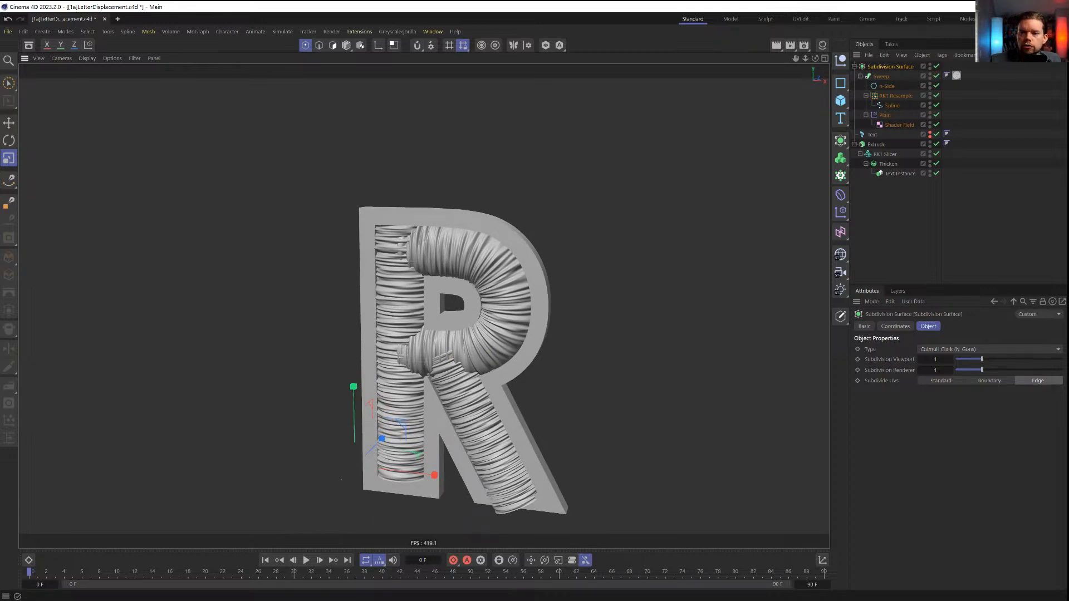
pyautogui.hotkey('ctrl', 's')
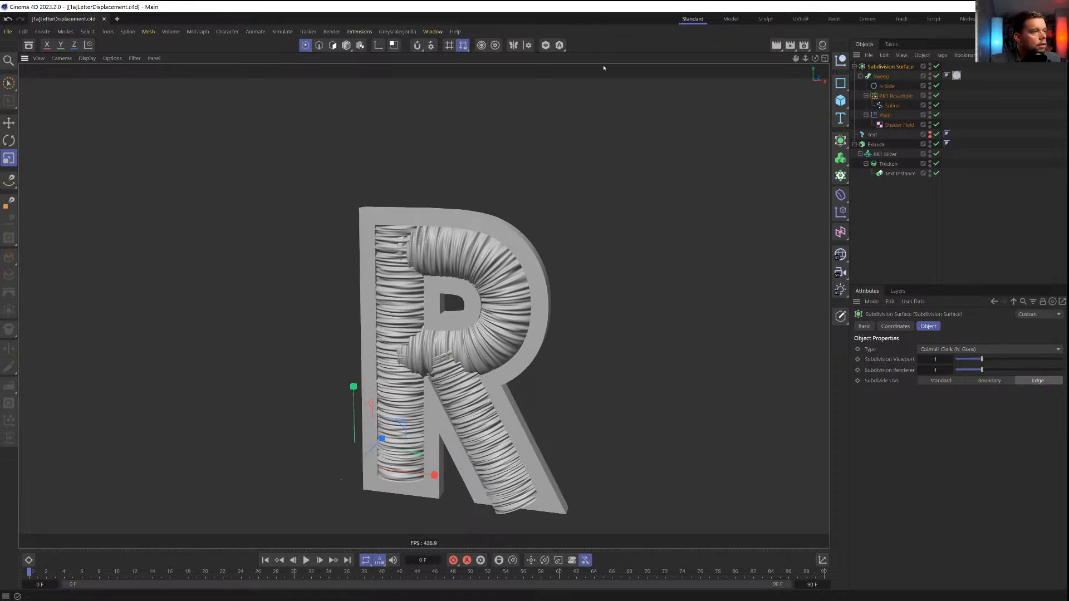
# Add a Cube and move it below the letter so its top overlaps the tubes' protruding lower ends
pyautogui.scroll(4, 522, 299)
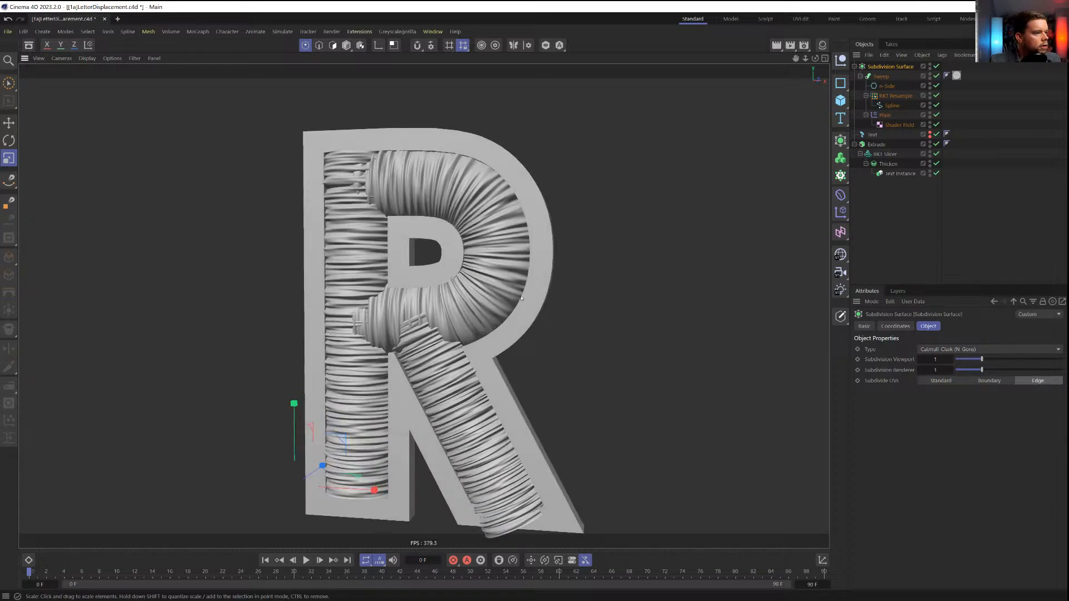
pyautogui.keyDown('alt'); pyautogui.moveTo(521, 298); pyautogui.dragTo(530, 296); pyautogui.keyUp('alt')
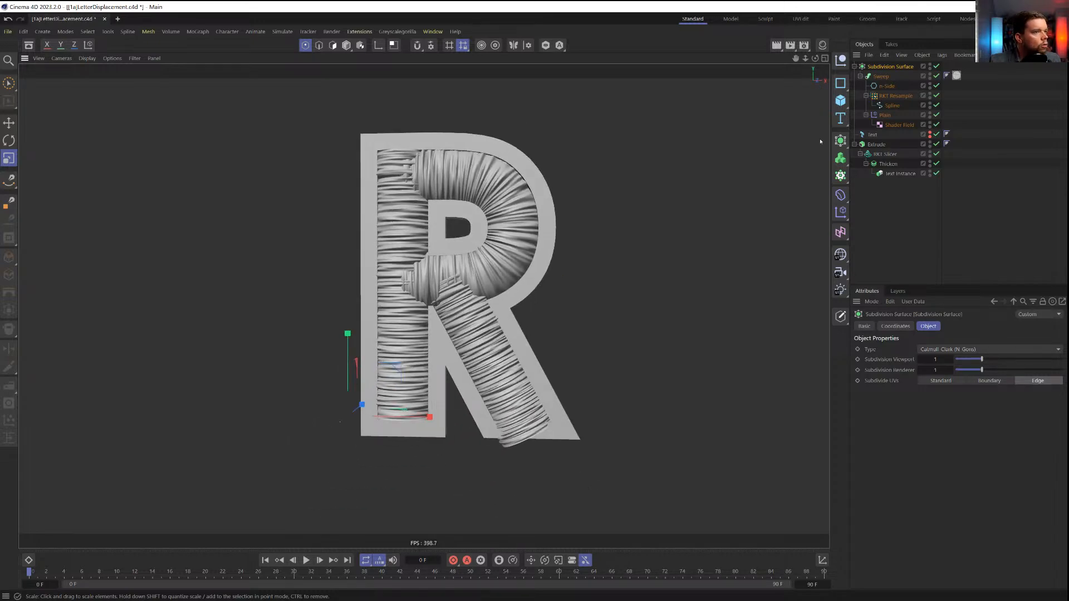
pyautogui.click(841, 101)
pyautogui.press('e')
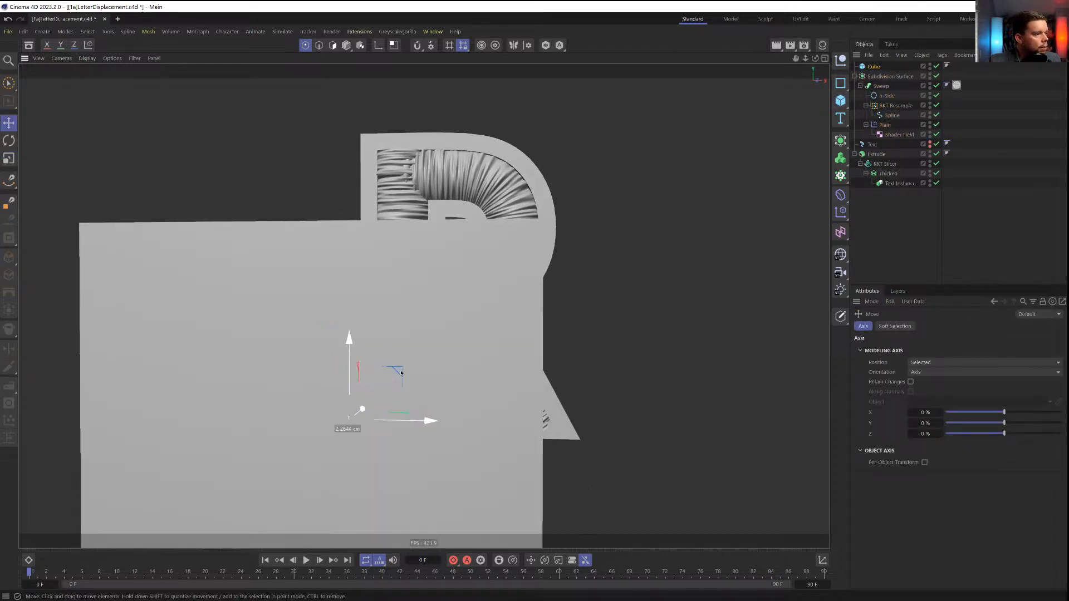
pyautogui.moveTo(401, 373); pyautogui.dragTo(535, 543)
# Subtract the Cube from the Sweep with a Boole, and nest the Boole under the Subdivision Surface
pyautogui.click(884, 77)
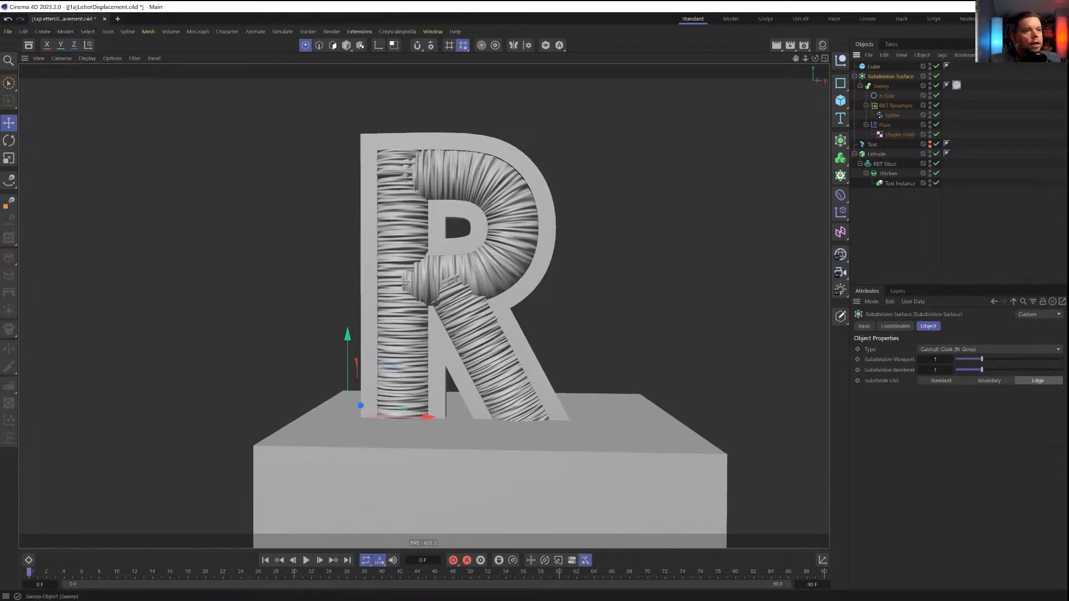
pyautogui.click(860, 86)
pyautogui.moveTo(881, 86); pyautogui.dragTo(878, 71)
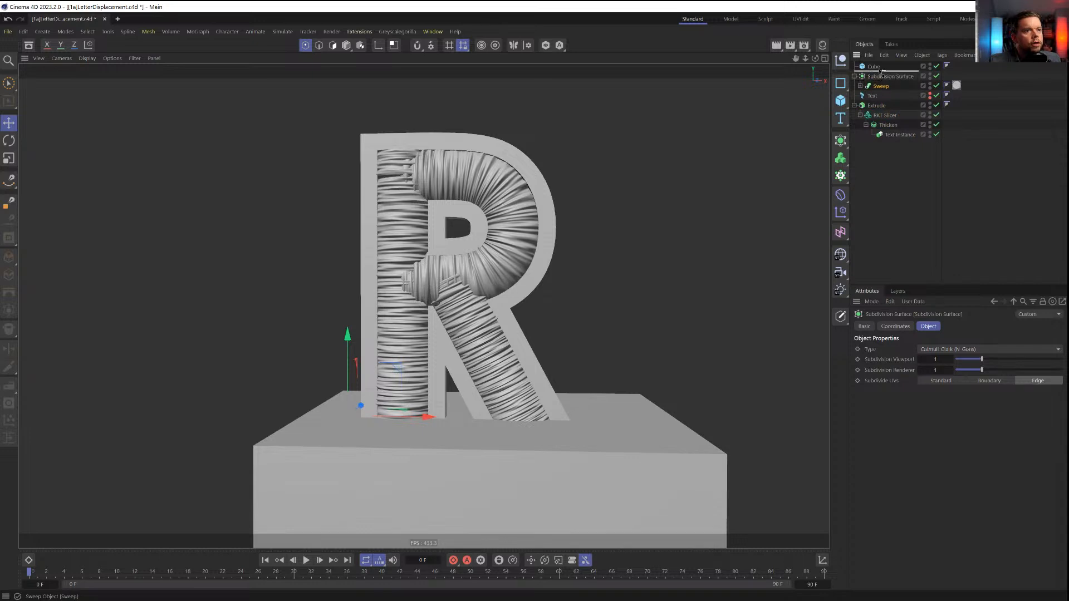
pyautogui.click(841, 140)
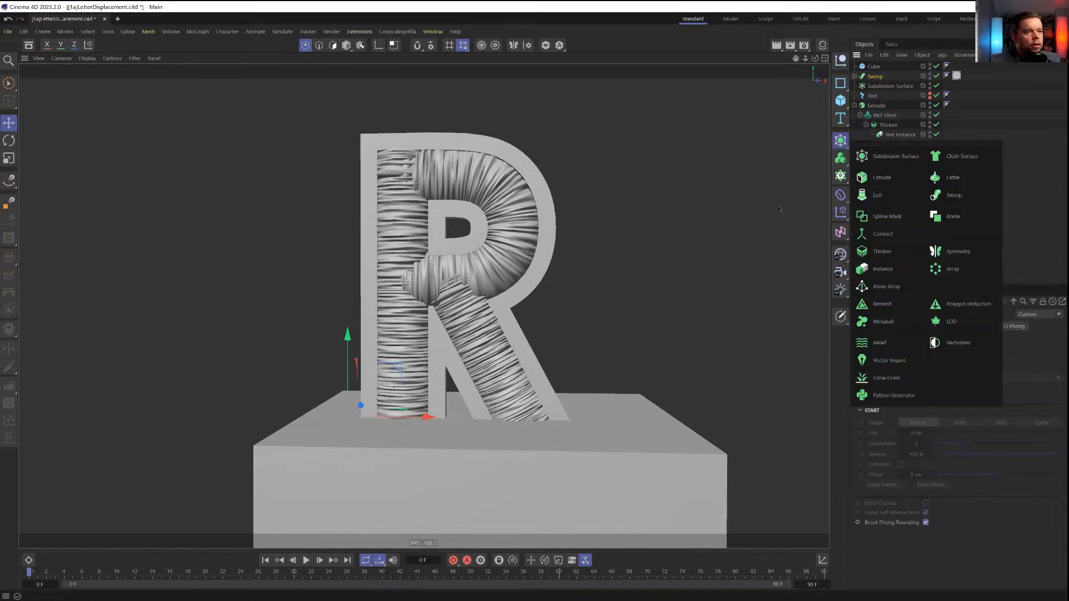
pyautogui.keyDown('alt'); pyautogui.click(949, 217); pyautogui.keyUp('alt')
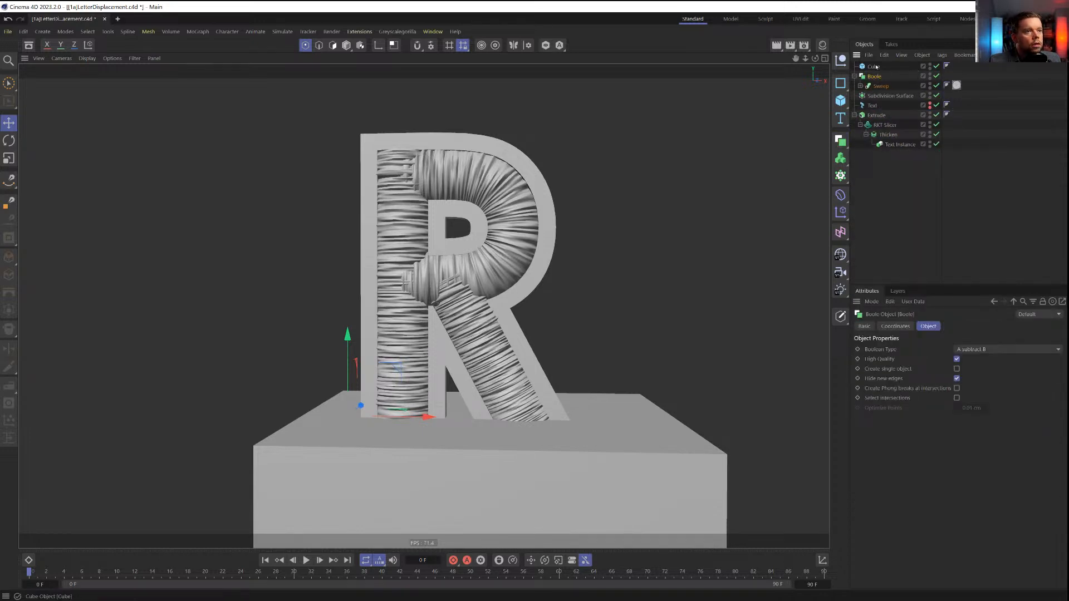
pyautogui.moveTo(873, 66); pyautogui.dragTo(881, 94)
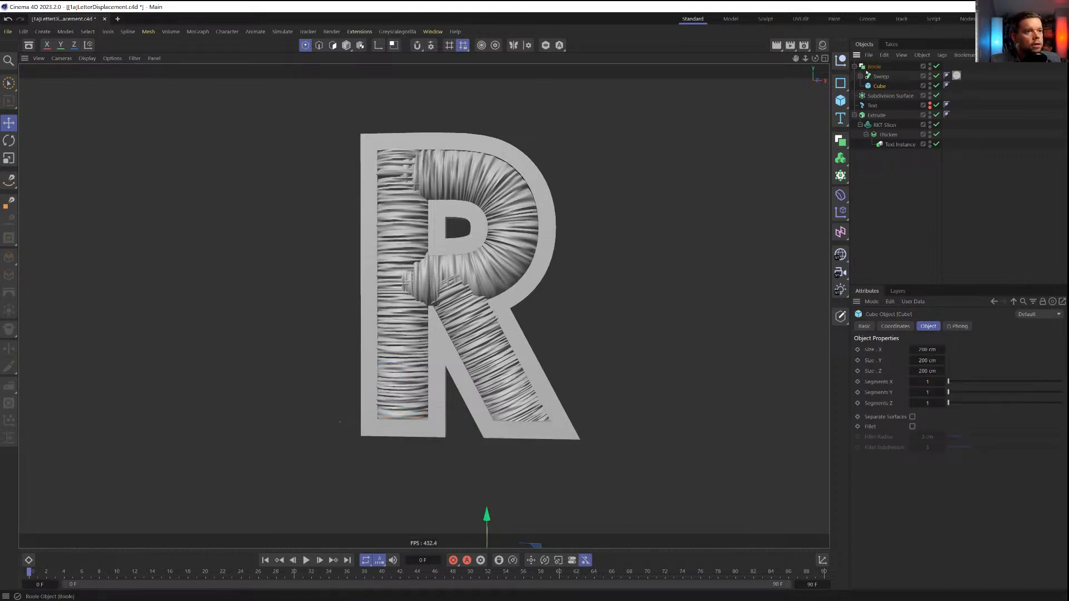
pyautogui.moveTo(874, 66); pyautogui.dragTo(877, 100)
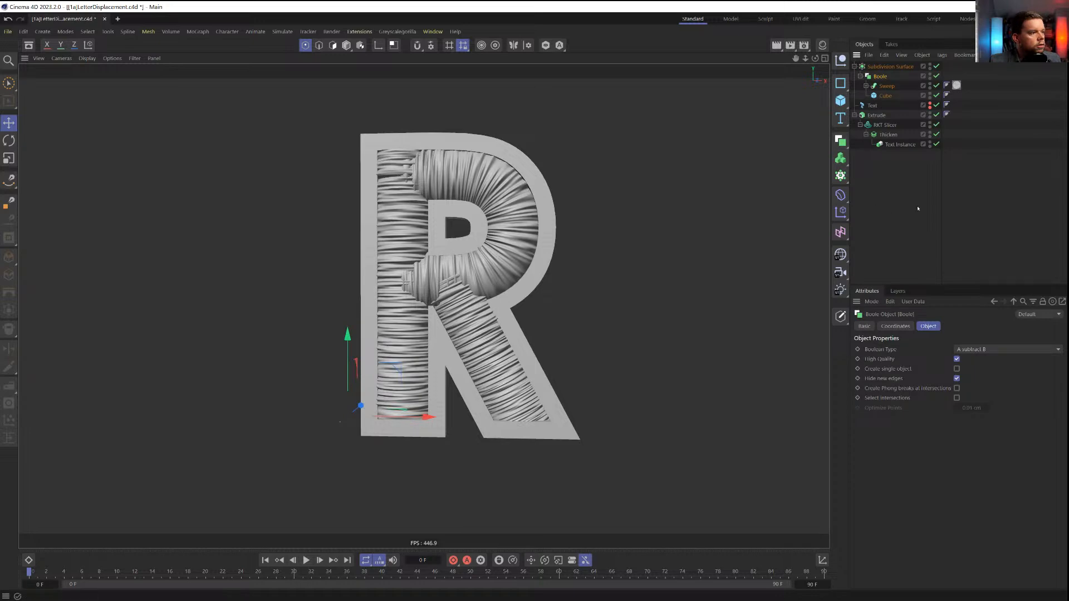
# Check the trimmed tubes and their junctions from several angles, and save the project
pyautogui.keyDown('alt'); pyautogui.moveTo(378, 306); pyautogui.dragTo(535, 334); pyautogui.keyUp('alt')
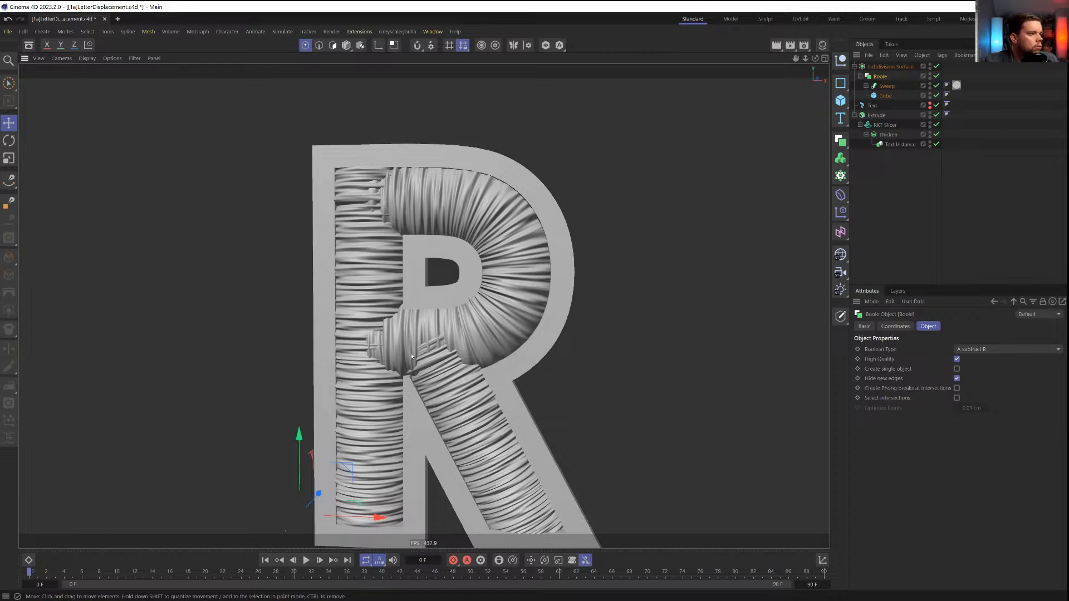
pyautogui.moveTo(474, 359)
pyautogui.keyDown('alt'); pyautogui.mouseDown()
pyautogui.moveTo(465, 361)
pyautogui.moveTo(501, 363)
pyautogui.moveTo(479, 367)
pyautogui.mouseUp(); pyautogui.keyUp('alt')
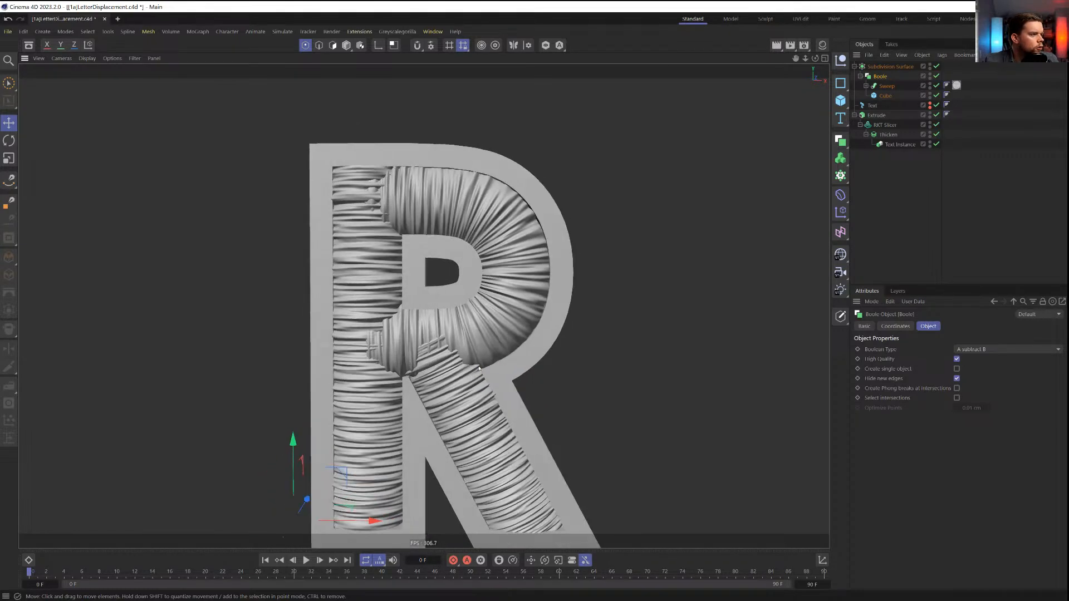
pyautogui.keyDown('alt'); pyautogui.moveTo(386, 344); pyautogui.dragTo(488, 314); pyautogui.keyUp('alt')
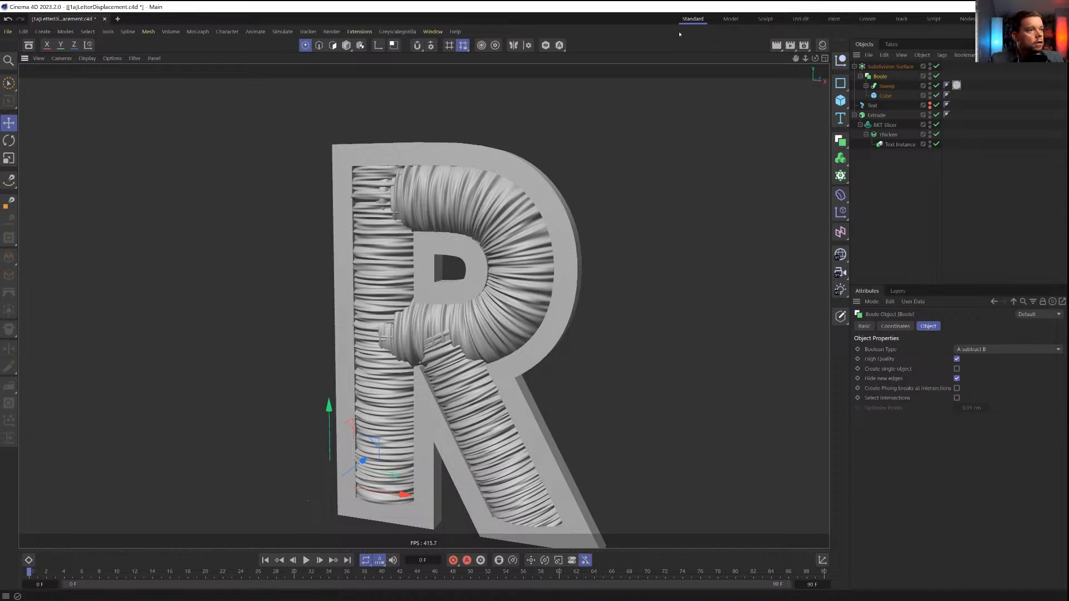
pyautogui.hotkey('ctrl', 's')
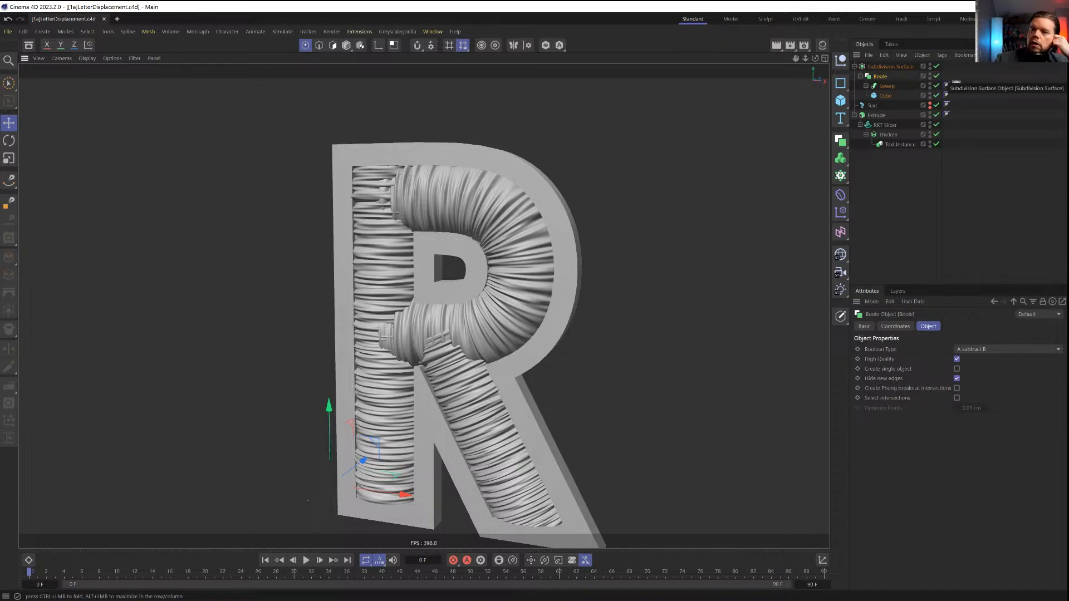
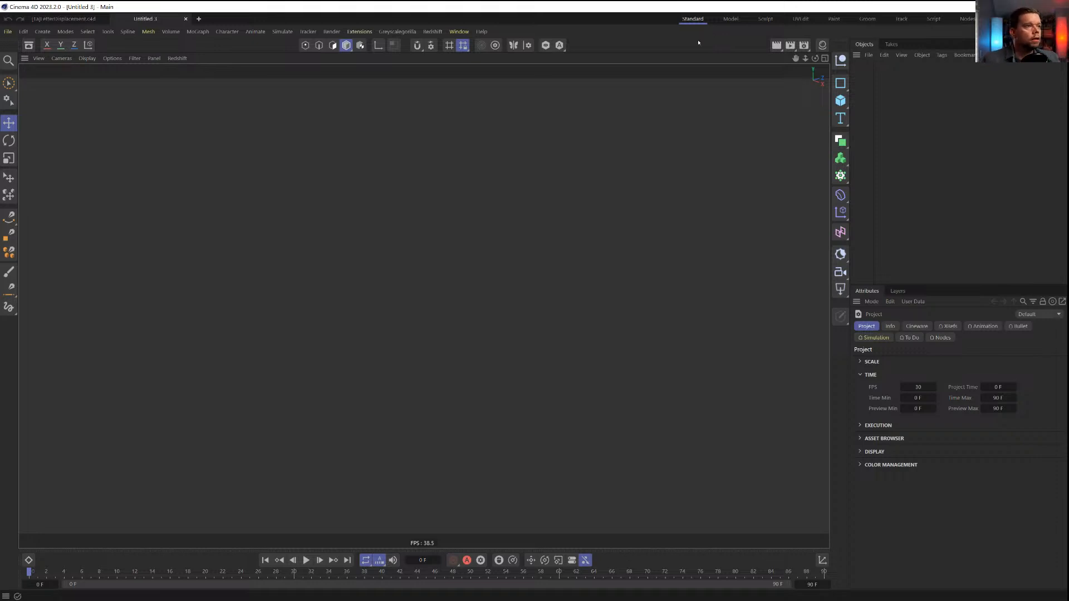
# Find the Stairs primitive with the Commander and add it to the empty new project
pyautogui.hotkey('shift', 'c')
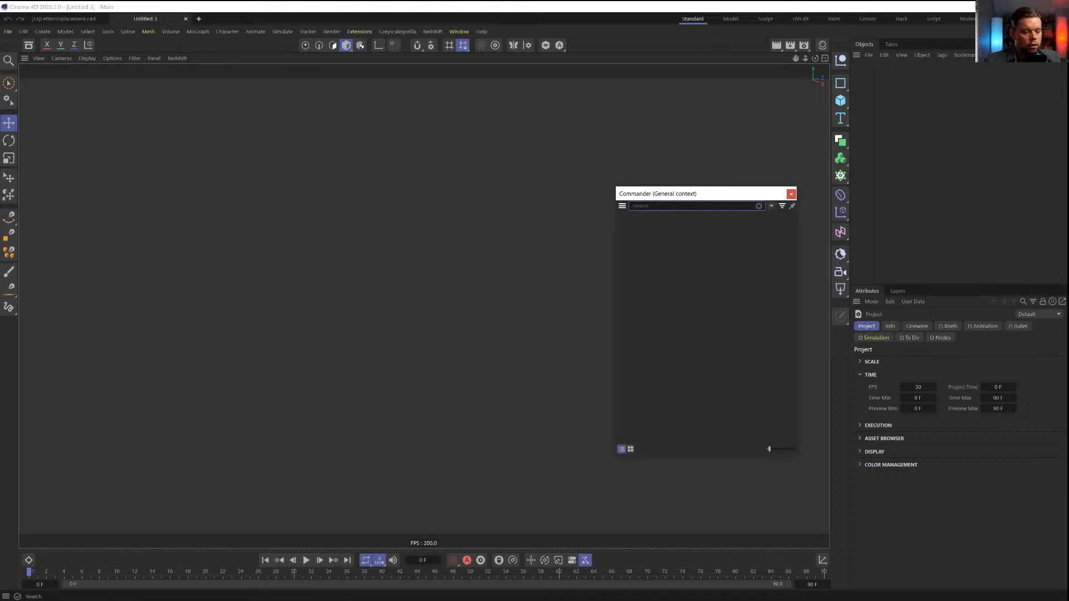
pyautogui.write('str')
pyautogui.press('BackSpace')
pyautogui.write('a')
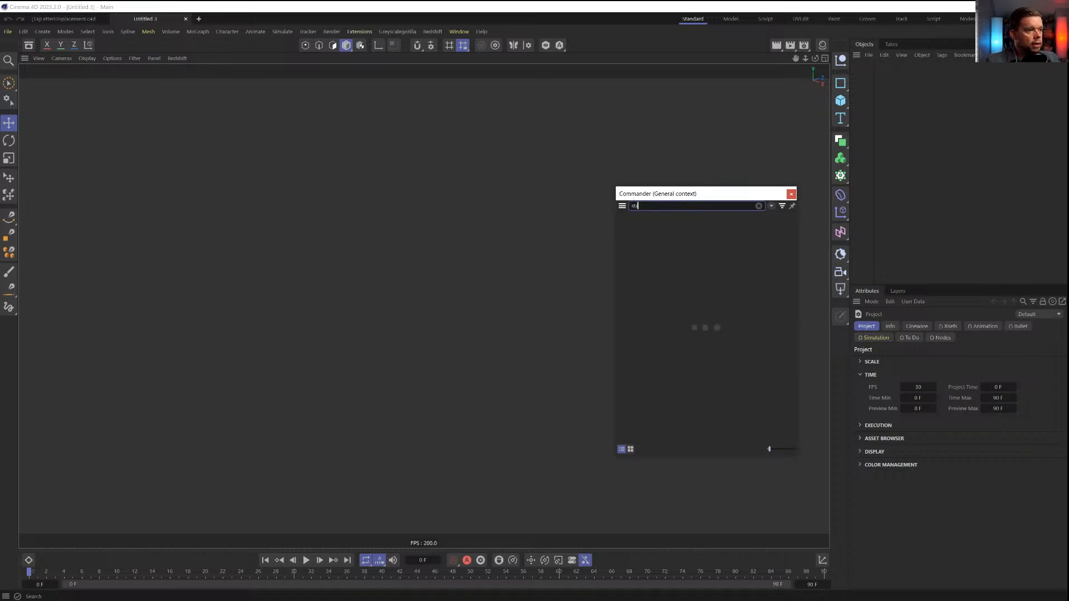
pyautogui.write('i')
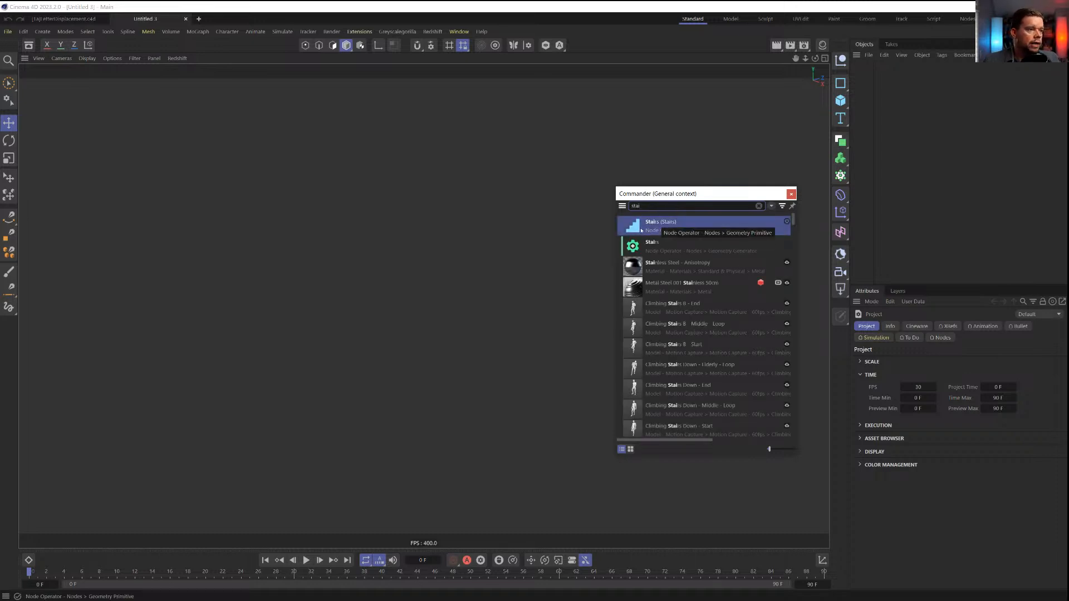
pyautogui.click(640, 225)
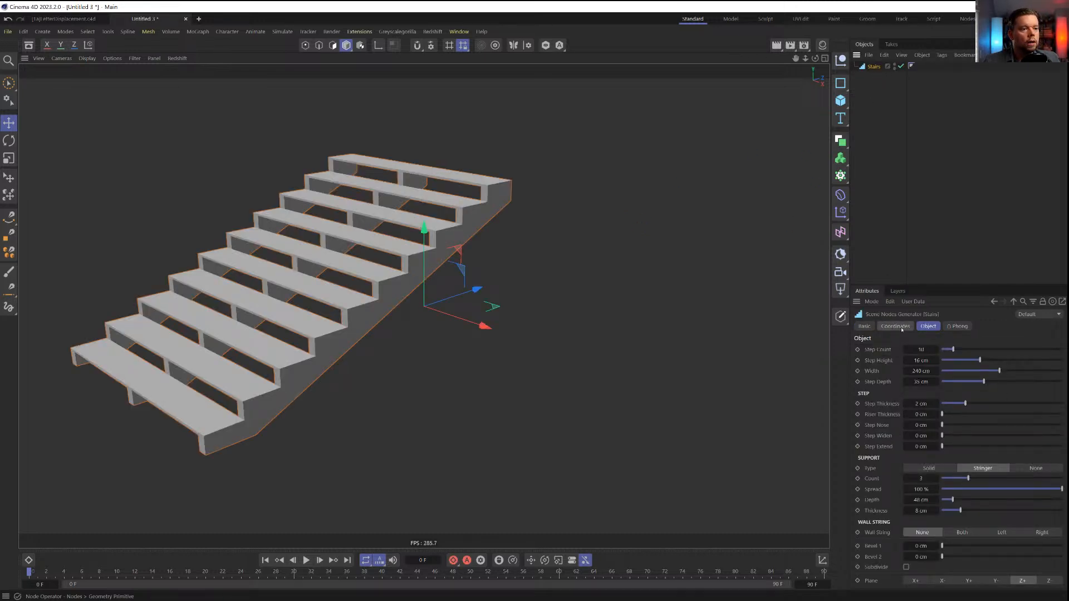
# Give the Stairs a Solid support and a step thickness of 0 cm, with shading lines shown in the viewport
pyautogui.click(929, 469)
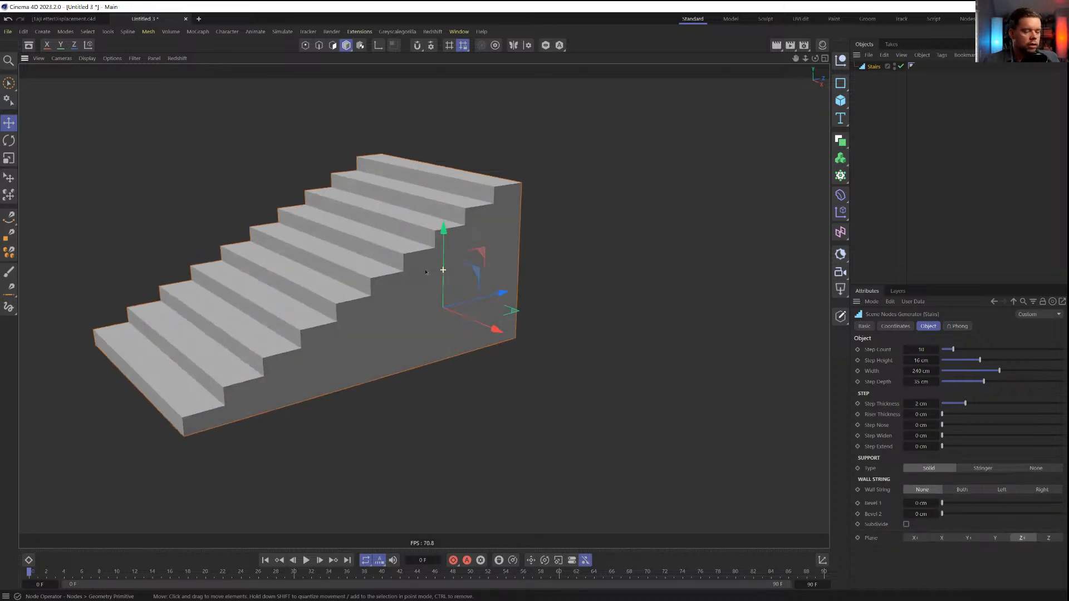
pyautogui.press('n')
pyautogui.press('b')
pyautogui.keyDown('alt'); pyautogui.moveTo(443, 271); pyautogui.dragTo(426, 278); pyautogui.keyUp('alt')
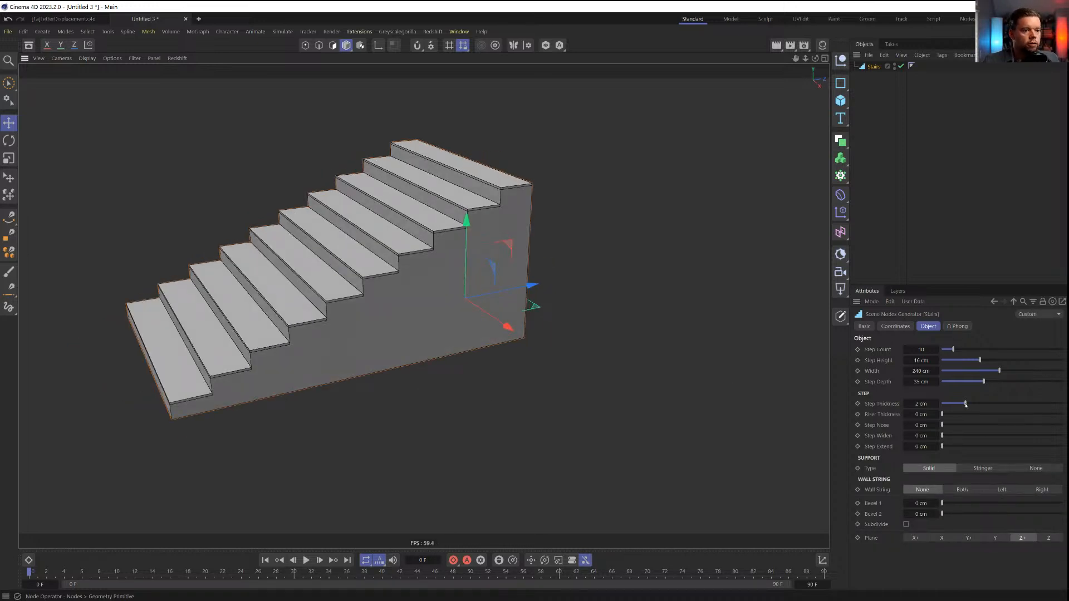
pyautogui.moveTo(966, 405); pyautogui.dragTo(938, 405)
# Examine the solid stairs' stepped profile from the front and the side
pyautogui.keyDown('alt'); pyautogui.moveTo(483, 271); pyautogui.dragTo(613, 266, button='middle'); pyautogui.keyUp('alt')
pyautogui.keyDown('alt'); pyautogui.moveTo(613, 266); pyautogui.dragTo(584, 265); pyautogui.keyUp('alt')
pyautogui.keyDown('alt'); pyautogui.moveTo(585, 265); pyautogui.dragTo(590, 339, button='middle'); pyautogui.keyUp('alt')
pyautogui.moveTo(590, 339)
pyautogui.keyDown('alt'); pyautogui.mouseDown()
pyautogui.moveTo(713, 346)
pyautogui.moveTo(583, 337)
pyautogui.moveTo(597, 346)
pyautogui.mouseUp(); pyautogui.keyUp('alt')
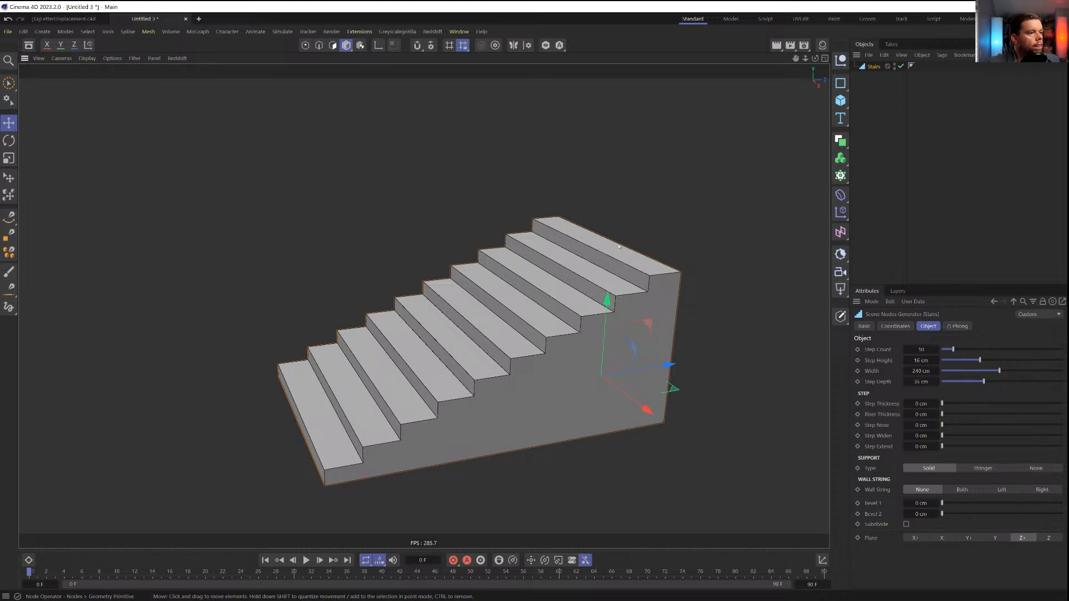
pyautogui.keyDown('alt'); pyautogui.moveTo(651, 287); pyautogui.dragTo(612, 247); pyautogui.keyUp('alt')
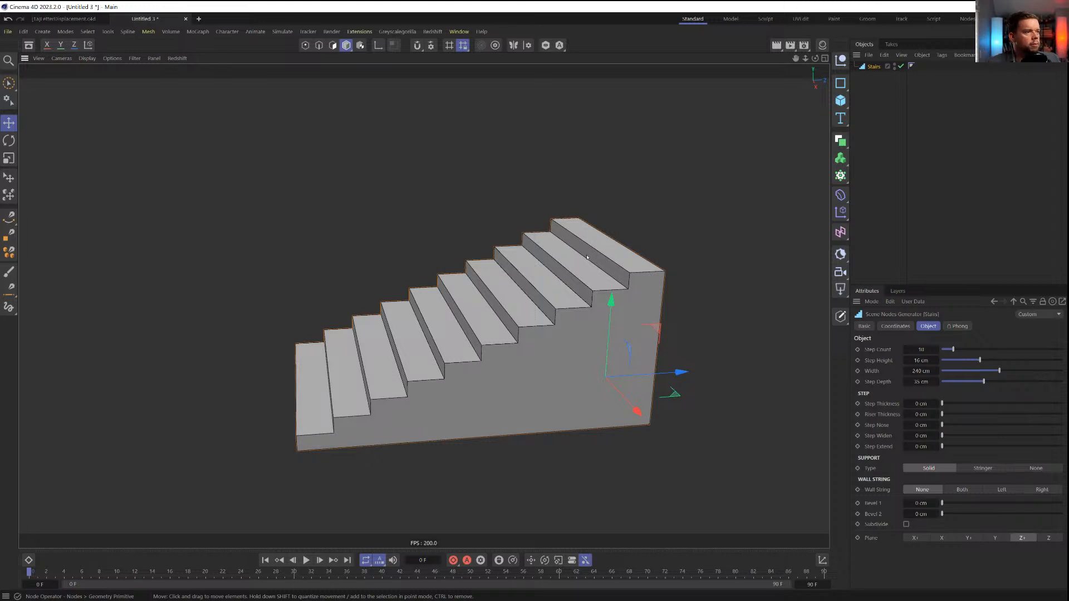
pyautogui.keyDown('alt'); pyautogui.moveTo(598, 240); pyautogui.dragTo(593, 248); pyautogui.keyUp('alt')
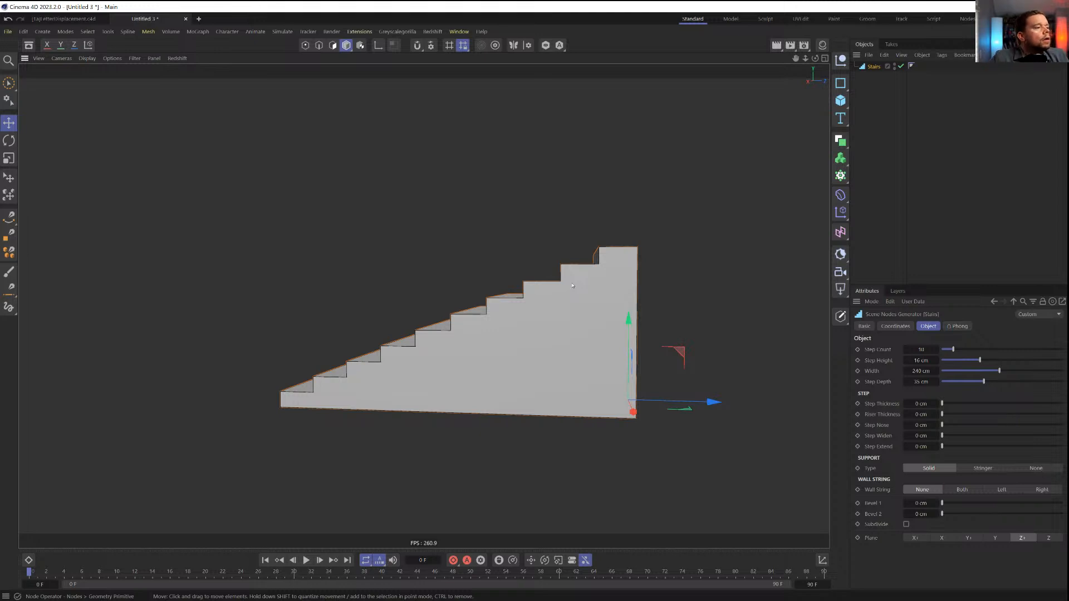
pyautogui.keyDown('alt'); pyautogui.moveTo(571, 285); pyautogui.dragTo(585, 297); pyautogui.keyUp('alt')
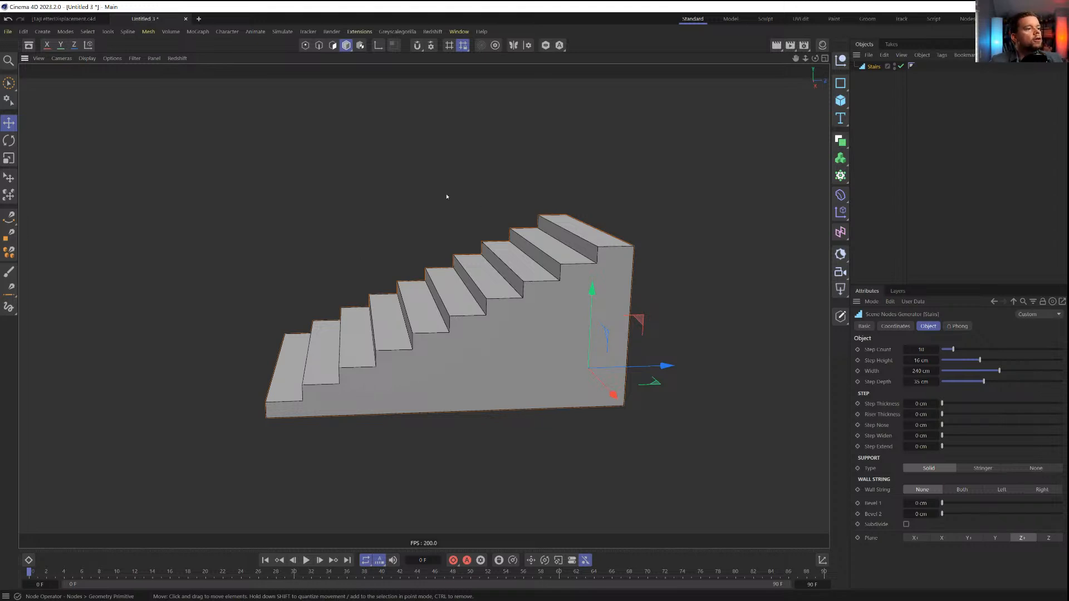
# Duplicate the Stairs, make the copy editable and switch to polygon mode
pyautogui.keyDown('ctrl'); pyautogui.moveTo(876, 67); pyautogui.dragTo(874, 78); pyautogui.keyUp('ctrl')
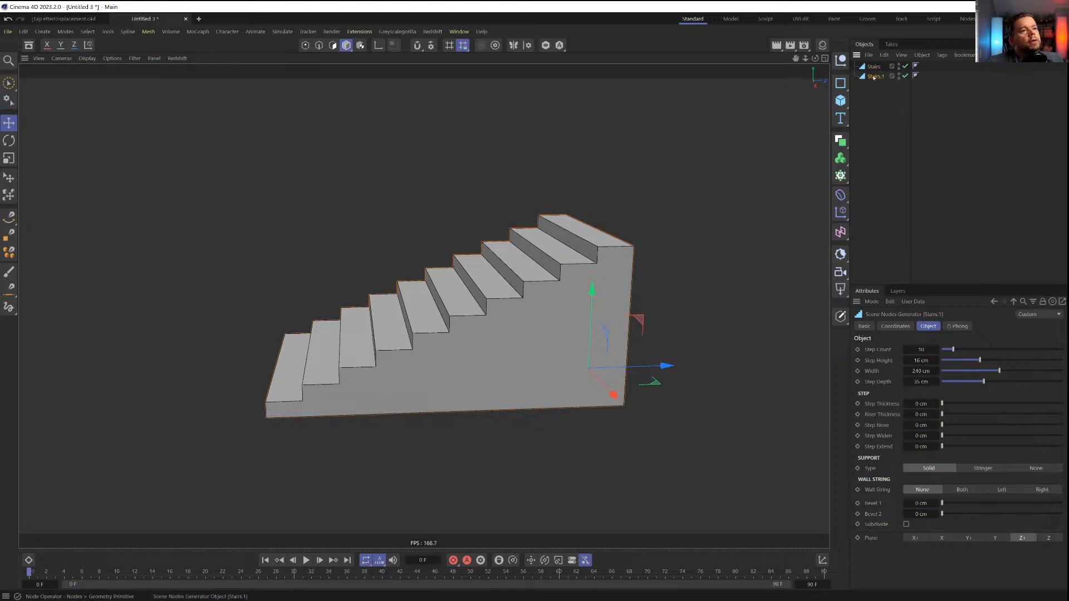
pyautogui.press('c')
pyautogui.click(333, 47)
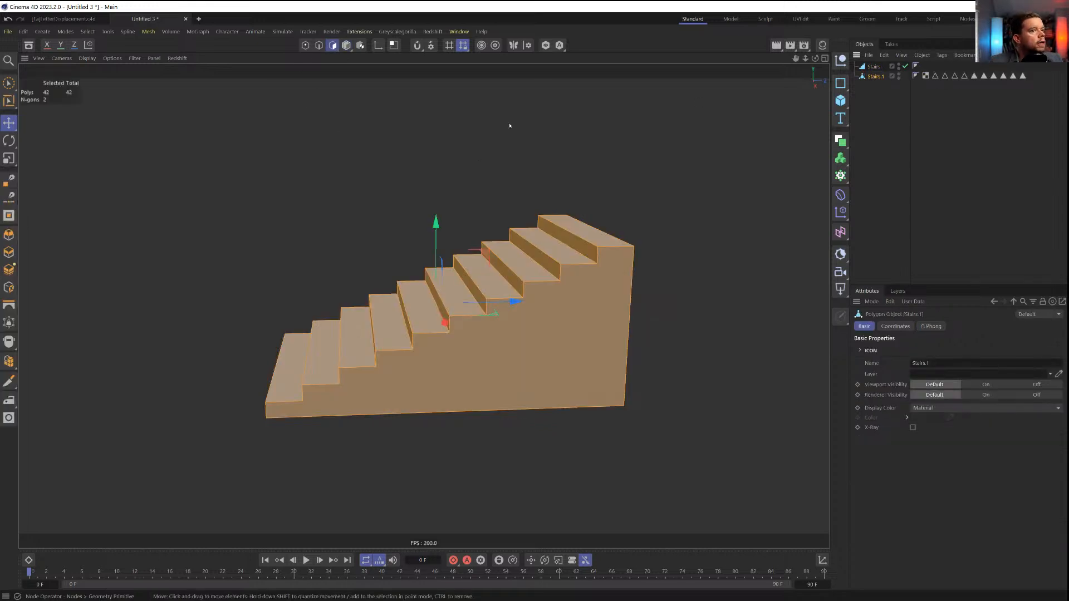
# Brush-select all tread and riser polygons of the editable stairs, invert the selection and delete the remaining side, back and bottom faces
pyautogui.press('space')
pyautogui.click(571, 237)
pyautogui.moveTo(571, 237)
pyautogui.mouseDown()
pyautogui.moveTo(262, 362)
pyautogui.moveTo(406, 299)
pyautogui.moveTo(292, 421)
pyautogui.mouseUp()
pyautogui.press('u')
pyautogui.press('i')
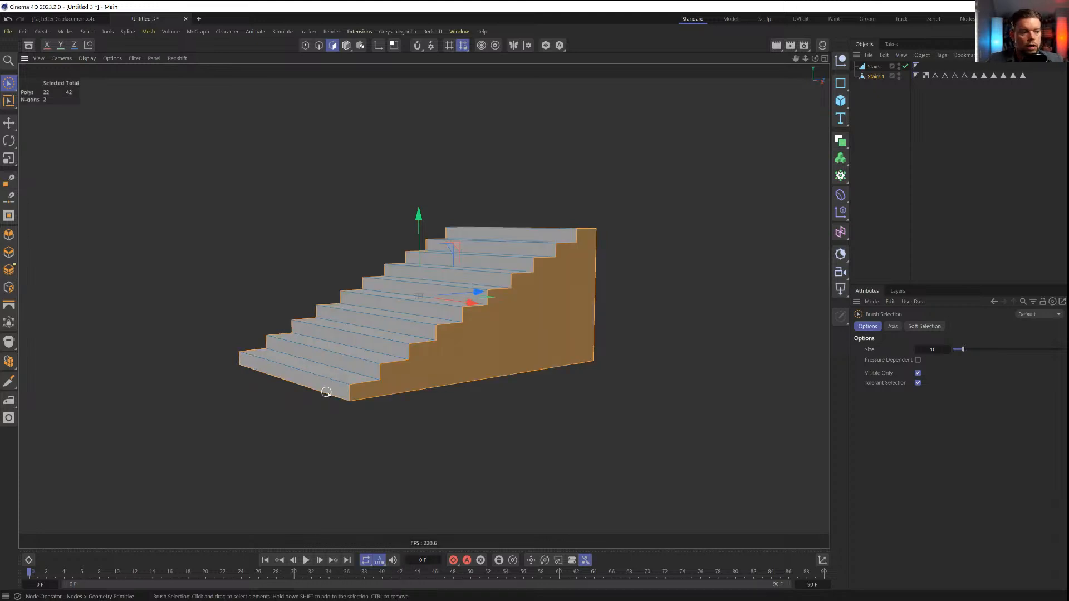
pyautogui.press('Delete')
pyautogui.press('e')
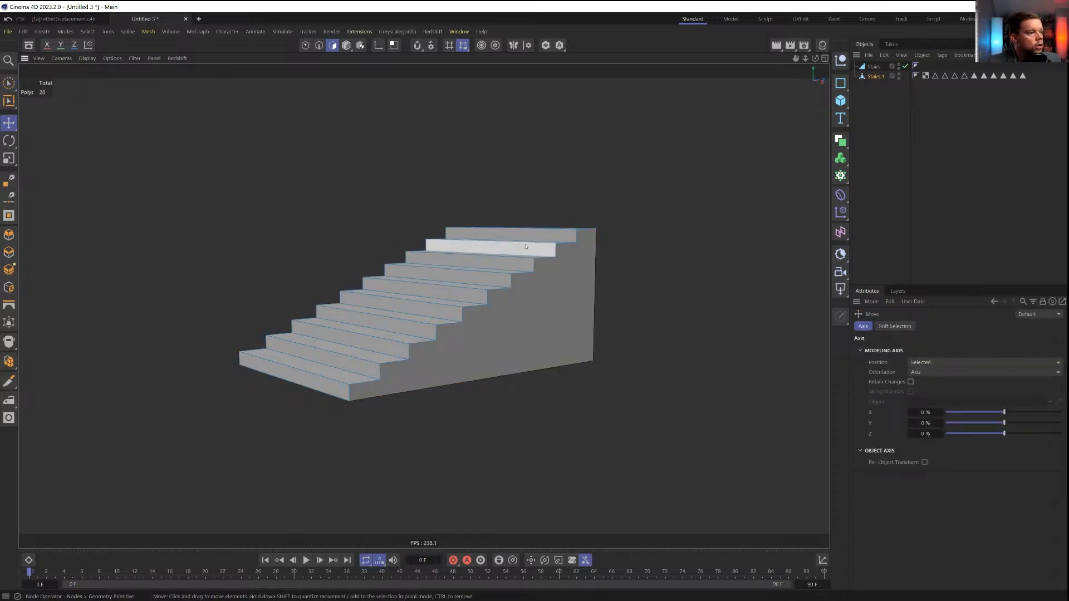
# Switch to model mode and shift the stepped surface slightly away from the solid stairs
pyautogui.click(347, 46)
pyautogui.moveTo(619, 239); pyautogui.dragTo(539, 290)
pyautogui.hotkey('ctrl', 'z')
pyautogui.moveTo(608, 285)
pyautogui.mouseDown()
pyautogui.moveTo(570, 251)
pyautogui.moveTo(608, 283)
pyautogui.mouseUp()
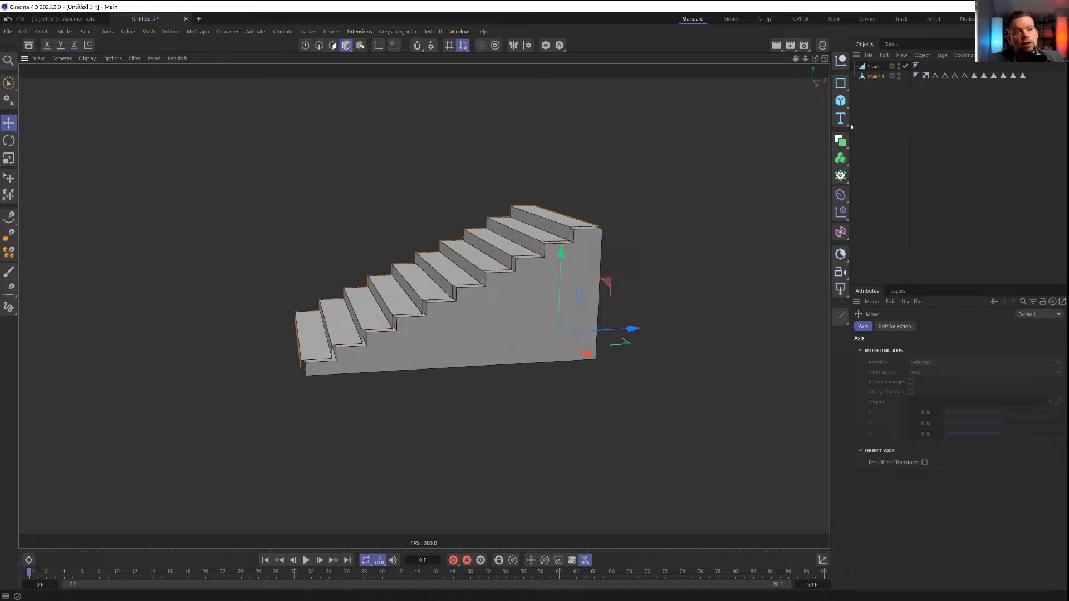
# Add a Bend deformer beneath the original Stairs, fit it to its parent and set its alignment to +Z
pyautogui.click(841, 194)
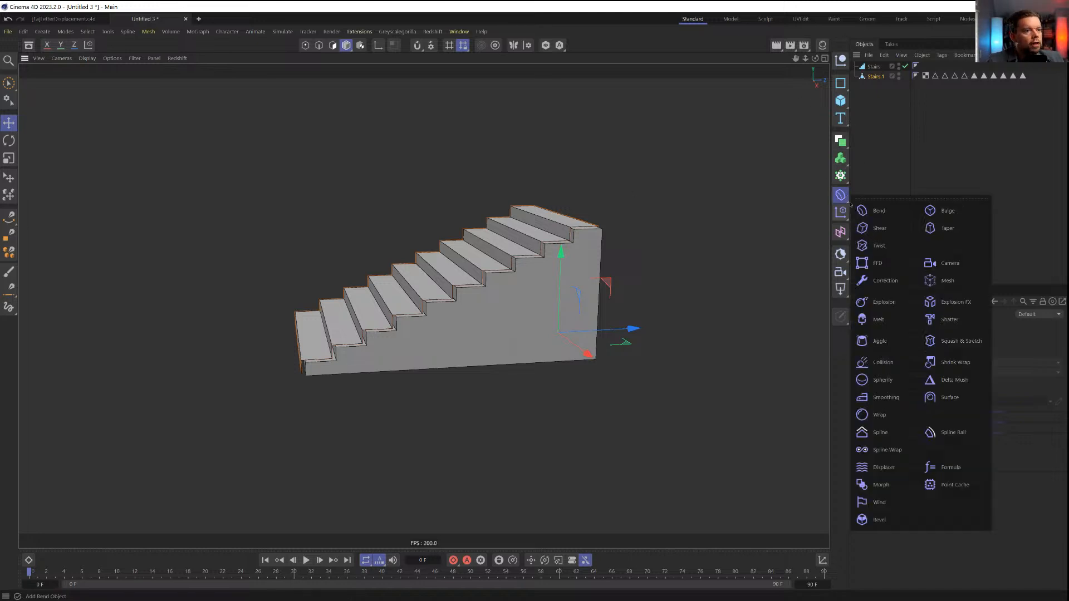
pyautogui.click(900, 213)
pyautogui.moveTo(872, 65); pyautogui.dragTo(875, 77)
pyautogui.click(929, 326)
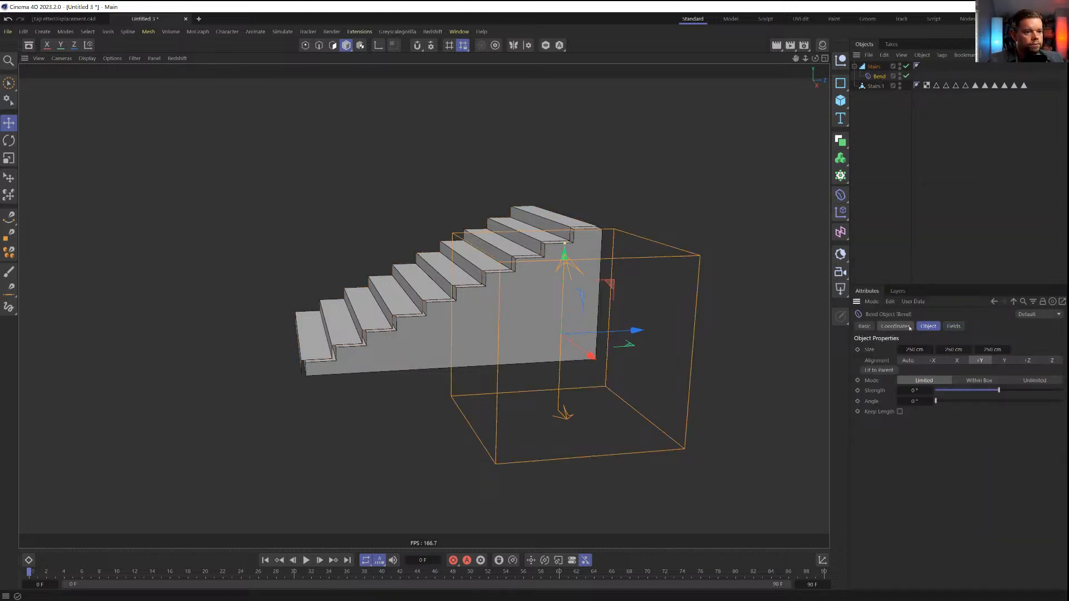
pyautogui.click(878, 370)
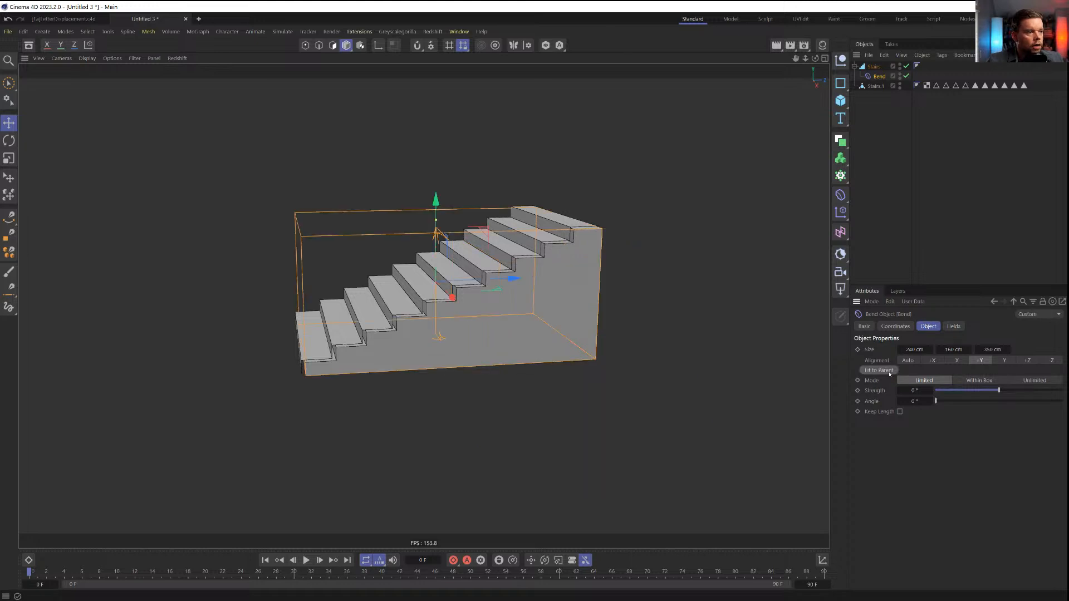
pyautogui.click(1024, 361)
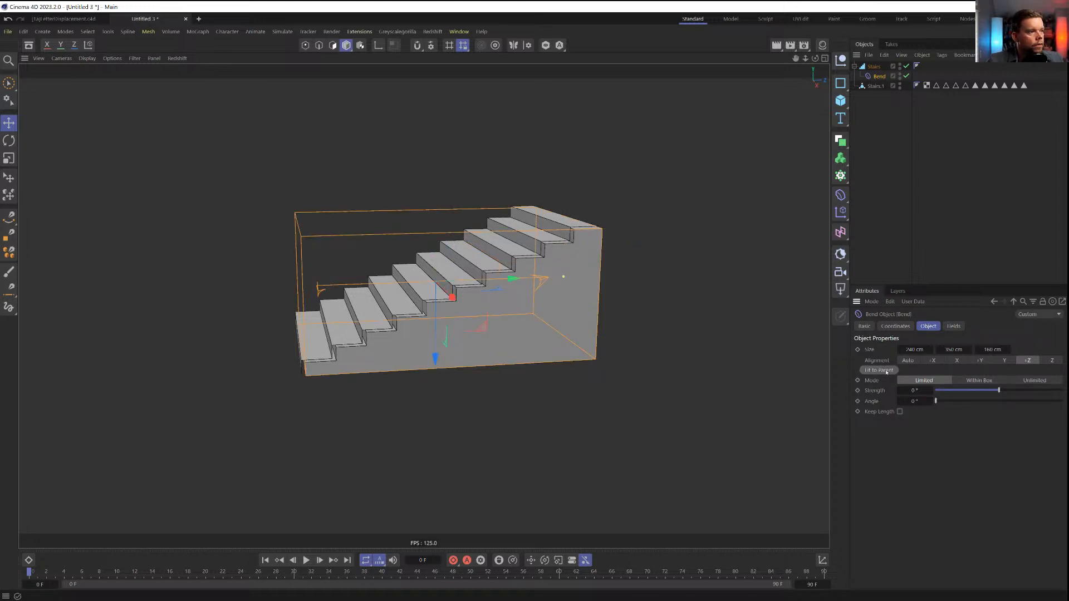
# Try bending the stairs, reassign the Bend to the editable copy, and set its angle to -90° and strength to about 125°
pyautogui.moveTo(1000, 391); pyautogui.dragTo(1035, 407)
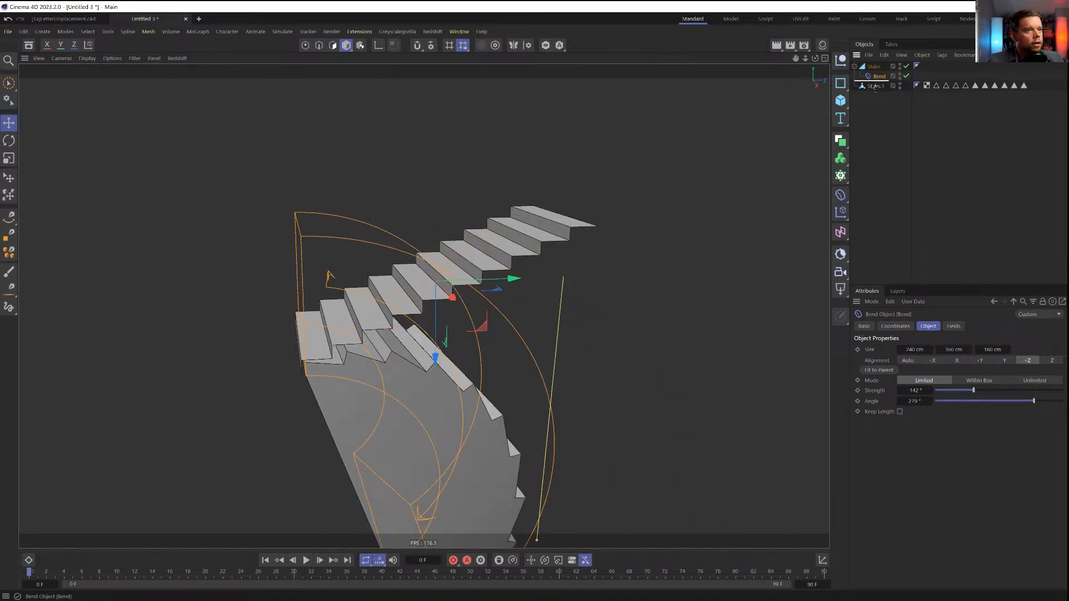
pyautogui.moveTo(876, 88); pyautogui.dragTo(875, 89)
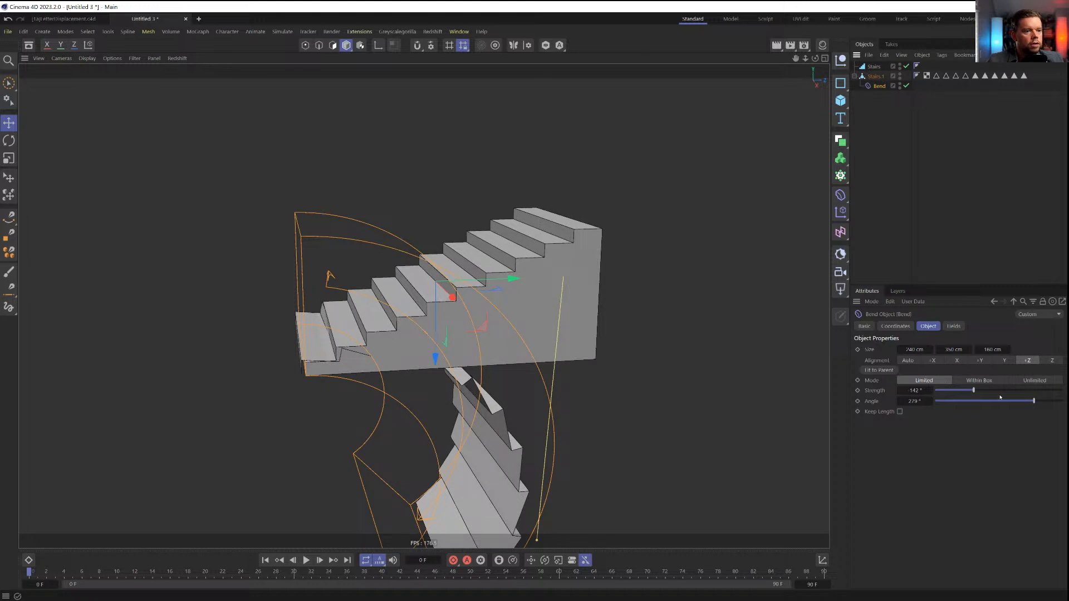
pyautogui.click(920, 401)
pyautogui.write('-90')
pyautogui.press('Return')
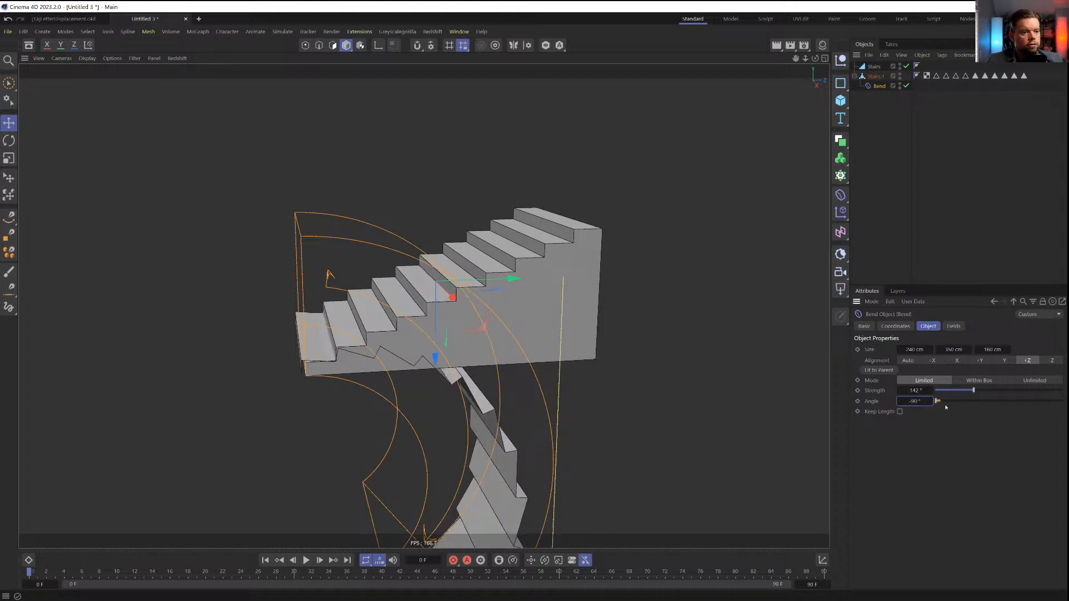
pyautogui.moveTo(973, 390); pyautogui.dragTo(1014, 391)
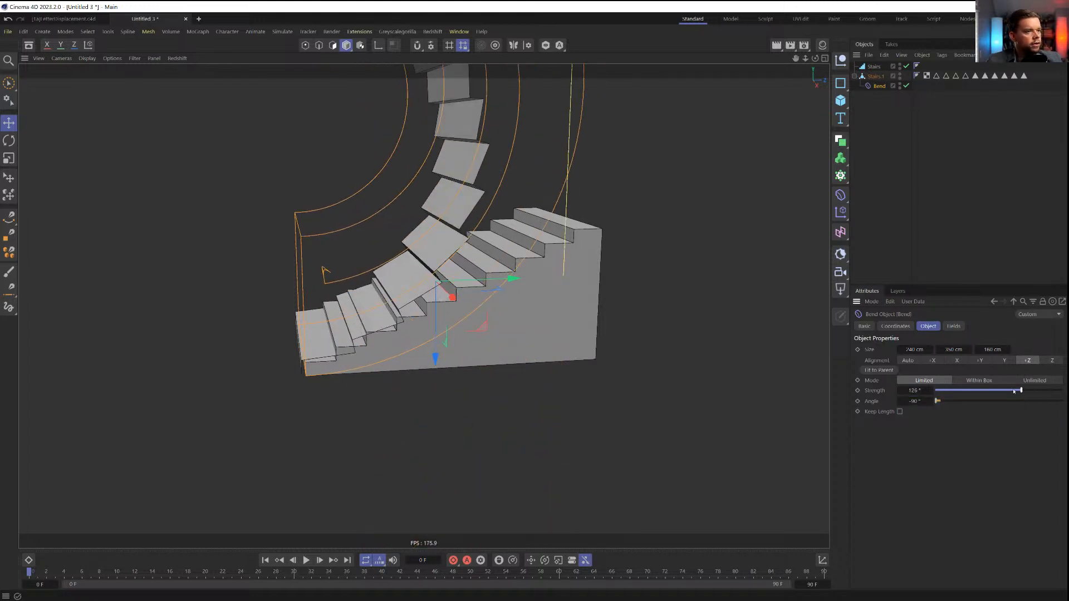
# Enable Keep Length on the Bend deformer and move the deformer away beyond the tall end of the stairs
pyautogui.click(900, 413)
pyautogui.click(620, 270)
pyautogui.moveTo(511, 295); pyautogui.dragTo(436, 315)
pyautogui.moveTo(496, 290); pyautogui.dragTo(789, 302)
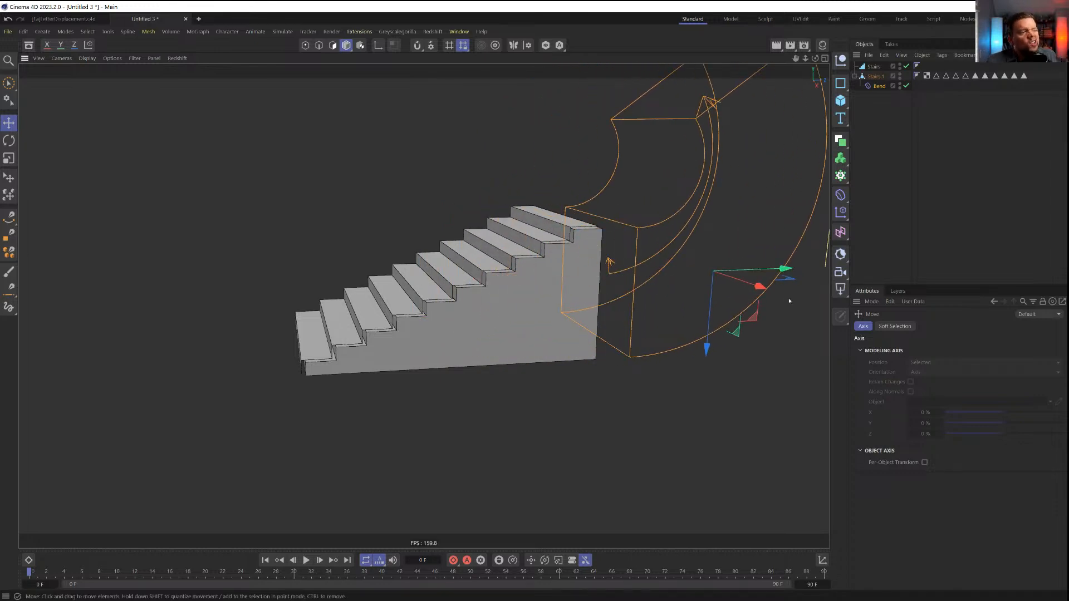
# Restore the mistakenly deleted editable stairs and delete only the Bend deformer beneath them
pyautogui.click(879, 86)
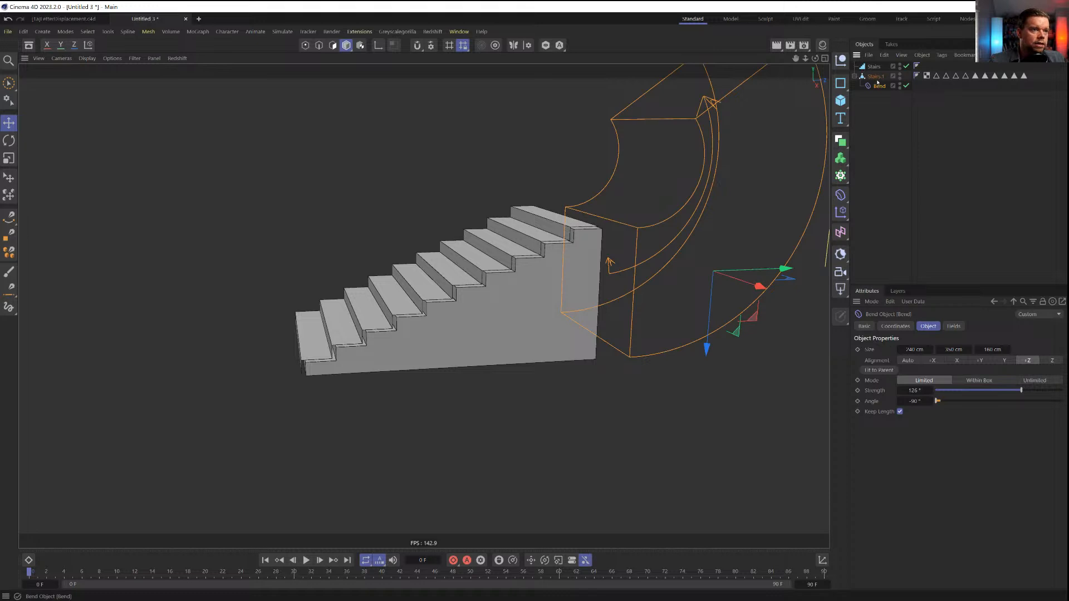
pyautogui.click(875, 77)
pyautogui.press('Delete')
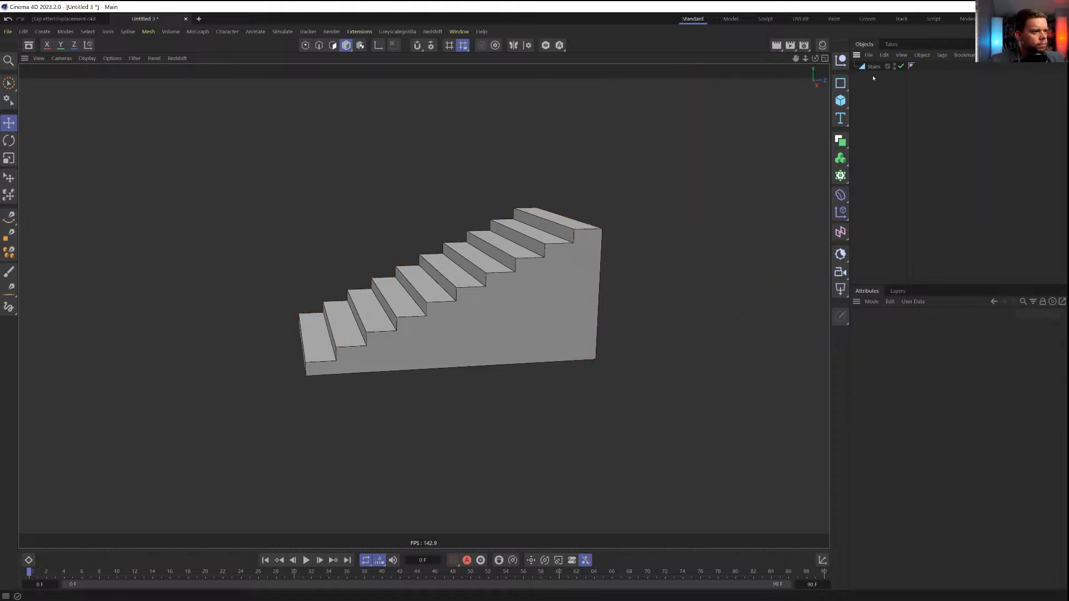
pyautogui.click(873, 66)
pyautogui.hotkey('ctrl', 'z')
pyautogui.hotkey('ctrl', 'z')
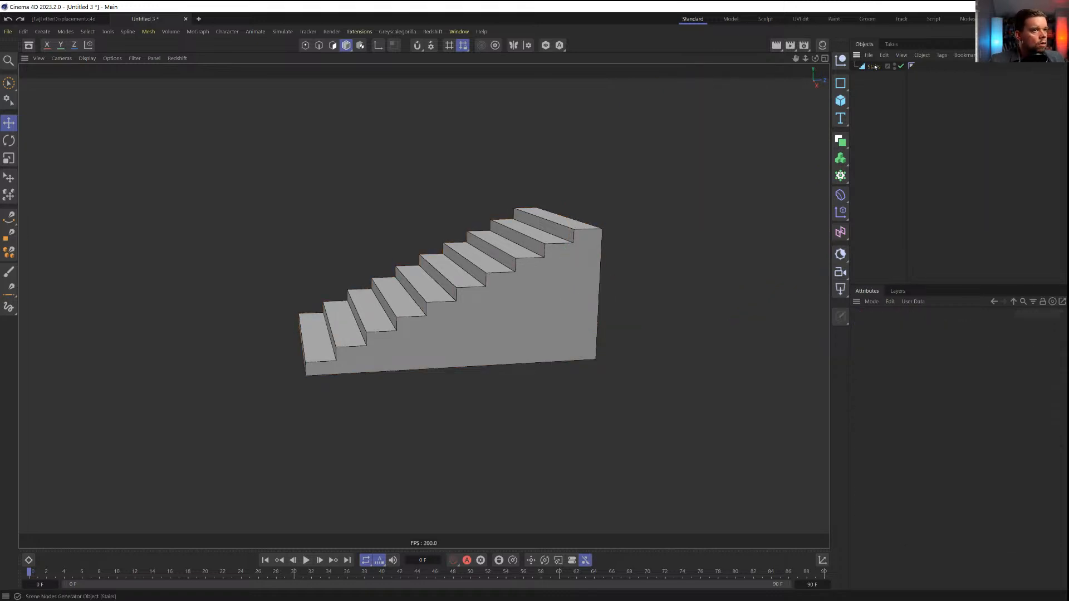
pyautogui.click(873, 87)
pyautogui.press('Delete')
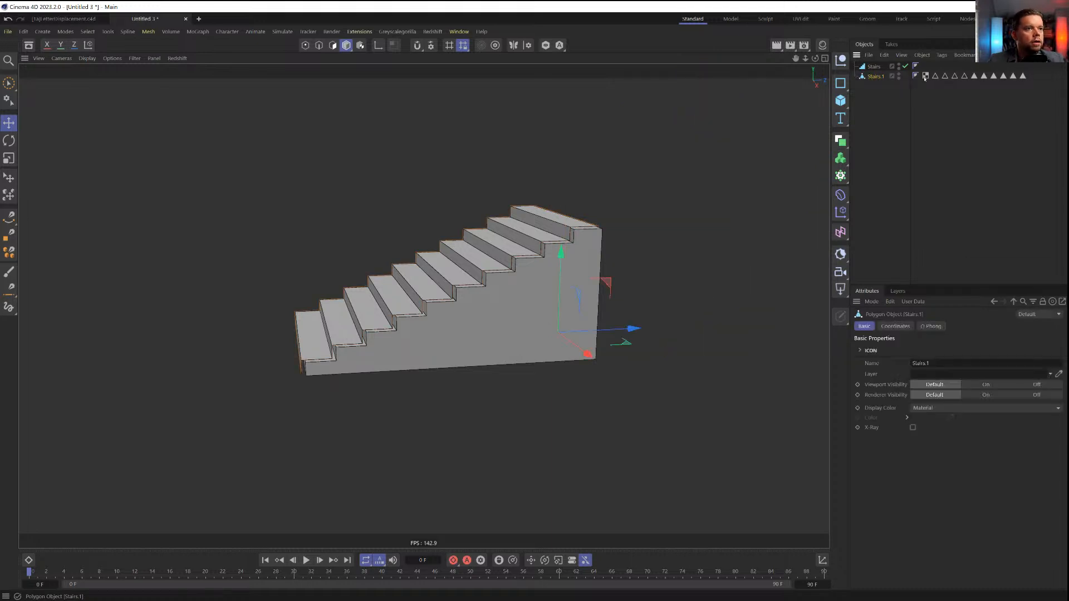
# Delete the leftover selection tags from the editable stairs and reset the object's PSR
pyautogui.moveTo(934, 87); pyautogui.dragTo(1049, 63)
pyautogui.press('Delete')
pyautogui.click(872, 77)
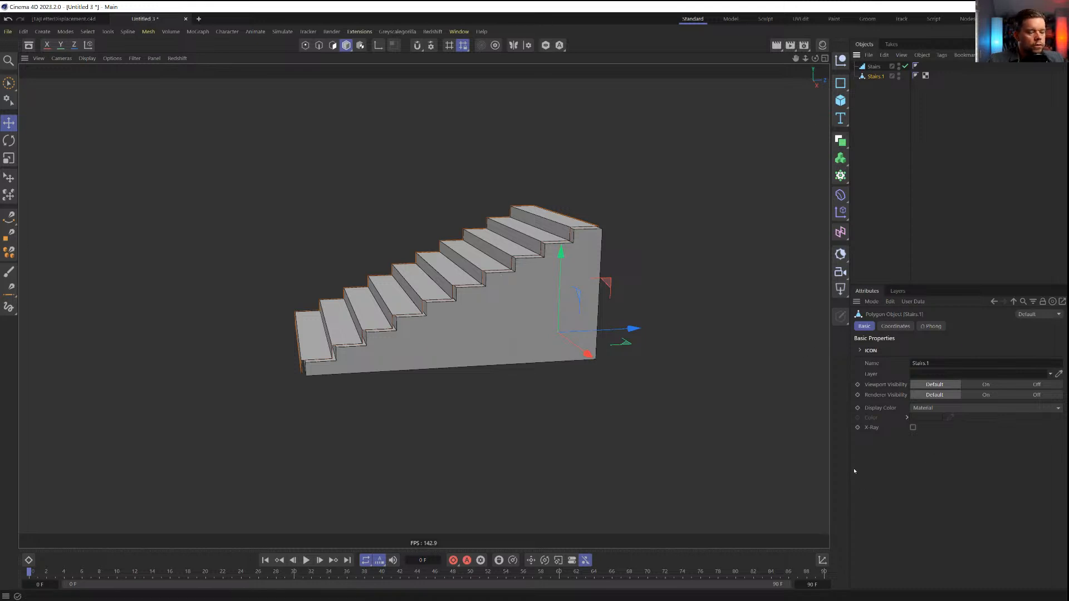
pyautogui.hotkey('shift', 'c')
pyautogui.write('psr')
pyautogui.press('Return')
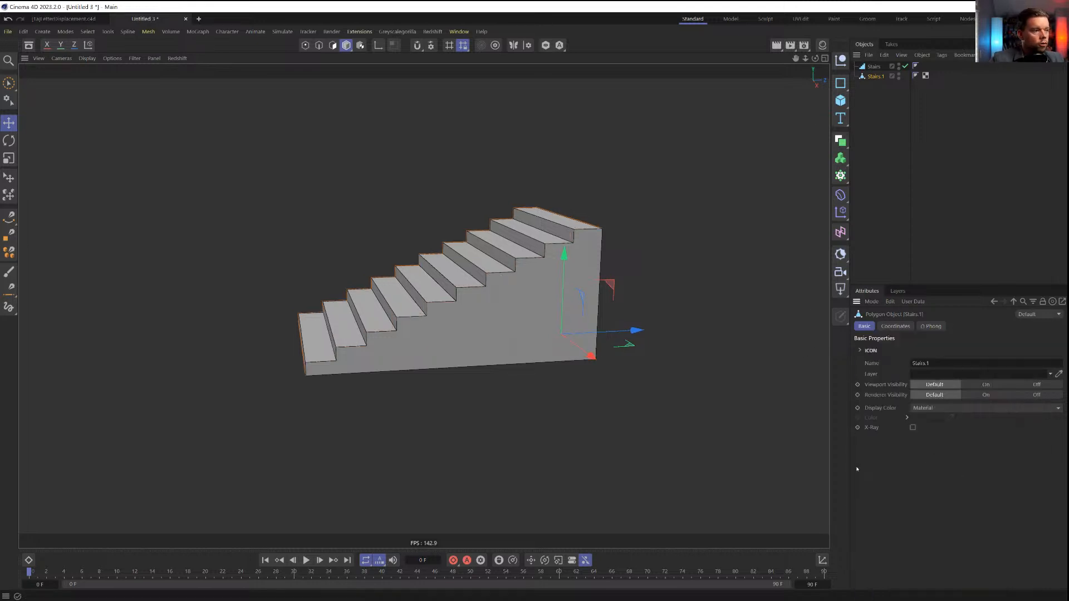
# In edge mode, select the stepped profile edges along both sides of the stairs surface with a ring selection
pyautogui.click(320, 48)
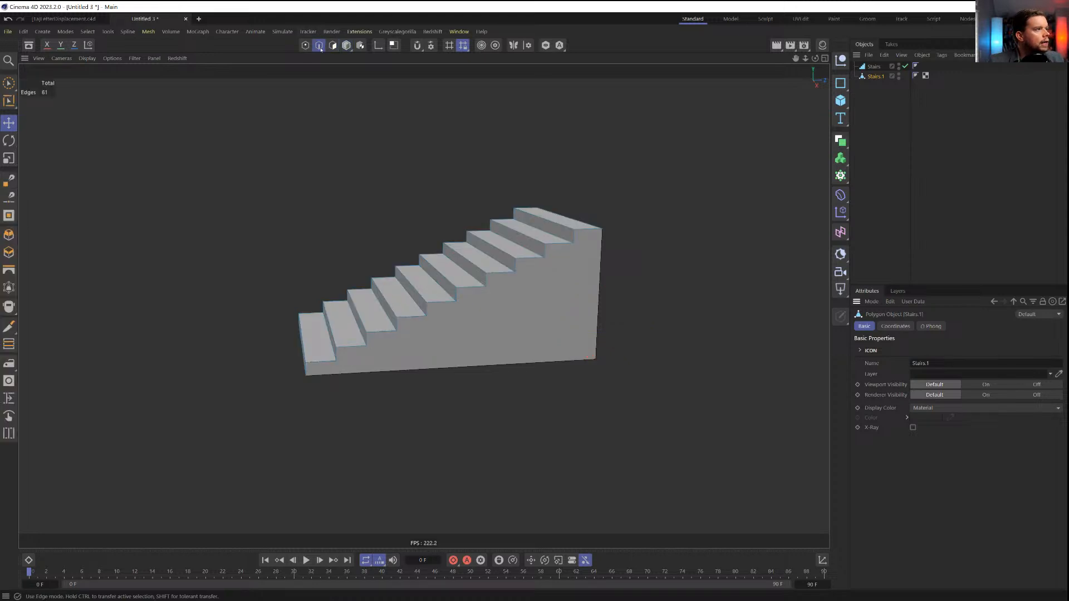
pyautogui.keyDown('alt'); pyautogui.moveTo(504, 226); pyautogui.dragTo(541, 260); pyautogui.keyUp('alt')
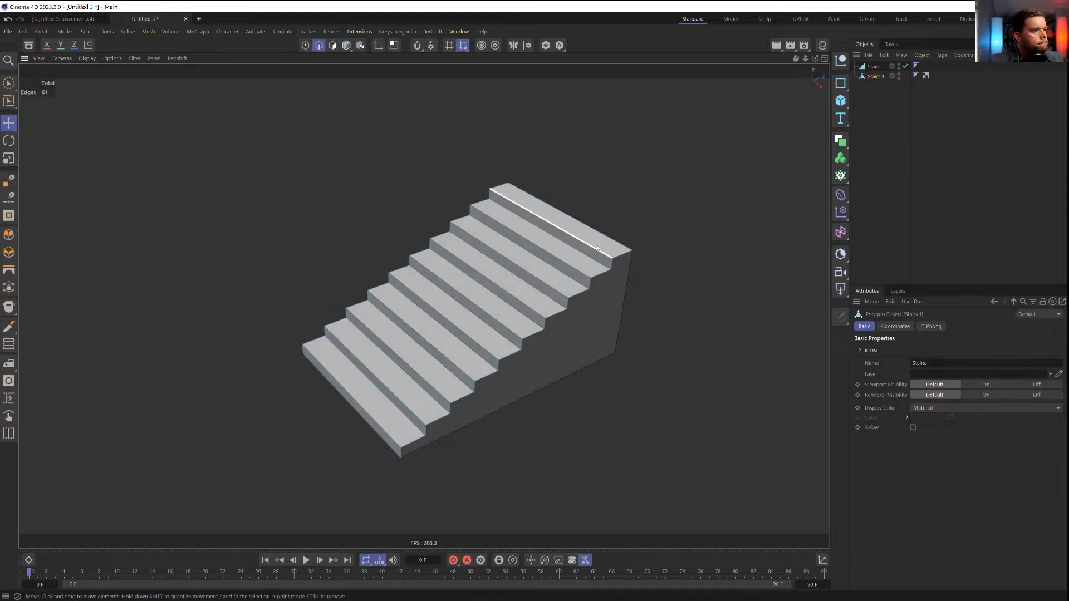
pyautogui.hotkey('ctrl', 'a')
pyautogui.press('u')
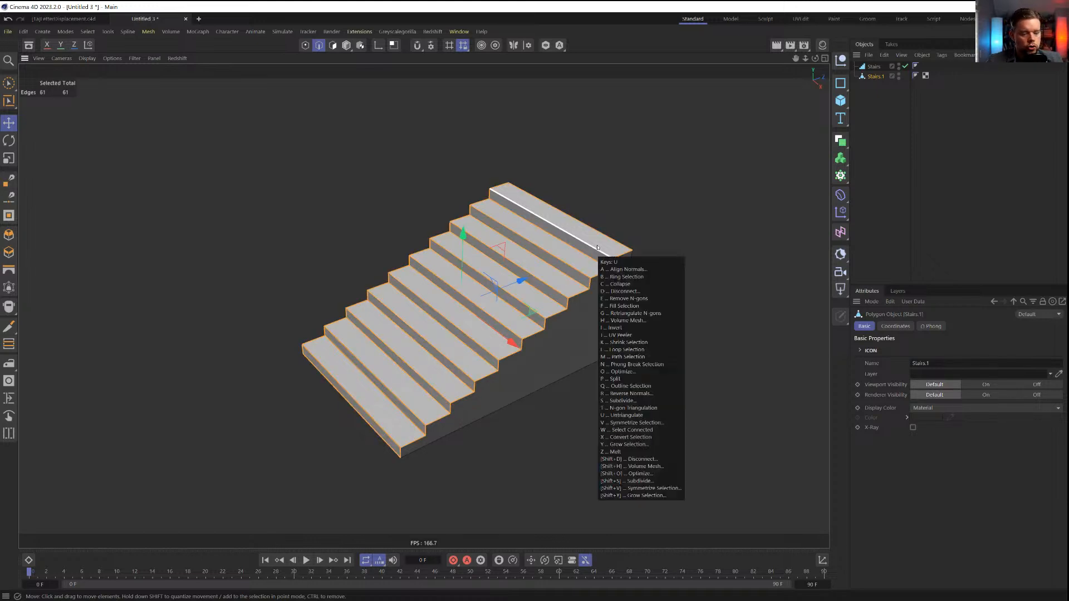
pyautogui.press('b')
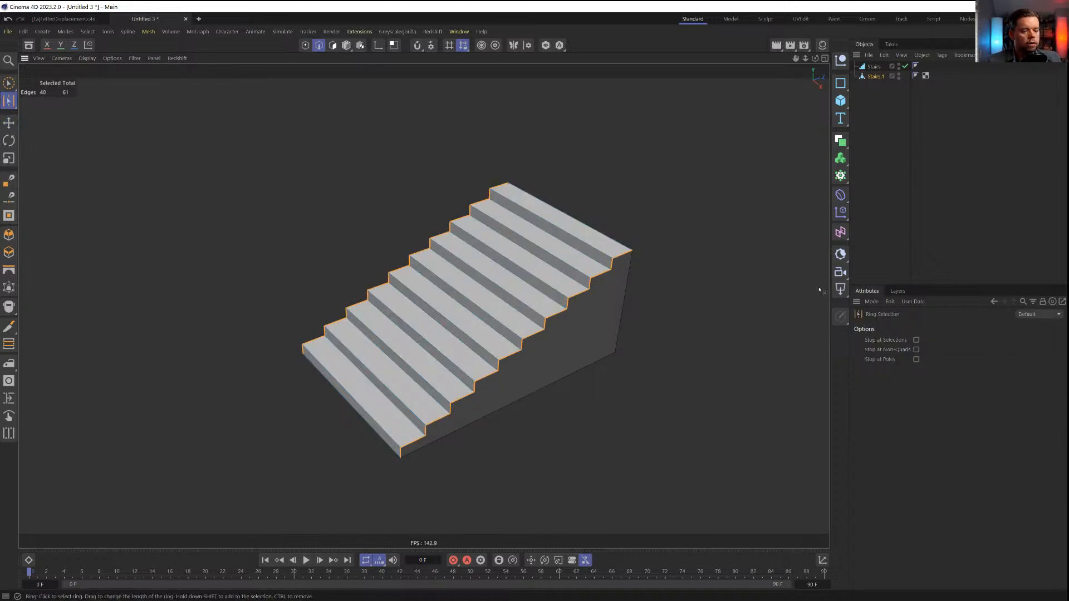
# Apply an Edge Cut to the selected profile edges with 6 subdivisions
pyautogui.press('m')
pyautogui.press('f')
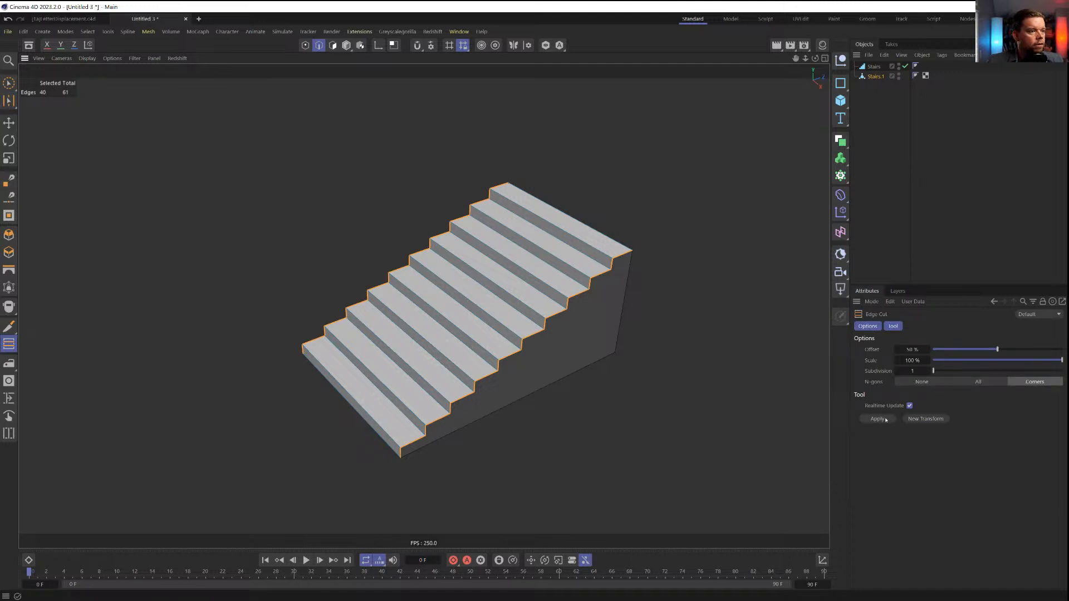
pyautogui.click(879, 419)
pyautogui.click(928, 371)
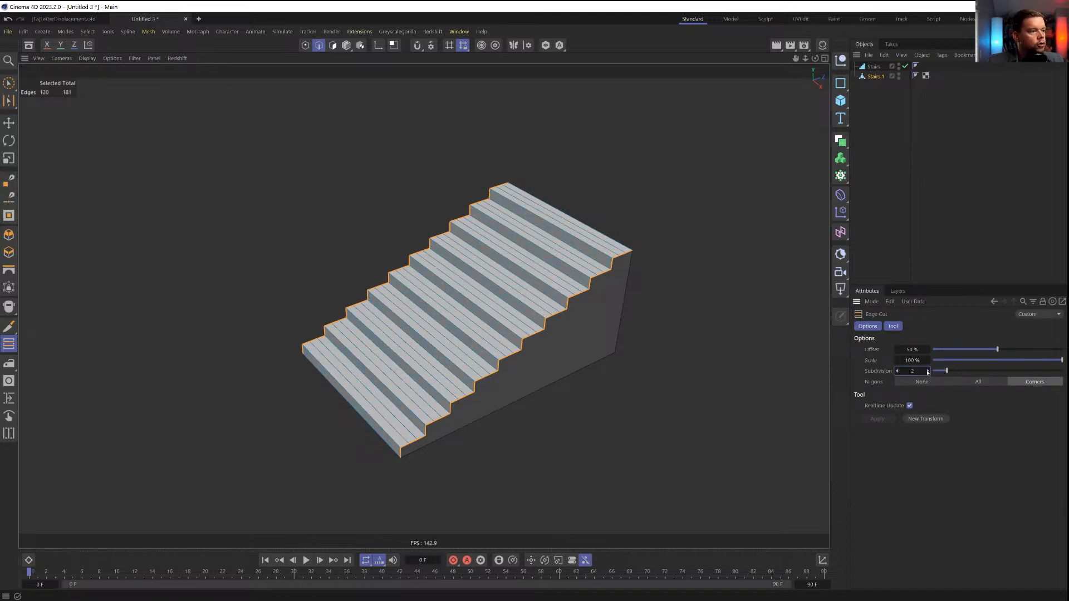
pyautogui.click(927, 372)
pyautogui.click(928, 371)
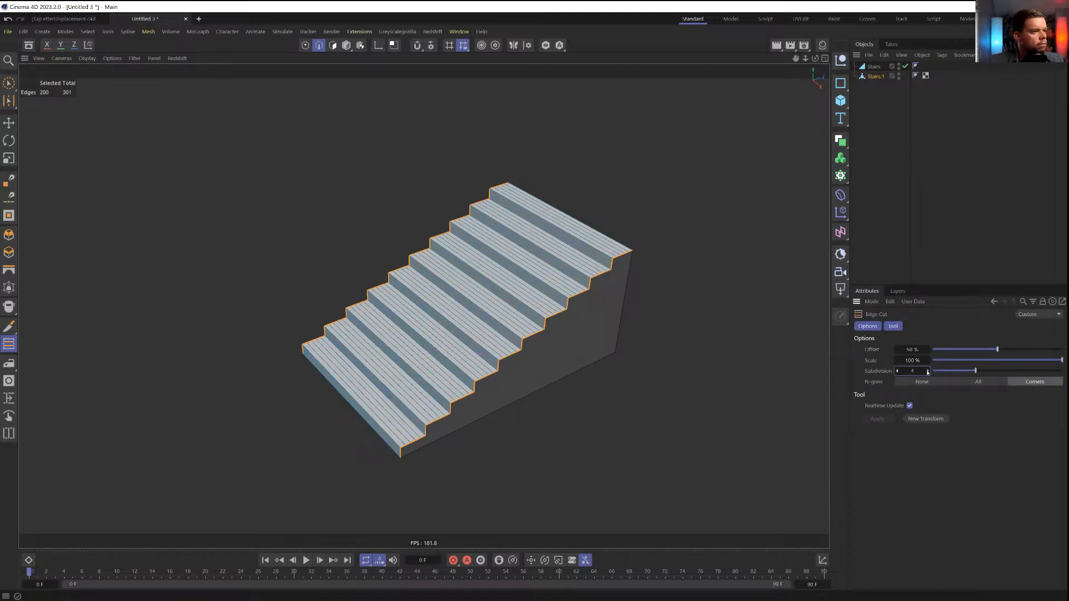
pyautogui.click(928, 371)
pyautogui.click(928, 371)
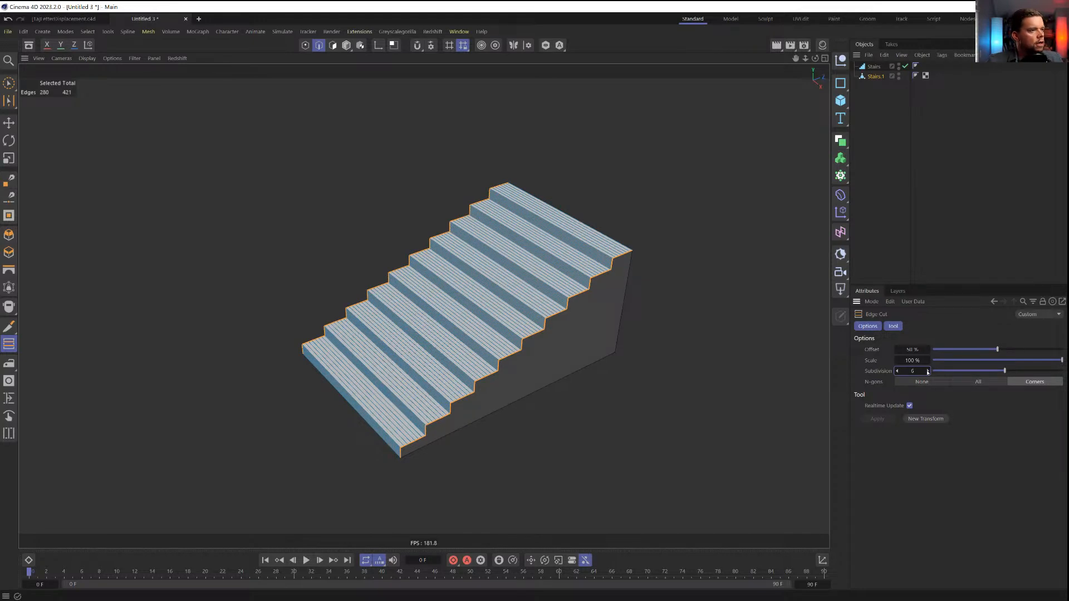
# Inspect the subdivided treads and risers up close and undo the edge cut
pyautogui.moveTo(576, 272)
pyautogui.keyDown('alt'); pyautogui.mouseDown()
pyautogui.moveTo(628, 255)
pyautogui.moveTo(575, 277)
pyautogui.mouseUp(); pyautogui.keyUp('alt')
pyautogui.keyDown('alt'); pyautogui.moveTo(575, 278); pyautogui.dragTo(656, 260, button='right'); pyautogui.keyUp('alt')
pyautogui.keyDown('alt'); pyautogui.moveTo(656, 260); pyautogui.dragTo(636, 263); pyautogui.keyUp('alt')
pyautogui.keyDown('alt'); pyautogui.moveTo(636, 263); pyautogui.dragTo(611, 266, button='right'); pyautogui.keyUp('alt')
pyautogui.moveTo(612, 266)
pyautogui.keyDown('alt'); pyautogui.mouseDown()
pyautogui.moveTo(638, 252)
pyautogui.moveTo(617, 249)
pyautogui.mouseUp(); pyautogui.keyUp('alt')
pyautogui.hotkey('ctrl', 'z')
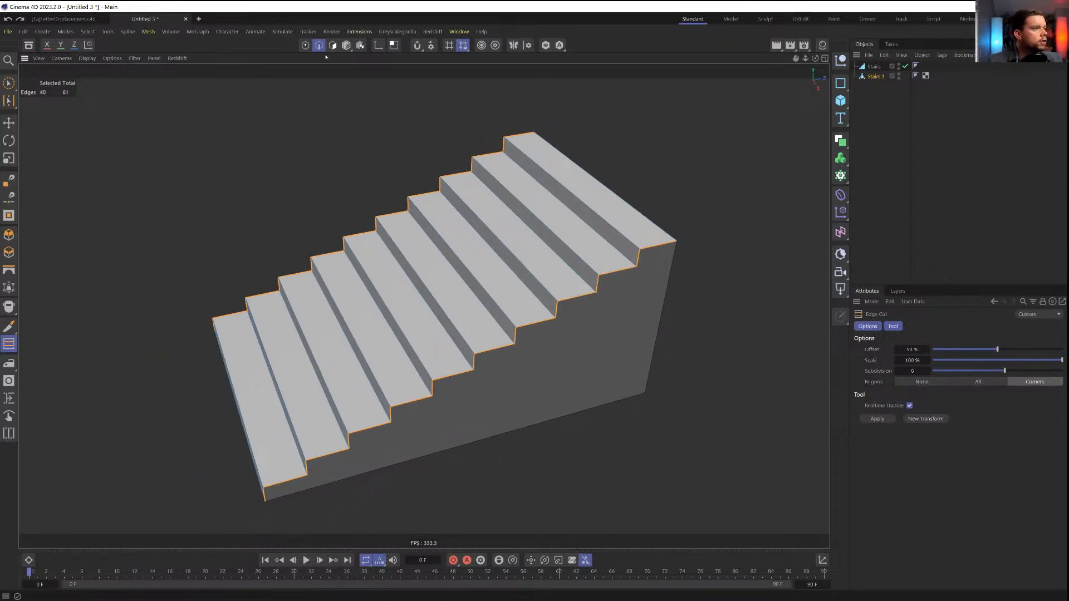
# Deselect the far side's profile edges with the brush selection, keeping only the stepped profile along the near side selected
pyautogui.press('u')
pyautogui.press('b')
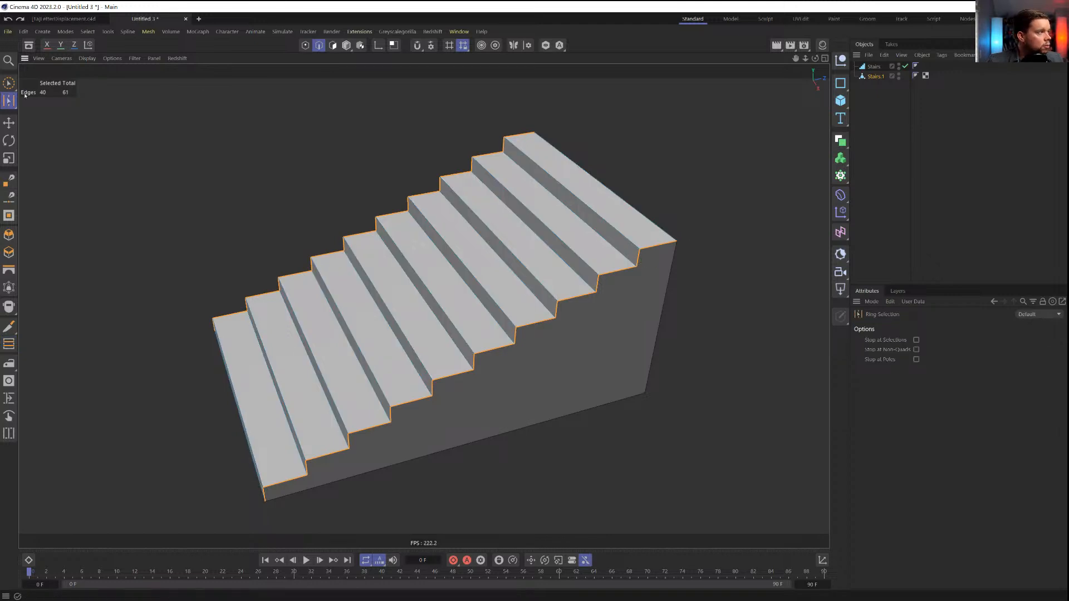
pyautogui.click(8, 83)
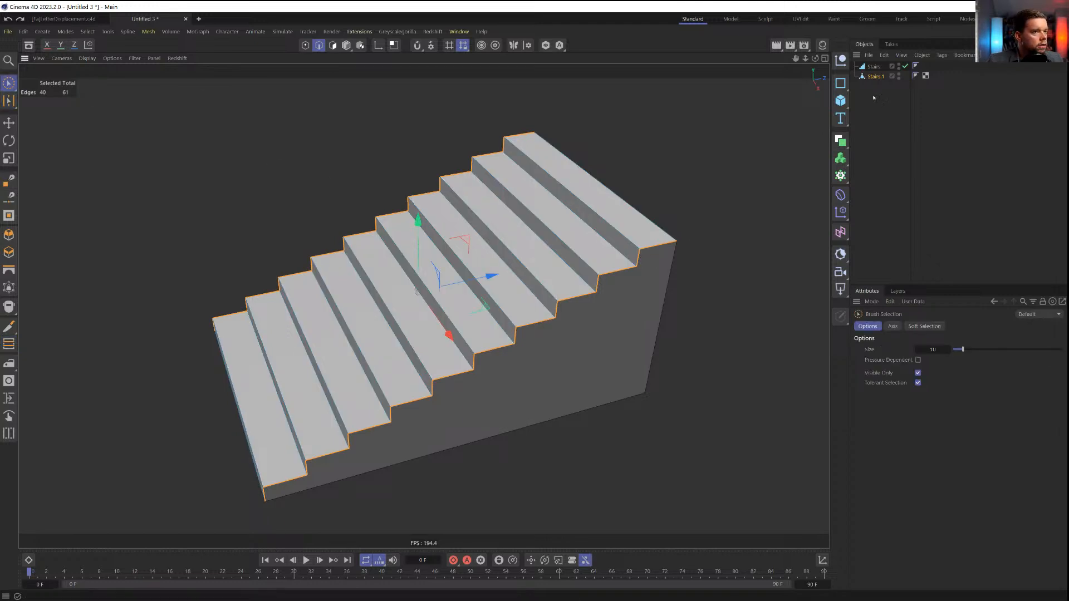
pyautogui.keyDown('ctrl'); pyautogui.click(639, 257); pyautogui.keyUp('ctrl')
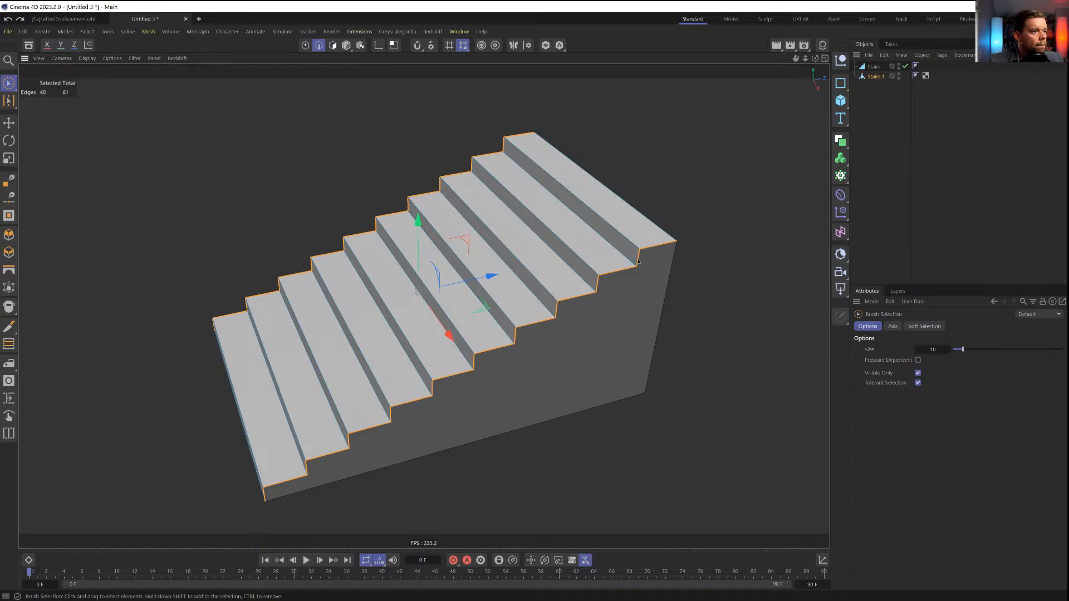
pyautogui.keyDown('ctrl'); pyautogui.click(506, 147); pyautogui.keyUp('ctrl')
pyautogui.keyDown('ctrl'); pyautogui.click(474, 168); pyautogui.keyUp('ctrl')
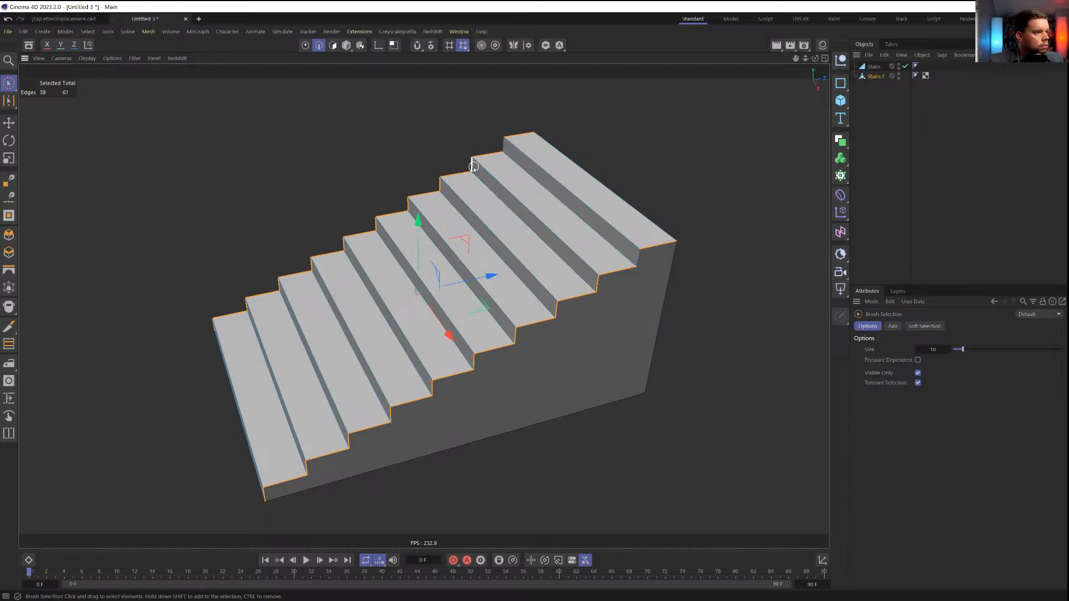
pyautogui.keyDown('ctrl'); pyautogui.click(600, 286); pyautogui.keyUp('ctrl')
pyautogui.keyDown('ctrl'); pyautogui.click(559, 311); pyautogui.keyUp('ctrl')
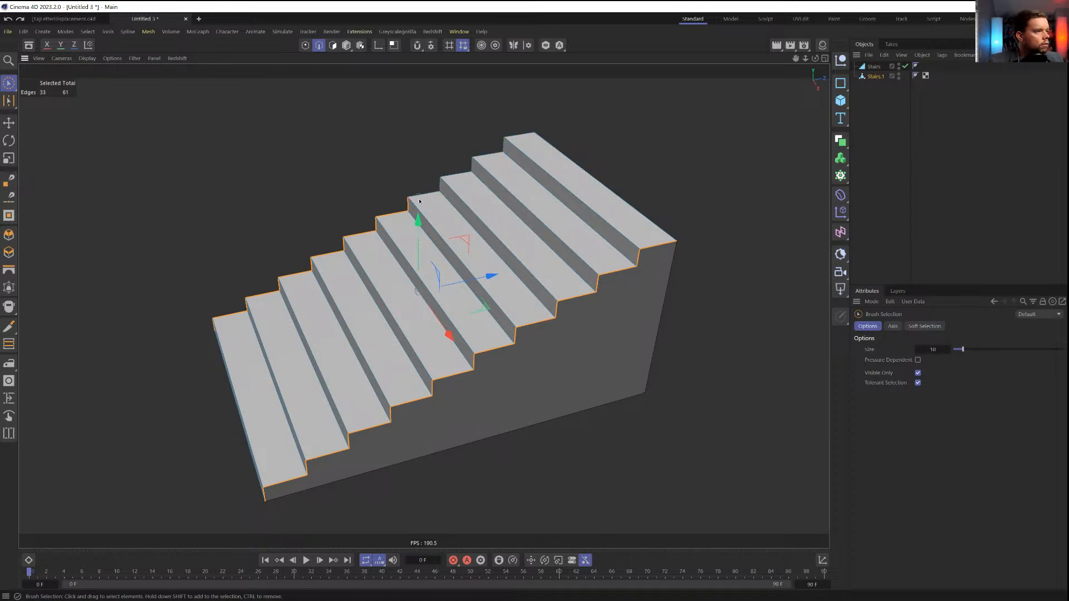
pyautogui.moveTo(419, 201)
pyautogui.keyDown('ctrl'); pyautogui.mouseDown()
pyautogui.moveTo(222, 296)
pyautogui.moveTo(313, 264)
pyautogui.mouseUp(); pyautogui.keyUp('ctrl')
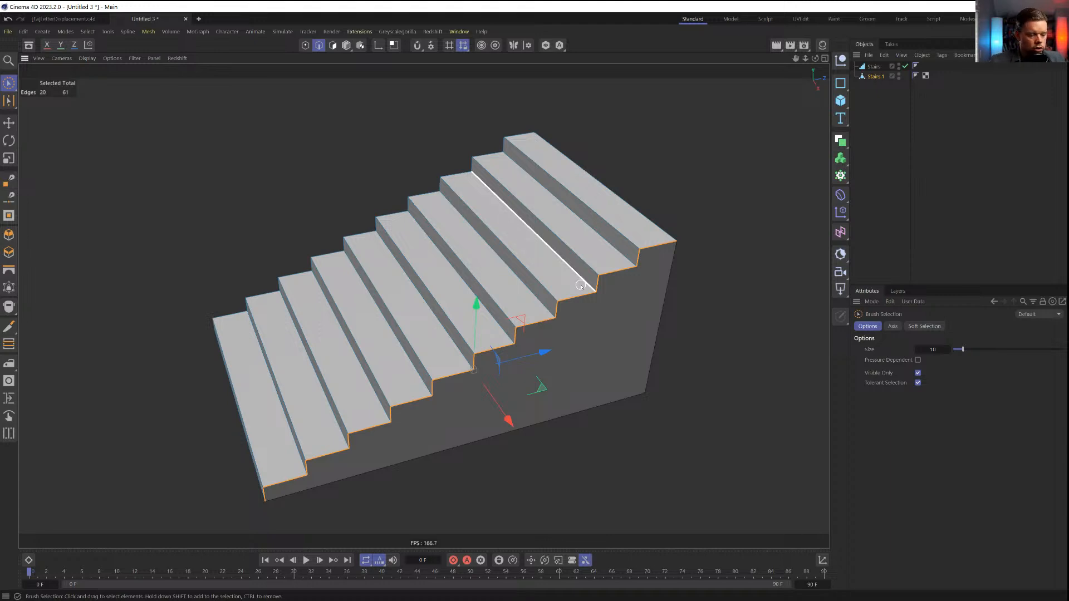
# Find Edge to Spline in the Commander and convert the selected profile edges into a spline
pyautogui.hotkey('shift', 'c')
pyautogui.write('edge')
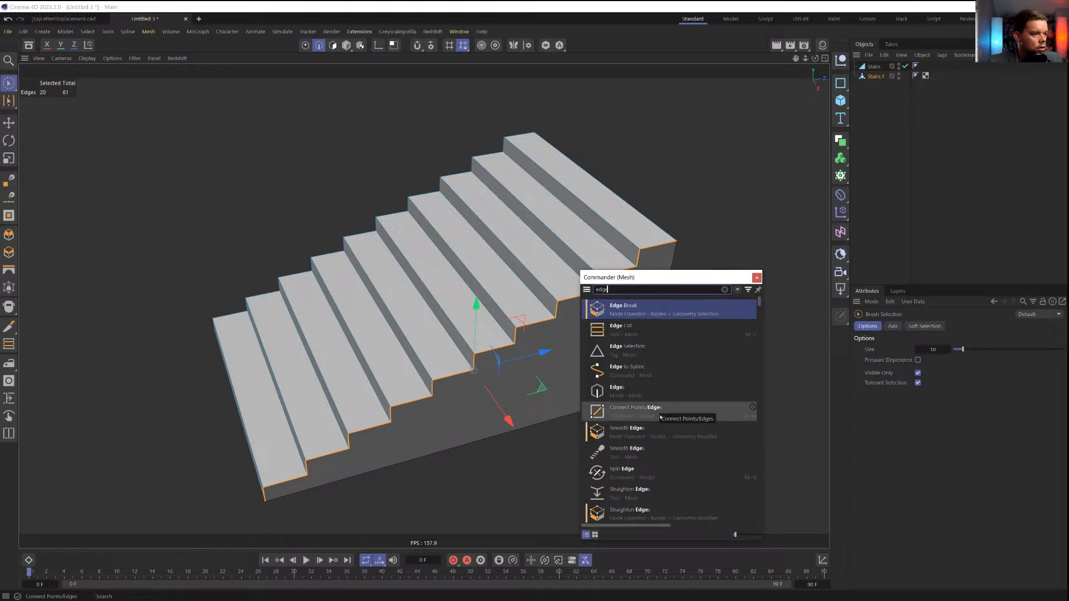
pyautogui.click(640, 371)
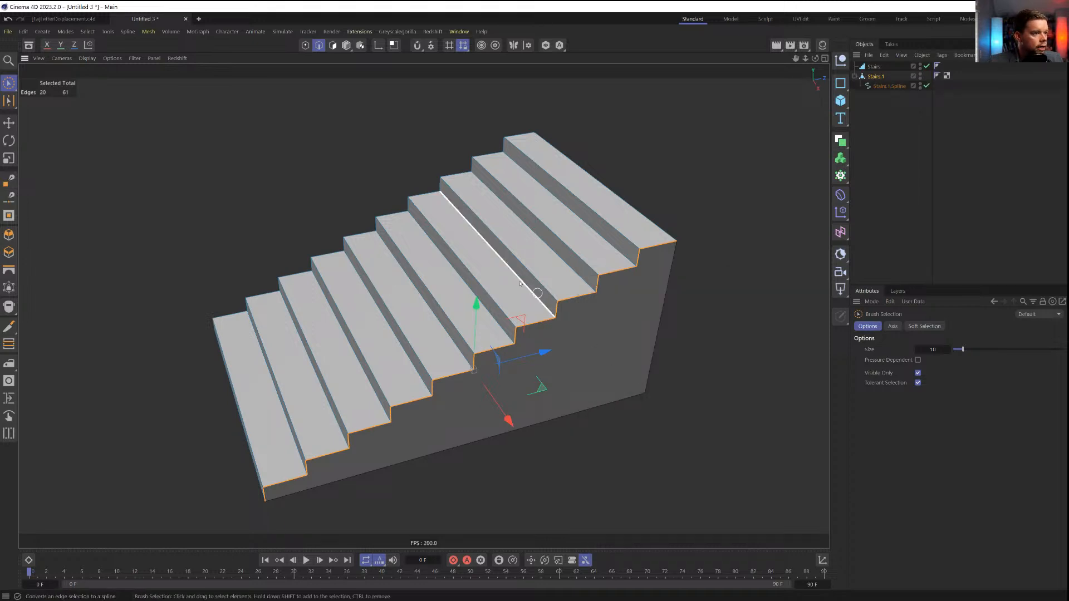
# Delete the editable Stairs.1 mesh, keeping its extracted spline, and disable the original parametric Stairs
pyautogui.click(876, 77)
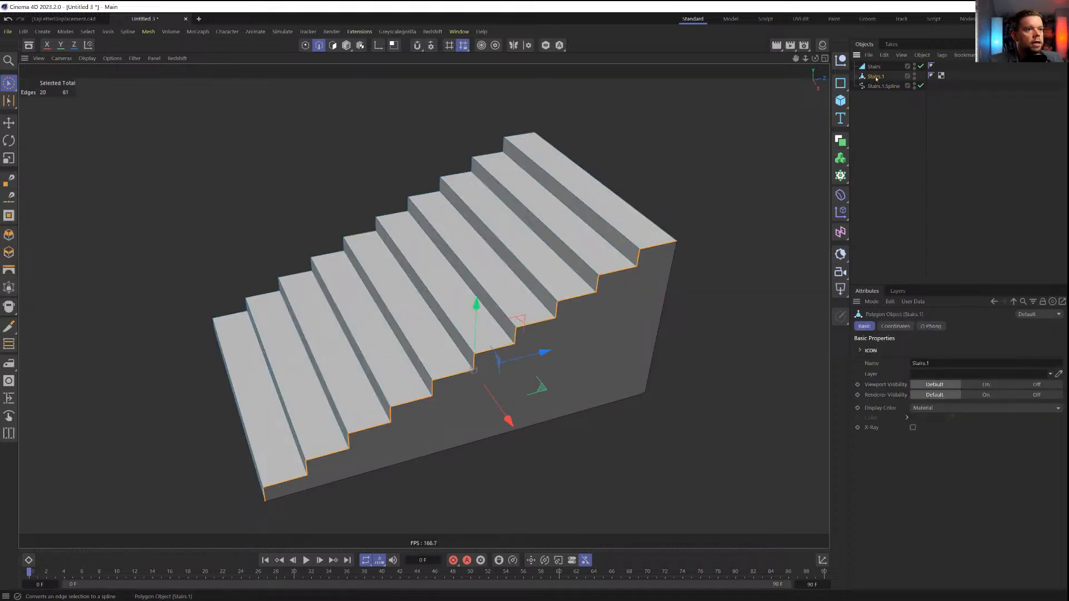
pyautogui.press('Delete')
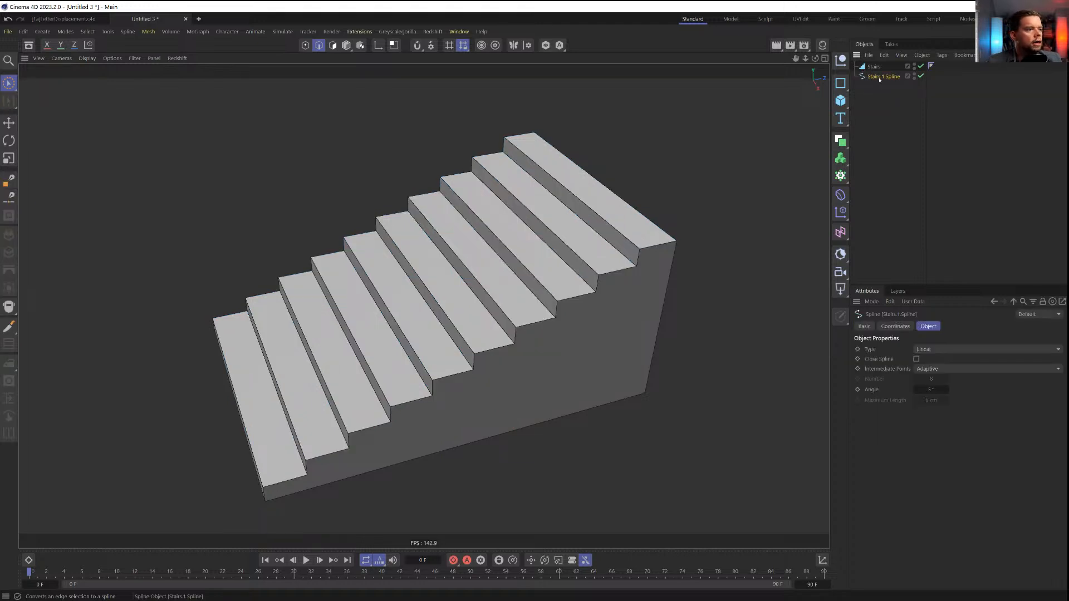
pyautogui.click(921, 66)
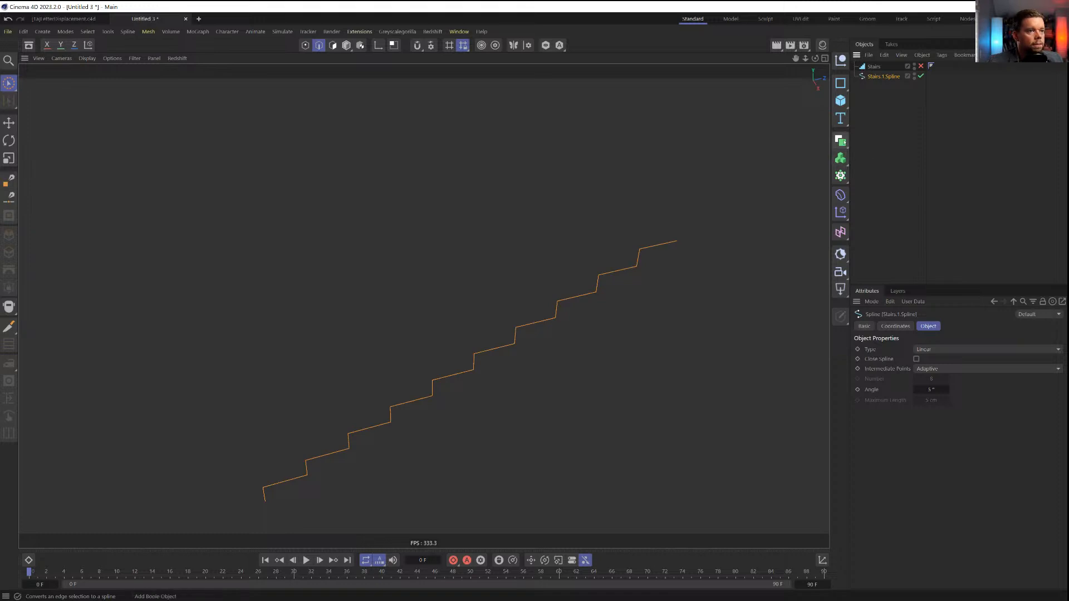
# Add an Extrude generator and nest the stepped Stairs.1 spline inside it
pyautogui.moveTo(842, 141); pyautogui.dragTo(893, 184)
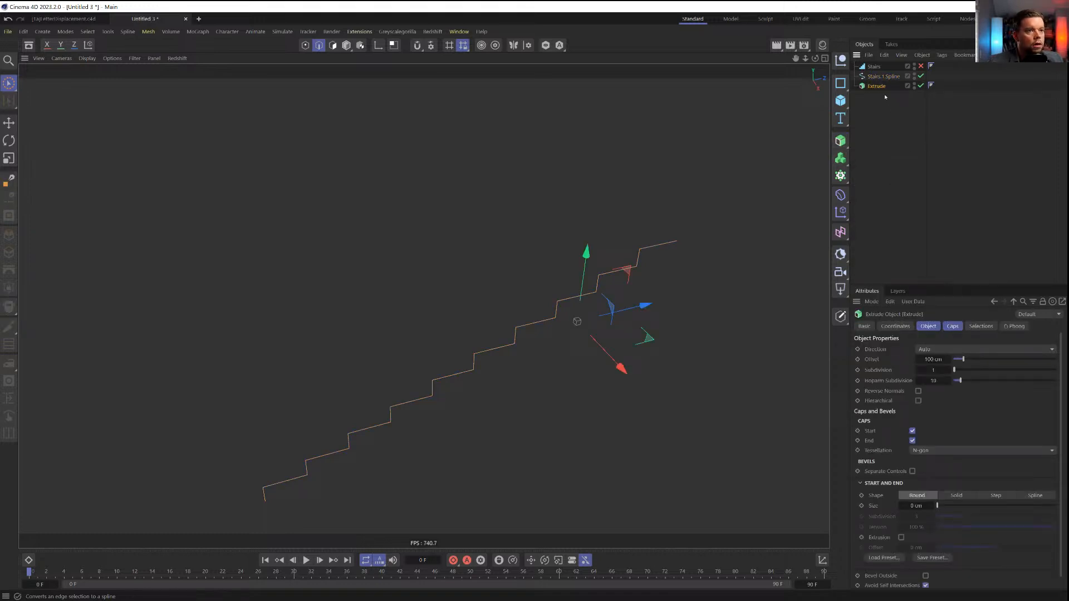
pyautogui.moveTo(885, 76); pyautogui.dragTo(876, 87)
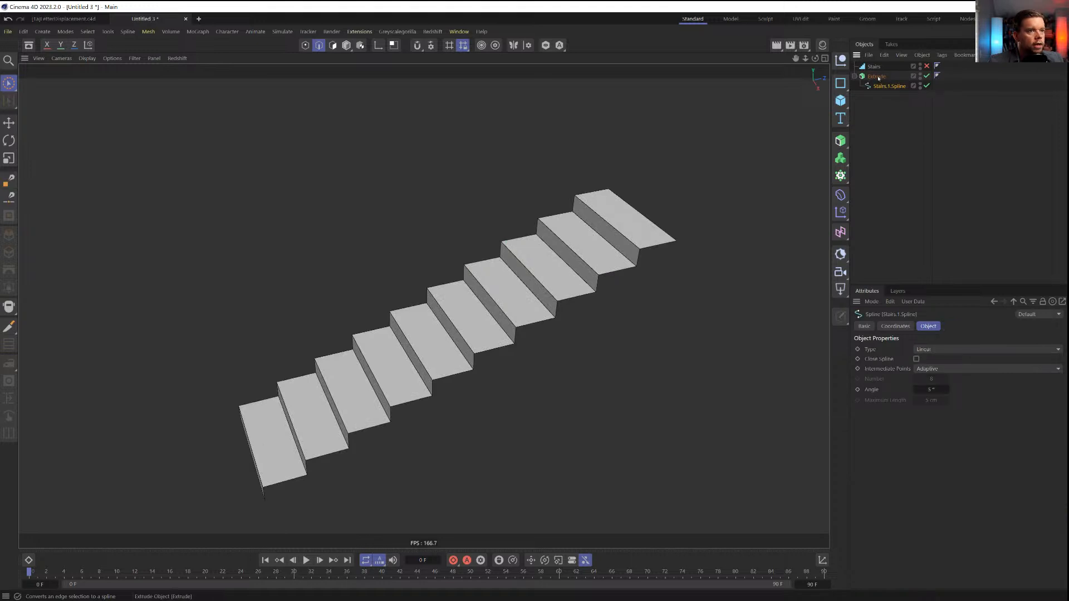
pyautogui.click(876, 76)
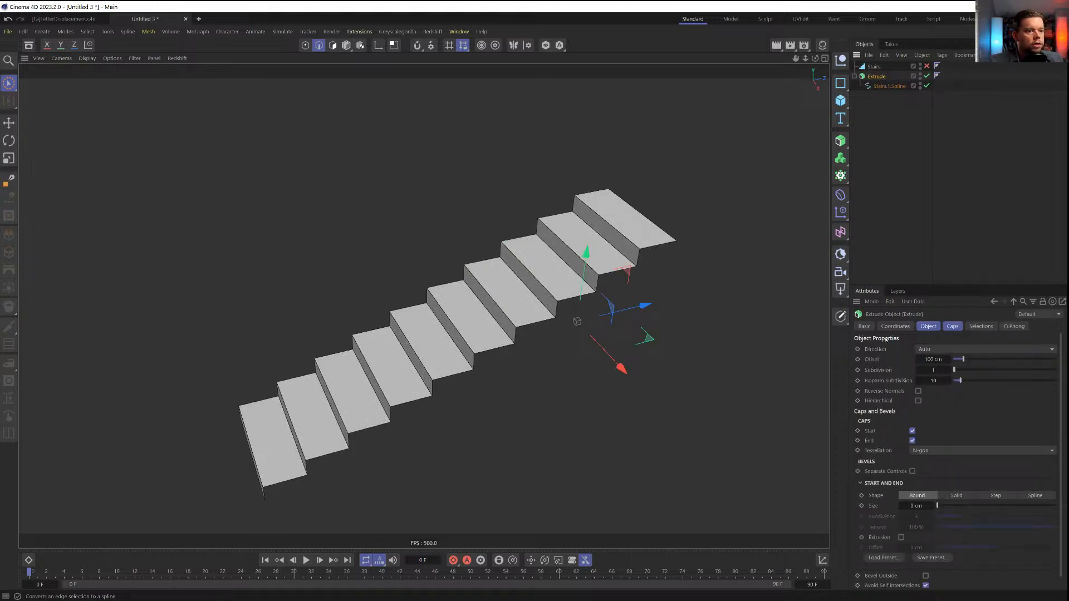
# Set the Extrude's display color to Automatic and choose red as its color
pyautogui.click(864, 326)
pyautogui.click(937, 419)
pyautogui.click(937, 450)
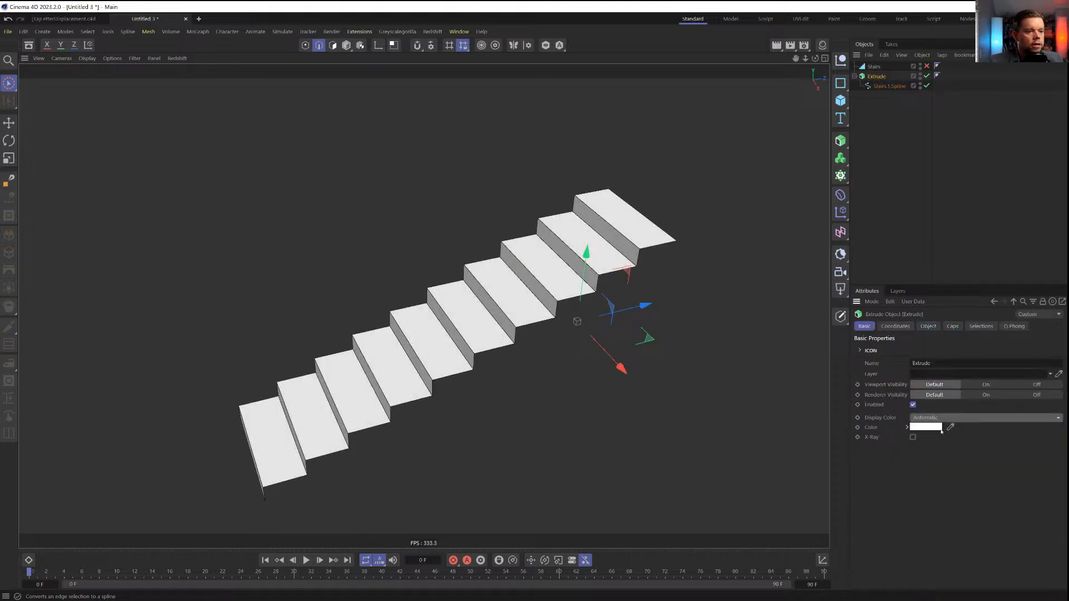
pyautogui.click(930, 427)
pyautogui.moveTo(1007, 530)
pyautogui.mouseDown()
pyautogui.moveTo(1018, 528)
pyautogui.moveTo(997, 539)
pyautogui.moveTo(1004, 528)
pyautogui.mouseUp()
pyautogui.click(1024, 439)
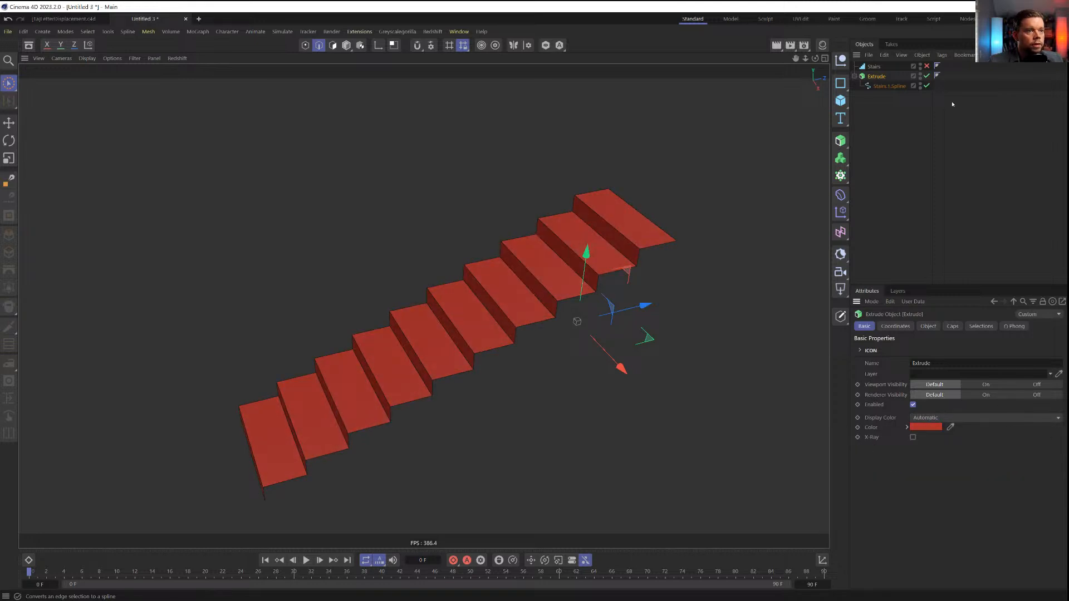
# Re-enable the Stairs and, in Model mode, nudge the spline slightly up and forward along Z so the red runner clears treads and risers
pyautogui.click(927, 66)
pyautogui.click(879, 86)
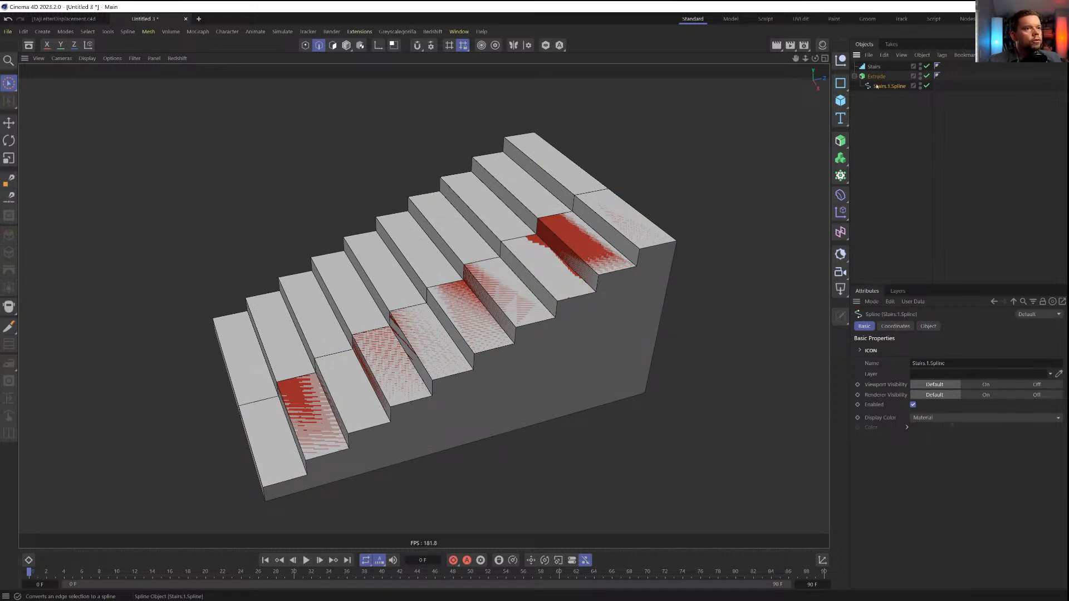
pyautogui.keyDown('alt'); pyautogui.moveTo(616, 237); pyautogui.dragTo(613, 242); pyautogui.keyUp('alt')
pyautogui.keyDown('alt'); pyautogui.moveTo(594, 261); pyautogui.dragTo(619, 262, button='right'); pyautogui.keyUp('alt')
pyautogui.keyDown('alt'); pyautogui.moveTo(619, 263); pyautogui.dragTo(671, 238, button='middle'); pyautogui.keyUp('alt')
pyautogui.keyDown('alt'); pyautogui.moveTo(705, 243); pyautogui.dragTo(671, 247); pyautogui.keyUp('alt')
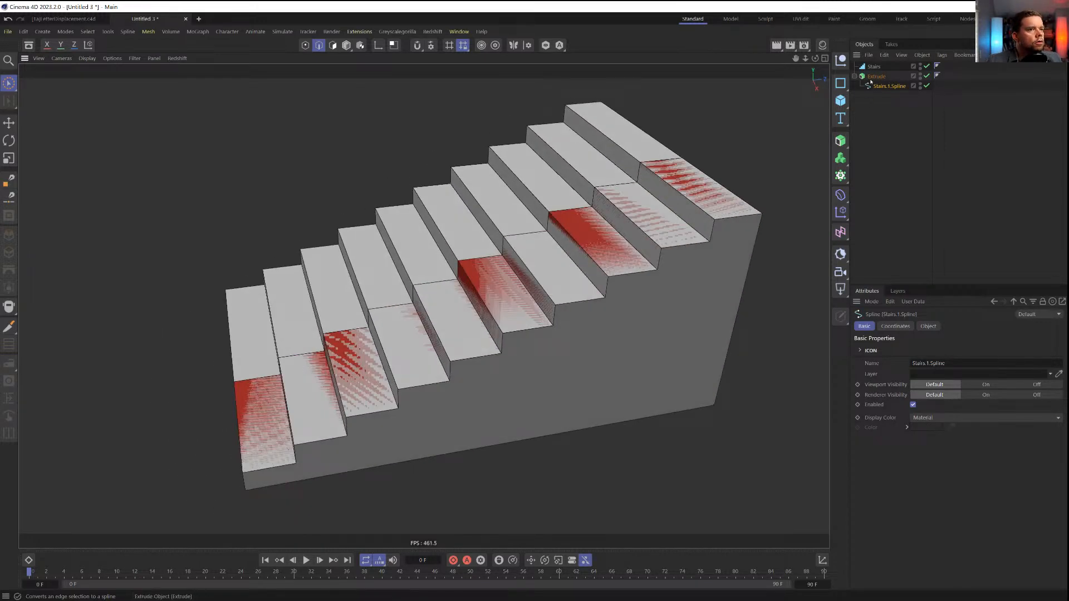
pyautogui.keyDown('alt'); pyautogui.moveTo(671, 277); pyautogui.dragTo(641, 294, button='right'); pyautogui.keyUp('alt')
pyautogui.keyDown('alt'); pyautogui.moveTo(640, 293); pyautogui.dragTo(493, 276, button='middle'); pyautogui.keyUp('alt')
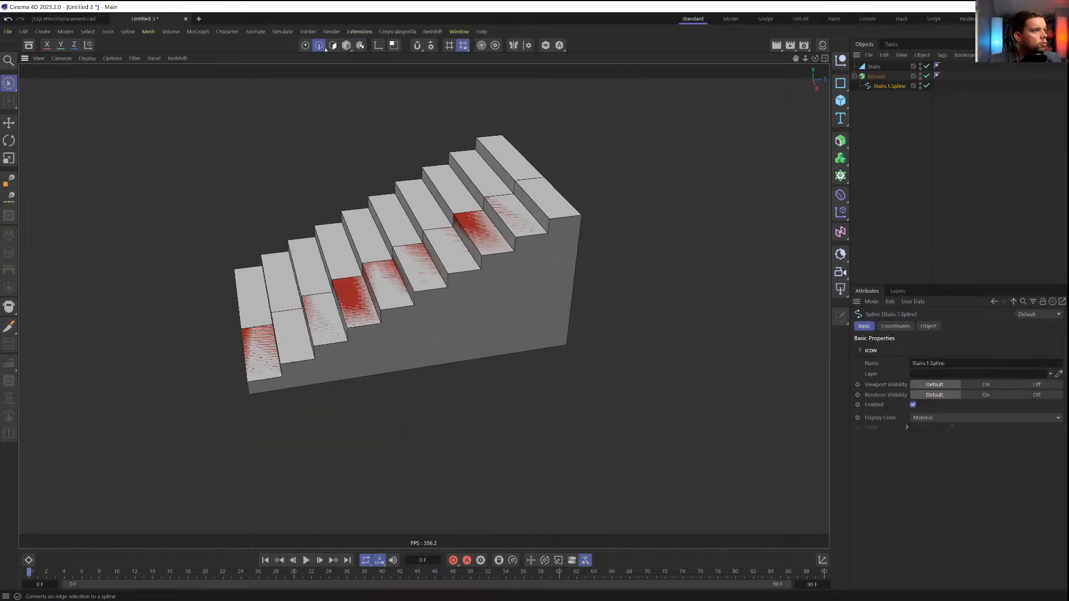
pyautogui.click(346, 45)
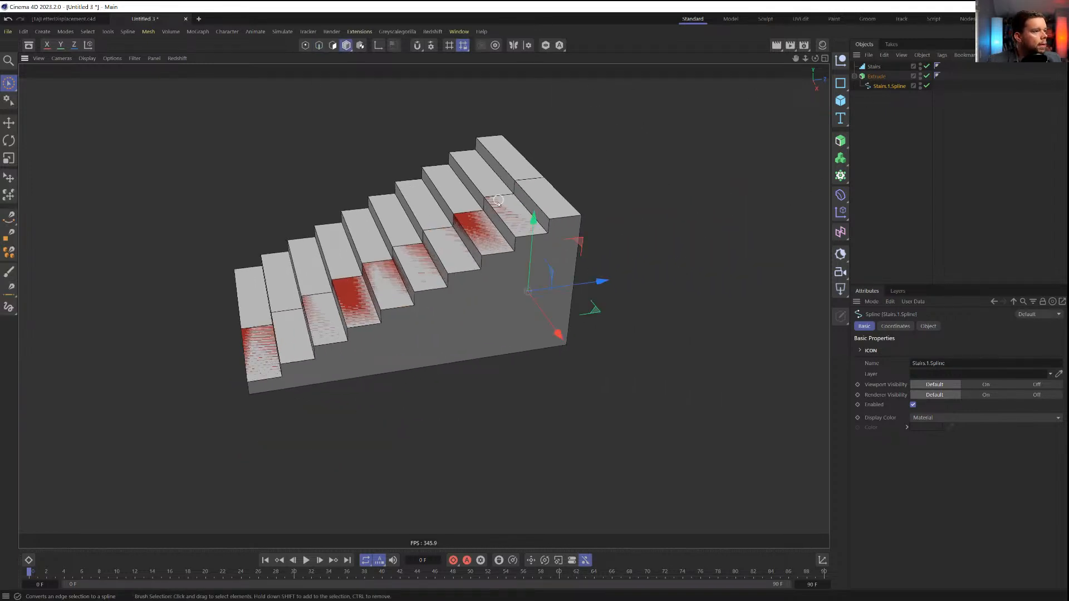
pyautogui.keyDown('alt'); pyautogui.moveTo(499, 204); pyautogui.dragTo(480, 193); pyautogui.keyUp('alt')
pyautogui.moveTo(548, 248); pyautogui.dragTo(548, 246)
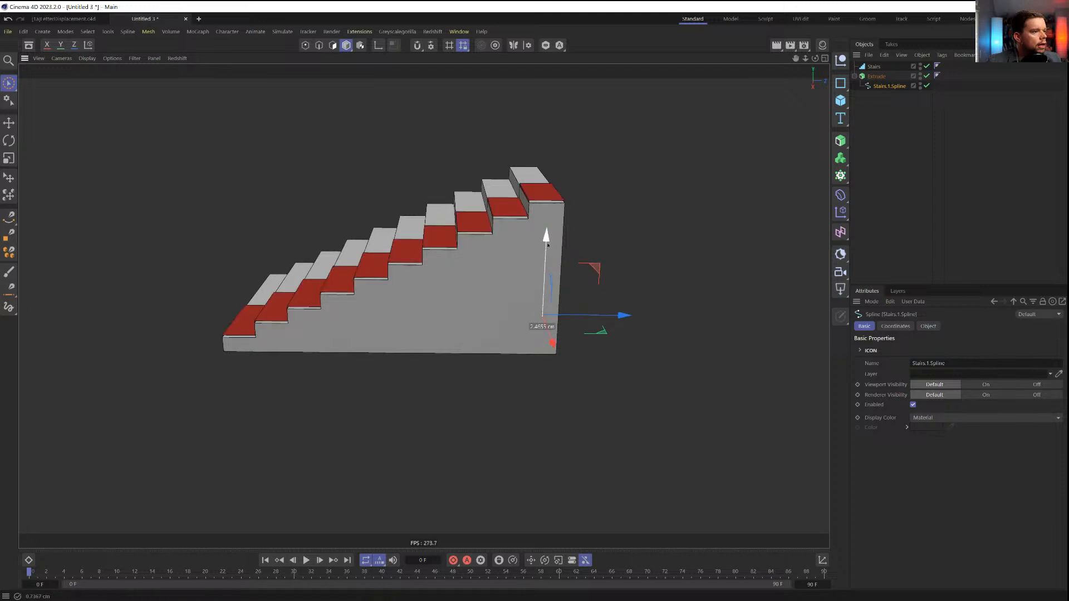
pyautogui.moveTo(625, 316); pyautogui.dragTo(622, 315)
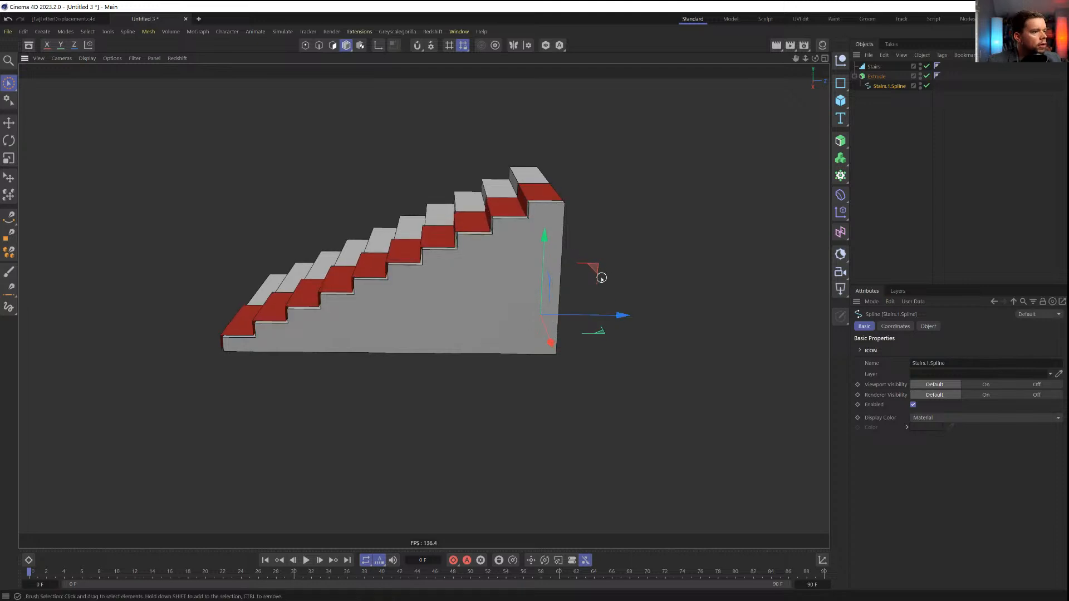
# Slide the spline along its X axis to centre the red runner across the width of the stairs
pyautogui.keyDown('alt'); pyautogui.moveTo(601, 278); pyautogui.dragTo(598, 288); pyautogui.keyUp('alt')
pyautogui.moveTo(579, 320); pyautogui.dragTo(547, 309)
pyautogui.click(878, 78)
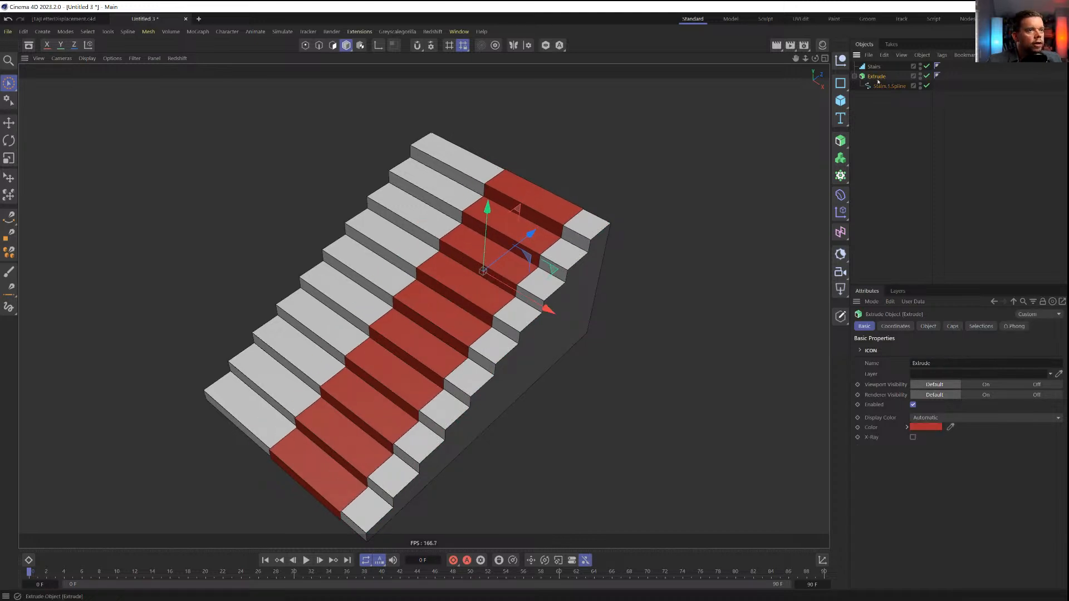
pyautogui.click(928, 327)
pyautogui.hotkey('ctrl', 'z')
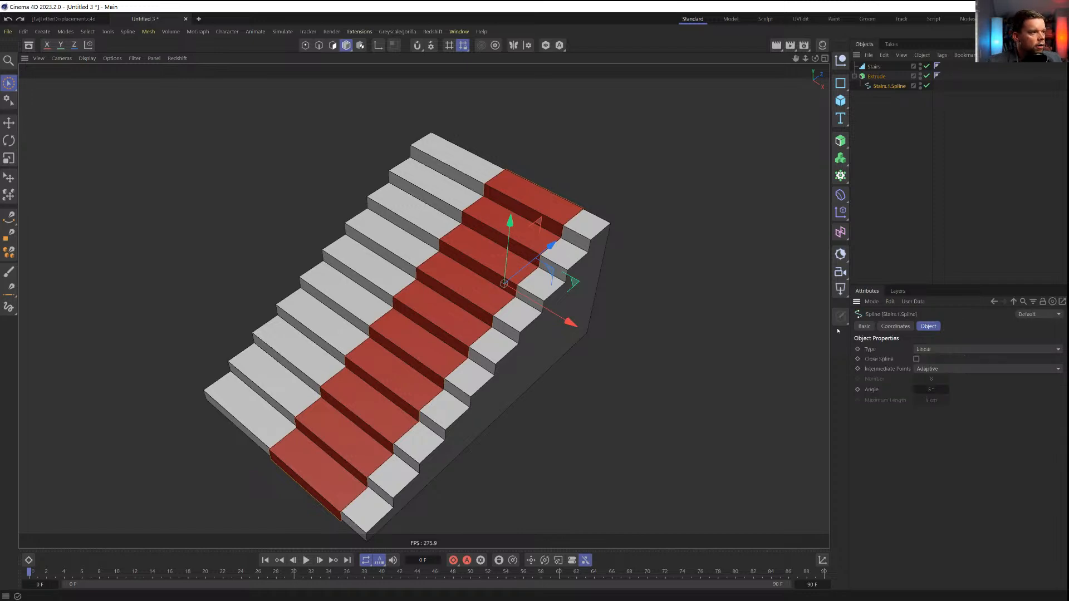
pyautogui.hotkey('ctrl', 'z')
pyautogui.moveTo(475, 253)
pyautogui.keyDown('alt'); pyautogui.mouseDown()
pyautogui.moveTo(557, 246)
pyautogui.moveTo(483, 248)
pyautogui.mouseUp(); pyautogui.keyUp('alt')
# Find Geometry Axis in the Commander and add it as a child of the Extrude below the spline
pyautogui.click(876, 76)
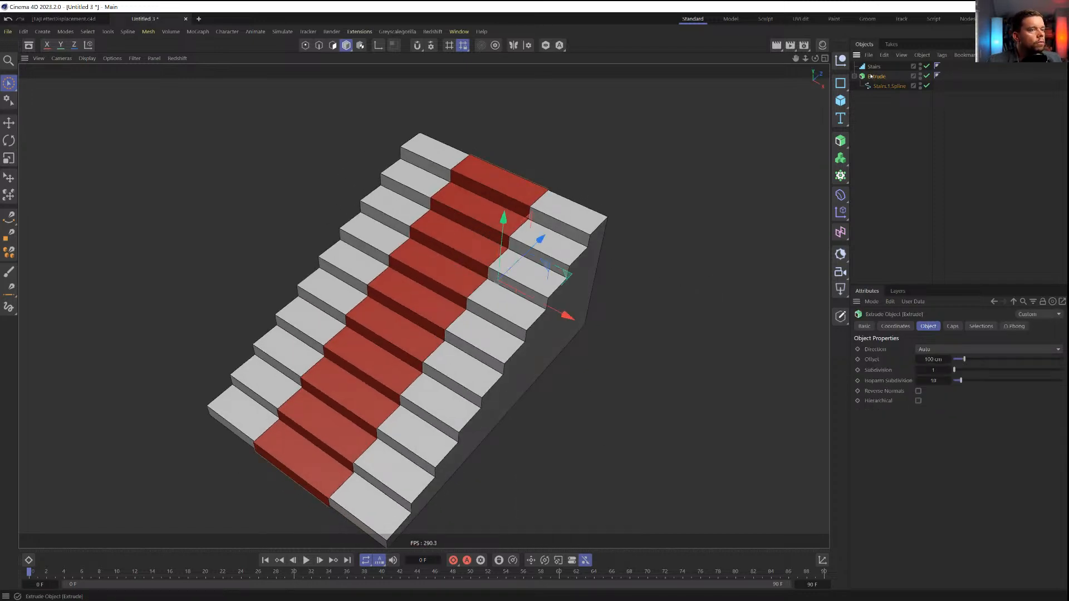
pyautogui.hotkey('shift', 'c')
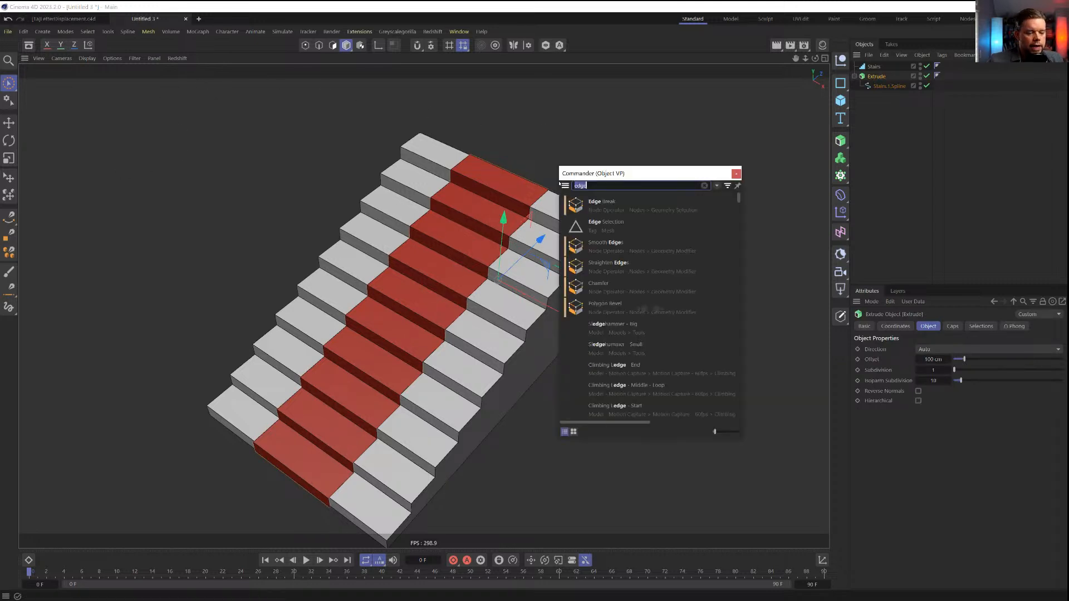
pyautogui.write('axis')
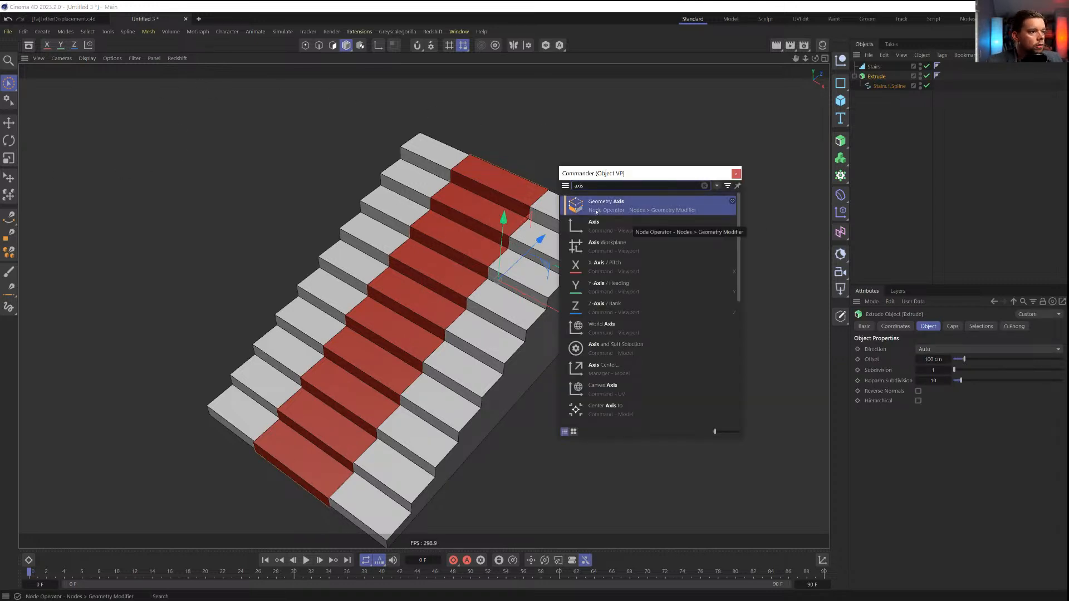
pyautogui.click(627, 208)
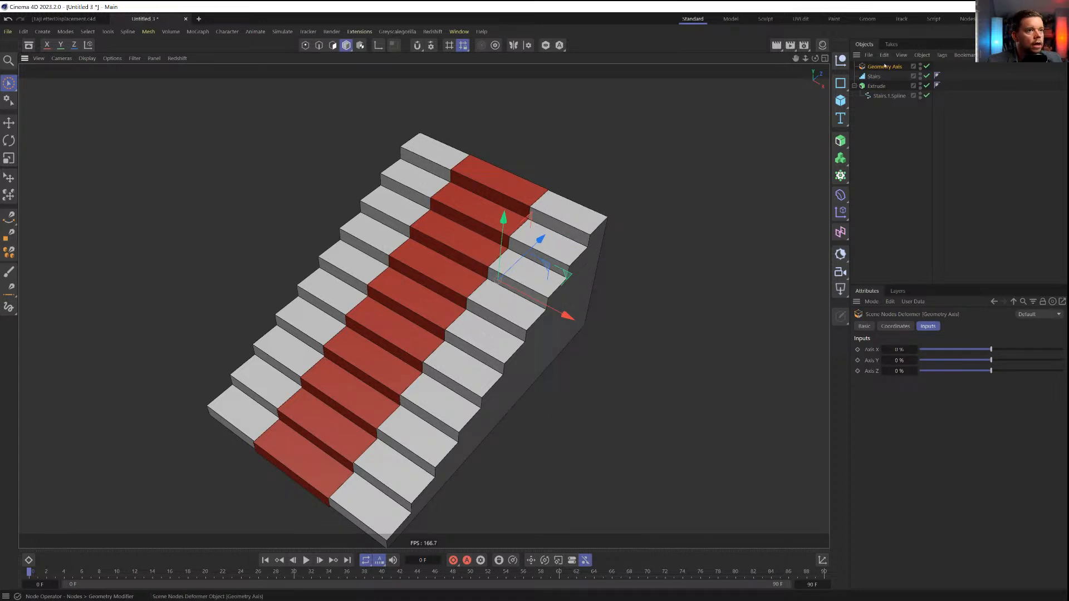
pyautogui.moveTo(885, 66); pyautogui.dragTo(881, 100)
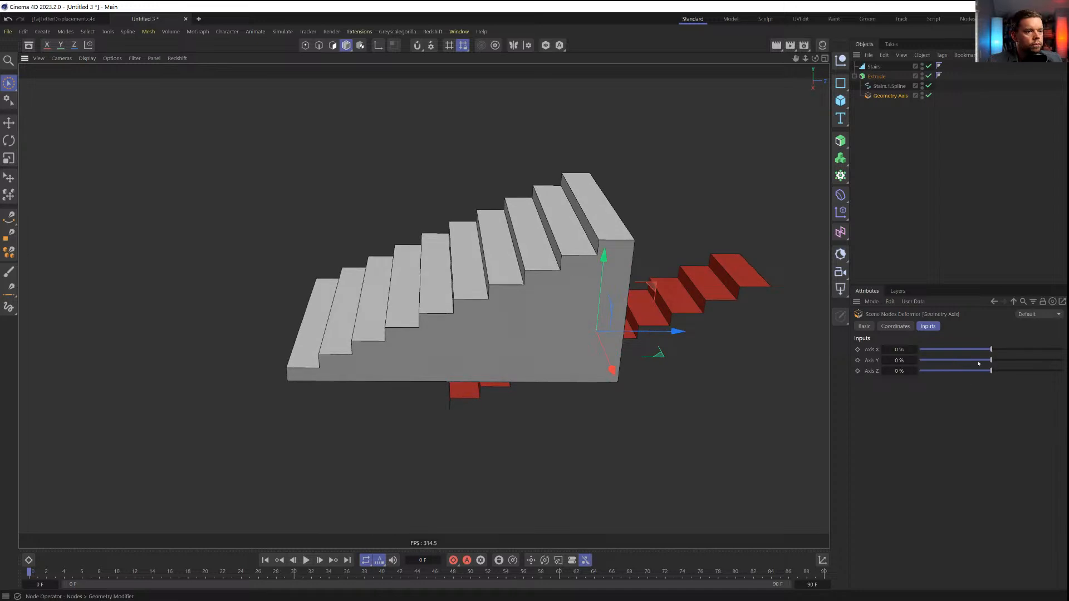
# Set the Geometry Axis to 100% on Y and -100% on Z, leaving X at 0%
pyautogui.keyDown('alt'); pyautogui.moveTo(691, 356); pyautogui.dragTo(730, 306); pyautogui.keyUp('alt')
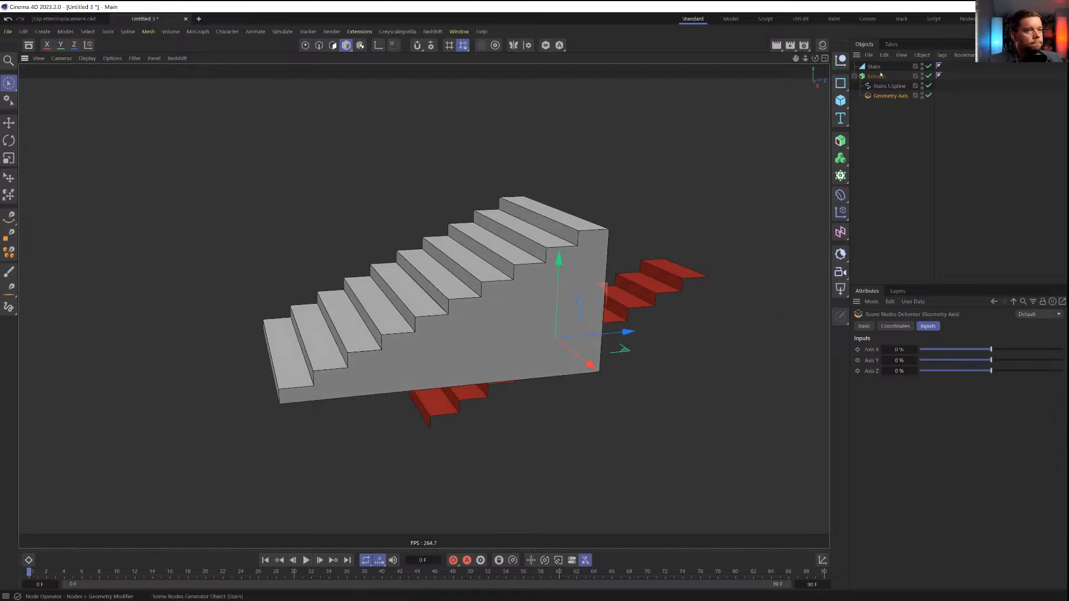
pyautogui.moveTo(983, 362); pyautogui.dragTo(1062, 361)
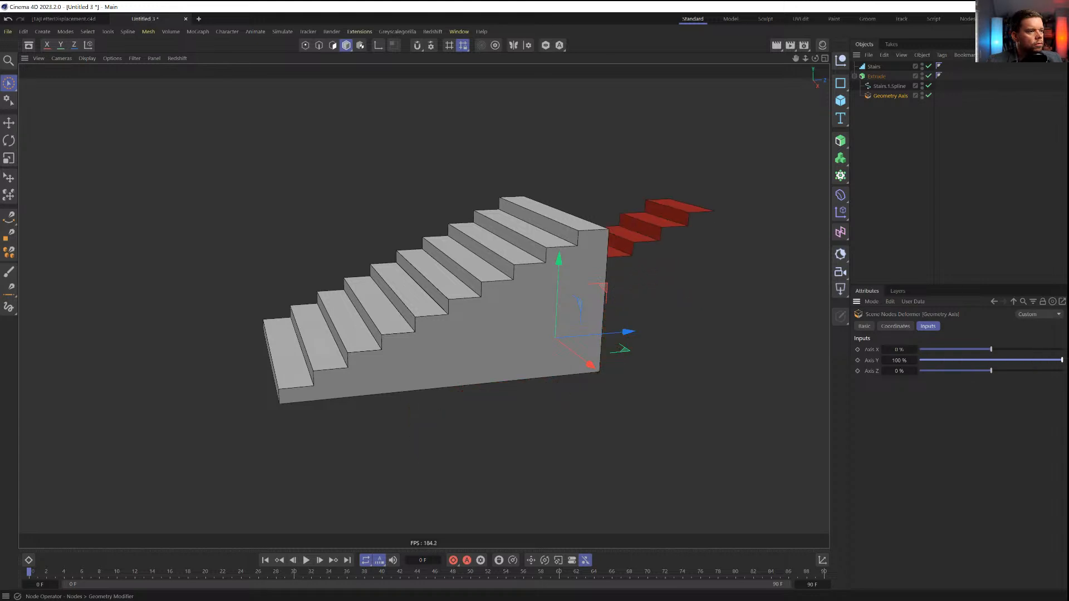
pyautogui.moveTo(986, 350); pyautogui.dragTo(1062, 350)
pyautogui.hotkey('ctrl', 'z')
pyautogui.moveTo(990, 372); pyautogui.dragTo(909, 379)
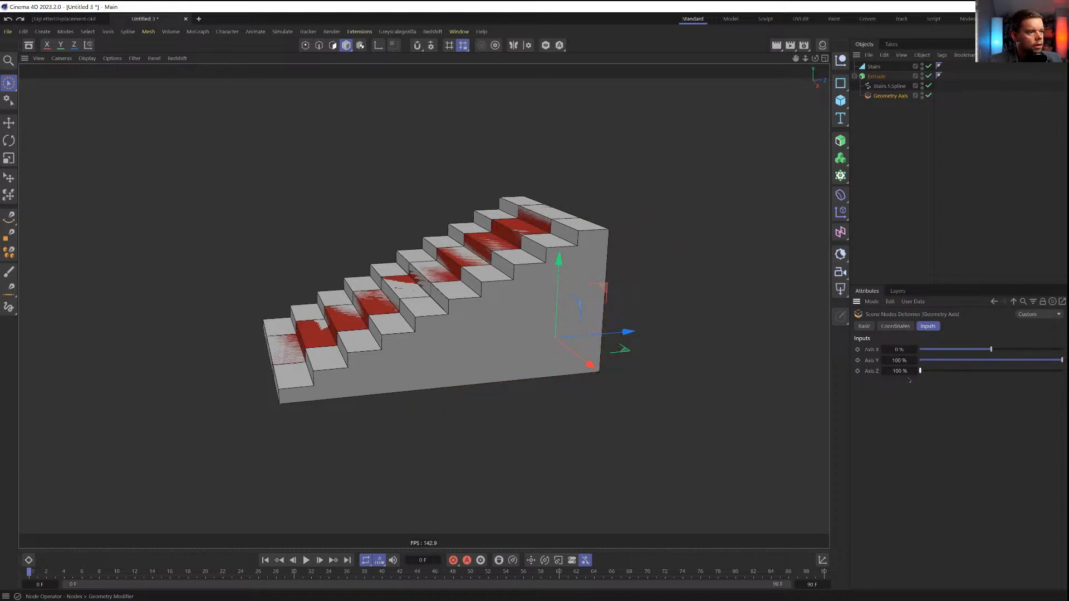
# Widen the red runner by increasing the Extrude's offset to about 140 cm
pyautogui.keyDown('alt'); pyautogui.moveTo(519, 286); pyautogui.dragTo(481, 253); pyautogui.keyUp('alt')
pyautogui.click(546, 285)
pyautogui.click(878, 77)
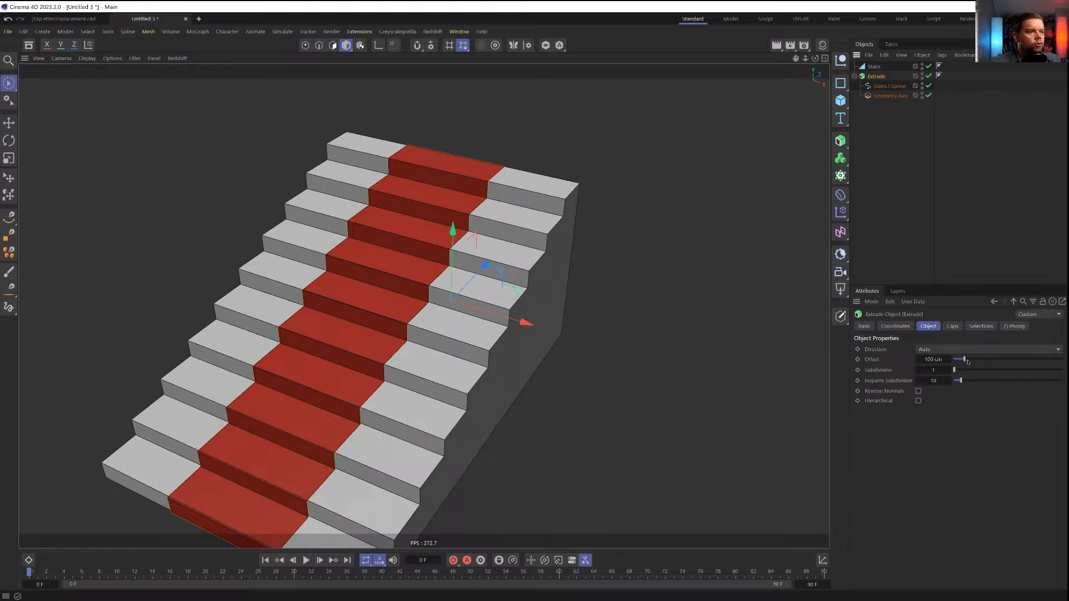
pyautogui.moveTo(967, 362)
pyautogui.mouseDown()
pyautogui.moveTo(983, 361)
pyautogui.moveTo(970, 361)
pyautogui.mouseUp()
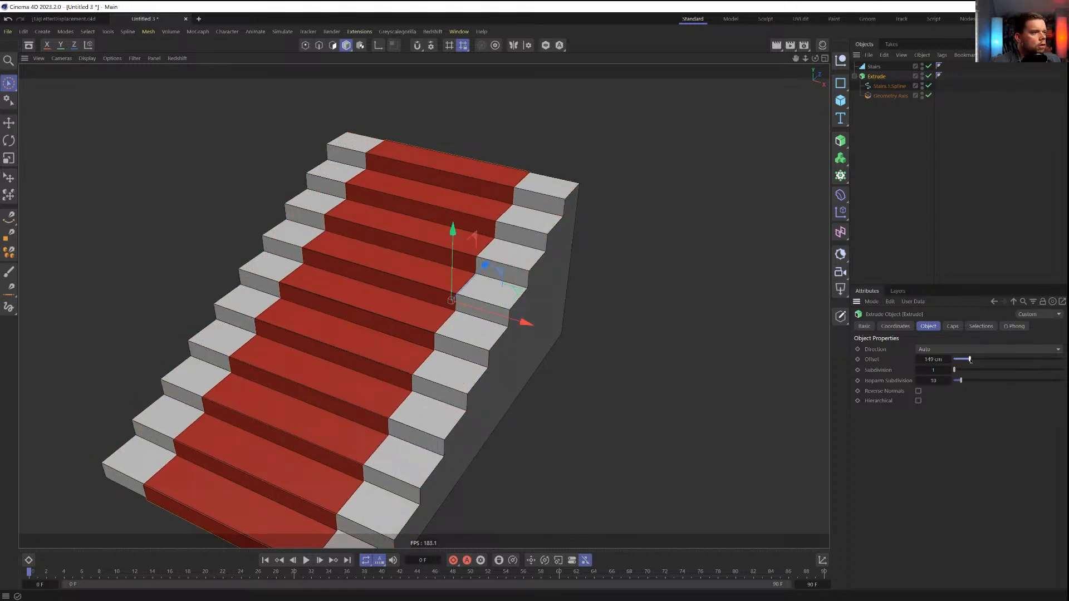
pyautogui.click(891, 95)
pyautogui.keyDown('alt'); pyautogui.moveTo(580, 205); pyautogui.dragTo(469, 227); pyautogui.keyUp('alt')
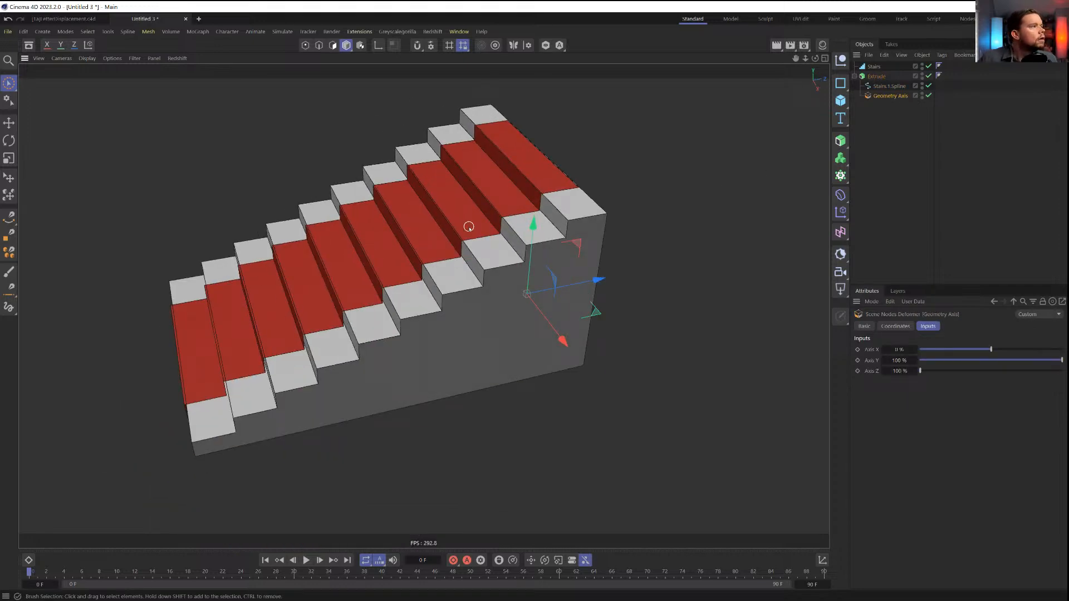
# Save the project in the SceneFiles folder as [2a]Stairs.c4d
pyautogui.hotkey('ctrl', 's')
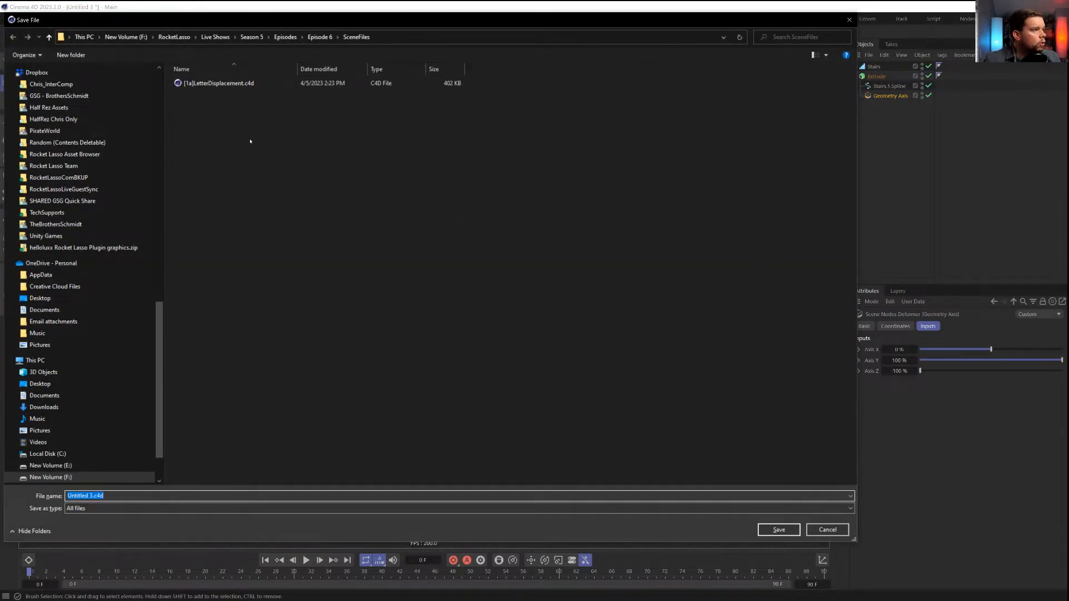
pyautogui.click(234, 84)
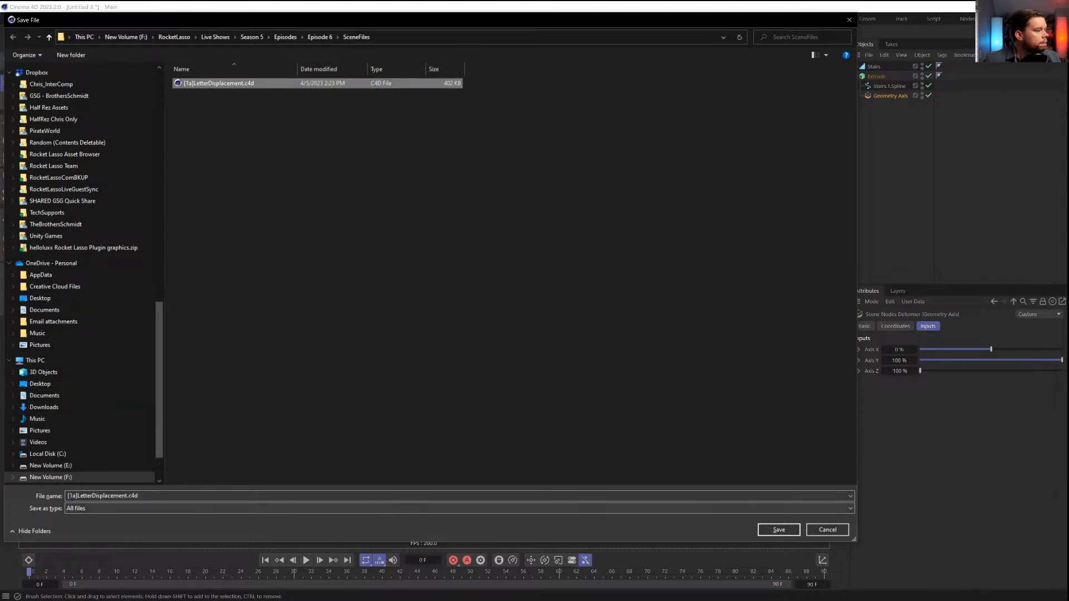
pyautogui.click(72, 496)
pyautogui.click(72, 496)
pyautogui.press('BackSpace')
pyautogui.write('2')
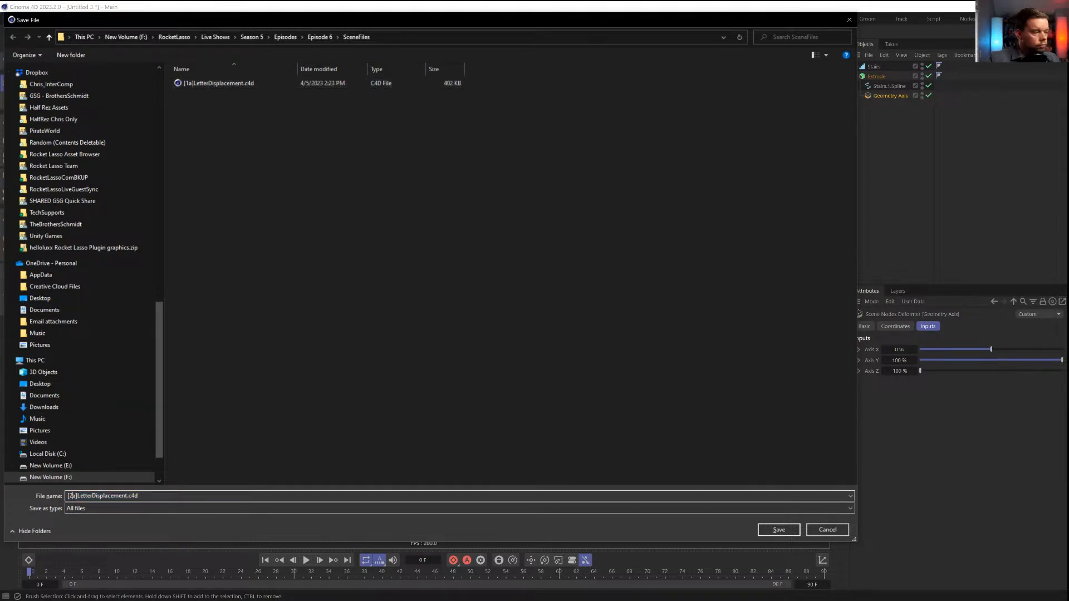
pyautogui.hotkey('ctrl', 'shift', 'Right')
pyautogui.hotkey('ctrl', 'shift', 'Right')
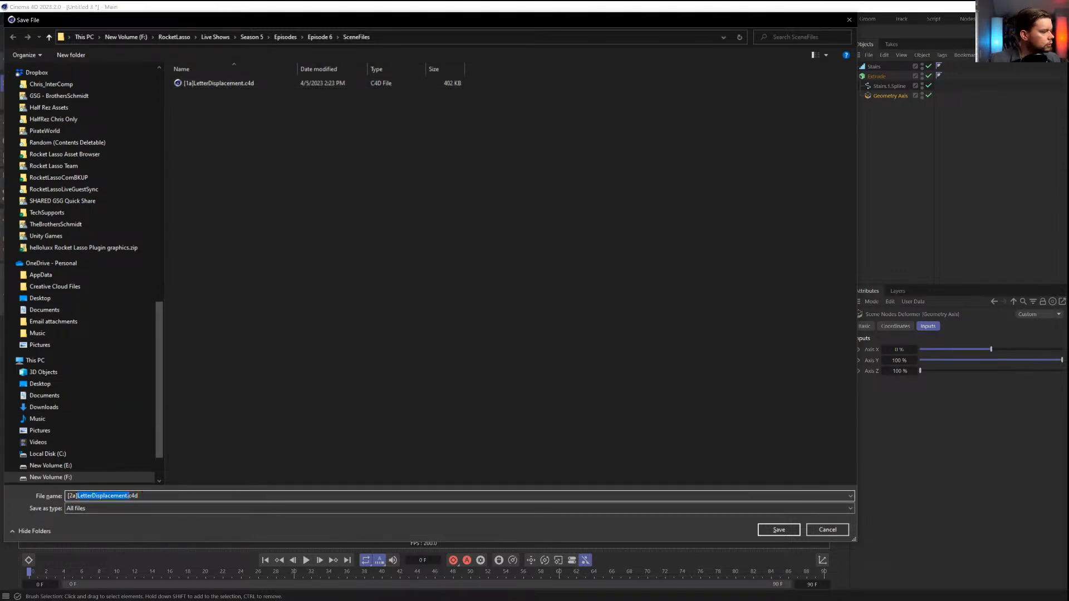
pyautogui.write('Stairs.')
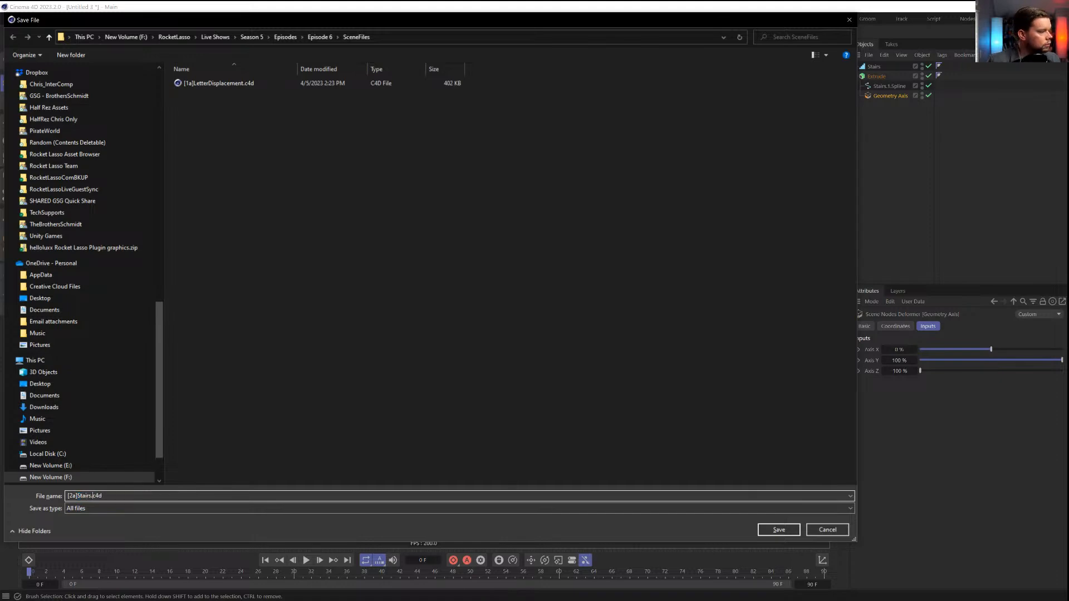
pyautogui.press('Return')
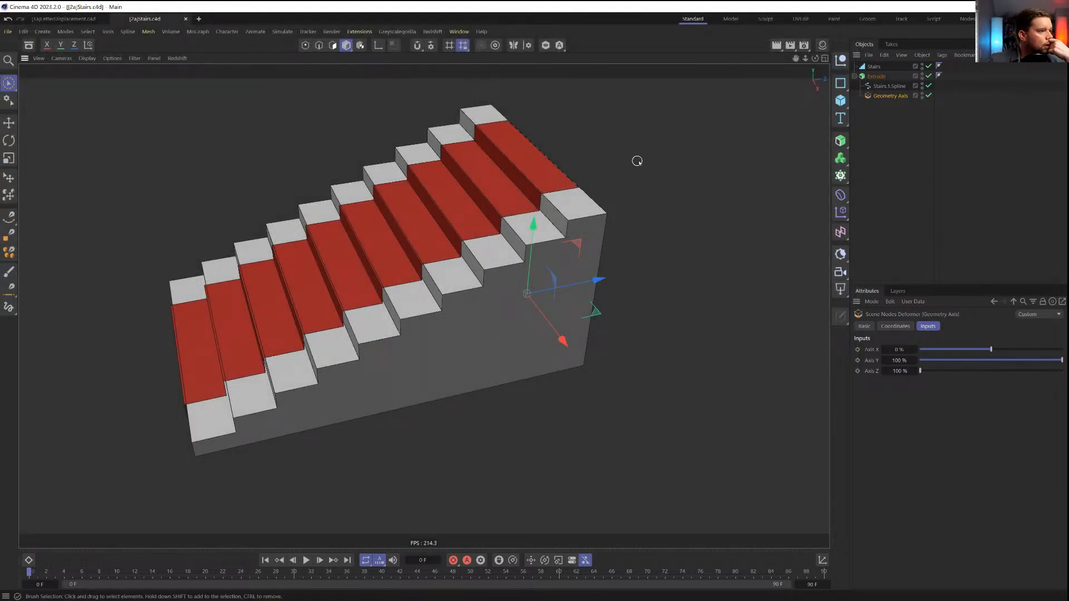
# Keep the stair spline's type Linear and set its intermediate points to Subdivided
pyautogui.scroll(3, 552, 223)
pyautogui.scroll(3, 599, 179)
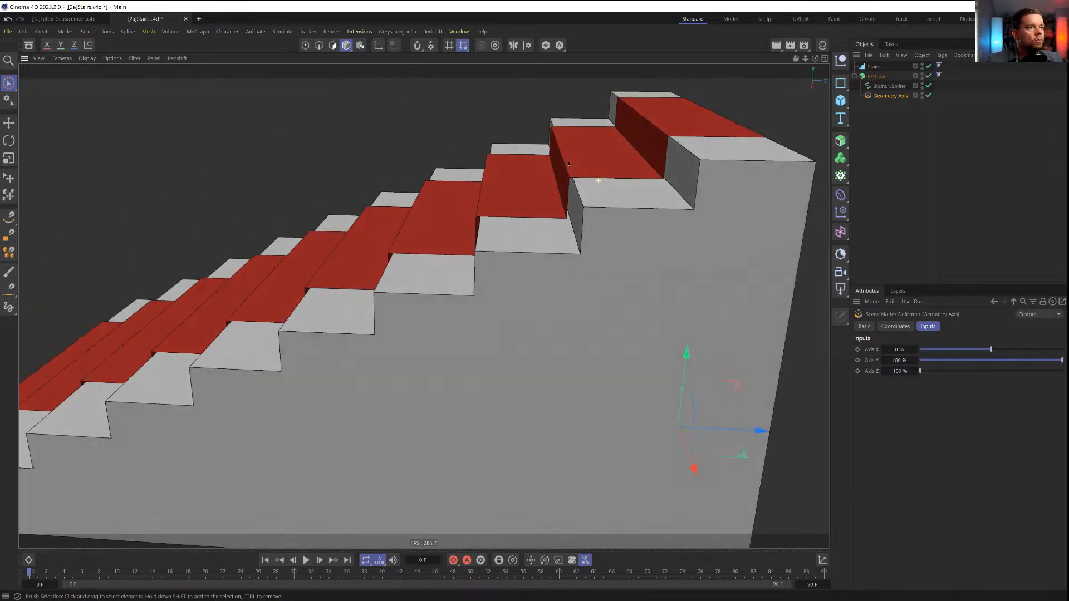
pyautogui.scroll(3, 569, 163)
pyautogui.click(486, 251)
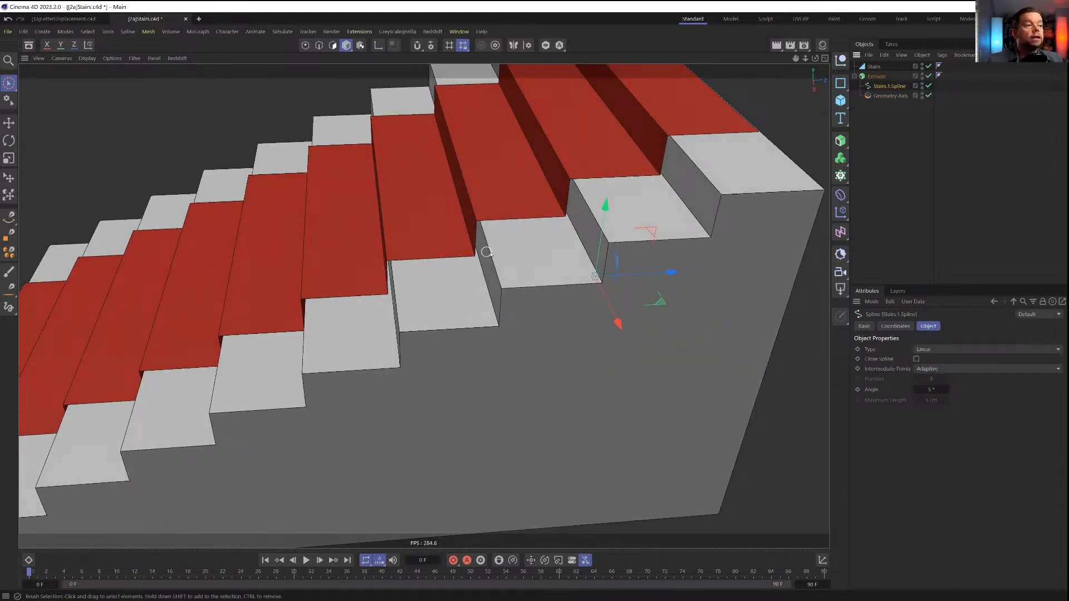
pyautogui.scroll(-3, 486, 251)
pyautogui.click(986, 349)
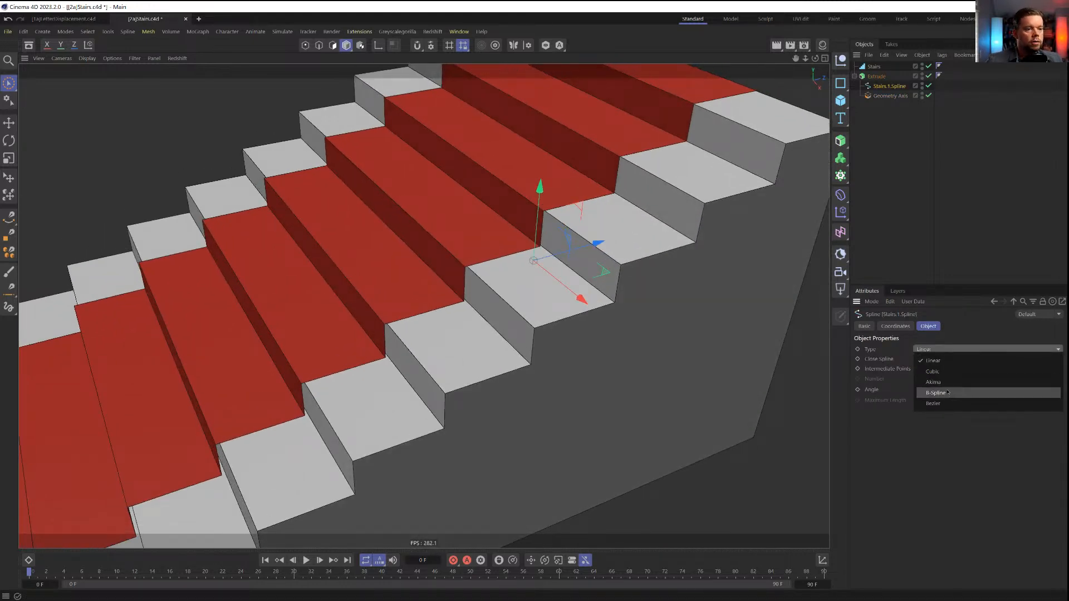
pyautogui.click(927, 362)
pyautogui.click(929, 369)
pyautogui.click(948, 423)
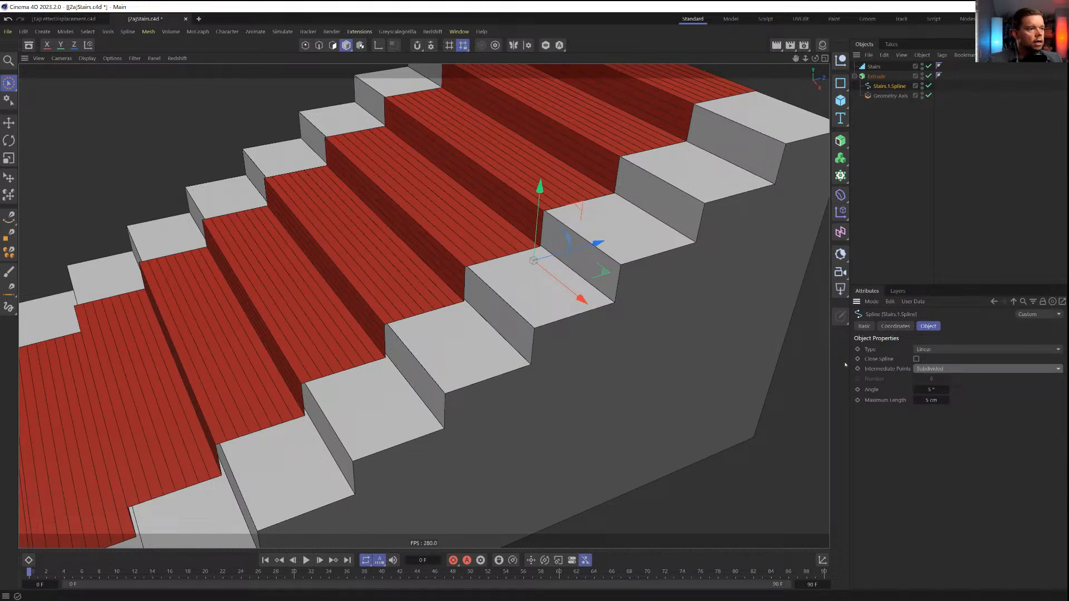
# Set the subdivided spline's maximum length to 2 cm
pyautogui.keyDown('alt'); pyautogui.moveTo(587, 220); pyautogui.dragTo(639, 203); pyautogui.keyUp('alt')
pyautogui.keyDown('alt'); pyautogui.moveTo(545, 230); pyautogui.dragTo(723, 349); pyautogui.keyUp('alt')
pyautogui.scroll(-4, 563, 258)
pyautogui.click(918, 401)
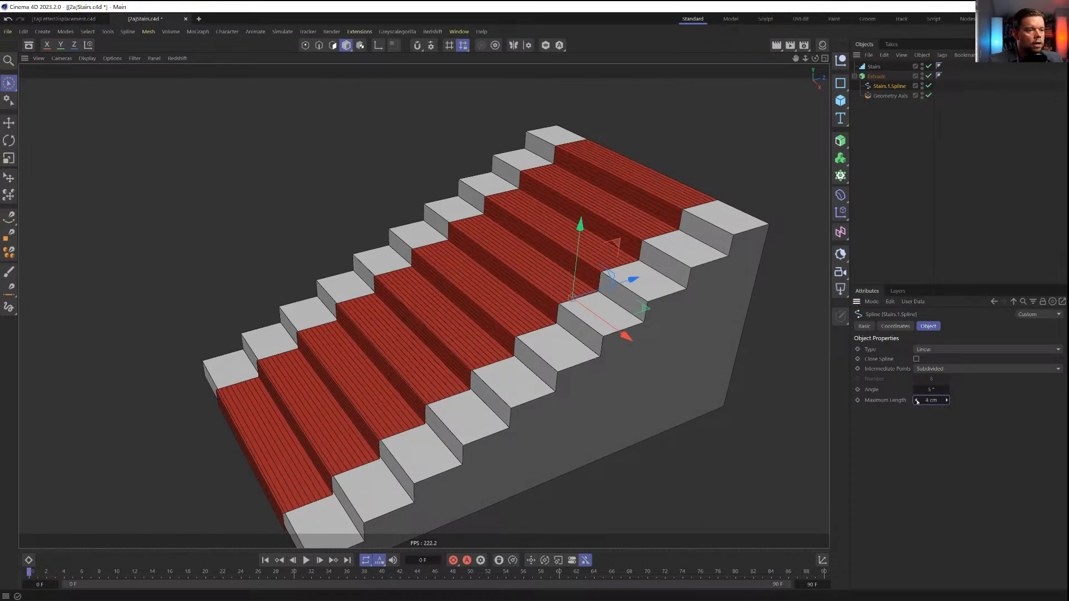
pyautogui.click(917, 400)
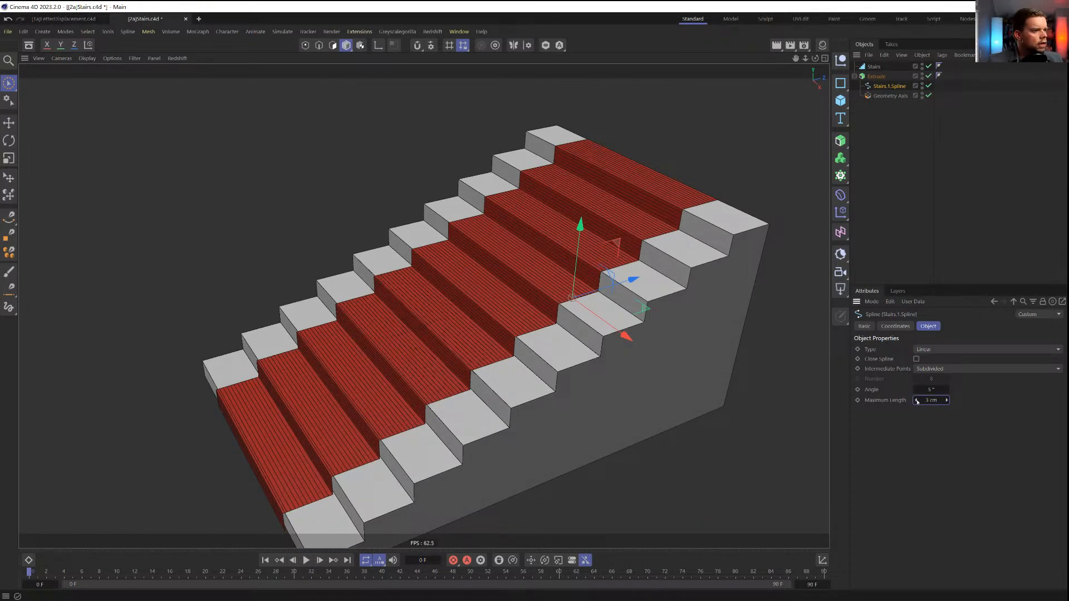
pyautogui.click(918, 400)
pyautogui.click(947, 400)
pyautogui.click(917, 400)
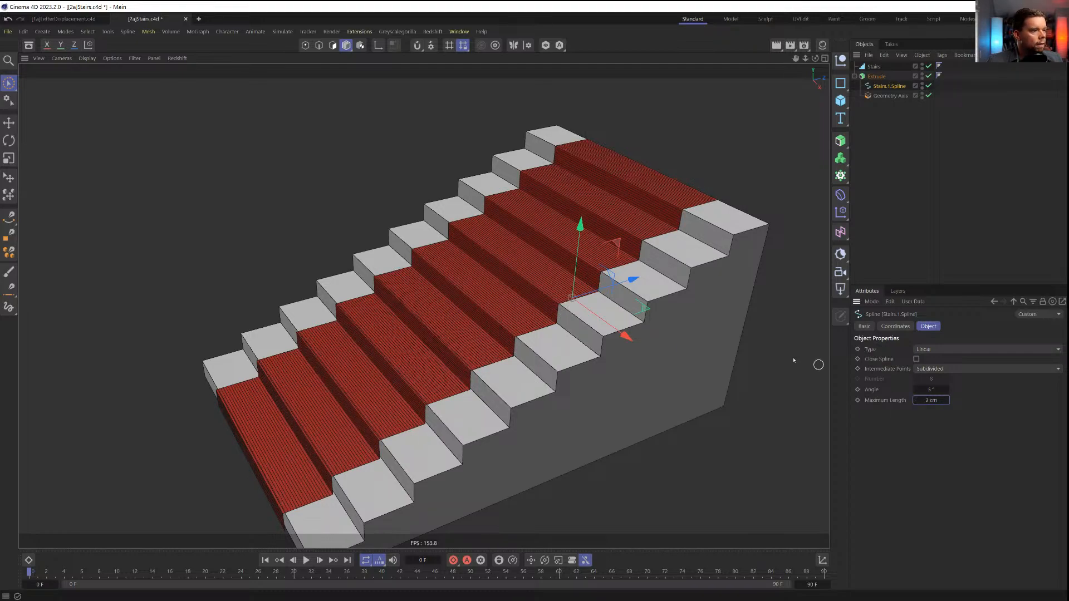
# Increase the red runner Extrude's subdivision to 6 to divide it across its width
pyautogui.moveTo(532, 313)
pyautogui.keyDown('alt'); pyautogui.mouseDown()
pyautogui.moveTo(579, 298)
pyautogui.moveTo(530, 315)
pyautogui.mouseUp(); pyautogui.keyUp('alt')
pyautogui.scroll(5, 532, 312)
pyautogui.scroll(-3, 649, 254)
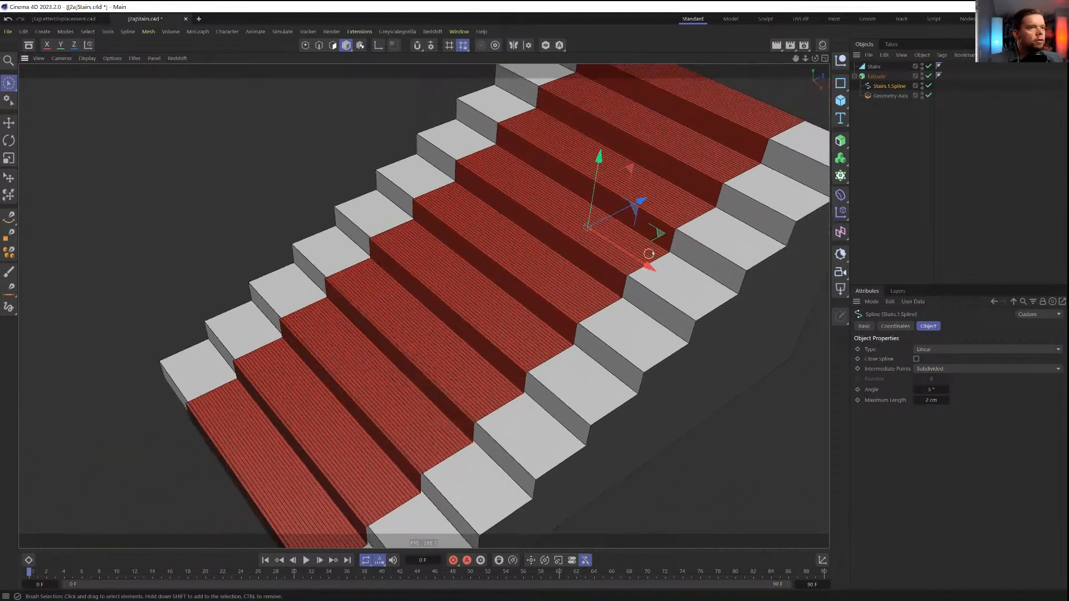
pyautogui.click(649, 254)
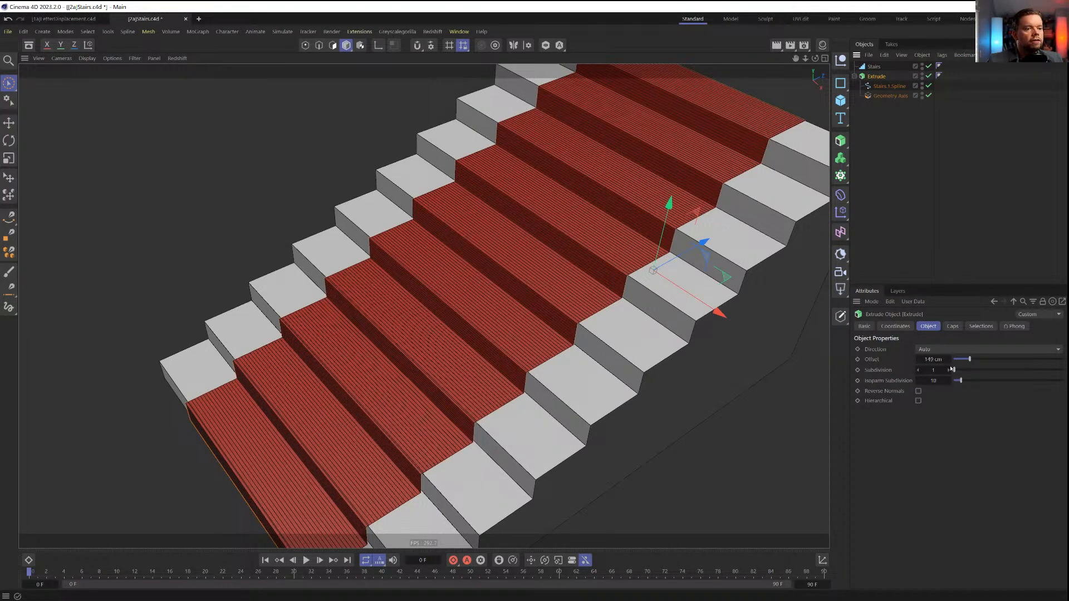
pyautogui.click(949, 370)
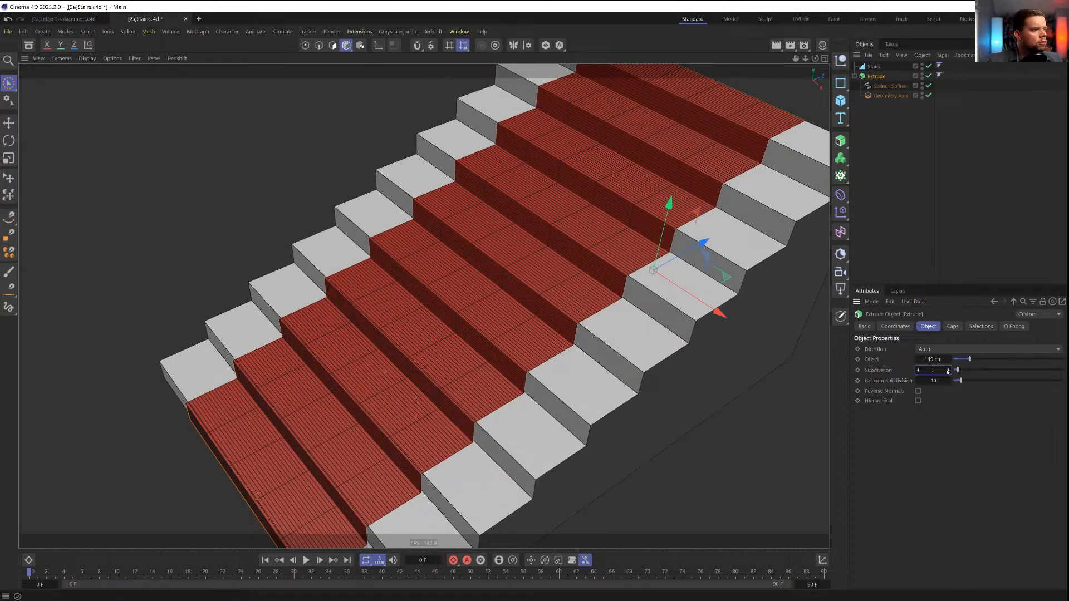
pyautogui.click(949, 370)
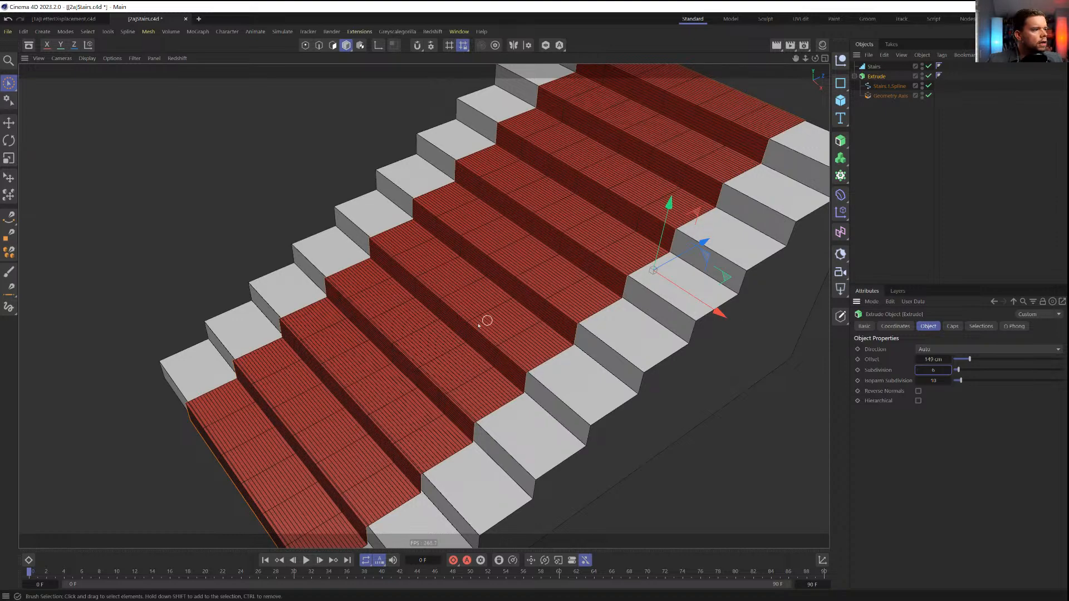
# Add a Collider simulation tag to the Stairs object
pyautogui.scroll(-5, 471, 319)
pyautogui.scroll(3, 451, 371)
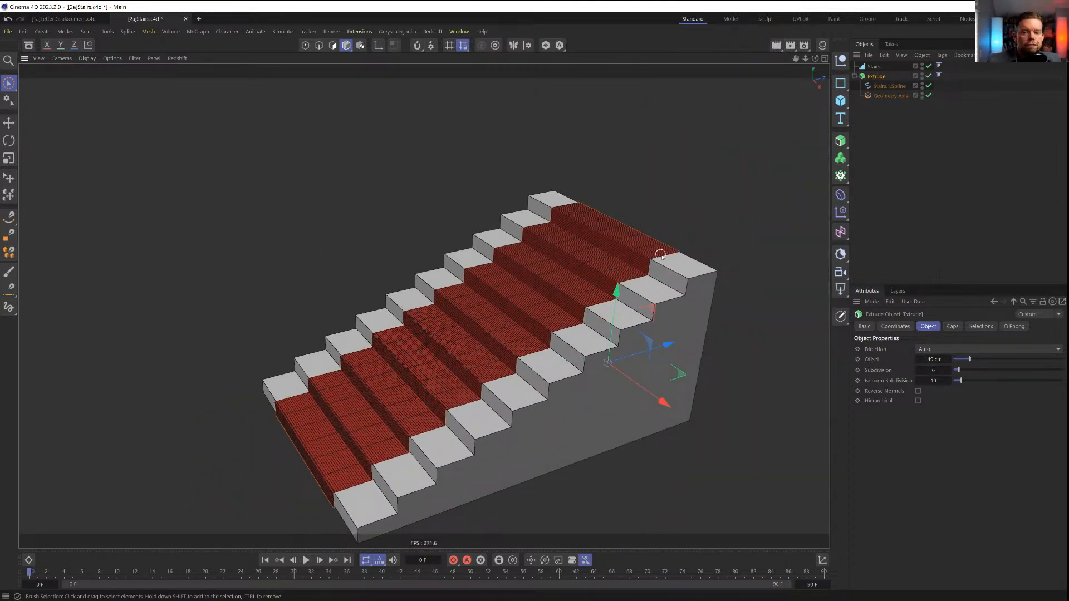
pyautogui.scroll(-3, 388, 411)
pyautogui.scroll(4, 388, 410)
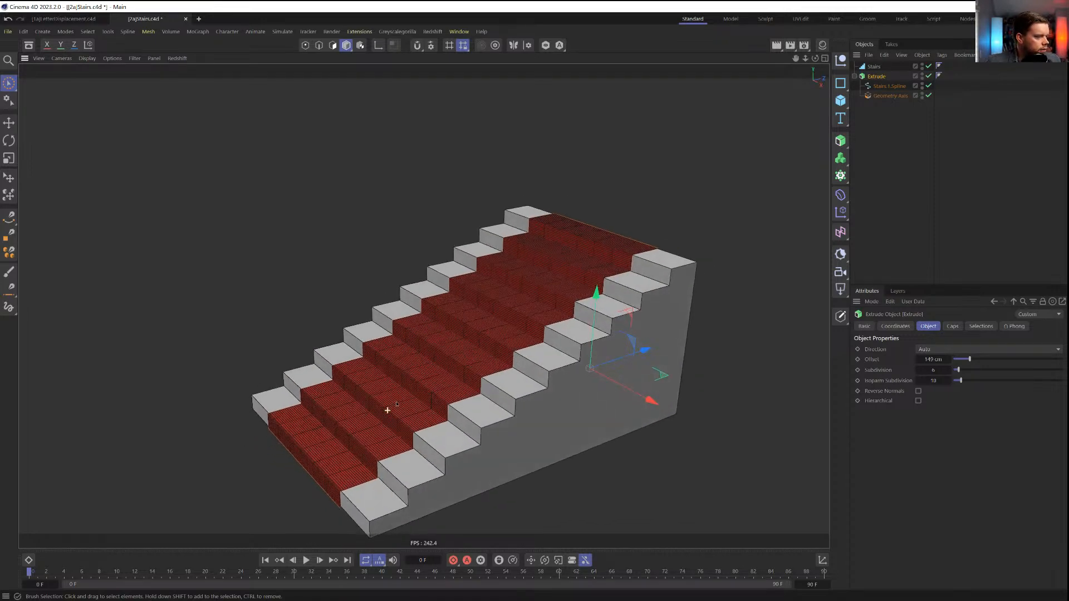
pyautogui.keyDown('alt'); pyautogui.moveTo(387, 411); pyautogui.dragTo(387, 402); pyautogui.keyUp('alt')
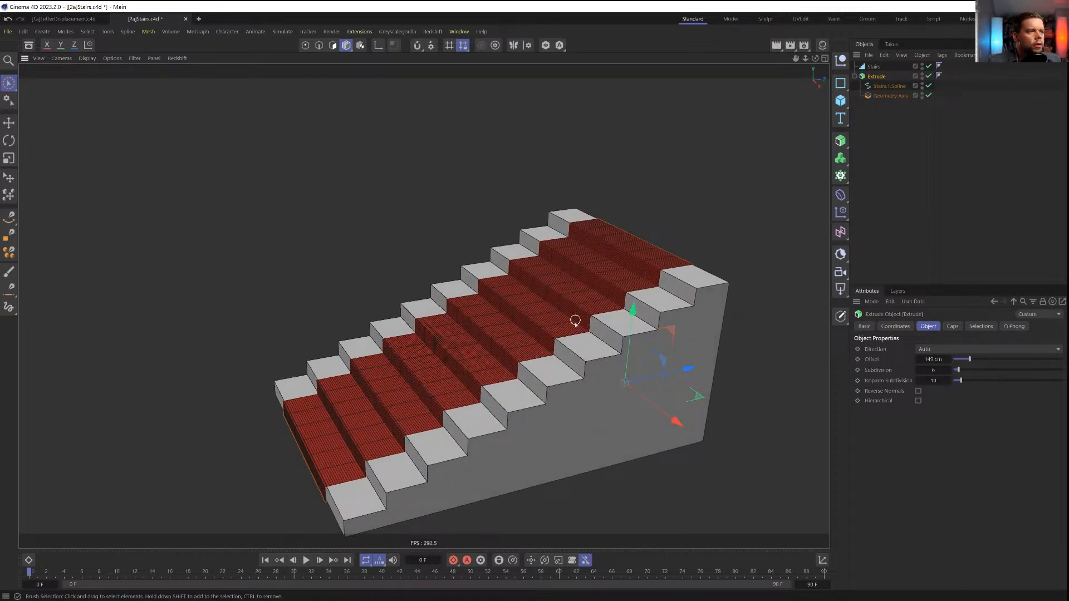
pyautogui.keyDown('alt'); pyautogui.moveTo(575, 321); pyautogui.dragTo(348, 422); pyautogui.keyUp('alt')
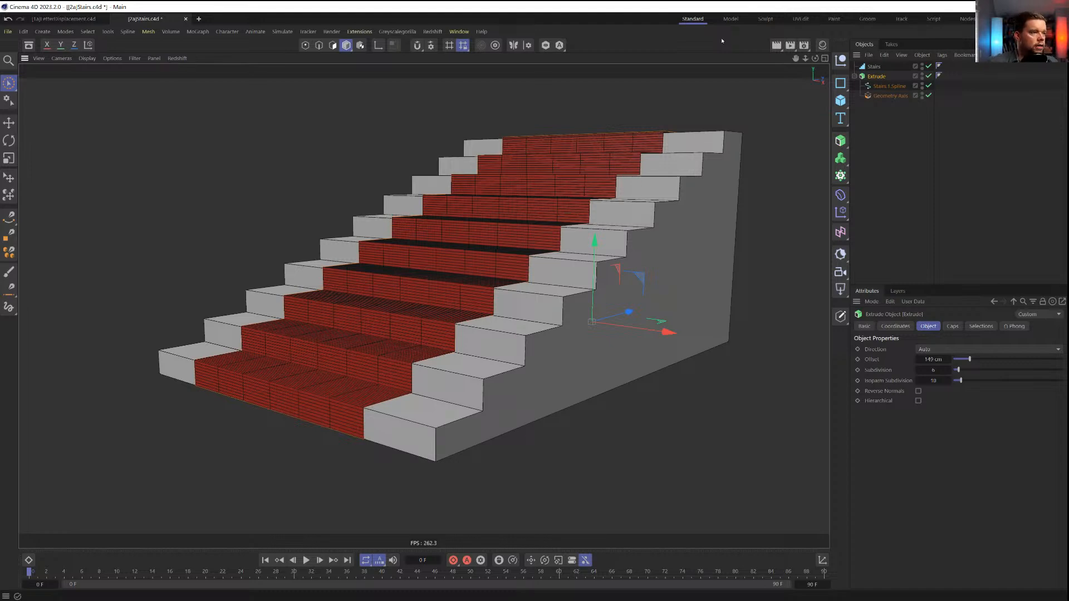
pyautogui.keyDown('alt'); pyautogui.moveTo(602, 239); pyautogui.dragTo(423, 284); pyautogui.keyUp('alt')
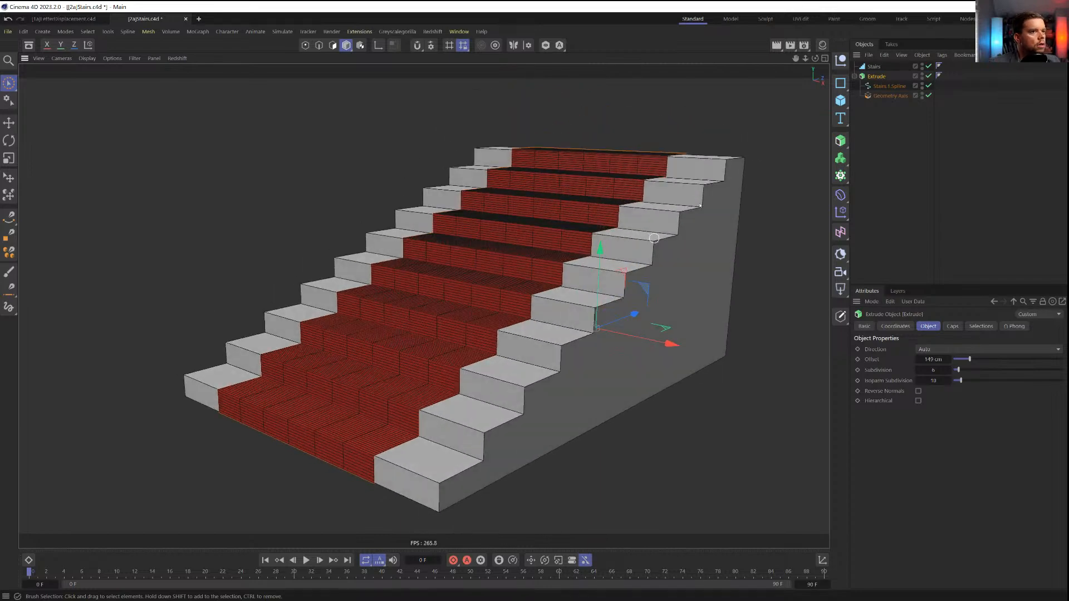
pyautogui.rightClick(875, 68)
pyautogui.moveTo(919, 217)
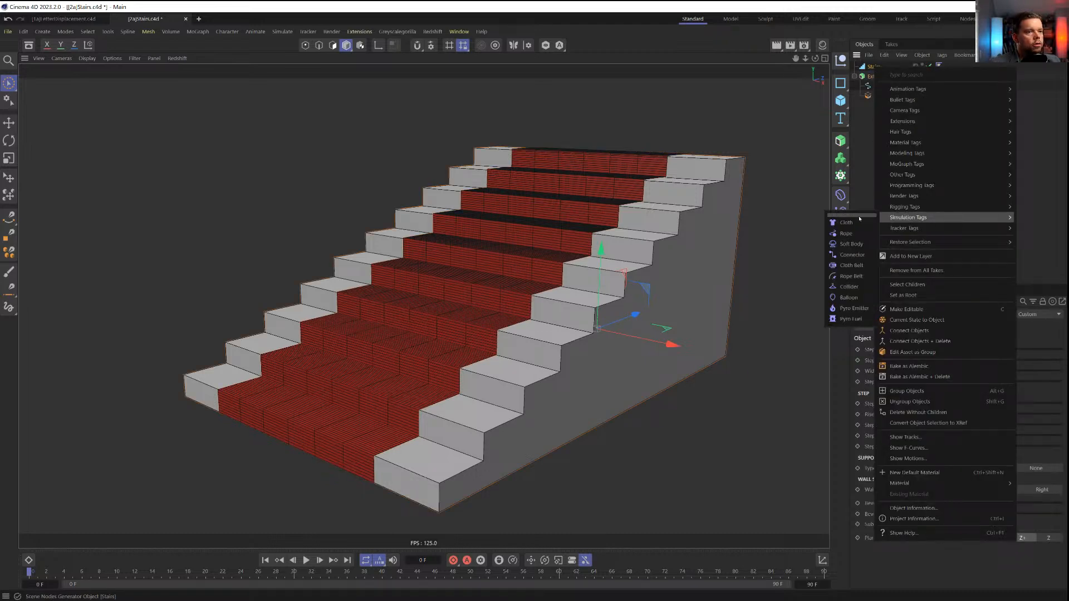
pyautogui.click(849, 286)
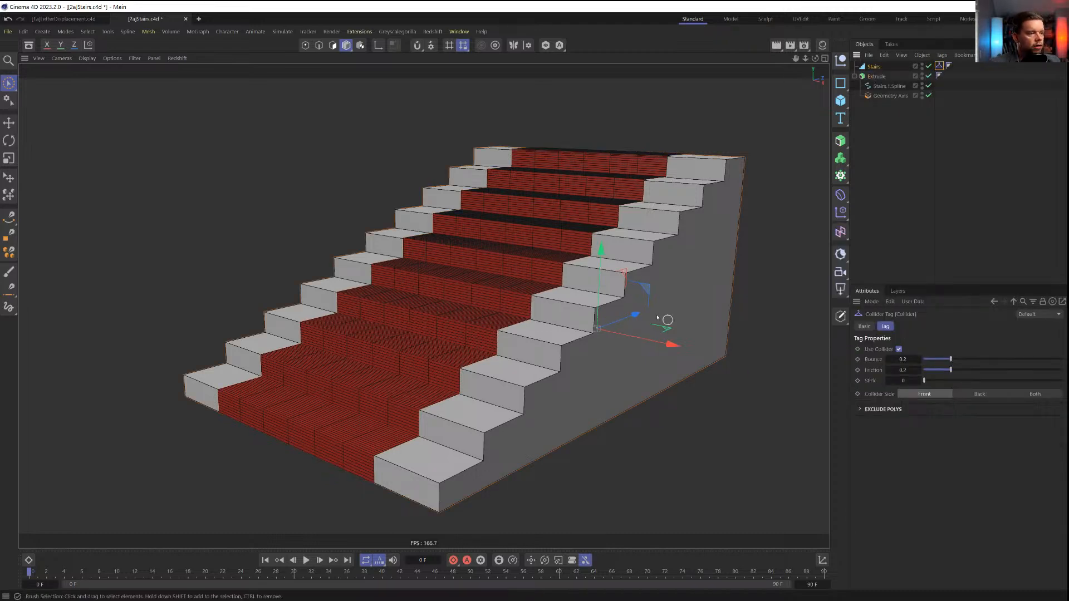
# Add a Cloth simulation tag to the runner's Extrude object
pyautogui.keyDown('alt'); pyautogui.moveTo(664, 317); pyautogui.dragTo(578, 310); pyautogui.keyUp('alt')
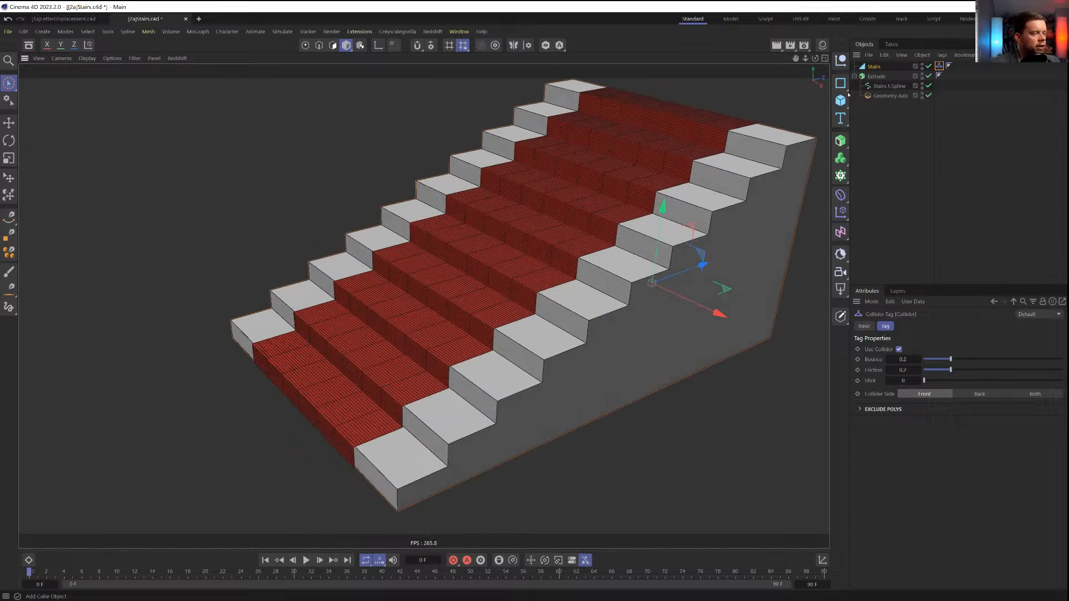
pyautogui.rightClick(876, 77)
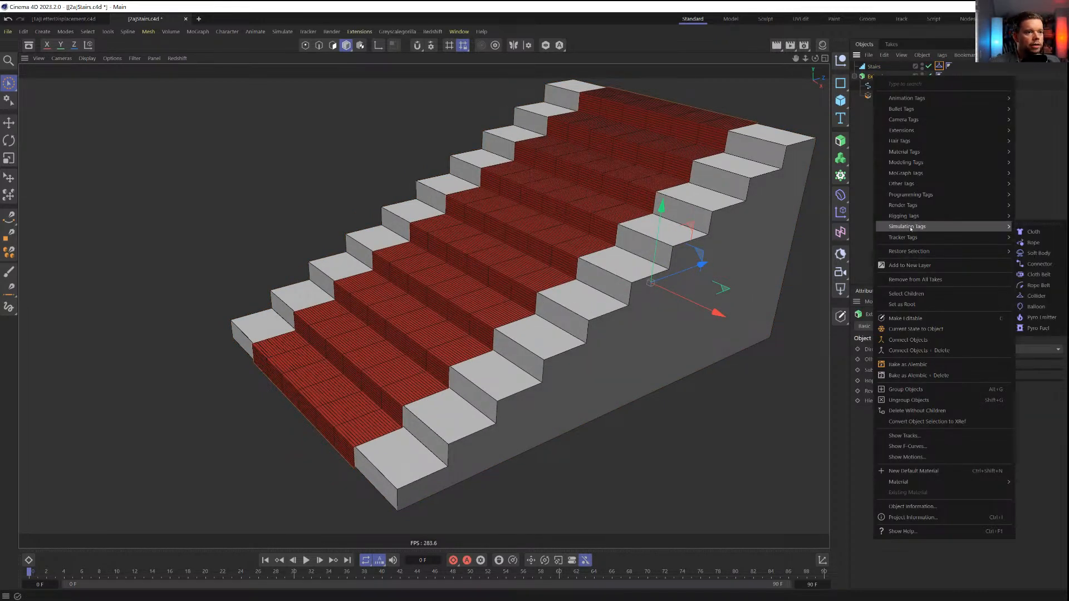
pyautogui.moveTo(980, 227)
pyautogui.click(1030, 233)
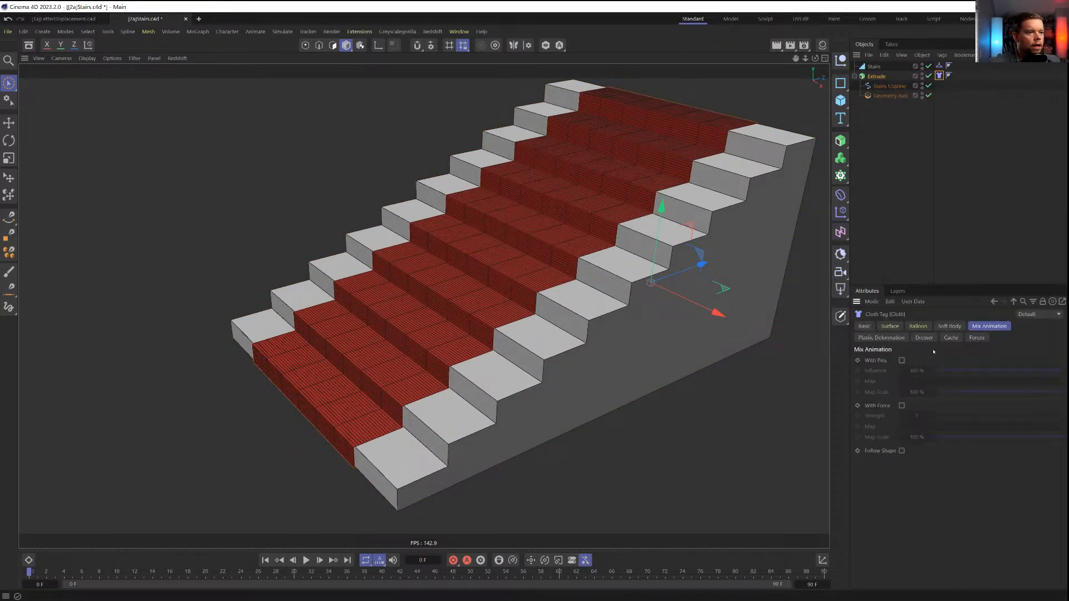
# Configure the project's simulation settings with a scene scale of 10 cm and 50 substeps
pyautogui.hotkey('ctrl', 'd')
pyautogui.click(876, 338)
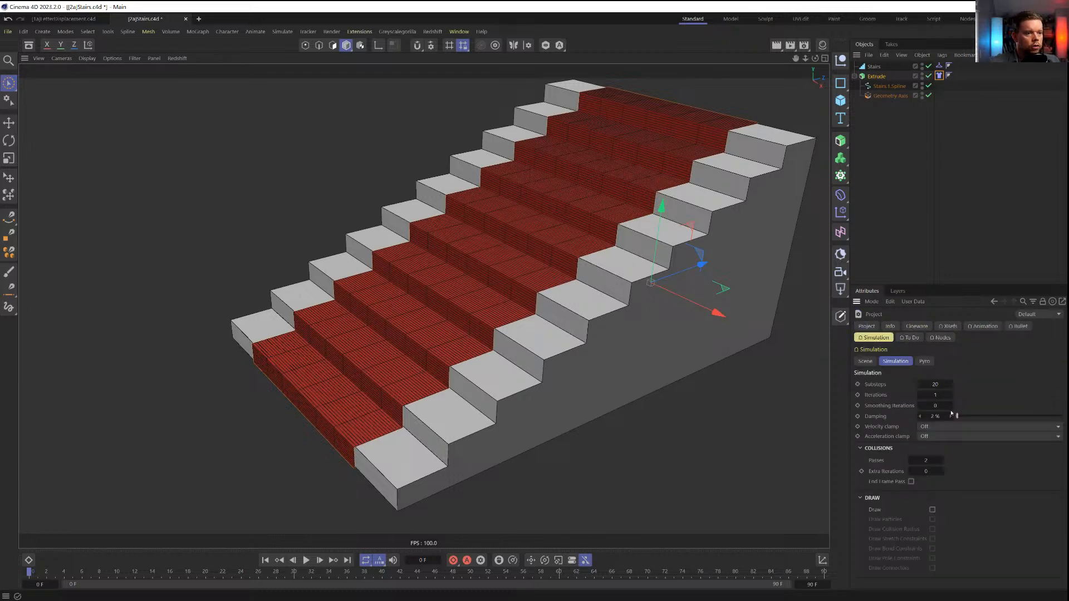
pyautogui.click(866, 361)
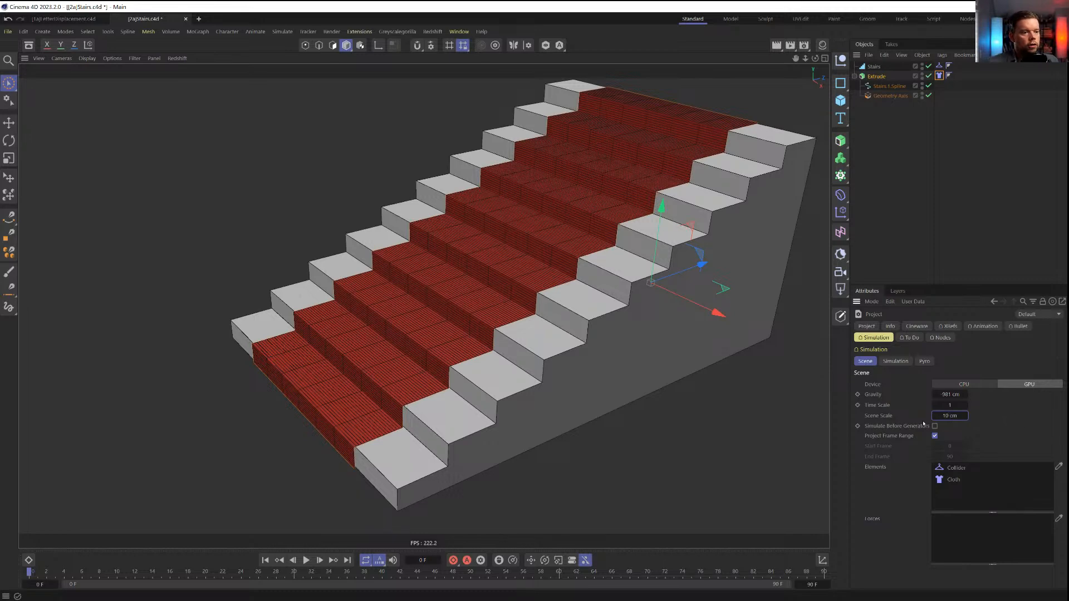
pyautogui.keyDown('alt'); pyautogui.moveTo(652, 257); pyautogui.dragTo(565, 324); pyautogui.keyUp('alt')
pyautogui.click(907, 365)
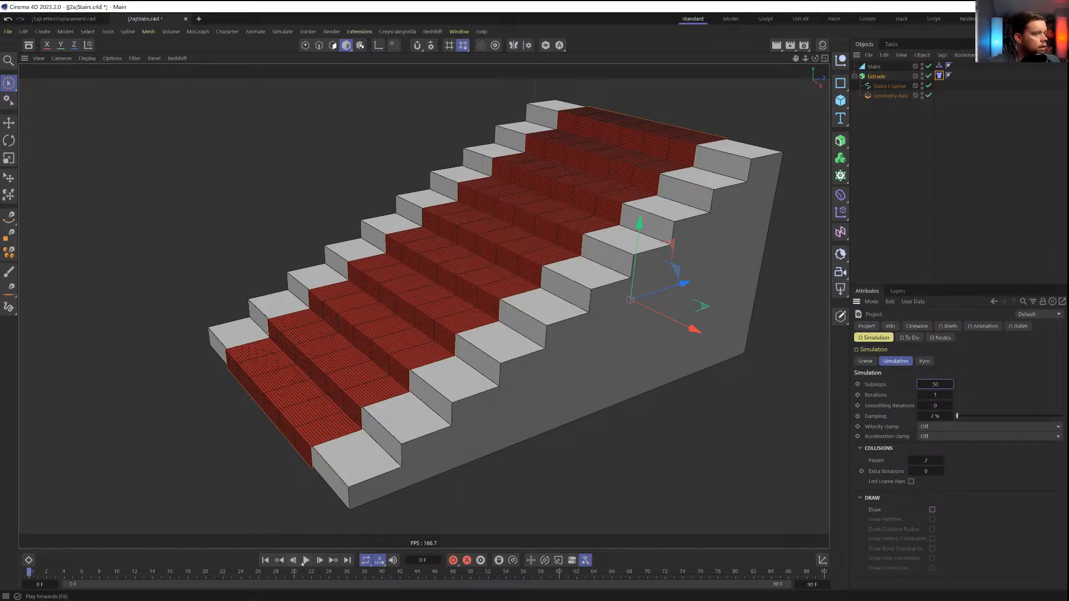
# Save the project and play the runner's cloth simulation twice, returning to the first frame after each run
pyautogui.click(307, 561)
pyautogui.hotkey('ctrl', 's')
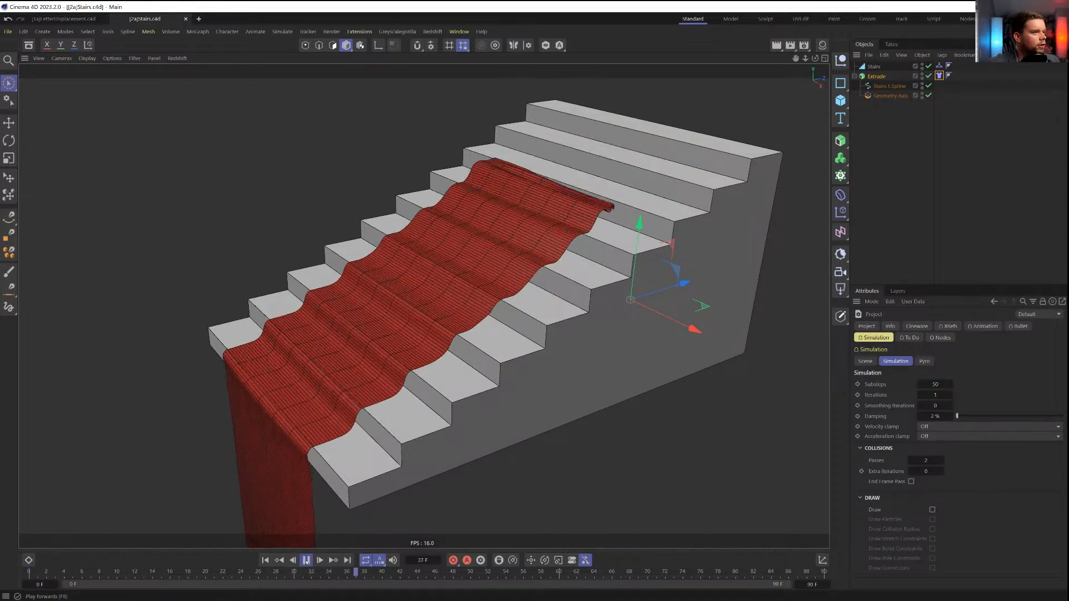
pyautogui.click(306, 562)
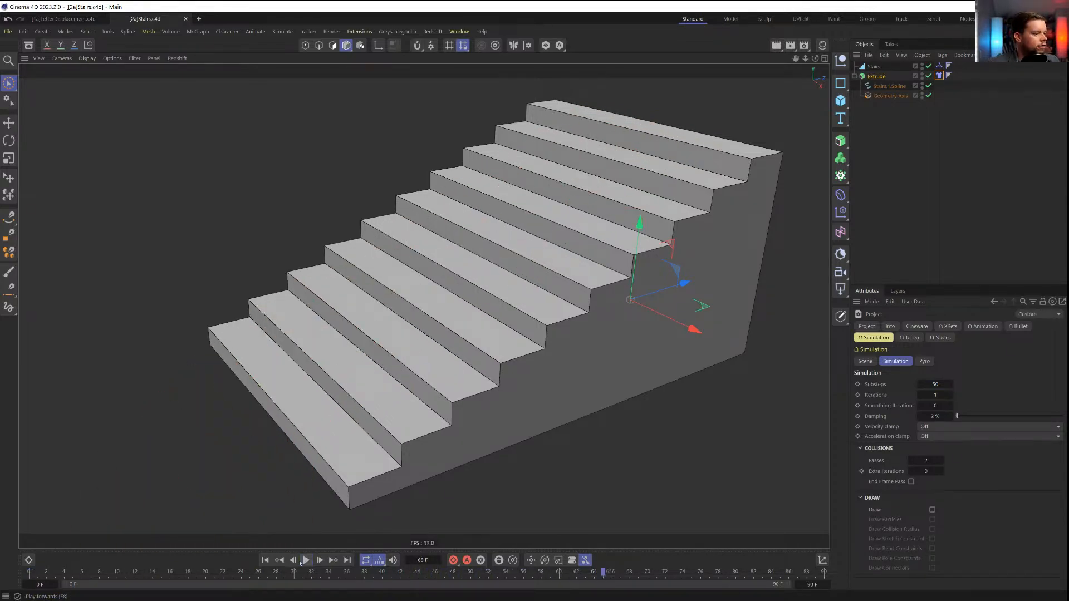
pyautogui.click(265, 561)
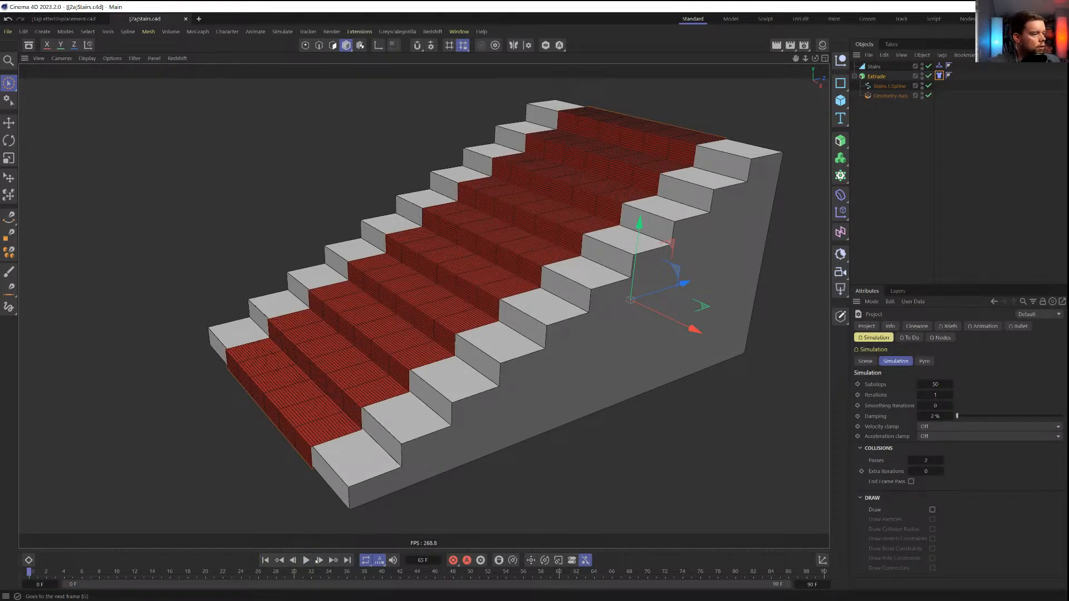
pyautogui.click(305, 561)
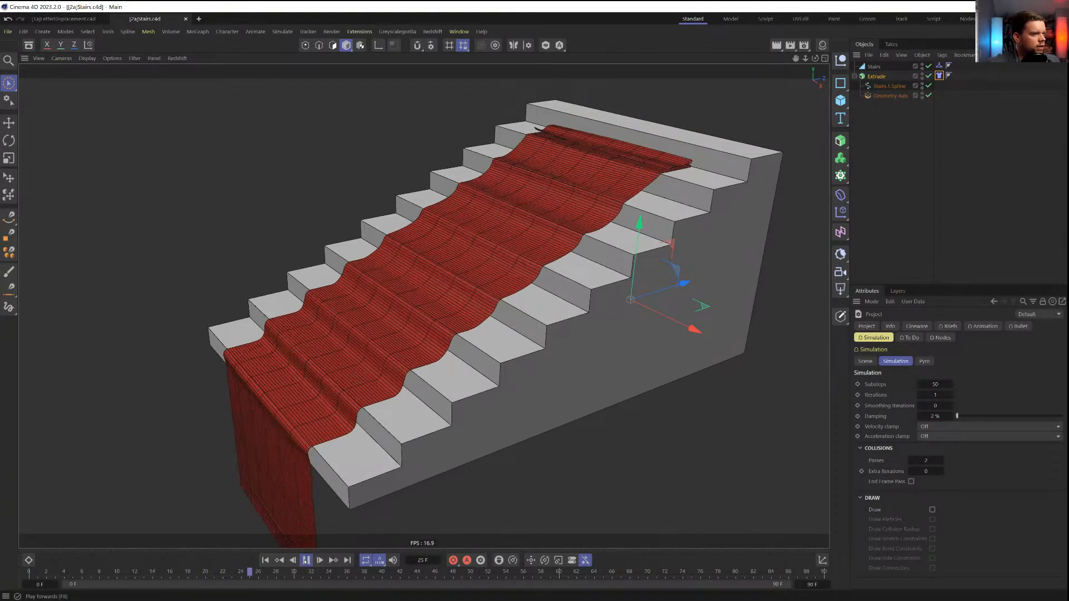
pyautogui.click(305, 561)
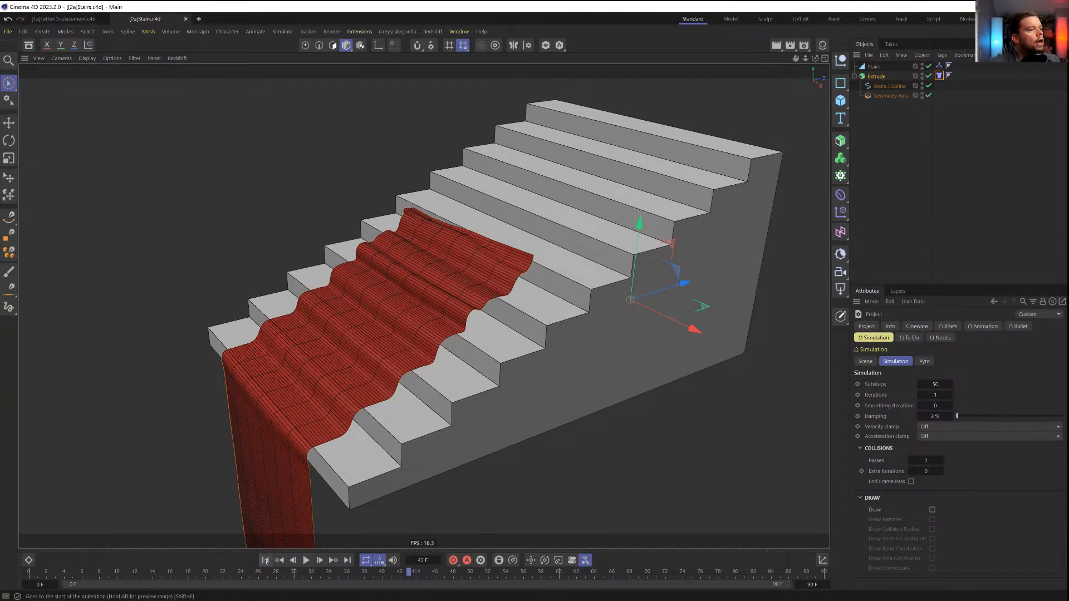
pyautogui.click(265, 561)
# Set the Cloth tag's surface bendiness to 55 and its friction to 2
pyautogui.click(939, 76)
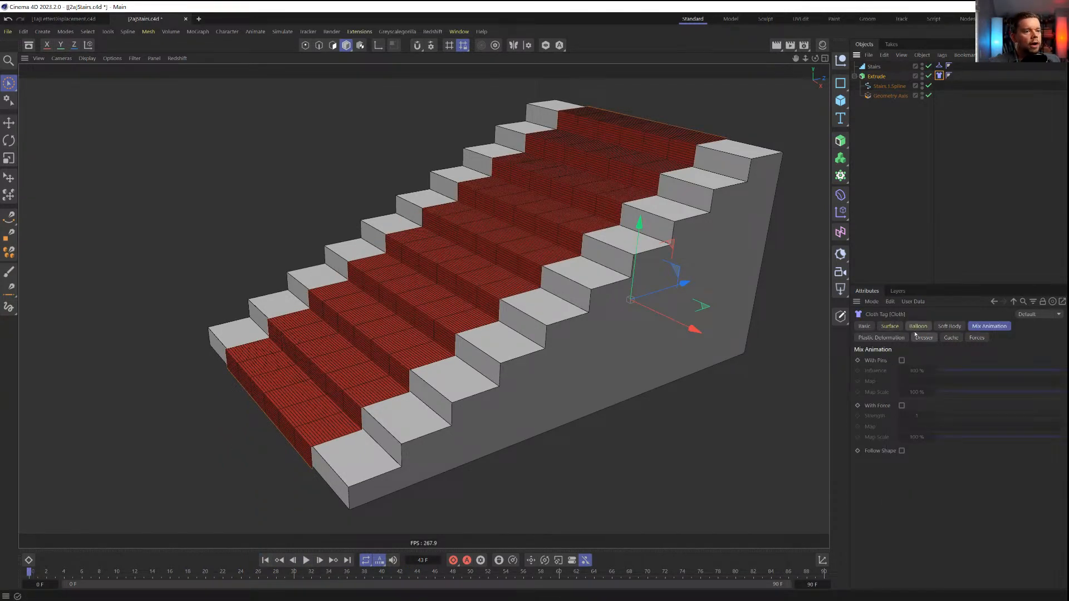
pyautogui.click(890, 326)
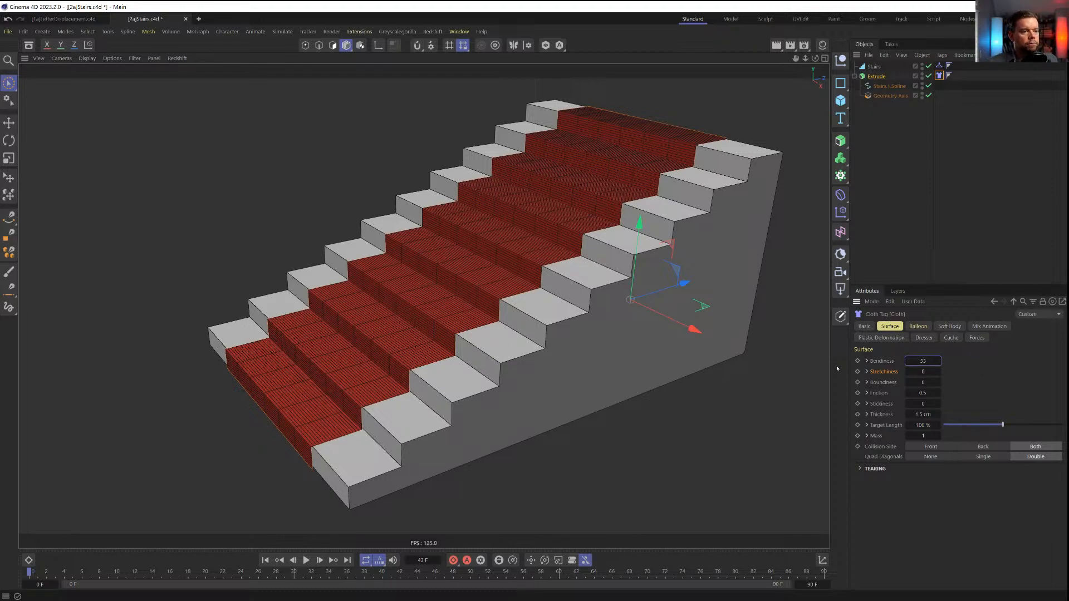
pyautogui.scroll(4, 573, 257)
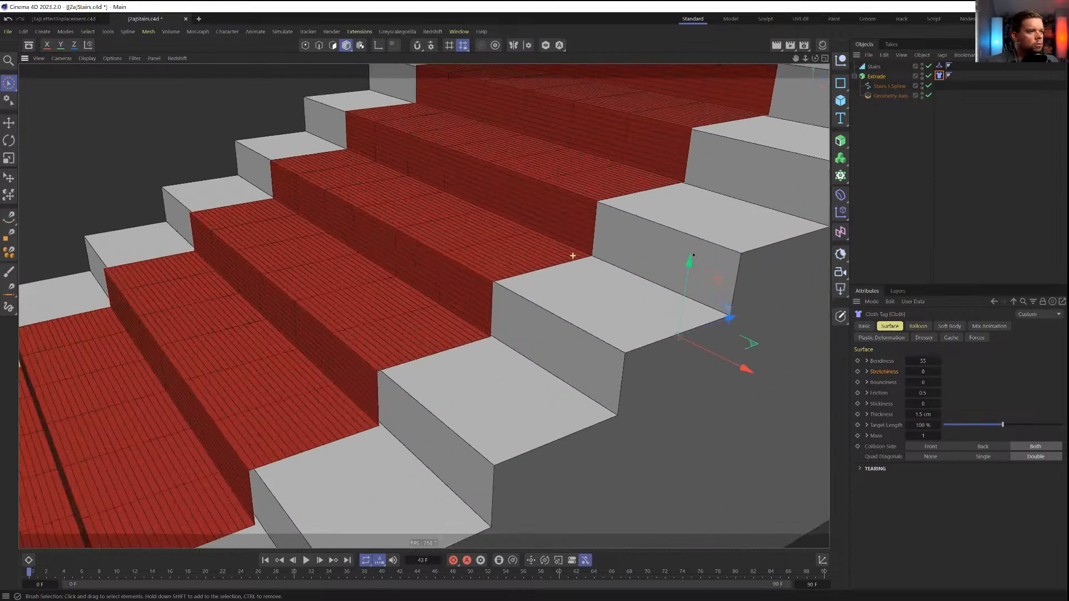
pyautogui.scroll(-3, 573, 253)
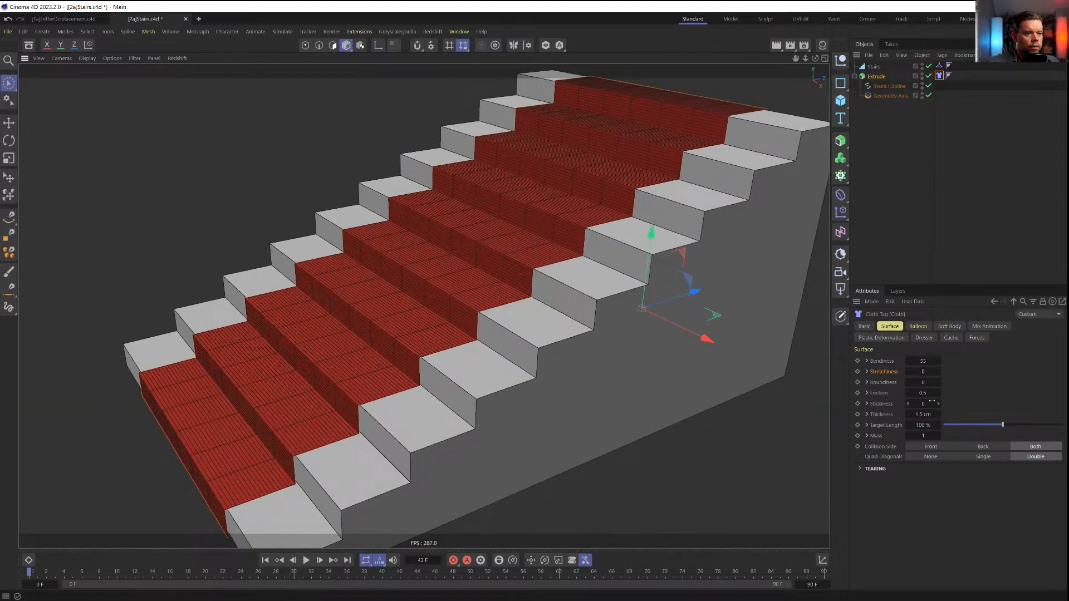
pyautogui.click(926, 393)
pyautogui.write('2')
# Replay the cloth simulation to check how the runner behaves with the new surface settings, then rewind to the start
pyautogui.click(306, 560)
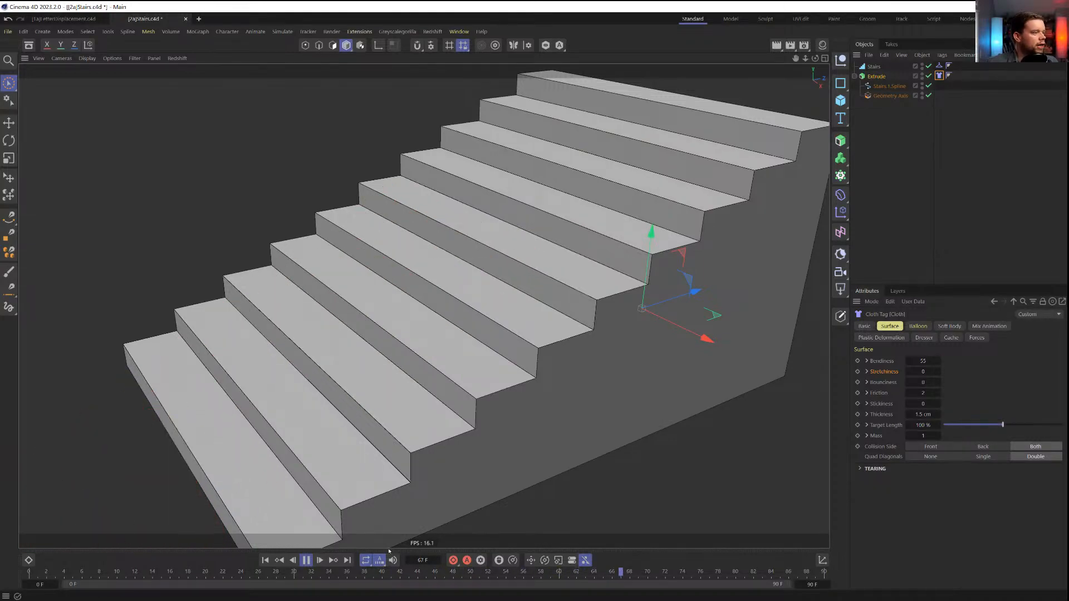
pyautogui.click(265, 560)
pyautogui.click(306, 561)
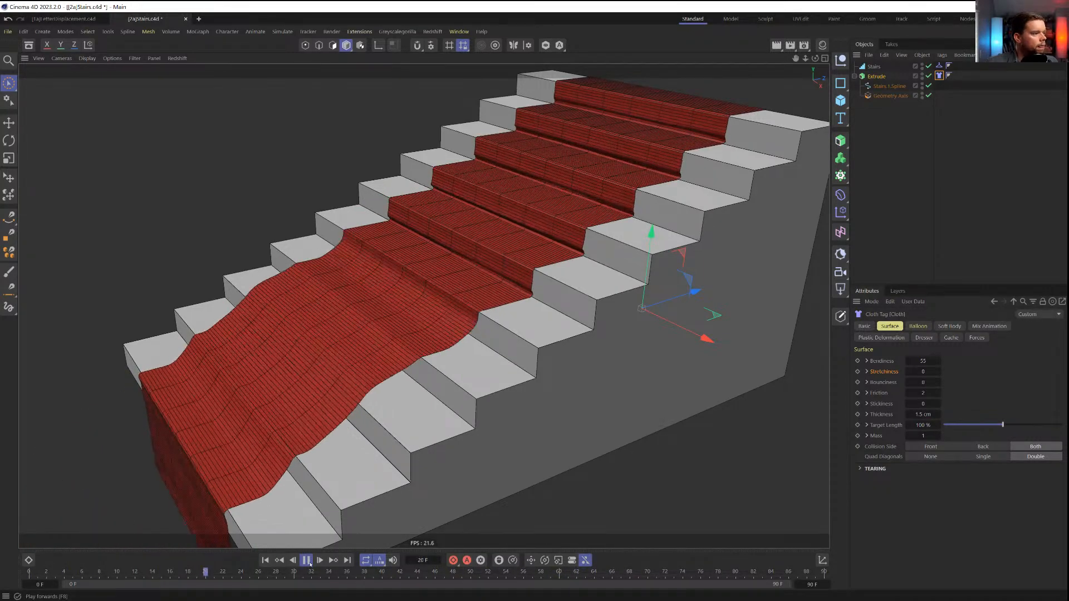
pyautogui.click(310, 563)
pyautogui.click(266, 561)
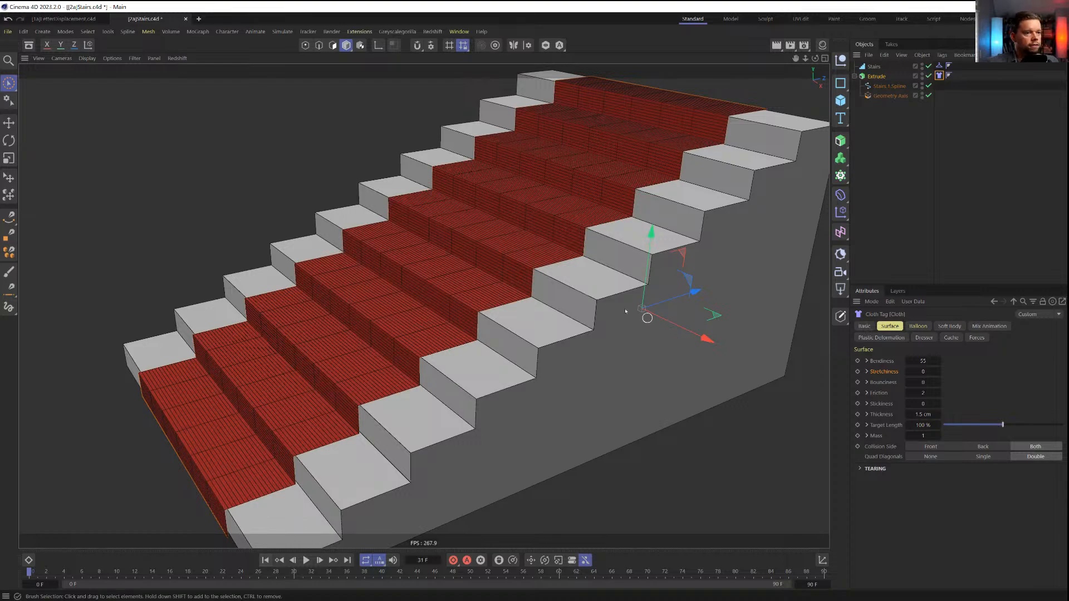
# Play the cloth simulation over the staircase to examine how the red carpet behaves, and stop playback
pyautogui.keyDown('alt'); pyautogui.moveTo(629, 312); pyautogui.dragTo(576, 320); pyautogui.keyUp('alt')
pyautogui.keyDown('alt'); pyautogui.moveTo(576, 319); pyautogui.dragTo(465, 385, button='middle'); pyautogui.keyUp('alt')
pyautogui.keyDown('alt'); pyautogui.moveTo(465, 384); pyautogui.dragTo(501, 394); pyautogui.keyUp('alt')
pyautogui.keyDown('alt'); pyautogui.moveTo(502, 394); pyautogui.dragTo(528, 388, button='right'); pyautogui.keyUp('alt')
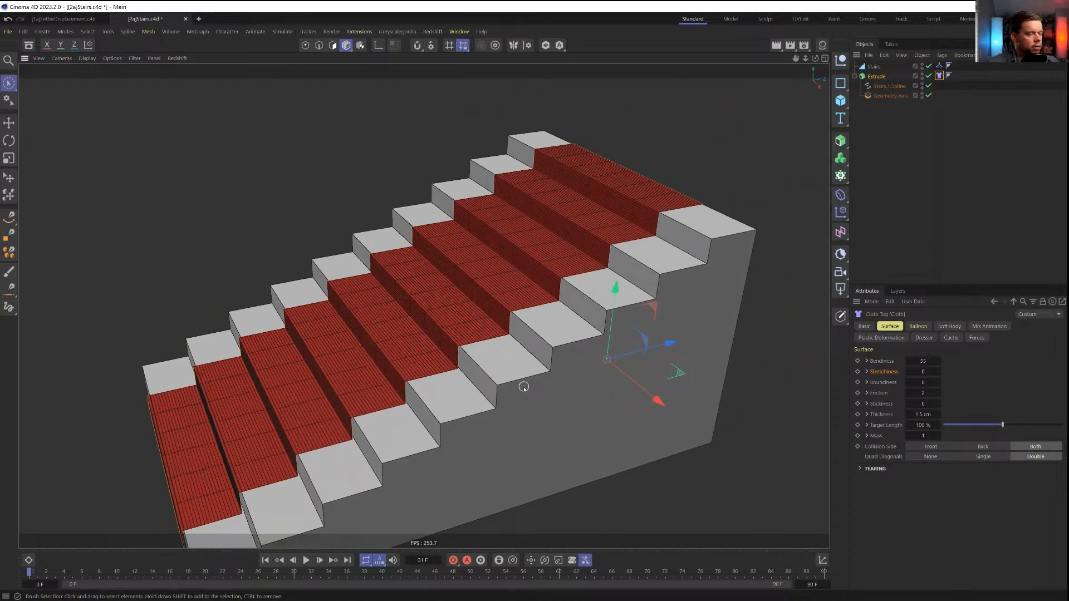
pyautogui.keyDown('alt'); pyautogui.moveTo(604, 370); pyautogui.dragTo(612, 351, button='middle'); pyautogui.keyUp('alt')
pyautogui.keyDown('alt'); pyautogui.moveTo(606, 348); pyautogui.dragTo(509, 322); pyautogui.keyUp('alt')
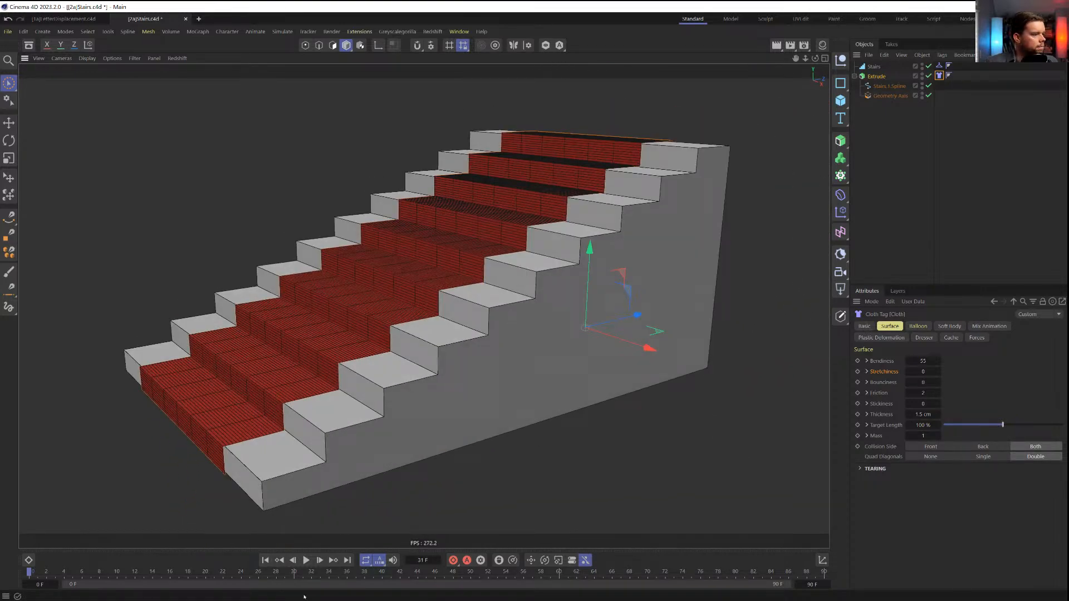
pyautogui.click(306, 561)
pyautogui.click(306, 560)
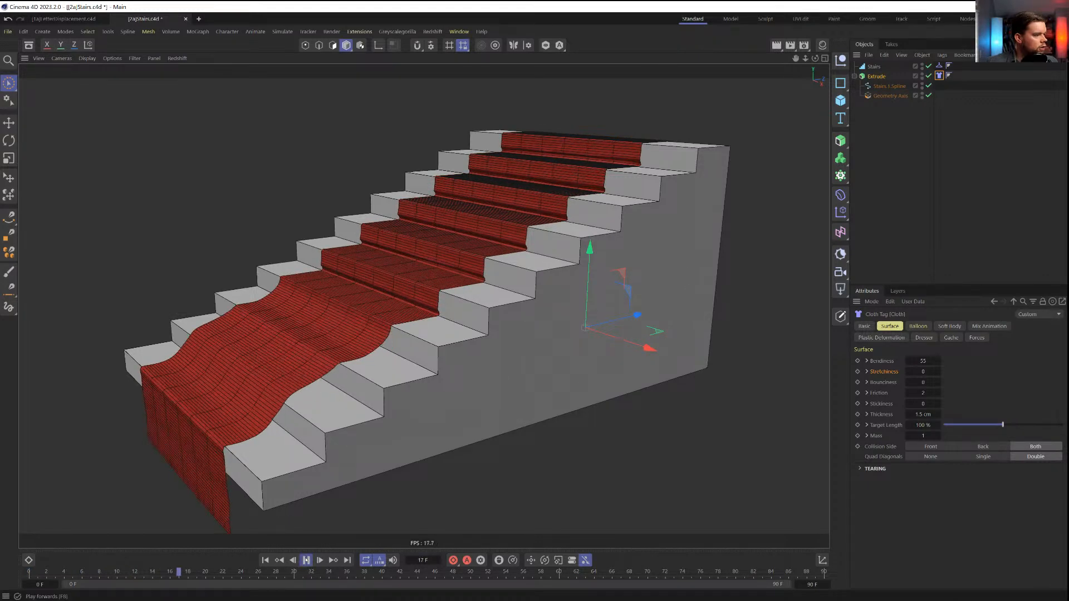
pyautogui.click(306, 560)
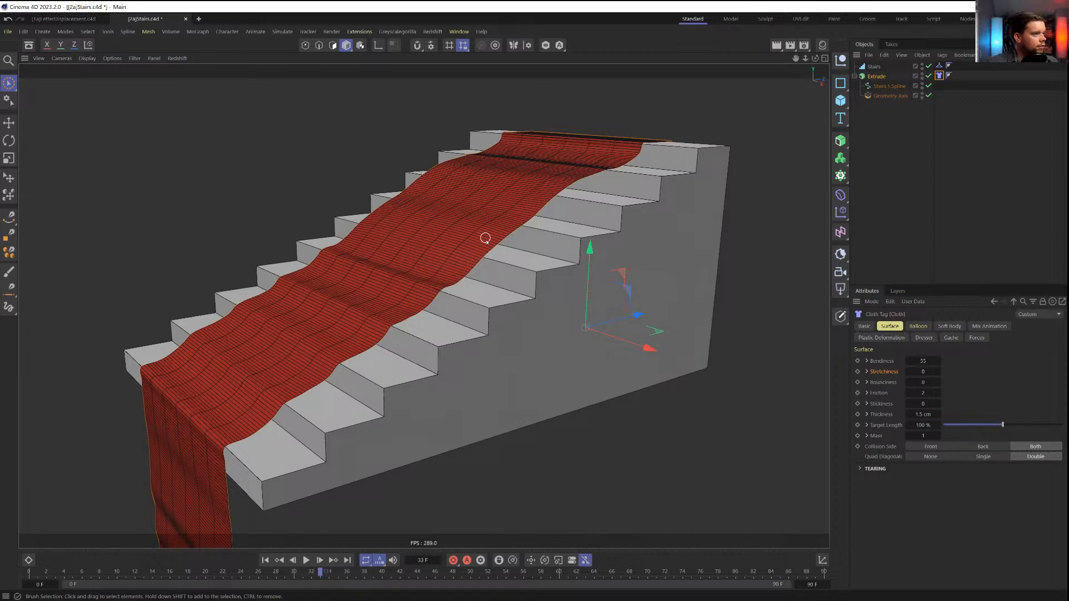
# Set the carpet cloth's Friction to 5 and replay the simulation to check how it holds on the steps
pyautogui.click(925, 393)
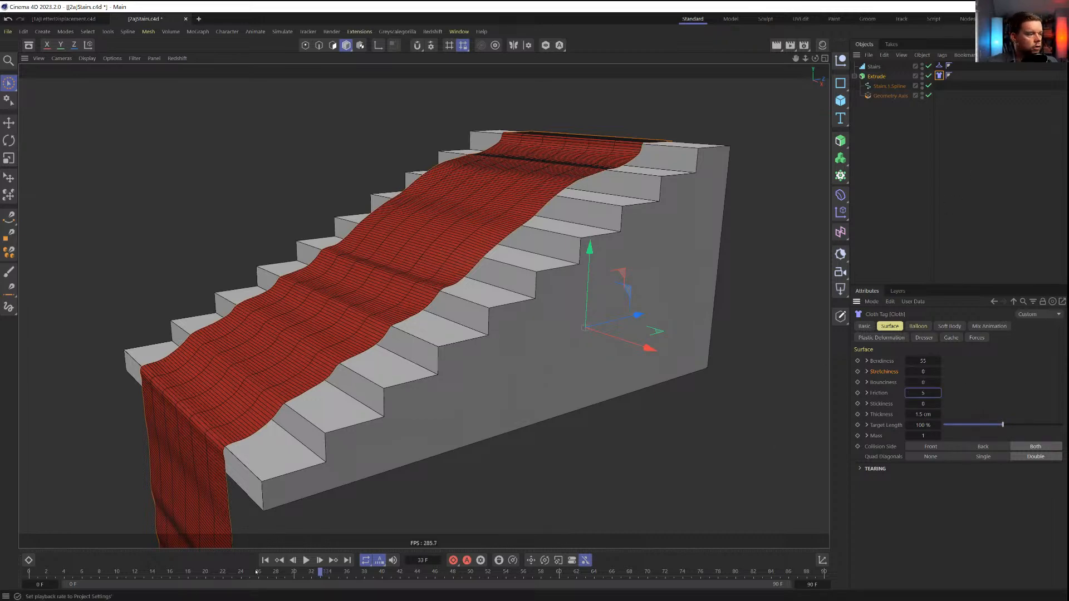
pyautogui.click(307, 561)
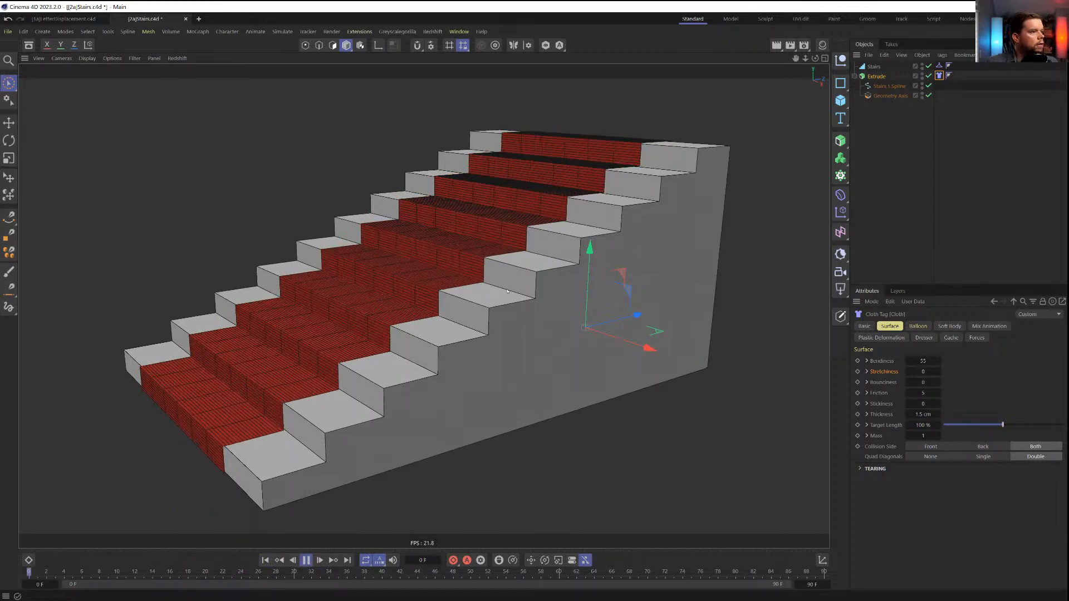
pyautogui.keyDown('alt'); pyautogui.moveTo(476, 294); pyautogui.dragTo(477, 318); pyautogui.keyUp('alt')
# Set the cloth's Target Length to 98 % while the simulation plays, and stop and rewind to the first frame
pyautogui.click(920, 425)
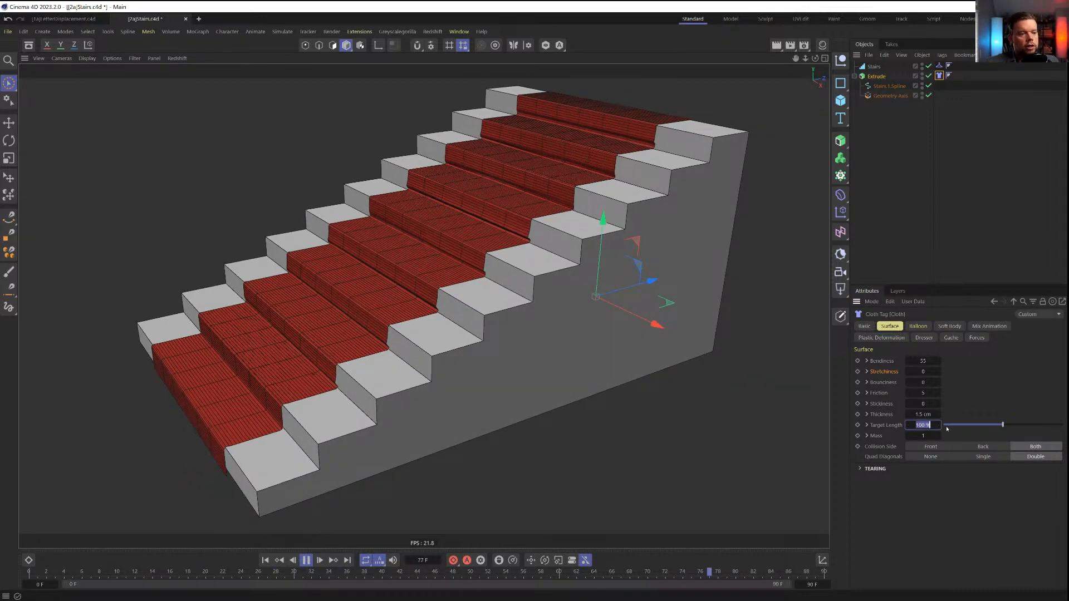
pyautogui.click(908, 426)
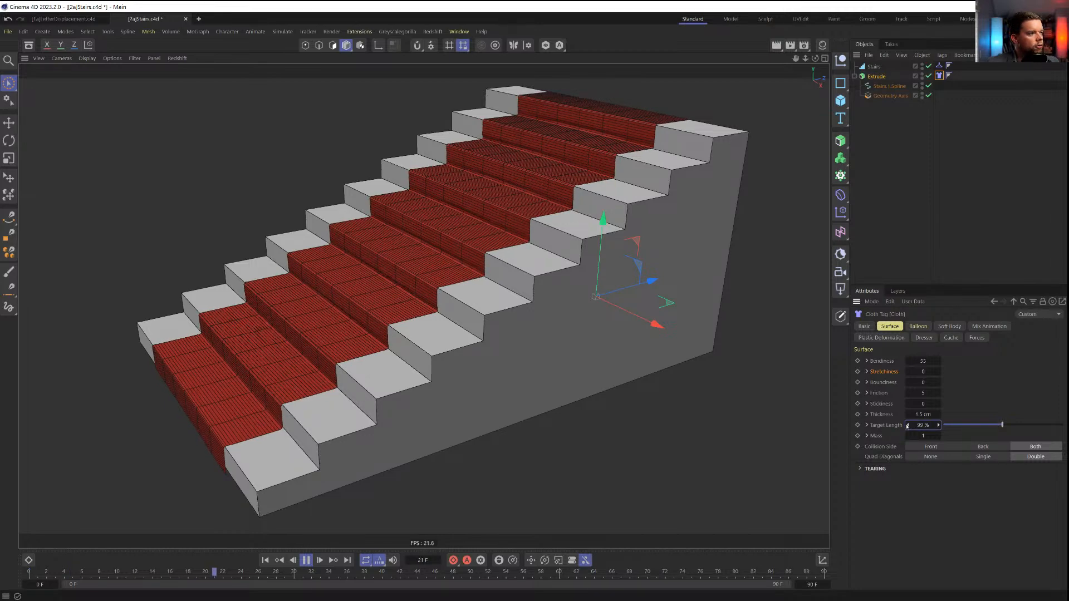
pyautogui.click(907, 426)
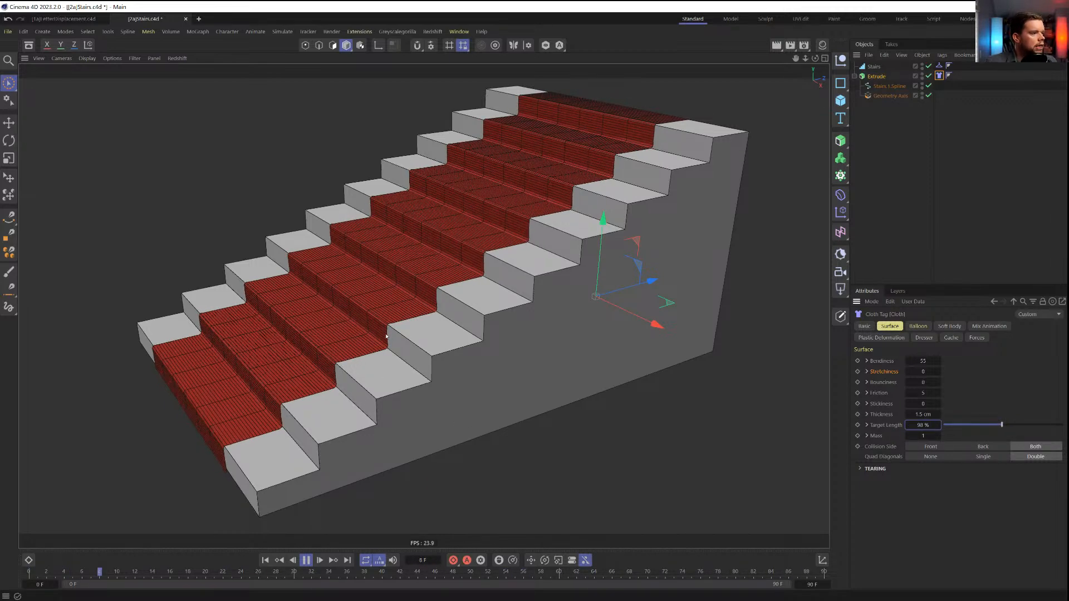
pyautogui.moveTo(384, 341)
pyautogui.keyDown('alt'); pyautogui.mouseDown()
pyautogui.moveTo(489, 316)
pyautogui.moveTo(385, 335)
pyautogui.mouseUp(); pyautogui.keyUp('alt')
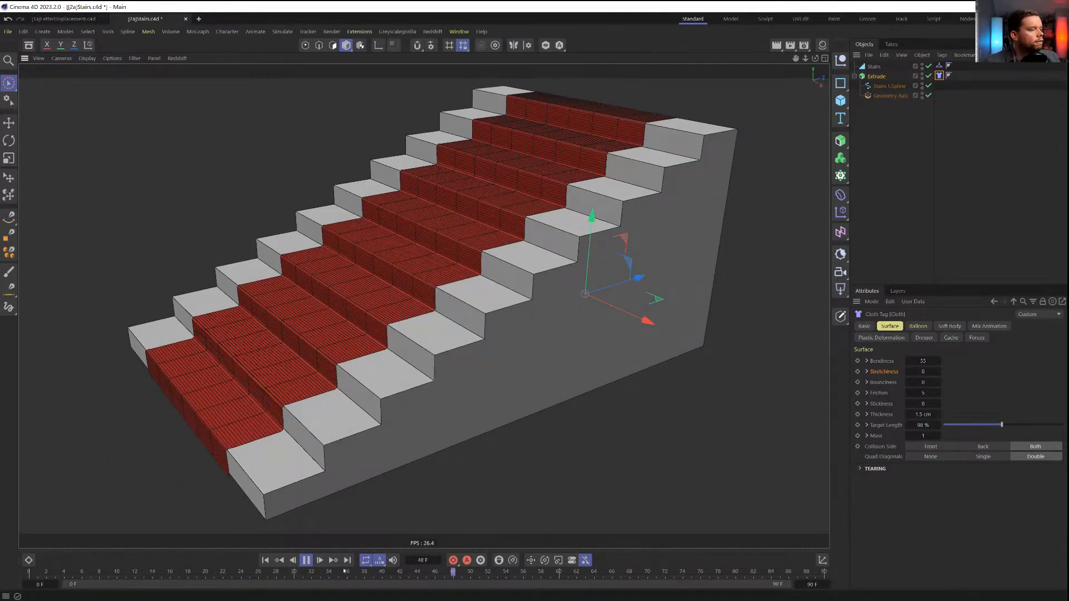
pyautogui.click(306, 561)
pyautogui.click(265, 561)
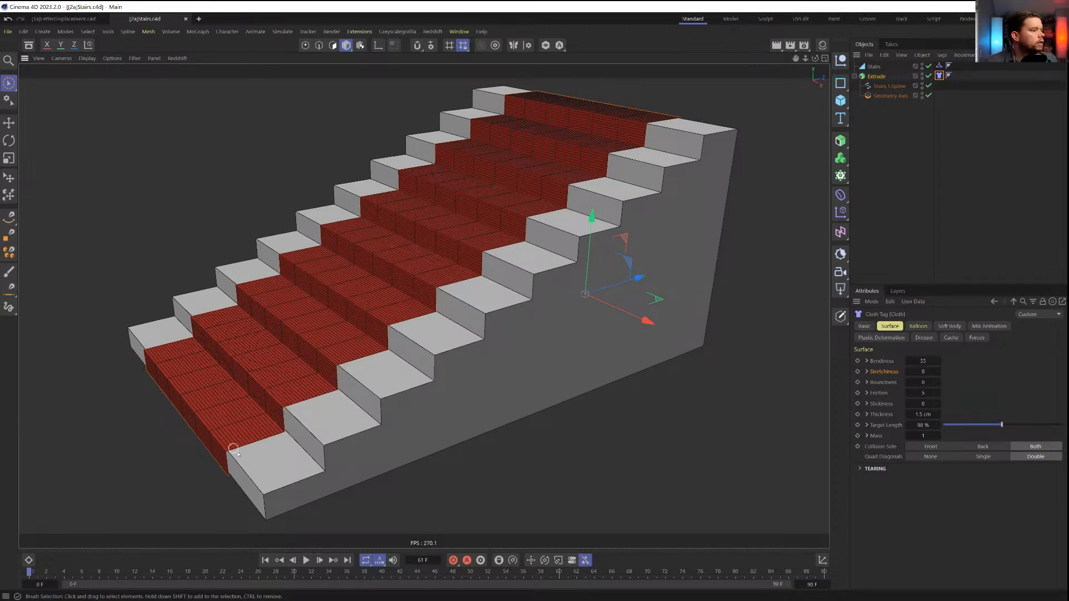
# Add a cylinder primitive oriented along +X with a radius of 5 cm
pyautogui.keyDown('alt'); pyautogui.moveTo(266, 427); pyautogui.dragTo(408, 191); pyautogui.keyUp('alt')
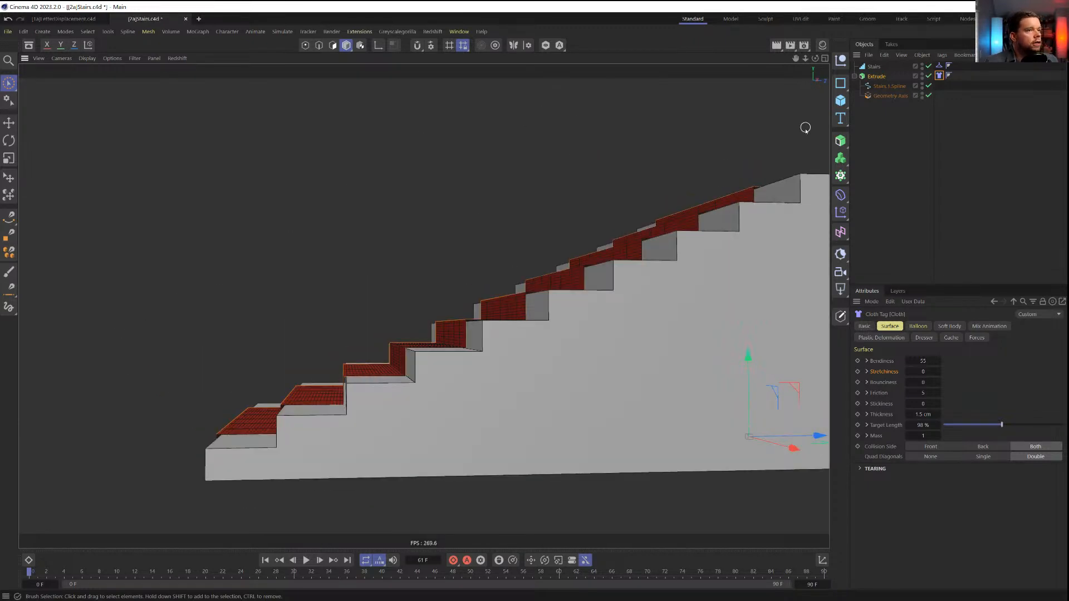
pyautogui.moveTo(842, 102); pyautogui.dragTo(936, 119)
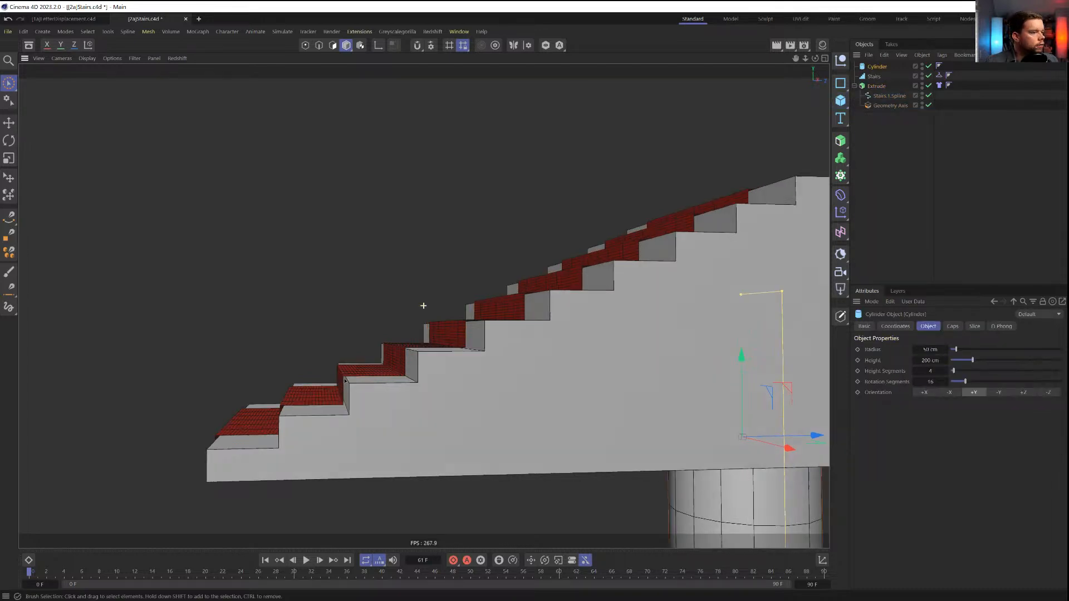
pyautogui.keyDown('alt'); pyautogui.moveTo(425, 306); pyautogui.dragTo(456, 312); pyautogui.keyUp('alt')
pyautogui.click(1022, 392)
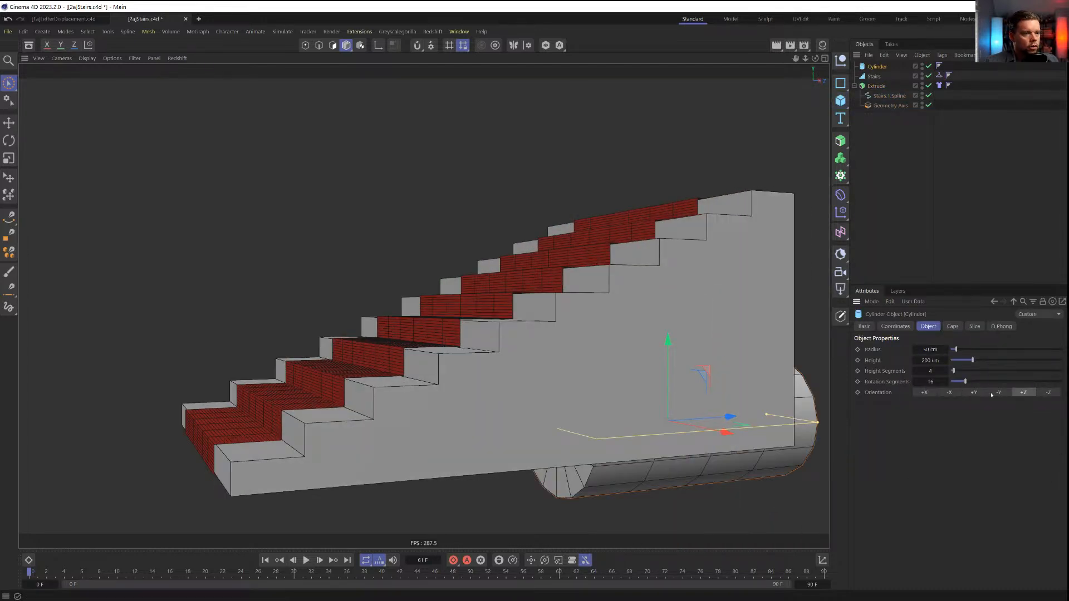
pyautogui.click(924, 393)
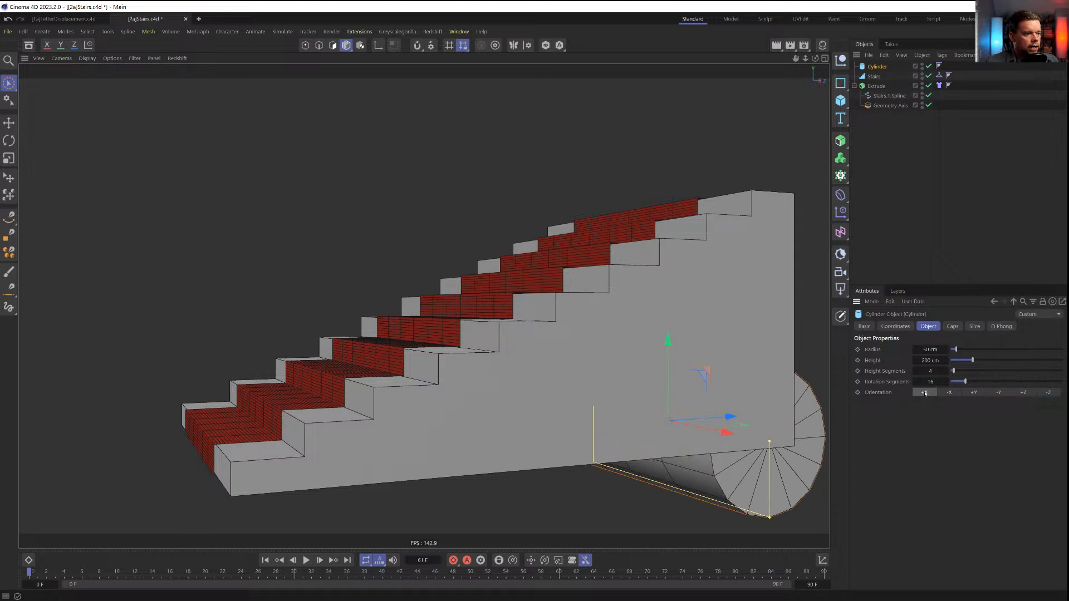
pyautogui.click(931, 349)
pyautogui.write('5')
pyautogui.press('Return')
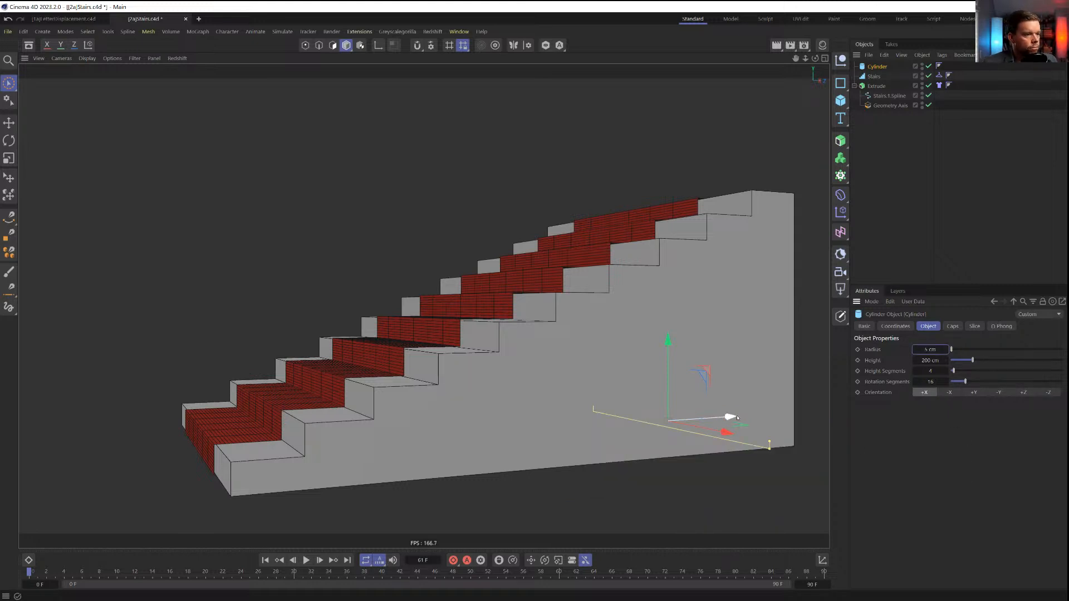
# Move the cylinder along its Z axis to just in front of the lowest stair
pyautogui.moveTo(737, 418); pyautogui.dragTo(390, 446)
pyautogui.keyDown('alt'); pyautogui.moveTo(353, 409); pyautogui.dragTo(353, 305, button='middle'); pyautogui.keyUp('alt')
pyautogui.keyDown('alt'); pyautogui.moveTo(472, 344); pyautogui.dragTo(419, 383); pyautogui.keyUp('alt')
pyautogui.keyDown('alt'); pyautogui.moveTo(425, 305); pyautogui.dragTo(444, 247, button='middle'); pyautogui.keyUp('alt')
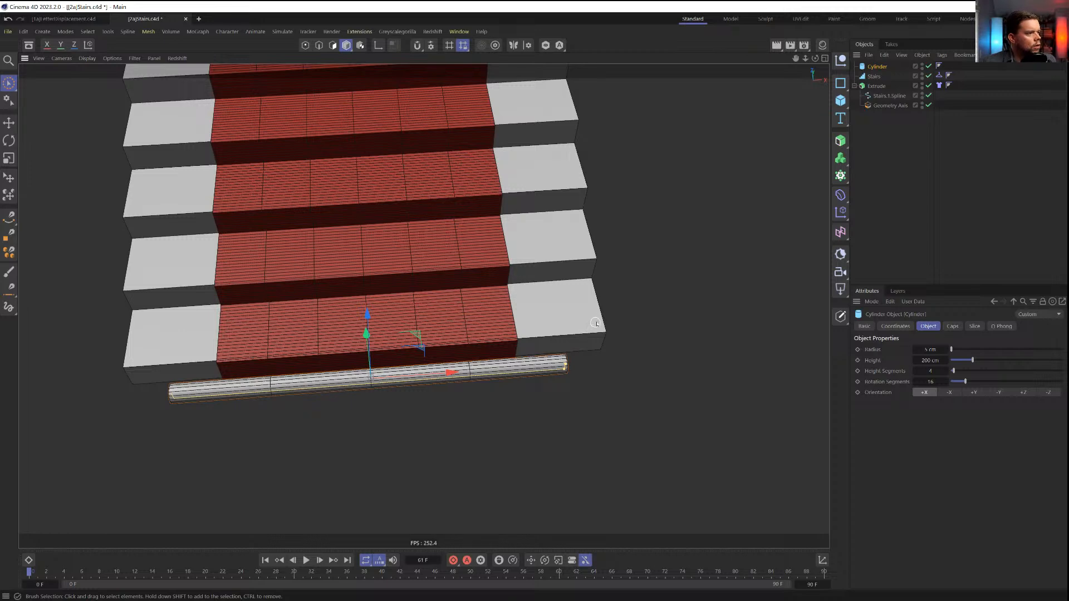
# Scale the cylinder down to the carpet's width, about 149.9 cm long, and set its Height Segments to 6
pyautogui.press('t')
pyautogui.moveTo(453, 372); pyautogui.dragTo(432, 373)
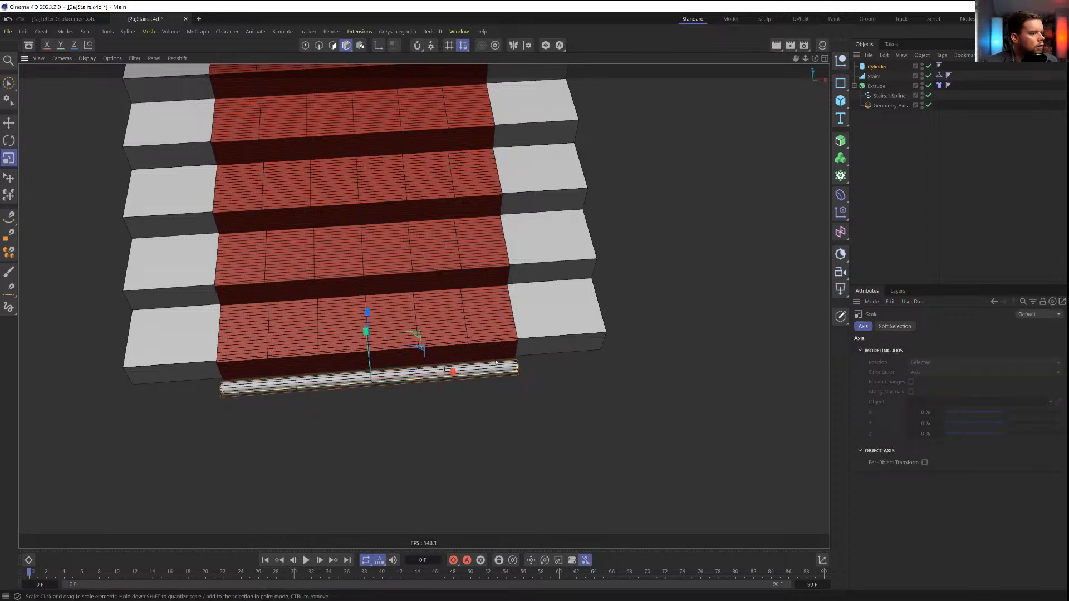
pyautogui.click(878, 66)
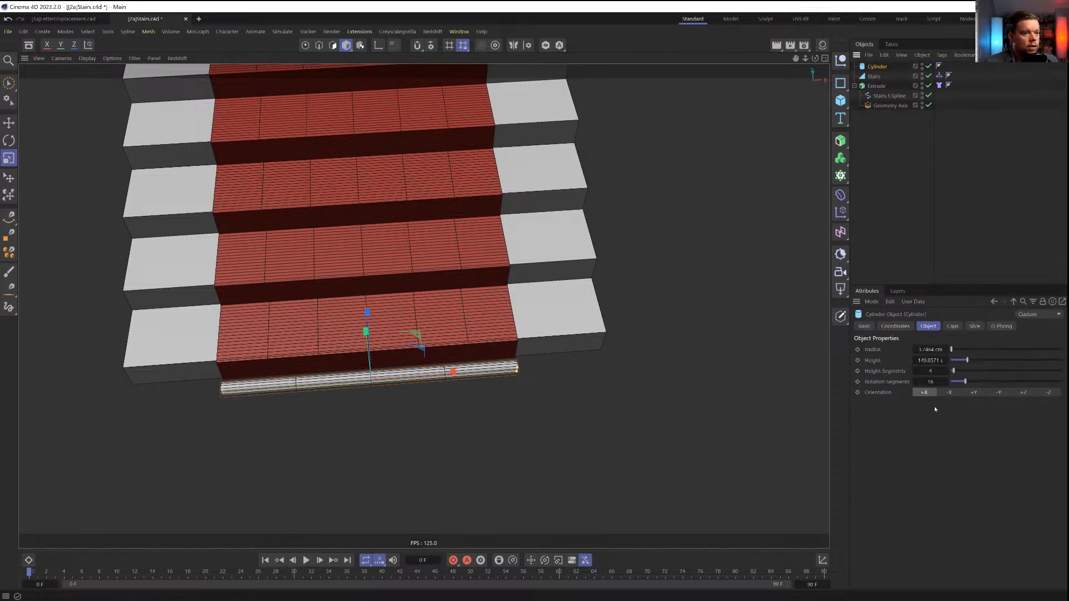
pyautogui.click(946, 371)
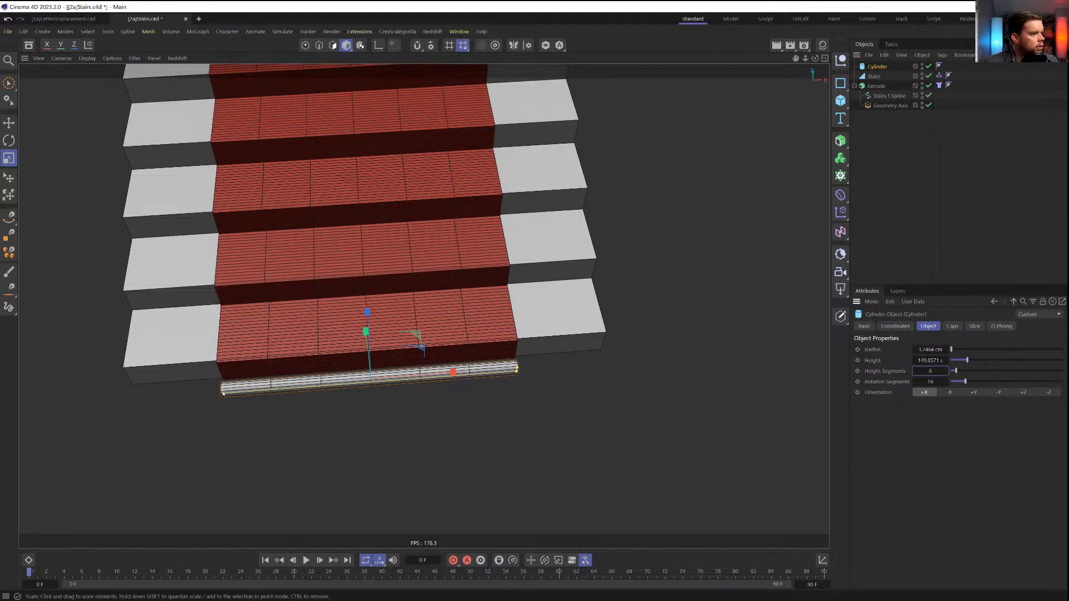
# Align the cylinder in the side view so its top touches the carpet's lower front edge
pyautogui.keyDown('alt'); pyautogui.moveTo(441, 359); pyautogui.dragTo(561, 327); pyautogui.keyUp('alt')
pyautogui.press('e')
pyautogui.moveTo(499, 307); pyautogui.dragTo(505, 315)
pyautogui.press('F5')
pyautogui.middleClick(646, 434)
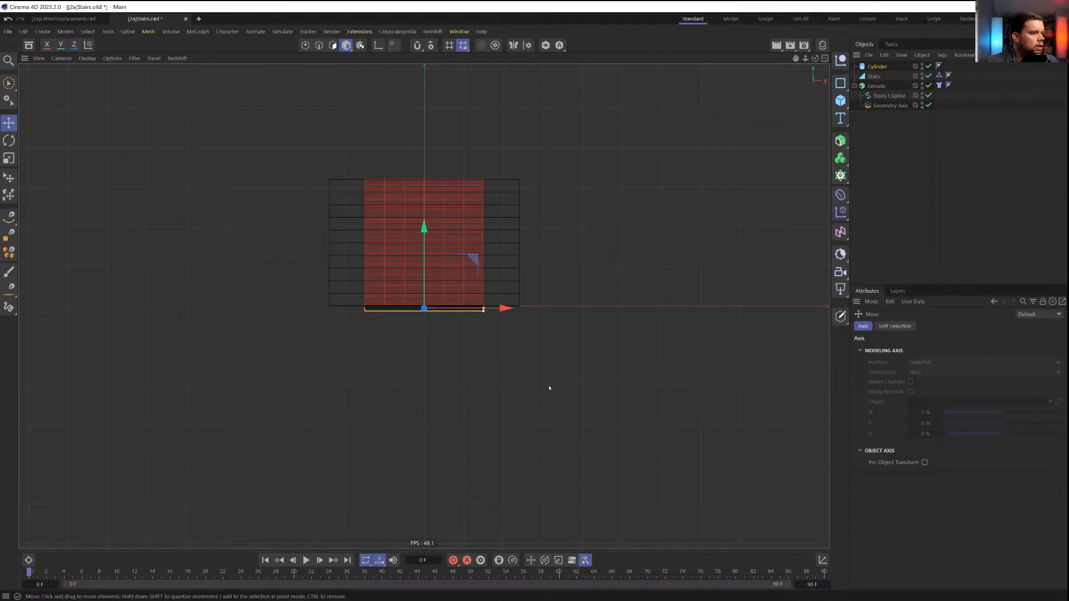
pyautogui.middleClick(549, 386)
pyautogui.middleClick(270, 352)
pyautogui.press('s')
pyautogui.scroll(-4, 484, 324)
pyautogui.keyDown('alt'); pyautogui.moveTo(473, 346); pyautogui.dragTo(474, 390, button='middle'); pyautogui.keyUp('alt')
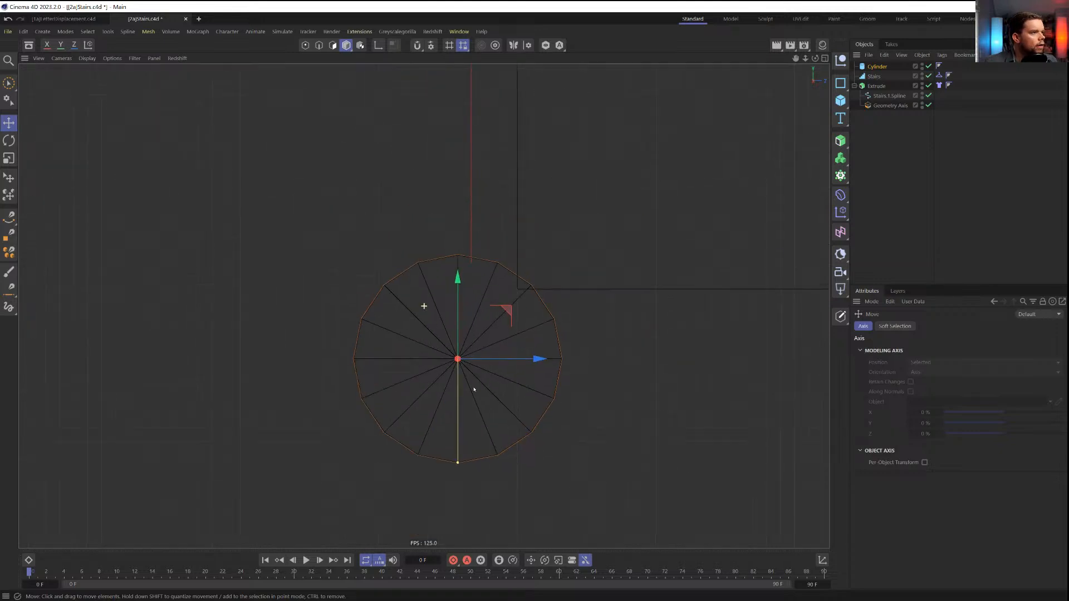
pyautogui.moveTo(505, 319); pyautogui.dragTo(520, 323)
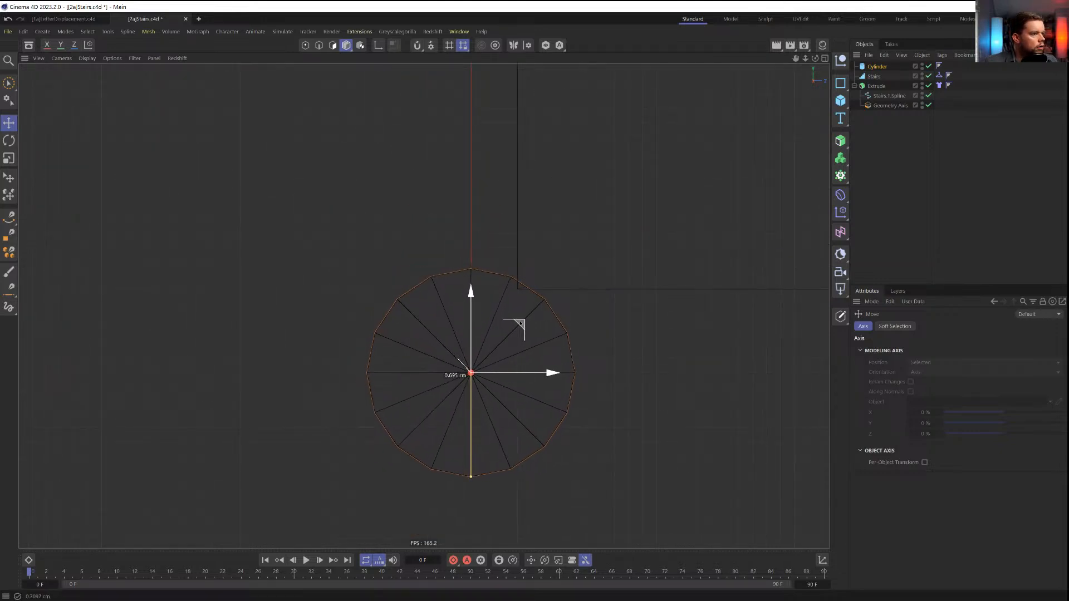
pyautogui.middleClick(520, 323)
pyautogui.middleClick(341, 296)
pyautogui.keyDown('alt'); pyautogui.moveTo(482, 410); pyautogui.dragTo(514, 402); pyautogui.keyUp('alt')
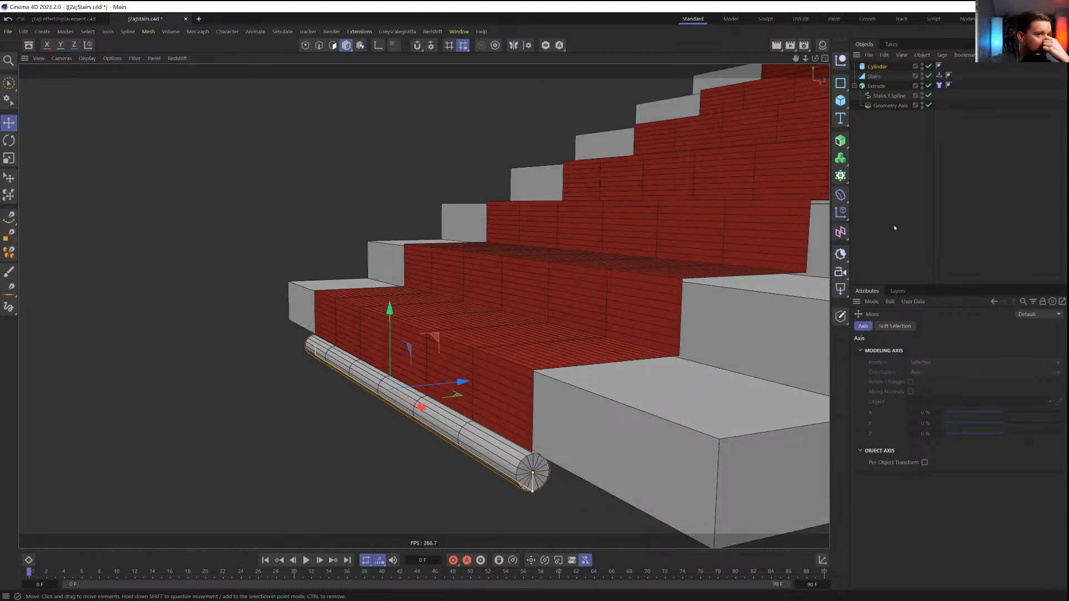
# Add a Collider simulation tag to the cylinder
pyautogui.rightClick(870, 67)
pyautogui.moveTo(957, 217)
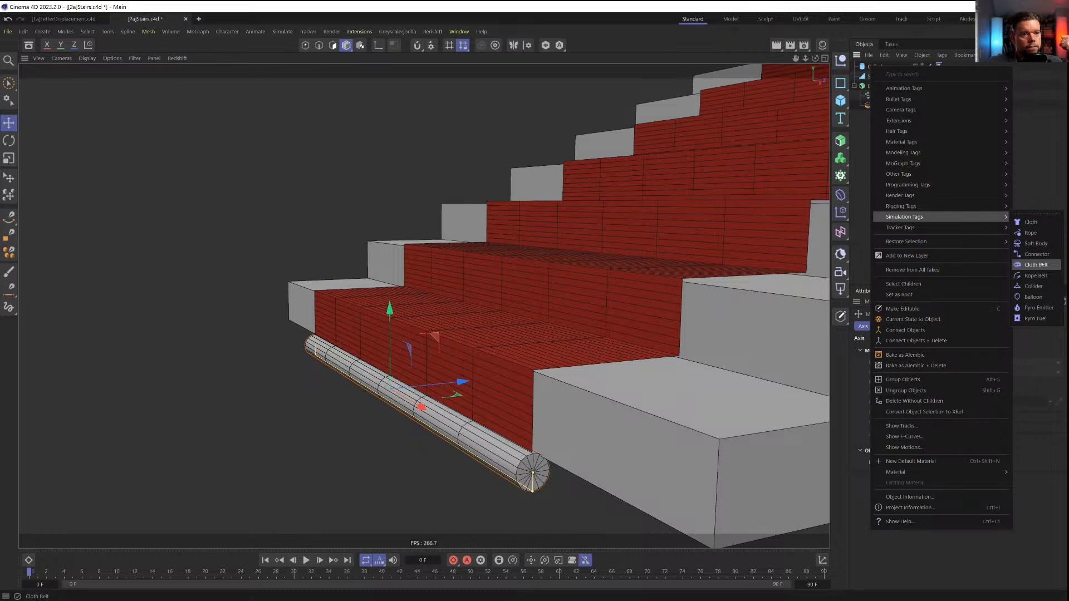
pyautogui.click(1033, 287)
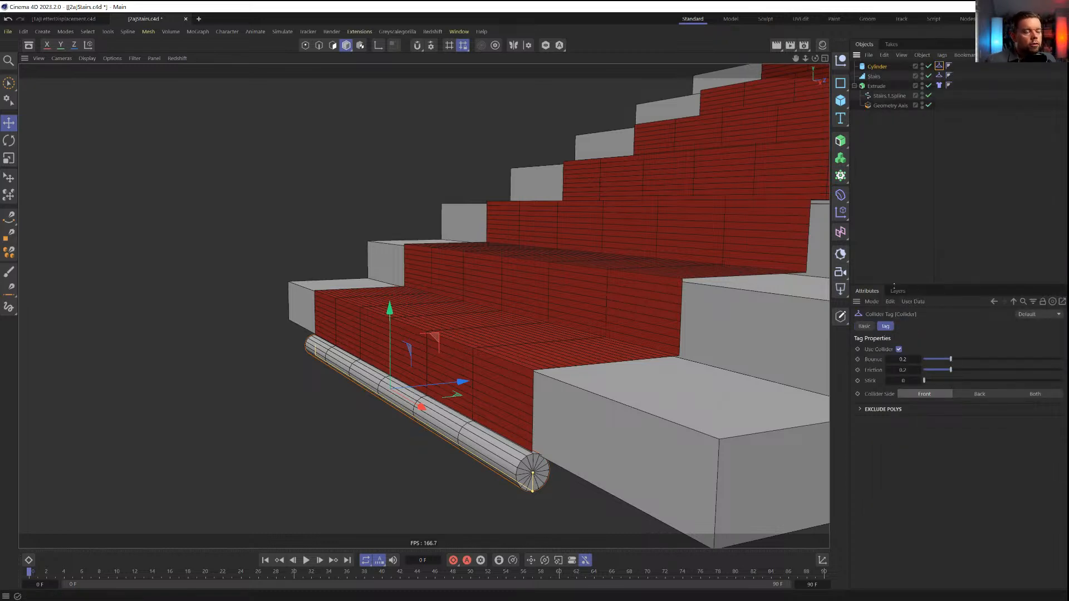
# Add a Connector tag to the Extrude carpet, enable Update Live and set the Search Radius to about 6.71 cm
pyautogui.rightClick(875, 88)
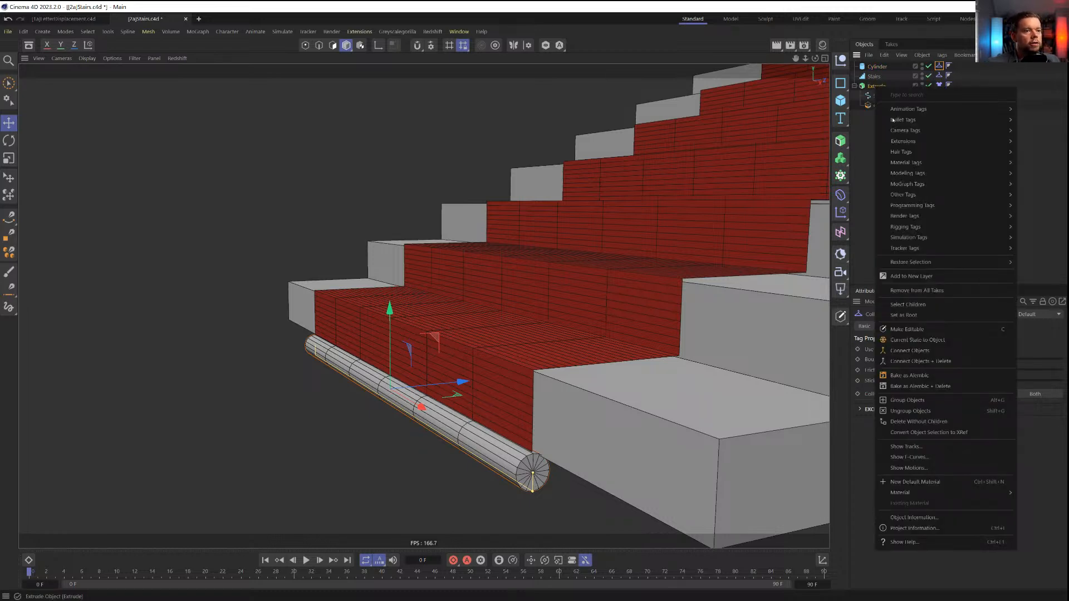
pyautogui.moveTo(905, 238)
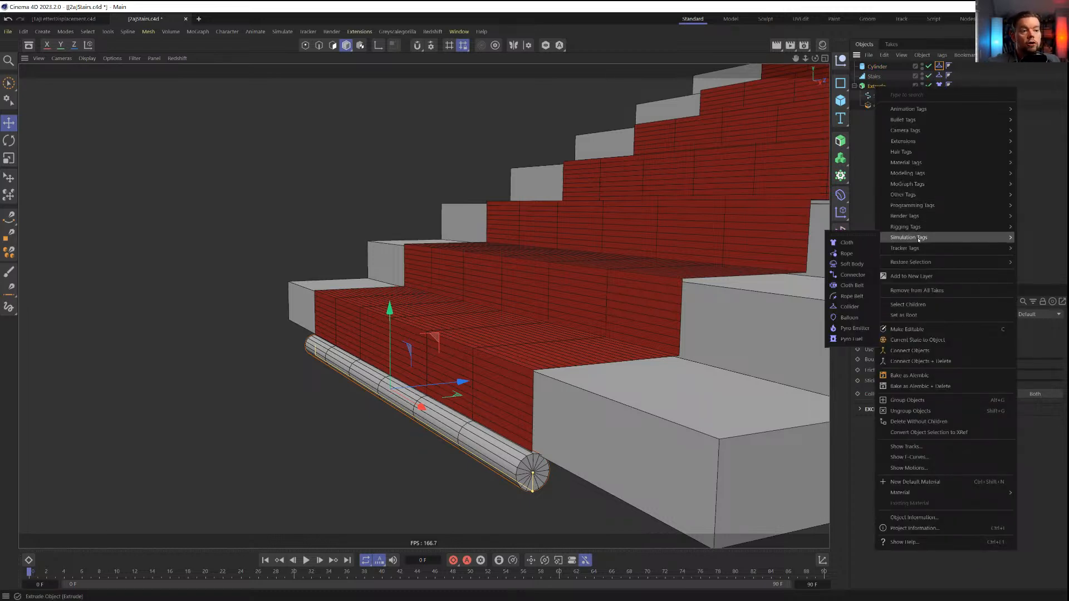
pyautogui.click(852, 274)
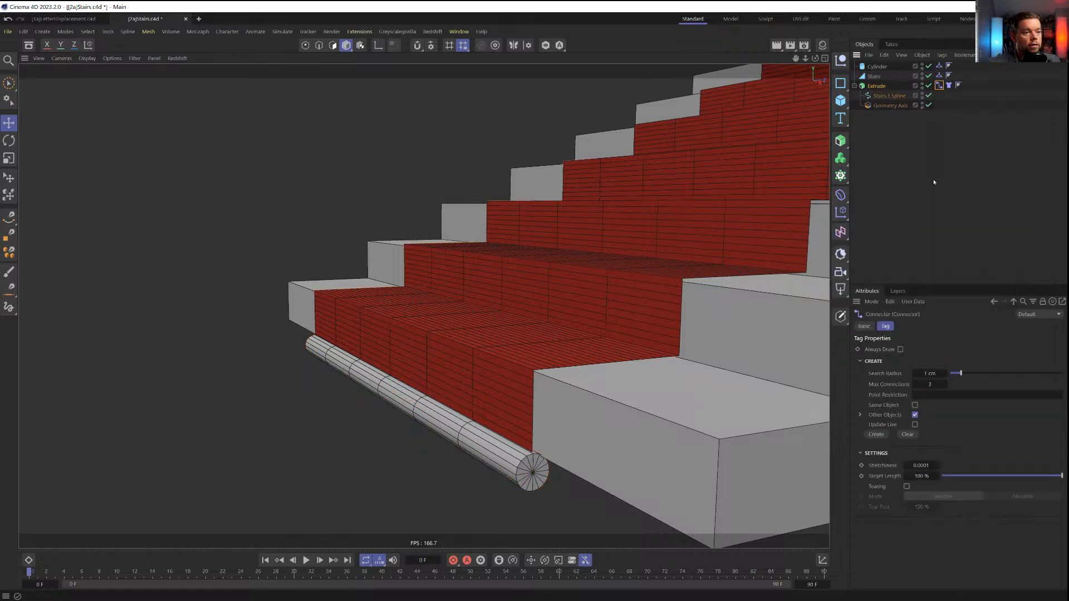
pyautogui.click(916, 425)
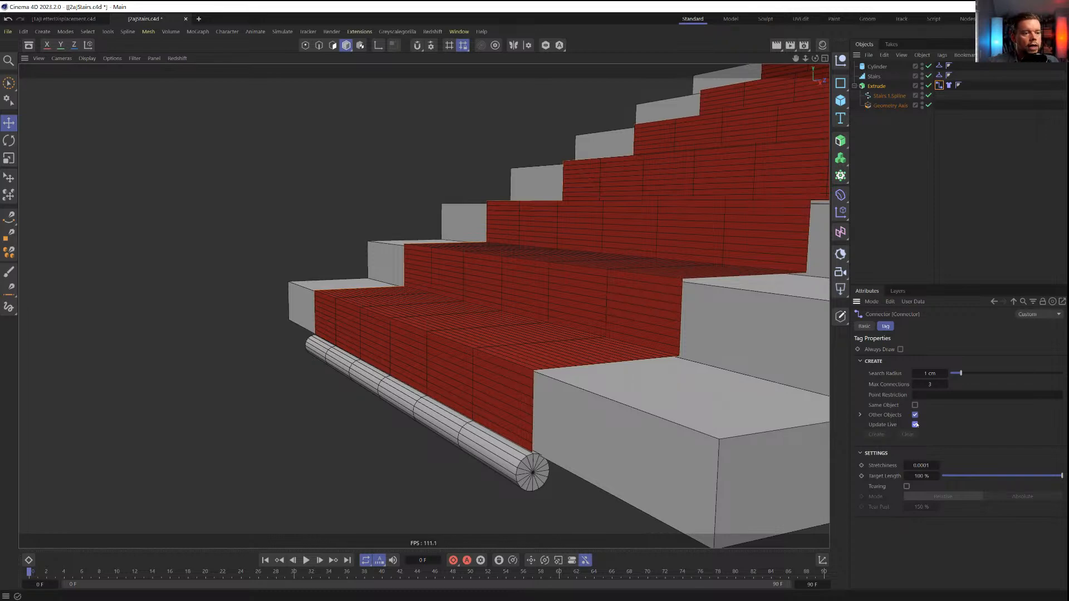
pyautogui.moveTo(958, 374); pyautogui.dragTo(1025, 373)
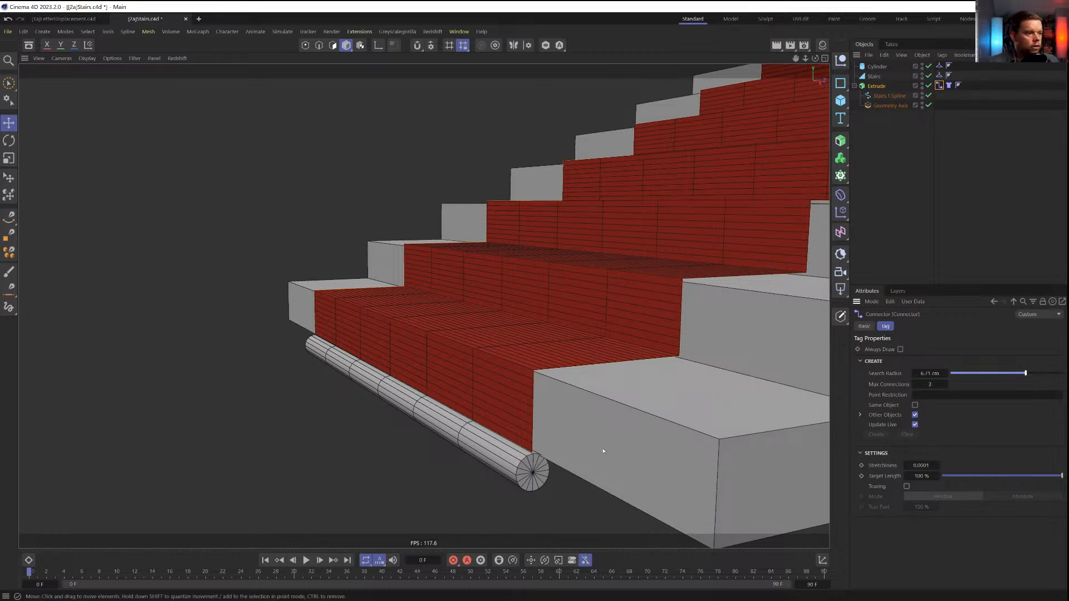
pyautogui.moveTo(532, 454)
pyautogui.keyDown('alt'); pyautogui.mouseDown()
pyautogui.moveTo(596, 451)
pyautogui.moveTo(542, 448)
pyautogui.mouseUp(); pyautogui.keyUp('alt')
pyautogui.scroll(5, 533, 449)
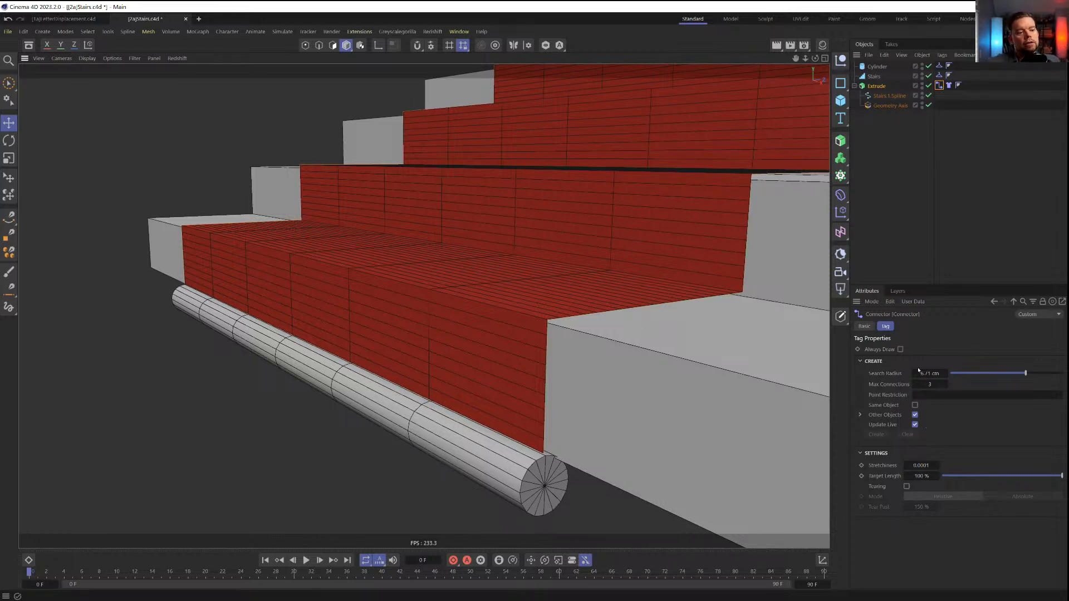
# Duplicate the Extrude carpet with its children, disable the copy and remove the copy's Connector tag
pyautogui.scroll(-5, 744, 173)
pyautogui.keyDown('alt'); pyautogui.moveTo(704, 201); pyautogui.dragTo(585, 339); pyautogui.keyUp('alt')
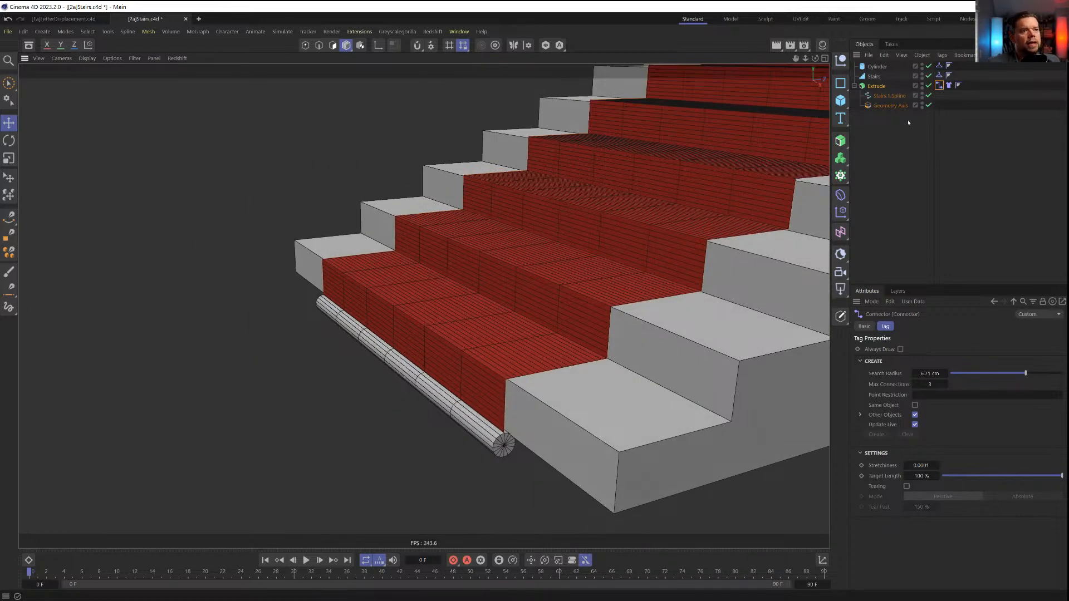
pyautogui.keyDown('ctrl'); pyautogui.moveTo(877, 86); pyautogui.dragTo(890, 122); pyautogui.keyUp('ctrl')
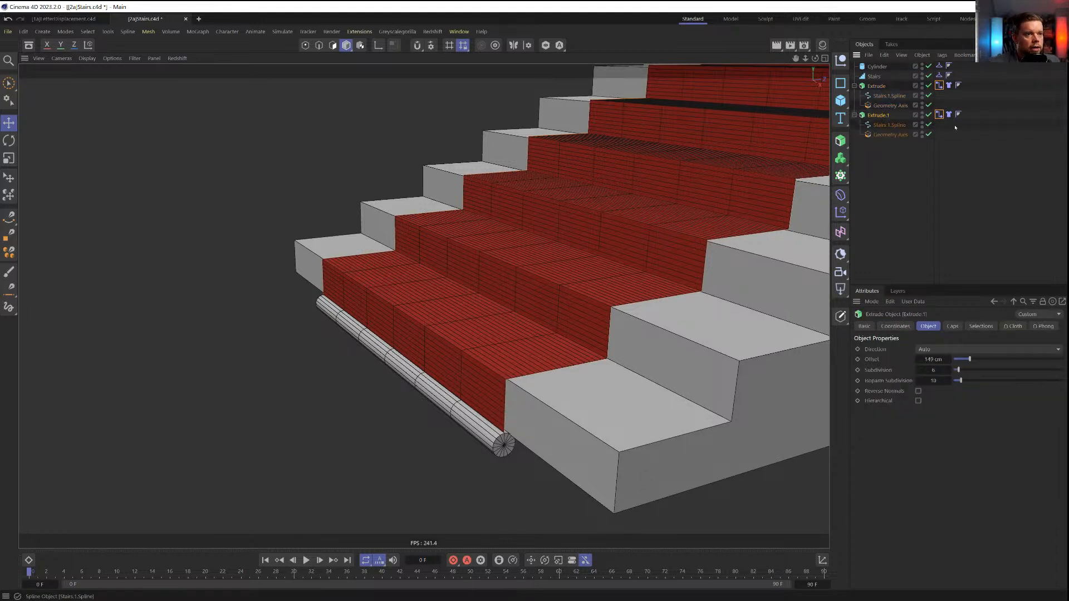
pyautogui.click(929, 115)
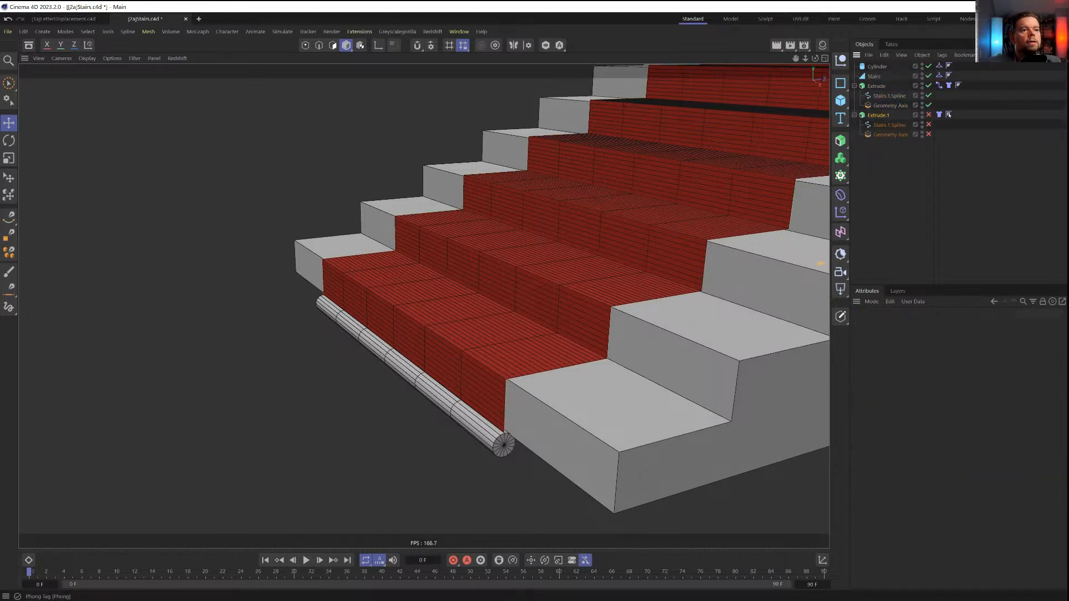
pyautogui.click(877, 87)
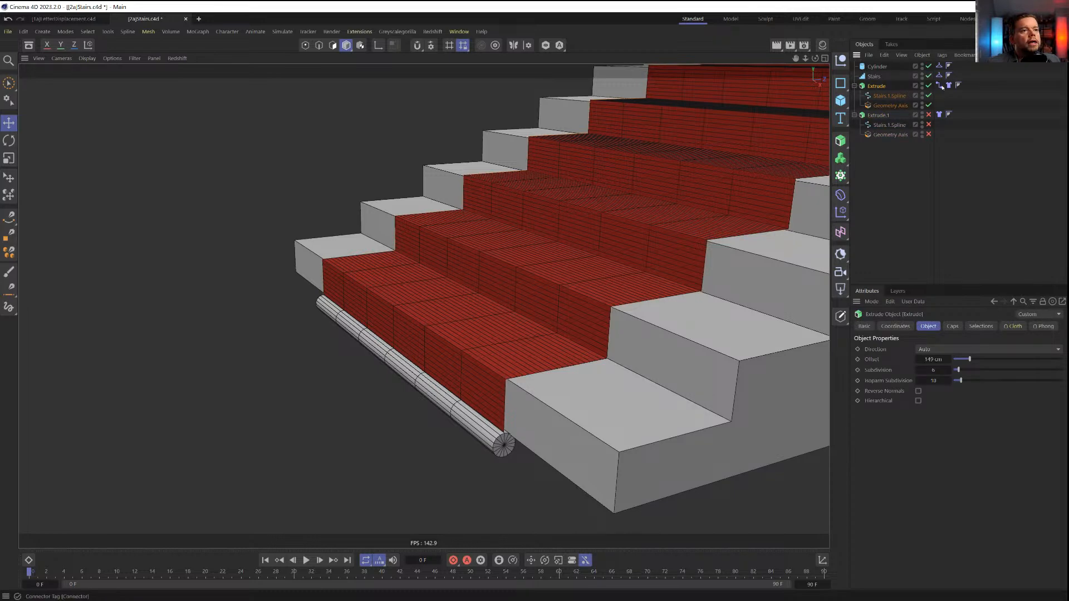
pyautogui.press('c')
pyautogui.click(855, 86)
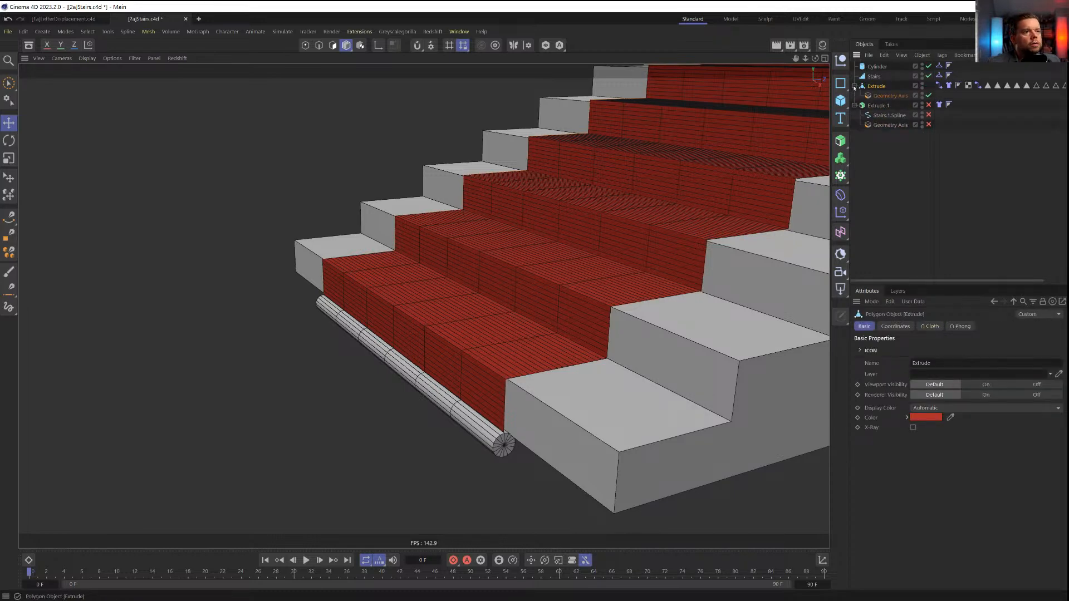
pyautogui.hotkey('ctrl', 'z')
pyautogui.rightClick(878, 88)
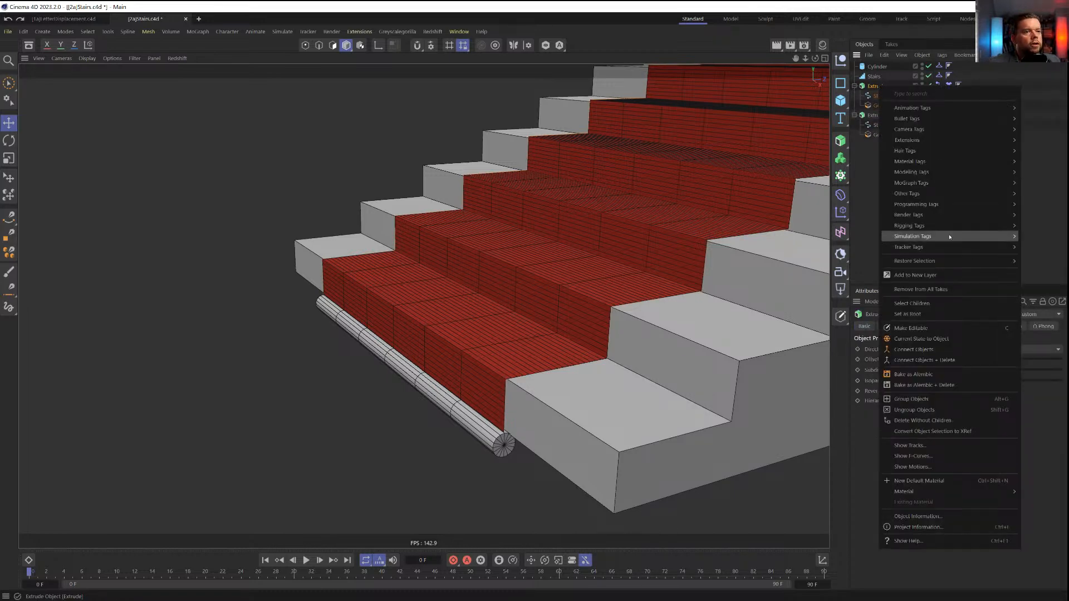
pyautogui.moveTo(913, 111)
pyautogui.press('Escape')
# Convert the Extrude carpet to one polygon mesh through a Connect object with Weld off, and delete its Connector and selection tags
pyautogui.moveTo(841, 141)
pyautogui.keyDown('alt'); pyautogui.mouseDown()
pyautogui.moveTo(942, 249)
pyautogui.moveTo(888, 233)
pyautogui.mouseUp(); pyautogui.keyUp('alt')
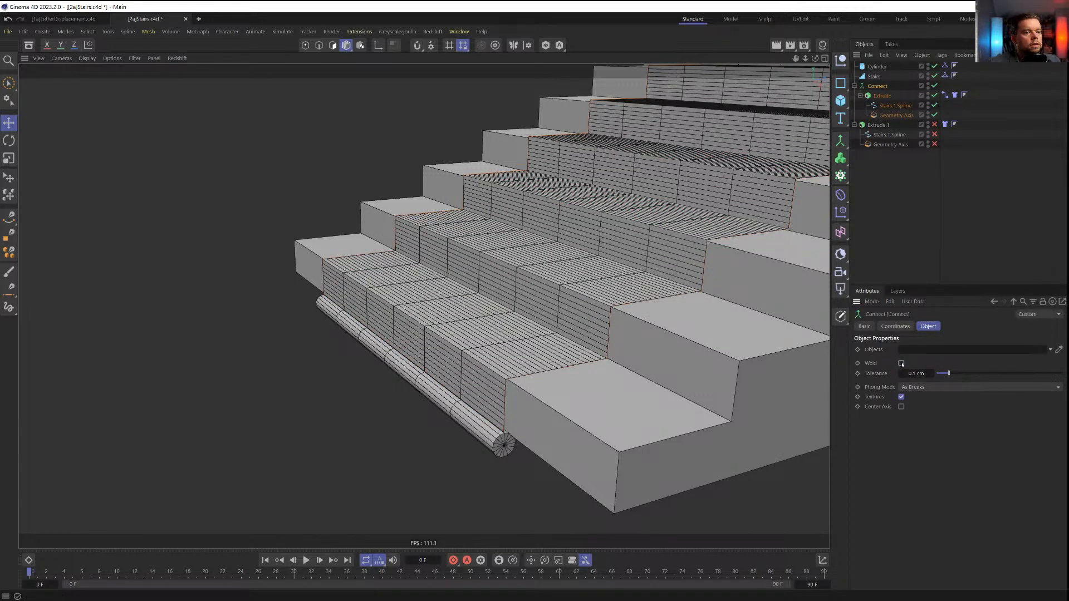
pyautogui.press('c')
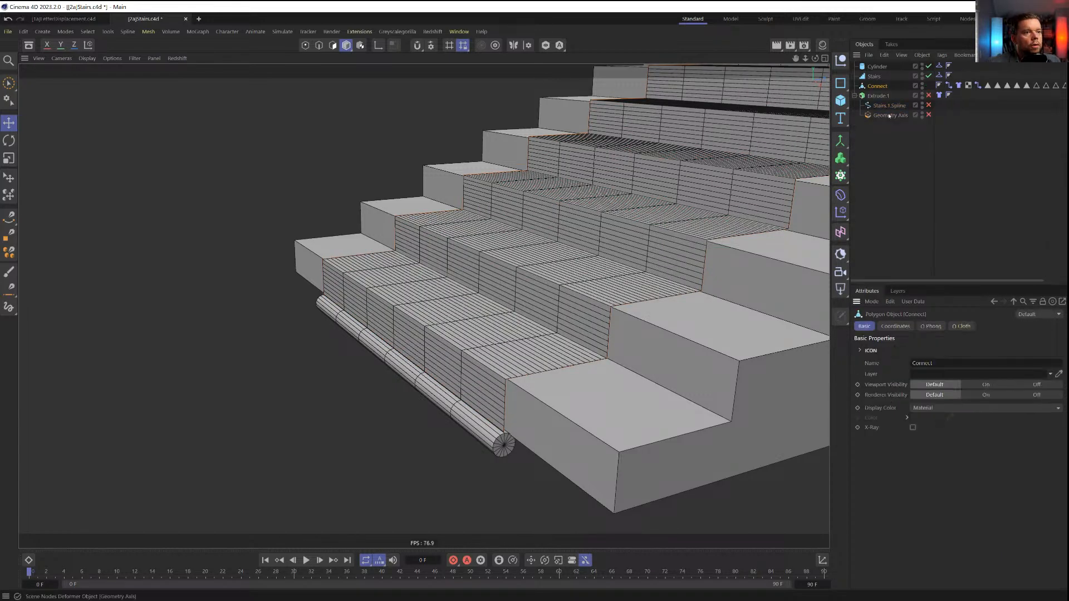
pyautogui.click(950, 86)
pyautogui.press('Delete')
pyautogui.moveTo(967, 77); pyautogui.dragTo(1056, 96)
pyautogui.press('Delete')
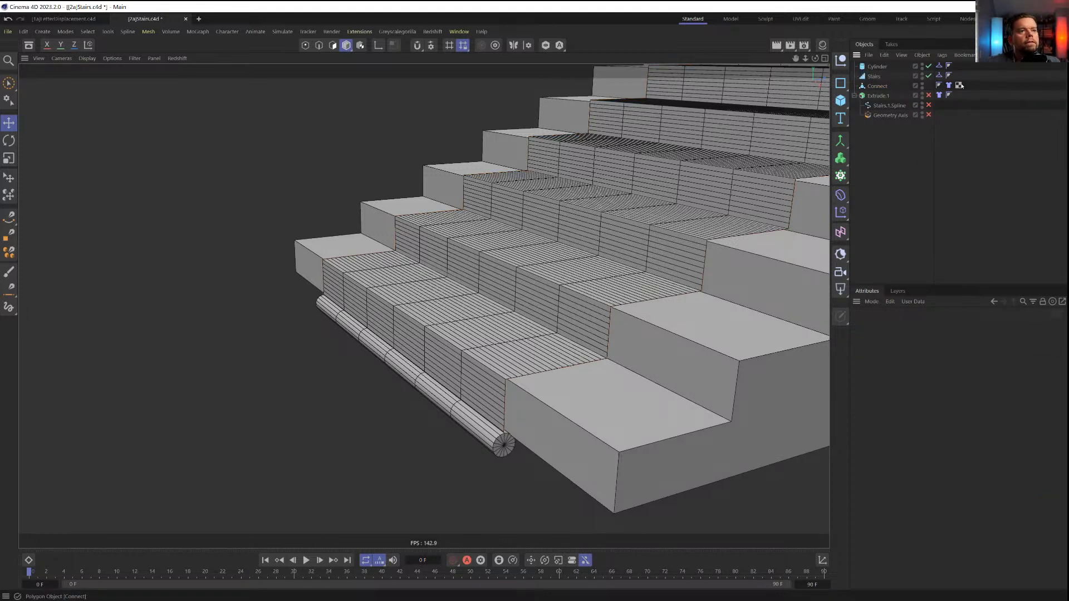
# Play the simulation briefly to check that the merged carpet still behaves as cloth, then rewind
pyautogui.click(949, 86)
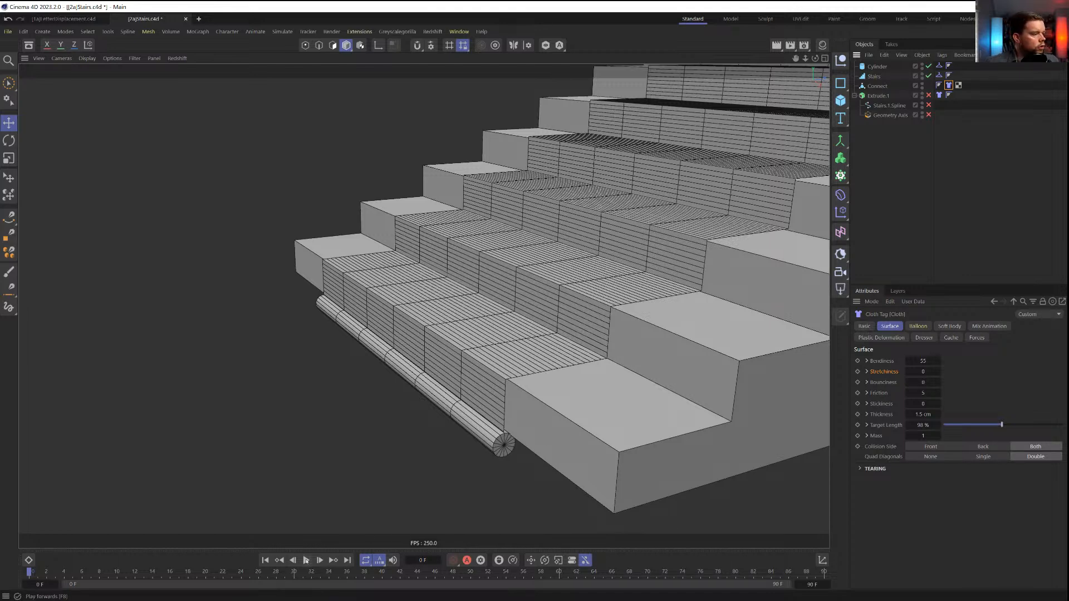
pyautogui.click(307, 561)
pyautogui.click(307, 561)
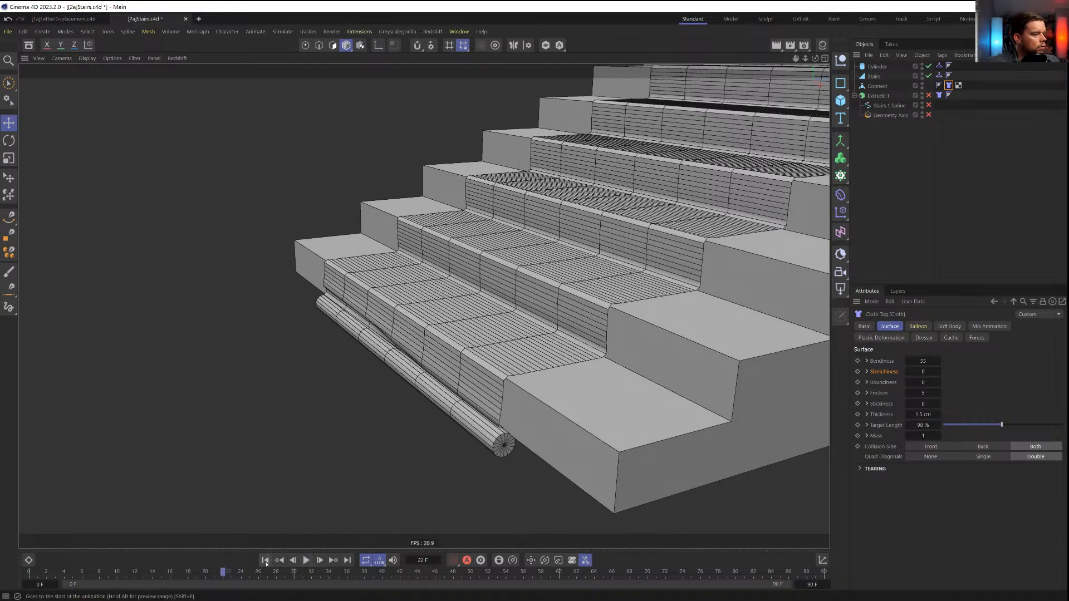
# Add a Cloth Belt tag to the Connect carpet and assign the Cylinder as its Belt on object
pyautogui.click(879, 86)
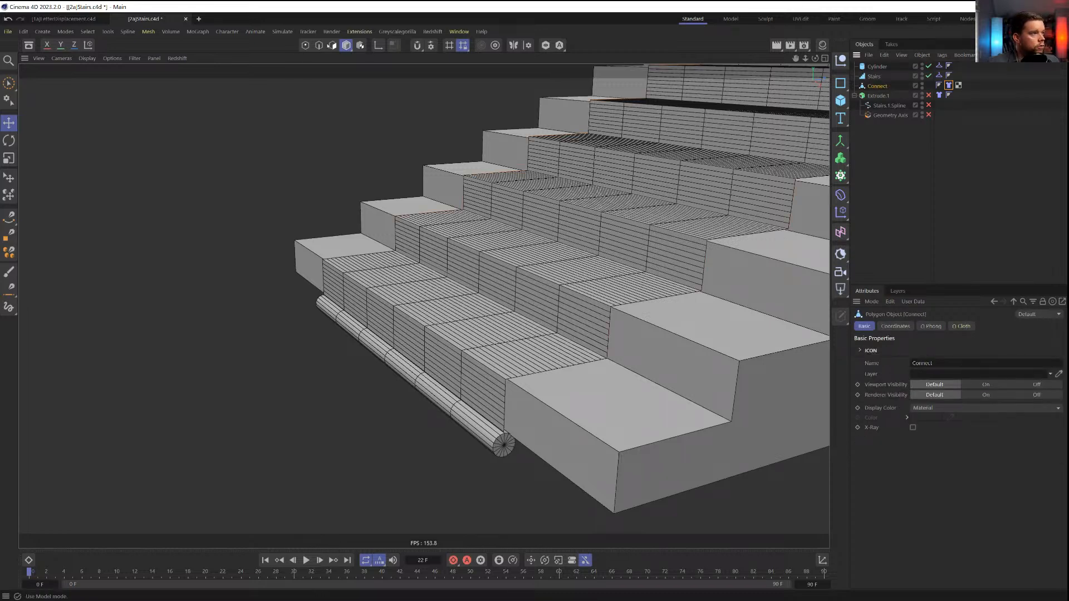
pyautogui.rightClick(872, 87)
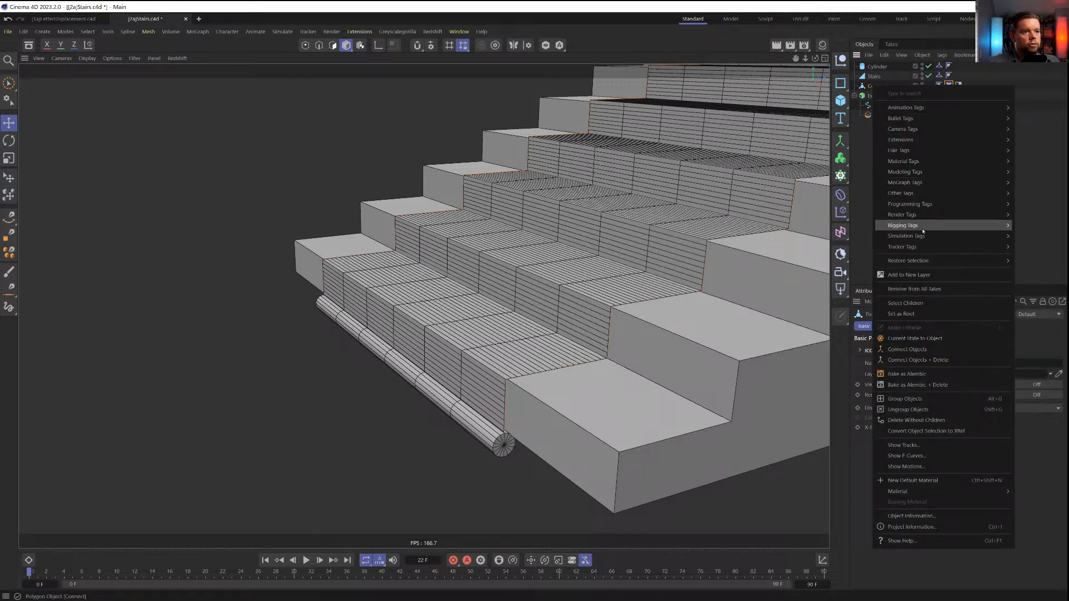
pyautogui.moveTo(923, 231)
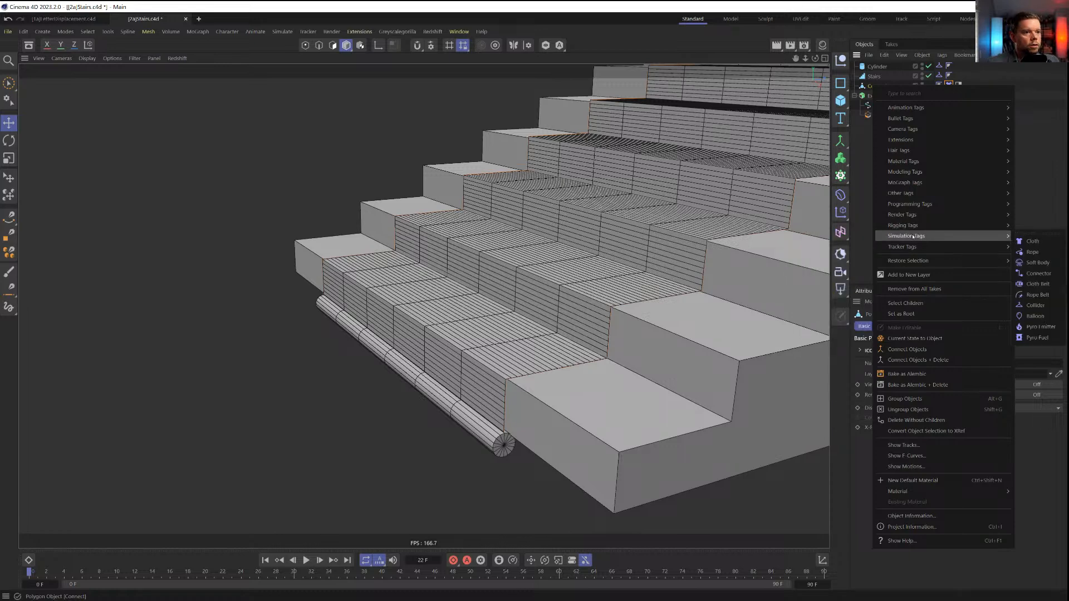
pyautogui.click(1039, 285)
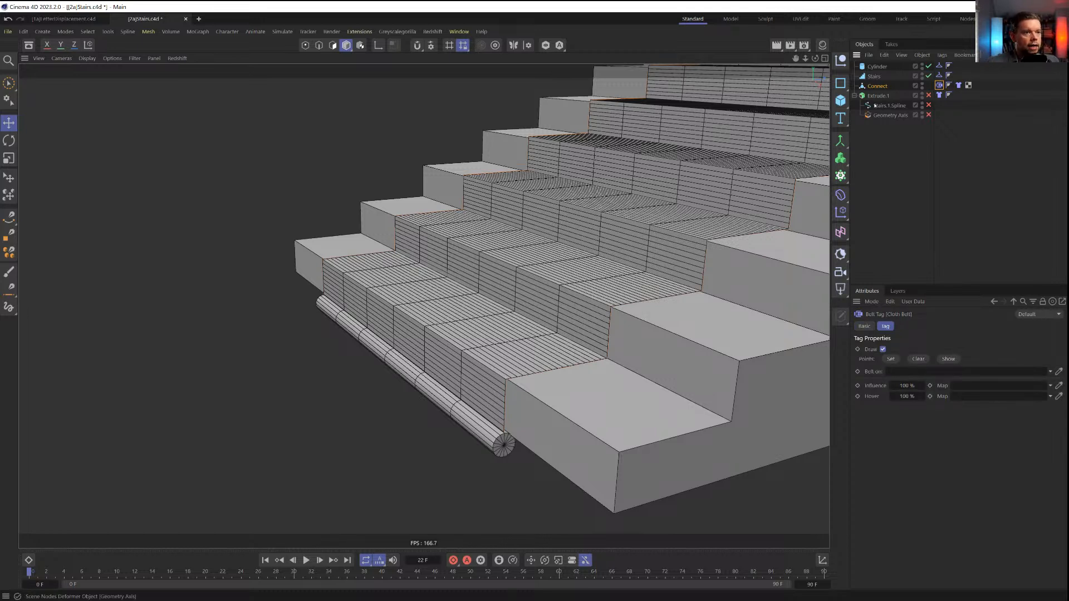
pyautogui.moveTo(876, 68); pyautogui.dragTo(876, 71)
pyautogui.moveTo(925, 380); pyautogui.dragTo(905, 372)
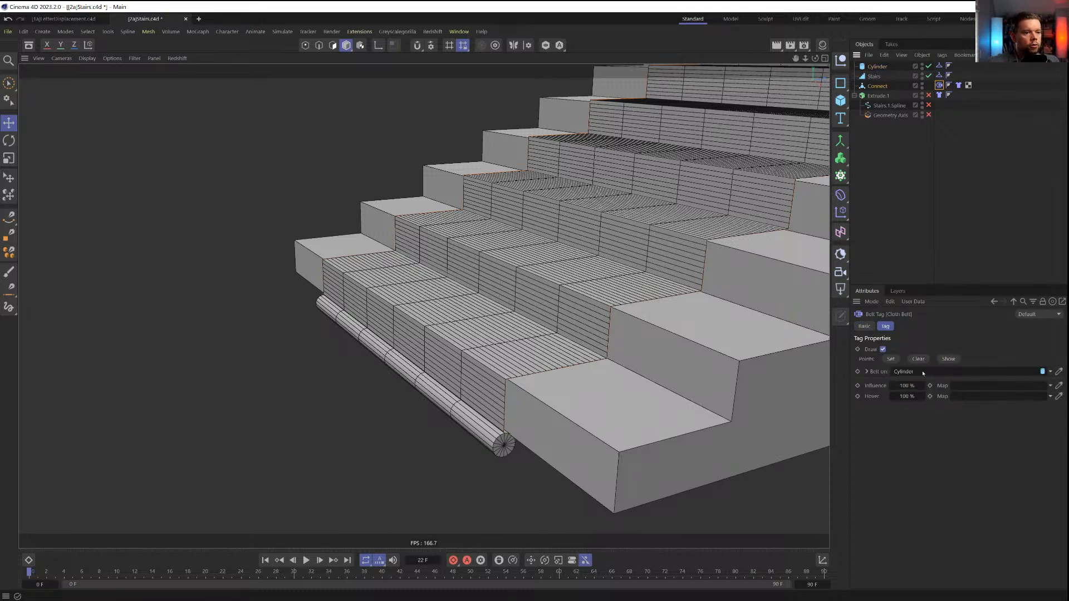
# Try to set the Cloth Belt points without a point selection, both before and after making the cylinder editable
pyautogui.click(893, 359)
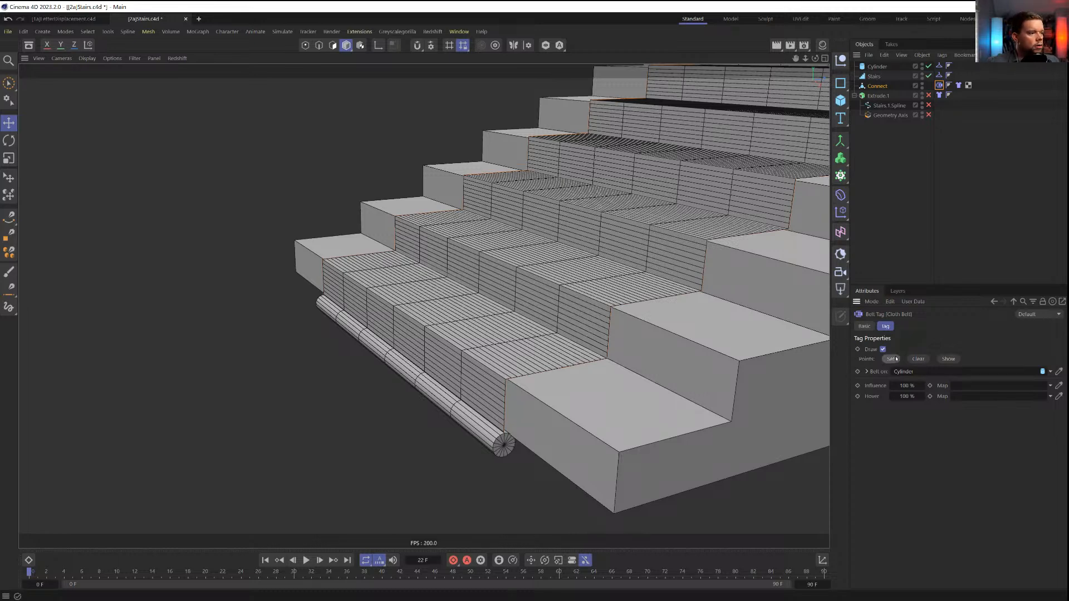
pyautogui.scroll(5, 534, 360)
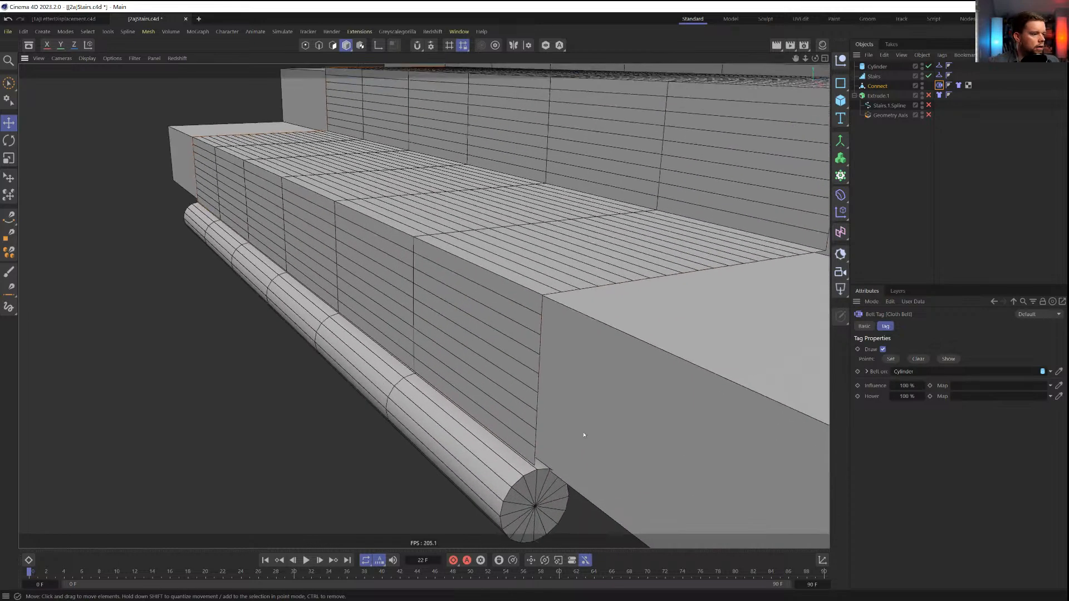
pyautogui.scroll(2, 534, 361)
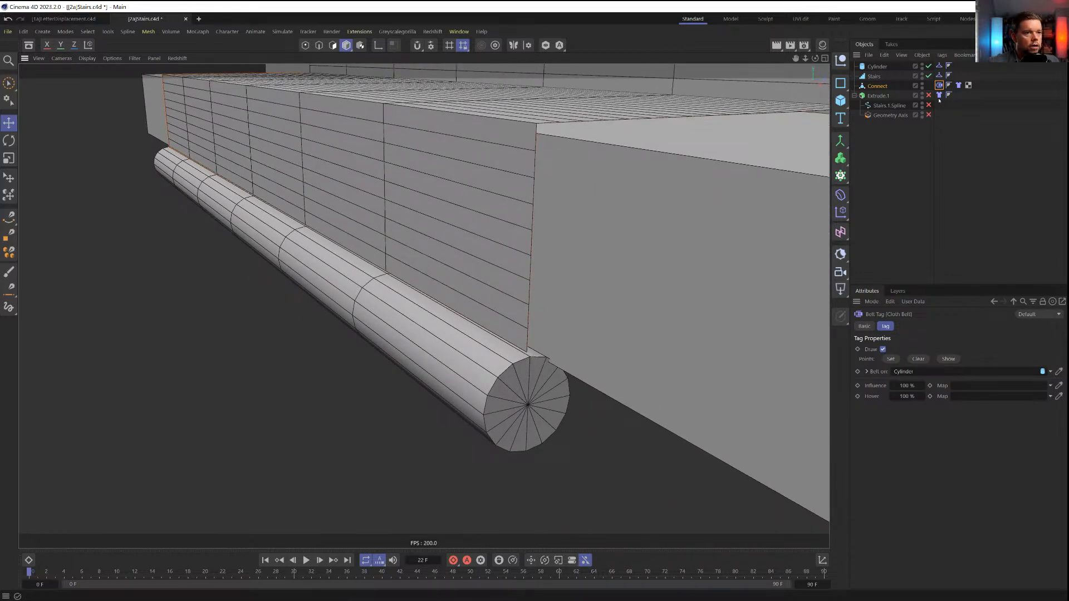
pyautogui.click(876, 68)
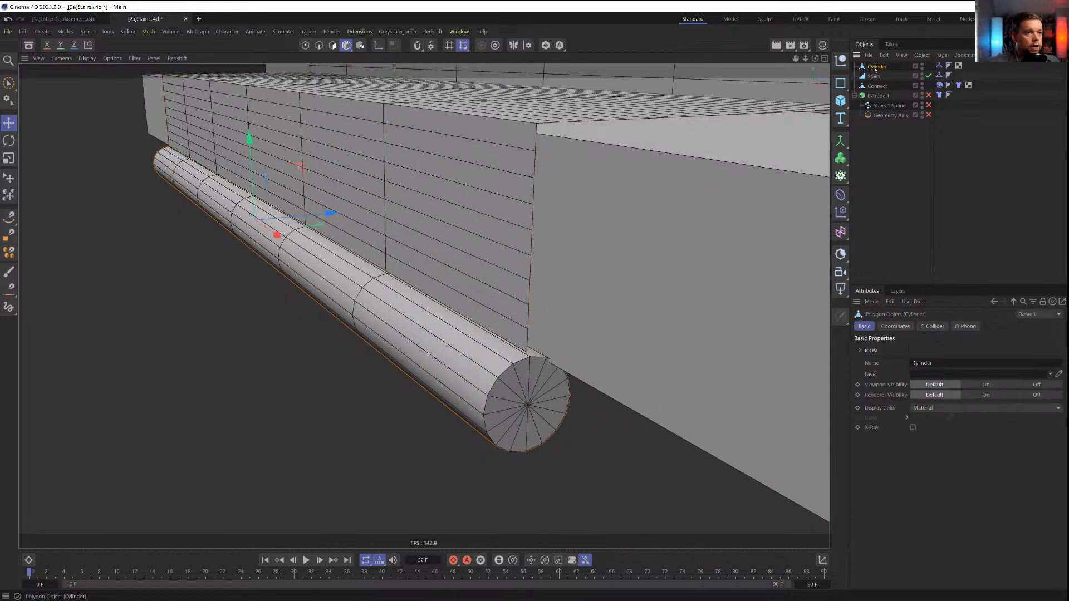
pyautogui.click(939, 85)
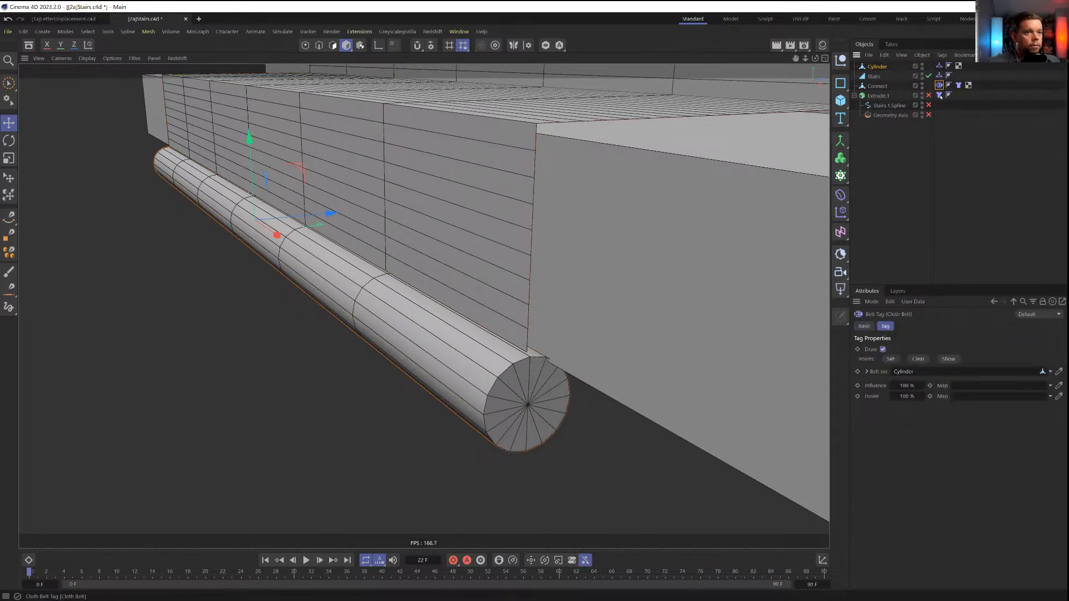
pyautogui.click(889, 359)
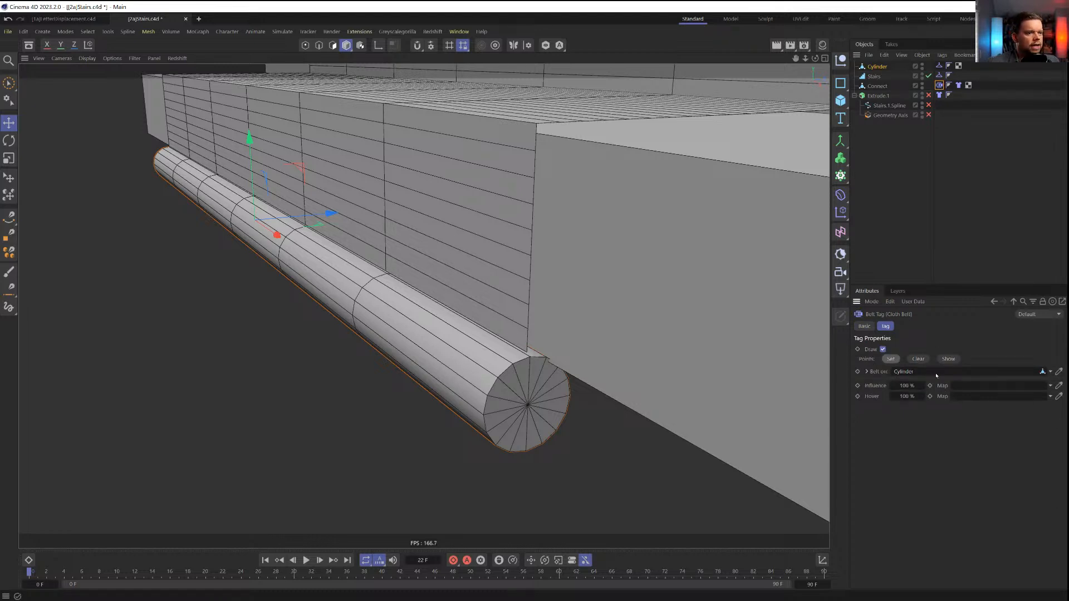
# Select the seven points along the Connect carpet's lower front edge, set them as Cloth Belt points and show them
pyautogui.click(305, 46)
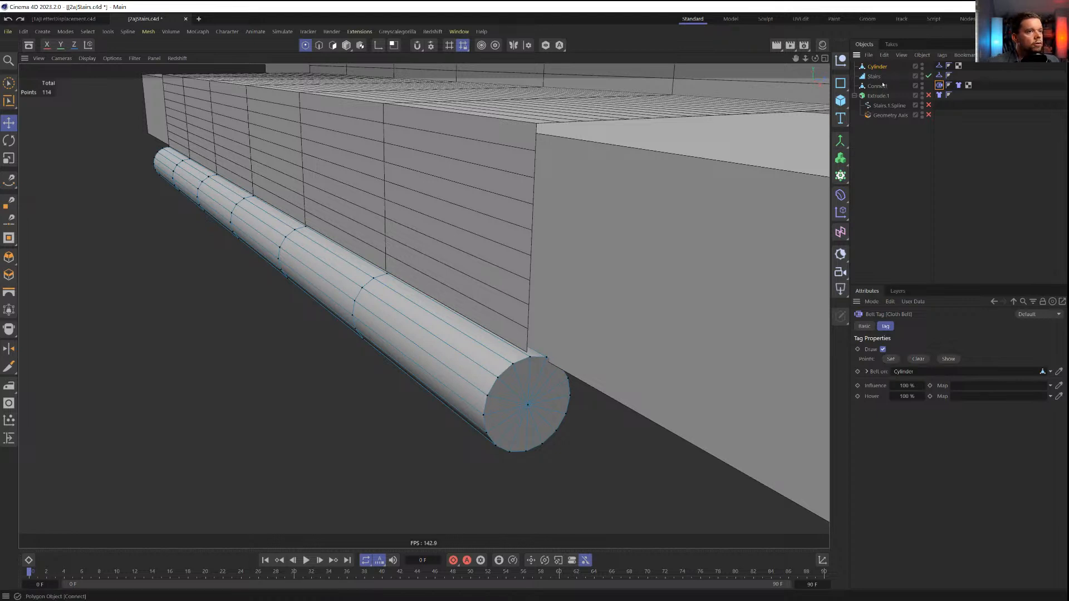
pyautogui.click(883, 85)
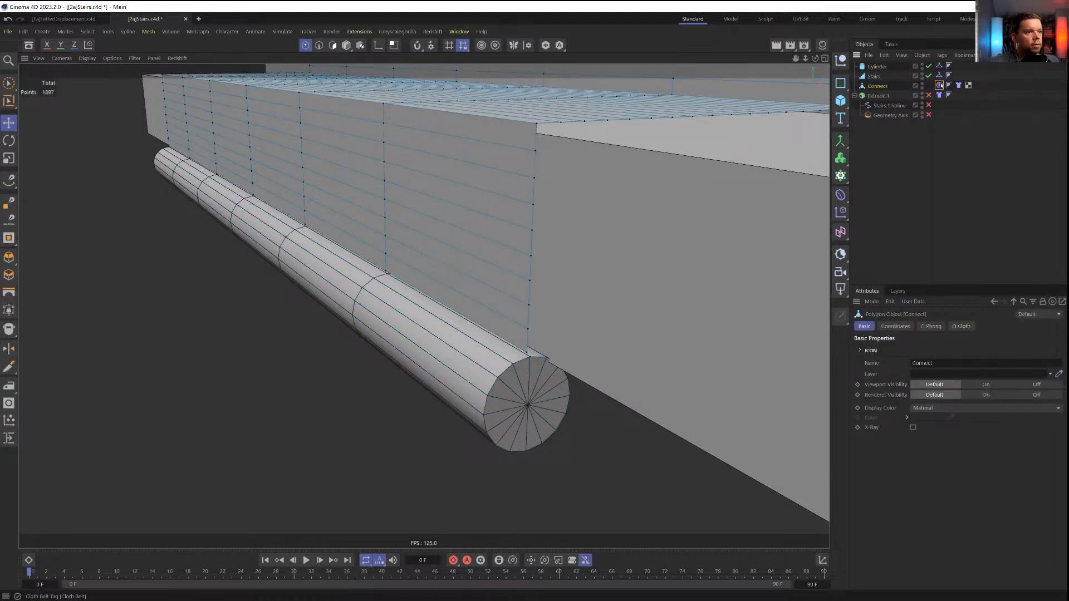
pyautogui.press('space')
pyautogui.click(527, 353)
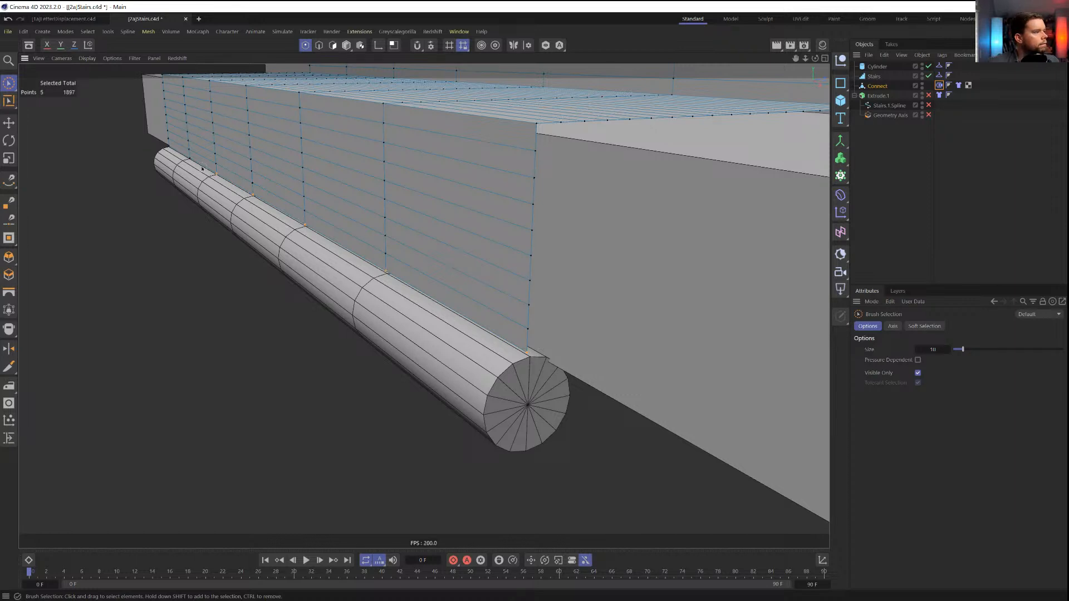
pyautogui.moveTo(174, 155); pyautogui.dragTo(169, 147)
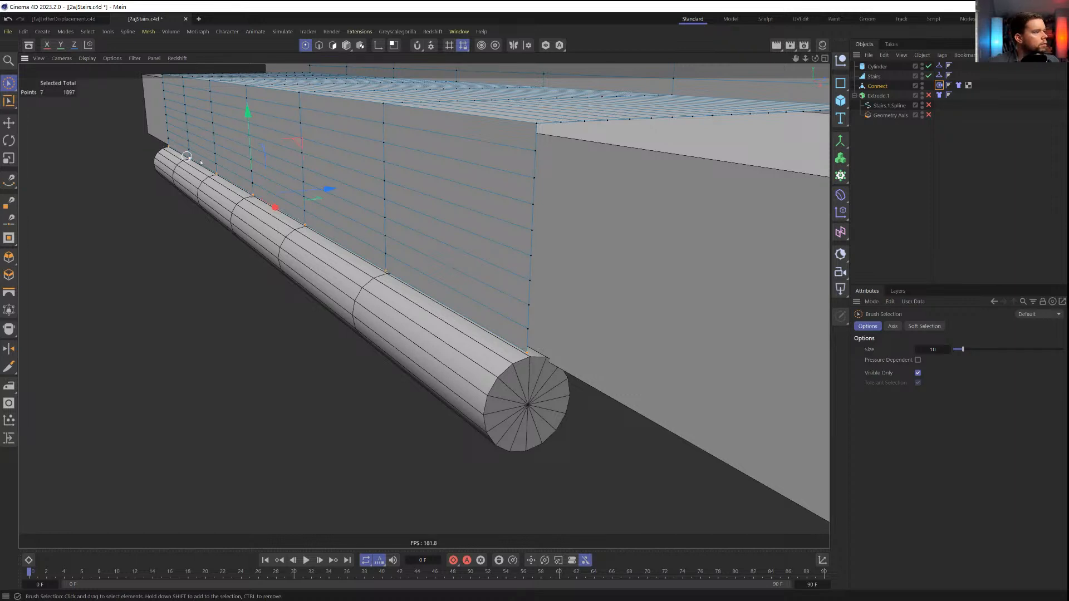
pyautogui.click(939, 85)
pyautogui.click(891, 359)
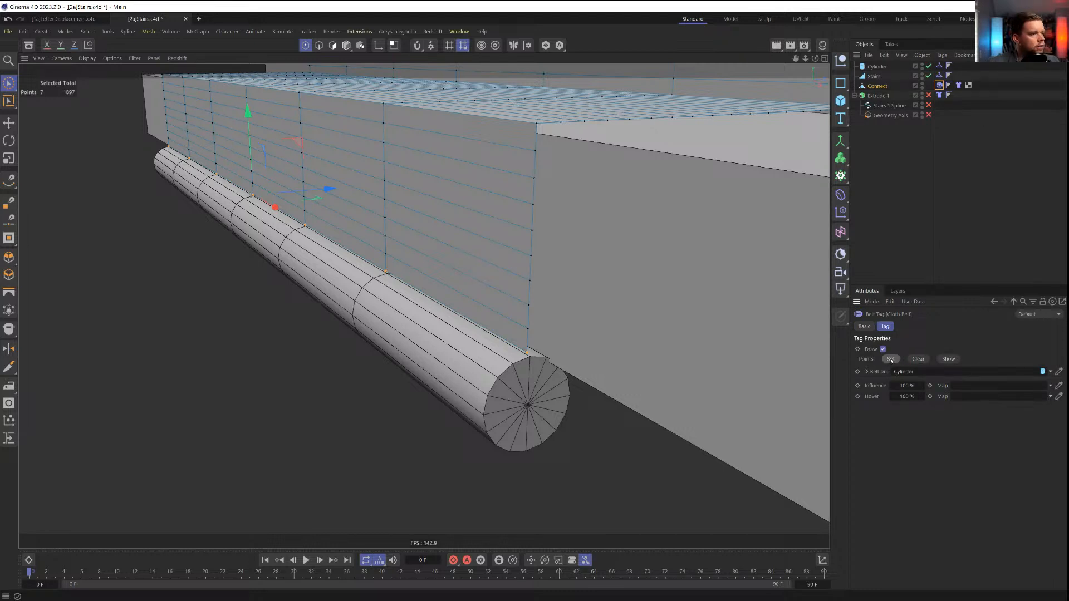
pyautogui.click(949, 359)
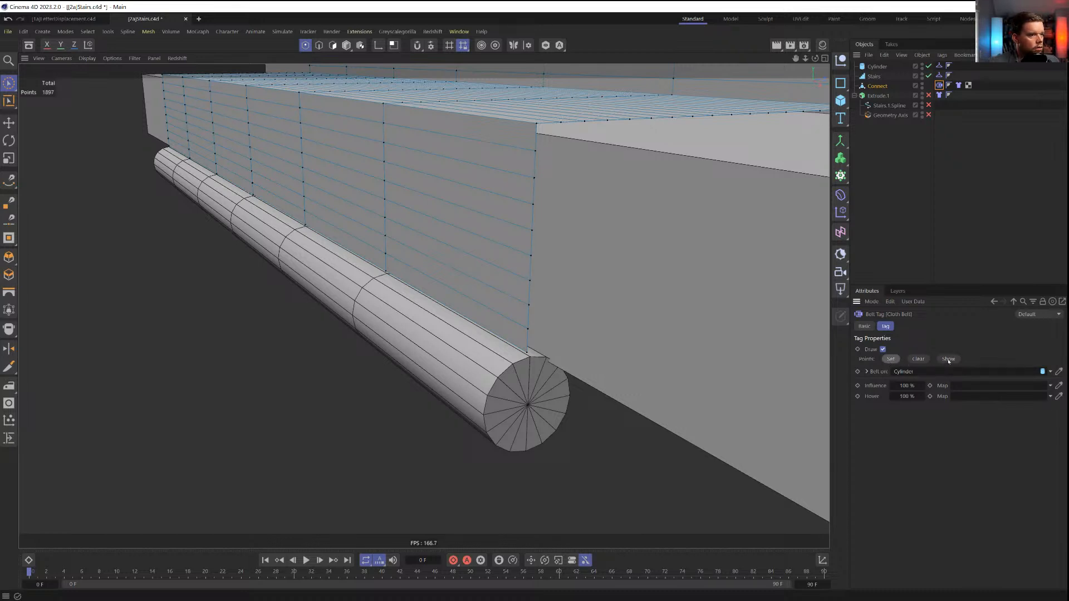
# Reselect the carpet's lower-edge points, make the cylinder editable and set the points in the Cloth Belt tag
pyautogui.click(528, 353)
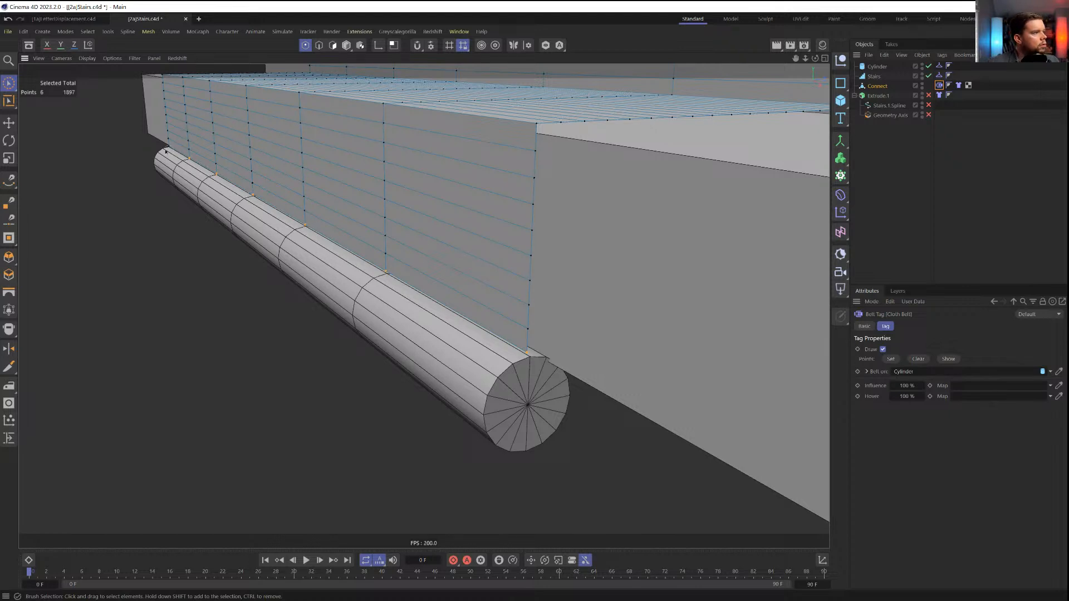
pyautogui.click(891, 360)
pyautogui.click(878, 67)
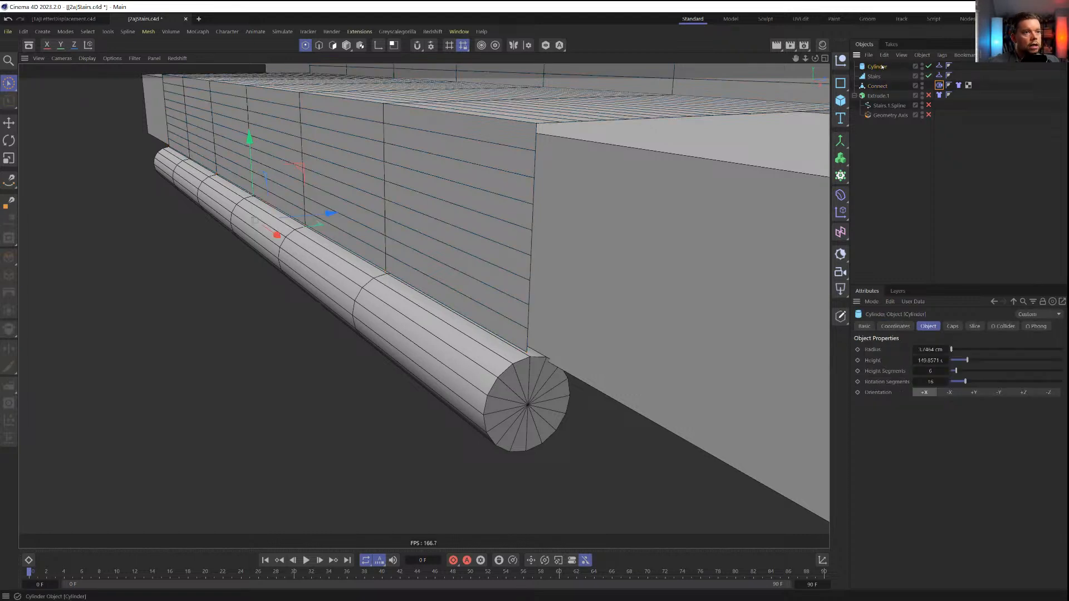
pyautogui.press('c')
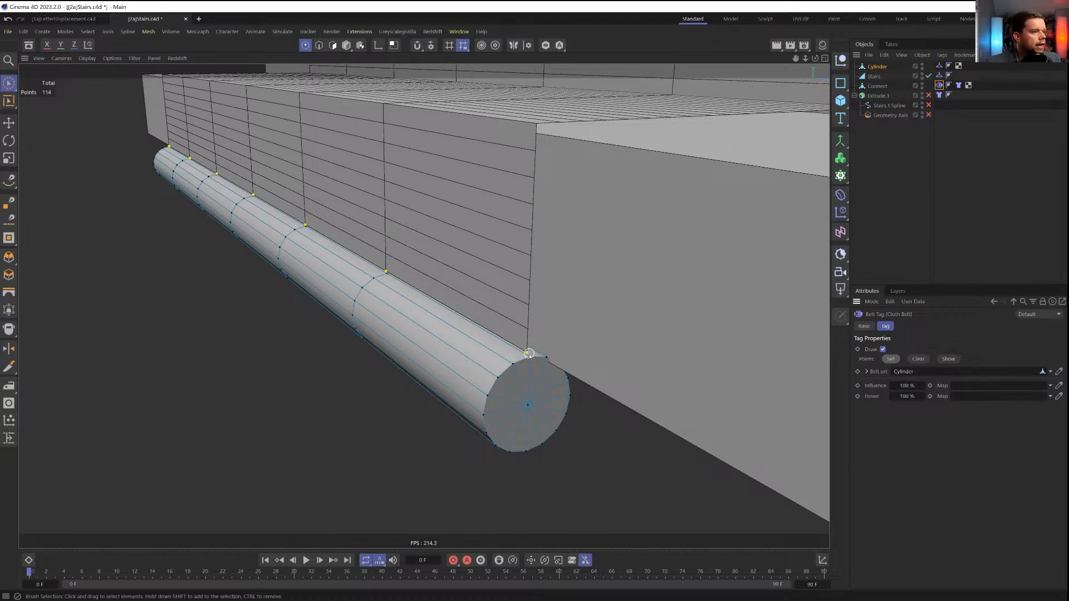
# Return to Model mode, set the Connect carpet's Display Color to Automatic and make its color a darker red
pyautogui.click(346, 46)
pyautogui.click(877, 86)
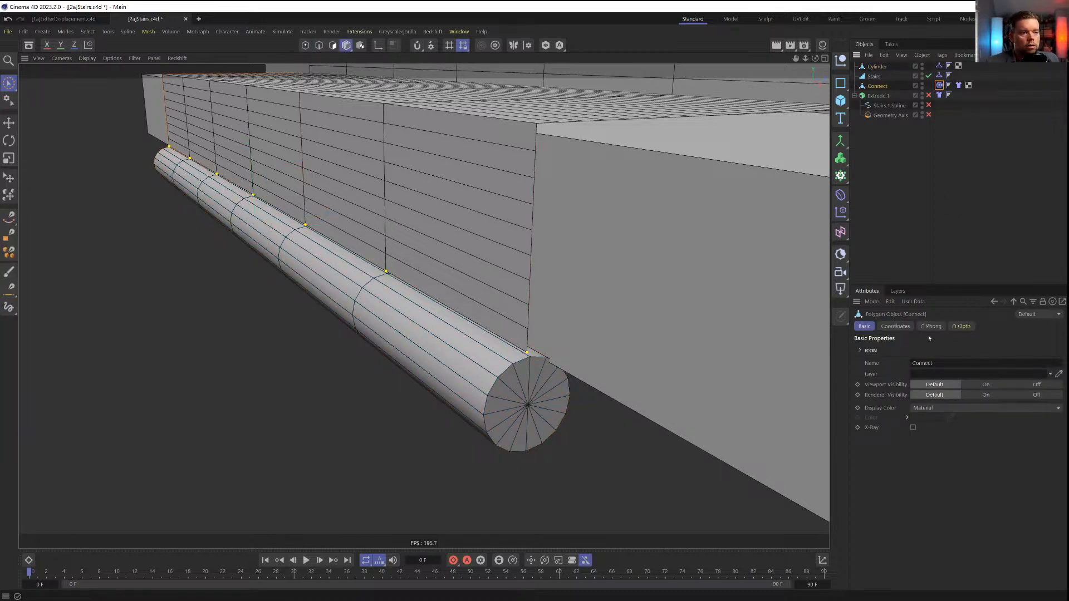
pyautogui.click(963, 408)
pyautogui.click(947, 441)
pyautogui.click(926, 417)
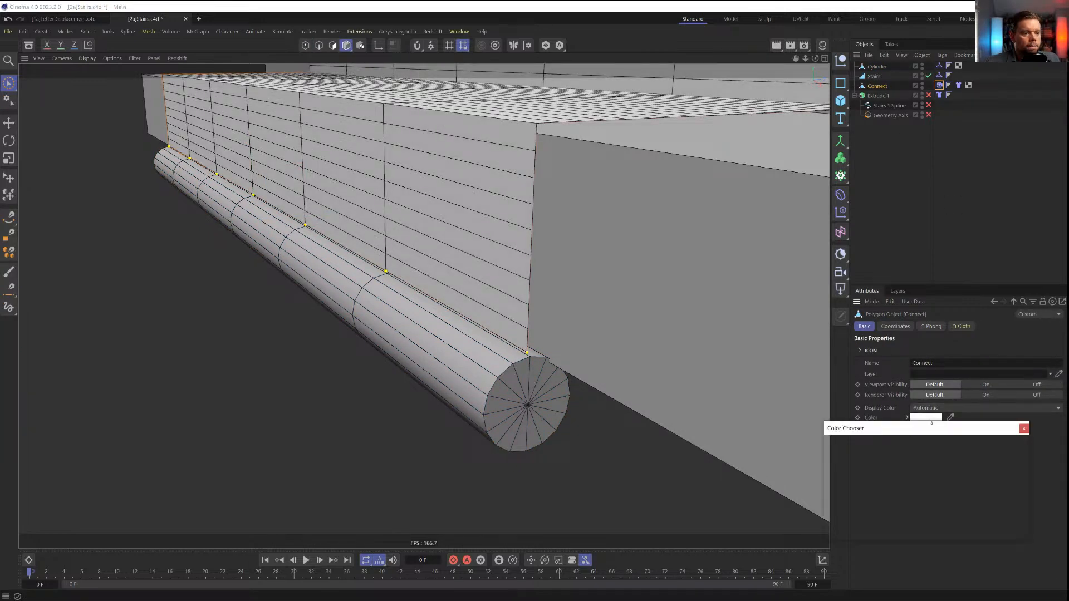
pyautogui.click(967, 492)
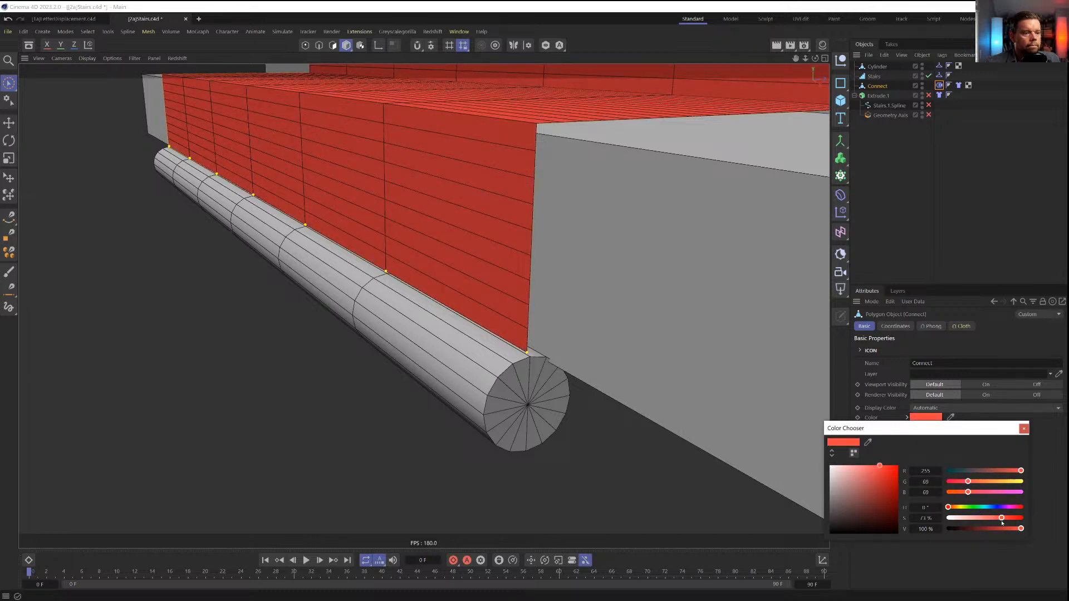
pyautogui.moveTo(1002, 523)
pyautogui.mouseDown()
pyautogui.moveTo(986, 530)
pyautogui.moveTo(999, 531)
pyautogui.mouseUp()
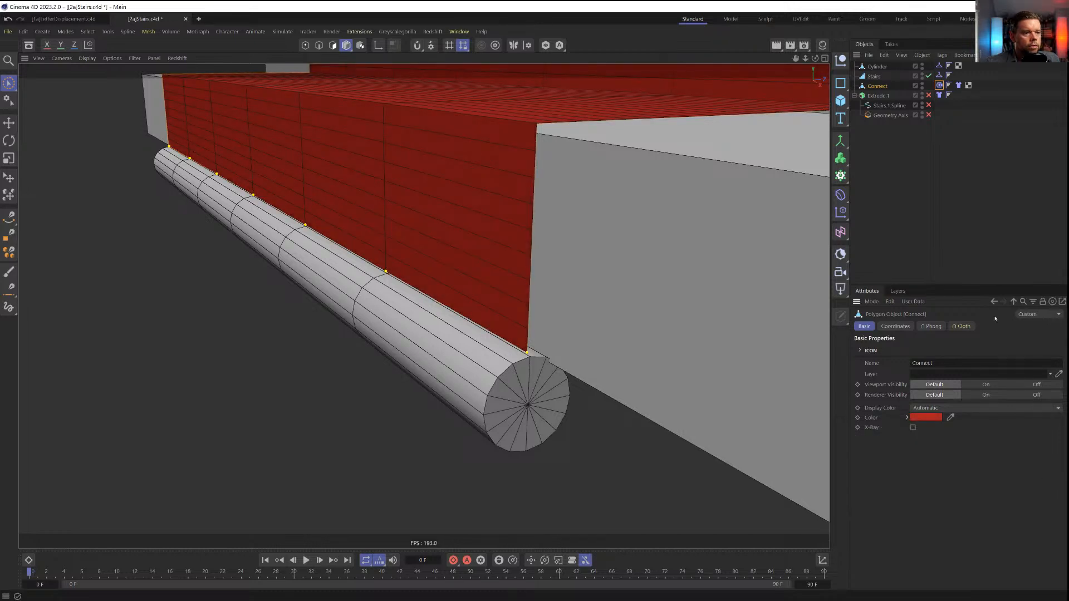
# Play the simulation briefly to check how the belted lower edge of the red carpet holds to the cylinder
pyautogui.keyDown('alt'); pyautogui.moveTo(807, 201); pyautogui.dragTo(535, 299); pyautogui.keyUp('alt')
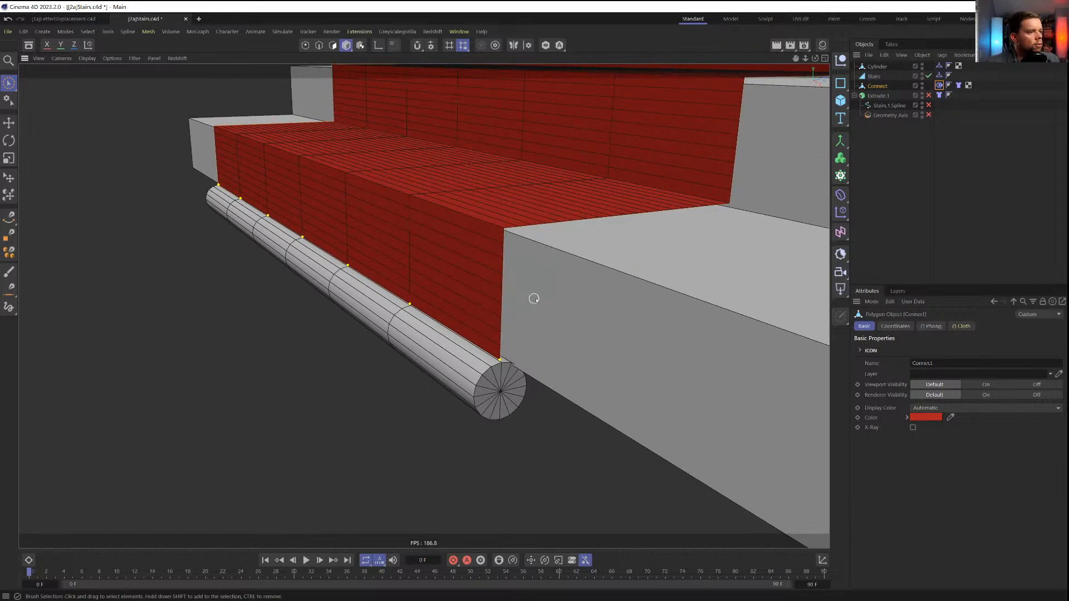
pyautogui.click(306, 560)
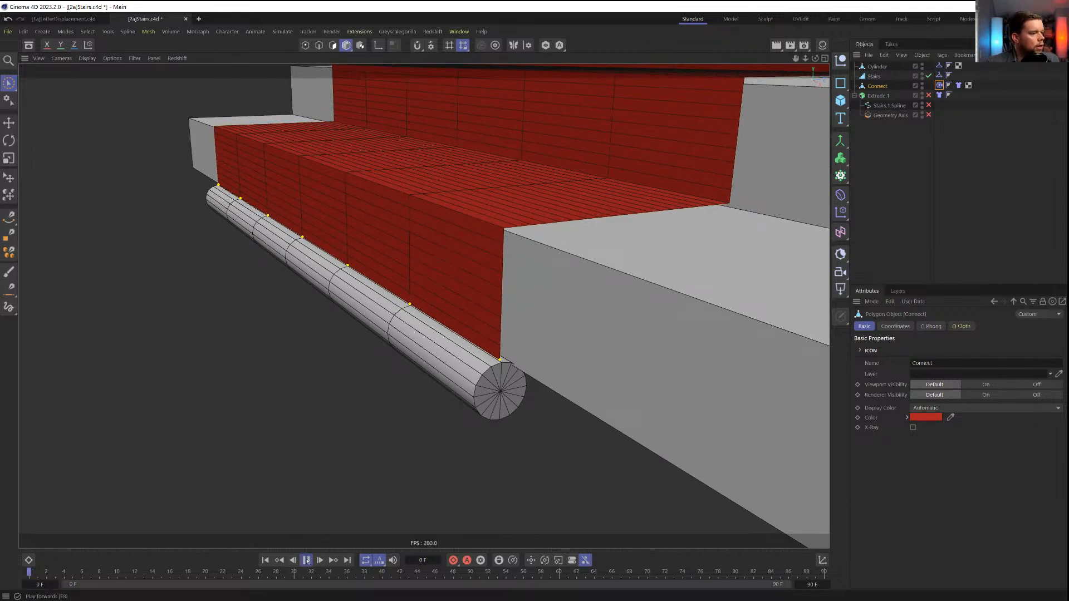
pyautogui.click(306, 560)
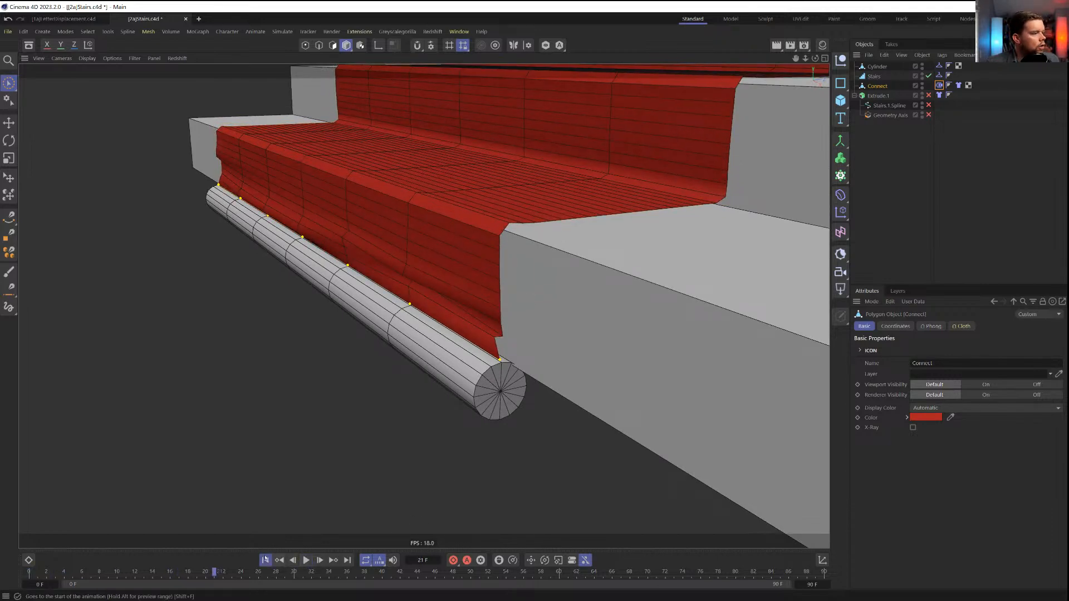
# Display the side view of the stairs shaded with lines, with the whole staircase profile in view, and activate the Spline Pen
pyautogui.keyDown('alt'); pyautogui.moveTo(620, 272); pyautogui.dragTo(657, 296); pyautogui.keyUp('alt')
pyautogui.keyDown('alt'); pyautogui.moveTo(651, 293); pyautogui.dragTo(425, 306, button='right'); pyautogui.keyUp('alt')
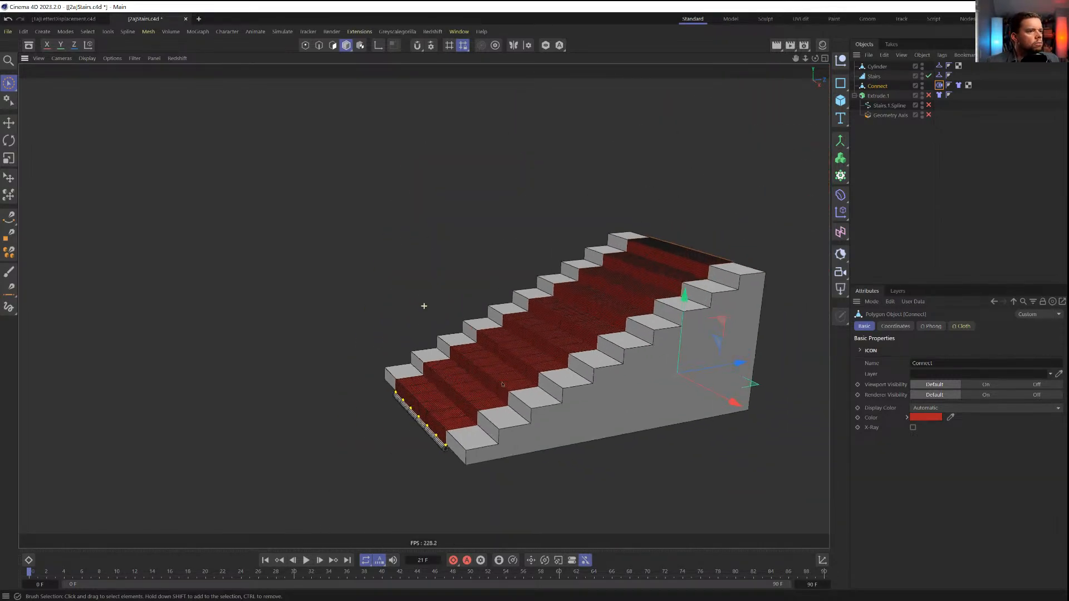
pyautogui.keyDown('alt'); pyautogui.moveTo(523, 371); pyautogui.dragTo(544, 368); pyautogui.keyUp('alt')
pyautogui.middleClick(661, 410)
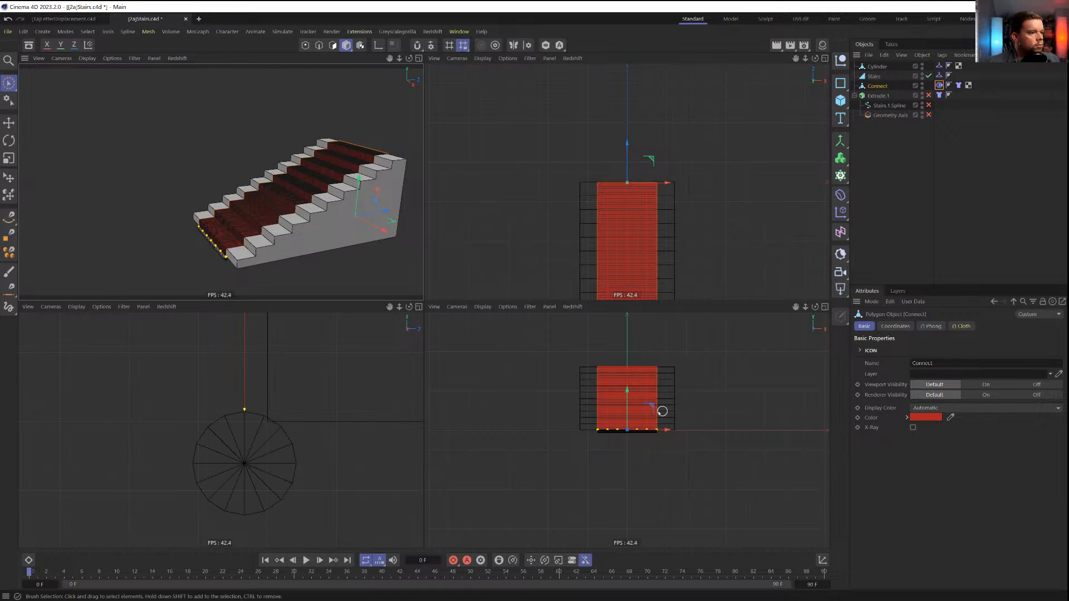
pyautogui.middleClick(606, 373)
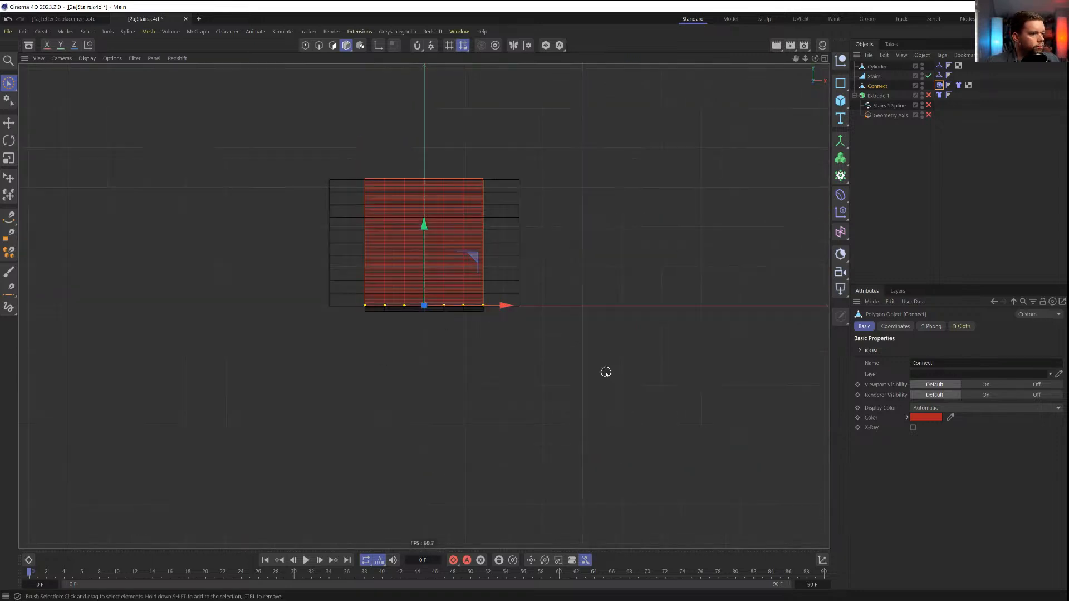
pyautogui.middleClick(511, 290)
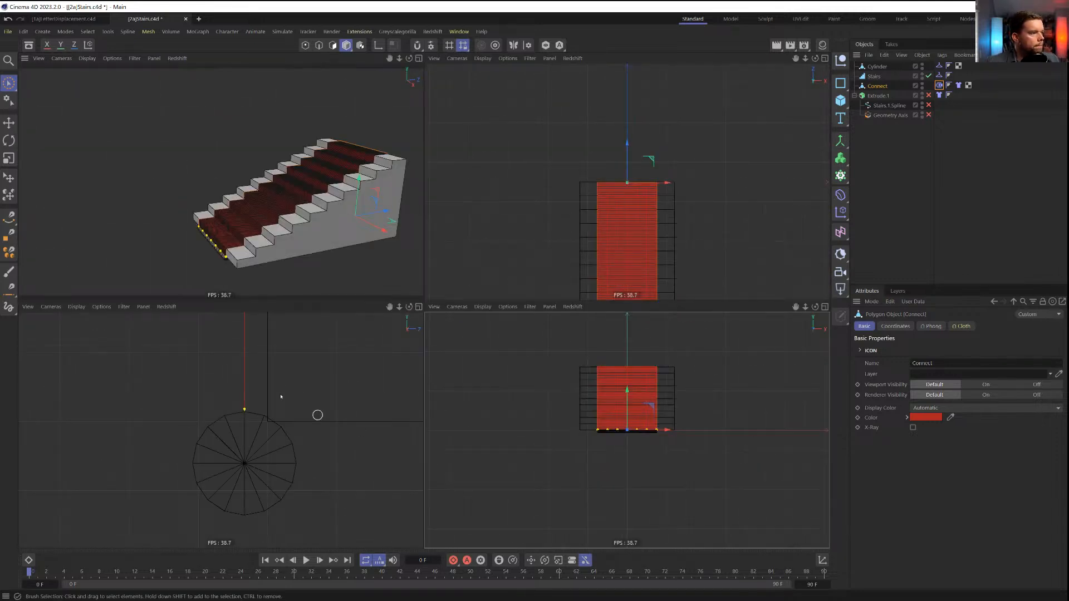
pyautogui.middleClick(388, 351)
pyautogui.keyDown('alt'); pyautogui.moveTo(629, 273); pyautogui.dragTo(425, 305, button='right'); pyautogui.keyUp('alt')
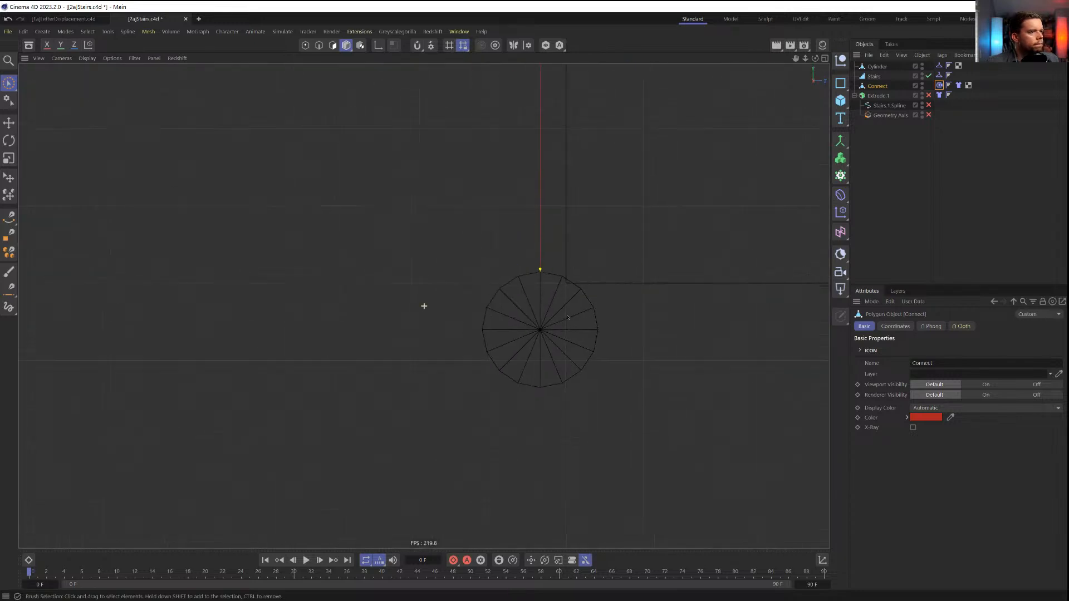
pyautogui.keyDown('alt'); pyautogui.moveTo(611, 276); pyautogui.dragTo(434, 364, button='middle'); pyautogui.keyUp('alt')
pyautogui.press('n')
pyautogui.press('b')
pyautogui.keyDown('alt'); pyautogui.moveTo(613, 301); pyautogui.dragTo(515, 312, button='right'); pyautogui.keyUp('alt')
pyautogui.keyDown('alt'); pyautogui.moveTo(771, 239); pyautogui.dragTo(487, 338, button='middle'); pyautogui.keyUp('alt')
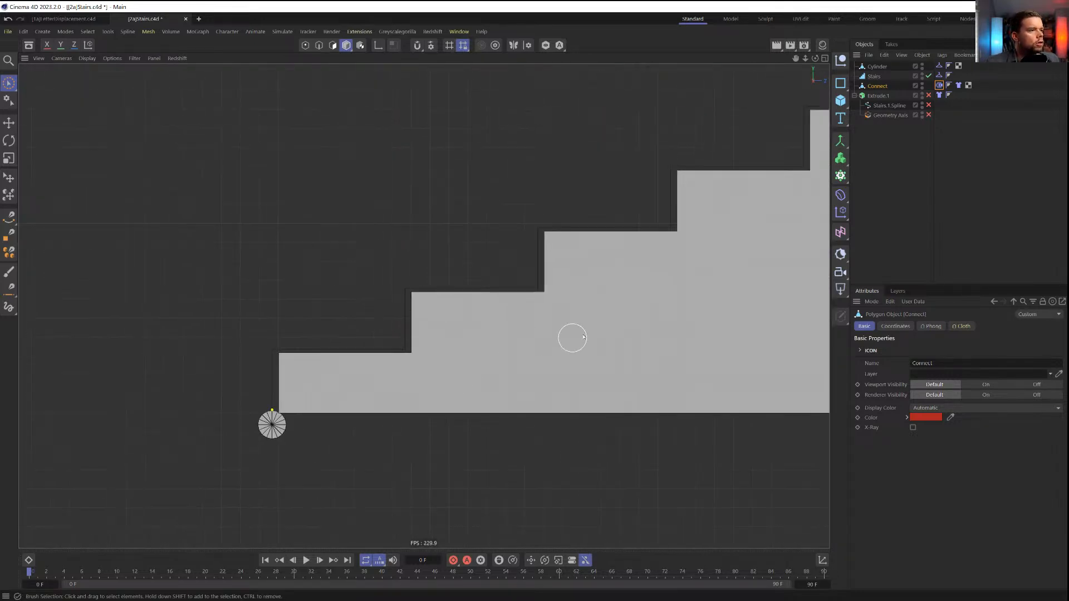
pyautogui.keyDown('alt'); pyautogui.moveTo(685, 297); pyautogui.dragTo(472, 347, button='middle'); pyautogui.keyUp('alt')
pyautogui.moveTo(471, 348)
pyautogui.keyDown('alt'); pyautogui.mouseDown(button='right')
pyautogui.moveTo(413, 363)
pyautogui.moveTo(445, 361)
pyautogui.mouseUp(button='right'); pyautogui.keyUp('alt')
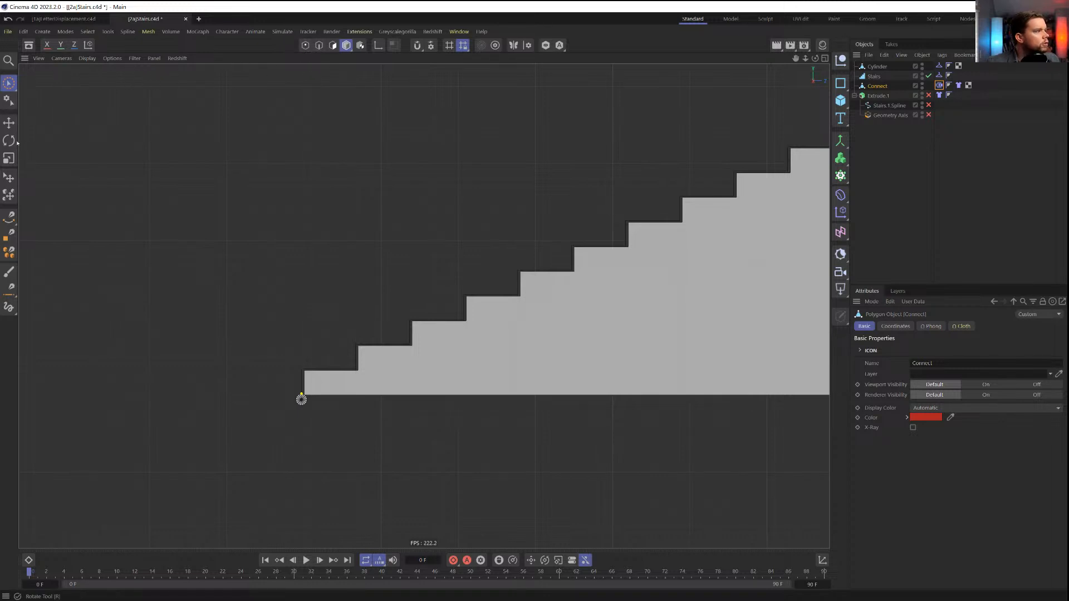
pyautogui.click(13, 222)
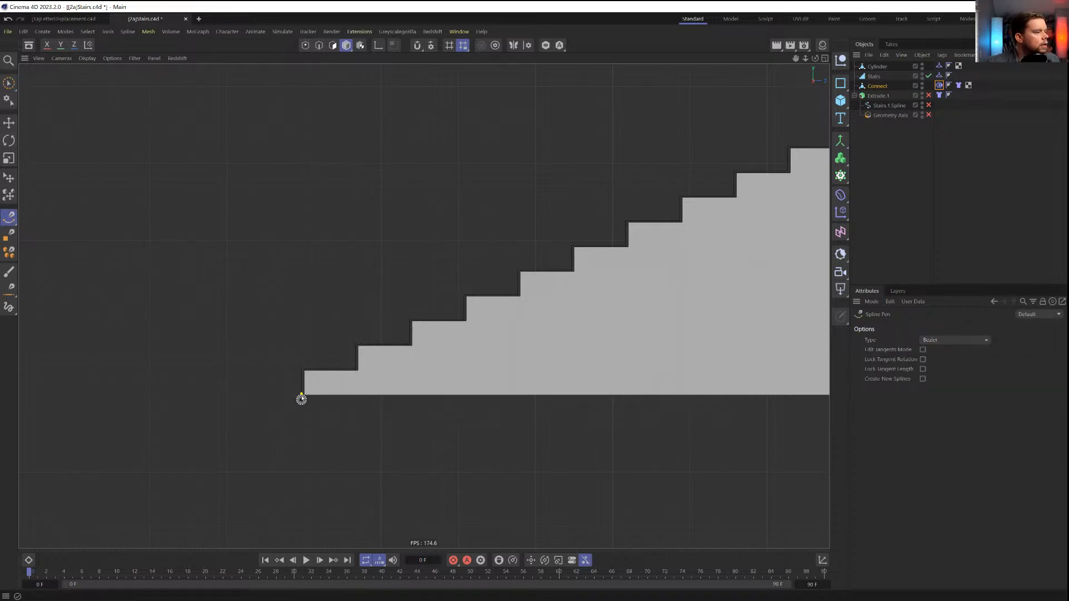
pyautogui.click(301, 400)
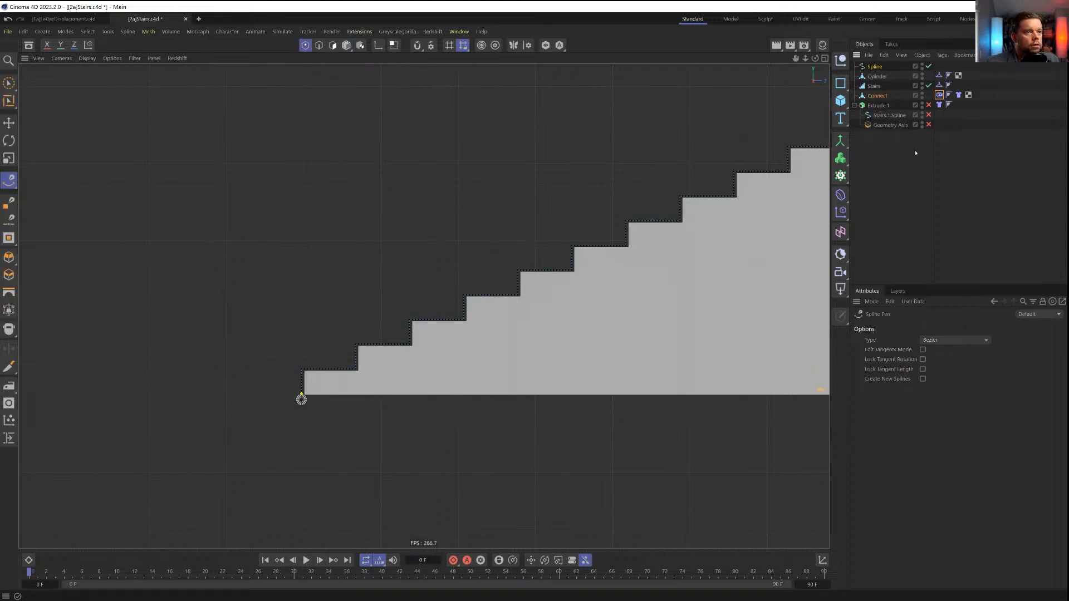
pyautogui.click(875, 66)
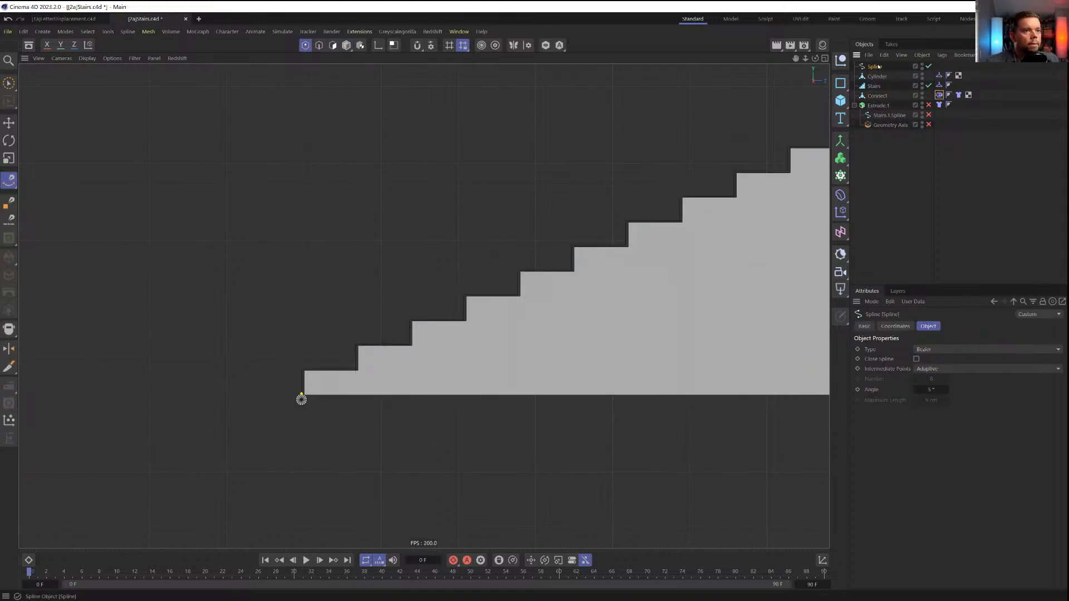
pyautogui.press('Delete')
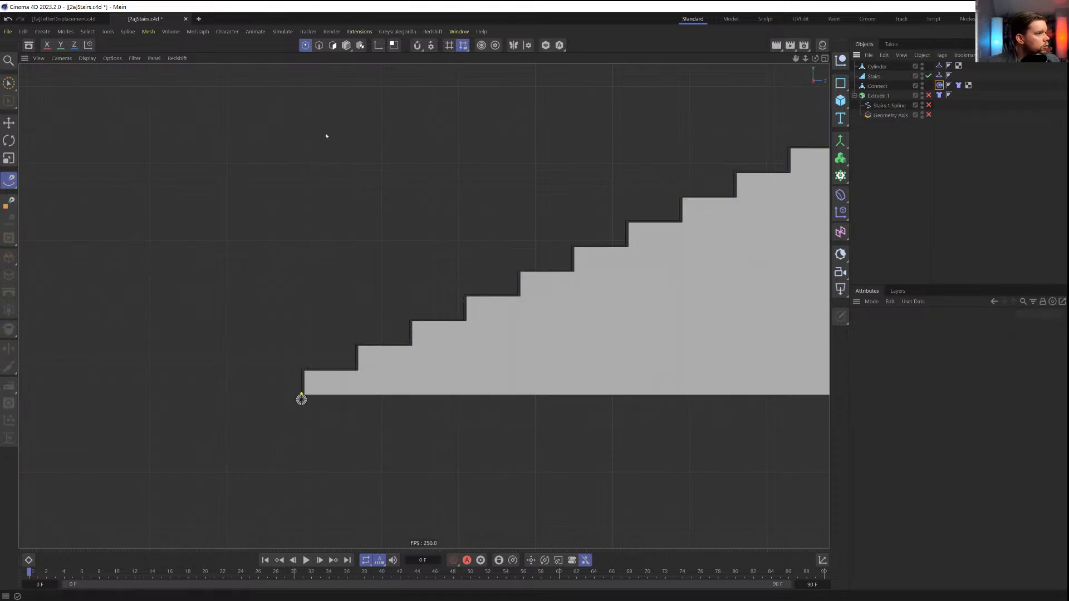
# Draw an open Bezier spline from just below the cylinder, up in front of the first step and above the stairs to their top end
pyautogui.click(301, 414)
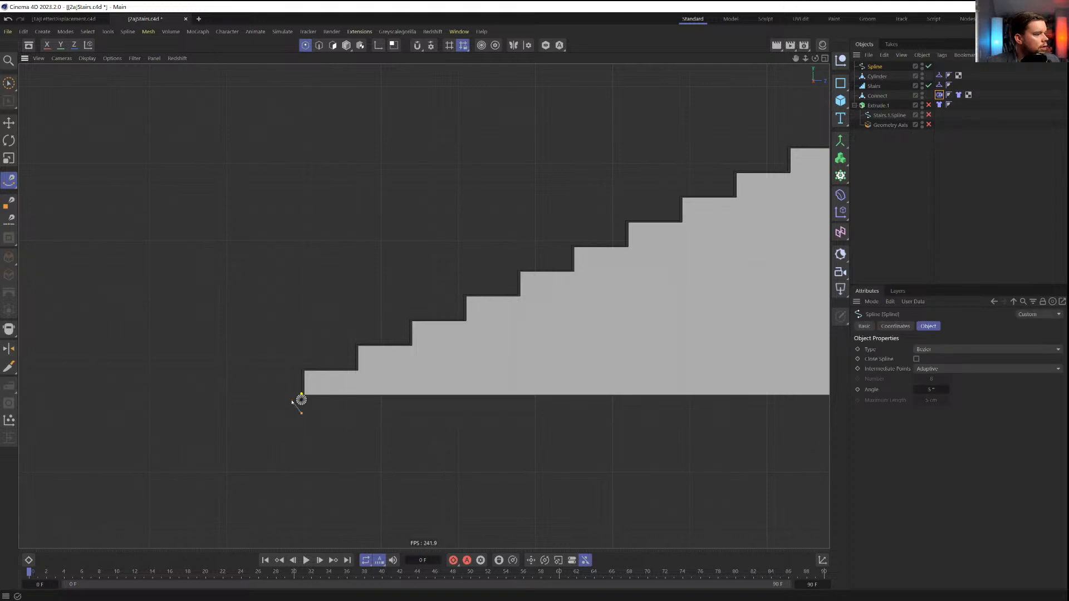
pyautogui.click(288, 355)
pyautogui.keyDown('alt'); pyautogui.moveTo(507, 272); pyautogui.dragTo(309, 370, button='middle'); pyautogui.keyUp('alt')
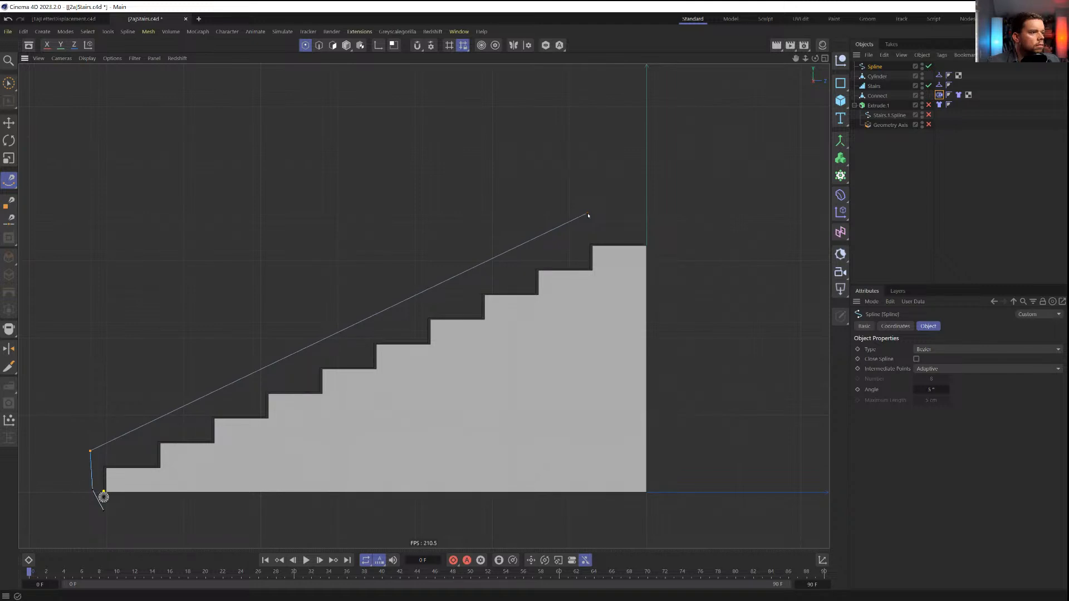
pyautogui.click(647, 211)
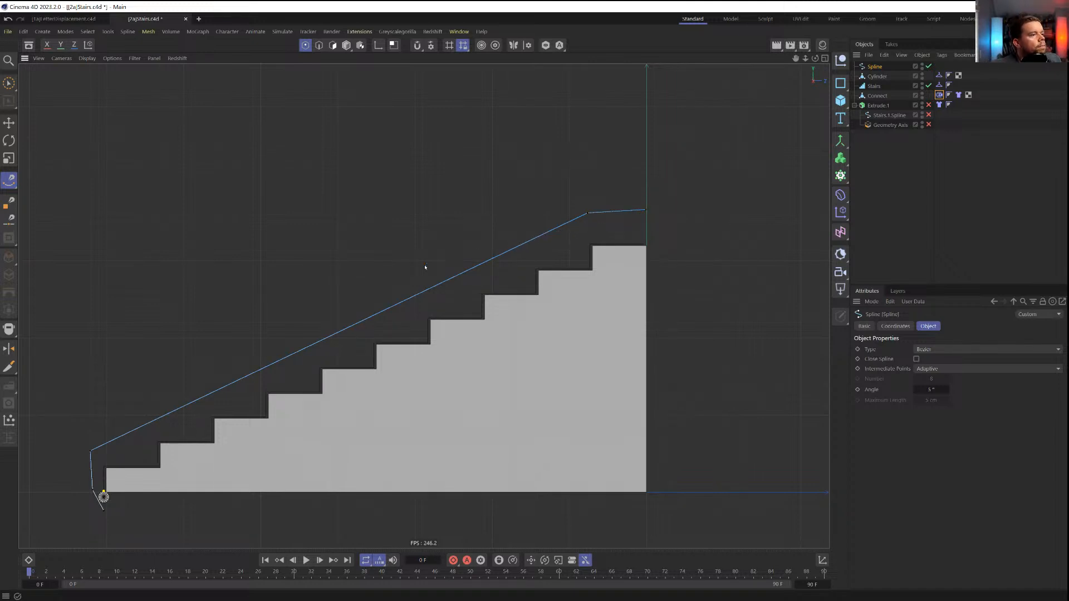
pyautogui.moveTo(358, 394); pyautogui.dragTo(393, 395, button='middle')
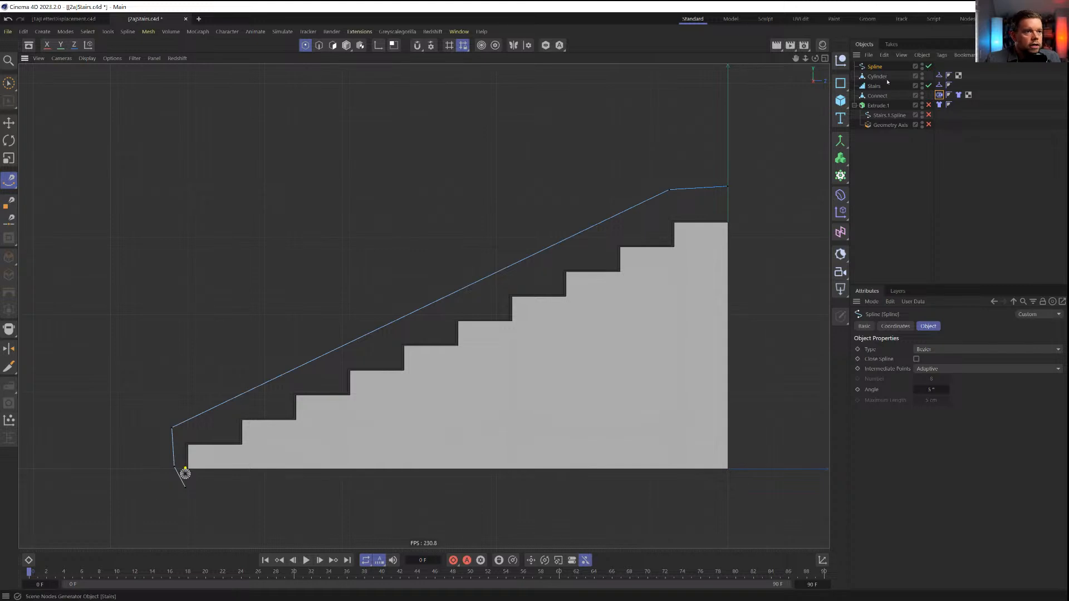
# In Points mode, move the spline's first point up onto the center of the cylinder
pyautogui.click(877, 96)
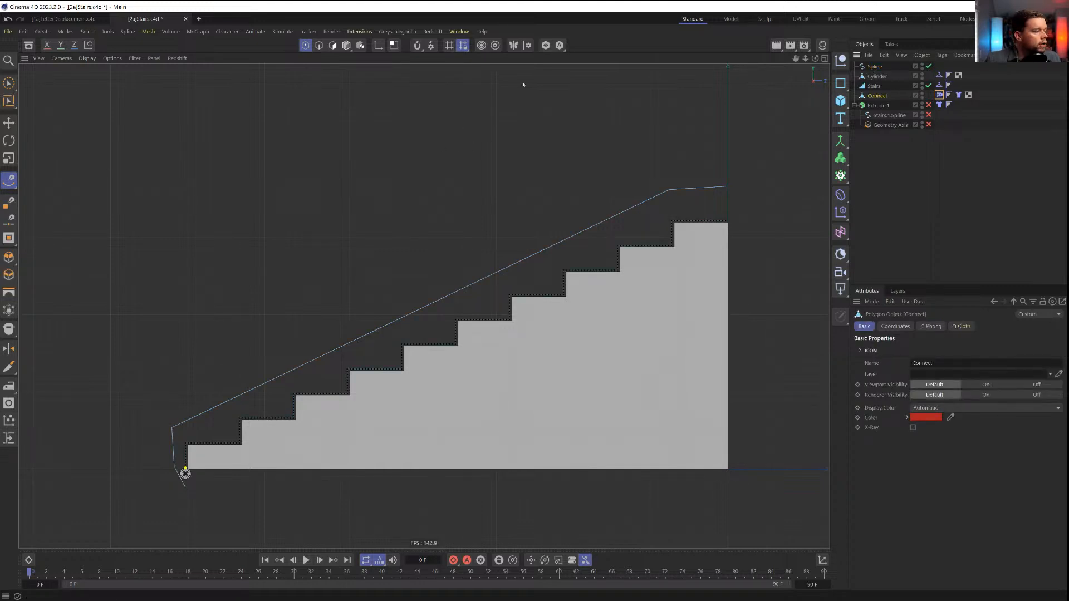
pyautogui.click(347, 45)
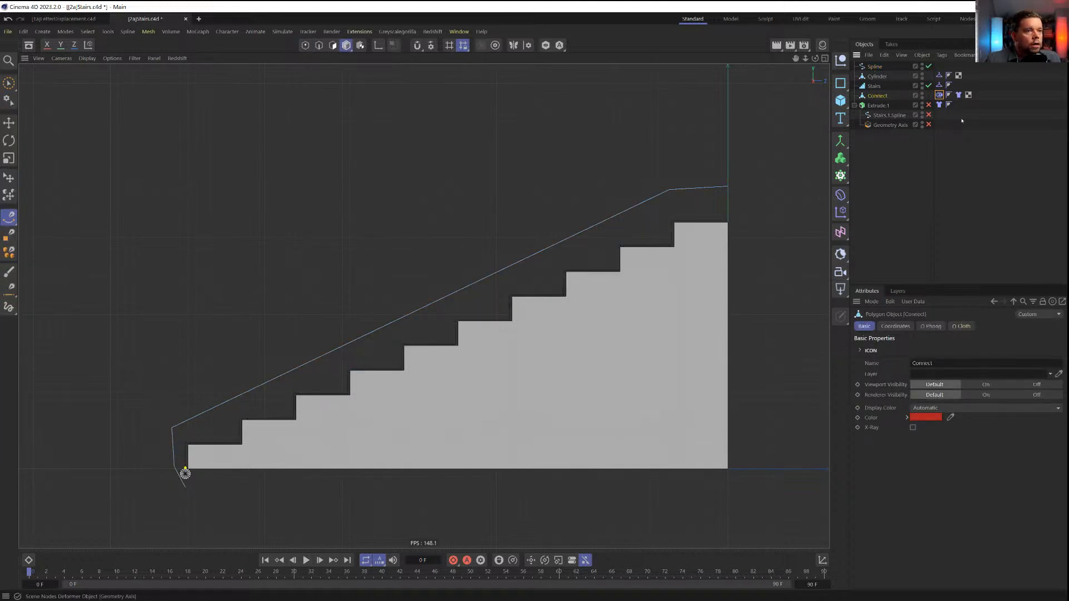
pyautogui.click(305, 45)
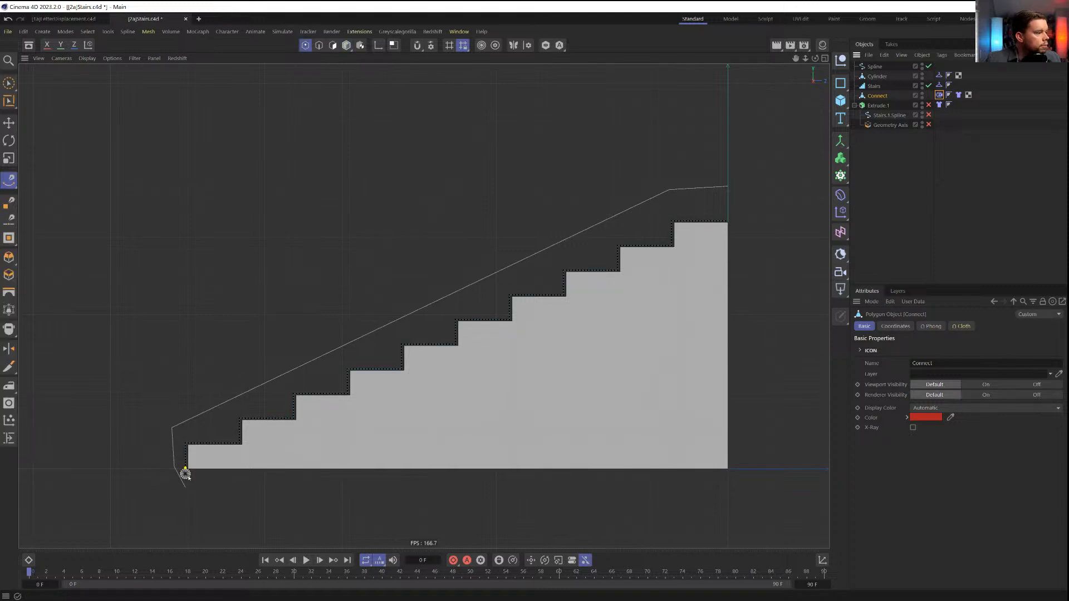
pyautogui.click(186, 488)
pyautogui.press('e')
pyautogui.moveTo(228, 443); pyautogui.dragTo(228, 429)
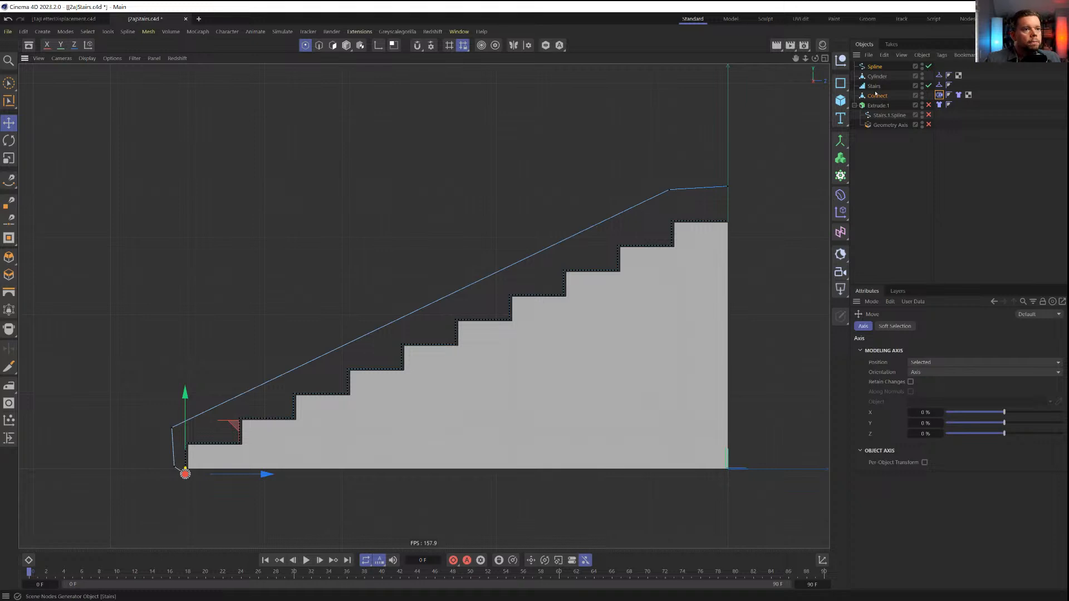
# Rename the Cylinder object to Roll
pyautogui.click(879, 96)
pyautogui.click(878, 77)
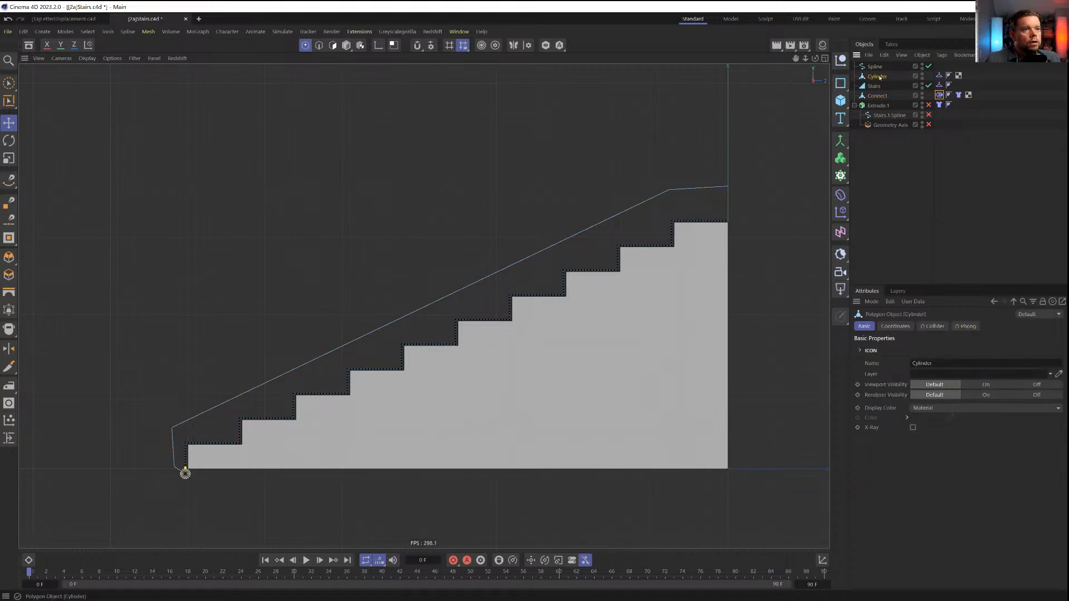
pyautogui.doubleClick(880, 78)
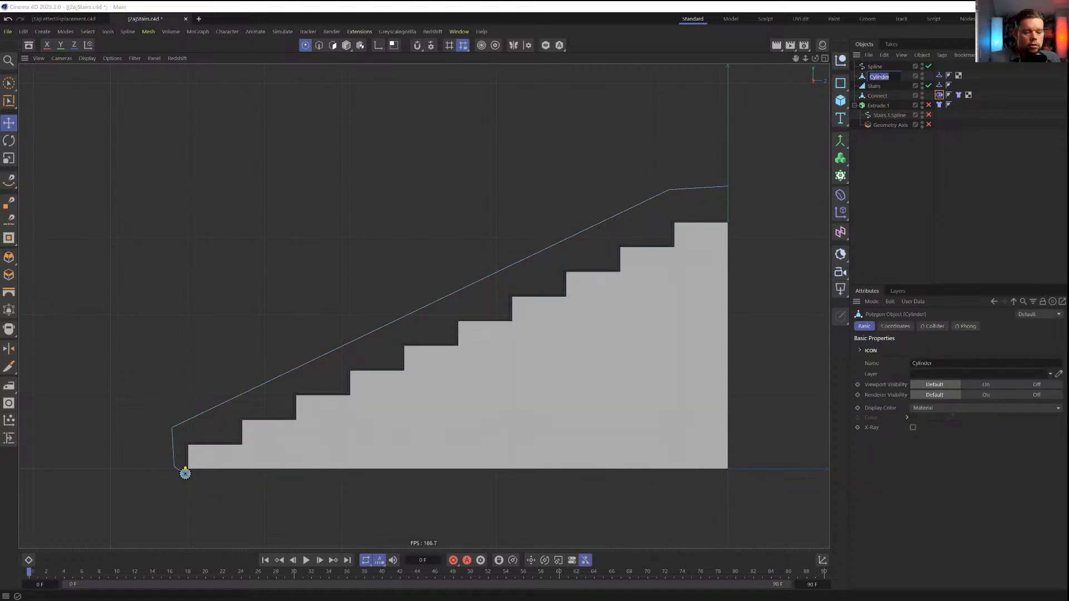
pyautogui.write('Roll')
pyautogui.press('Return')
# Rename the Connect object to Carpet
pyautogui.click(876, 95)
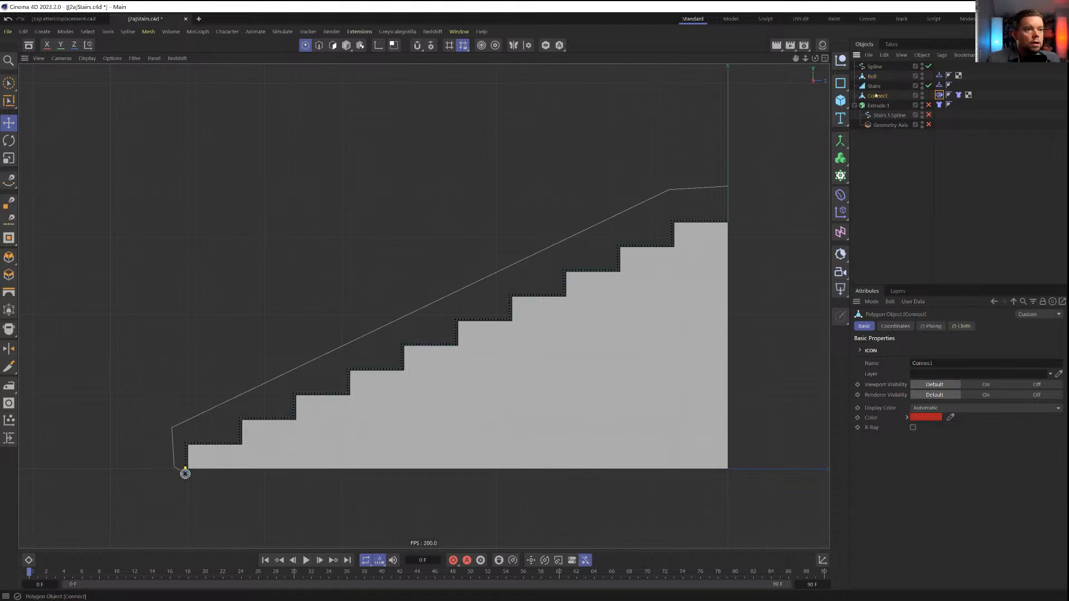
pyautogui.doubleClick(876, 96)
pyautogui.write('Carpet')
pyautogui.press('Return')
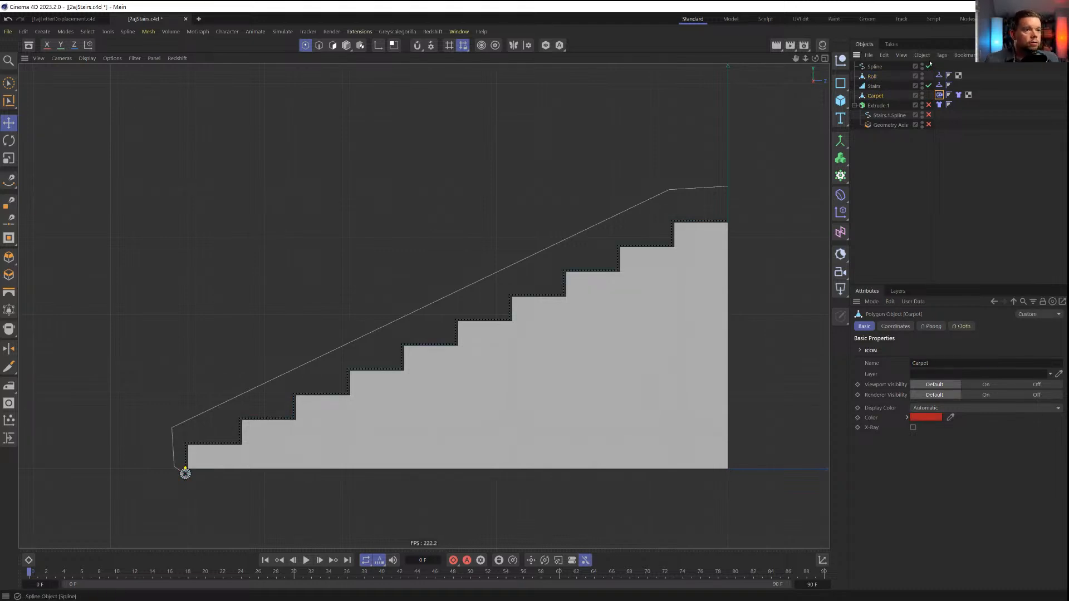
# Try to align the Carpet object to the drawn Spline with an Align to Spline tag
pyautogui.rightClick(874, 96)
pyautogui.moveTo(918, 118)
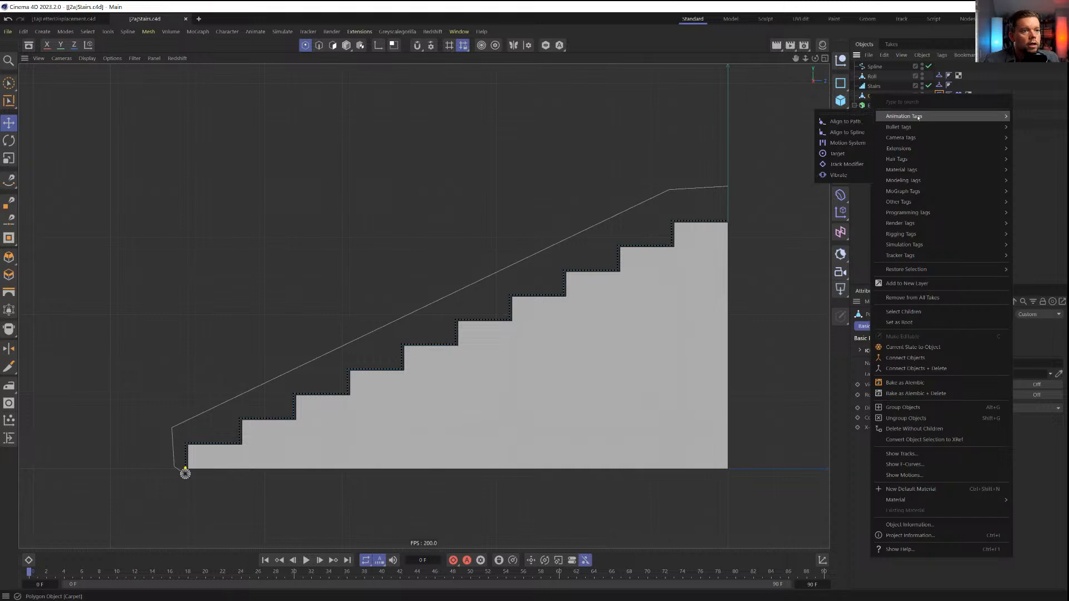
pyautogui.click(848, 133)
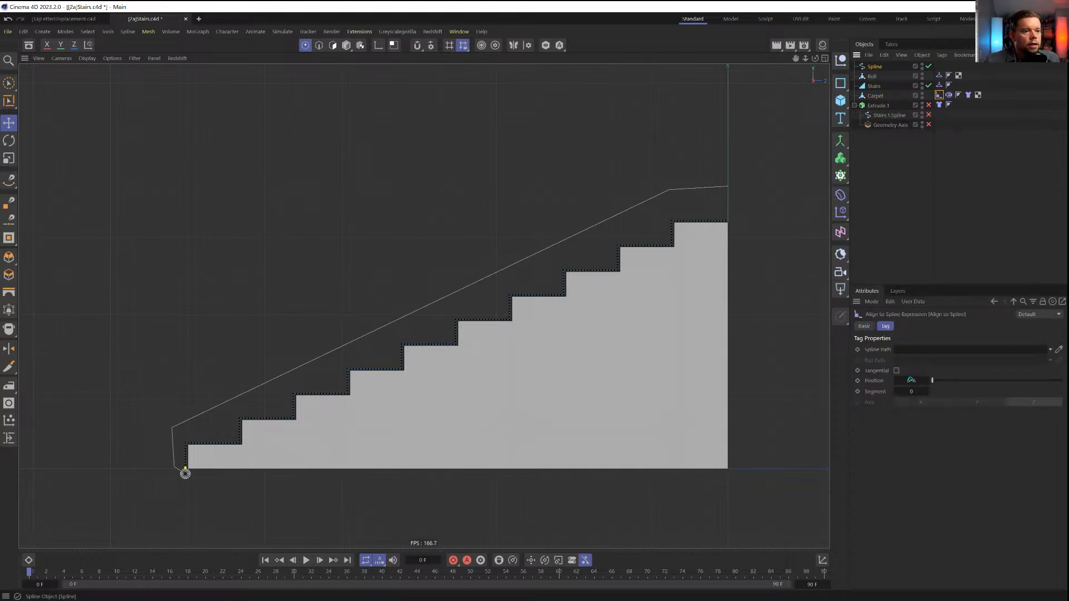
pyautogui.click(347, 45)
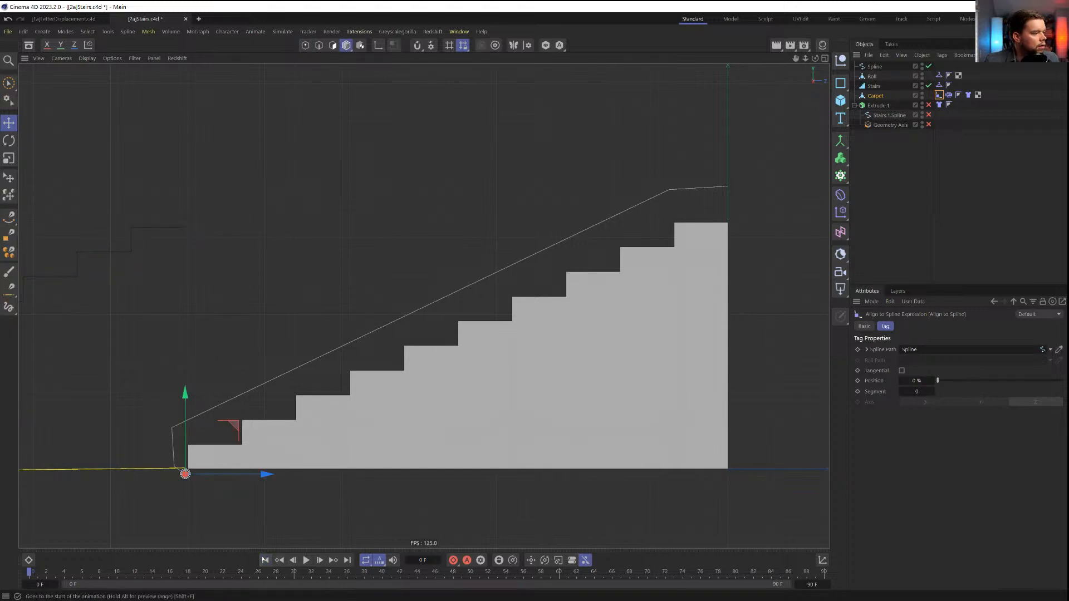
pyautogui.keyDown('alt'); pyautogui.moveTo(199, 458); pyautogui.dragTo(552, 414, button='middle'); pyautogui.keyUp('alt')
pyautogui.moveTo(592, 404)
pyautogui.keyDown('alt'); pyautogui.mouseDown(button='right')
pyautogui.moveTo(416, 437)
pyautogui.moveTo(592, 407)
pyautogui.moveTo(564, 415)
pyautogui.moveTo(575, 412)
pyautogui.mouseUp(button='right'); pyautogui.keyUp('alt')
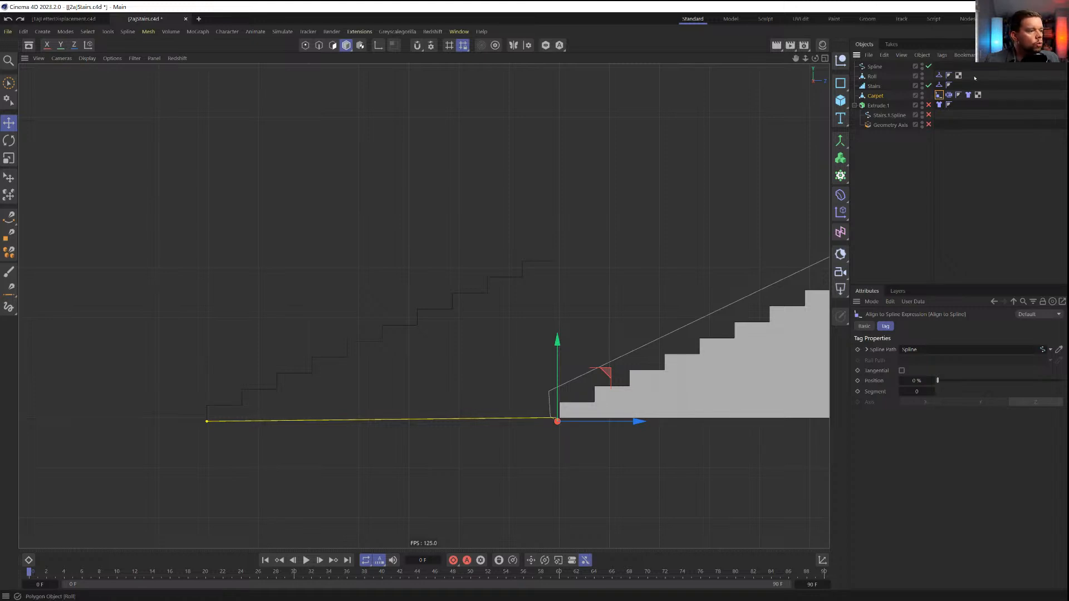
pyautogui.press('Delete')
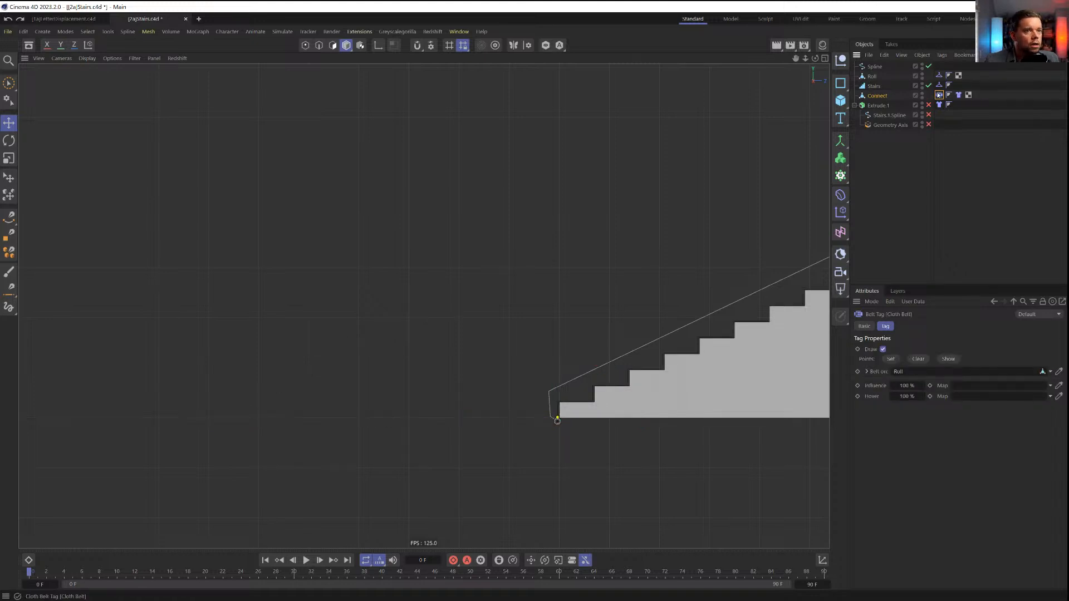
# Add an Align to Spline tag to the Roll object, use the drawn Spline as its Spline Path and test the Position value
pyautogui.rightClick(872, 78)
pyautogui.moveTo(912, 107)
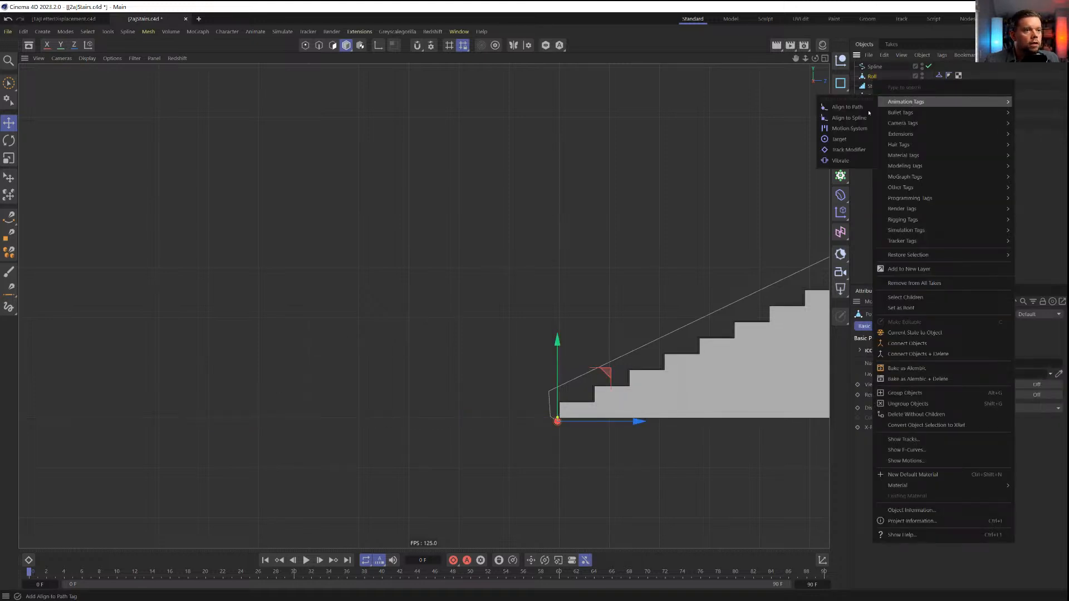
pyautogui.click(852, 117)
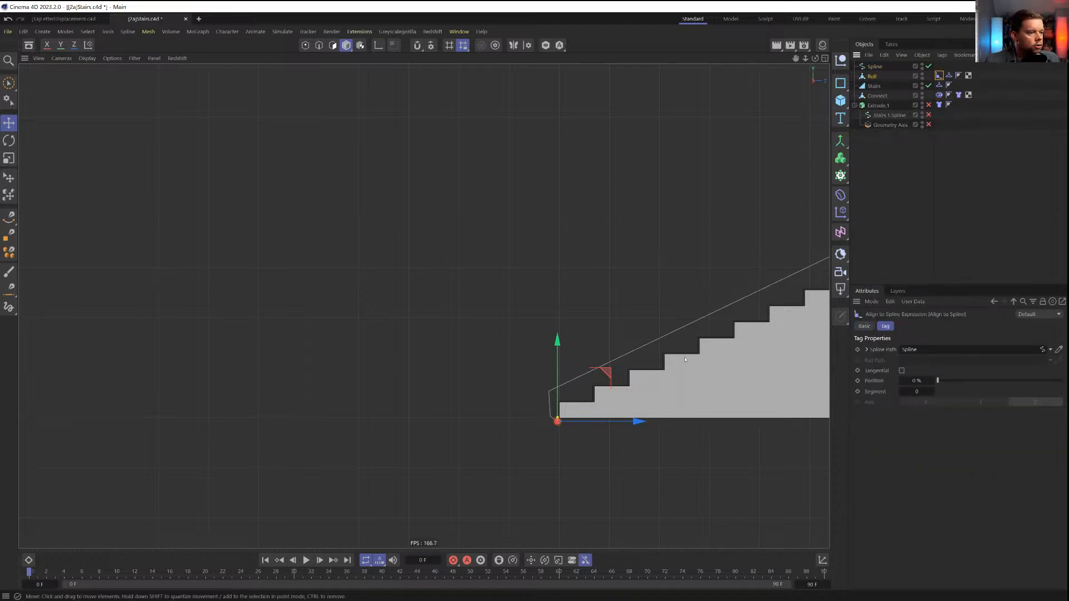
pyautogui.moveTo(942, 380); pyautogui.dragTo(908, 379)
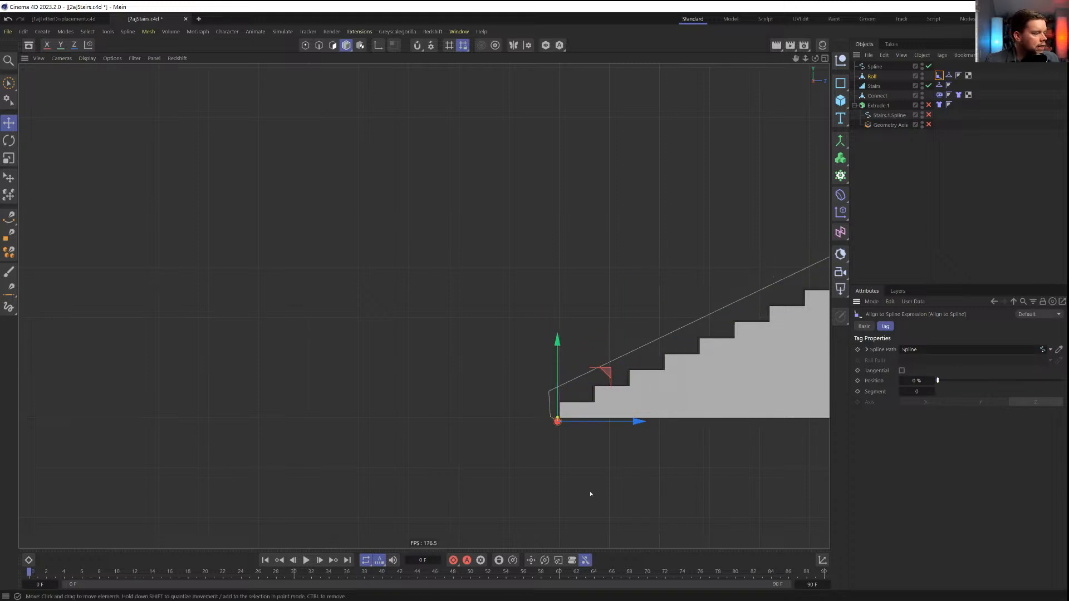
# Set the end of the project timeline to frame 200
pyautogui.doubleClick(812, 585)
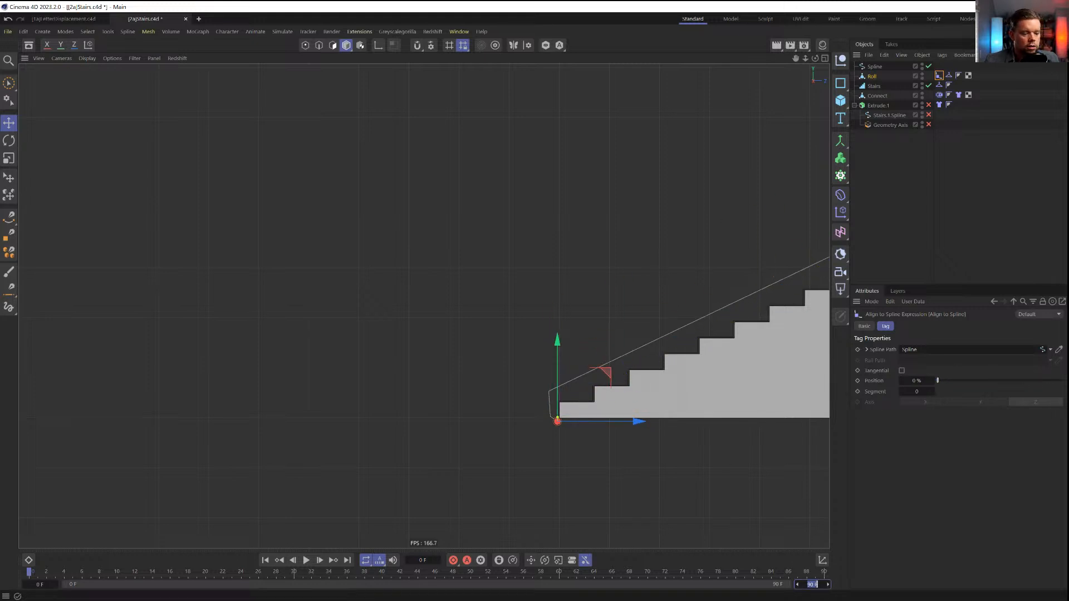
pyautogui.write('200')
pyautogui.press('Return')
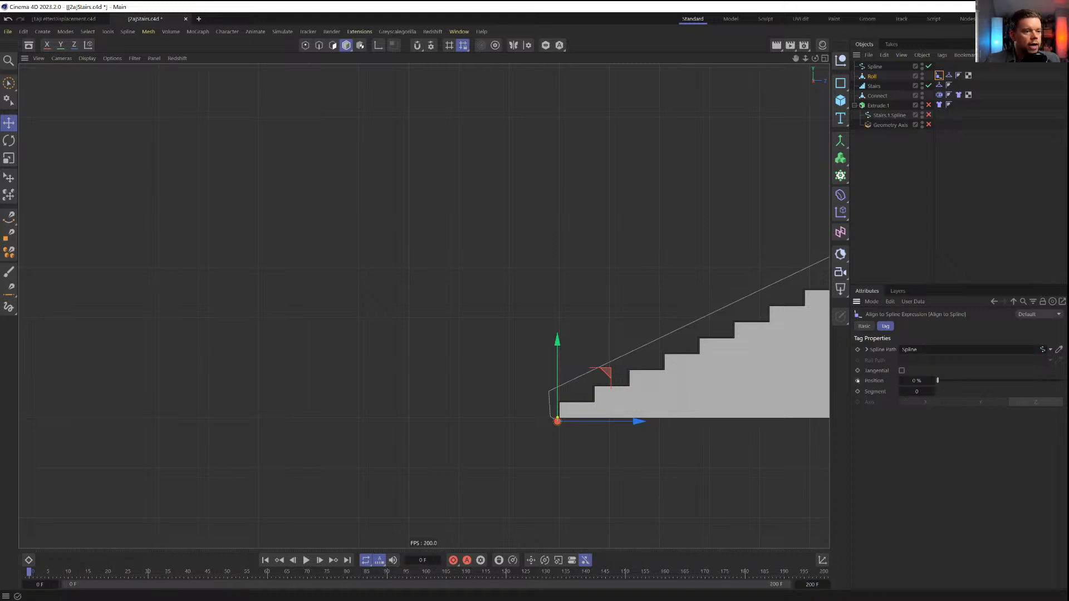
# Set the default keyframe interpolation type in the project's Animation settings to Linear
pyautogui.hotkey('ctrl', 'd')
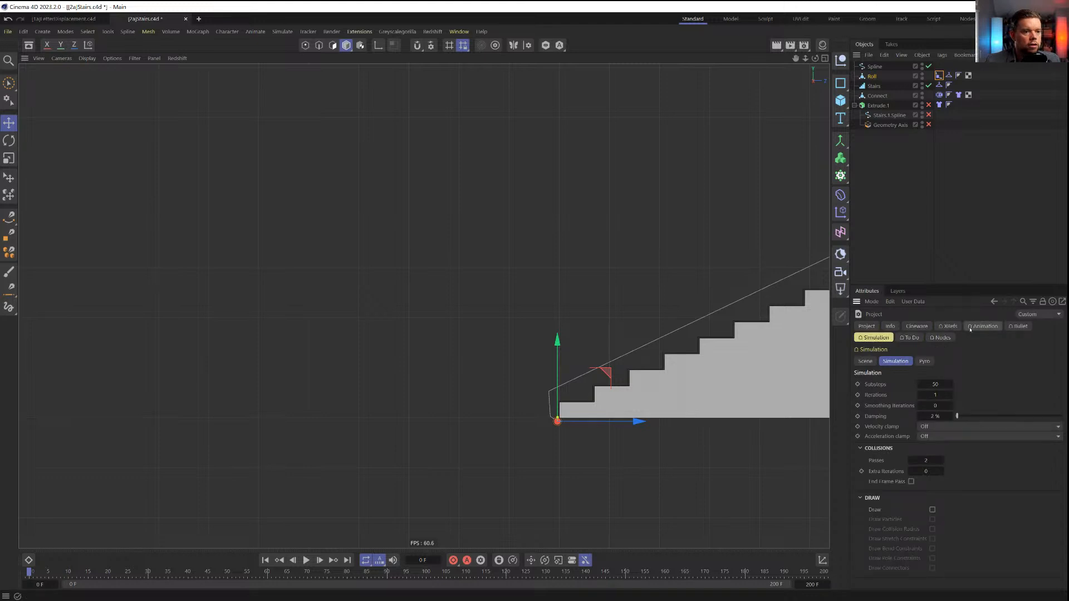
pyautogui.click(983, 326)
pyautogui.click(980, 371)
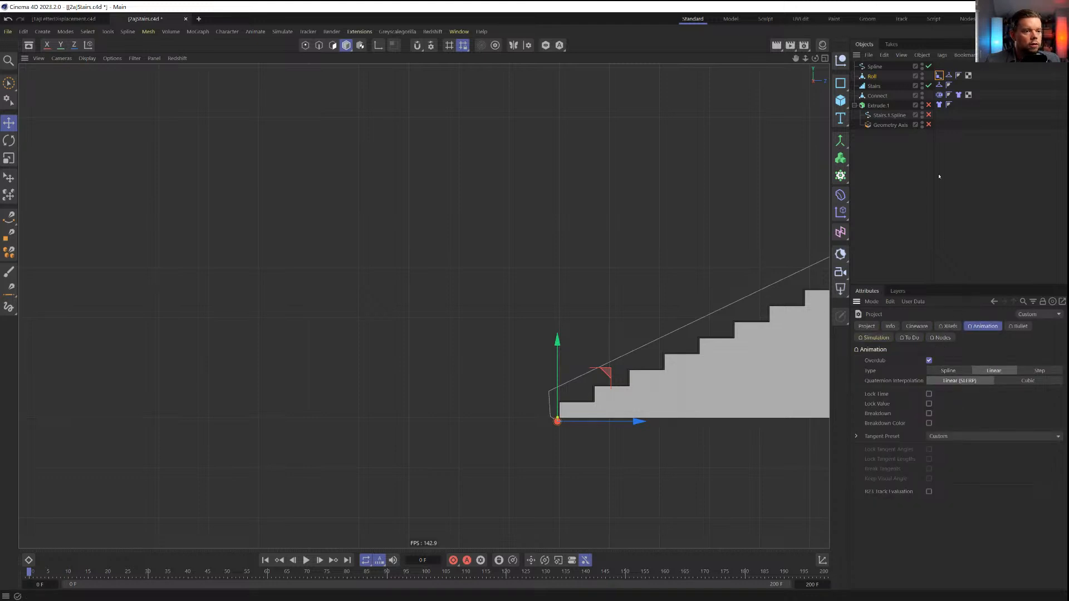
# Keyframe the Position of the Roll's Align to Spline tag at 0% on frame 0 and 100% on frame 200
pyautogui.click(938, 75)
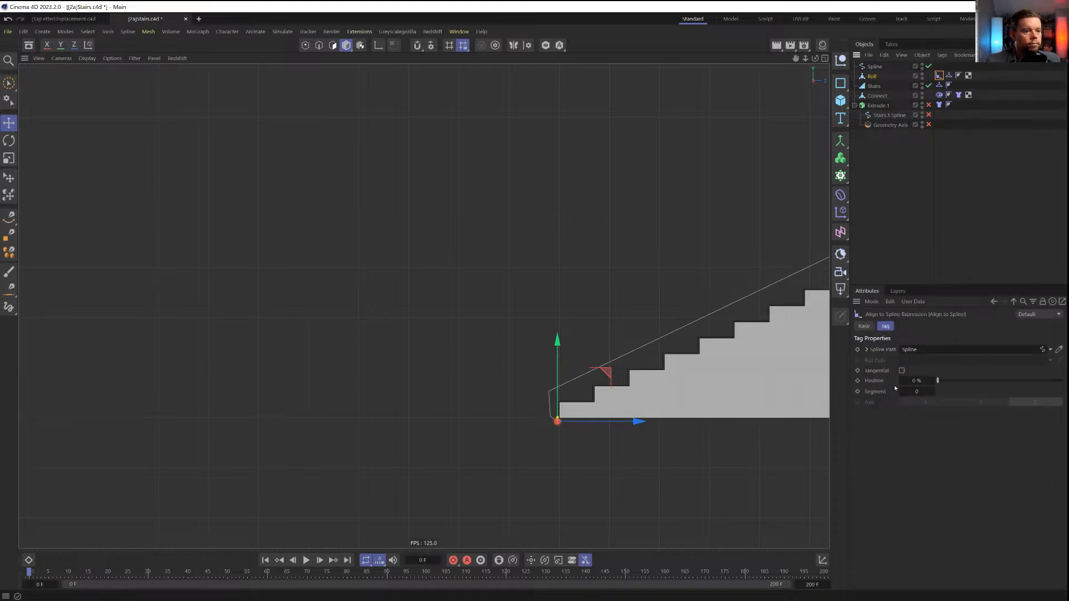
pyautogui.click(857, 381)
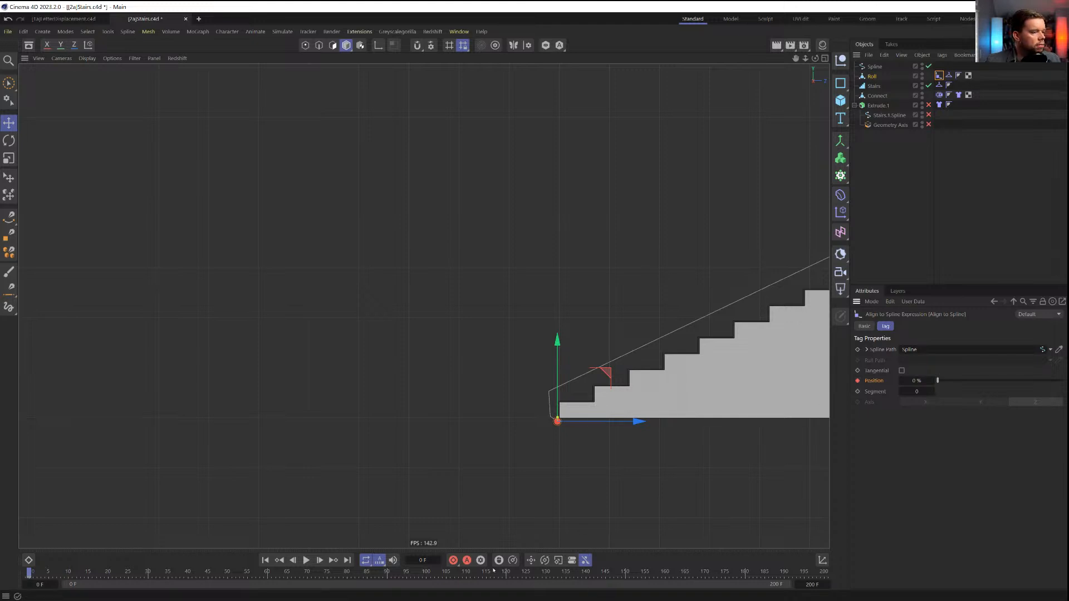
pyautogui.click(824, 573)
pyautogui.moveTo(951, 380); pyautogui.dragTo(1062, 380)
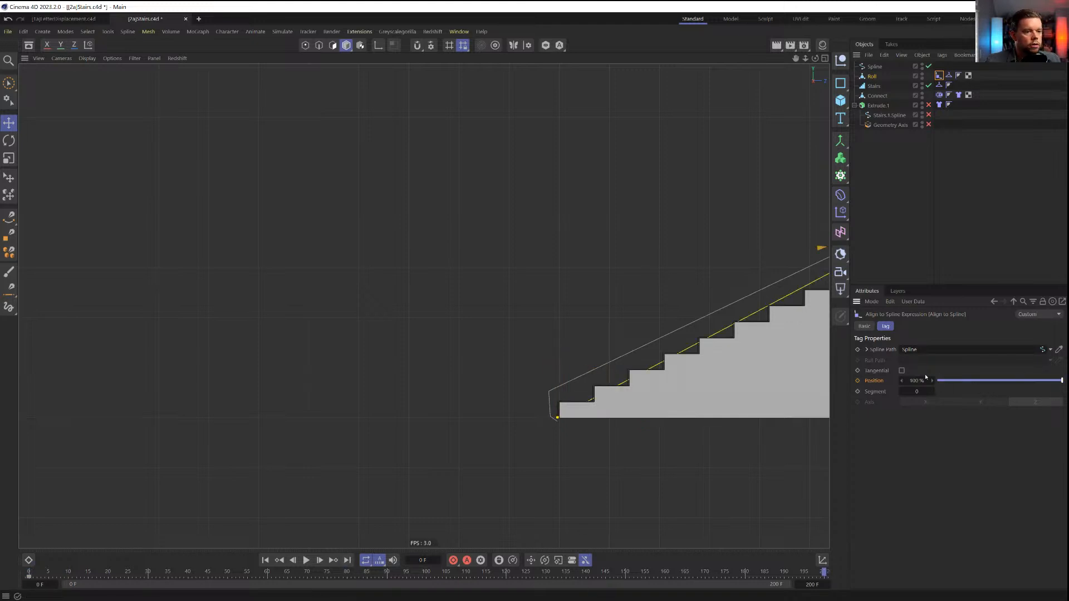
pyautogui.click(858, 381)
# Play the carpet simulation from the first frame in the perspective view to check how the roll pulls the carpet up the stairs
pyautogui.keyDown('alt'); pyautogui.moveTo(660, 291); pyautogui.dragTo(536, 308, button='middle'); pyautogui.keyUp('alt')
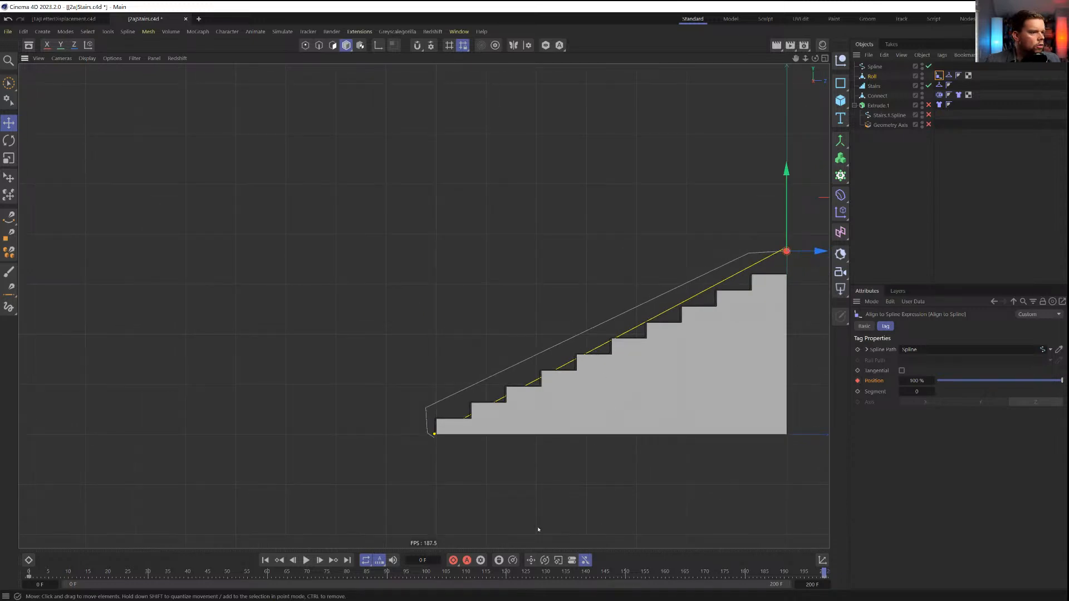
pyautogui.middleClick(562, 366)
pyautogui.middleClick(365, 279)
pyautogui.hotkey('shift', 'f')
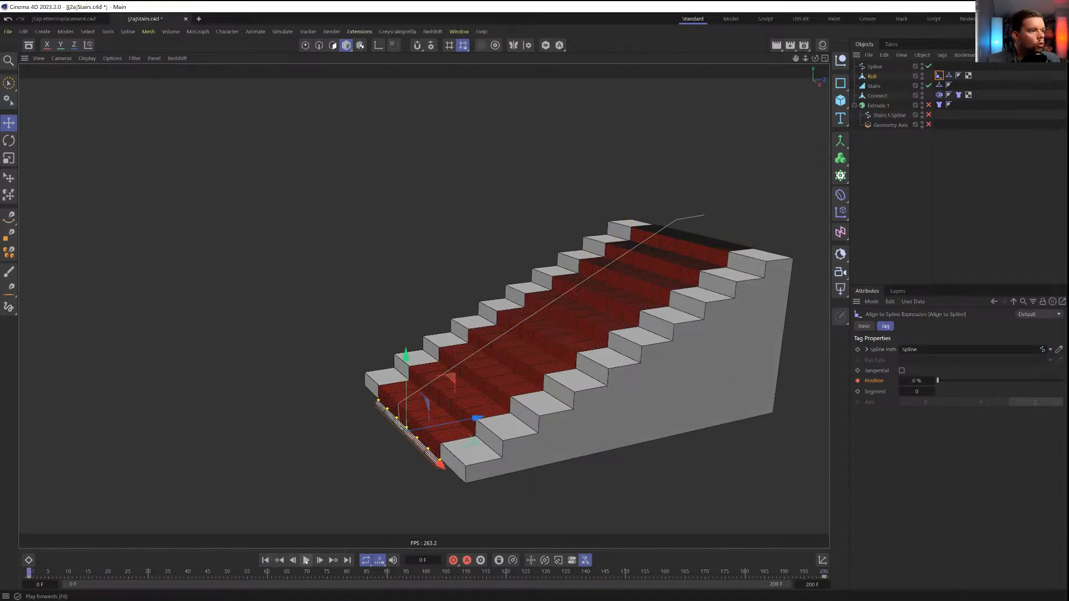
pyautogui.click(306, 561)
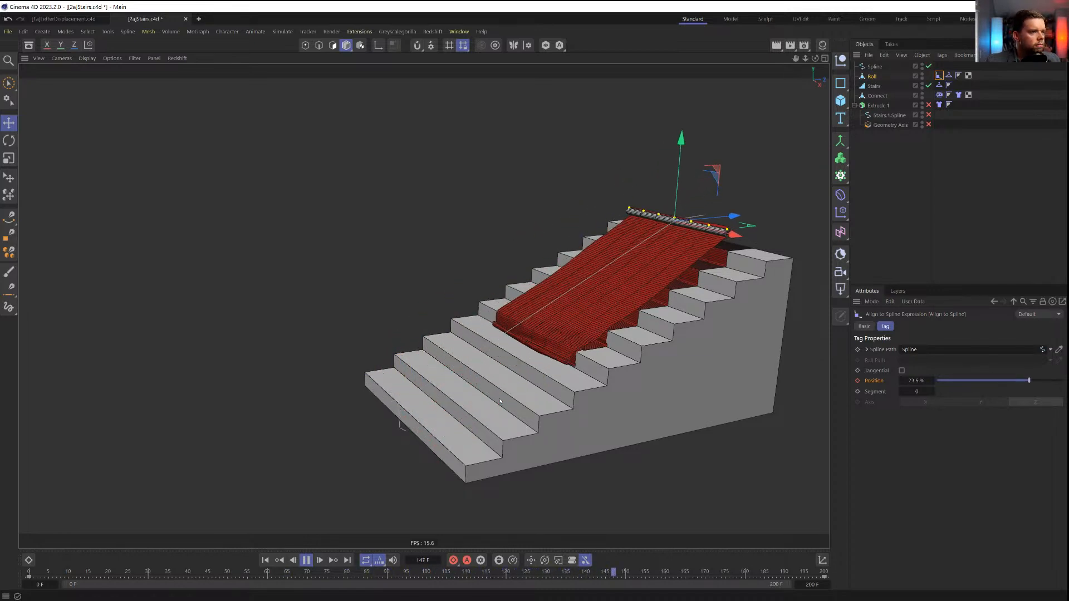
pyautogui.click(306, 560)
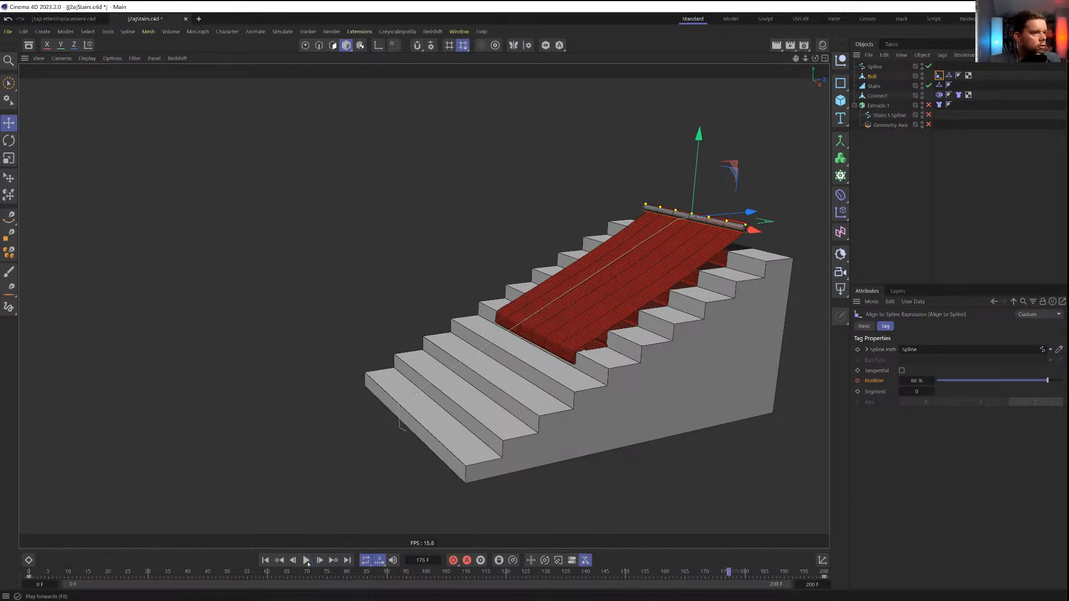
pyautogui.click(306, 560)
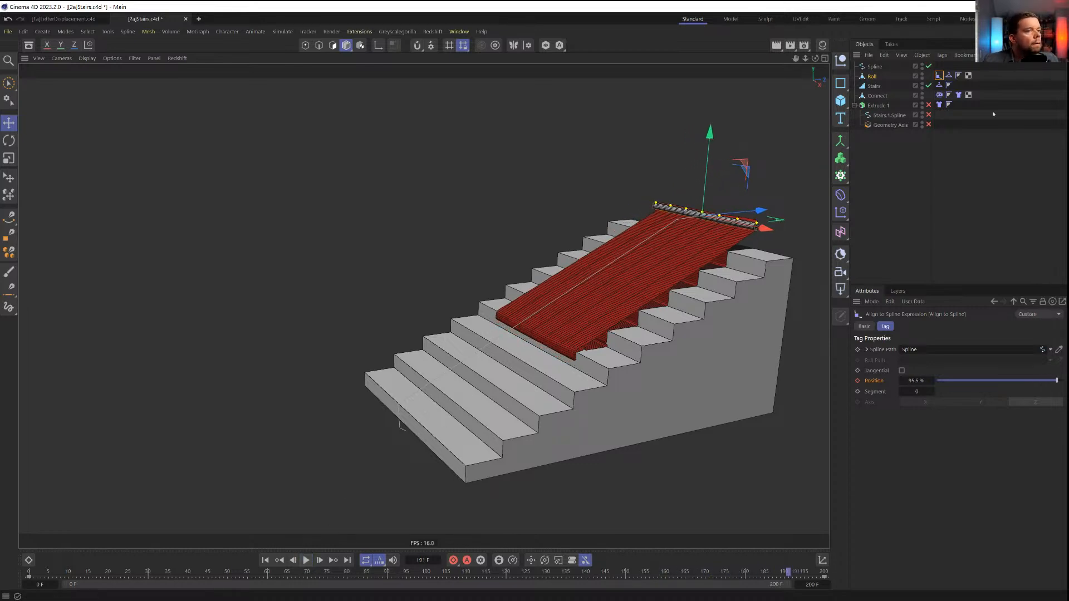
# Set the path Spline's Intermediate Points to Uniform and replay the simulation from the start
pyautogui.click(874, 67)
pyautogui.click(946, 368)
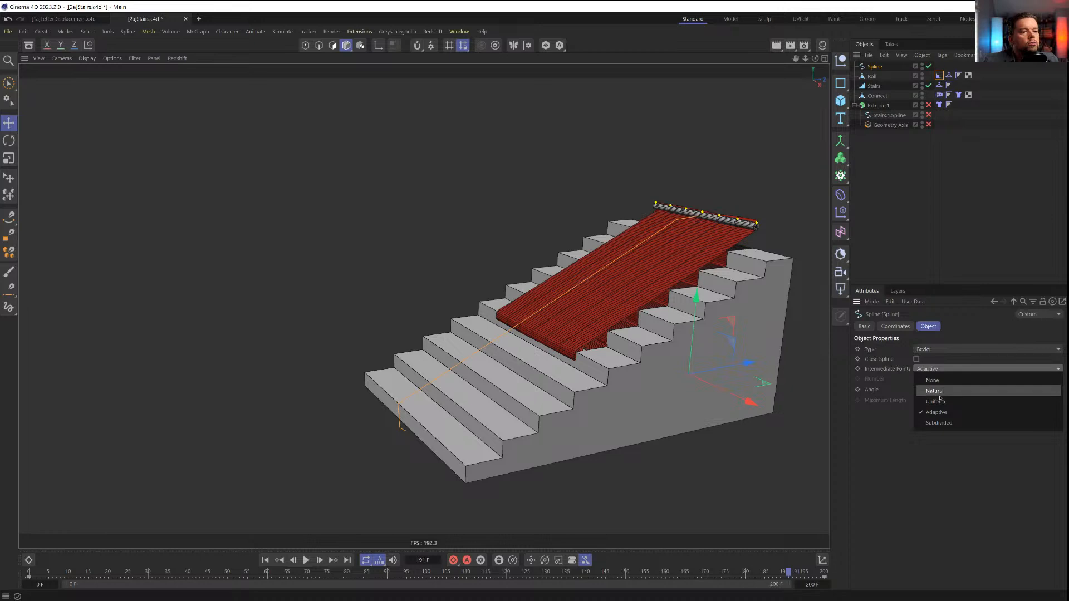
pyautogui.click(936, 401)
pyautogui.click(265, 560)
pyautogui.click(306, 560)
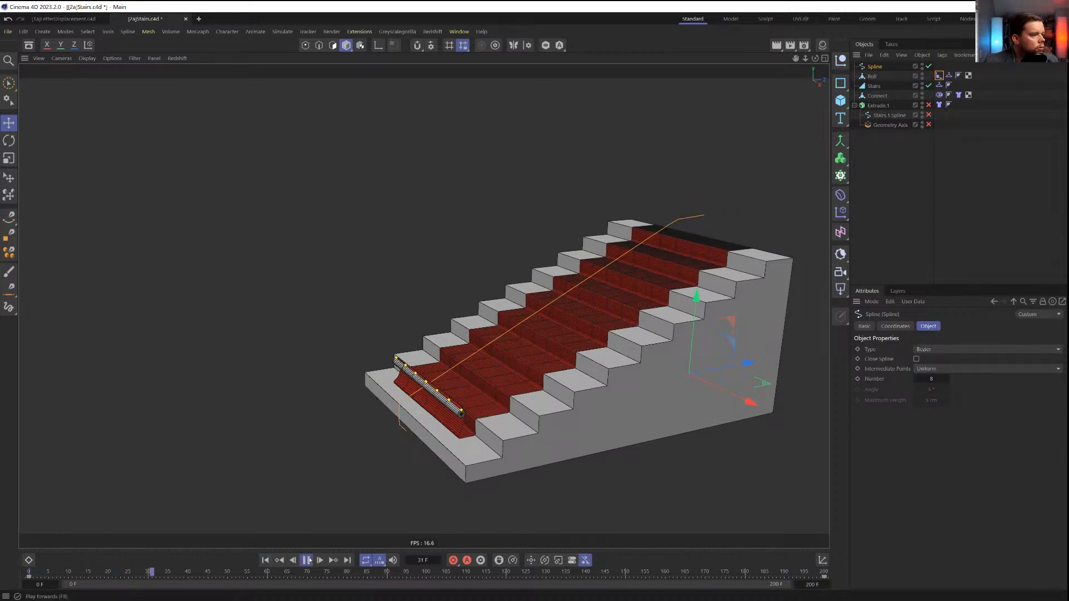
pyautogui.click(307, 560)
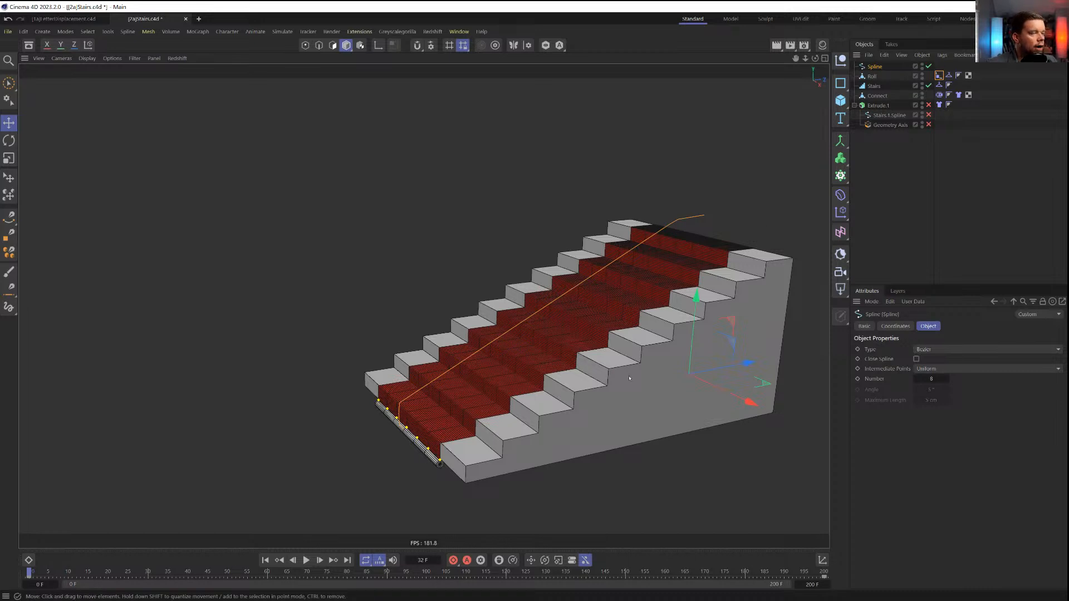
# Identify the Roll's rolling axis with a test rotation and keyframe its pitch rotation at 0° on frame 0
pyautogui.click(873, 76)
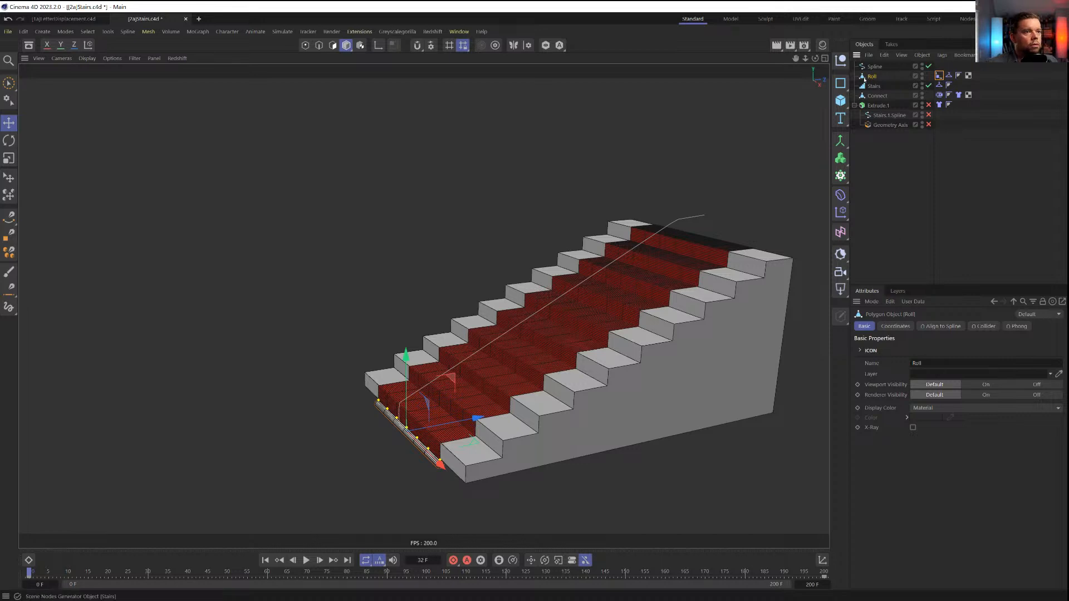
pyautogui.click(896, 327)
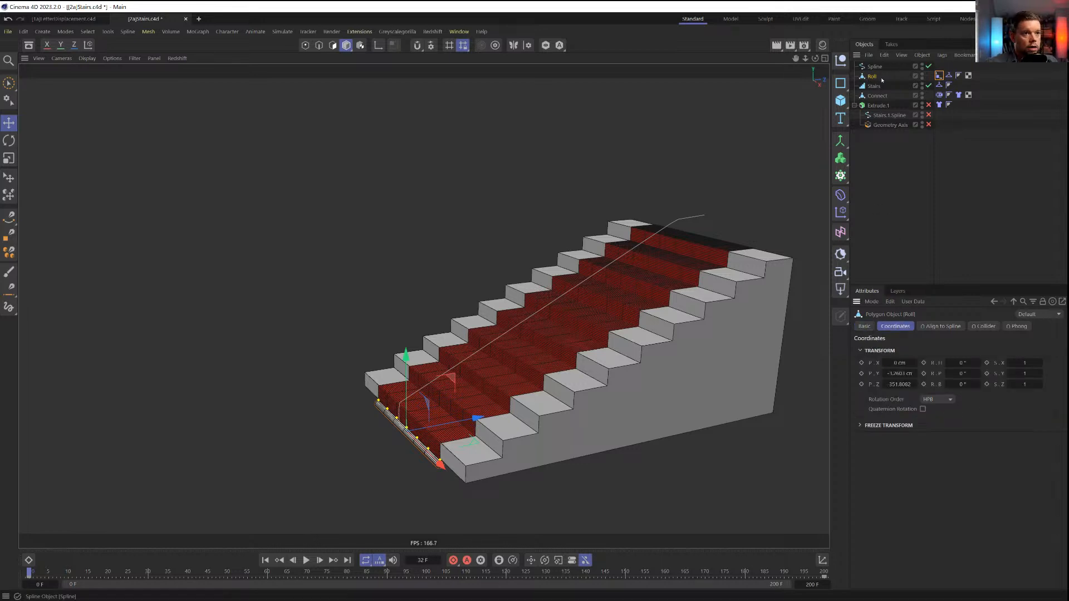
pyautogui.click(940, 76)
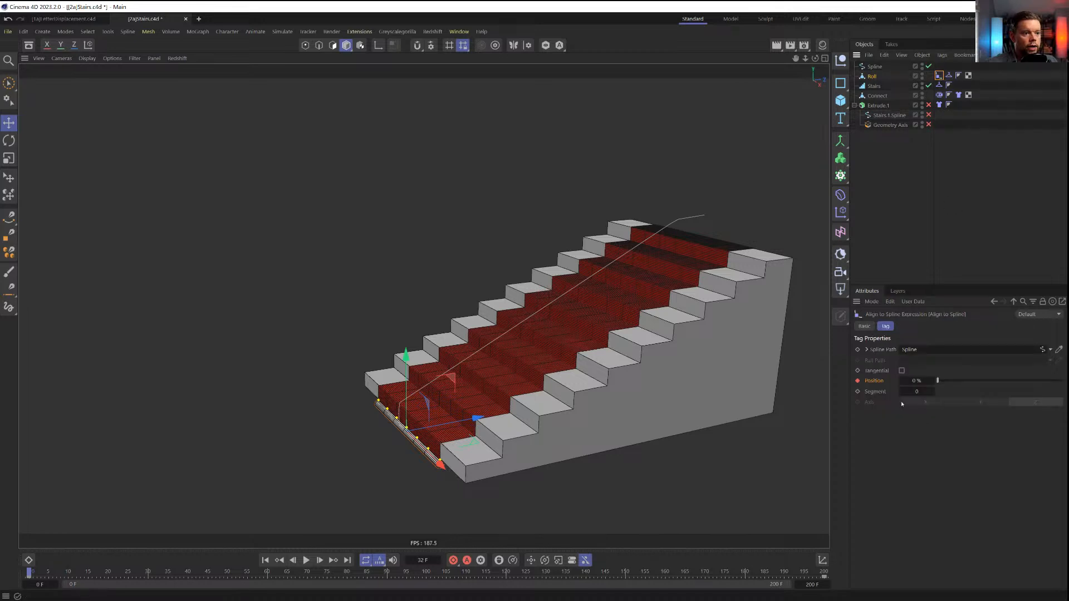
pyautogui.click(876, 77)
pyautogui.press('r')
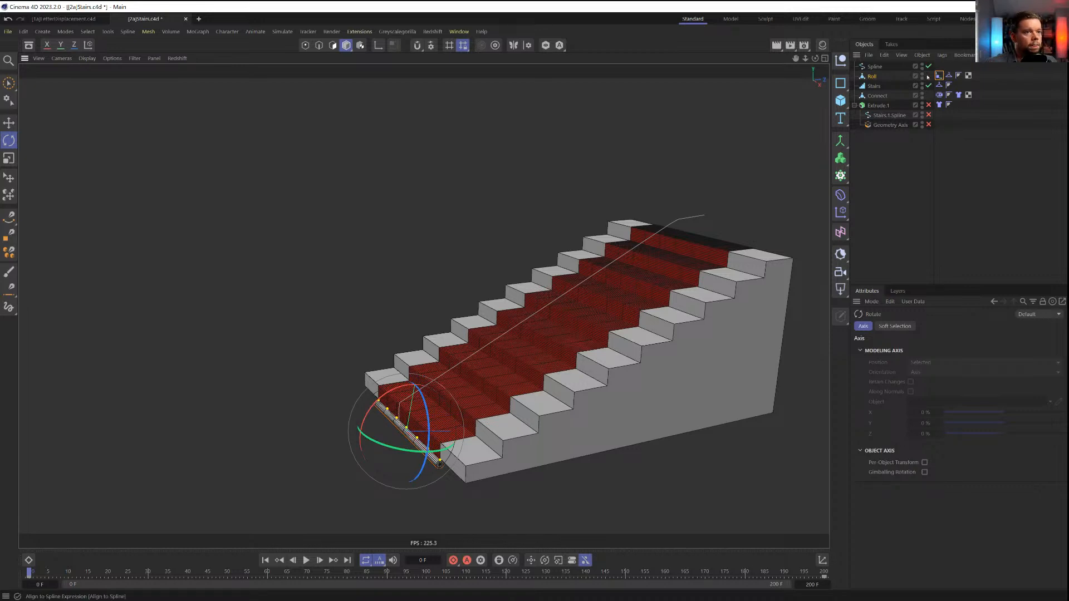
pyautogui.click(873, 77)
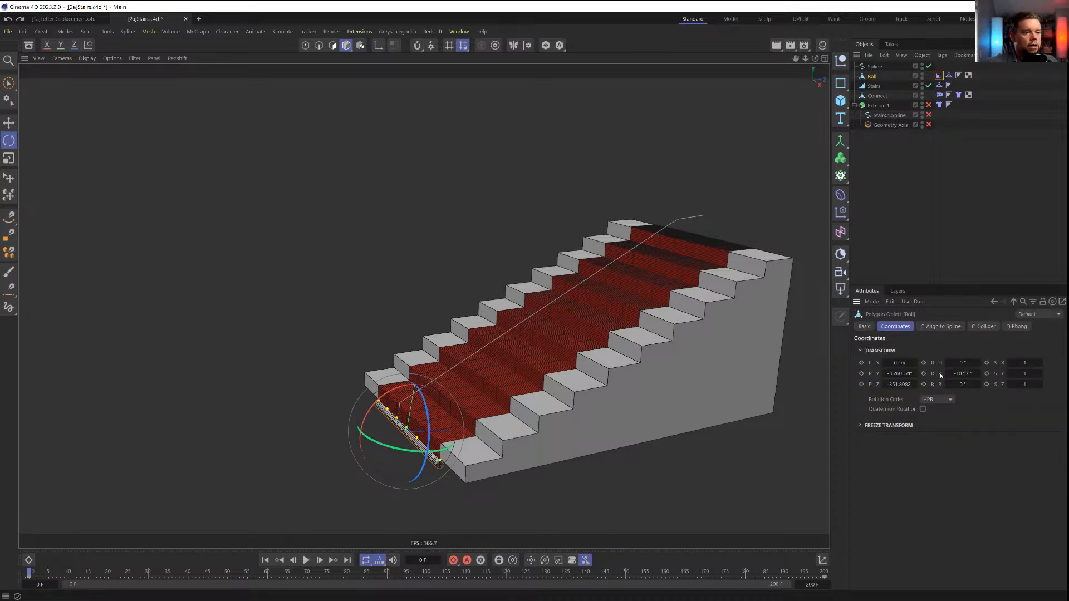
pyautogui.hotkey('ctrl', 'z')
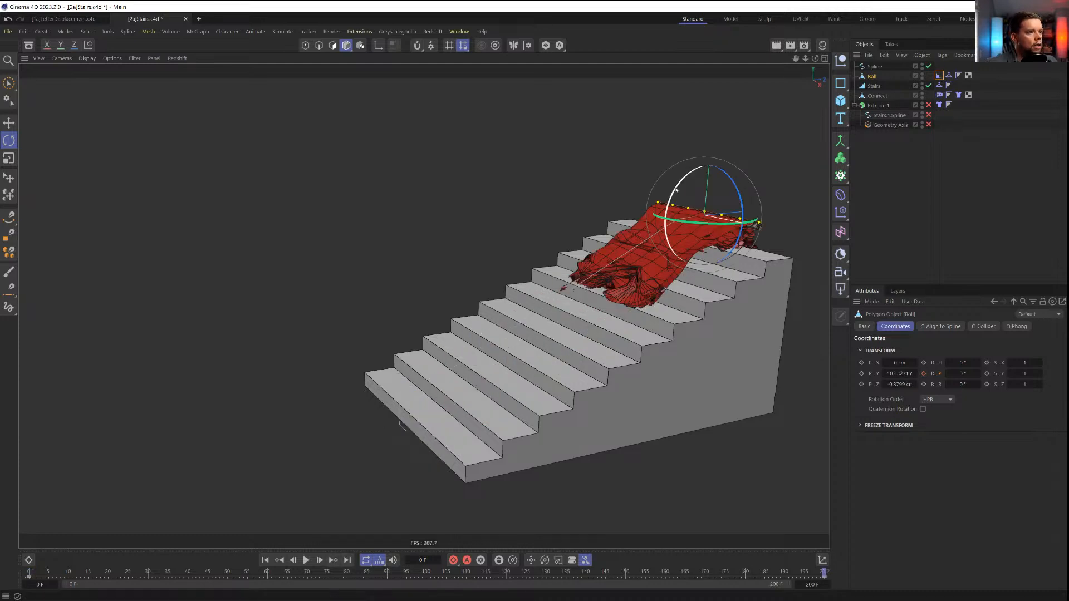
# Keyframe the Roll's pitch rotation at -360° and move the end keyframes from frame 200 to frame 30
pyautogui.moveTo(740, 218); pyautogui.dragTo(746, 208)
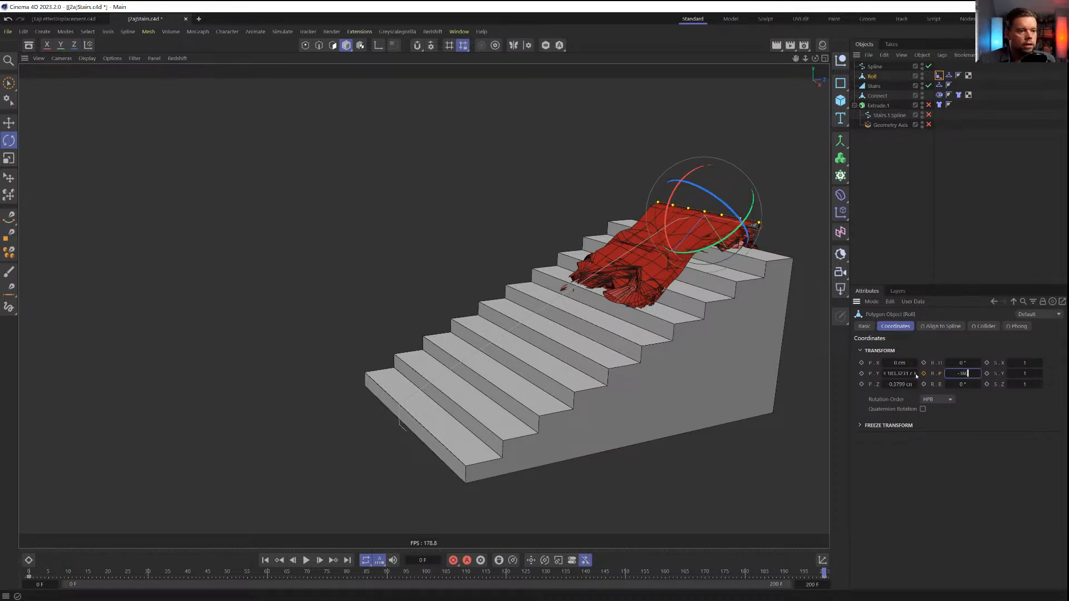
pyautogui.press('Return')
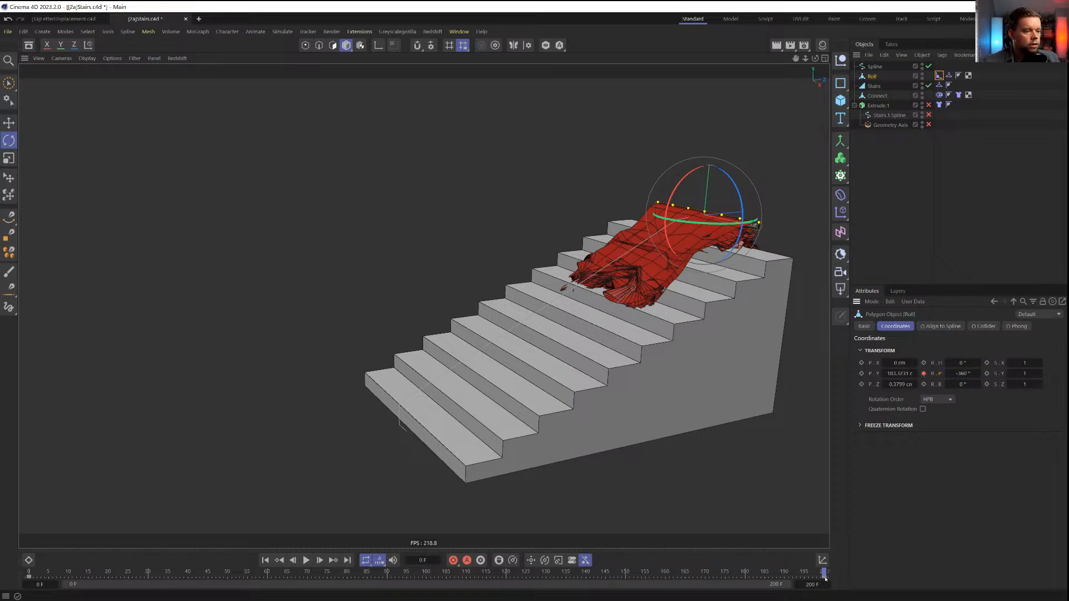
pyautogui.click(335, 577)
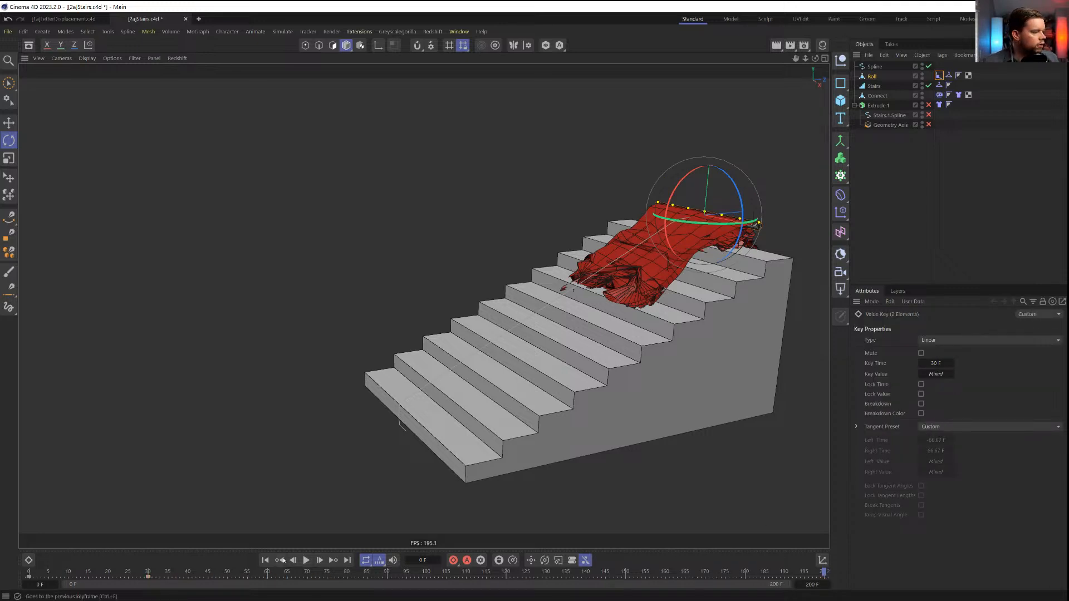
pyautogui.click(265, 560)
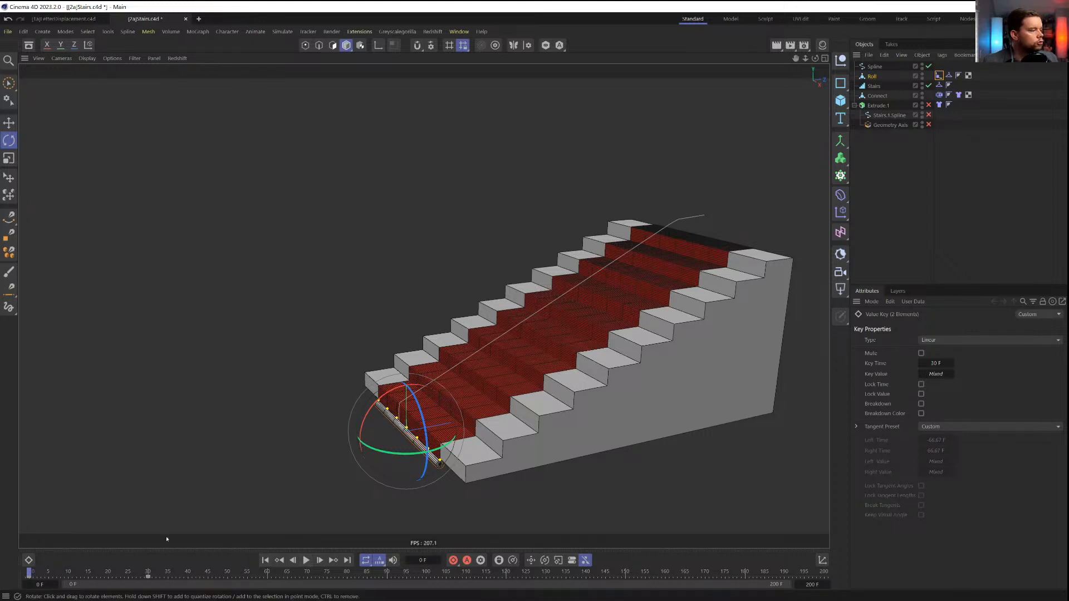
# In the Dope Sheet, set the After behavior of the Roll's Rotation P and Position tracks to Continue
pyautogui.click(29, 560)
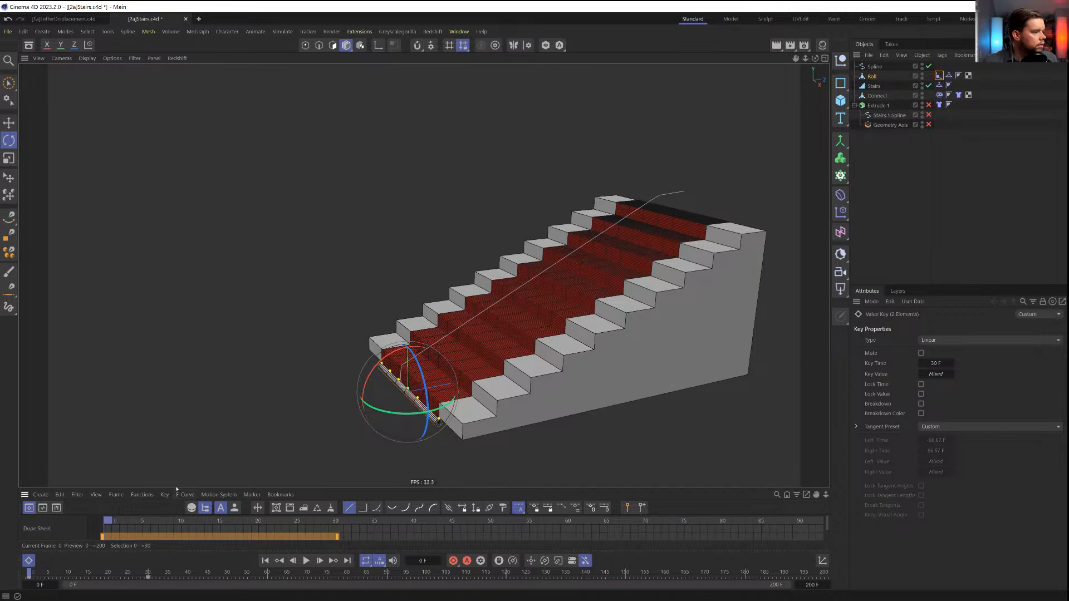
pyautogui.moveTo(172, 489); pyautogui.dragTo(173, 285)
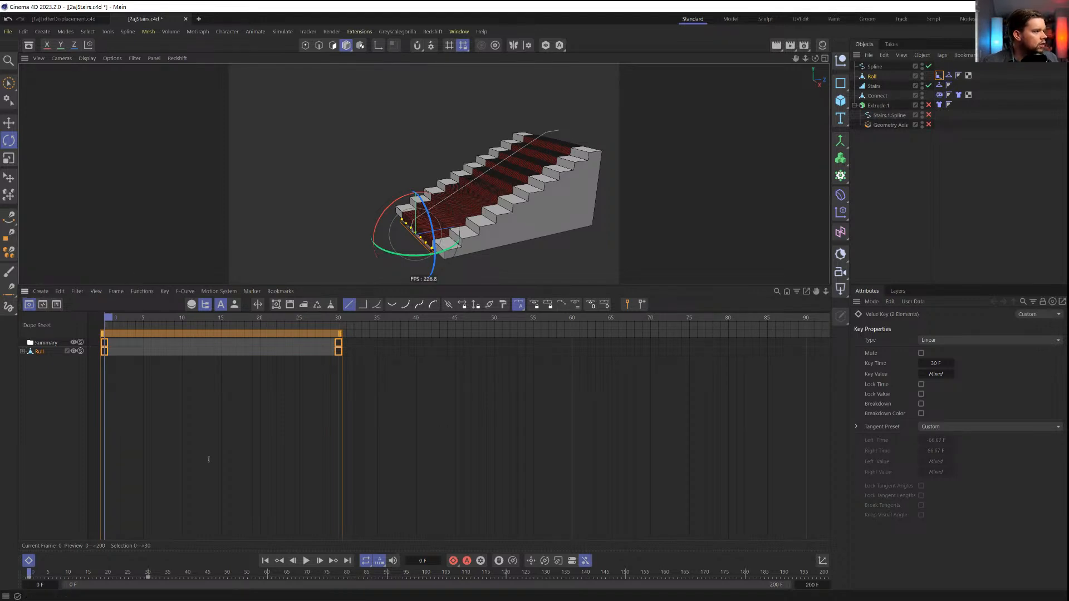
pyautogui.click(37, 353)
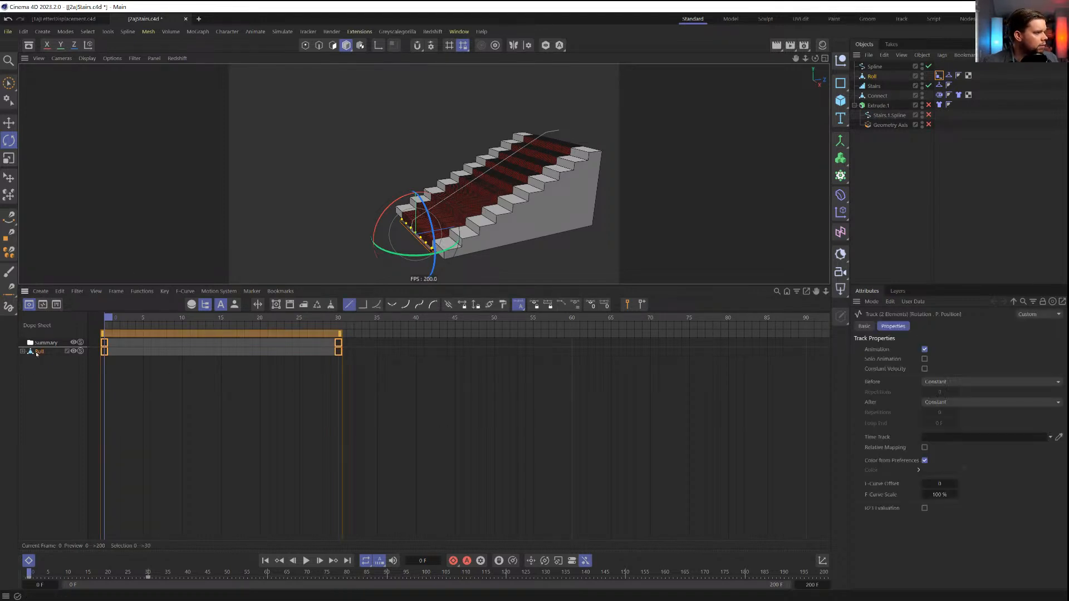
pyautogui.click(945, 403)
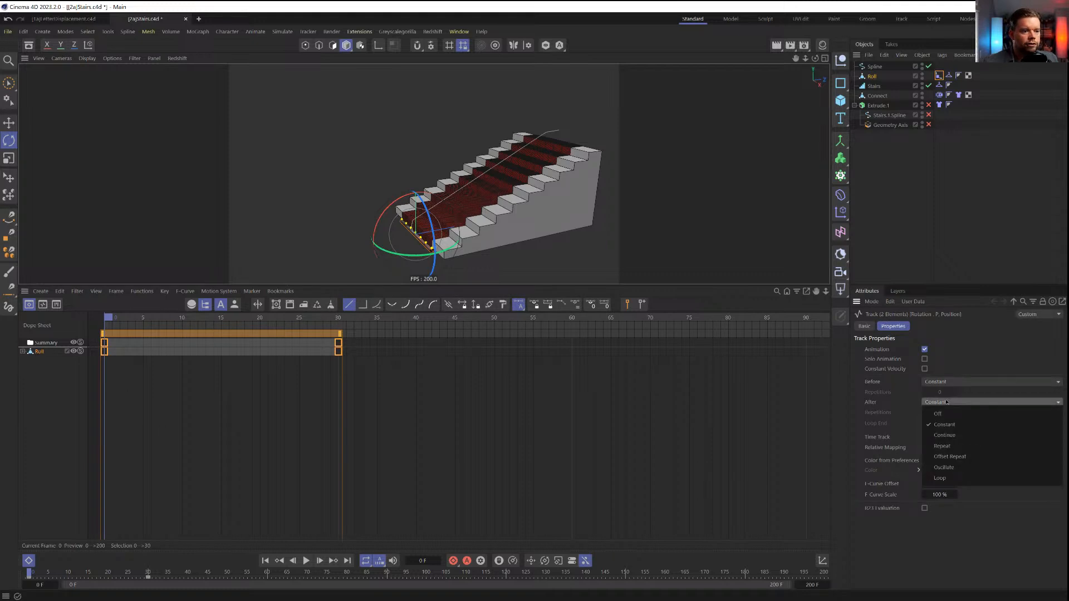
pyautogui.click(143, 390)
pyautogui.click(143, 390)
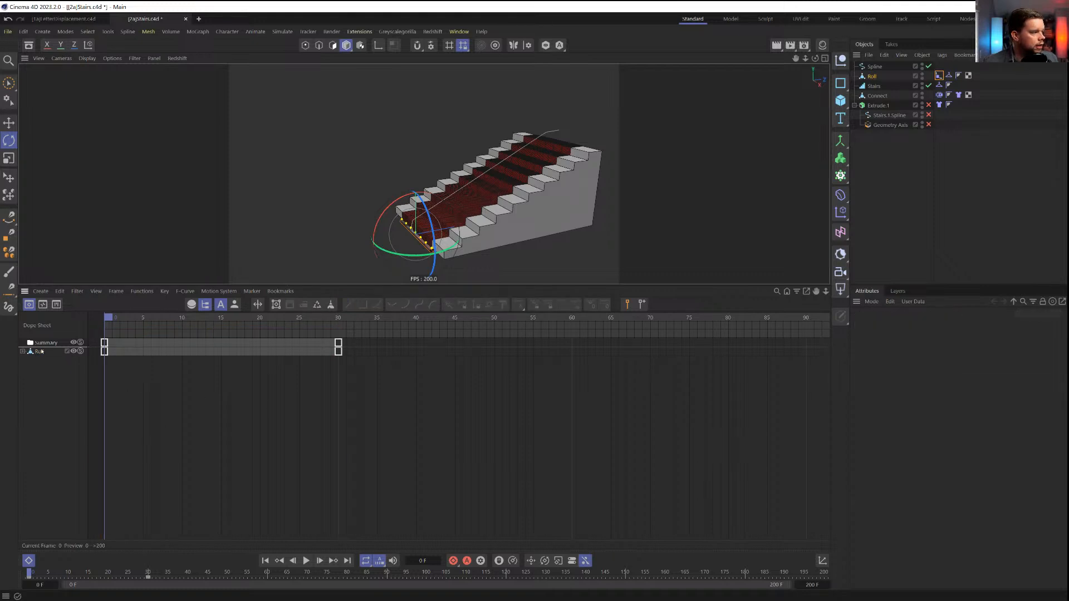
pyautogui.click(39, 352)
pyautogui.click(940, 403)
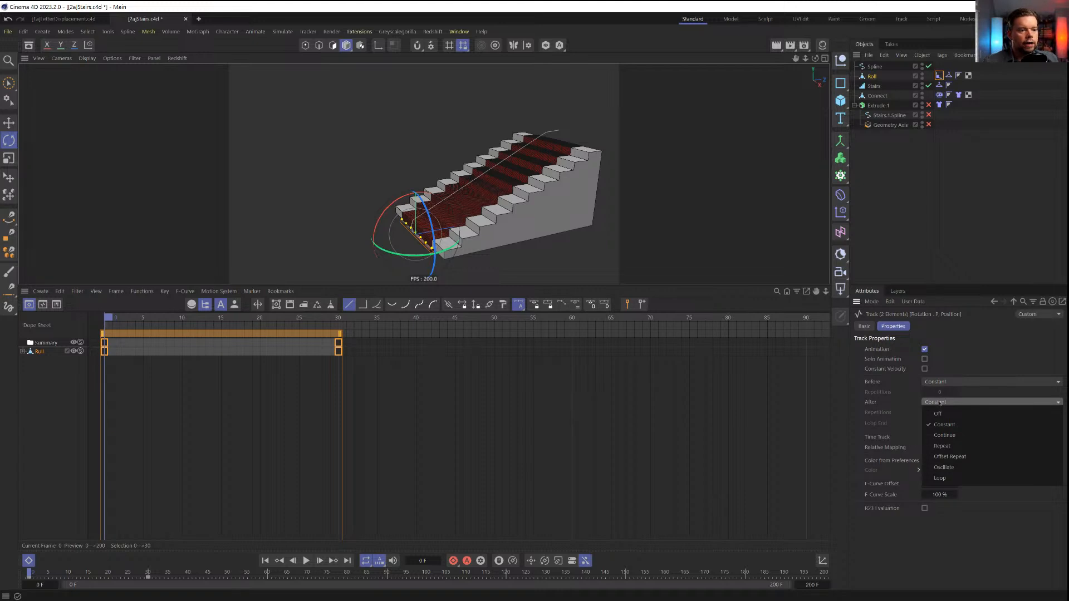
pyautogui.click(951, 437)
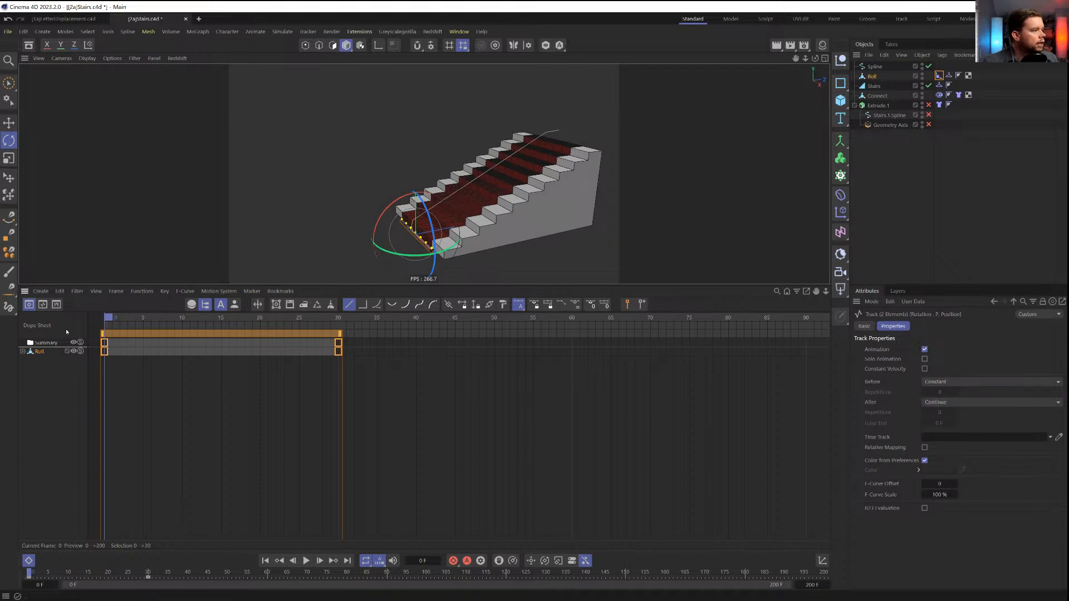
pyautogui.click(29, 561)
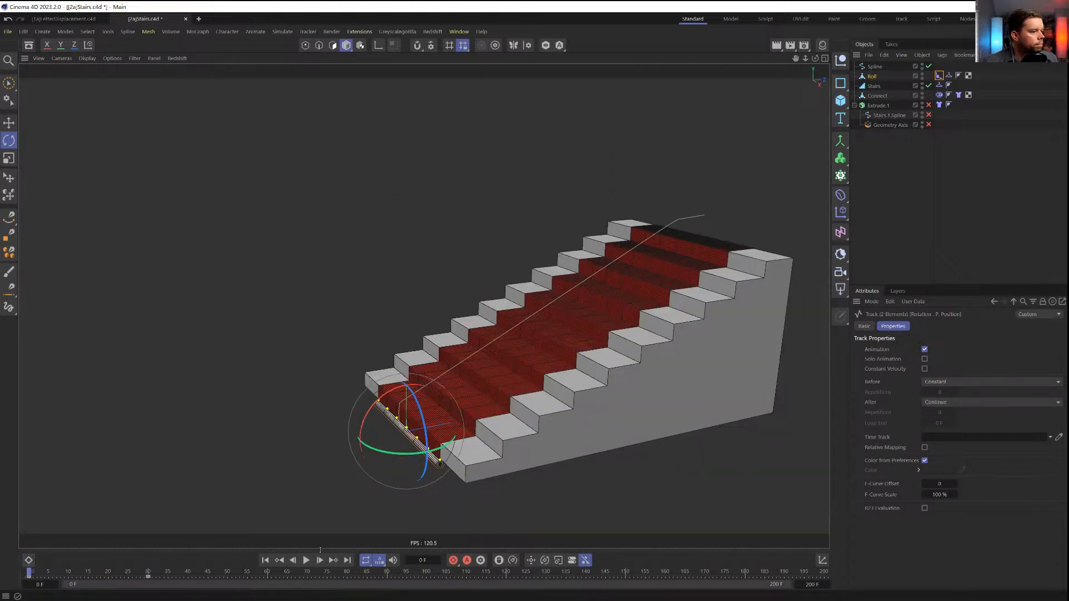
# Play the simulation with the rotating roll and return to the first frame
pyautogui.click(270, 562)
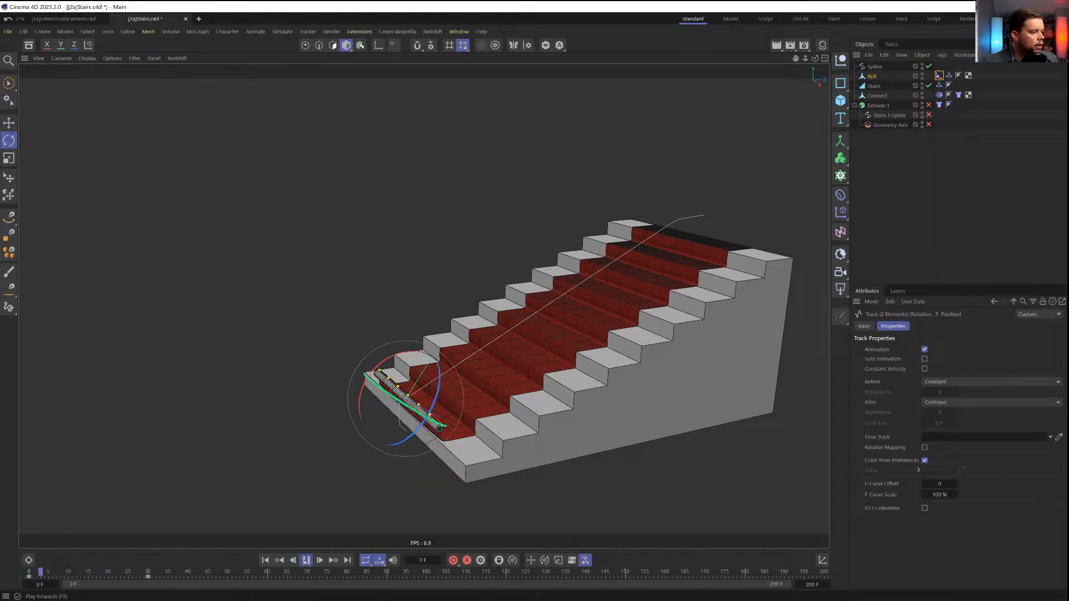
pyautogui.click(306, 560)
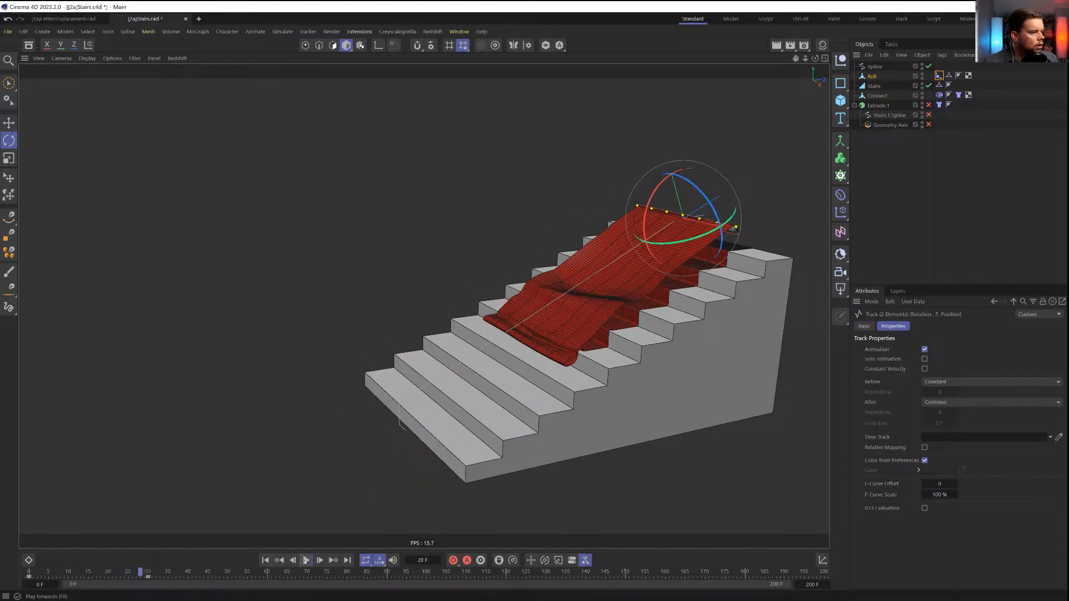
pyautogui.click(265, 561)
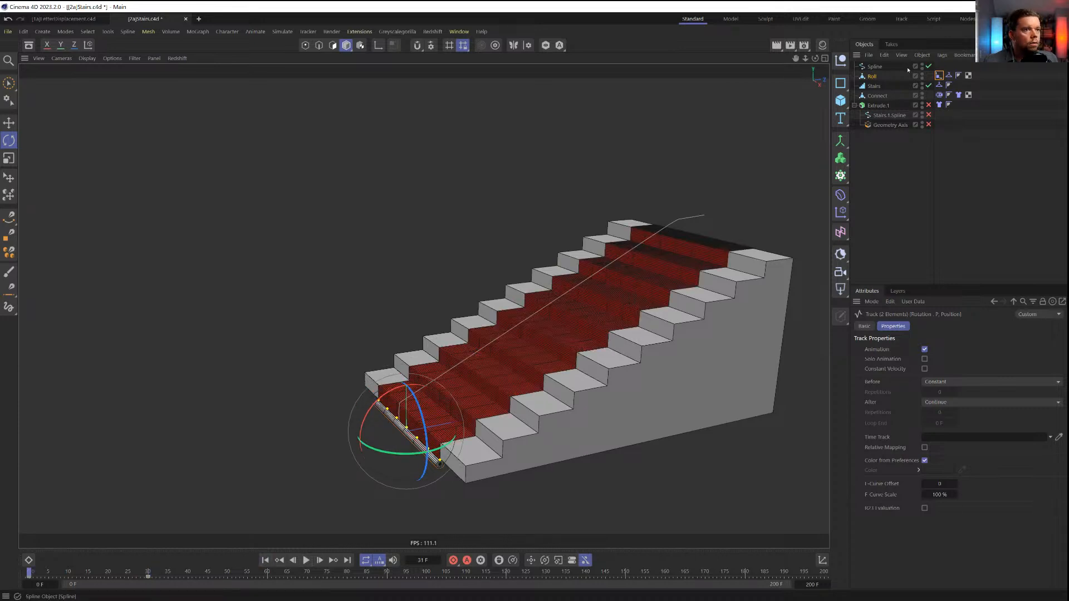
pyautogui.click(940, 75)
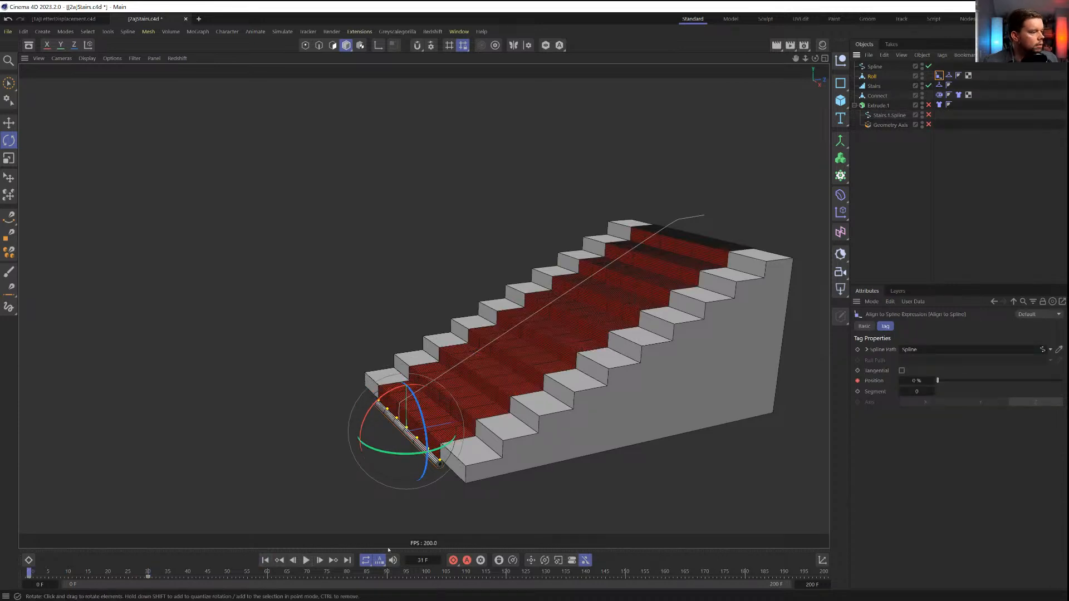
pyautogui.click(31, 45)
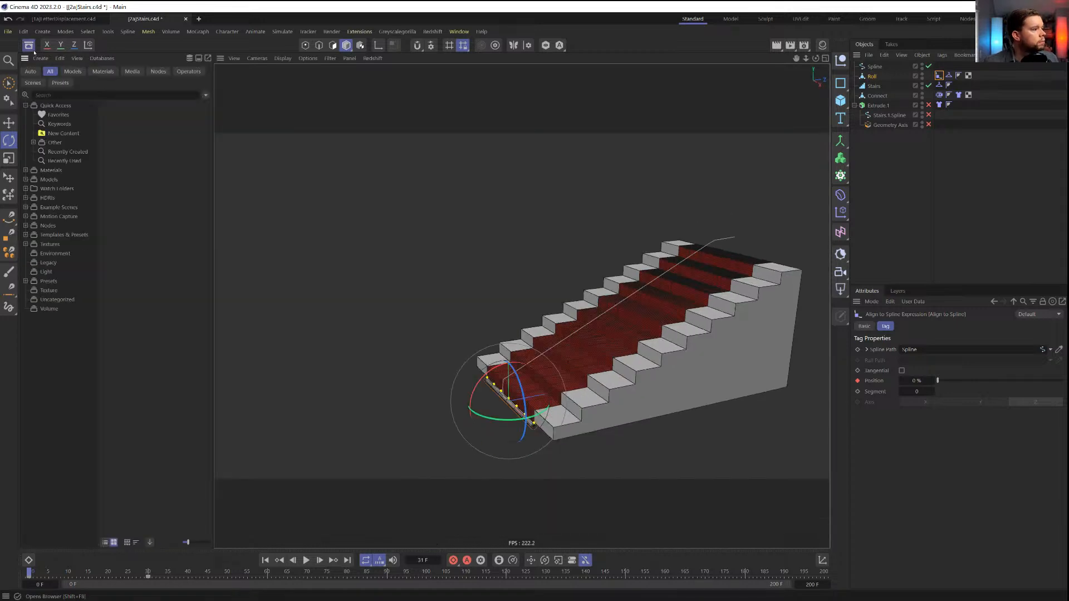
pyautogui.click(942, 55)
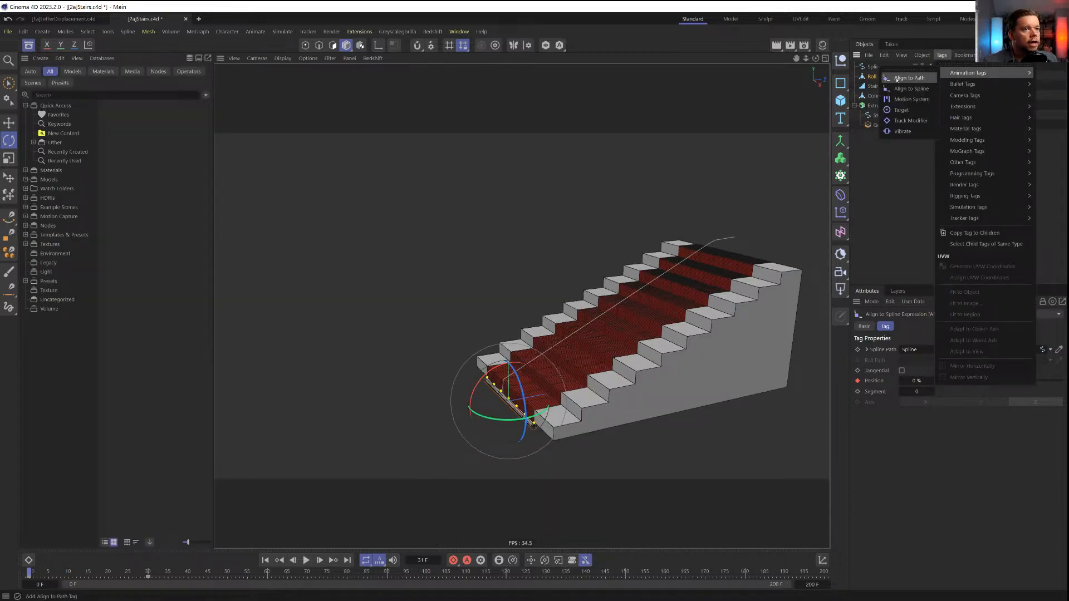
pyautogui.click(910, 153)
pyautogui.click(874, 76)
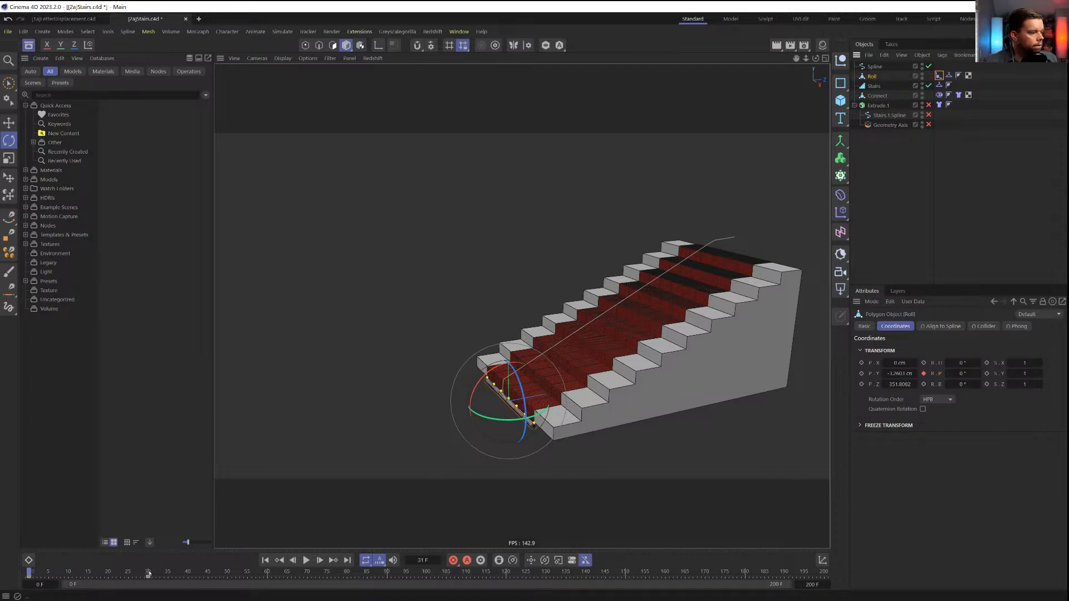
pyautogui.click(149, 577)
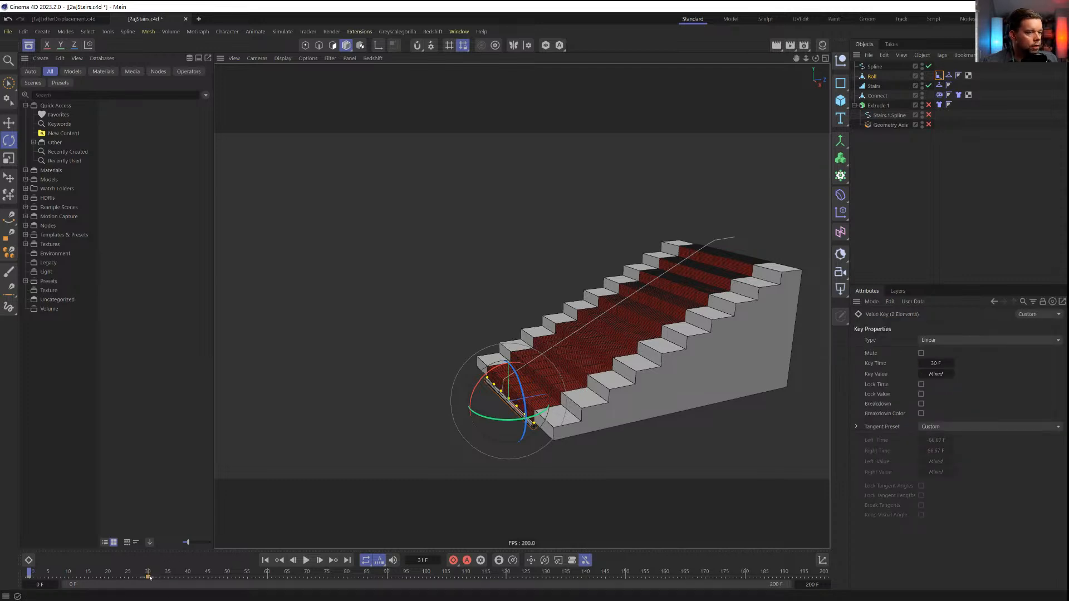
pyautogui.click(940, 76)
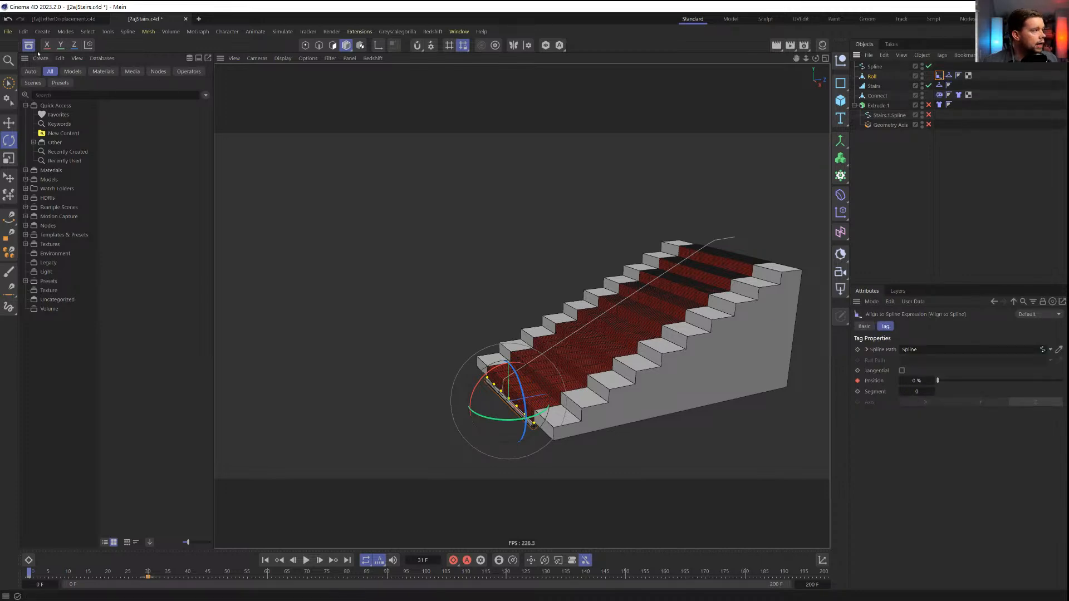
pyautogui.click(29, 46)
# In the Dope Sheet, move the end key of the Roll's Align to Spline position to frame 200
pyautogui.click(28, 561)
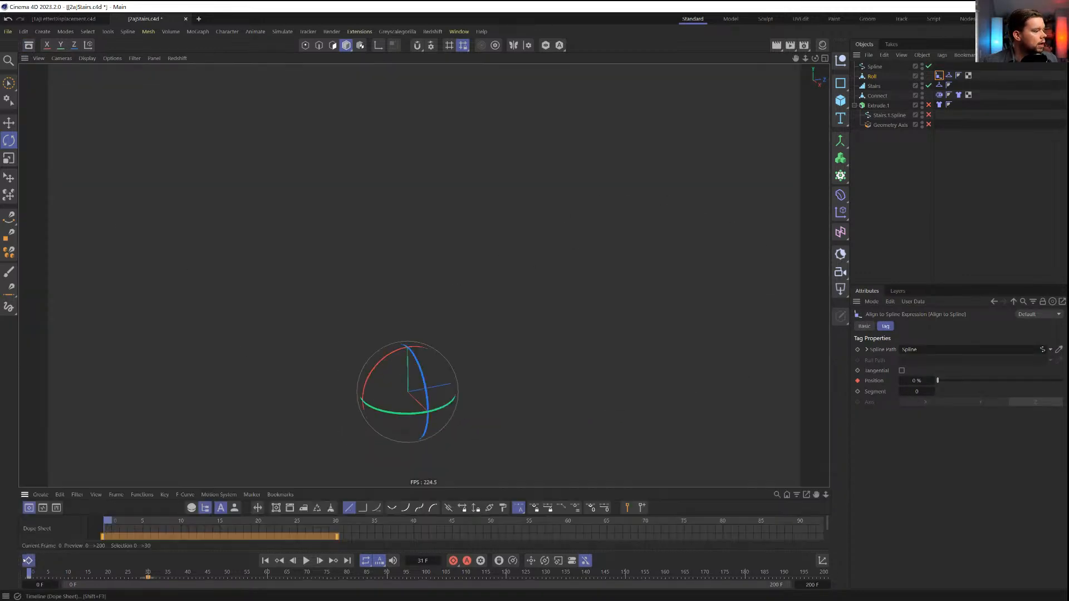
pyautogui.moveTo(96, 488); pyautogui.dragTo(96, 313)
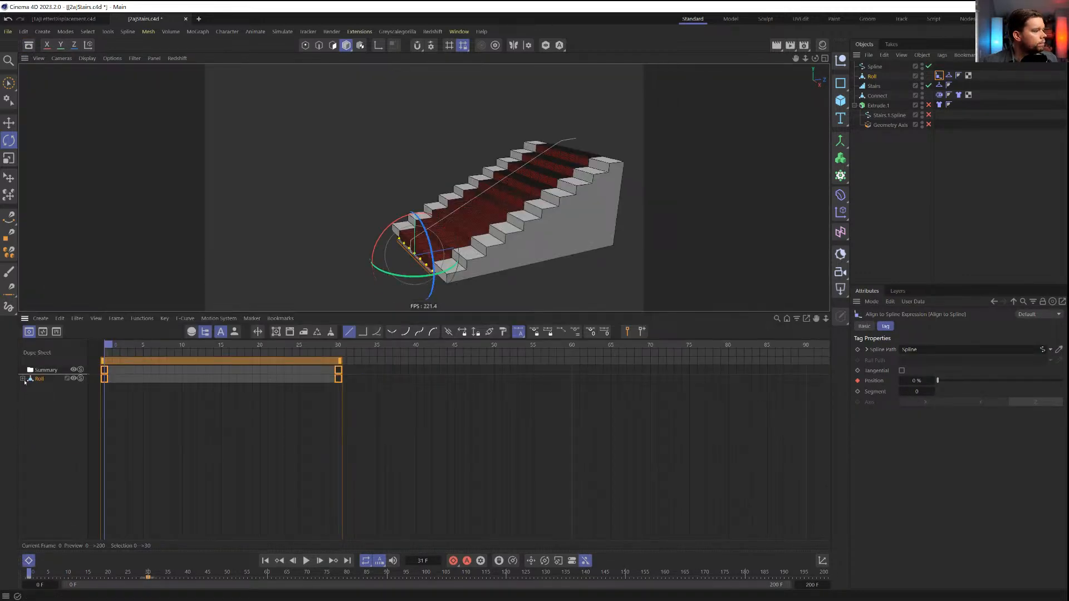
pyautogui.click(53, 398)
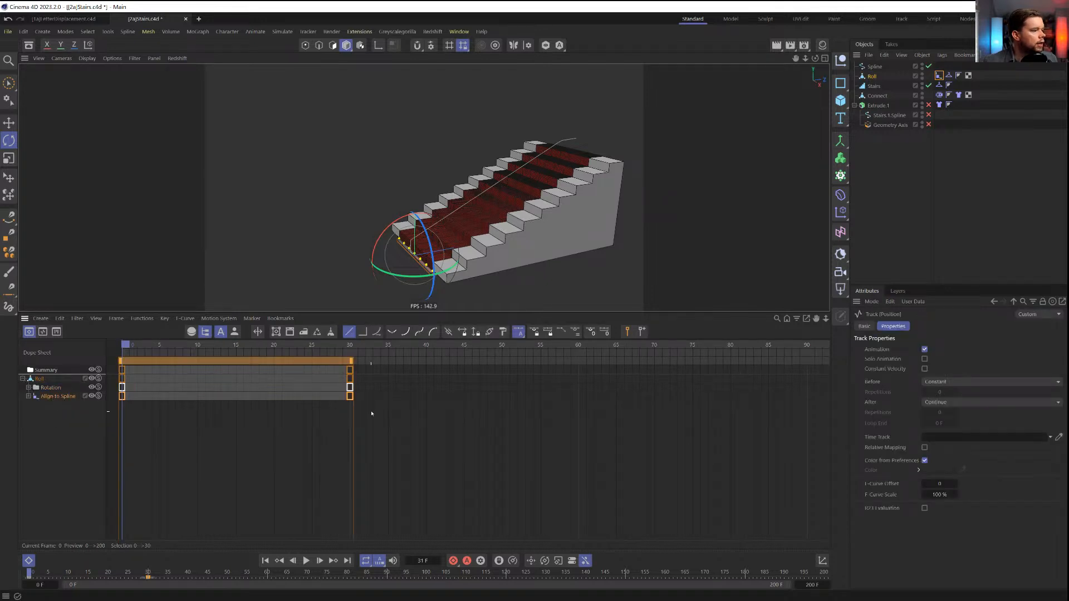
pyautogui.moveTo(374, 405); pyautogui.dragTo(341, 365)
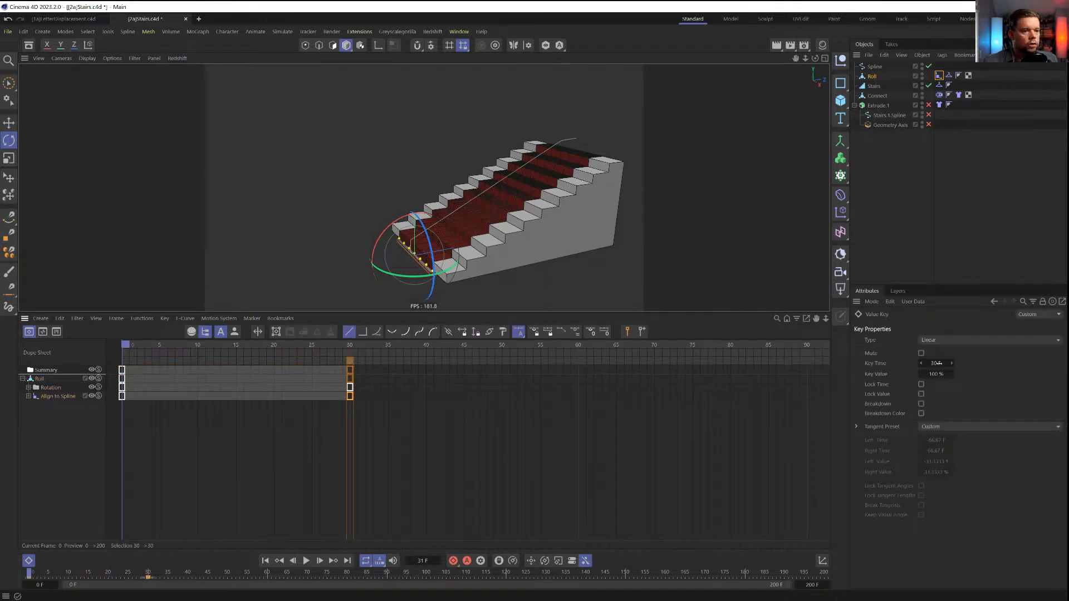
pyautogui.press('Return')
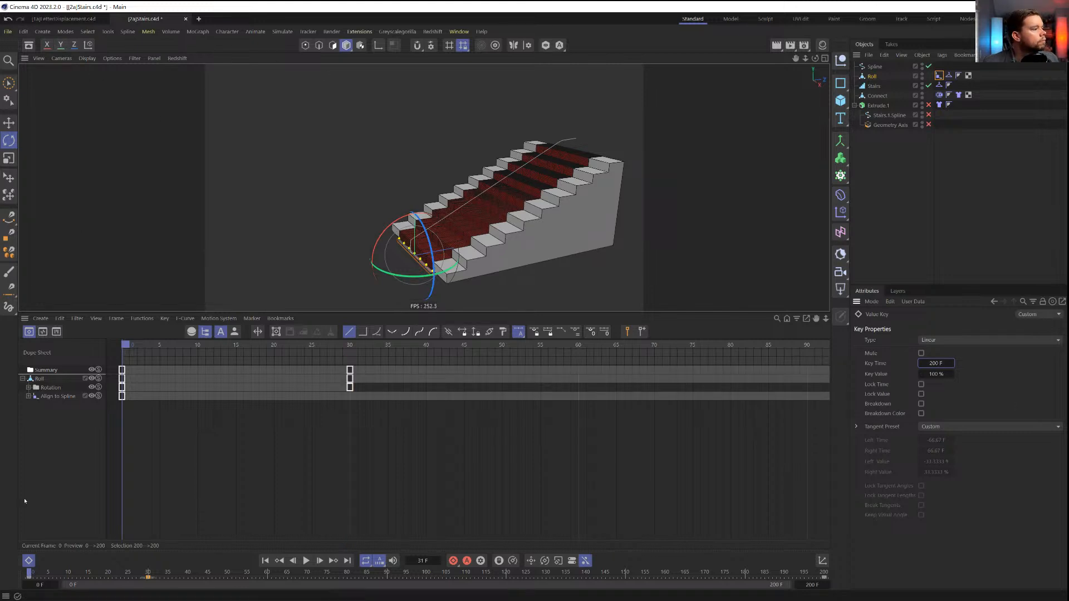
pyautogui.click(33, 561)
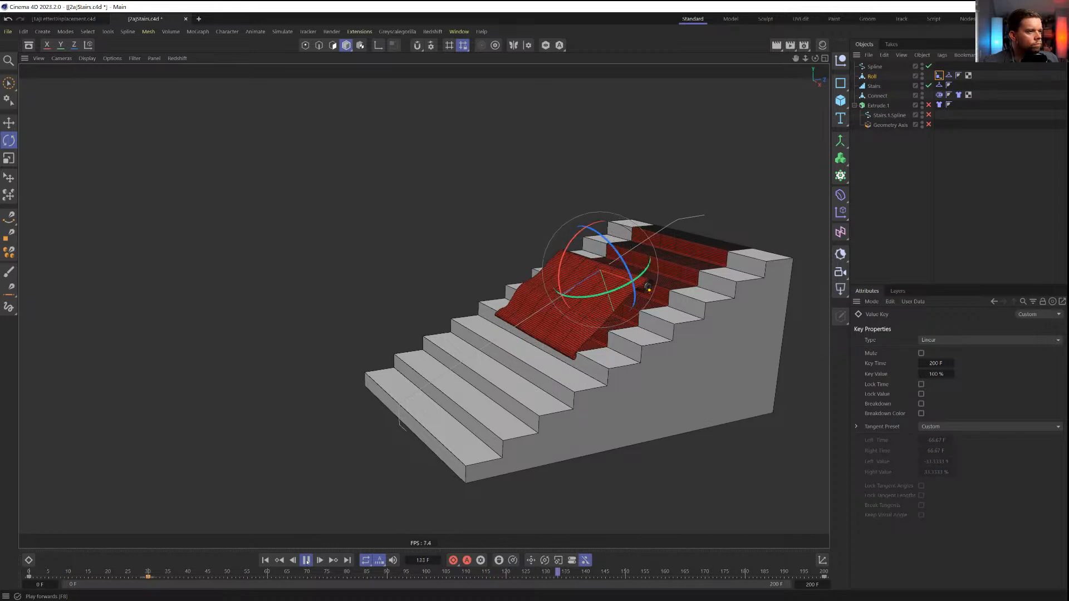
# Play the simulation, stop it partway and examine up close how the carpet wraps around the roll
pyautogui.click(307, 562)
pyautogui.keyDown('alt'); pyautogui.moveTo(666, 276); pyautogui.dragTo(607, 264); pyautogui.keyUp('alt')
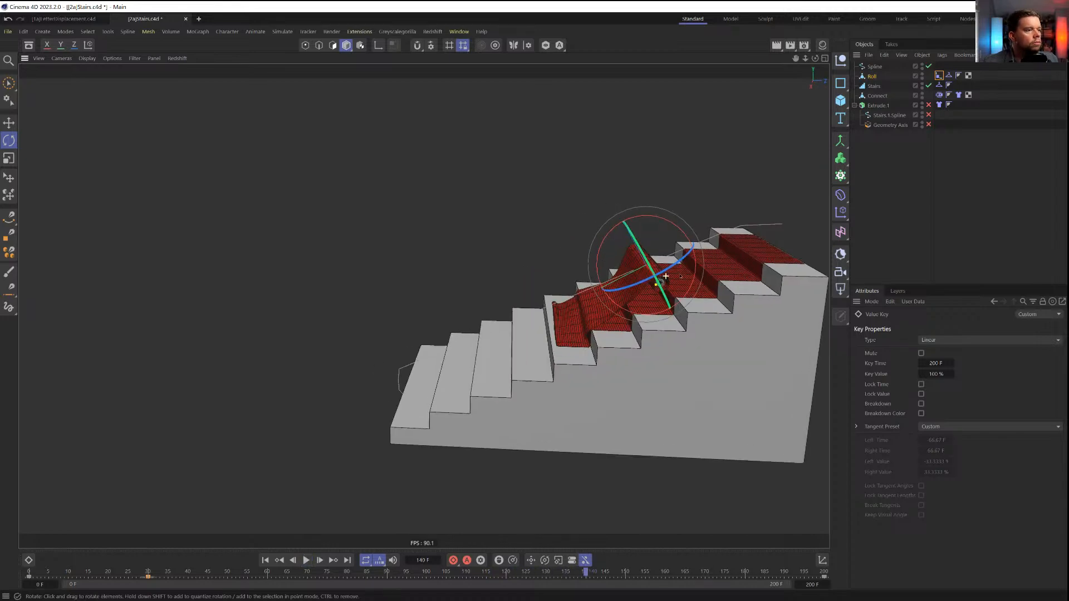
pyautogui.keyDown('alt'); pyautogui.moveTo(665, 277); pyautogui.dragTo(724, 276, button='right'); pyautogui.keyUp('alt')
pyautogui.keyDown('alt'); pyautogui.moveTo(671, 323); pyautogui.dragTo(705, 297); pyautogui.keyUp('alt')
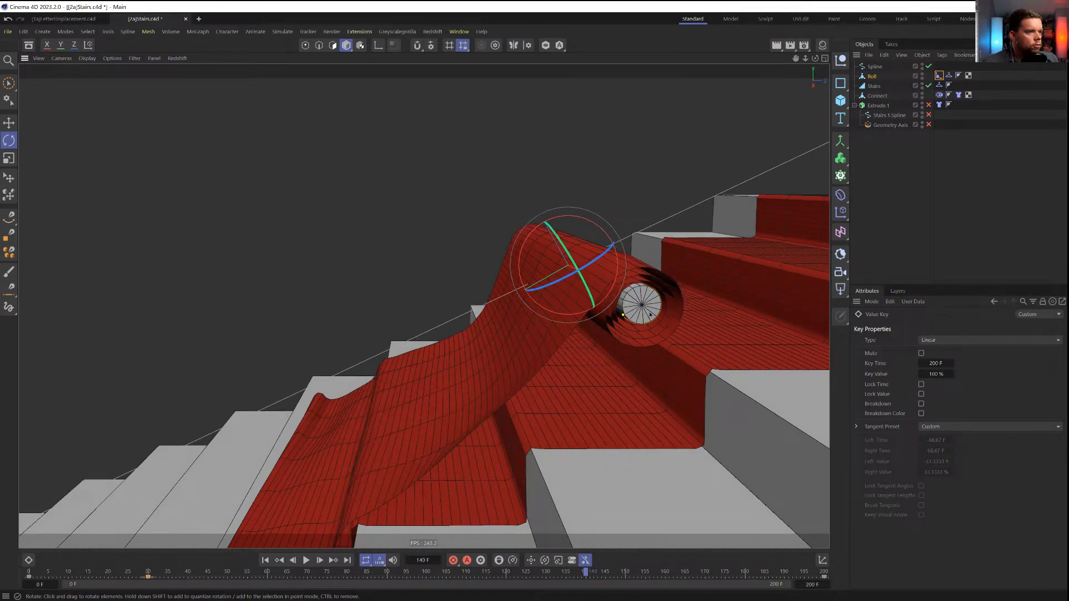
pyautogui.keyDown('alt'); pyautogui.moveTo(657, 311); pyautogui.dragTo(691, 295, button='right'); pyautogui.keyUp('alt')
pyautogui.keyDown('alt'); pyautogui.moveTo(690, 295); pyautogui.dragTo(631, 273); pyautogui.keyUp('alt')
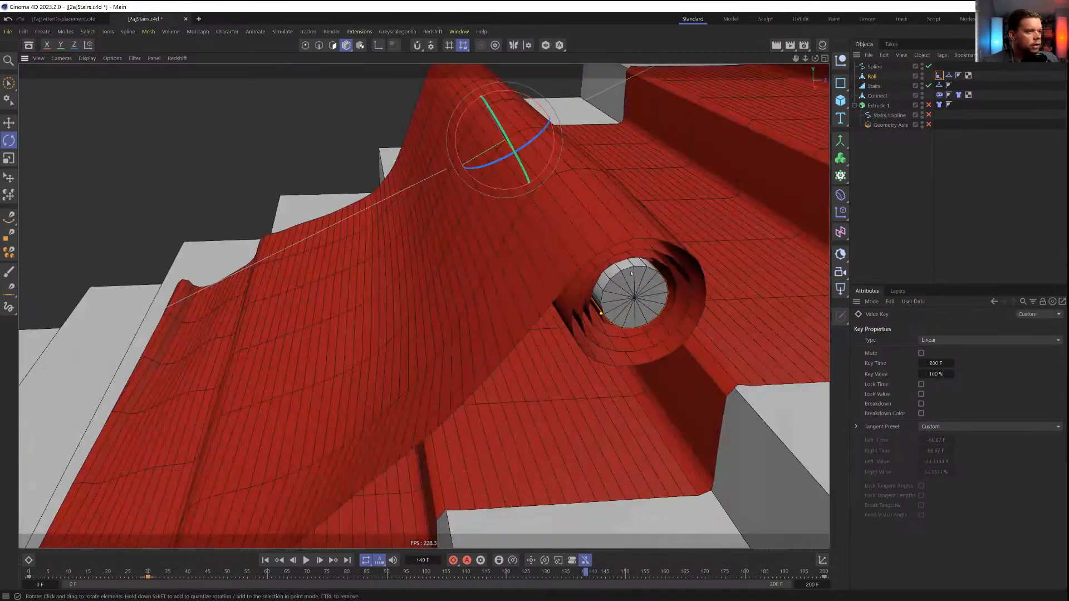
pyautogui.keyDown('alt'); pyautogui.moveTo(640, 273); pyautogui.dragTo(537, 354, button='right'); pyautogui.keyUp('alt')
pyautogui.keyDown('alt'); pyautogui.moveTo(538, 355); pyautogui.dragTo(507, 372, button='middle'); pyautogui.keyUp('alt')
pyautogui.keyDown('alt'); pyautogui.moveTo(515, 372); pyautogui.dragTo(484, 384, button='right'); pyautogui.keyUp('alt')
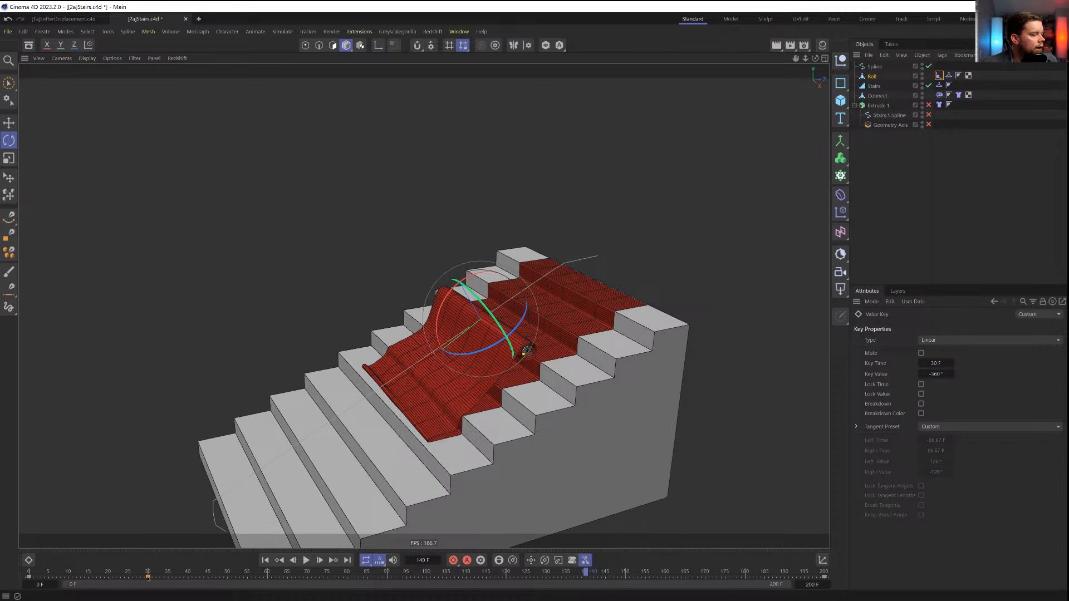
# Try the Roll's -360° rotation keyframe at frame 25 and at frame 20, replaying the simulation after each move
pyautogui.moveTo(148, 579); pyautogui.dragTo(129, 582)
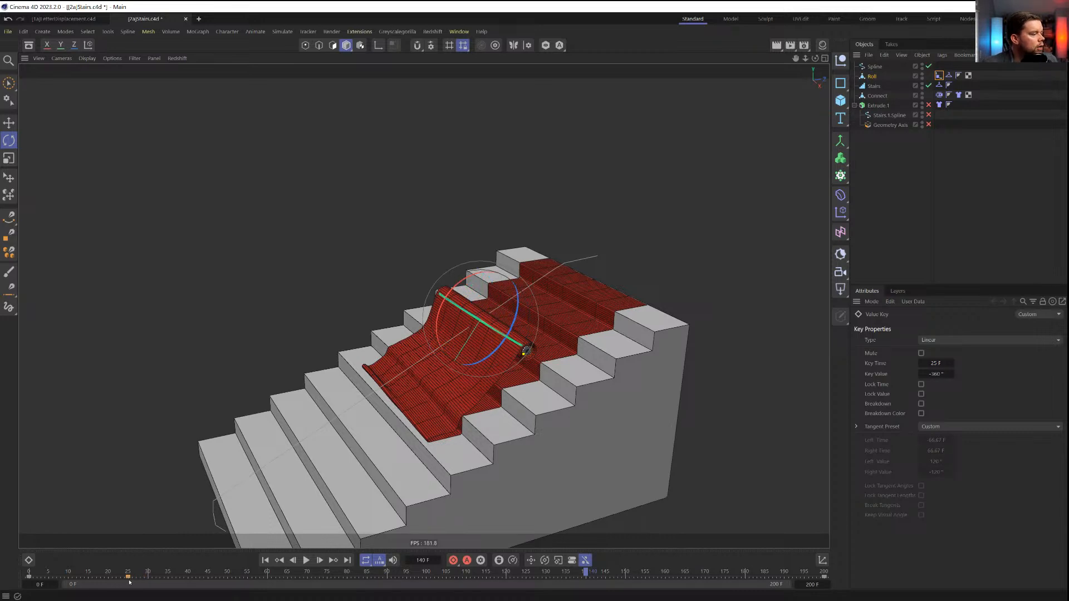
pyautogui.click(265, 560)
pyautogui.click(307, 560)
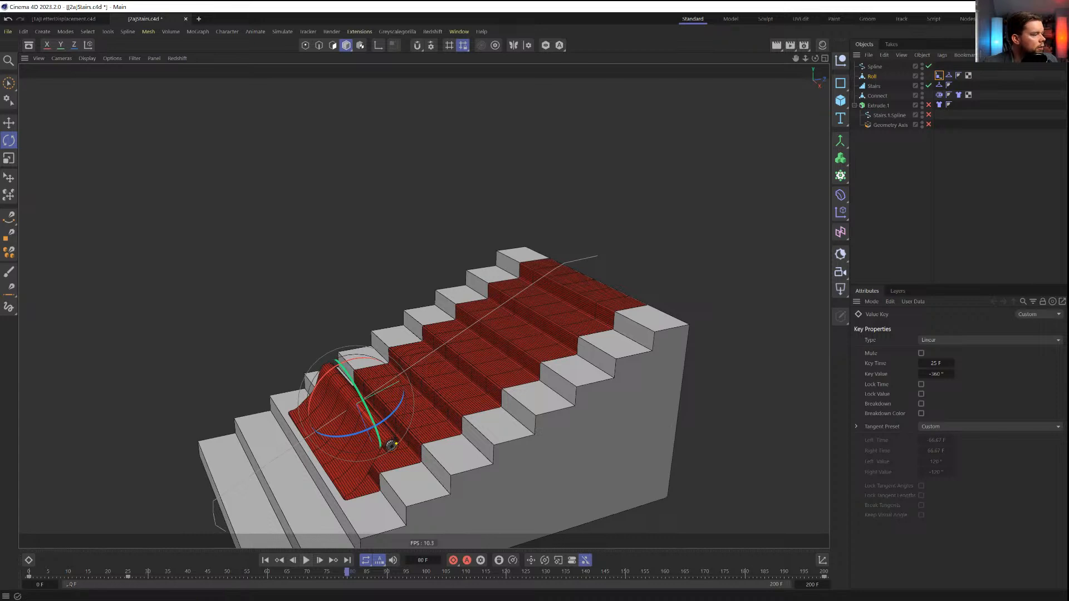
pyautogui.moveTo(129, 580); pyautogui.dragTo(108, 579)
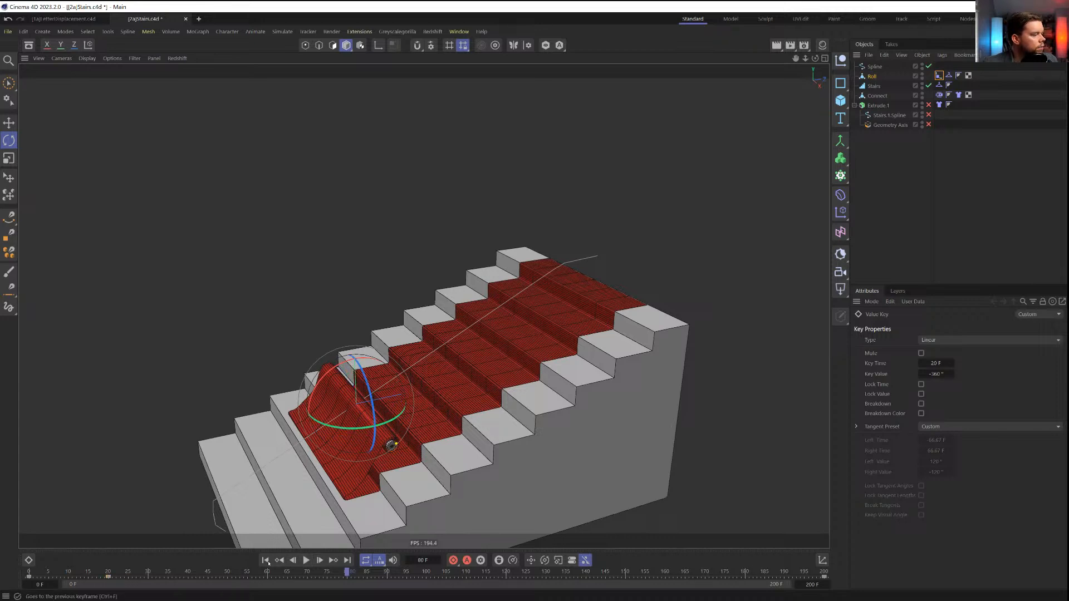
pyautogui.click(265, 560)
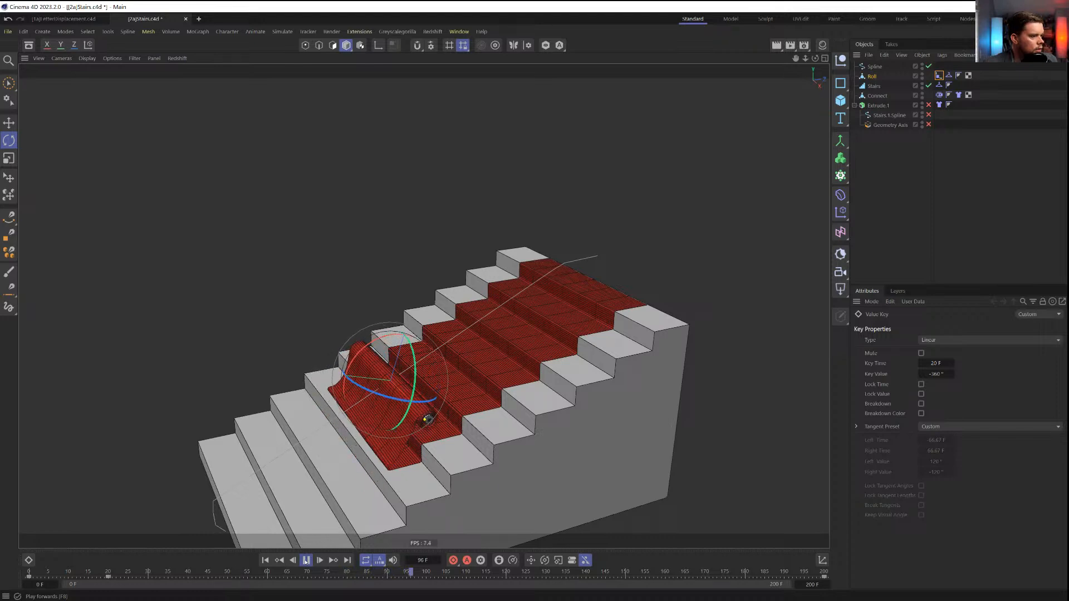
pyautogui.click(306, 560)
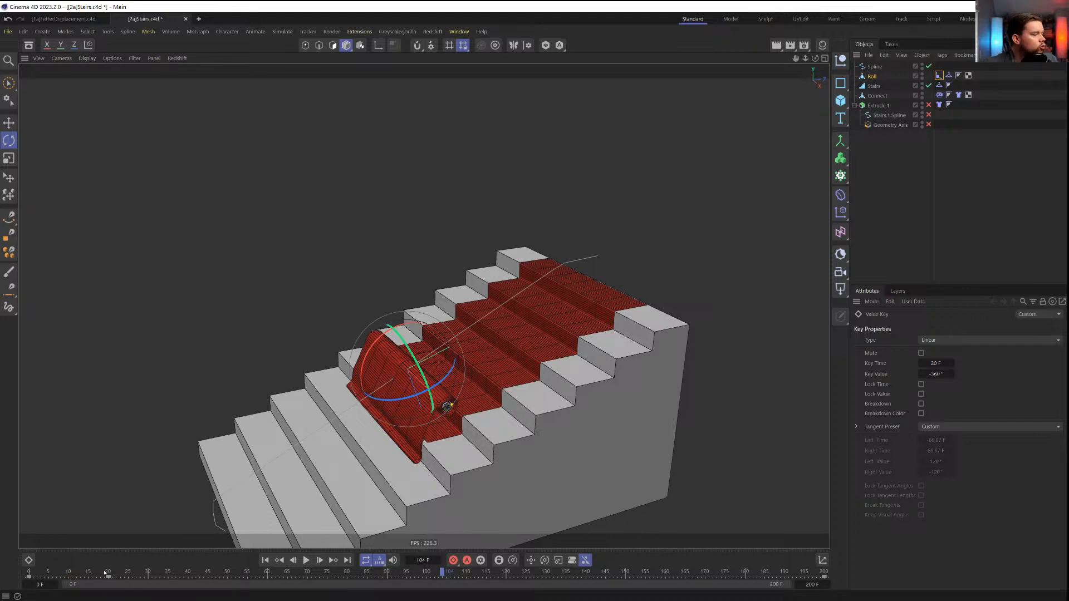
# Try the Roll's -360° rotation keyframe at frame 15 and replay the simulation from the start
pyautogui.moveTo(108, 578); pyautogui.dragTo(98, 579)
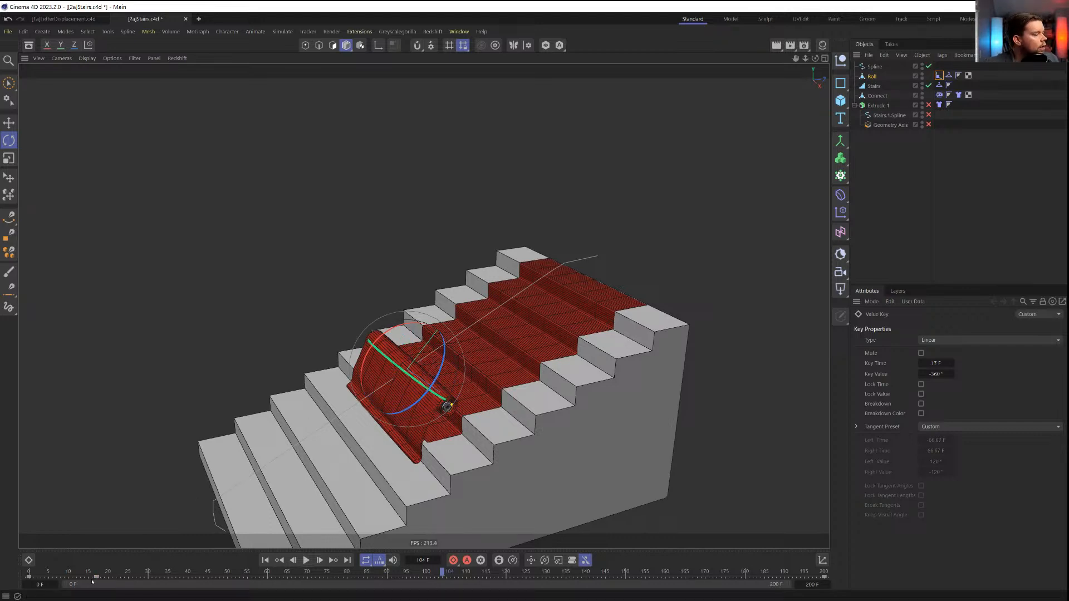
pyautogui.moveTo(98, 577); pyautogui.dragTo(91, 580)
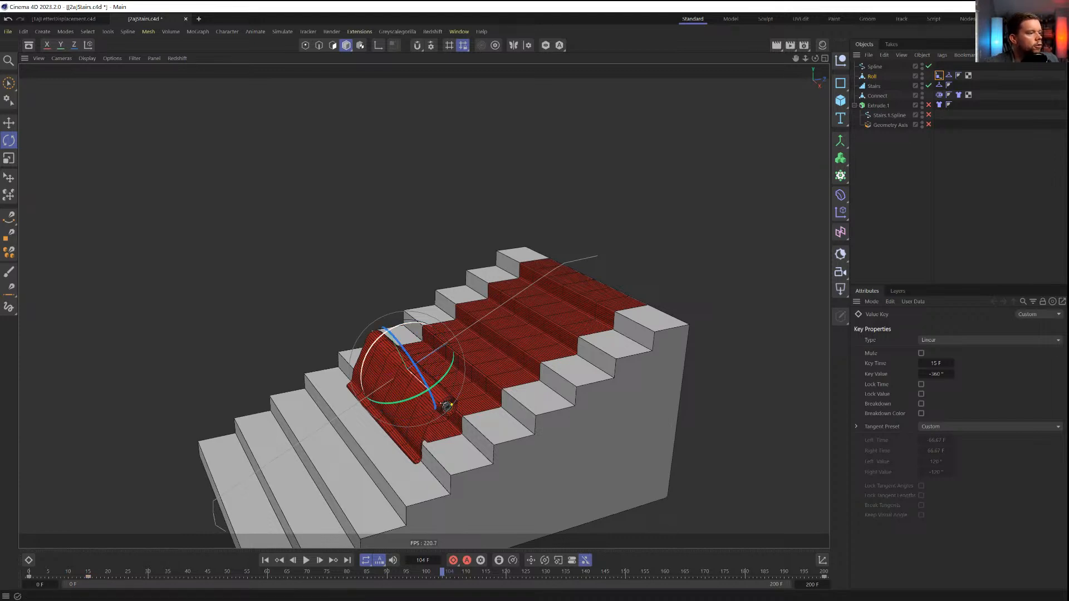
pyautogui.click(265, 560)
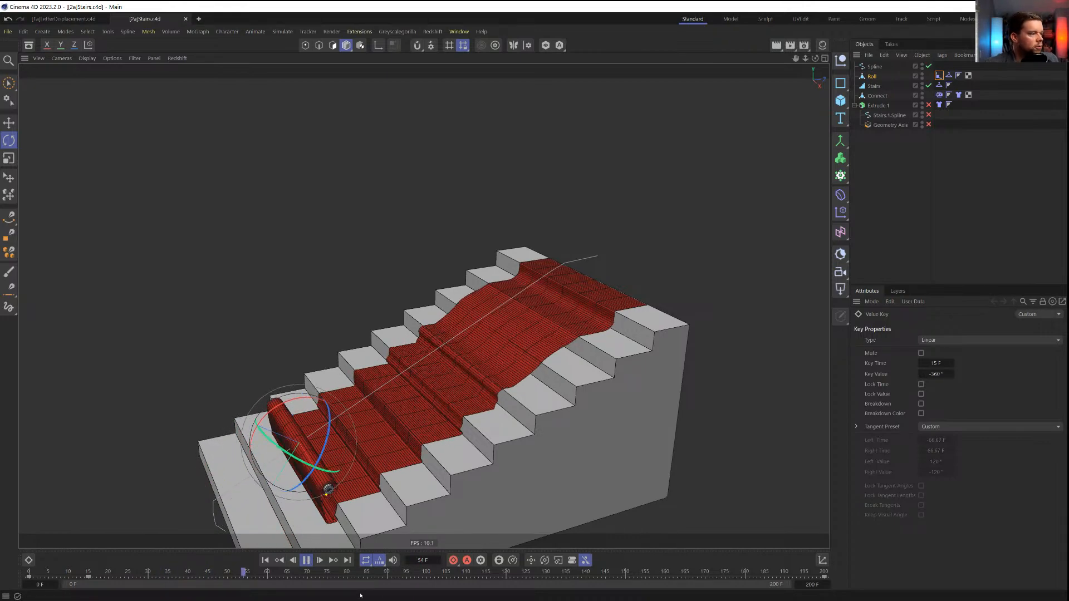
pyautogui.click(306, 561)
pyautogui.click(266, 561)
pyautogui.click(307, 562)
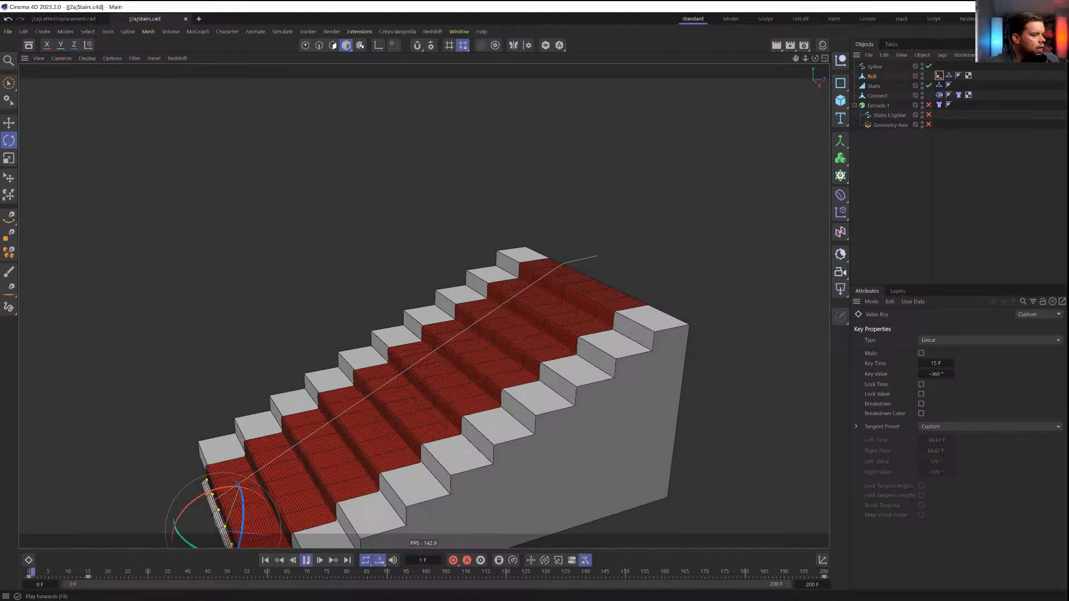
pyautogui.click(307, 562)
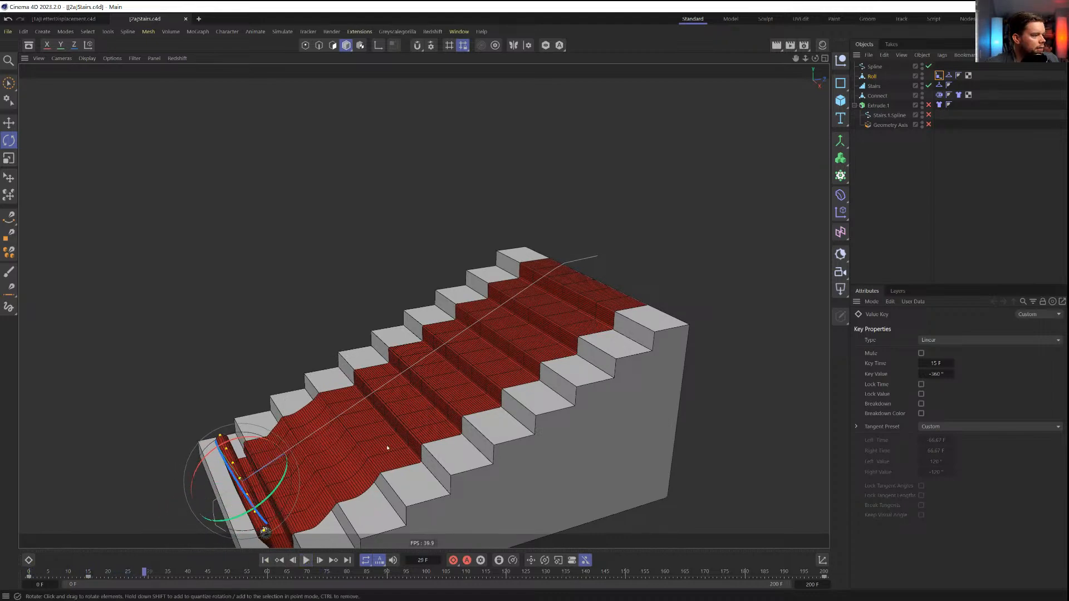
pyautogui.click(306, 560)
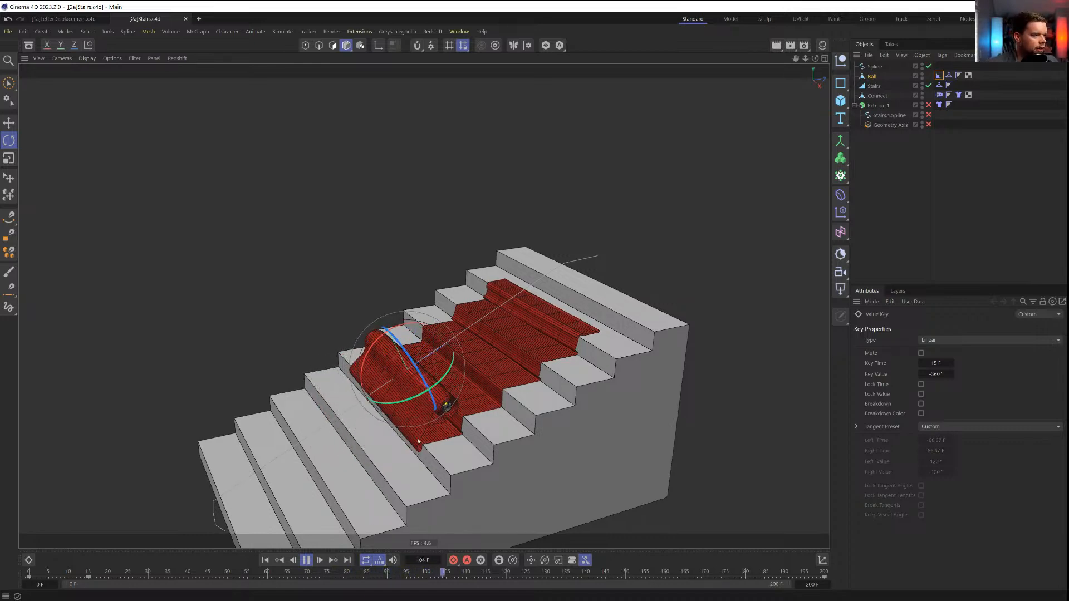
pyautogui.click(308, 561)
# Try the Roll's -360° rotation keyframe at frame 17 and at frame 18, replaying the opening frames each time
pyautogui.click(266, 560)
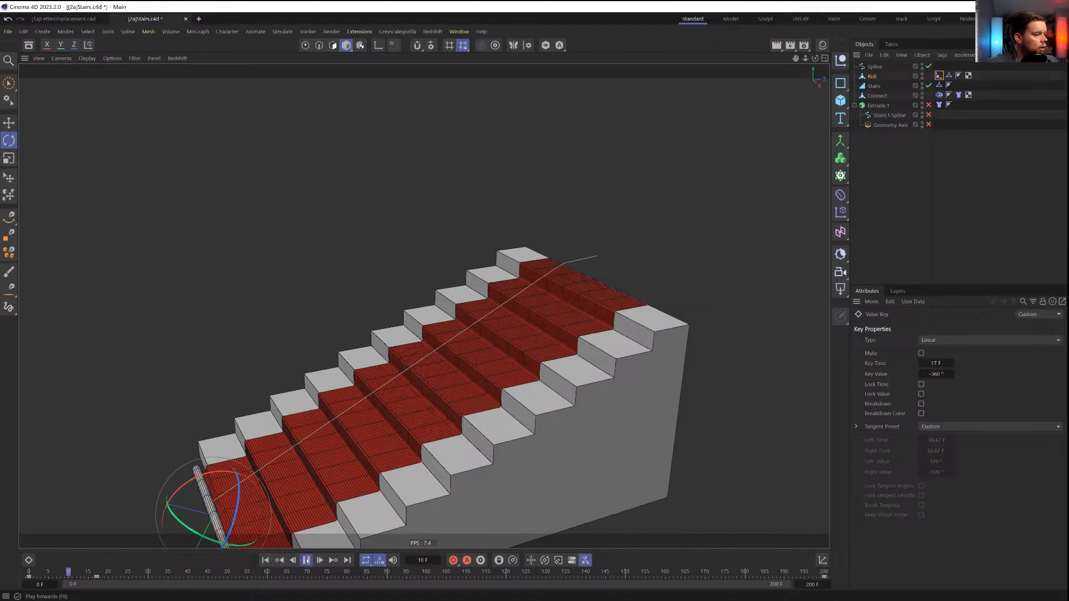
pyautogui.click(306, 561)
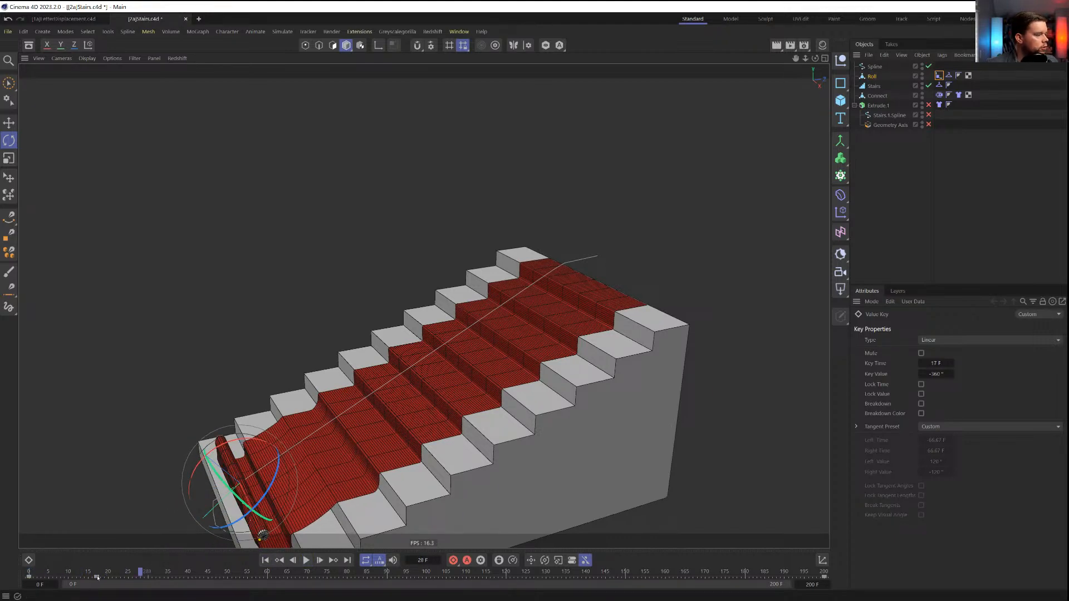
pyautogui.moveTo(97, 578); pyautogui.dragTo(101, 577)
pyautogui.click(265, 561)
pyautogui.click(305, 560)
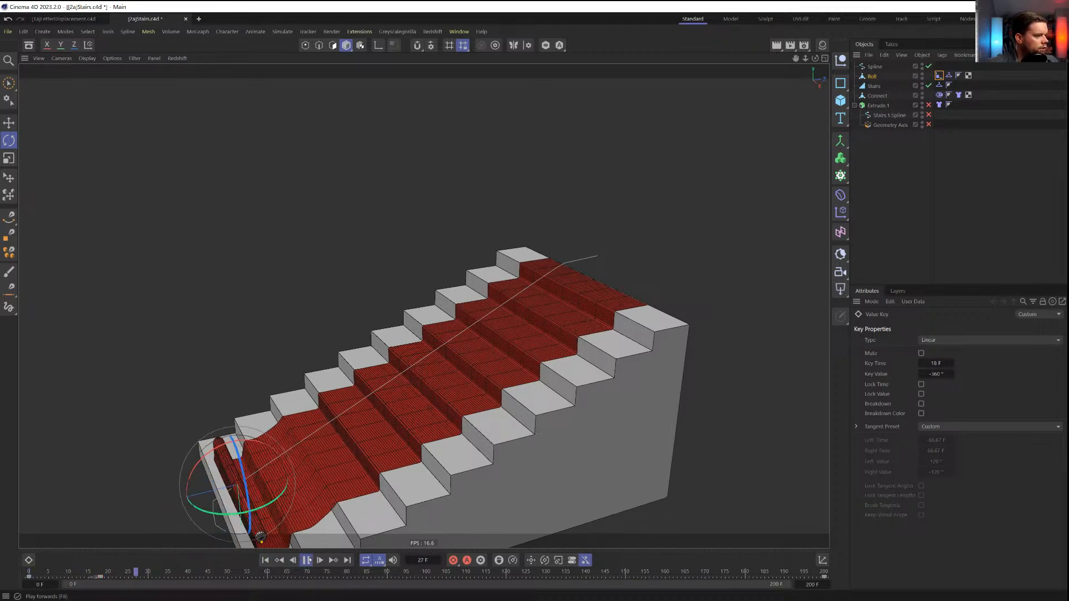
pyautogui.click(309, 560)
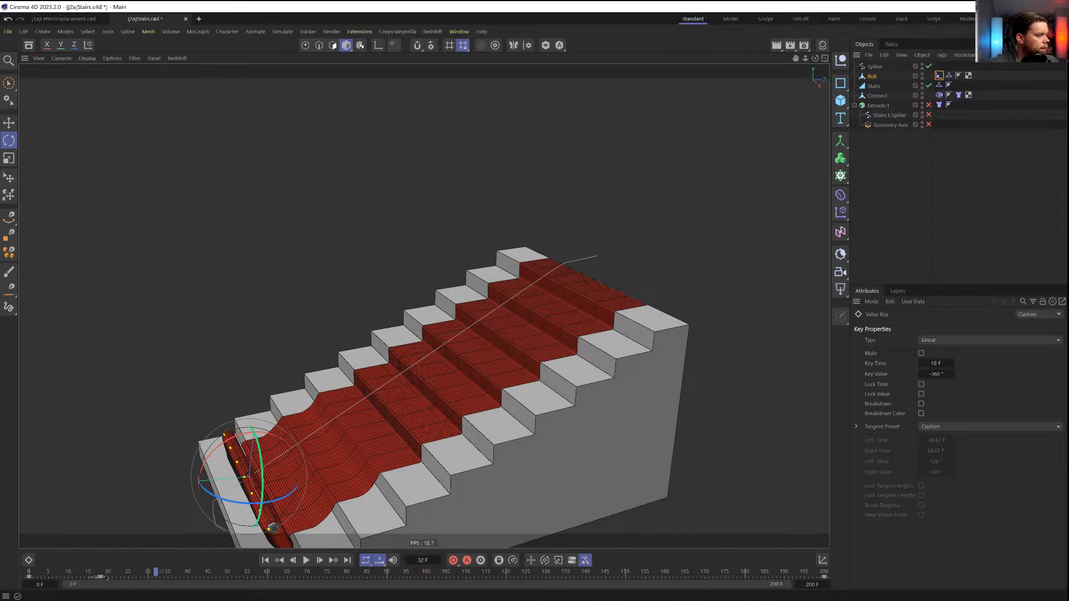
# Move the Roll's -360° rotation keyframe to frame 19 and replay the simulation from the start
pyautogui.moveTo(101, 577); pyautogui.dragTo(105, 577)
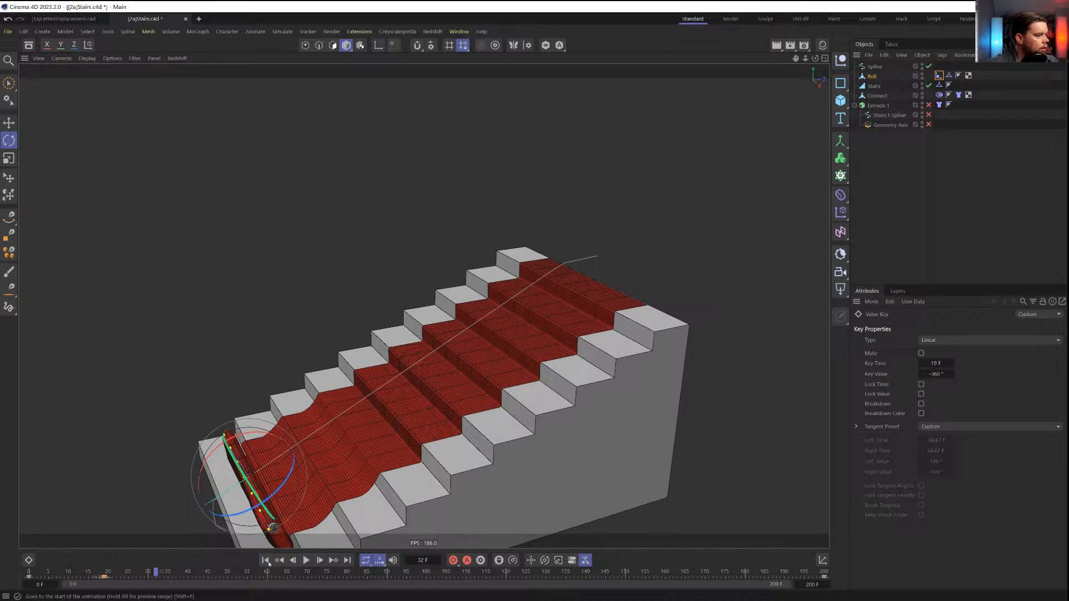
pyautogui.click(265, 560)
pyautogui.click(305, 560)
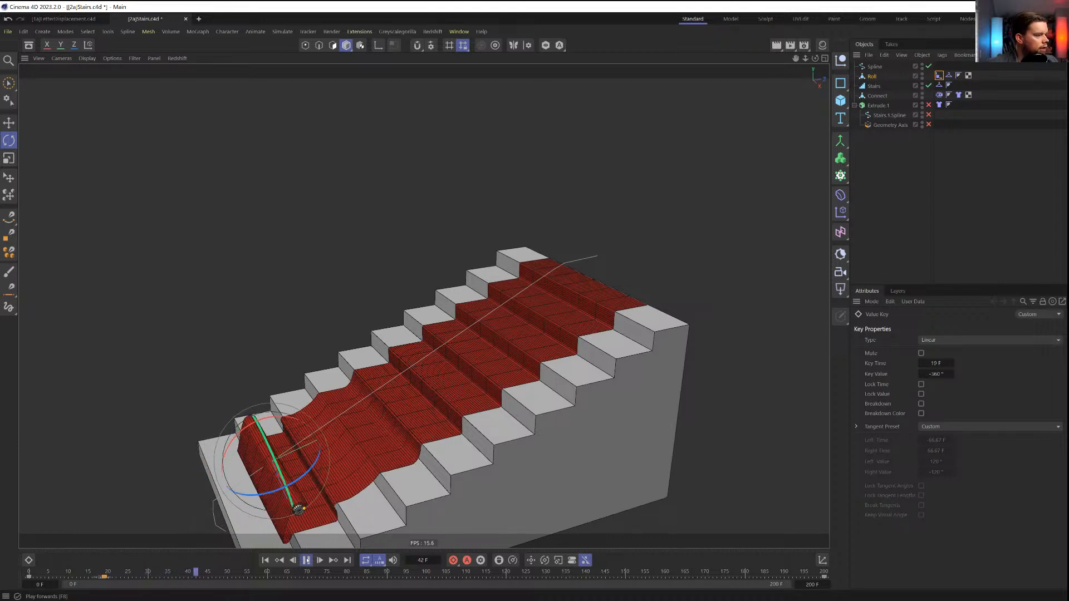
pyautogui.click(306, 560)
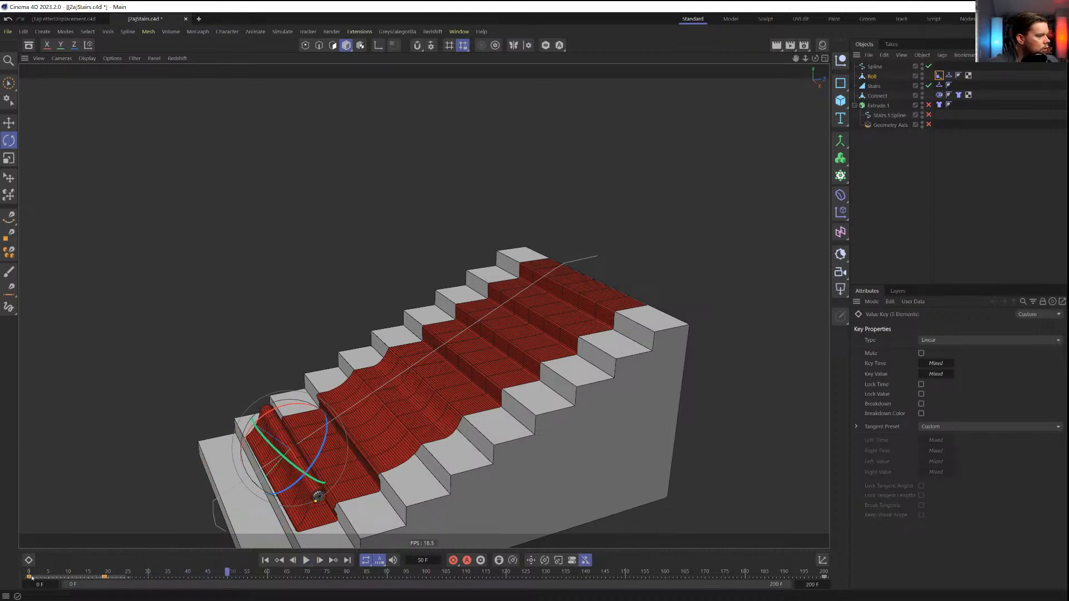
# Shift the Roll's two rotation keyframes about two frames later, replay the simulation from the start and save the project
pyautogui.moveTo(44, 579); pyautogui.dragTo(52, 579)
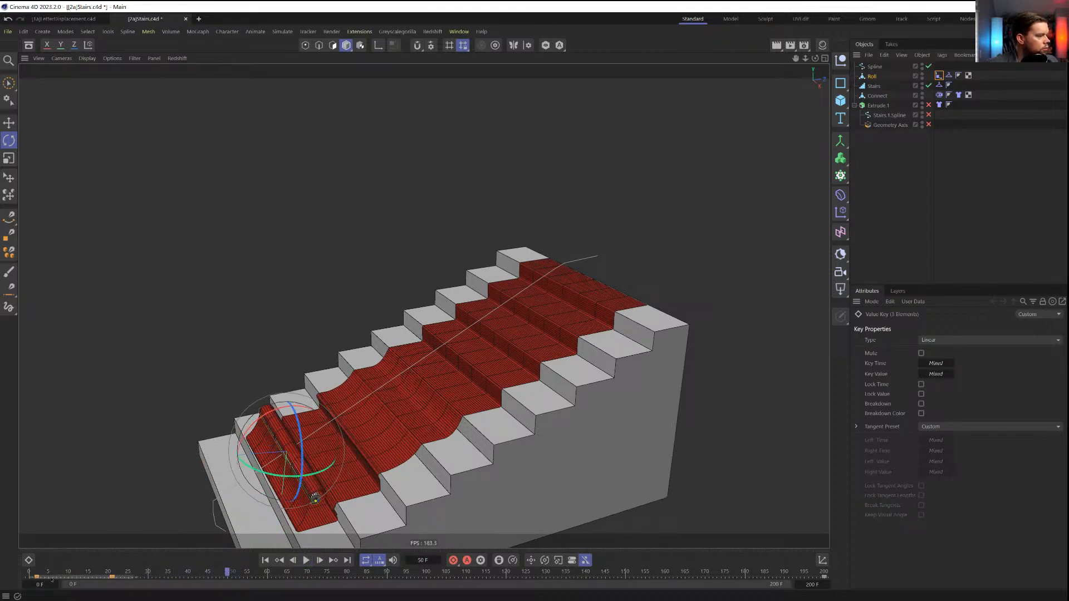
pyautogui.click(266, 561)
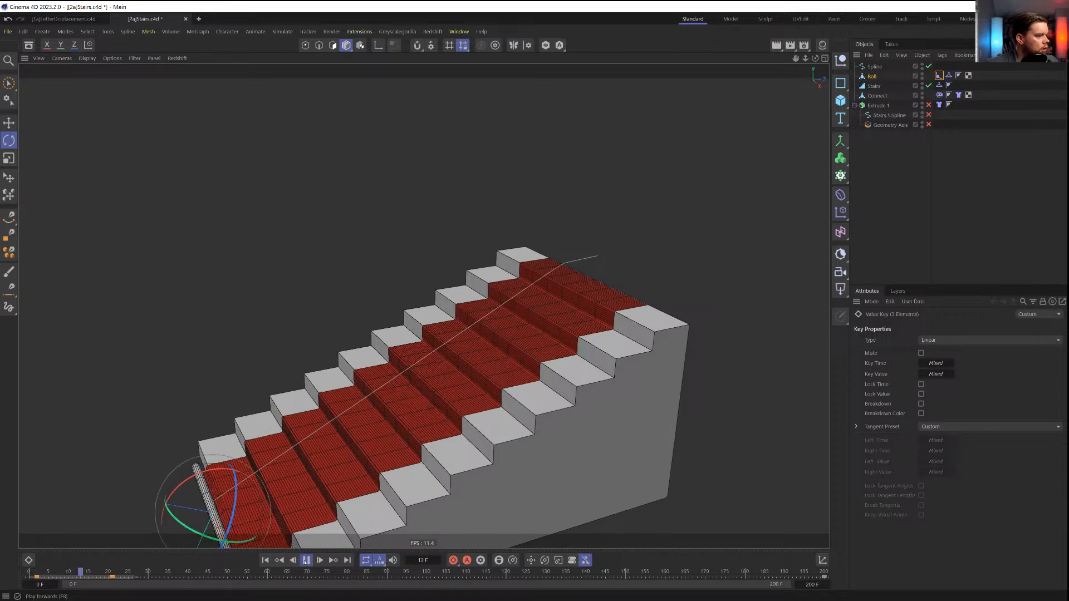
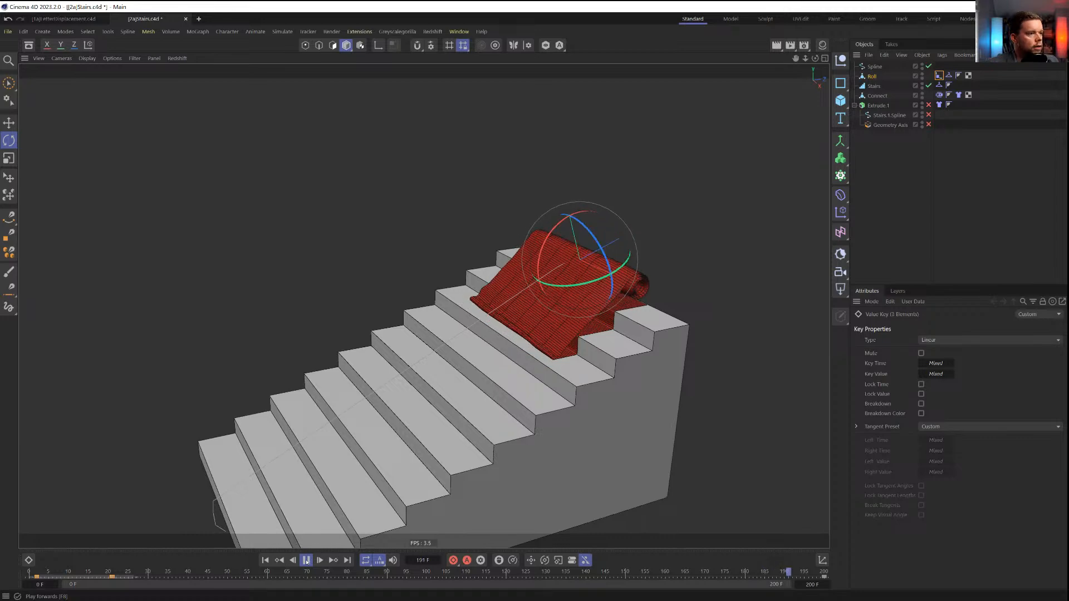
pyautogui.click(306, 561)
pyautogui.keyDown('alt'); pyautogui.moveTo(626, 287); pyautogui.dragTo(646, 309); pyautogui.keyUp('alt')
pyautogui.click(265, 561)
pyautogui.hotkey('ctrl', 's')
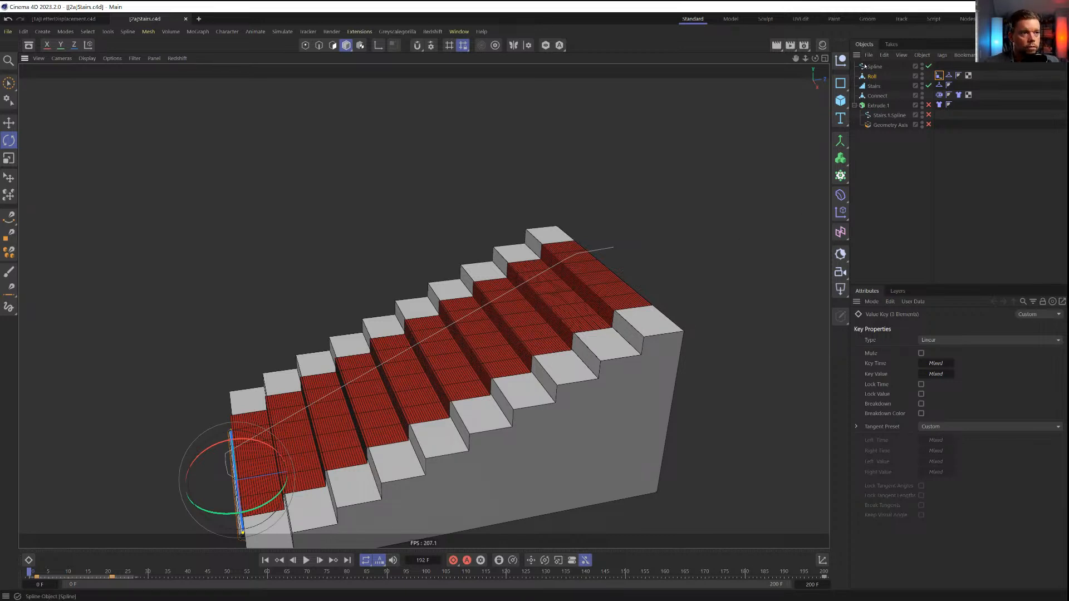
# Delete the Spline, Roll and Connect objects, keeping the Stairs and the Extrude.1 group
pyautogui.click(872, 66)
pyautogui.press('Delete')
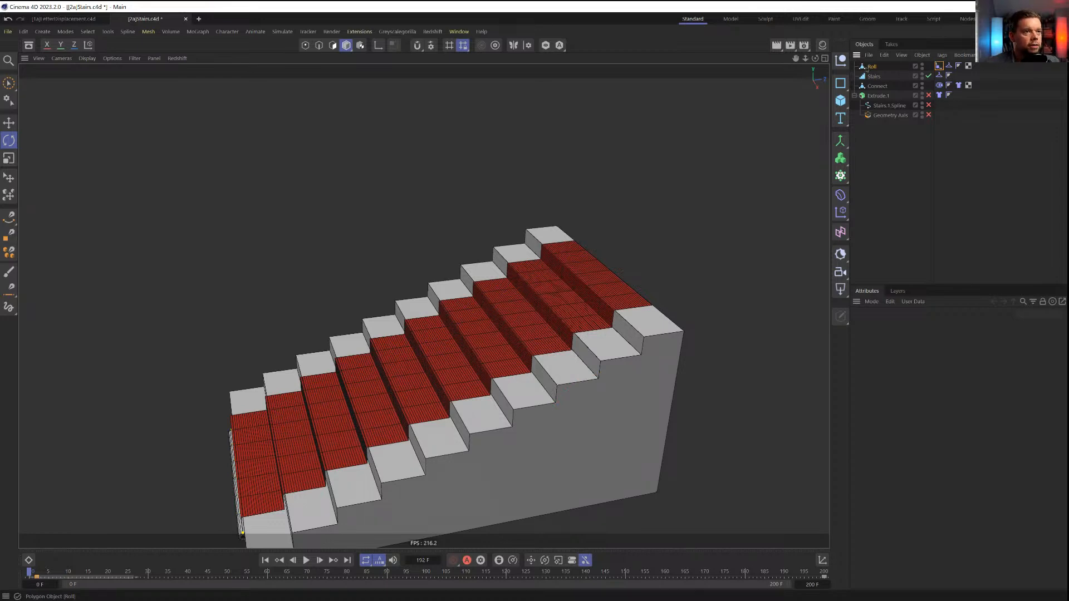
pyautogui.click(871, 67)
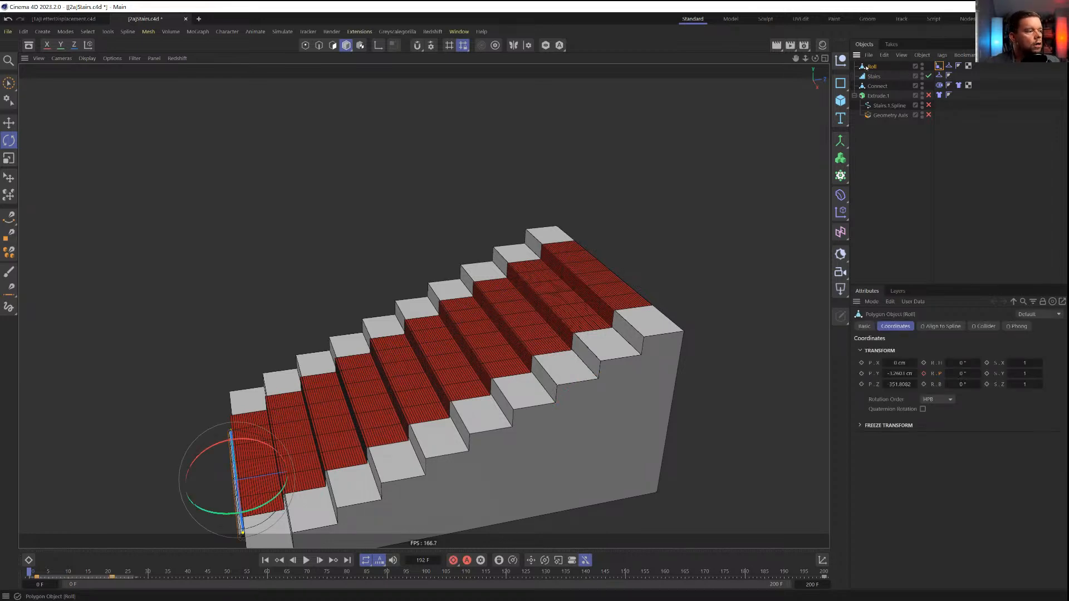
pyautogui.press('Delete')
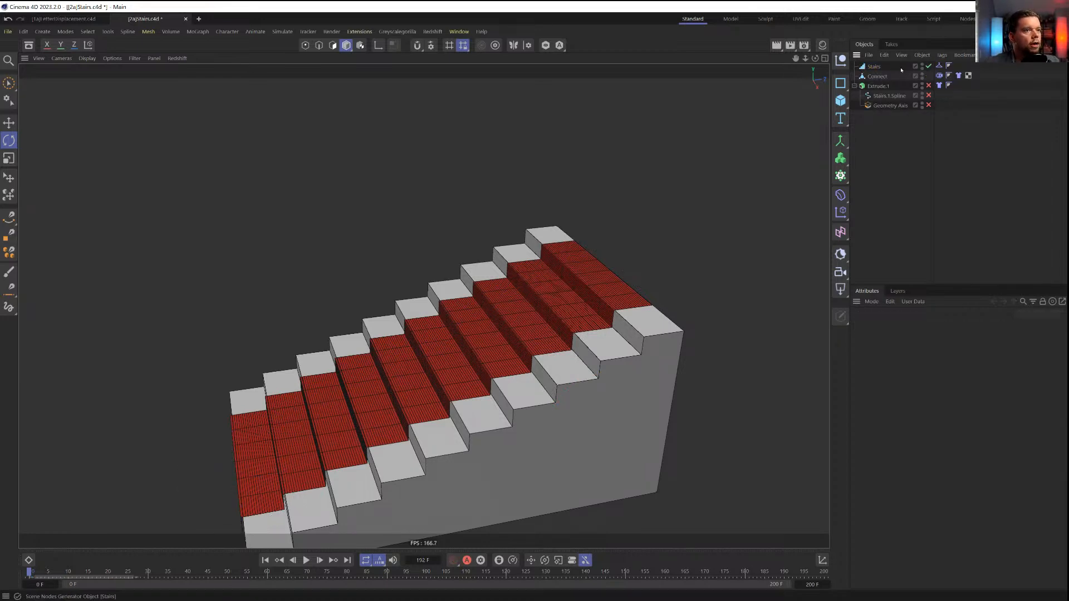
pyautogui.click(872, 68)
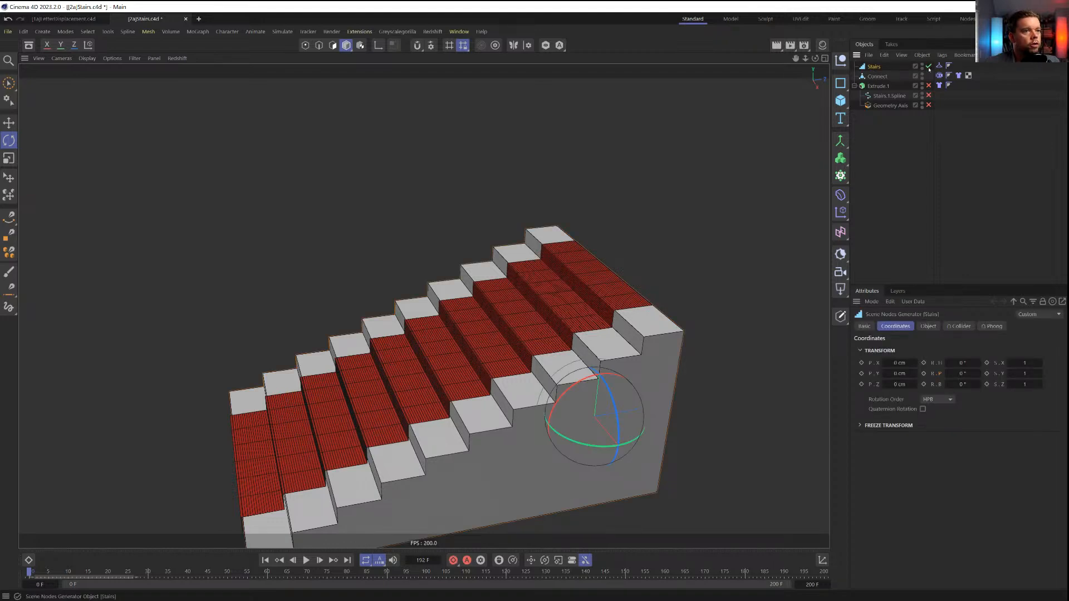
pyautogui.click(880, 76)
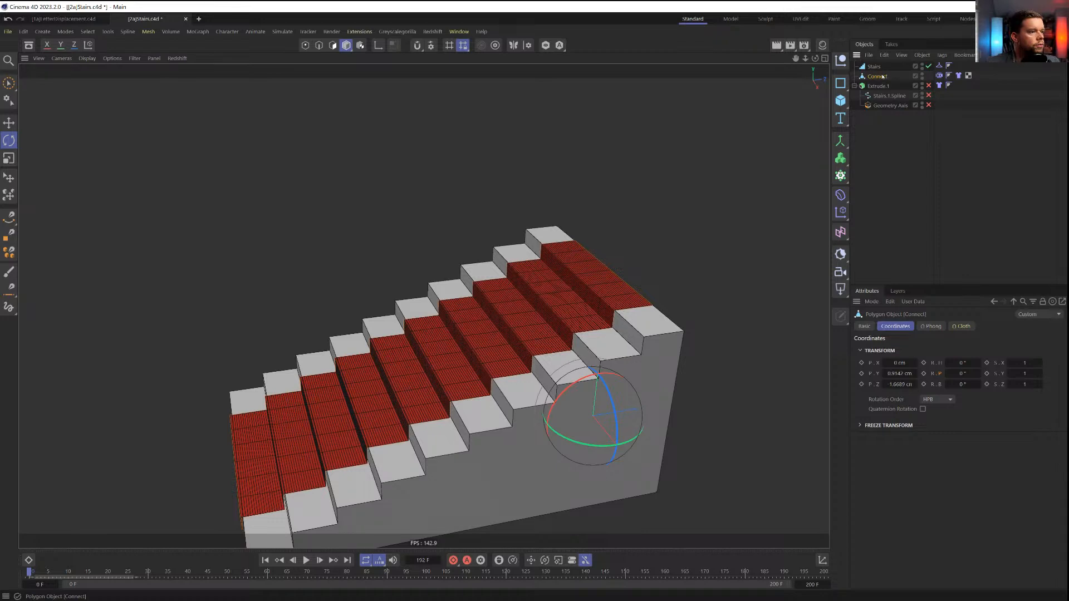
pyautogui.press('Delete')
# Add a cylinder oriented along +X, raise it above the top step and set its radius to 6 cm
pyautogui.click(840, 100)
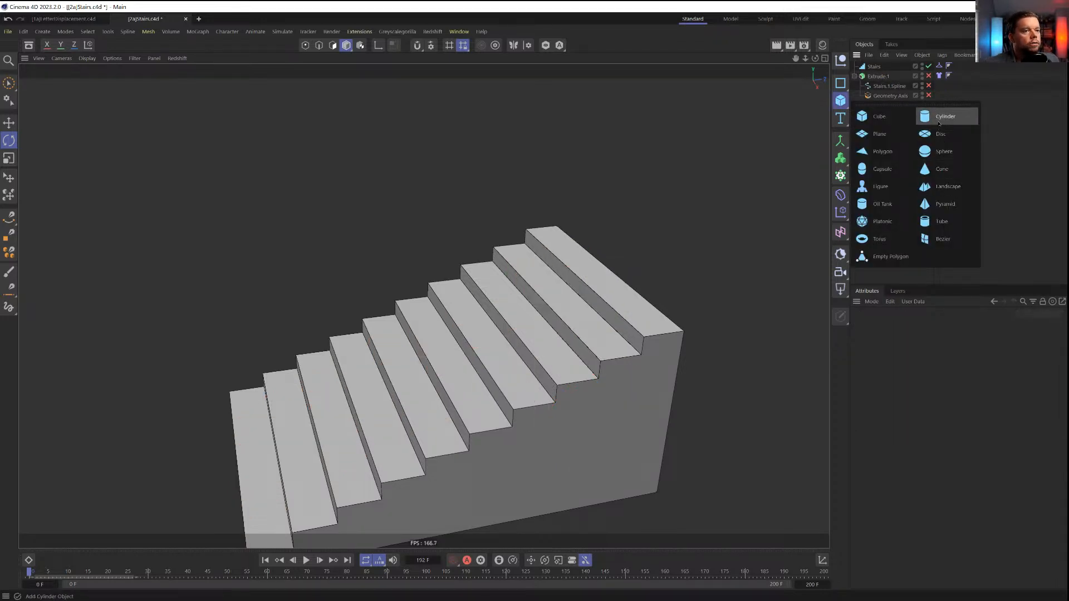
pyautogui.click(945, 117)
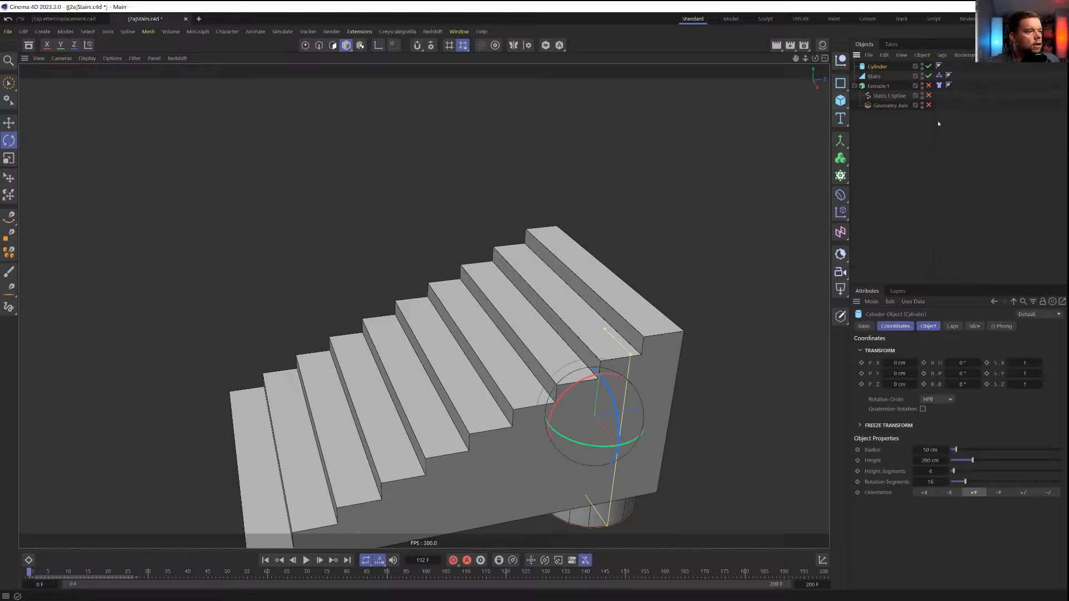
pyautogui.click(1023, 493)
pyautogui.click(953, 494)
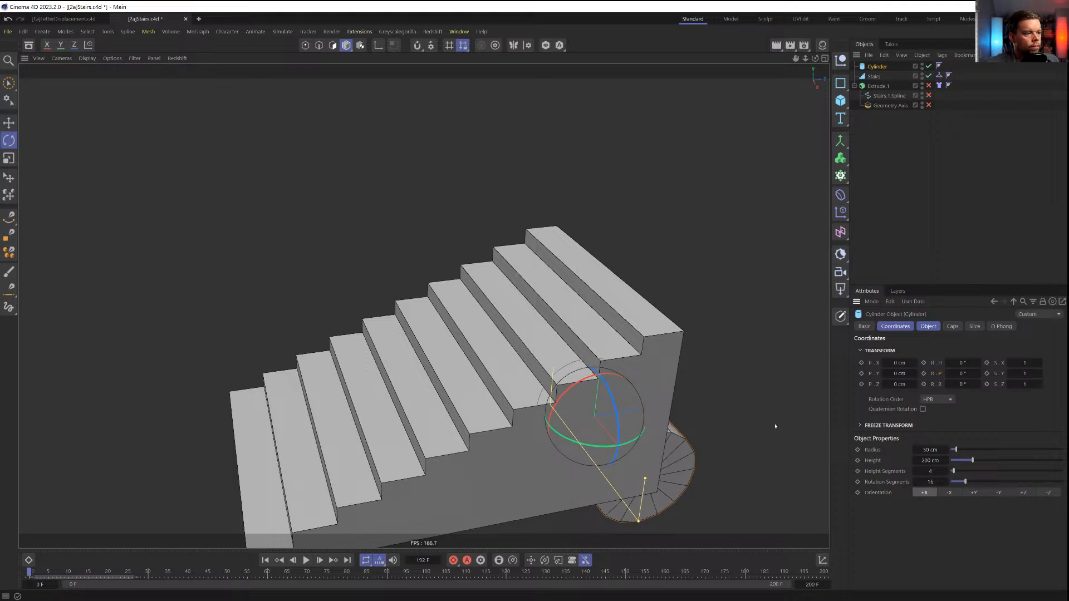
pyautogui.press('e')
pyautogui.moveTo(584, 251); pyautogui.dragTo(599, 138)
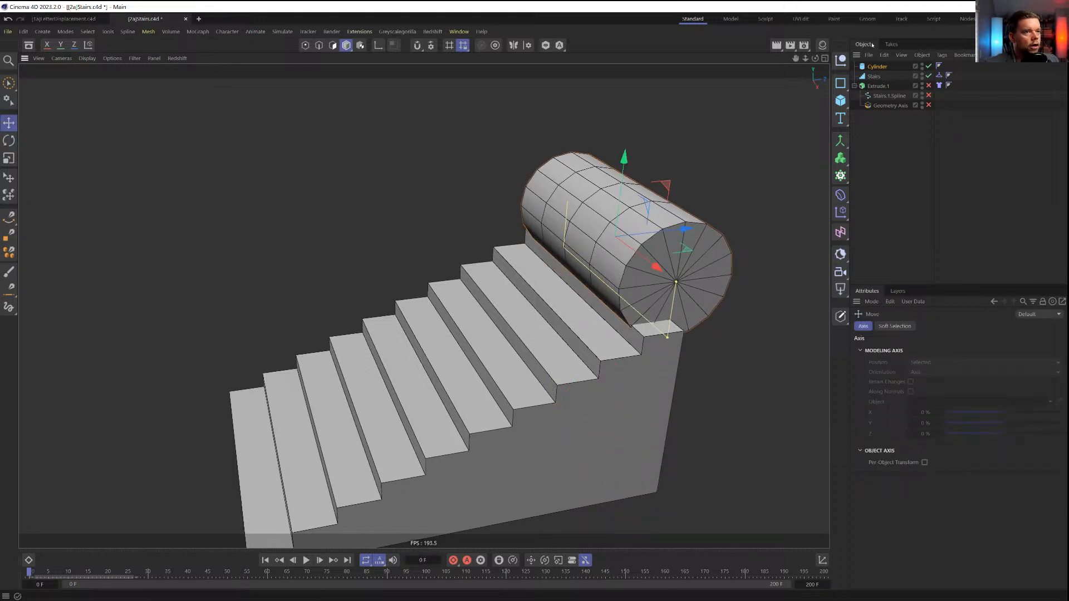
pyautogui.click(878, 66)
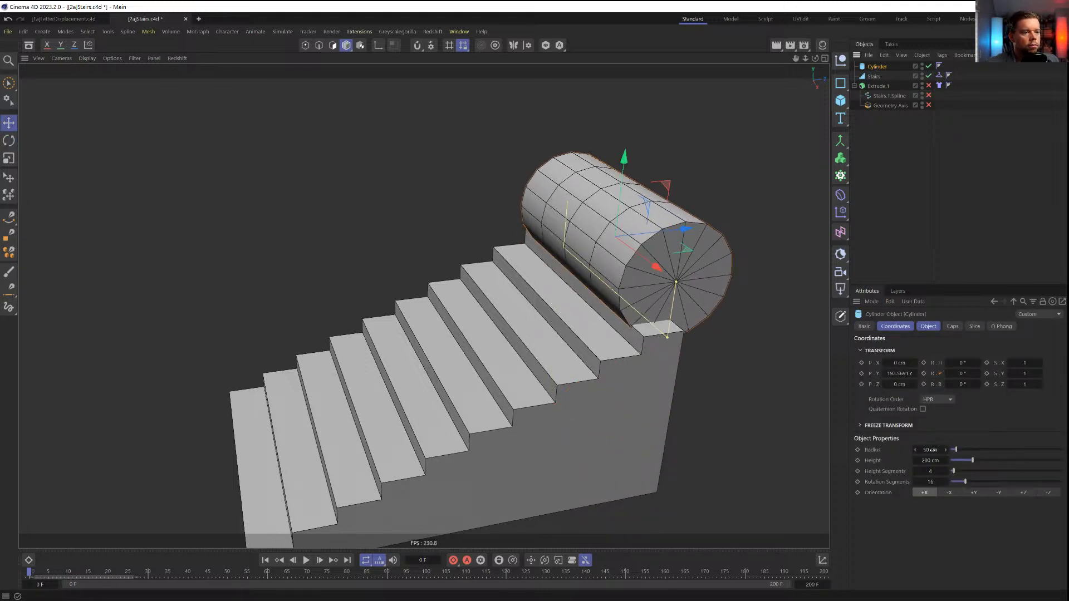
pyautogui.moveTo(957, 450); pyautogui.dragTo(950, 450)
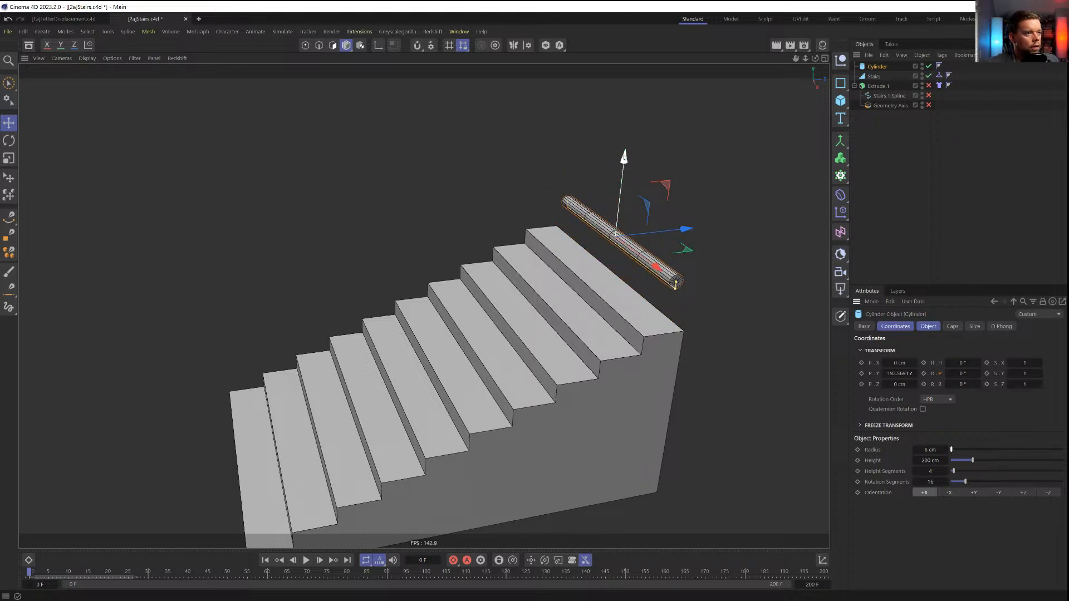
# Add a Helix spline as a child of the Cylinder and reset its transform
pyautogui.click(840, 83)
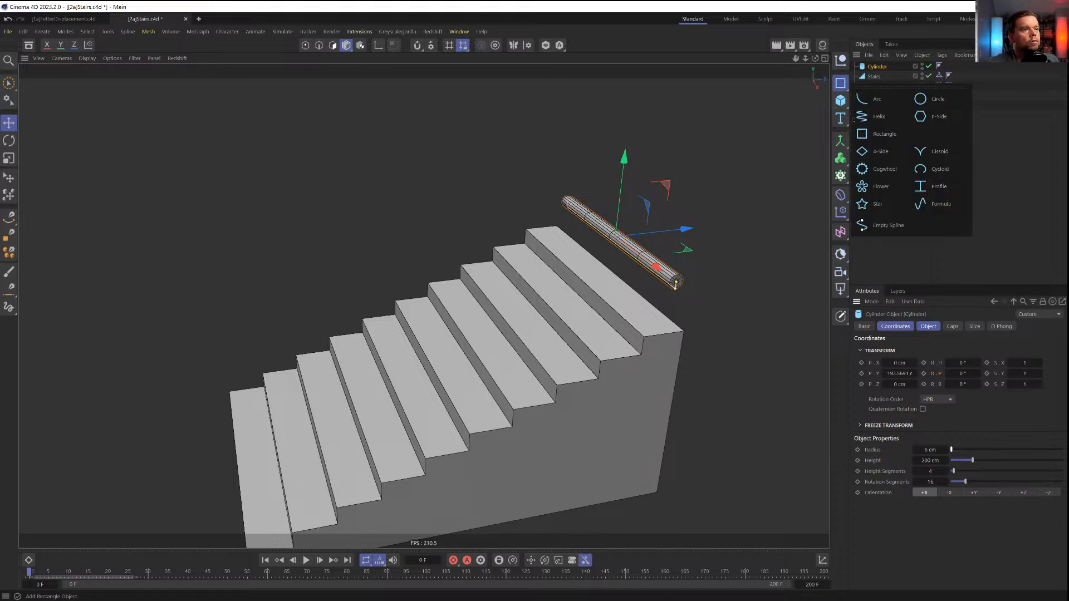
pyautogui.click(882, 115)
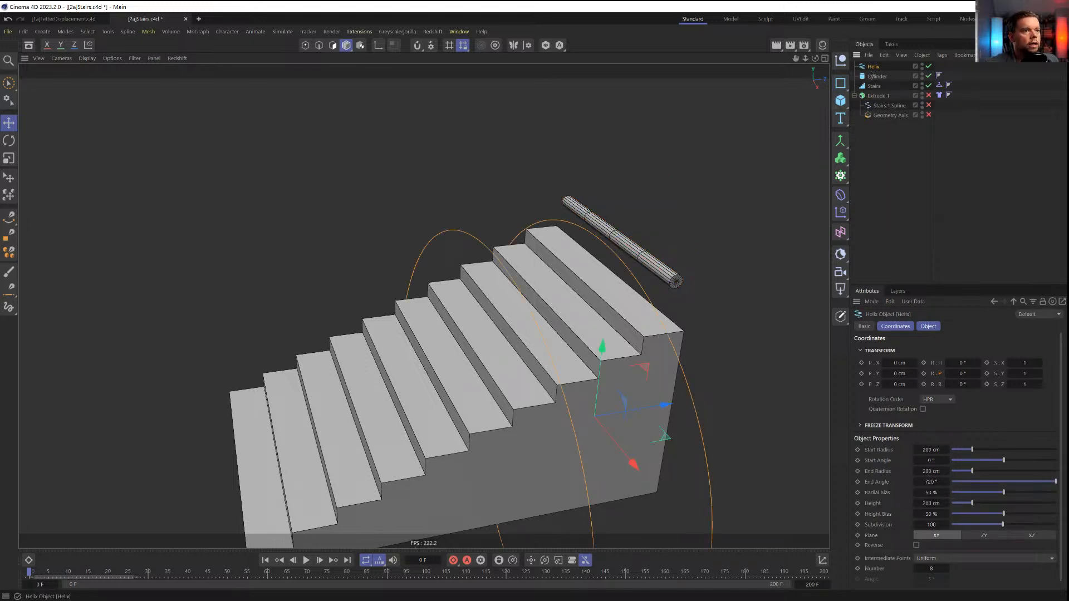
pyautogui.moveTo(873, 67); pyautogui.dragTo(878, 76)
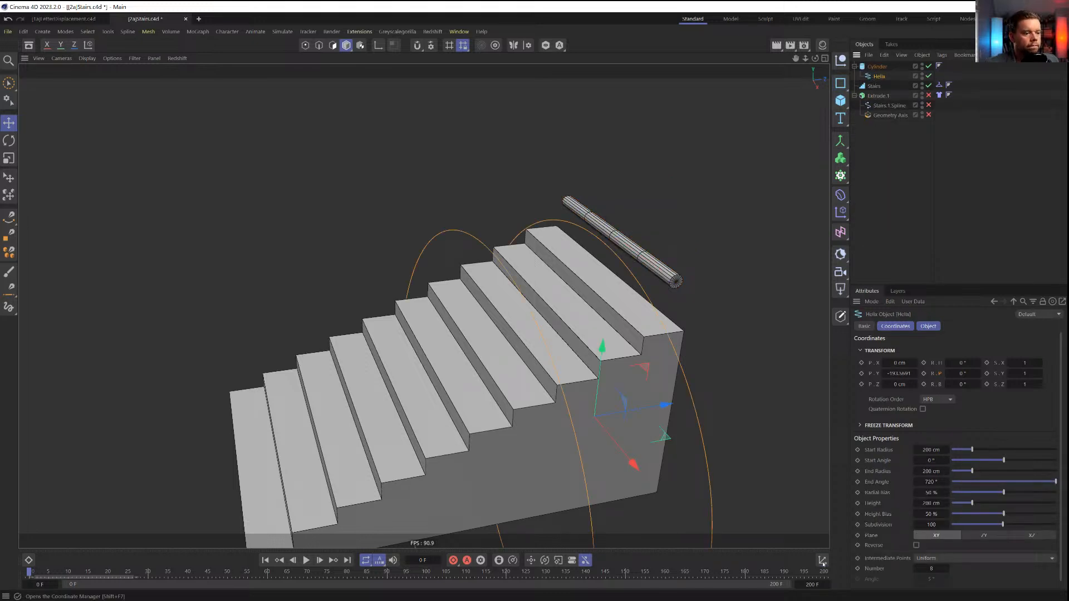
pyautogui.click(959, 550)
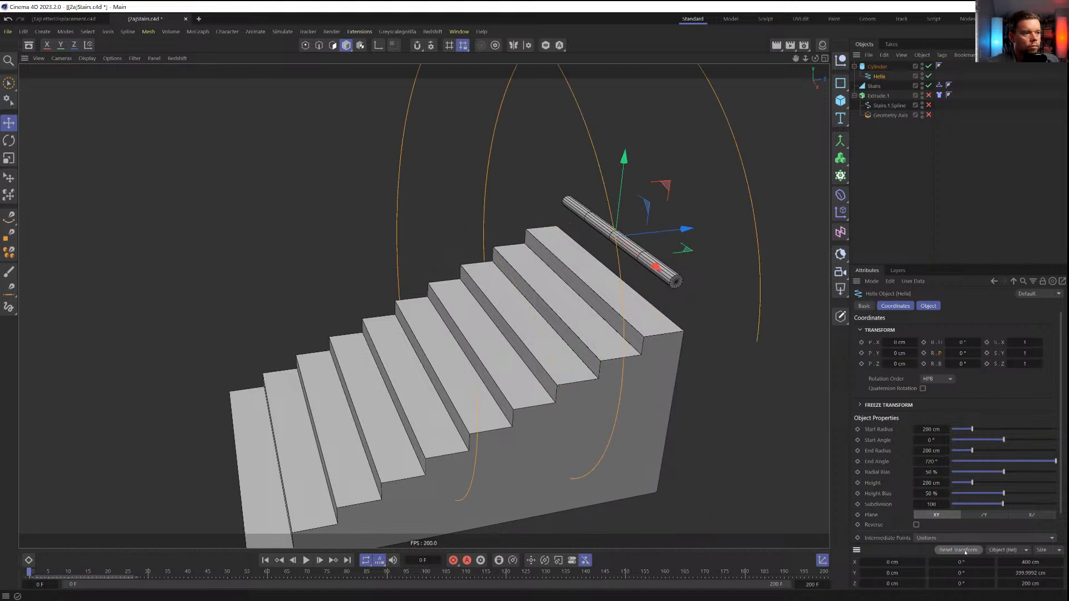
# Orient the Helix to the ZY plane and set its start radius and height to 0 cm
pyautogui.click(984, 514)
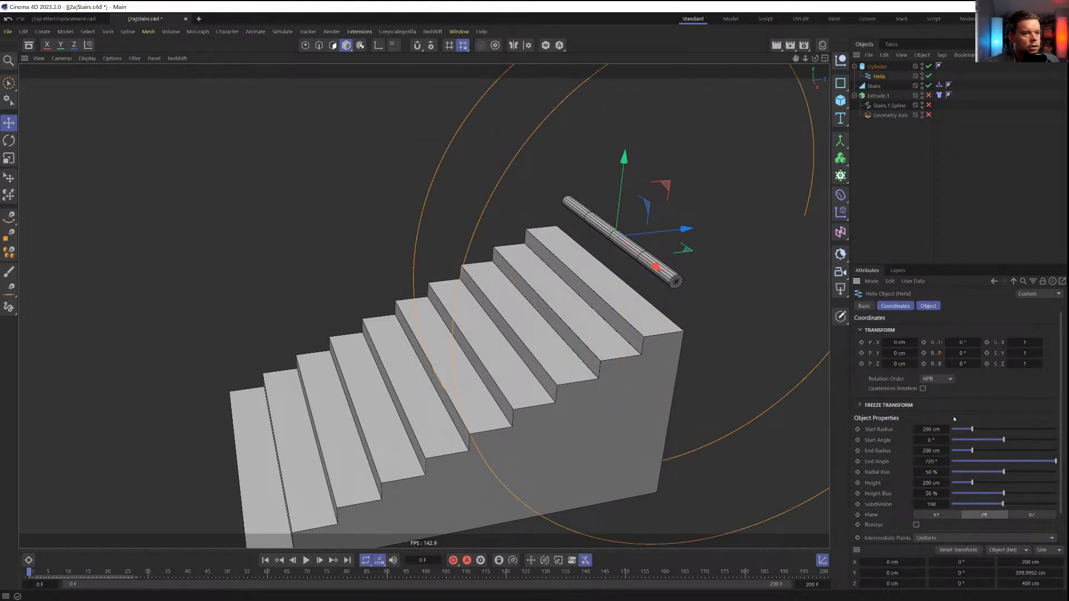
pyautogui.moveTo(974, 430); pyautogui.dragTo(952, 436)
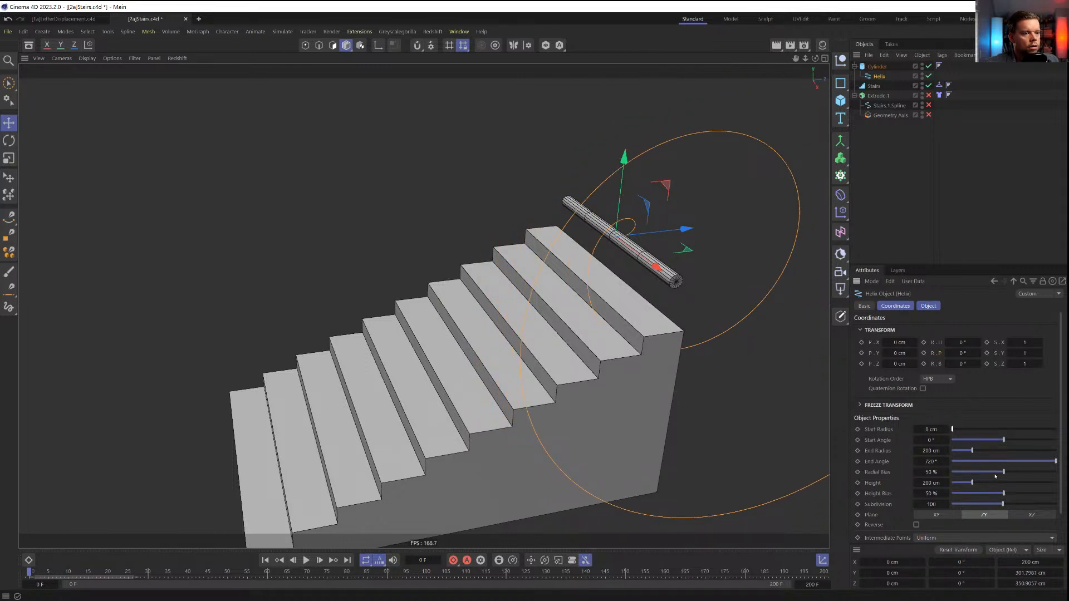
pyautogui.moveTo(969, 484); pyautogui.dragTo(947, 484)
# In the side view, set the Helix's start radius to 6 cm and its end radius to 25 cm
pyautogui.middleClick(679, 359)
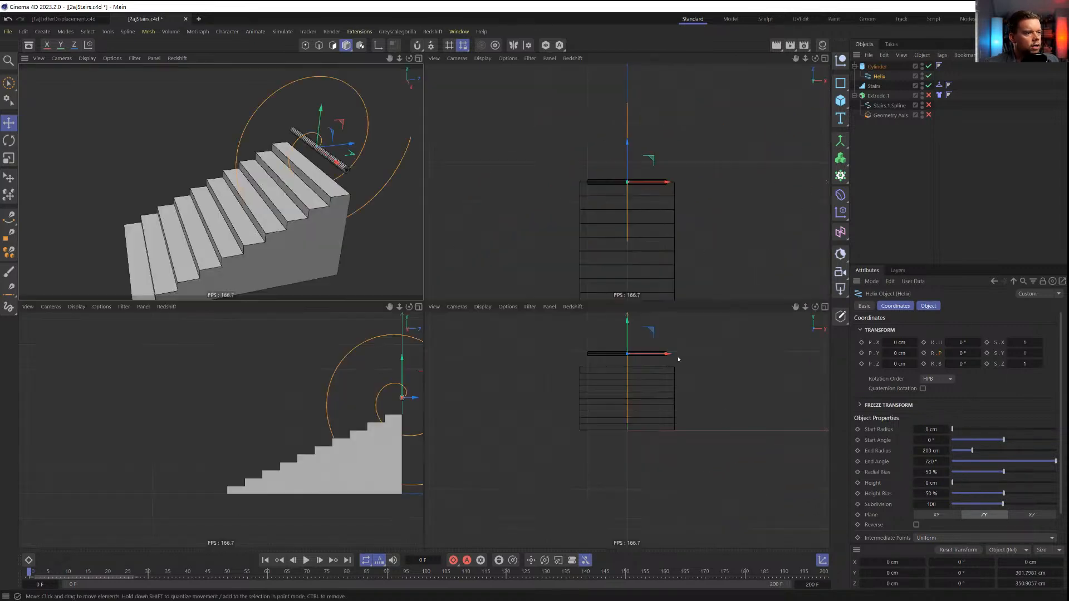
pyautogui.middleClick(681, 390)
pyautogui.middleClick(668, 411)
pyautogui.middleClick(399, 364)
pyautogui.keyDown('alt'); pyautogui.moveTo(658, 241); pyautogui.dragTo(420, 309, button='middle'); pyautogui.keyUp('alt')
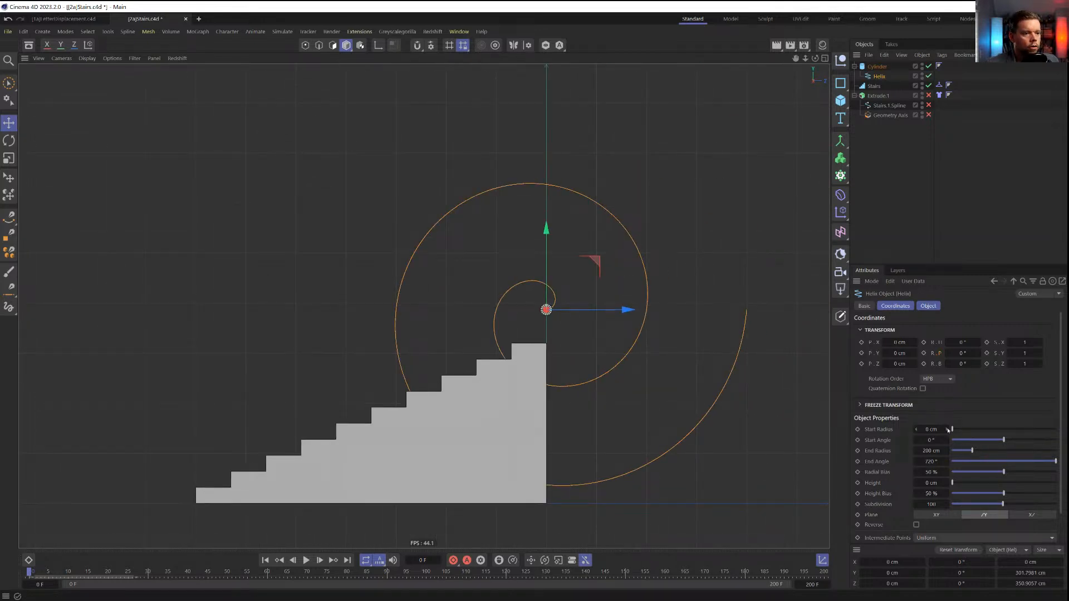
pyautogui.moveTo(948, 430); pyautogui.dragTo(915, 432)
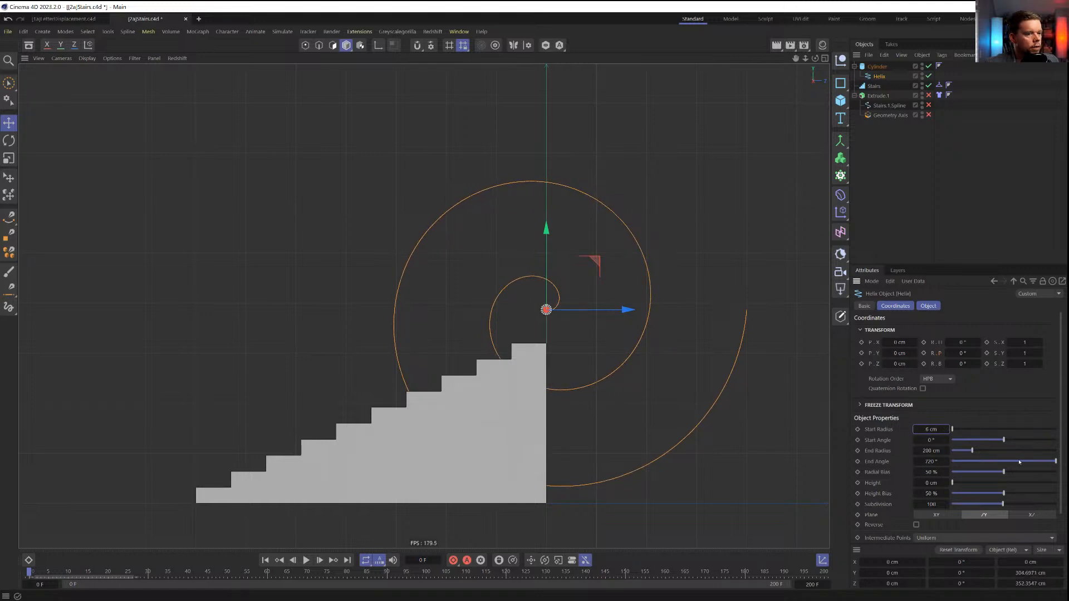
pyautogui.moveTo(973, 451); pyautogui.dragTo(954, 451)
pyautogui.keyDown('alt'); pyautogui.moveTo(551, 314); pyautogui.dragTo(662, 305, button='right'); pyautogui.keyUp('alt')
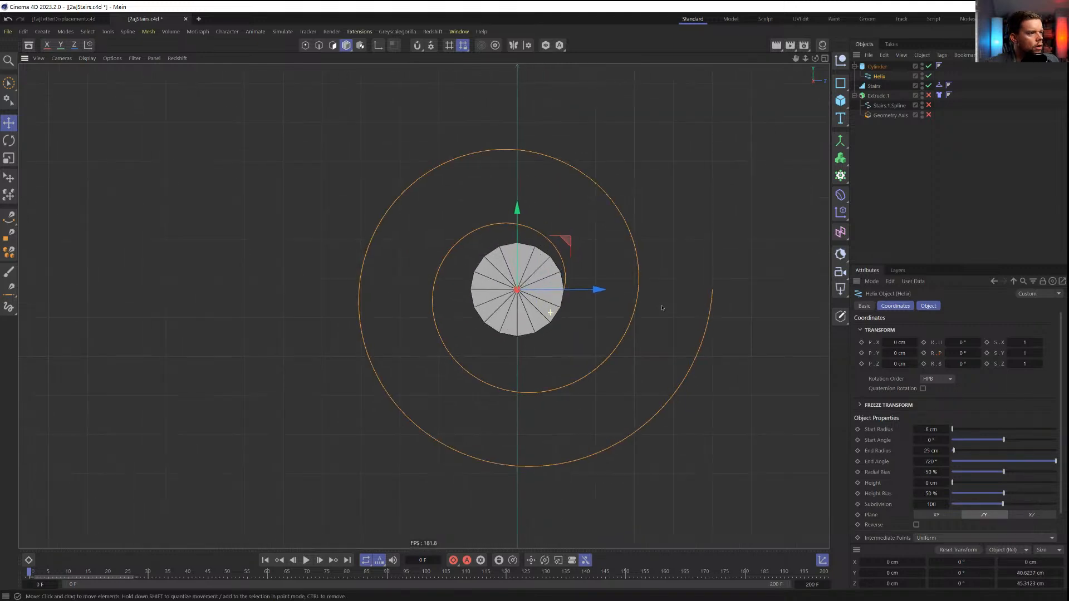
# Multiply the Helix's end angle by 6 to 4320° and return to the perspective view
pyautogui.doubleClick(939, 462)
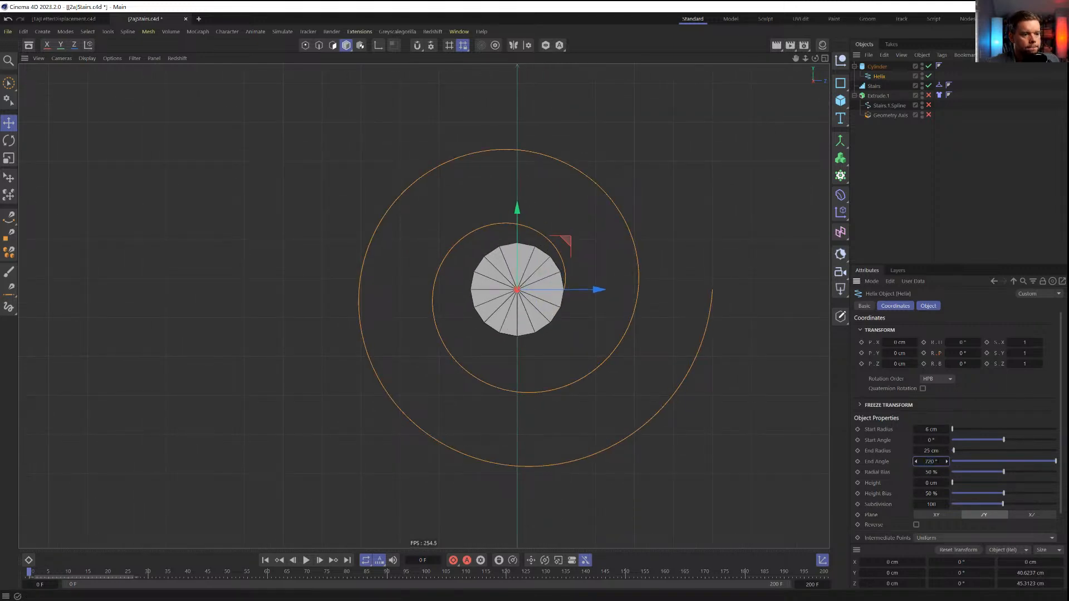
pyautogui.write('*6')
pyautogui.press('Return')
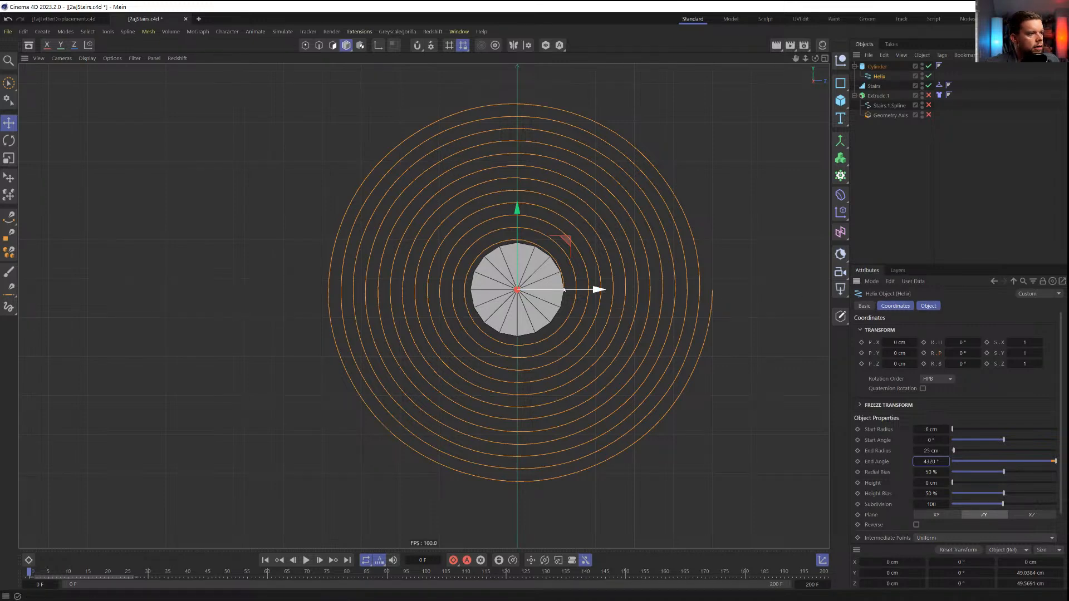
pyautogui.press('F5')
pyautogui.press('F1')
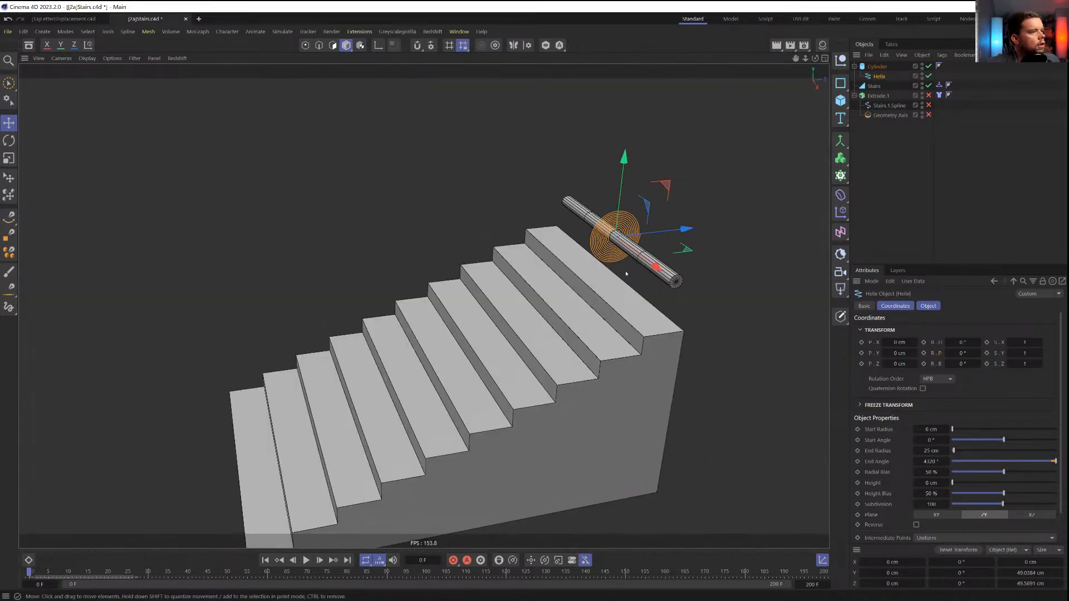
# Place the Helix inside a new Extrude generator with the default 100 cm offset to form the rolled carpet
pyautogui.moveTo(626, 274)
pyautogui.keyDown('alt'); pyautogui.mouseDown()
pyautogui.moveTo(735, 268)
pyautogui.moveTo(576, 245)
pyautogui.moveTo(626, 281)
pyautogui.mouseUp(); pyautogui.keyUp('alt')
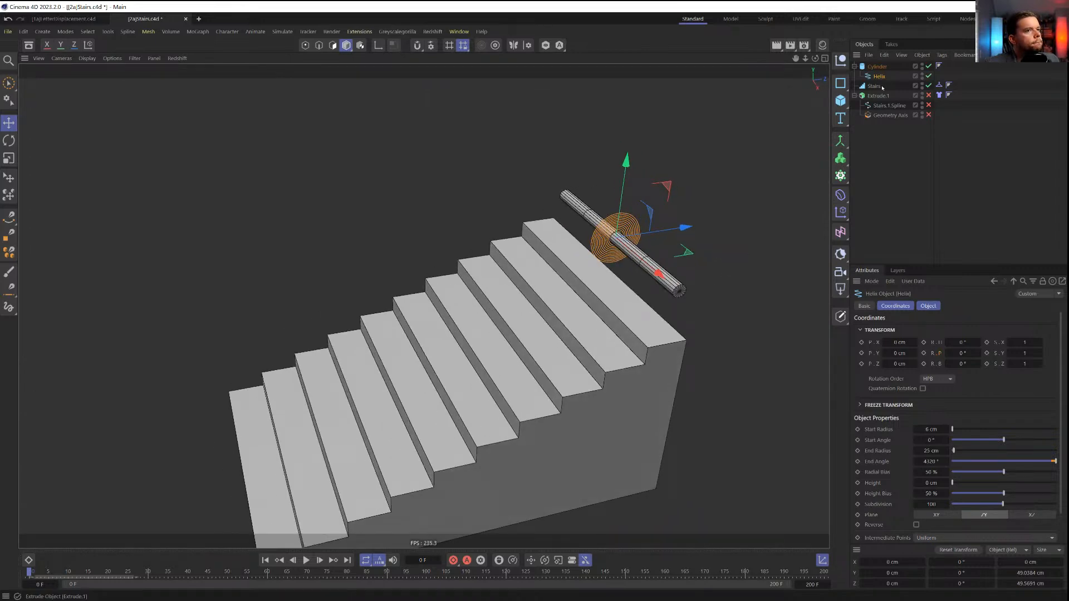
pyautogui.click(841, 140)
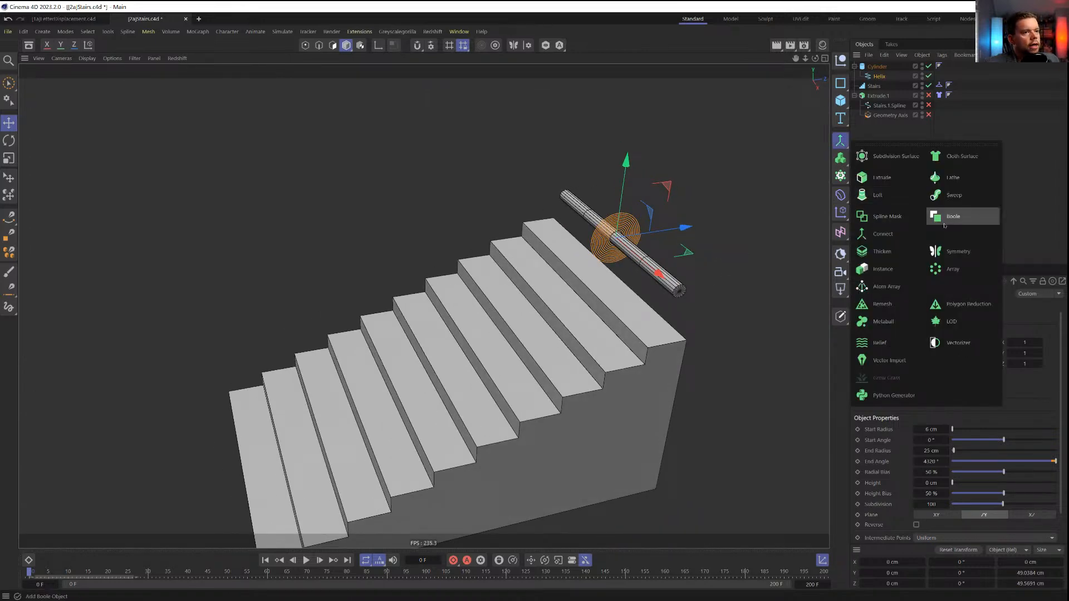
pyautogui.keyDown('alt'); pyautogui.click(882, 177); pyautogui.keyUp('alt')
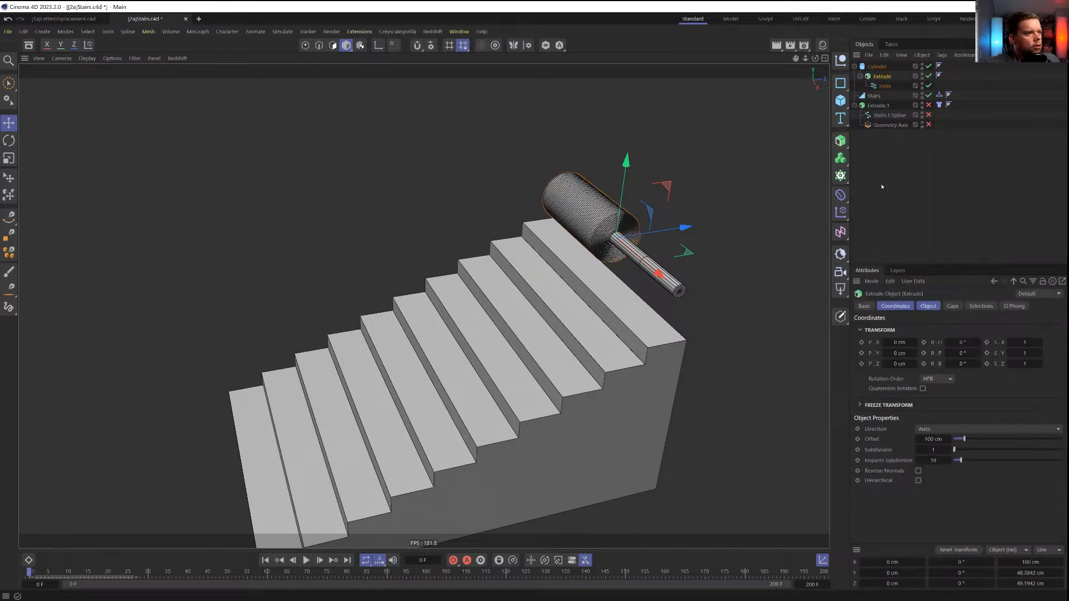
pyautogui.keyDown('alt'); pyautogui.moveTo(629, 225); pyautogui.dragTo(696, 184); pyautogui.keyUp('alt')
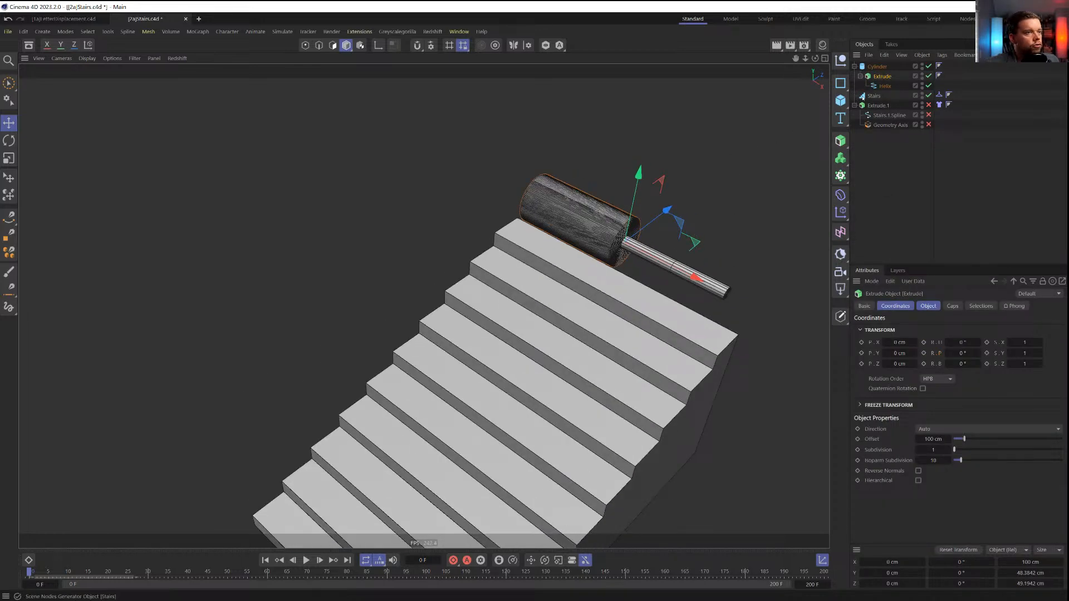
# Add a Geometry Axis modifier below the Helix inside the Extrude to centre the roll on the cylinder
pyautogui.click(884, 86)
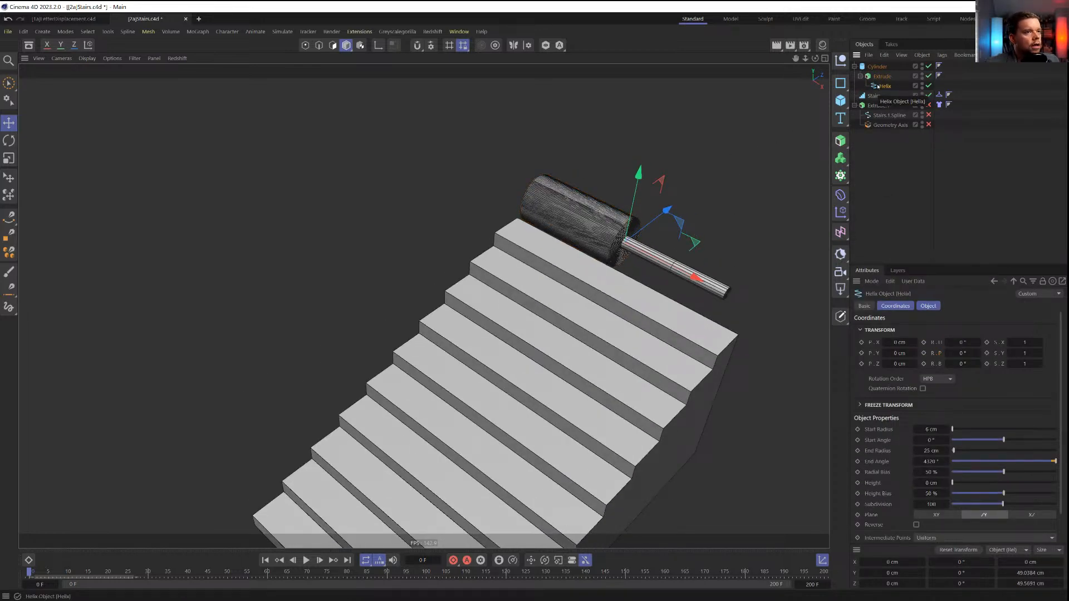
pyautogui.hotkey('shift', 'c')
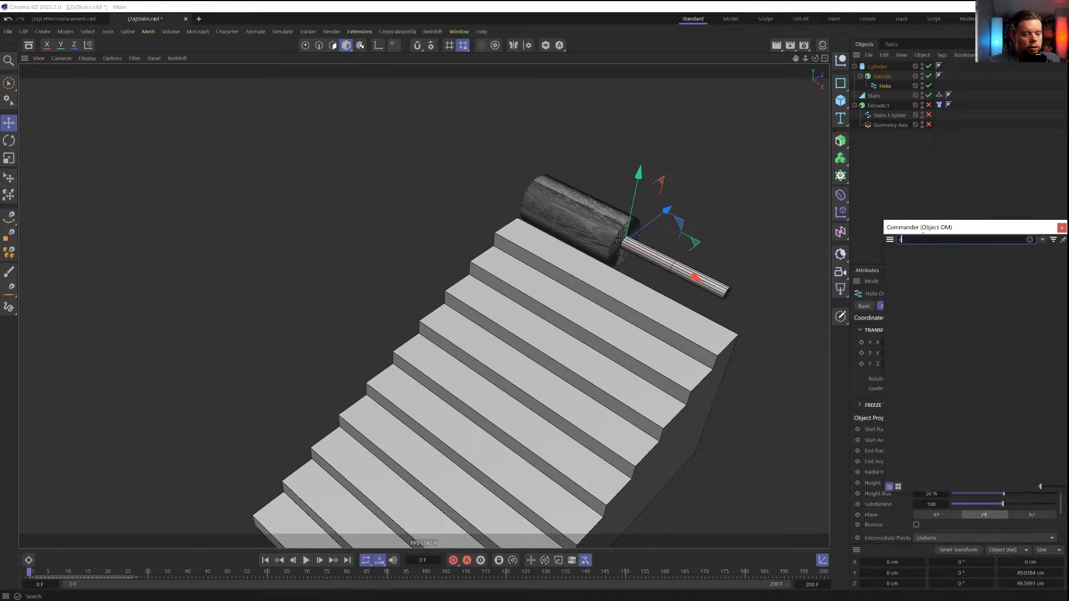
pyautogui.write('axis')
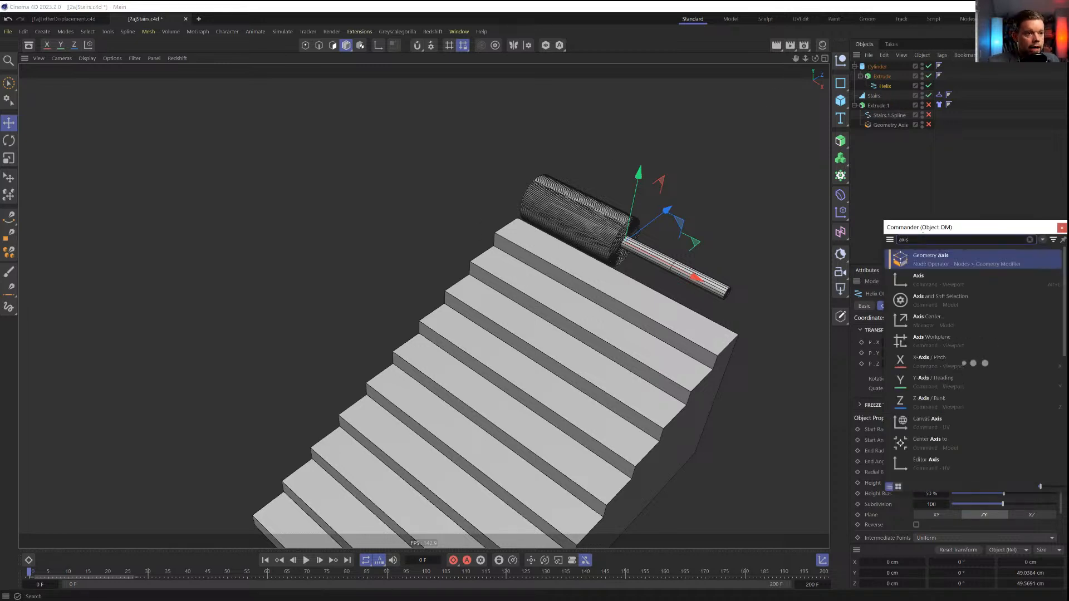
pyautogui.click(932, 259)
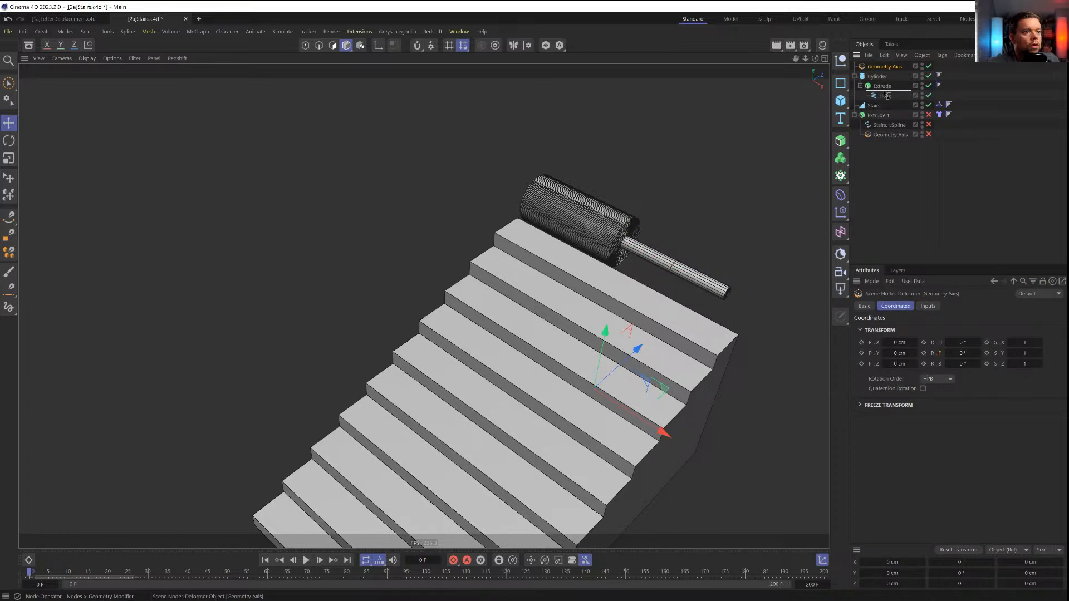
pyautogui.moveTo(885, 96); pyautogui.dragTo(885, 101)
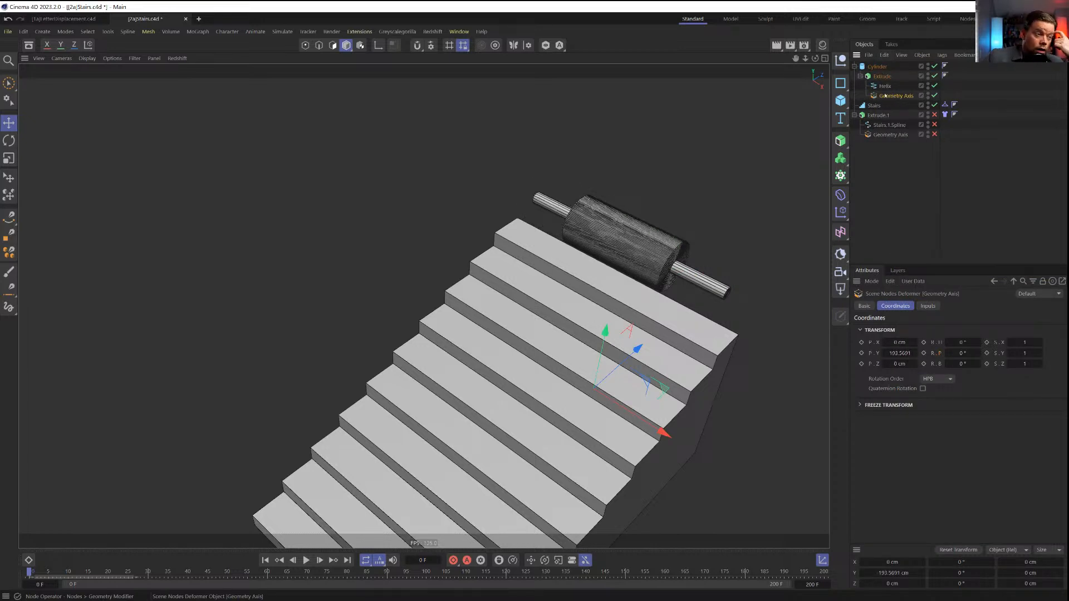
# Try reducing the Helix's uniform intermediate points number to 2
pyautogui.click(886, 86)
pyautogui.scroll(-1, 902, 472)
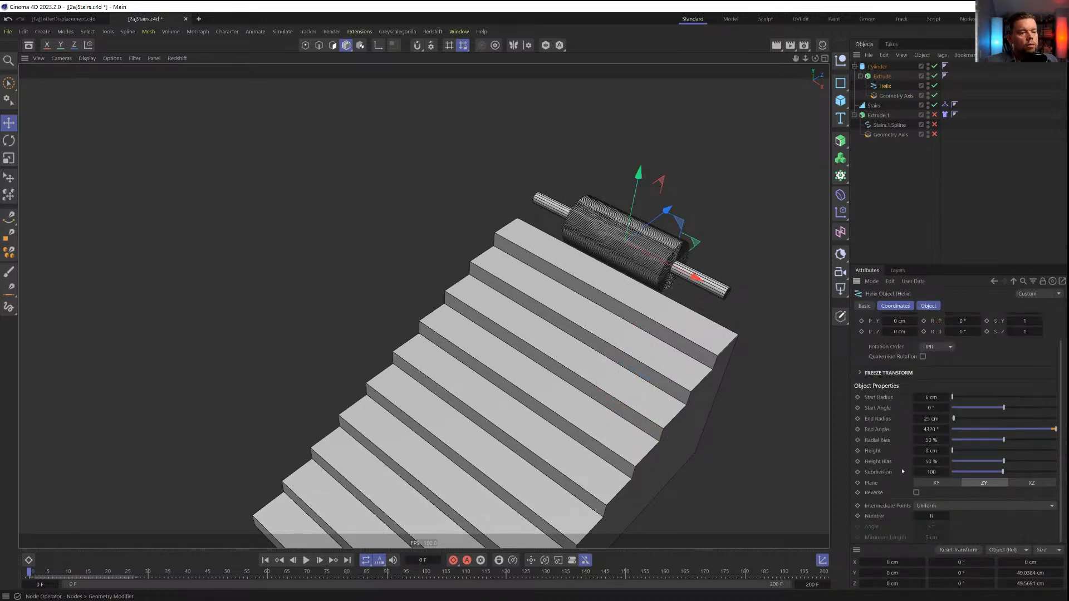
pyautogui.click(930, 507)
pyautogui.click(898, 517)
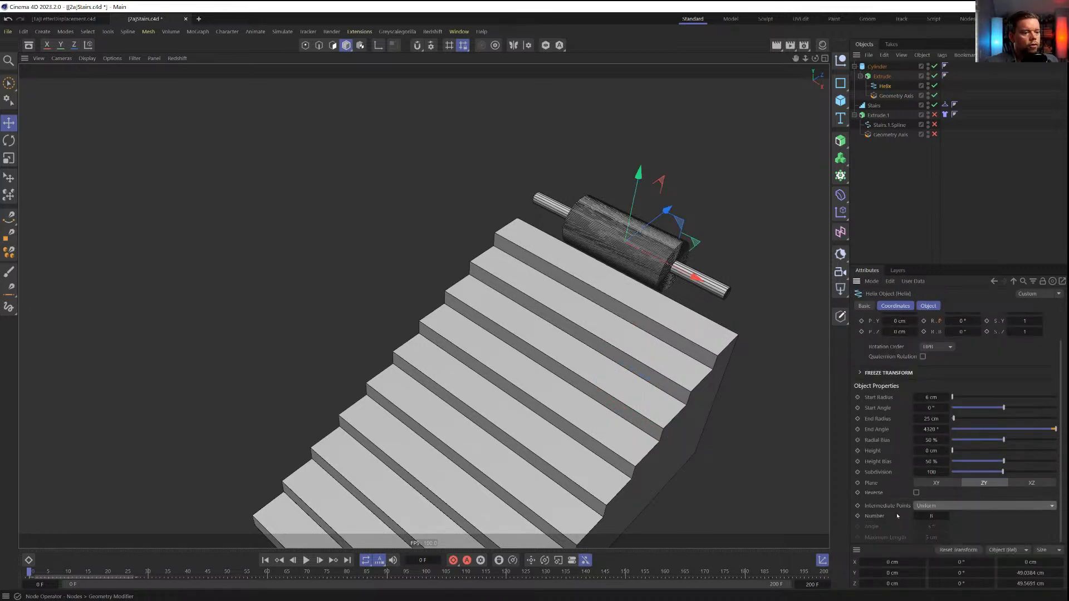
pyautogui.press('Return')
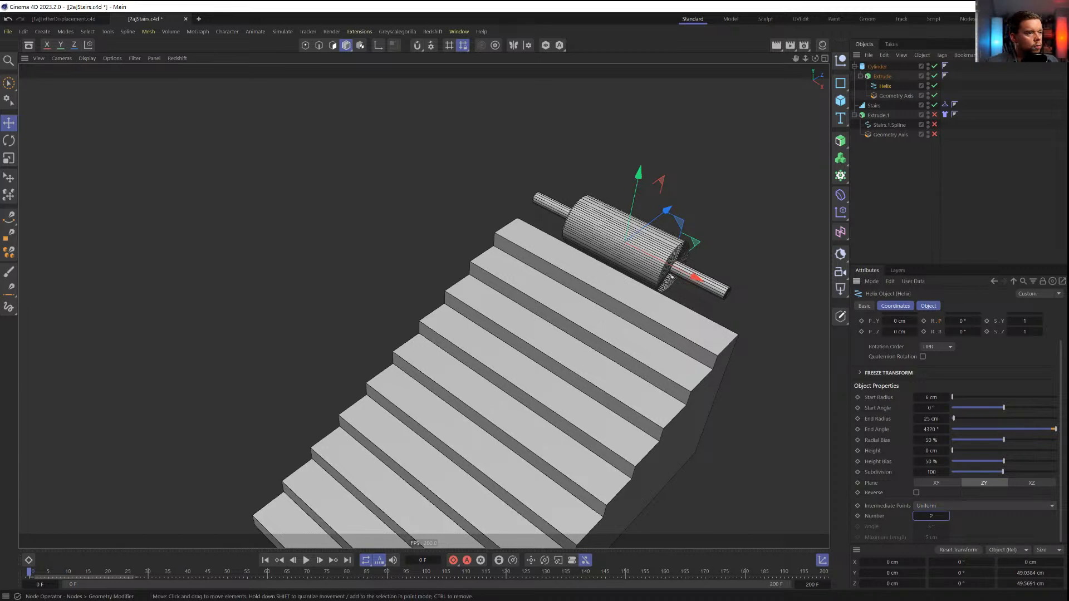
pyautogui.keyDown('alt'); pyautogui.moveTo(657, 312); pyautogui.dragTo(740, 312, button='right'); pyautogui.keyUp('alt')
pyautogui.keyDown('alt'); pyautogui.moveTo(741, 312); pyautogui.dragTo(691, 284); pyautogui.keyUp('alt')
# Set the Helix's intermediate points to None and its subdivision to 1000 for a smooth, evenly divided roll
pyautogui.click(946, 506)
pyautogui.click(928, 517)
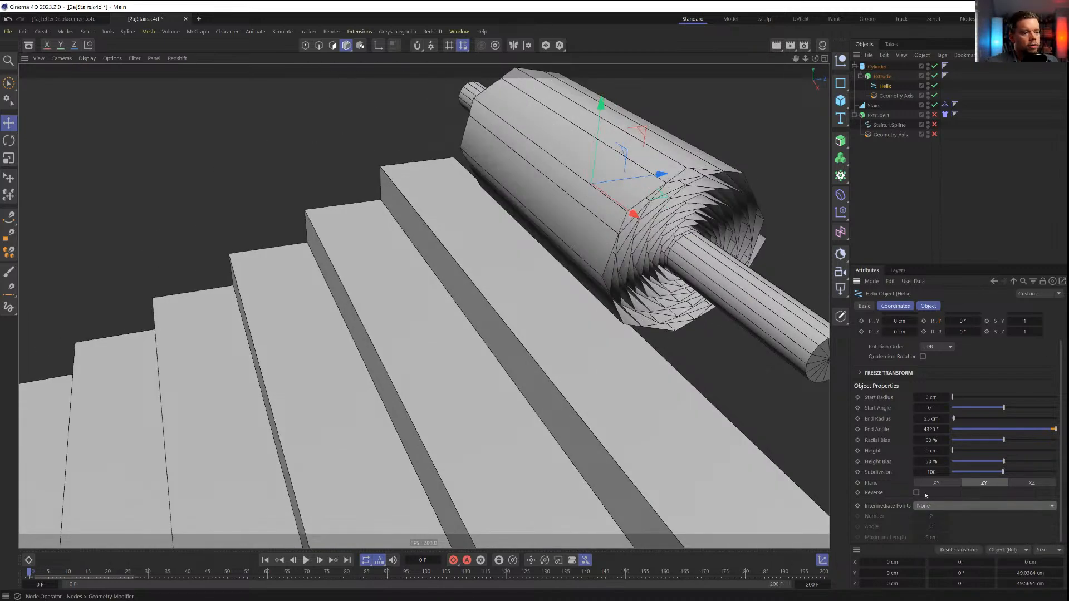
pyautogui.click(929, 472)
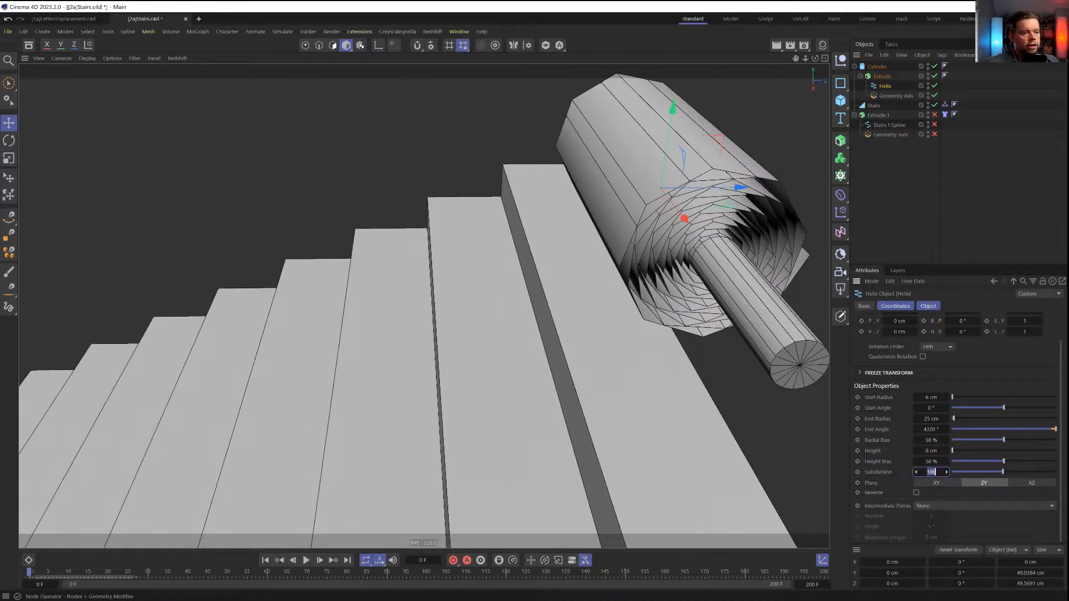
pyautogui.write('0')
pyautogui.press('Return')
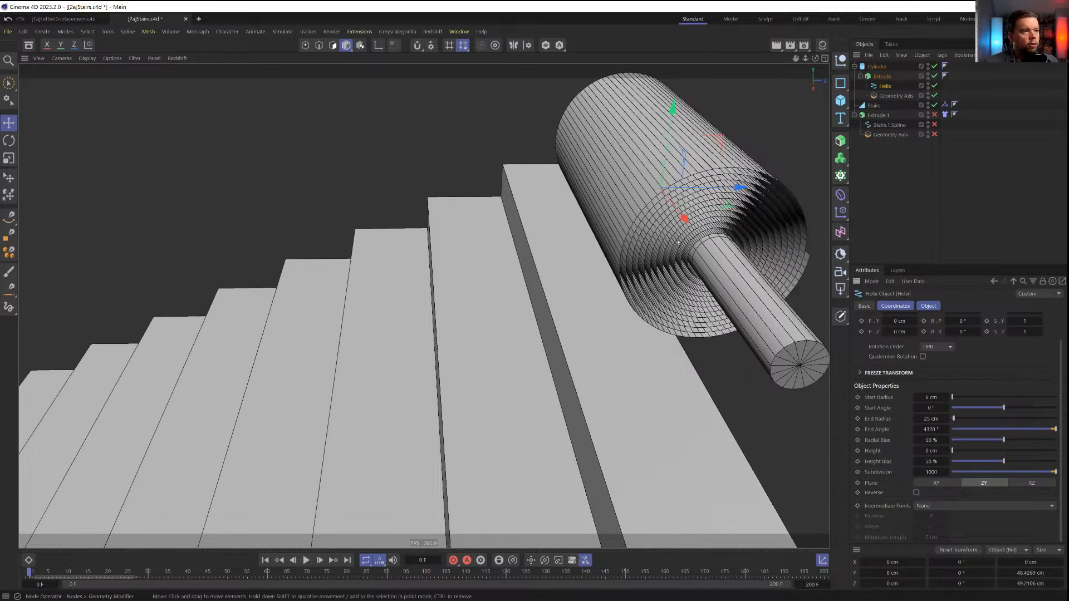
pyautogui.keyDown('alt'); pyautogui.moveTo(750, 236); pyautogui.dragTo(704, 303); pyautogui.keyUp('alt')
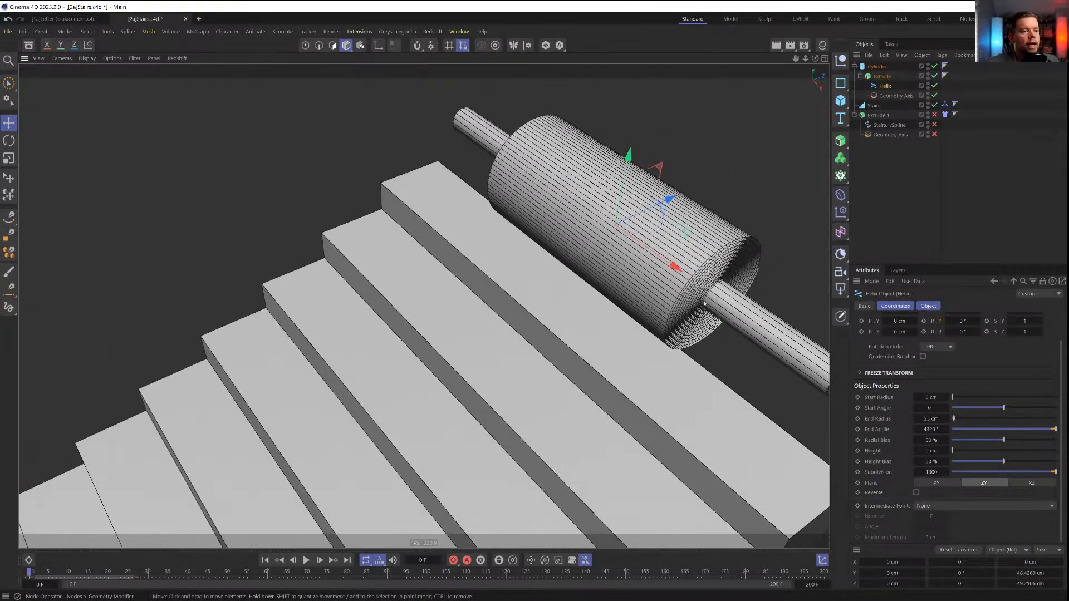
# Set the subdivision of the helix Extrude to 5 to divide the roll along its width
pyautogui.click(887, 76)
pyautogui.click(937, 307)
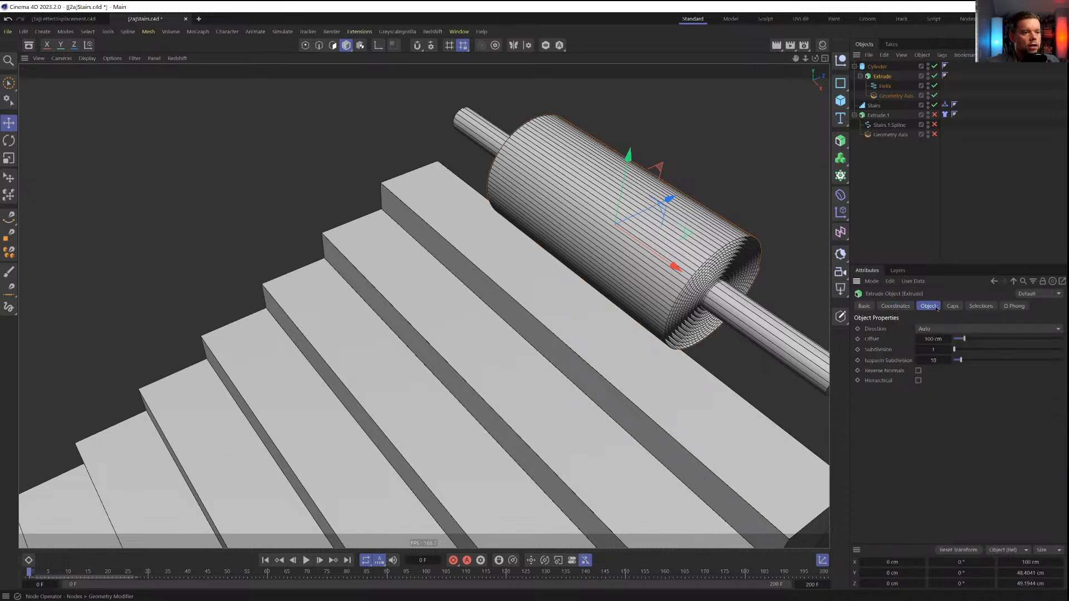
pyautogui.click(948, 351)
pyautogui.click(947, 351)
pyautogui.click(948, 351)
pyautogui.click(948, 352)
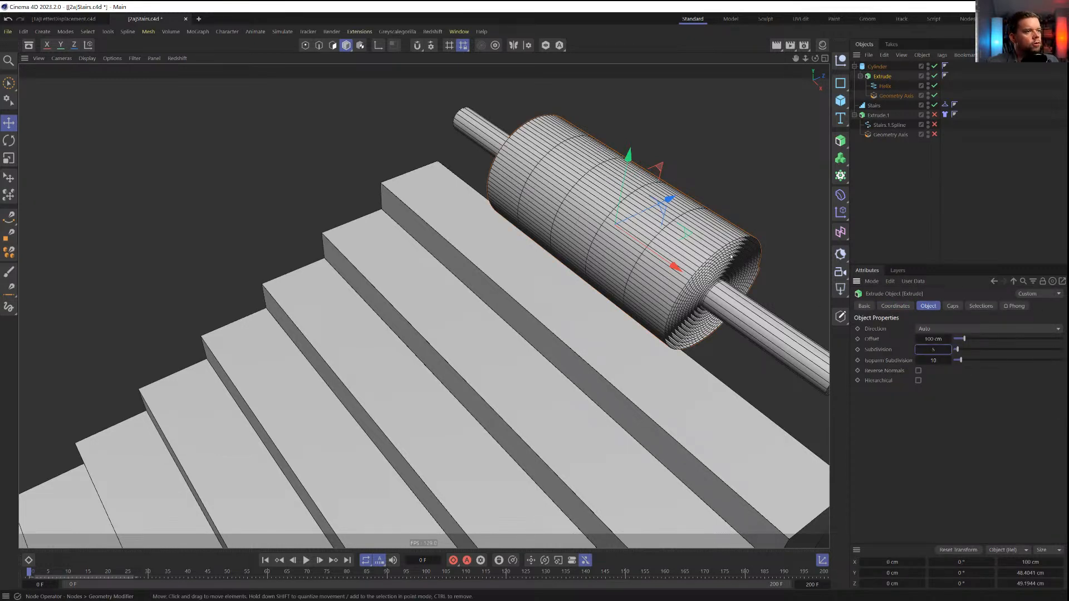
pyautogui.keyDown('alt'); pyautogui.moveTo(735, 267); pyautogui.dragTo(693, 266); pyautogui.keyUp('alt')
pyautogui.keyDown('alt'); pyautogui.moveTo(693, 266); pyautogui.dragTo(527, 268, button='middle'); pyautogui.keyUp('alt')
pyautogui.moveTo(527, 268)
pyautogui.keyDown('alt'); pyautogui.mouseDown()
pyautogui.moveTo(507, 217)
pyautogui.moveTo(548, 267)
pyautogui.mouseUp(); pyautogui.keyUp('alt')
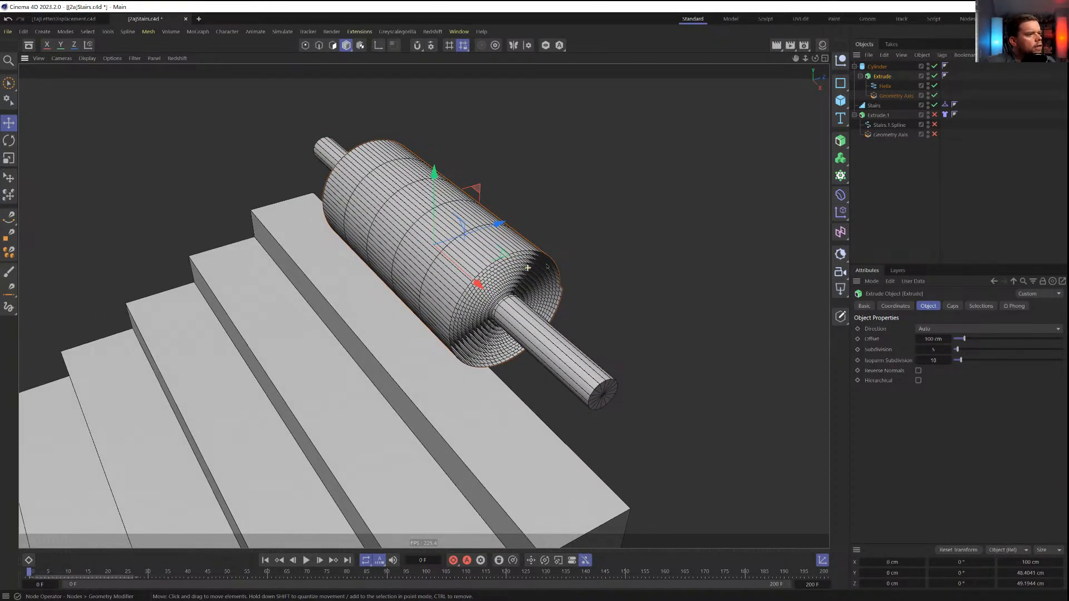
pyautogui.keyDown('alt'); pyautogui.moveTo(648, 221); pyautogui.dragTo(549, 267); pyautogui.keyUp('alt')
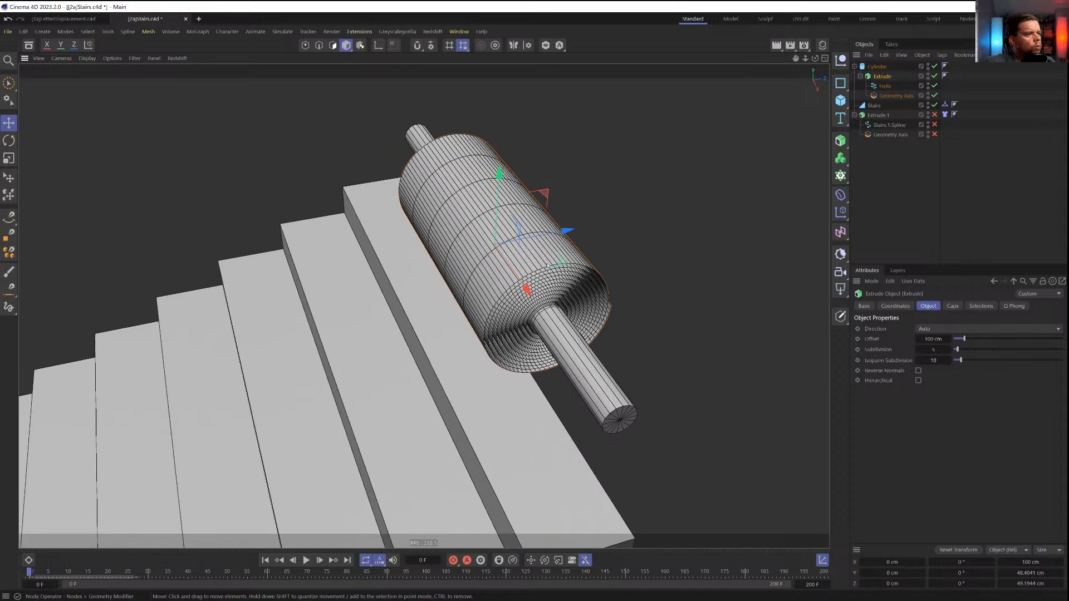
# Shorten the Cylinder to a height of 132 cm and move the Extrude out of the Cylinder's hierarchy
pyautogui.click(877, 66)
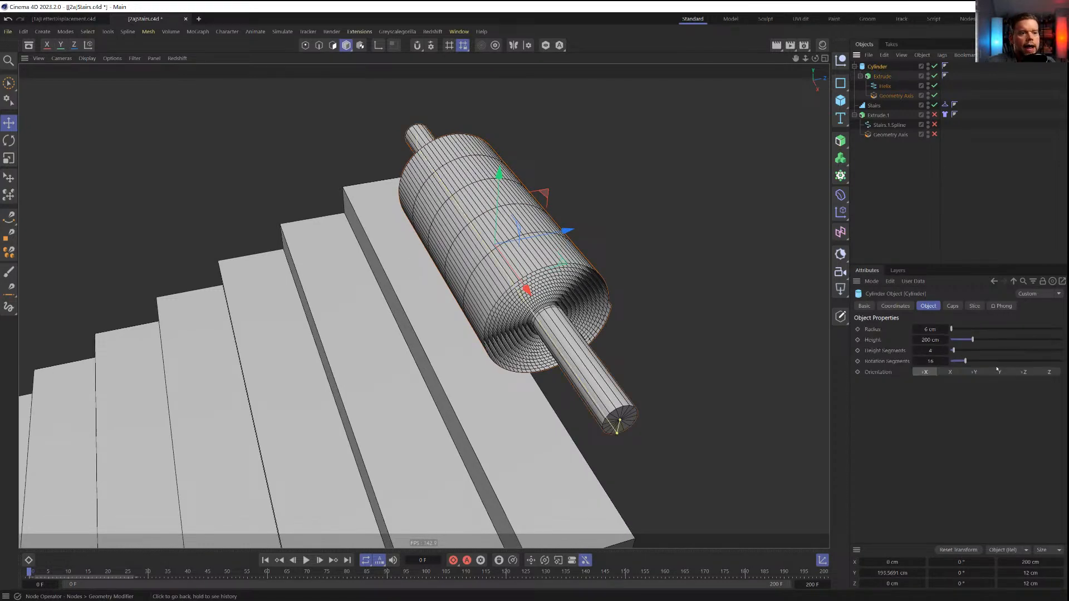
pyautogui.moveTo(966, 342); pyautogui.dragTo(967, 343)
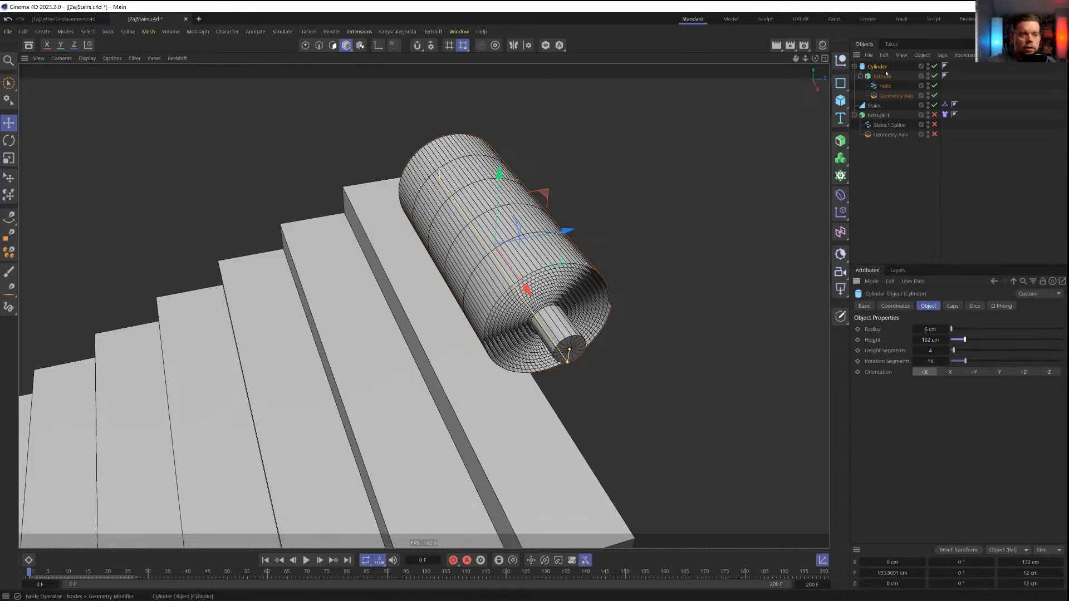
pyautogui.click(860, 76)
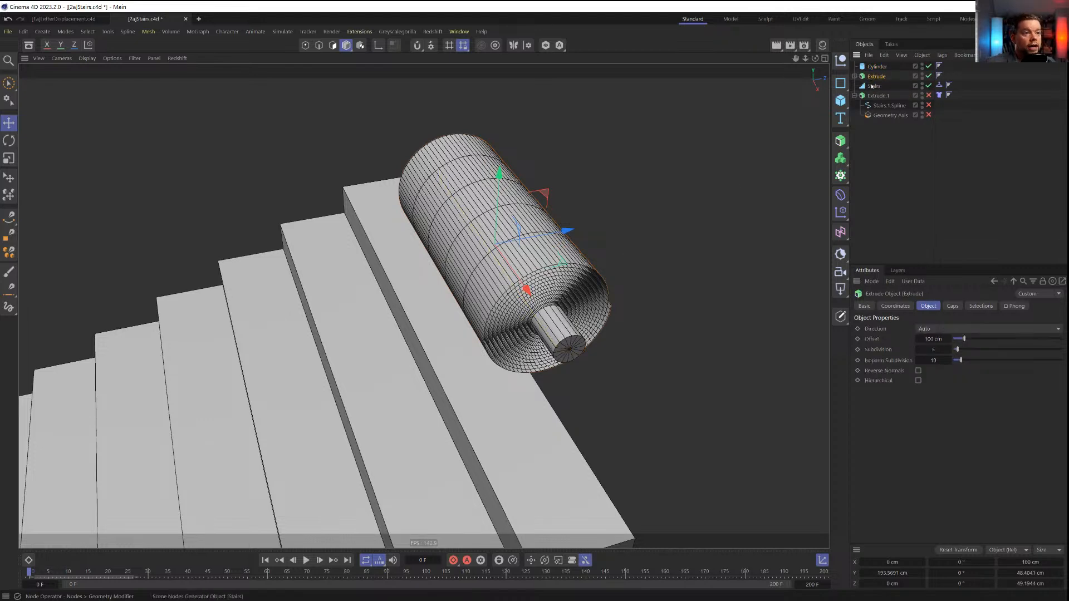
# Add a Cloth simulation tag to the Cylinder and set its bendiness to 0
pyautogui.rightClick(876, 68)
pyautogui.moveTo(921, 217)
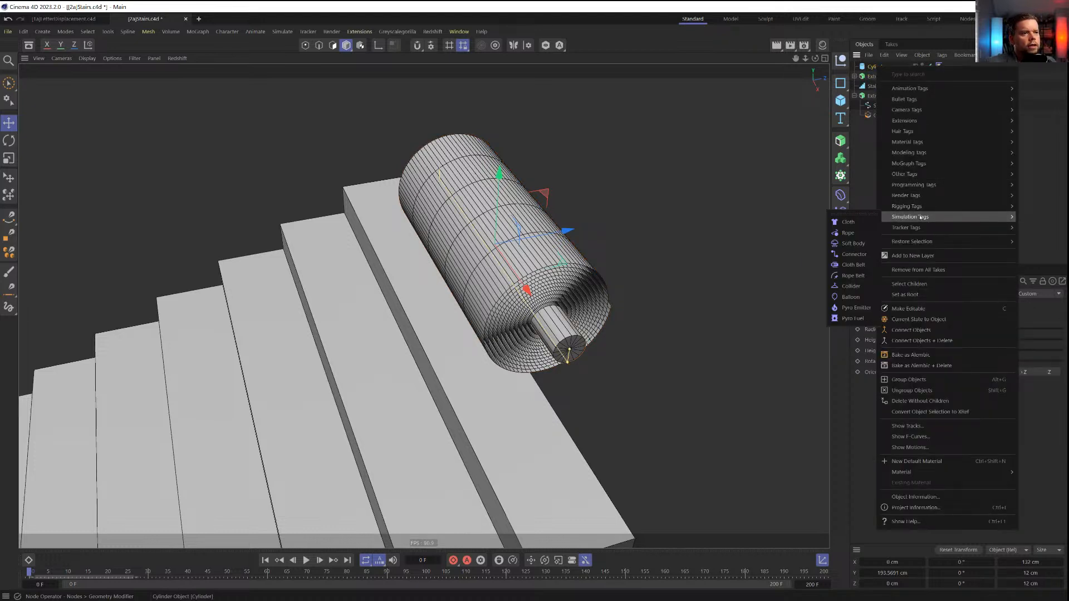
pyautogui.click(850, 222)
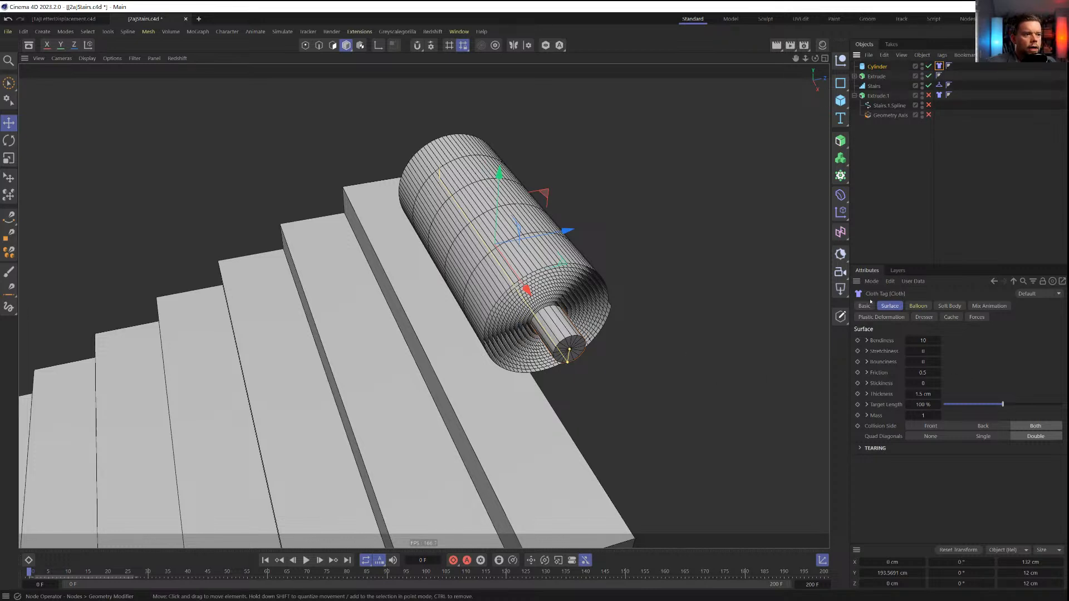
pyautogui.click(925, 340)
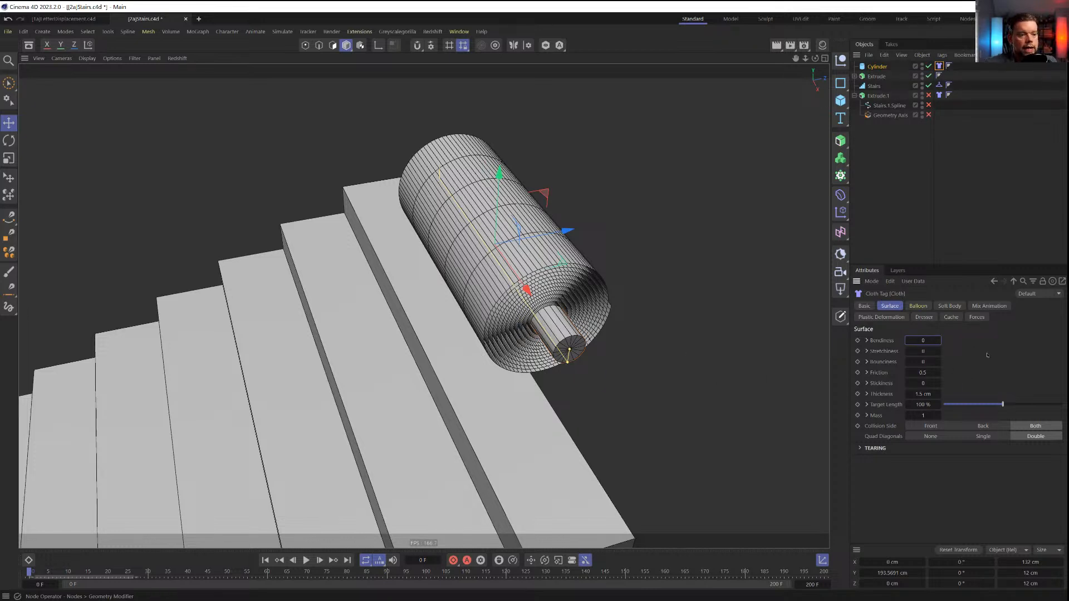
# Enable Soft Body on the Cylinder's Cloth tag with a spread of 180° and 18 max poles per point
pyautogui.click(949, 305)
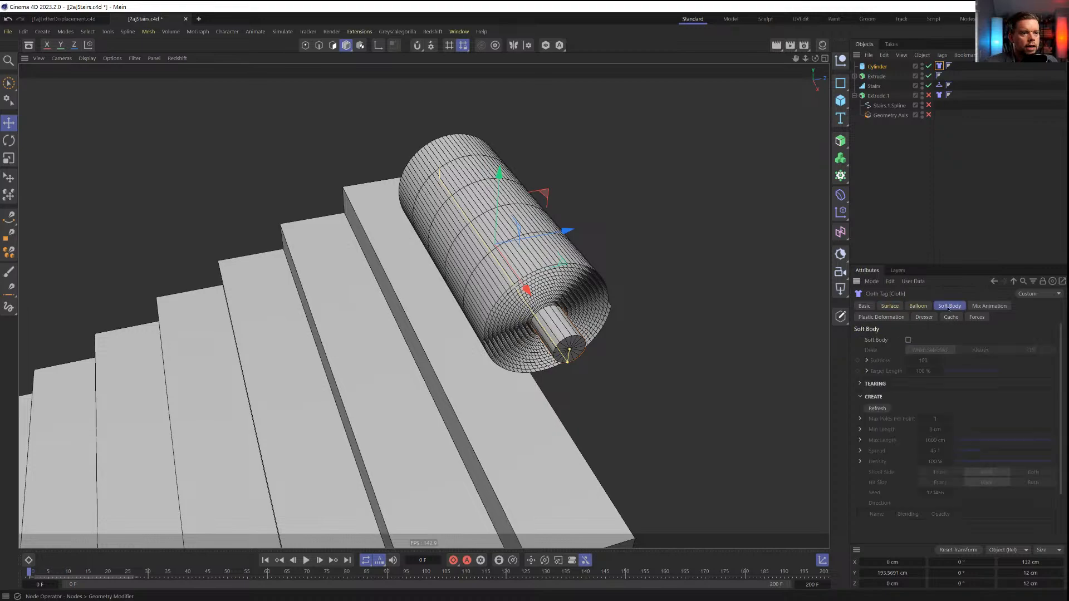
pyautogui.click(909, 340)
pyautogui.keyDown('alt'); pyautogui.moveTo(544, 318); pyautogui.dragTo(593, 292); pyautogui.keyUp('alt')
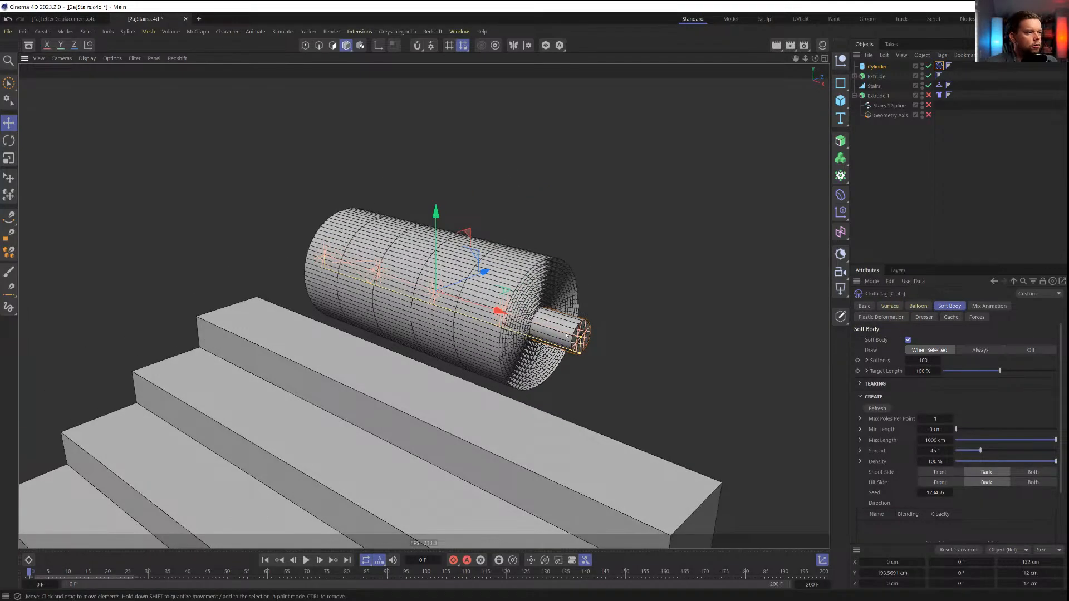
pyautogui.keyDown('alt'); pyautogui.moveTo(567, 335); pyautogui.dragTo(598, 335); pyautogui.keyUp('alt')
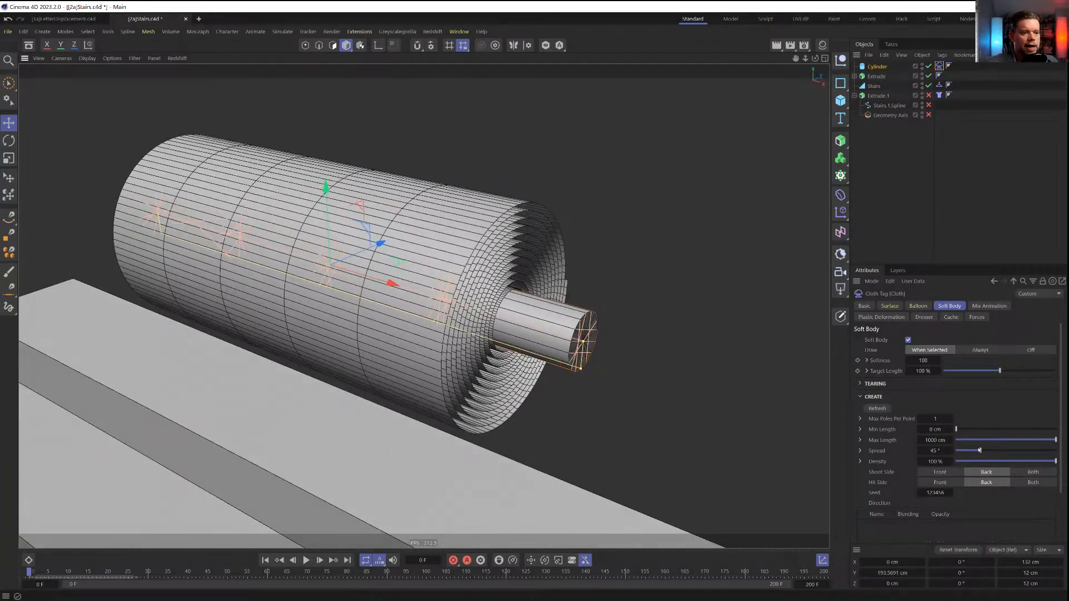
pyautogui.moveTo(981, 451); pyautogui.dragTo(1056, 450)
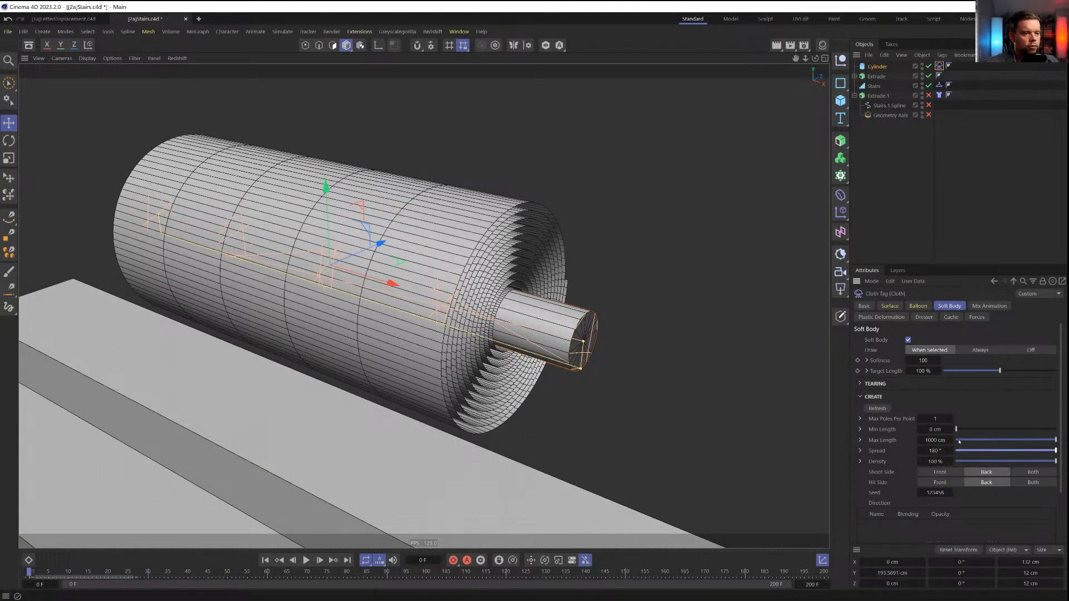
pyautogui.moveTo(948, 419); pyautogui.dragTo(986, 419)
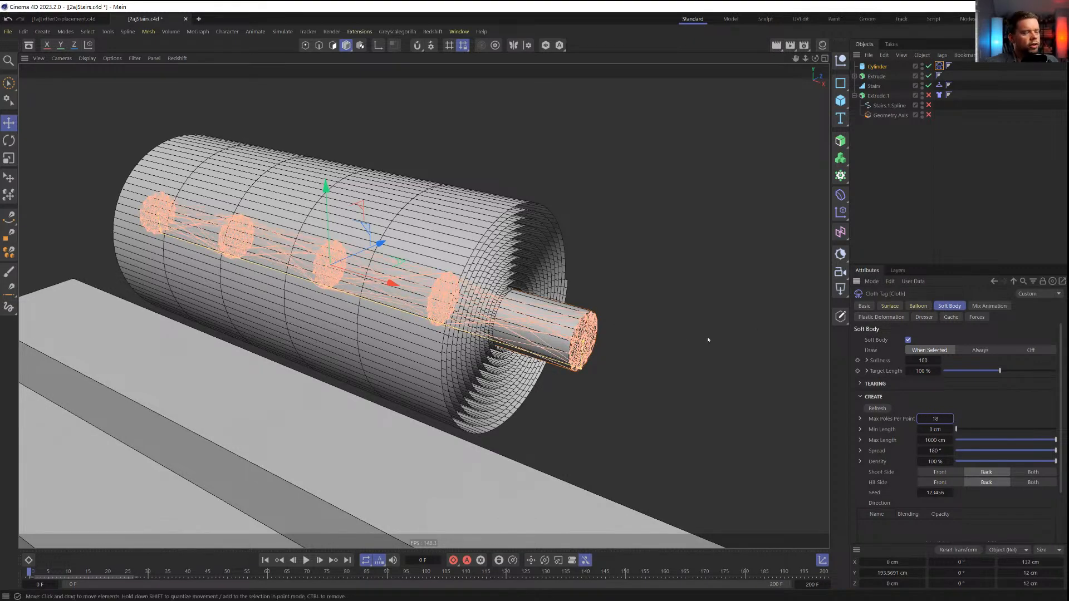
pyautogui.moveTo(591, 338)
pyautogui.keyDown('alt'); pyautogui.mouseDown()
pyautogui.moveTo(543, 342)
pyautogui.moveTo(593, 338)
pyautogui.moveTo(578, 339)
pyautogui.mouseUp(); pyautogui.keyUp('alt')
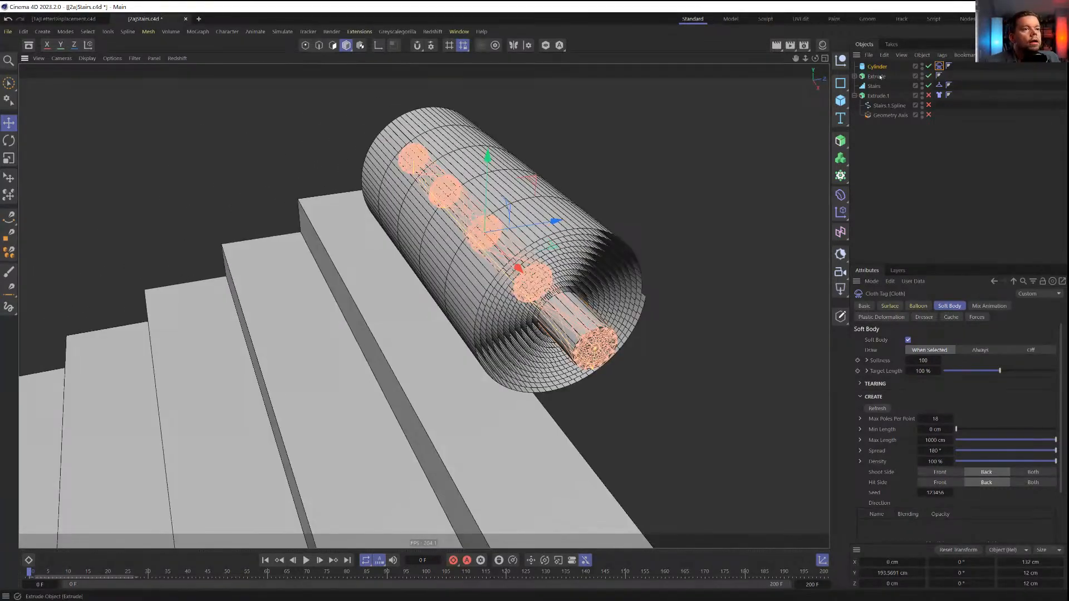
# Switch the rolled carpet Extrude's display color to Automatic and give it a saturated red
pyautogui.click(528, 335)
pyautogui.click(926, 399)
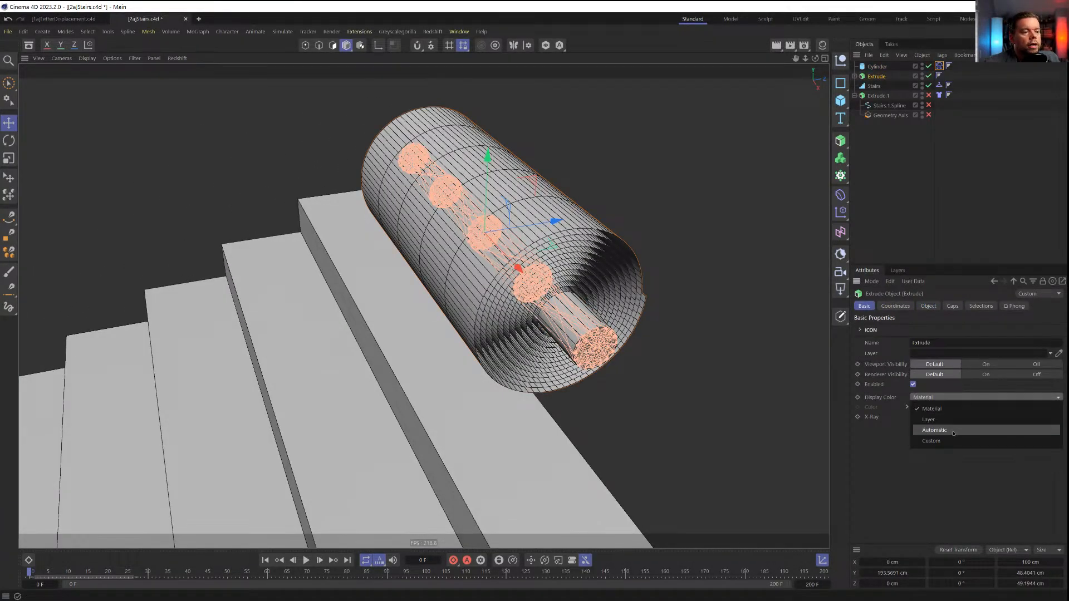
pyautogui.click(926, 411)
pyautogui.click(926, 407)
pyautogui.moveTo(1005, 507); pyautogui.dragTo(1023, 506)
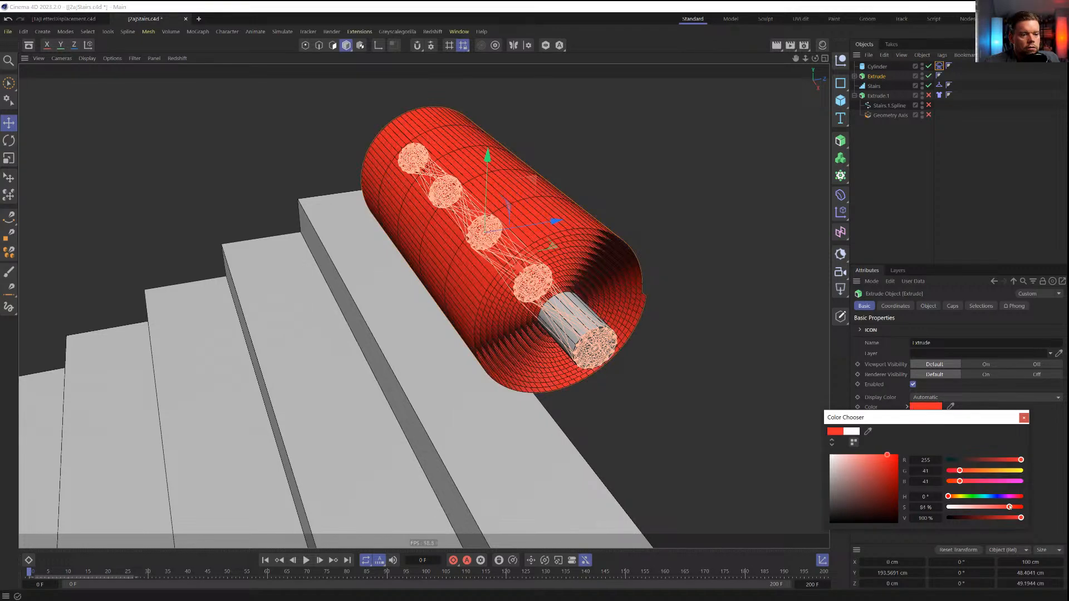
pyautogui.click(814, 205)
pyautogui.keyDown('alt'); pyautogui.moveTo(529, 281); pyautogui.dragTo(576, 245); pyautogui.keyUp('alt')
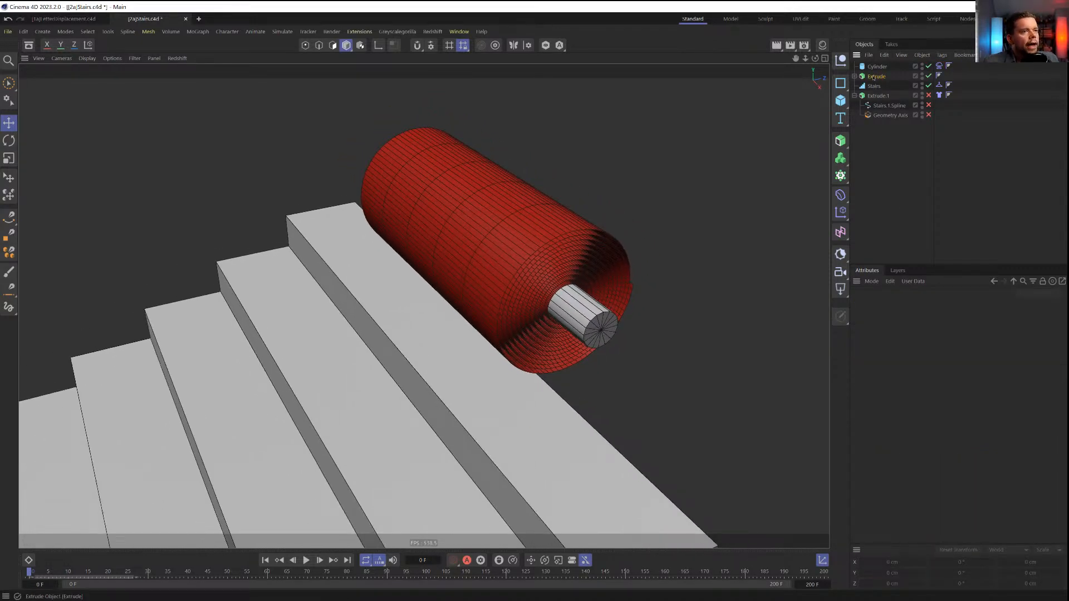
# Add a Cloth simulation tag to the carpet Extrude with a bendiness of 55 and a friction of 10
pyautogui.rightClick(872, 77)
pyautogui.moveTo(980, 226)
pyautogui.click(1033, 232)
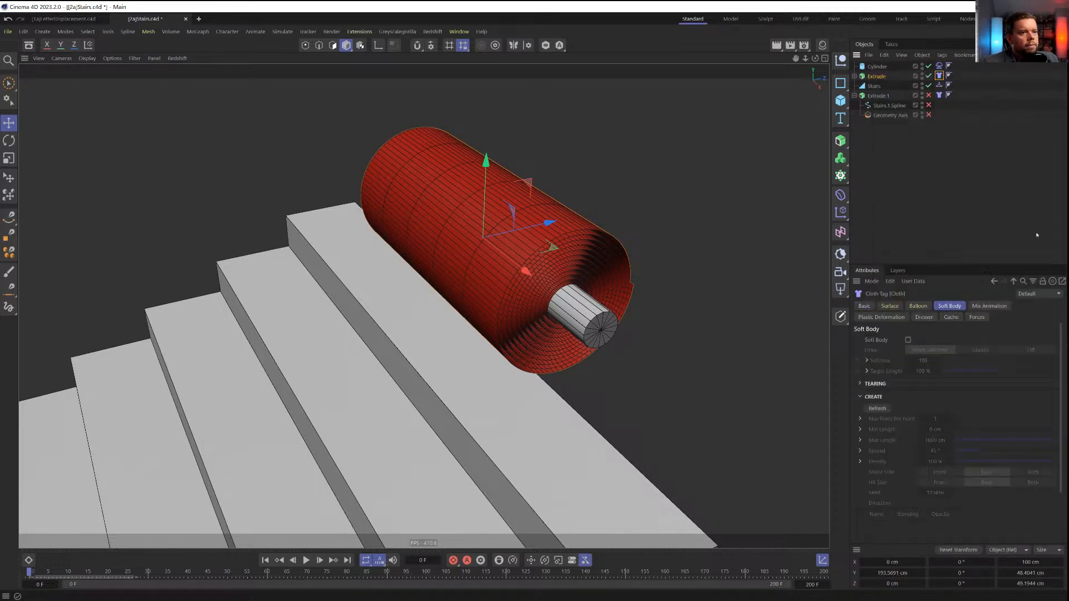
pyautogui.click(898, 307)
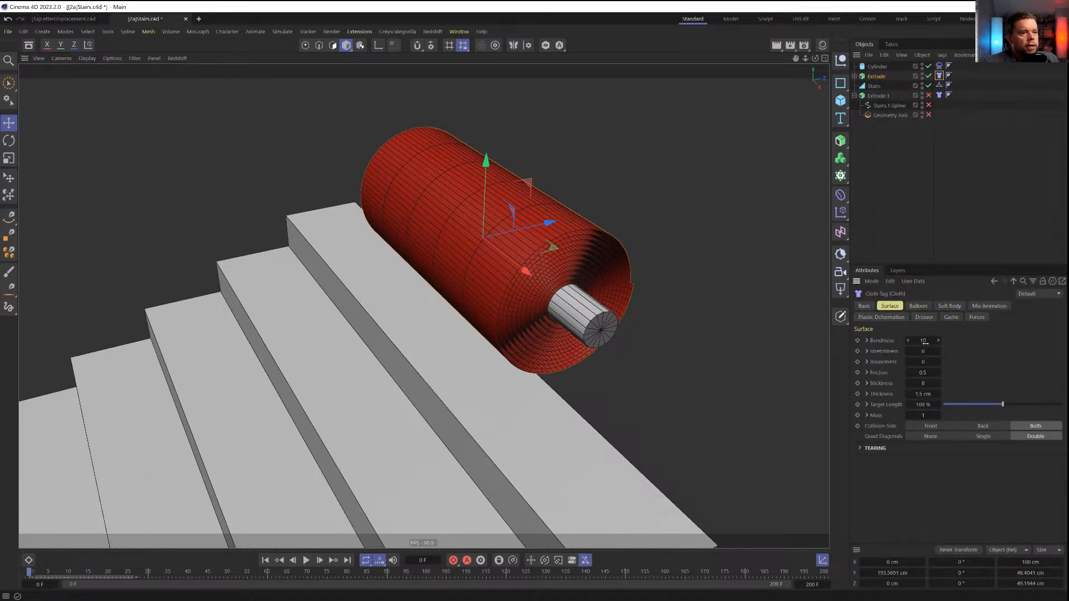
pyautogui.write('55')
pyautogui.click(927, 373)
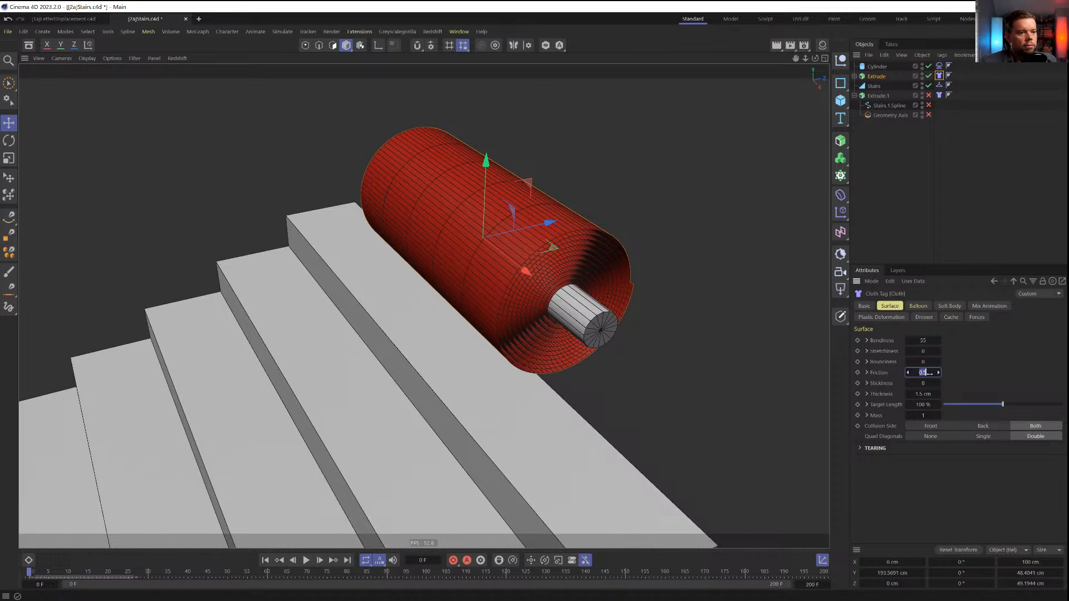
pyautogui.write('10')
pyautogui.keyDown('alt'); pyautogui.moveTo(377, 342); pyautogui.dragTo(434, 300, button='middle'); pyautogui.keyUp('alt')
pyautogui.scroll(-3, 613, 250)
pyautogui.keyDown('alt'); pyautogui.moveTo(613, 250); pyautogui.dragTo(587, 282, button='middle'); pyautogui.keyUp('alt')
pyautogui.keyDown('alt'); pyautogui.moveTo(587, 282); pyautogui.dragTo(542, 295); pyautogui.keyUp('alt')
pyautogui.scroll(3, 633, 282)
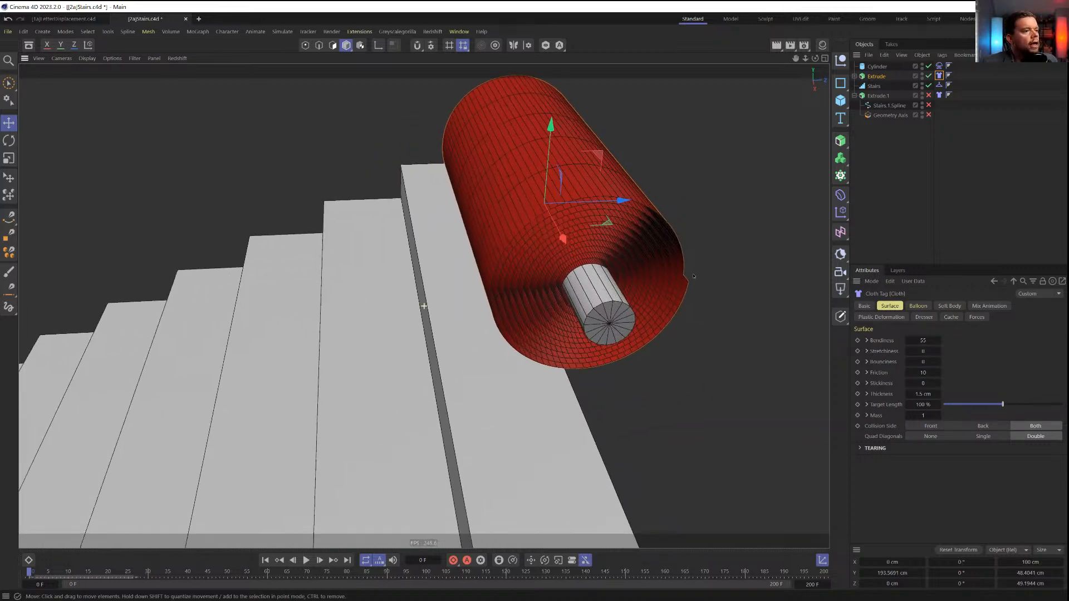
# Move the Cylinder and carpet Extrude together onto the top stair, at about Y 184.75 cm and Z -28.78 cm
pyautogui.keyDown('alt'); pyautogui.moveTo(632, 282); pyautogui.dragTo(609, 285, button='middle'); pyautogui.keyUp('alt')
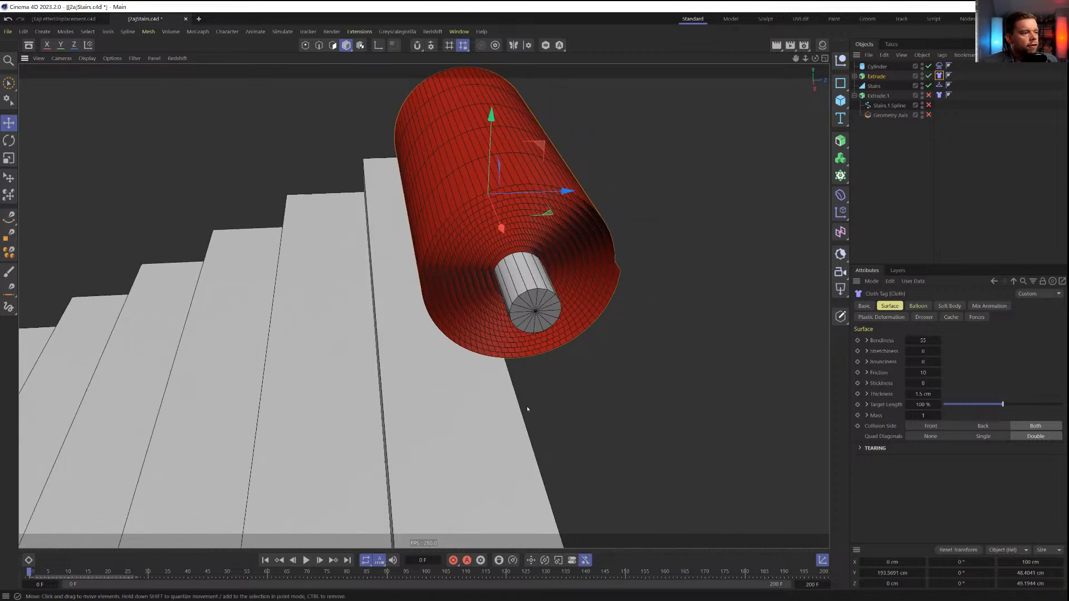
pyautogui.keyDown('alt'); pyautogui.moveTo(528, 409); pyautogui.dragTo(616, 232); pyautogui.keyUp('alt')
pyautogui.click(880, 78)
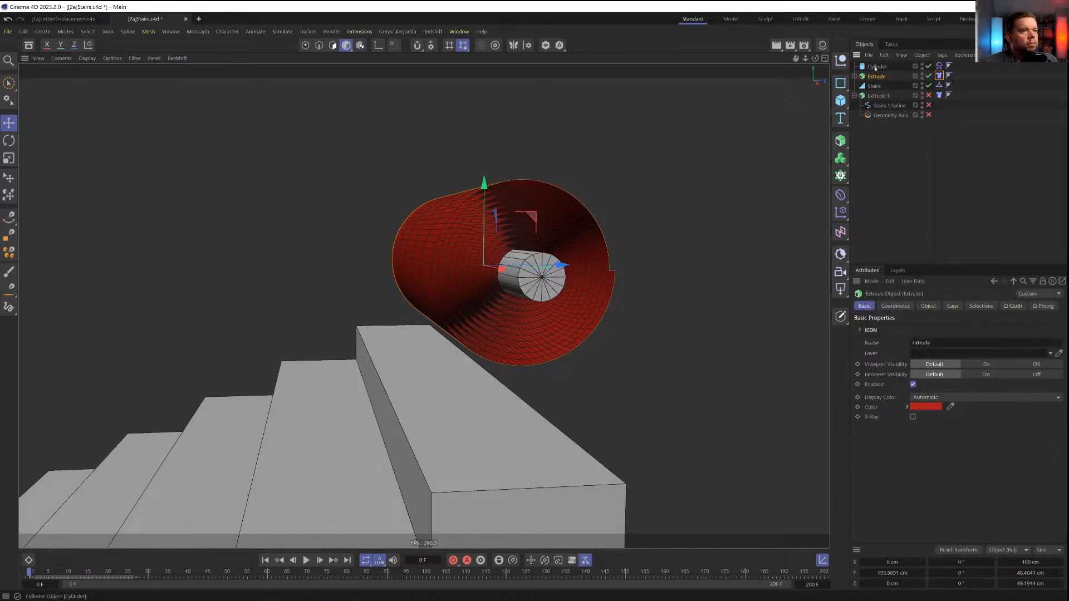
pyautogui.keyDown('shift'); pyautogui.click(878, 67); pyautogui.keyUp('shift')
pyautogui.middleClick(533, 215)
pyautogui.middleClick(342, 373)
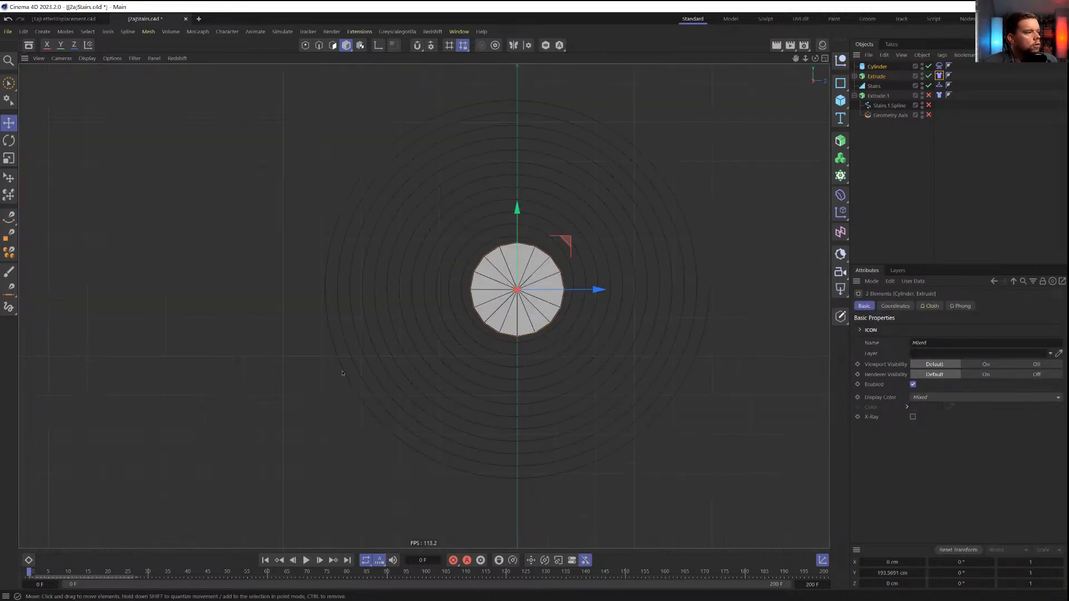
pyautogui.keyDown('alt'); pyautogui.moveTo(647, 268); pyautogui.dragTo(655, 189, button='middle'); pyautogui.keyUp('alt')
pyautogui.keyDown('alt'); pyautogui.moveTo(655, 188); pyautogui.dragTo(627, 178, button='right'); pyautogui.keyUp('alt')
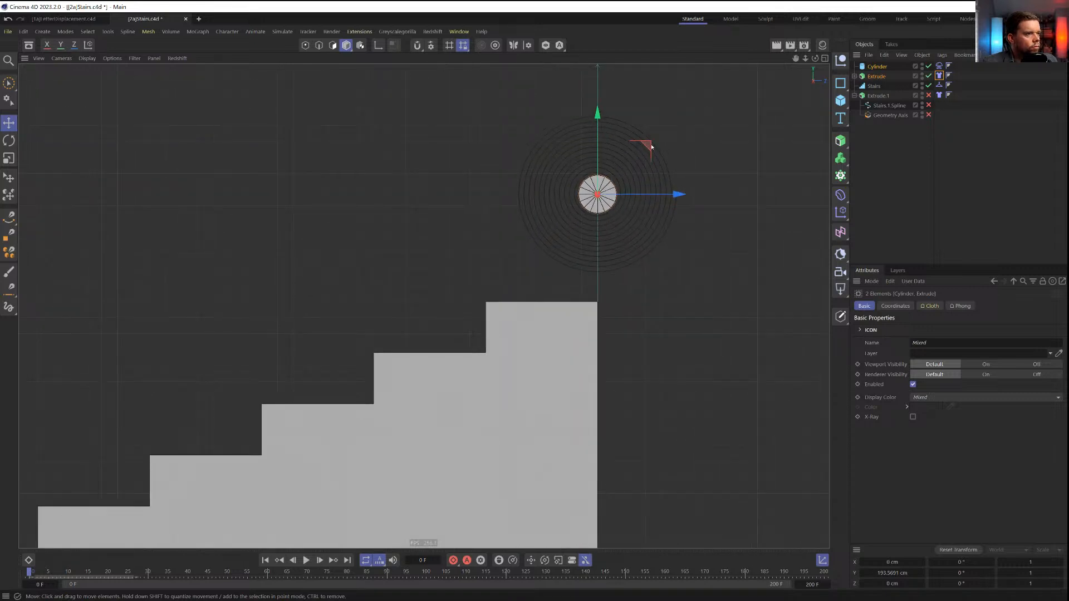
pyautogui.moveTo(652, 146); pyautogui.dragTo(555, 177)
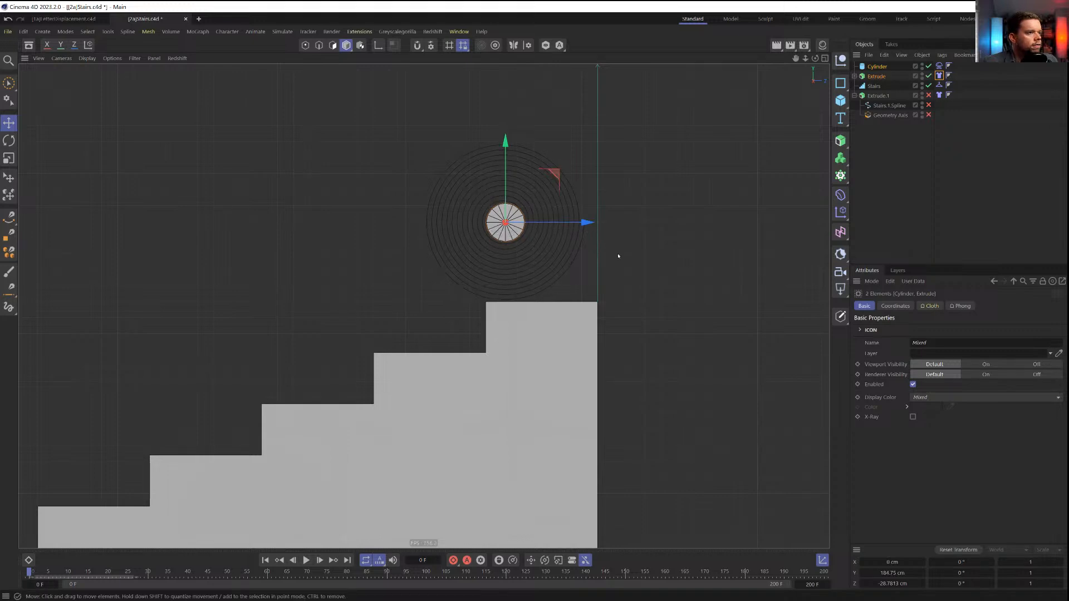
pyautogui.middleClick(618, 257)
pyautogui.middleClick(356, 195)
pyautogui.keyDown('alt'); pyautogui.moveTo(424, 268); pyautogui.dragTo(551, 284); pyautogui.keyUp('alt')
pyautogui.keyDown('alt'); pyautogui.moveTo(551, 284); pyautogui.dragTo(539, 291, button='right'); pyautogui.keyUp('alt')
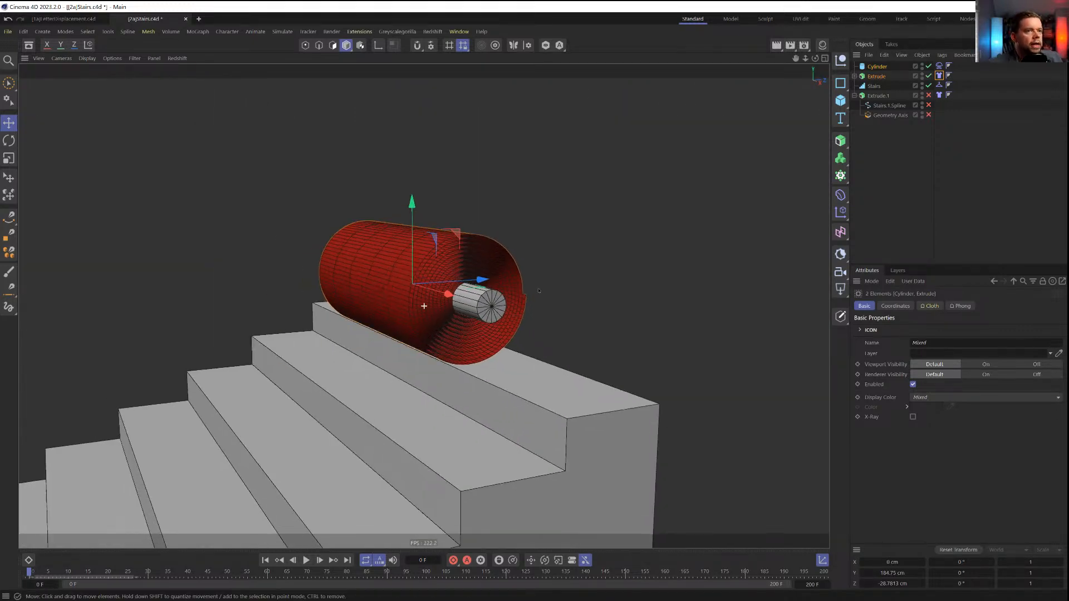
# Delete the disabled Extrude.1 object together with its child spline and Geometry Axis
pyautogui.keyDown('alt'); pyautogui.moveTo(539, 291); pyautogui.dragTo(604, 233, button='middle'); pyautogui.keyUp('alt')
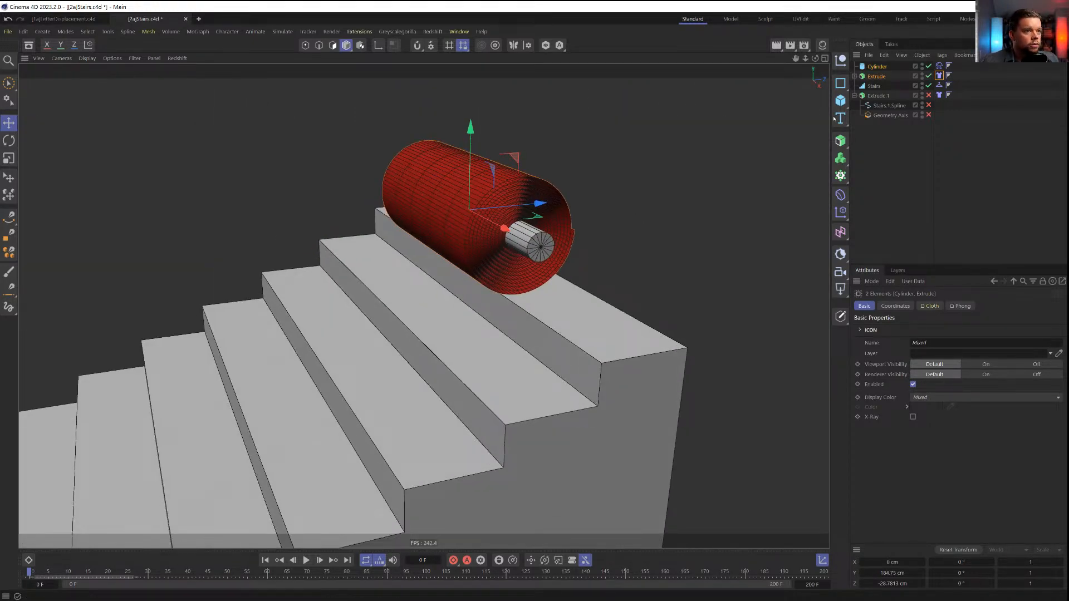
pyautogui.click(879, 96)
pyautogui.press('Delete')
pyautogui.keyDown('alt'); pyautogui.moveTo(537, 254); pyautogui.dragTo(603, 230, button='middle'); pyautogui.keyUp('alt')
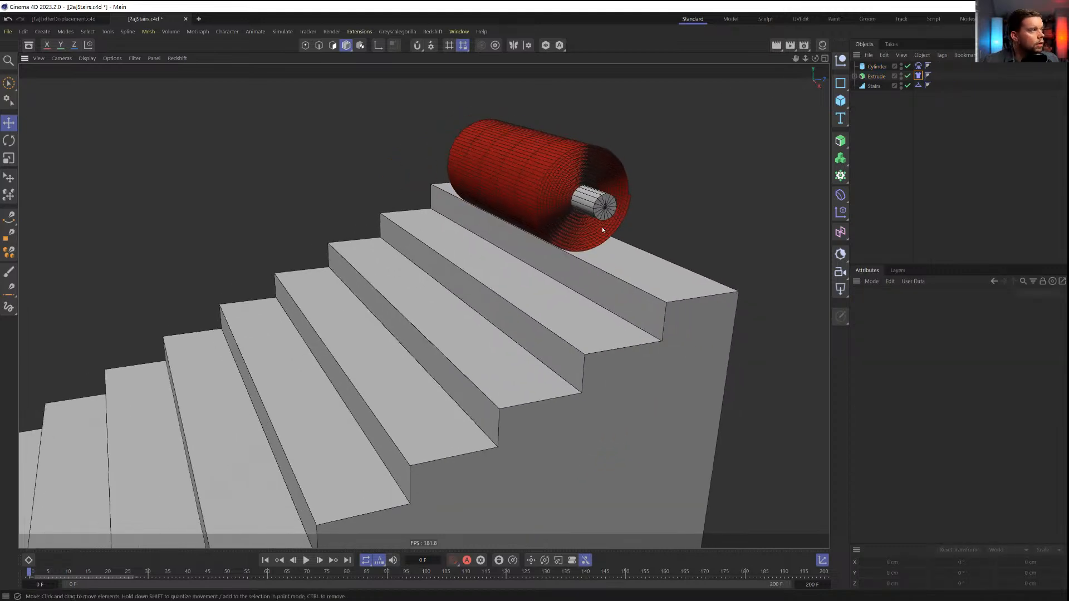
# Save the scene as a new version named [2b]Stairs.c4d
pyautogui.hotkey('ctrl', 'shift', 's')
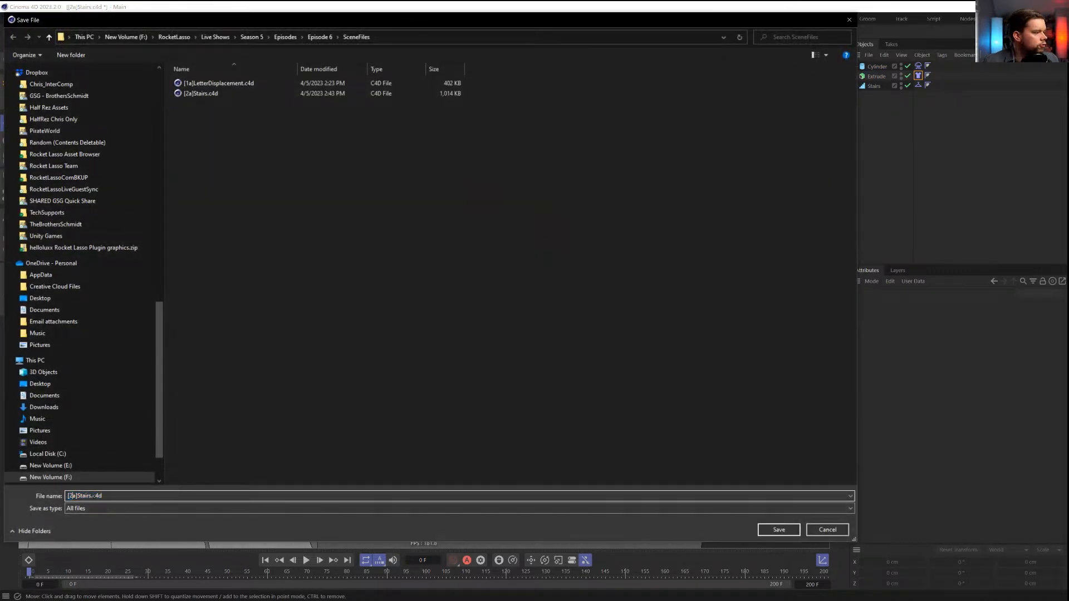
pyautogui.write('b')
pyautogui.press('Return')
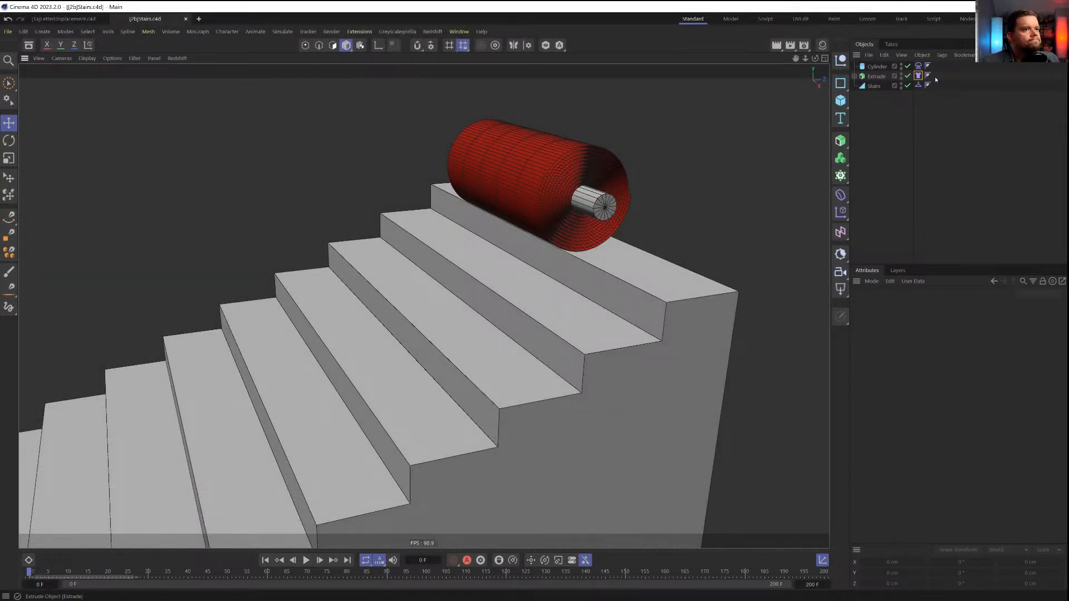
# Play the carpet simulation for about 36 frames to examine the unrolling and return to the first frame
pyautogui.click(919, 75)
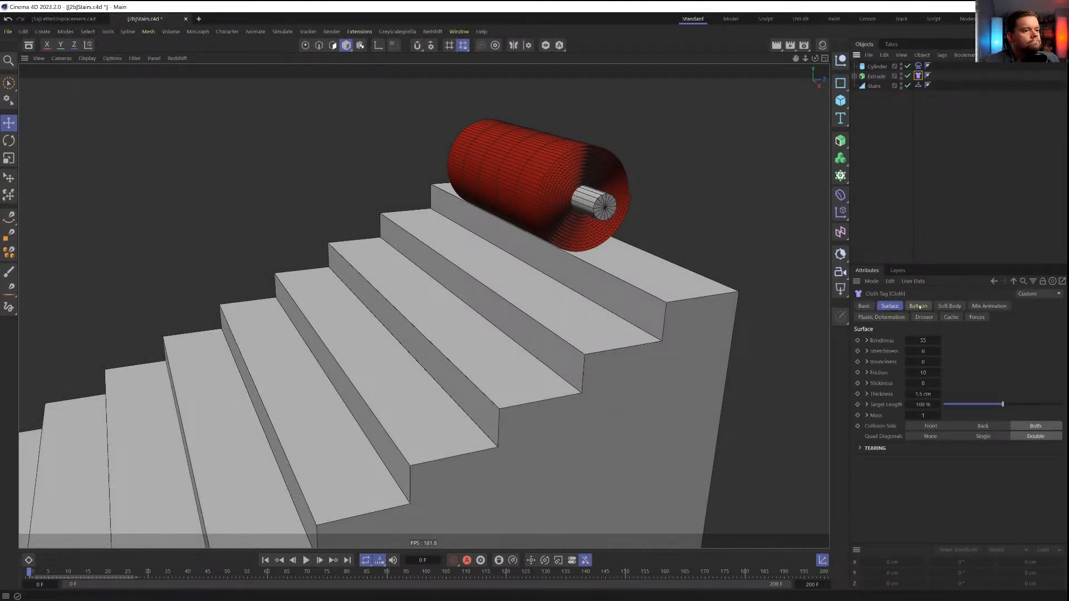
pyautogui.keyDown('alt'); pyautogui.moveTo(639, 303); pyautogui.dragTo(608, 267, button='middle'); pyautogui.keyUp('alt')
pyautogui.keyDown('alt'); pyautogui.moveTo(608, 267); pyautogui.dragTo(585, 193); pyautogui.keyUp('alt')
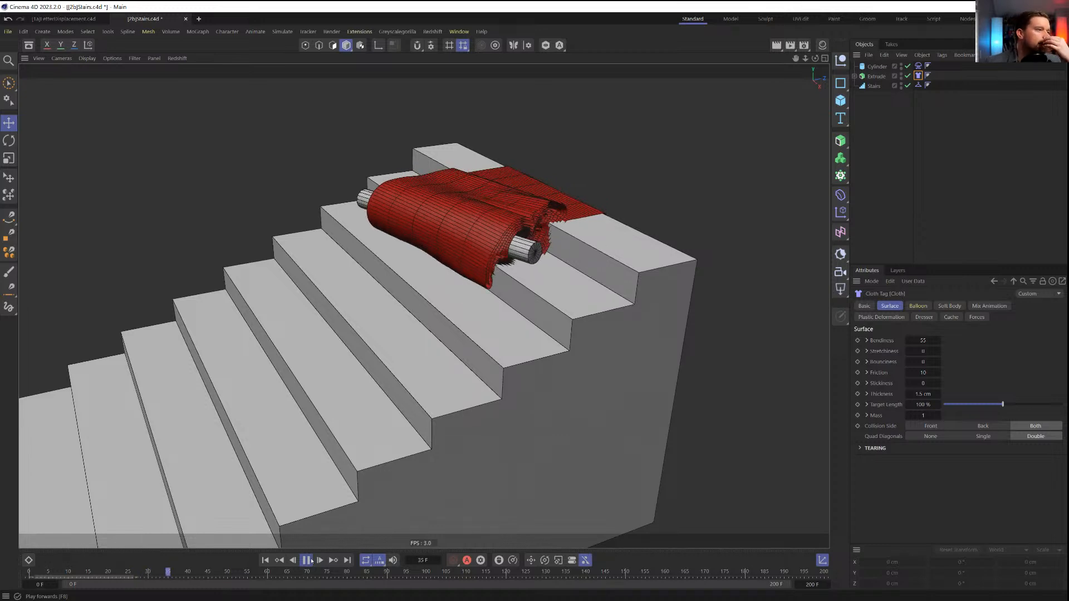
pyautogui.click(307, 560)
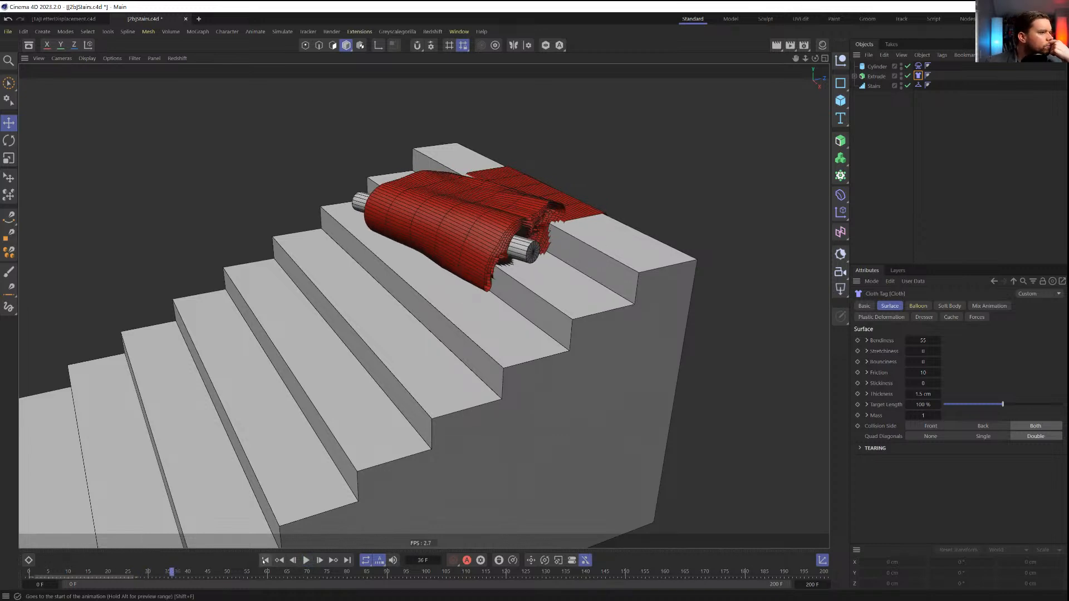
pyautogui.click(266, 560)
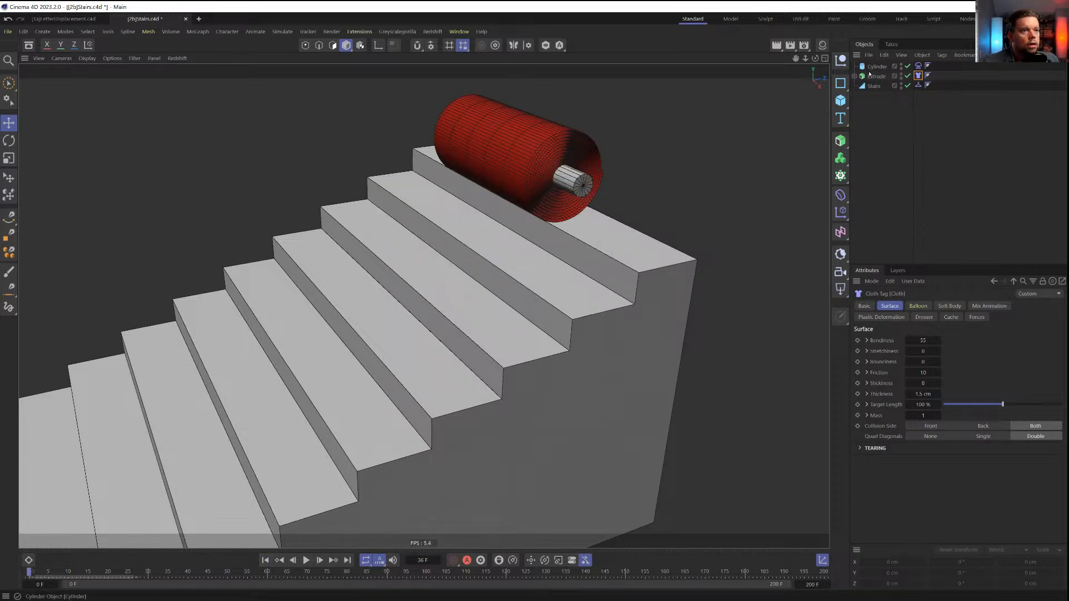
# Set the thickness of the carpet Extrude's Cloth tag to 5 cm
pyautogui.click(918, 65)
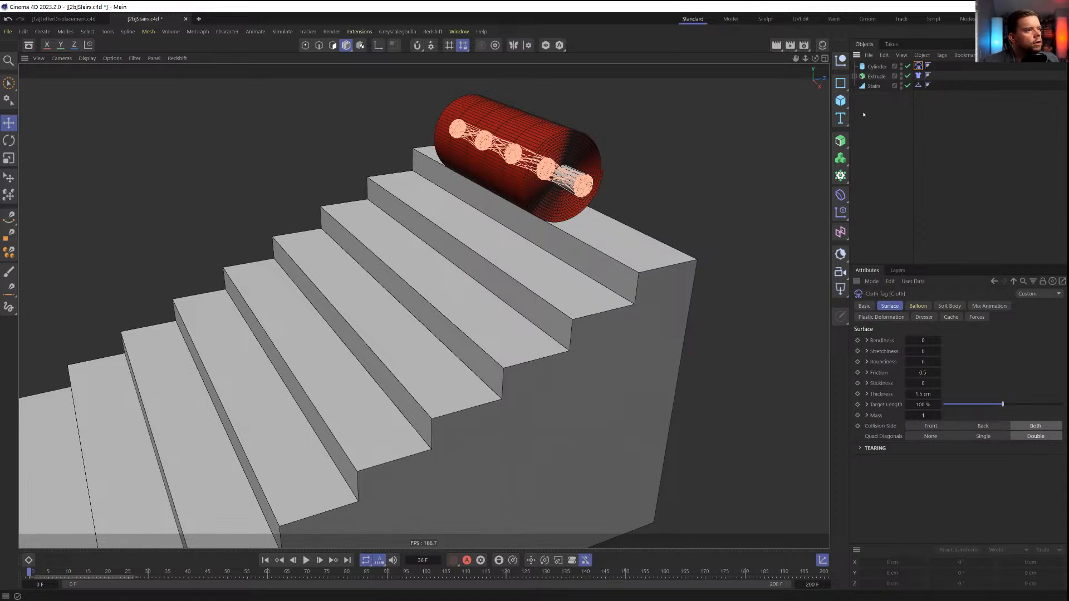
pyautogui.click(918, 76)
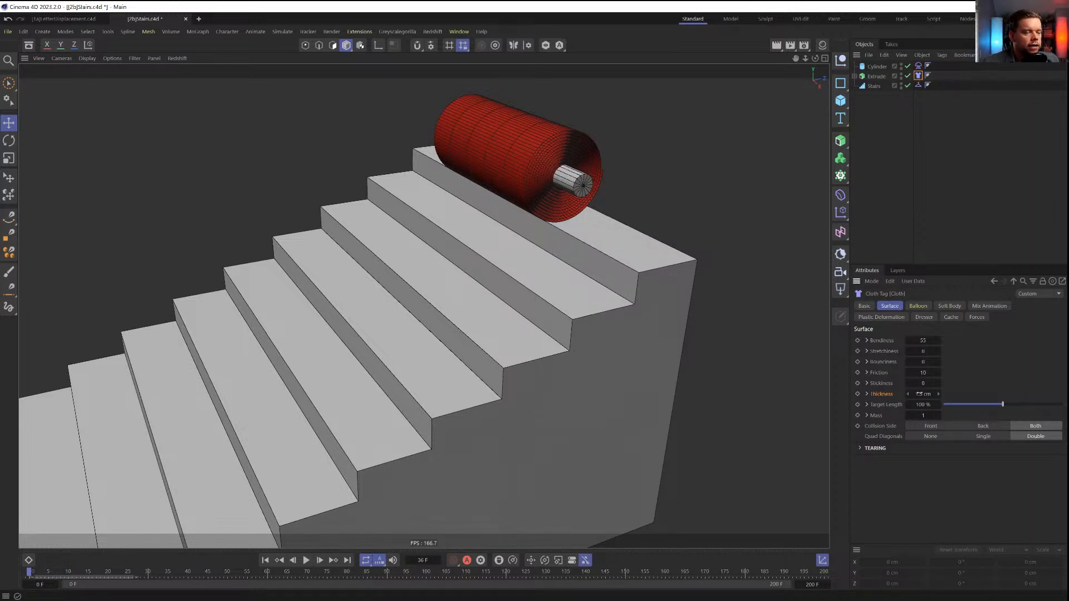
pyautogui.press('Return')
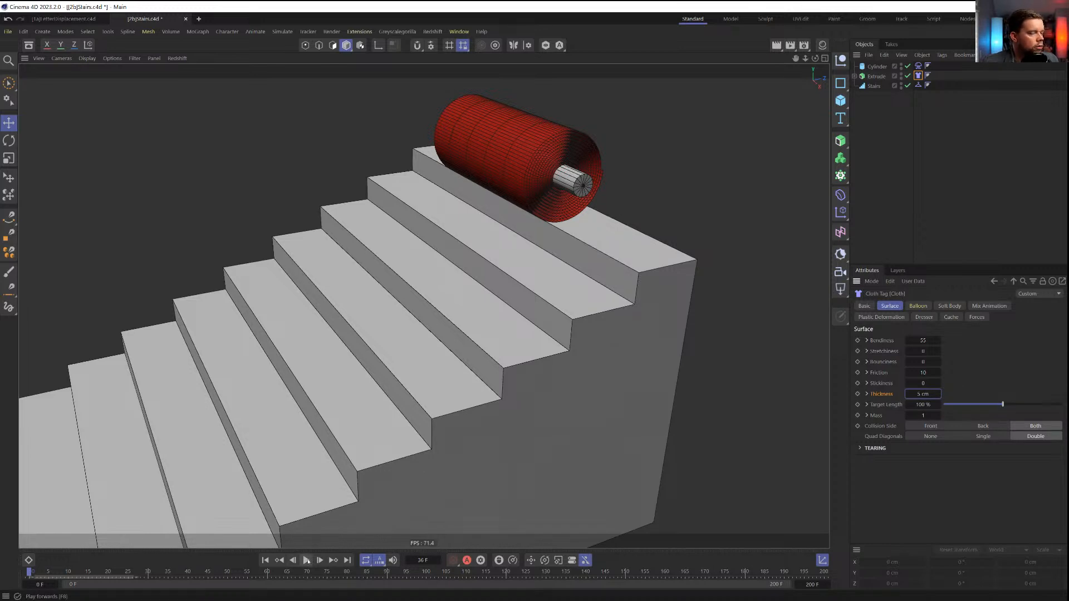
# Play the first few simulation frames and examine up close how the carpet layers collide around the cylinder
pyautogui.click(307, 561)
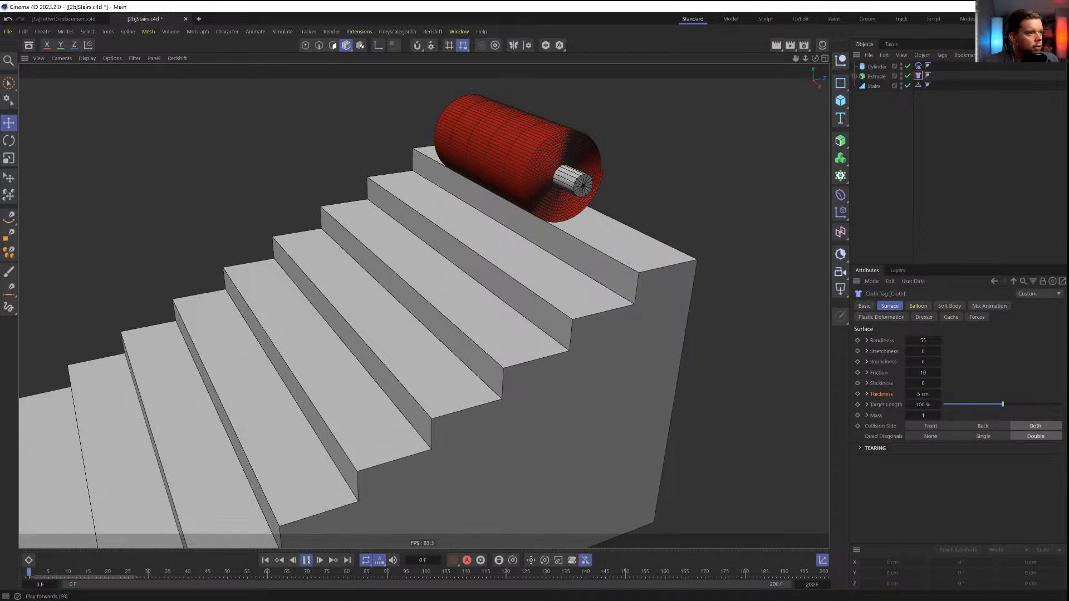
pyautogui.click(307, 561)
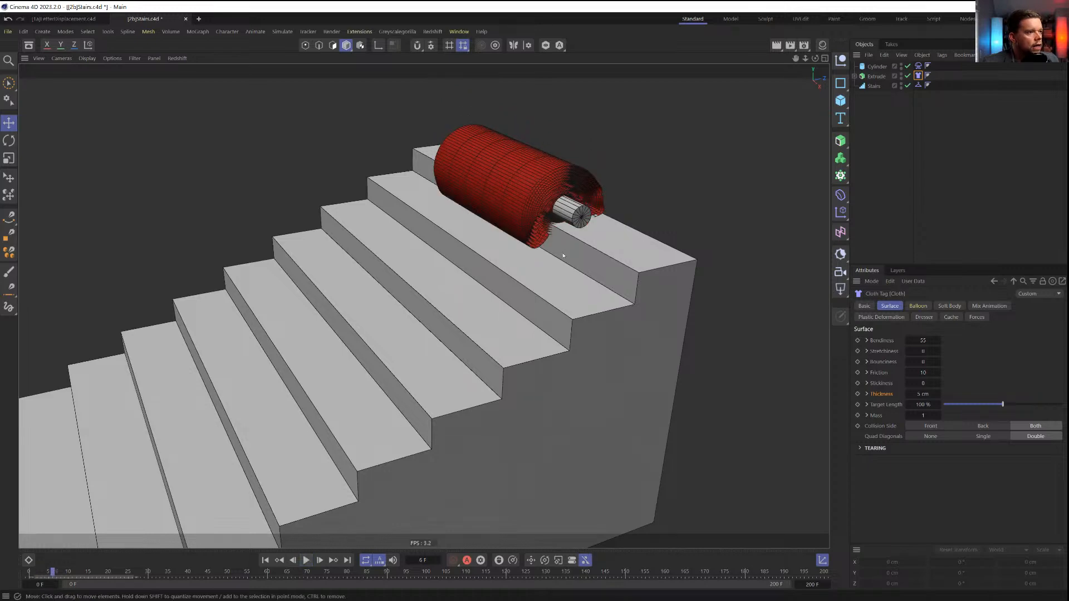
pyautogui.scroll(6, 547, 191)
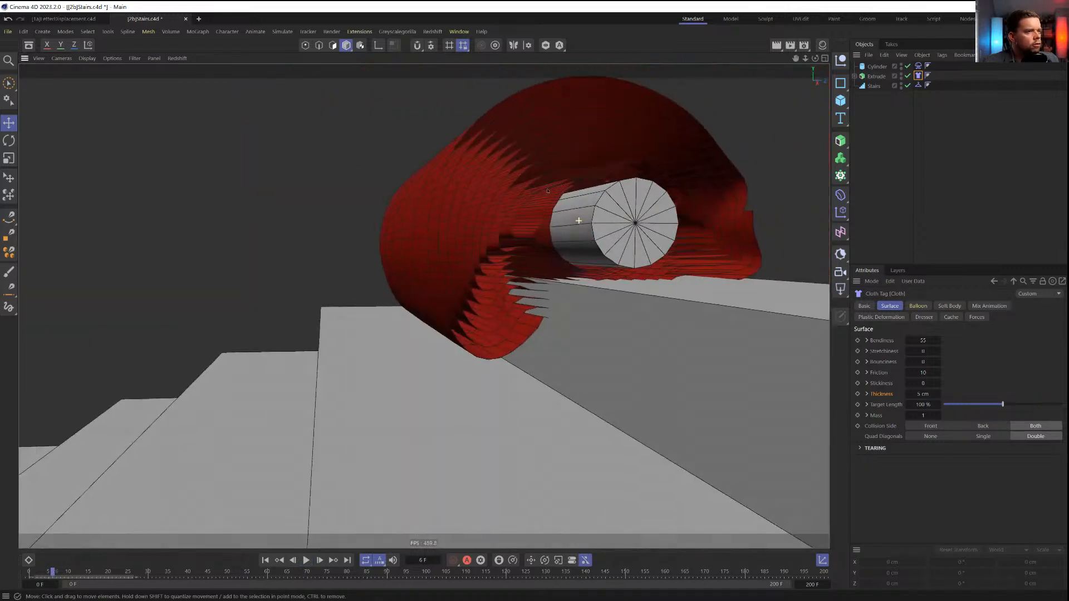
pyautogui.keyDown('alt'); pyautogui.moveTo(548, 191); pyautogui.dragTo(458, 432); pyautogui.keyUp('alt')
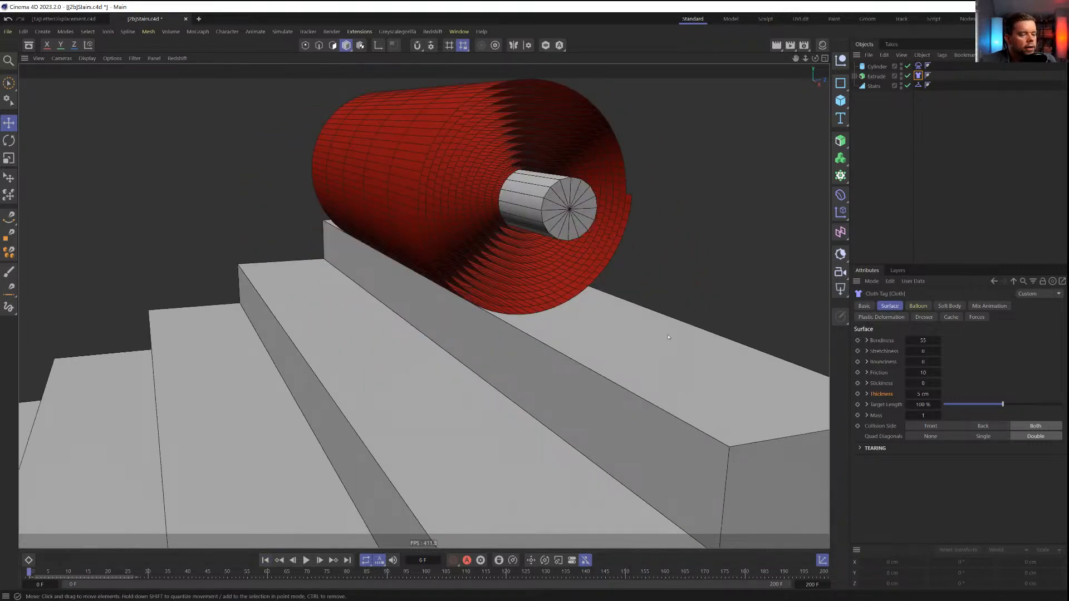
# Set the collision passes to 5 in the project's simulation settings
pyautogui.hotkey('ctrl', 'd')
pyautogui.click(878, 317)
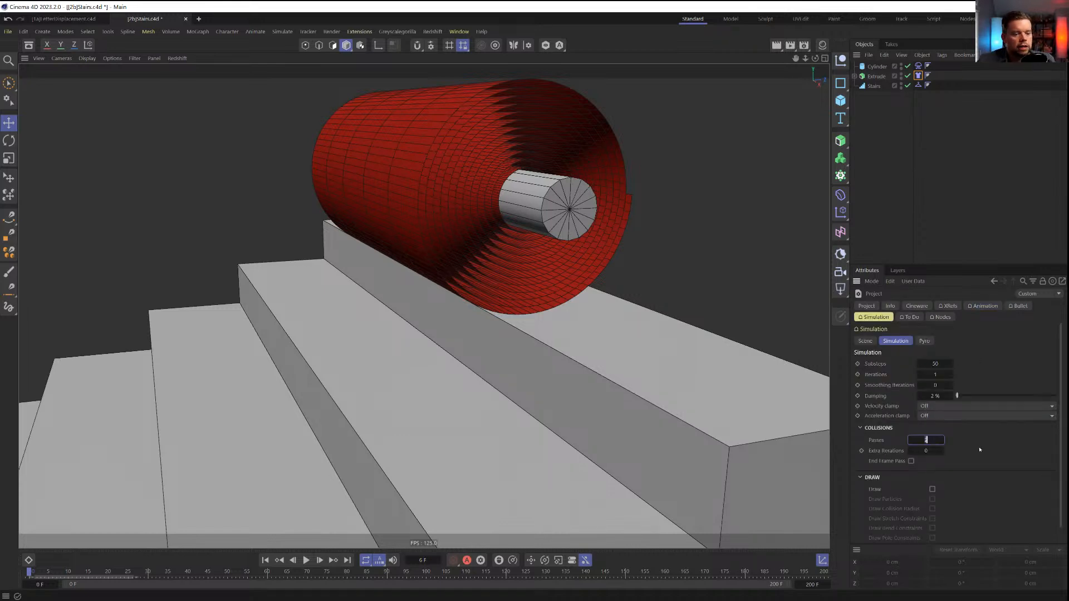
pyautogui.write('5')
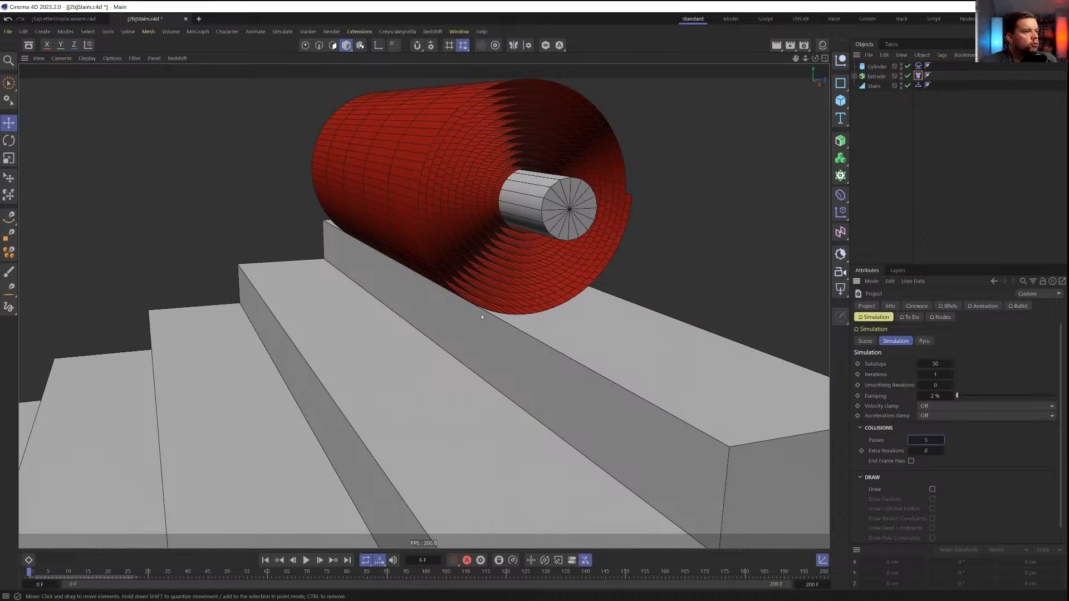
# Replay about five frames of the simulation, inspect the cloth layers where they meet the stair edge, and return to the first frame
pyautogui.click(269, 560)
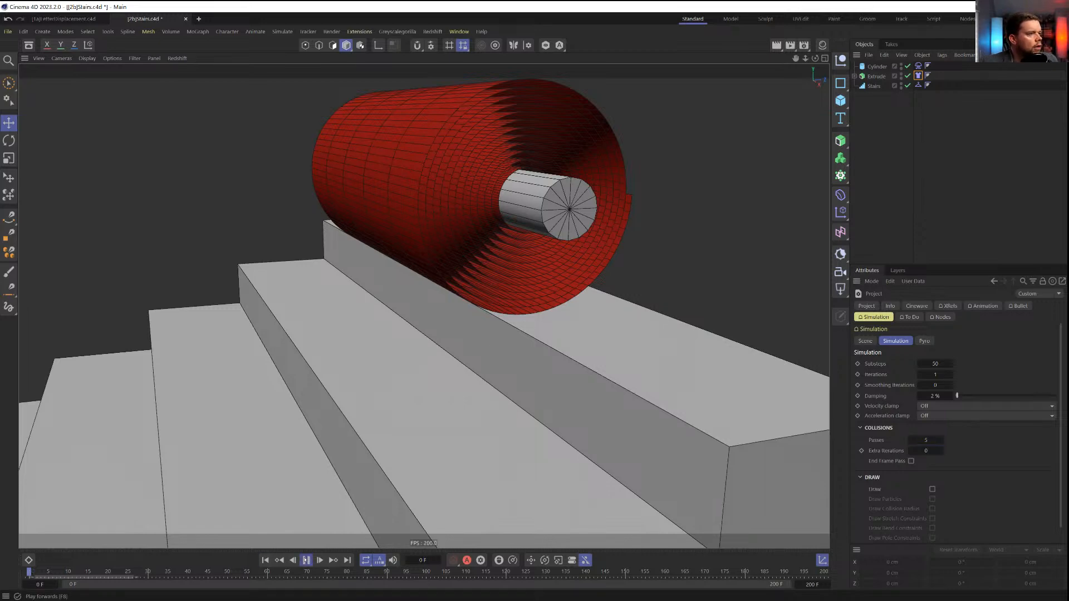
pyautogui.click(305, 561)
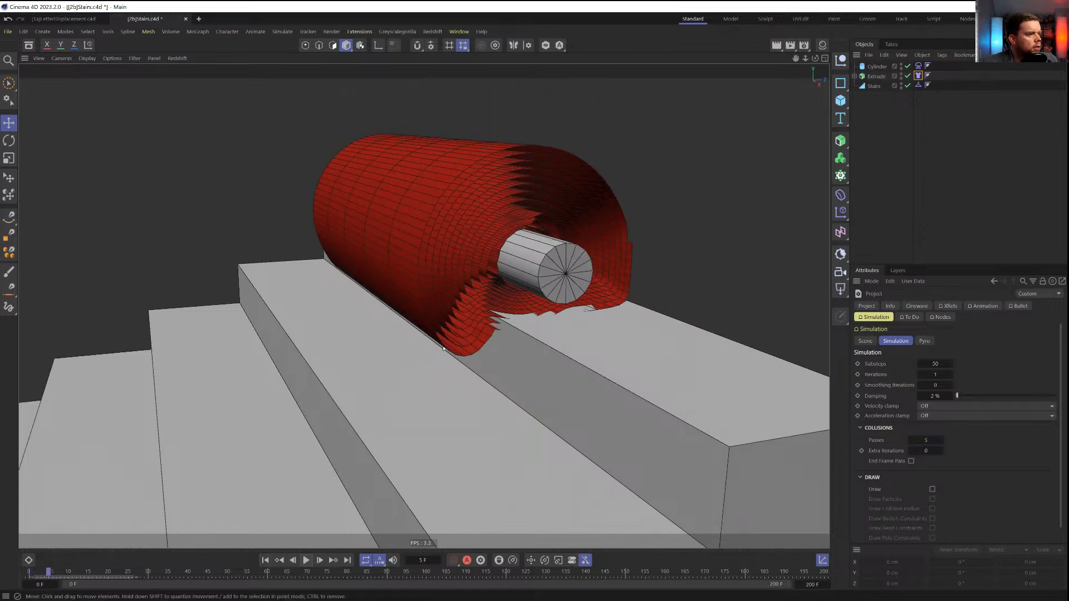
pyautogui.keyDown('alt'); pyautogui.moveTo(444, 348); pyautogui.dragTo(402, 335); pyautogui.keyUp('alt')
pyautogui.scroll(8, 498, 309)
pyautogui.keyDown('alt'); pyautogui.moveTo(518, 293); pyautogui.dragTo(501, 296); pyautogui.keyUp('alt')
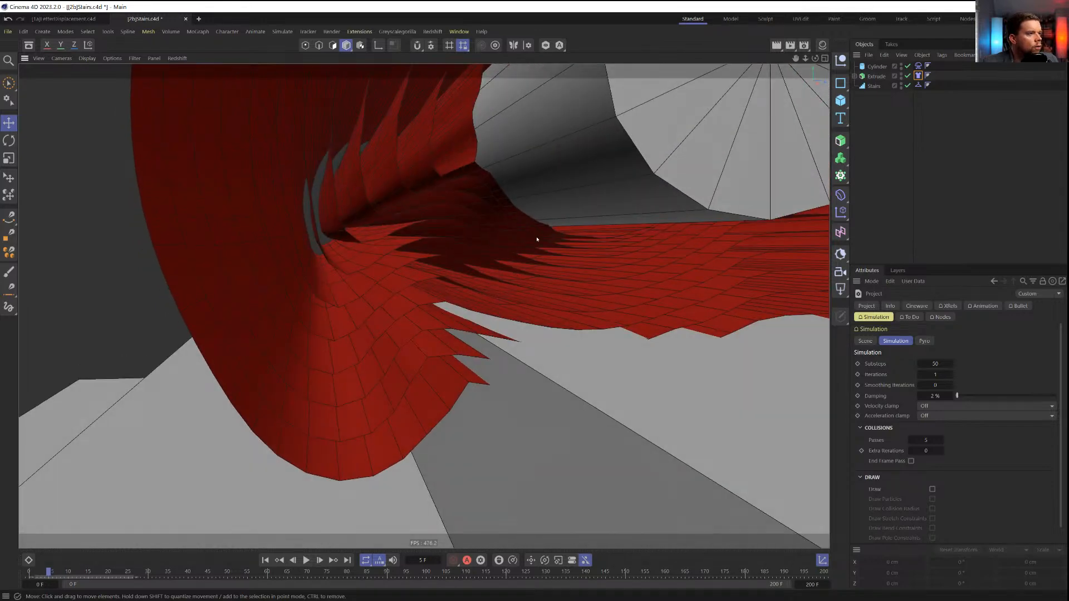
pyautogui.keyDown('alt'); pyautogui.moveTo(533, 283); pyautogui.dragTo(510, 323, button='right'); pyautogui.keyUp('alt')
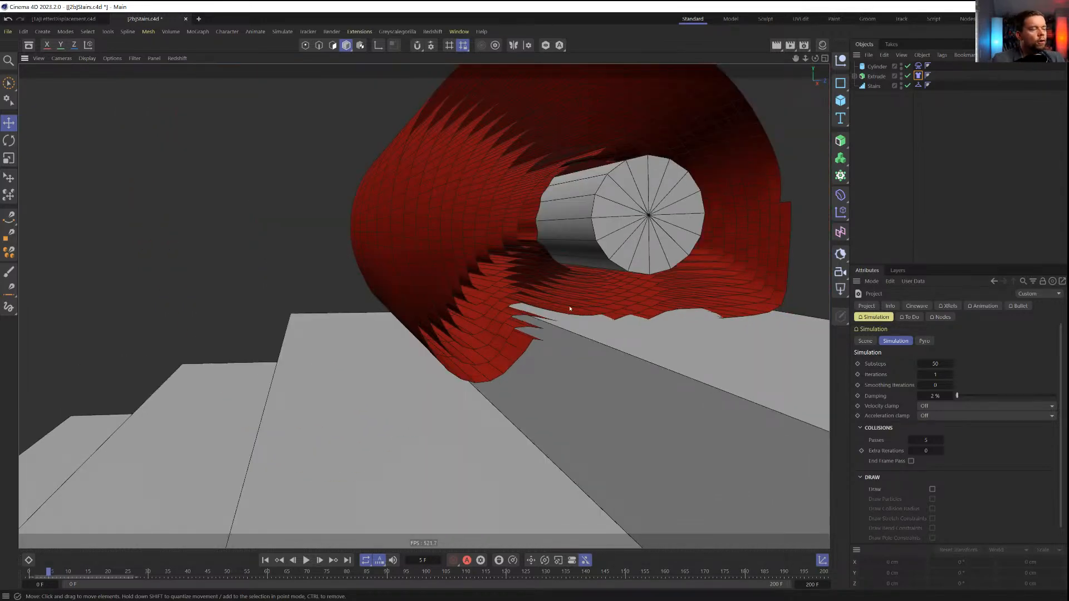
pyautogui.keyDown('alt'); pyautogui.moveTo(570, 309); pyautogui.dragTo(555, 269, button='right'); pyautogui.keyUp('alt')
pyautogui.keyDown('alt'); pyautogui.moveTo(555, 270); pyautogui.dragTo(495, 391, button='middle'); pyautogui.keyUp('alt')
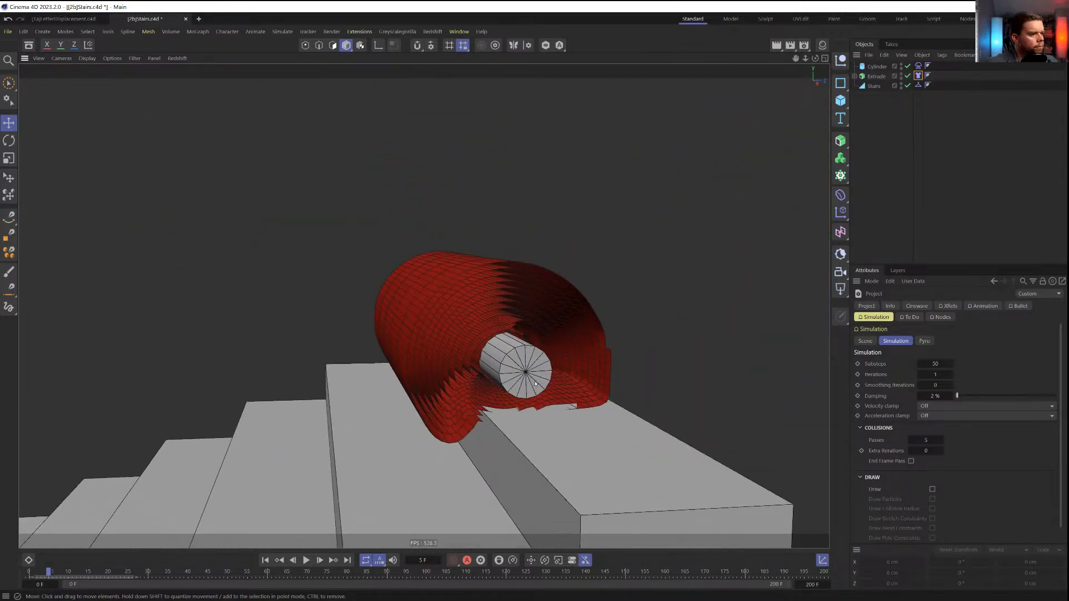
pyautogui.keyDown('alt'); pyautogui.moveTo(496, 391); pyautogui.dragTo(552, 392); pyautogui.keyUp('alt')
pyautogui.keyDown('alt'); pyautogui.moveTo(551, 392); pyautogui.dragTo(526, 393, button='right'); pyautogui.keyUp('alt')
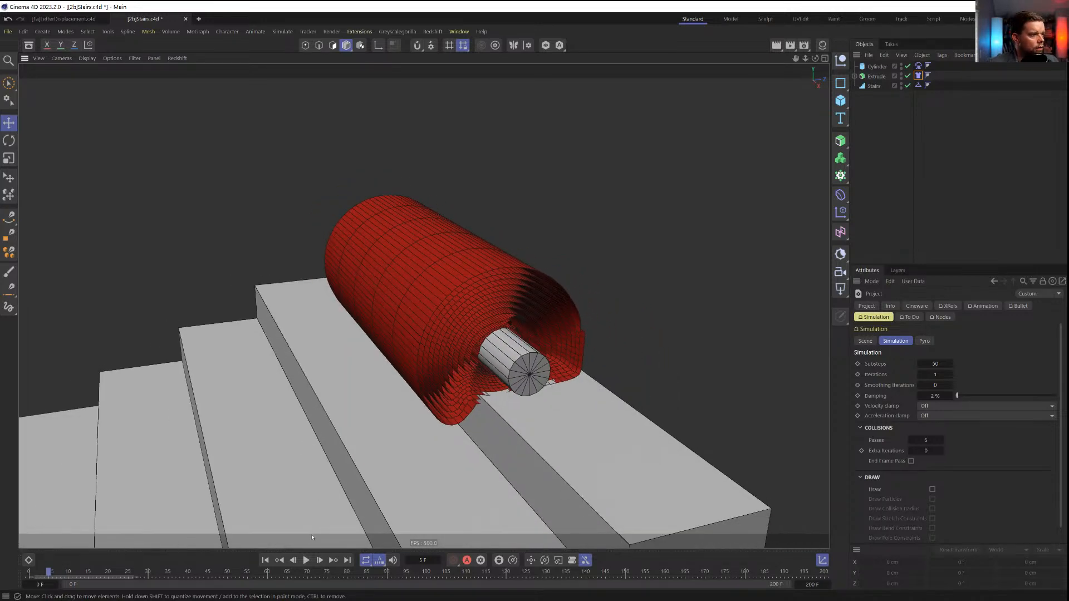
pyautogui.click(266, 560)
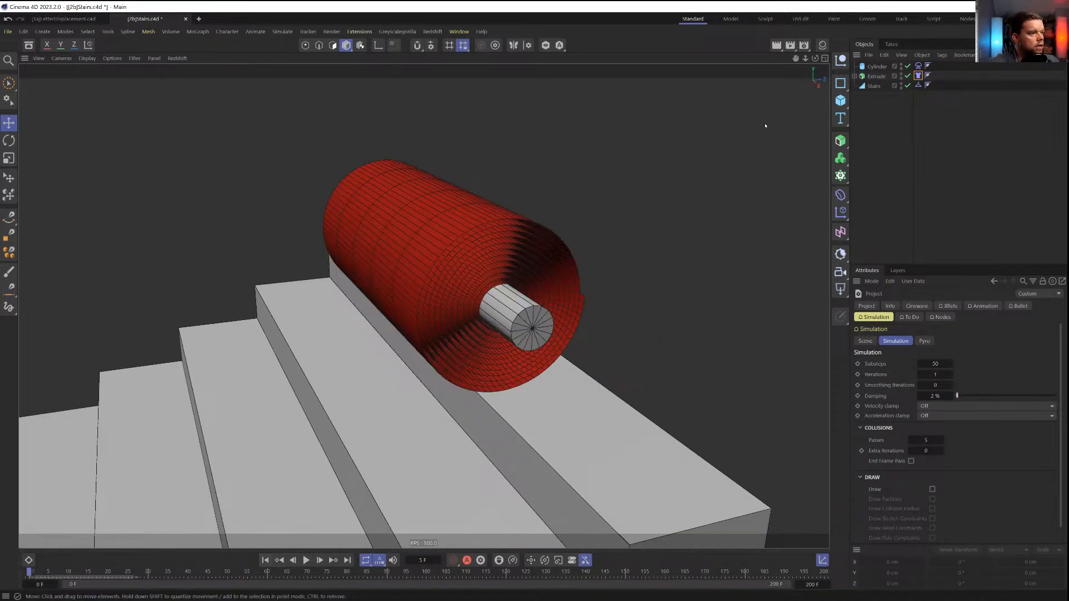
# Tighten the rolled carpet by reducing the end radius of its Helix spline by a few centimetres
pyautogui.click(856, 76)
pyautogui.click(879, 86)
pyautogui.click(934, 310)
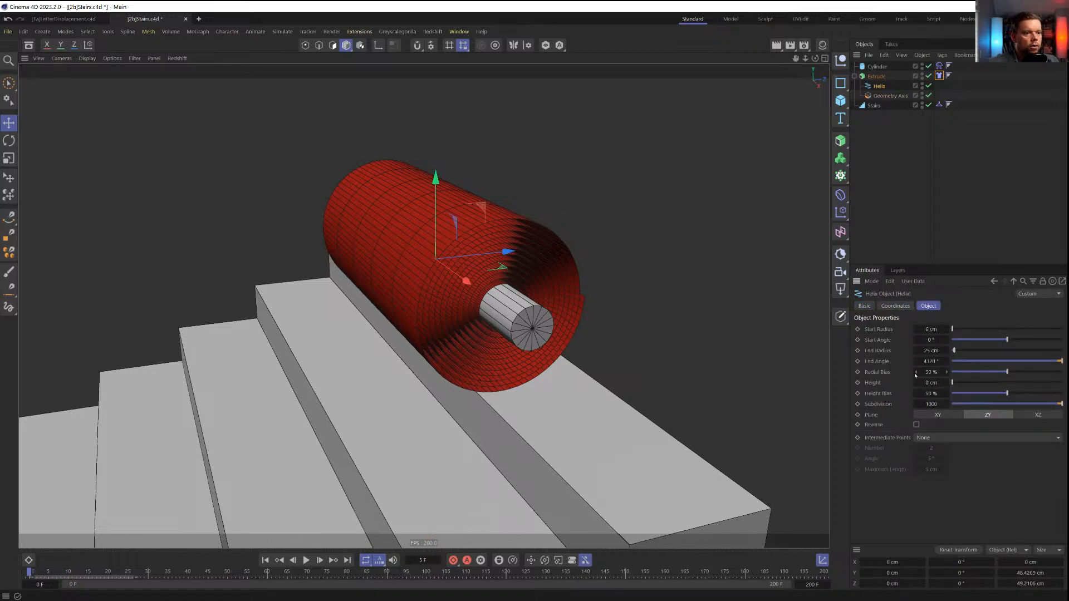
pyautogui.click(917, 352)
pyautogui.click(917, 352)
pyautogui.click(917, 352)
pyautogui.click(917, 352)
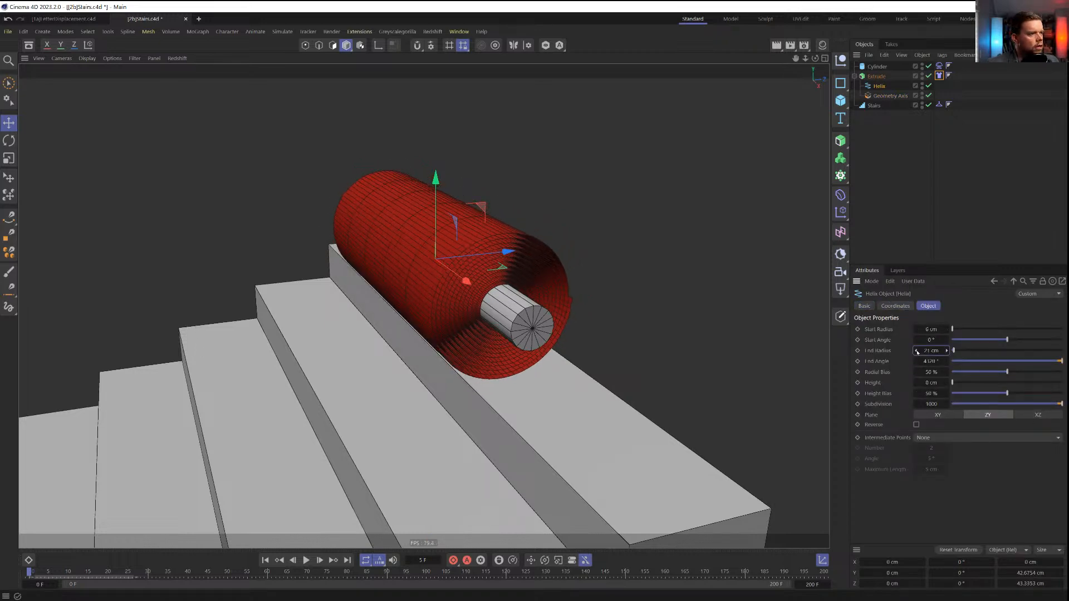
pyautogui.click(917, 352)
# Lower the Cylinder and carpet Extrude together toward the top stair, to about Y 179.75 cm and Z -30.88 cm
pyautogui.keyDown('alt'); pyautogui.moveTo(491, 415); pyautogui.dragTo(466, 389); pyautogui.keyUp('alt')
pyautogui.click(884, 79)
pyautogui.keyDown('shift'); pyautogui.click(882, 67); pyautogui.keyUp('shift')
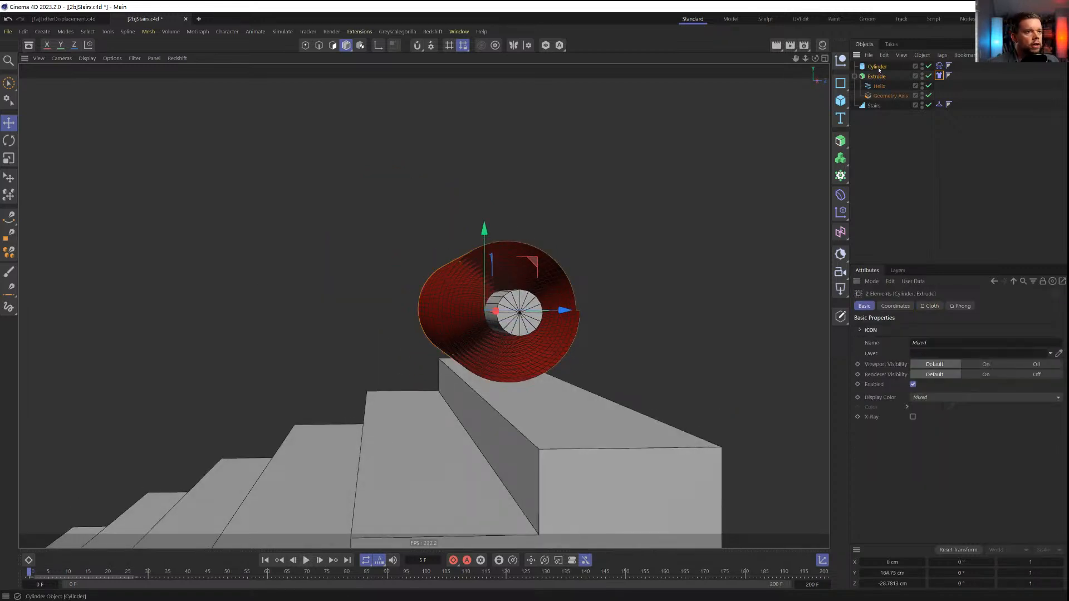
pyautogui.press('e')
pyautogui.moveTo(486, 226)
pyautogui.mouseDown()
pyautogui.moveTo(486, 250)
pyautogui.moveTo(484, 240)
pyautogui.mouseUp()
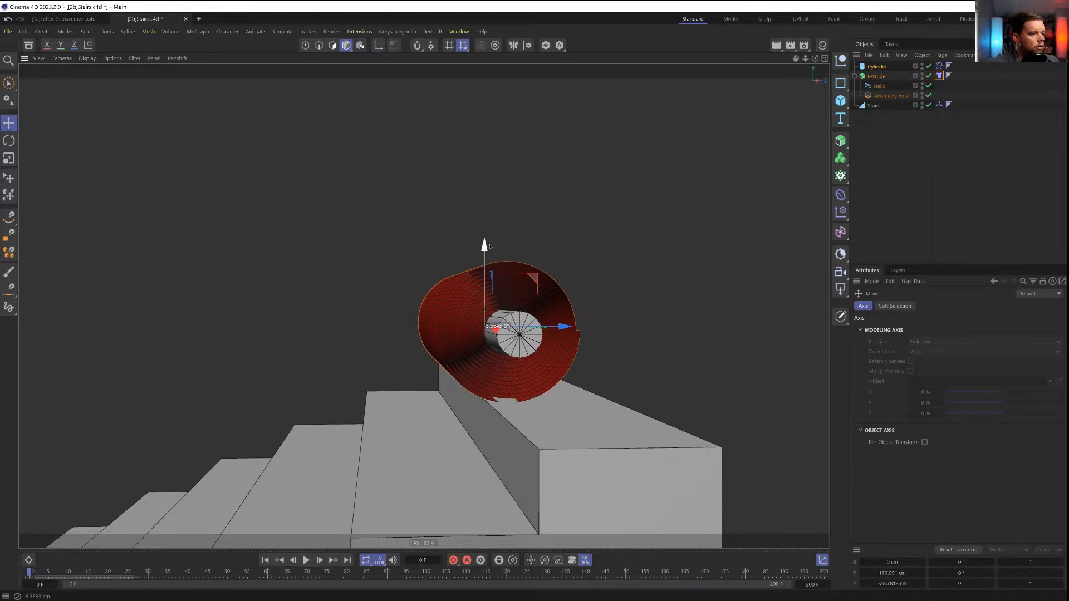
pyautogui.moveTo(560, 328); pyautogui.dragTo(559, 330)
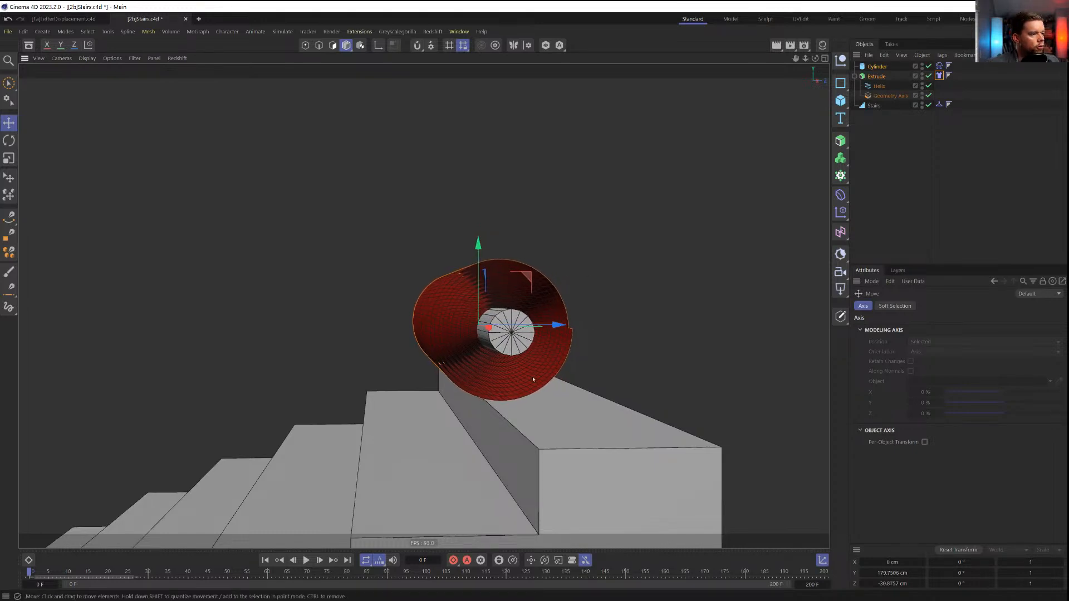
# Play the first few frames of the simulation with the Cylinder active, and return to the first frame
pyautogui.click(307, 560)
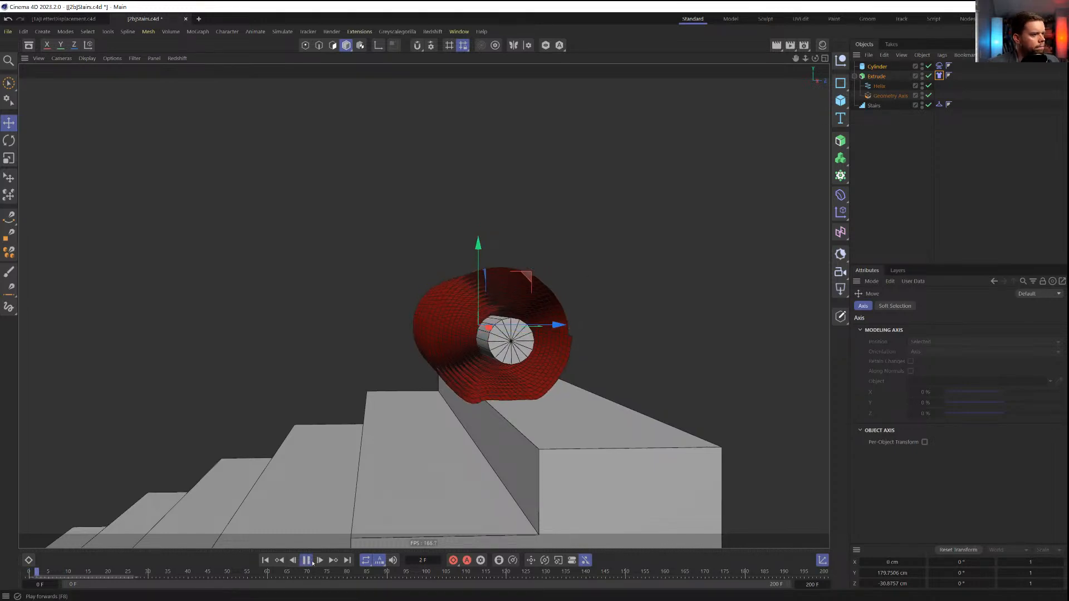
pyautogui.click(311, 561)
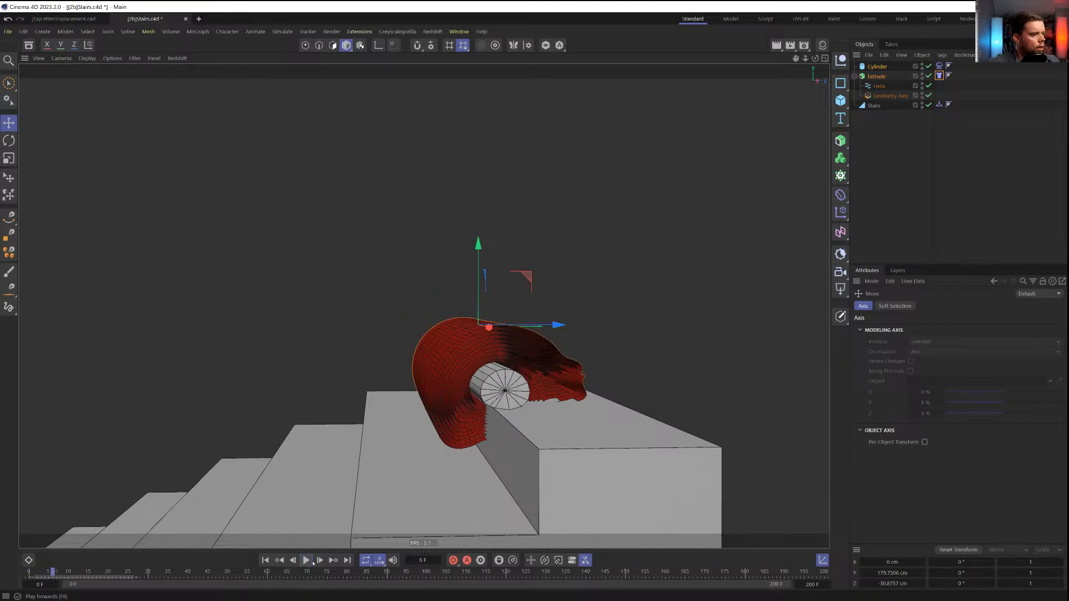
pyautogui.click(265, 561)
# Disable the Cylinder, replay about seven frames to inspect the carpet on its own at the stair edge, and return to the first frame
pyautogui.click(929, 66)
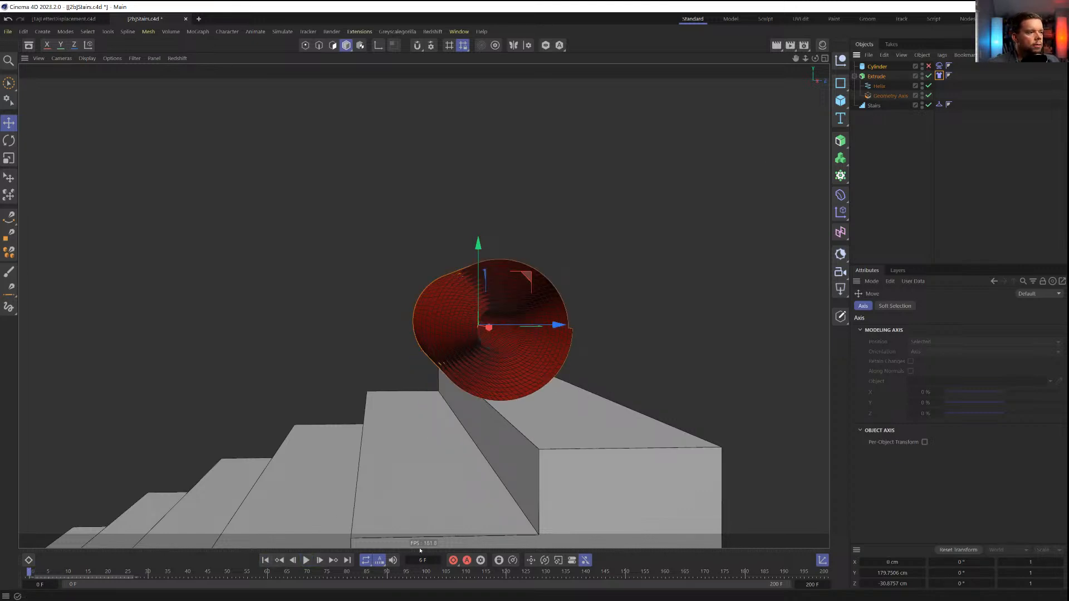
pyautogui.click(306, 560)
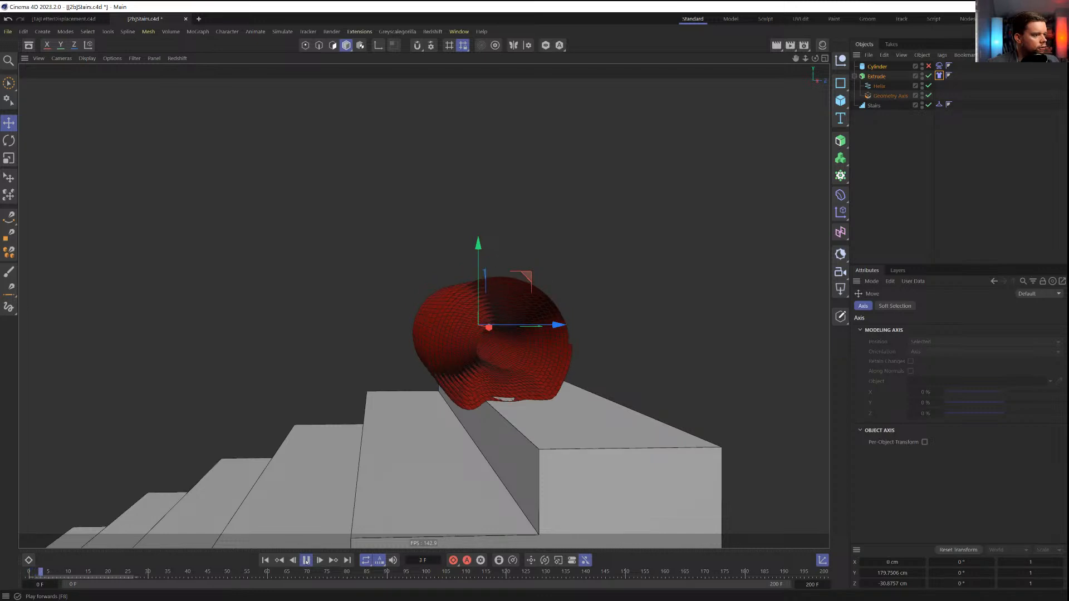
pyautogui.click(305, 561)
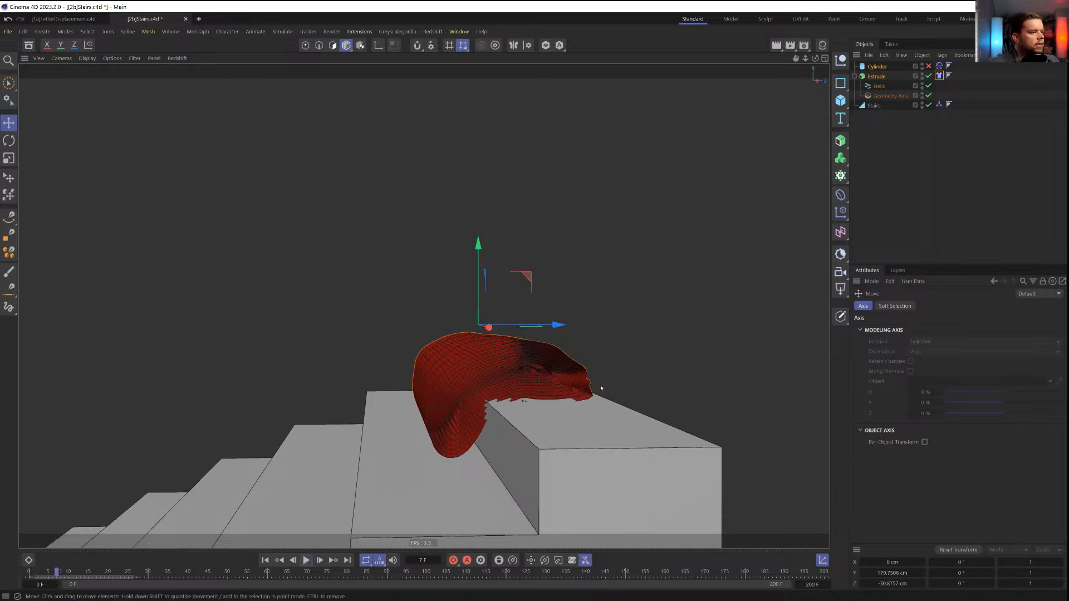
pyautogui.keyDown('alt'); pyautogui.moveTo(602, 389); pyautogui.dragTo(535, 409); pyautogui.keyUp('alt')
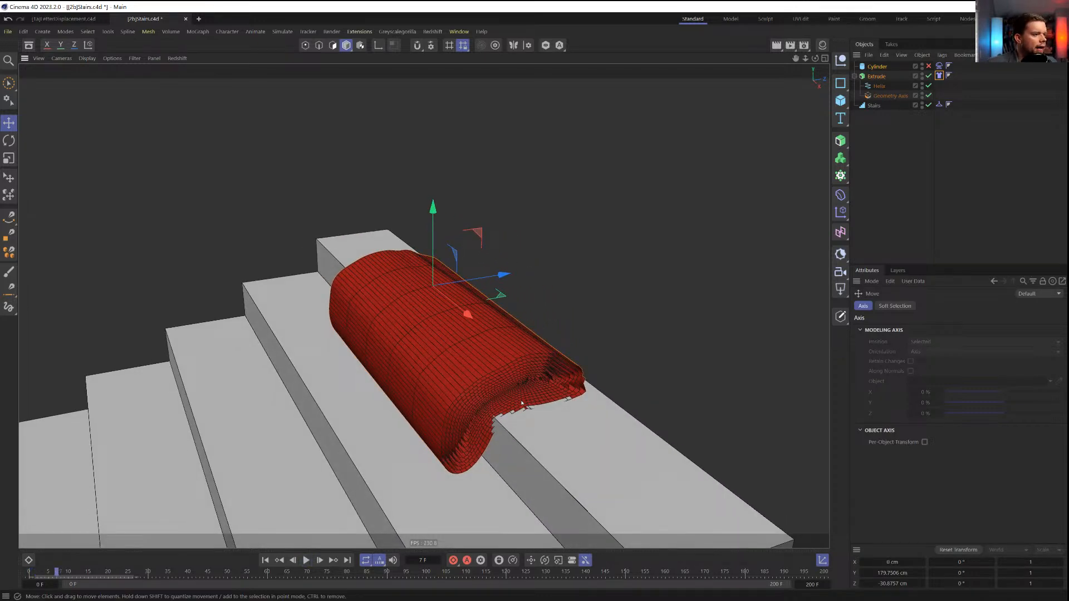
pyautogui.keyDown('alt'); pyautogui.moveTo(507, 443); pyautogui.dragTo(395, 484); pyautogui.keyUp('alt')
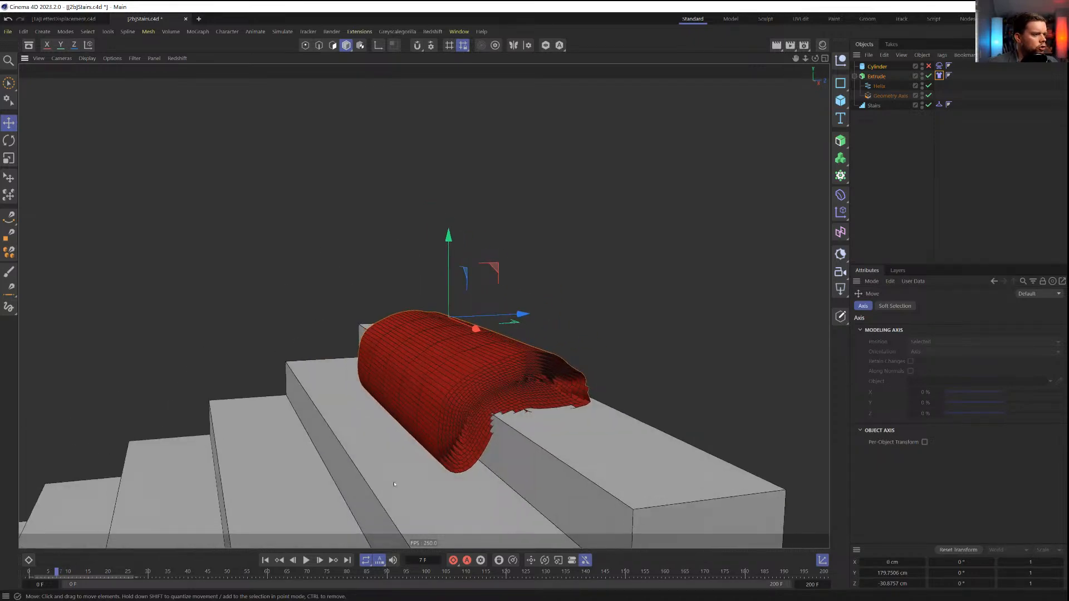
pyautogui.click(266, 561)
# Reduce the end radius of the carpet's Helix spline to 17 cm
pyautogui.click(879, 87)
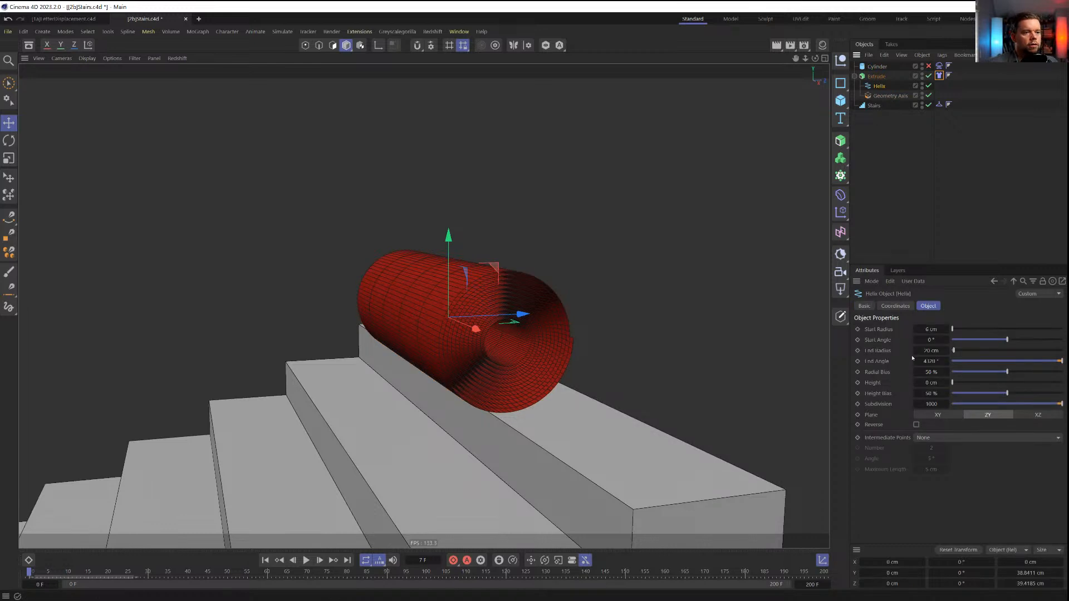
pyautogui.click(917, 352)
pyautogui.click(917, 352)
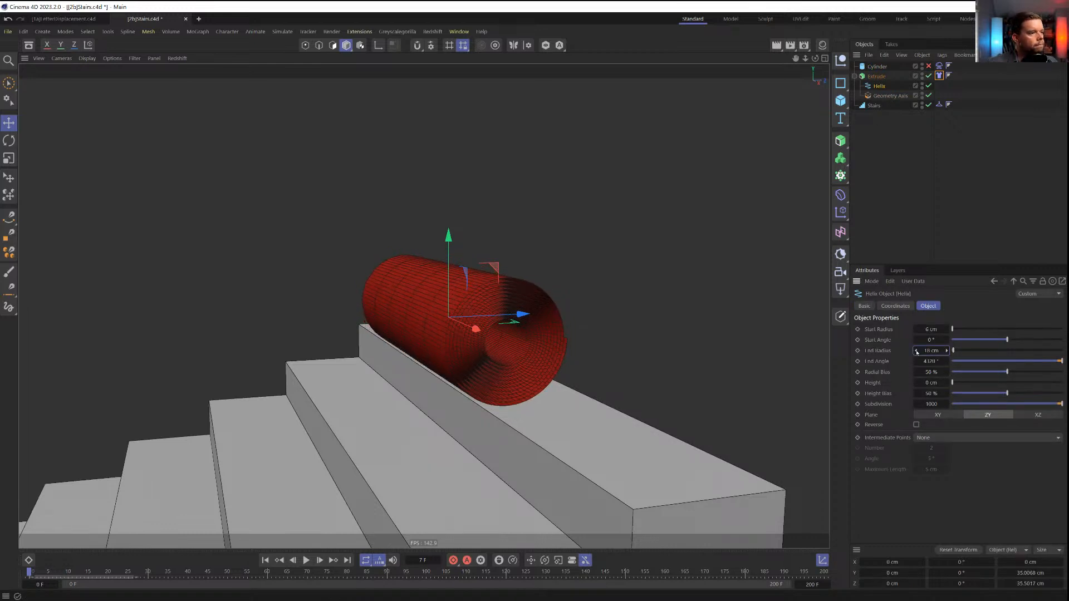
pyautogui.click(917, 352)
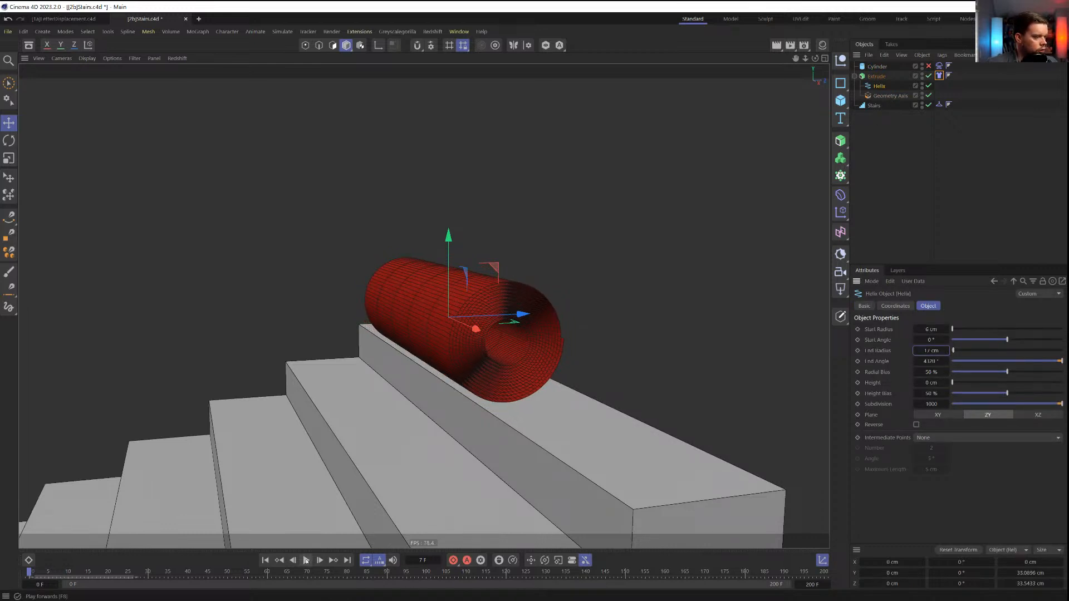
# Replay about four frames of the simulation and inspect the open end of the carpet roll where it meets the stair edge
pyautogui.click(306, 561)
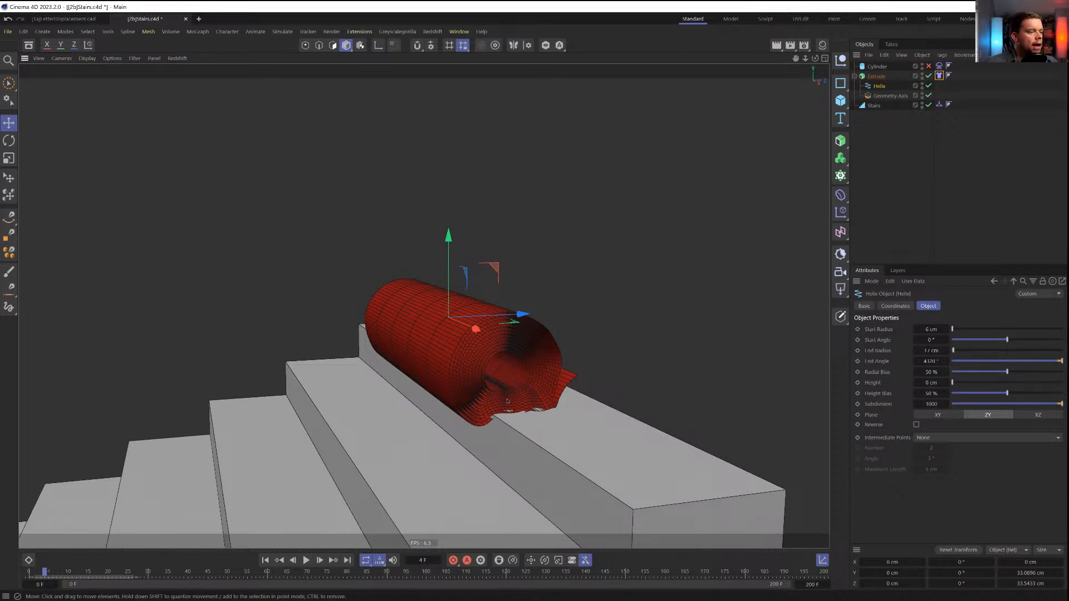
pyautogui.scroll(6, 507, 401)
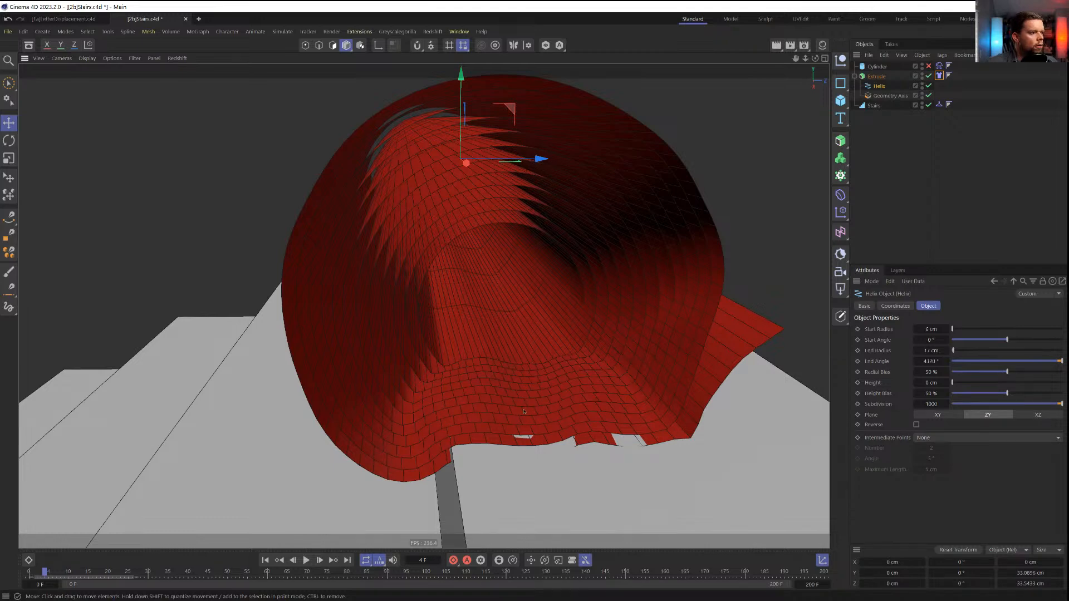
pyautogui.scroll(-4, 524, 412)
pyautogui.keyDown('alt'); pyautogui.moveTo(515, 398); pyautogui.dragTo(539, 409); pyautogui.keyUp('alt')
pyautogui.keyDown('alt'); pyautogui.moveTo(540, 409); pyautogui.dragTo(556, 346, button='middle'); pyautogui.keyUp('alt')
pyautogui.scroll(-1, 556, 346)
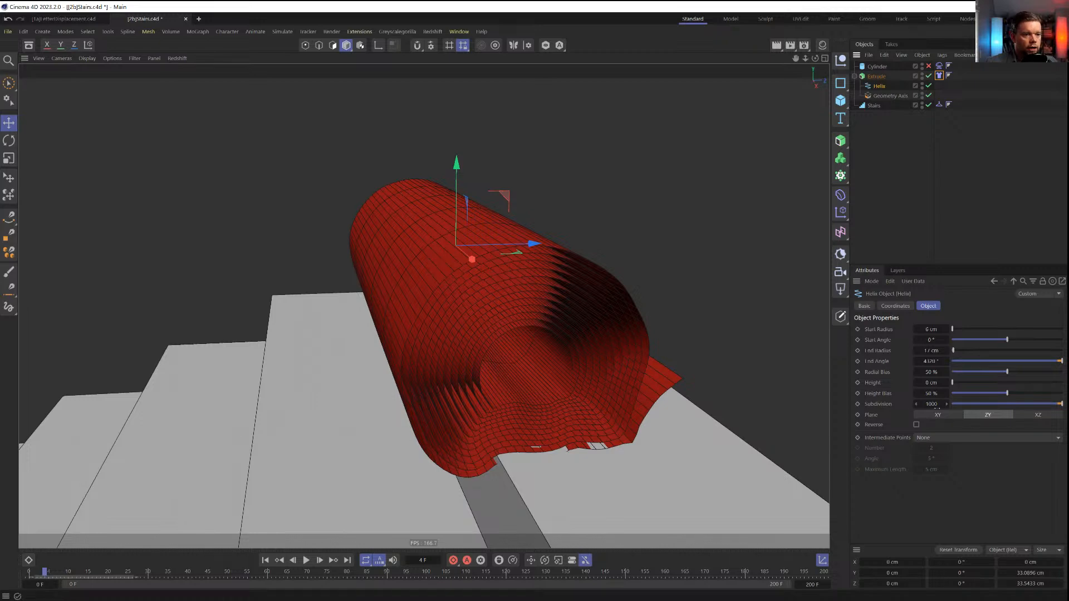
# Lower the Helix subdivision to 795 and replay the simulation for about 13 frames to check the roll's deformation
pyautogui.moveTo(932, 404); pyautogui.dragTo(928, 404)
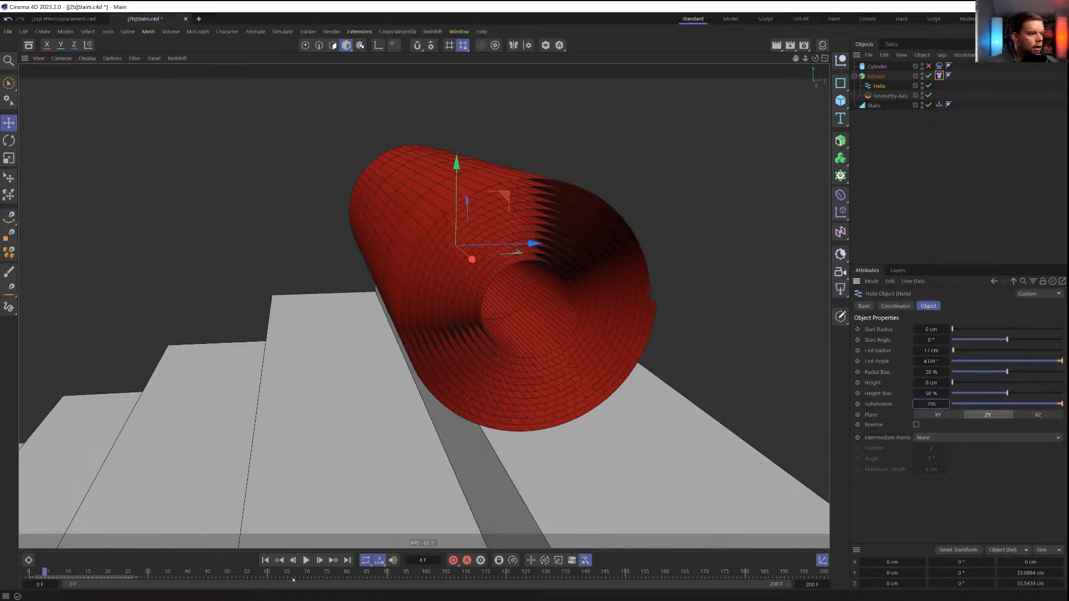
pyautogui.click(267, 562)
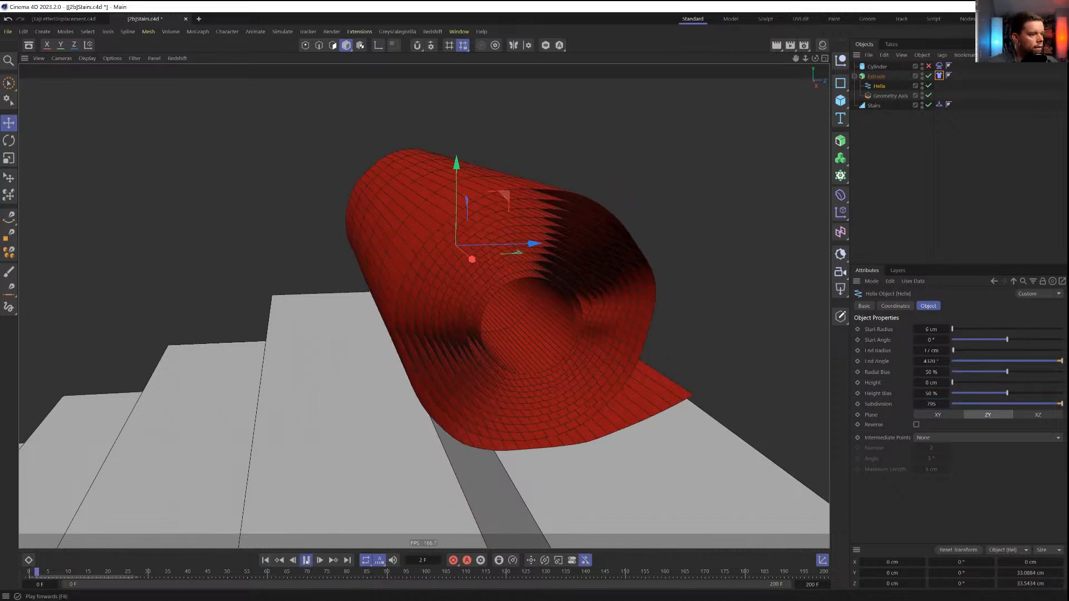
pyautogui.click(307, 562)
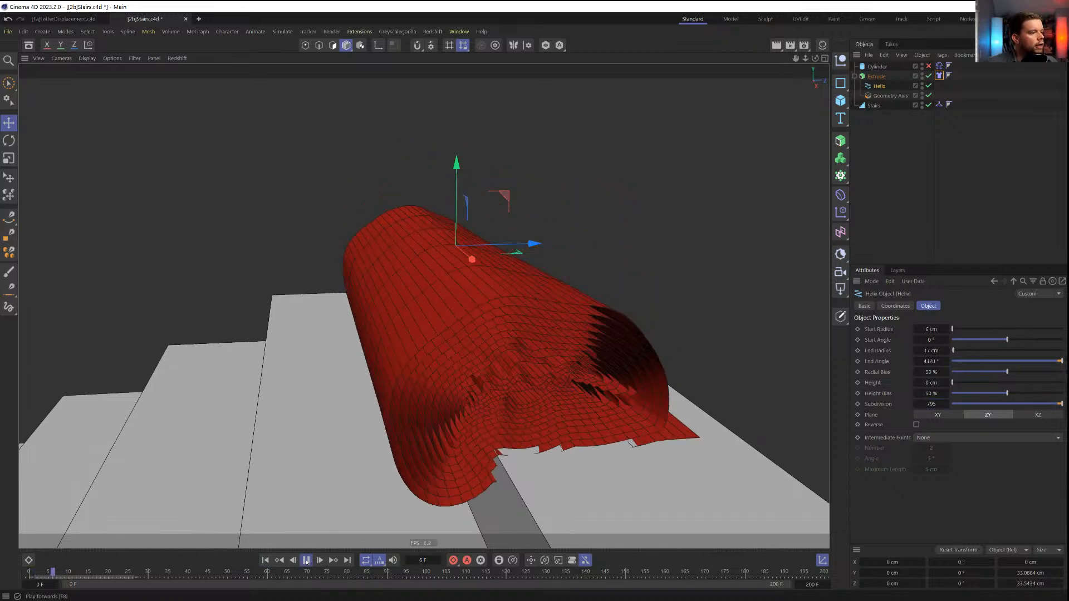
pyautogui.click(306, 561)
pyautogui.keyDown('alt'); pyautogui.moveTo(522, 428); pyautogui.dragTo(553, 446); pyautogui.keyUp('alt')
pyautogui.click(265, 561)
pyautogui.click(306, 560)
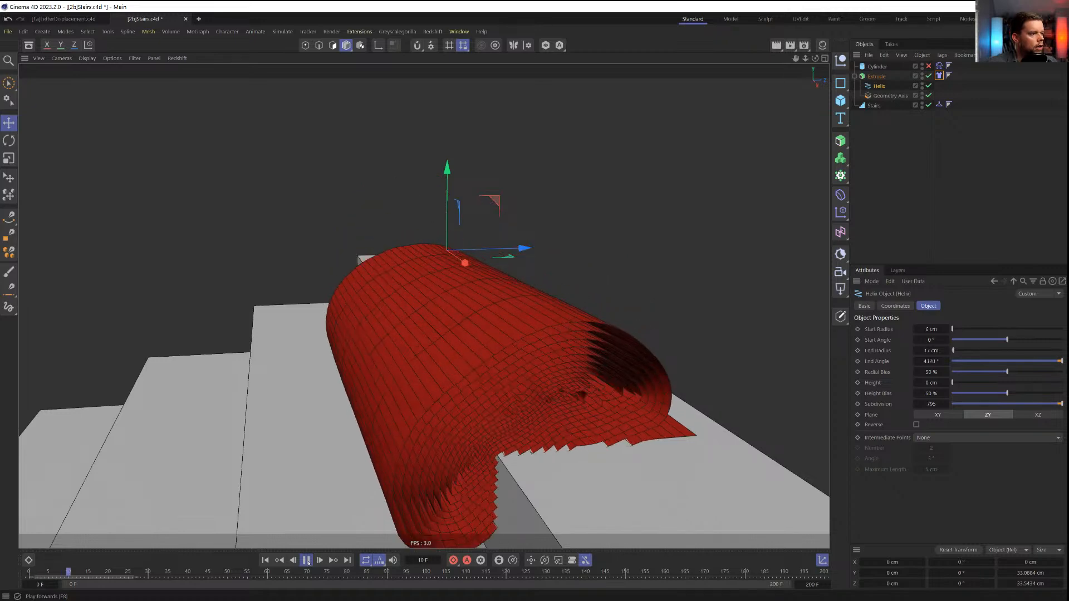
pyautogui.click(306, 561)
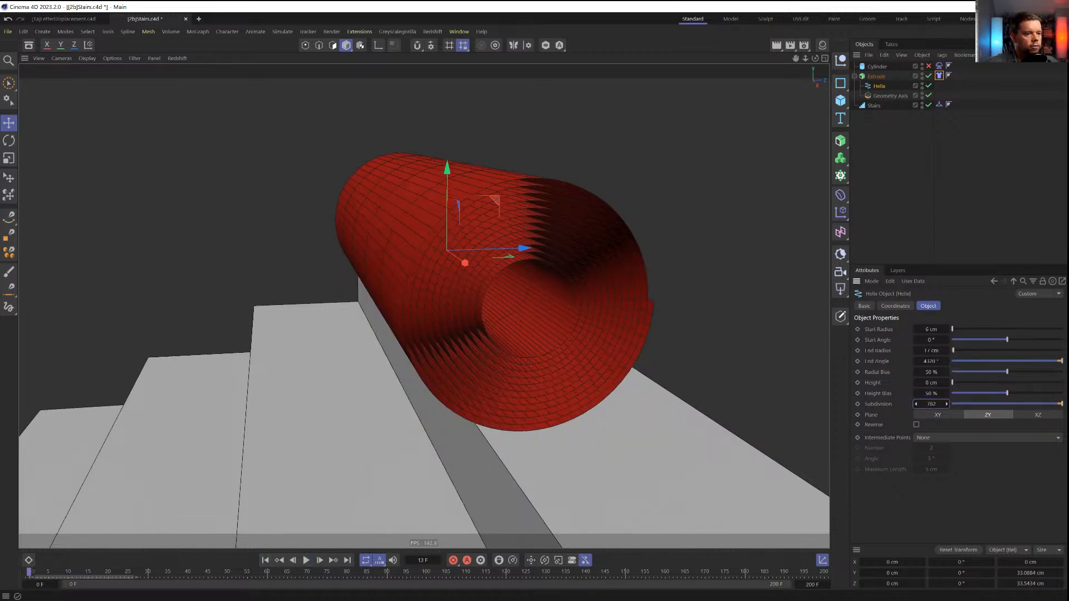
# Lower the Helix subdivision to 587, replay about seven frames, and inspect the collapsing roll from a wider view of the stairs
pyautogui.click(265, 560)
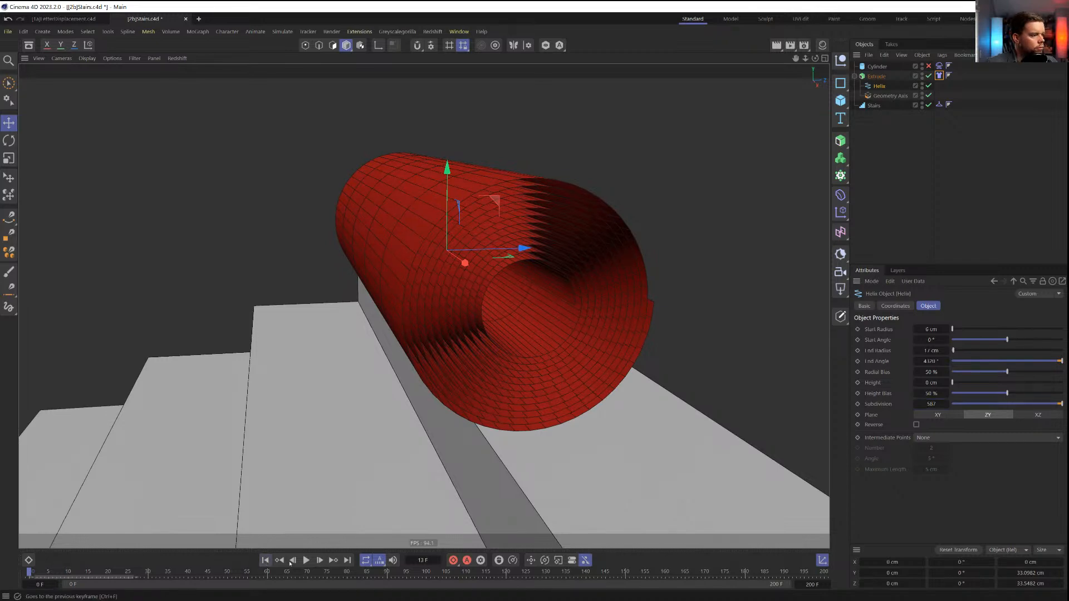
pyautogui.click(306, 560)
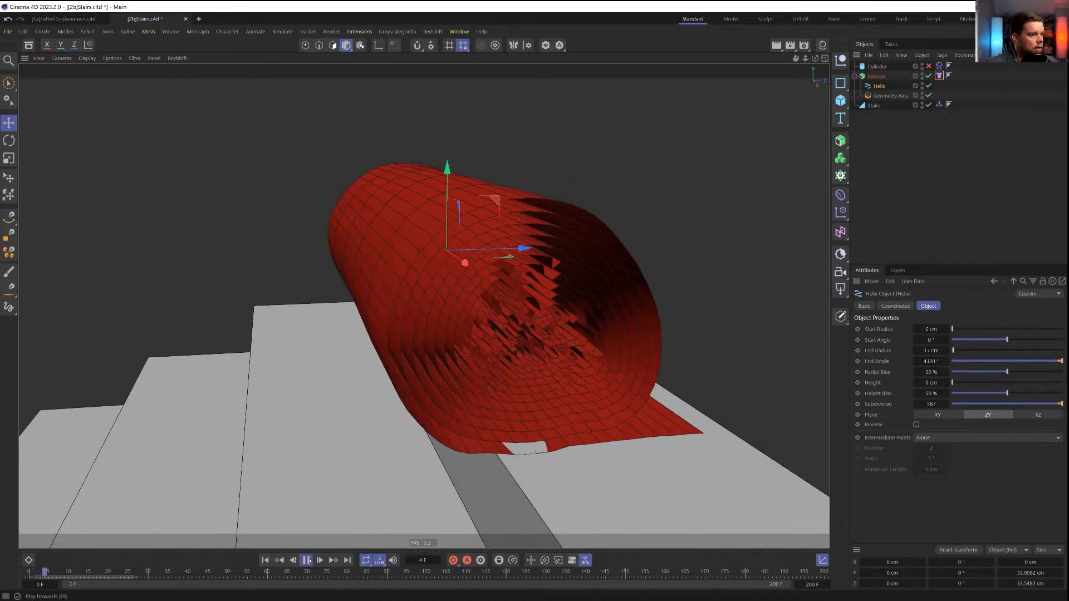
pyautogui.click(309, 561)
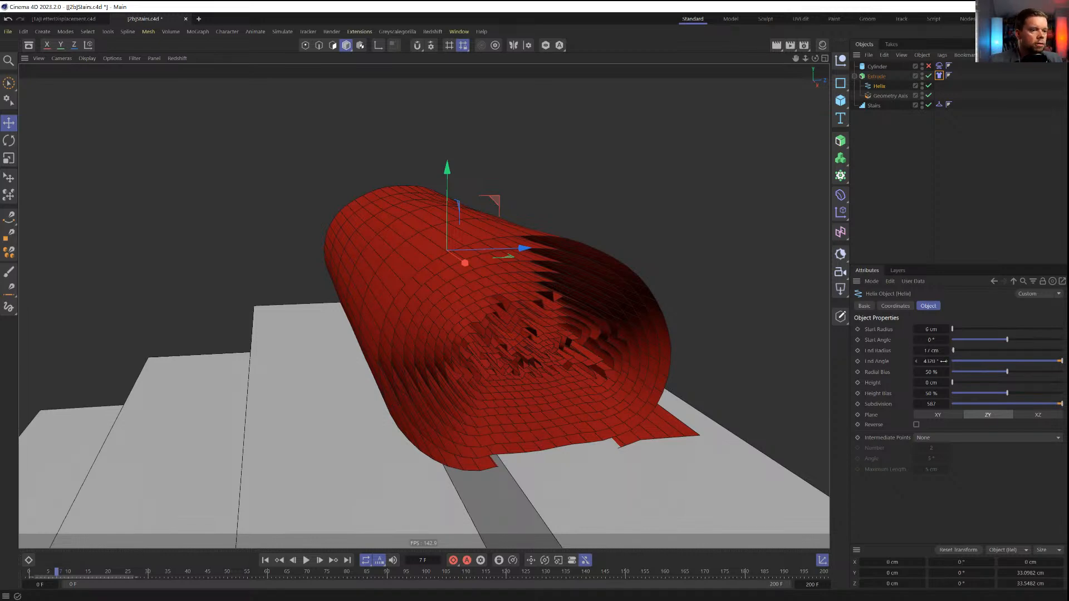
pyautogui.keyDown('alt'); pyautogui.moveTo(540, 378); pyautogui.dragTo(531, 405); pyautogui.keyUp('alt')
pyautogui.keyDown('alt'); pyautogui.moveTo(531, 405); pyautogui.dragTo(535, 362, button='right'); pyautogui.keyUp('alt')
pyautogui.keyDown('alt'); pyautogui.moveTo(535, 362); pyautogui.dragTo(528, 332, button='middle'); pyautogui.keyUp('alt')
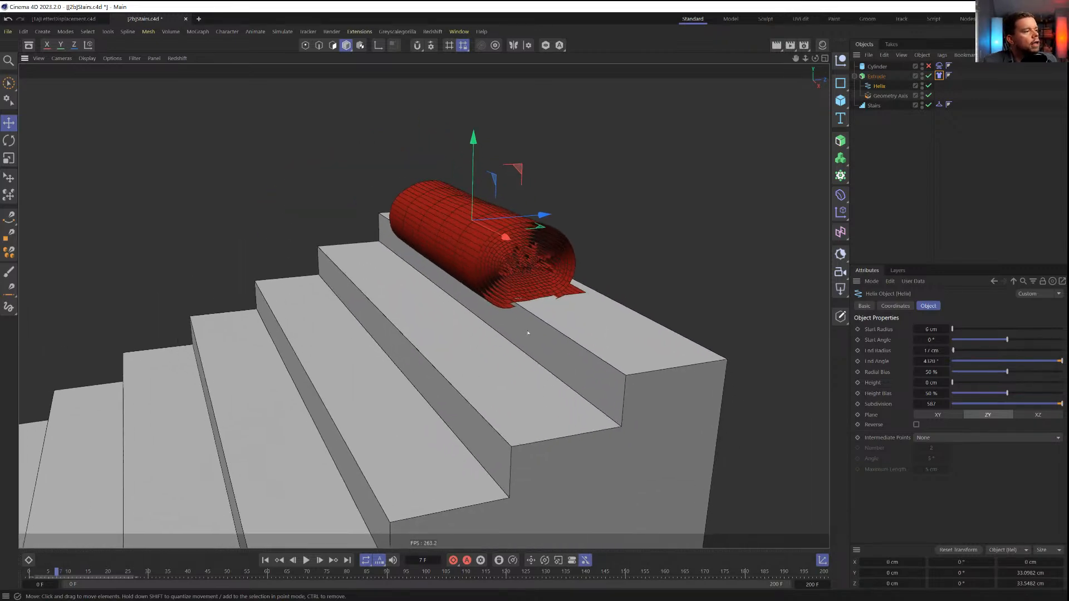
pyautogui.keyDown('alt'); pyautogui.moveTo(520, 292); pyautogui.dragTo(522, 303); pyautogui.keyUp('alt')
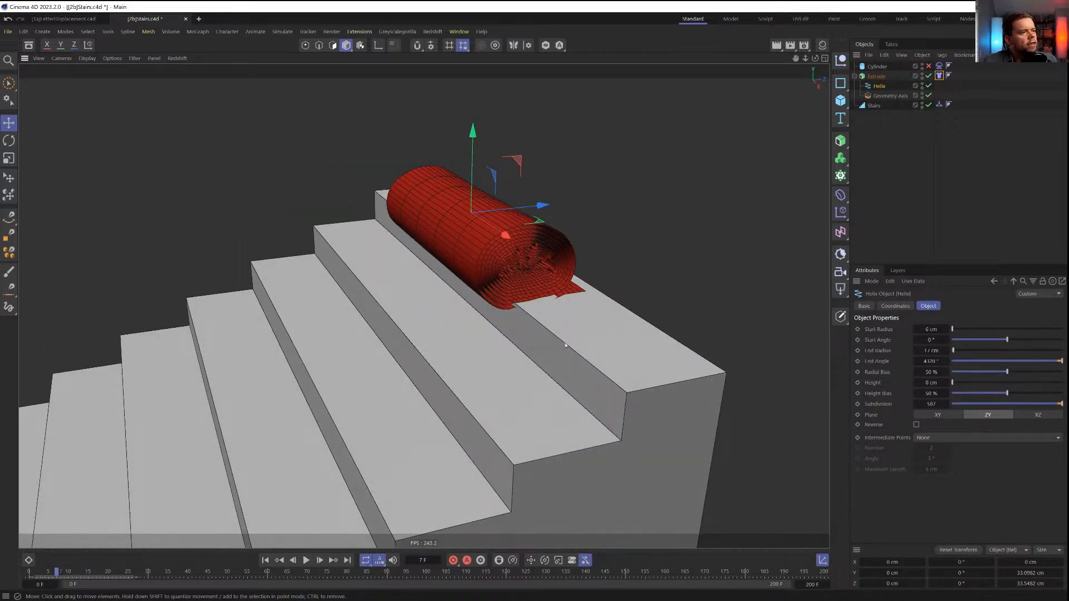
pyautogui.keyDown('alt'); pyautogui.moveTo(563, 346); pyautogui.dragTo(567, 358); pyautogui.keyUp('alt')
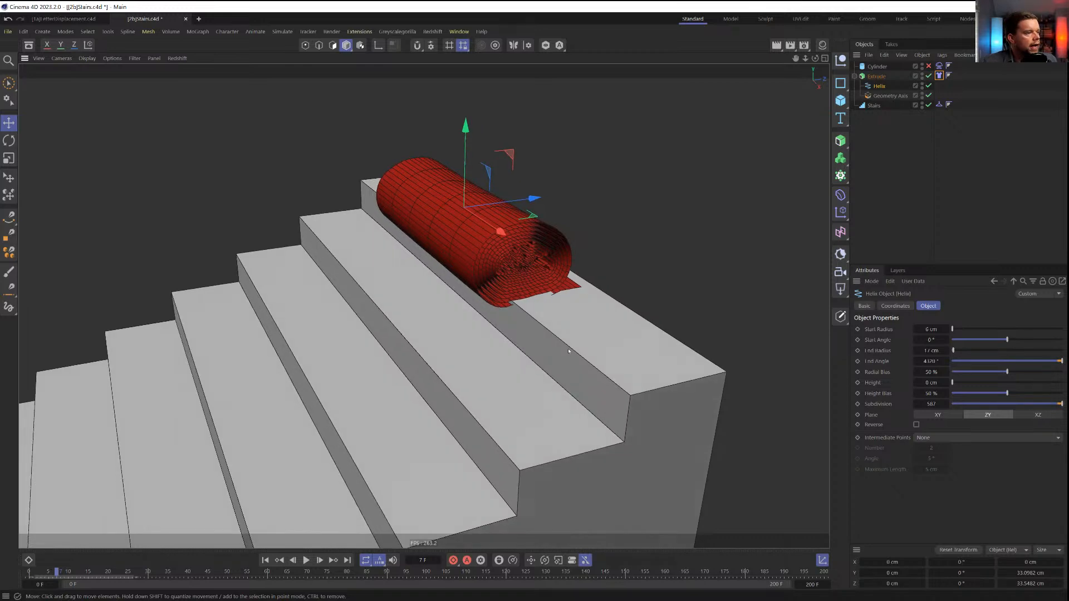
pyautogui.keyDown('alt'); pyautogui.moveTo(567, 358); pyautogui.dragTo(536, 365, button='middle'); pyautogui.keyUp('alt')
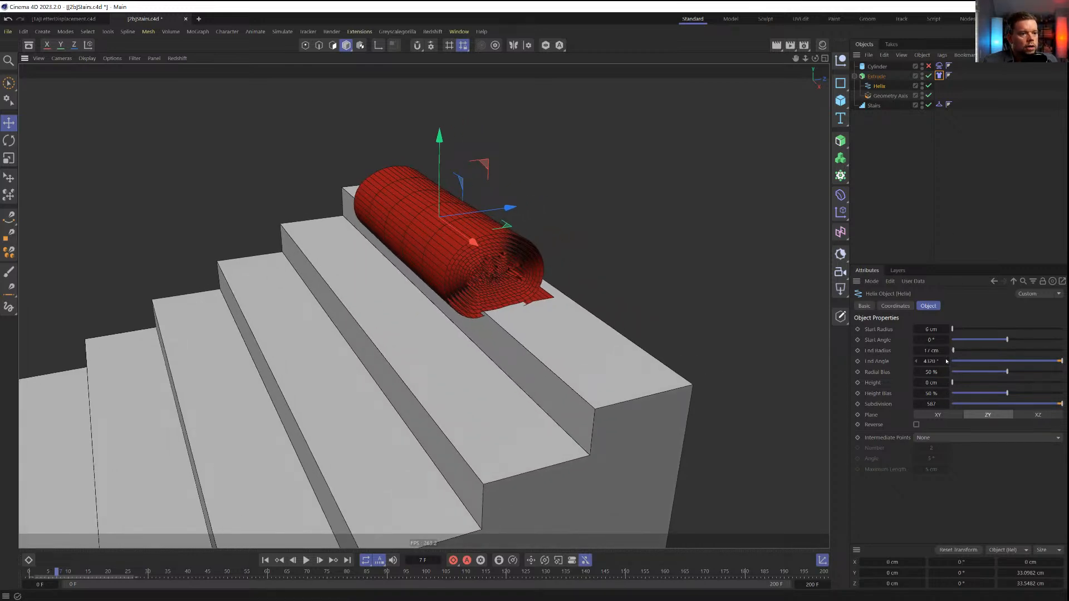
# Set the carpet's cloth thickness to 3 cm, start the simulation briefly, and return to the first frame
pyautogui.click(940, 76)
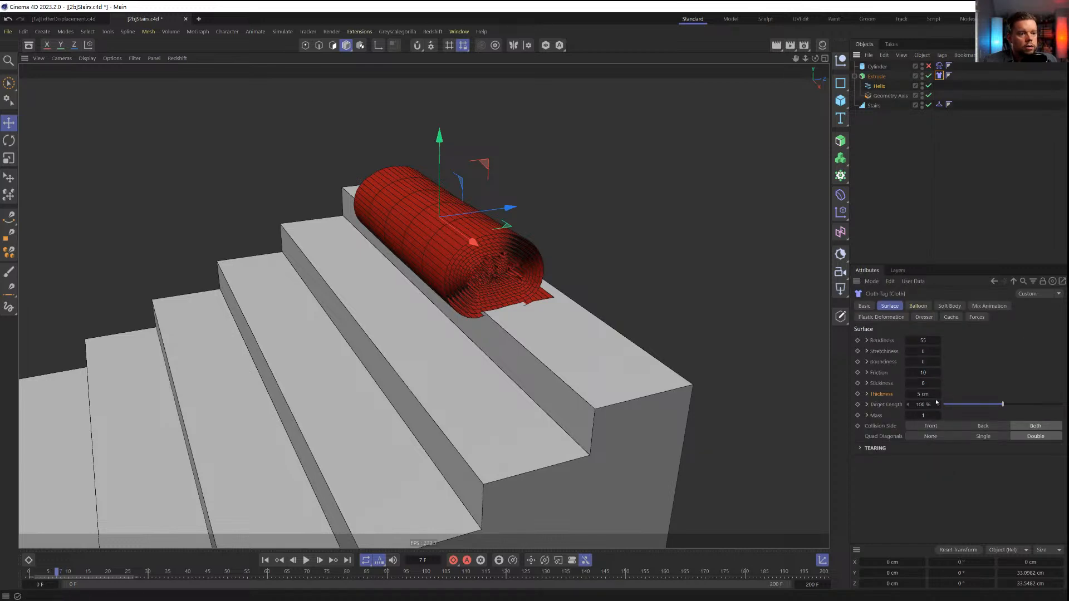
pyautogui.press('Return')
pyautogui.click(265, 562)
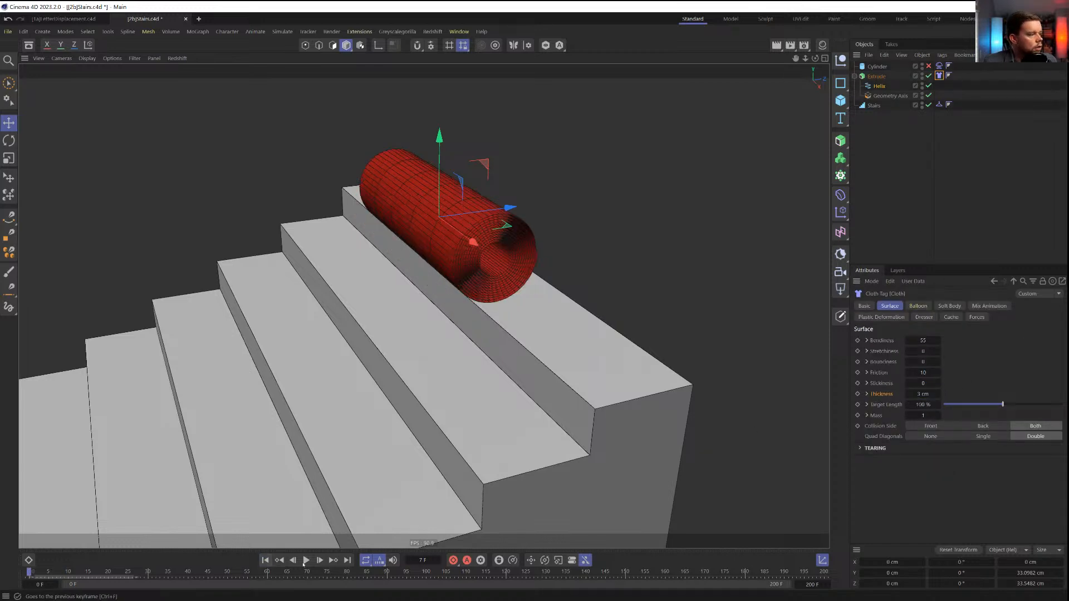
pyautogui.click(305, 563)
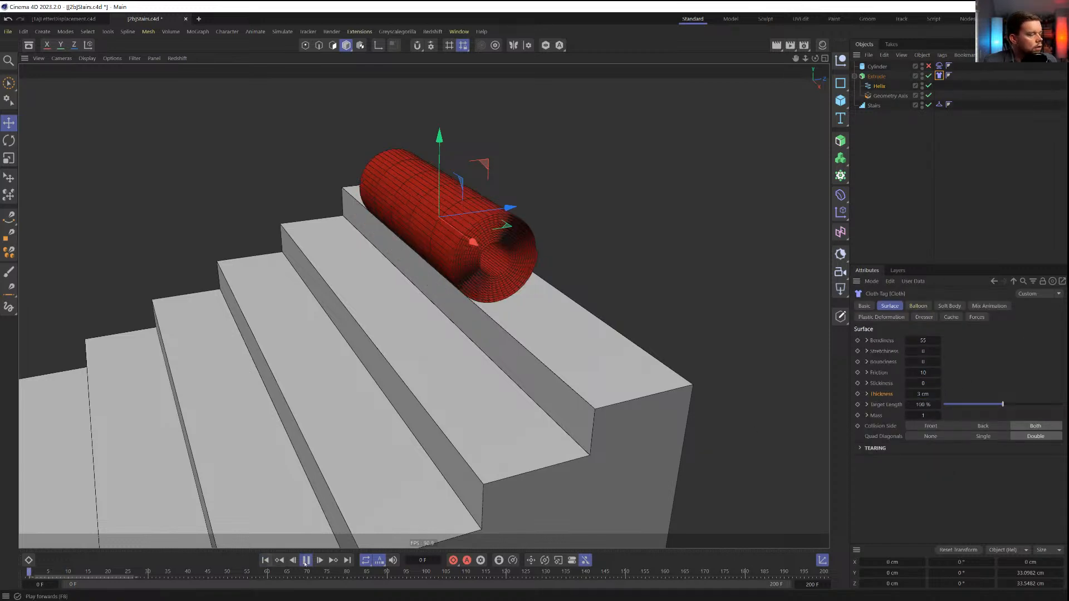
pyautogui.click(266, 560)
# Set the carpet's cloth thickness to 1 cm, replay about nine frames, and return to the first frame
pyautogui.doubleClick(921, 394)
pyautogui.write('1')
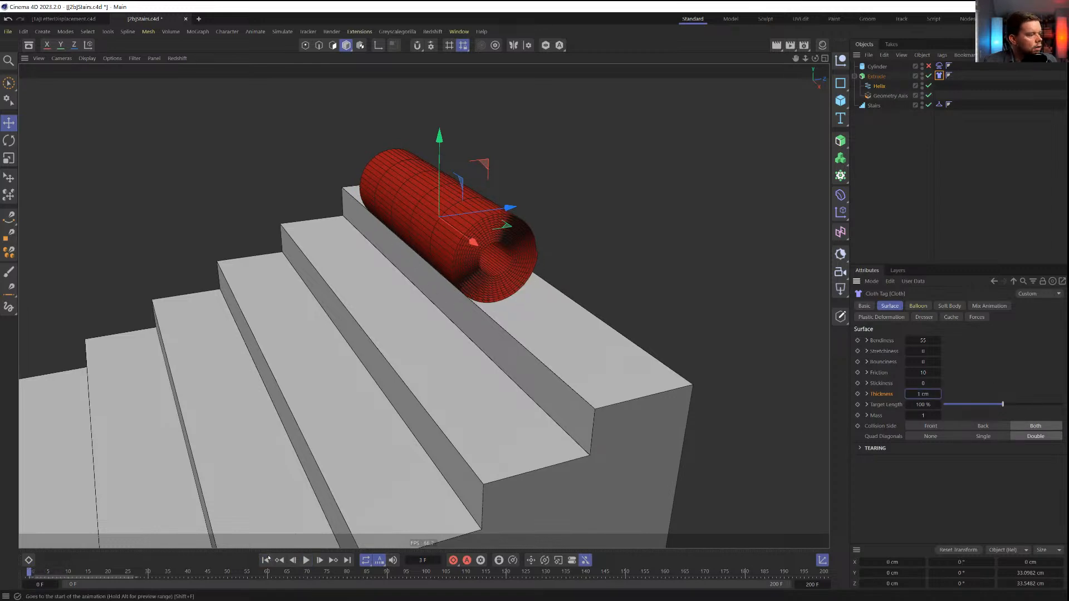
pyautogui.click(266, 561)
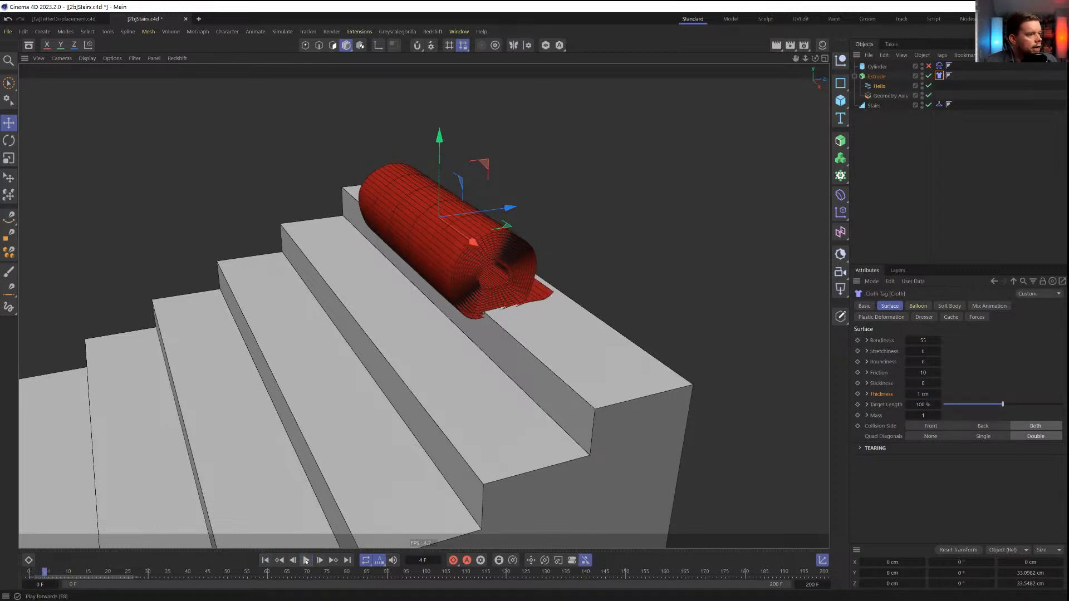
pyautogui.click(307, 562)
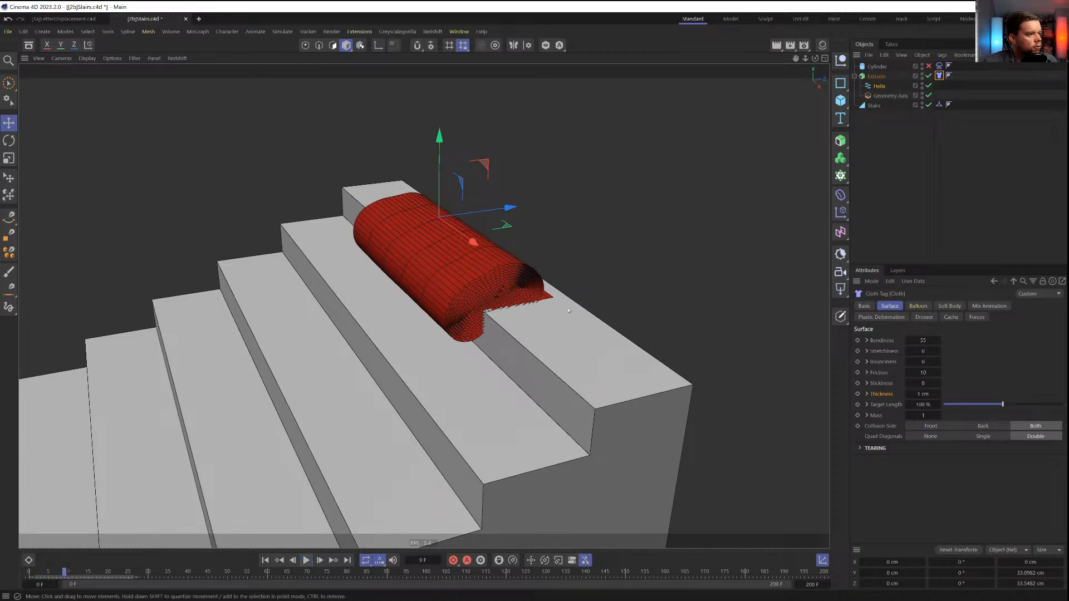
pyautogui.click(265, 561)
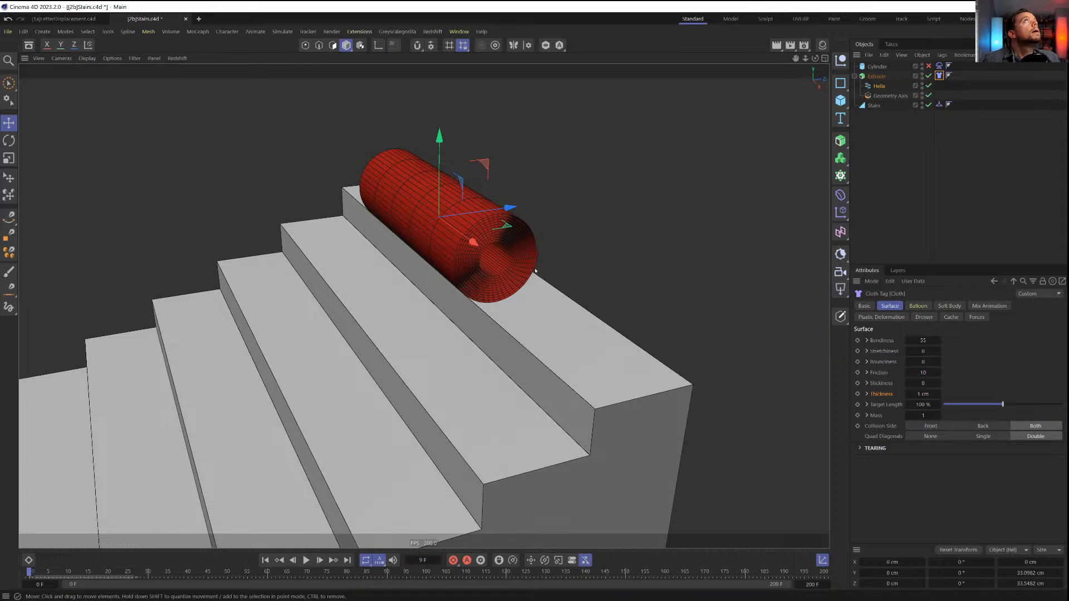
# Add a Subdivide deformer under the Stairs object and set its subdivisions to 3
pyautogui.keyDown('alt'); pyautogui.moveTo(519, 396); pyautogui.dragTo(553, 347); pyautogui.keyUp('alt')
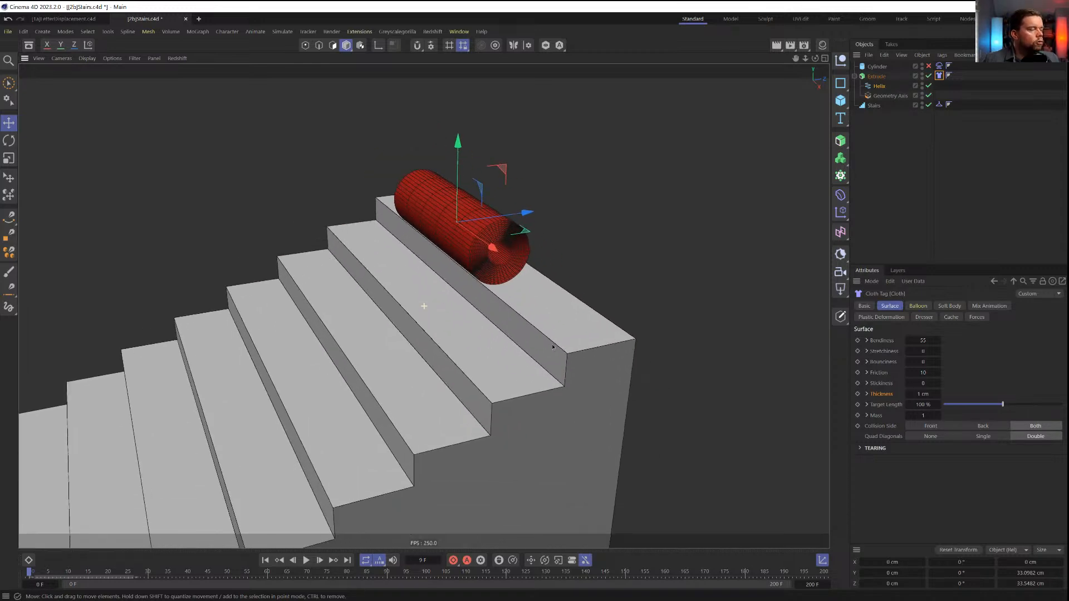
pyautogui.click(554, 347)
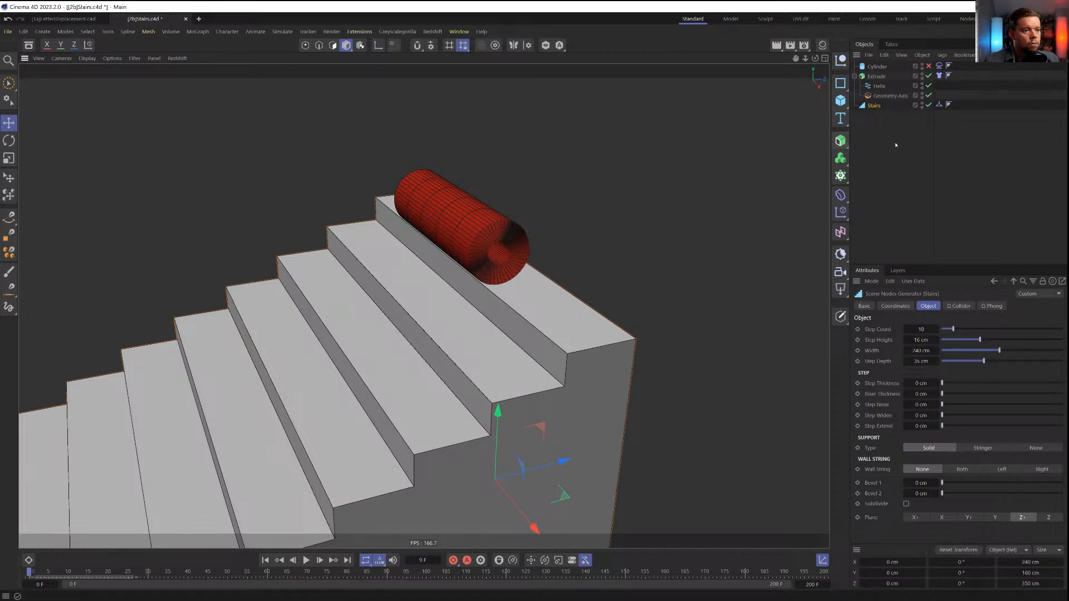
pyautogui.hotkey('shift', 'c')
pyautogui.write('sub')
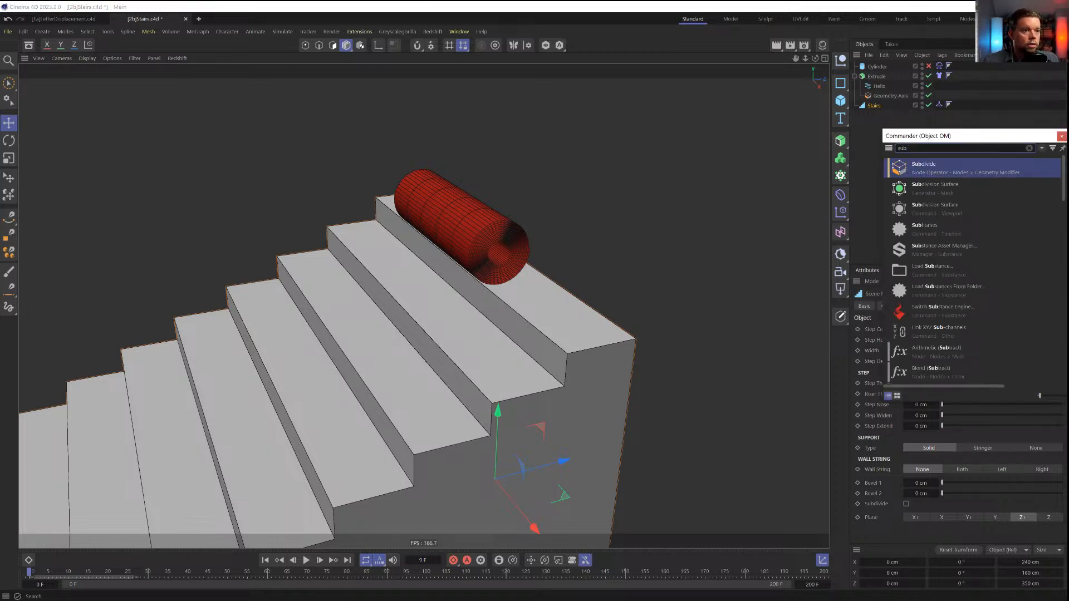
pyautogui.press('Return')
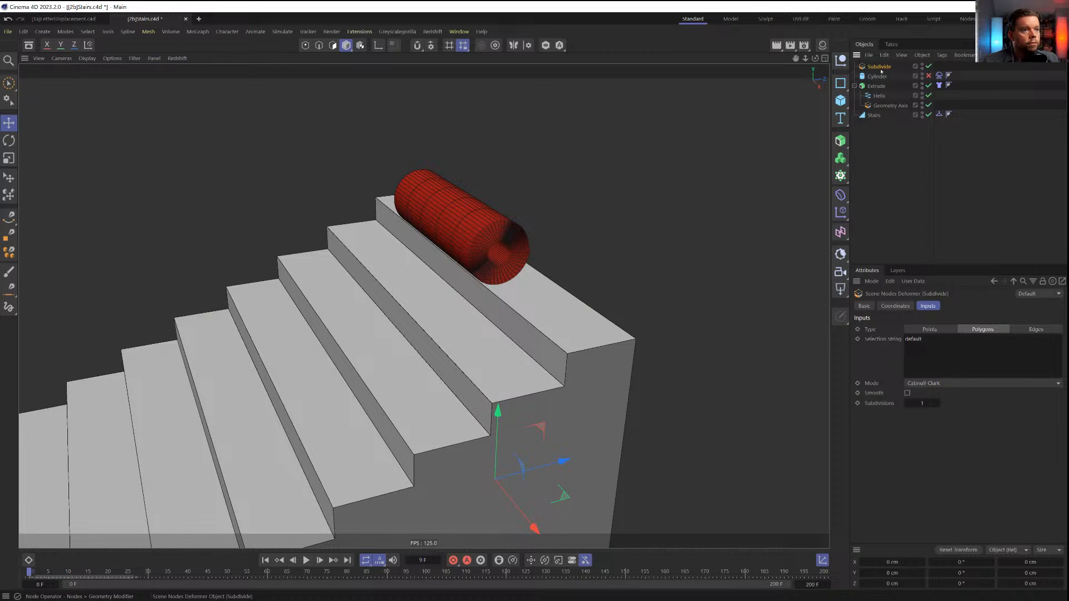
pyautogui.moveTo(880, 68); pyautogui.dragTo(872, 117)
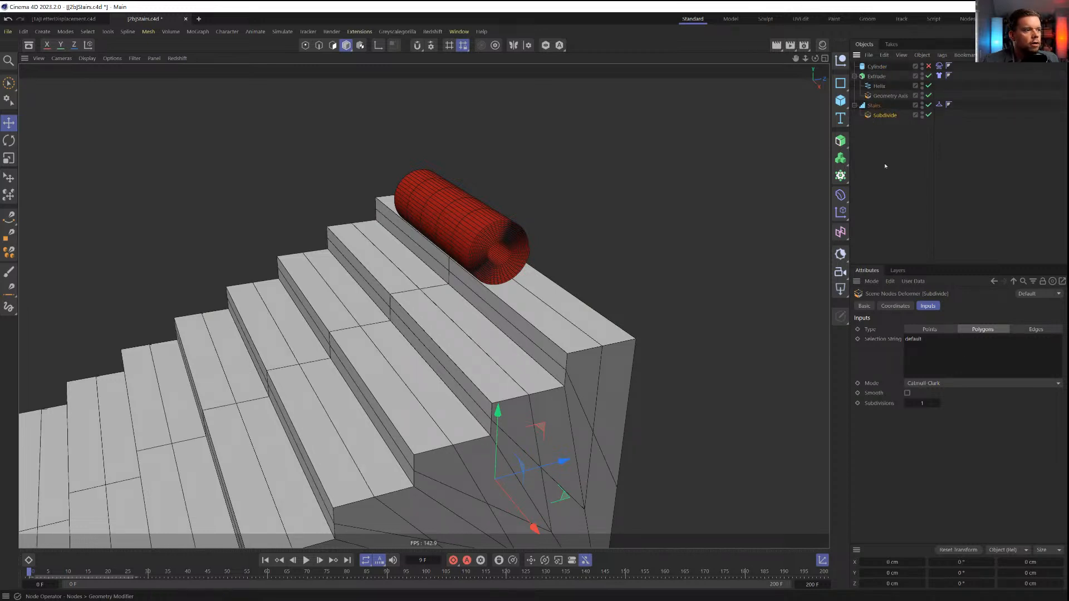
pyautogui.click(937, 404)
pyautogui.click(937, 404)
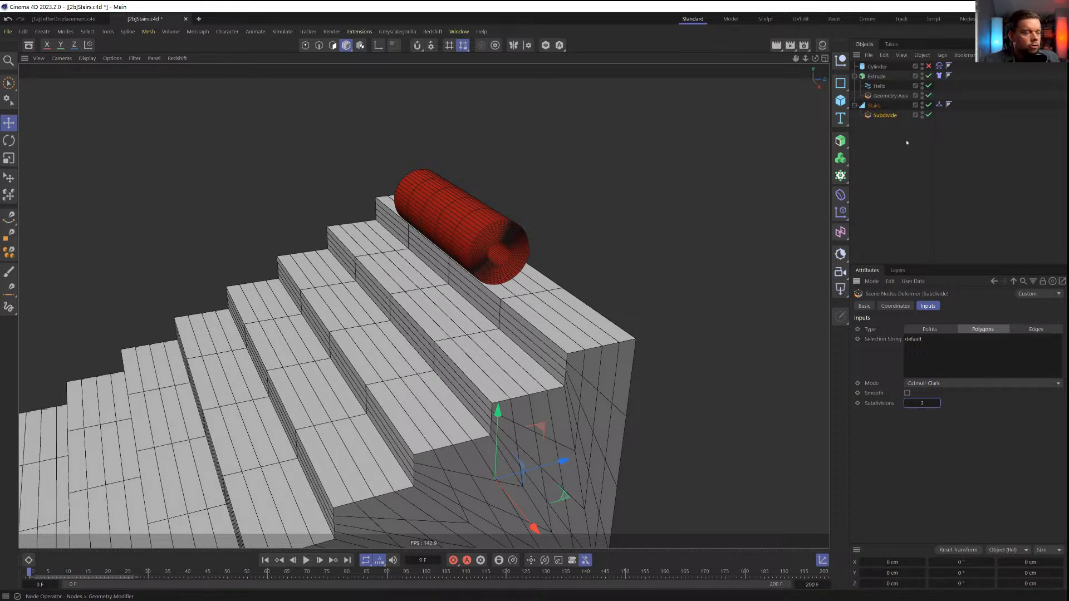
# Check the stairs' collider settings, save the scene, replay about 18 frames, and return to the first frame
pyautogui.click(874, 106)
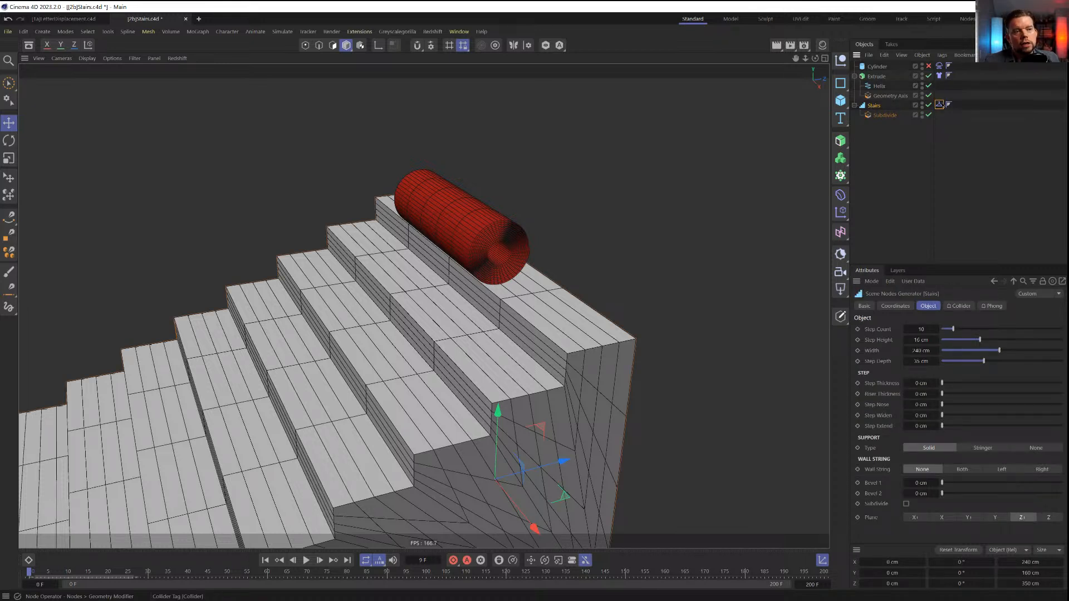
pyautogui.click(940, 105)
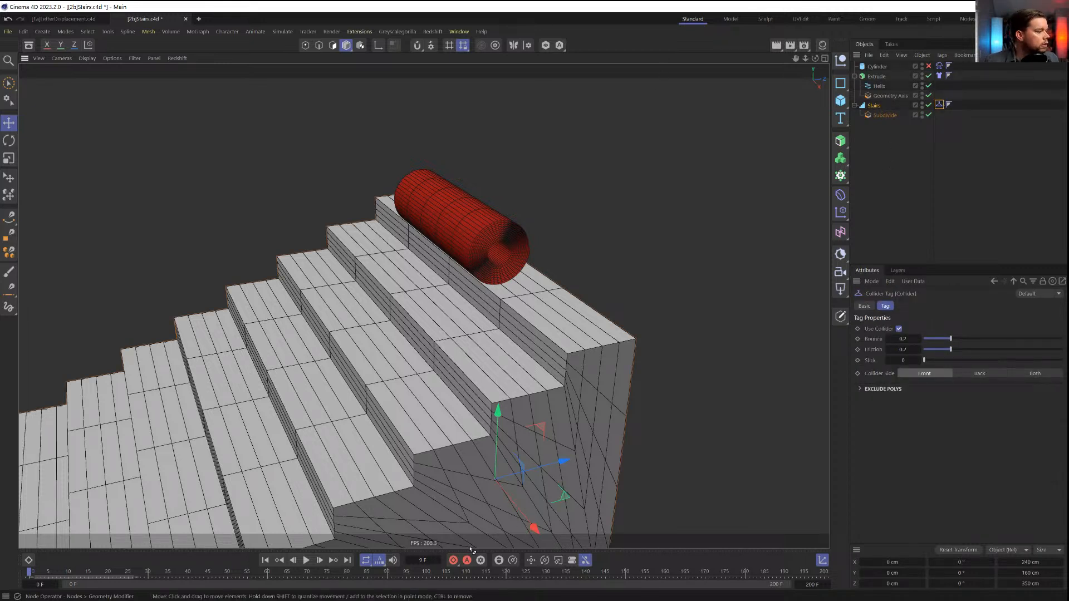
pyautogui.hotkey('ctrl', 's')
pyautogui.click(306, 560)
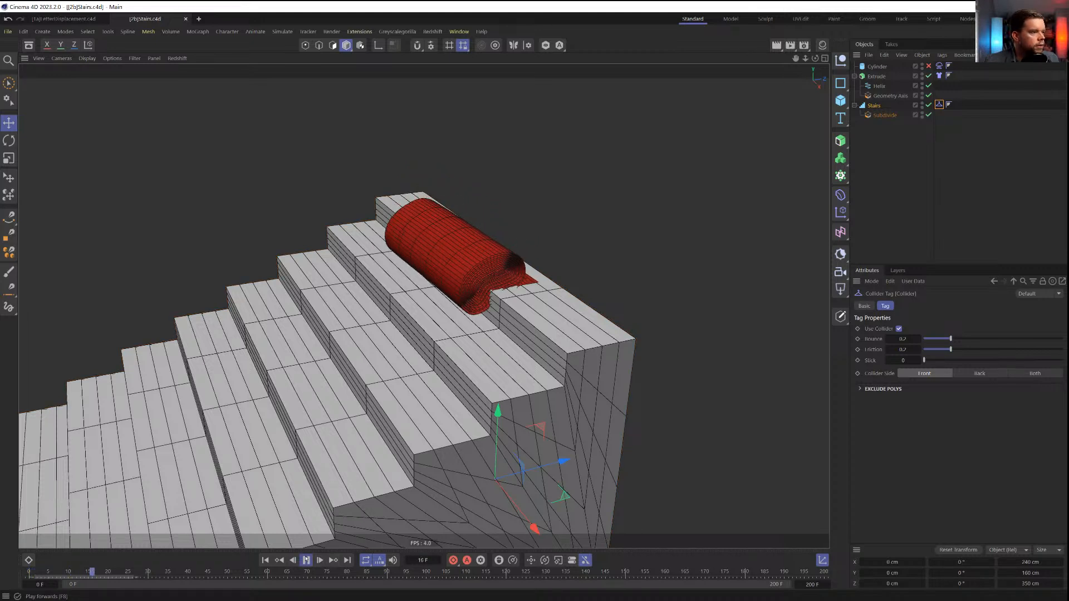
pyautogui.click(306, 561)
pyautogui.click(265, 561)
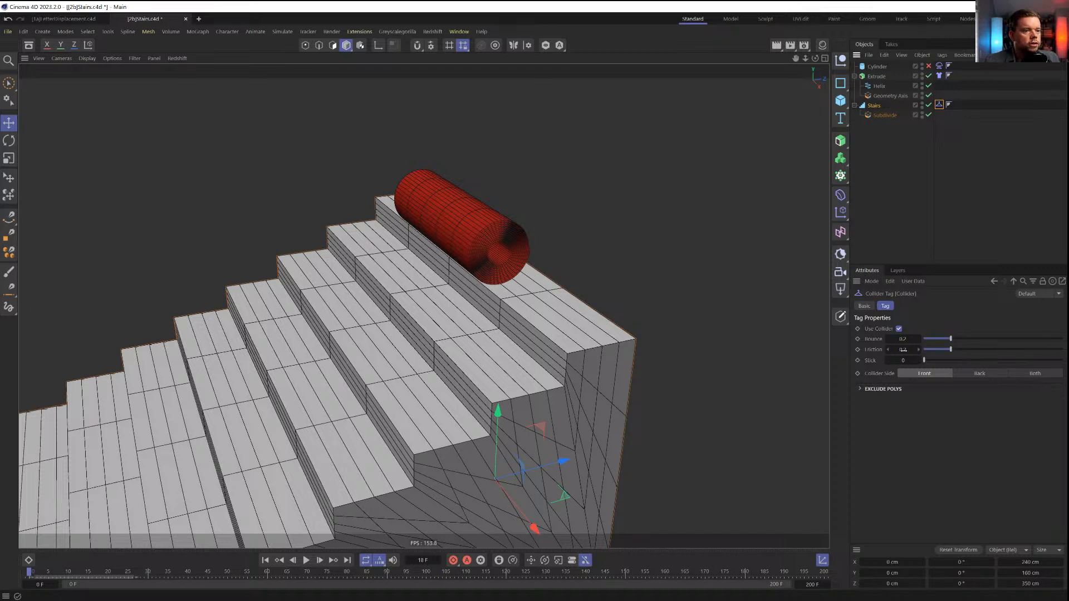
# Raise the stairs' Subdivide subdivisions to 5, replay the cloth simulation, and return to the first frame
pyautogui.click(889, 116)
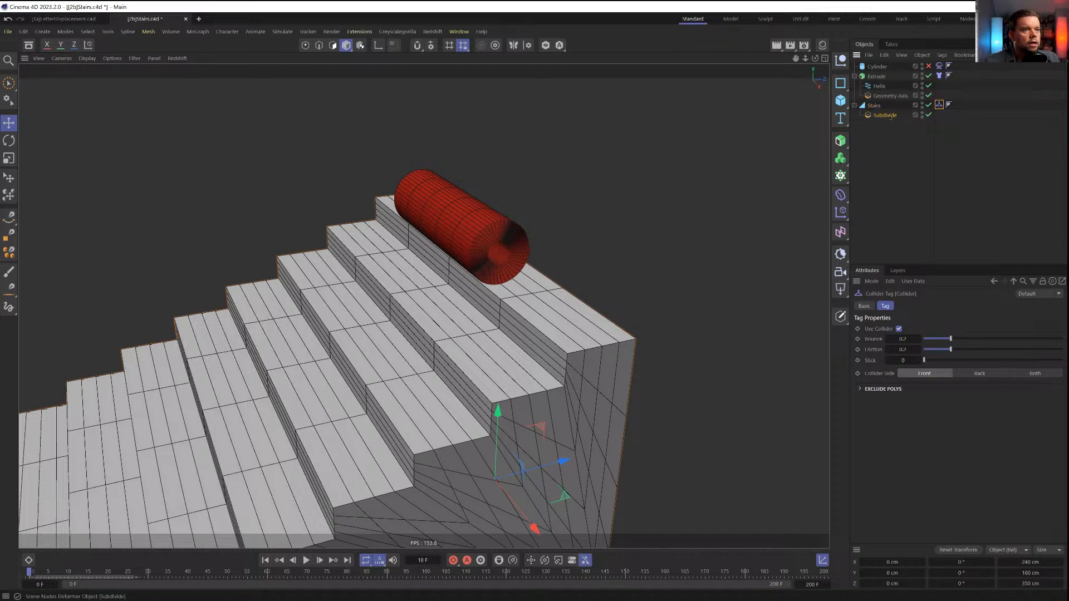
pyautogui.click(939, 403)
pyautogui.click(938, 404)
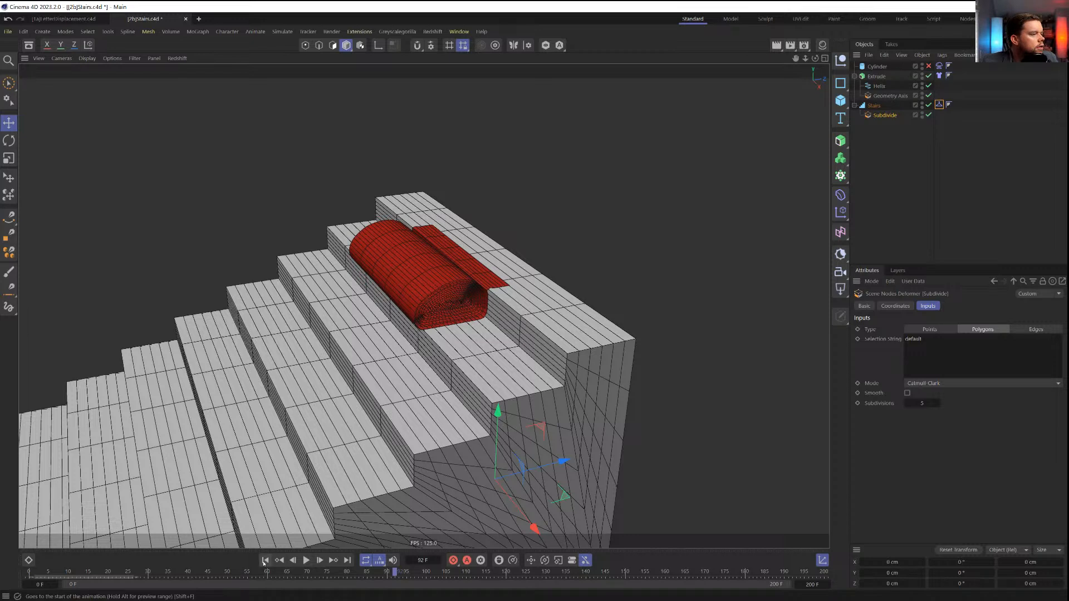
pyautogui.hotkey('shift', 'f')
pyautogui.click(306, 560)
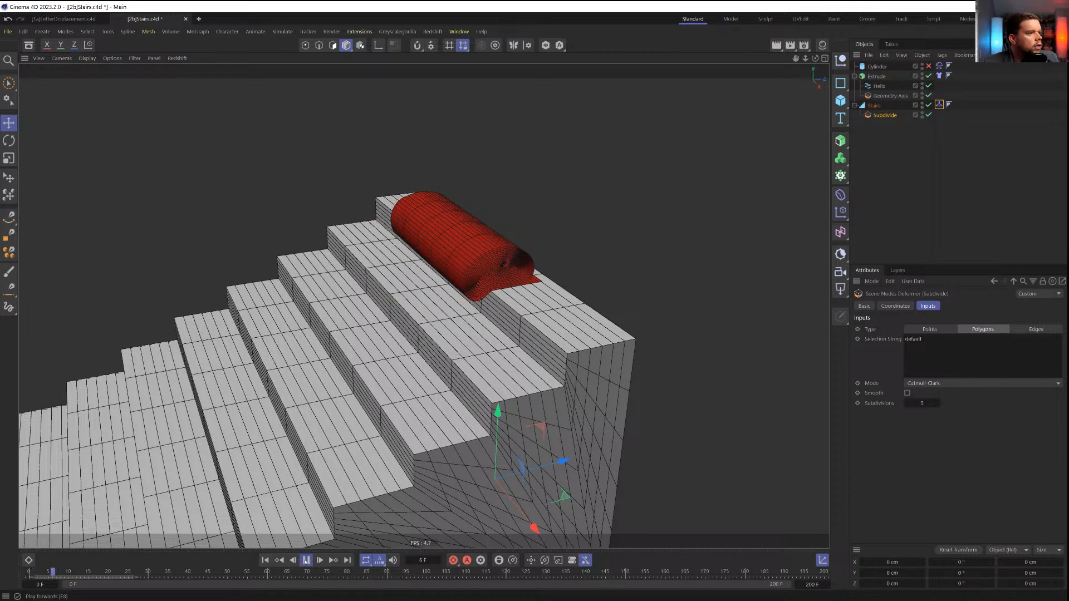
pyautogui.click(306, 560)
pyautogui.hotkey('shift', 'f')
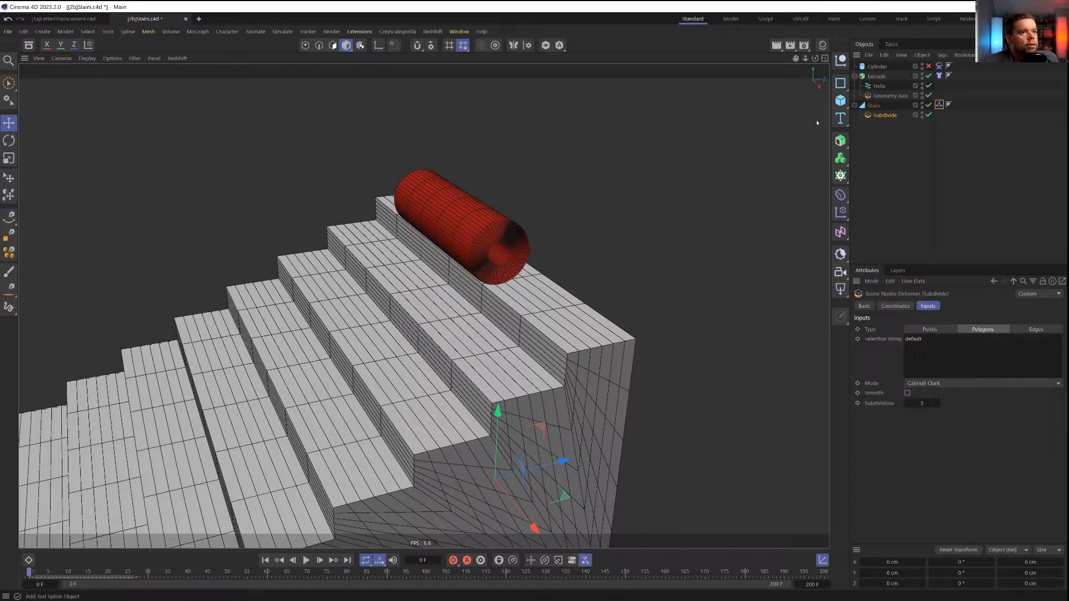
# Enable the Cylinder inside the carpet roll, run the simulation for about 94 frames, and return to the first frame
pyautogui.click(929, 66)
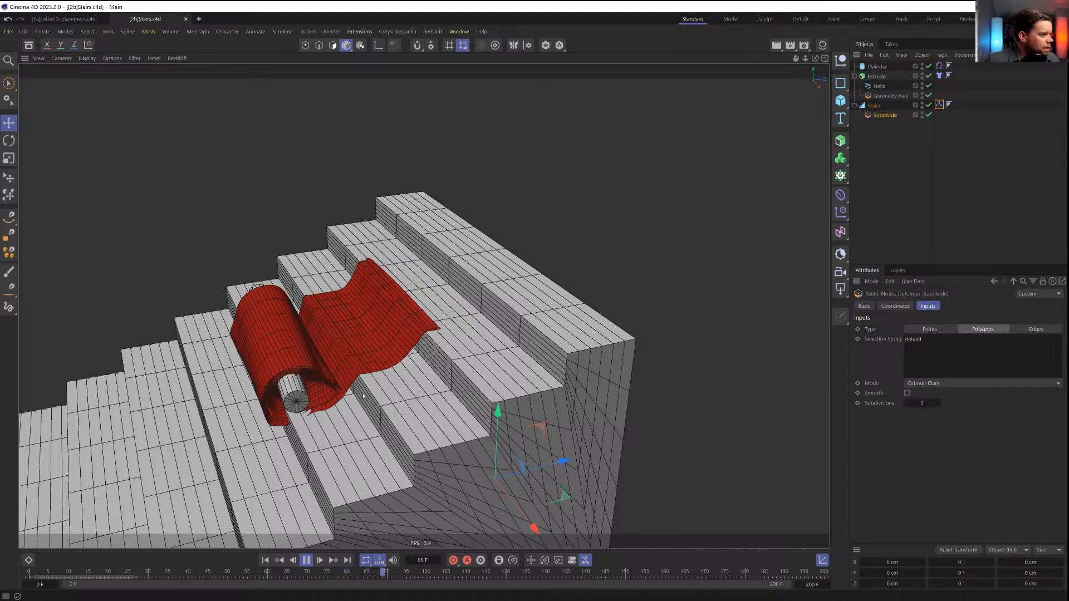
pyautogui.click(306, 561)
pyautogui.click(266, 561)
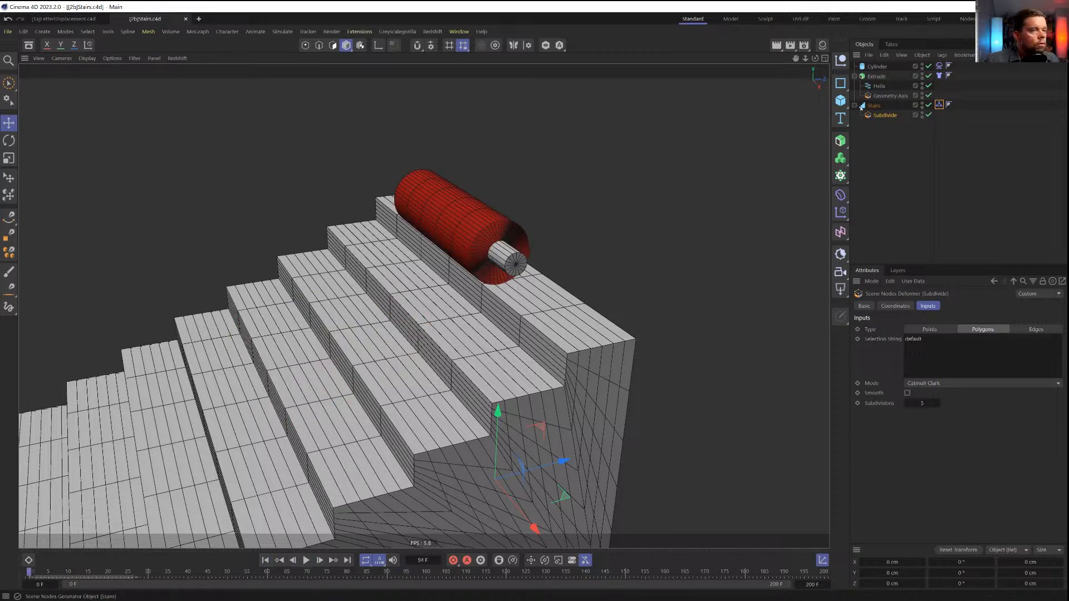
# Set the stairs' collider friction to 5, replay about 67 frames, and return to the first frame
pyautogui.click(940, 106)
pyautogui.click(940, 75)
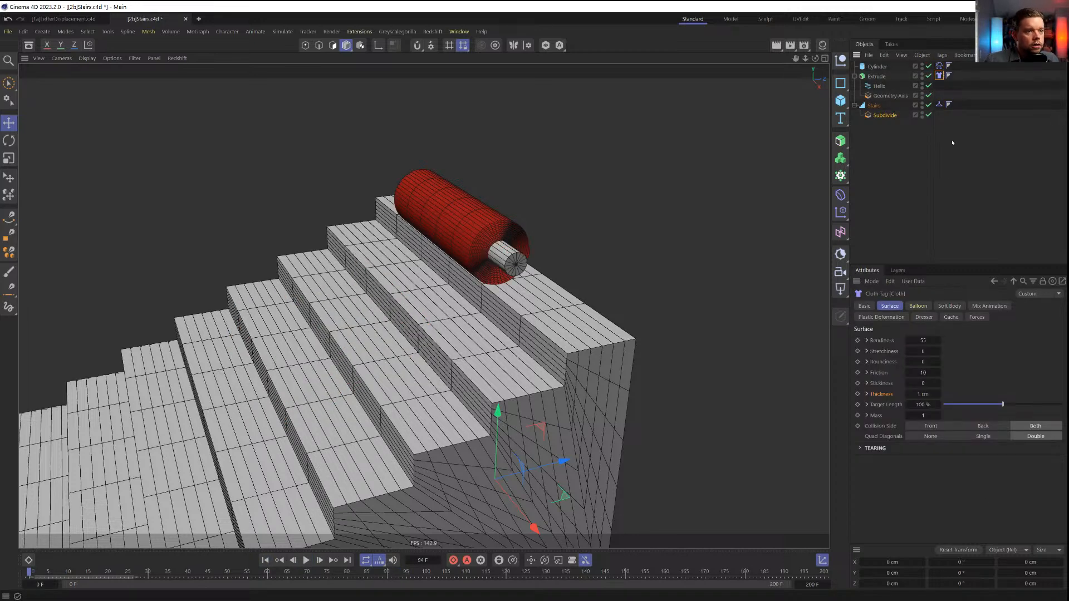
pyautogui.click(940, 106)
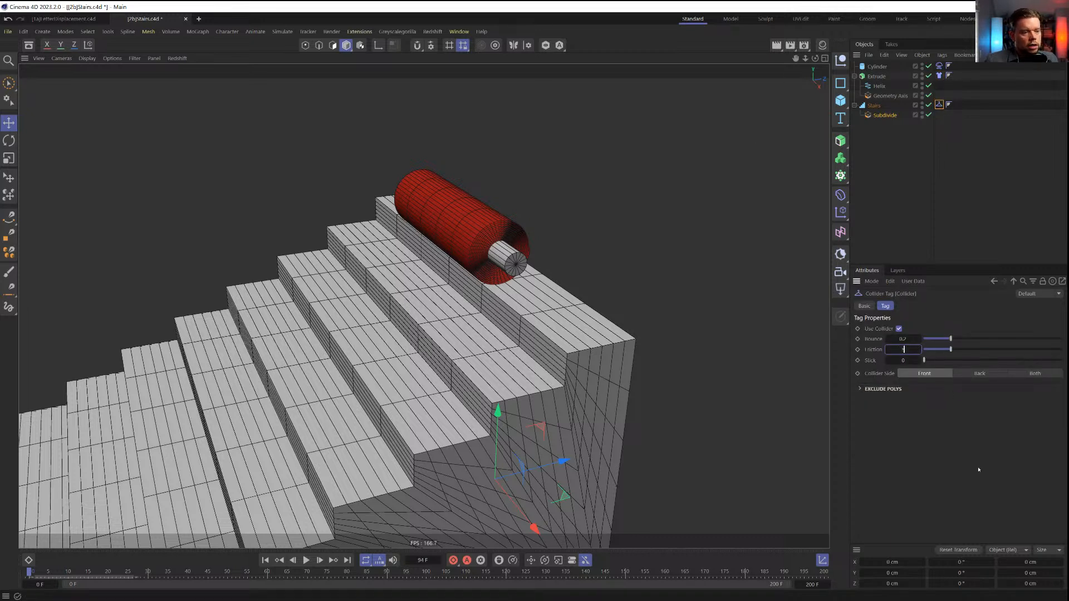
pyautogui.write('5')
pyautogui.press('Return')
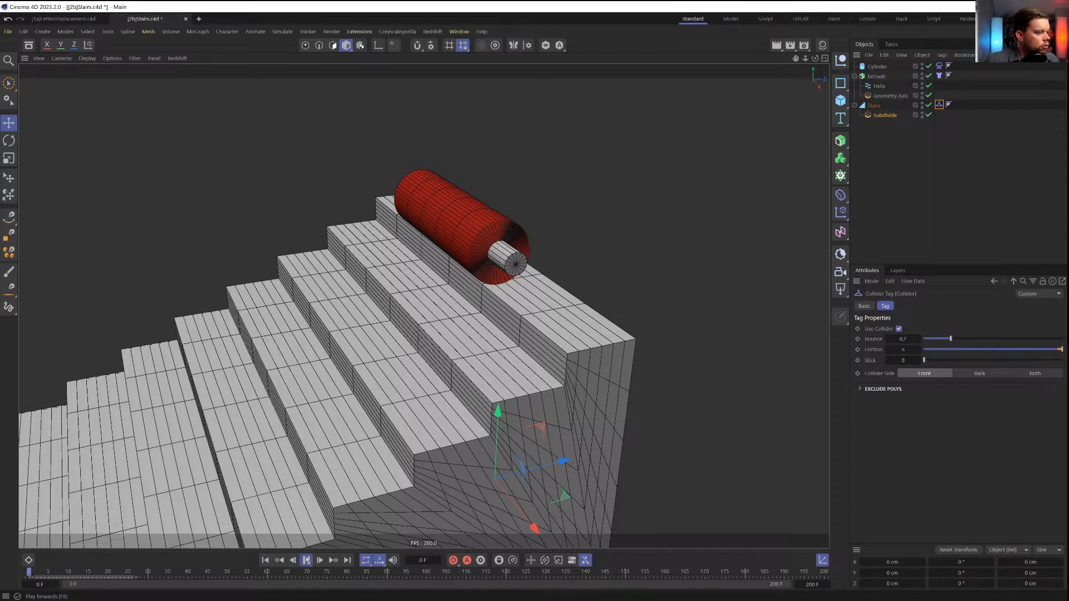
pyautogui.click(306, 560)
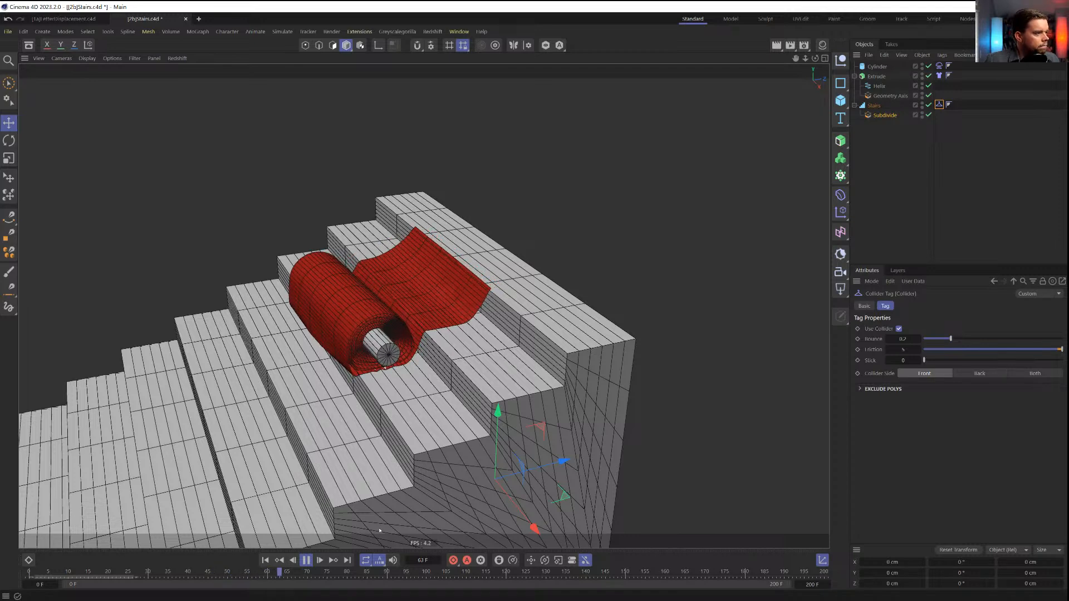
pyautogui.click(266, 560)
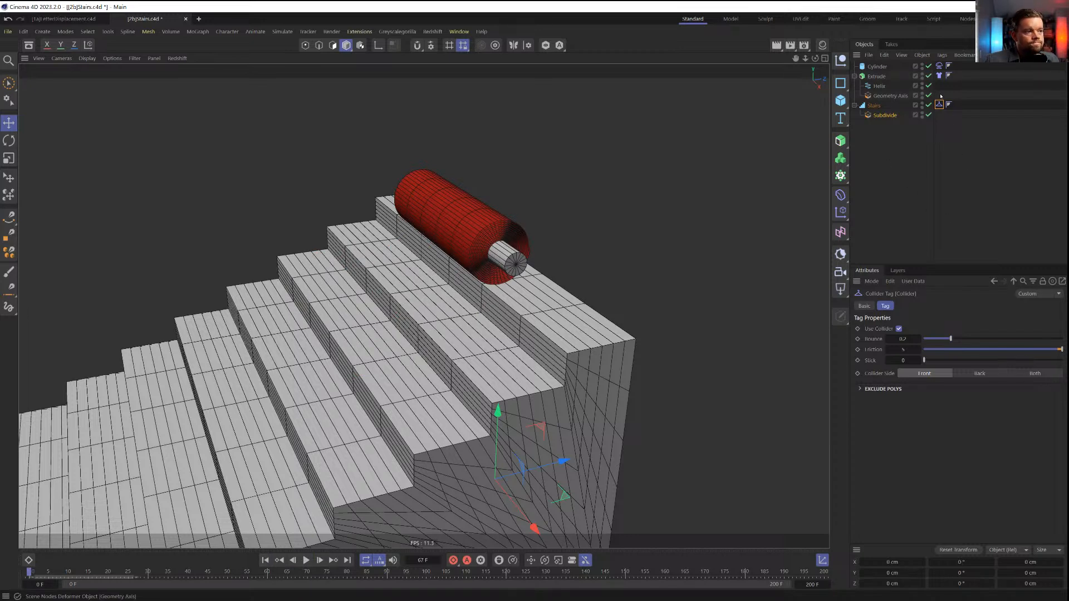
# Raise the stairs' Subdivide subdivisions to 8, replay about 19 frames, and return to the first frame
pyautogui.click(885, 114)
pyautogui.click(938, 403)
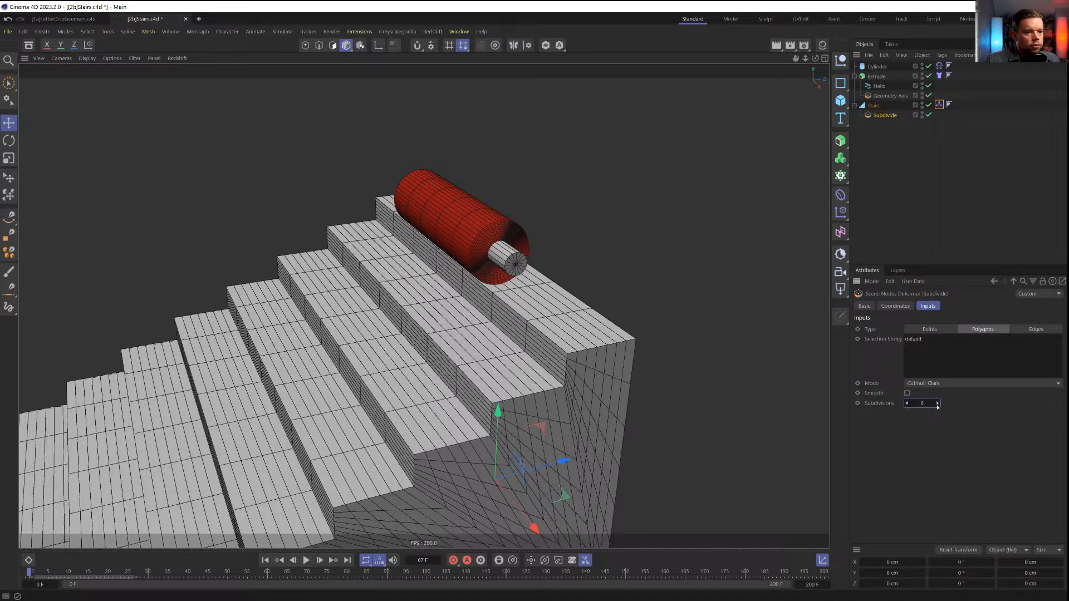
pyautogui.click(938, 403)
pyautogui.click(938, 403)
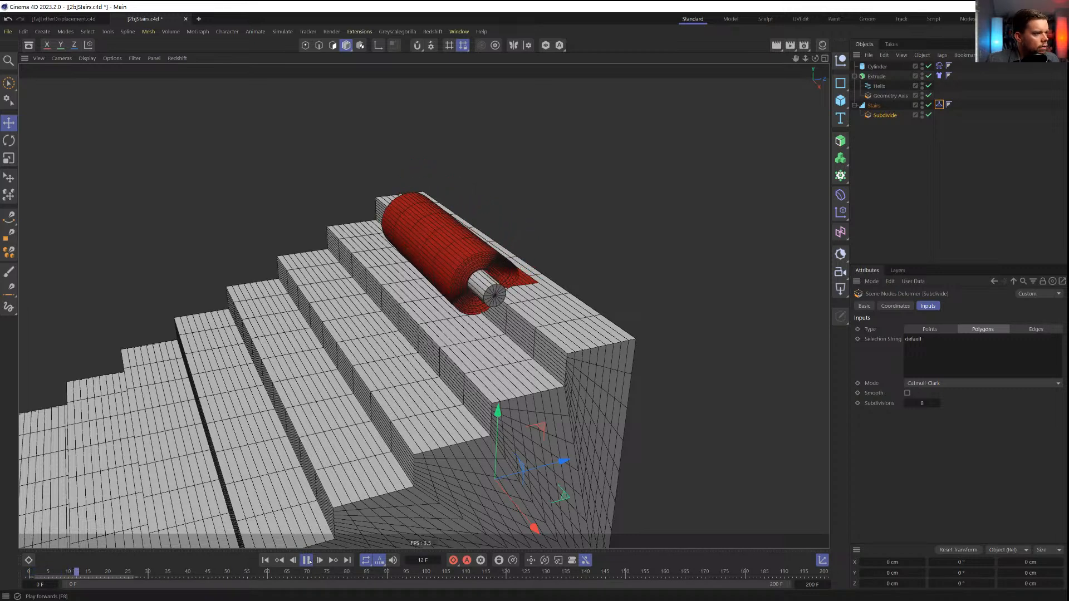
pyautogui.click(310, 562)
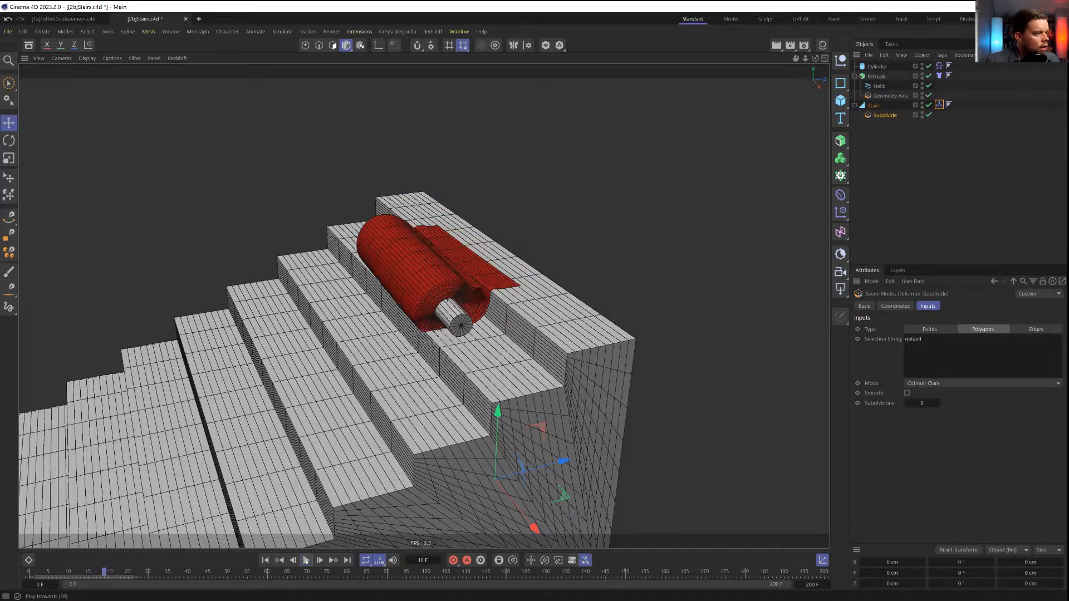
pyautogui.click(265, 561)
# Set the stairs' collider friction to 50, replay about 97 frames, and return to the first frame
pyautogui.click(940, 76)
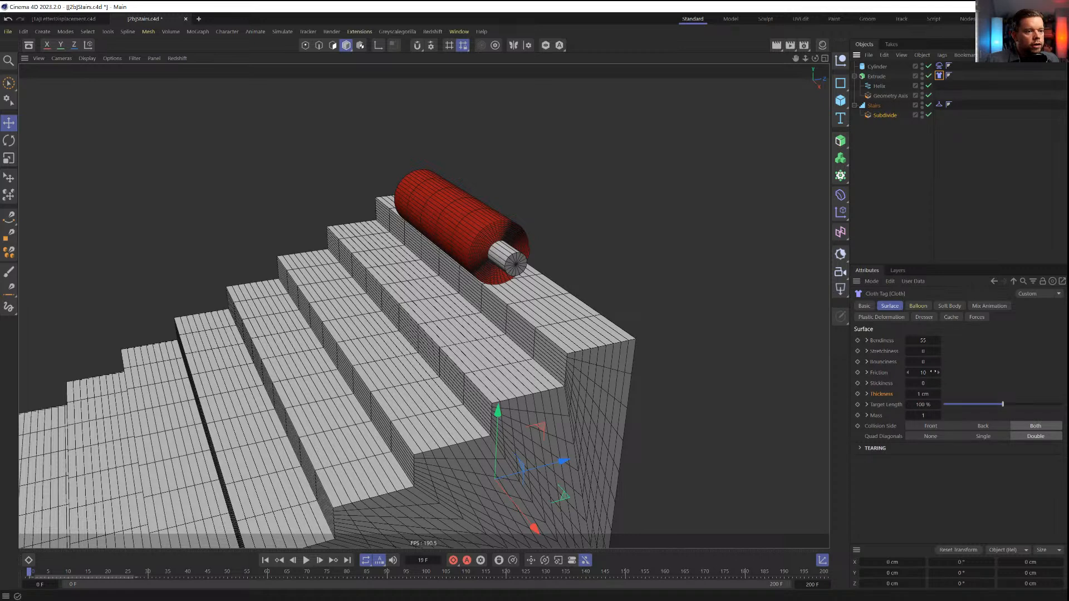
pyautogui.click(940, 104)
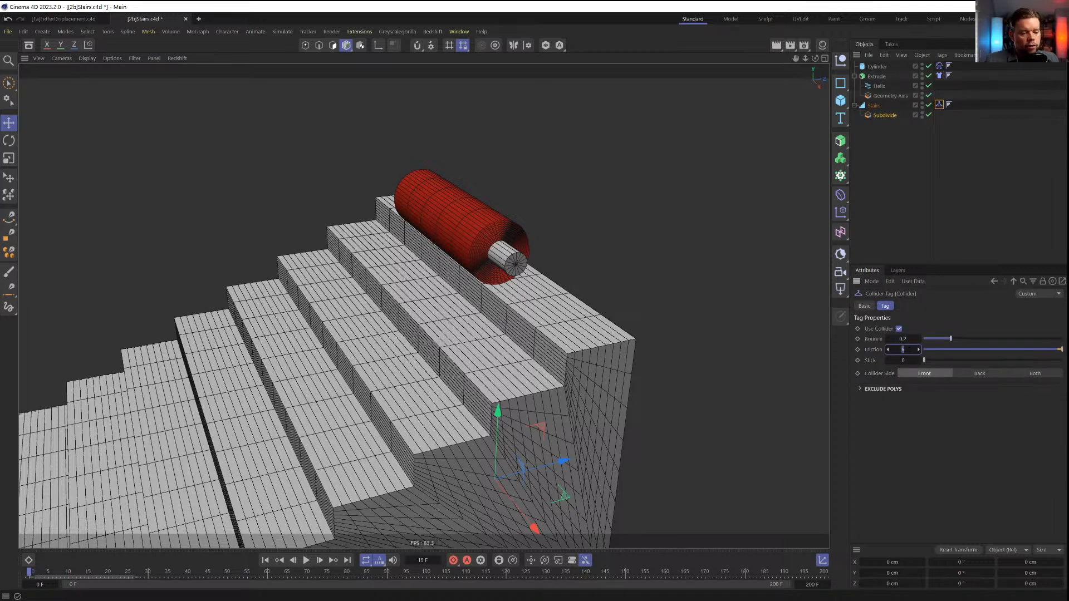
pyautogui.write('50')
pyautogui.press('Return')
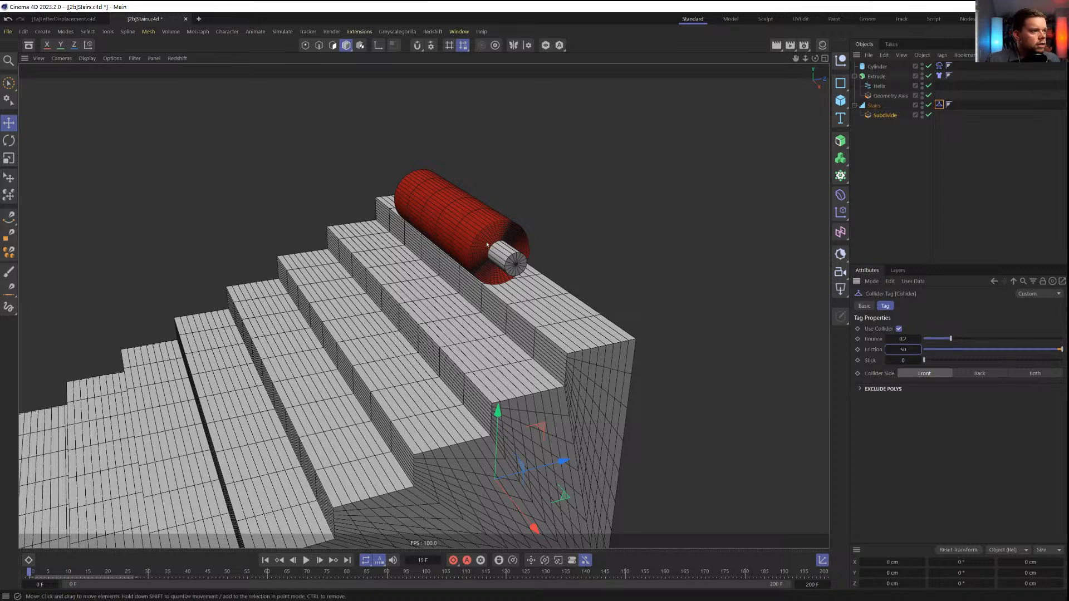
pyautogui.click(305, 560)
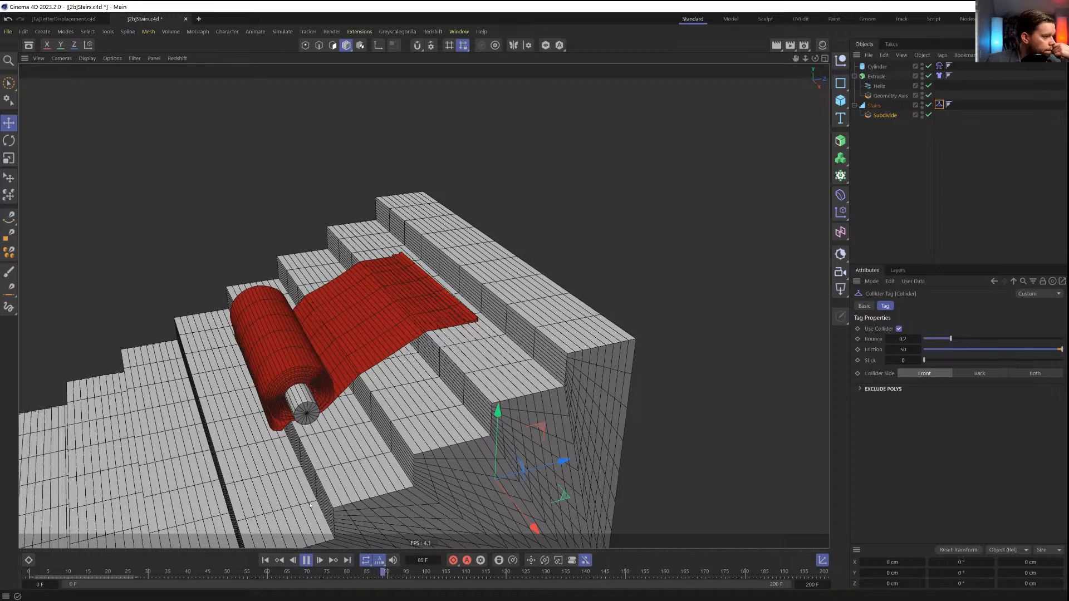
pyautogui.click(305, 561)
pyautogui.click(276, 560)
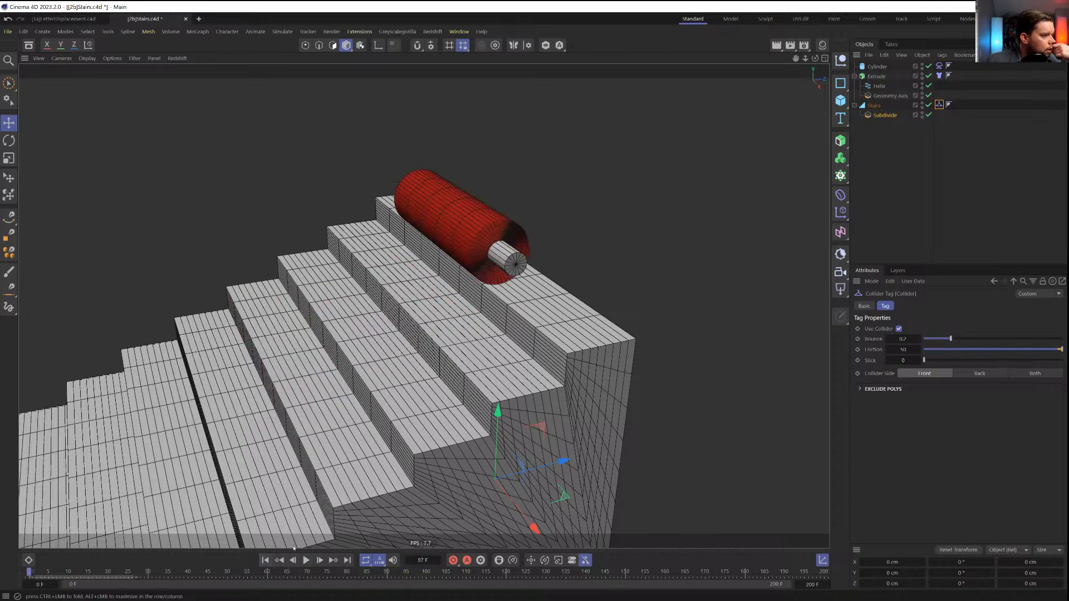
# Lower the Helix subdivision to 542, check the Extrude settings, replay about 19 frames, and return to the first frame
pyautogui.click(879, 85)
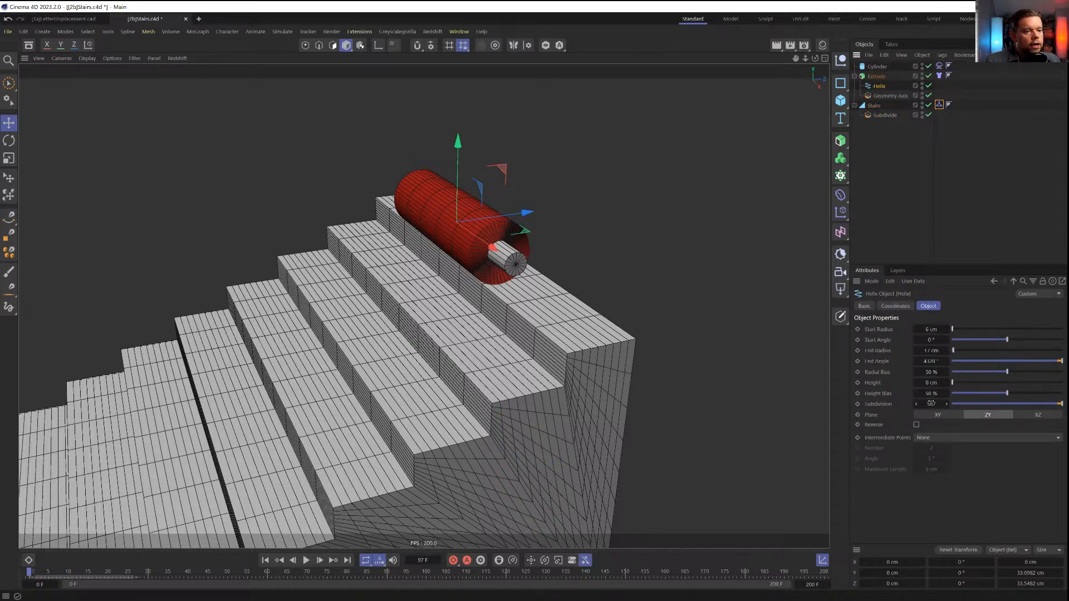
pyautogui.moveTo(931, 403); pyautogui.dragTo(920, 403)
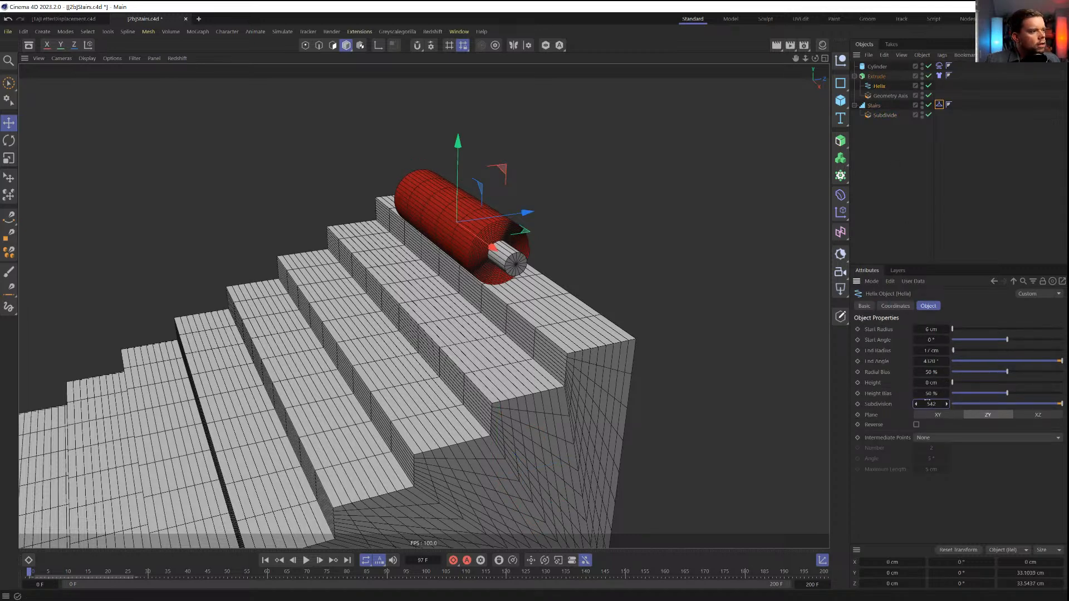
pyautogui.click(877, 76)
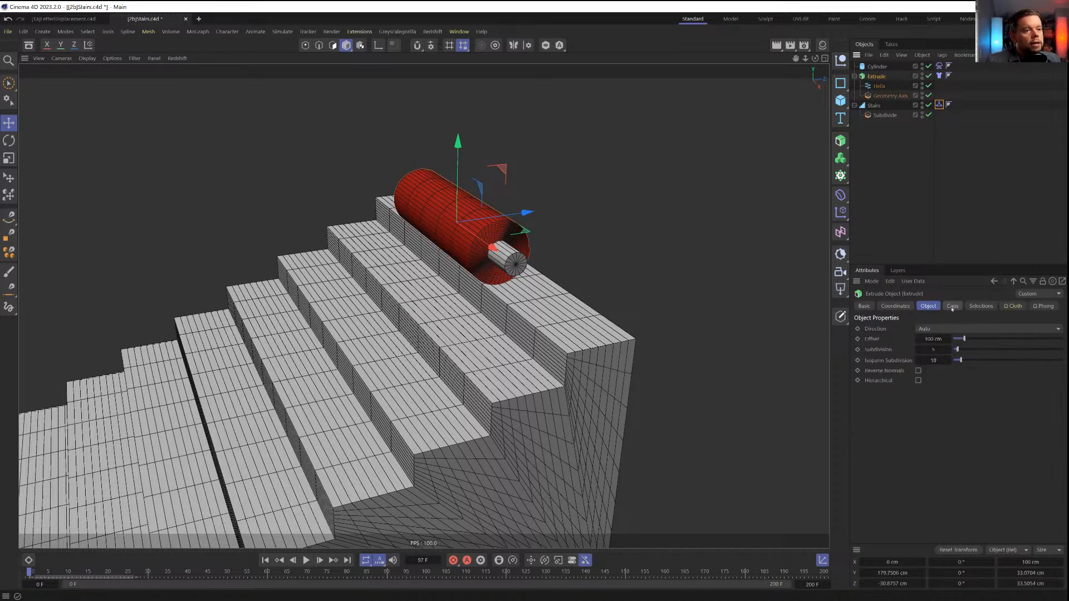
pyautogui.click(307, 560)
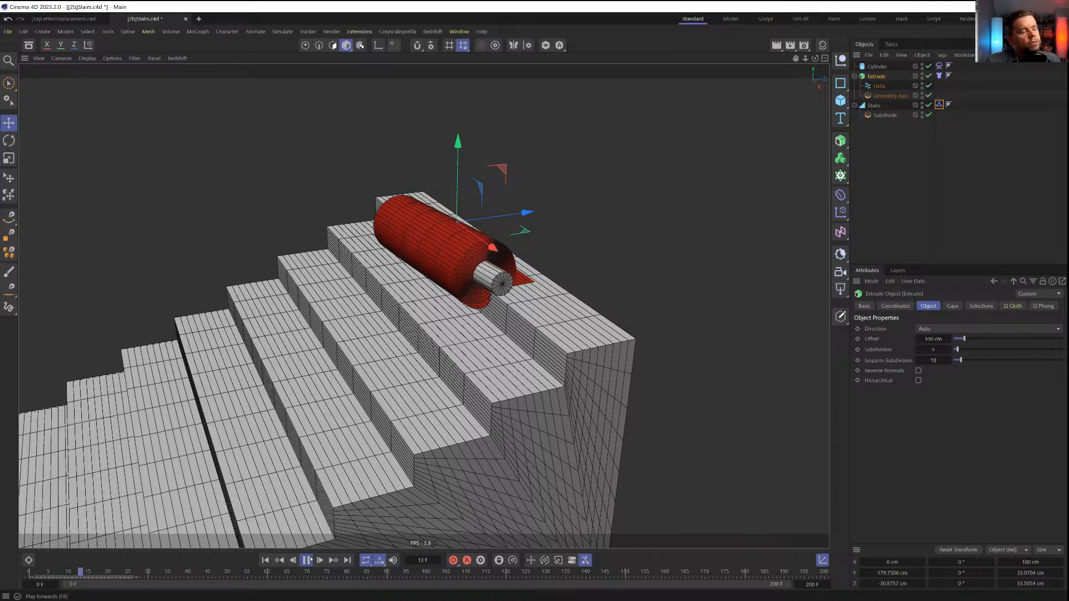
pyautogui.click(309, 560)
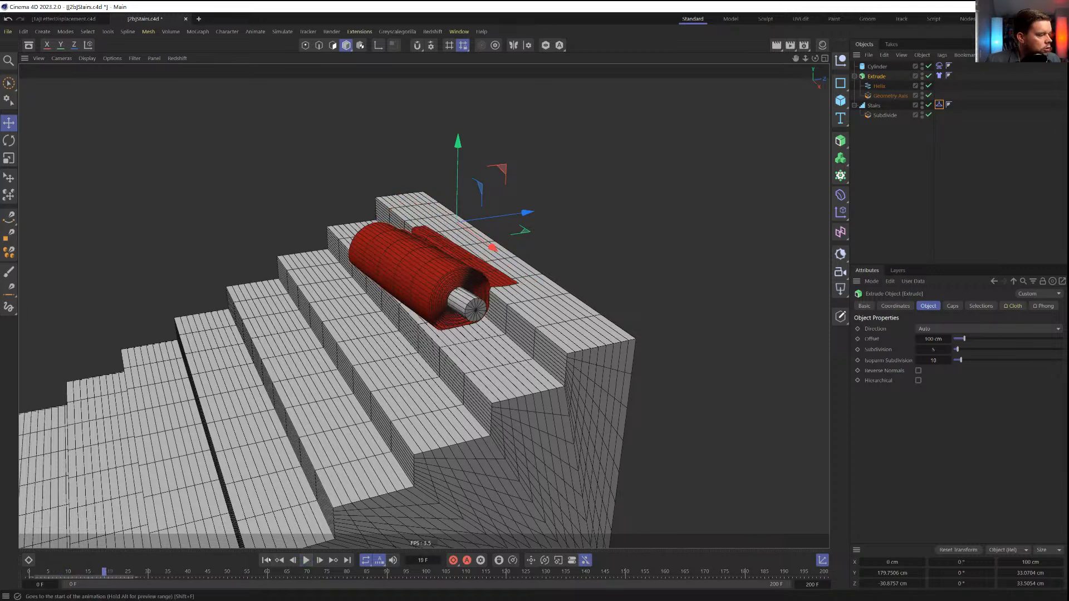
pyautogui.click(267, 559)
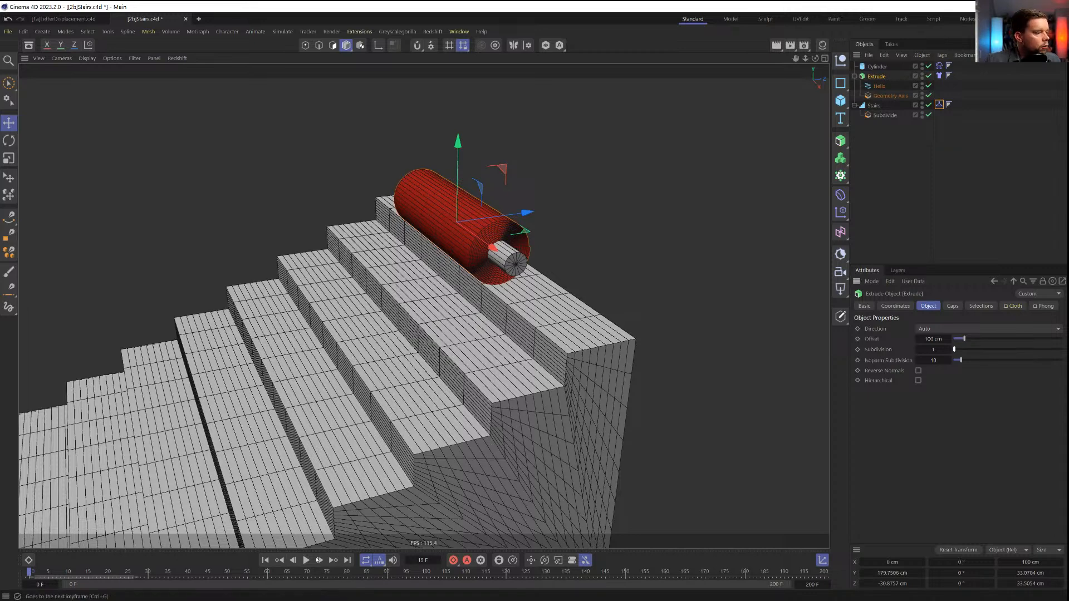
# Replay the carpet simulation for about 51 frames and return to the first frame
pyautogui.click(306, 560)
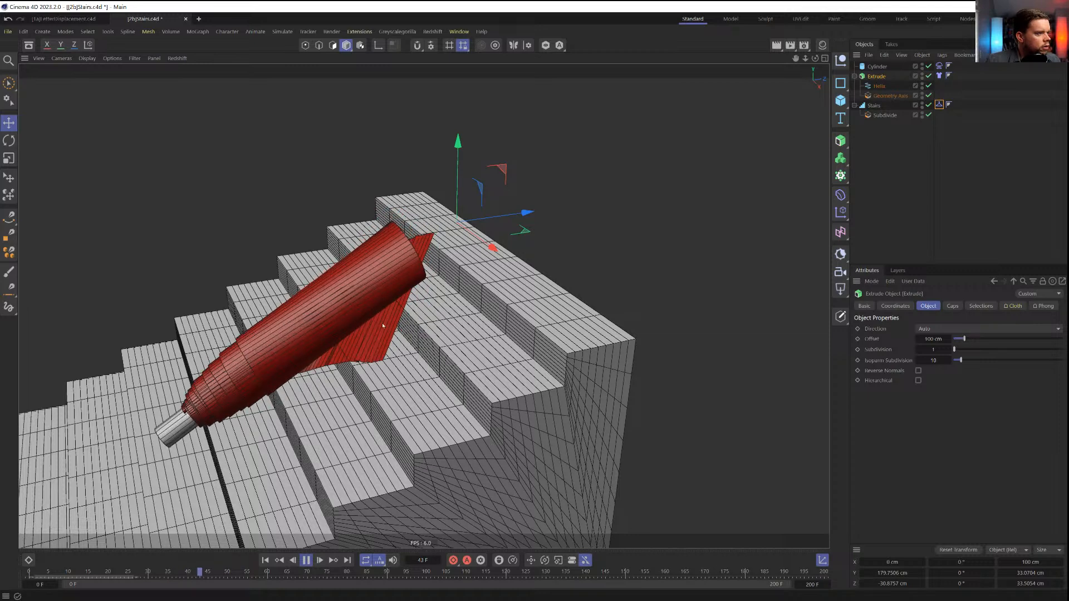
pyautogui.click(308, 560)
pyautogui.click(266, 560)
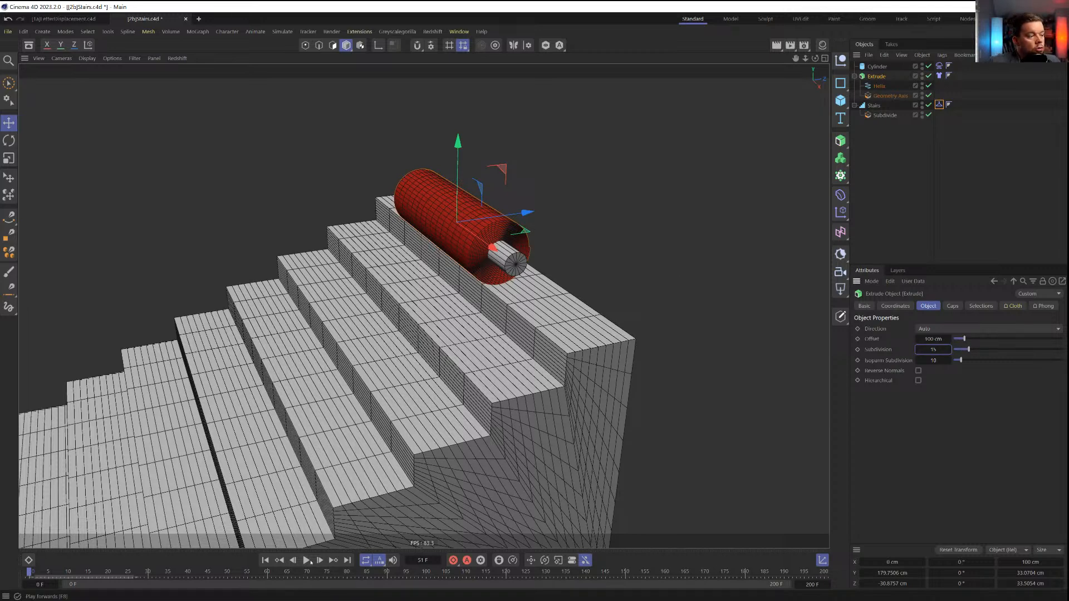
# Raise the Extrude's Subdivision to 15, replay about 34 frames, and return to the first frame
pyautogui.click(306, 560)
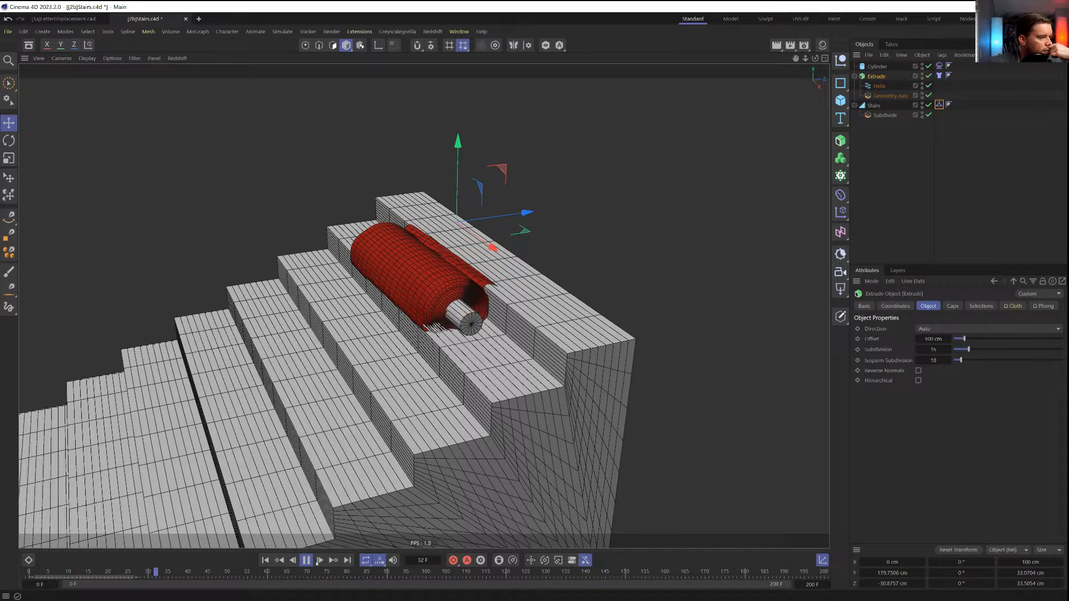
pyautogui.click(266, 561)
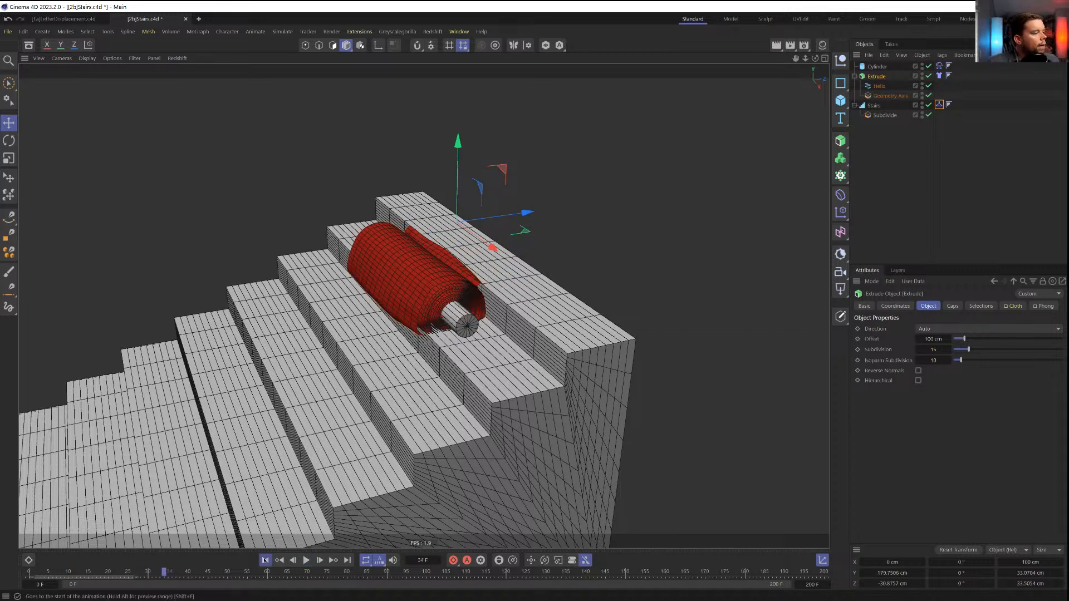
# Set the Cylinder's cloth Mass to 0.01, replay about 46 frames, and return to the first frame
pyautogui.click(940, 67)
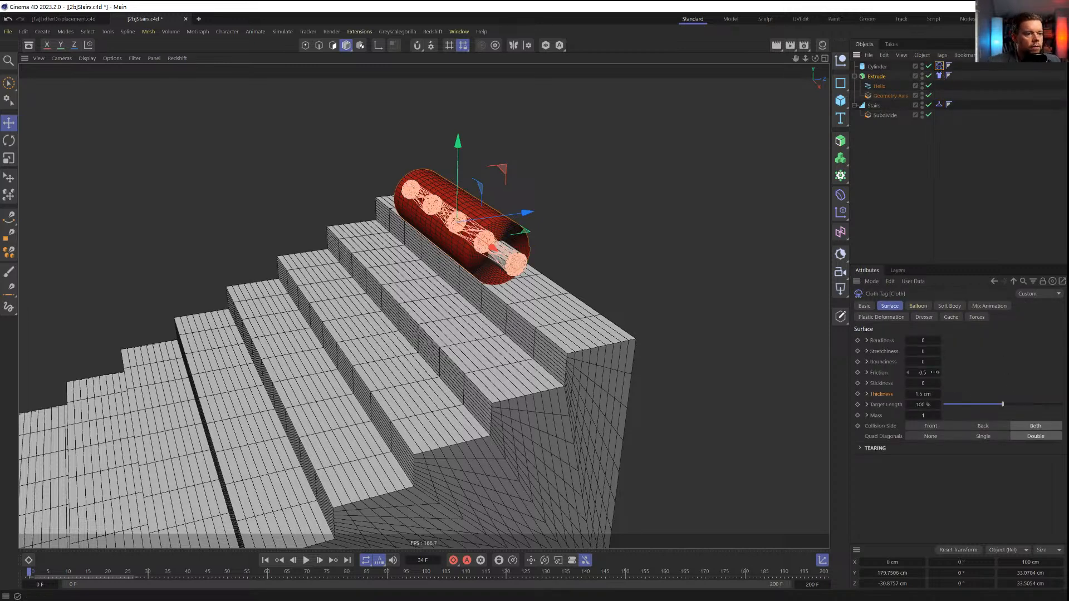
pyautogui.click(924, 415)
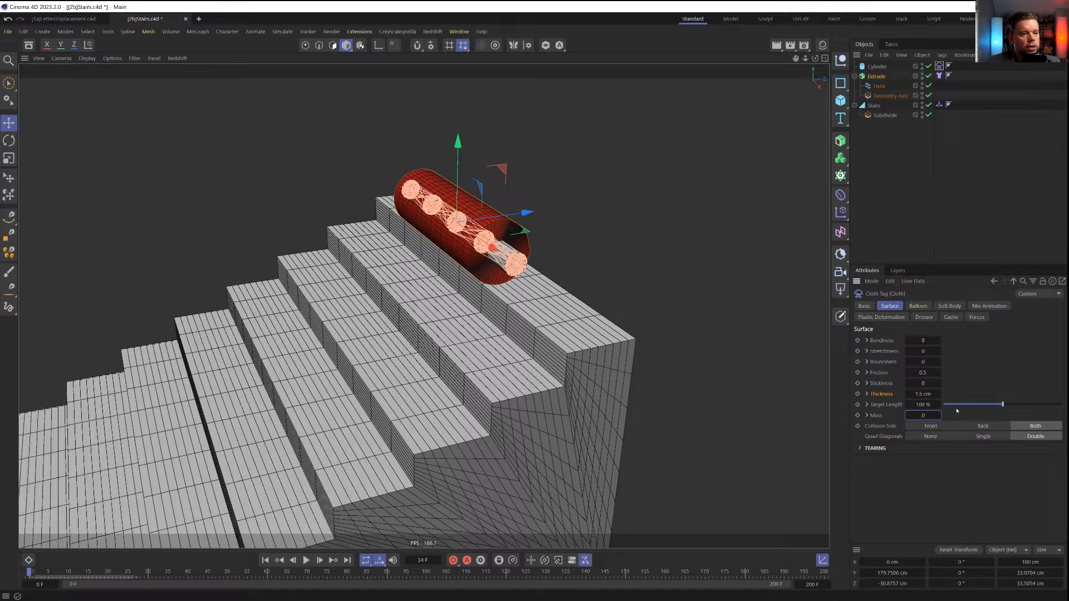
pyautogui.write('0.01')
pyautogui.press('Return')
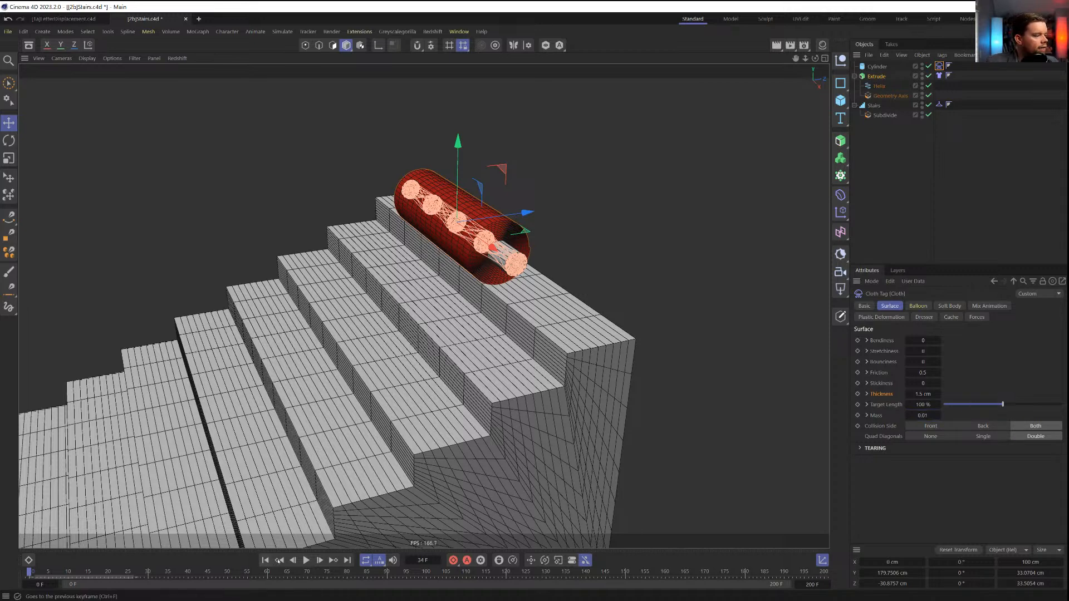
pyautogui.click(306, 560)
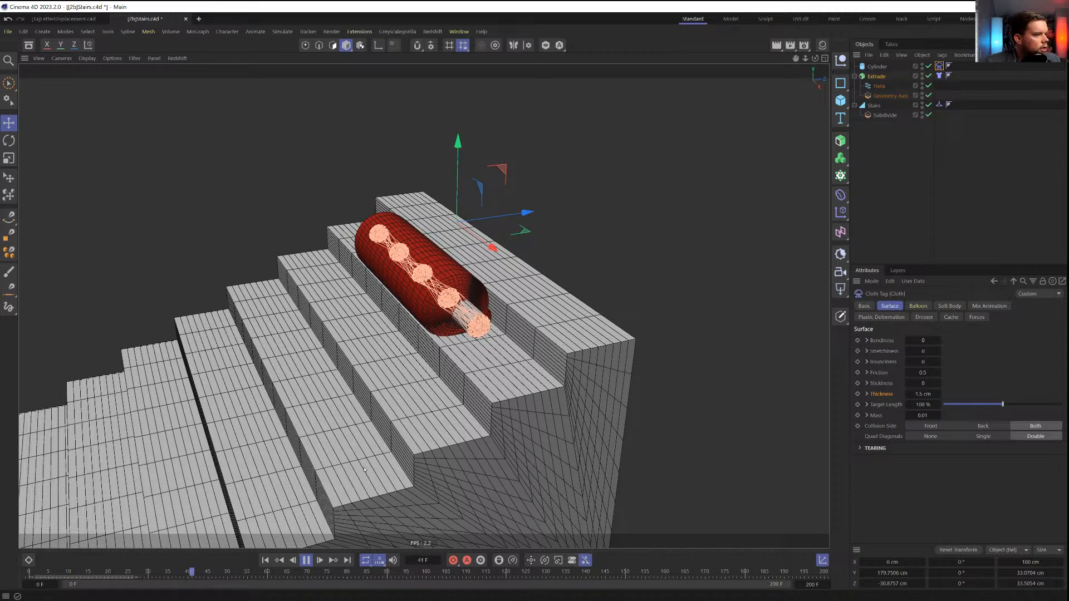
pyautogui.click(266, 560)
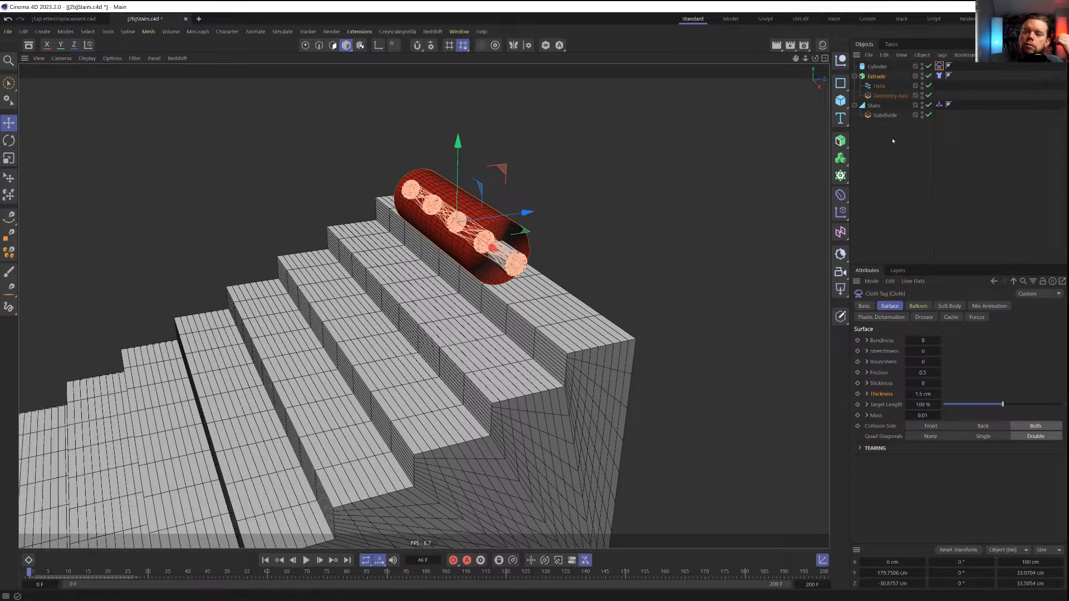
# Increase the stairs' Subdivide subdivisions for a denser mesh, replay about 24 frames, and return to the first frame
pyautogui.click(884, 114)
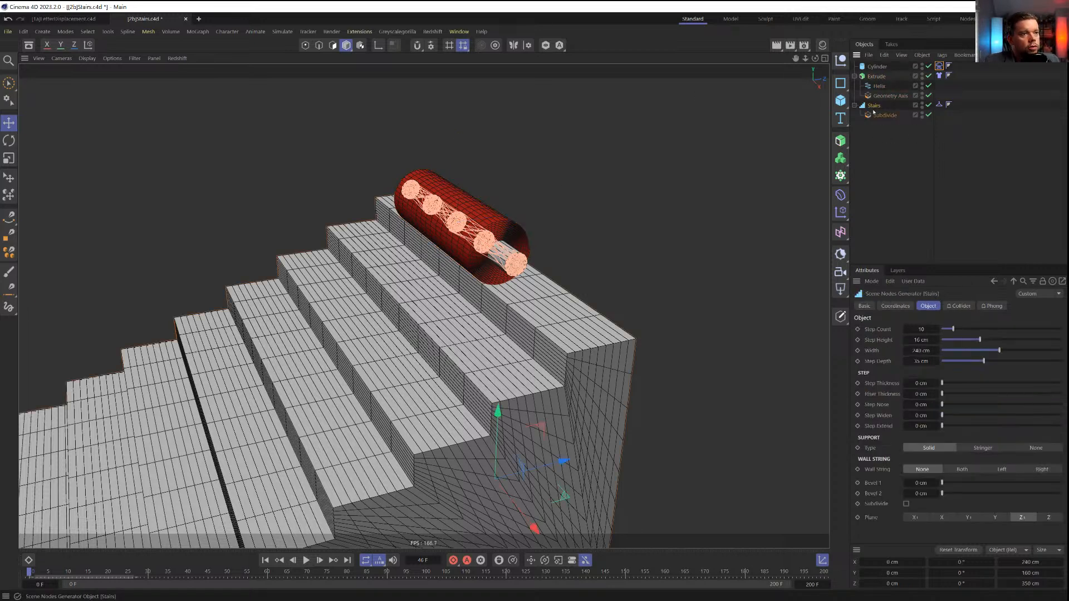
pyautogui.moveTo(942, 406); pyautogui.dragTo(938, 404)
pyautogui.click(937, 404)
pyautogui.click(891, 213)
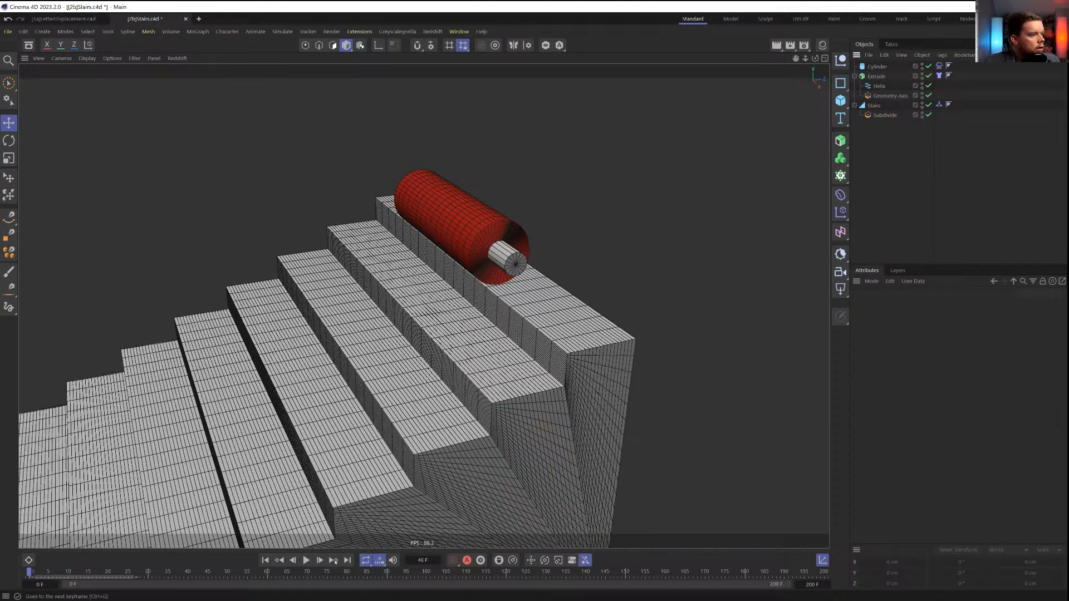
pyautogui.click(874, 106)
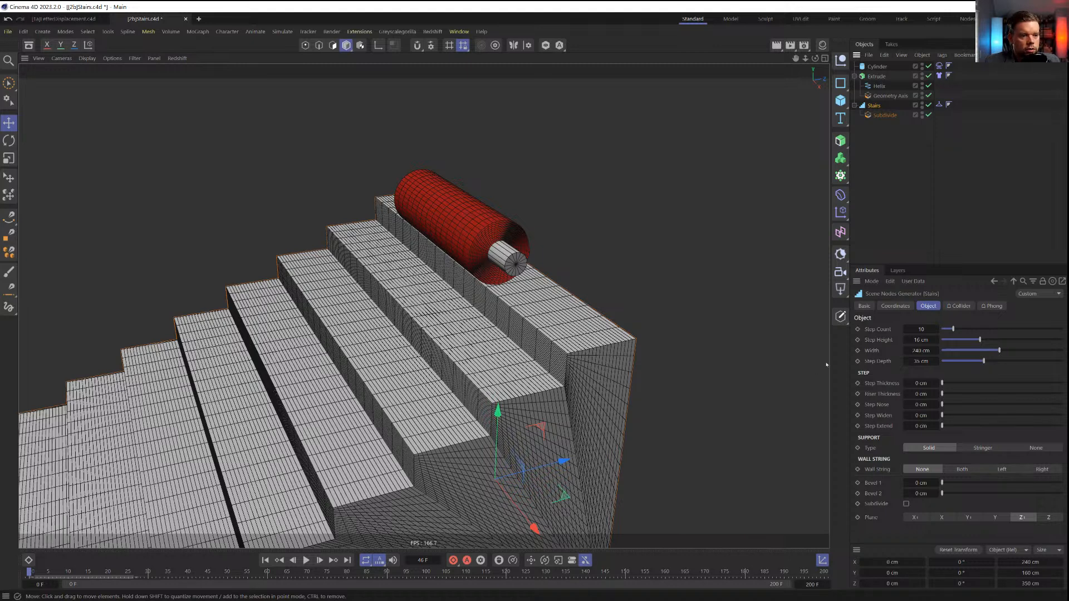
pyautogui.click(952, 192)
pyautogui.click(308, 560)
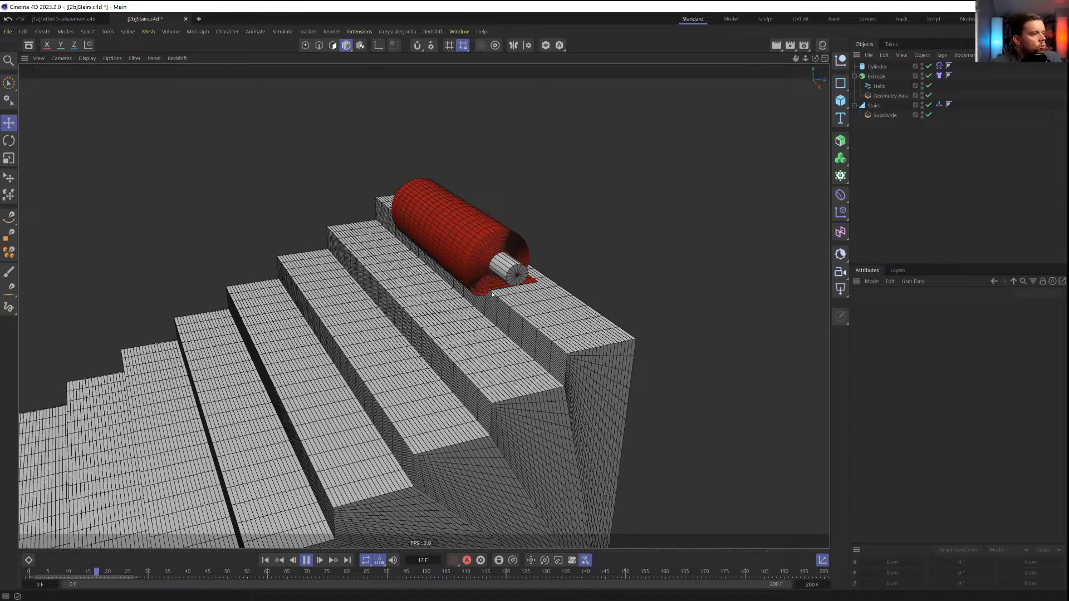
pyautogui.click(307, 560)
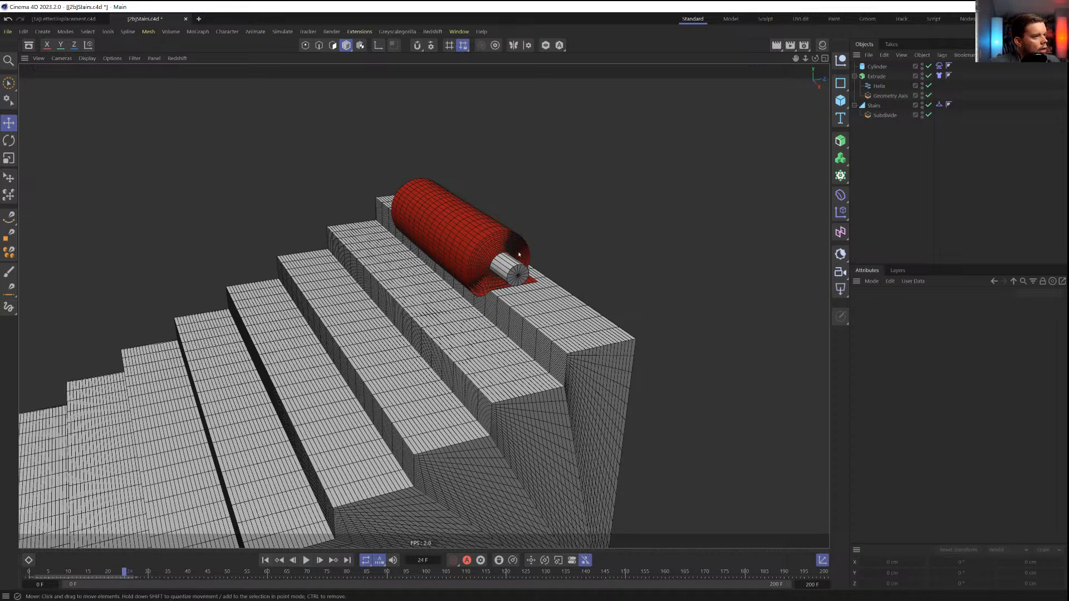
pyautogui.click(266, 560)
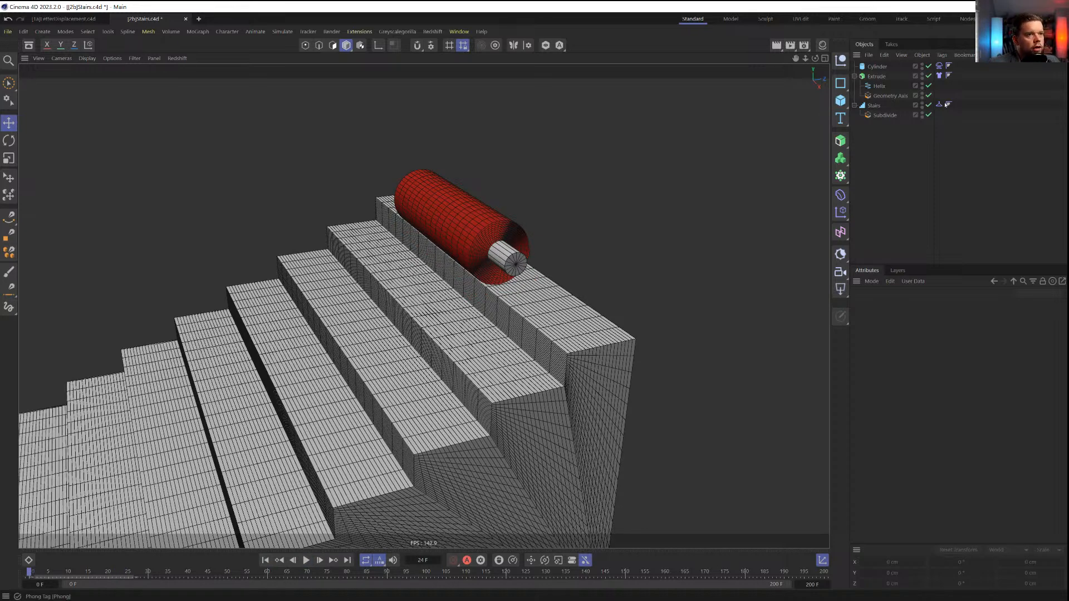
# Check the Extrude's cloth surface settings and add a Wind force object to the scene
pyautogui.click(940, 76)
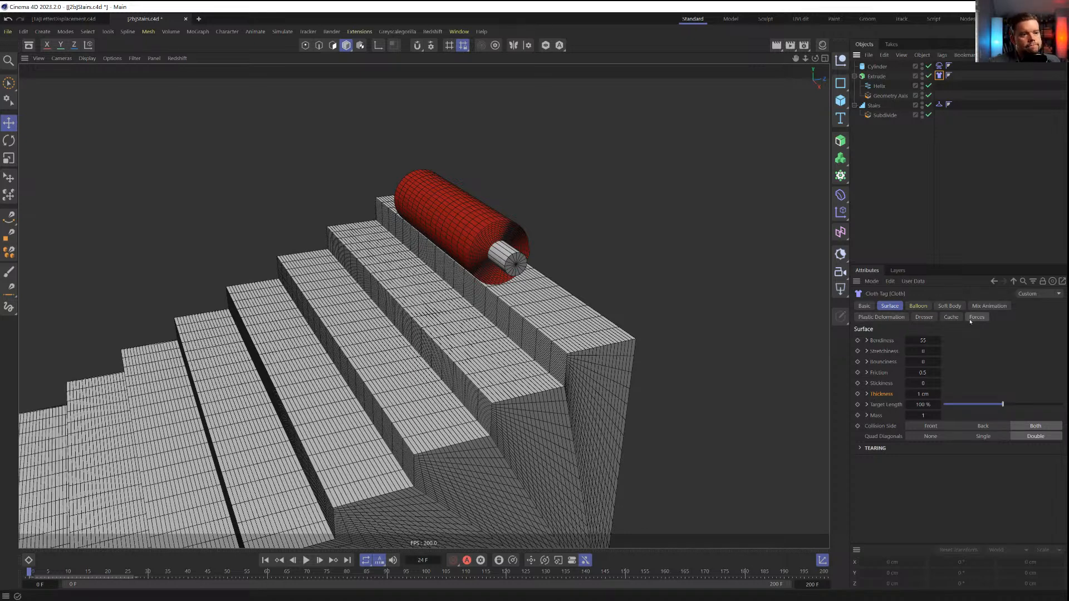
pyautogui.keyDown('alt'); pyautogui.moveTo(754, 291); pyautogui.dragTo(514, 270); pyautogui.keyUp('alt')
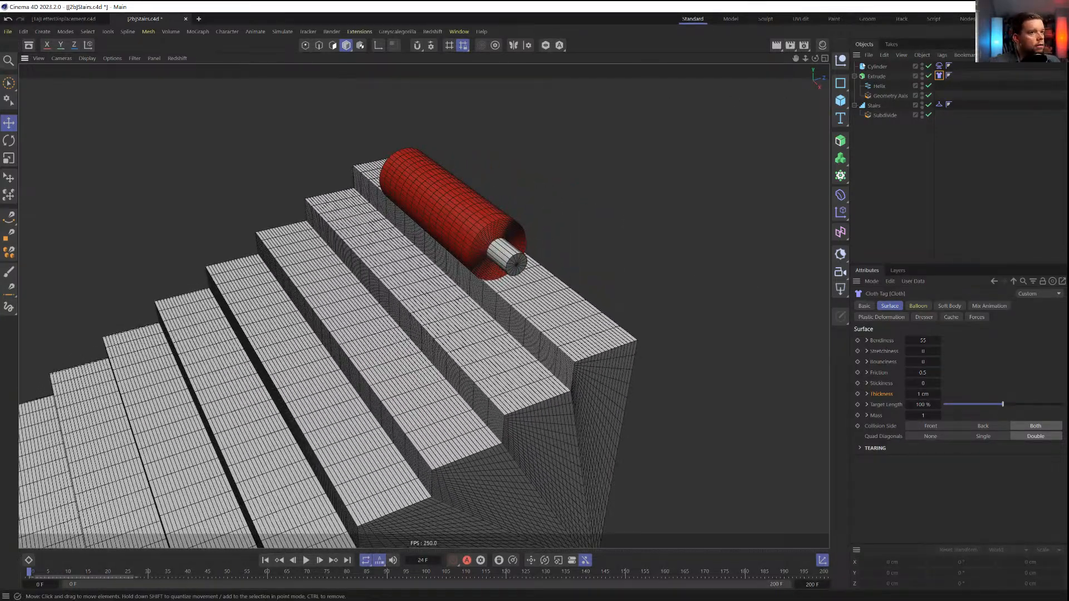
pyautogui.click(282, 31)
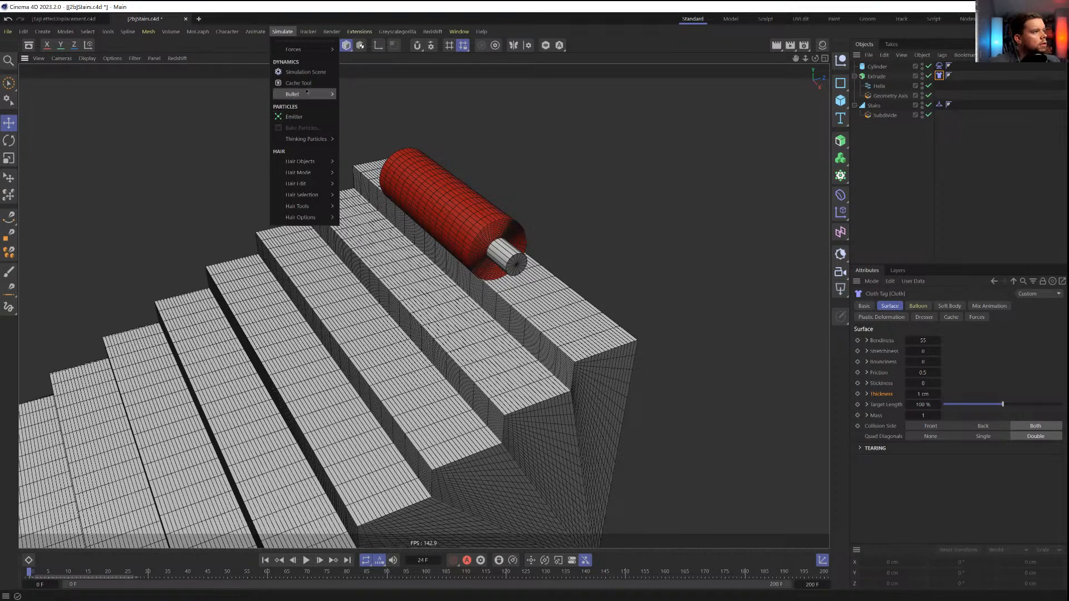
pyautogui.moveTo(307, 98)
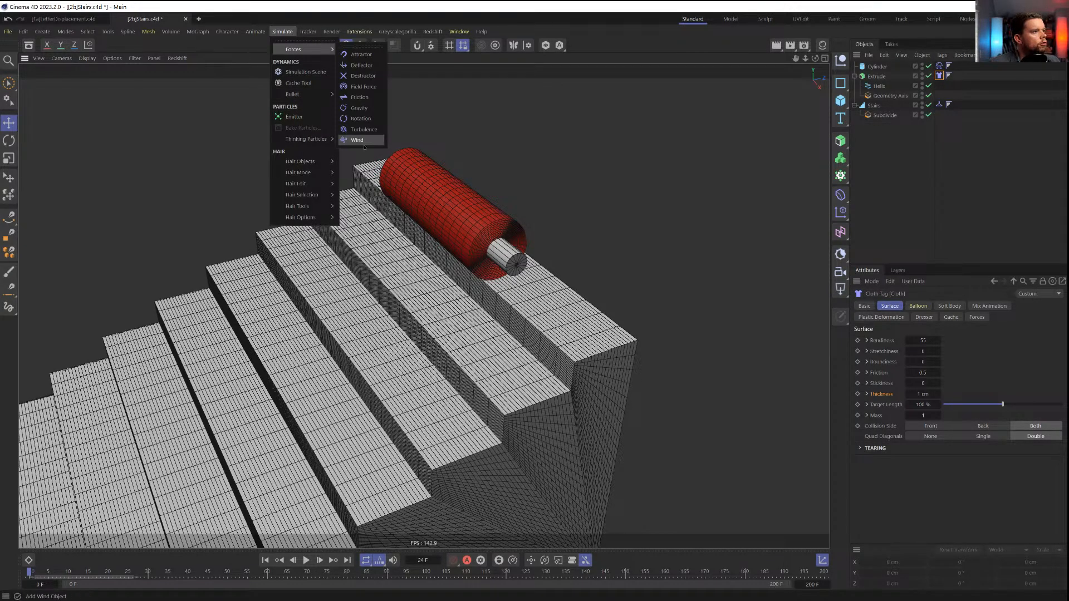
pyautogui.click(365, 139)
# Rotate the Wind object's heading to 180° and set its Wind Speed to 55 cm
pyautogui.keyDown('alt'); pyautogui.moveTo(578, 228); pyautogui.dragTo(536, 224); pyautogui.keyUp('alt')
pyautogui.press('r')
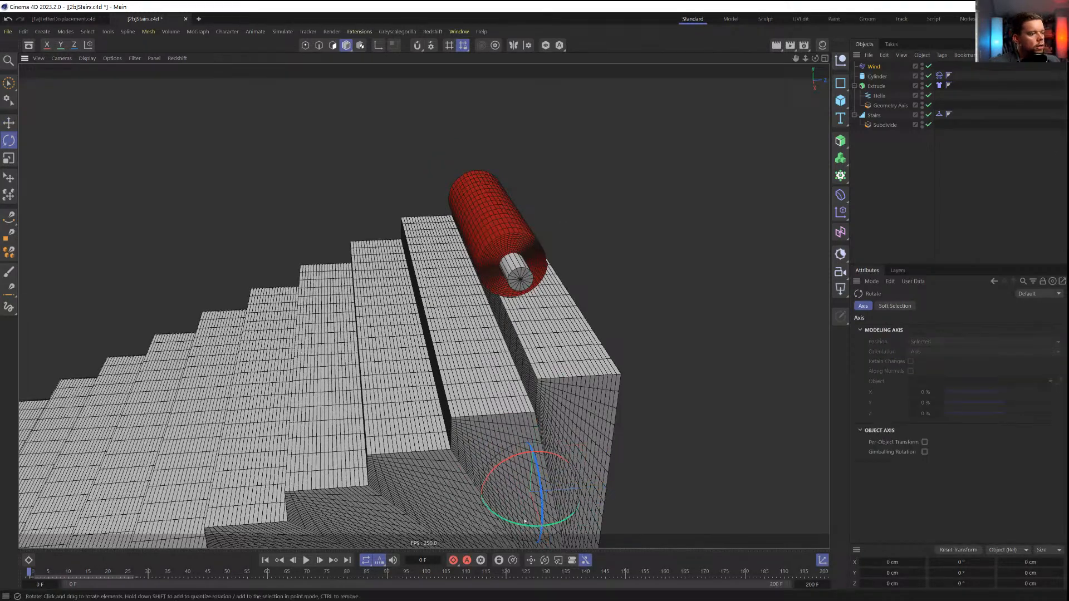
pyautogui.moveTo(513, 522); pyautogui.dragTo(570, 422)
pyautogui.click(875, 67)
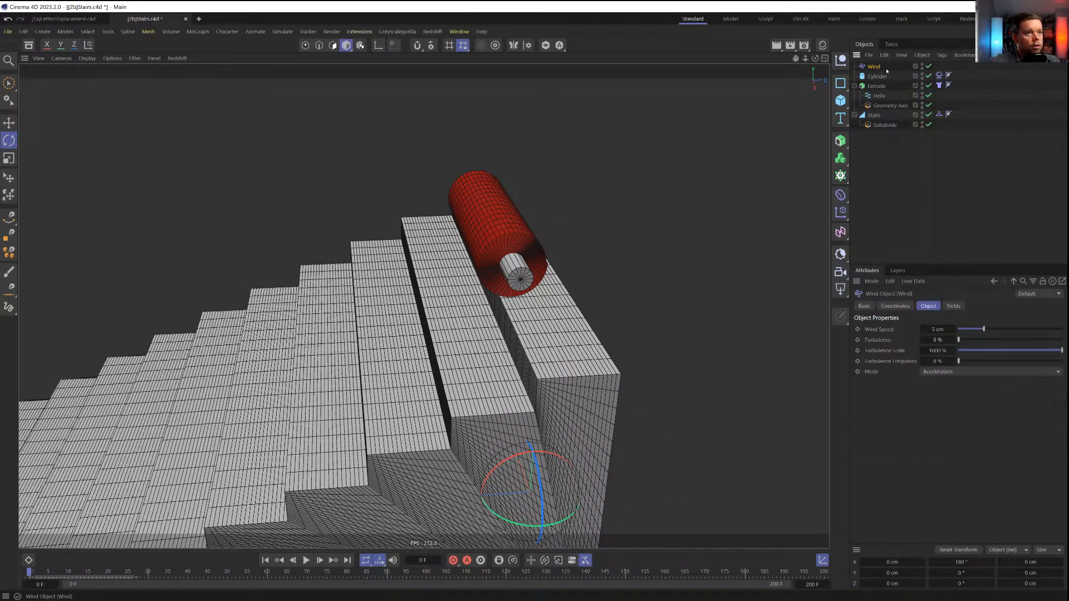
pyautogui.click(940, 328)
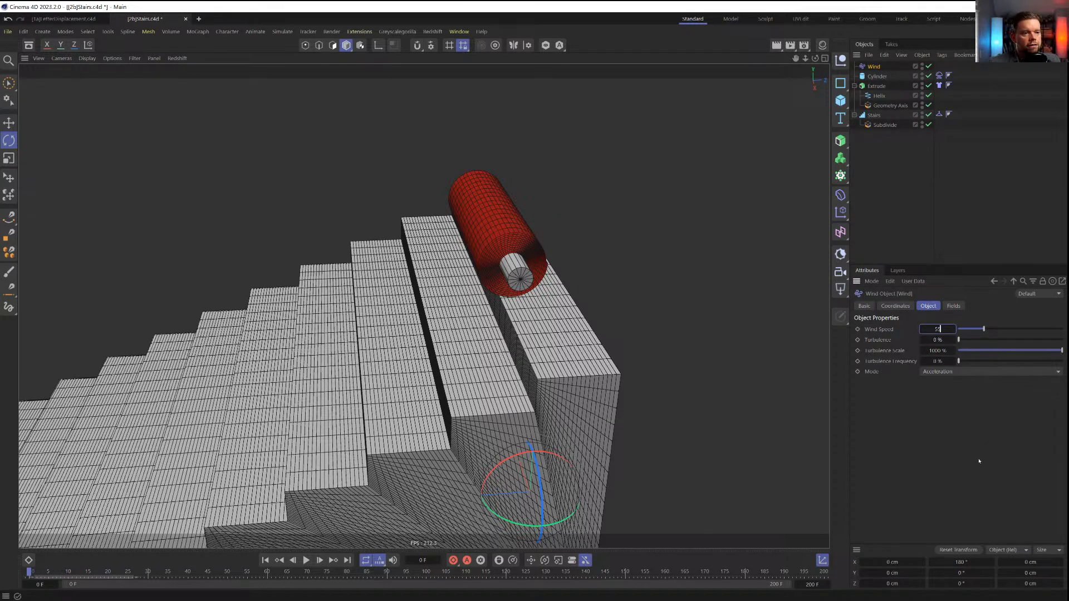
pyautogui.press('Return')
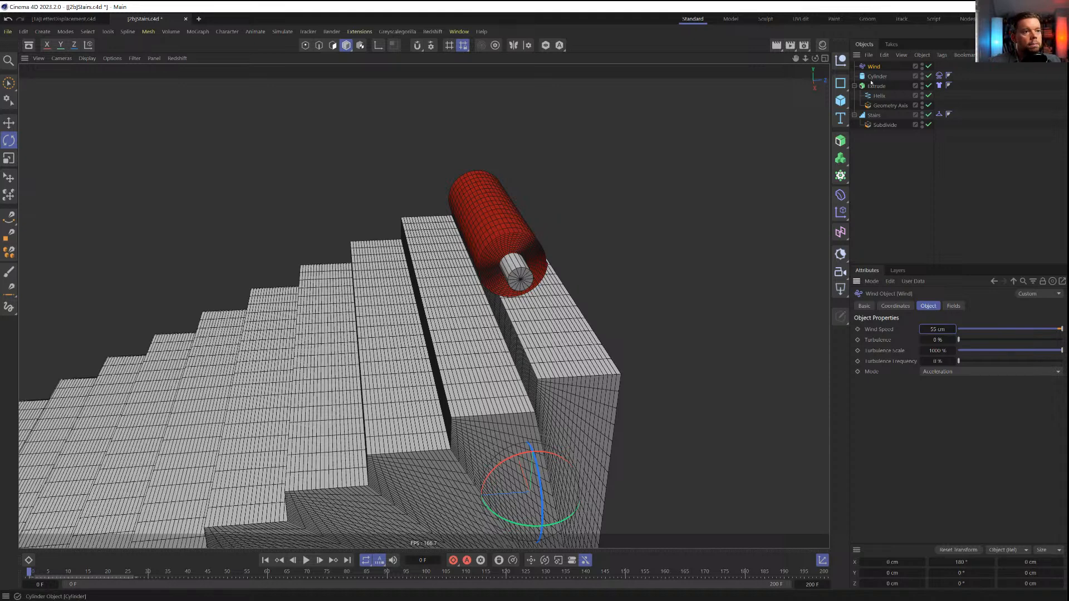
# Set the Forces mode of the Extrude's Cloth tag to Include, leaving its object list empty
pyautogui.click(940, 85)
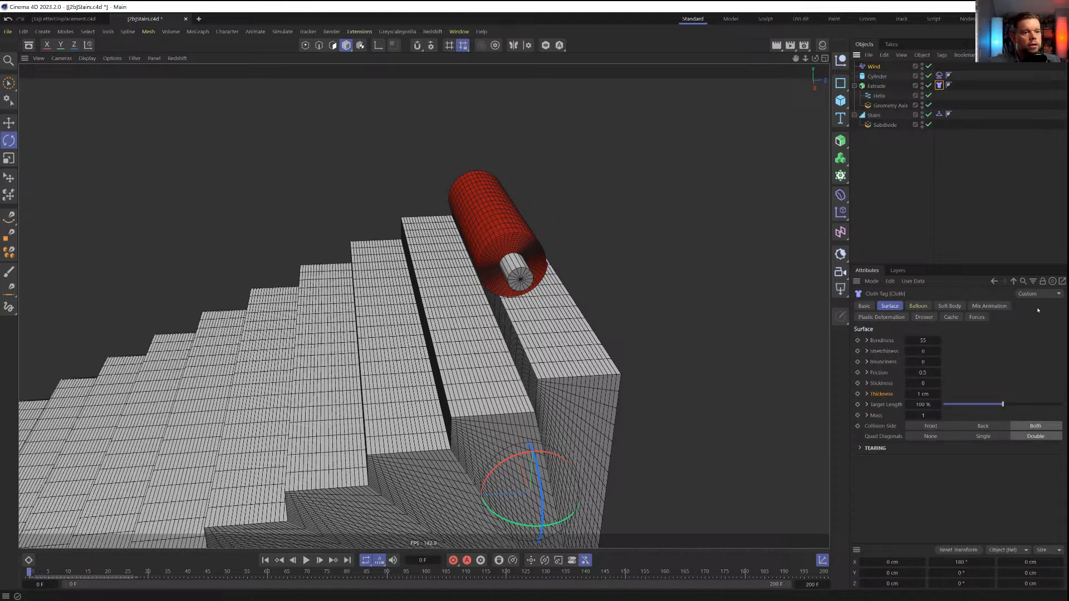
pyautogui.click(979, 317)
pyautogui.click(920, 341)
pyautogui.click(914, 356)
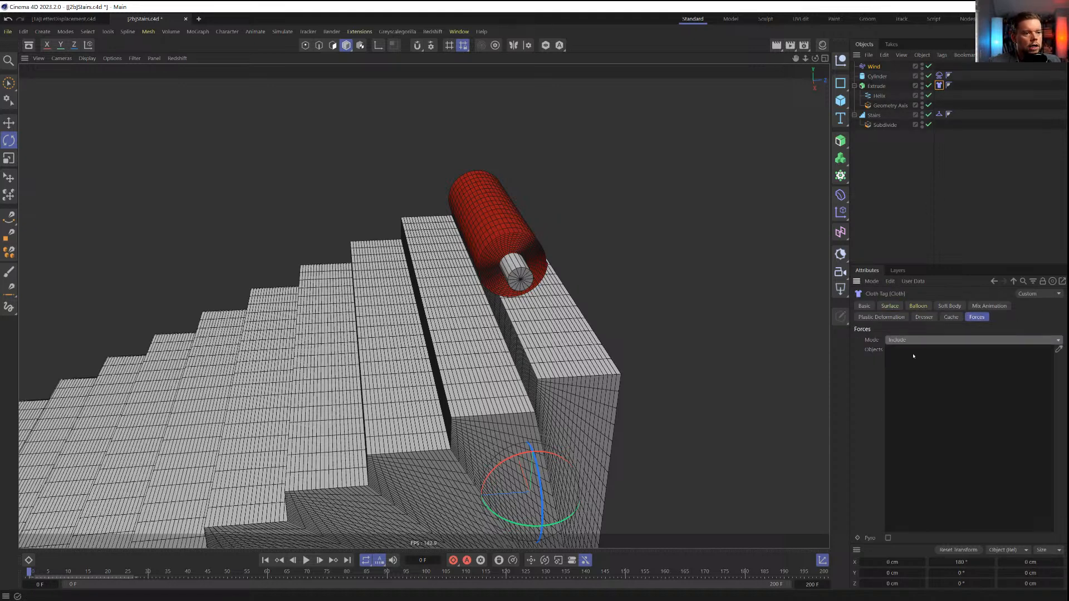
pyautogui.click(946, 216)
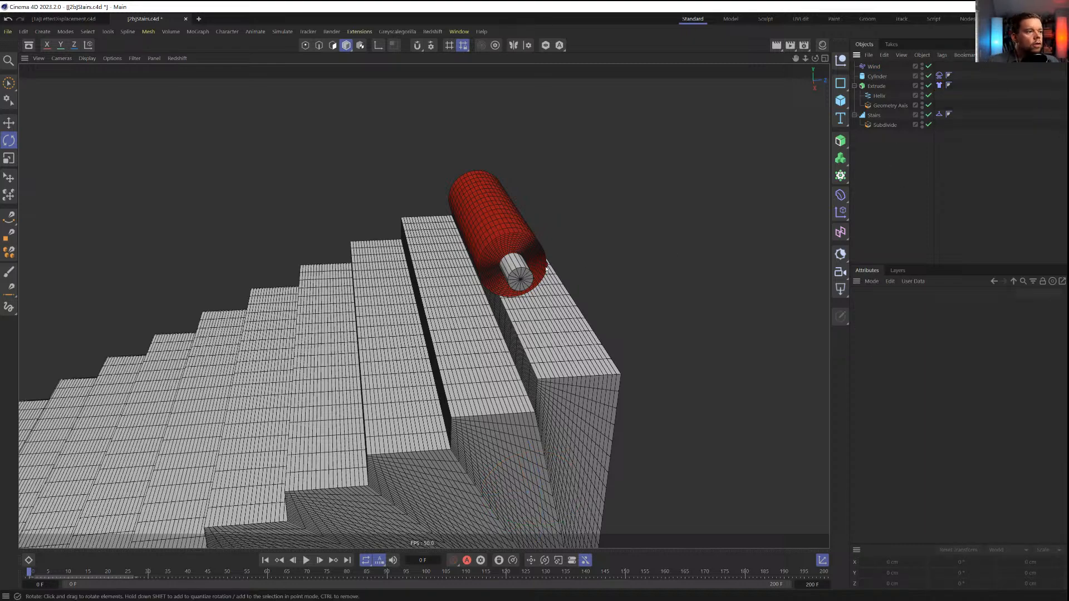
# Replay the simulation for about 58 frames, check the Wind settings, and return to the first frame
pyautogui.keyDown('alt'); pyautogui.moveTo(590, 261); pyautogui.dragTo(552, 270); pyautogui.keyUp('alt')
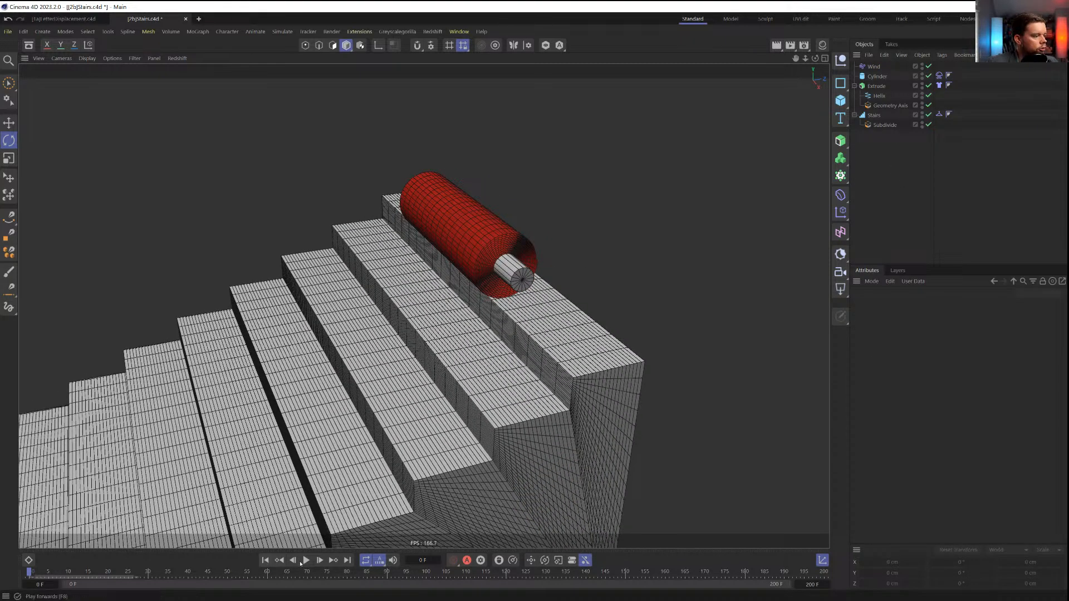
pyautogui.click(306, 561)
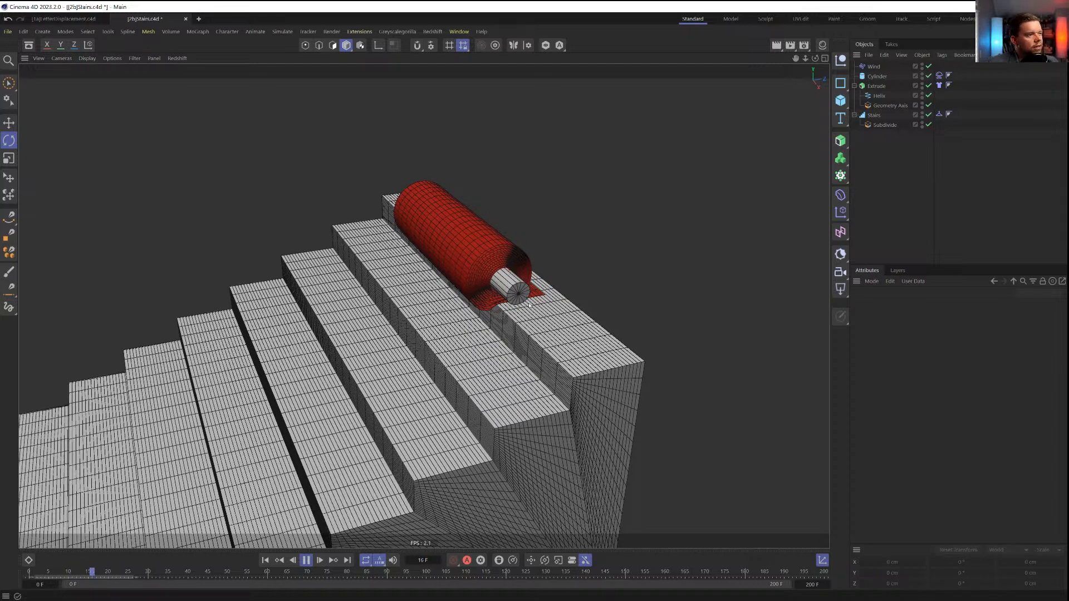
pyautogui.click(874, 66)
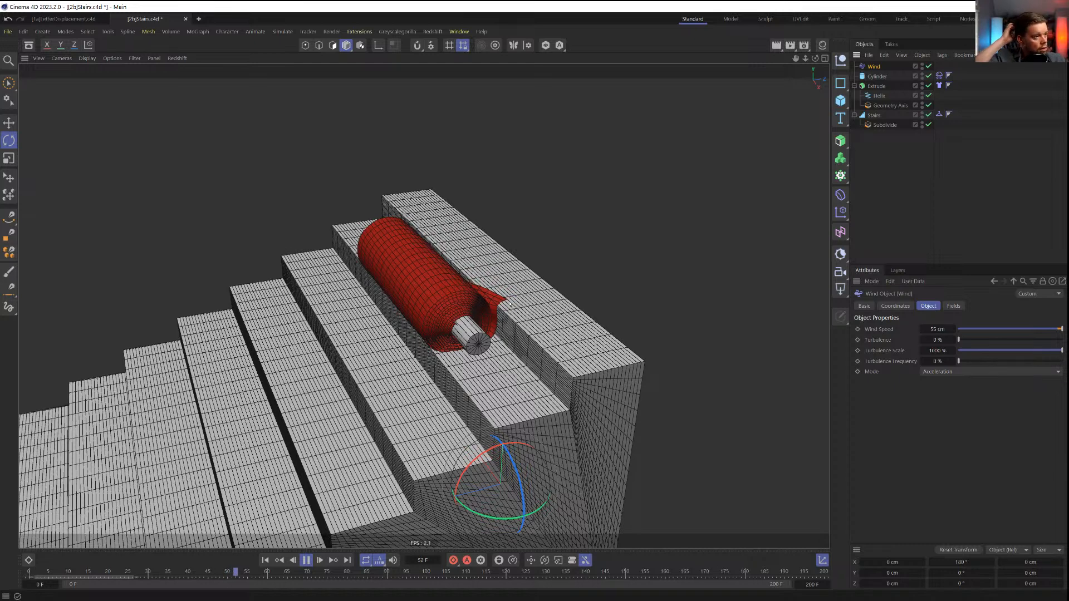
pyautogui.click(306, 560)
pyautogui.click(265, 561)
# Duplicate the inner Cylinder and move the copy about 23 cm along Z, behind the roll on the top step
pyautogui.moveTo(490, 267)
pyautogui.keyDown('alt'); pyautogui.mouseDown()
pyautogui.moveTo(528, 264)
pyautogui.moveTo(474, 282)
pyautogui.mouseUp(); pyautogui.keyUp('alt')
pyautogui.scroll(5, 543, 273)
pyautogui.keyDown('alt'); pyautogui.moveTo(554, 273); pyautogui.dragTo(496, 300); pyautogui.keyUp('alt')
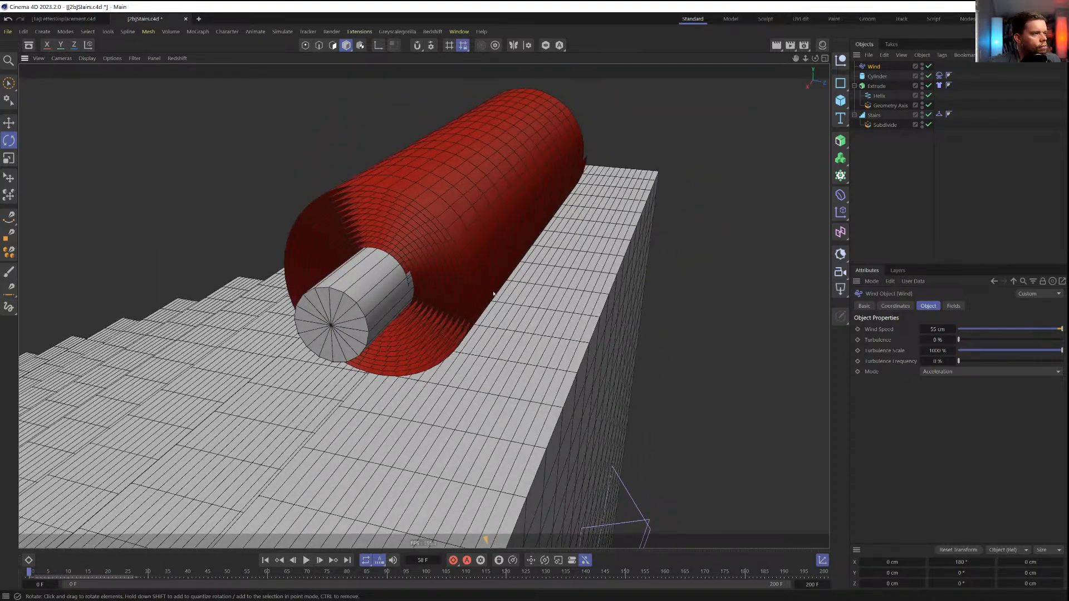
pyautogui.click(877, 76)
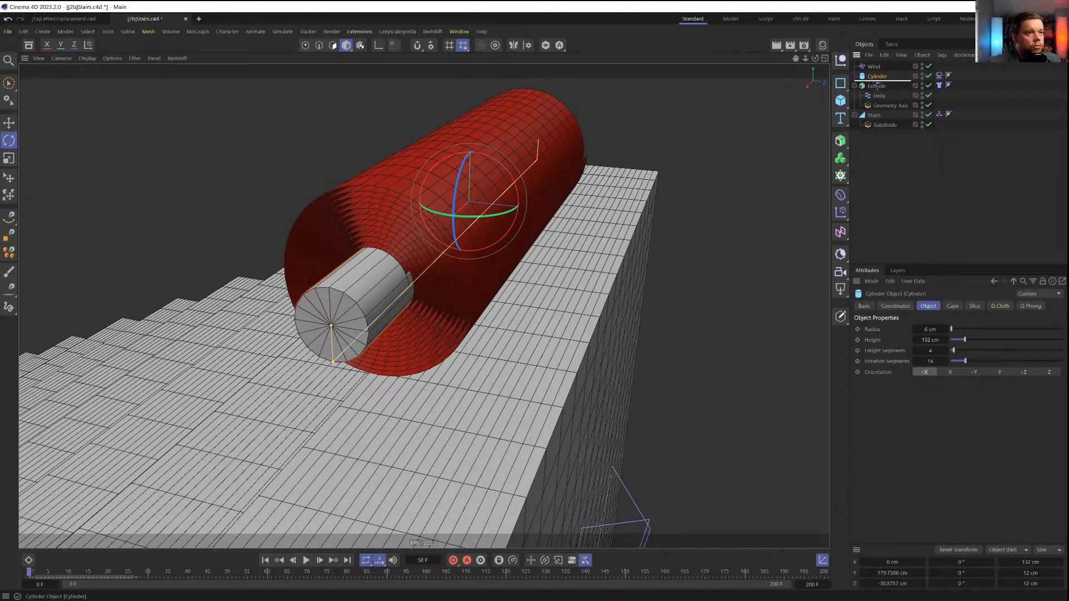
pyautogui.keyDown('ctrl'); pyautogui.moveTo(877, 83); pyautogui.dragTo(877, 81); pyautogui.keyUp('ctrl')
pyautogui.press('e')
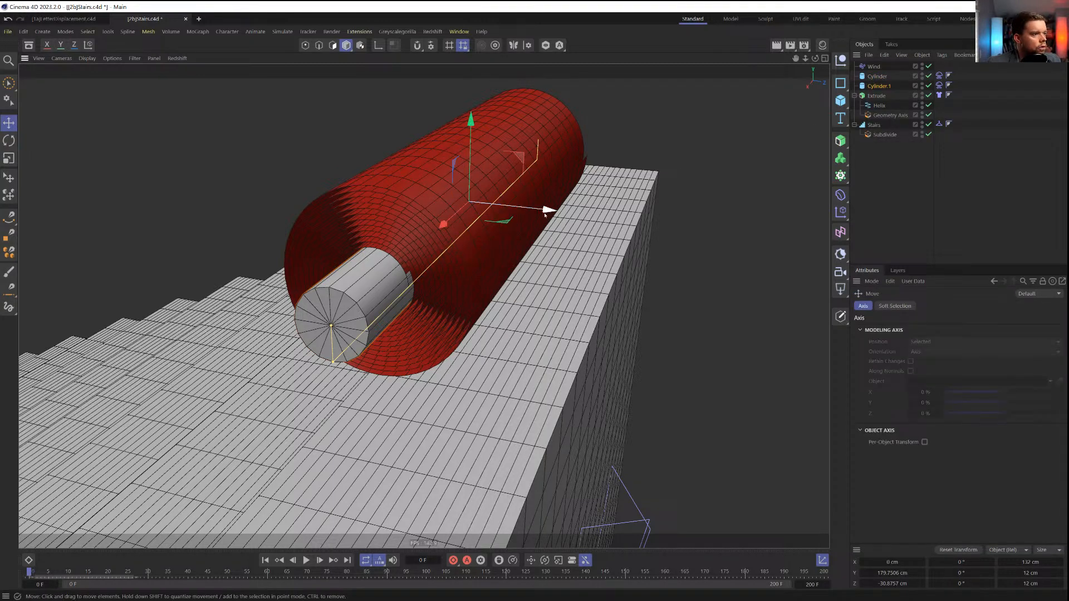
pyautogui.moveTo(549, 214); pyautogui.dragTo(670, 217)
# Check the Cloth tag and object settings of Cylinder.1, and add a Connector simulation tag to the Extrude
pyautogui.click(941, 86)
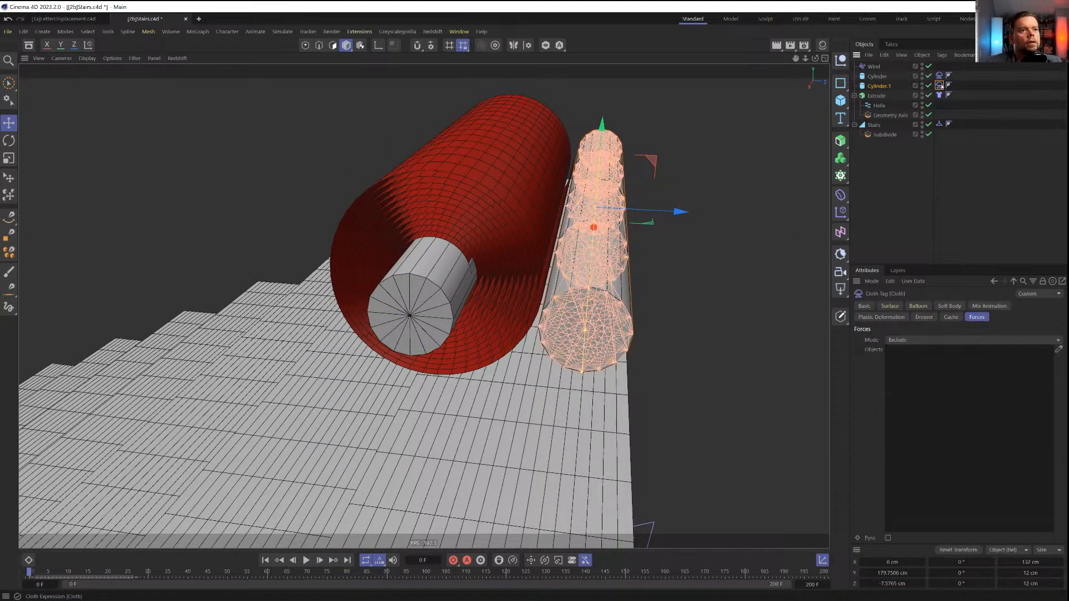
pyautogui.click(878, 86)
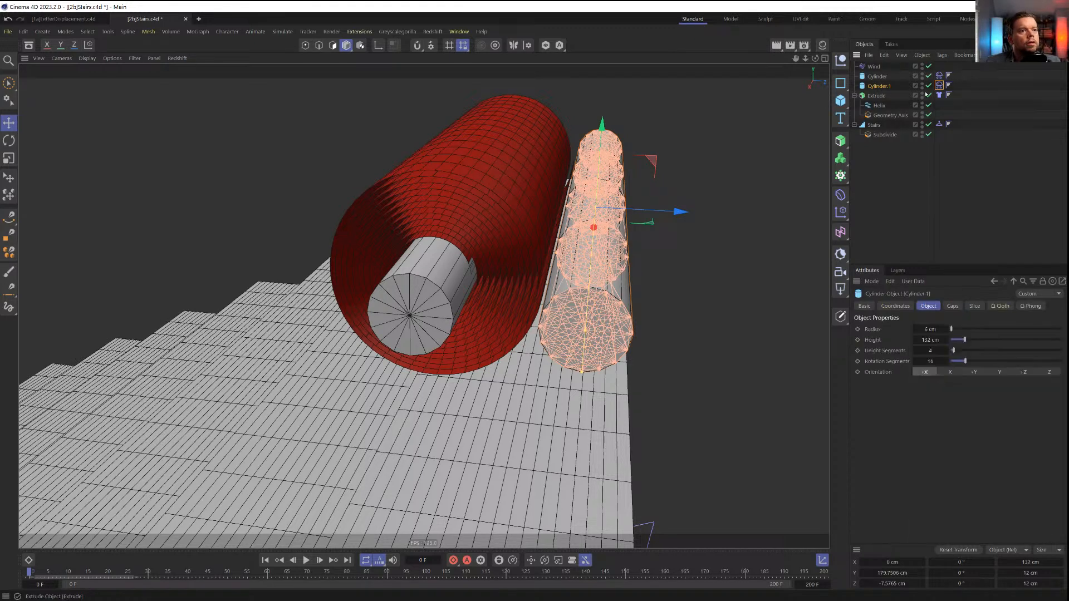
pyautogui.rightClick(883, 95)
pyautogui.moveTo(914, 243)
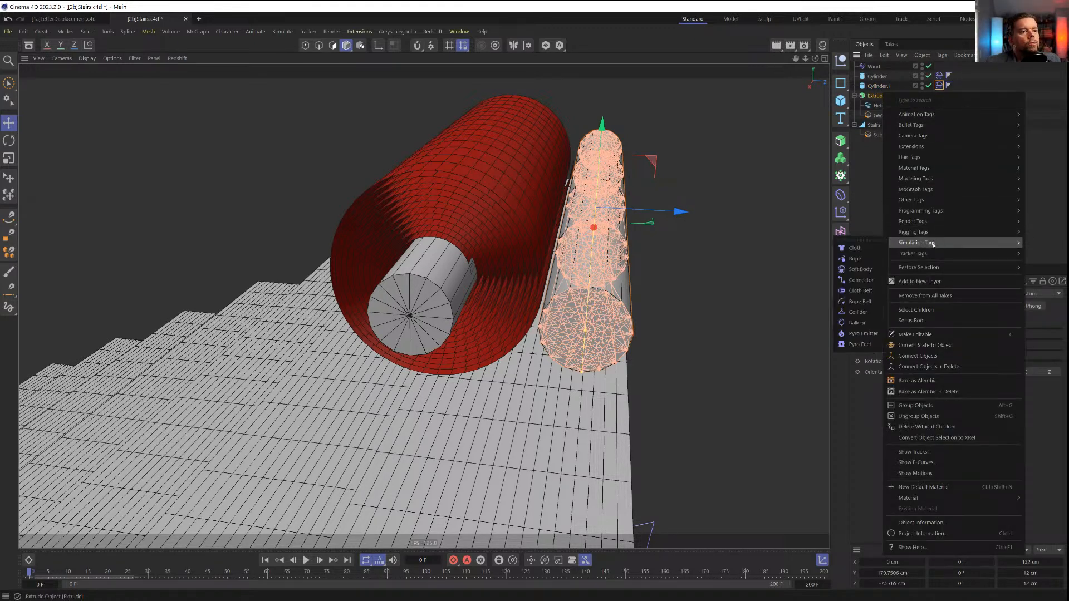
pyautogui.click(872, 281)
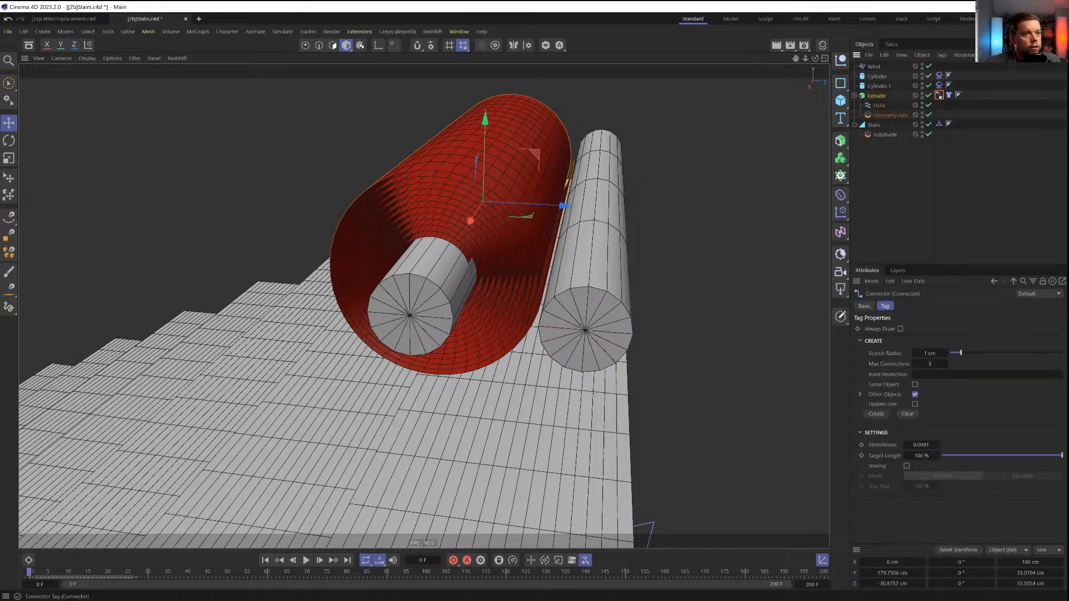
pyautogui.click(861, 394)
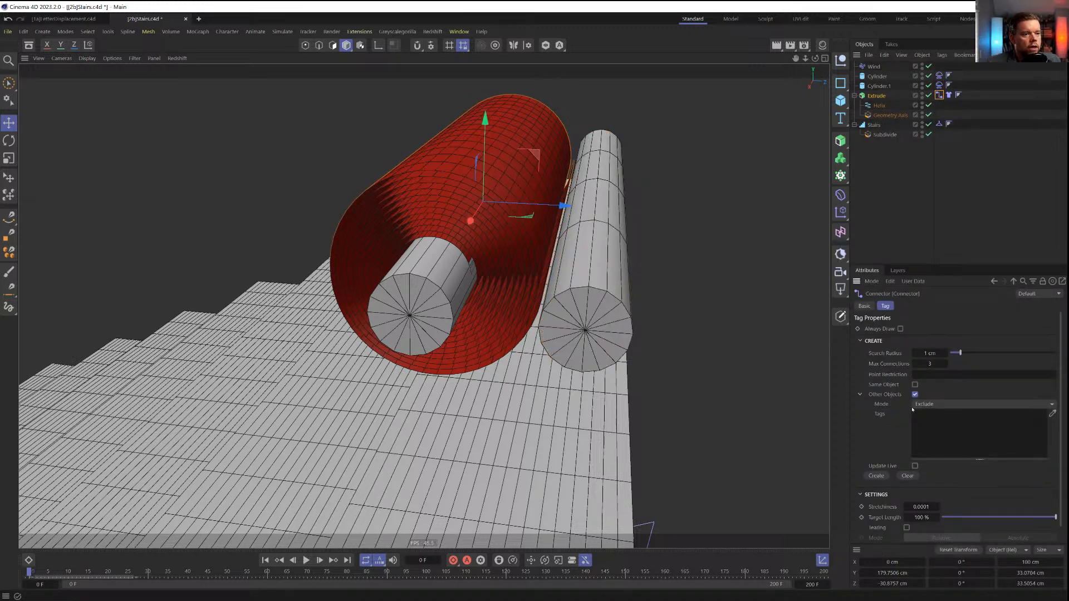
pyautogui.moveTo(878, 76); pyautogui.dragTo(974, 480)
pyautogui.moveTo(948, 421); pyautogui.dragTo(969, 433)
pyautogui.click(935, 404)
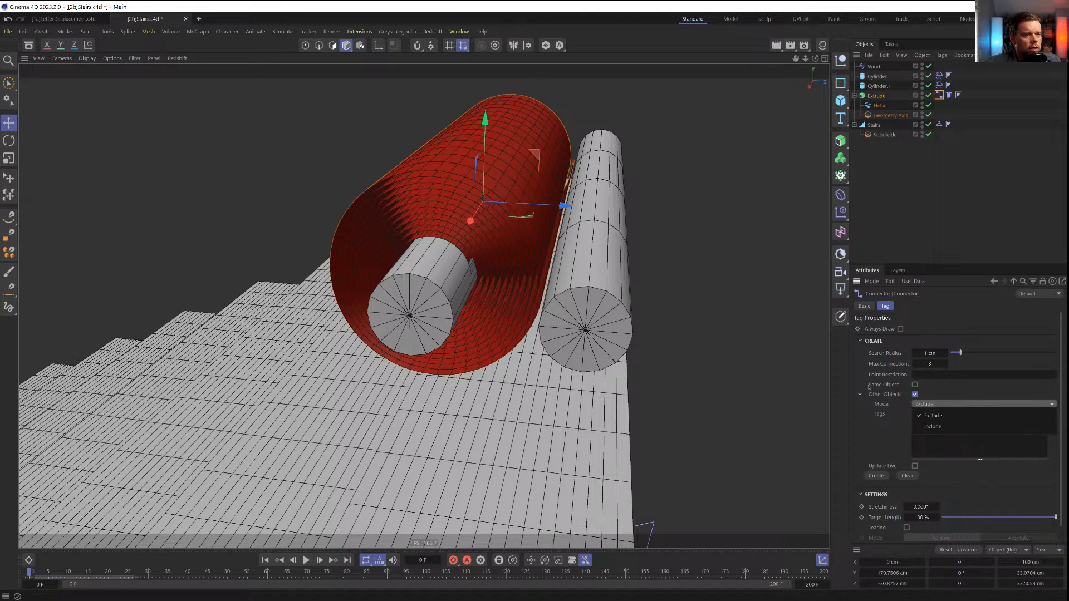
pyautogui.click(887, 394)
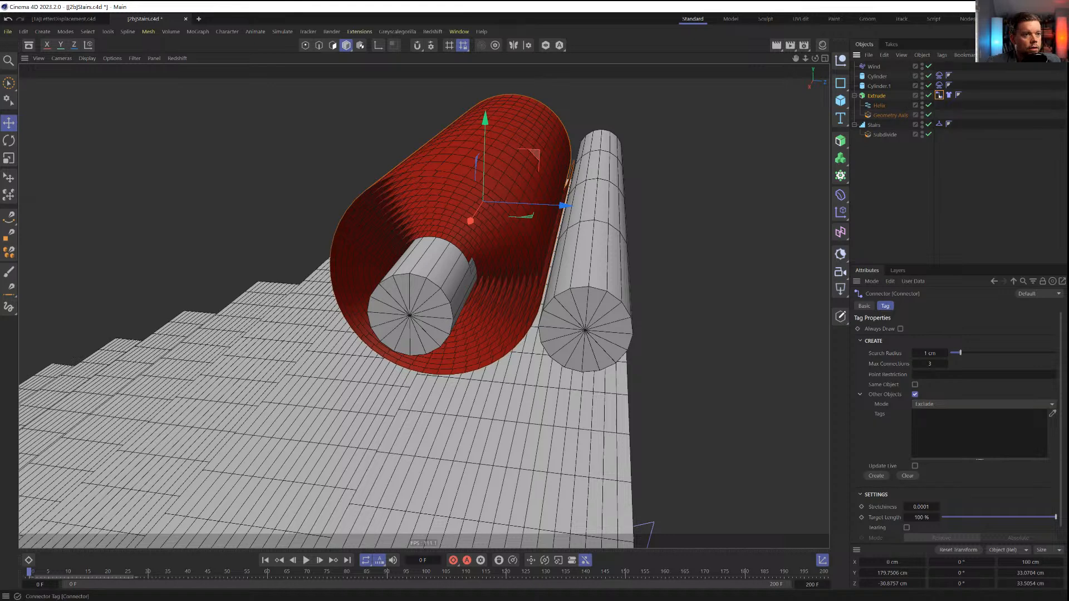
pyautogui.click(861, 394)
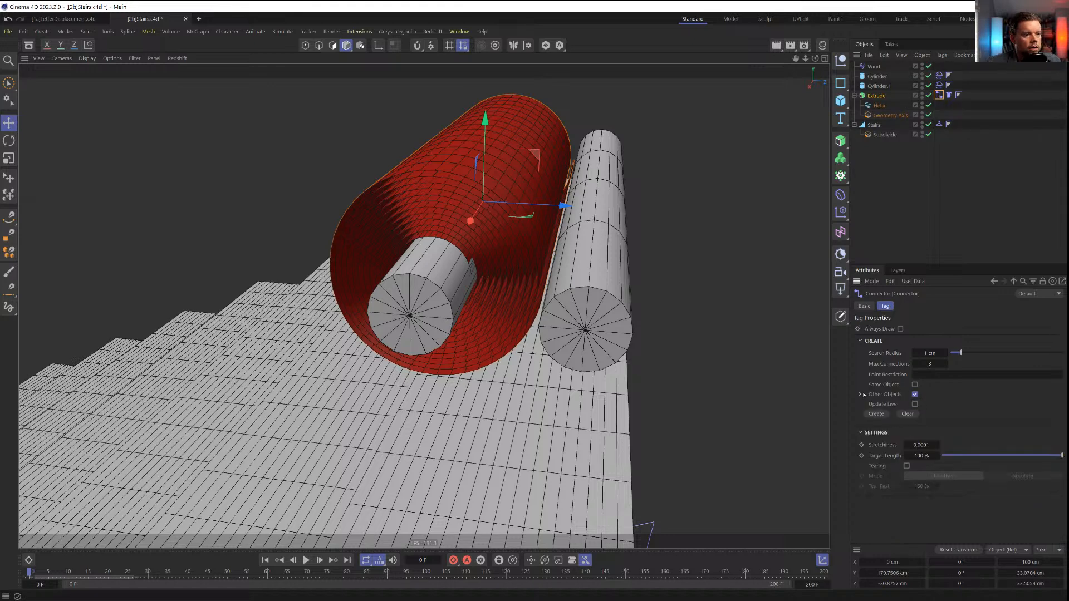
# Enable live updating on the Connector tag and set its Search Radius to about 3.22 cm
pyautogui.click(915, 404)
pyautogui.moveTo(961, 352); pyautogui.dragTo(998, 352)
pyautogui.keyDown('alt'); pyautogui.moveTo(565, 228); pyautogui.dragTo(592, 207); pyautogui.keyUp('alt')
pyautogui.keyDown('alt'); pyautogui.moveTo(576, 244); pyautogui.dragTo(668, 267, button='right'); pyautogui.keyUp('alt')
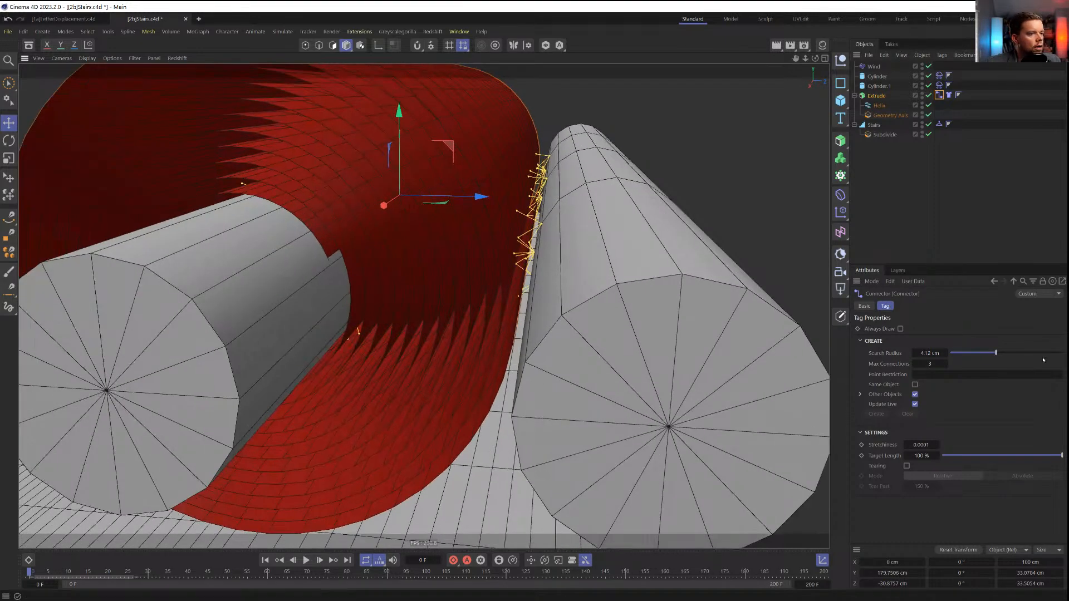
pyautogui.moveTo(996, 353); pyautogui.dragTo(991, 354)
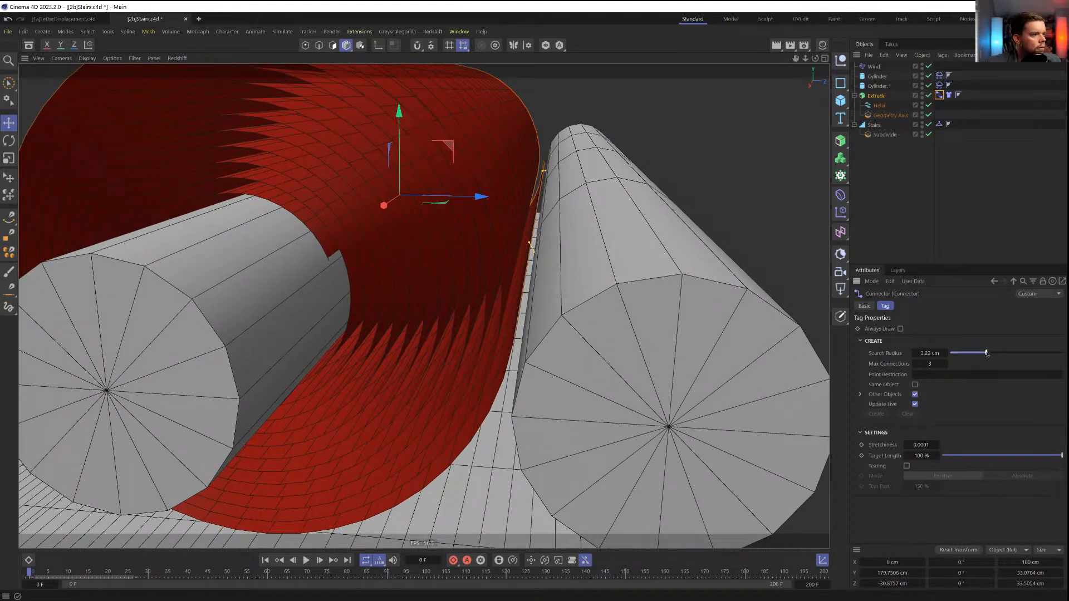
# Open the object properties of Cylinder.1, the cylinder behind the roll
pyautogui.keyDown('alt'); pyautogui.moveTo(479, 203); pyautogui.dragTo(497, 278); pyautogui.keyUp('alt')
pyautogui.click(880, 86)
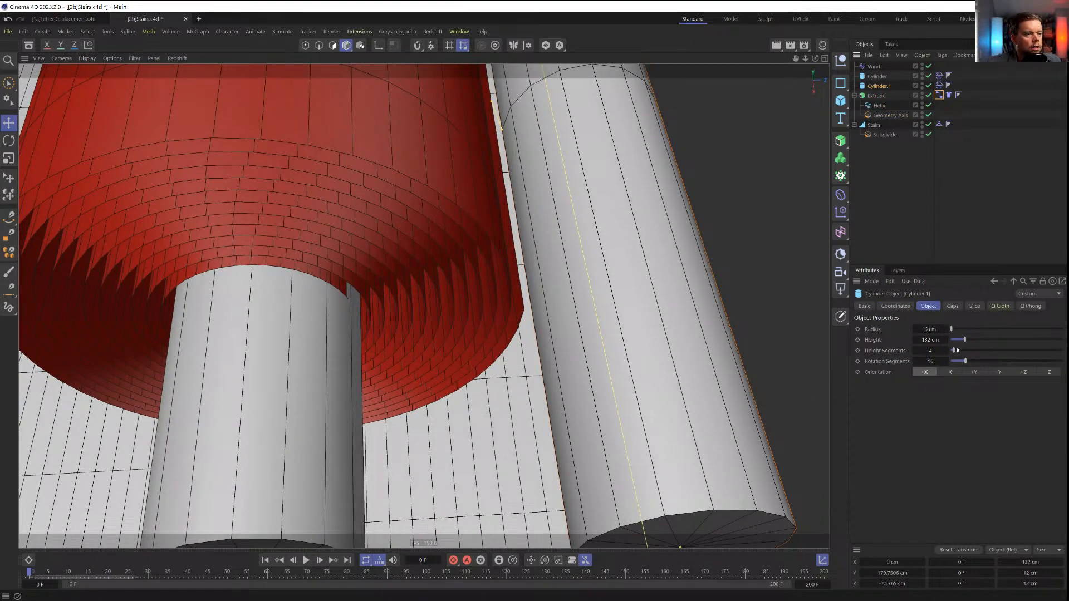
# Increase the height segments of the smaller cylinder, Cylinder.1, to about 31
pyautogui.moveTo(957, 351); pyautogui.dragTo(985, 352)
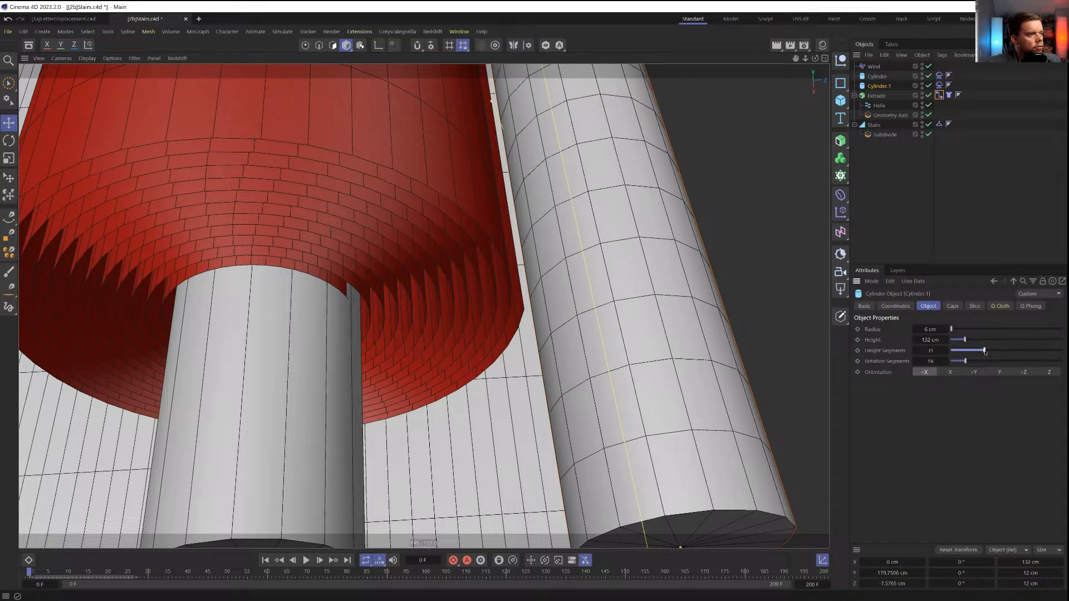
pyautogui.moveTo(602, 322)
pyautogui.keyDown('alt'); pyautogui.mouseDown()
pyautogui.moveTo(594, 298)
pyautogui.moveTo(613, 304)
pyautogui.mouseUp(); pyautogui.keyUp('alt')
pyautogui.keyDown('alt'); pyautogui.moveTo(614, 304); pyautogui.dragTo(618, 351, button='middle'); pyautogui.keyUp('alt')
# Reduce the search radius of the carpet extrusion's Connector tag to 1.58 cm
pyautogui.click(939, 95)
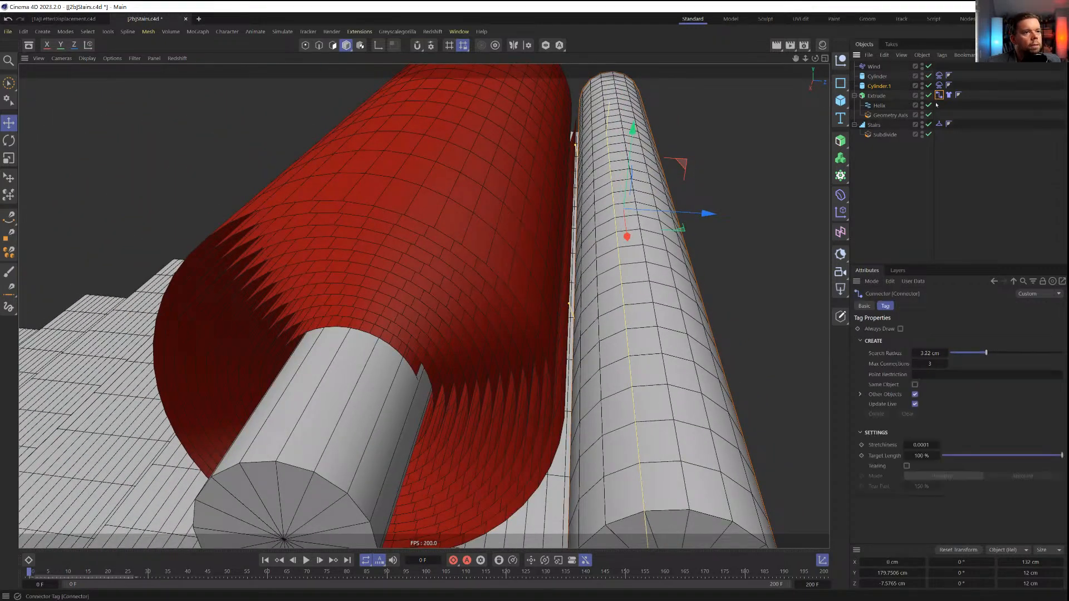
pyautogui.moveTo(986, 353); pyautogui.dragTo(973, 358)
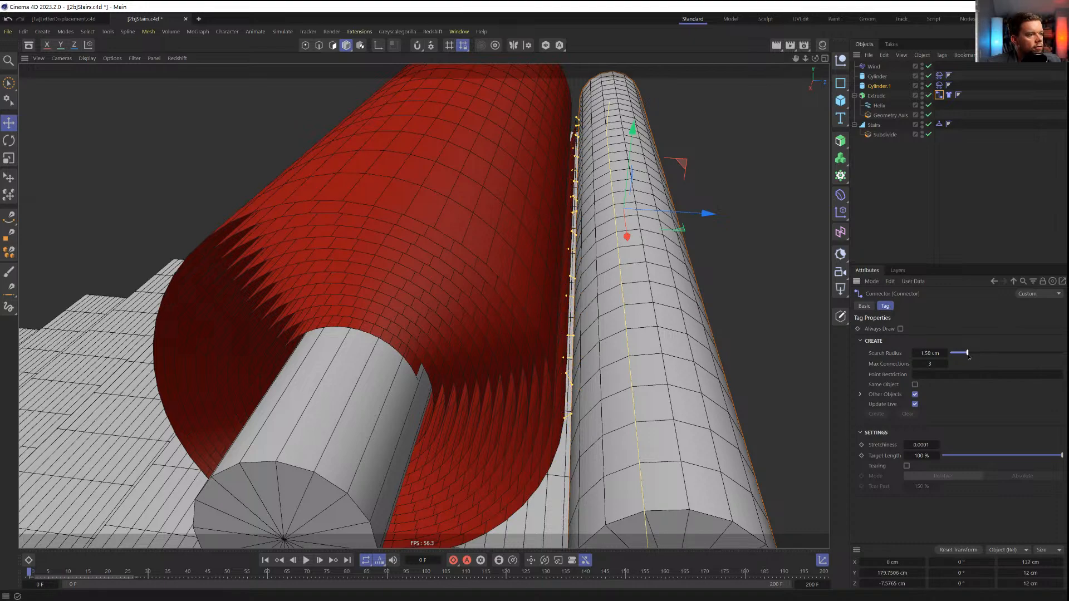
pyautogui.keyDown('alt'); pyautogui.moveTo(581, 273); pyautogui.dragTo(569, 263); pyautogui.keyUp('alt')
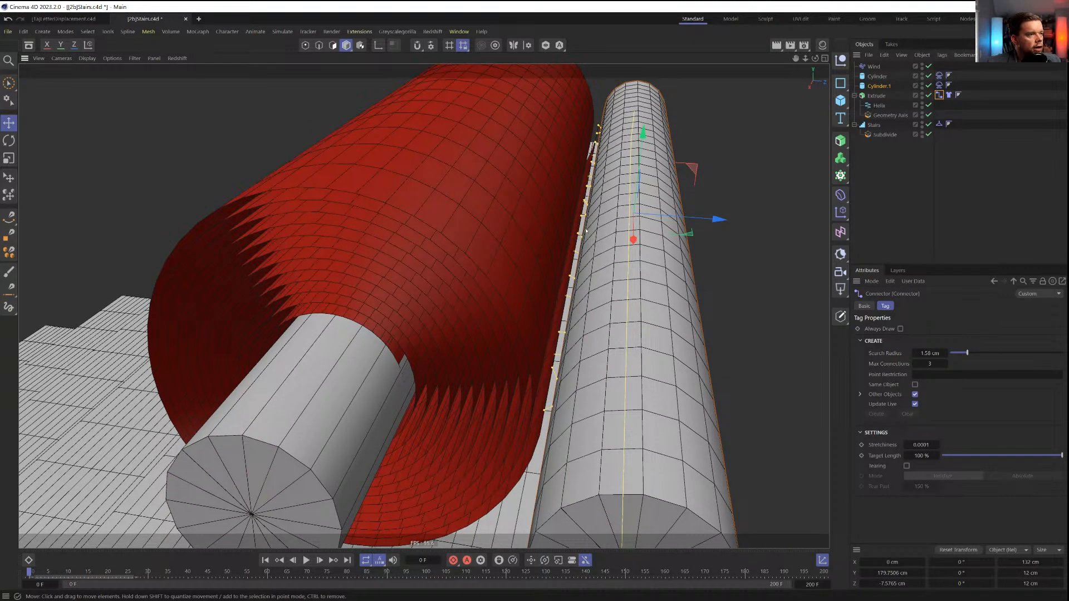
# Run the cloth simulation and examine how the carpet roll connects to the smaller cylinder on the stairs
pyautogui.keyDown('alt'); pyautogui.moveTo(691, 167); pyautogui.dragTo(589, 277); pyautogui.keyUp('alt')
pyautogui.keyDown('alt'); pyautogui.moveTo(607, 379); pyautogui.dragTo(462, 371); pyautogui.keyUp('alt')
pyautogui.click(306, 561)
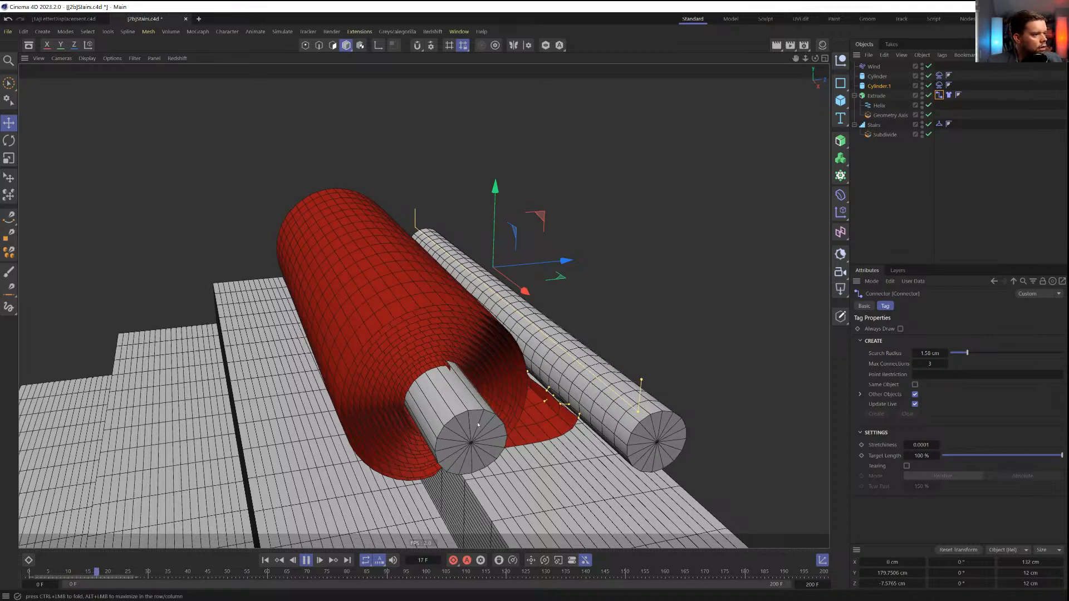
pyautogui.click(307, 560)
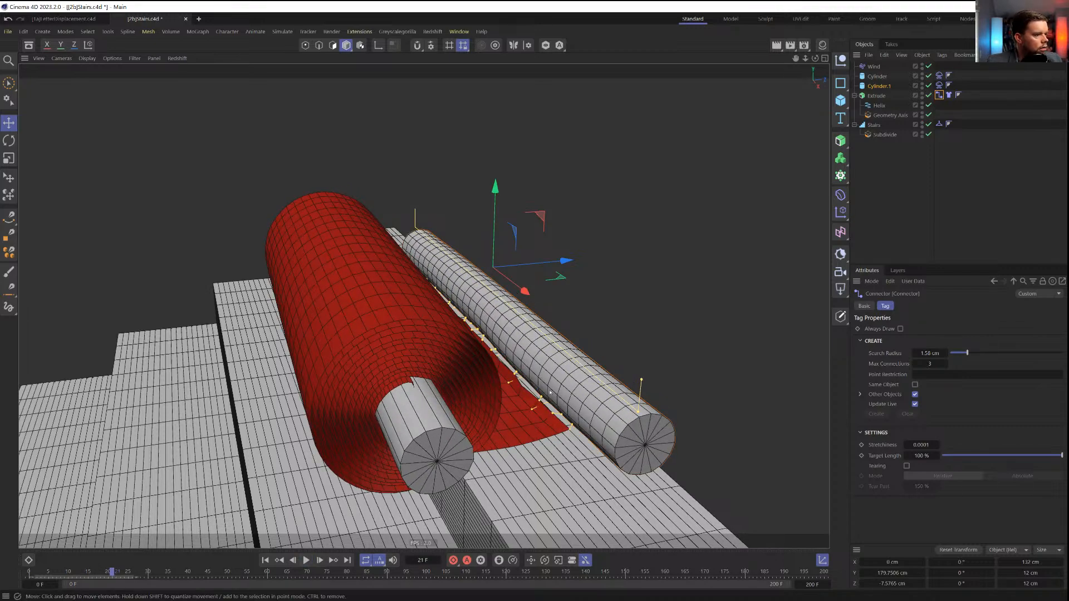
pyautogui.keyDown('alt'); pyautogui.moveTo(573, 378); pyautogui.dragTo(486, 407, button='right'); pyautogui.keyUp('alt')
pyautogui.keyDown('alt'); pyautogui.moveTo(488, 408); pyautogui.dragTo(654, 285, button='middle'); pyautogui.keyUp('alt')
pyautogui.click(306, 561)
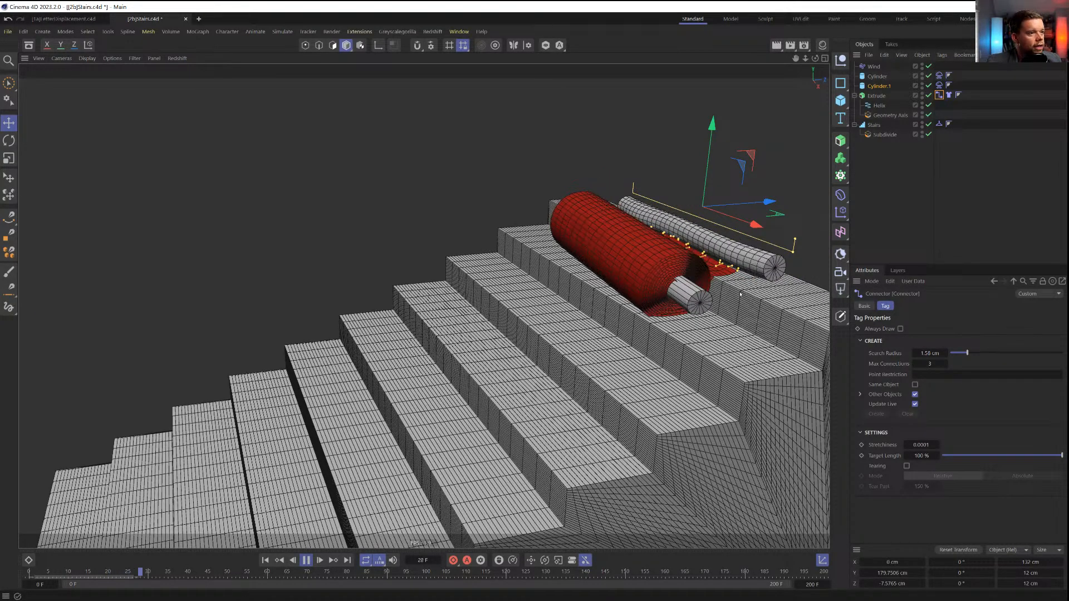
# Set the mass in the Cylinder.1 cloth tag's surface settings to 11
pyautogui.click(940, 86)
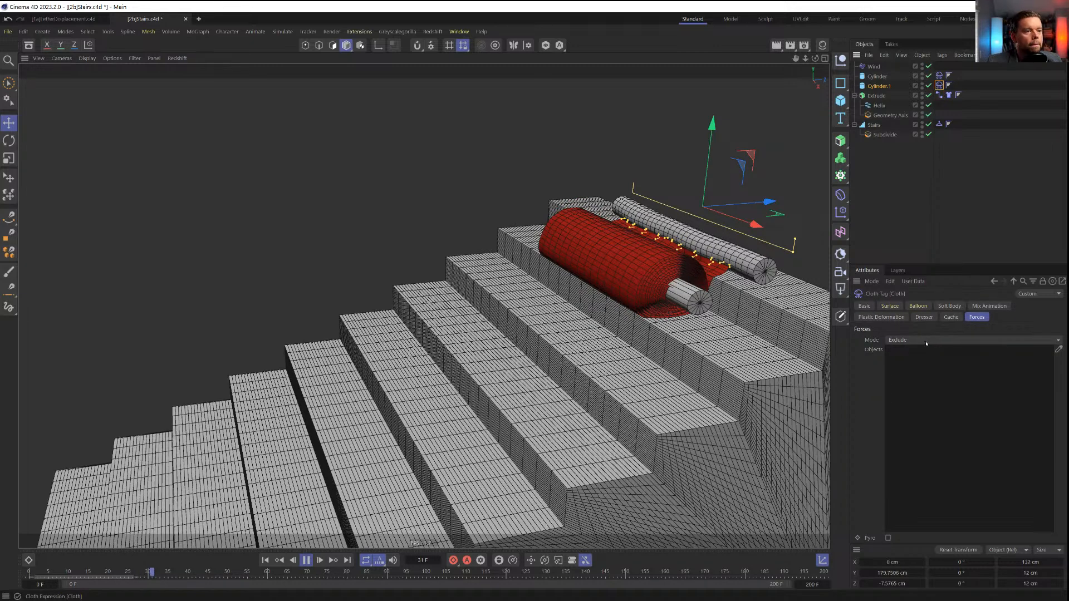
pyautogui.click(890, 306)
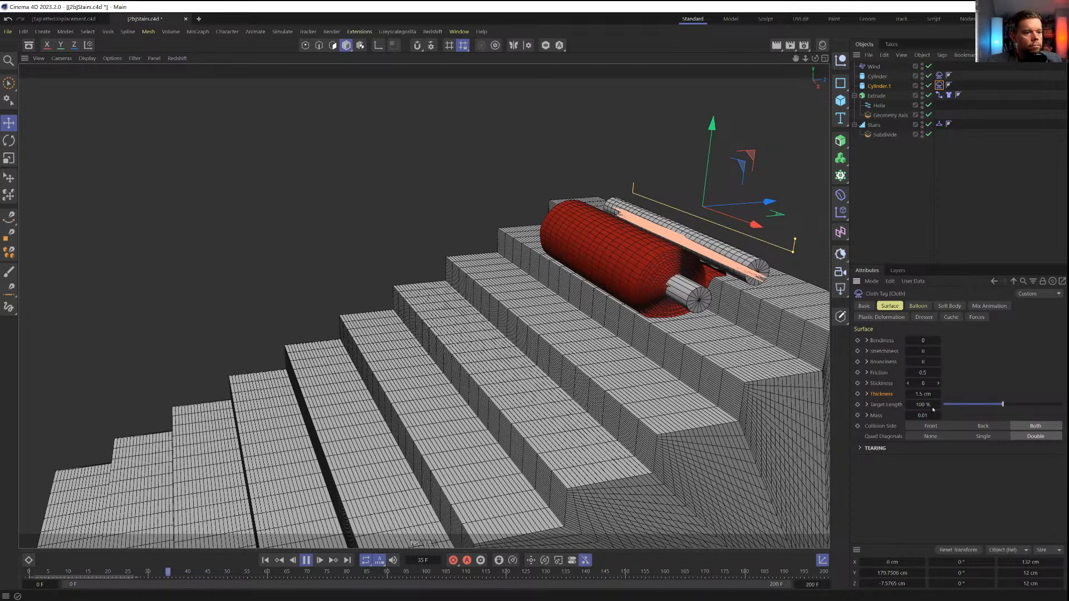
pyautogui.doubleClick(926, 416)
pyautogui.write('11')
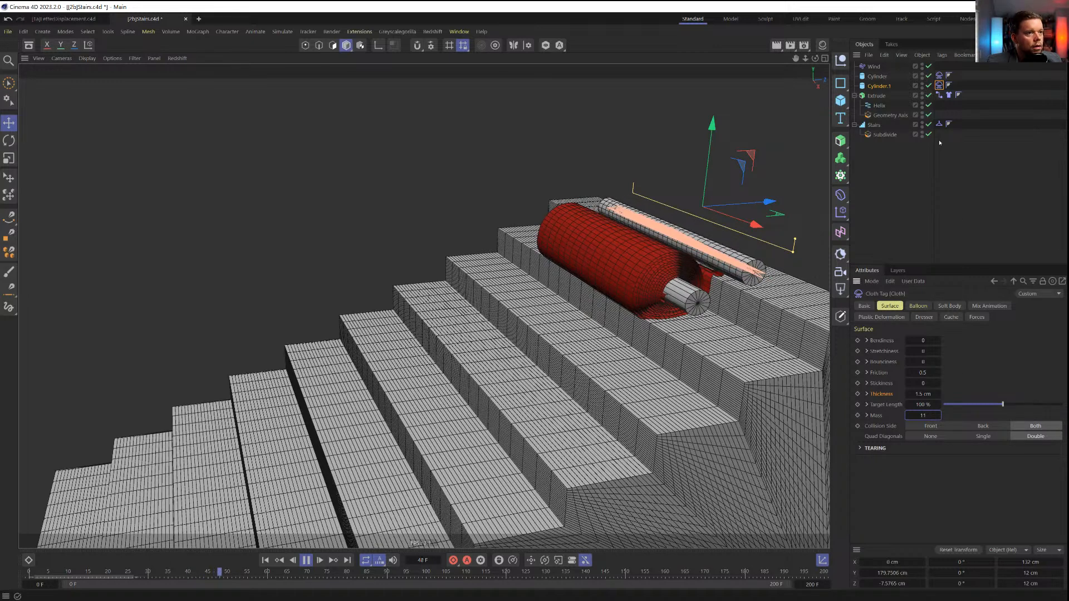
# Switch the forces mode of the Cylinder.1 cloth tag to Include, leaving its object list empty
pyautogui.click(977, 316)
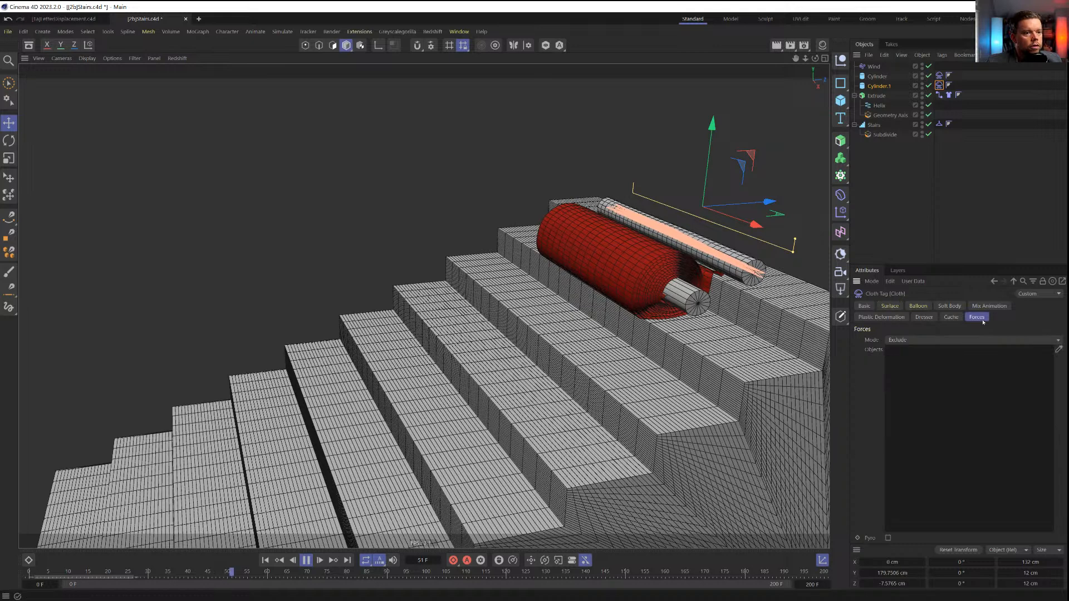
pyautogui.click(908, 340)
pyautogui.click(905, 353)
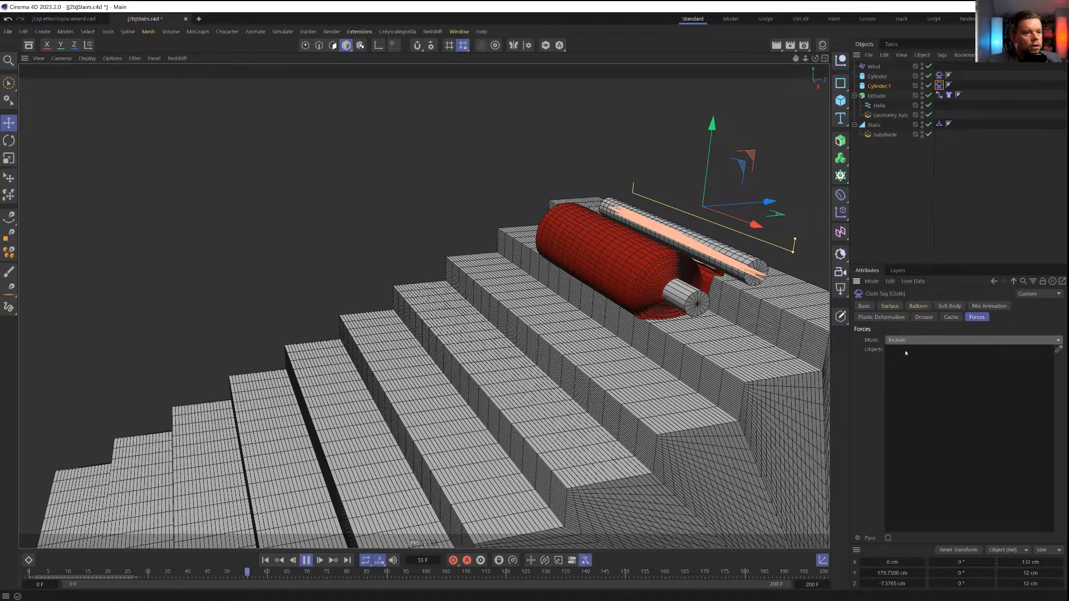
# Set the Wind object's speed to 111 cm
pyautogui.click(874, 67)
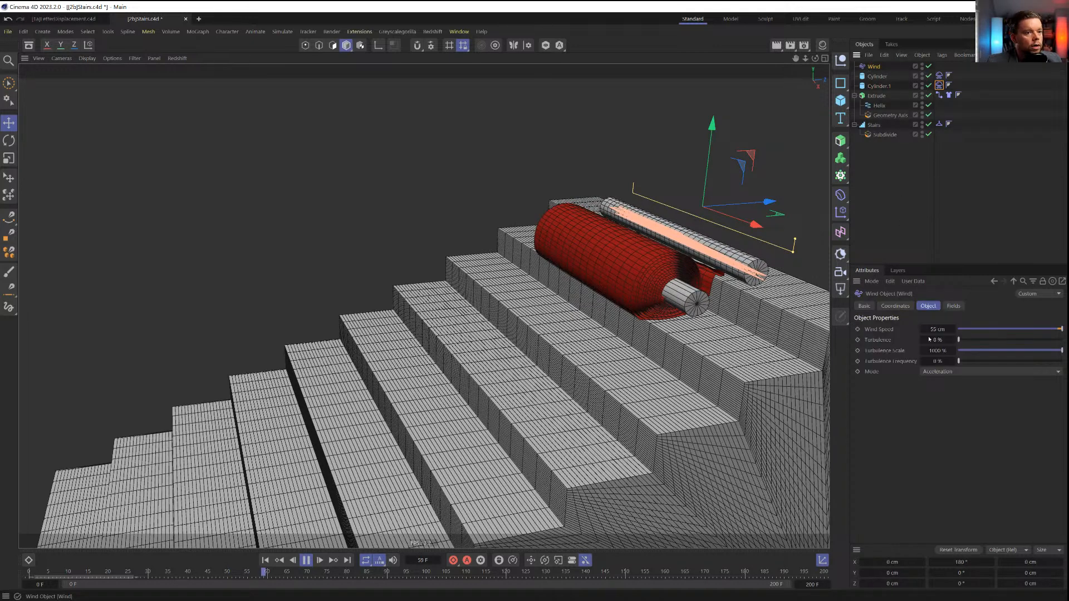
pyautogui.doubleClick(938, 329)
pyautogui.write('1')
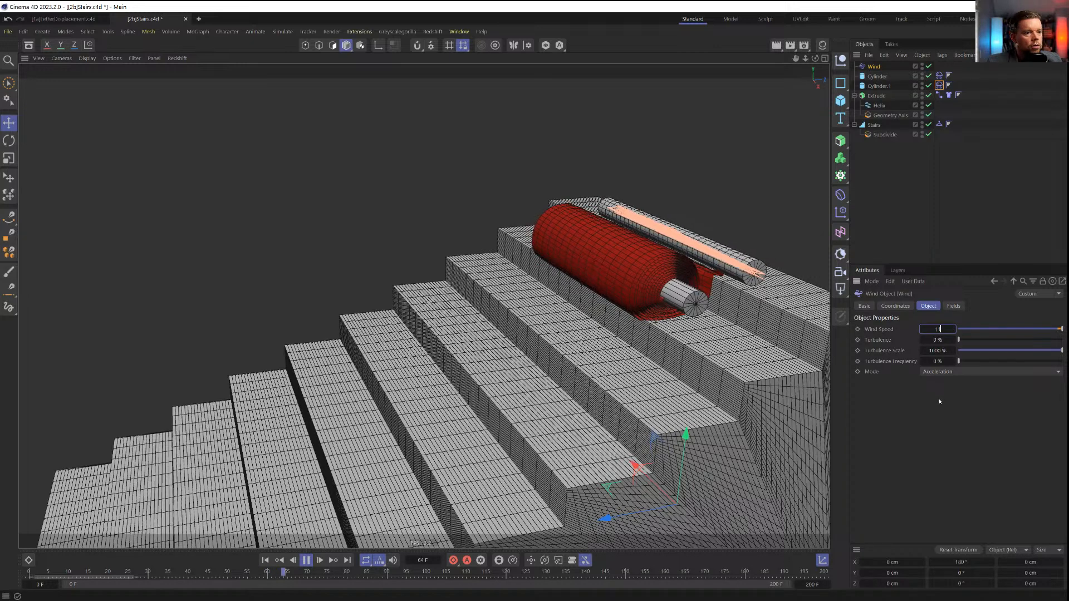
pyautogui.write('11')
pyautogui.press('Return')
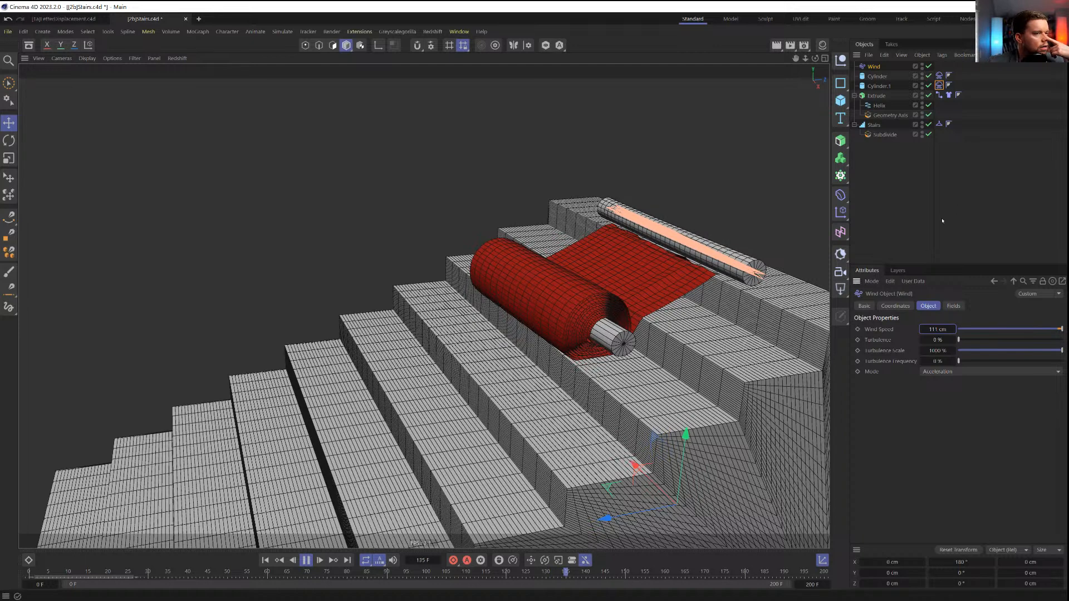
# Raise the Wind object's speed to 222 cm and pause the simulation
pyautogui.doubleClick(934, 329)
pyautogui.write('2222')
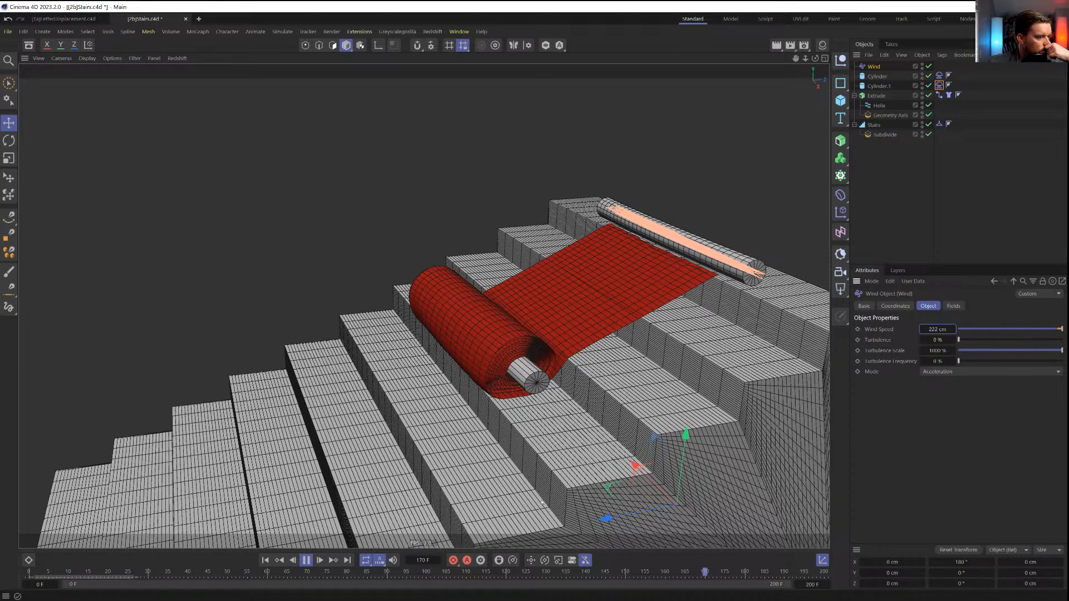
pyautogui.press('space')
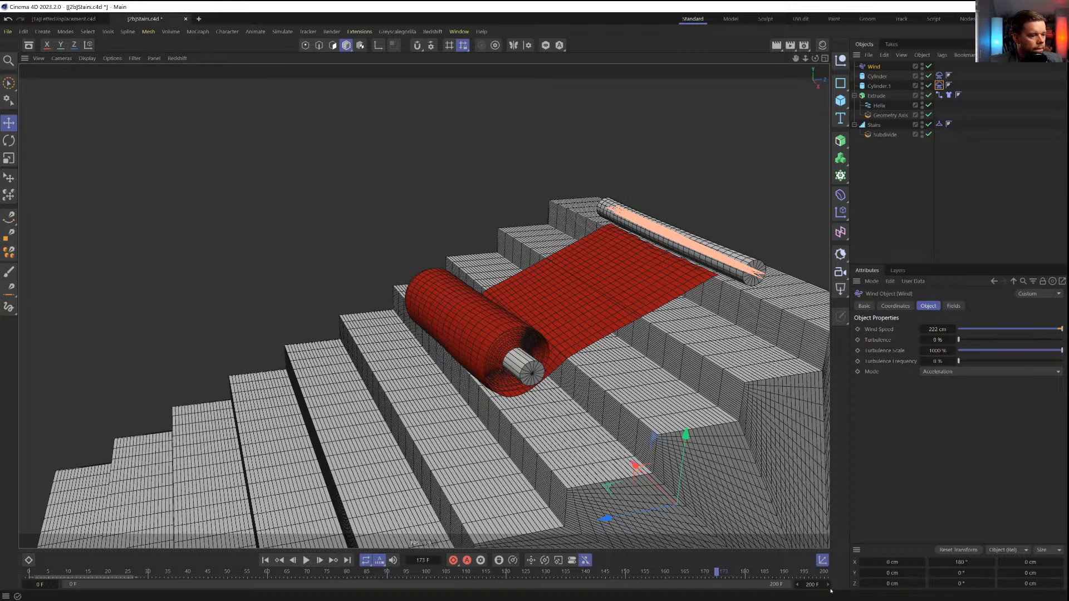
# Extend the timeline's end frame to 777 and resume the simulation
pyautogui.doubleClick(812, 584)
pyautogui.write('777')
pyautogui.press('Return')
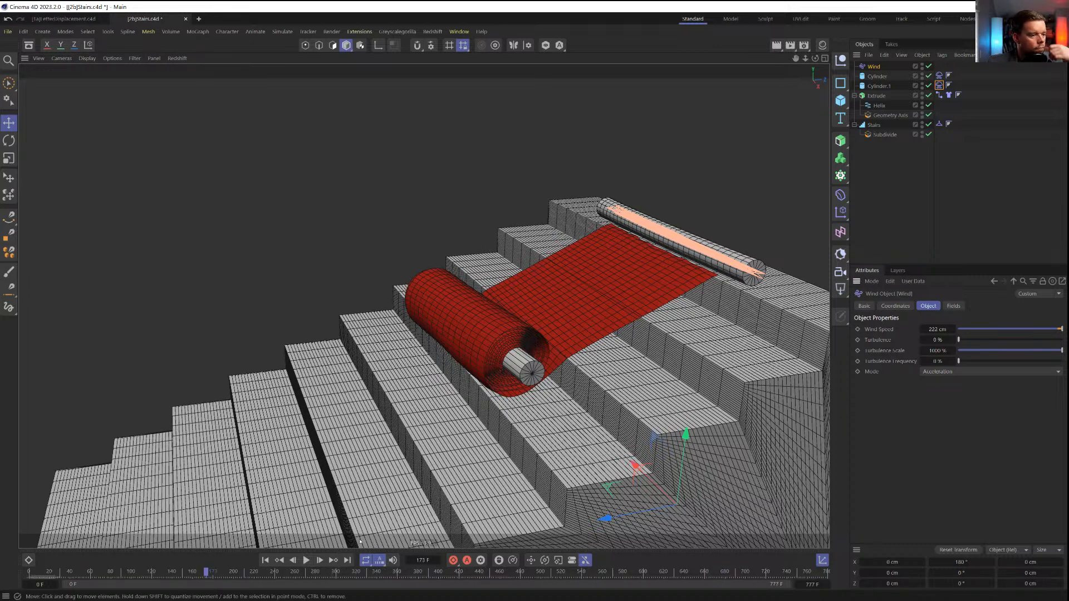
pyautogui.click(305, 560)
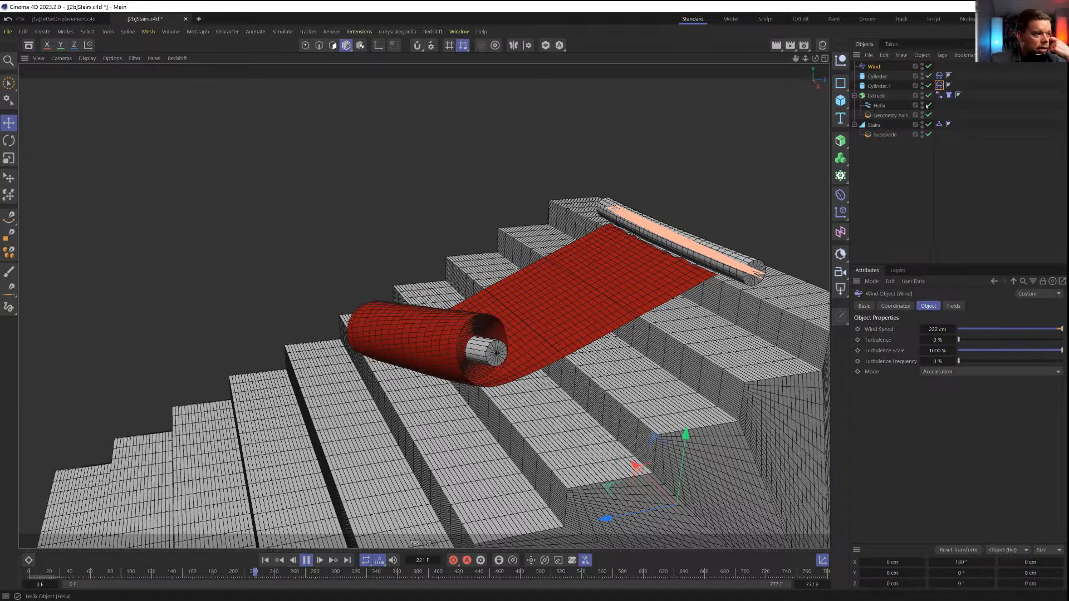
# Stop and rewind the simulation, and set the Cylinder.1 cloth tag's friction to 2
pyautogui.click(940, 85)
pyautogui.click(924, 305)
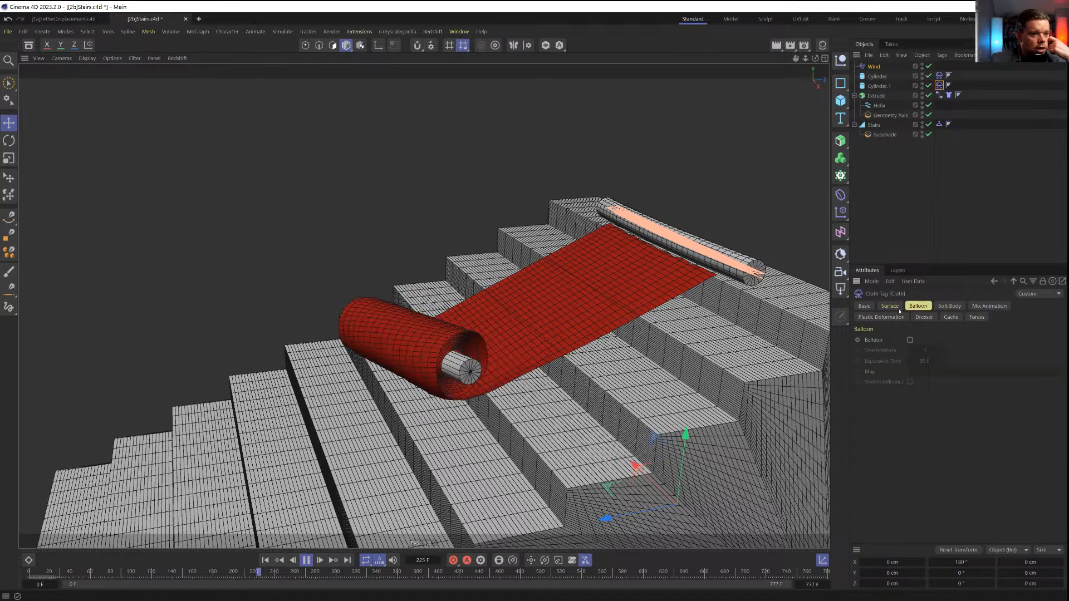
pyautogui.click(890, 305)
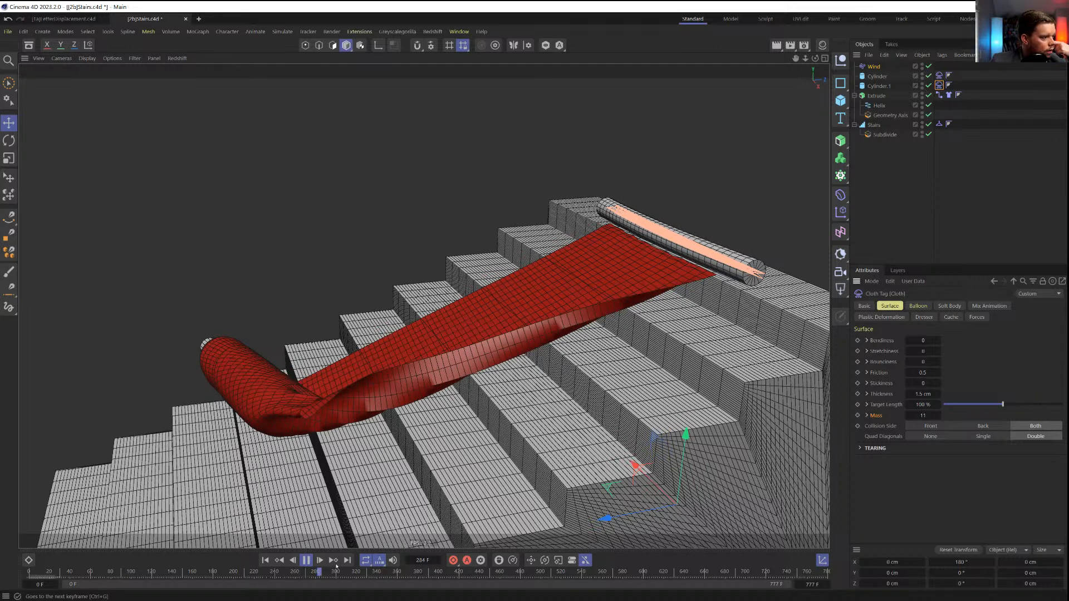
pyautogui.click(306, 561)
pyautogui.click(266, 561)
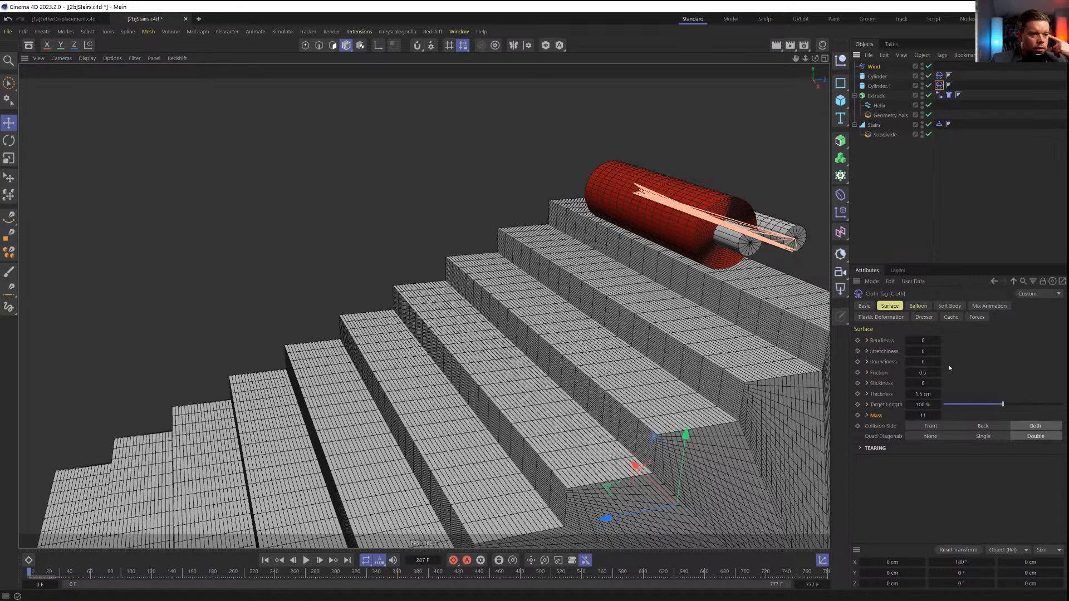
pyautogui.click(925, 373)
pyautogui.write('2')
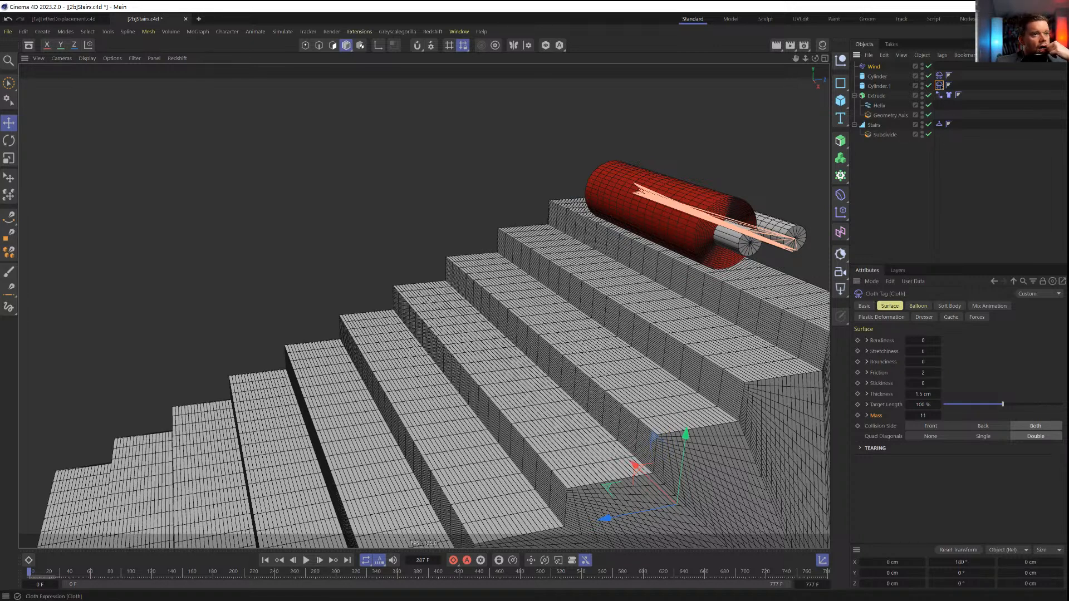
# Set the bendiness of the carpet extrusion's cloth tag to 555
pyautogui.click(949, 94)
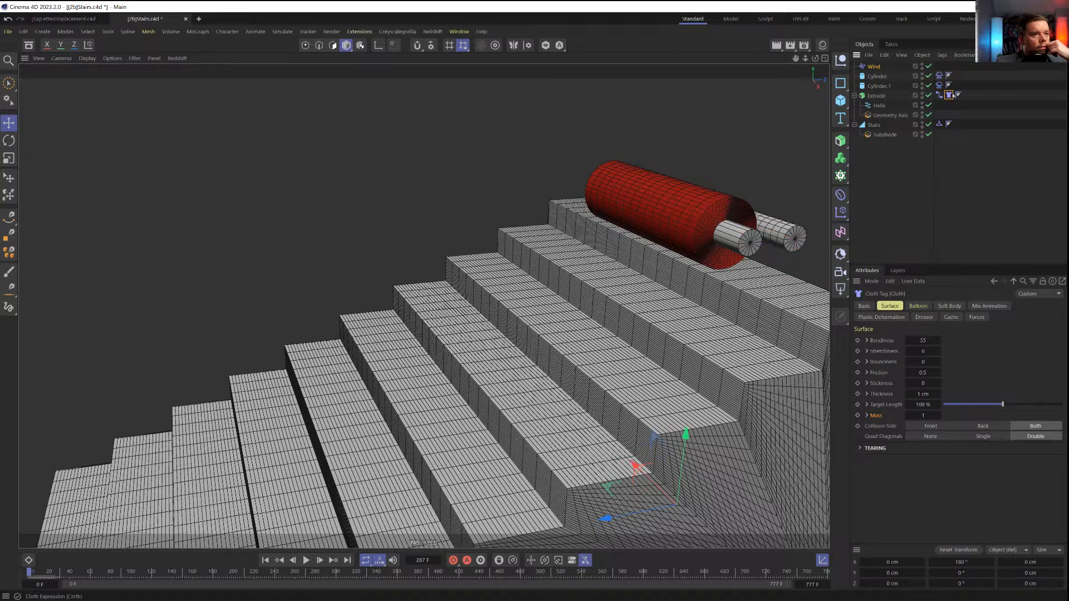
pyautogui.doubleClick(924, 340)
pyautogui.press('Return')
pyautogui.write('5')
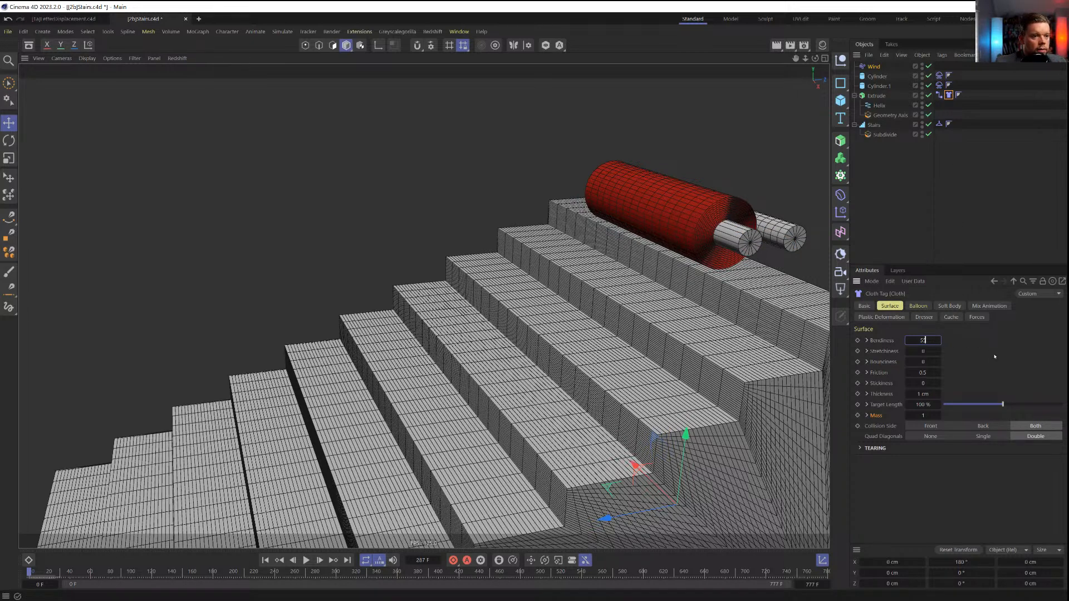
pyautogui.write('55')
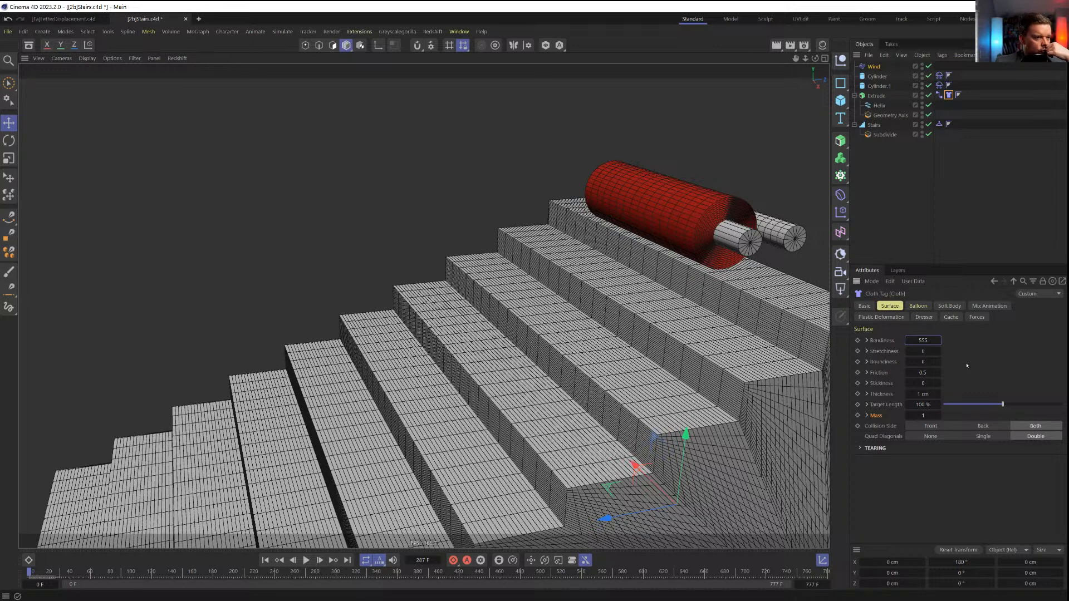
# Set the carpet cloth tag's friction to 2 and save the project
pyautogui.doubleClick(925, 372)
pyautogui.write('2')
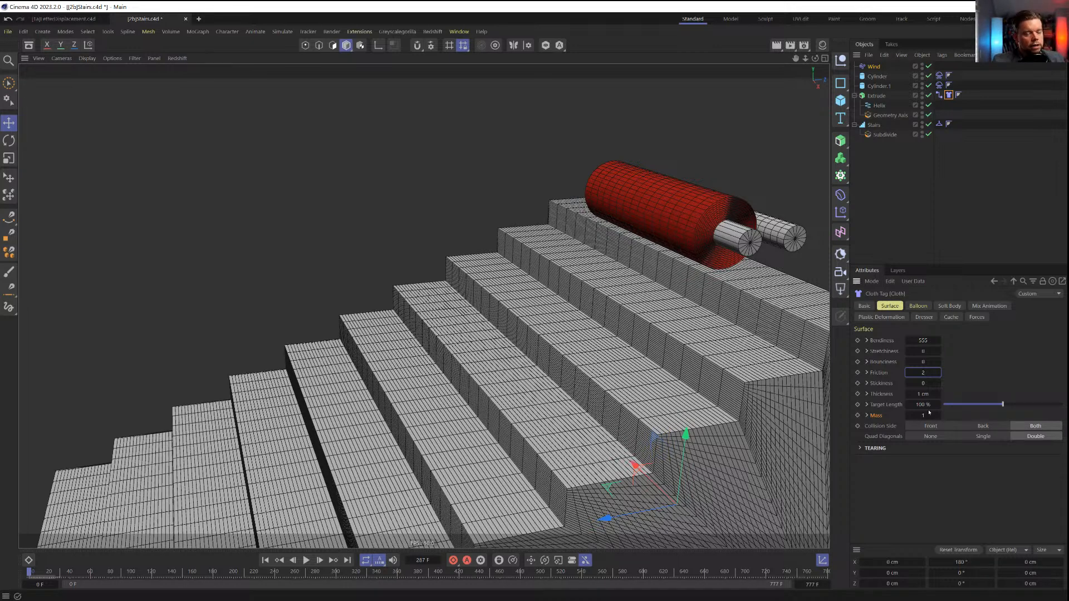
pyautogui.hotkey('ctrl', 's')
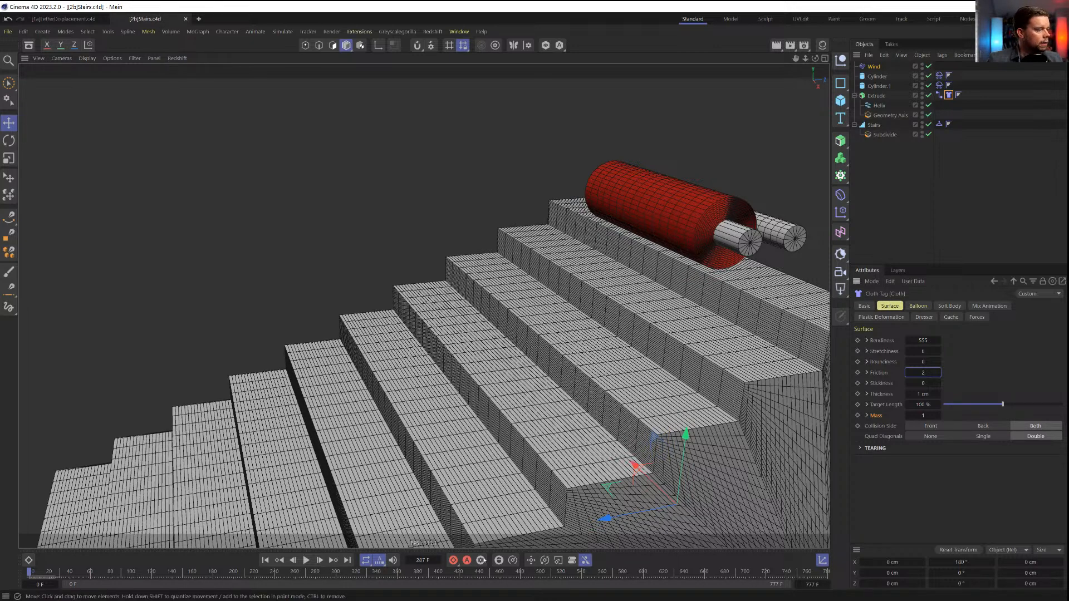
# Lower the carpet cloth tag's mass to 0.1
pyautogui.doubleClick(923, 415)
pyautogui.write('0.1')
pyautogui.press('Return')
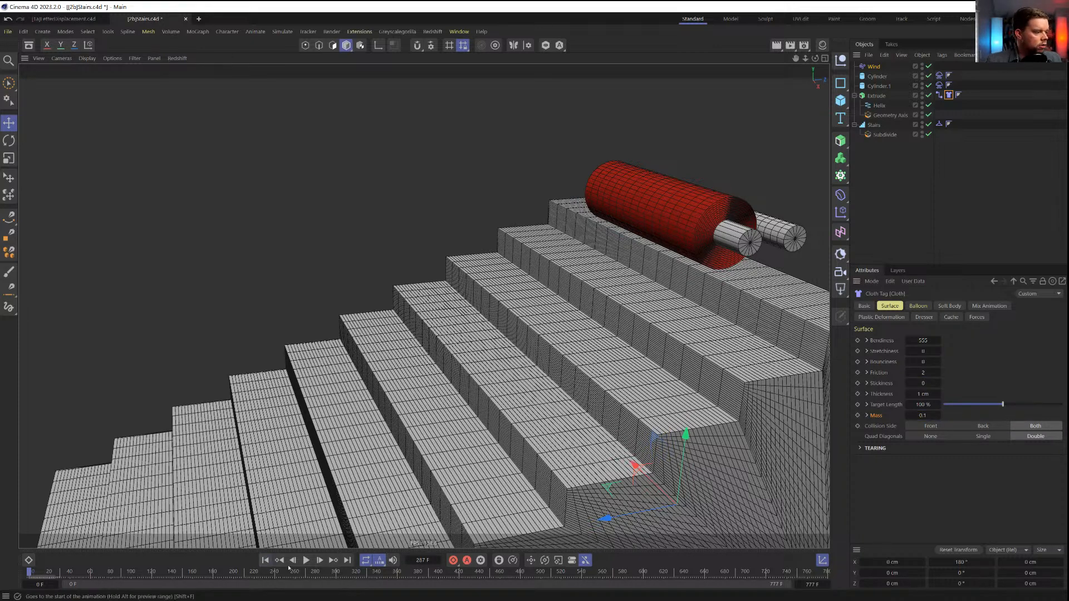
# Run the simulation while reviewing the Cylinder.1 cloth tag's surface and forces settings, and rewind to the start
pyautogui.click(306, 560)
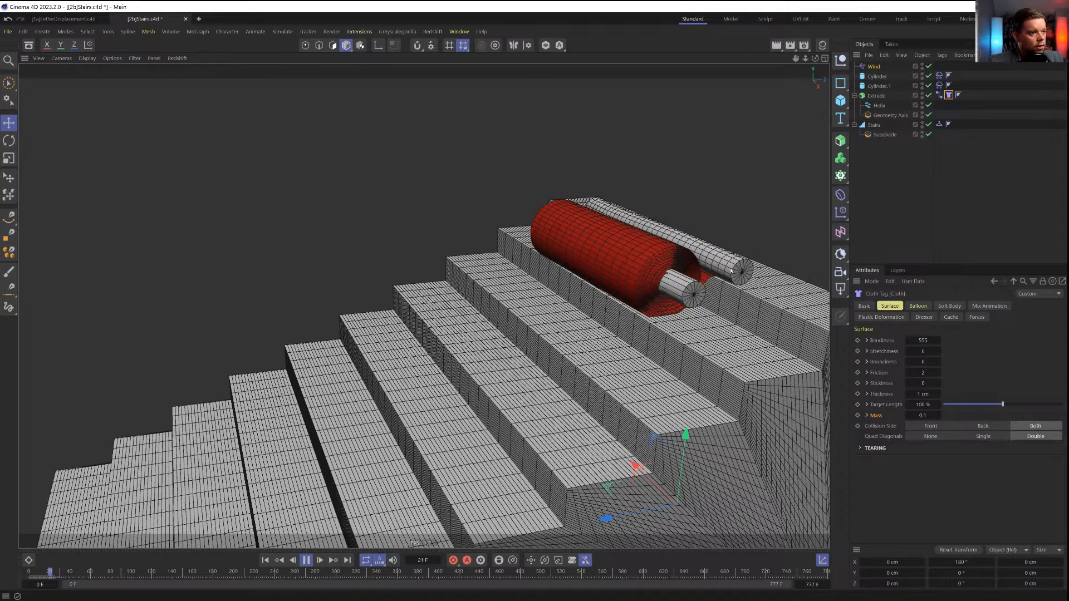
pyautogui.click(939, 85)
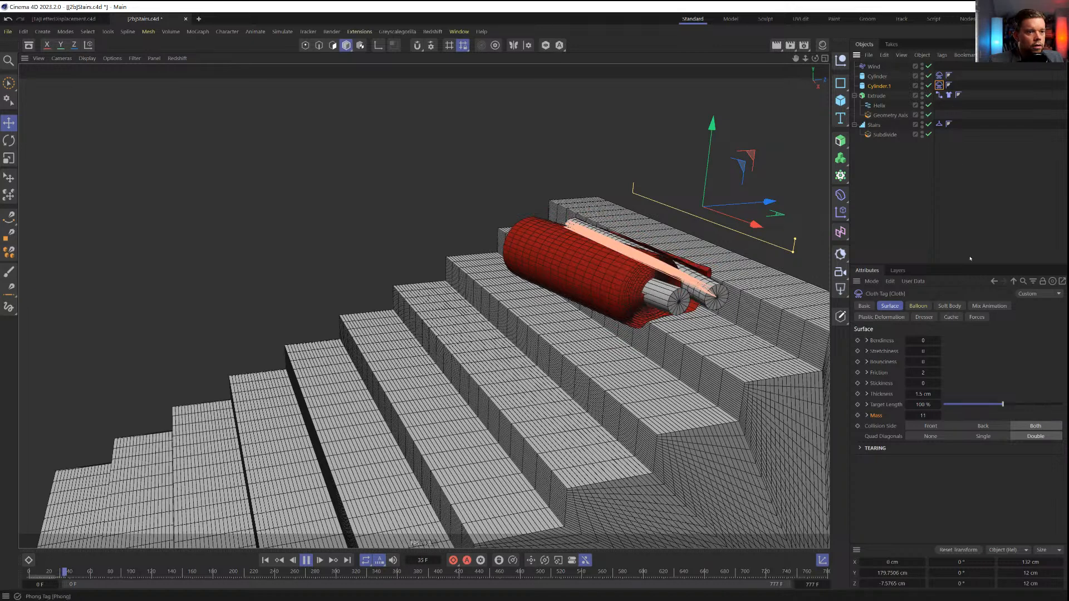
pyautogui.click(977, 317)
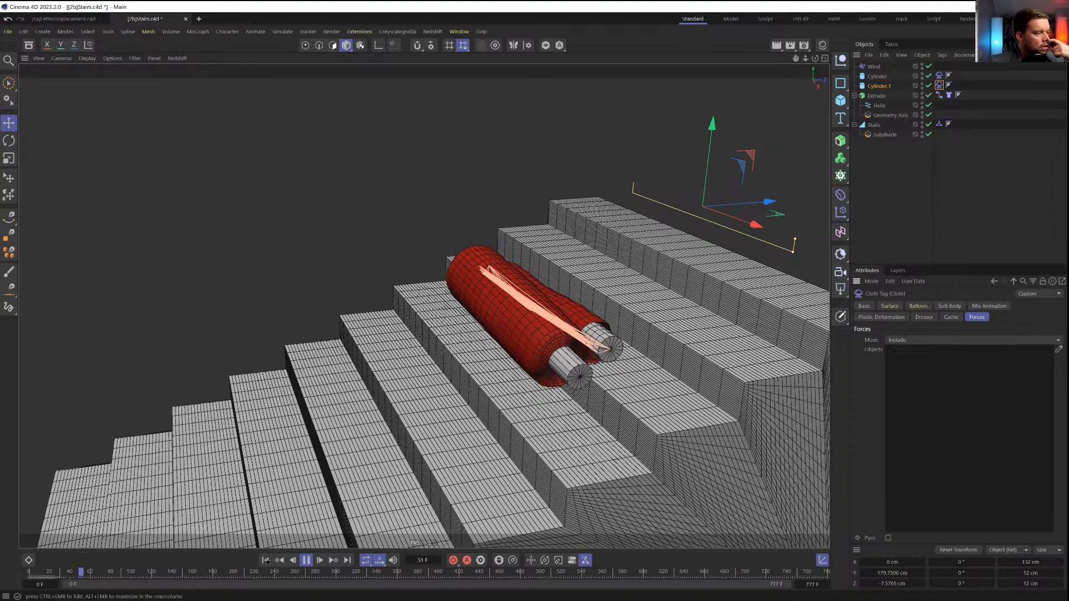
pyautogui.click(306, 560)
pyautogui.click(266, 560)
# Move both cylinders and the carpet extrusion together back along the Z axis, and rerun the simulation
pyautogui.keyDown('alt'); pyautogui.moveTo(727, 280); pyautogui.dragTo(425, 304); pyautogui.keyUp('alt')
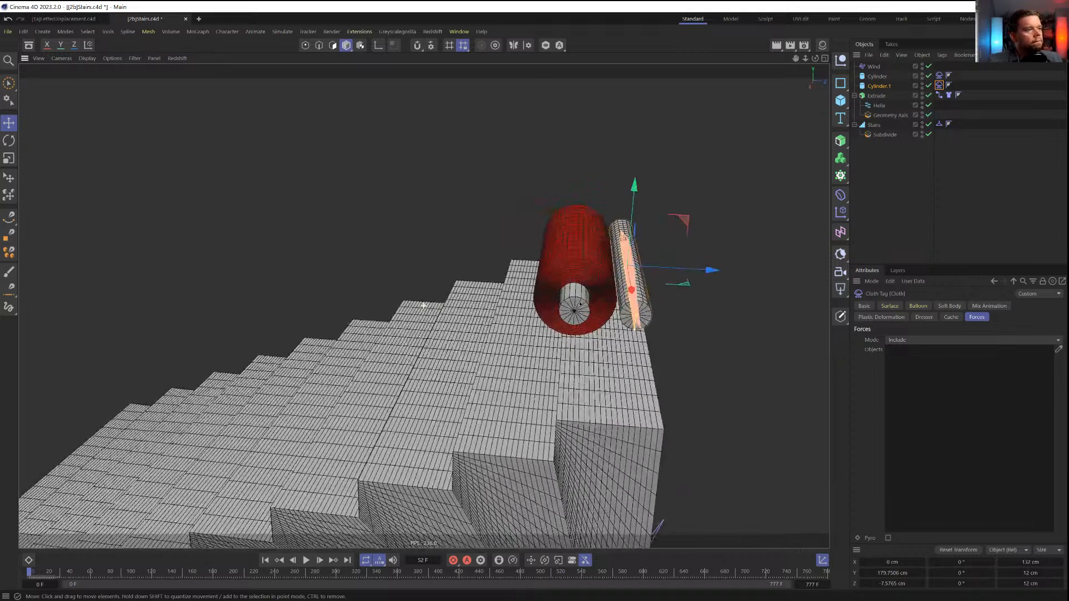
pyautogui.keyDown('ctrl'); pyautogui.click(878, 77); pyautogui.keyUp('ctrl')
pyautogui.keyDown('ctrl'); pyautogui.click(876, 96); pyautogui.keyUp('ctrl')
pyautogui.moveTo(668, 277); pyautogui.dragTo(791, 250)
pyautogui.click(892, 216)
pyautogui.keyDown('alt'); pyautogui.moveTo(567, 385); pyautogui.dragTo(604, 410); pyautogui.keyUp('alt')
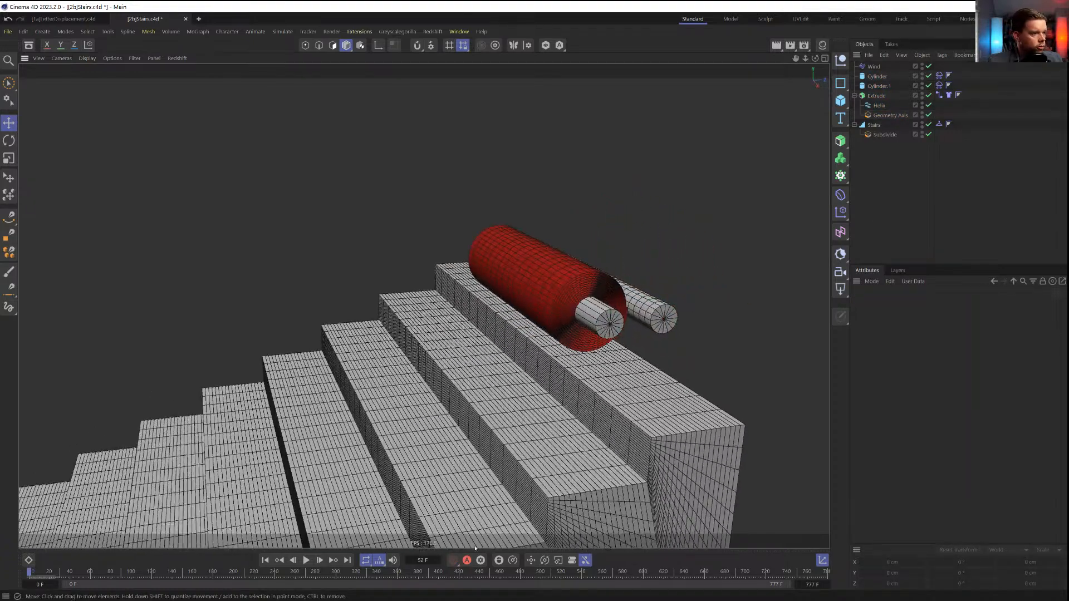
pyautogui.click(304, 561)
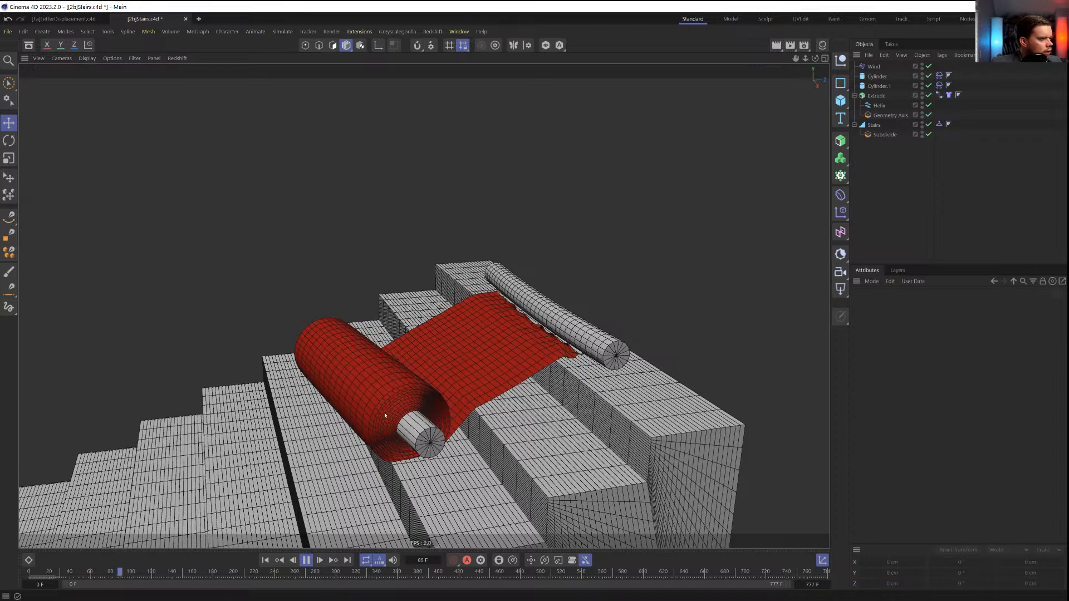
# Watch the carpet unroll down the staircase in the running simulation, and stop the playback
pyautogui.keyDown('alt'); pyautogui.moveTo(395, 434); pyautogui.dragTo(390, 435, button='right'); pyautogui.keyUp('alt')
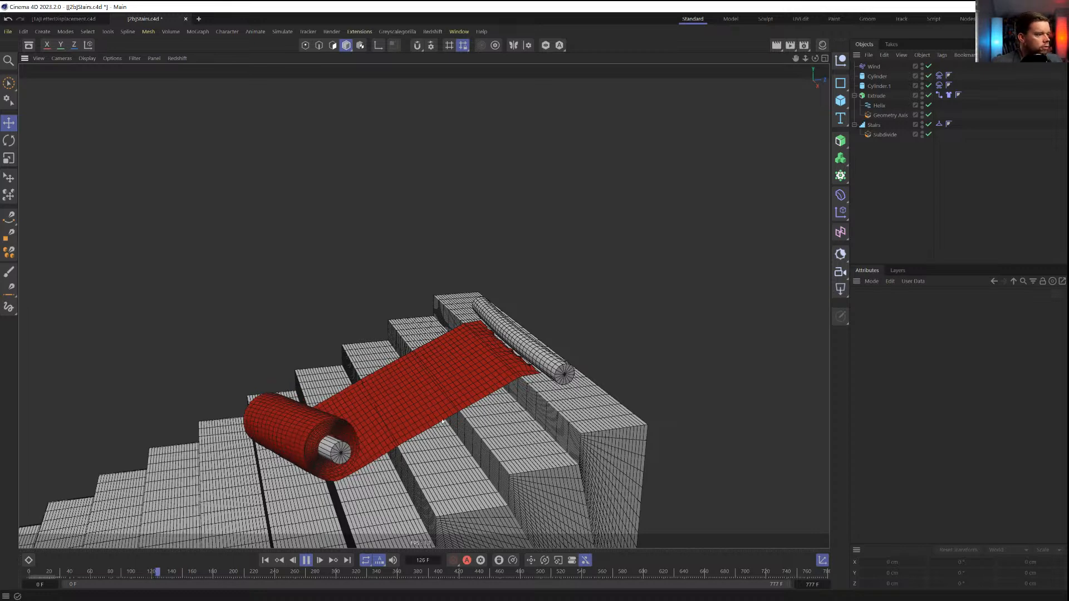
pyautogui.keyDown('alt'); pyautogui.moveTo(545, 359); pyautogui.dragTo(658, 278, button='middle'); pyautogui.keyUp('alt')
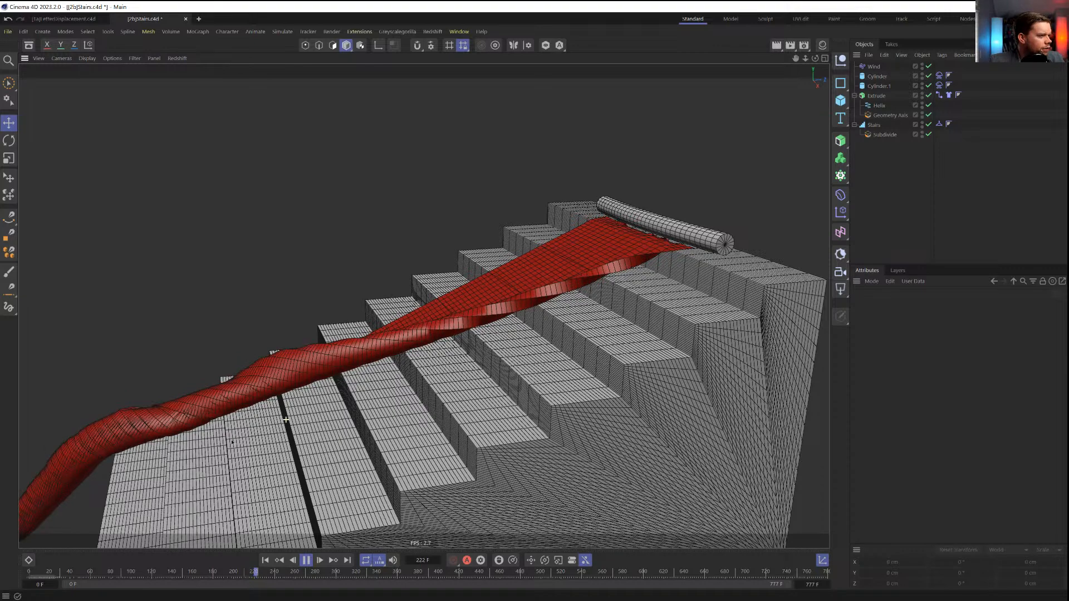
pyautogui.scroll(-5, 269, 430)
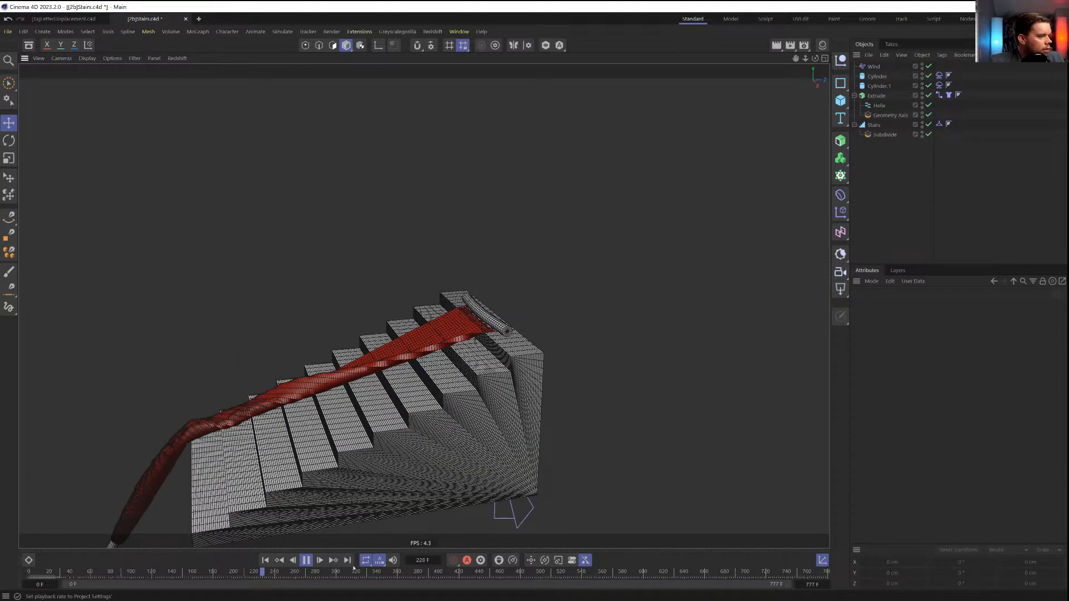
pyautogui.click(306, 560)
# Examine from several angles and up close how the stopped carpet lies across the stairs
pyautogui.keyDown('alt'); pyautogui.moveTo(289, 486); pyautogui.dragTo(374, 473); pyautogui.keyUp('alt')
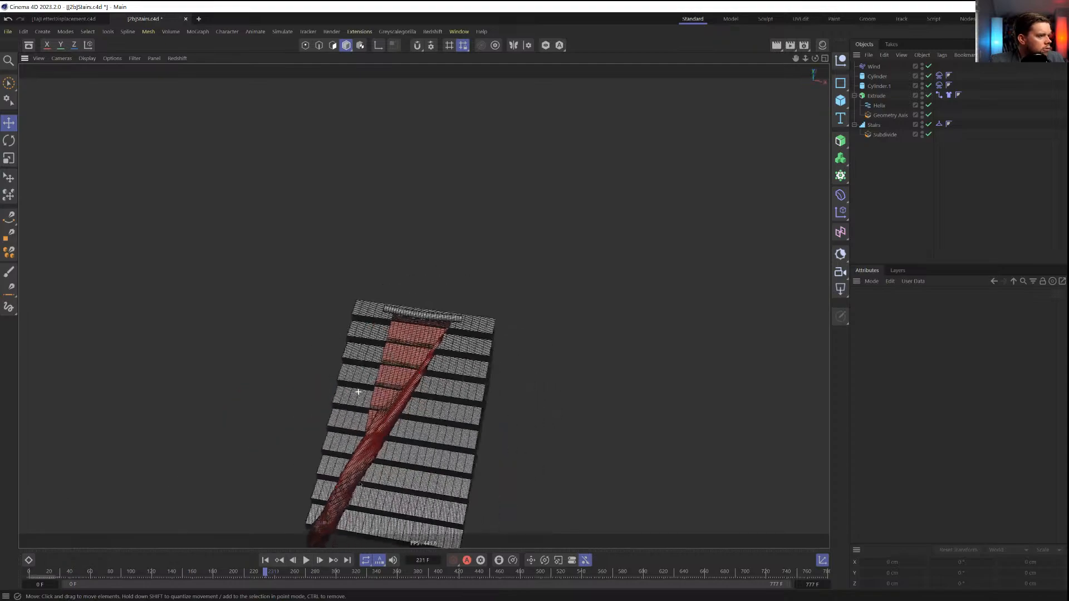
pyautogui.scroll(5, 385, 457)
pyautogui.keyDown('alt'); pyautogui.moveTo(422, 367); pyautogui.dragTo(425, 306); pyautogui.keyUp('alt')
pyautogui.keyDown('alt'); pyautogui.moveTo(522, 371); pyautogui.dragTo(393, 374); pyautogui.keyUp('alt')
pyautogui.scroll(3, 393, 374)
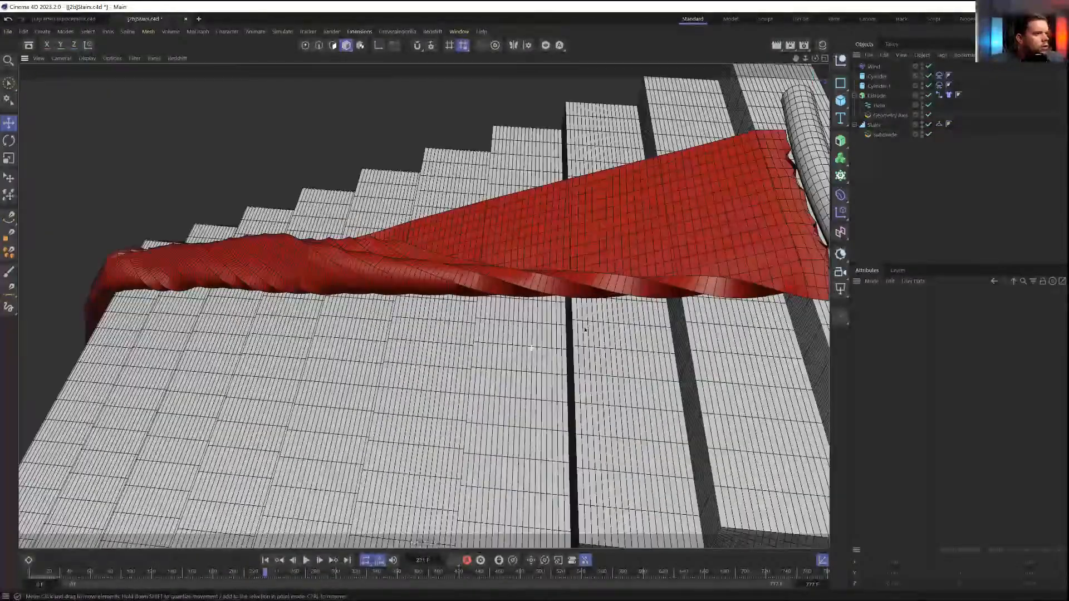
pyautogui.keyDown('alt'); pyautogui.moveTo(585, 329); pyautogui.dragTo(640, 334); pyautogui.keyUp('alt')
pyautogui.scroll(-4, 640, 334)
pyautogui.scroll(2, 529, 375)
pyautogui.keyDown('alt'); pyautogui.moveTo(530, 376); pyautogui.dragTo(559, 367); pyautogui.keyUp('alt')
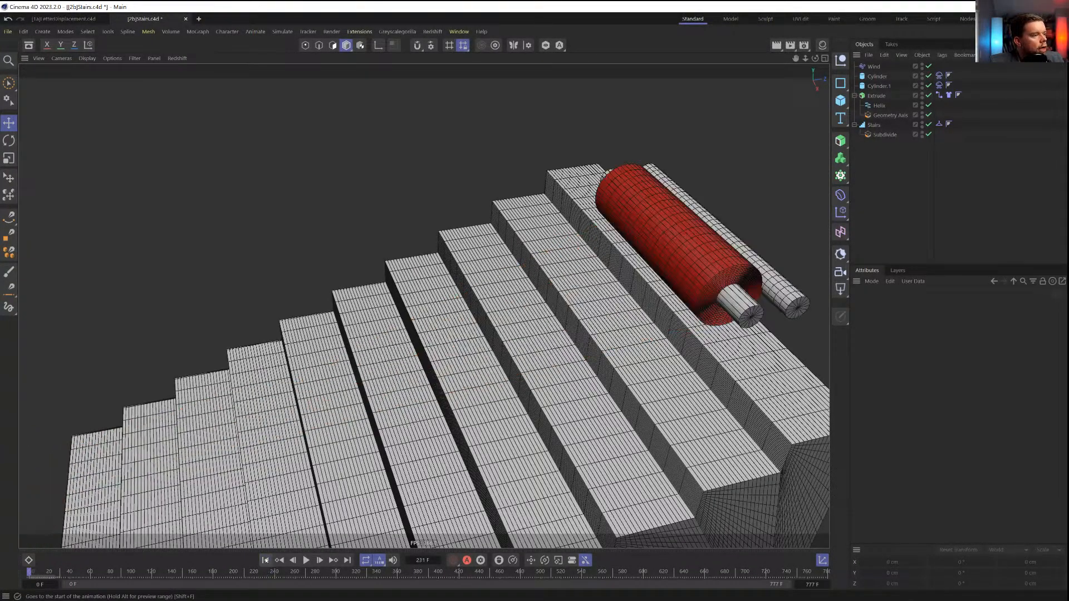
# Rewind the animation to its first frame, save the stairs project and close it
pyautogui.hotkey('shift', 'f')
pyautogui.keyDown('alt'); pyautogui.moveTo(557, 234); pyautogui.dragTo(425, 306, button='middle'); pyautogui.keyUp('alt')
pyautogui.keyDown('alt'); pyautogui.moveTo(525, 299); pyautogui.dragTo(575, 262); pyautogui.keyUp('alt')
pyautogui.hotkey('ctrl', 's')
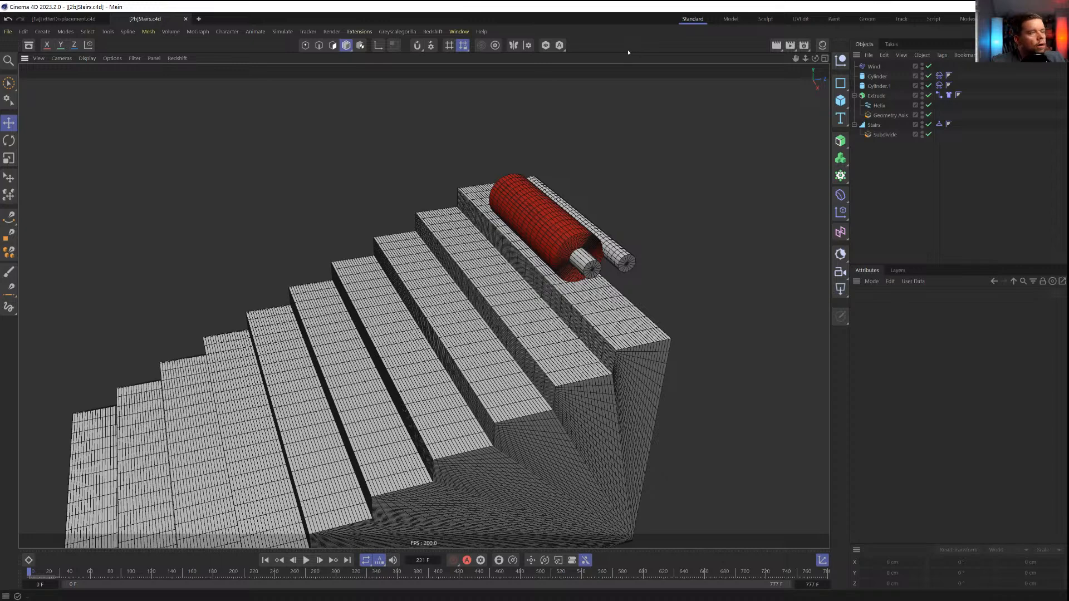
pyautogui.hotkey('ctrl', 'F4')
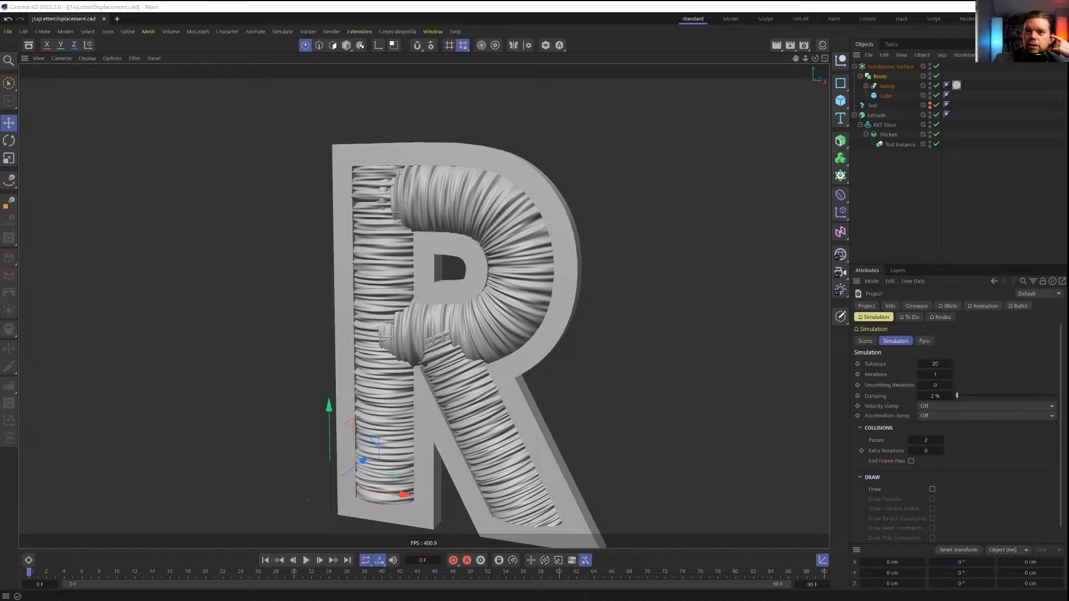
# Bring the browser window with the Planetary implosion GIF into view, enlarge it, study the clip and return to Cinema 4D
pyautogui.moveTo(1068, 111); pyautogui.dragTo(327, 211)
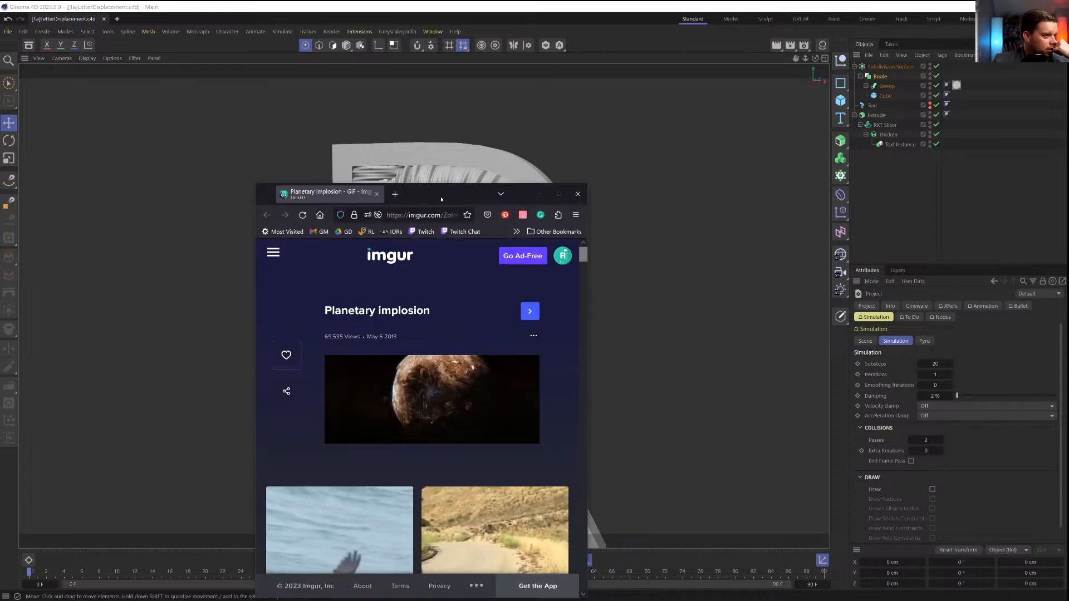
pyautogui.moveTo(443, 198); pyautogui.dragTo(335, 144)
pyautogui.moveTo(479, 188); pyautogui.dragTo(855, 188)
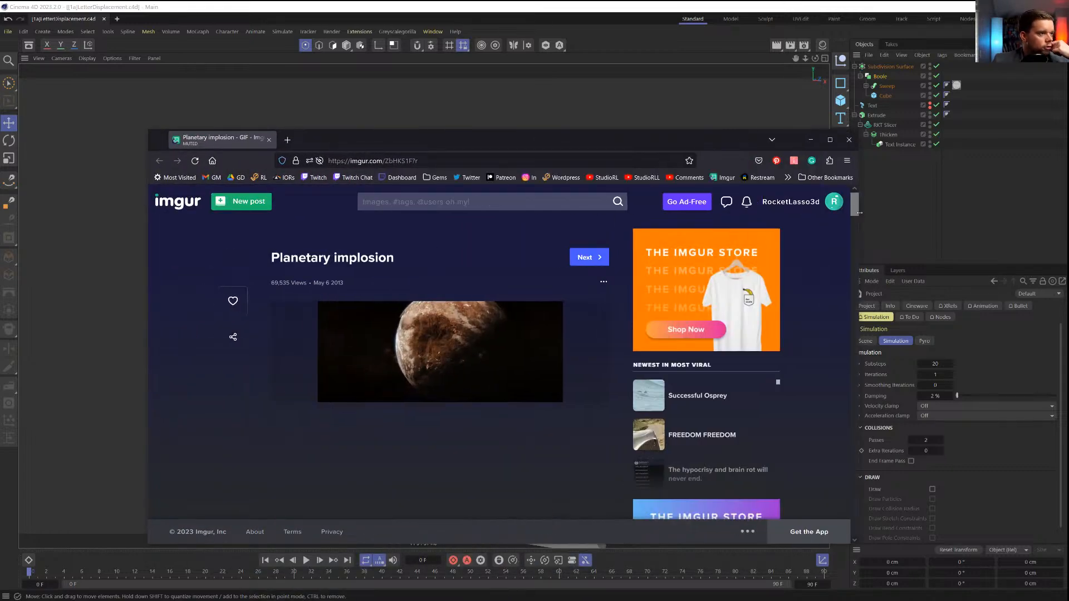
pyautogui.moveTo(608, 135); pyautogui.dragTo(608, 70)
pyautogui.keyDown('ctrl'); pyautogui.scroll(5, 442, 270); pyautogui.keyUp('ctrl')
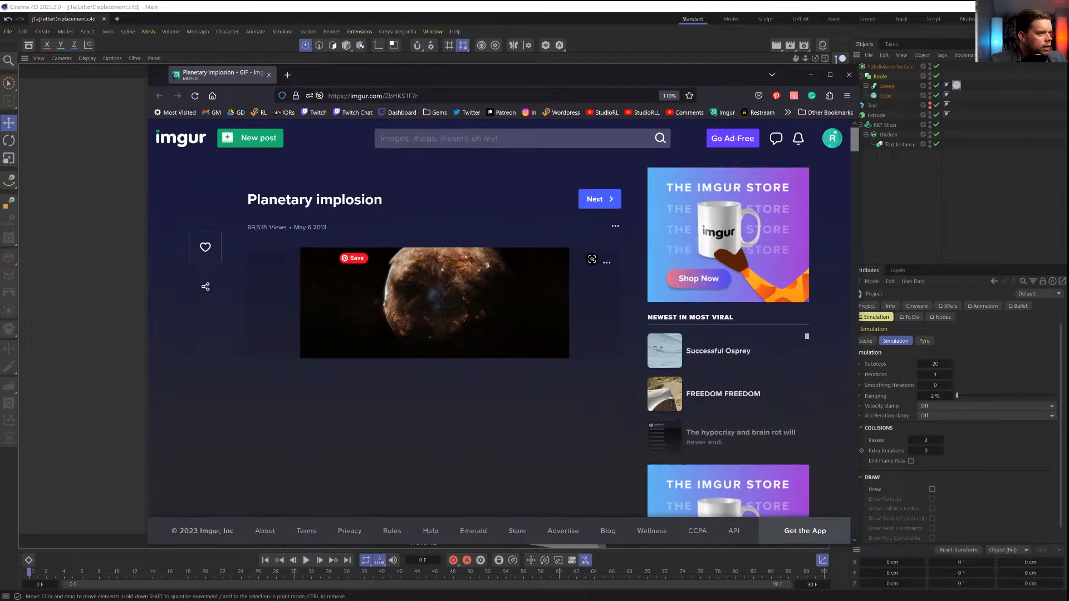
pyautogui.scroll(-3, 613, 342)
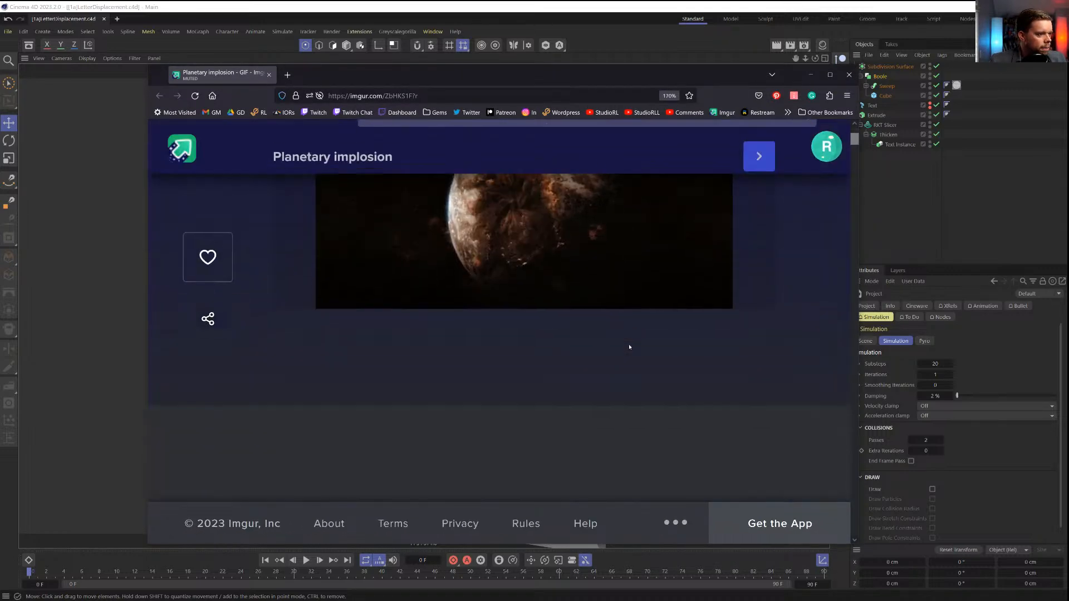
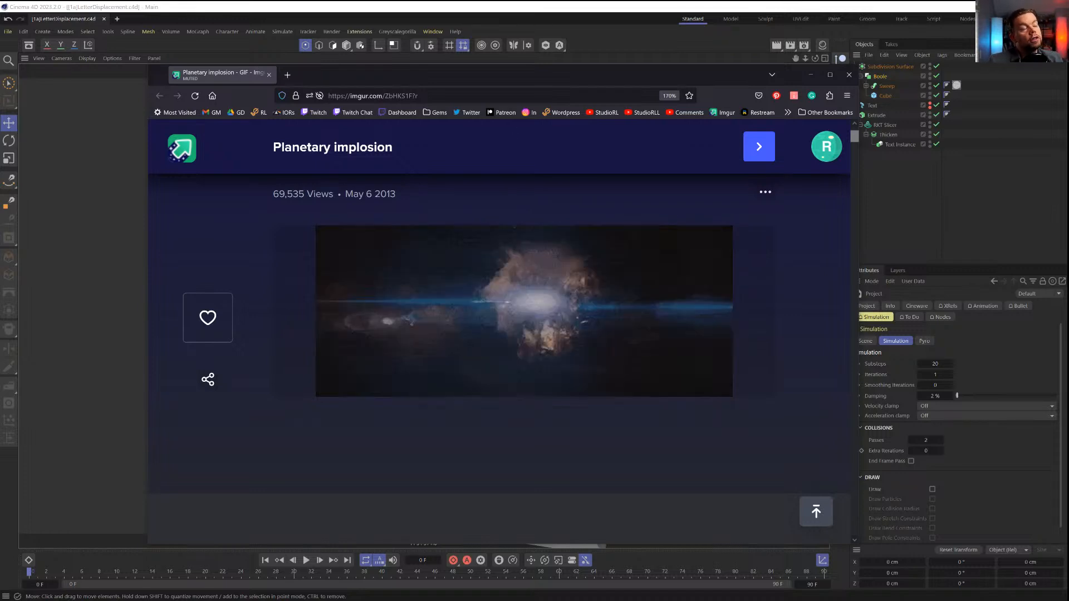
pyautogui.click(607, 43)
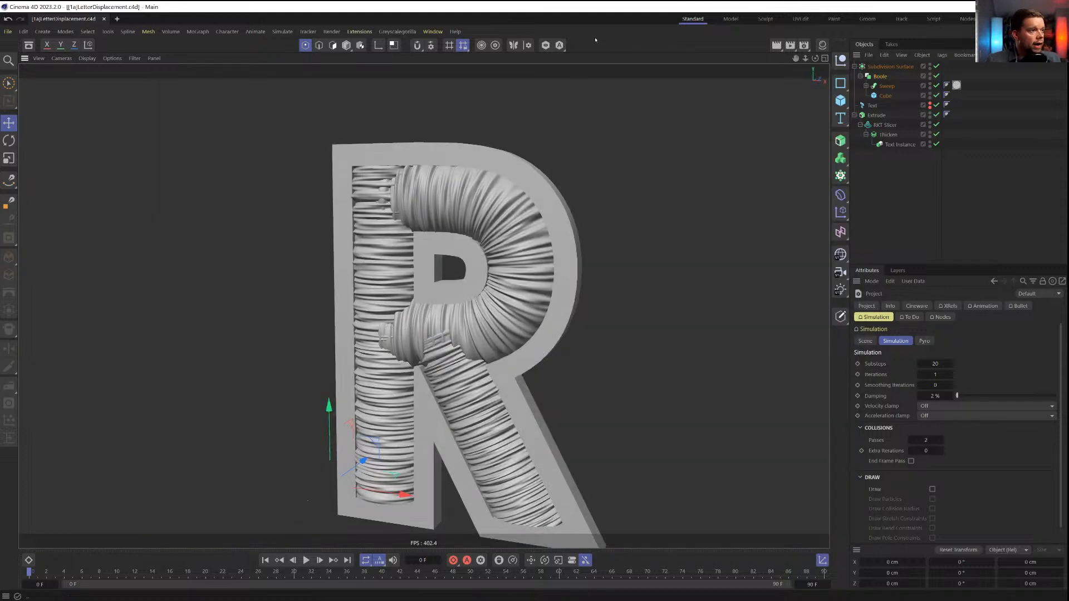
# Create a new project and add a plane, with the viewport showing shading plus mesh lines
pyautogui.moveTo(548, 233)
pyautogui.keyDown('alt'); pyautogui.mouseDown(button='right')
pyautogui.moveTo(513, 233)
pyautogui.moveTo(445, 275)
pyautogui.mouseUp(button='right'); pyautogui.keyUp('alt')
pyautogui.hotkey('ctrl', 'n')
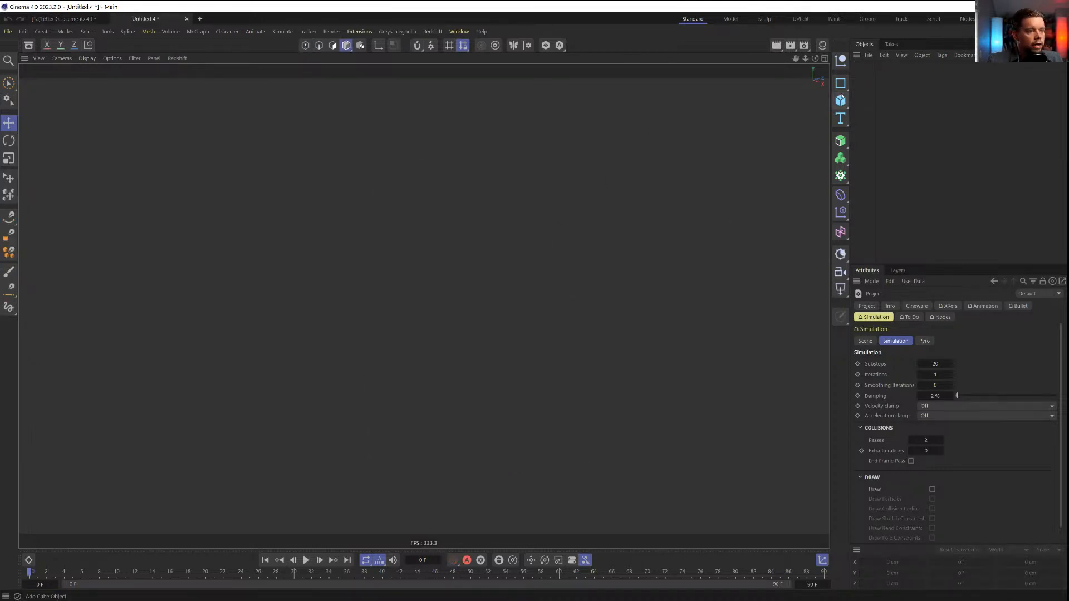
pyautogui.click(840, 83)
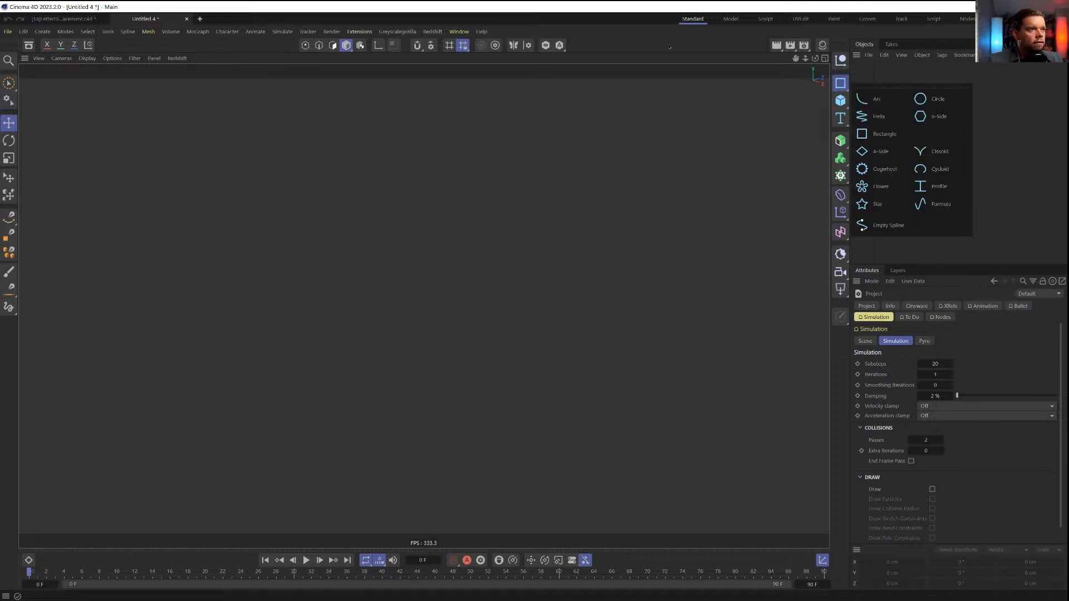
pyautogui.click(840, 101)
pyautogui.click(941, 136)
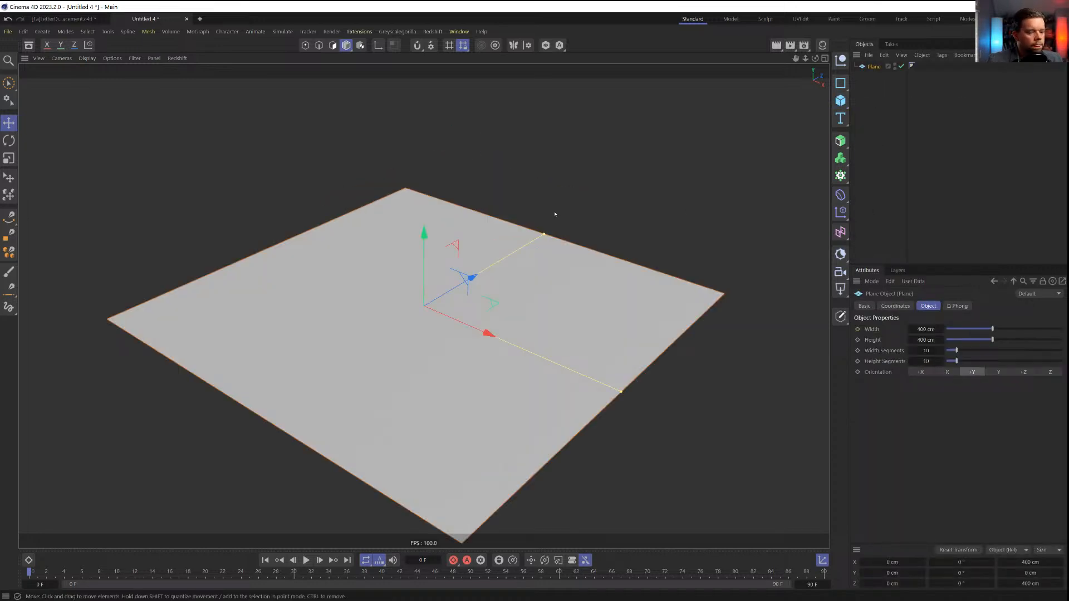
pyautogui.press('n')
pyautogui.press('b')
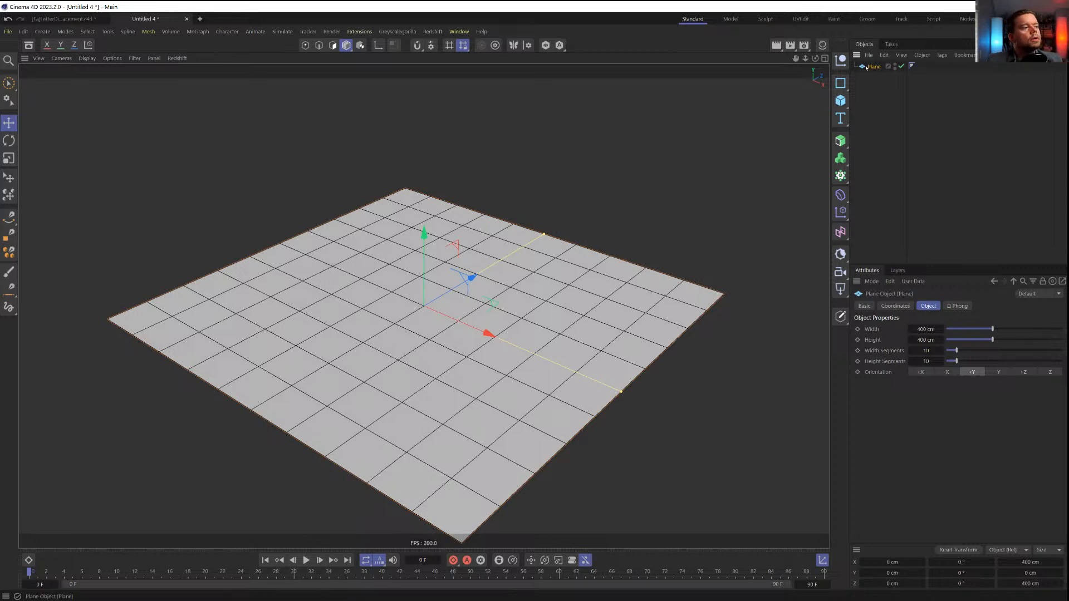
# Set the plane's width and height segments to 55 each
pyautogui.doubleClick(926, 350)
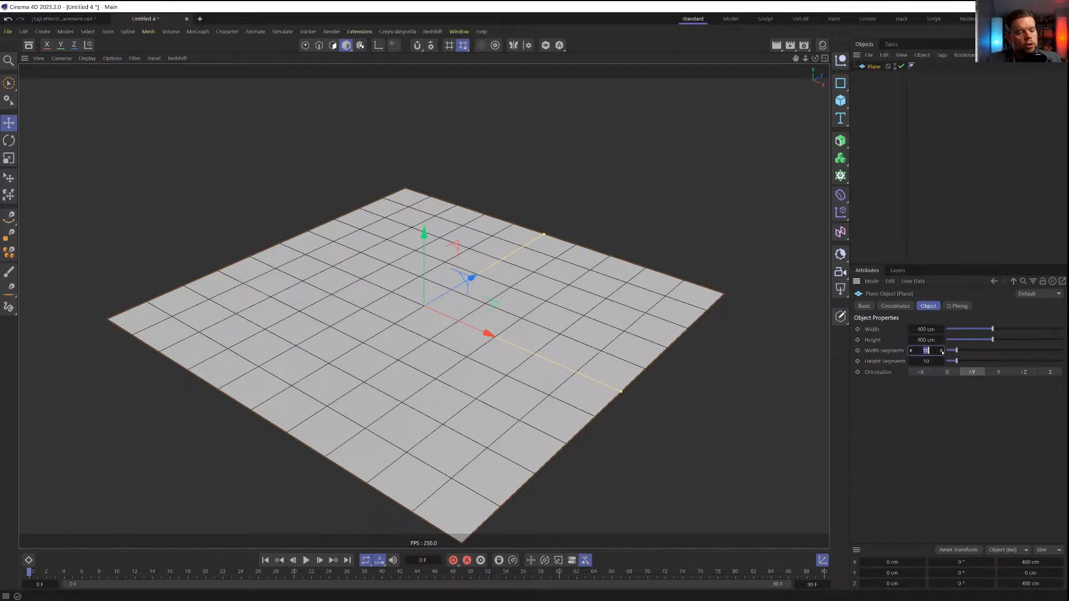
pyautogui.write('55')
pyautogui.press('Tab')
pyautogui.write('55')
pyautogui.press('Return')
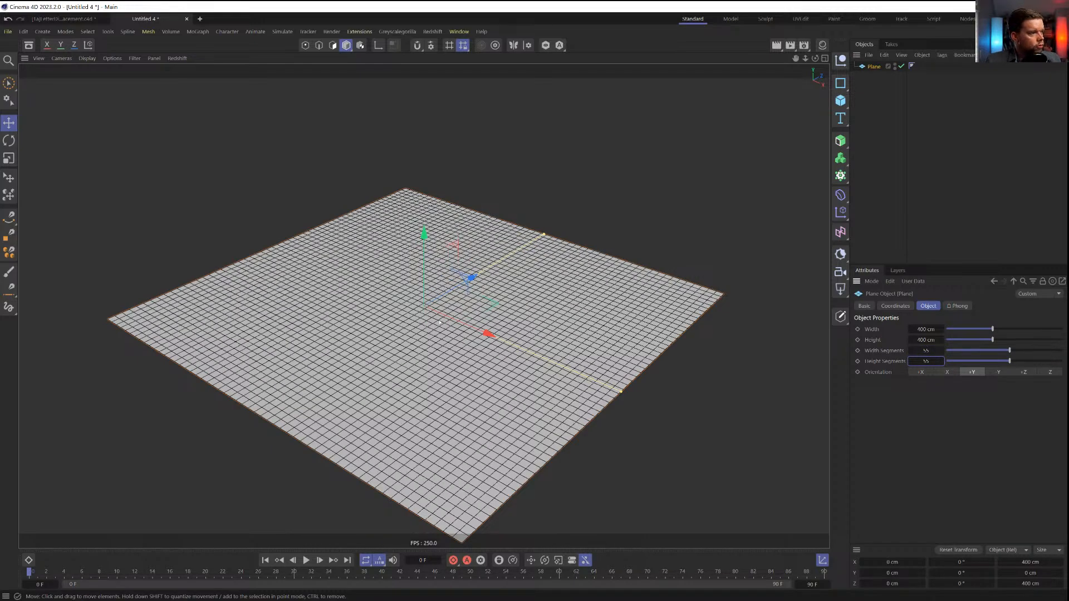
# Add a Swirl deformer and make it a child of the plane
pyautogui.scroll(-4, 459, 333)
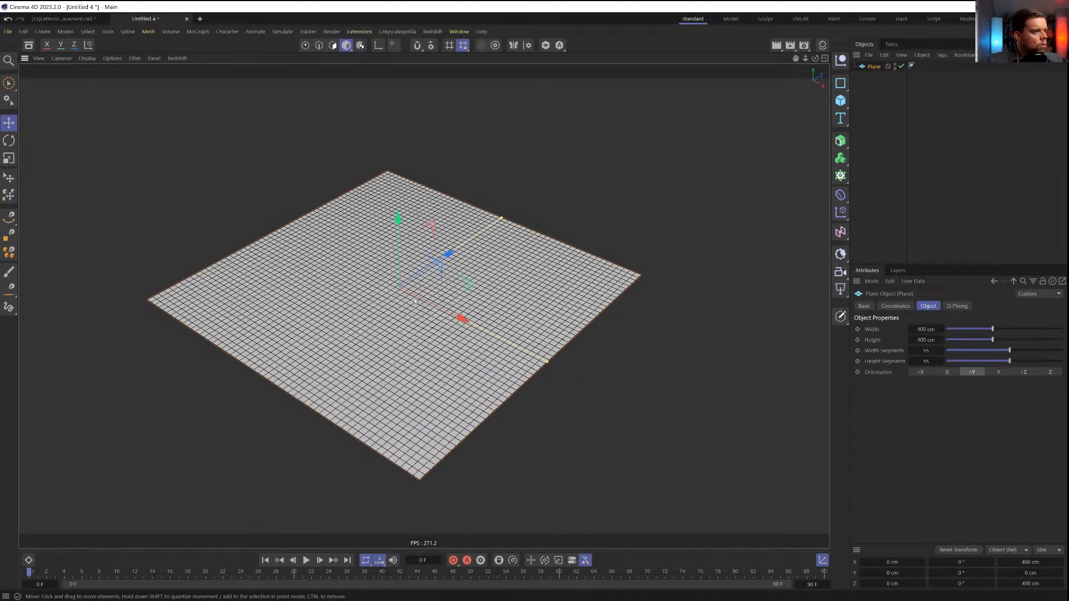
pyautogui.keyDown('alt'); pyautogui.moveTo(415, 301); pyautogui.dragTo(495, 306, button='middle'); pyautogui.keyUp('alt')
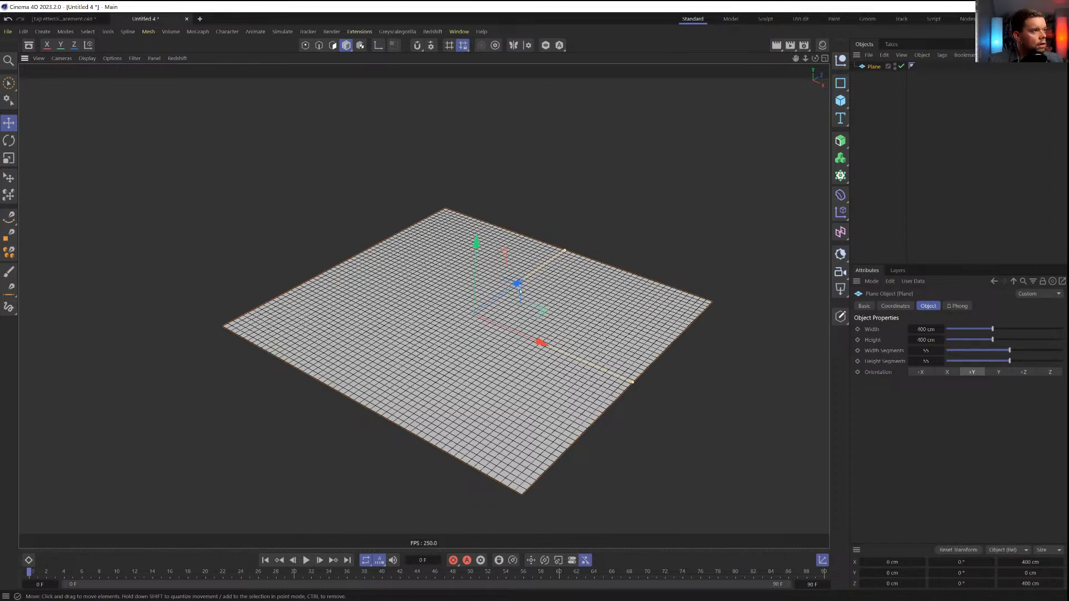
pyautogui.scroll(5, 518, 287)
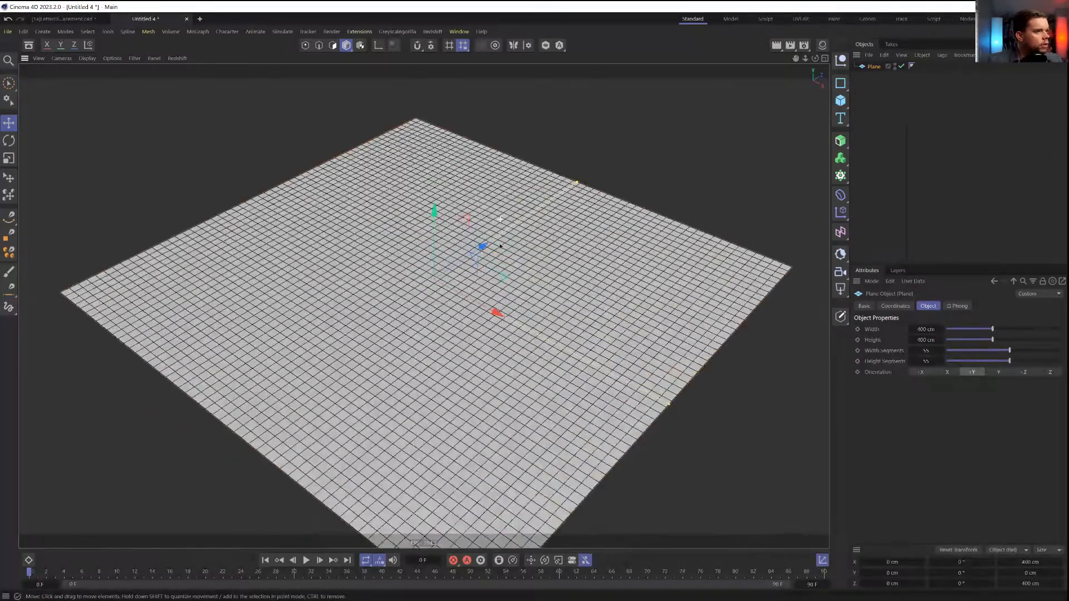
pyautogui.scroll(1, 500, 246)
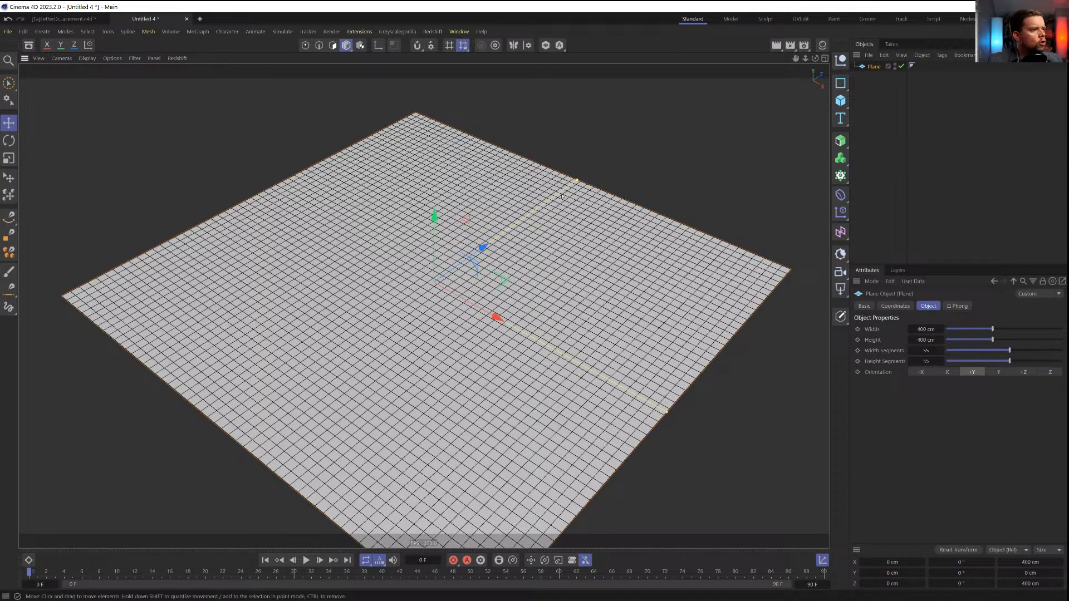
pyautogui.keyDown('alt'); pyautogui.moveTo(562, 196); pyautogui.dragTo(588, 144, button='middle'); pyautogui.keyUp('alt')
pyautogui.keyDown('alt'); pyautogui.moveTo(514, 244); pyautogui.dragTo(507, 220); pyautogui.keyUp('alt')
pyautogui.keyDown('alt'); pyautogui.moveTo(472, 93); pyautogui.dragTo(459, 151, button='middle'); pyautogui.keyUp('alt')
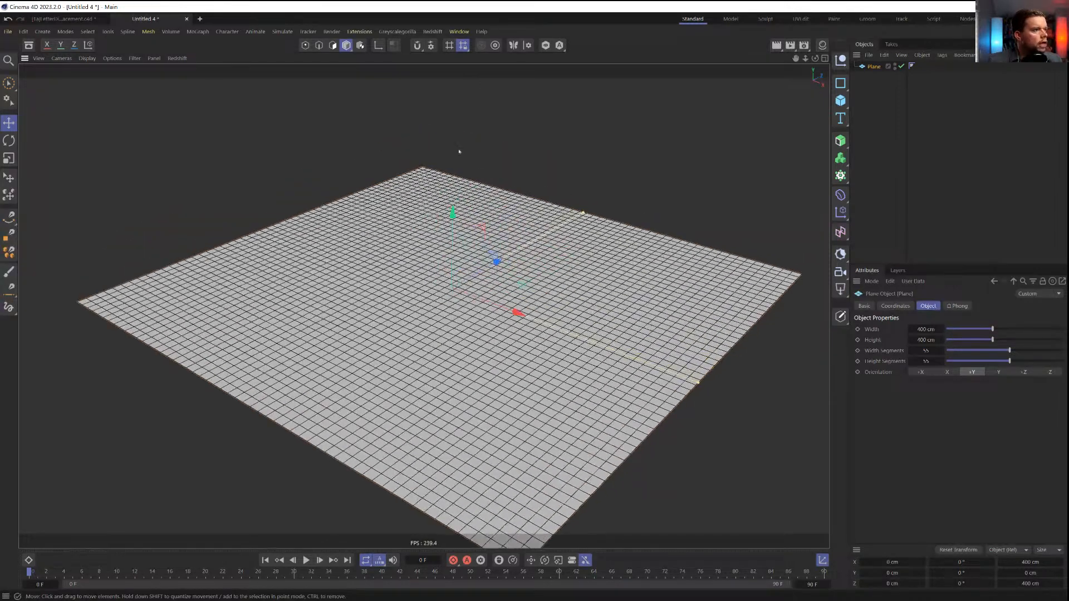
pyautogui.hotkey('shift', 'c')
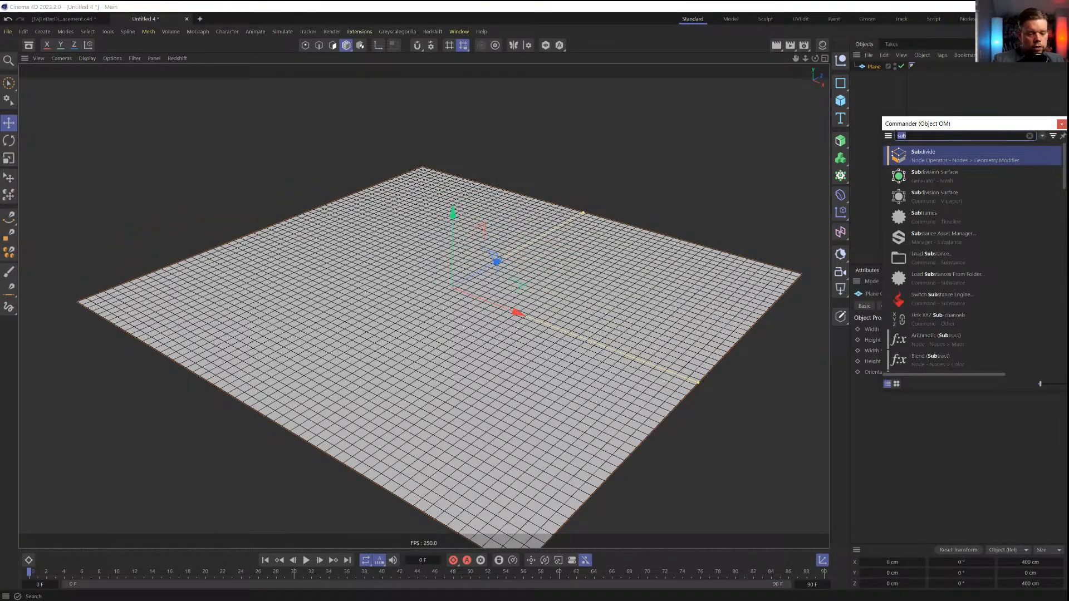
pyautogui.write('swri')
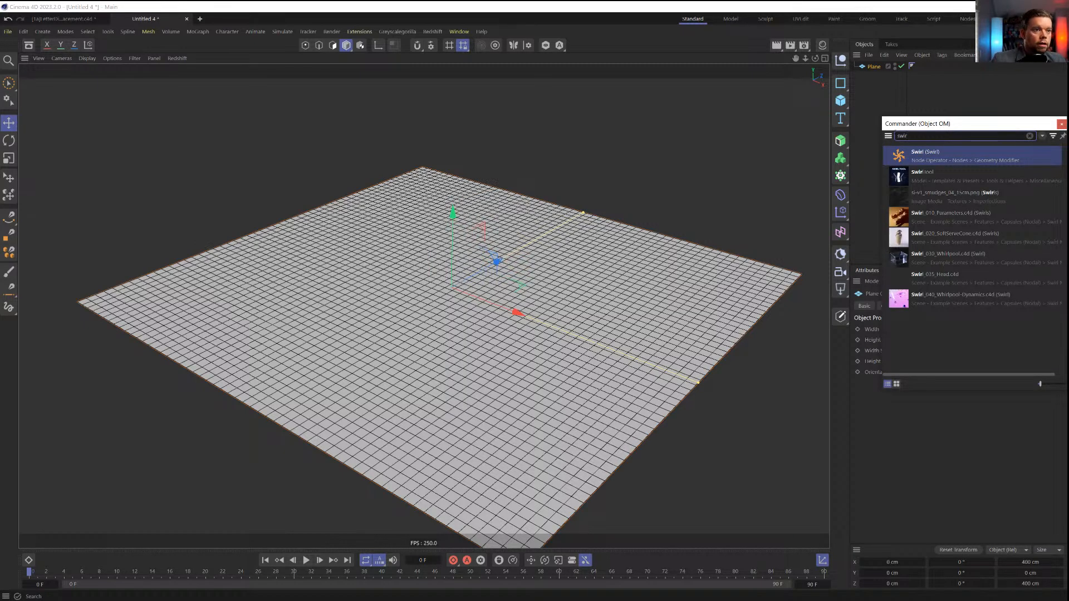
pyautogui.doubleClick(917, 156)
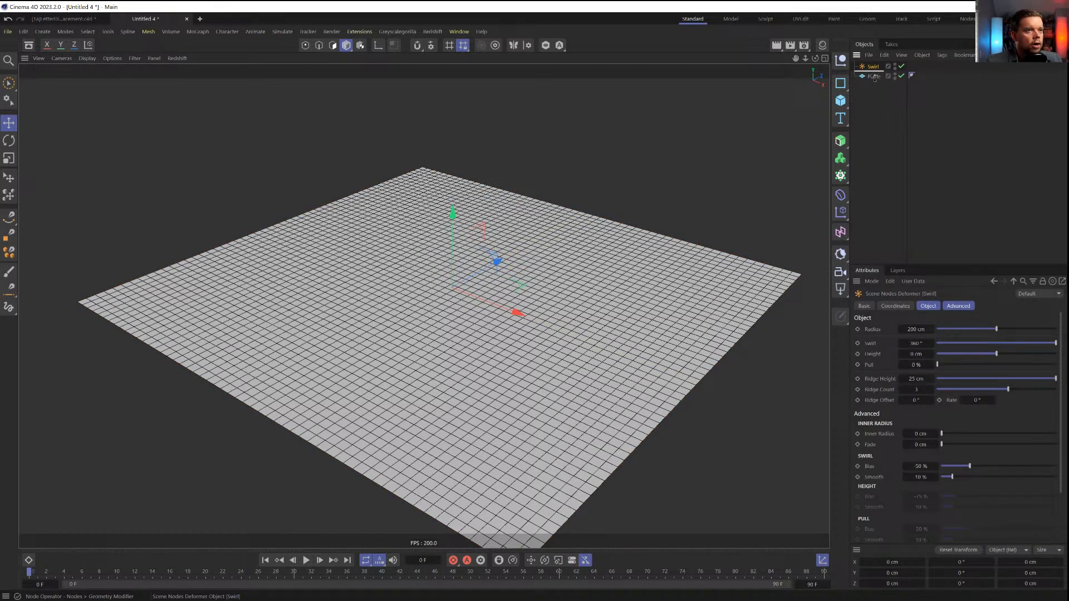
pyautogui.moveTo(875, 79); pyautogui.dragTo(874, 77)
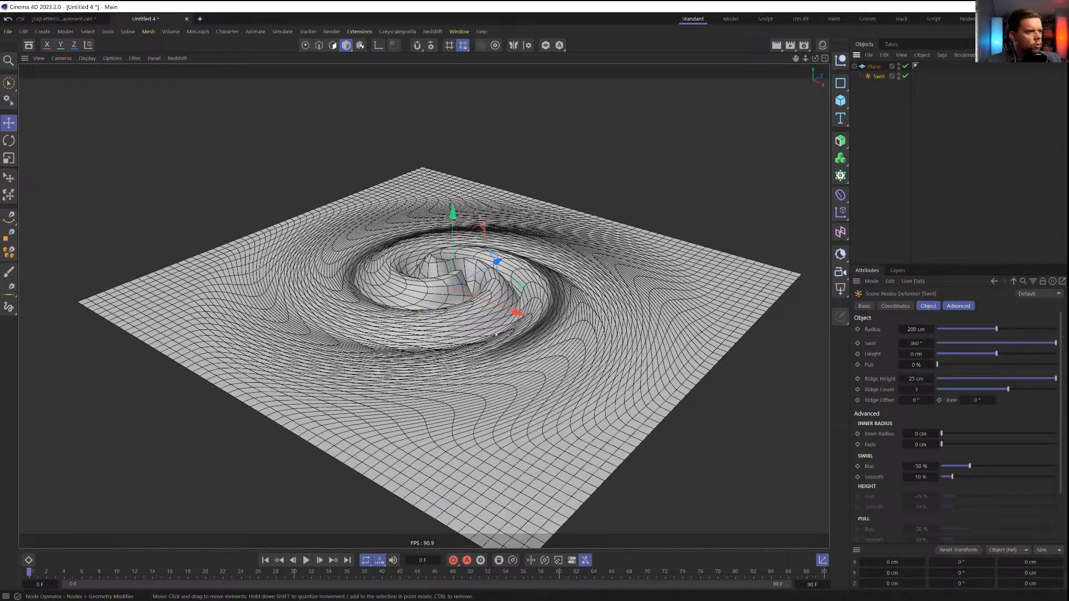
# Set the Swirl deformer's swirl angle to 0° and its ridge height to 0 cm
pyautogui.keyDown('alt'); pyautogui.moveTo(496, 335); pyautogui.dragTo(524, 222); pyautogui.keyUp('alt')
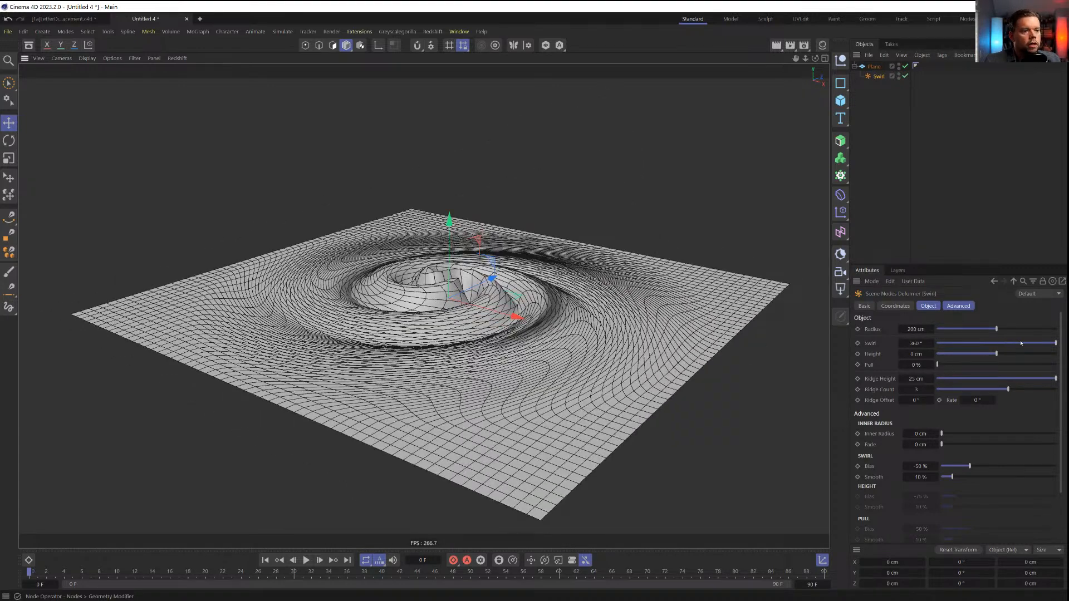
pyautogui.moveTo(1021, 343); pyautogui.dragTo(975, 343)
pyautogui.doubleClick(913, 343)
pyautogui.write('0')
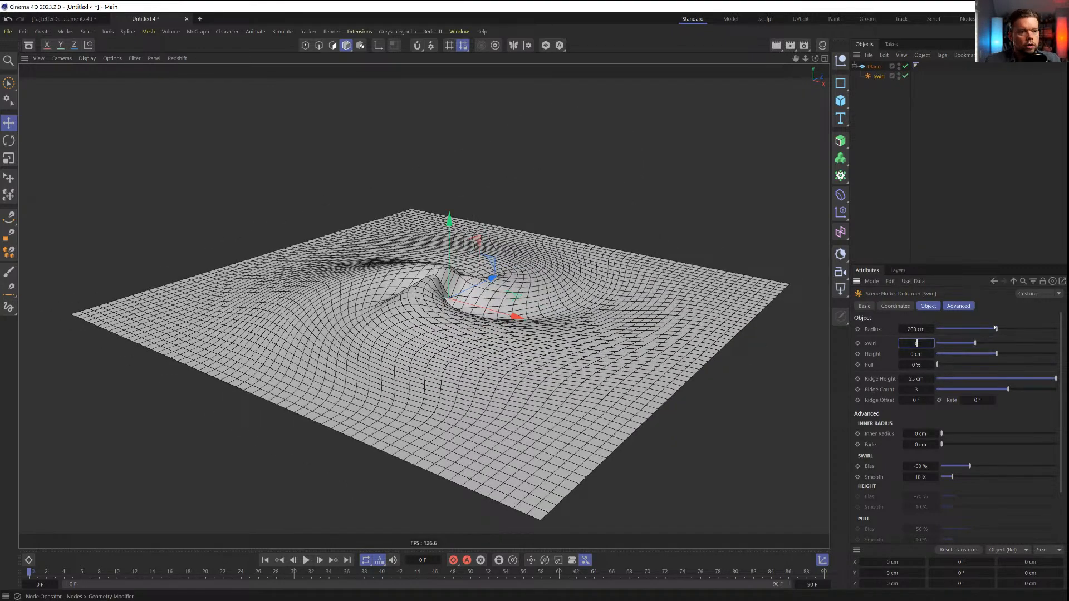
pyautogui.press('Return')
pyautogui.moveTo(959, 384); pyautogui.dragTo(861, 389)
pyautogui.doubleClick(916, 378)
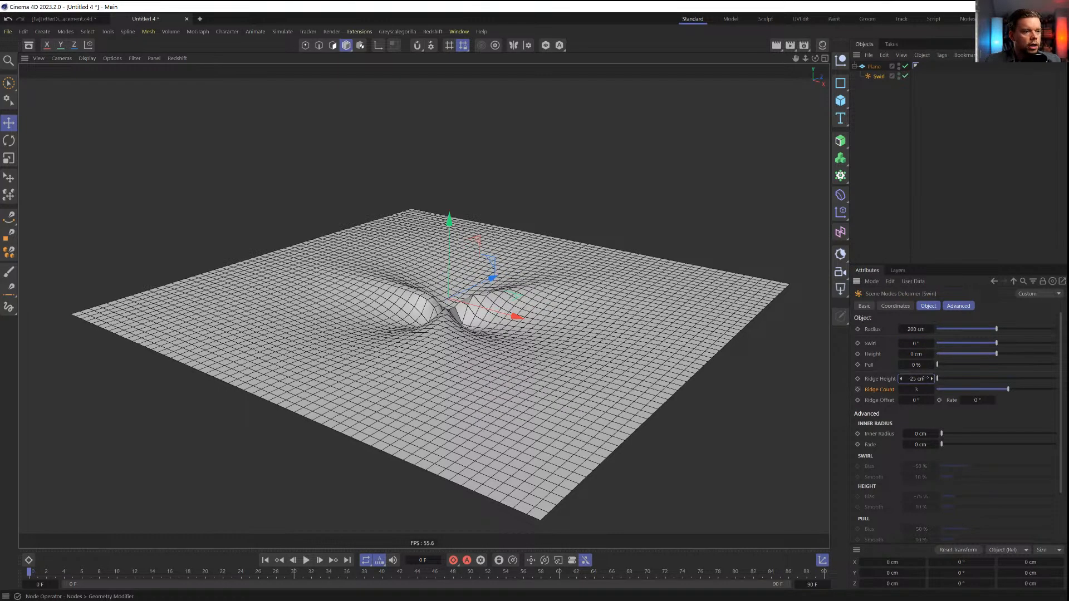
pyautogui.write('0')
pyautogui.press('Return')
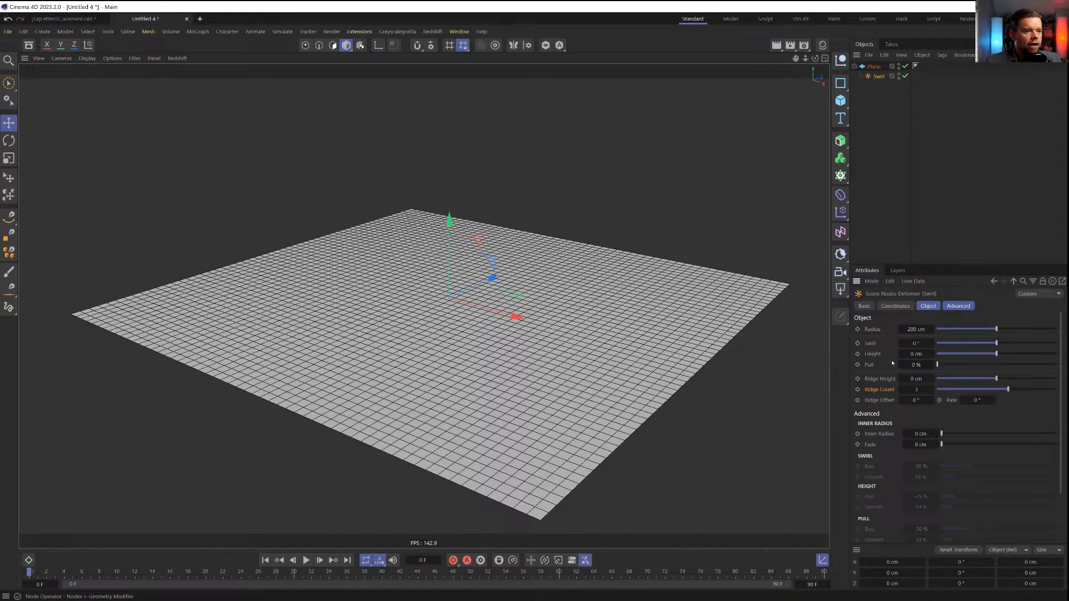
# Give the Swirl deformer a strongly negative height to sink the plane's centre into a funnel, and reduce its radius to 0 cm
pyautogui.moveTo(994, 354); pyautogui.dragTo(940, 354)
pyautogui.keyDown('alt'); pyautogui.moveTo(643, 304); pyautogui.dragTo(560, 386); pyautogui.keyUp('alt')
pyautogui.scroll(-5, 477, 382)
pyautogui.scroll(5, 560, 386)
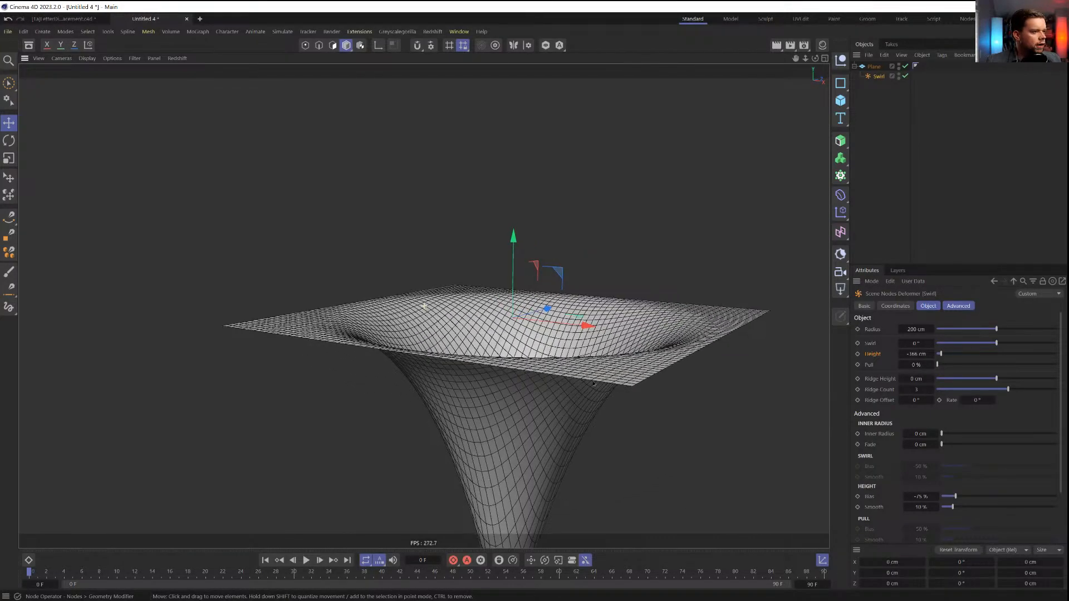
pyautogui.moveTo(957, 354); pyautogui.dragTo(938, 341)
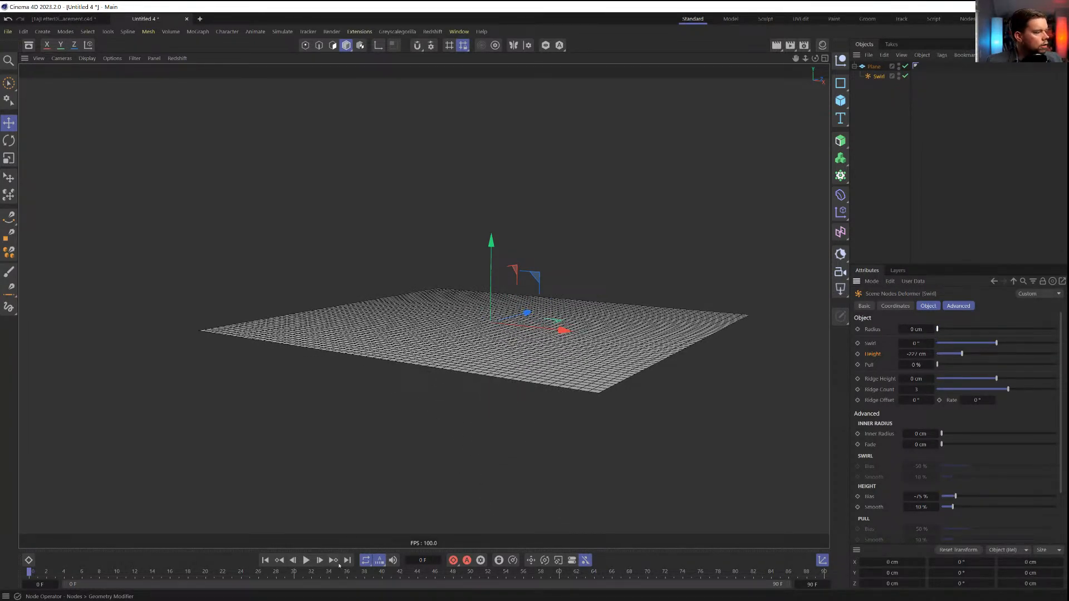
# Keyframe the Swirl deformer's radius from 0 cm at frame 5 to about 168 cm at frame 90
pyautogui.click(74, 574)
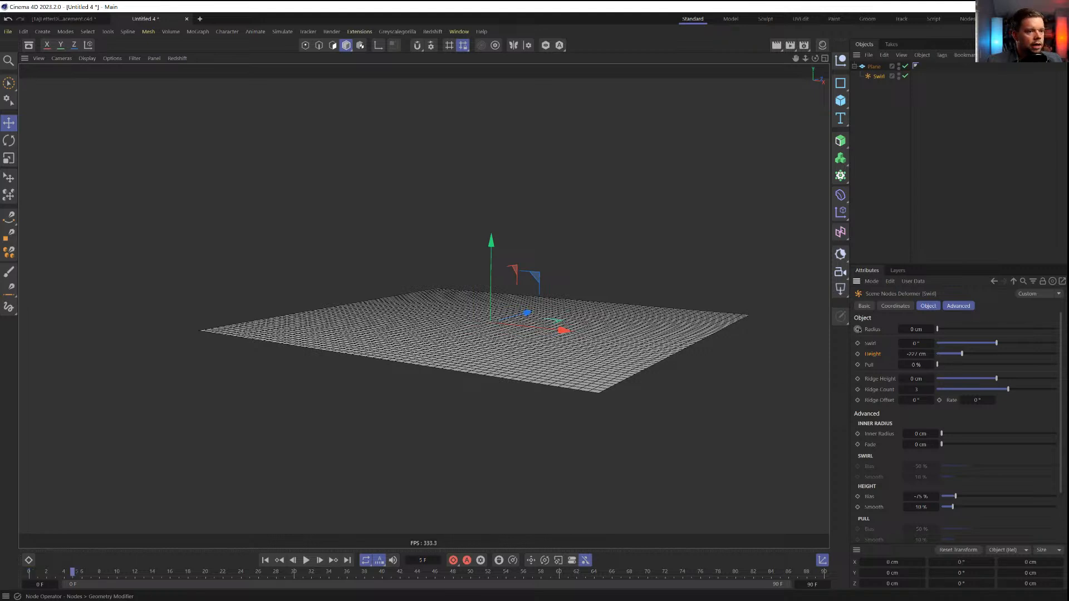
pyautogui.click(857, 330)
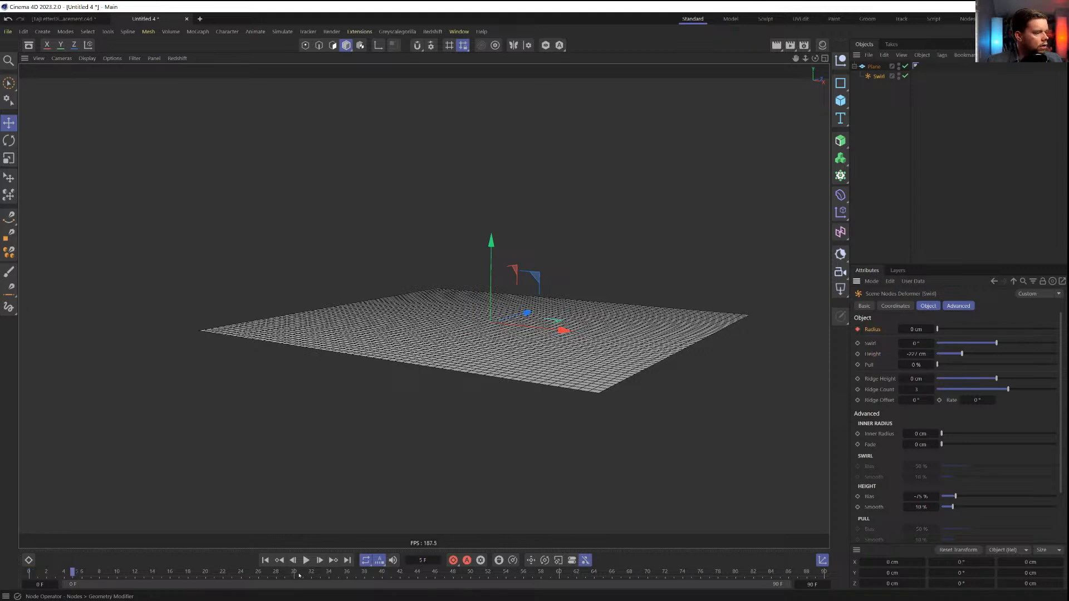
pyautogui.click(825, 573)
pyautogui.moveTo(947, 330)
pyautogui.mouseDown()
pyautogui.moveTo(1008, 333)
pyautogui.moveTo(940, 334)
pyautogui.mouseUp()
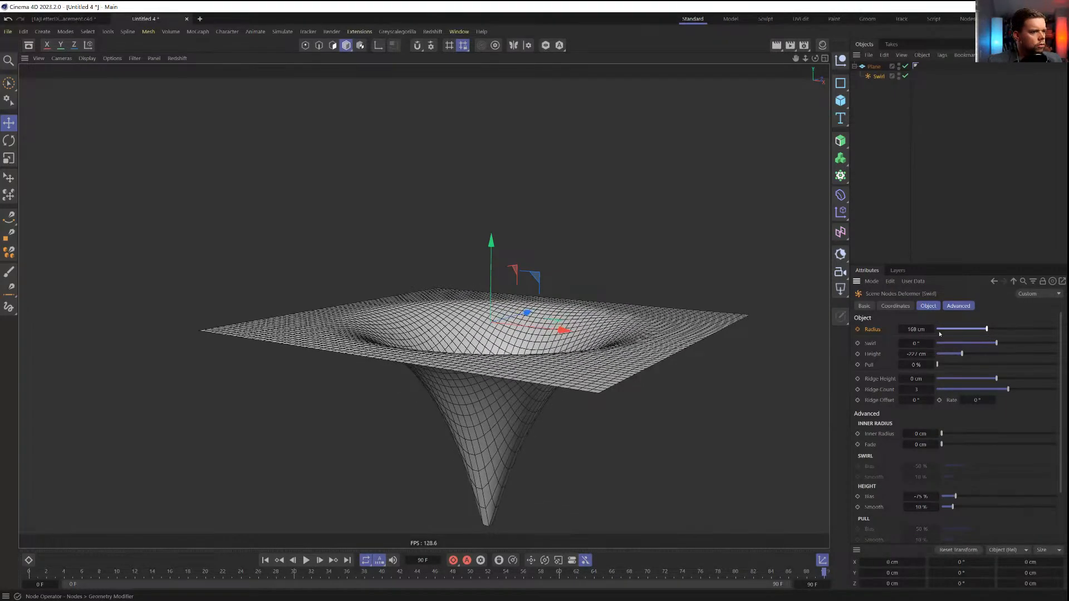
pyautogui.click(858, 330)
# Set the Swirl deformer's height bias to -96 % and smooth to about 26 %, with inner radius at 0 cm, and play the animation
pyautogui.click(964, 307)
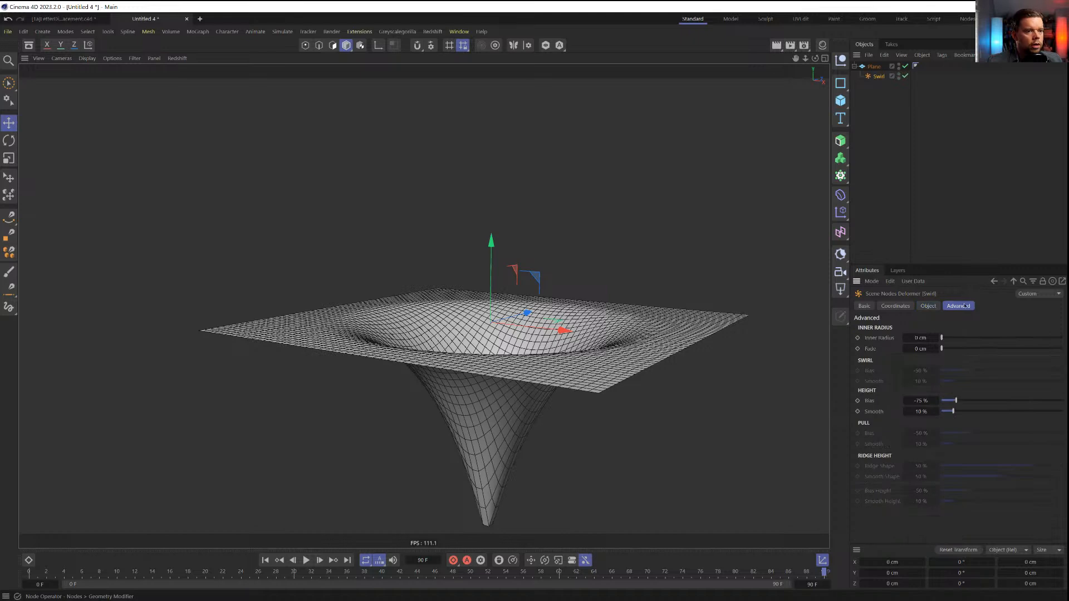
pyautogui.moveTo(964, 339)
pyautogui.mouseDown()
pyautogui.moveTo(927, 339)
pyautogui.moveTo(962, 338)
pyautogui.moveTo(951, 338)
pyautogui.mouseUp()
pyautogui.moveTo(956, 401)
pyautogui.mouseDown()
pyautogui.moveTo(942, 412)
pyautogui.moveTo(973, 412)
pyautogui.mouseUp()
pyautogui.keyDown('alt'); pyautogui.moveTo(657, 375); pyautogui.dragTo(677, 296); pyautogui.keyUp('alt')
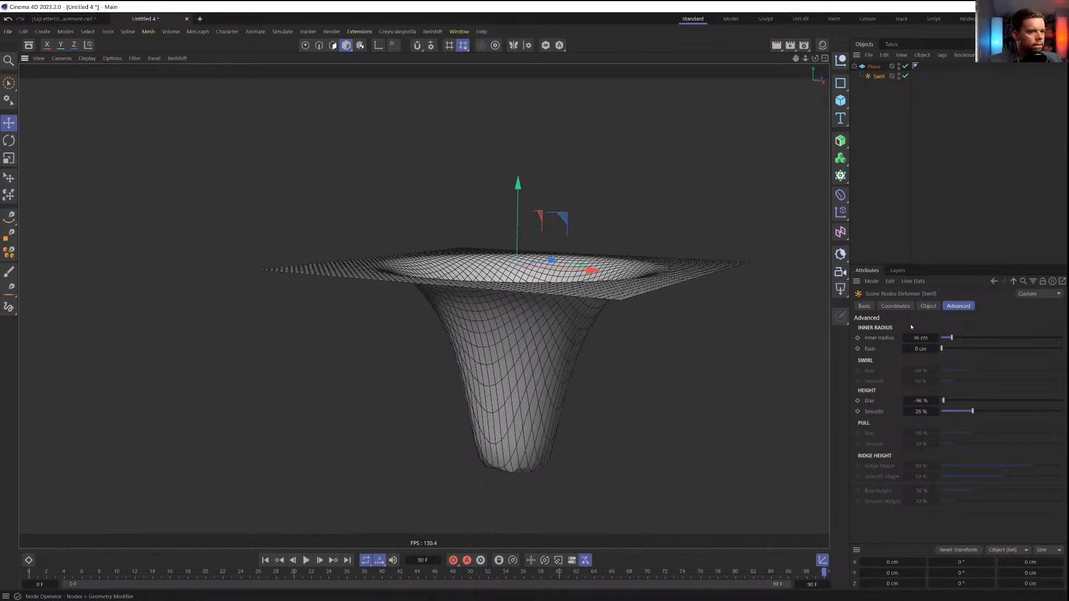
pyautogui.moveTo(953, 339); pyautogui.dragTo(942, 338)
pyautogui.keyDown('alt'); pyautogui.moveTo(549, 301); pyautogui.dragTo(554, 358); pyautogui.keyUp('alt')
pyautogui.click(306, 560)
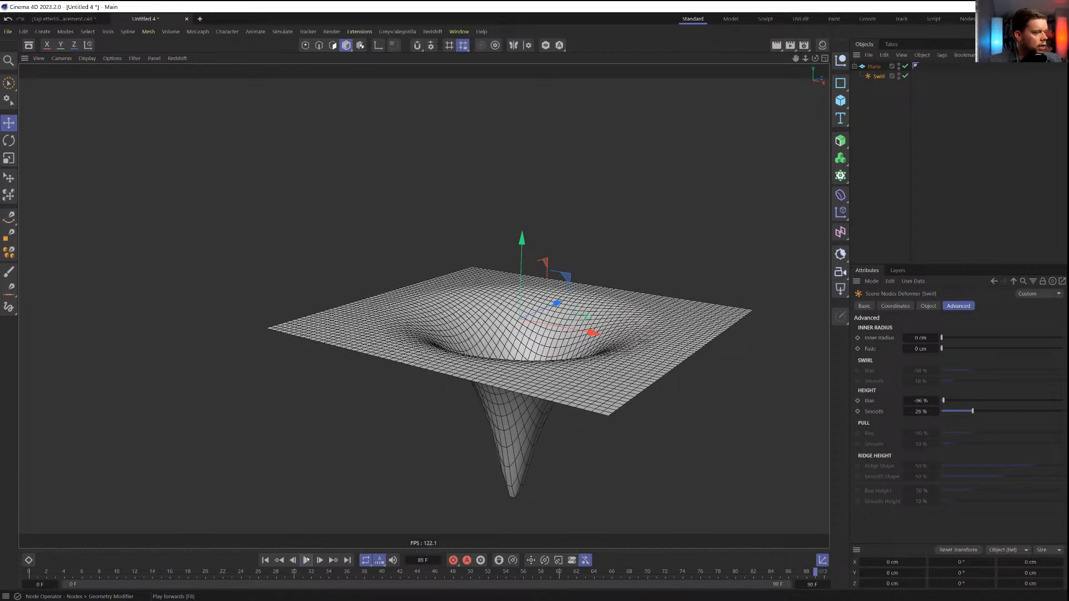
# Duplicate the plane, delete the copy's Swirl deformer and raise the copy about 6 cm in Y
pyautogui.keyDown('ctrl'); pyautogui.moveTo(874, 67); pyautogui.dragTo(875, 113); pyautogui.keyUp('ctrl')
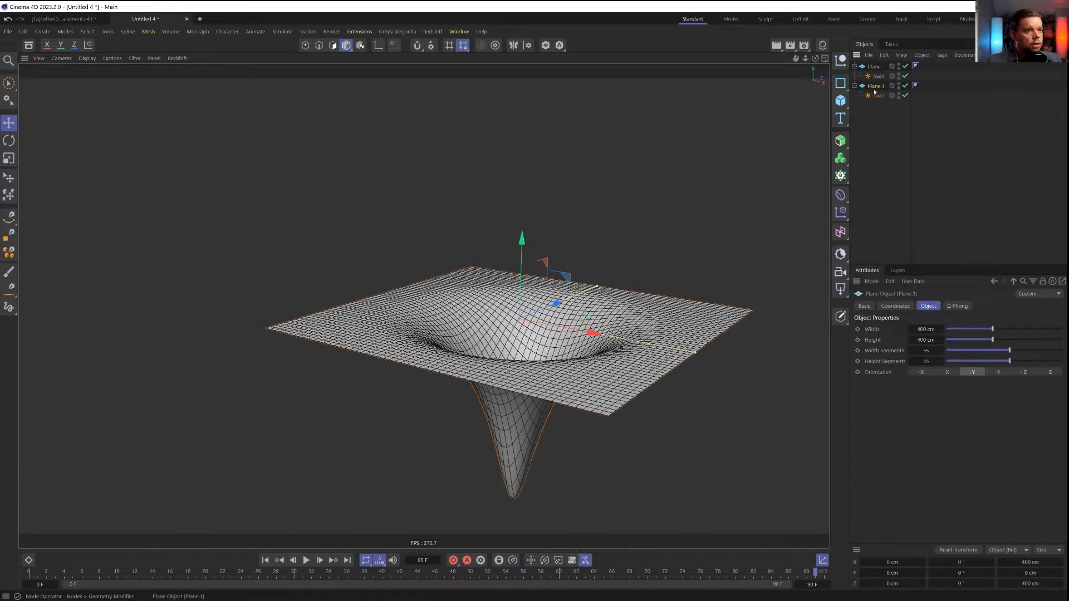
pyautogui.click(879, 95)
pyautogui.press('Delete')
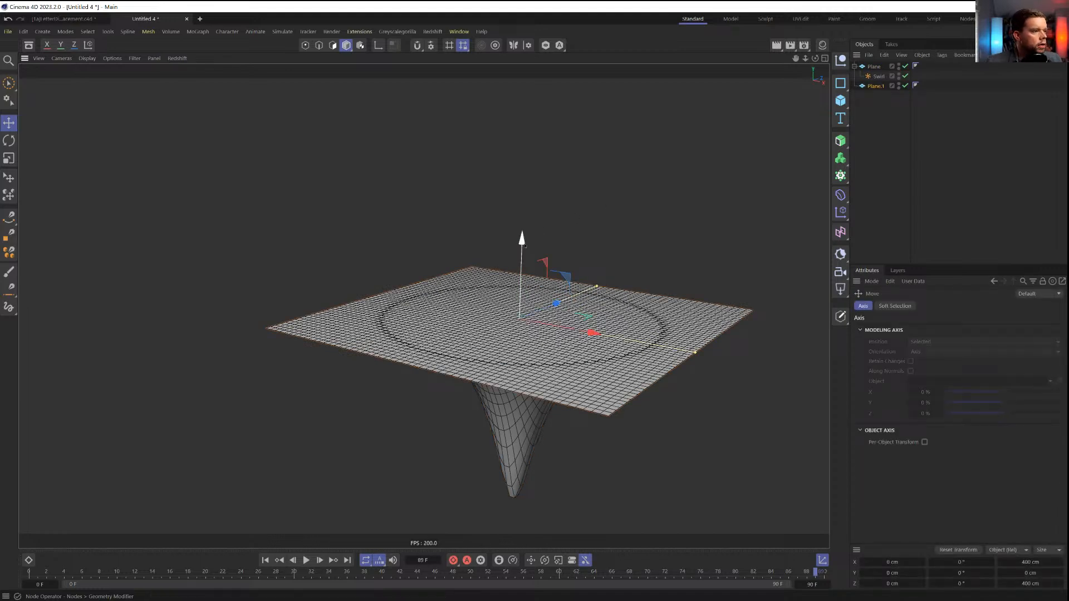
pyautogui.moveTo(525, 246); pyautogui.dragTo(524, 241)
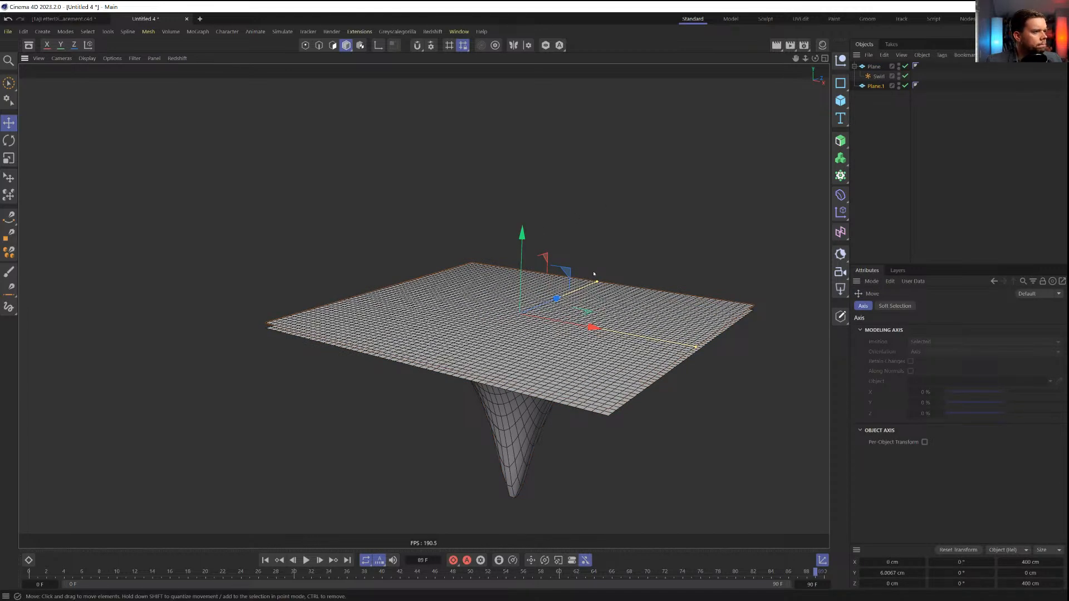
pyautogui.scroll(6, 609, 300)
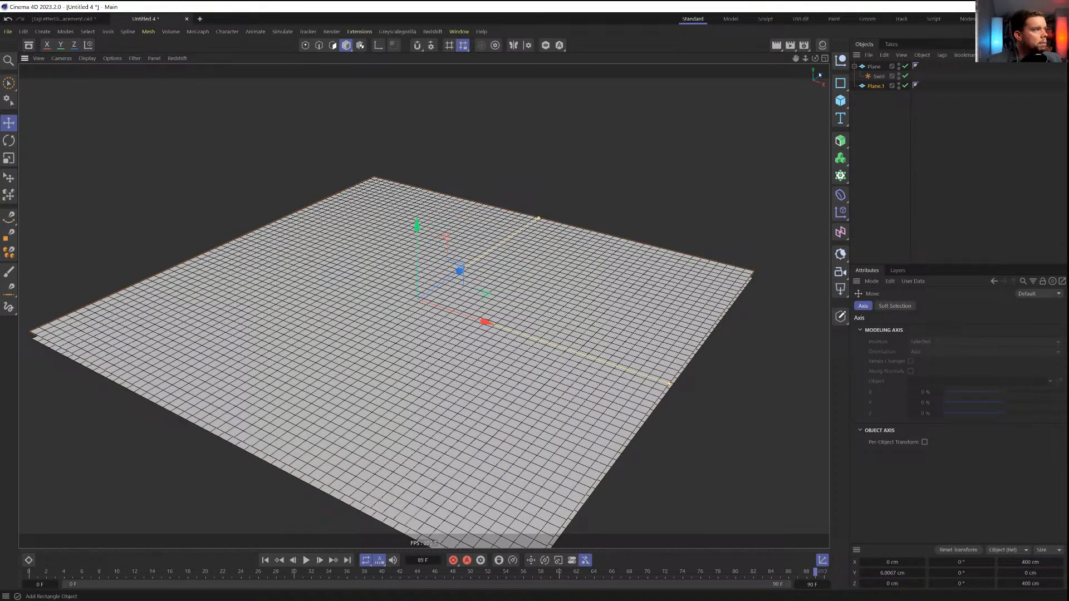
# Save the scene as [3a]PyroSmoke.c4d in the SceneFiles folder
pyautogui.hotkey('ctrl', 's')
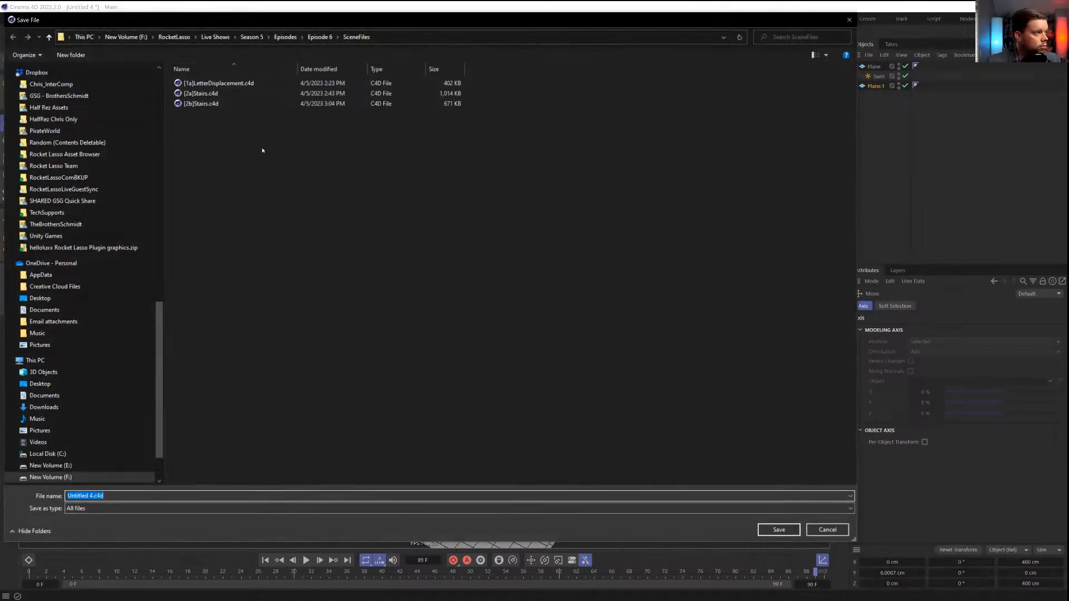
pyautogui.moveTo(94, 496); pyautogui.dragTo(33, 490)
pyautogui.write('[3')
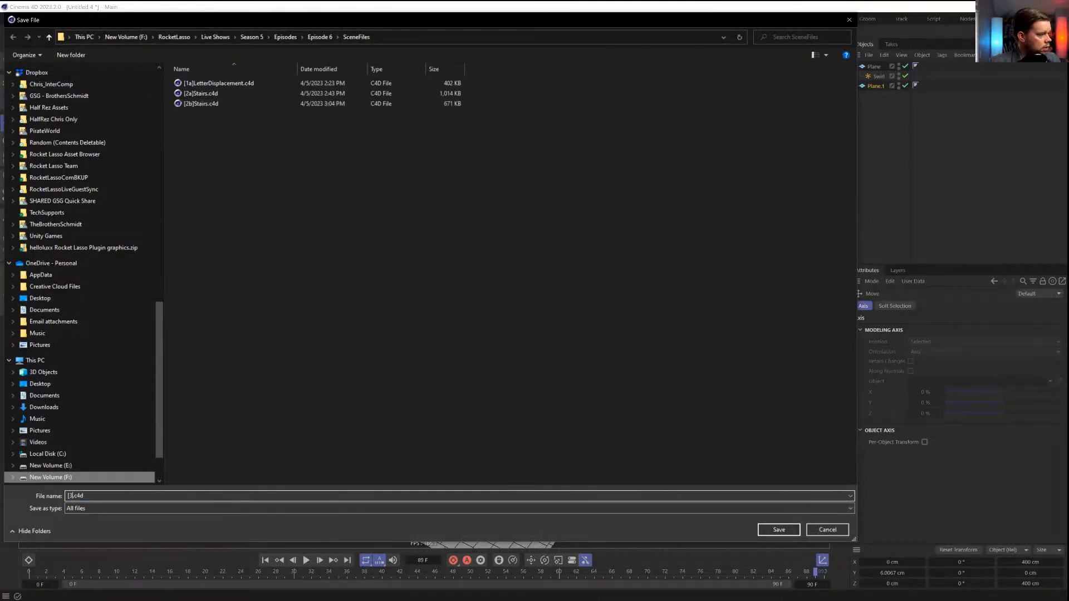
pyautogui.write('a]')
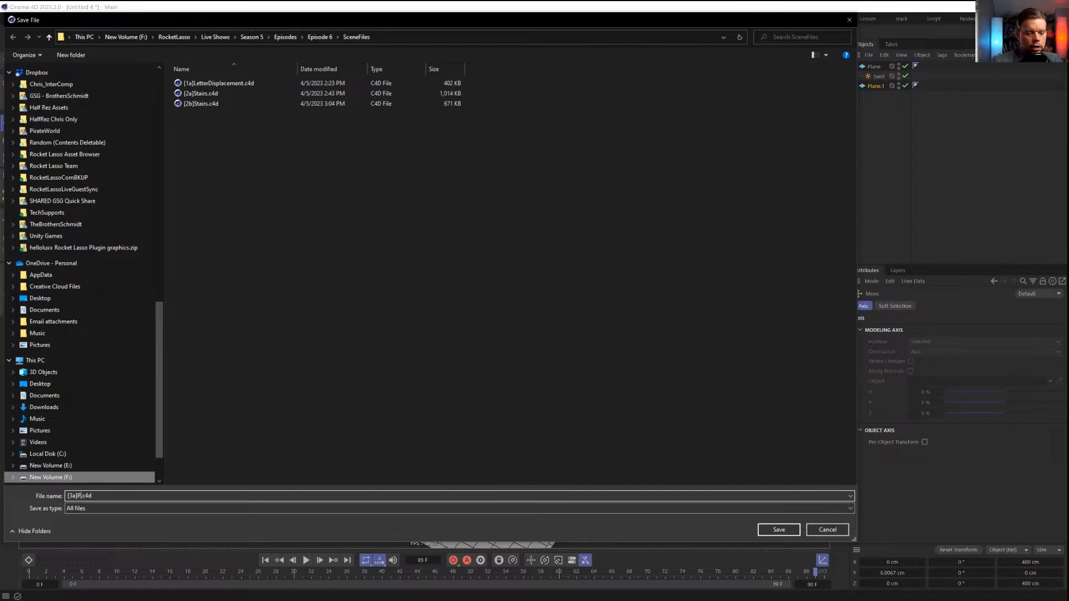
pyautogui.write('PyroS')
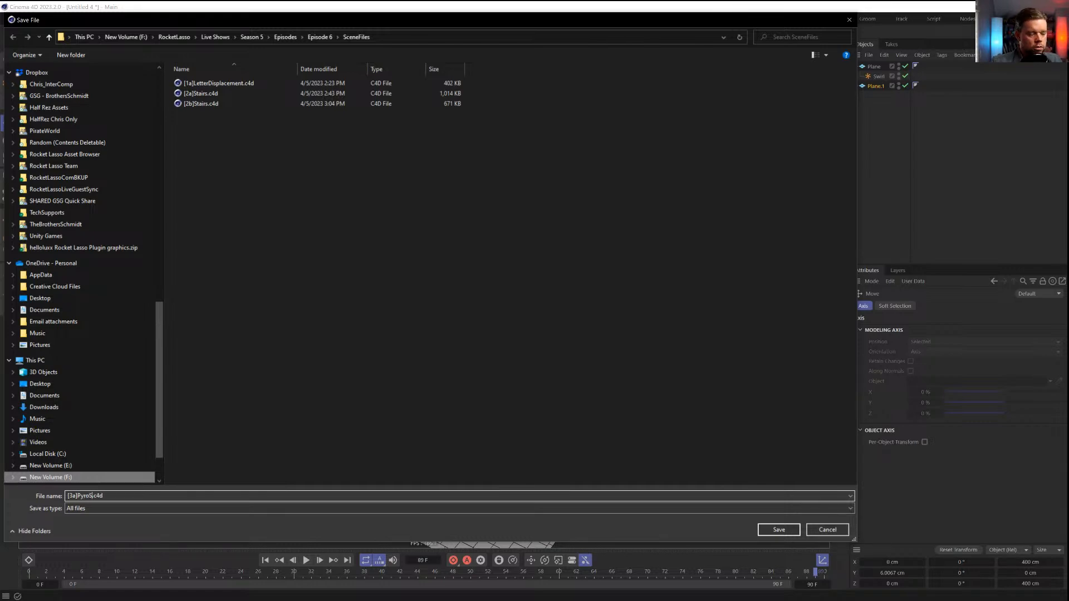
pyautogui.write('moke')
pyautogui.press('Return')
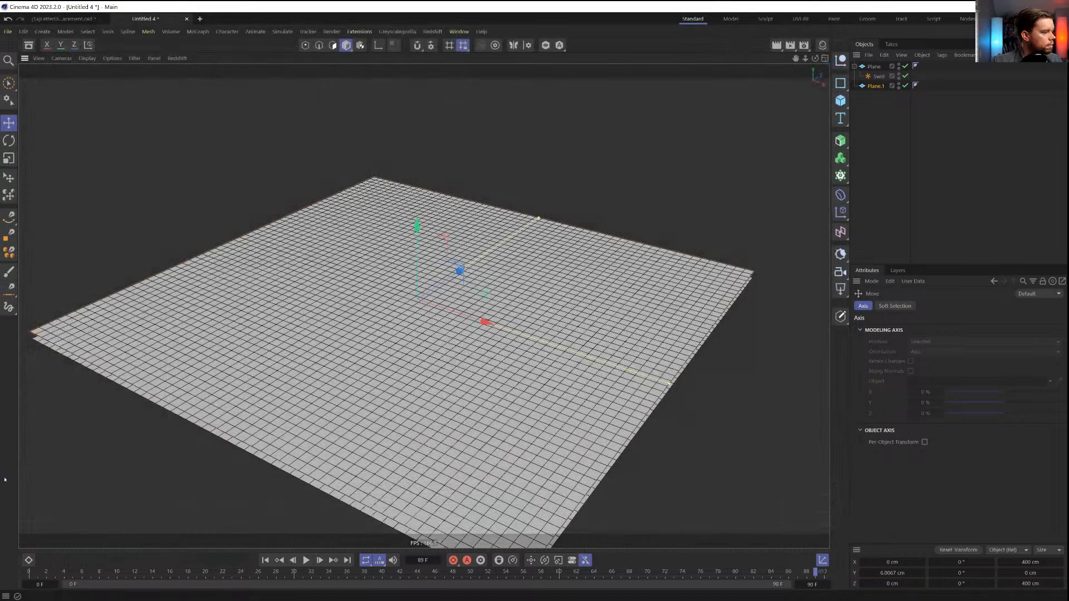
# Add a Pyro Emitter simulation tag to the raised duplicate plane
pyautogui.rightClick(879, 89)
pyautogui.moveTo(914, 238)
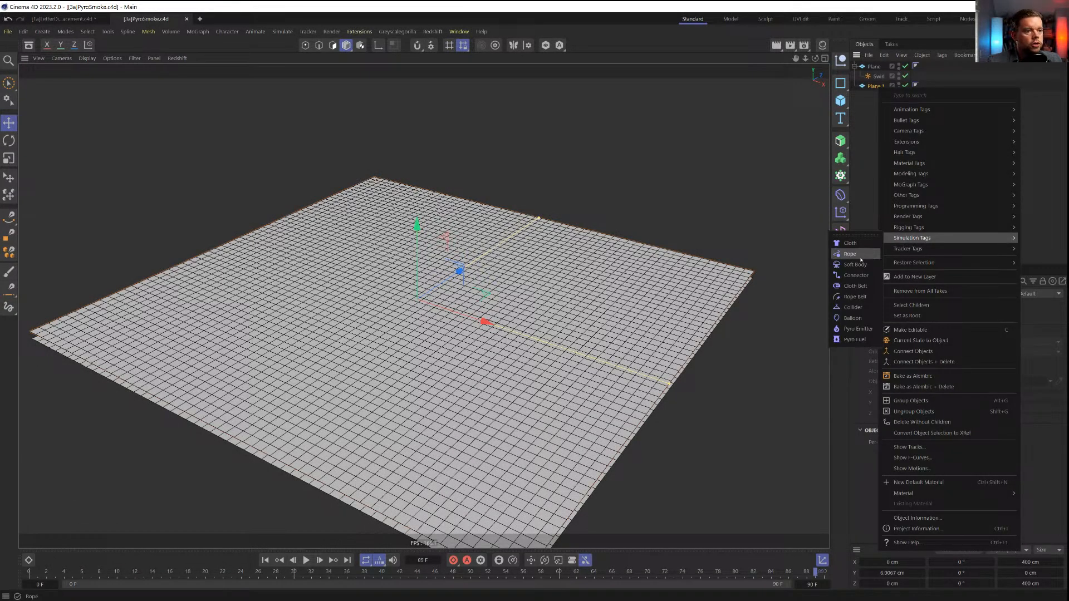
pyautogui.click(858, 328)
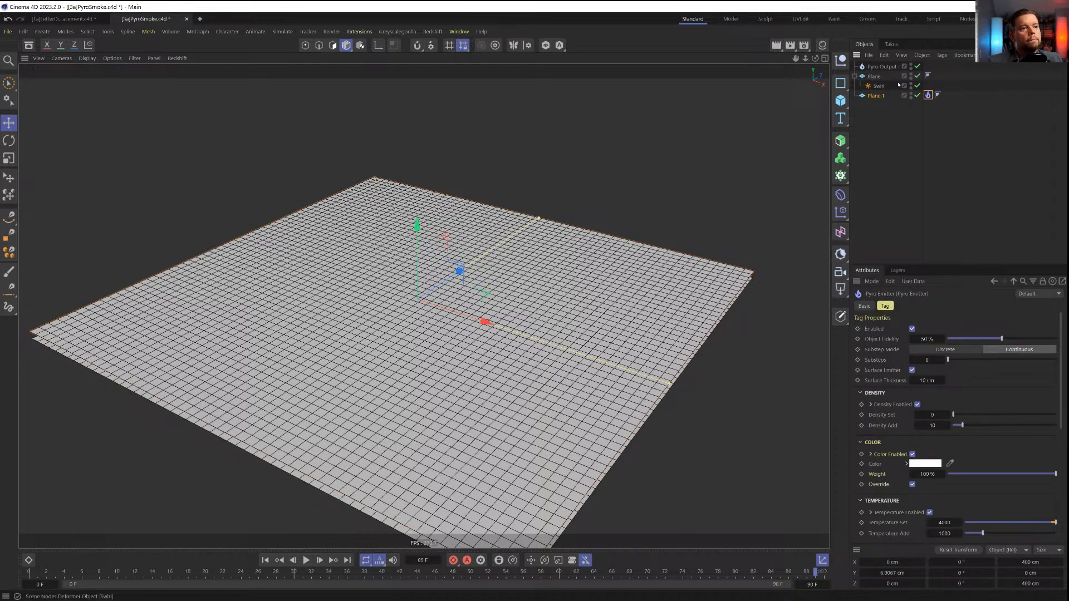
# Add a Collider simulation tag to the original Swirl-deformed plane
pyautogui.click(878, 80)
pyautogui.rightClick(878, 79)
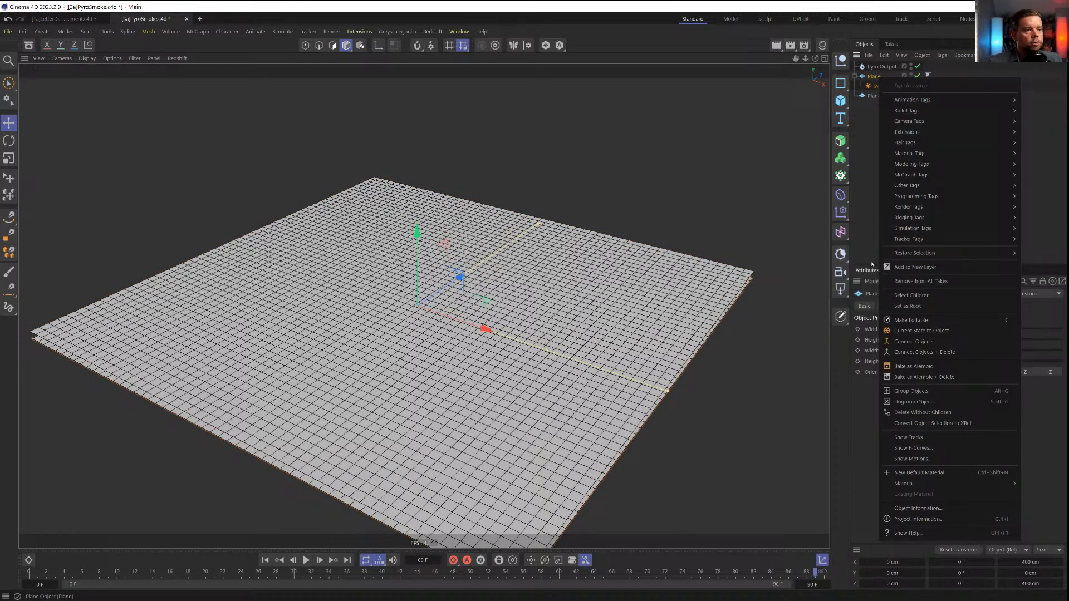
pyautogui.moveTo(918, 228)
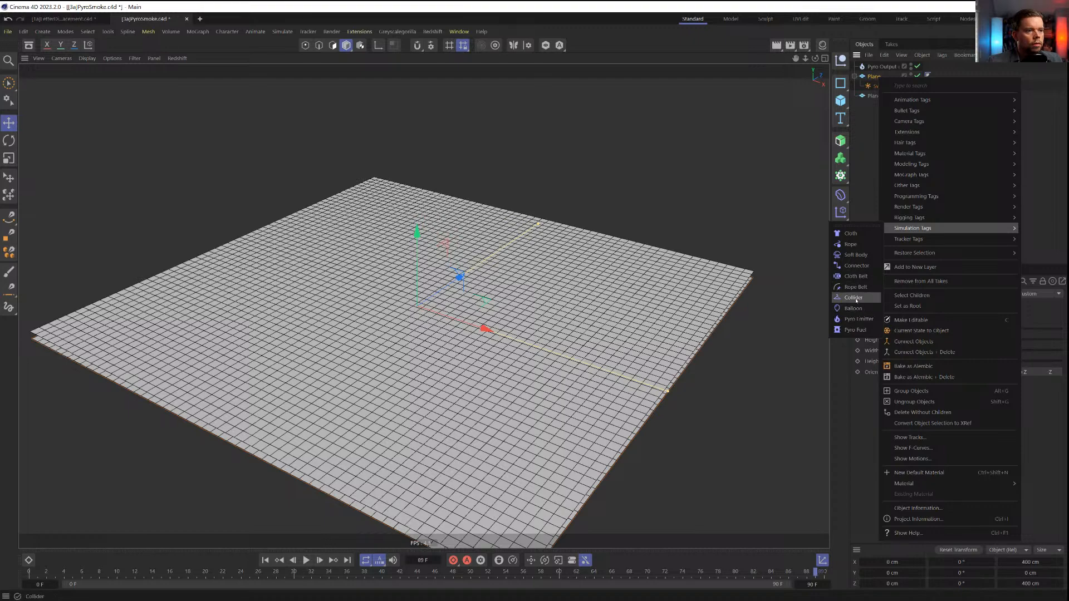
pyautogui.click(855, 299)
pyautogui.keyDown('alt'); pyautogui.moveTo(539, 418); pyautogui.dragTo(524, 396); pyautogui.keyUp('alt')
pyautogui.keyDown('alt'); pyautogui.moveTo(525, 396); pyautogui.dragTo(533, 333, button='middle'); pyautogui.keyUp('alt')
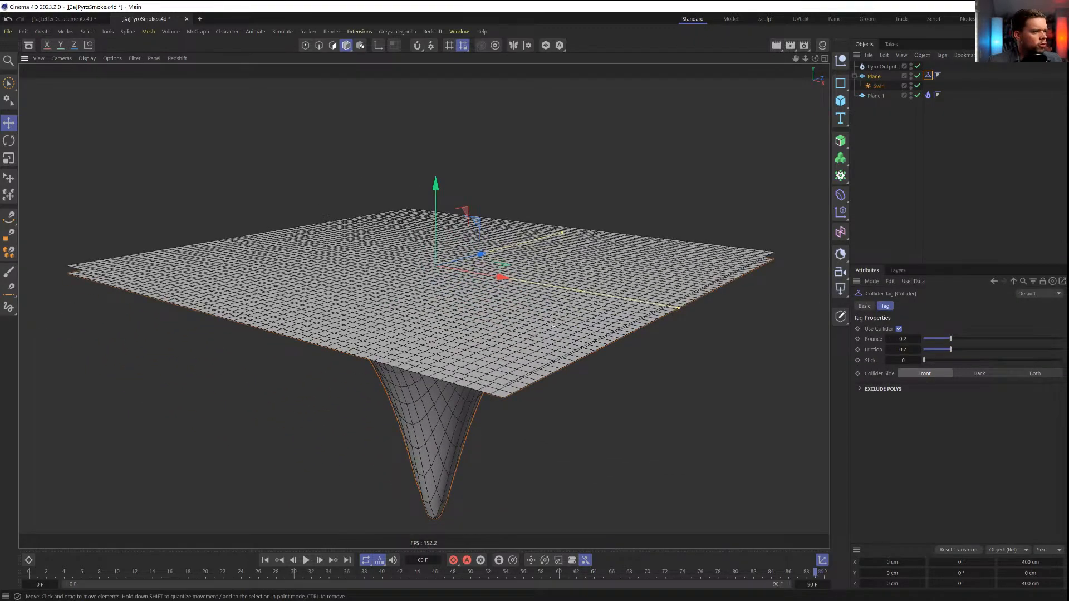
pyautogui.keyDown('alt'); pyautogui.moveTo(553, 326); pyautogui.dragTo(557, 311); pyautogui.keyUp('alt')
# Scale the emitter plane down uniformly to about 364 cm per side
pyautogui.click(928, 95)
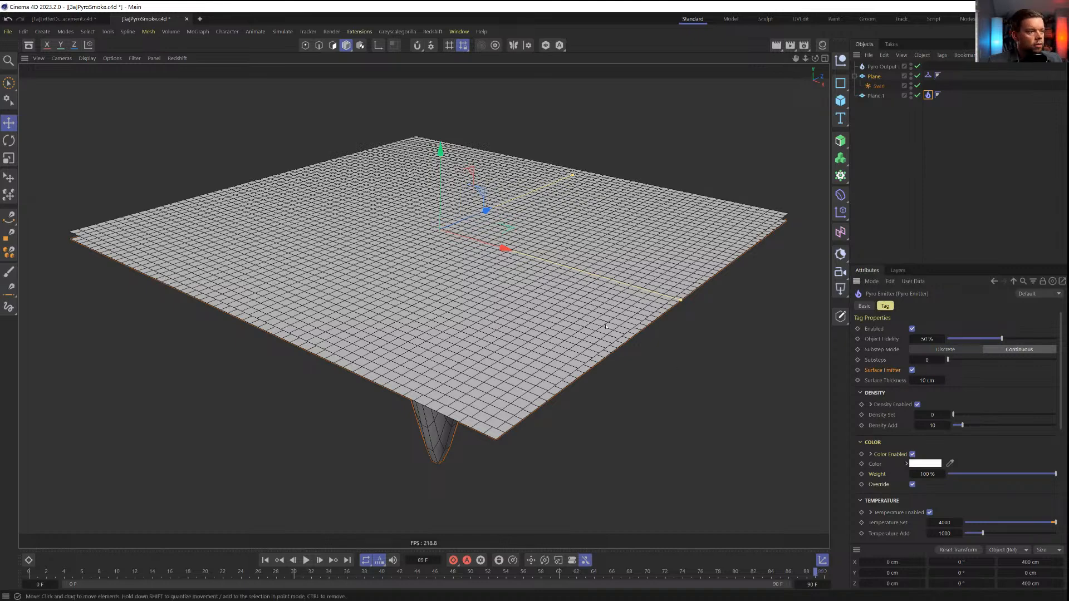
pyautogui.moveTo(556, 332)
pyautogui.keyDown('alt'); pyautogui.mouseDown()
pyautogui.moveTo(563, 303)
pyautogui.moveTo(568, 328)
pyautogui.mouseUp(); pyautogui.keyUp('alt')
pyautogui.click(881, 98)
pyautogui.press('t')
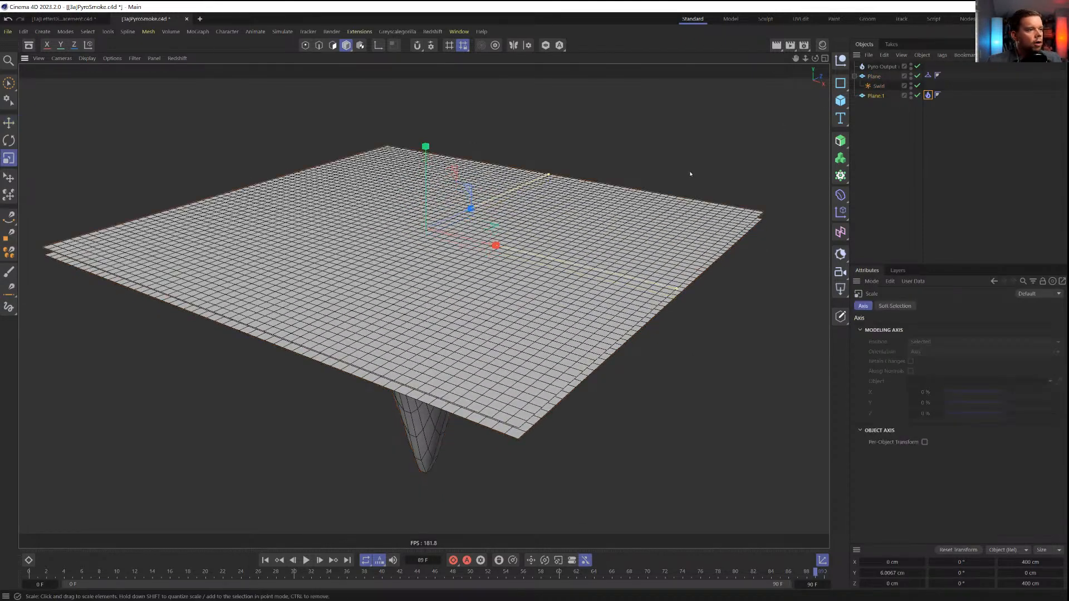
pyautogui.moveTo(690, 172); pyautogui.dragTo(662, 174)
# Set the emitter plane's width and height segments to 25 each
pyautogui.click(870, 96)
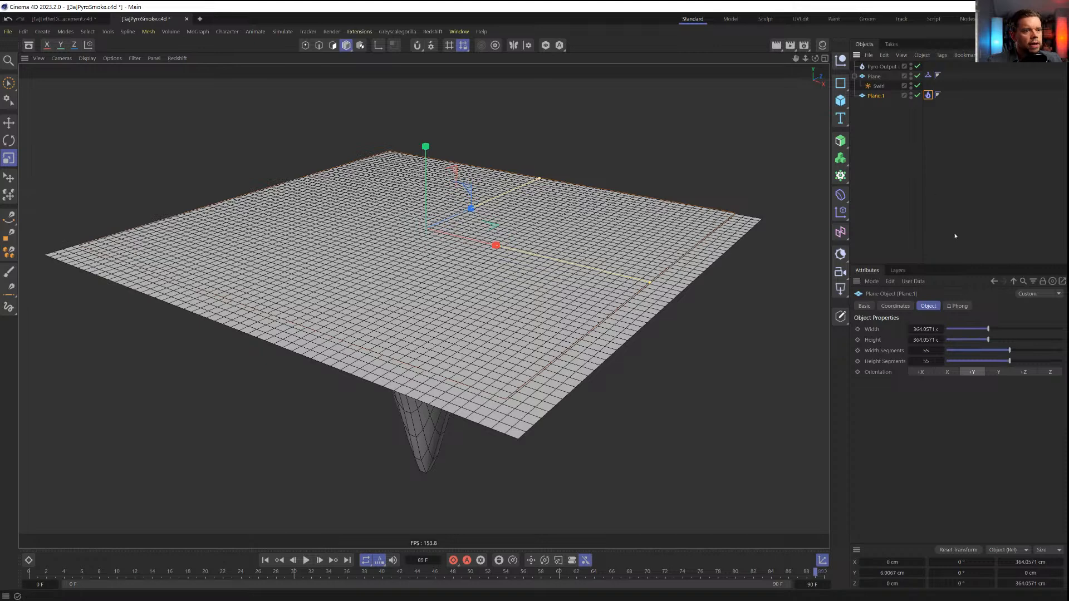
pyautogui.click(926, 350)
pyautogui.write('25')
pyautogui.press('Tab')
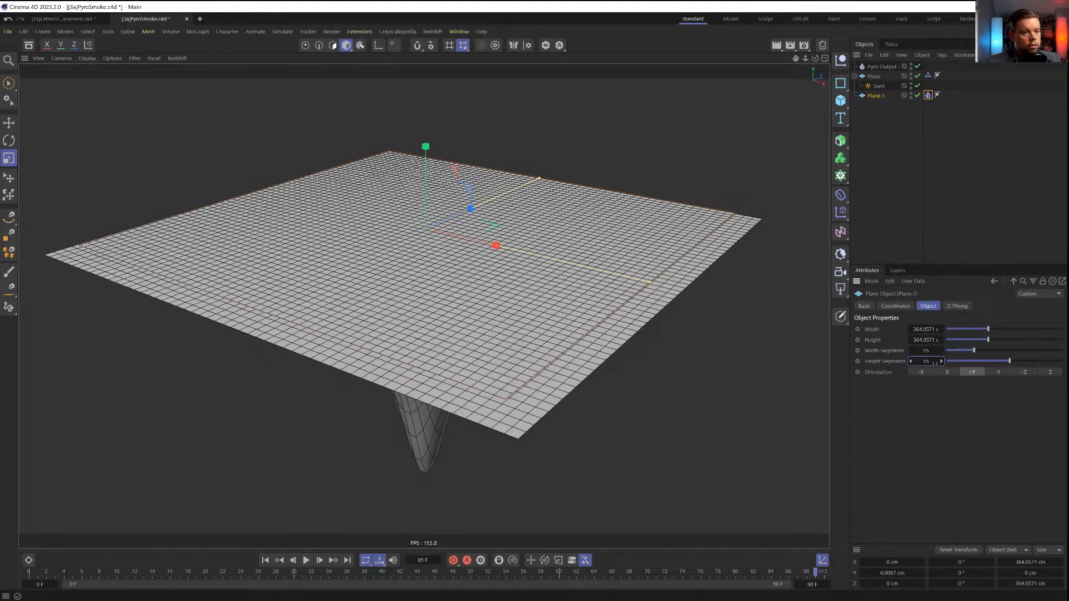
pyautogui.write('25')
pyautogui.press('Return')
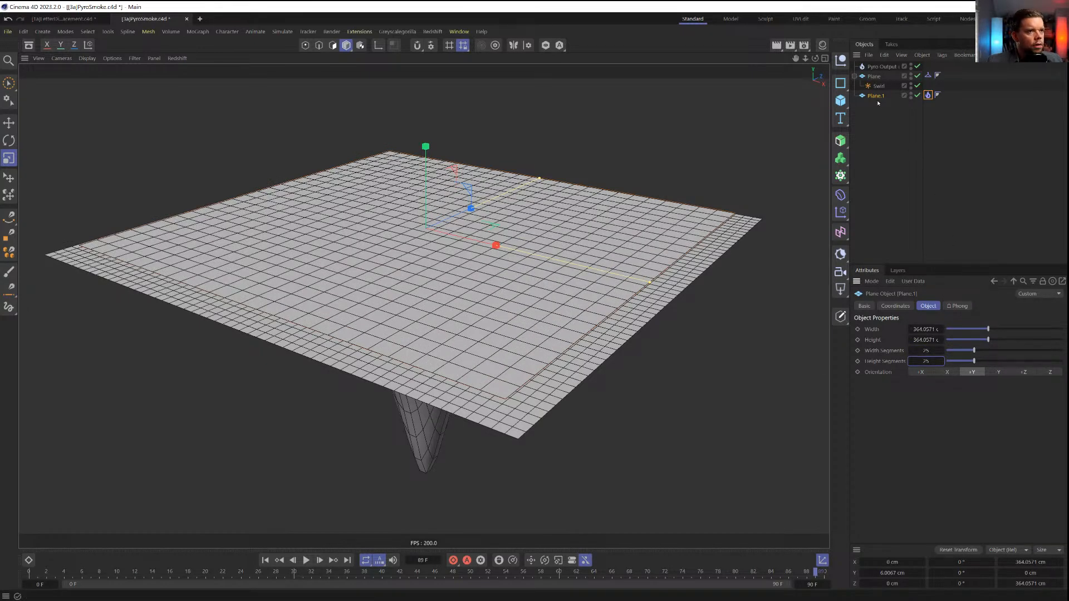
# Hide the emitter plane and show its Pyro Emitter tag settings
pyautogui.click(911, 95)
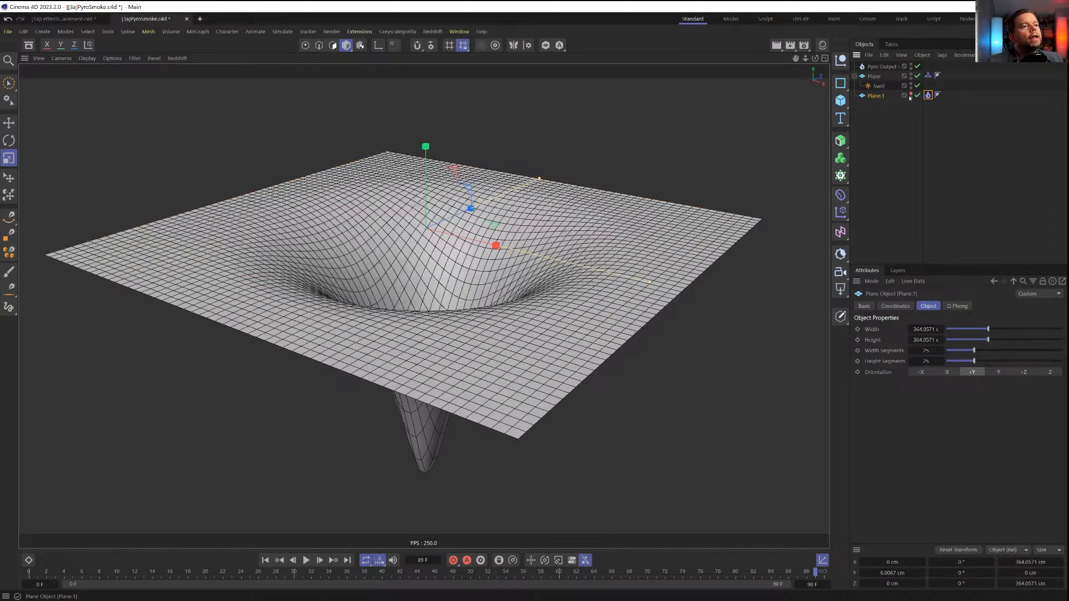
pyautogui.keyDown('alt'); pyautogui.moveTo(529, 295); pyautogui.dragTo(522, 274); pyautogui.keyUp('alt')
pyautogui.click(928, 96)
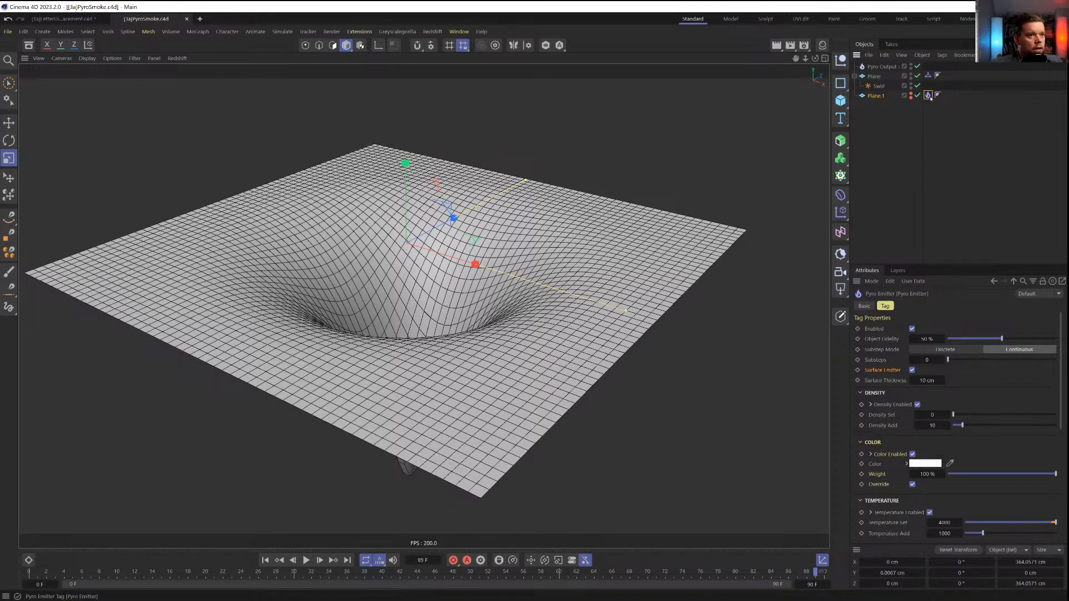
# Play the pyro simulation for a couple of dozen frames, stop it and return to the first frame
pyautogui.click(306, 560)
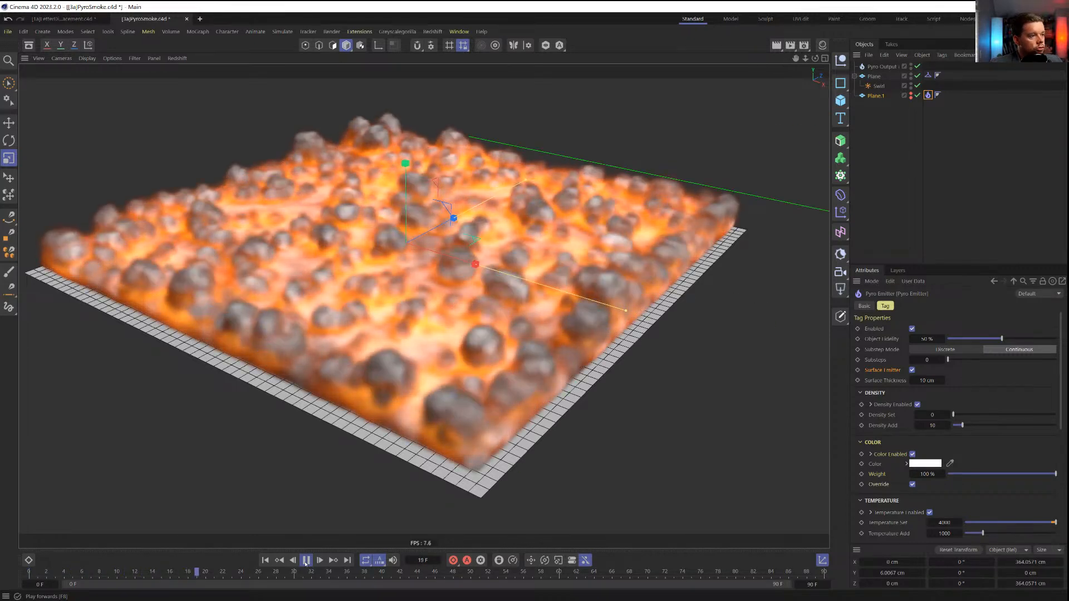
pyautogui.click(306, 561)
pyautogui.click(266, 561)
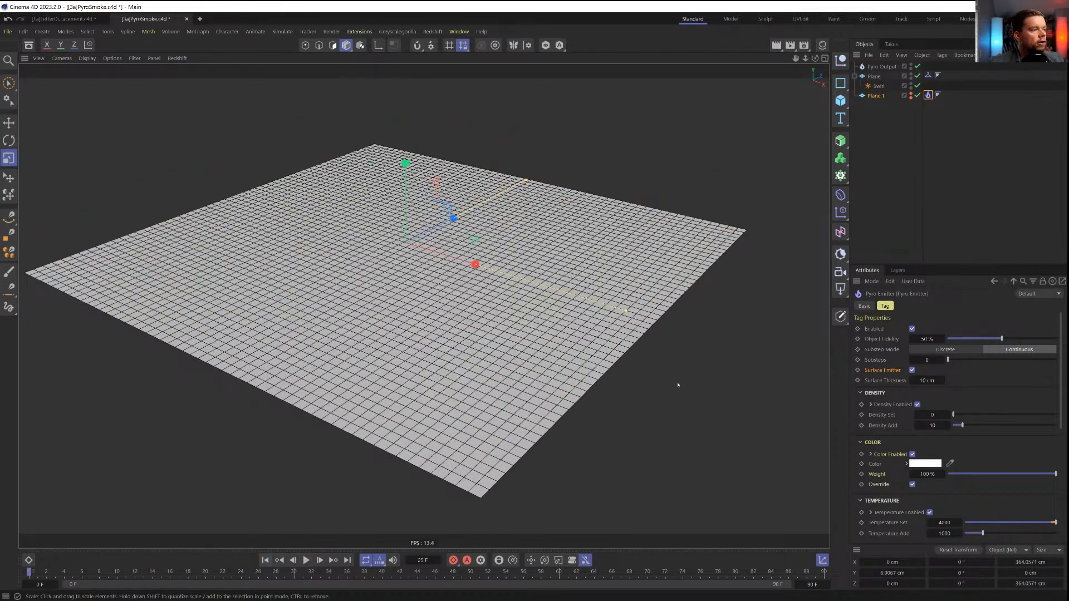
# Disable temperature emission in the Pyro Emitter tag and replay the simulation briefly
pyautogui.scroll(-2, 886, 396)
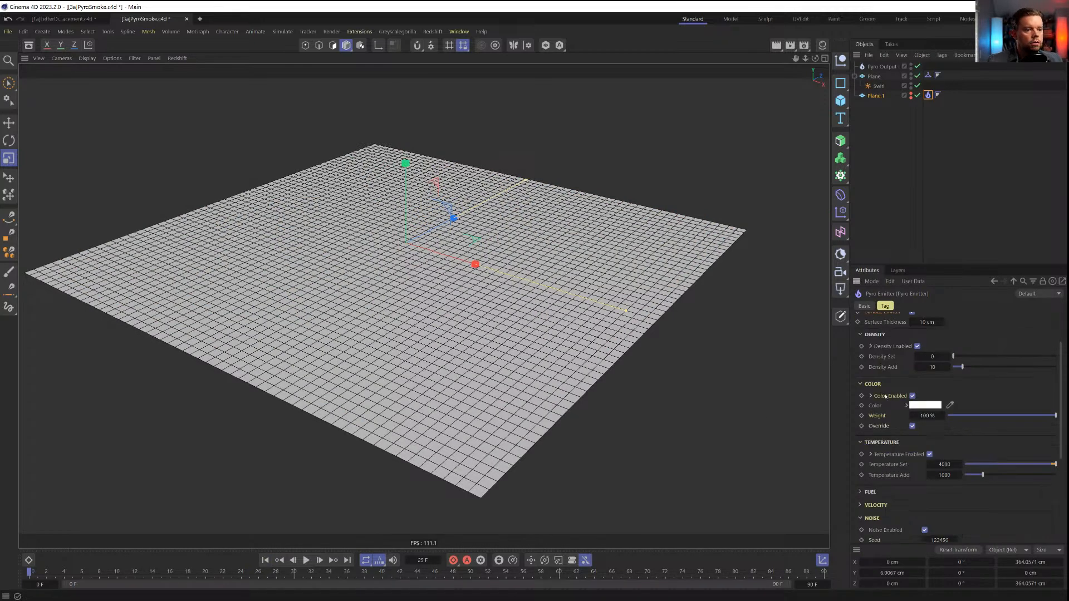
pyautogui.click(929, 455)
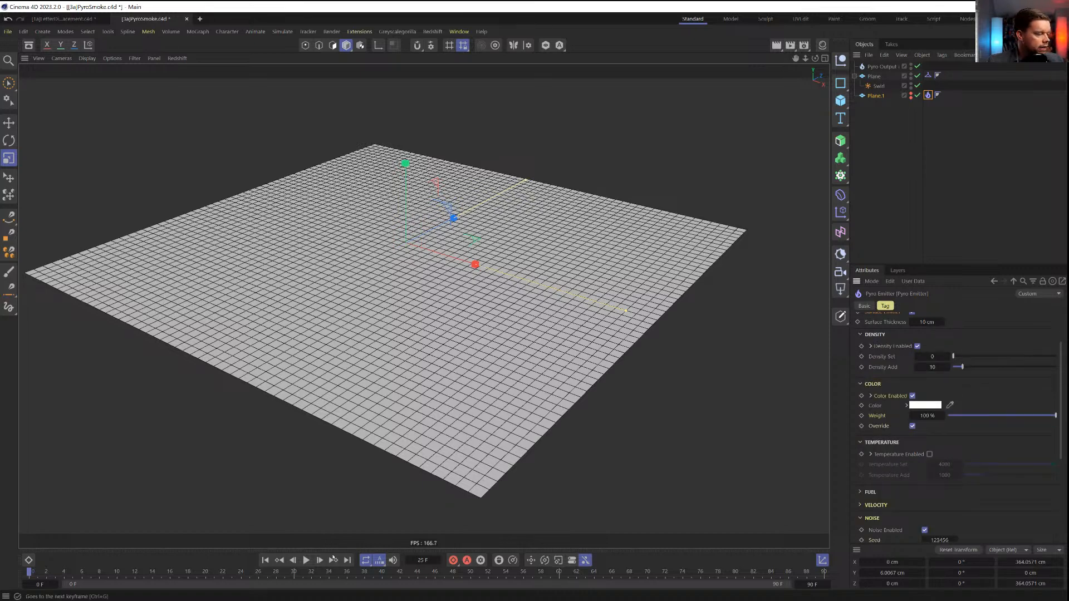
pyautogui.click(306, 561)
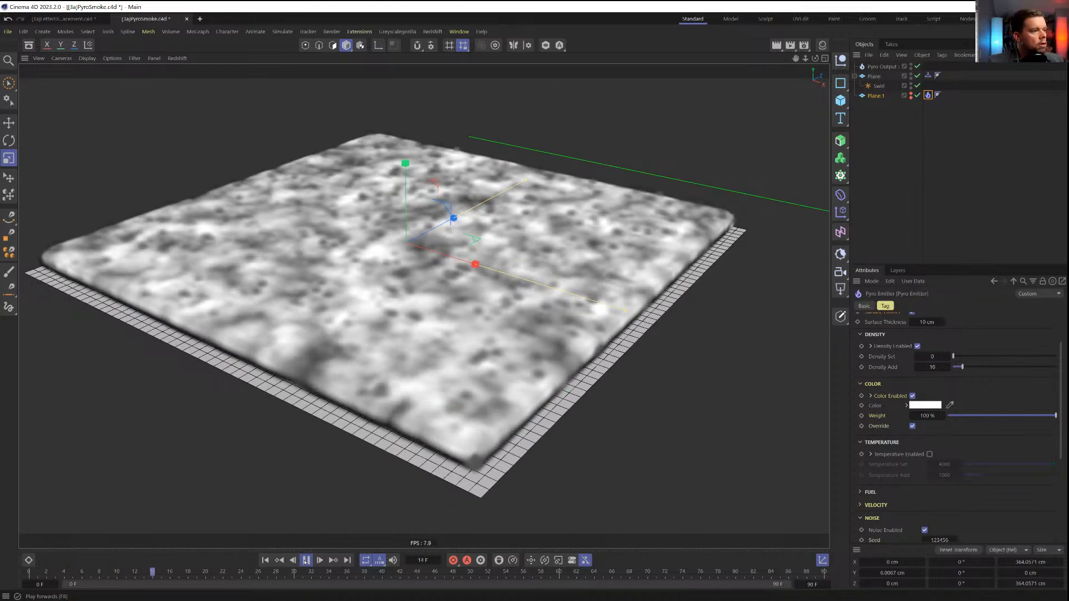
pyautogui.click(306, 561)
# Play the smoke simulation again from a lower side view to check how it behaves over the opening funnel
pyautogui.keyDown('alt'); pyautogui.moveTo(440, 412); pyautogui.dragTo(454, 359); pyautogui.keyUp('alt')
pyautogui.scroll(-2, 477, 328)
pyautogui.click(307, 561)
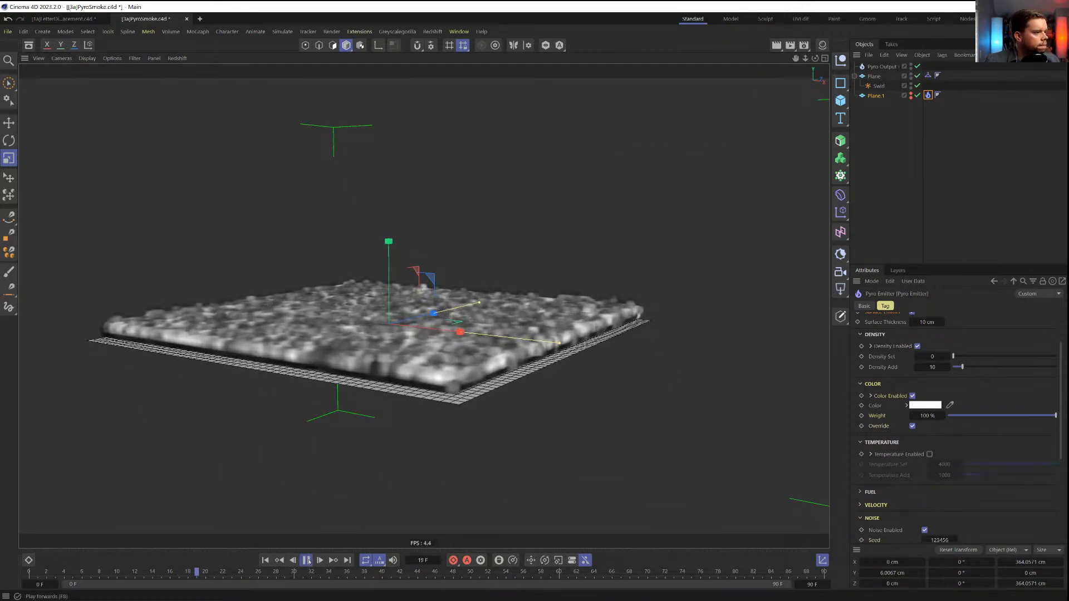
pyautogui.click(307, 561)
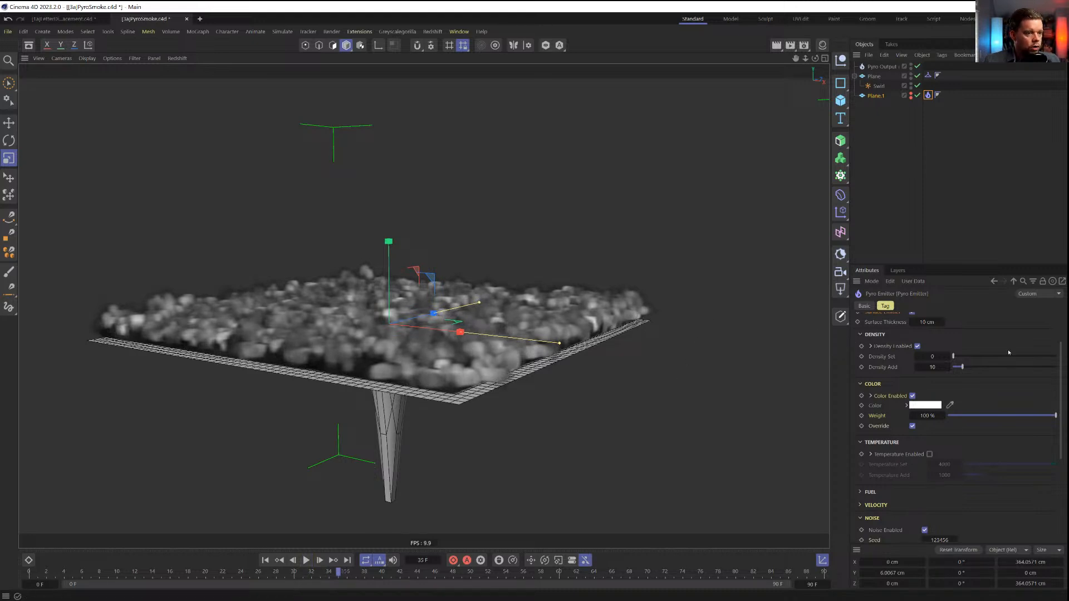
# Set Density Buoyancy to 50 in the Pyro Output's pyro scene settings
pyautogui.click(882, 66)
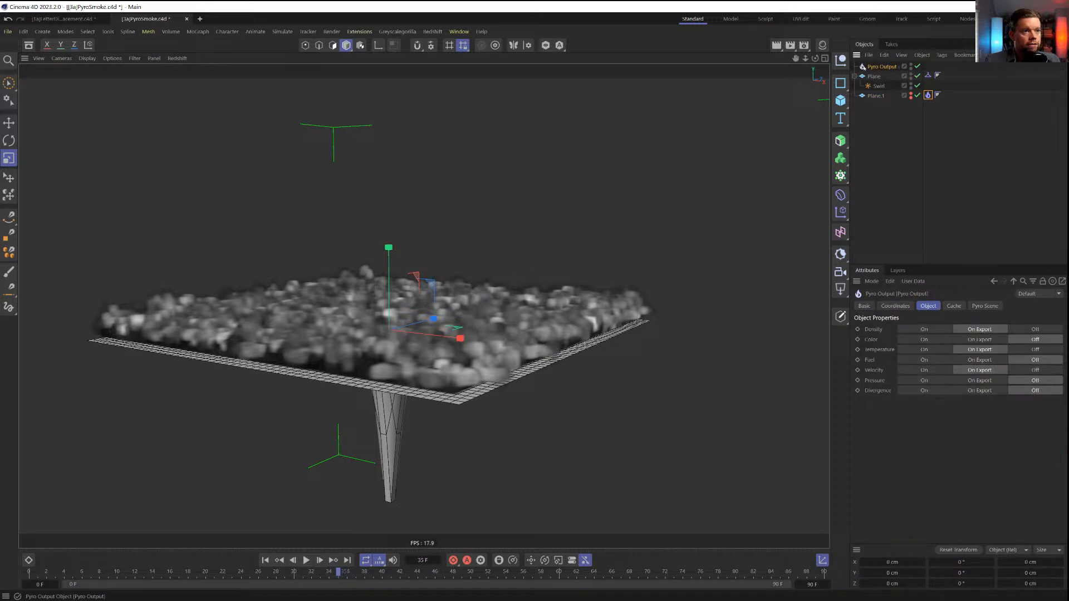
pyautogui.click(985, 306)
pyautogui.click(858, 329)
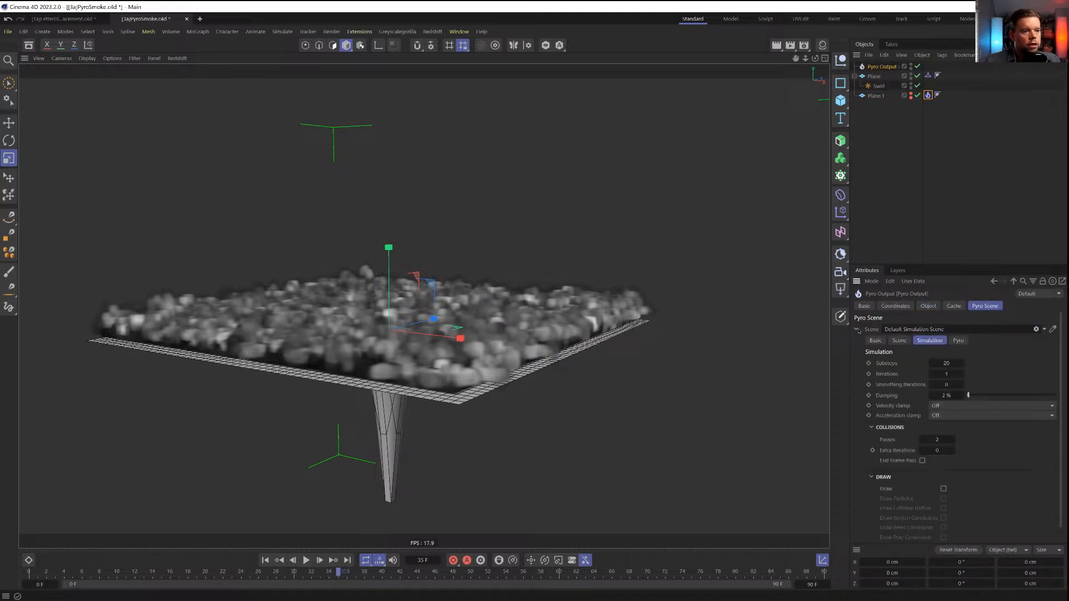
pyautogui.scroll(-1, 889, 381)
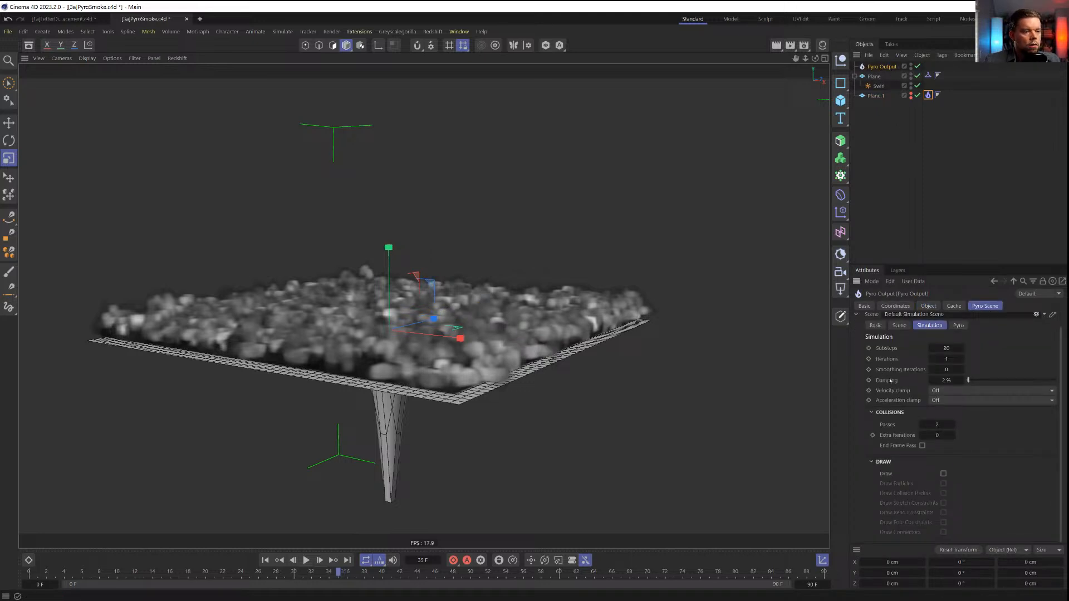
pyautogui.click(958, 326)
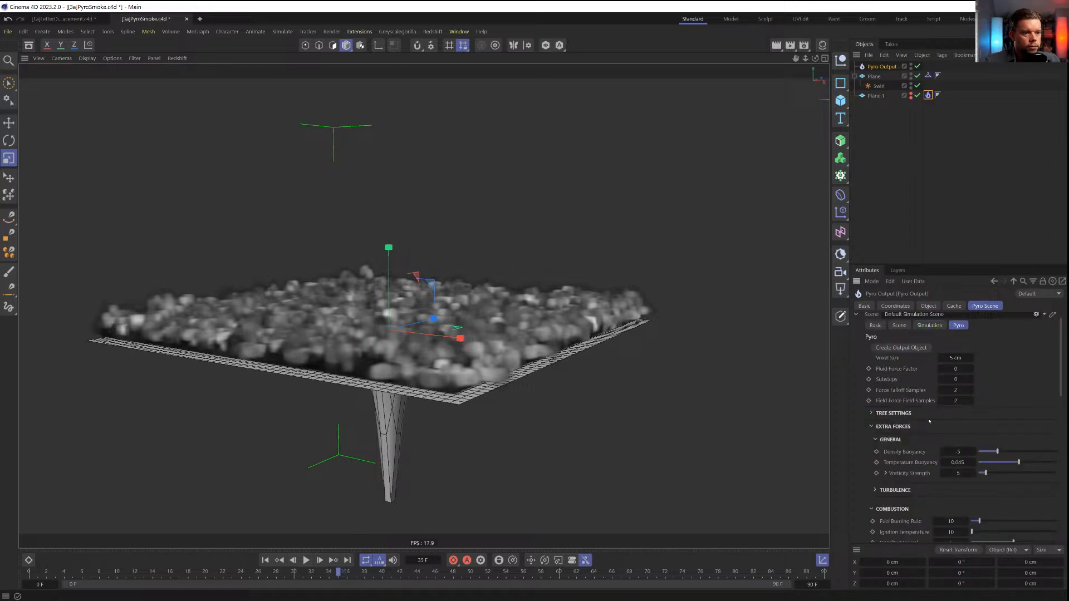
pyautogui.scroll(1, 903, 409)
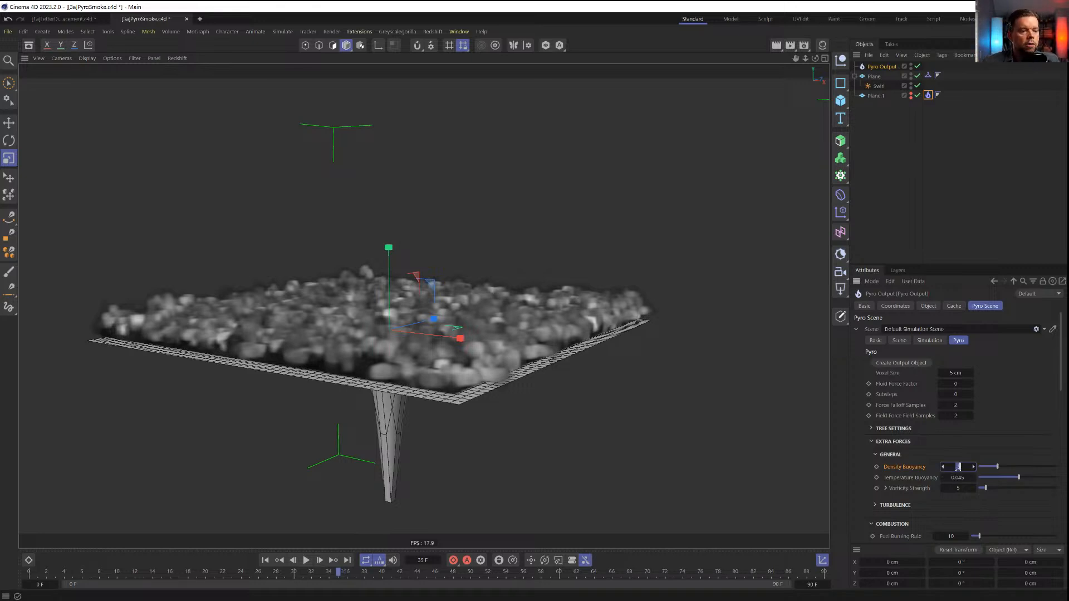
pyautogui.press('Return')
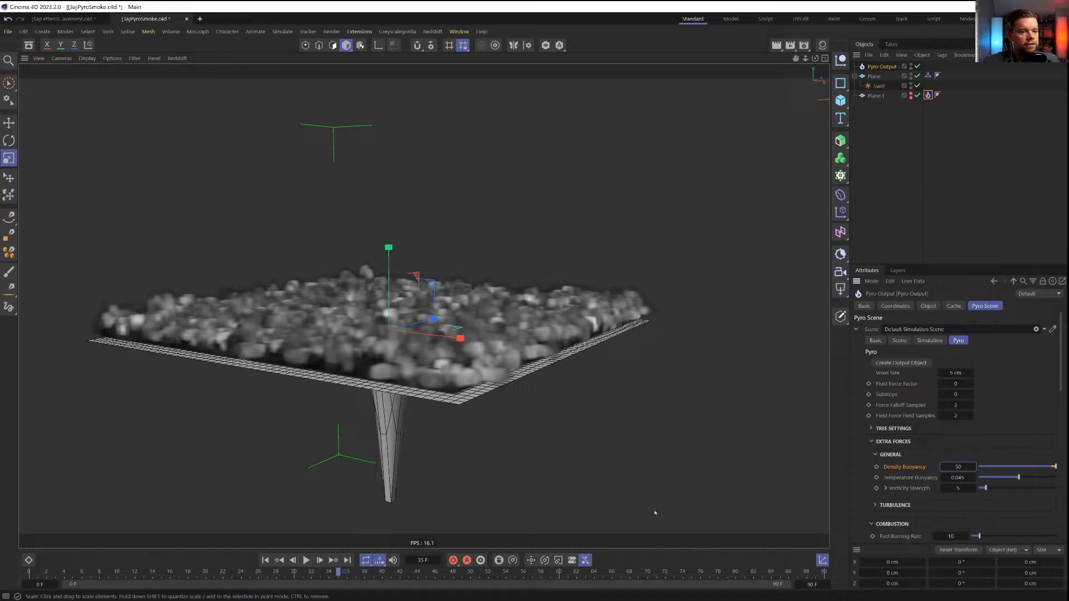
# Replay the simulation from the start for about twenty frames and inspect the smoke layer from a higher angle
pyautogui.click(265, 560)
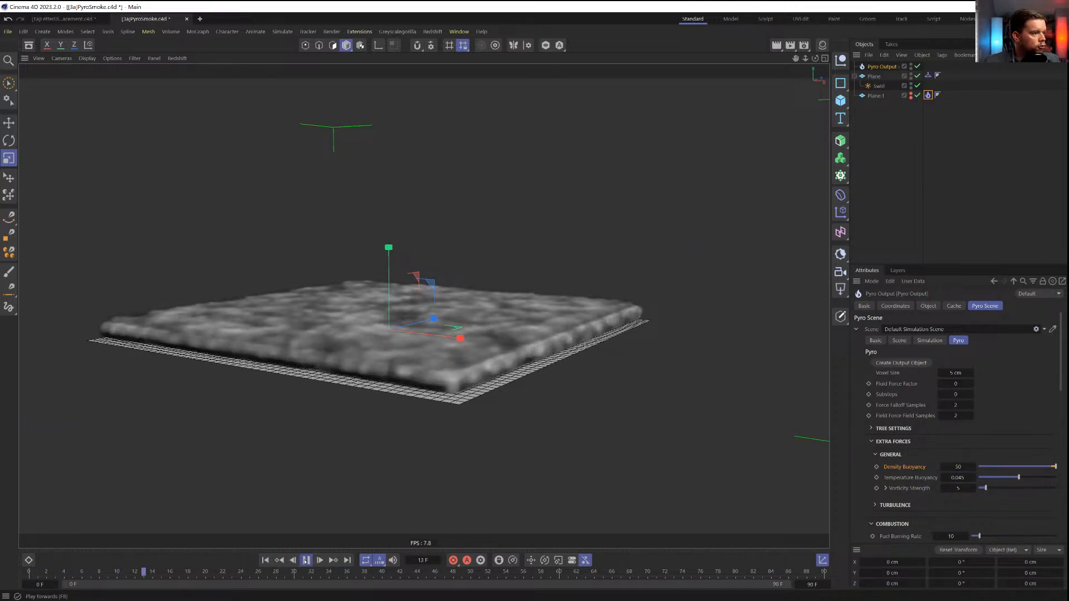
pyautogui.click(306, 561)
pyautogui.scroll(3, 482, 380)
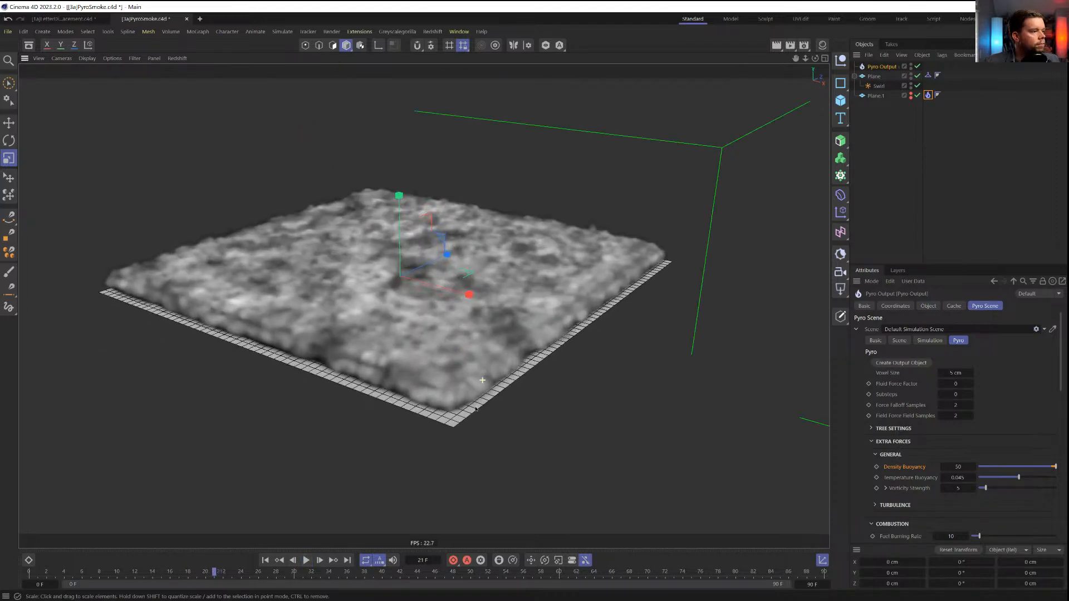
pyautogui.keyDown('alt'); pyautogui.moveTo(476, 410); pyautogui.dragTo(468, 420); pyautogui.keyUp('alt')
pyautogui.keyDown('alt'); pyautogui.moveTo(440, 289); pyautogui.dragTo(432, 357, button='middle'); pyautogui.keyUp('alt')
pyautogui.keyDown('alt'); pyautogui.moveTo(431, 357); pyautogui.dragTo(503, 403); pyautogui.keyUp('alt')
pyautogui.keyDown('alt'); pyautogui.moveTo(503, 403); pyautogui.dragTo(495, 351, button='middle'); pyautogui.keyUp('alt')
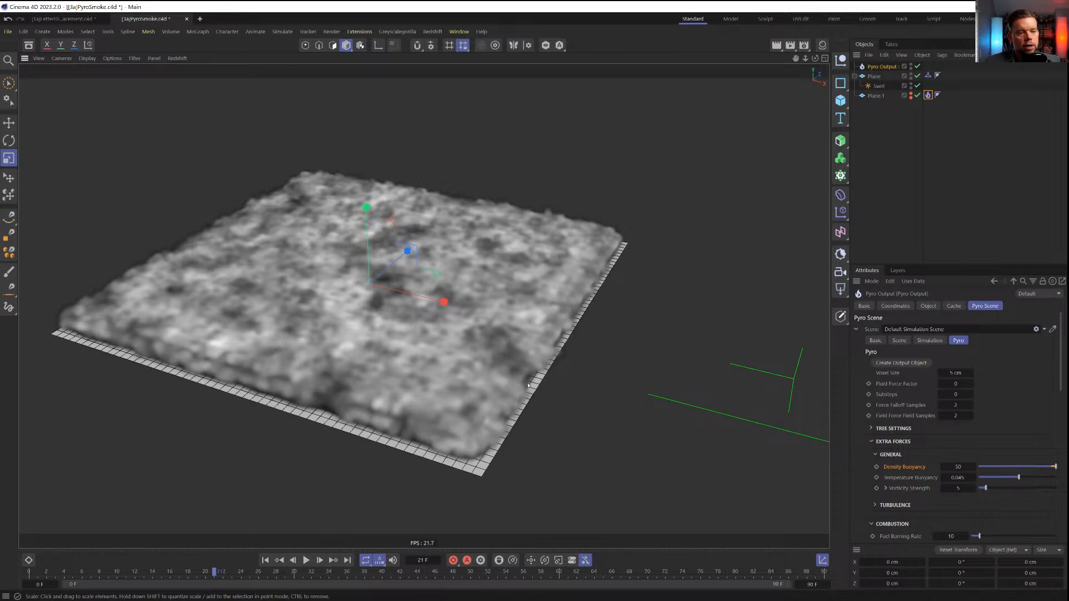
pyautogui.click(928, 96)
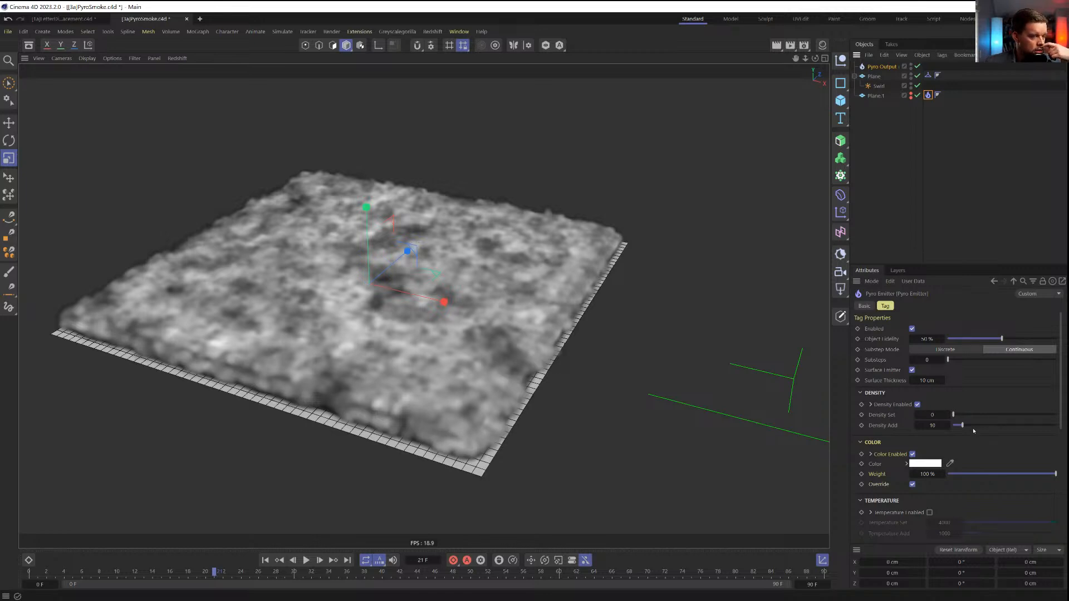
pyautogui.click(918, 405)
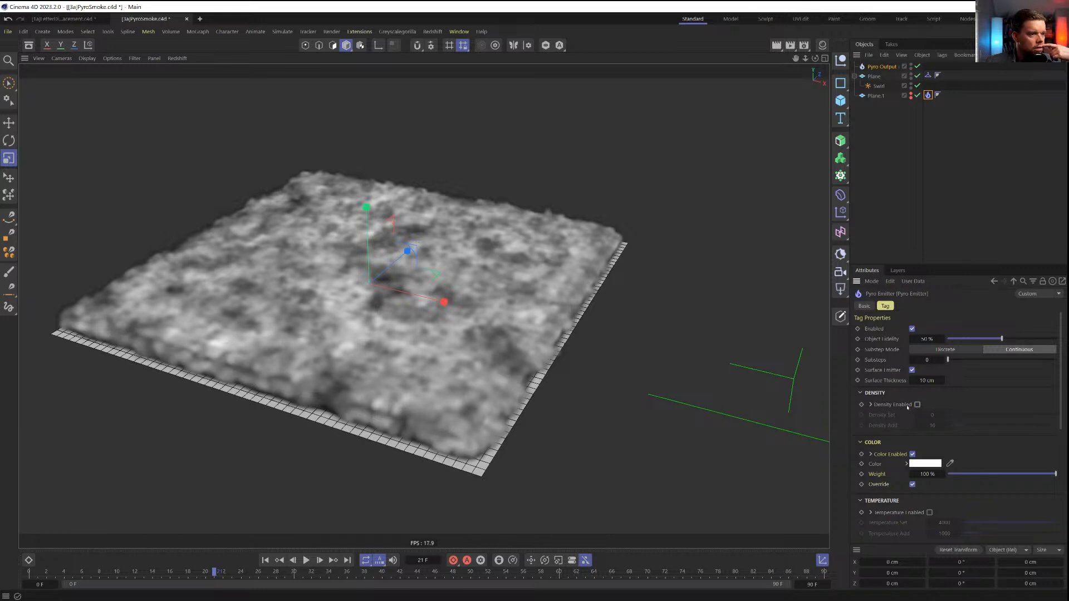
pyautogui.scroll(-3, 891, 412)
pyautogui.scroll(-4, 886, 462)
pyautogui.click(871, 375)
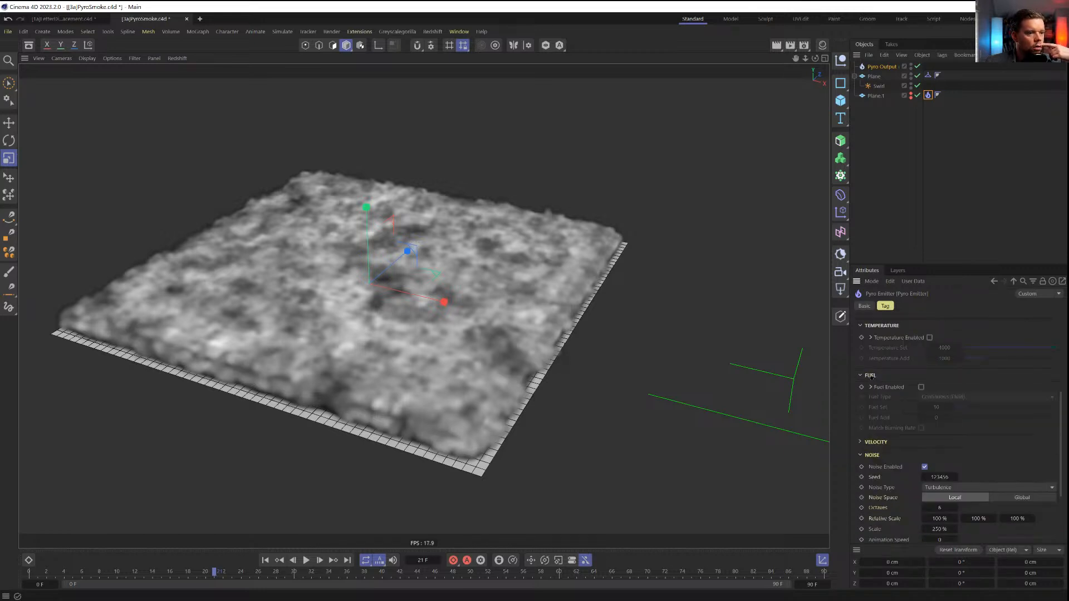
pyautogui.scroll(6, 877, 373)
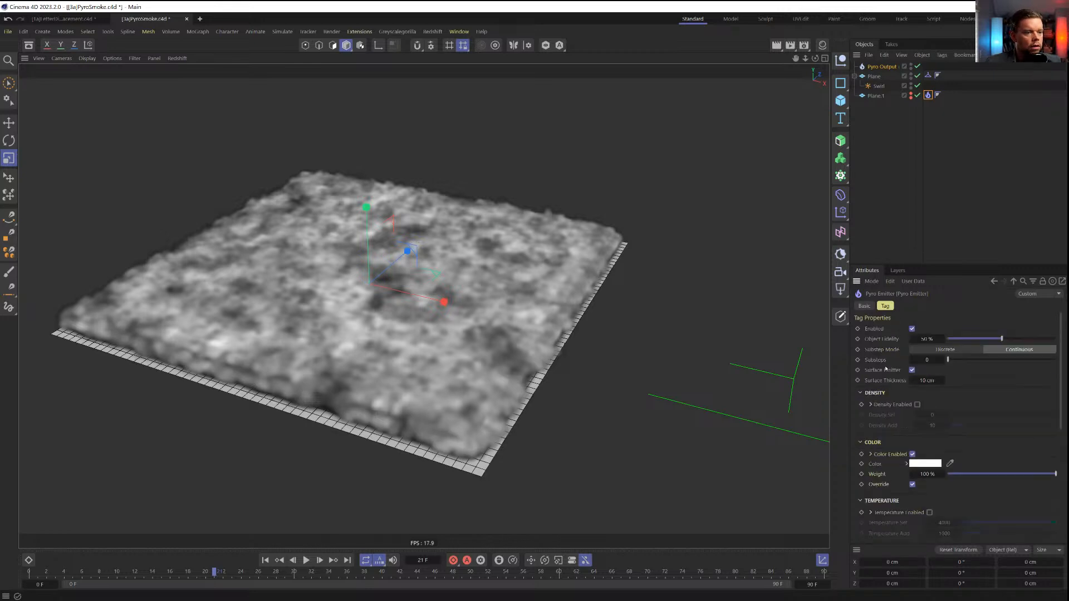
pyautogui.click(917, 404)
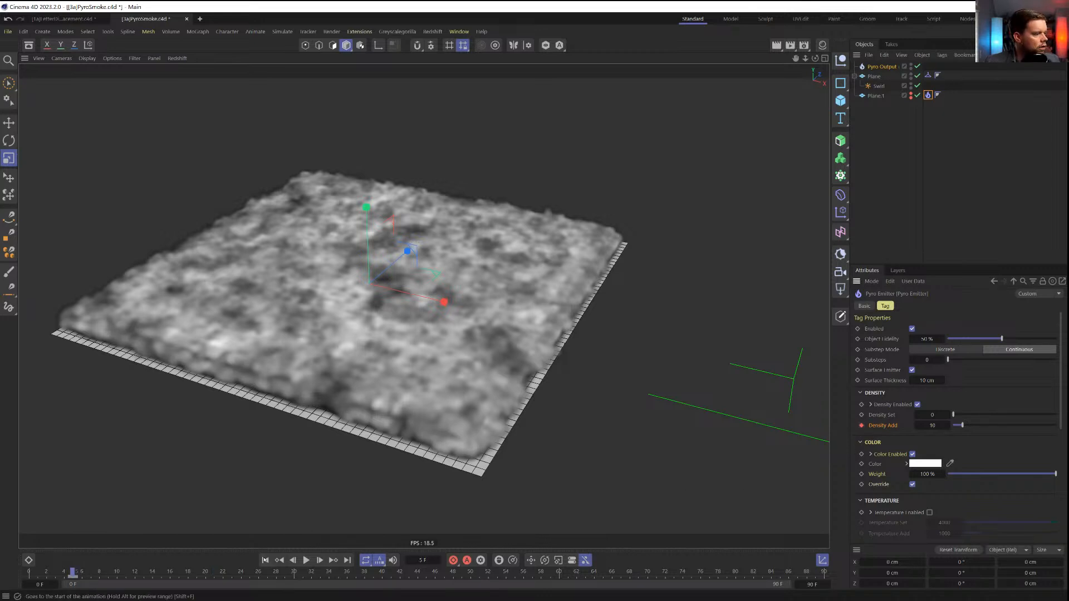
# Keyframe the Pyro Emitter's Density Add at 10 on frame 5 and at 0 on frame 6, and replay the simulation from the start
pyautogui.click(318, 561)
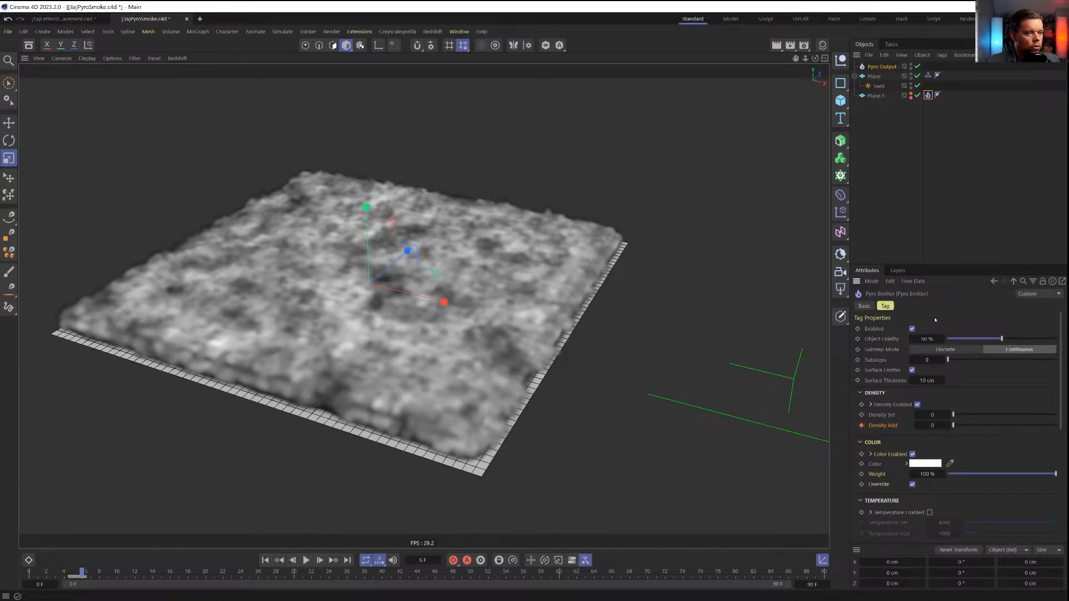
pyautogui.click(265, 561)
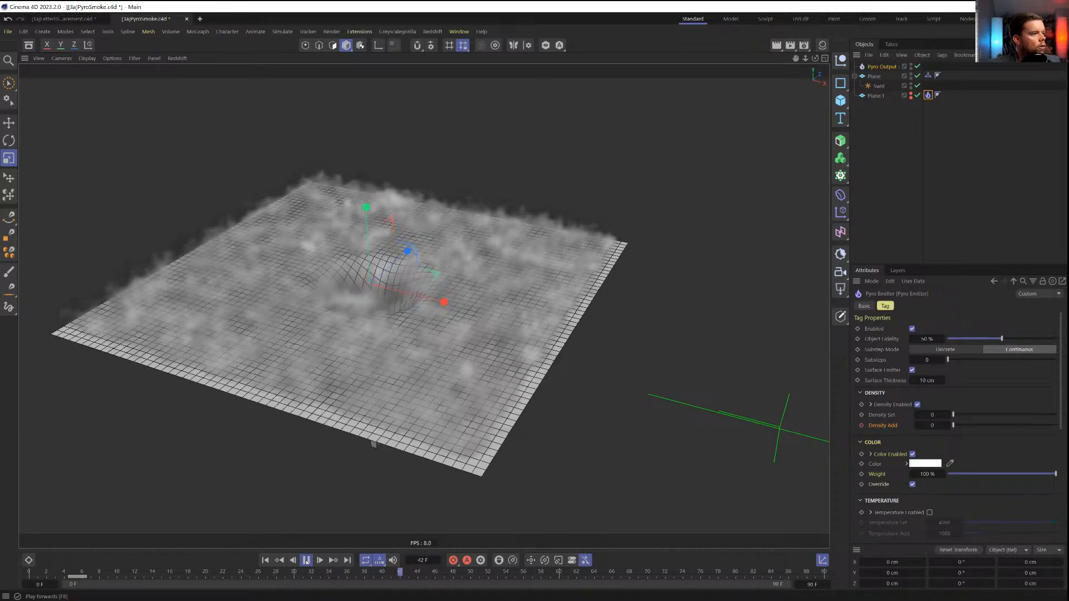
pyautogui.click(306, 562)
pyautogui.keyDown('alt'); pyautogui.moveTo(429, 432); pyautogui.dragTo(456, 411); pyautogui.keyUp('alt')
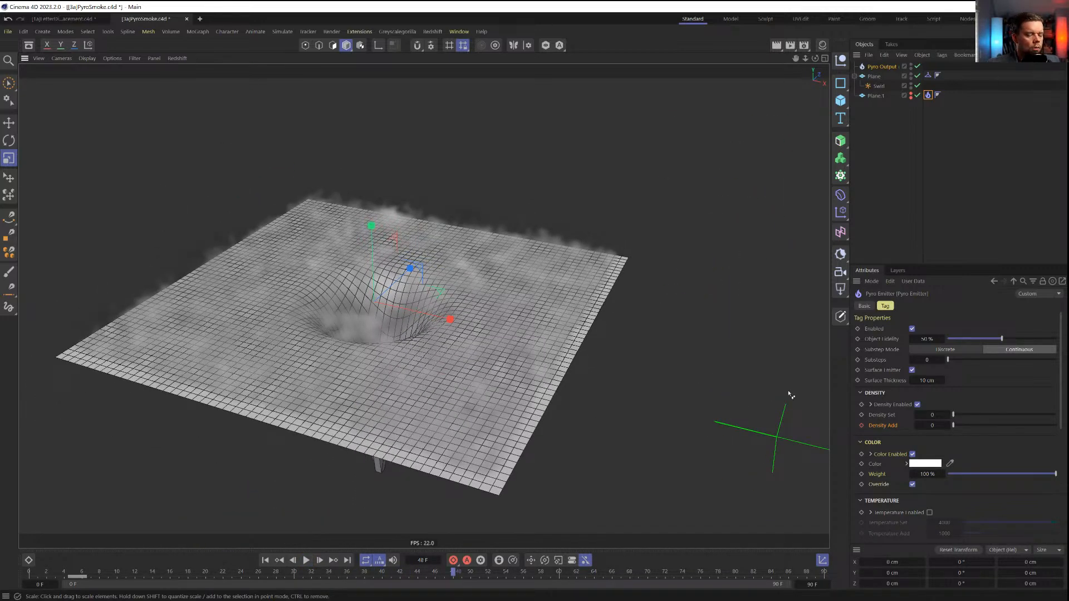
# Set Relative Density Dissipation to 0 % and Absolute Density Dissipation to 0 in the Pyro Output's scene settings
pyautogui.hotkey('ctrl', 'd')
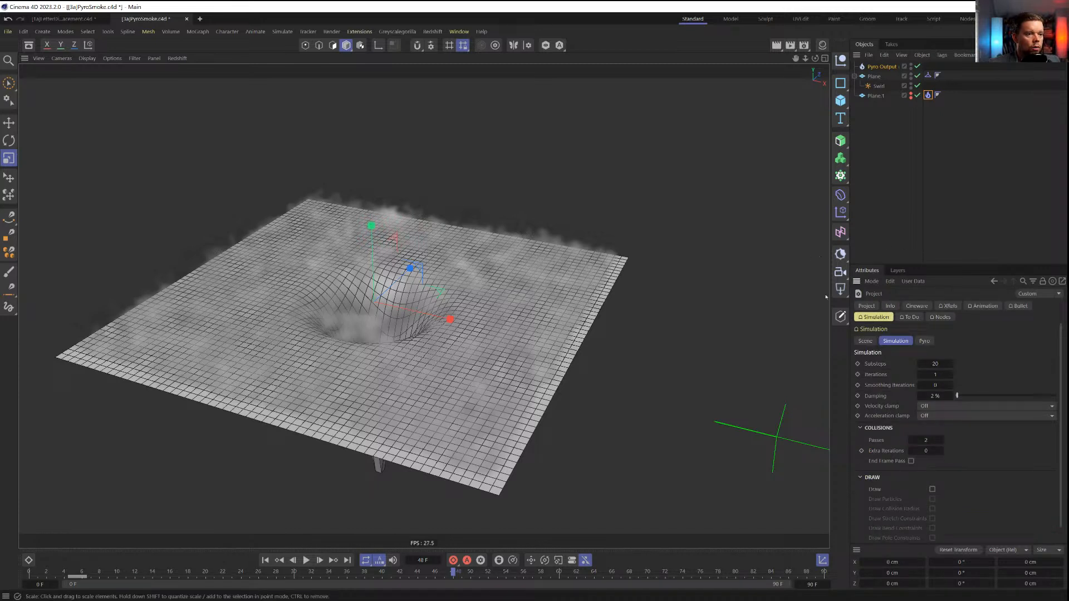
pyautogui.click(882, 68)
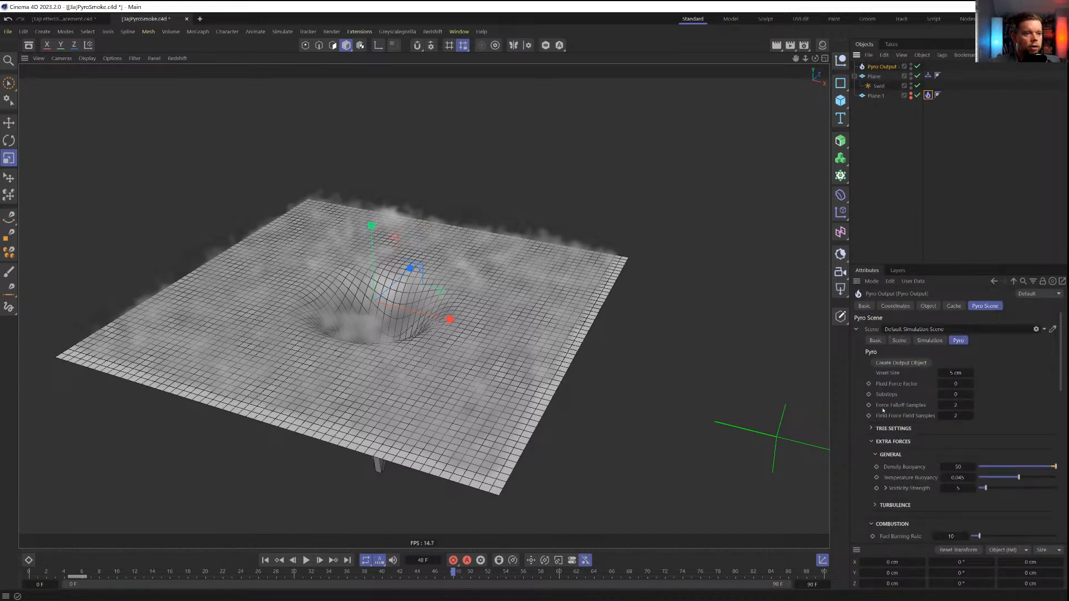
pyautogui.scroll(-3, 892, 430)
pyautogui.scroll(-3, 902, 406)
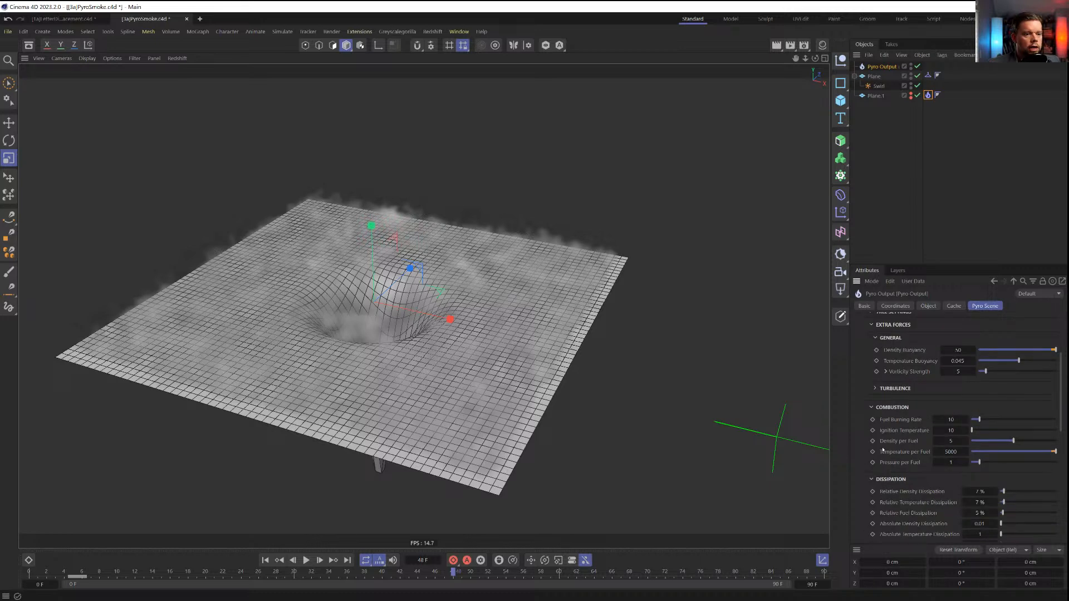
pyautogui.scroll(-3, 885, 446)
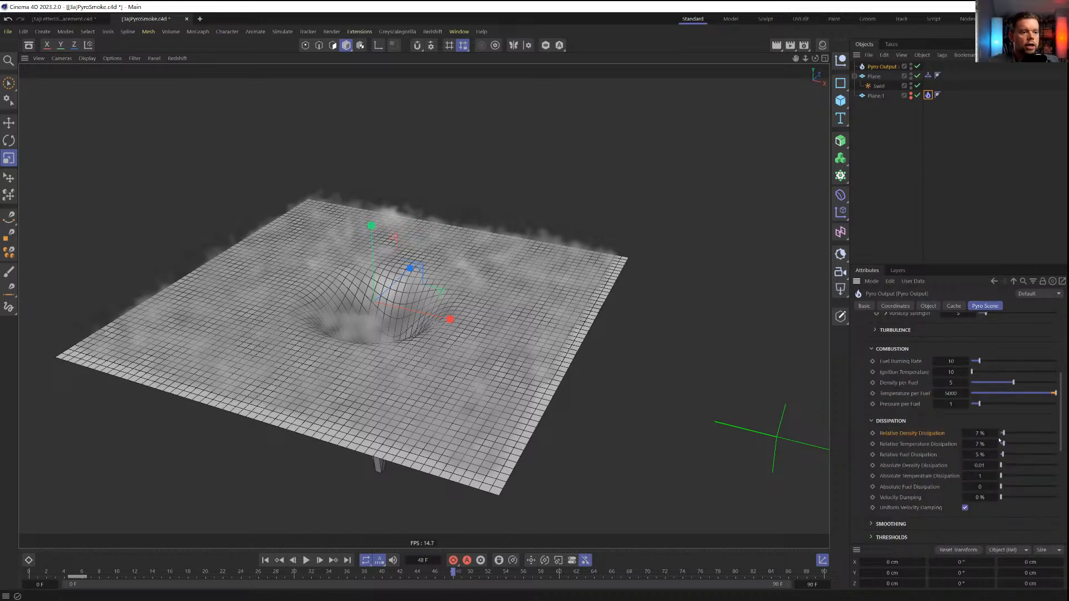
pyautogui.moveTo(1004, 434); pyautogui.dragTo(968, 444)
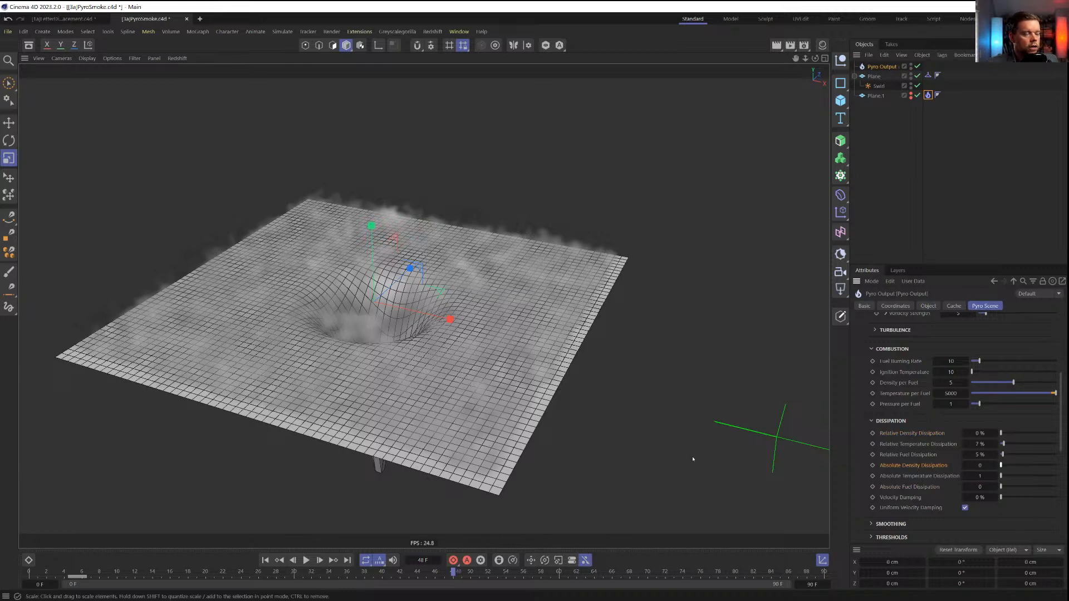
# Replay the simulation from the first frame and examine the smoke over the funnel from below
pyautogui.click(266, 561)
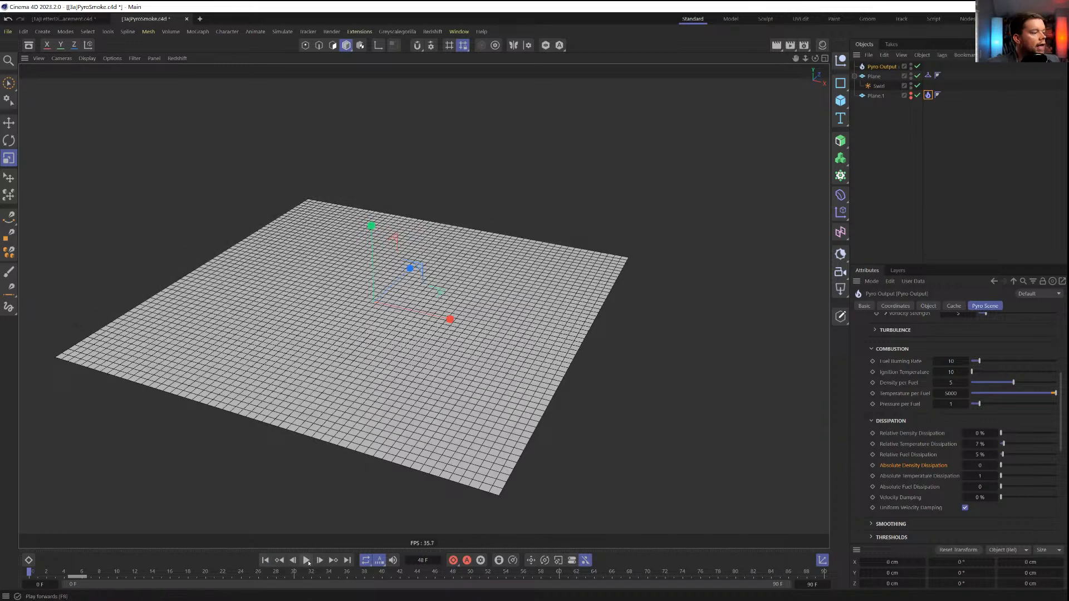
pyautogui.click(306, 561)
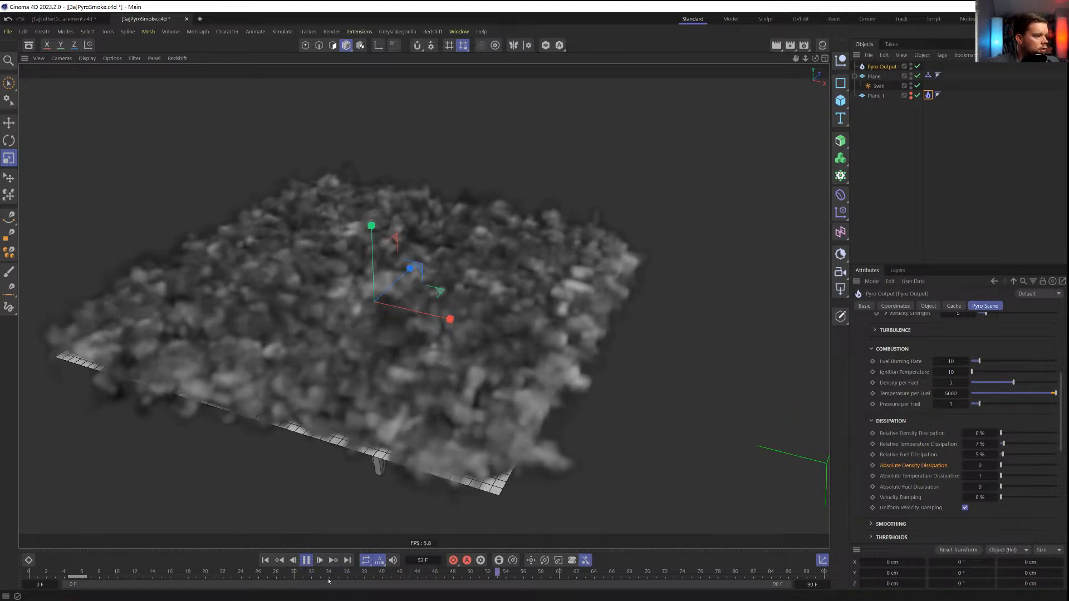
pyautogui.keyDown('alt'); pyautogui.moveTo(420, 477); pyautogui.dragTo(537, 339); pyautogui.keyUp('alt')
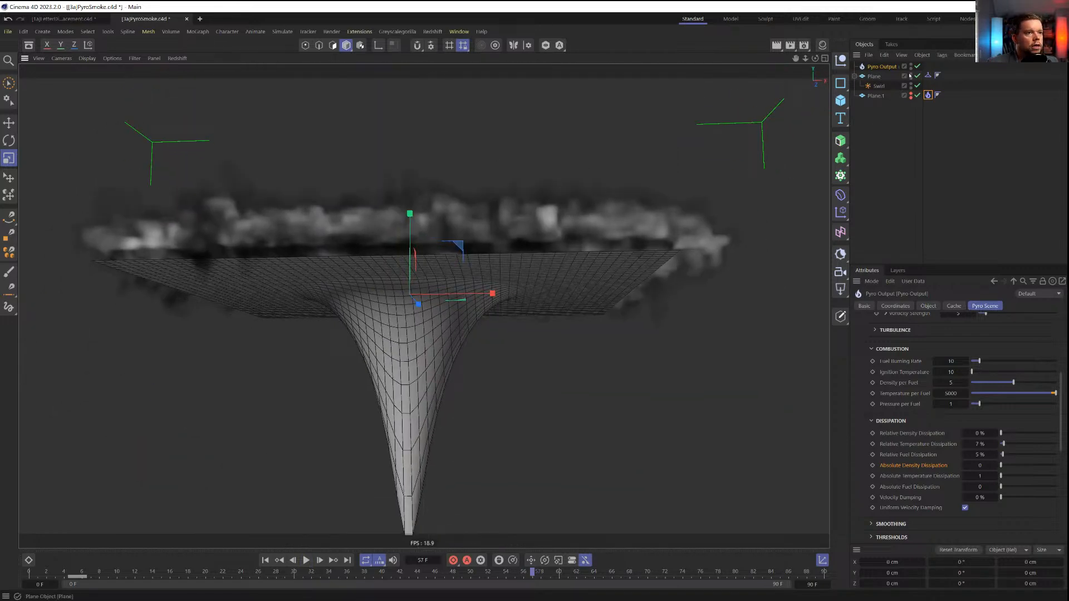
# Add a Display tag to the collider plane and set its shading mode to Lines
pyautogui.rightClick(889, 78)
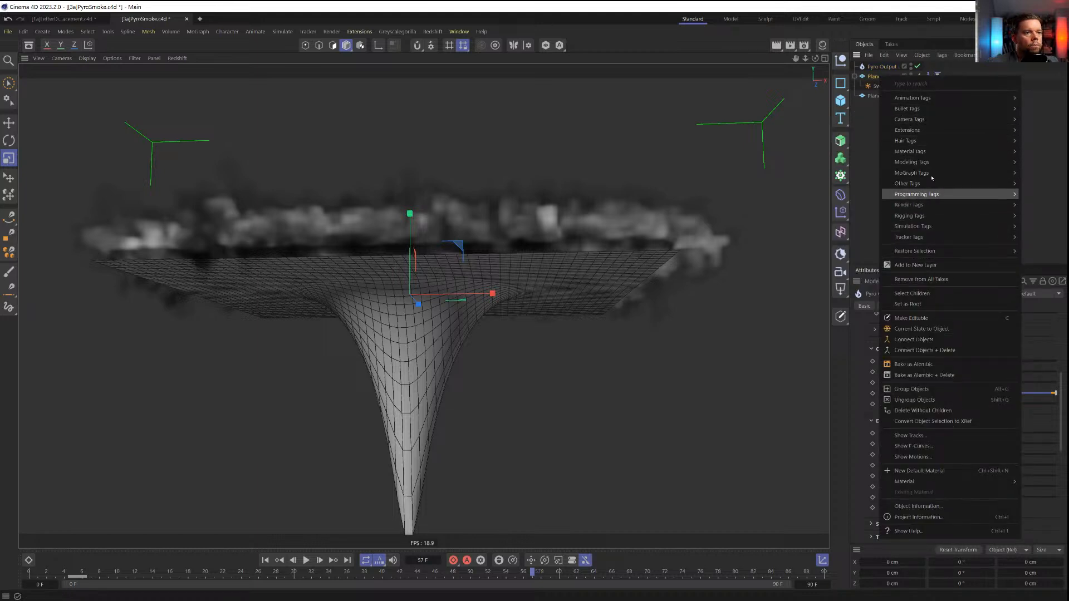
pyautogui.click(850, 215)
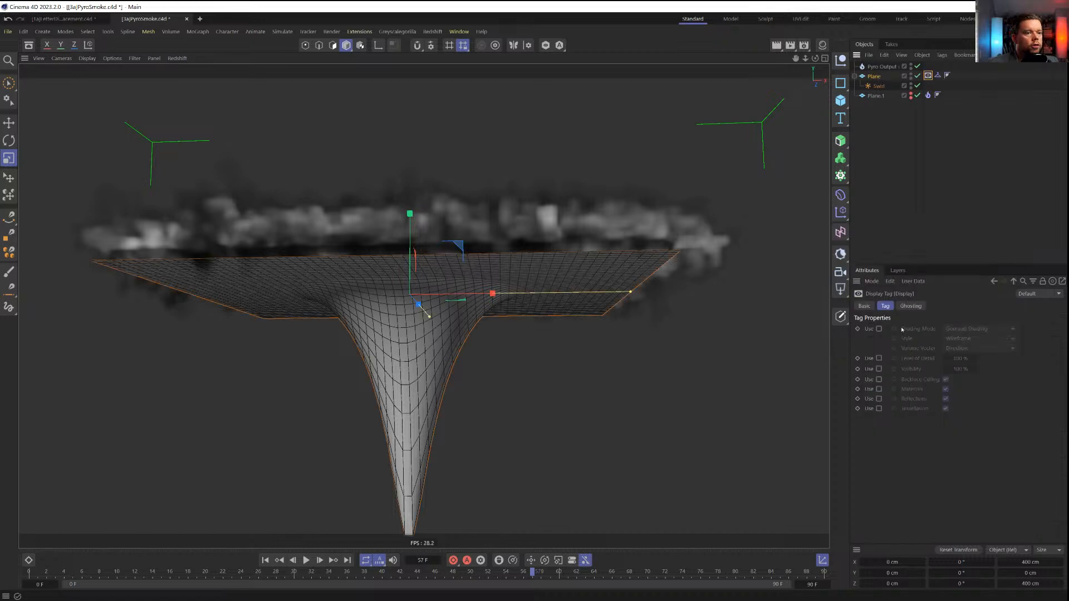
pyautogui.click(879, 329)
pyautogui.click(980, 330)
pyautogui.click(969, 414)
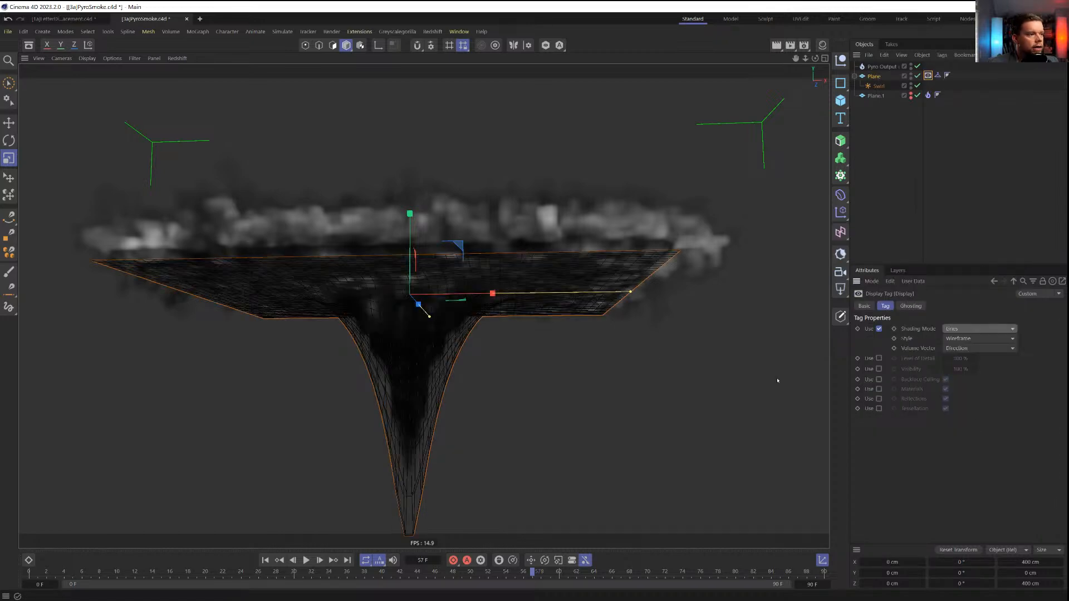
# Continue playback from a side view to check for smoke entering the wireframe funnel, and return to the start
pyautogui.keyDown('alt'); pyautogui.moveTo(386, 301); pyautogui.dragTo(486, 309); pyautogui.keyUp('alt')
pyautogui.click(305, 561)
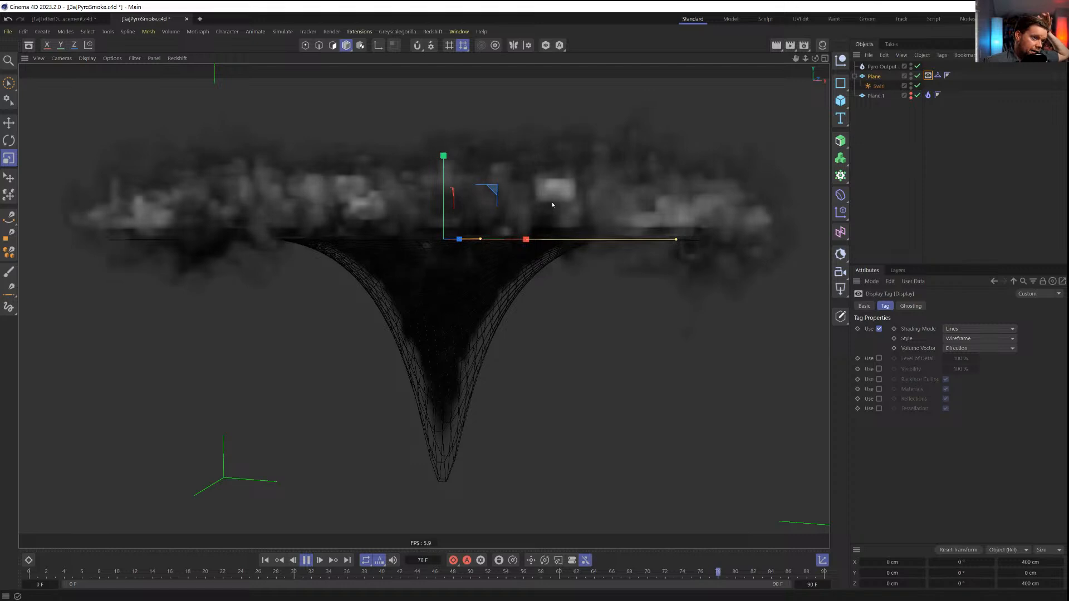
pyautogui.click(292, 560)
pyautogui.click(266, 561)
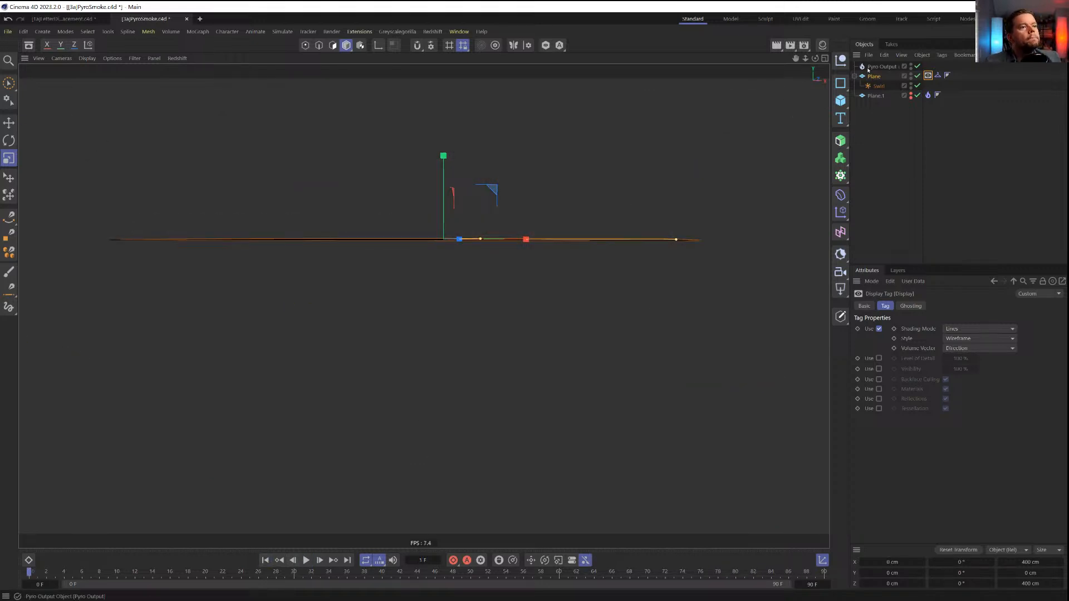
# Review the Pyro Output's tree settings in an enlarged attributes area and return to a perspective view of the plane
pyautogui.click(882, 67)
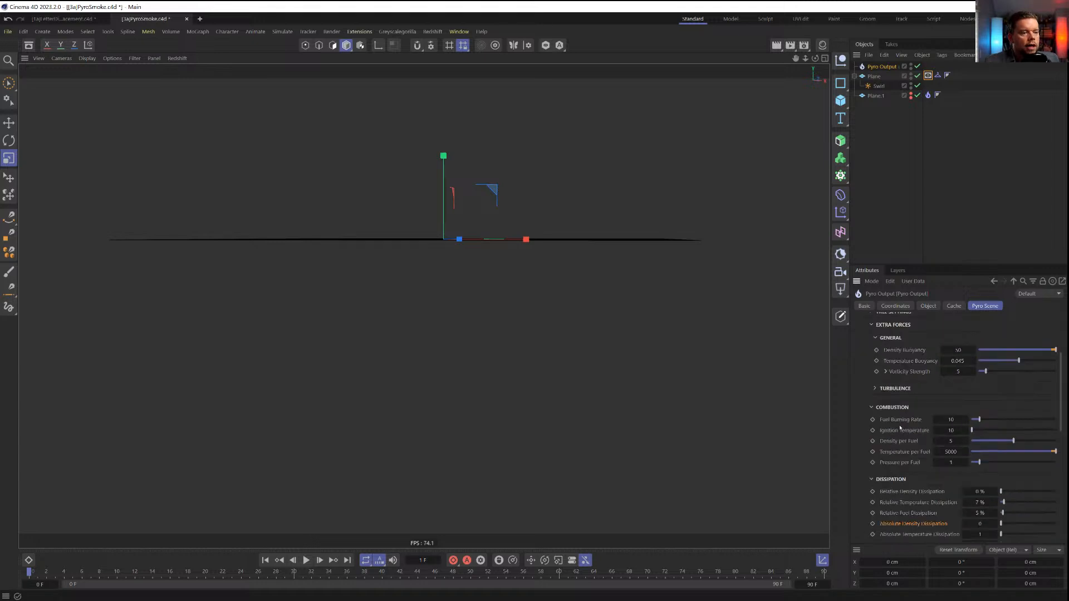
pyautogui.moveTo(945, 263); pyautogui.dragTo(945, 164)
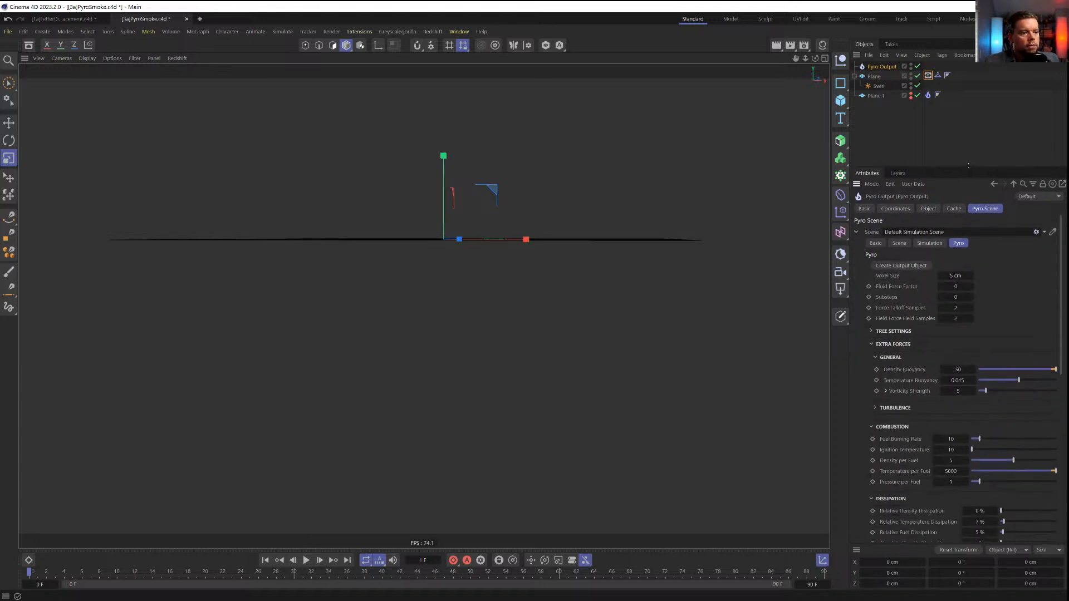
pyautogui.click(881, 332)
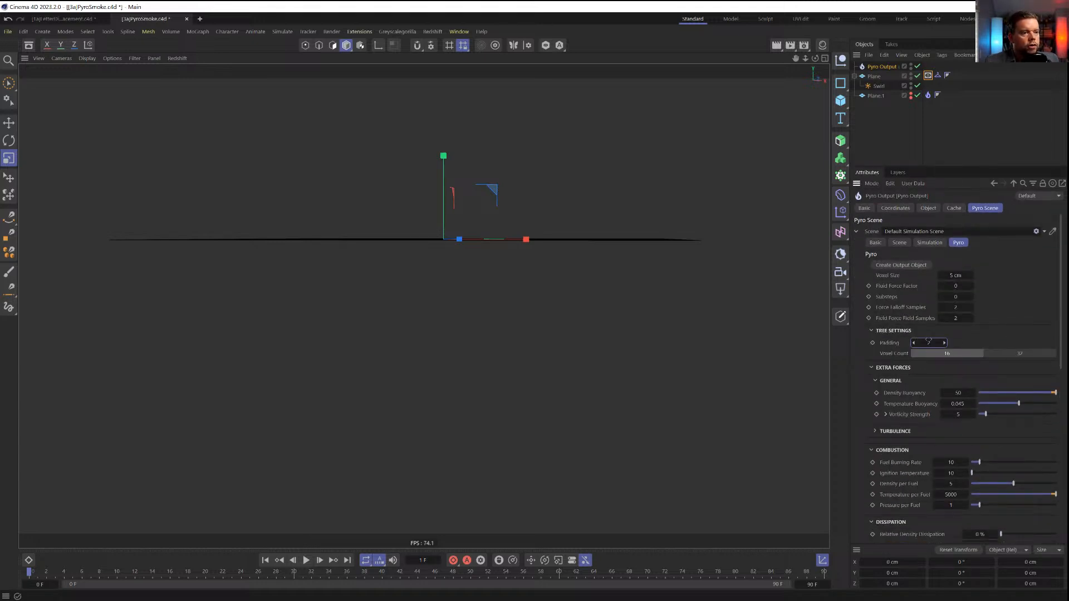
pyautogui.click(879, 331)
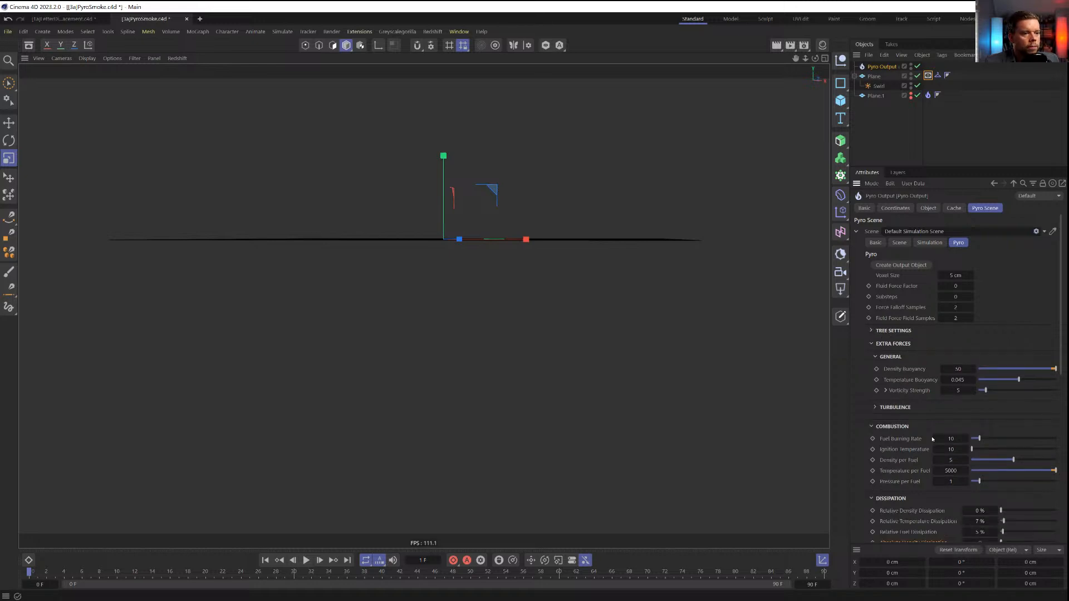
pyautogui.keyDown('alt'); pyautogui.moveTo(573, 251); pyautogui.dragTo(420, 246); pyautogui.keyUp('alt')
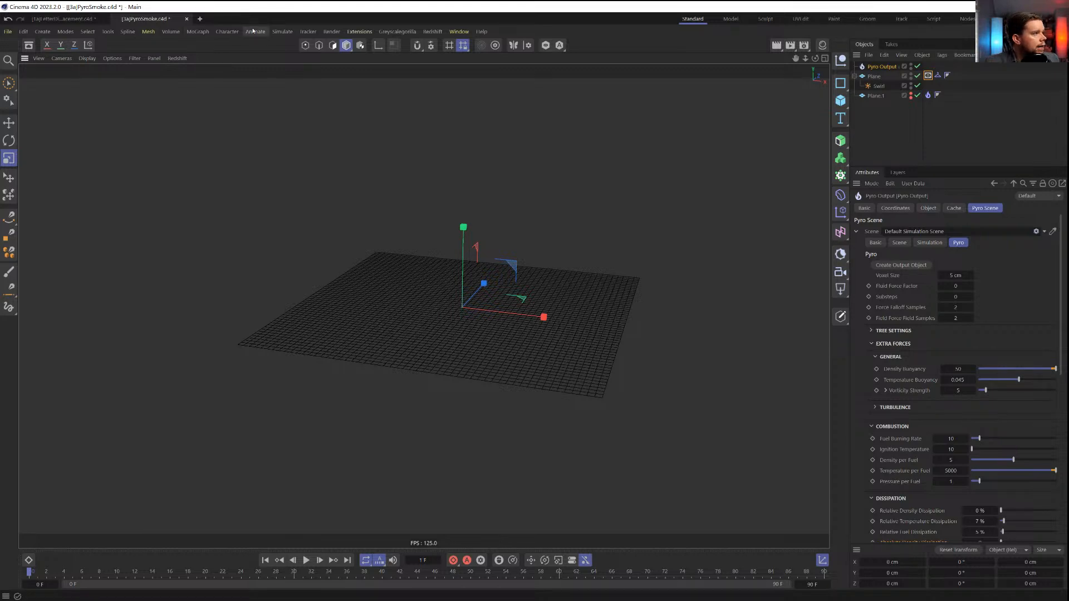
# Add a Destructor force and scale it uniformly to about 401 cm around the collider plane
pyautogui.click(282, 31)
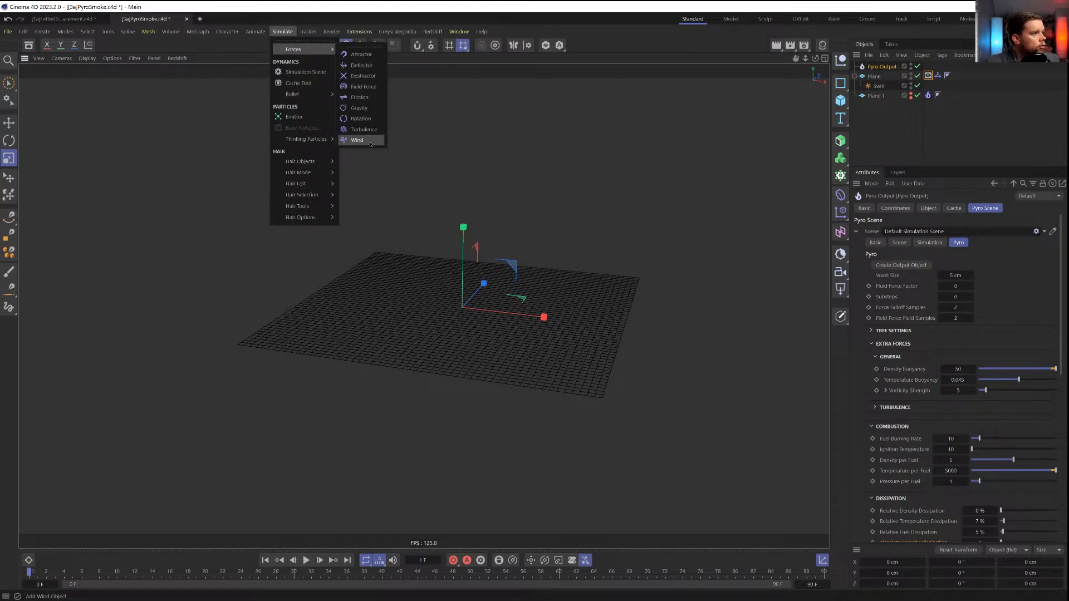
pyautogui.moveTo(326, 50)
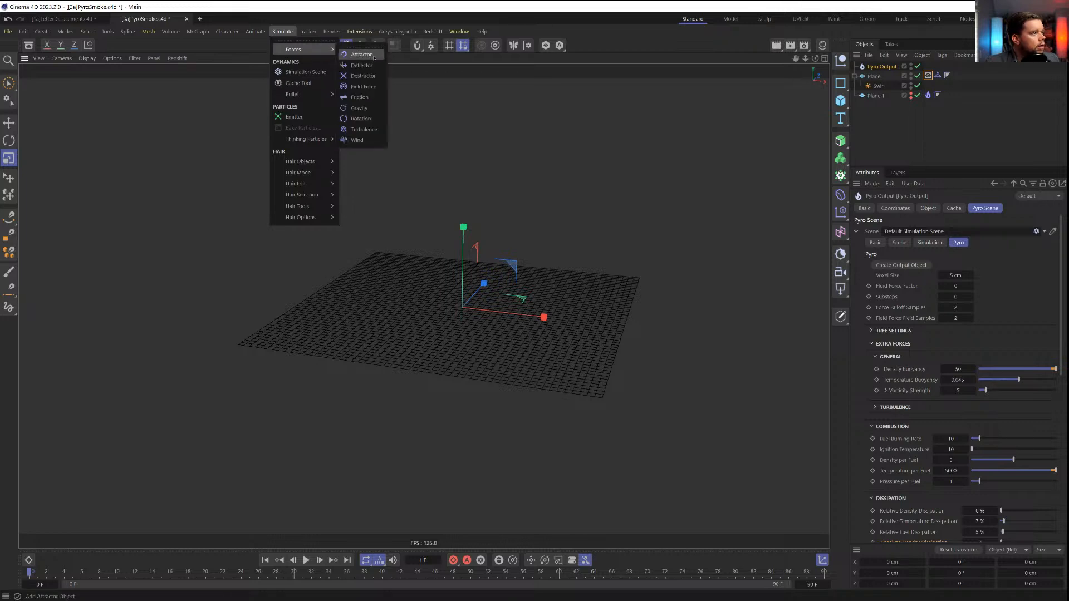
pyautogui.click(362, 77)
pyautogui.moveTo(481, 169); pyautogui.dragTo(544, 170)
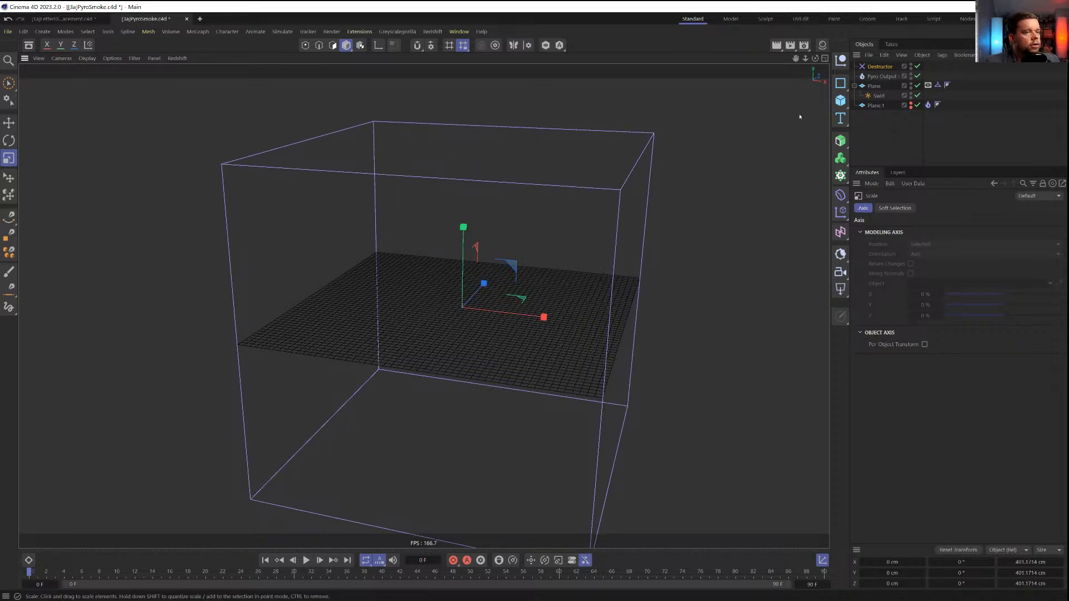
# Reduce the Destructor's height to about 320 cm and lower it to about -110 cm on Y, with its upper edge above the plane
pyautogui.click(876, 67)
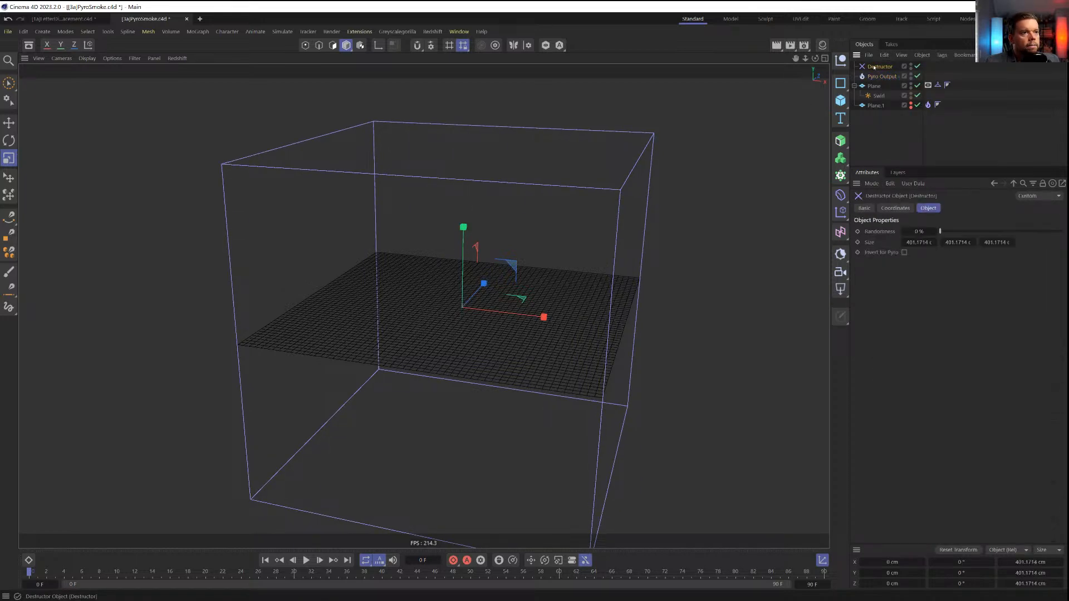
pyautogui.moveTo(955, 242); pyautogui.dragTo(909, 241)
pyautogui.press('e')
pyautogui.keyDown('alt'); pyautogui.moveTo(429, 278); pyautogui.dragTo(457, 316); pyautogui.keyUp('alt')
pyautogui.keyDown('alt'); pyautogui.moveTo(532, 308); pyautogui.dragTo(608, 302); pyautogui.keyUp('alt')
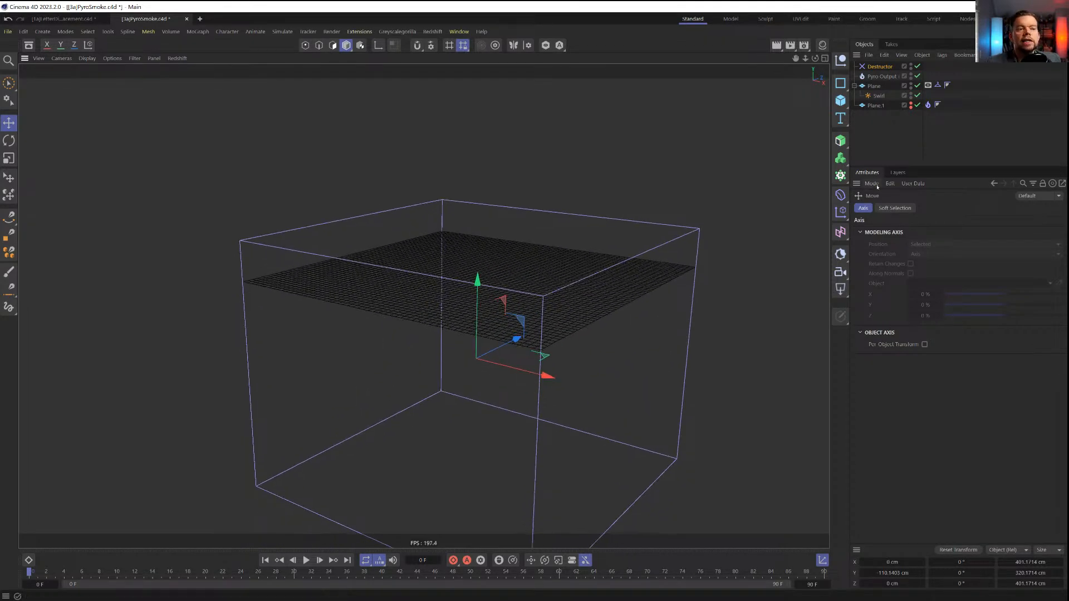
pyautogui.click(876, 154)
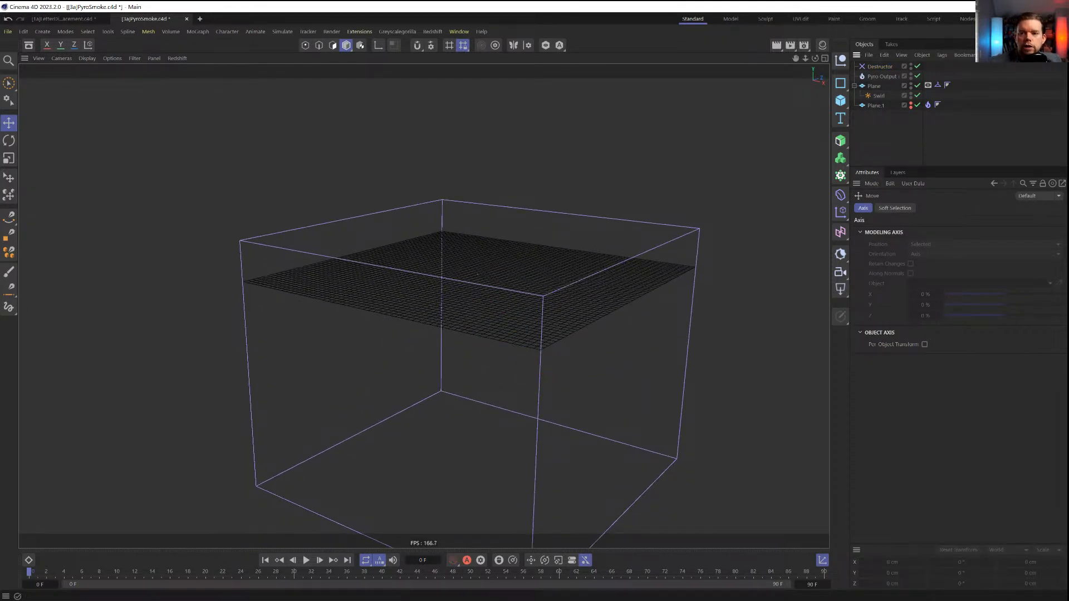
# Play the simulation and examine the smoke layer and funnel inside the Destructor box from above and from the side
pyautogui.keyDown('alt'); pyautogui.moveTo(527, 320); pyautogui.dragTo(459, 212, button='middle'); pyautogui.keyUp('alt')
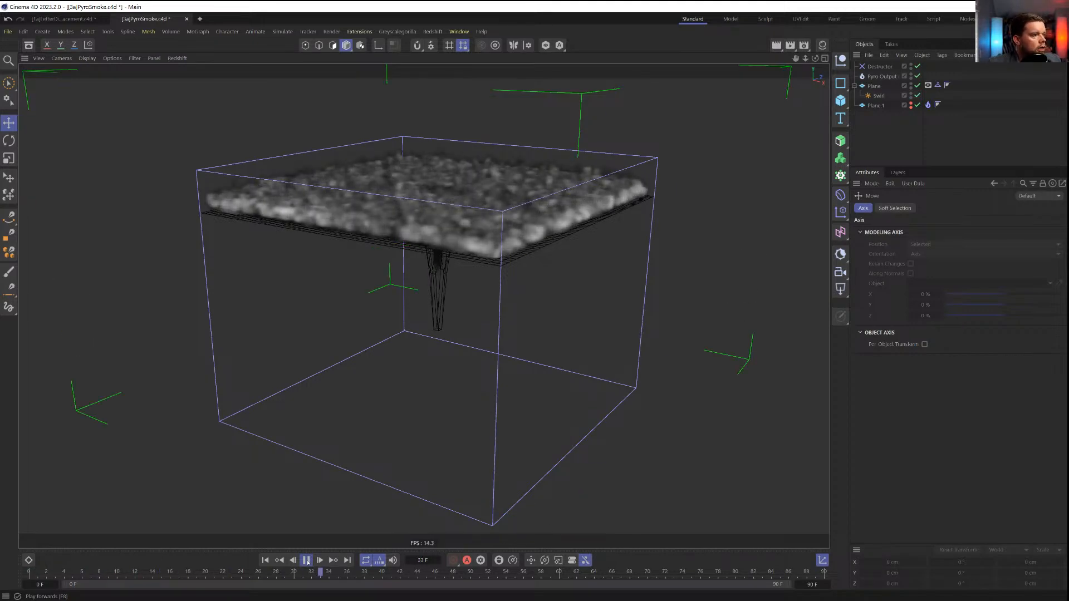
pyautogui.click(307, 563)
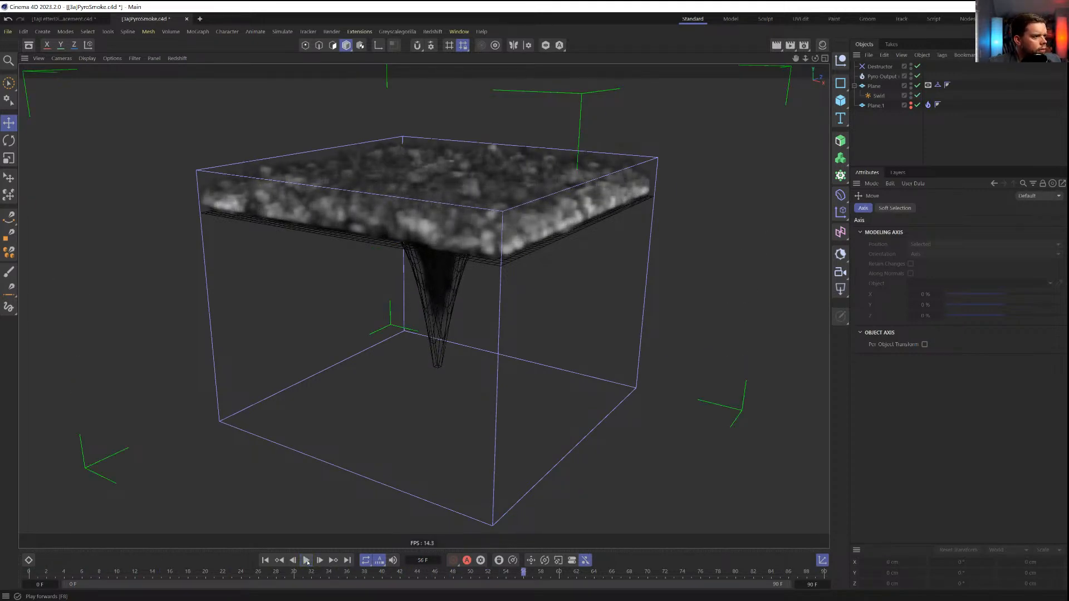
pyautogui.keyDown('alt'); pyautogui.moveTo(486, 354); pyautogui.dragTo(437, 275); pyautogui.keyUp('alt')
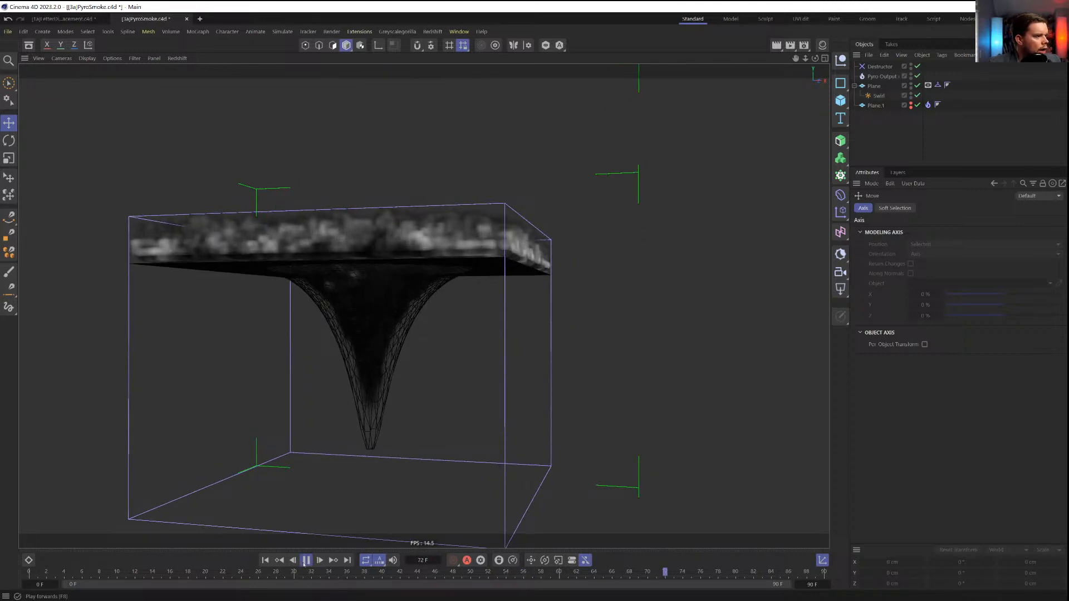
pyautogui.click(306, 561)
pyautogui.keyDown('alt'); pyautogui.moveTo(370, 359); pyautogui.dragTo(382, 227); pyautogui.keyUp('alt')
pyautogui.keyDown('alt'); pyautogui.moveTo(367, 156); pyautogui.dragTo(412, 269, button='middle'); pyautogui.keyUp('alt')
pyautogui.keyDown('alt'); pyautogui.moveTo(412, 269); pyautogui.dragTo(399, 228); pyautogui.keyUp('alt')
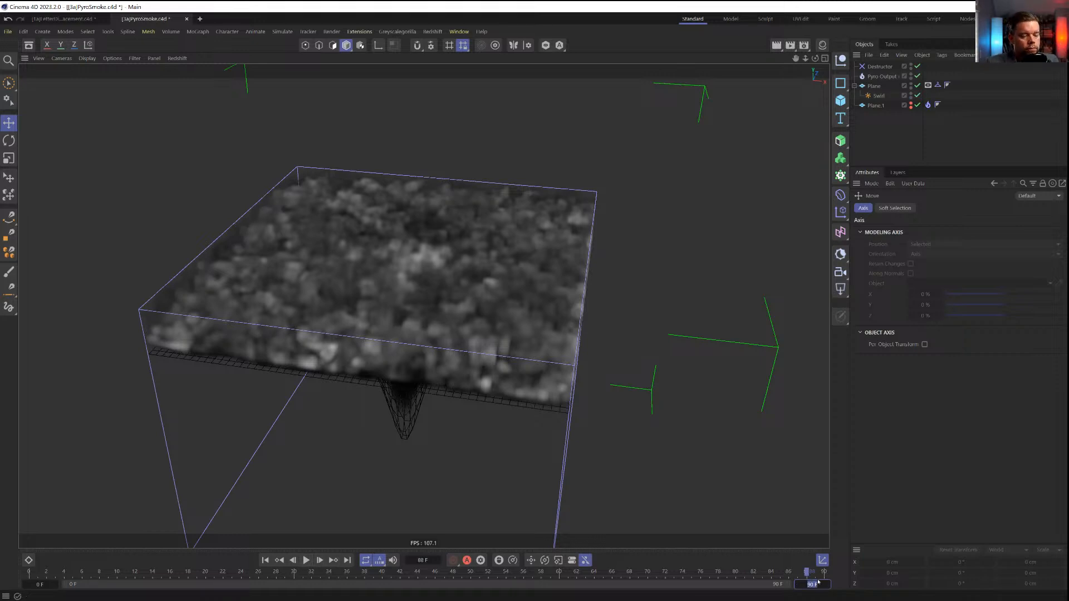
# Extend the project's end to frame 555 and continue the simulation to check the smoke over the funnel
pyautogui.press('Return')
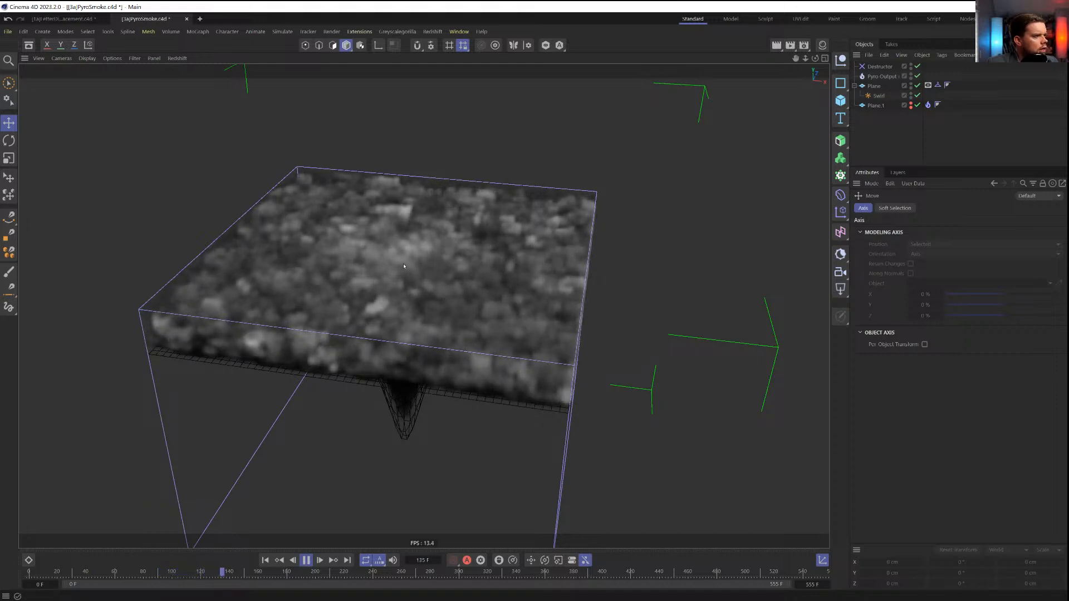
pyautogui.click(307, 561)
pyautogui.keyDown('alt'); pyautogui.moveTo(407, 367); pyautogui.dragTo(423, 333); pyautogui.keyUp('alt')
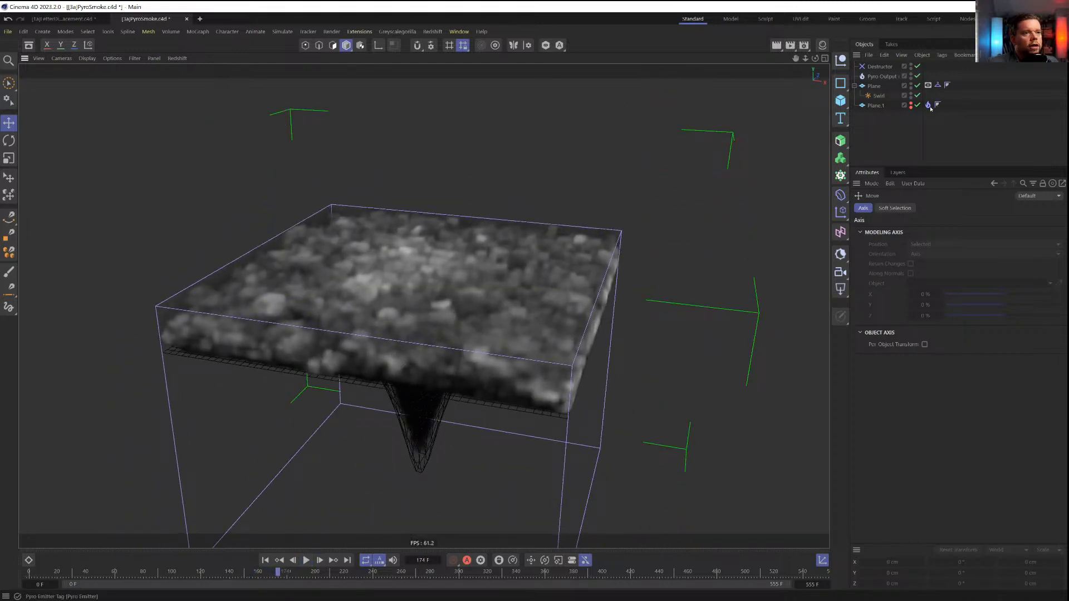
# Set the Vorticity Strength of the Pyro Output's scene to 0 and reveal its turbulence settings
pyautogui.hotkey('ctrl', 'd')
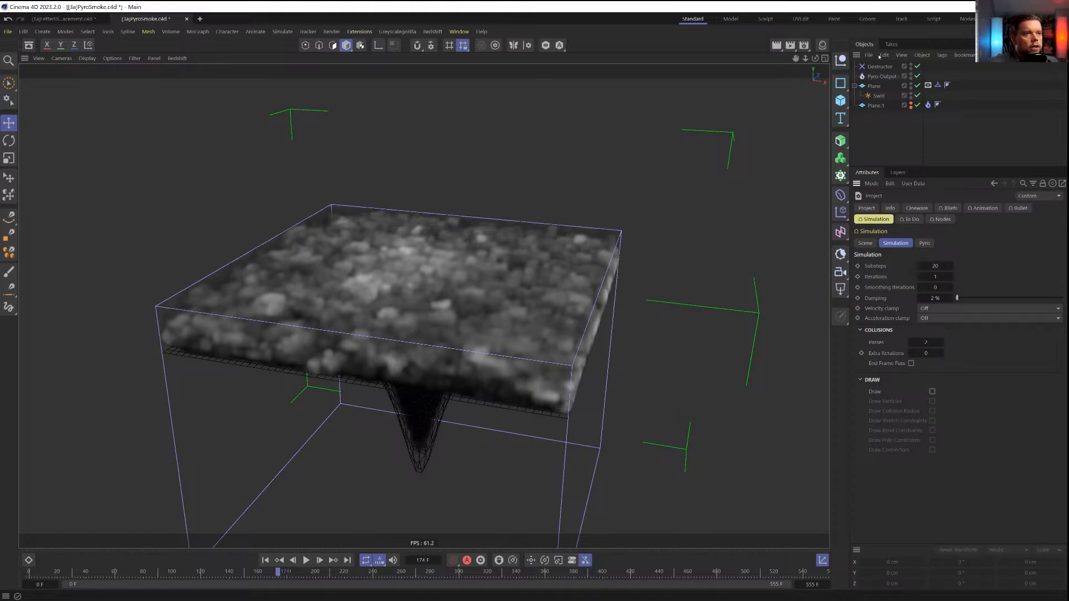
pyautogui.click(881, 77)
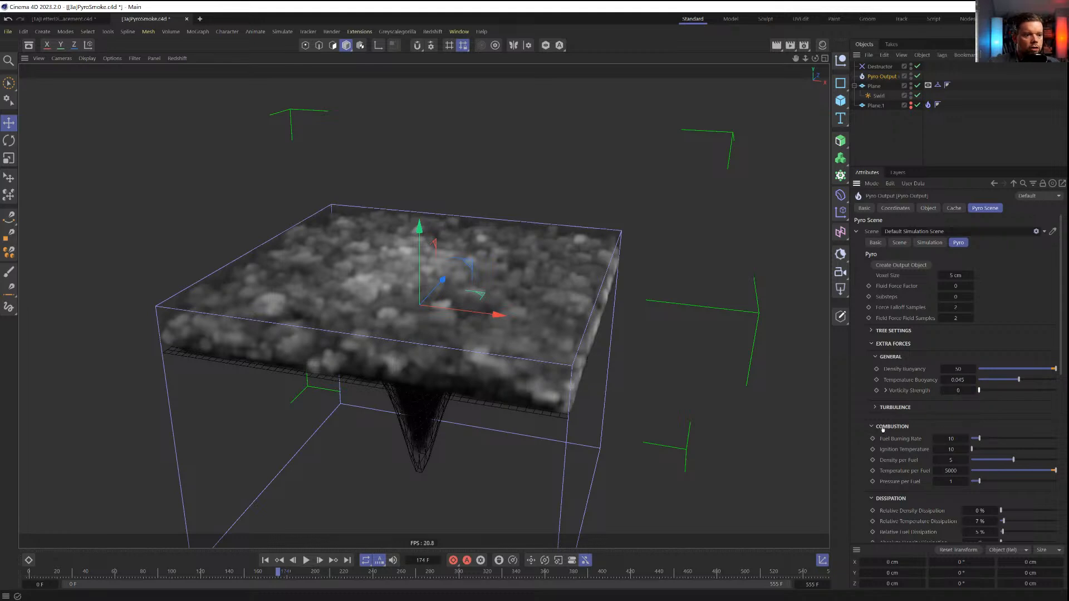
pyautogui.click(891, 409)
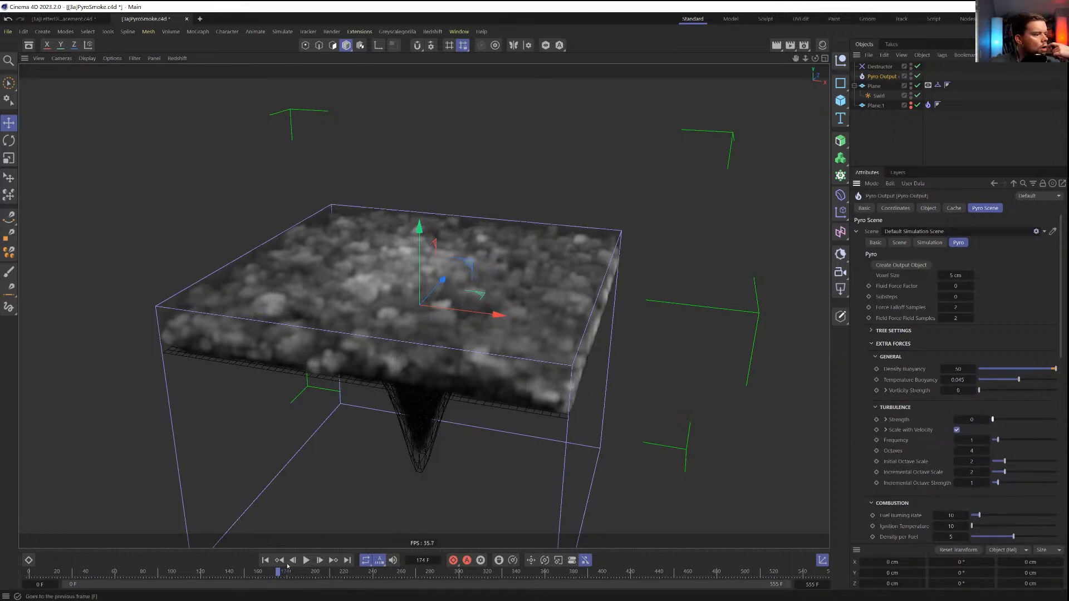
# Replay the simulation from the first frame and examine the smoke above the funnel up close
pyautogui.click(265, 561)
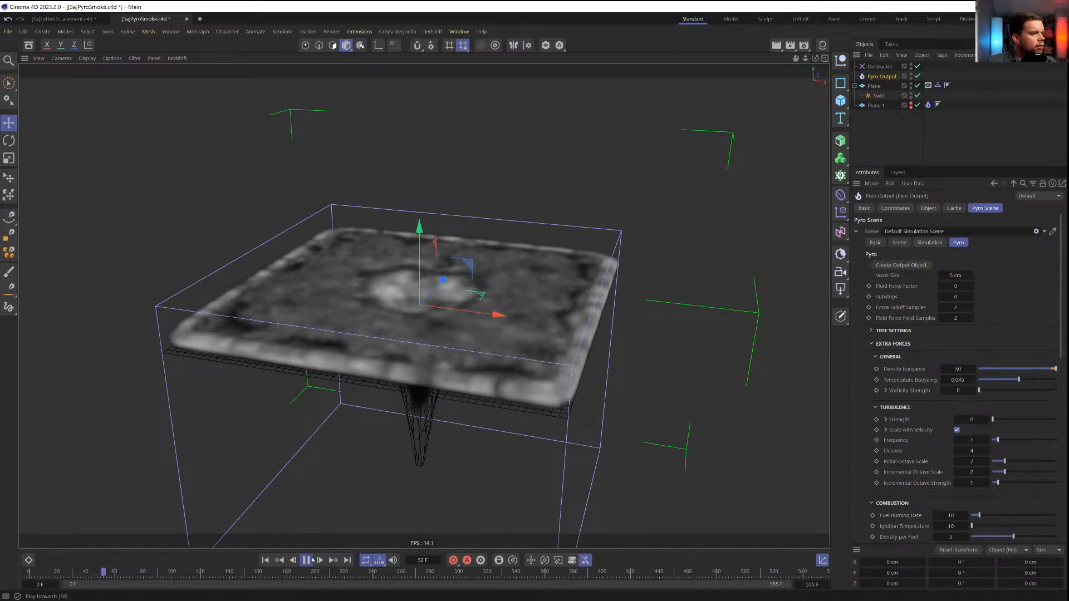
pyautogui.click(310, 560)
pyautogui.moveTo(452, 317)
pyautogui.keyDown('alt'); pyautogui.mouseDown()
pyautogui.moveTo(493, 386)
pyautogui.moveTo(471, 316)
pyautogui.mouseUp(); pyautogui.keyUp('alt')
pyautogui.keyDown('alt'); pyautogui.moveTo(422, 325); pyautogui.dragTo(532, 296, button='right'); pyautogui.keyUp('alt')
pyautogui.keyDown('alt'); pyautogui.moveTo(505, 291); pyautogui.dragTo(432, 320); pyautogui.keyUp('alt')
pyautogui.keyDown('alt'); pyautogui.moveTo(434, 319); pyautogui.dragTo(539, 352, button='middle'); pyautogui.keyUp('alt')
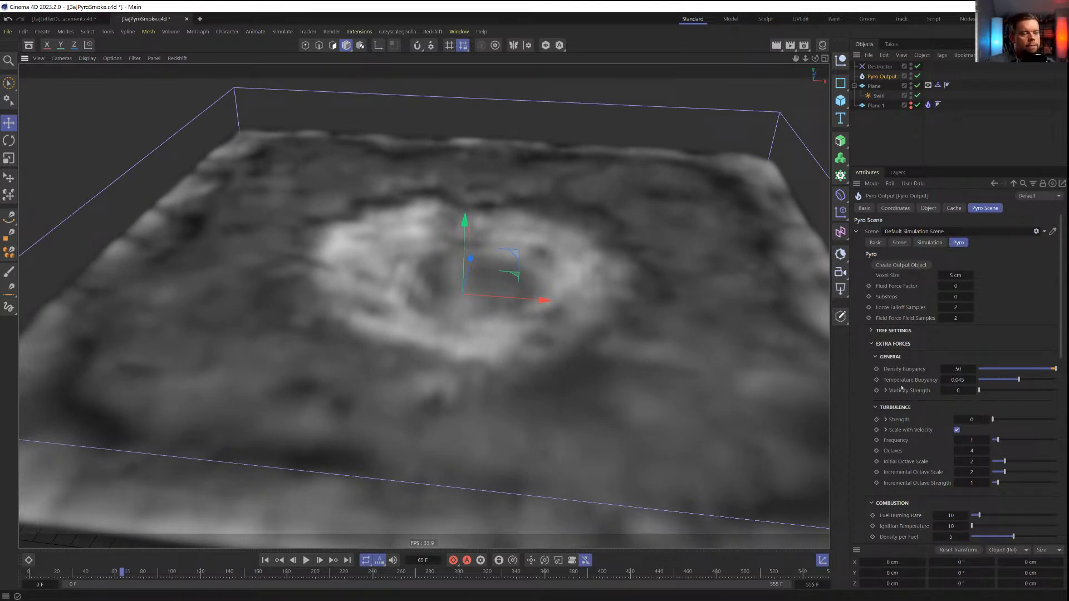
# Check the Vorticity Strength source options and continue playback, examining the smoke and funnel from a low side view
pyautogui.click(885, 391)
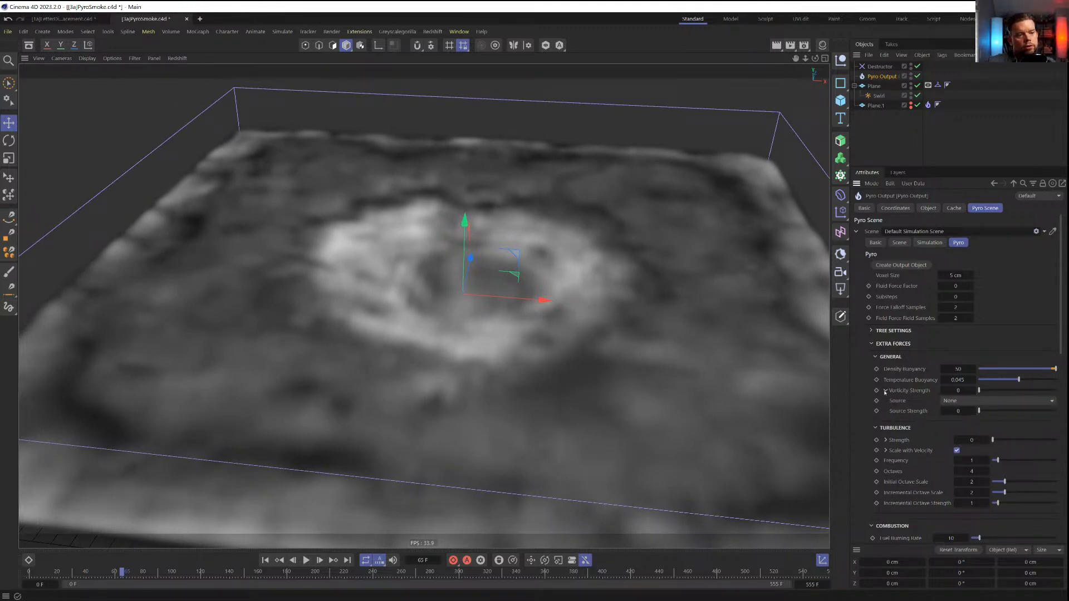
pyautogui.click(885, 391)
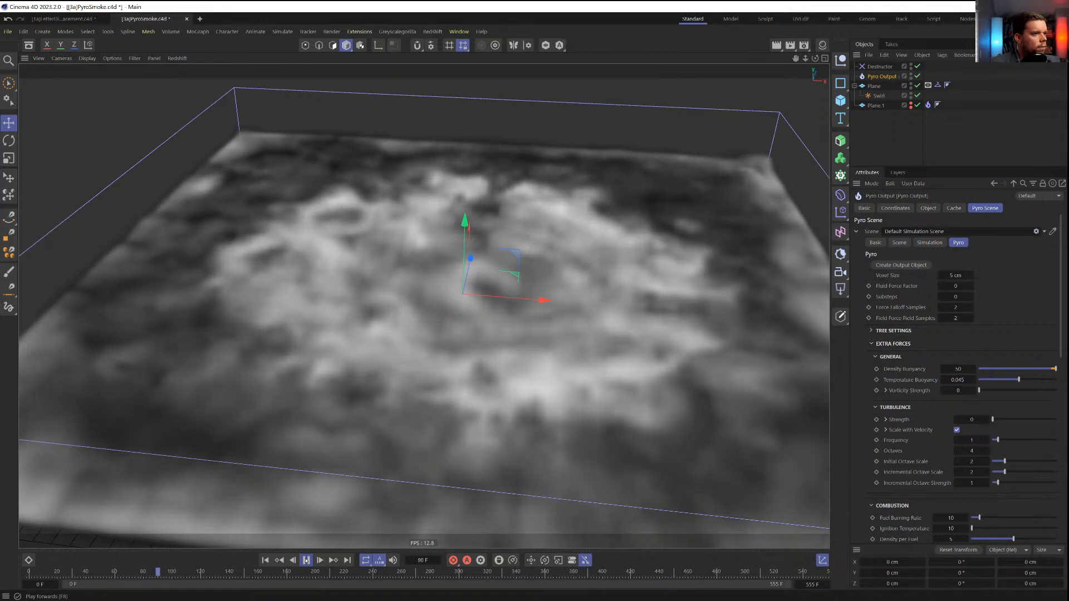
pyautogui.keyDown('alt'); pyautogui.moveTo(470, 311); pyautogui.dragTo(493, 328); pyautogui.keyUp('alt')
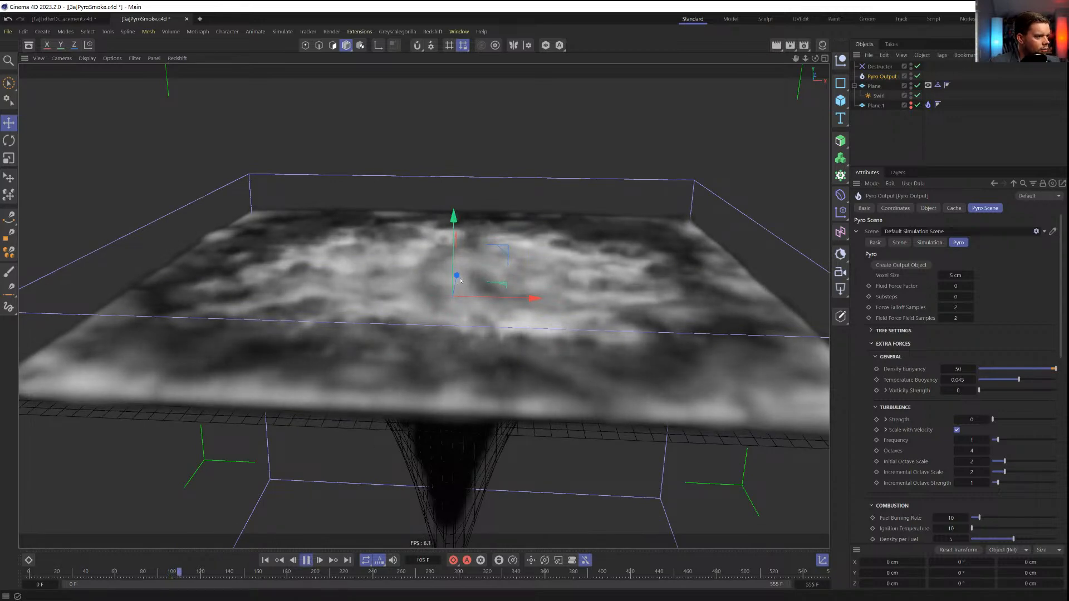
pyautogui.keyDown('alt'); pyautogui.moveTo(458, 287); pyautogui.dragTo(446, 298); pyautogui.keyUp('alt')
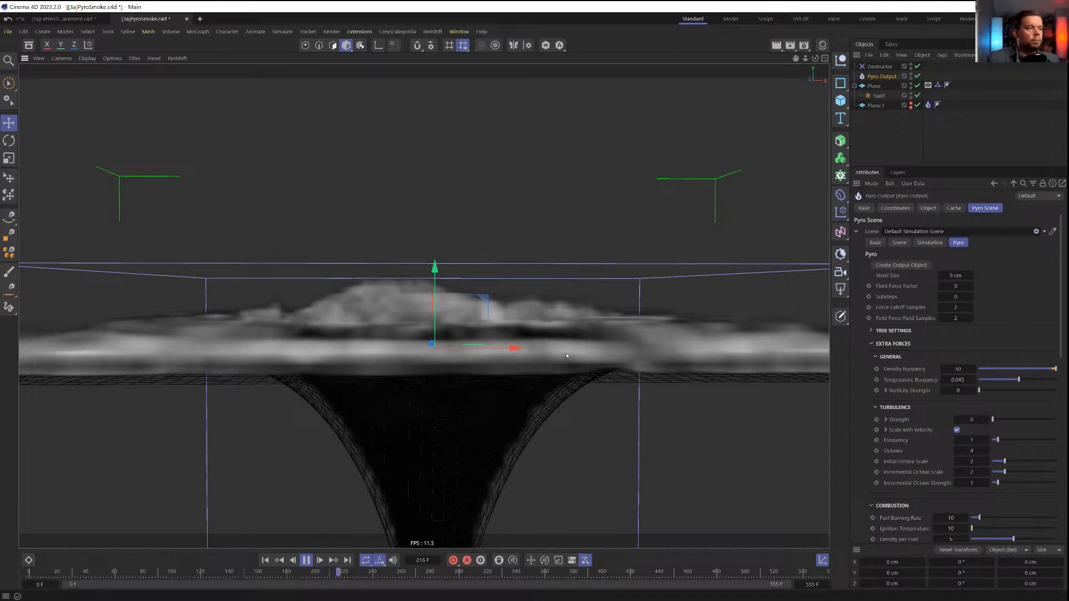
pyautogui.keyDown('alt'); pyautogui.moveTo(440, 366); pyautogui.dragTo(430, 412); pyautogui.keyUp('alt')
pyautogui.click(306, 560)
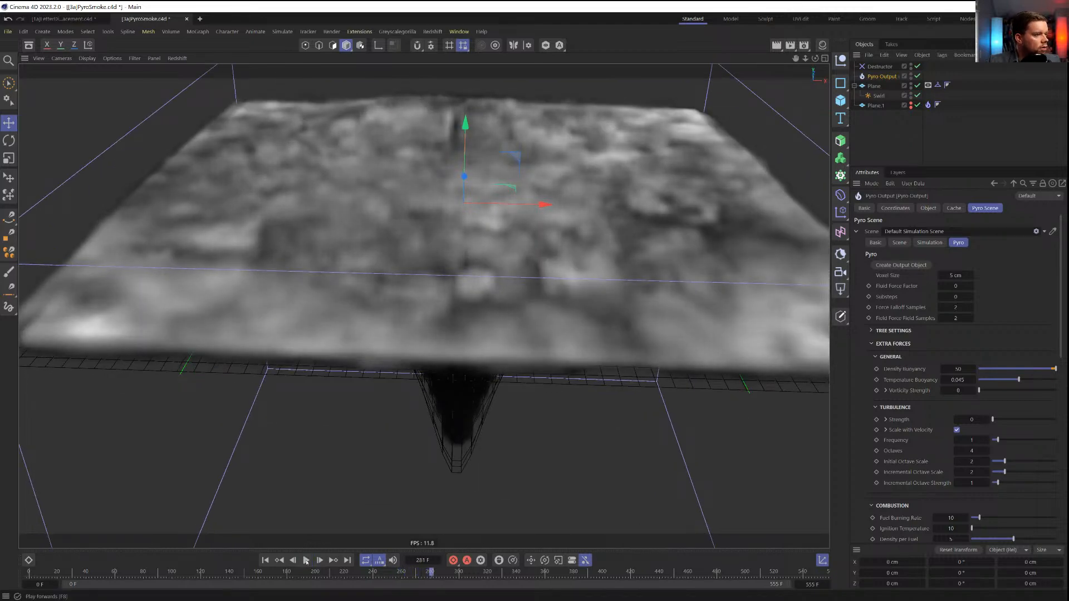
# Set the Density Buoyancy to 500 and replay the simulation from the first frame to check the smoke layer
pyautogui.click(271, 561)
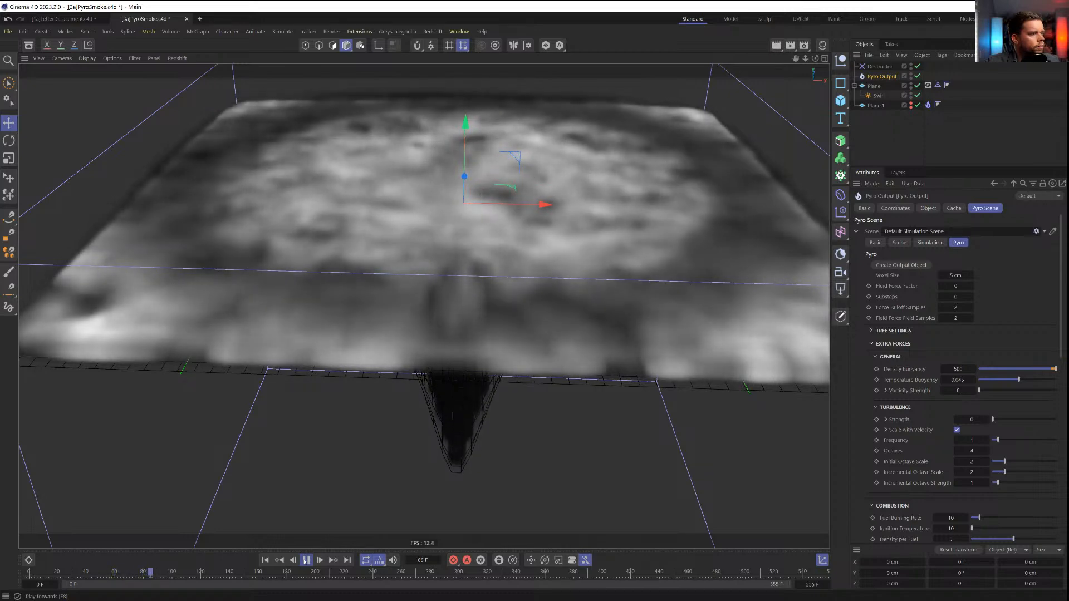
pyautogui.click(304, 562)
pyautogui.keyDown('alt'); pyautogui.moveTo(437, 336); pyautogui.dragTo(527, 320); pyautogui.keyUp('alt')
pyautogui.keyDown('alt'); pyautogui.moveTo(598, 248); pyautogui.dragTo(567, 298); pyautogui.keyUp('alt')
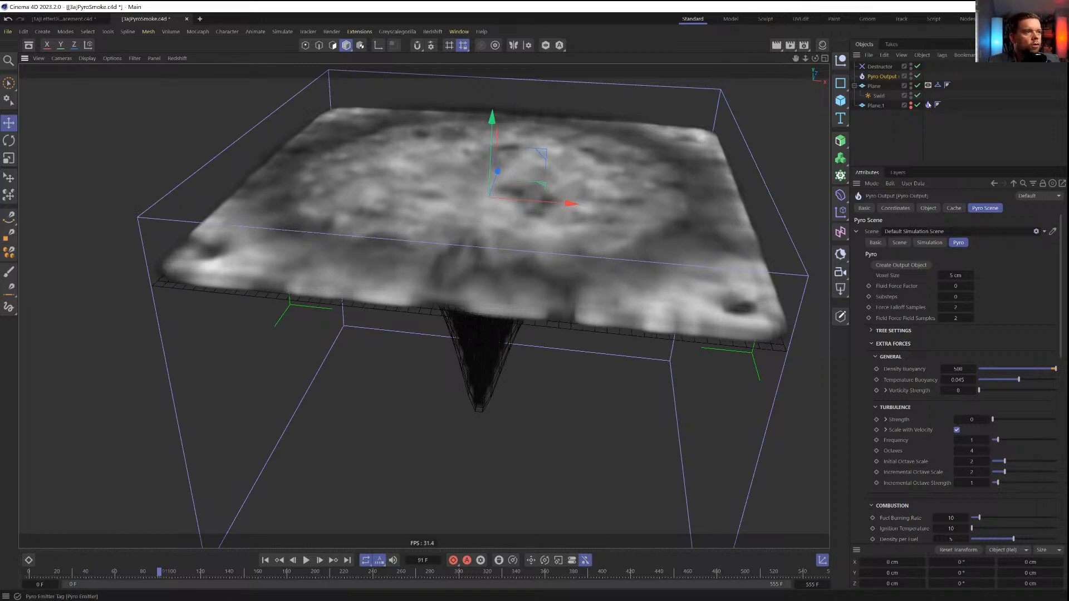
# Set the Pyro Emitter's density key at frame 5 to a value of 1 and replay from the start
pyautogui.click(928, 105)
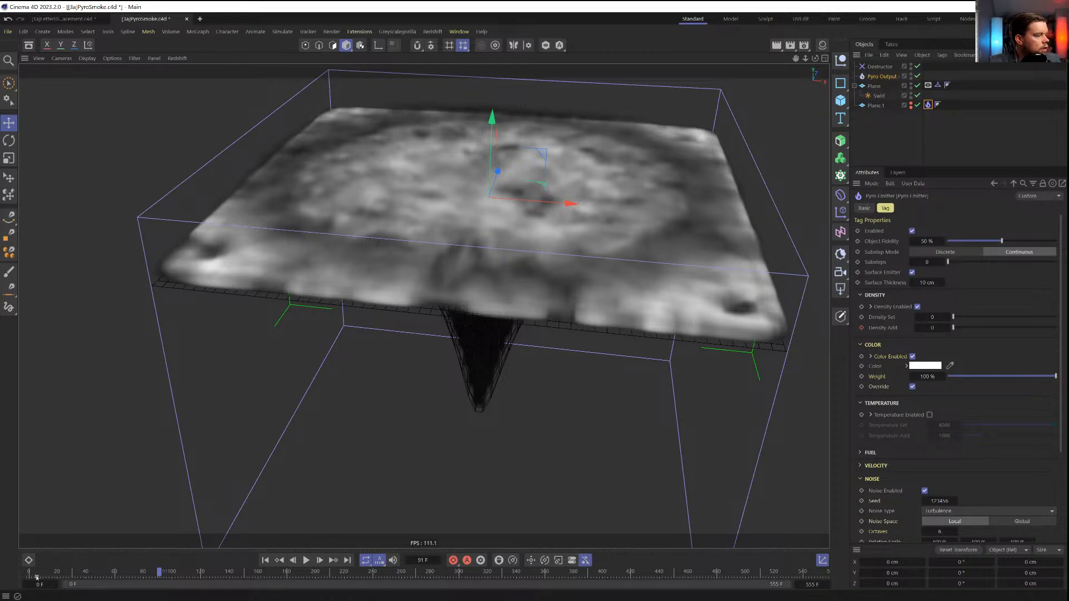
pyautogui.click(36, 577)
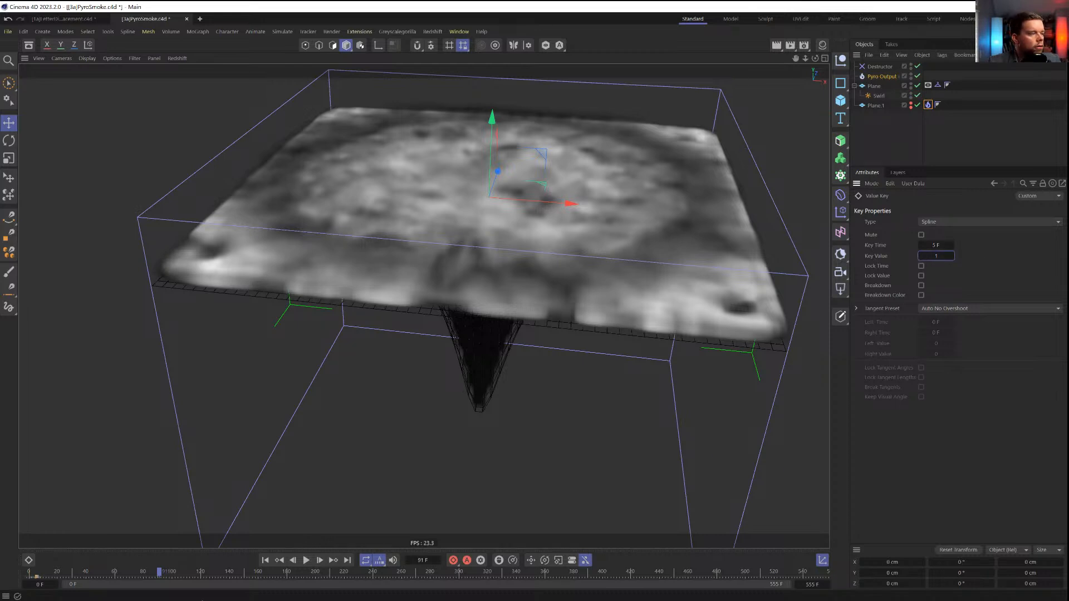
pyautogui.click(265, 561)
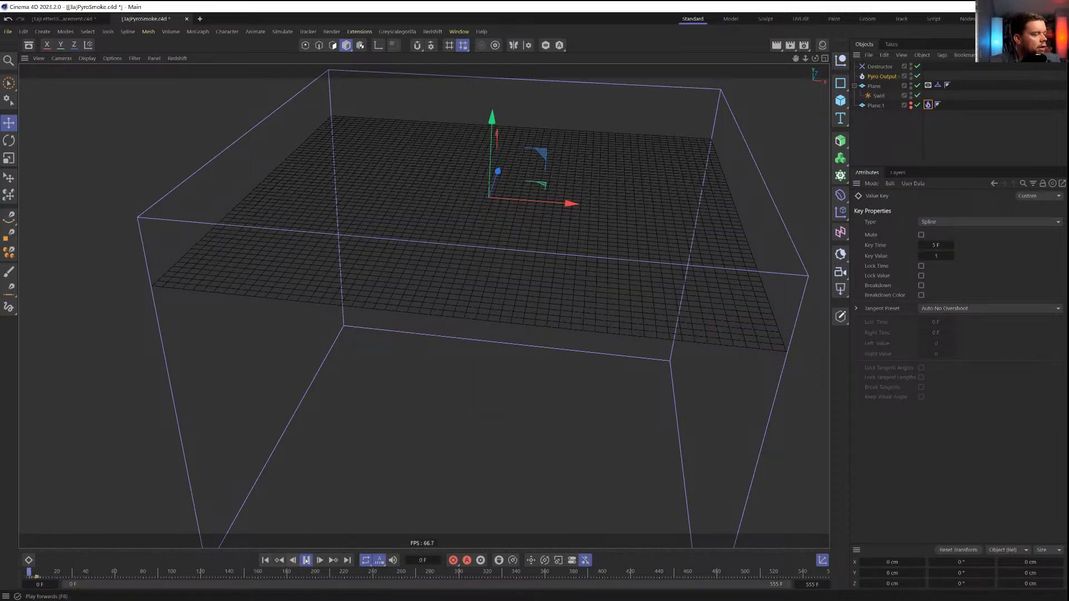
pyautogui.click(307, 561)
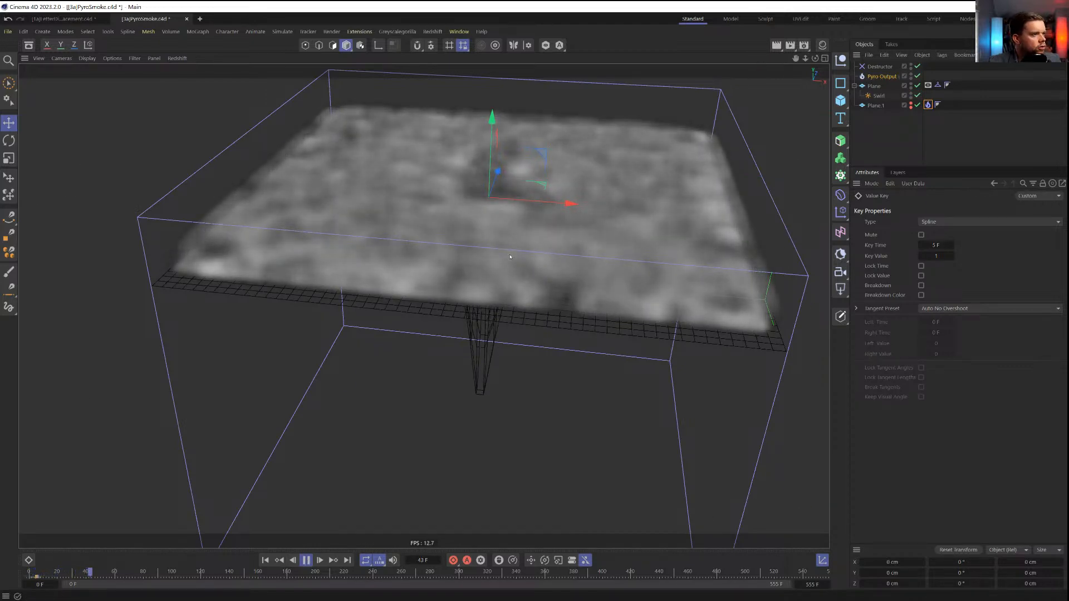
# Examine the thinner smoke during playback from the side and from above the funnel
pyautogui.moveTo(509, 254)
pyautogui.keyDown('alt'); pyautogui.mouseDown()
pyautogui.moveTo(513, 245)
pyautogui.moveTo(508, 255)
pyautogui.mouseUp(); pyautogui.keyUp('alt')
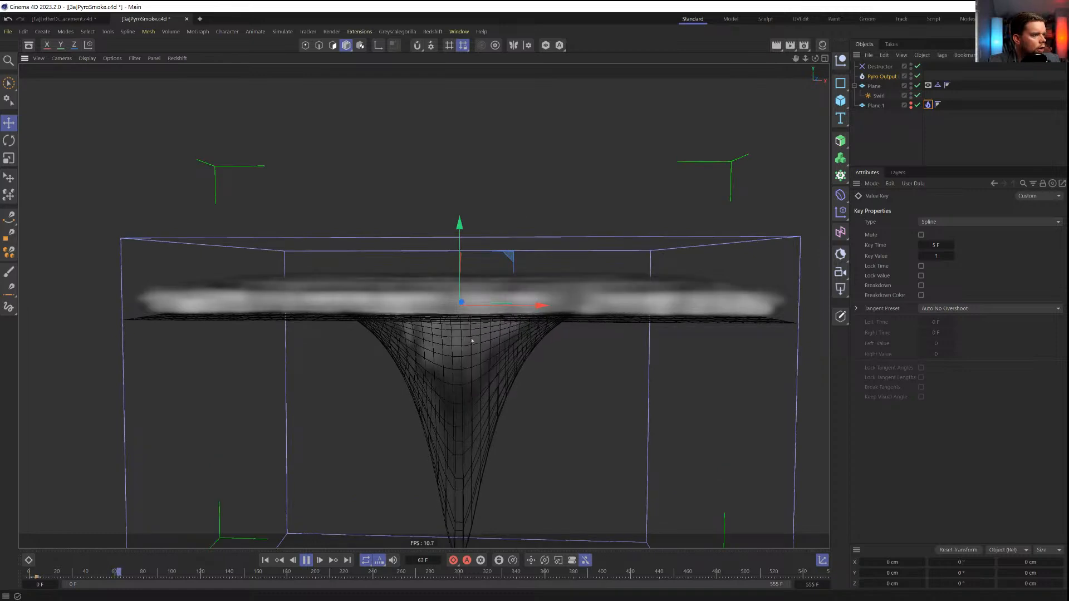
pyautogui.keyDown('alt'); pyautogui.moveTo(479, 321); pyautogui.dragTo(482, 335); pyautogui.keyUp('alt')
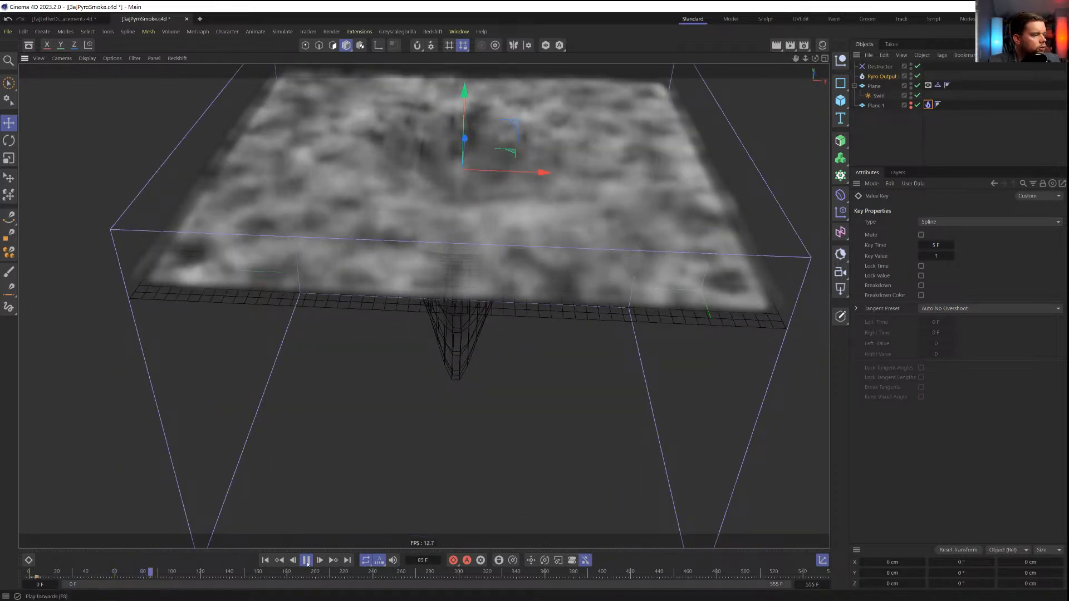
pyautogui.click(307, 561)
pyautogui.keyDown('alt'); pyautogui.moveTo(471, 245); pyautogui.dragTo(504, 312); pyautogui.keyUp('alt')
pyautogui.scroll(5, 508, 292)
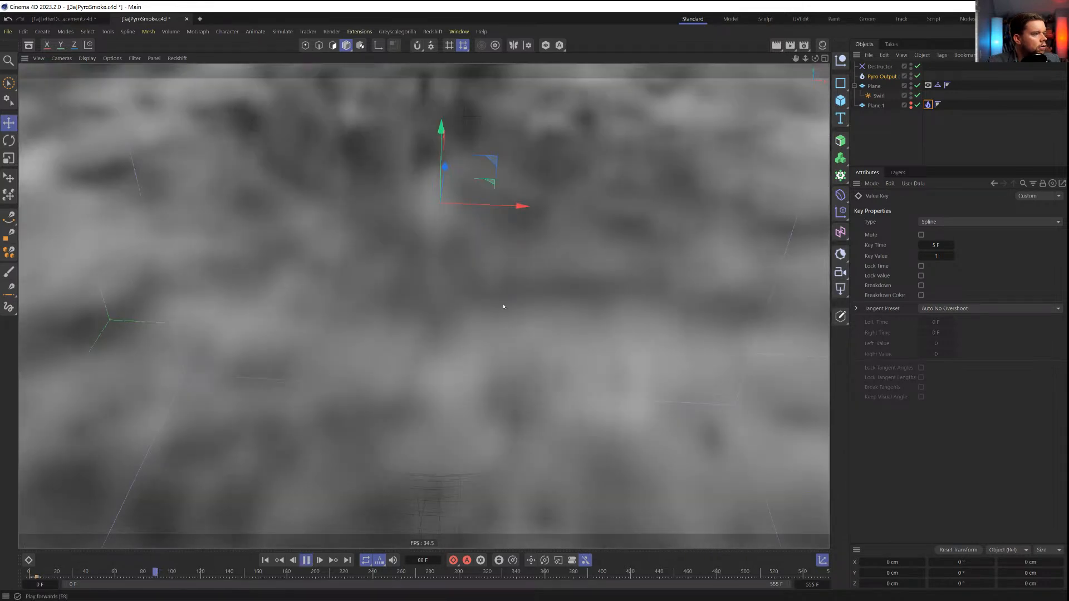
pyautogui.scroll(-5, 503, 306)
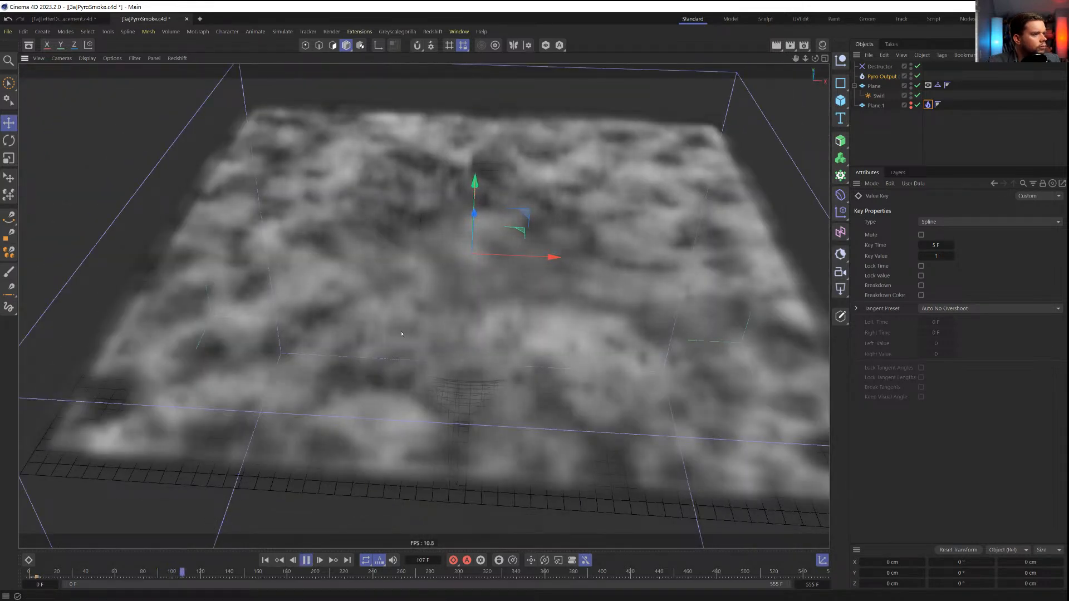
pyautogui.click(307, 560)
pyautogui.keyDown('alt'); pyautogui.moveTo(472, 323); pyautogui.dragTo(485, 345); pyautogui.keyUp('alt')
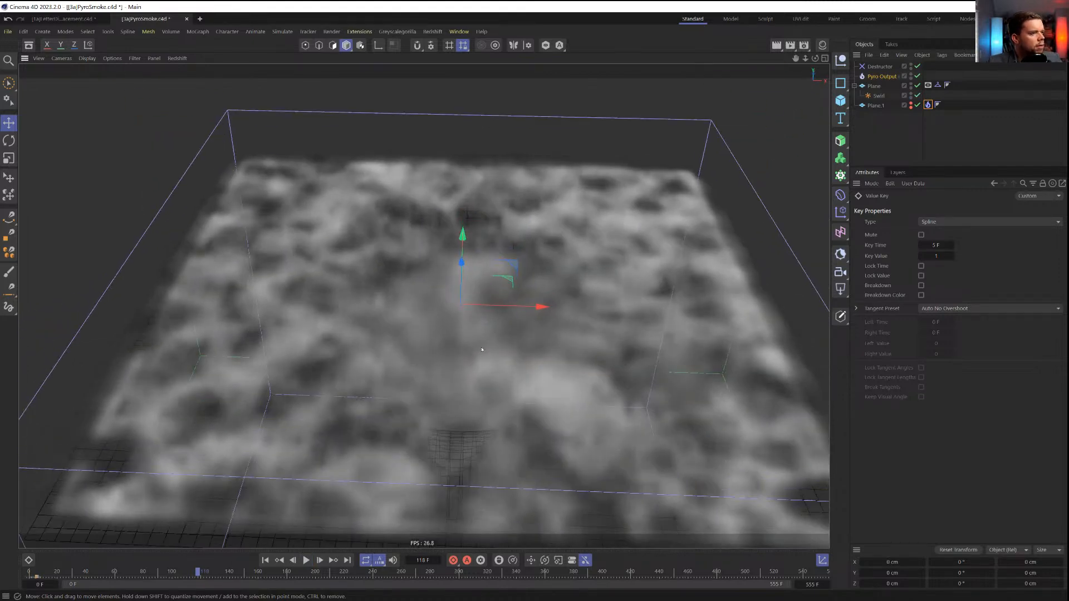
# Return to the first frame and duplicate the collider plane together with its Swirl deformer
pyautogui.click(265, 560)
pyautogui.keyDown('alt'); pyautogui.moveTo(437, 291); pyautogui.dragTo(737, 163); pyautogui.keyUp('alt')
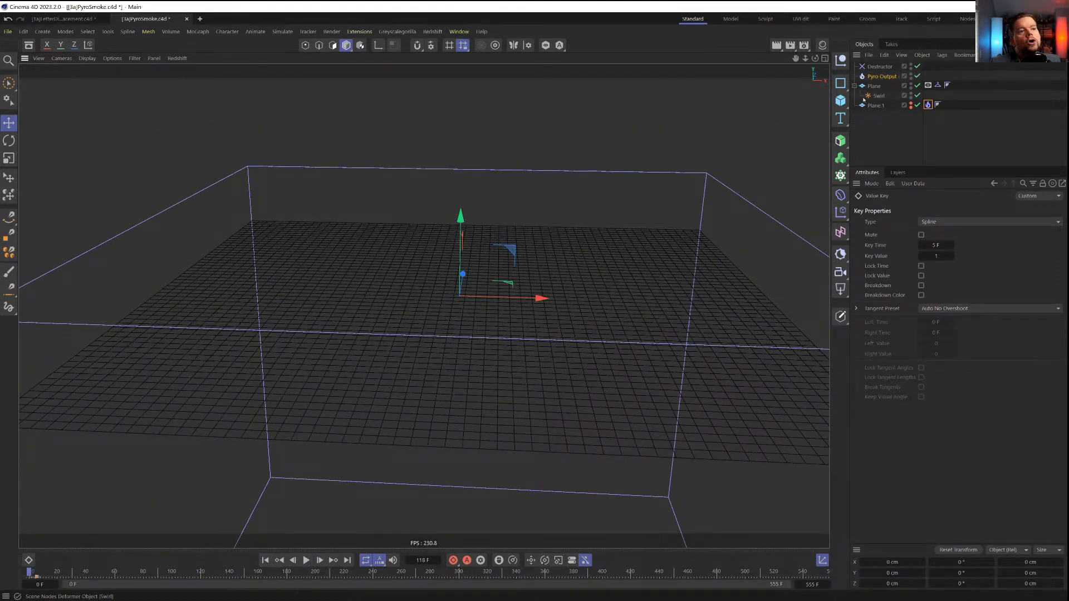
pyautogui.keyDown('ctrl'); pyautogui.moveTo(882, 86); pyautogui.dragTo(881, 83); pyautogui.keyUp('ctrl')
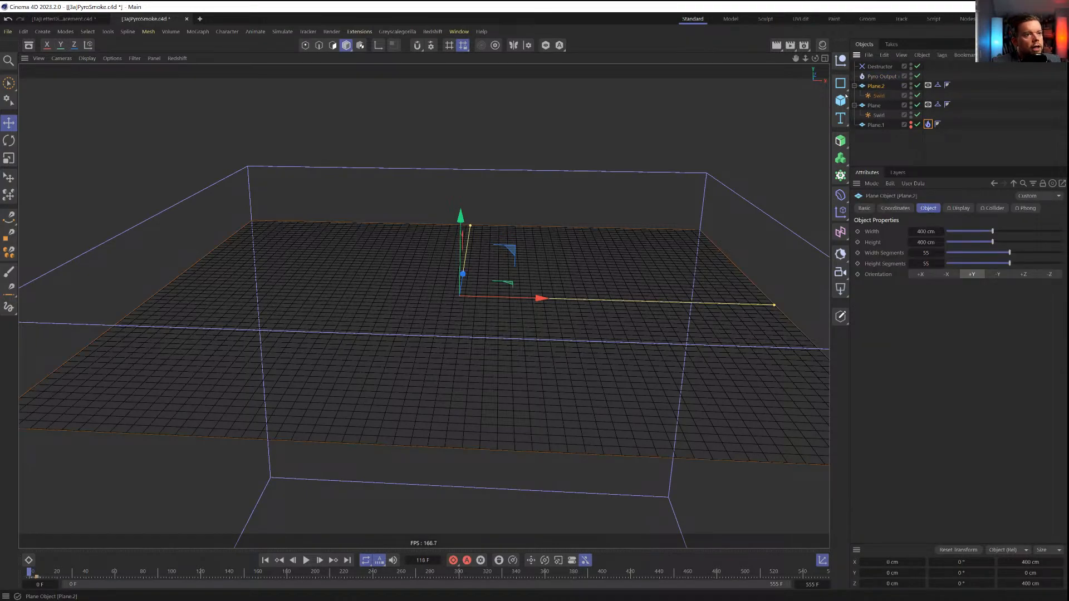
# Raise the duplicated plane about 16 cm above the original collider and play the simulation
pyautogui.press('e')
pyautogui.moveTo(464, 222); pyautogui.dragTo(469, 199)
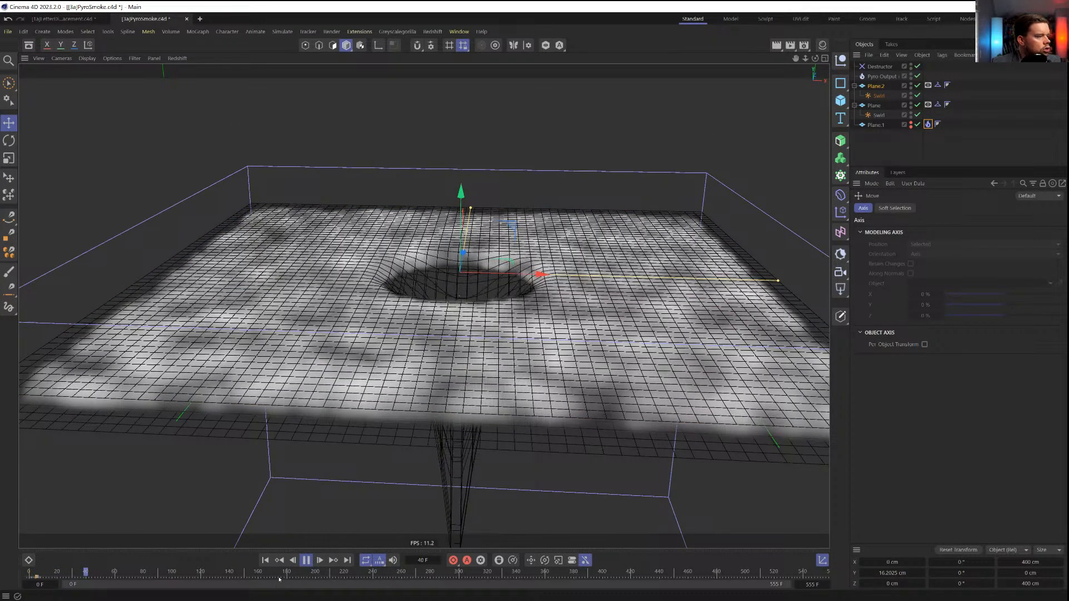
pyautogui.click(306, 561)
pyautogui.keyDown('alt'); pyautogui.moveTo(494, 354); pyautogui.dragTo(525, 330); pyautogui.keyUp('alt')
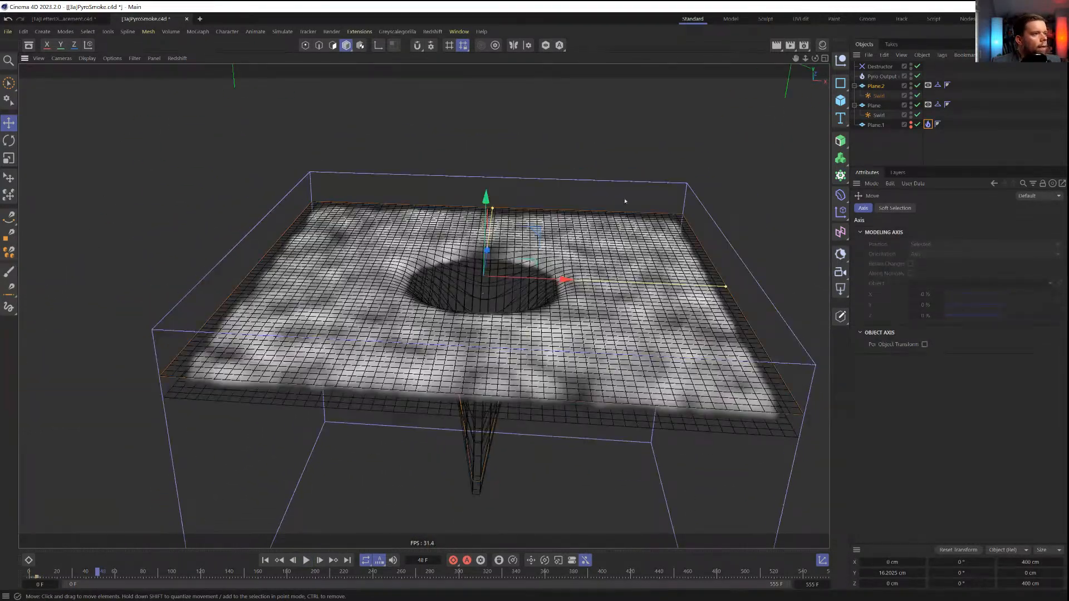
# Raise the duplicated plane to a height of about 48 cm and replay the simulation from the first frame
pyautogui.click(504, 208)
pyautogui.moveTo(491, 201); pyautogui.dragTo(505, 164)
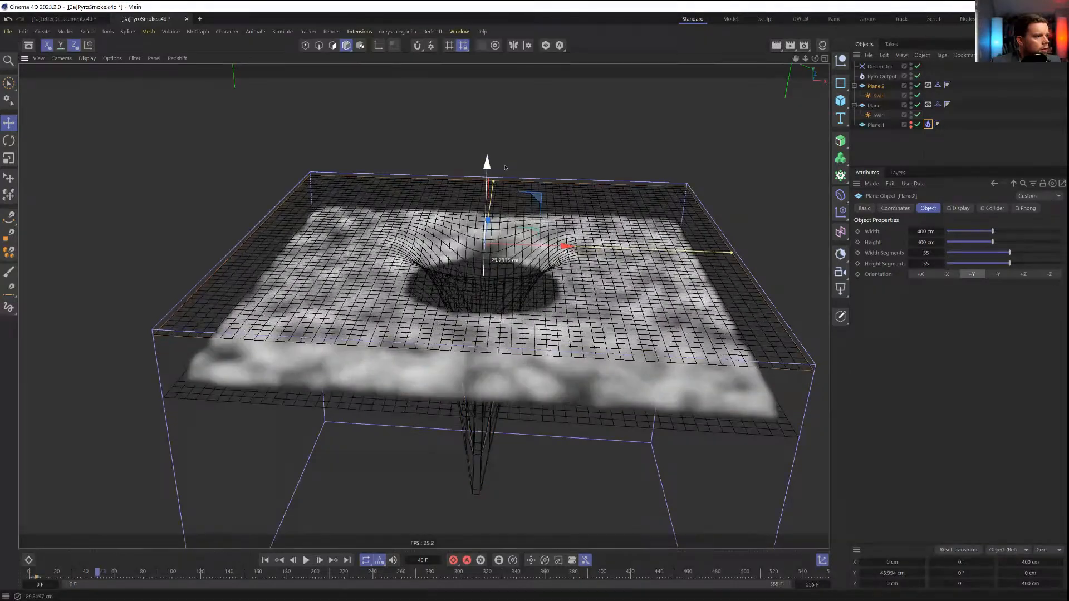
pyautogui.click(266, 561)
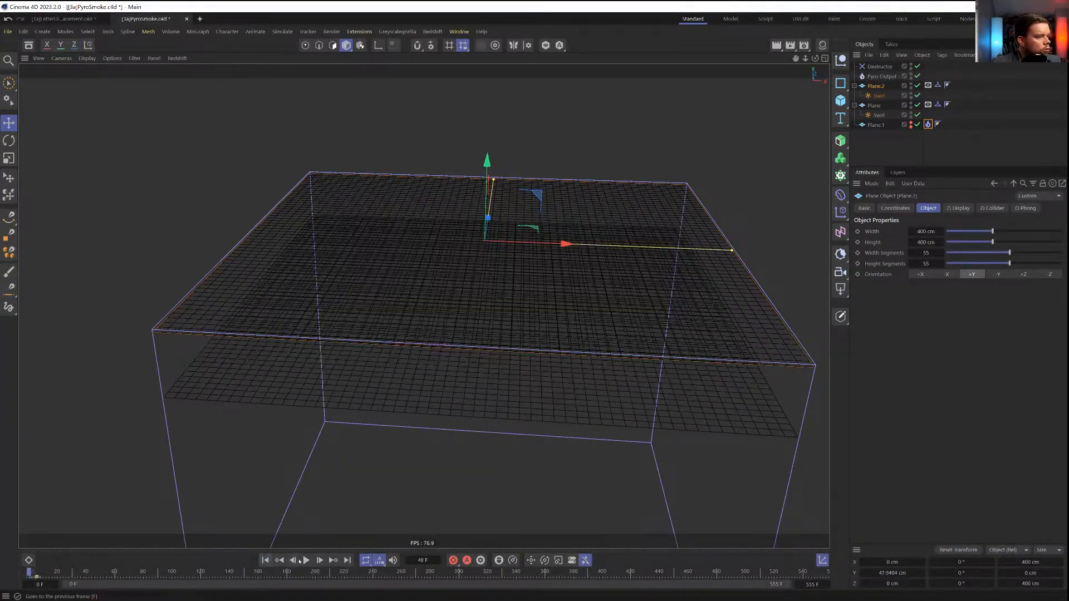
pyautogui.click(308, 561)
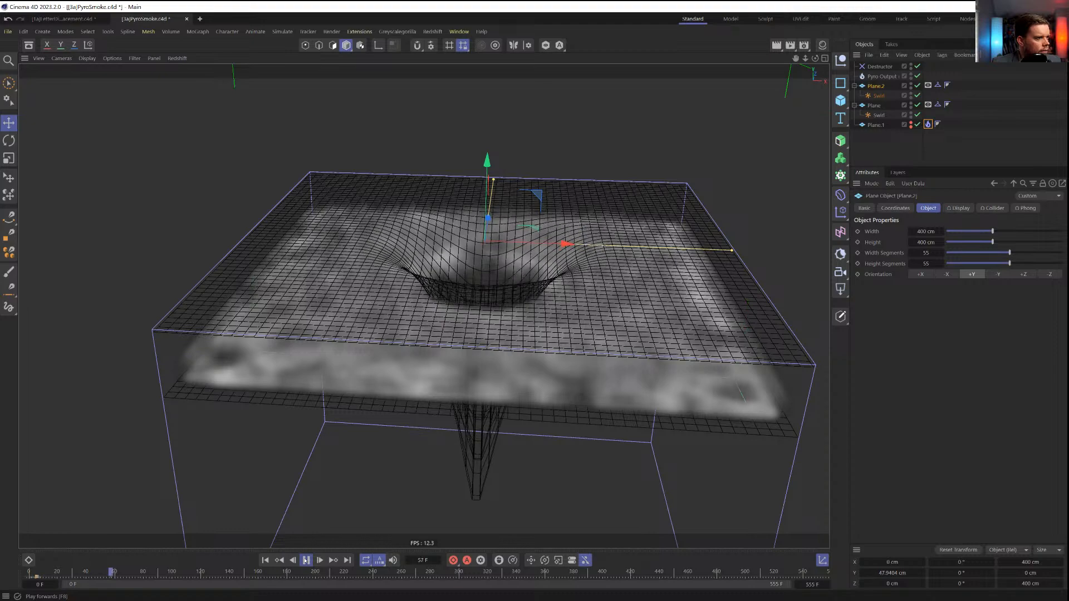
# Check both funnels from the side, then raise the duplicated plane to about 91 cm and replay the simulation
pyautogui.click(306, 561)
pyautogui.keyDown('alt'); pyautogui.moveTo(407, 491); pyautogui.dragTo(417, 456); pyautogui.keyUp('alt')
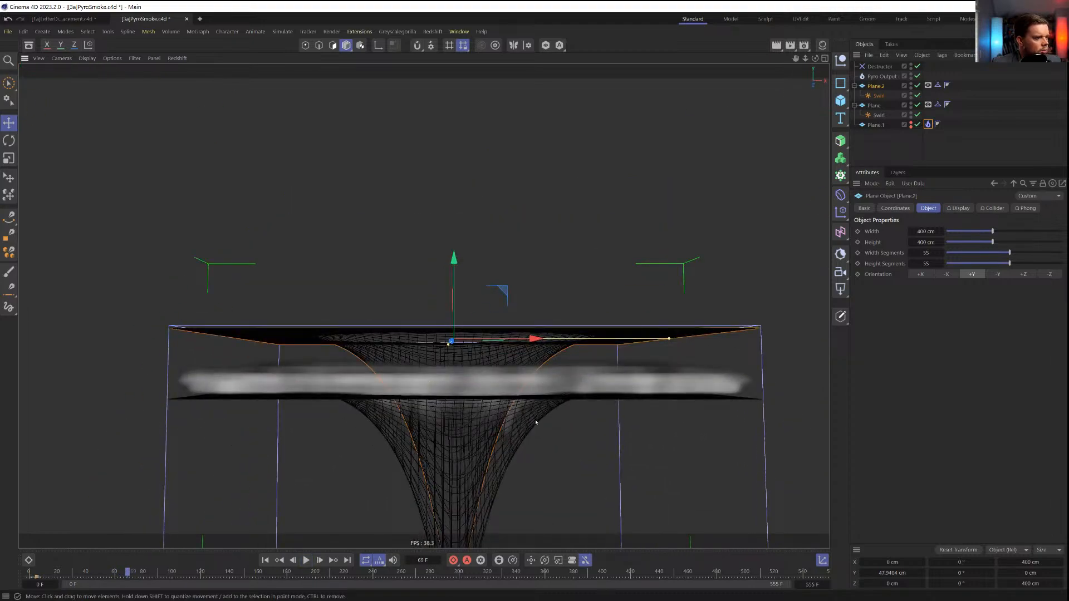
pyautogui.keyDown('alt'); pyautogui.moveTo(536, 422); pyautogui.dragTo(498, 365); pyautogui.keyUp('alt')
pyautogui.scroll(-2, 494, 362)
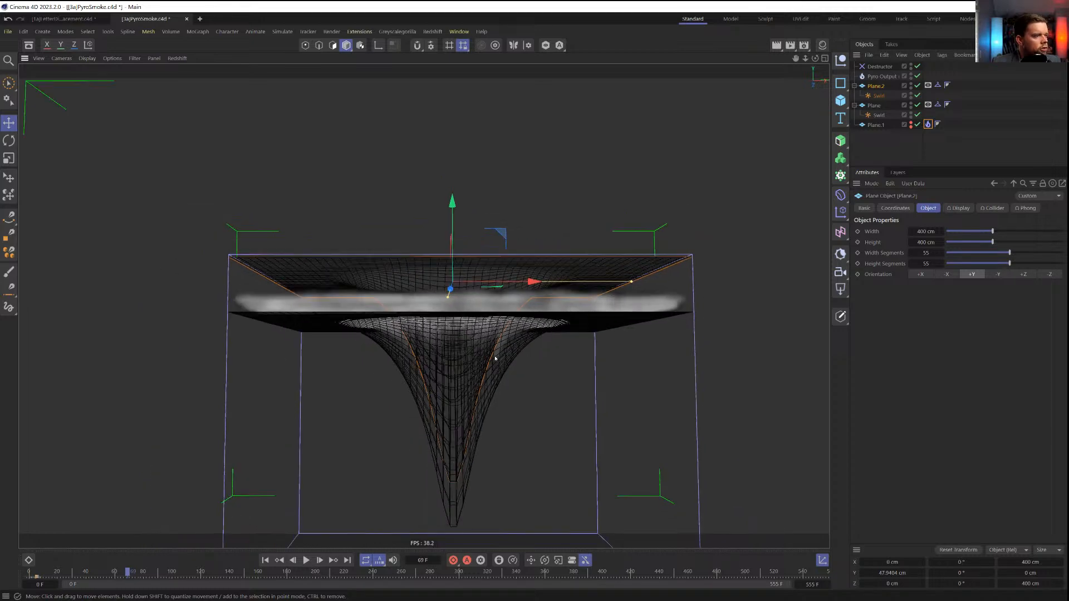
pyautogui.keyDown('alt'); pyautogui.moveTo(494, 359); pyautogui.dragTo(438, 412, button='middle'); pyautogui.keyUp('alt')
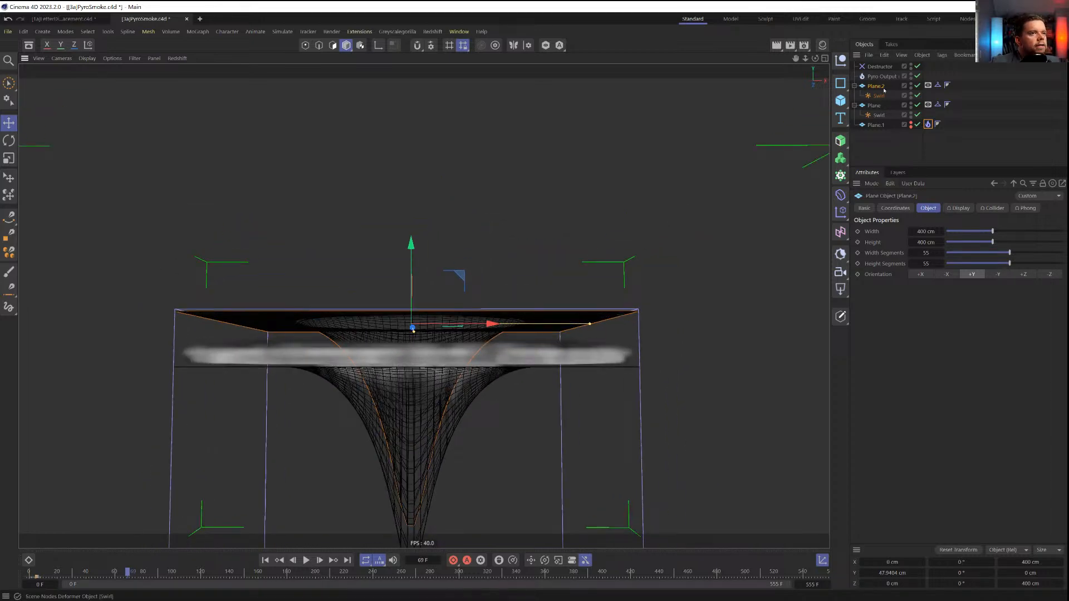
pyautogui.moveTo(411, 245); pyautogui.dragTo(432, 209)
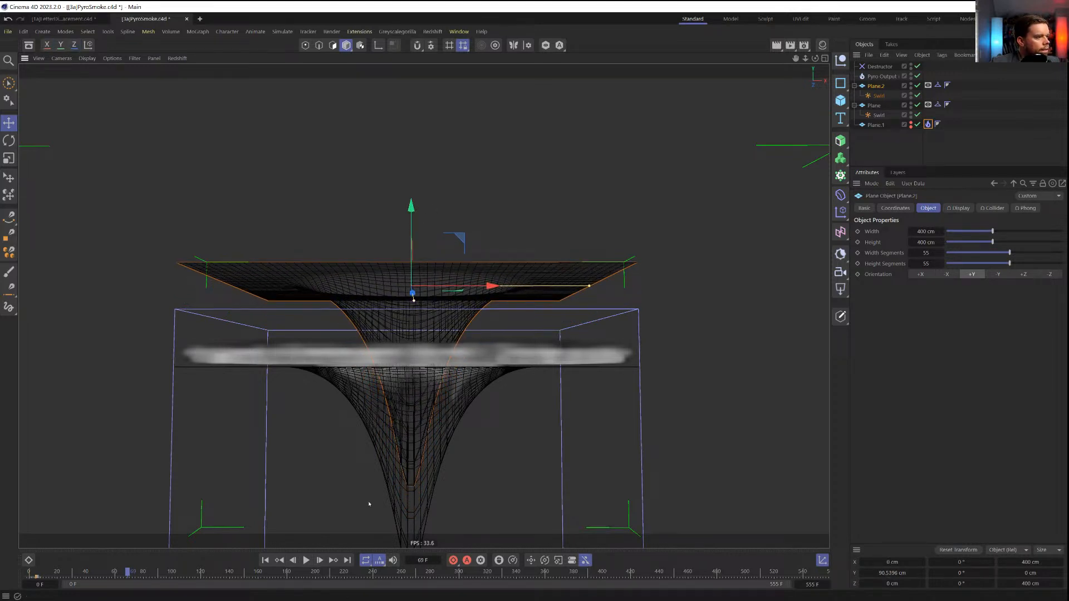
pyautogui.hotkey('shift', 'f')
pyautogui.press('F8')
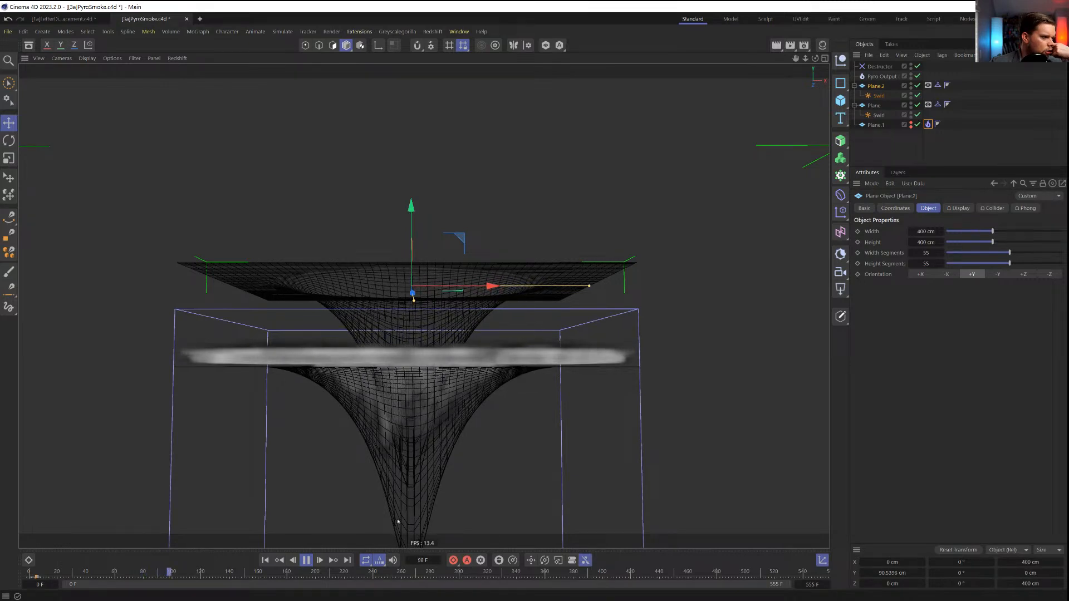
# Hide the duplicated plane in the viewport and inspect the smoke layer around the hole from above
pyautogui.keyDown('alt'); pyautogui.moveTo(445, 270); pyautogui.dragTo(462, 372); pyautogui.keyUp('alt')
pyautogui.click(911, 85)
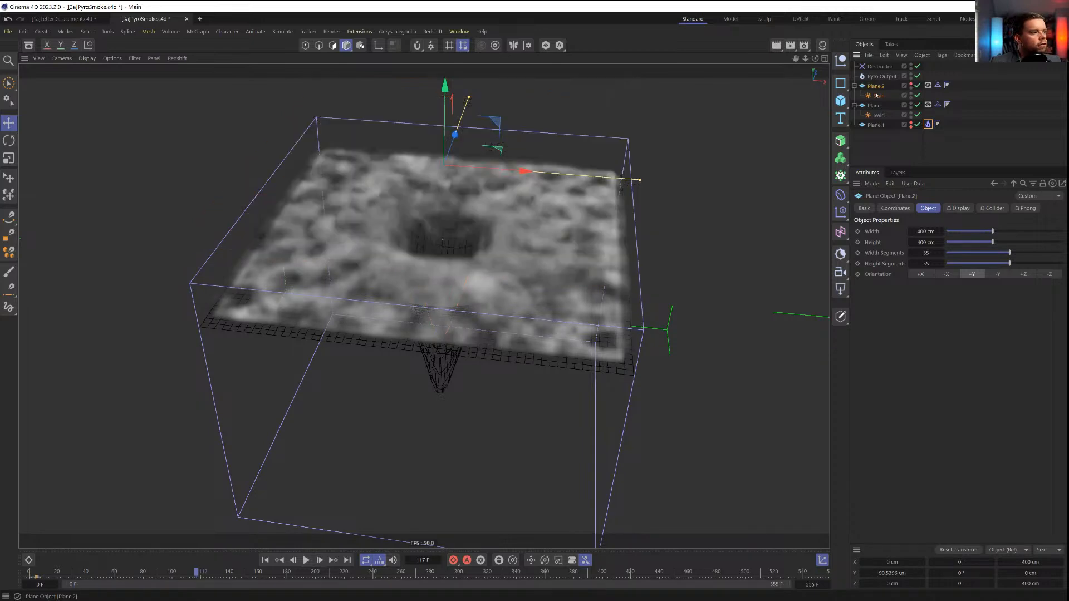
pyautogui.keyDown('alt'); pyautogui.moveTo(590, 184); pyautogui.dragTo(423, 290); pyautogui.keyUp('alt')
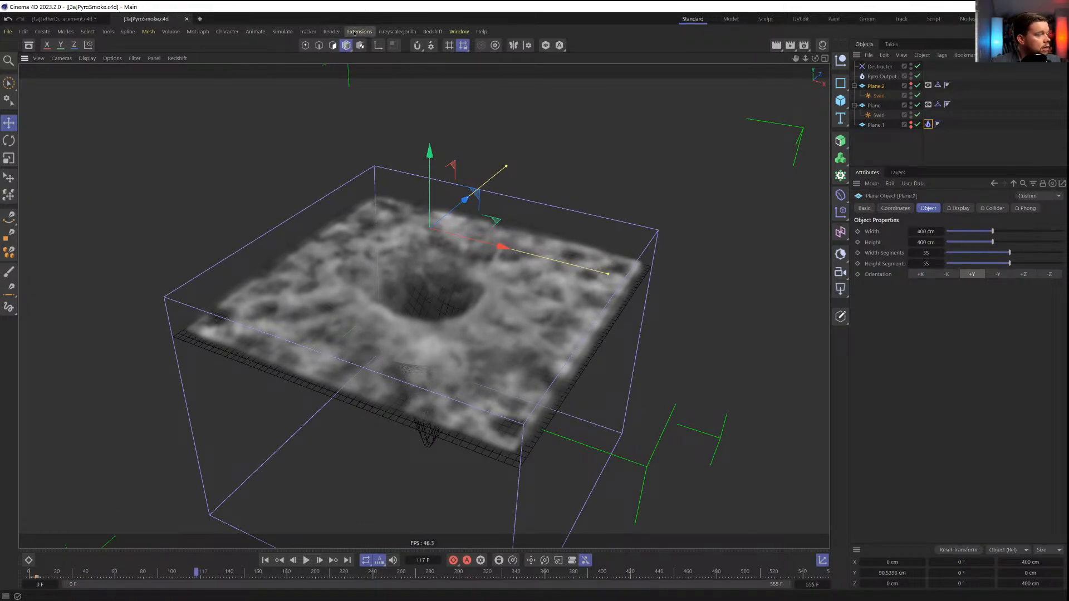
# Add a Rotation force to the scene and replay the simulation from the first frame
pyautogui.click(355, 32)
pyautogui.moveTo(312, 49)
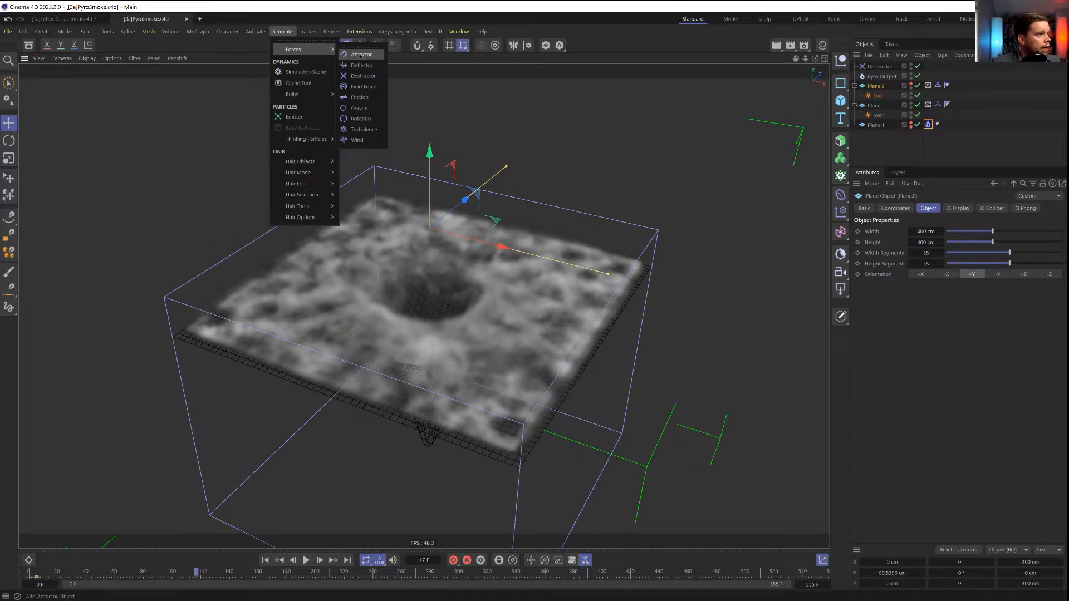
pyautogui.click(360, 119)
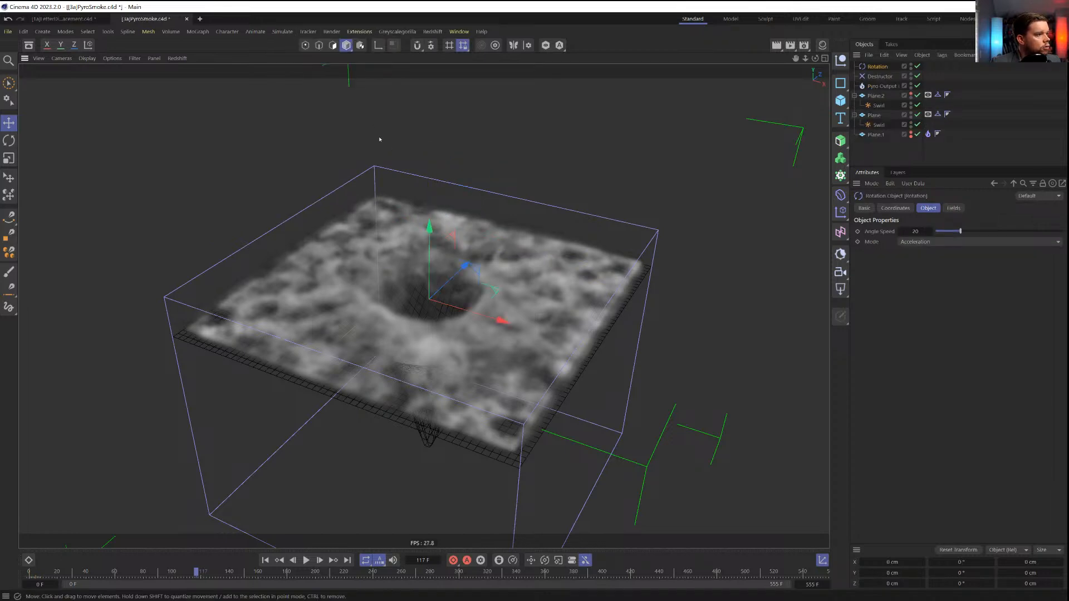
pyautogui.click(265, 561)
pyautogui.click(307, 560)
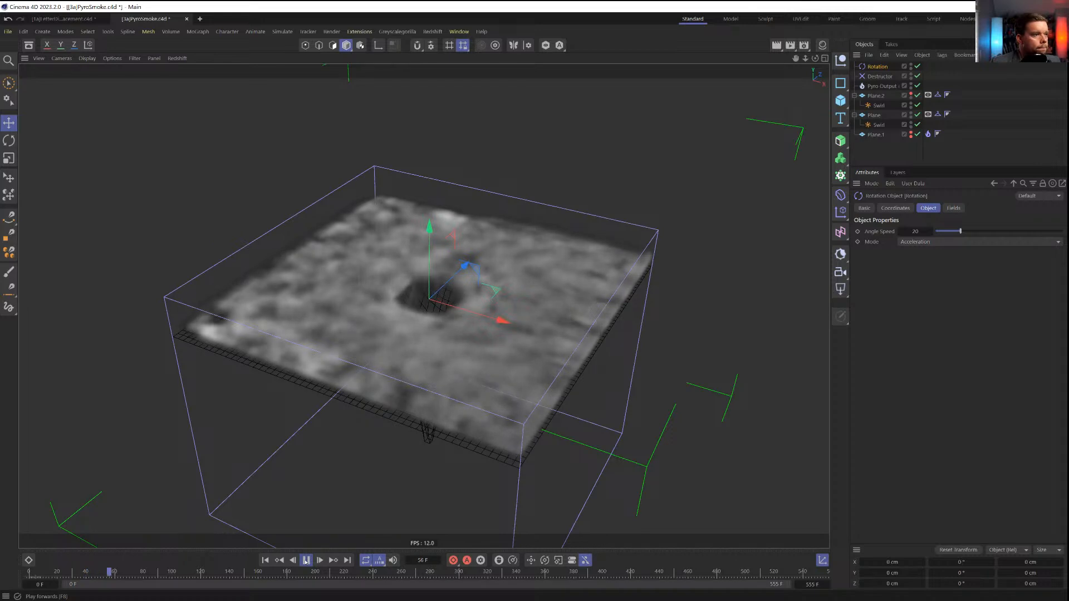
pyautogui.click(307, 560)
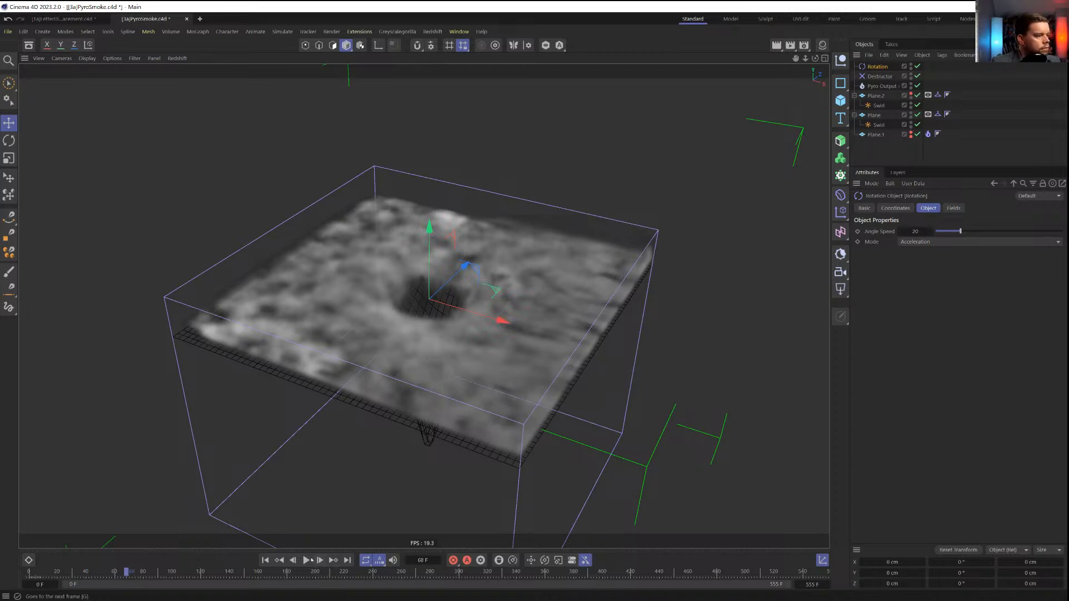
pyautogui.press('F8')
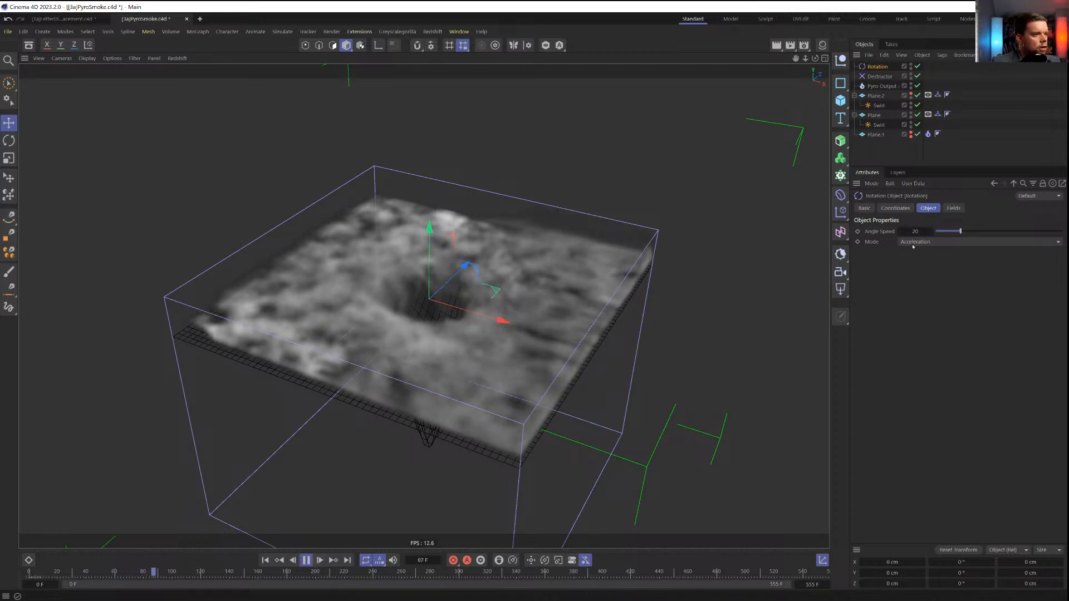
# Set the Rotation force's Angle Speed to 200 and pitch the force by 90° during playback
pyautogui.click(915, 231)
pyautogui.write('200')
pyautogui.press('Return')
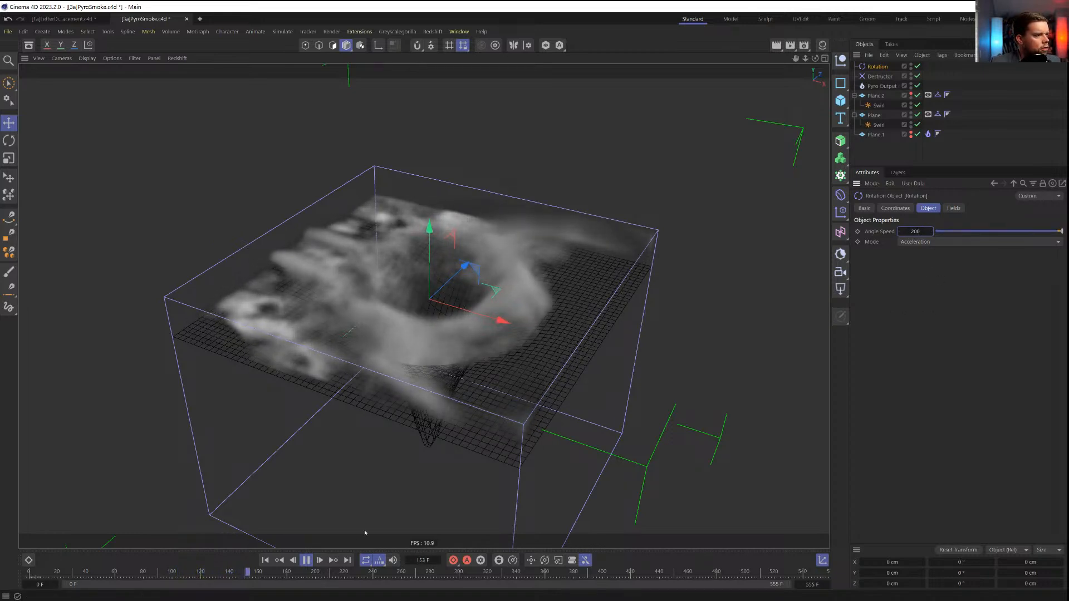
pyautogui.press('r')
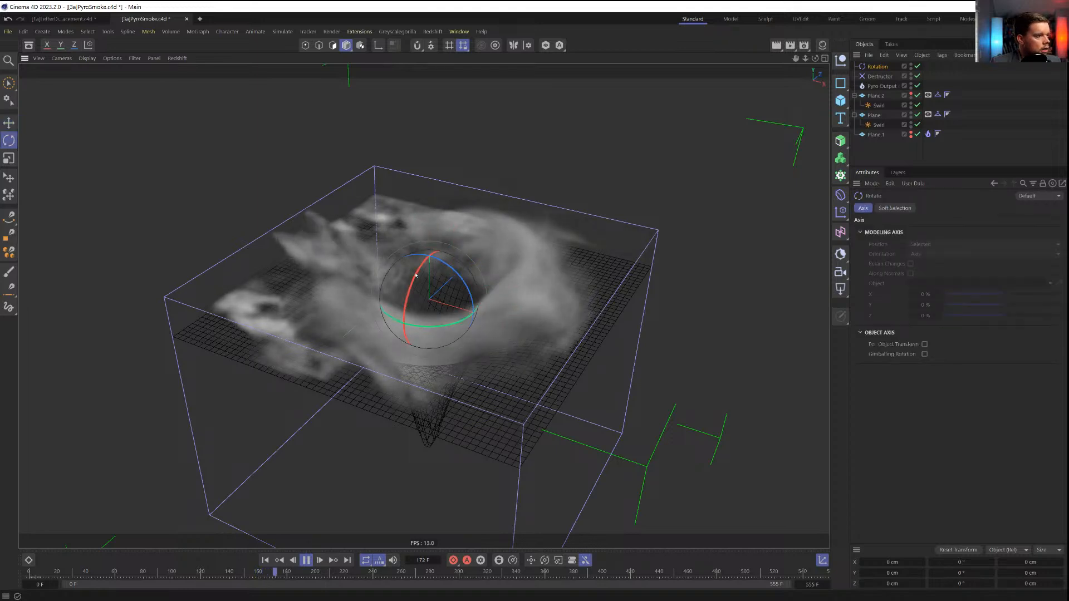
pyautogui.moveTo(437, 254); pyautogui.dragTo(415, 348)
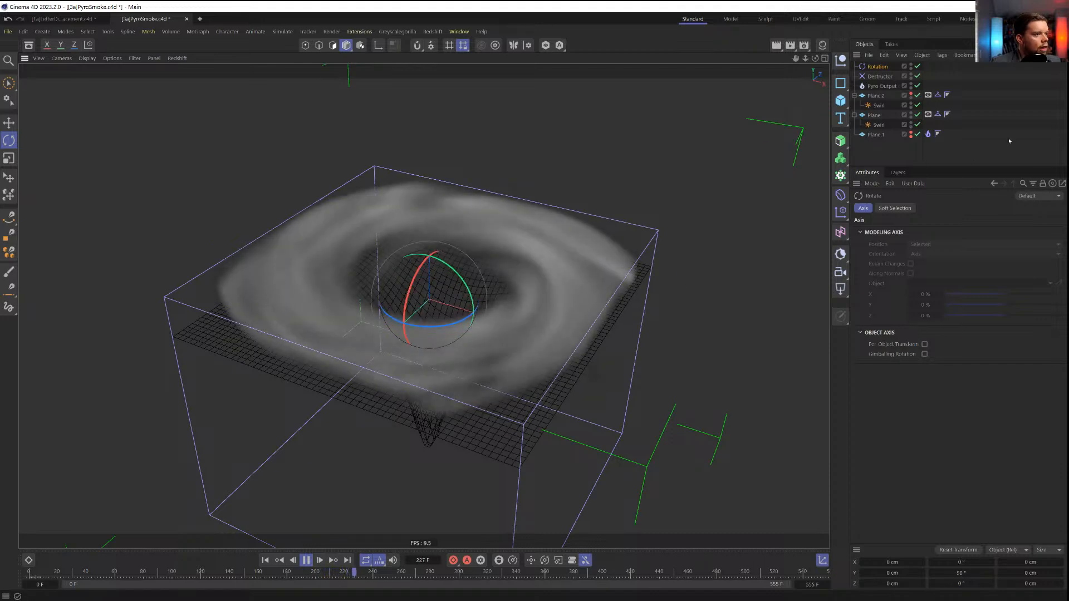
# Reset the Rotation force's Angle Speed to 20 and replay the simulation from the start to check the swirl
pyautogui.click(878, 67)
pyautogui.rightClick(932, 231)
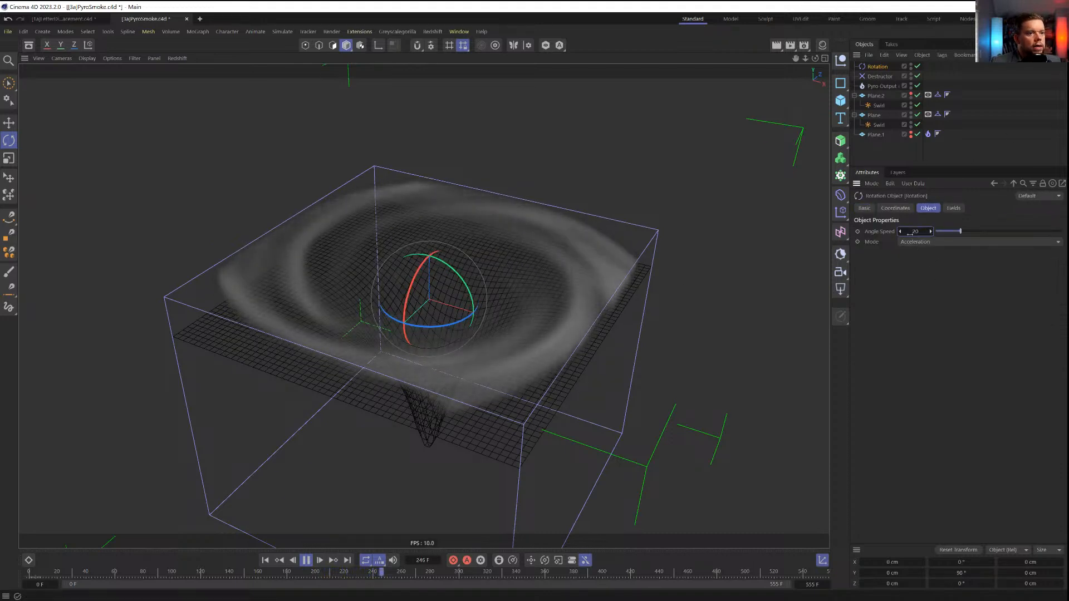
pyautogui.click(266, 561)
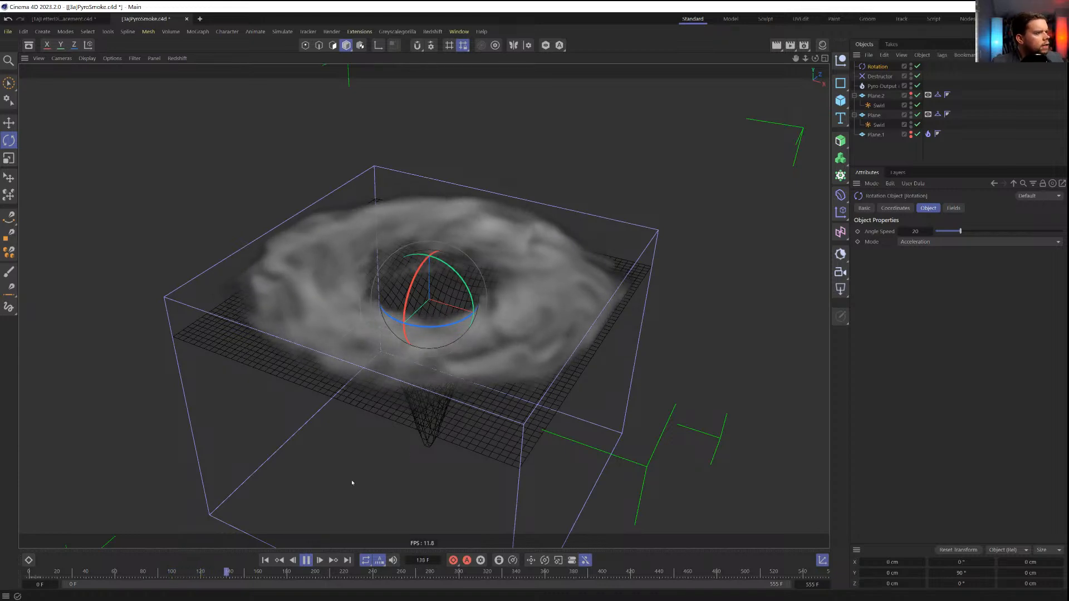
pyautogui.click(308, 561)
pyautogui.keyDown('alt'); pyautogui.moveTo(527, 322); pyautogui.dragTo(542, 380); pyautogui.keyUp('alt')
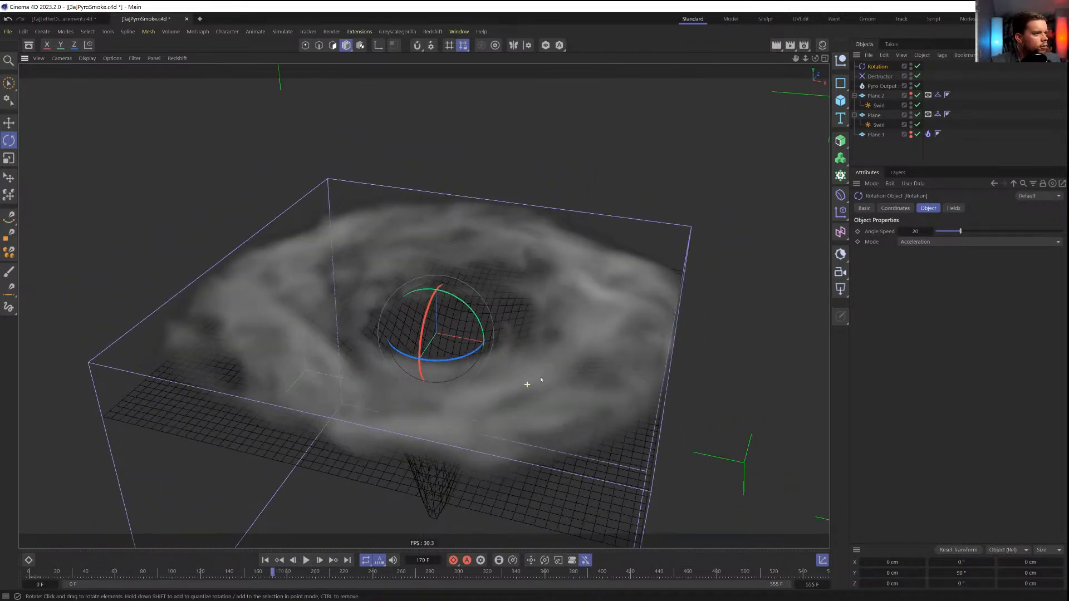
pyautogui.click(266, 560)
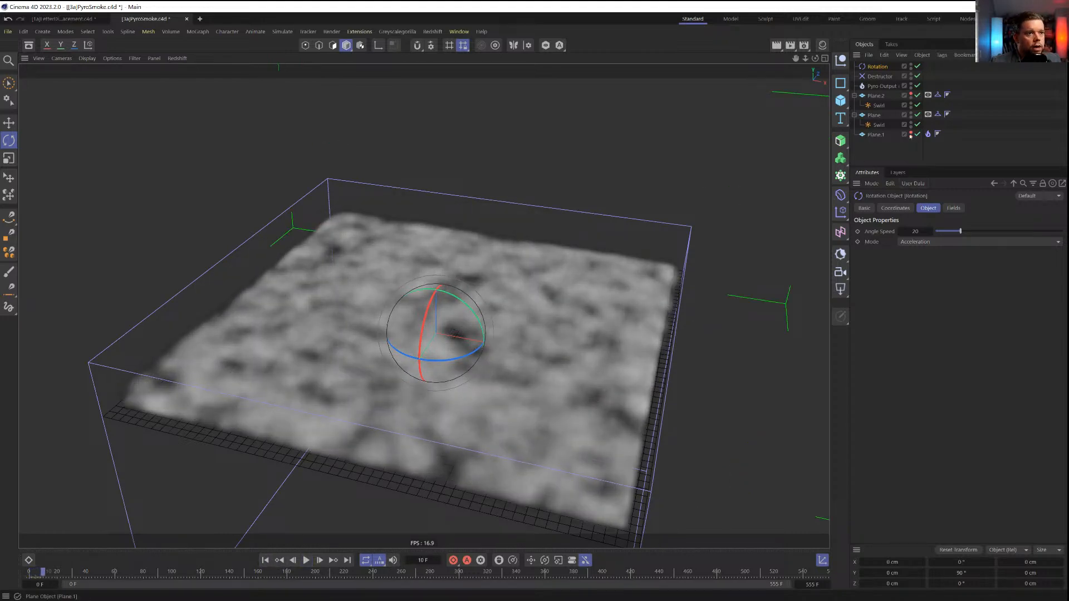
# Set the Pyro Emitter's noise Contrast to 83 % and noise Scale to 757 %, and return to the first frame
pyautogui.click(928, 134)
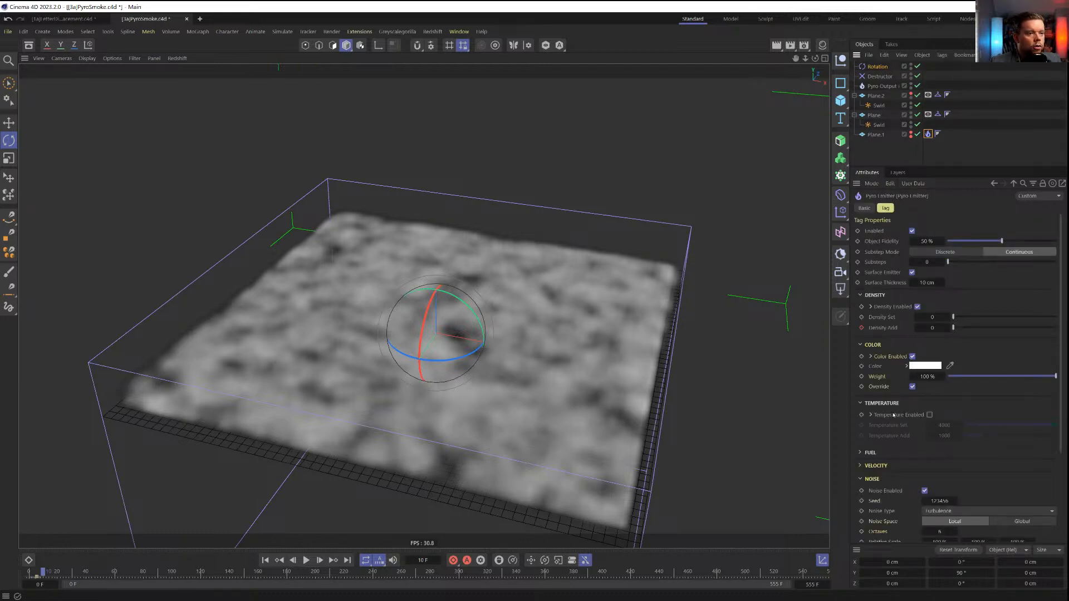
pyautogui.scroll(-5, 894, 415)
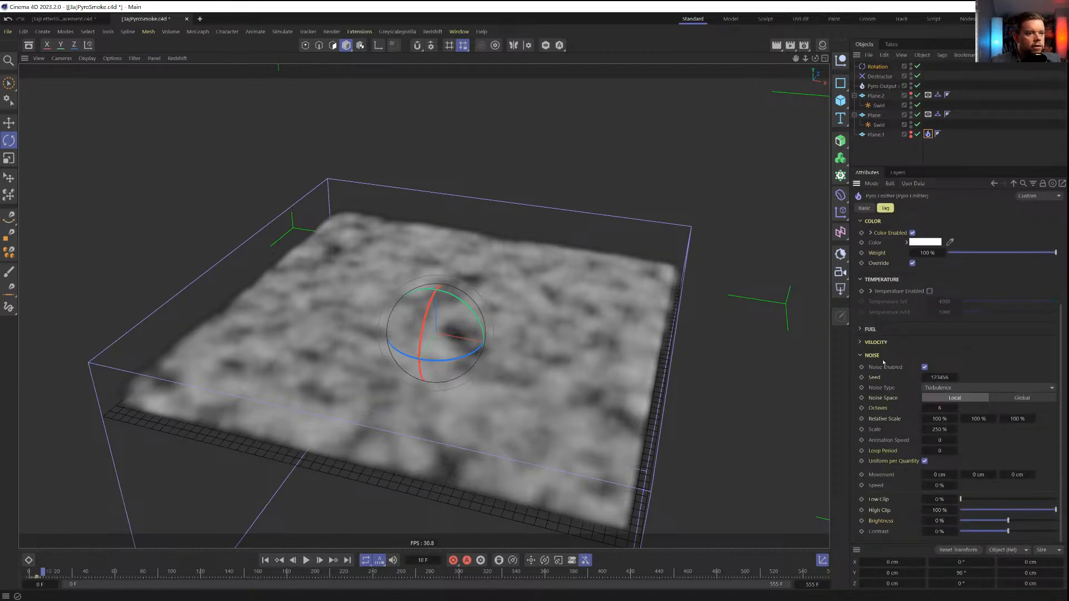
pyautogui.click(877, 357)
pyautogui.click(873, 479)
pyautogui.scroll(-5, 889, 478)
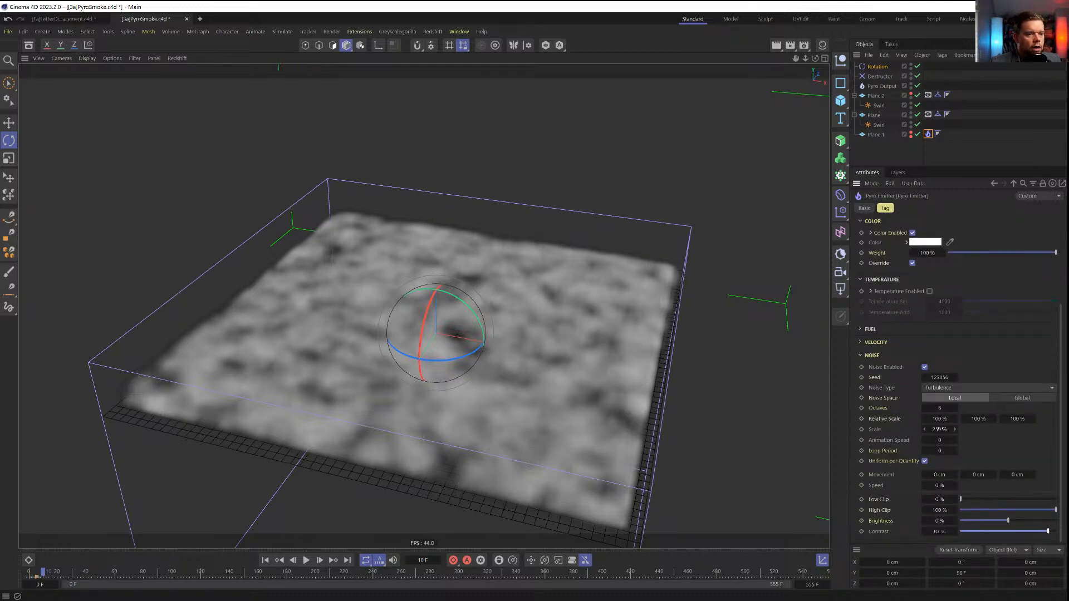
pyautogui.moveTo(938, 429); pyautogui.dragTo(981, 429)
pyautogui.click(265, 560)
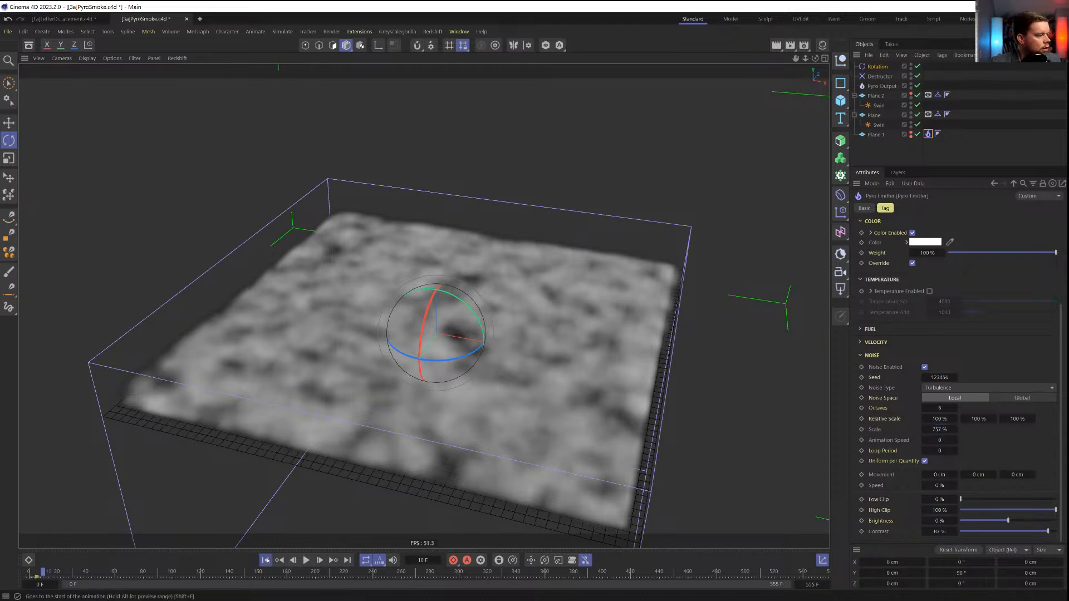
# Change the Pyro Emitter's Noise Type to Luka and play the first frames to check the smoke pattern
pyautogui.click(941, 390)
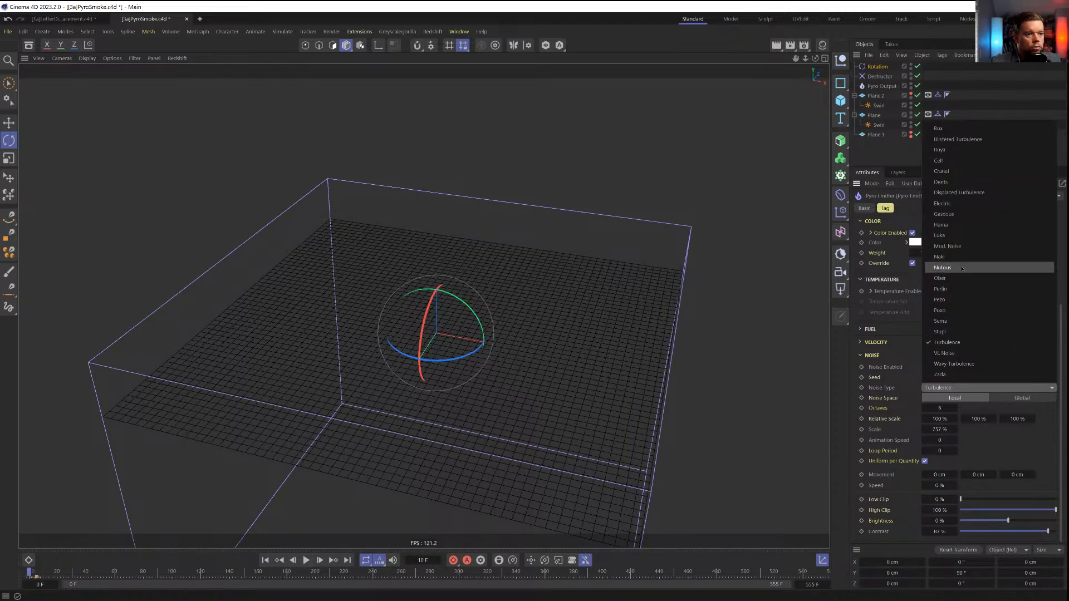
pyautogui.click(947, 238)
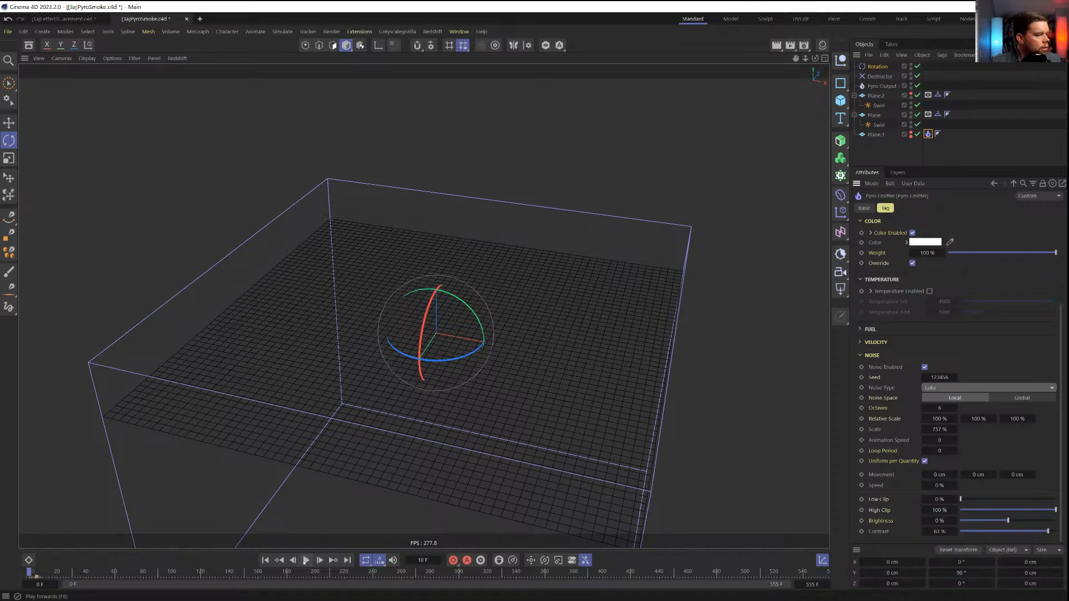
pyautogui.click(306, 560)
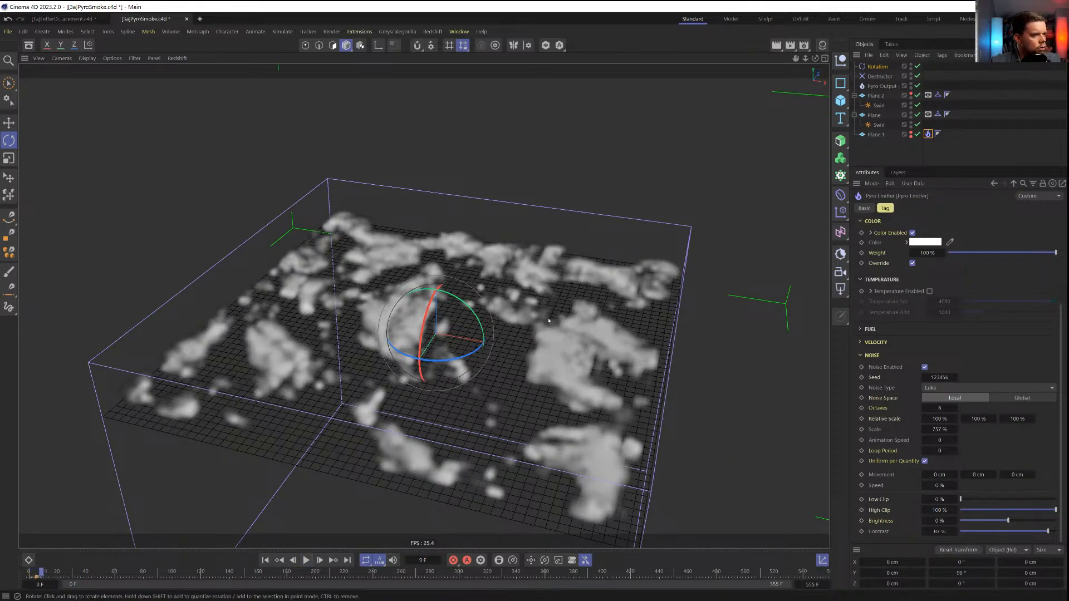
pyautogui.keyDown('alt'); pyautogui.moveTo(549, 321); pyautogui.dragTo(569, 358); pyautogui.keyUp('alt')
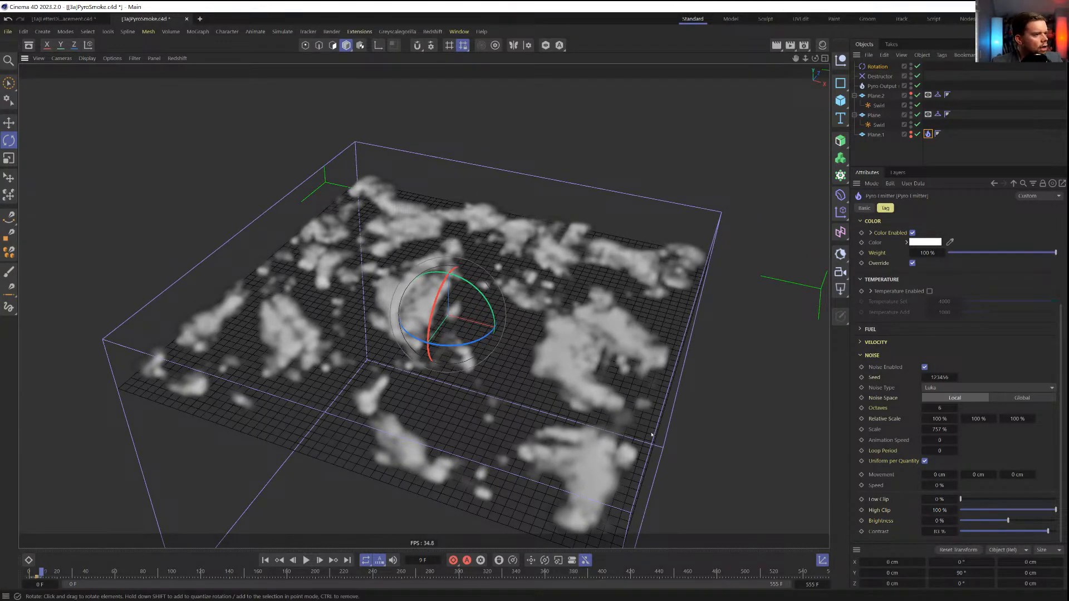
# Set the emitter's noise Contrast to -1 %, replay from the start, and set the noise Scale to 250 %
pyautogui.moveTo(1048, 531); pyautogui.dragTo(1027, 532)
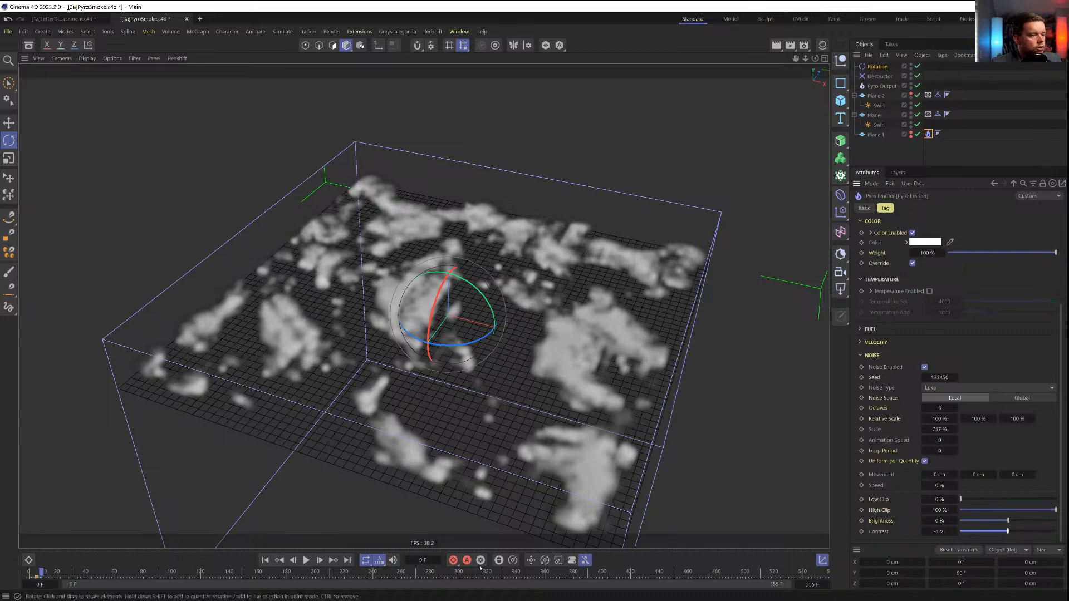
pyautogui.click(266, 561)
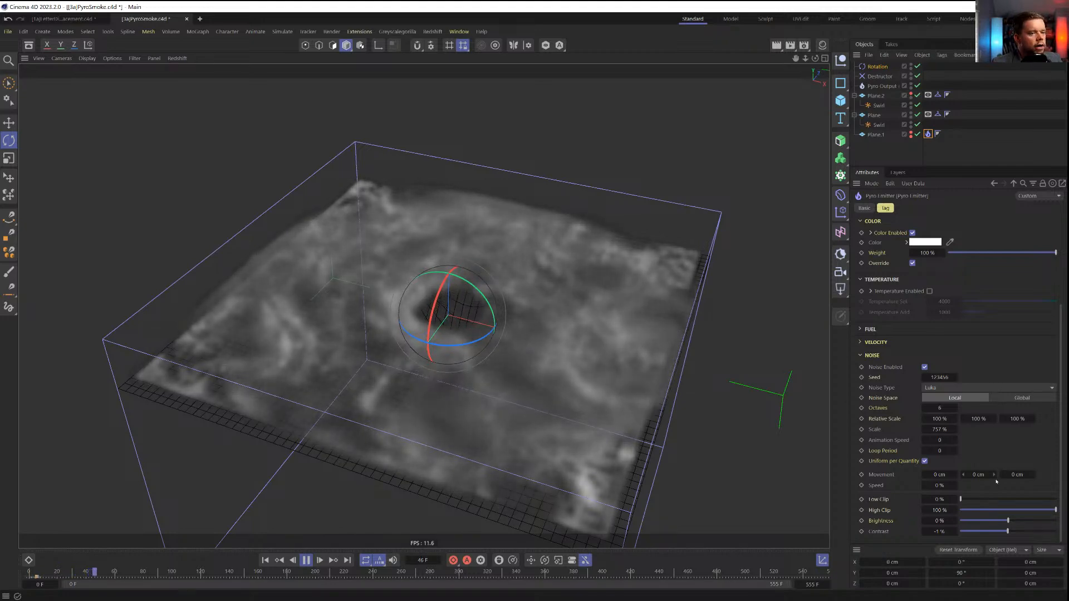
pyautogui.moveTo(955, 429); pyautogui.dragTo(872, 441)
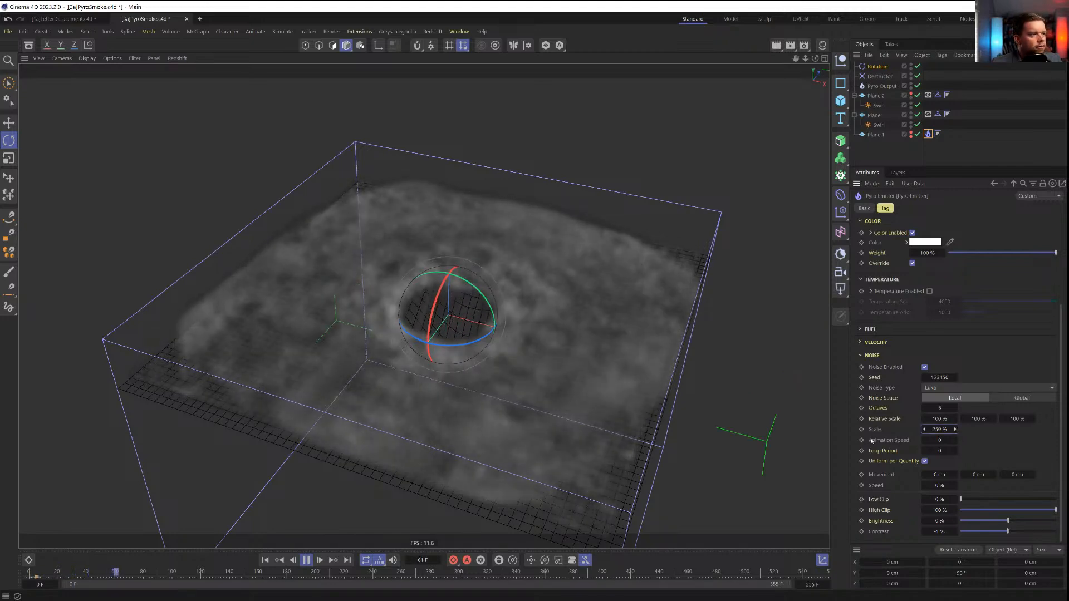
# Set the emitter's density key at frame 5 to a value of 5 and replay the simulation from the start, checking the swirl
pyautogui.click(266, 560)
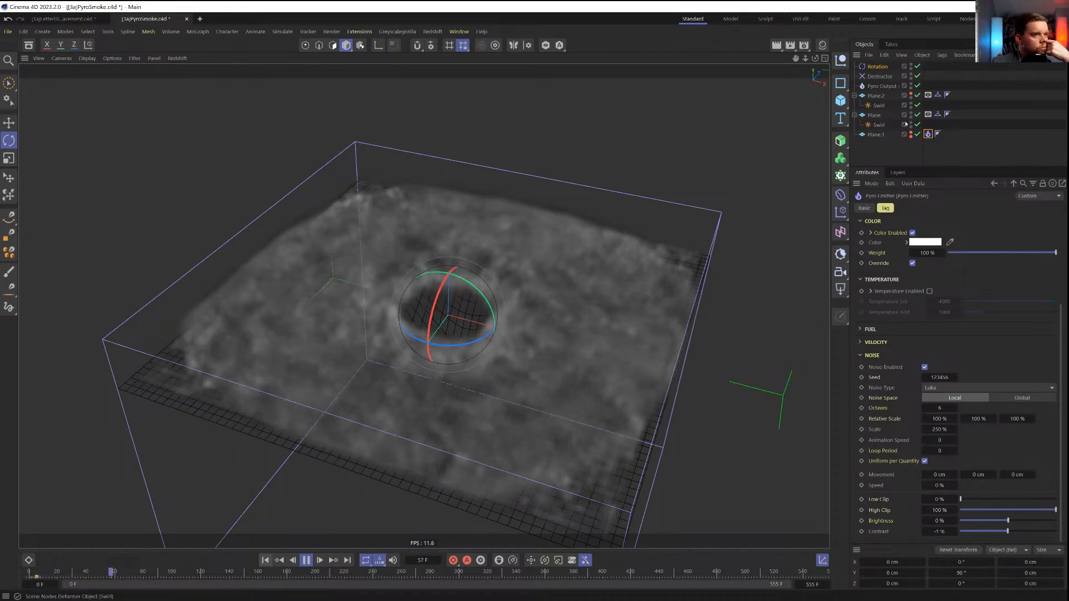
pyautogui.click(36, 578)
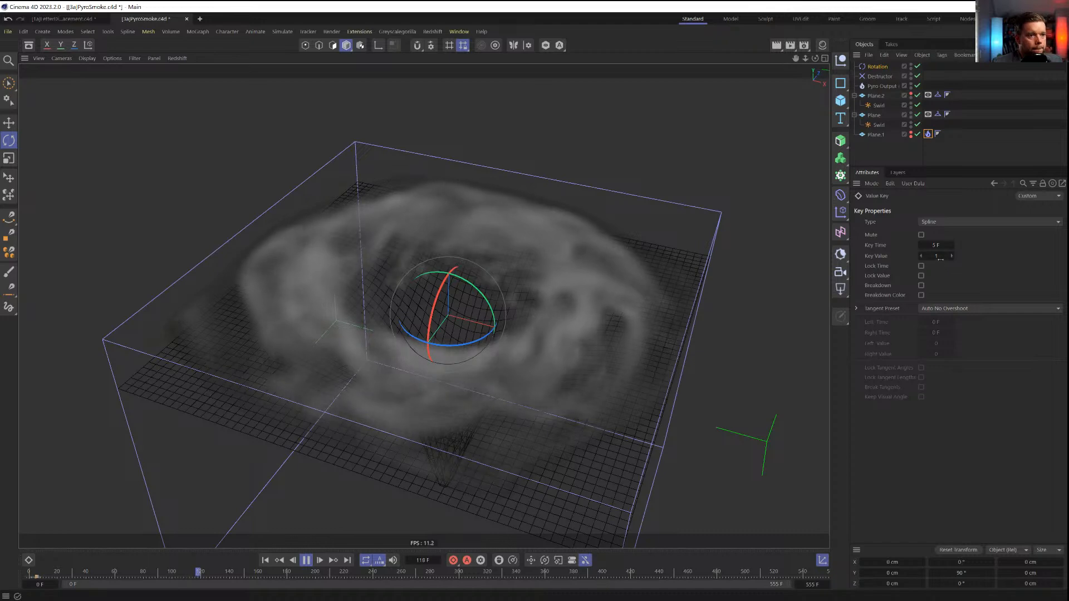
pyautogui.click(265, 561)
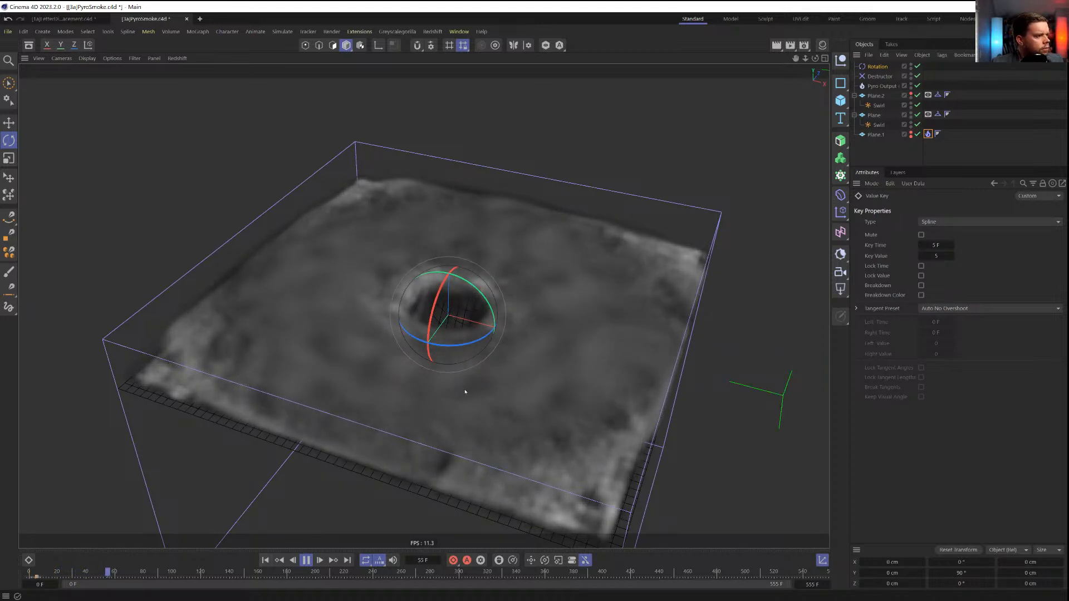
pyautogui.keyDown('alt'); pyautogui.moveTo(465, 408); pyautogui.dragTo(480, 422); pyautogui.keyUp('alt')
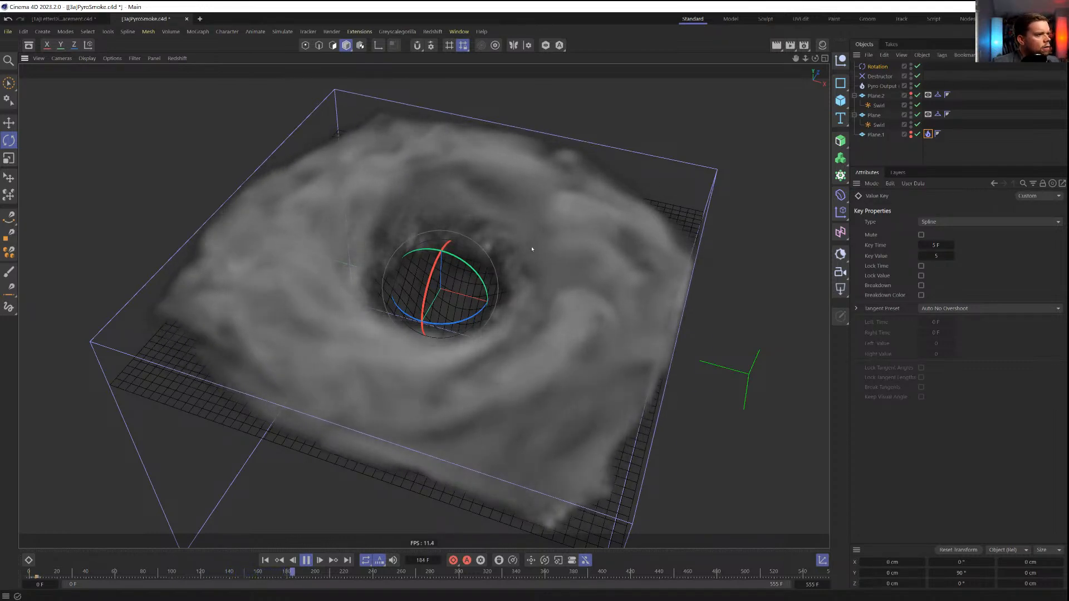
pyautogui.keyDown('alt'); pyautogui.moveTo(529, 254); pyautogui.dragTo(511, 284); pyautogui.keyUp('alt')
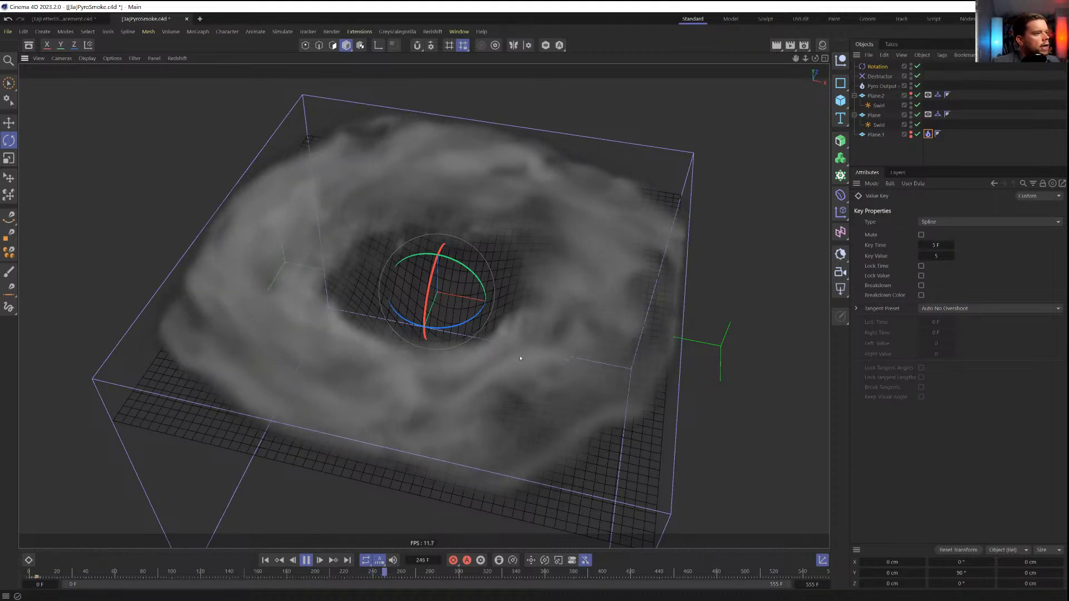
pyautogui.keyDown('alt'); pyautogui.moveTo(520, 358); pyautogui.dragTo(499, 336); pyautogui.keyUp('alt')
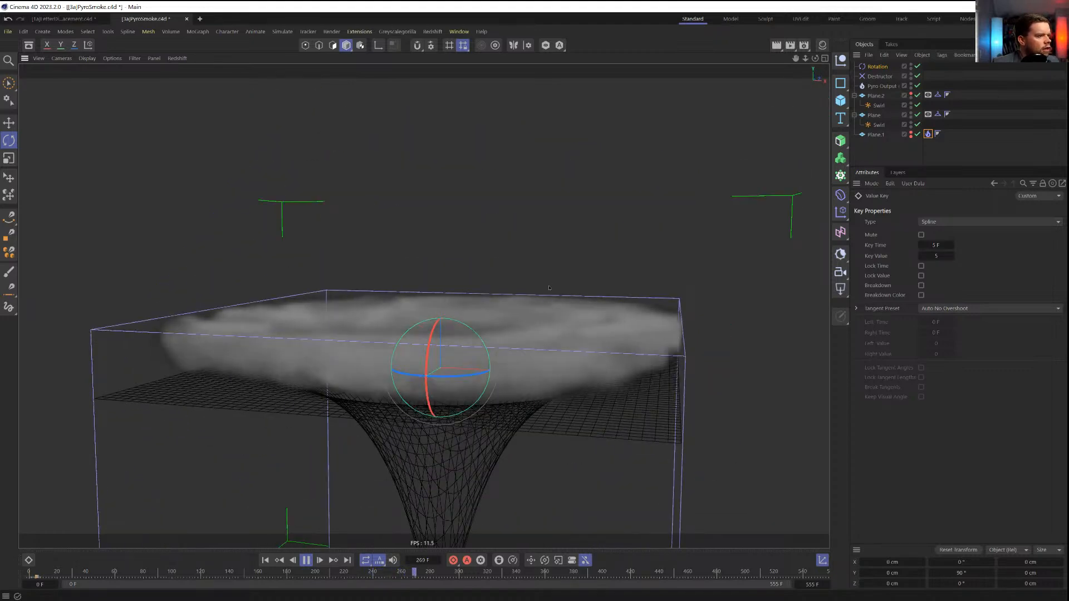
pyautogui.keyDown('alt'); pyautogui.moveTo(549, 288); pyautogui.dragTo(516, 350); pyautogui.keyUp('alt')
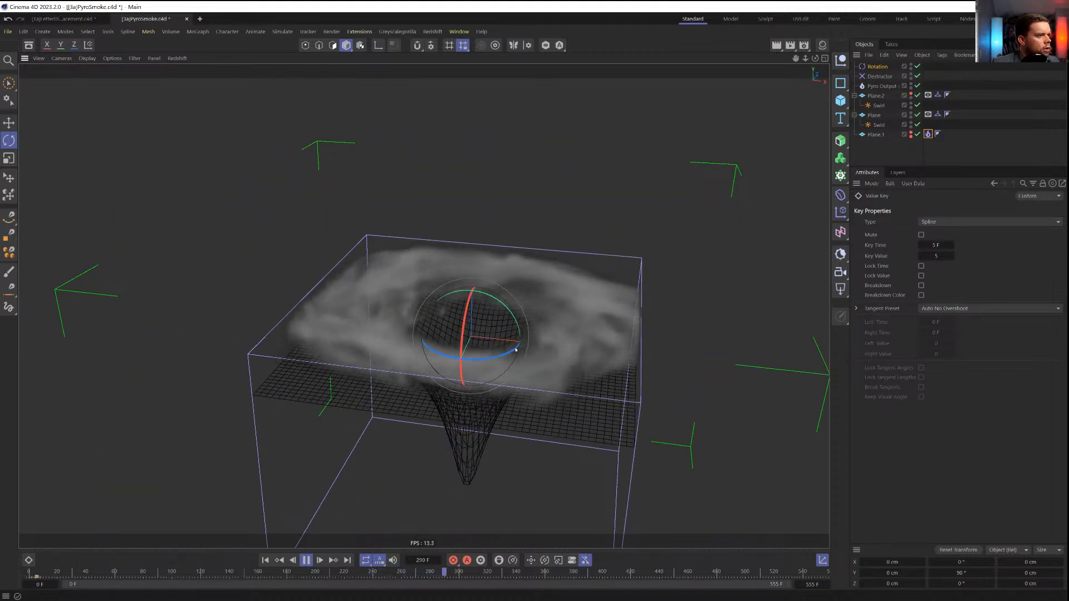
# Stop playback and disable the upper collider plane, Plane.2, together with its Swirl deformer
pyautogui.click(306, 560)
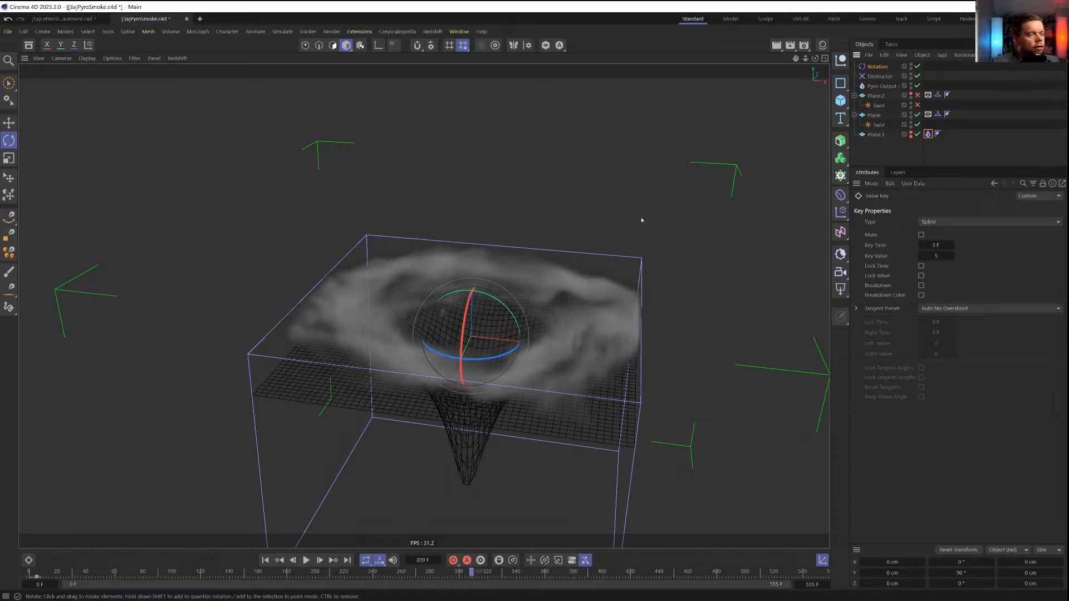
pyautogui.click(911, 95)
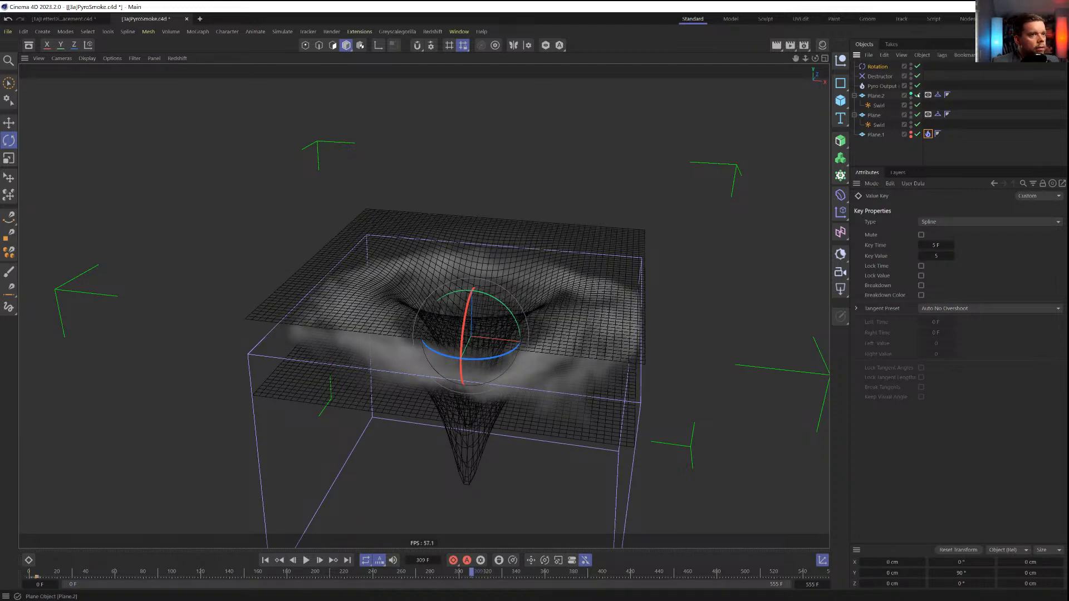
pyautogui.click(918, 96)
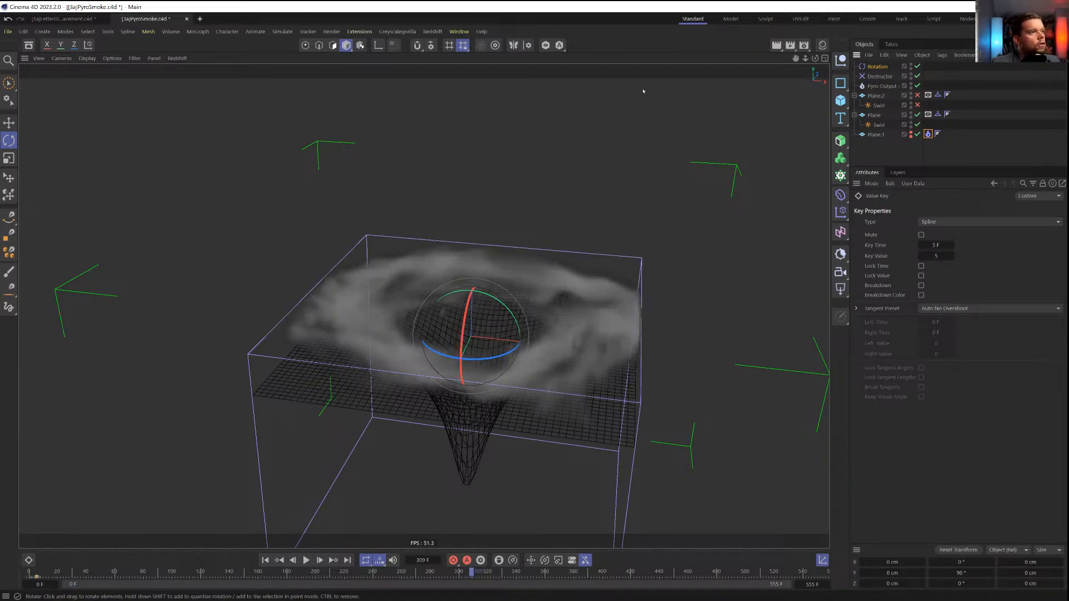
# Add a Wind force, rotate it -90° to blow downward, and raise it about 141 cm above the smoke layer
pyautogui.click(841, 195)
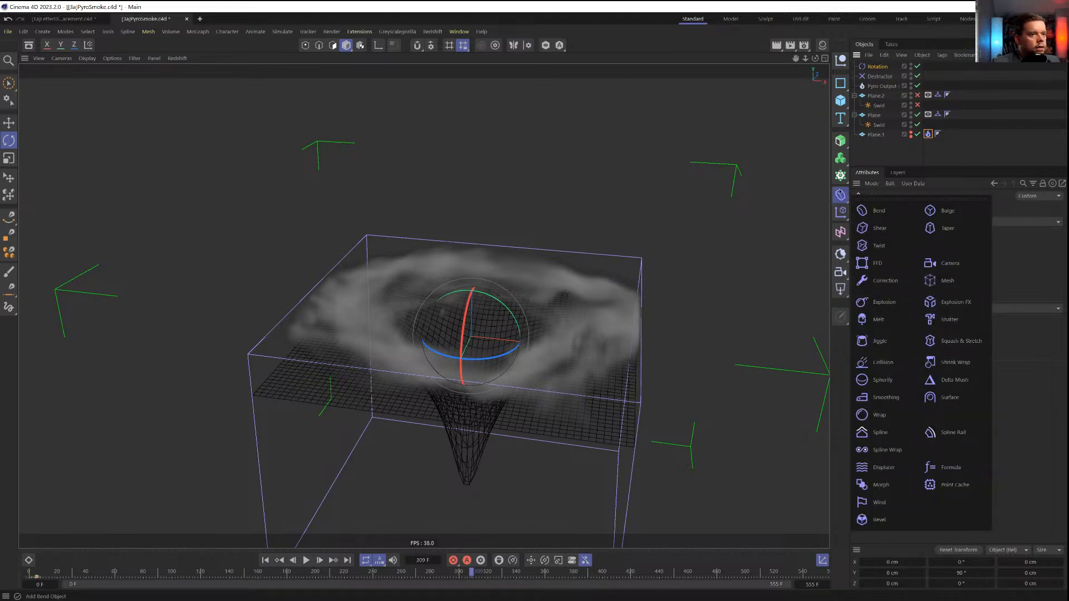
pyautogui.click(282, 31)
pyautogui.moveTo(301, 49)
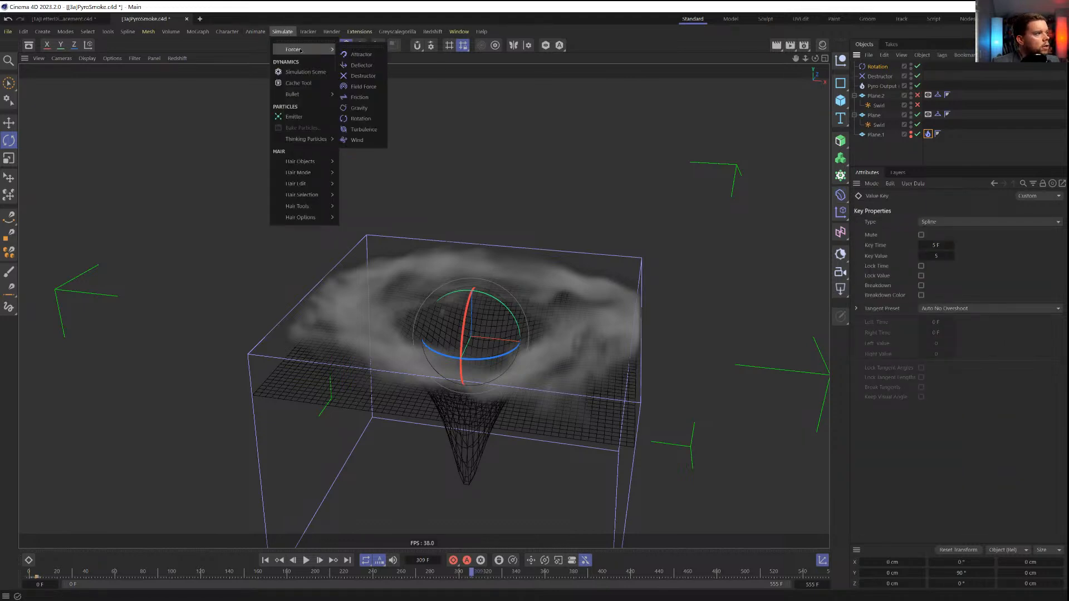
pyautogui.click(357, 140)
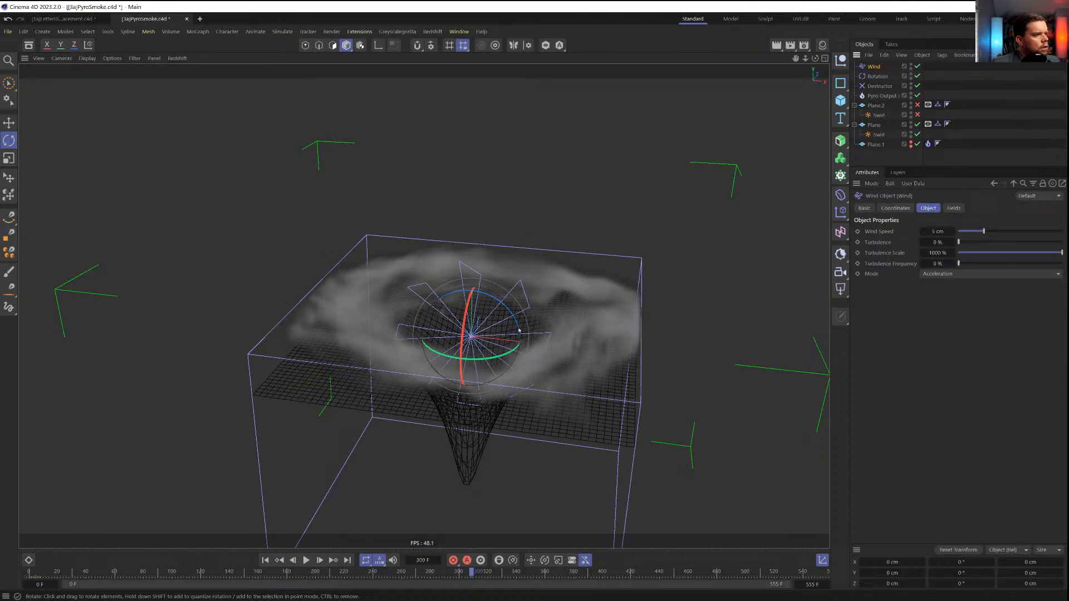
pyautogui.keyDown('alt'); pyautogui.moveTo(519, 330); pyautogui.dragTo(491, 305); pyautogui.keyUp('alt')
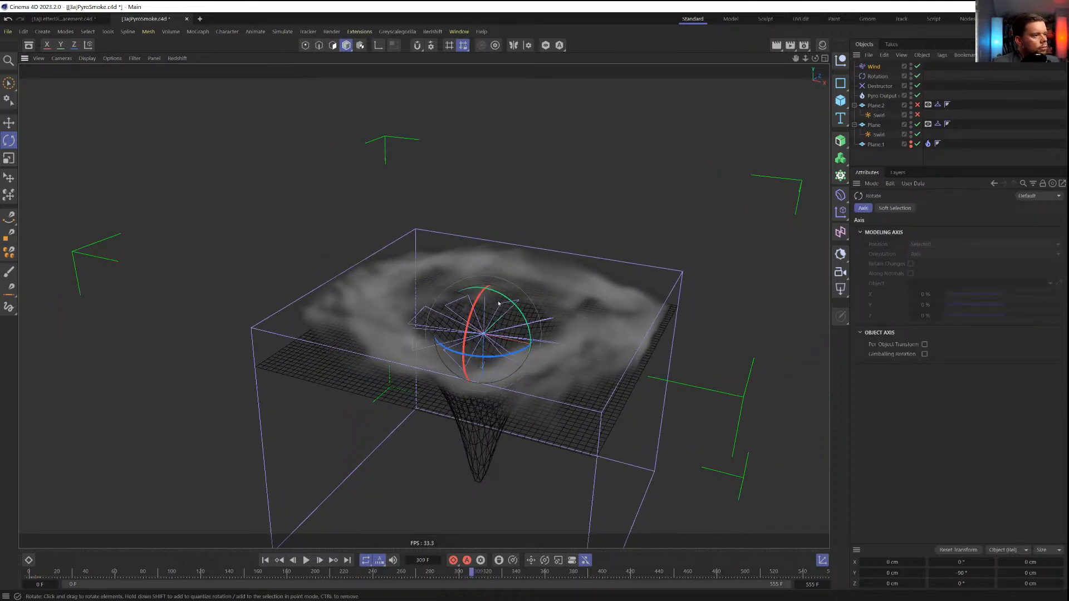
pyautogui.press('e')
pyautogui.moveTo(484, 362); pyautogui.dragTo(484, 254)
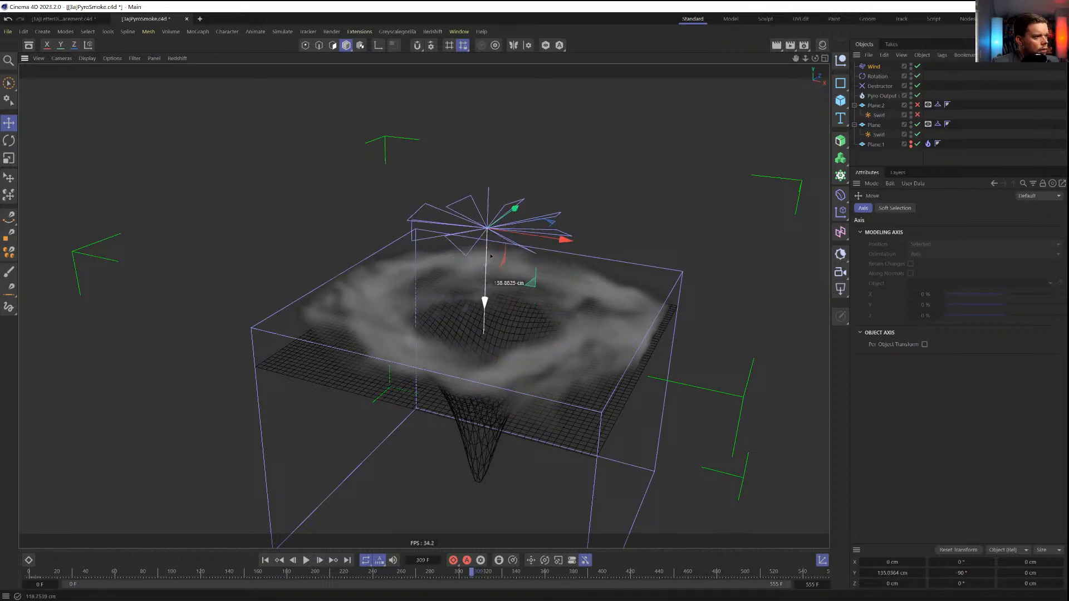
# Set the Wind force's Wind Speed to 55 cm, replay the simulation from the start, and inspect the smoke around the funnel
pyautogui.click(874, 66)
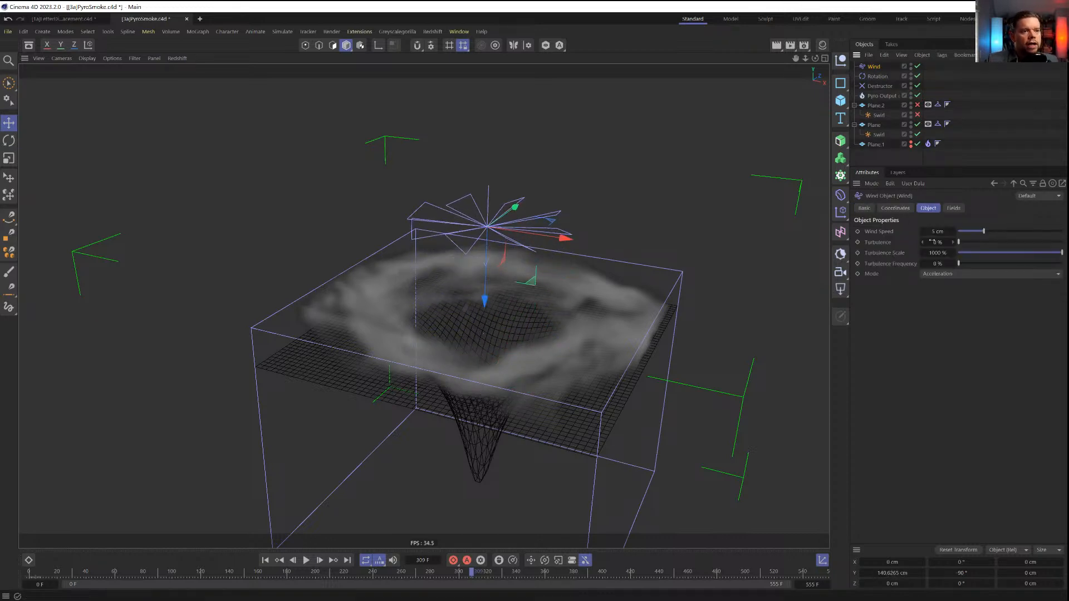
pyautogui.doubleClick(939, 232)
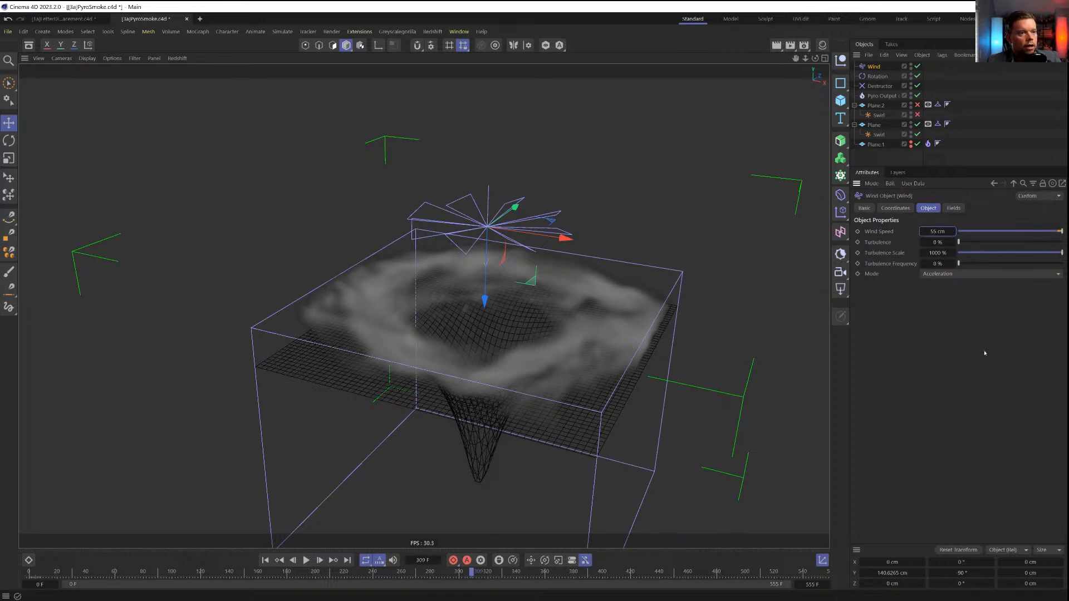
pyautogui.click(265, 561)
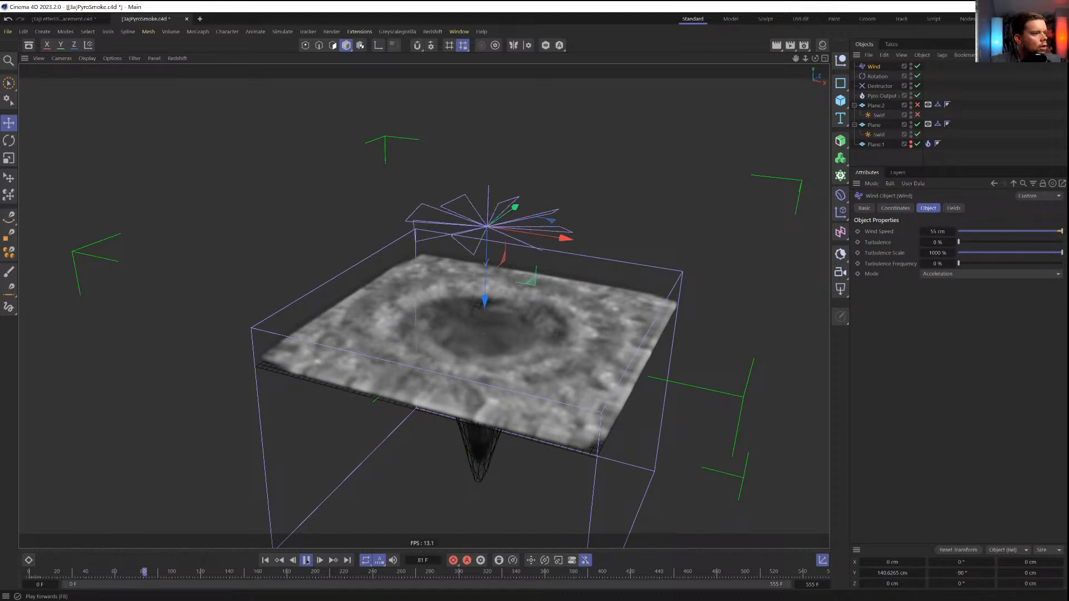
pyautogui.click(306, 561)
pyautogui.keyDown('alt'); pyautogui.moveTo(419, 447); pyautogui.dragTo(477, 370); pyautogui.keyUp('alt')
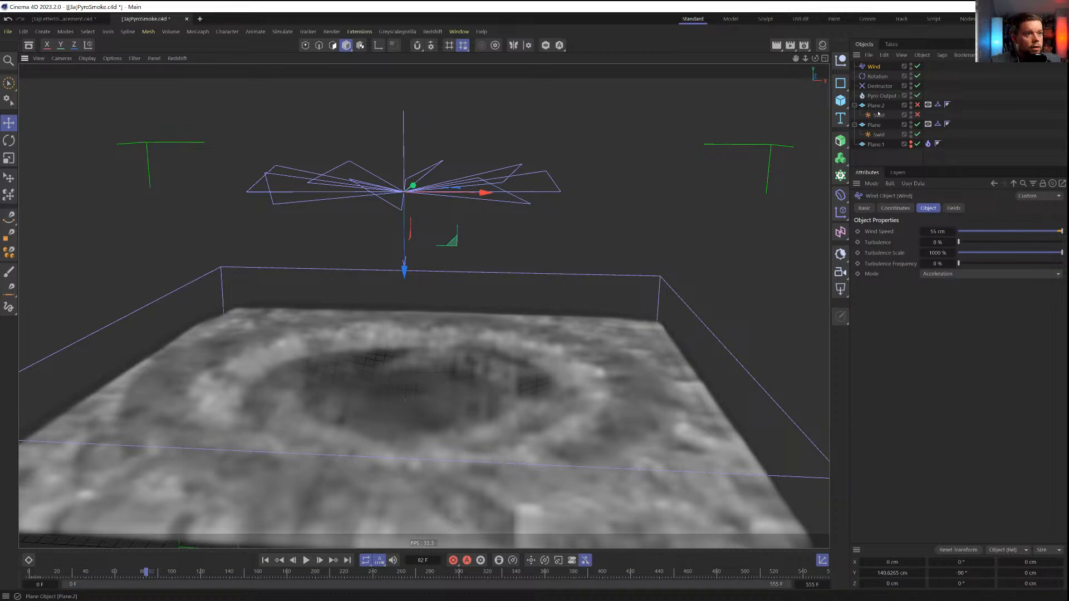
pyautogui.keyDown('alt'); pyautogui.moveTo(428, 261); pyautogui.dragTo(518, 232); pyautogui.keyUp('alt')
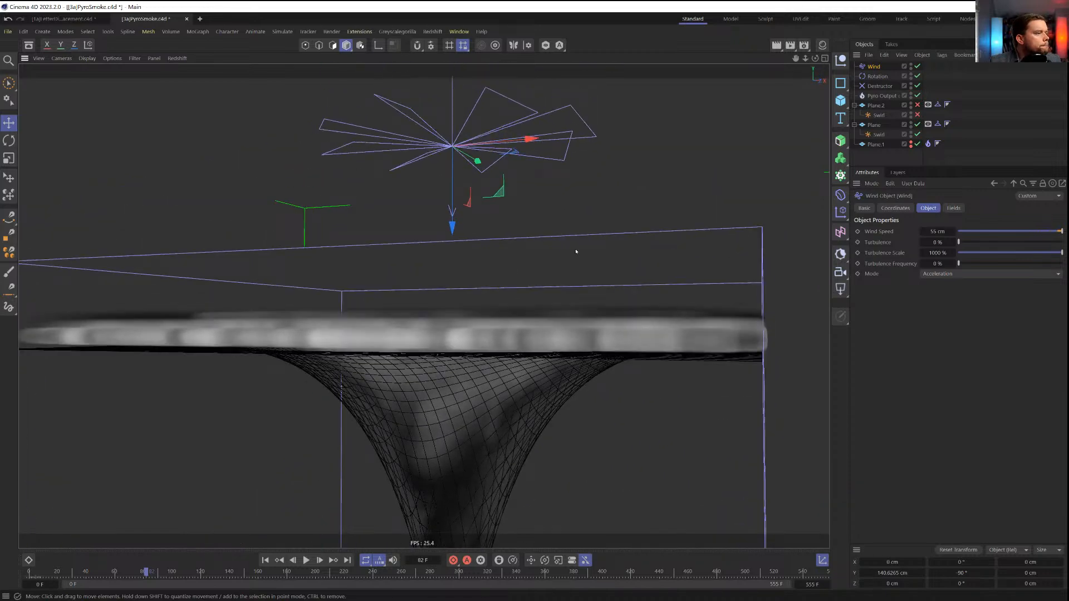
pyautogui.keyDown('alt'); pyautogui.moveTo(577, 252); pyautogui.dragTo(473, 373); pyautogui.keyUp('alt')
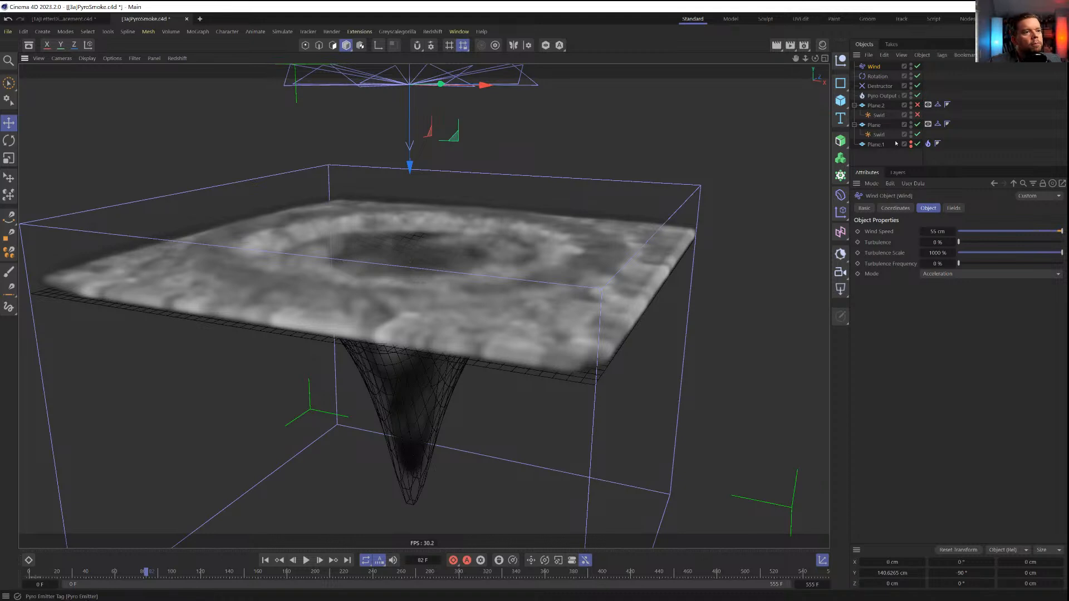
# Return to the first frame, move the Pyro Emitter tag from Plane.1 to the Plane funnel, and play the first frames
pyautogui.click(875, 124)
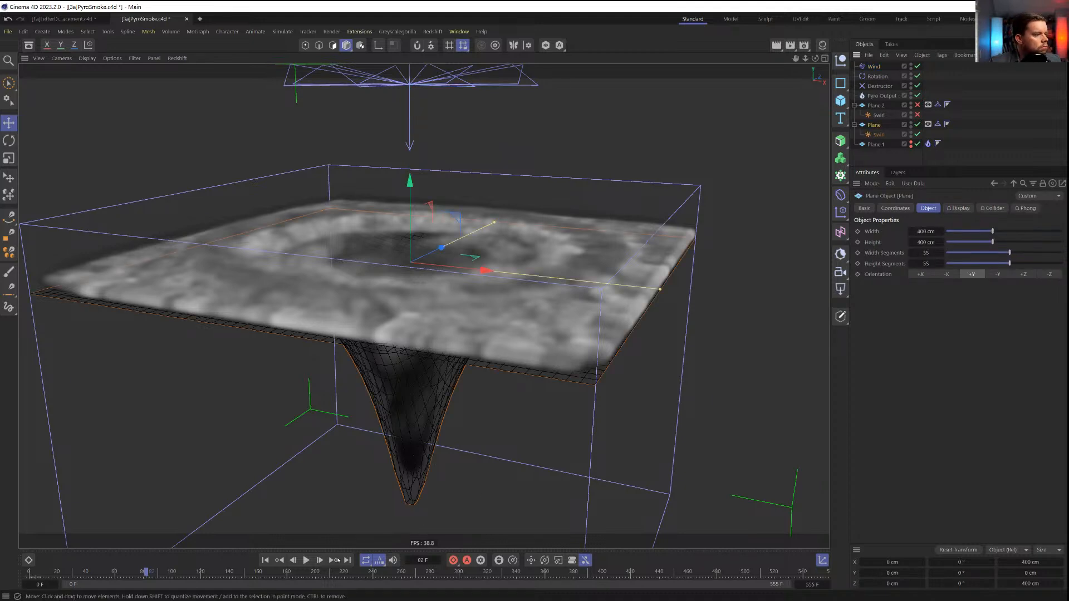
pyautogui.click(265, 560)
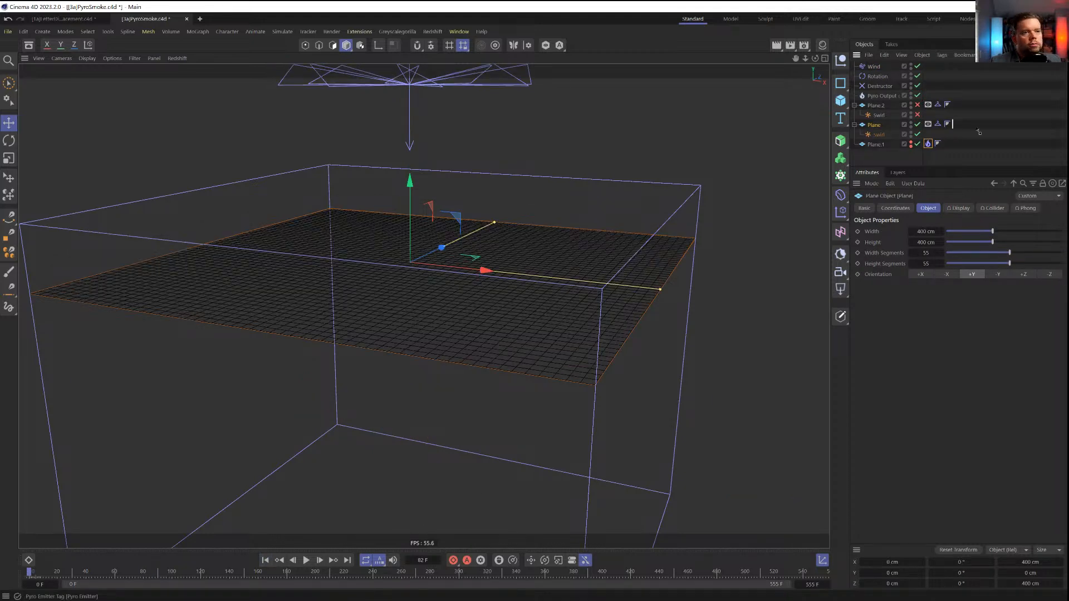
pyautogui.moveTo(979, 132); pyautogui.dragTo(958, 125)
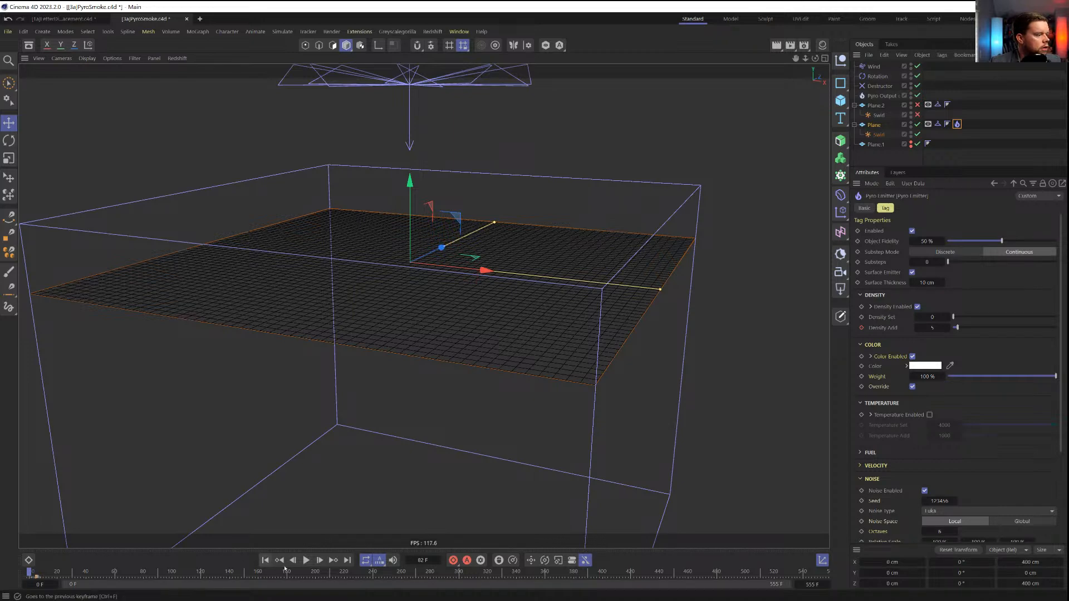
pyautogui.click(307, 560)
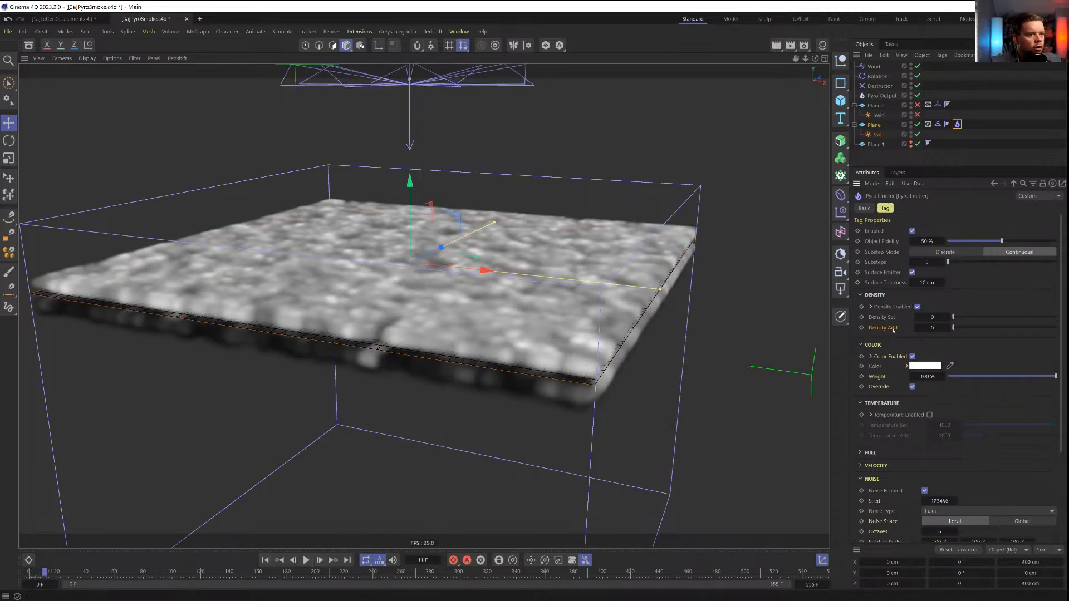
# Set the Pyro Emitter's Density Add to 5
pyautogui.doubleClick(938, 328)
pyautogui.write('5')
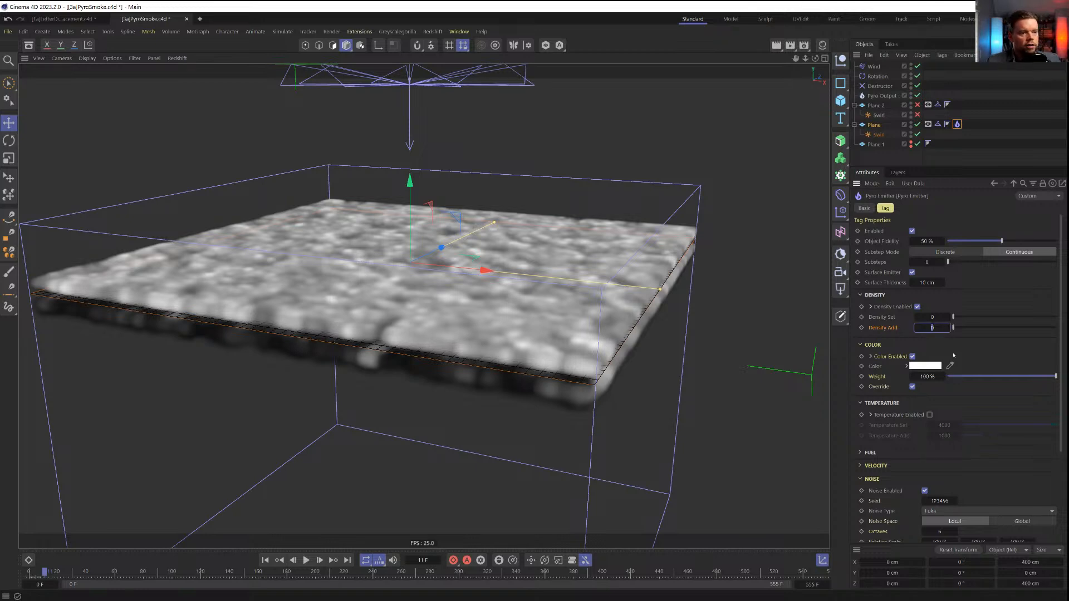
pyautogui.press('Return')
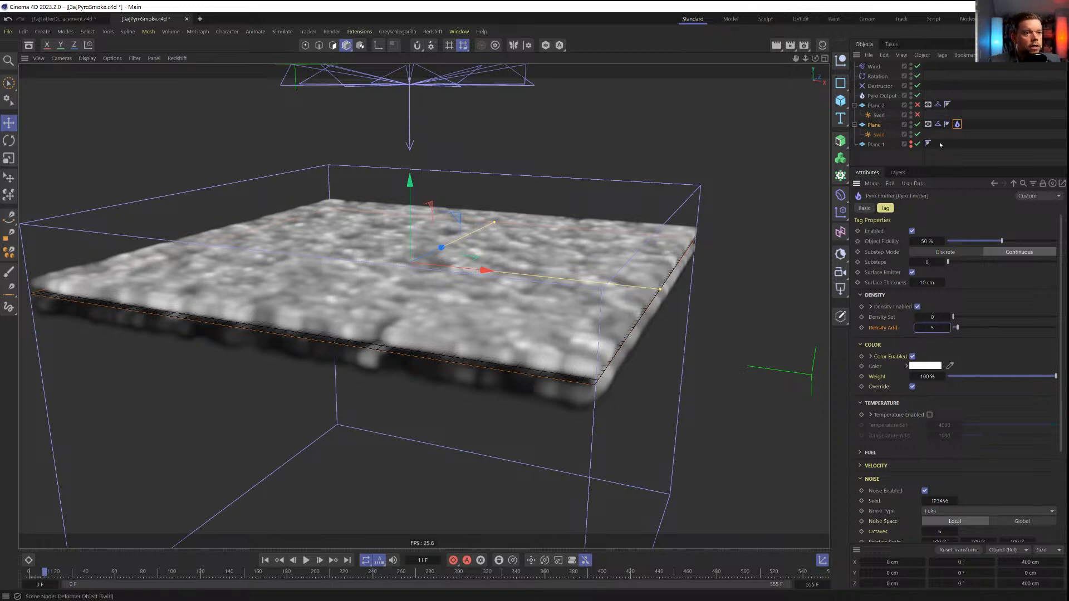
# Set the Pyro Output's Relative Density Dissipation to 7 % and Absolute Density Dissipation to 0.01, and play the simulation to check the smoke
pyautogui.click(879, 96)
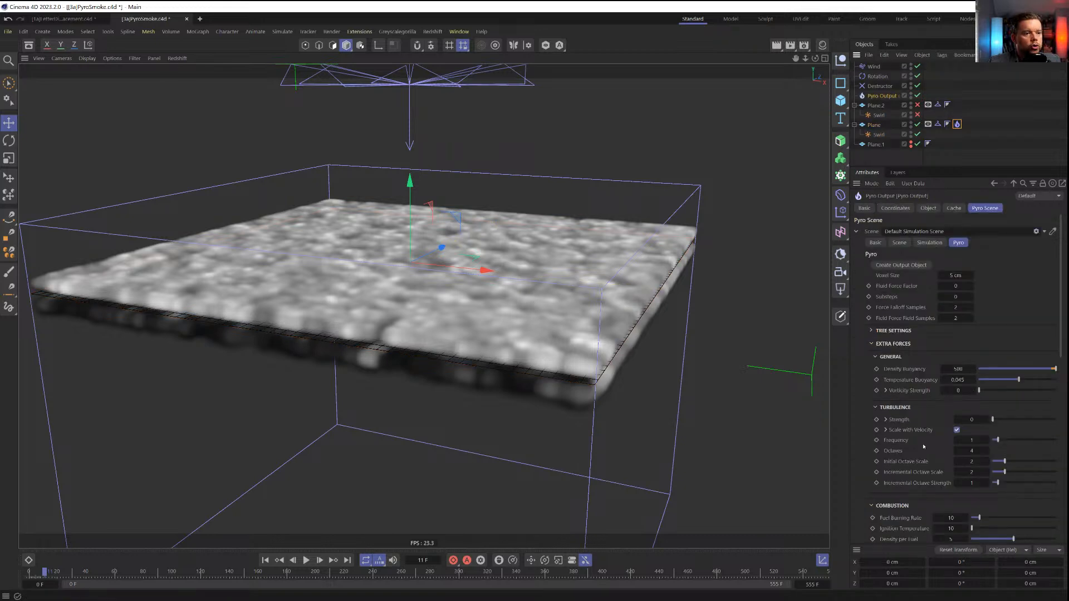
pyautogui.scroll(-10, 943, 348)
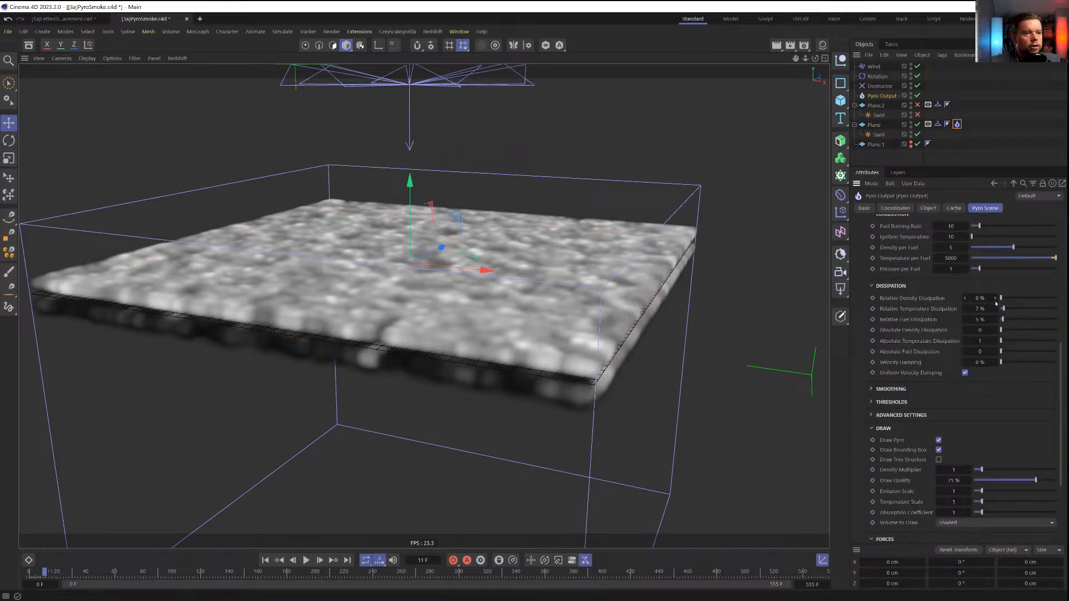
pyautogui.moveTo(996, 301); pyautogui.dragTo(1000, 299)
pyautogui.click(996, 332)
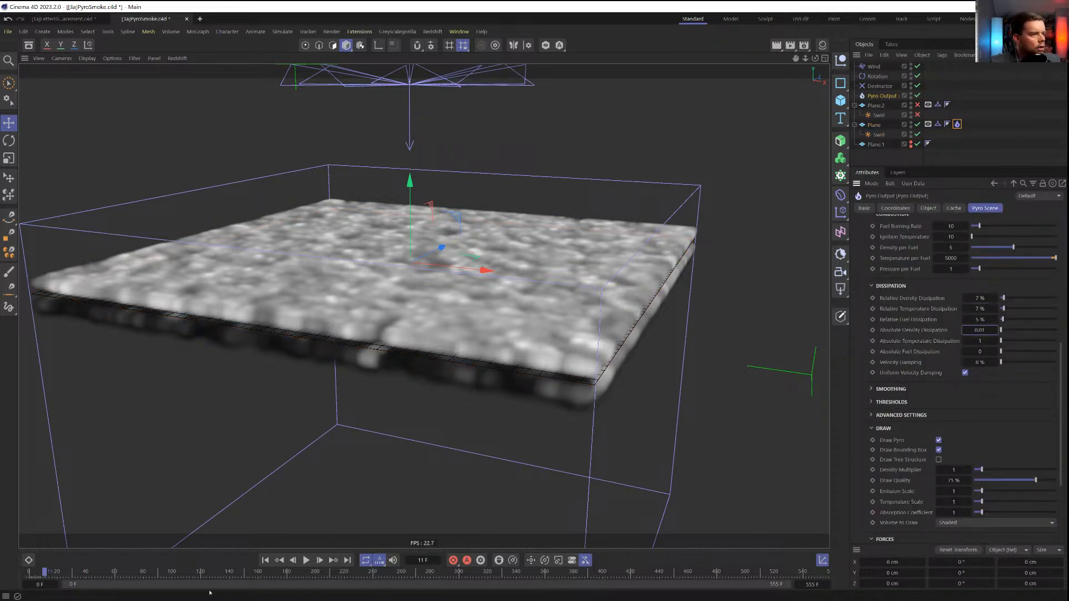
pyautogui.click(306, 561)
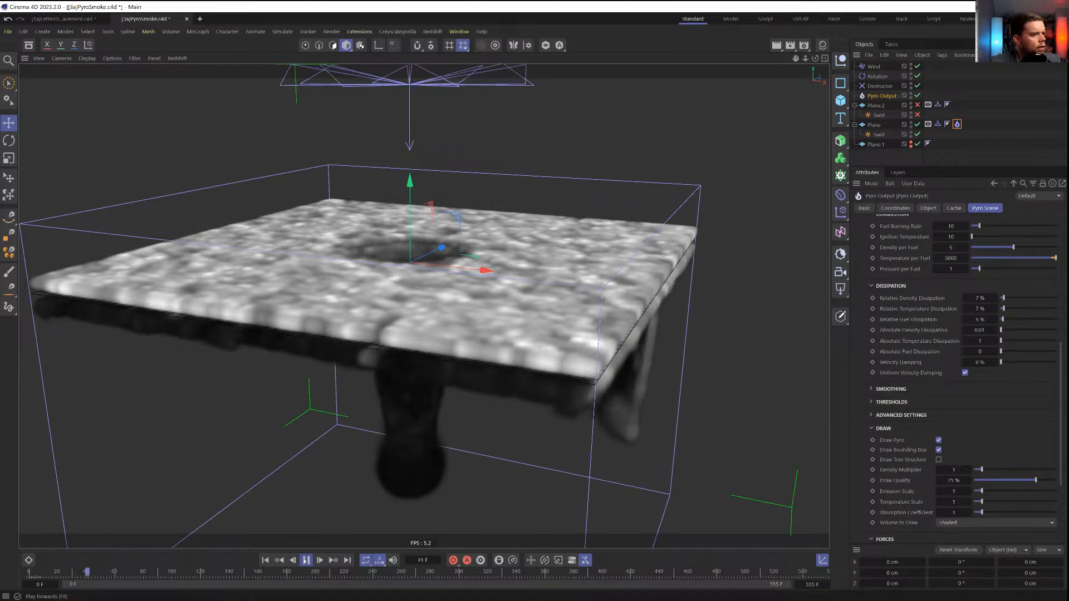
pyautogui.click(305, 562)
pyautogui.keyDown('alt'); pyautogui.moveTo(608, 351); pyautogui.dragTo(575, 394); pyautogui.keyUp('alt')
pyautogui.scroll(-4, 585, 359)
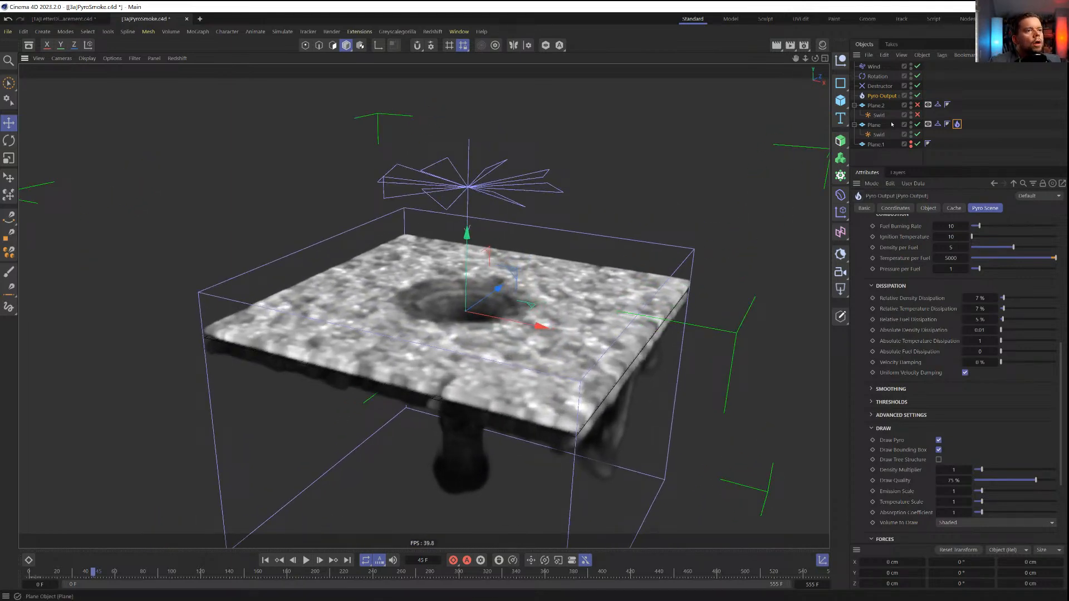
# Duplicate Plane with its Swirl, removing the Pyro Emitter tag from the copy and the Collider tag from the original
pyautogui.keyDown('ctrl'); pyautogui.moveTo(872, 139); pyautogui.dragTo(886, 147); pyautogui.keyUp('ctrl')
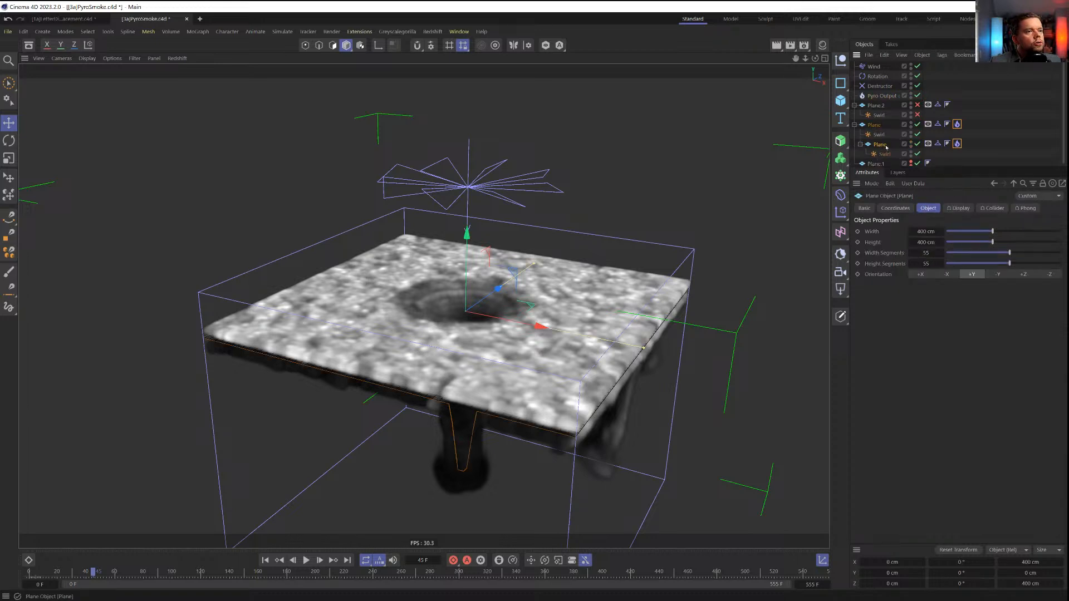
pyautogui.click(957, 143)
pyautogui.press('Delete')
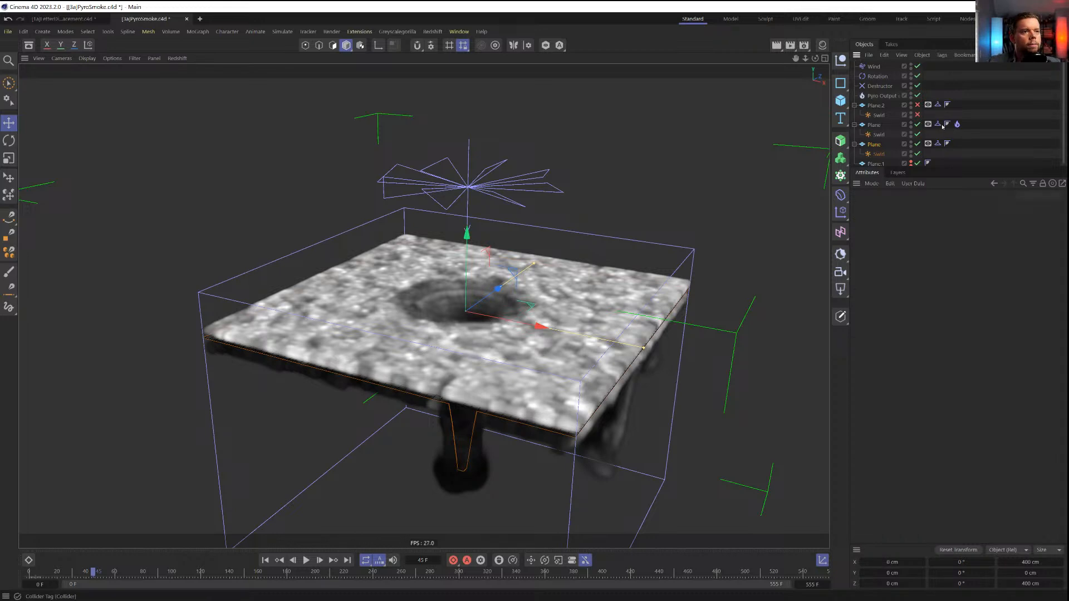
pyautogui.click(542, 353)
pyautogui.press('e')
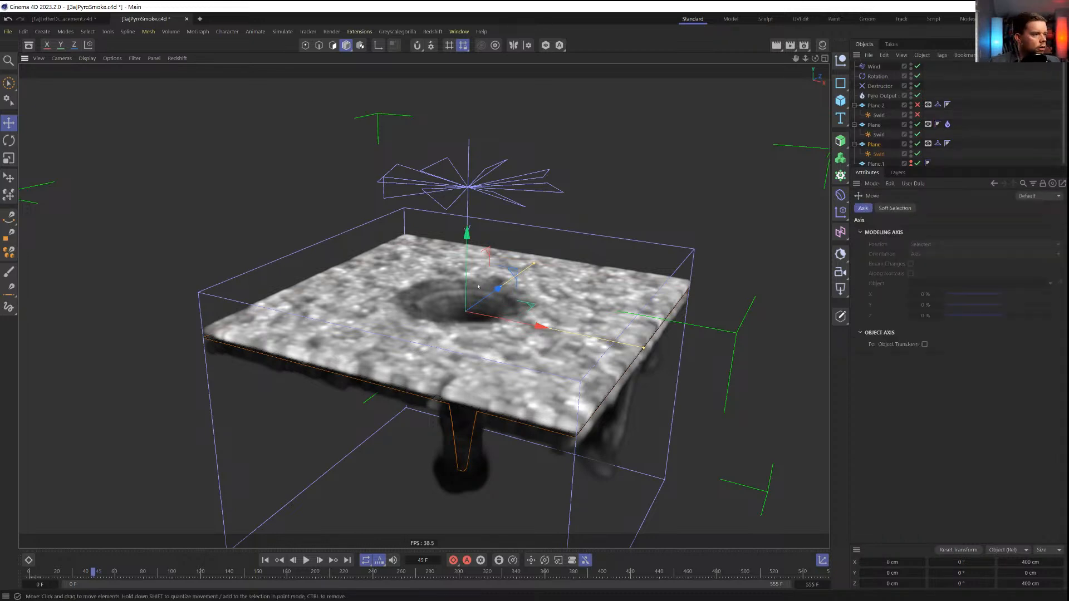
# Delete the disabled Plane.2 together with its Swirl and replay the simulation from the first frame to check the smoke in the funnel
pyautogui.moveTo(467, 234); pyautogui.dragTo(468, 242)
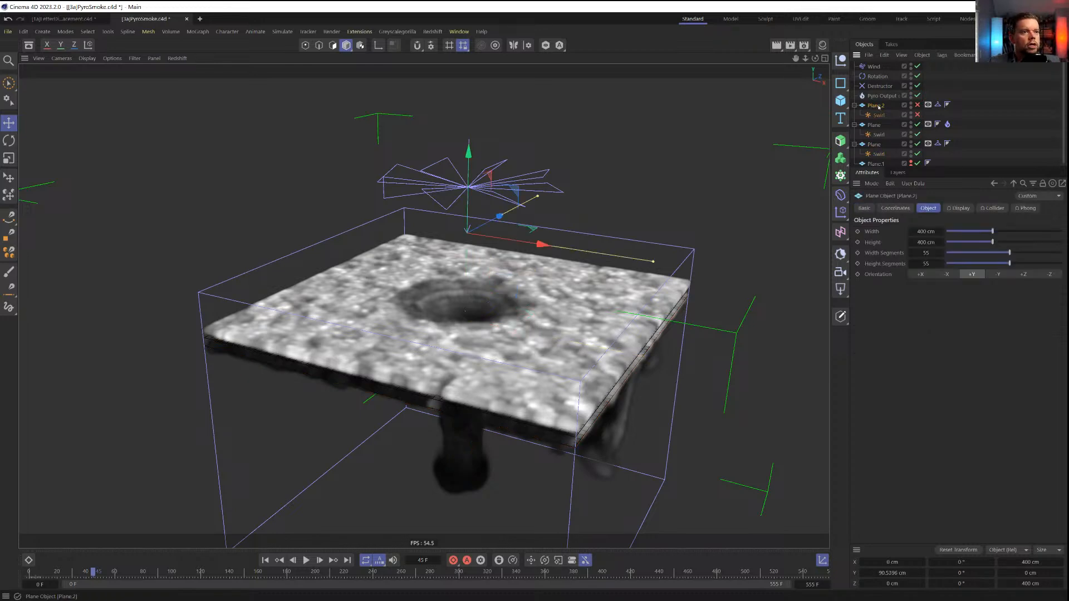
pyautogui.press('Delete')
pyautogui.keyDown('alt'); pyautogui.moveTo(573, 304); pyautogui.dragTo(484, 365); pyautogui.keyUp('alt')
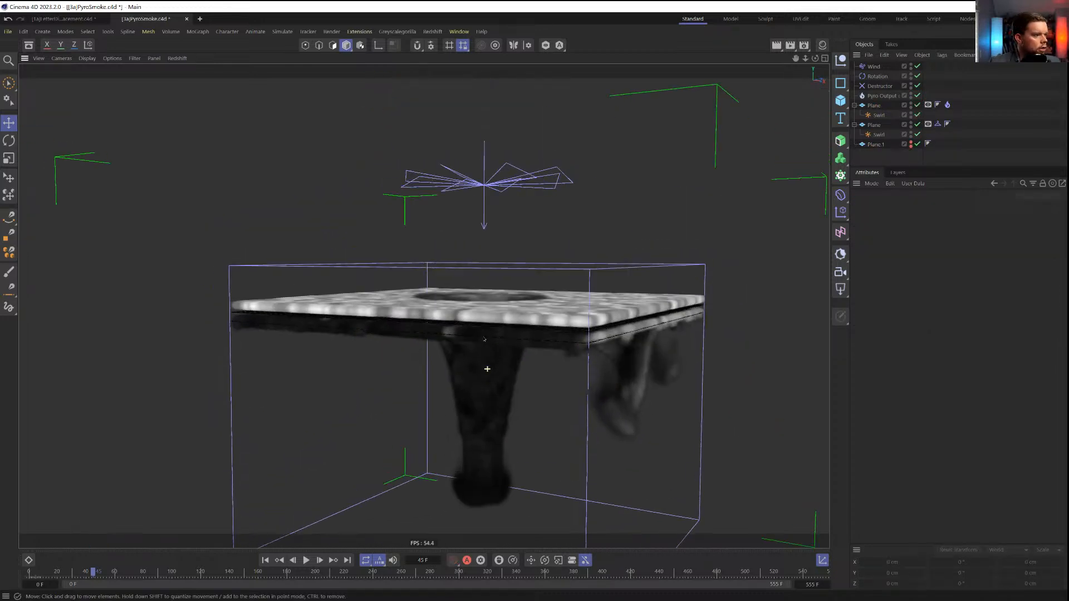
pyautogui.click(265, 561)
pyautogui.click(307, 561)
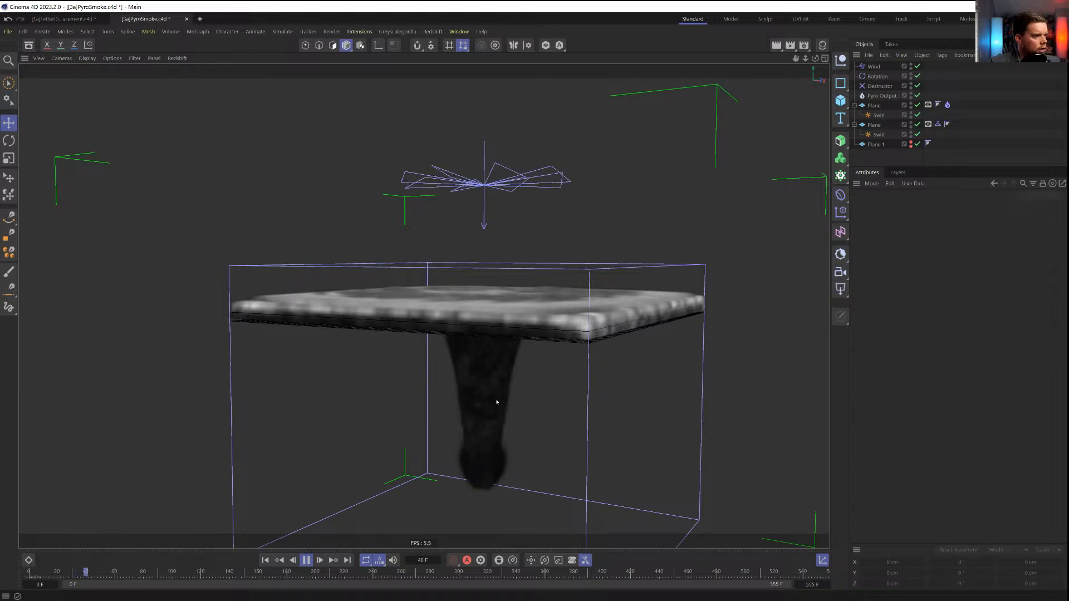
pyautogui.keyDown('alt'); pyautogui.moveTo(525, 311); pyautogui.dragTo(510, 251); pyautogui.keyUp('alt')
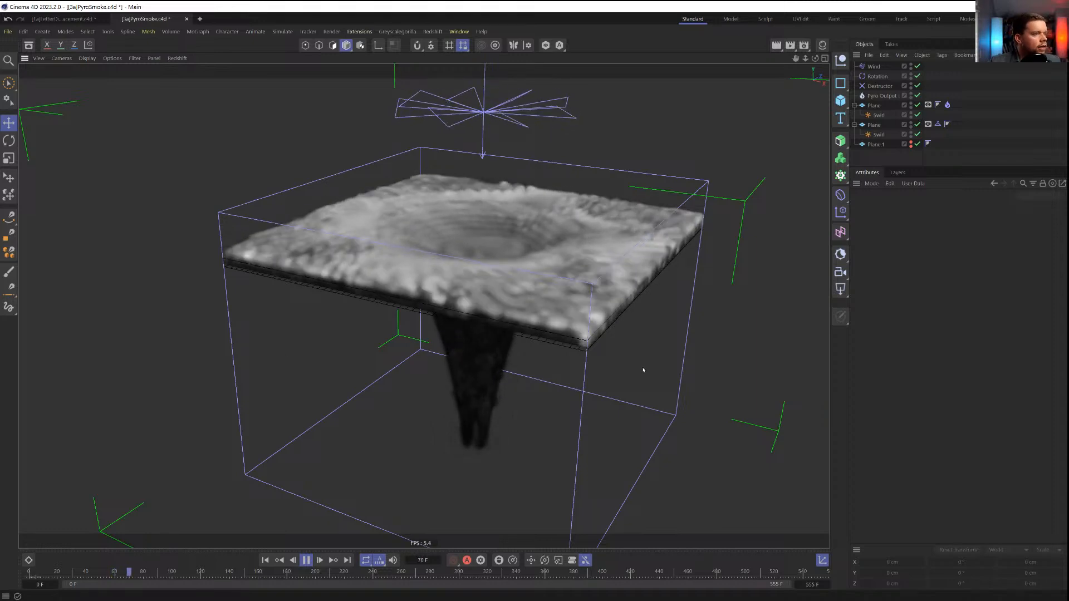
pyautogui.keyDown('alt'); pyautogui.moveTo(530, 229); pyautogui.dragTo(563, 323); pyautogui.keyUp('alt')
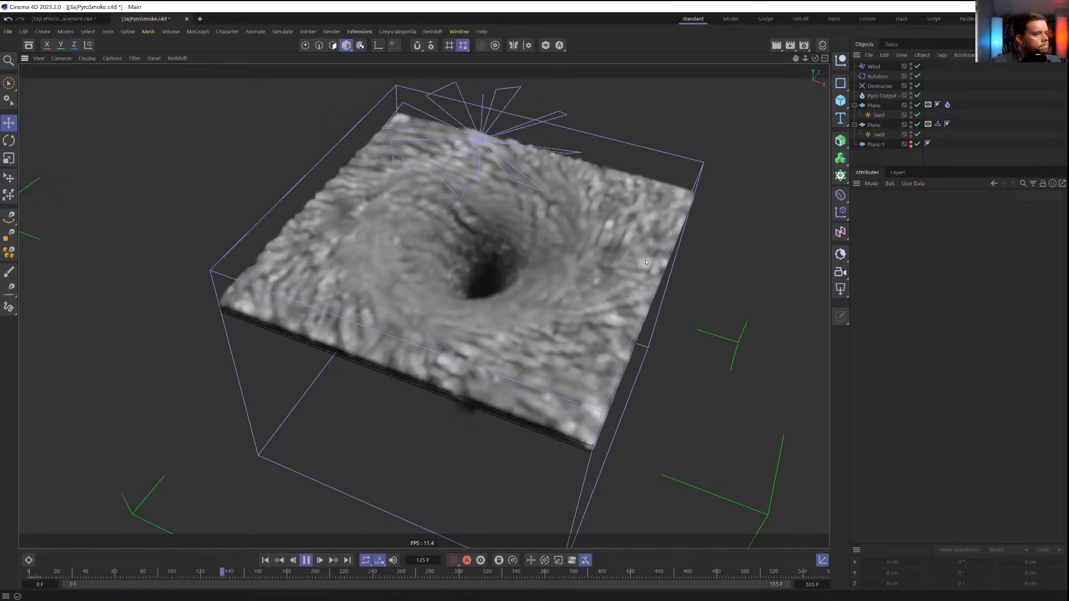
pyautogui.keyDown('alt'); pyautogui.moveTo(646, 261); pyautogui.dragTo(593, 281); pyautogui.keyUp('alt')
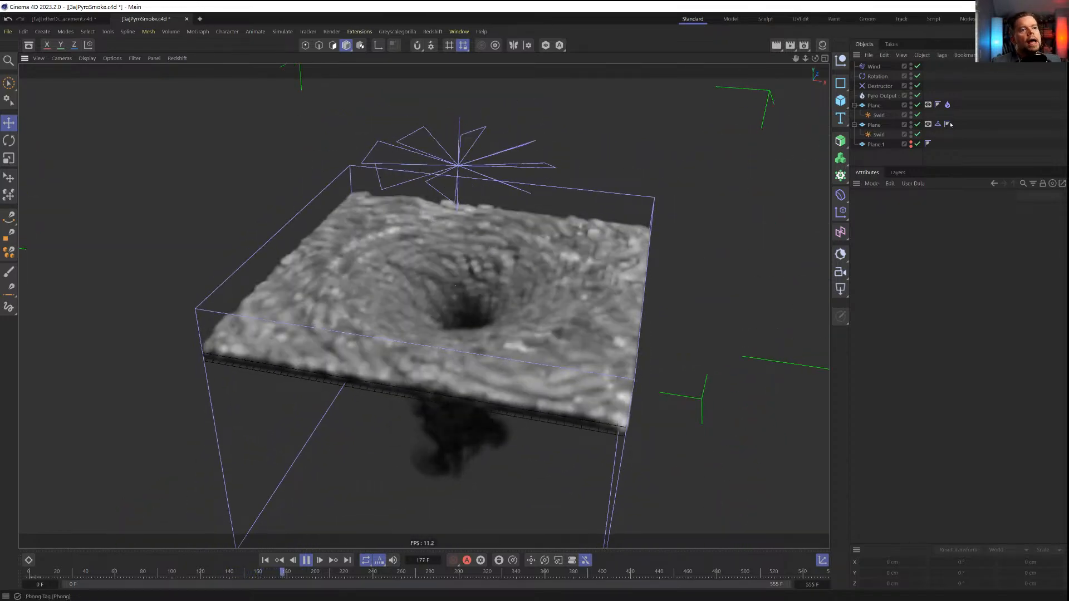
# Set the Collider tag's Bounce and Friction to 0
pyautogui.click(938, 123)
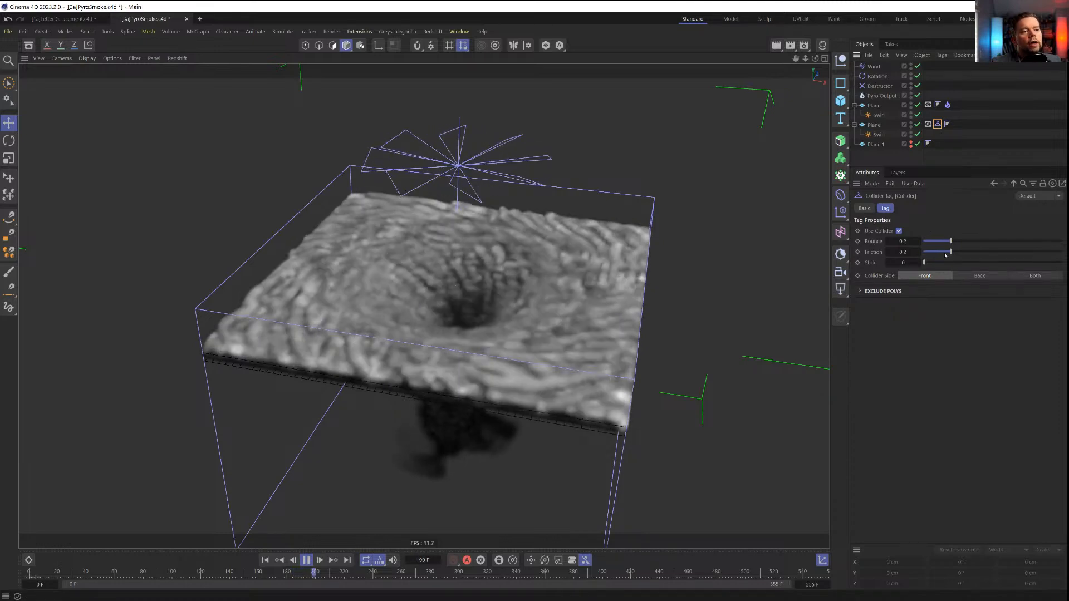
pyautogui.moveTo(945, 254); pyautogui.dragTo(920, 245)
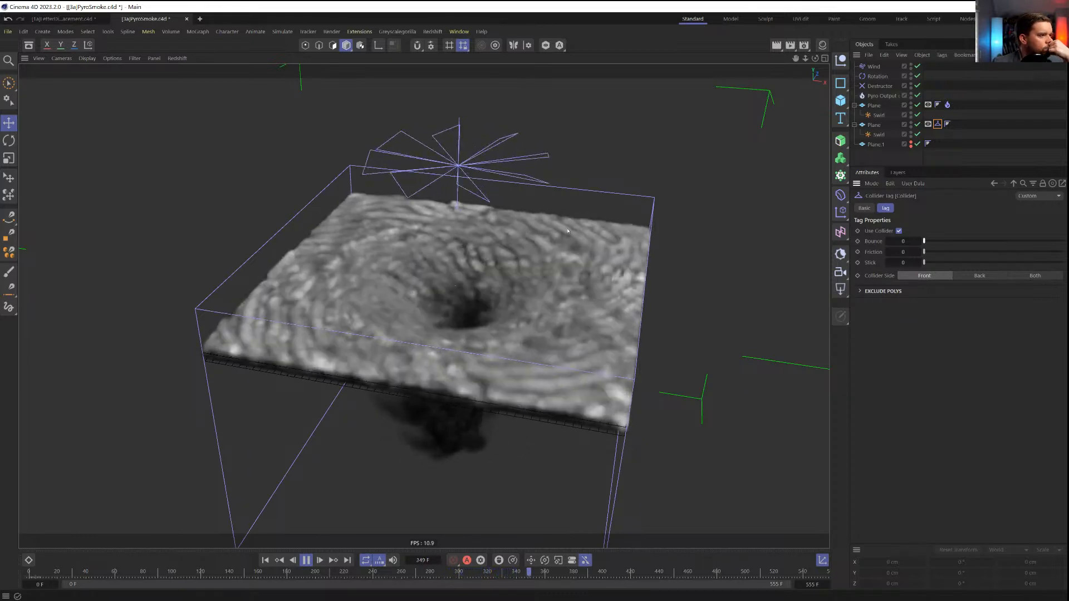
# Lower the Rotation force's Angle Speed to 5 and check the swirling smoke closer up
pyautogui.click(878, 76)
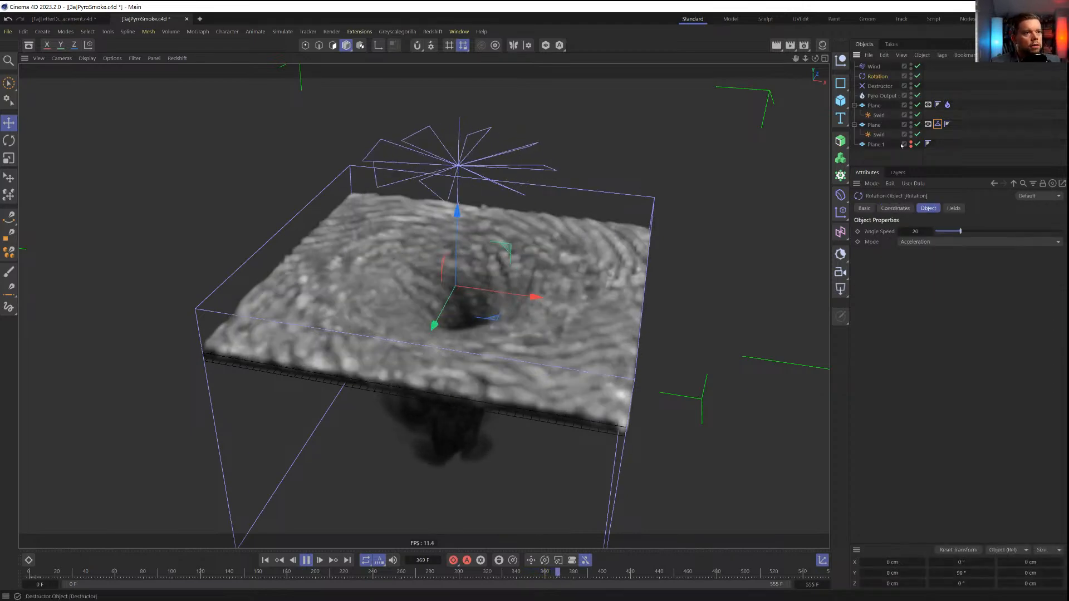
pyautogui.doubleClick(915, 231)
pyautogui.write('5')
pyautogui.press('Return')
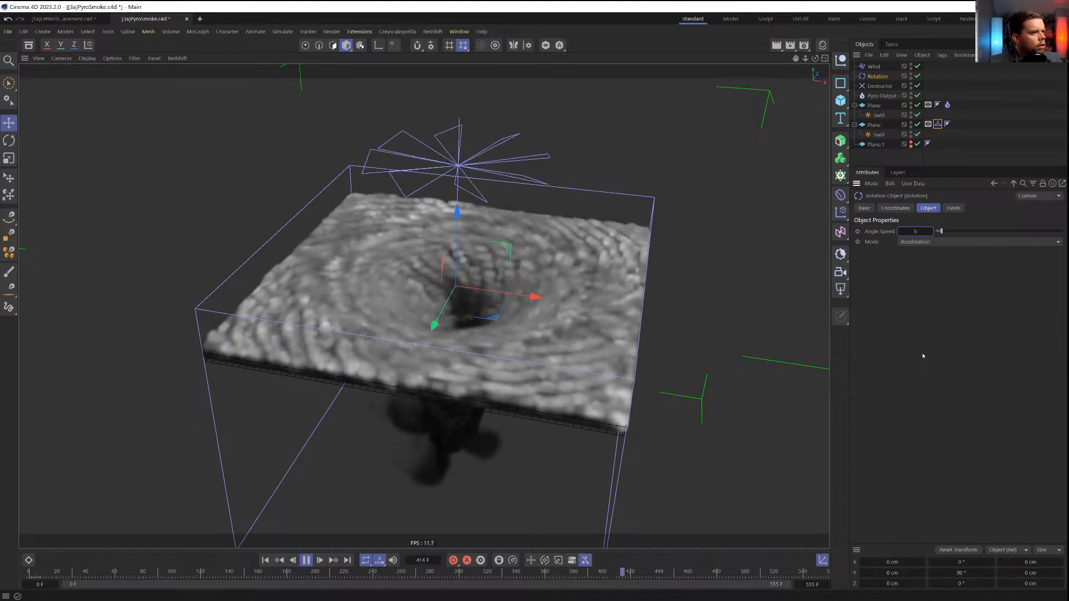
pyautogui.moveTo(563, 302)
pyautogui.keyDown('alt'); pyautogui.mouseDown()
pyautogui.moveTo(562, 293)
pyautogui.moveTo(568, 308)
pyautogui.mouseUp(); pyautogui.keyUp('alt')
pyautogui.keyDown('alt'); pyautogui.moveTo(574, 306); pyautogui.dragTo(607, 314, button='right'); pyautogui.keyUp('alt')
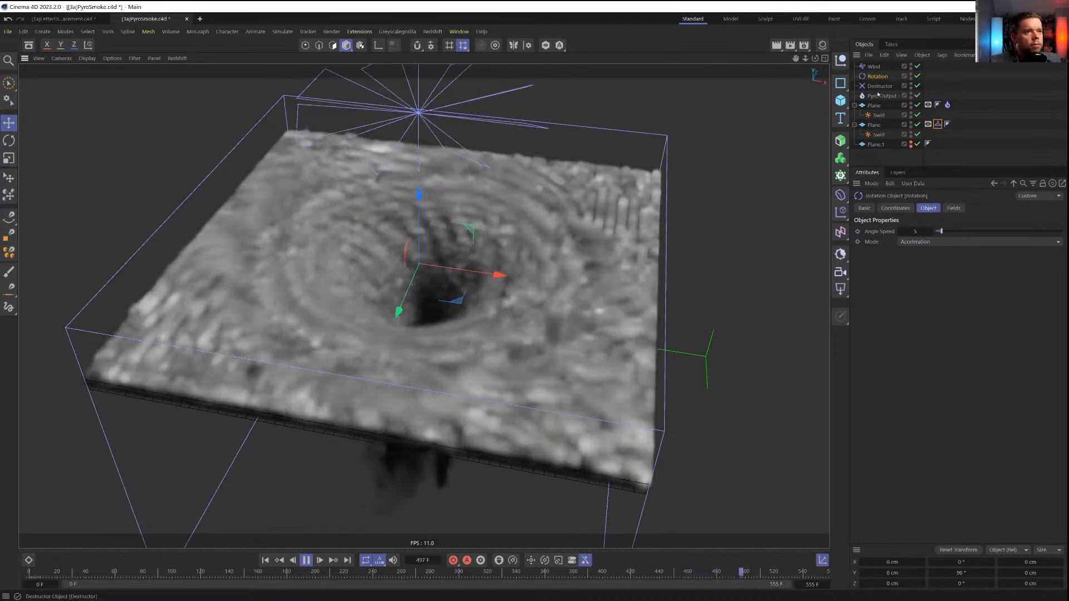
# Raise the Pyro Output's Vorticity Strength to 5 and watch the simulation play
pyautogui.click(882, 96)
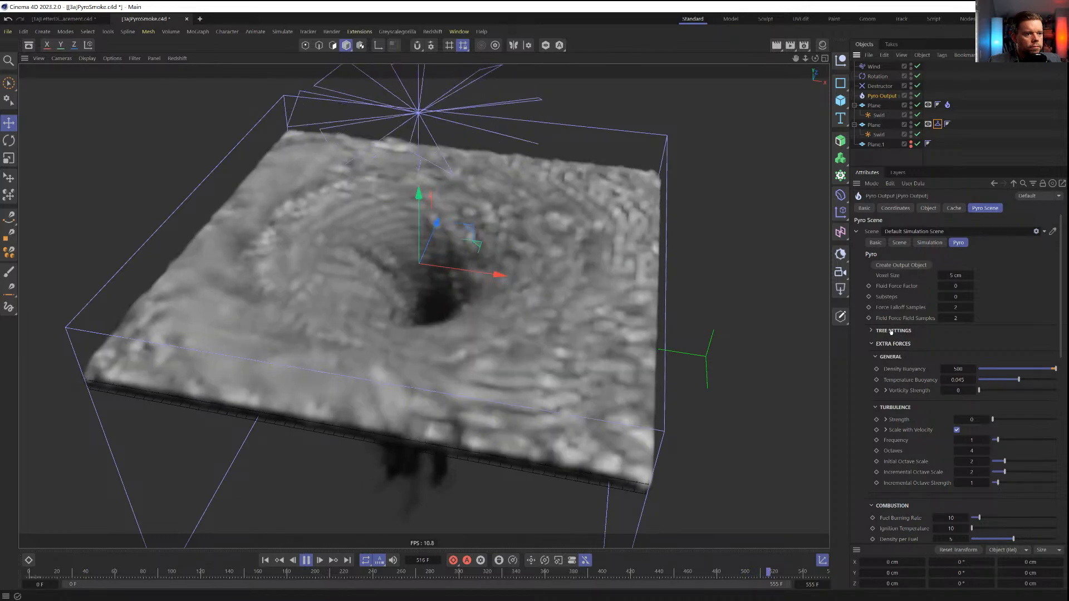
pyautogui.click(975, 391)
pyautogui.click(975, 391)
pyautogui.click(975, 391)
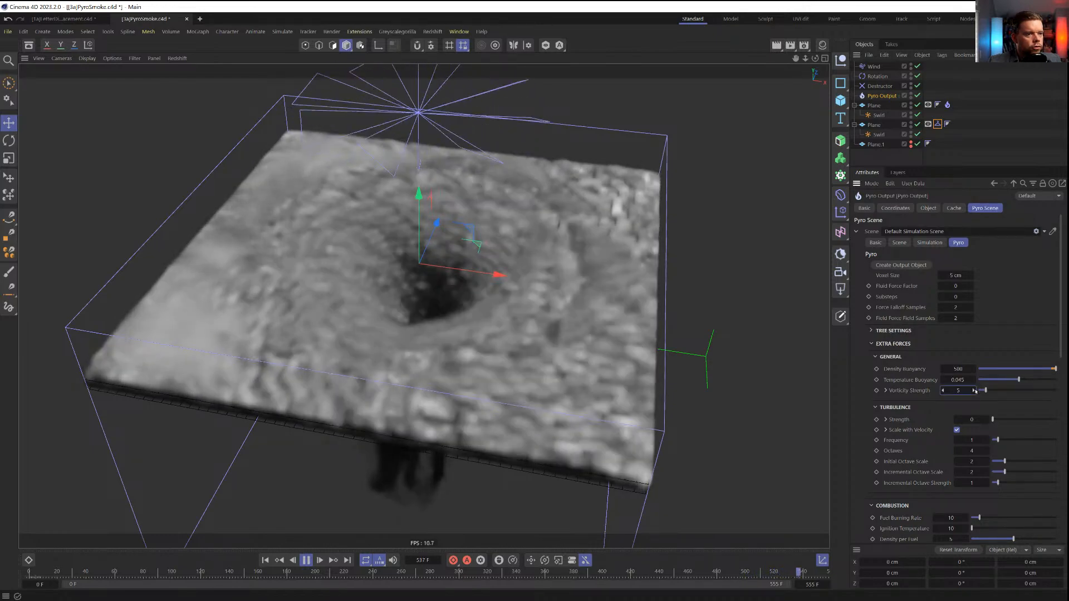
pyautogui.click(975, 391)
pyautogui.click(975, 391)
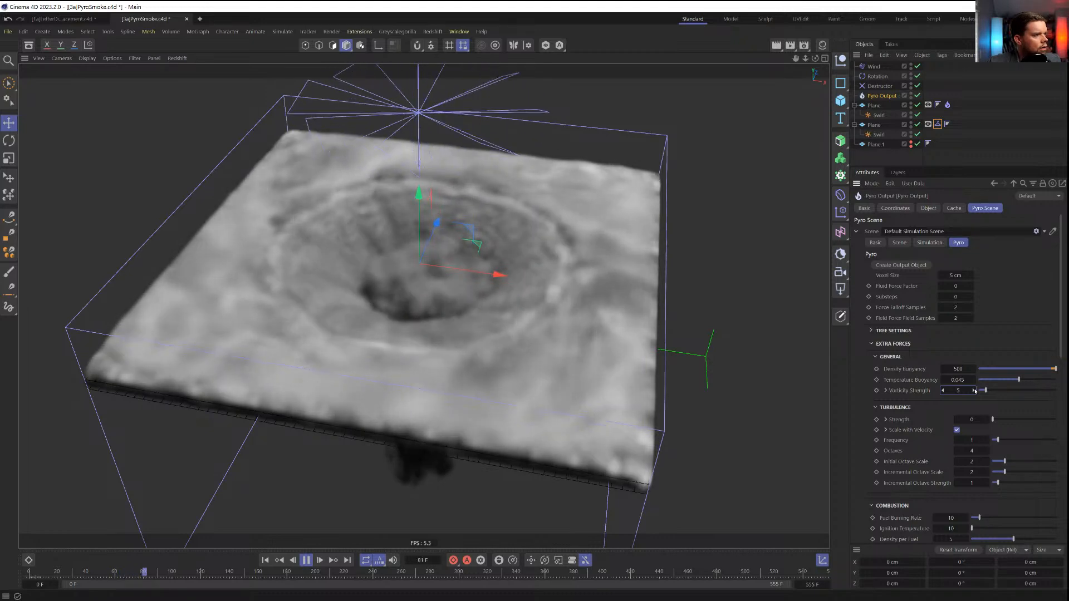
# Raise the Contrast of the Pyro Emitter's noise to 72 %, enlarge its Scale, and set its Animation Speed to 0.5
pyautogui.click(947, 104)
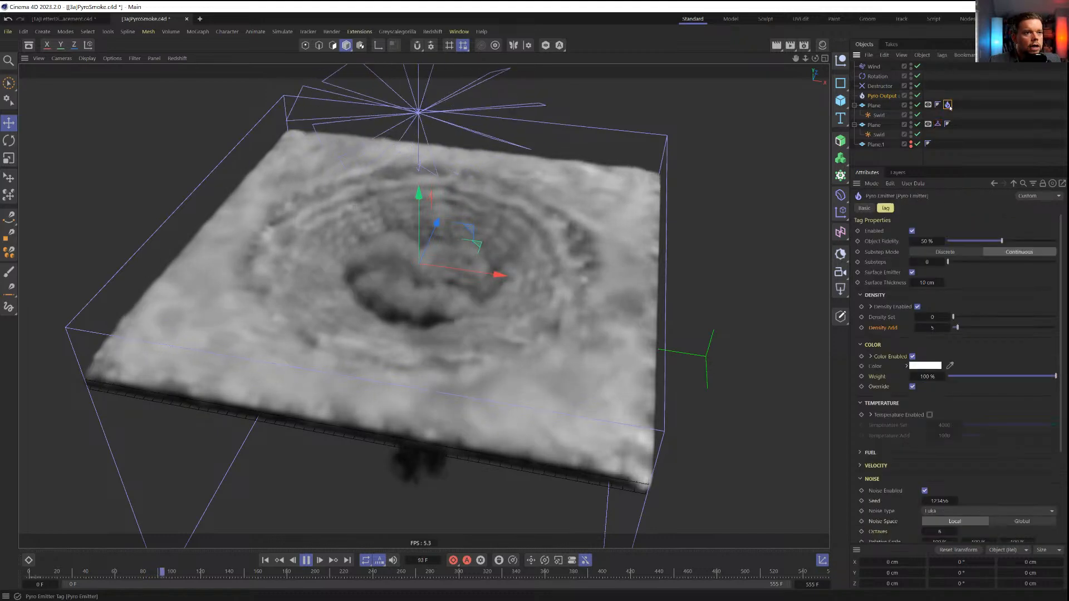
pyautogui.scroll(-3, 1010, 504)
pyautogui.click(1034, 532)
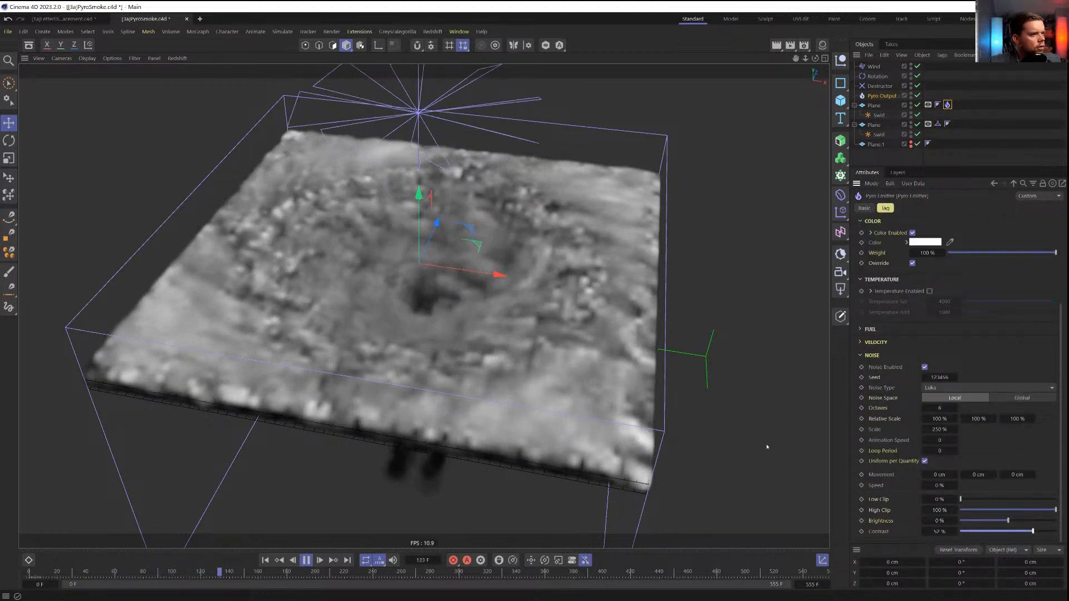
pyautogui.moveTo(937, 429); pyautogui.dragTo(957, 429)
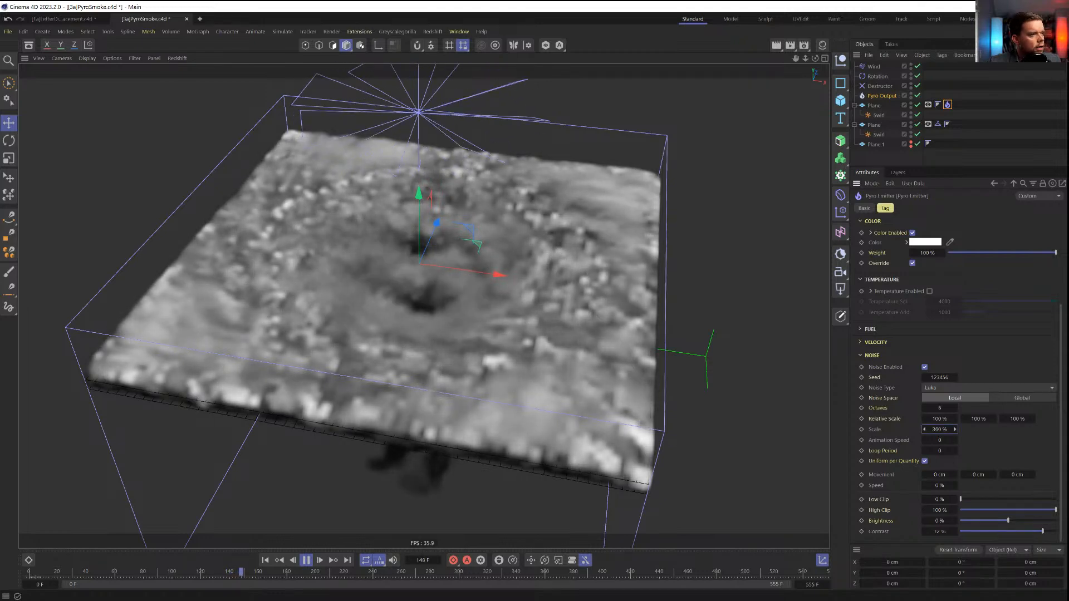
pyautogui.click(940, 440)
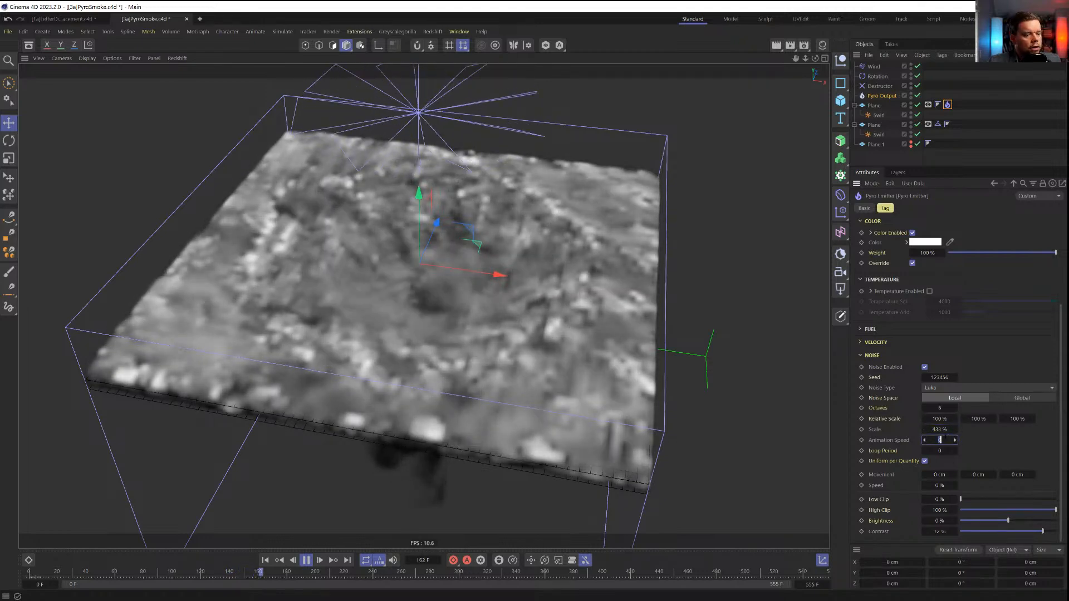
pyautogui.write('25')
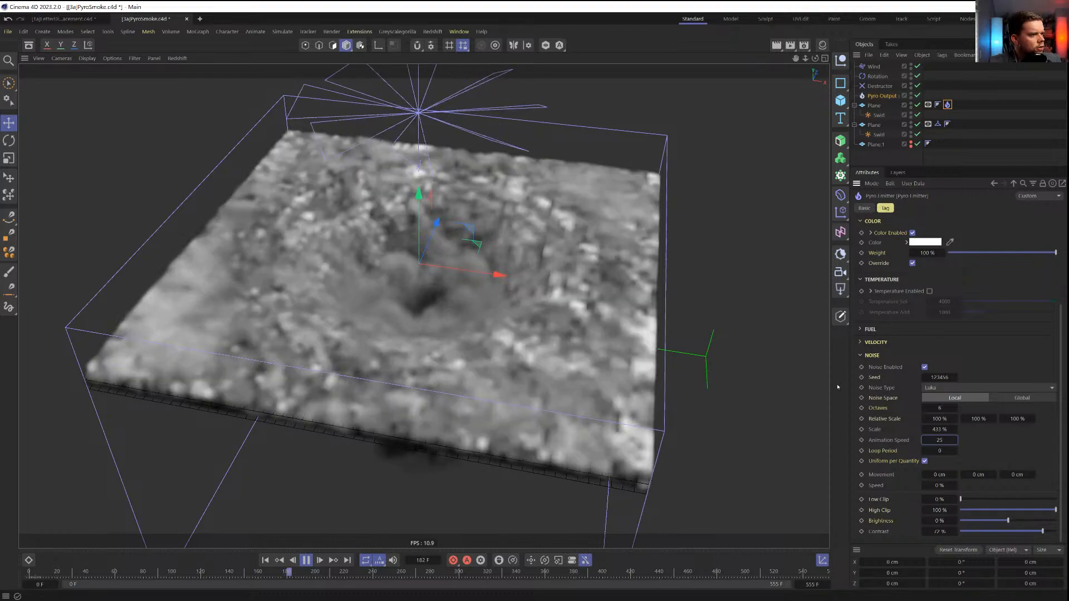
pyautogui.doubleClick(940, 441)
pyautogui.write('5')
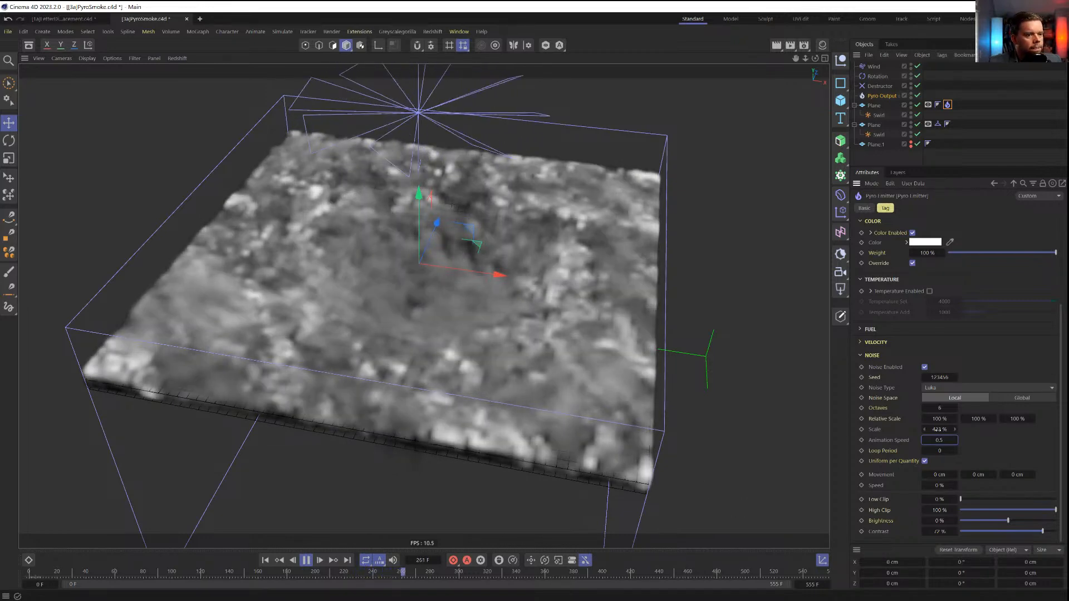
# Set the emitter noise's Scale to 2626 % and its Contrast to 68 %, and check the playing smoke from several angles
pyautogui.moveTo(937, 429); pyautogui.dragTo(980, 429)
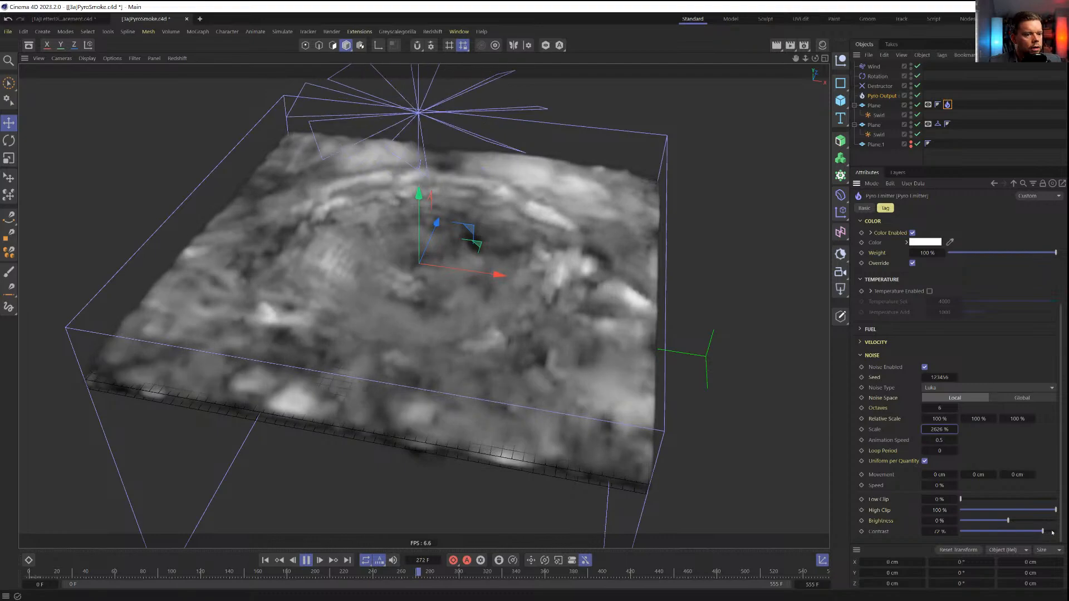
pyautogui.moveTo(1053, 533); pyautogui.dragTo(1054, 534)
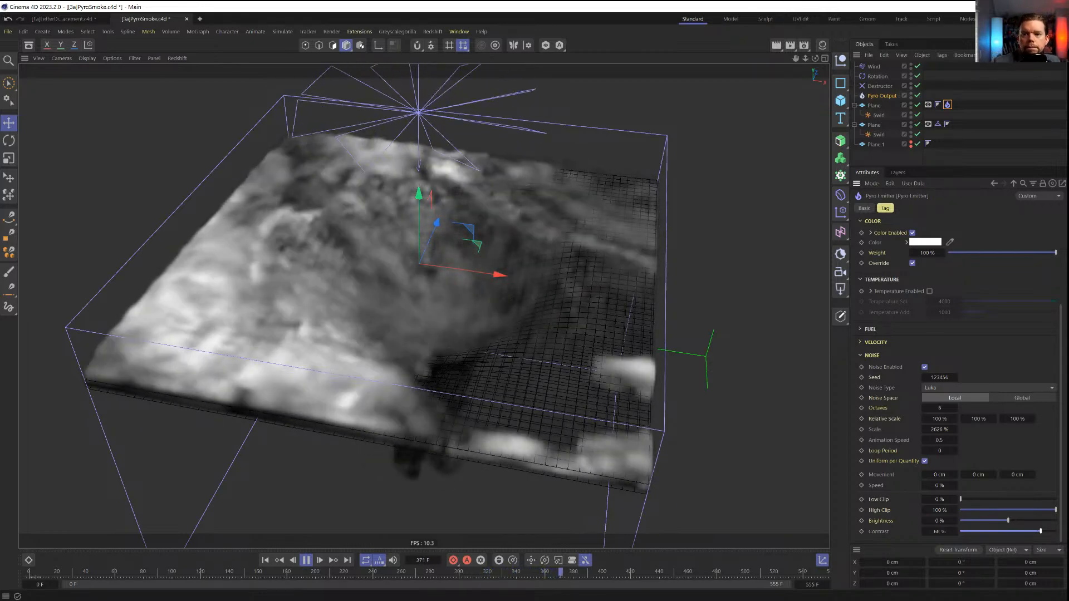
pyautogui.keyDown('alt'); pyautogui.moveTo(359, 299); pyautogui.dragTo(437, 314); pyautogui.keyUp('alt')
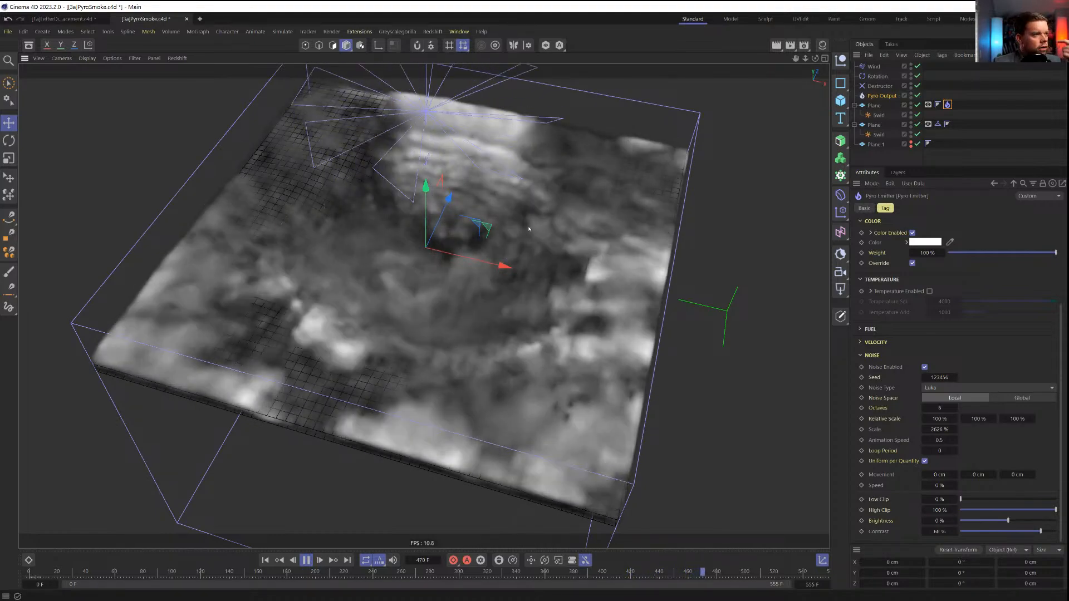
pyautogui.keyDown('alt'); pyautogui.moveTo(529, 229); pyautogui.dragTo(470, 332); pyautogui.keyUp('alt')
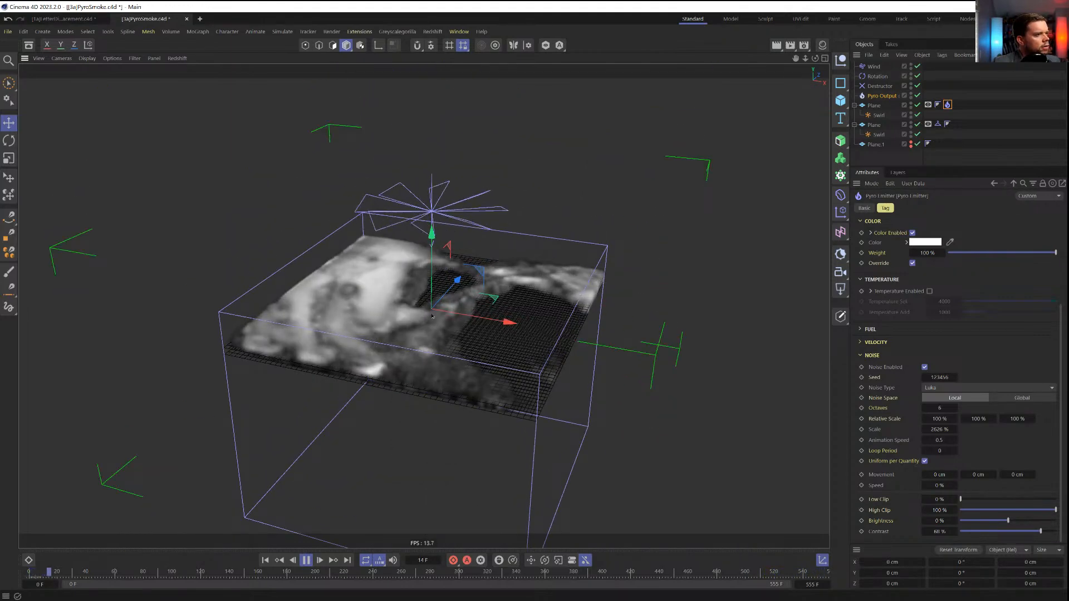
pyautogui.keyDown('alt'); pyautogui.moveTo(432, 316); pyautogui.dragTo(381, 276); pyautogui.keyUp('alt')
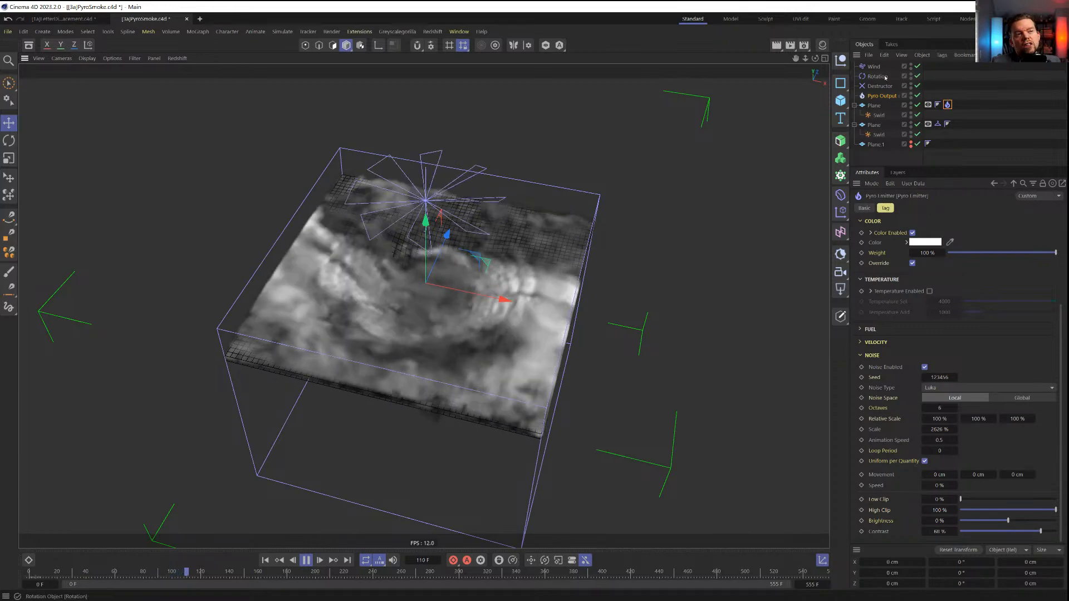
# Add a Cylinder Field to the Rotation force and set its Direction to +Z
pyautogui.click(877, 76)
pyautogui.click(952, 209)
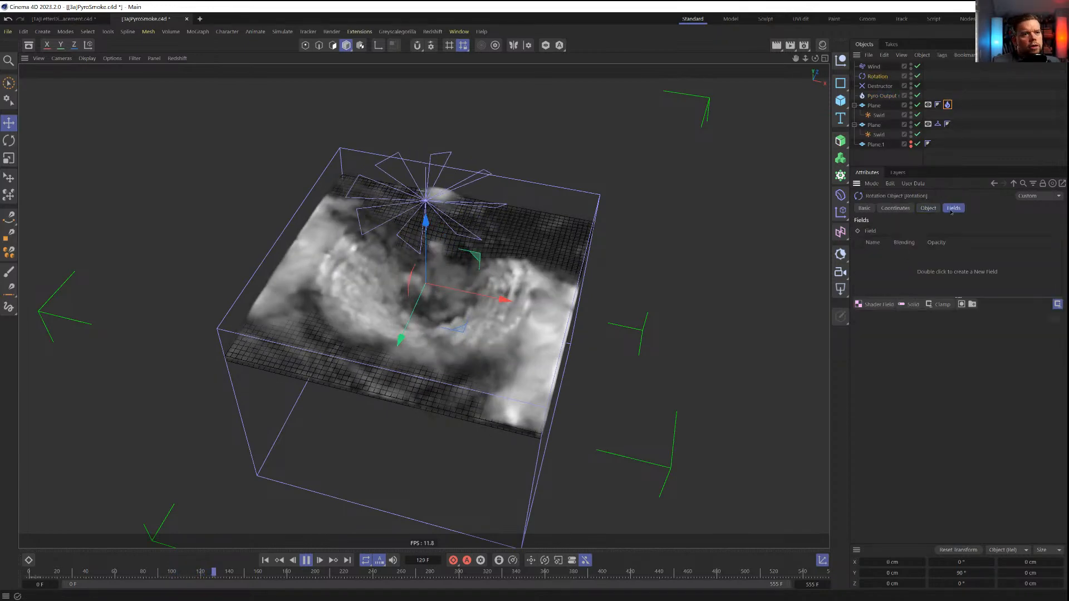
pyautogui.click(879, 304)
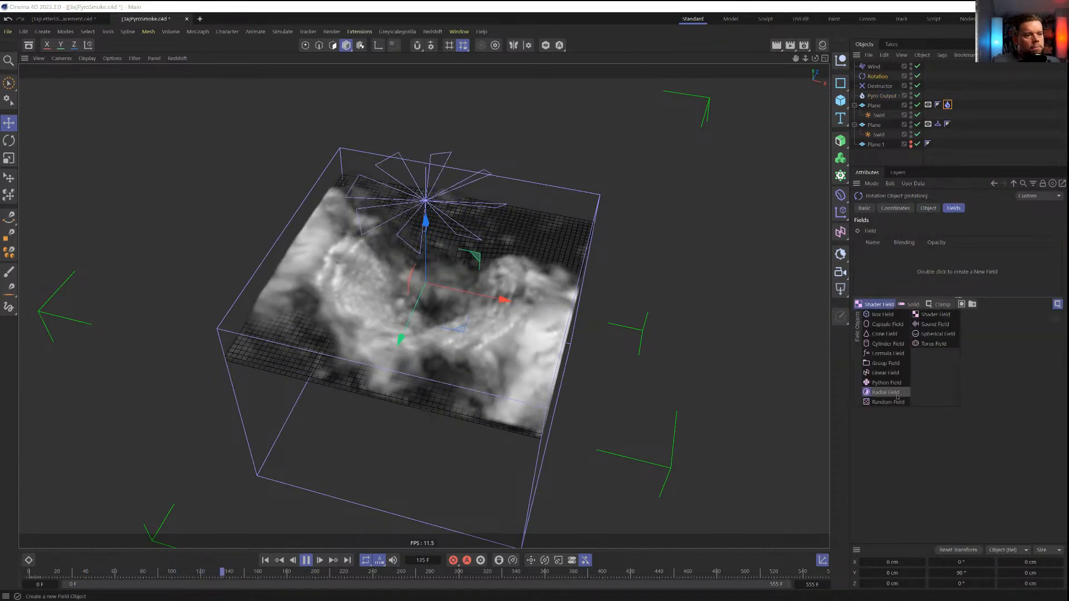
pyautogui.click(888, 344)
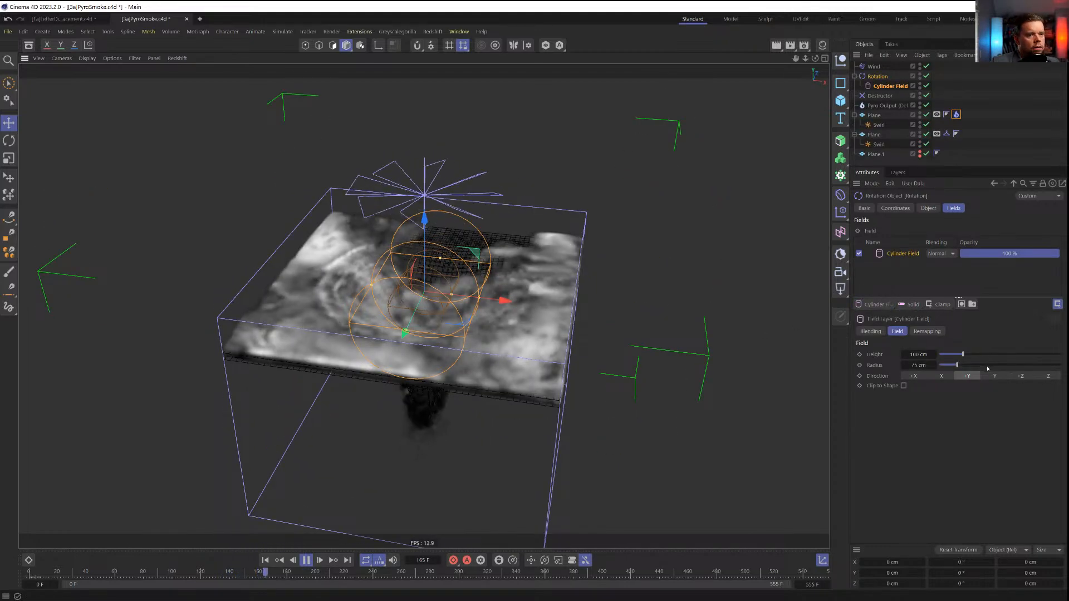
pyautogui.click(1022, 376)
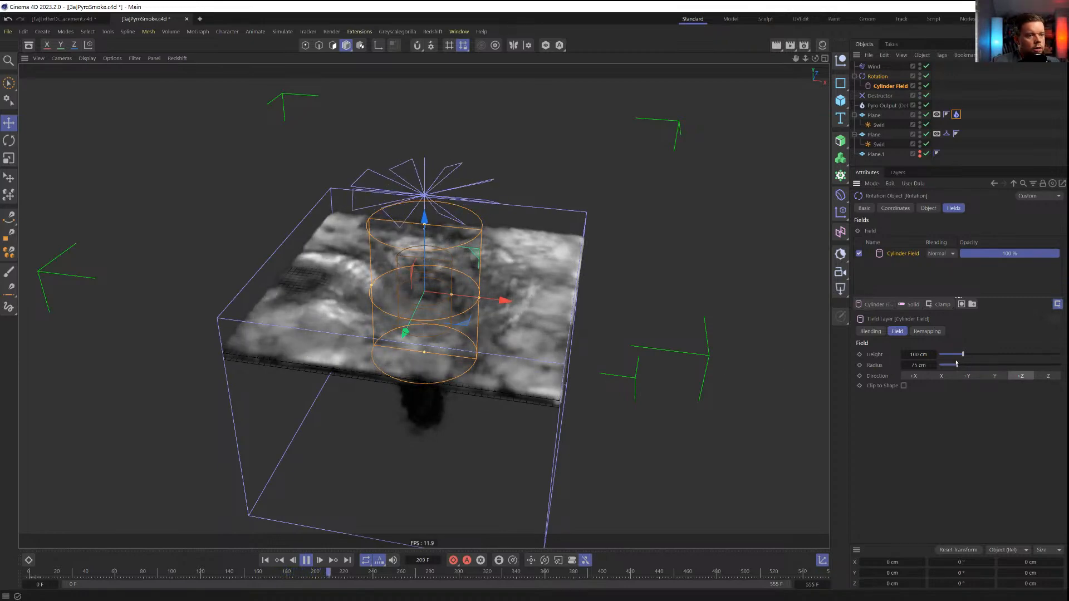
# Widen the Cylinder Field's Radius to about 173 cm, set its Inner Offset to about 18 %, and check it from the side
pyautogui.click(927, 331)
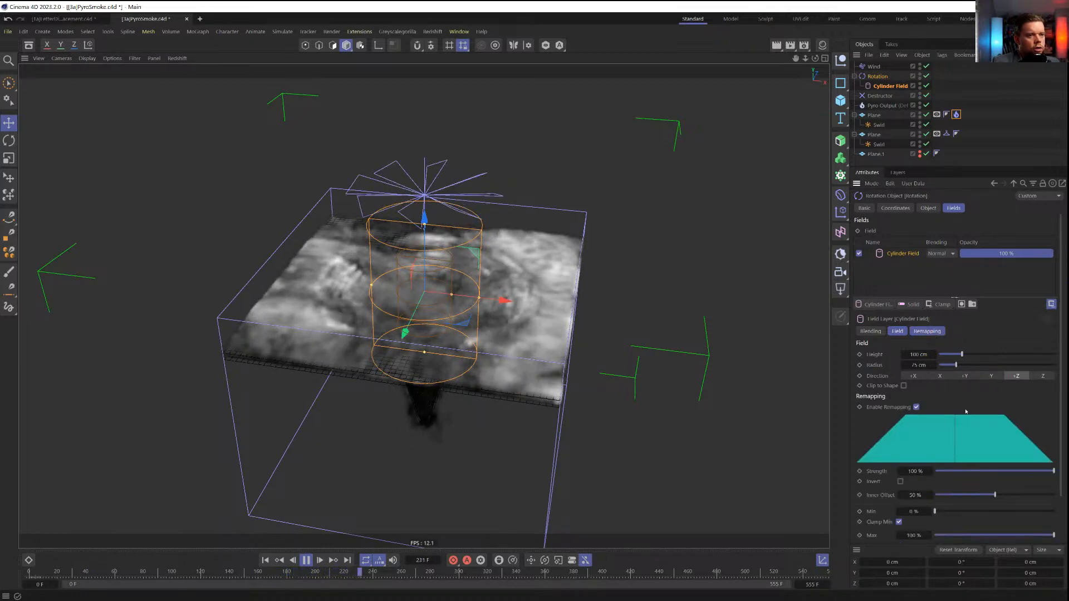
pyautogui.moveTo(996, 496); pyautogui.dragTo(943, 495)
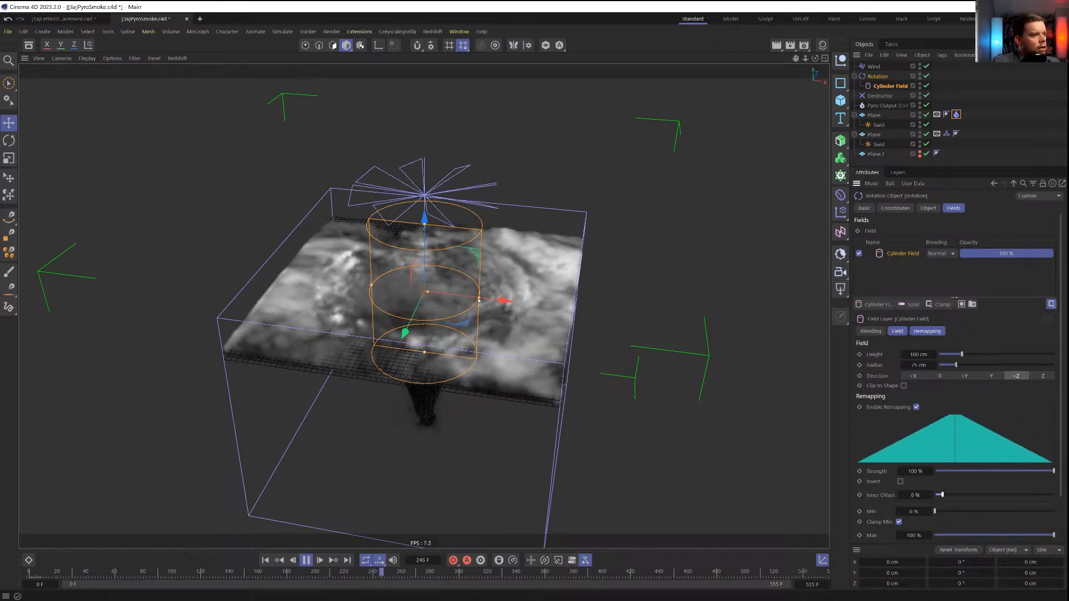
pyautogui.moveTo(478, 300); pyautogui.dragTo(540, 306)
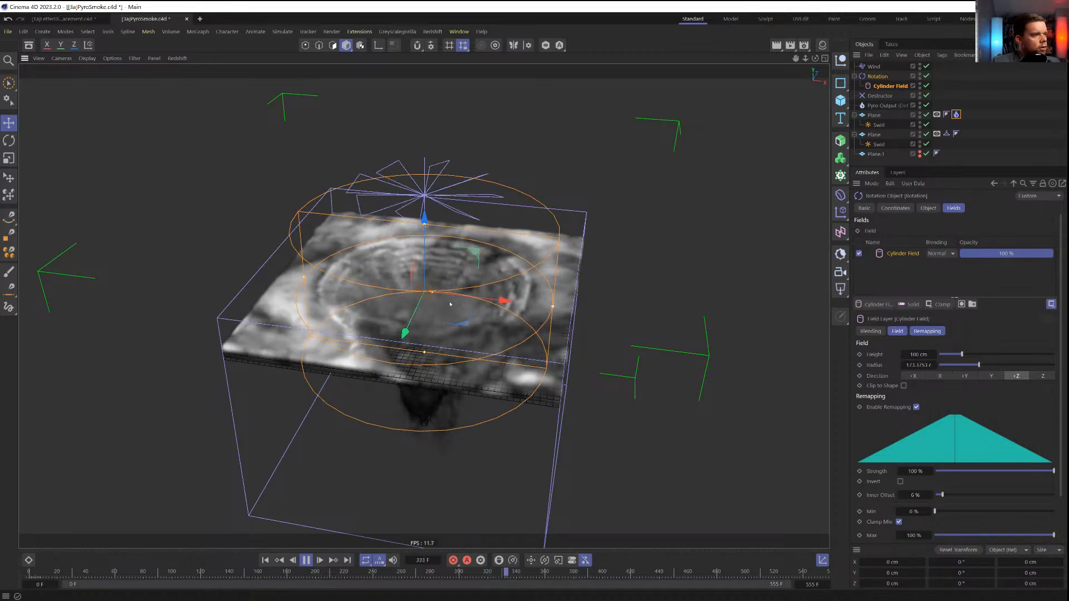
pyautogui.moveTo(434, 294); pyautogui.dragTo(448, 295)
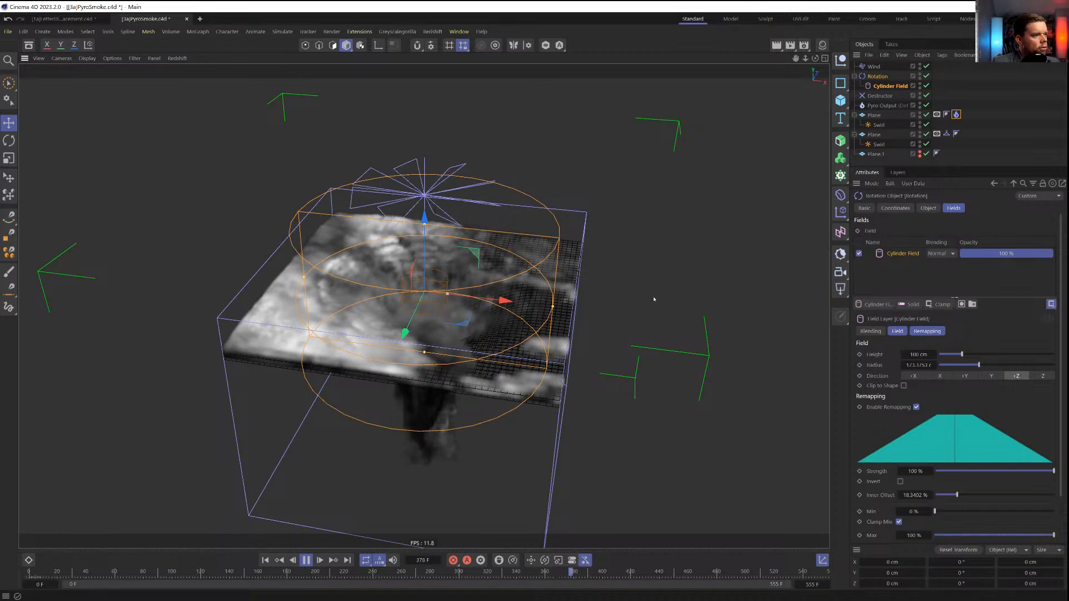
pyautogui.click(915, 354)
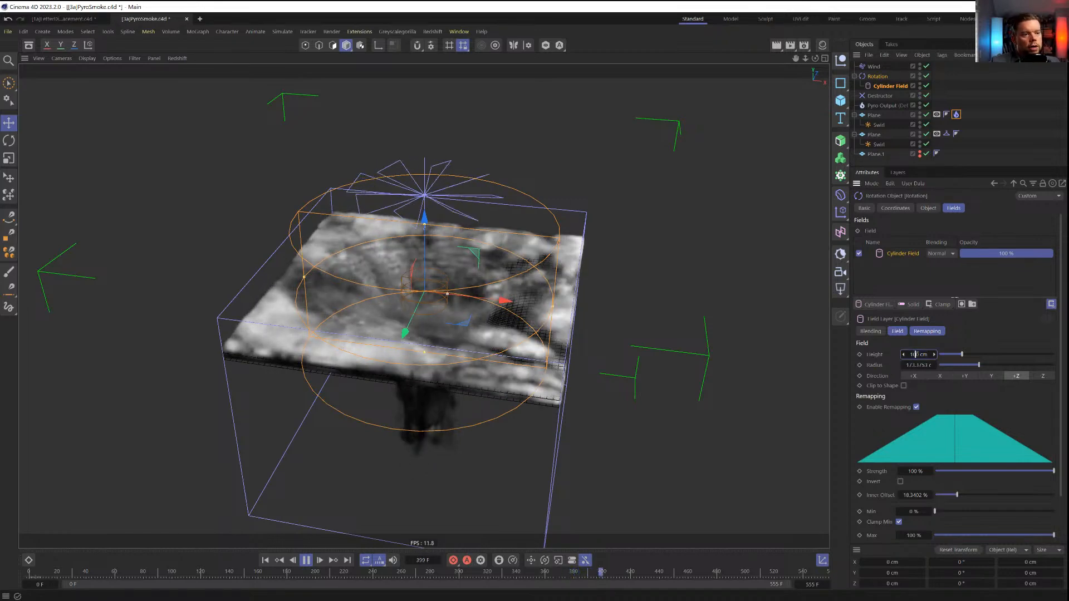
pyautogui.keyDown('alt'); pyautogui.moveTo(434, 346); pyautogui.dragTo(438, 313); pyautogui.keyUp('alt')
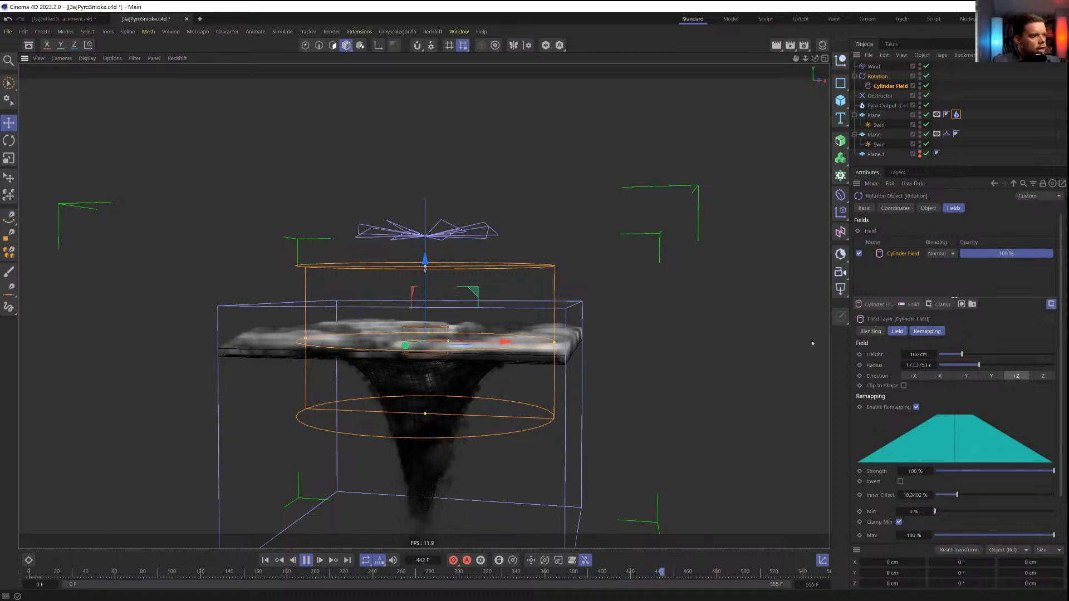
# Set the Cylinder Field's Height to 10000 cm and check the smoke inside it from above
pyautogui.click(912, 354)
pyautogui.write('00')
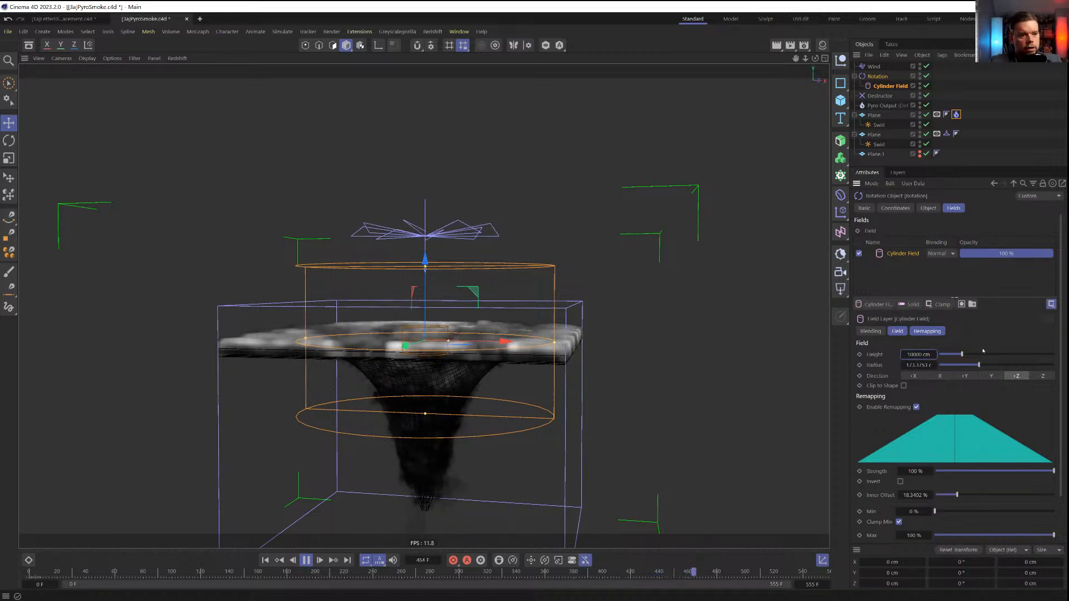
pyautogui.press('Return')
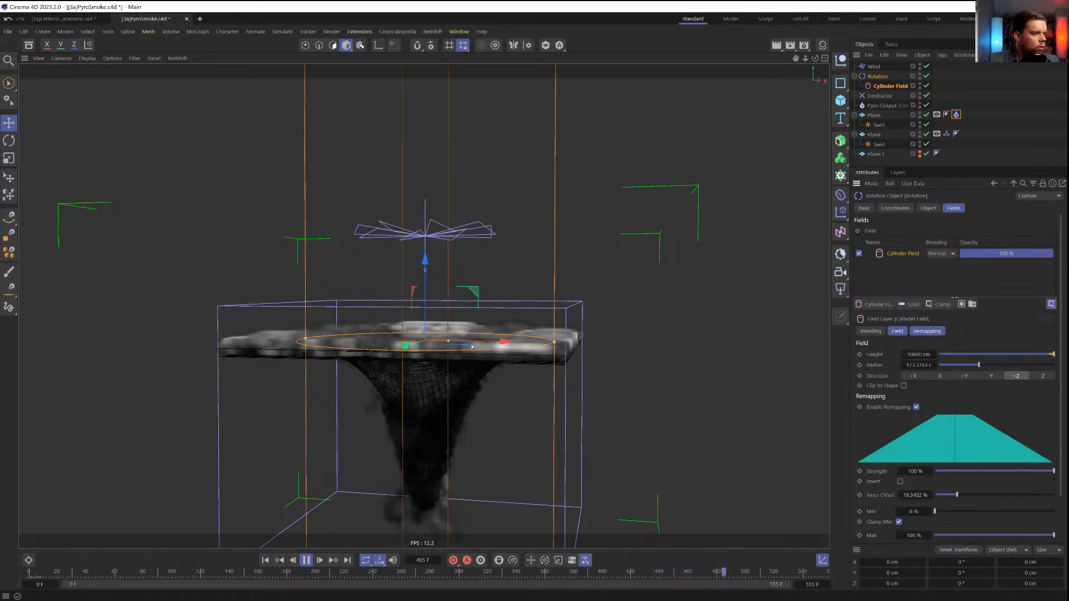
pyautogui.keyDown('alt'); pyautogui.moveTo(480, 366); pyautogui.dragTo(468, 396); pyautogui.keyUp('alt')
pyautogui.keyDown('alt'); pyautogui.moveTo(482, 341); pyautogui.dragTo(448, 394, button='middle'); pyautogui.keyUp('alt')
pyautogui.scroll(2, 449, 394)
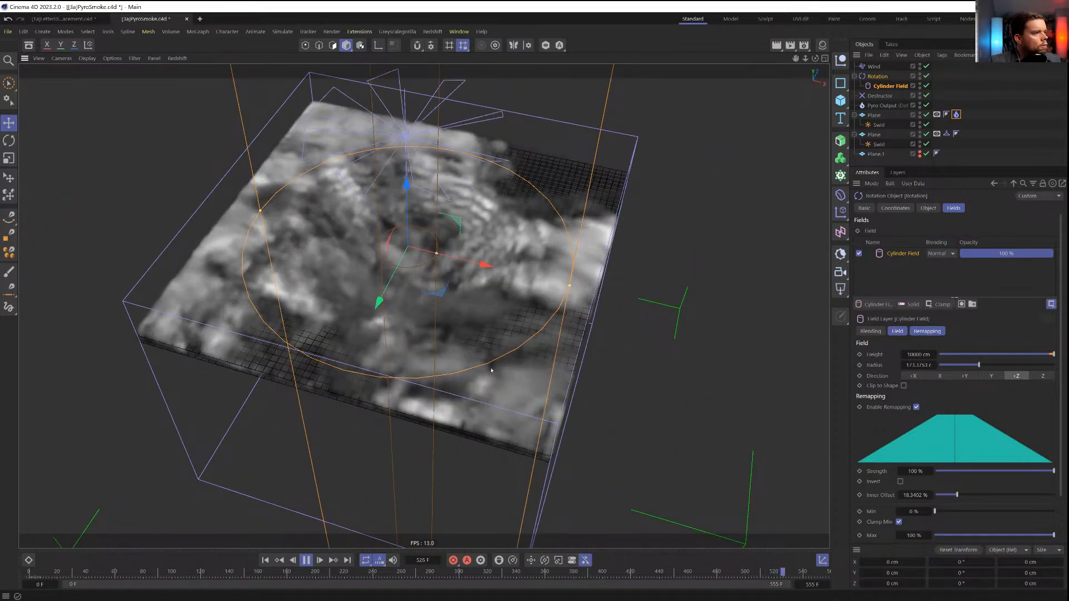
# Hide the Wind force in the viewport and replay the smoke, checking the growing funnel from the side
pyautogui.click(1008, 144)
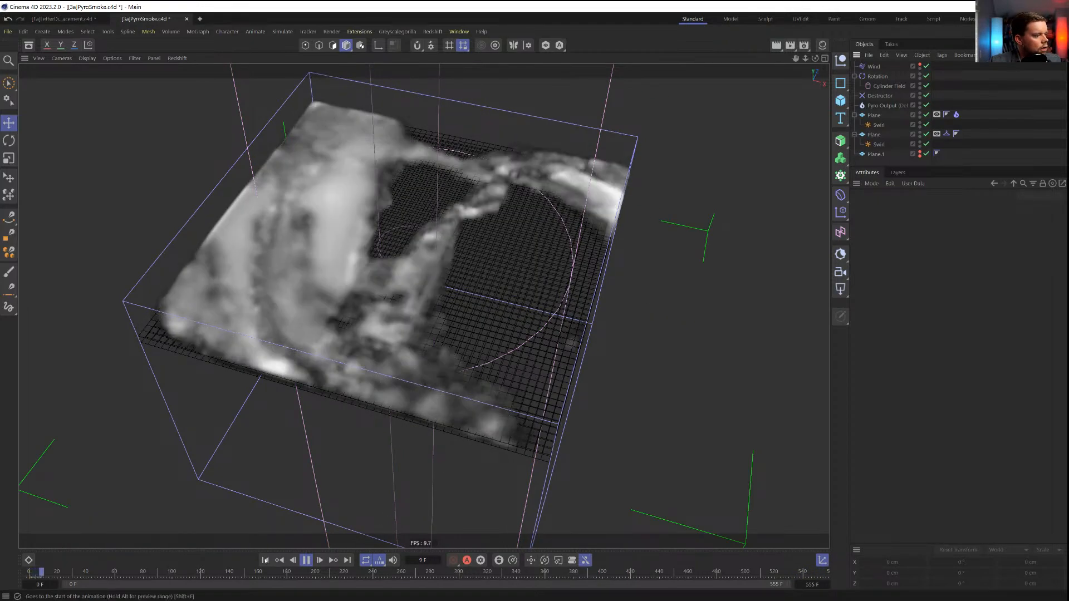
pyautogui.click(306, 561)
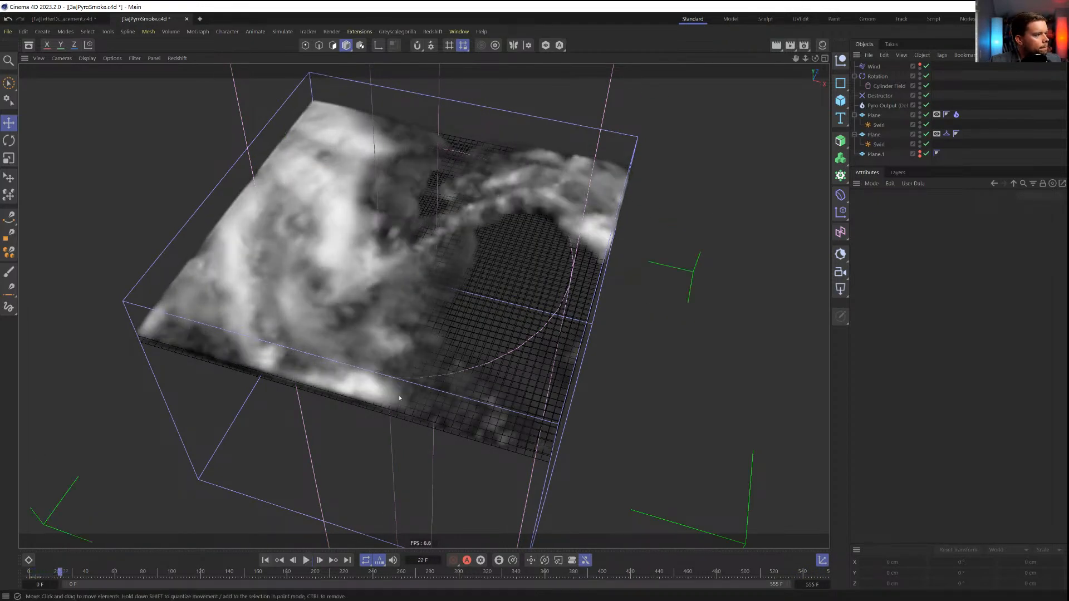
pyautogui.keyDown('alt'); pyautogui.moveTo(443, 415); pyautogui.dragTo(486, 237); pyautogui.keyUp('alt')
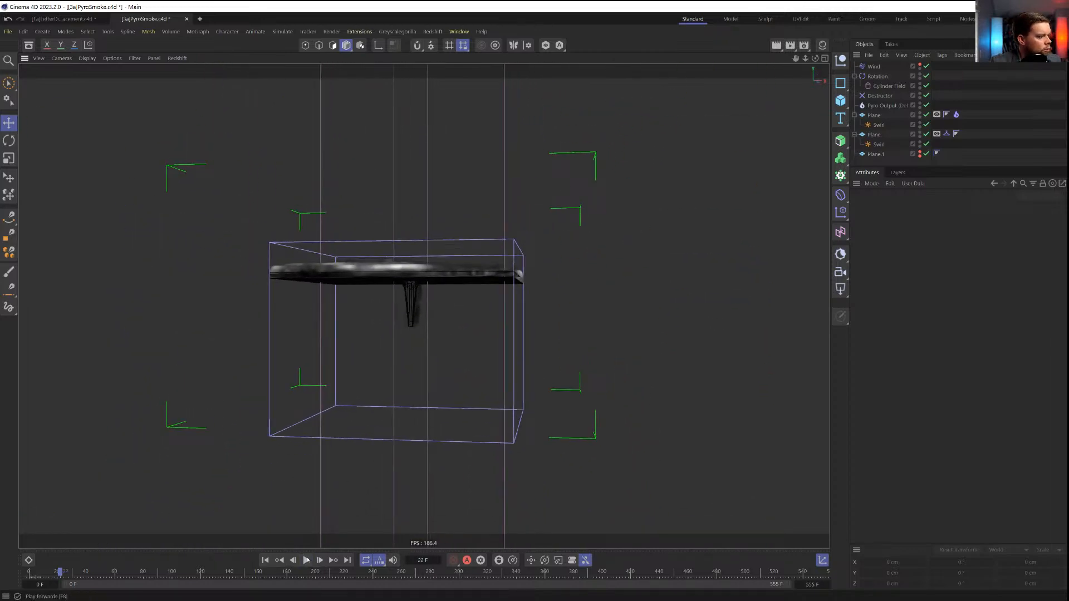
pyautogui.click(306, 561)
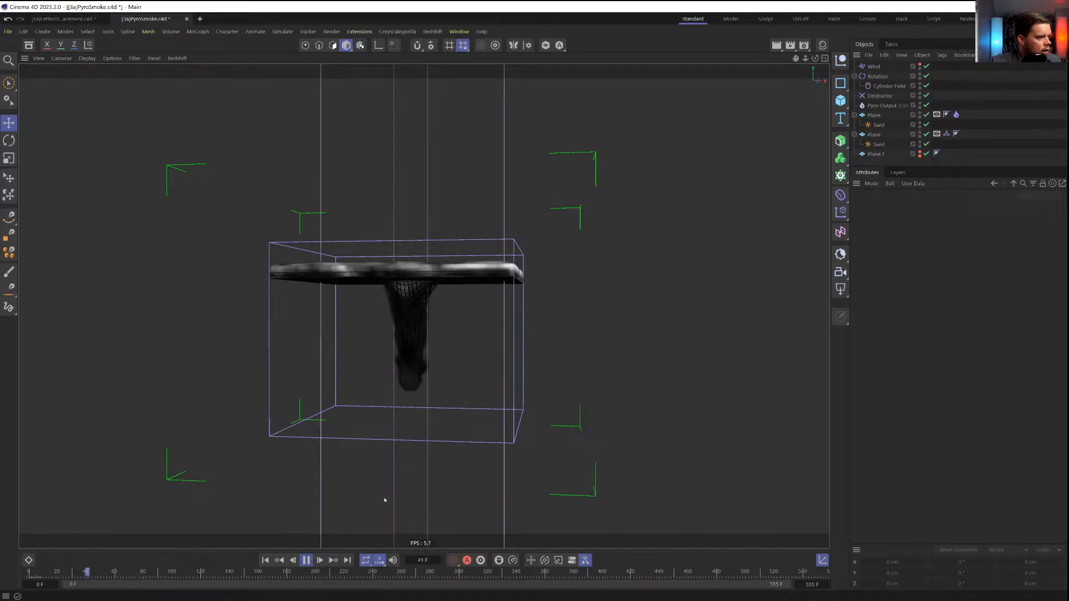
pyautogui.click(305, 561)
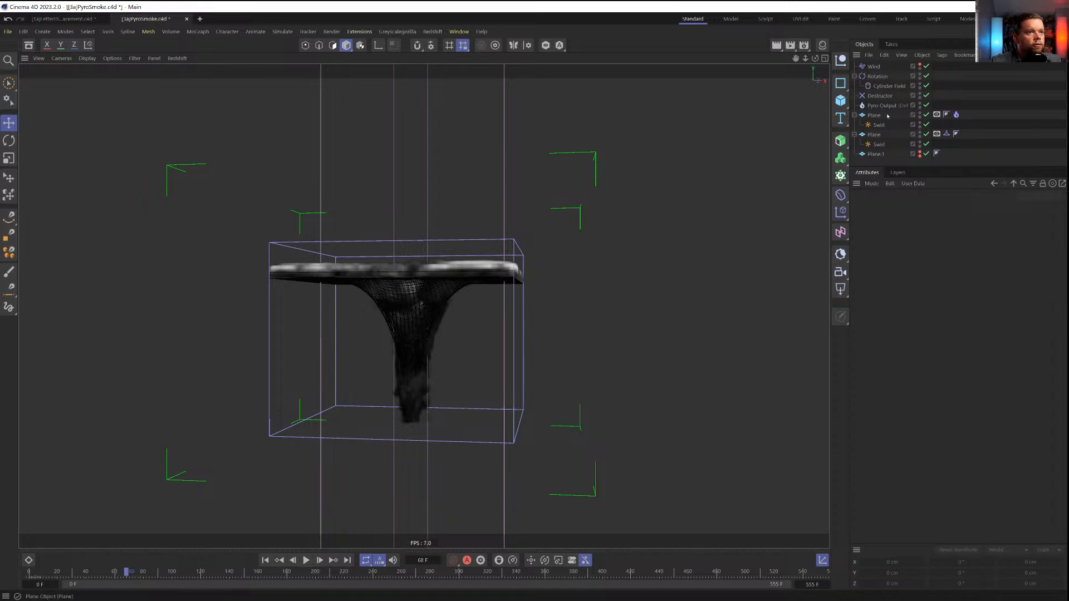
# Raise the Destructor along Y to about -77 cm, checking its box around the plane and funnel from several angles
pyautogui.click(880, 96)
pyautogui.press('e')
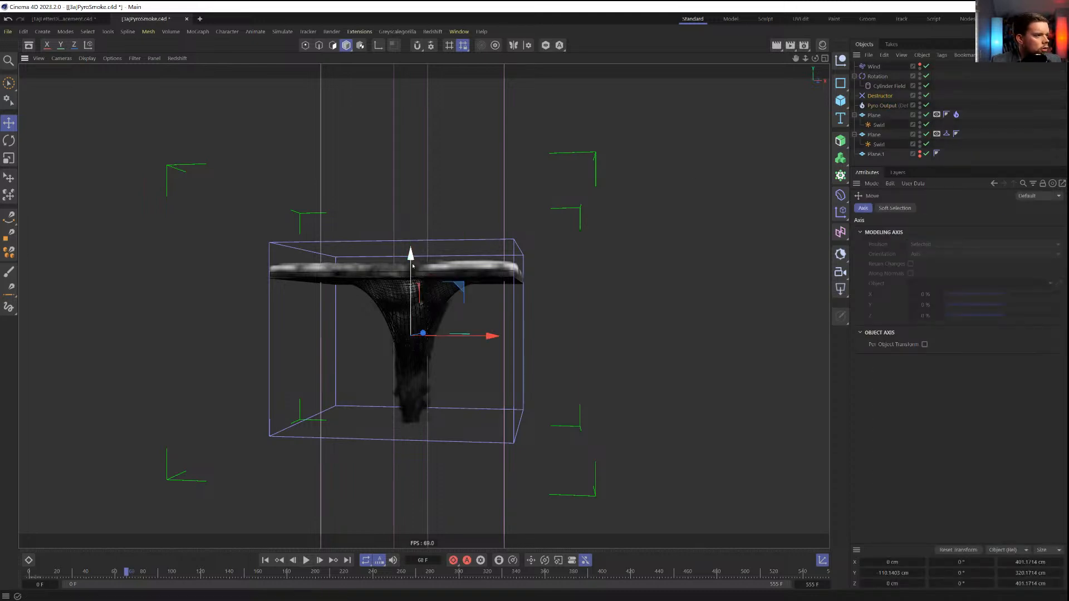
pyautogui.moveTo(411, 254); pyautogui.dragTo(411, 238)
pyautogui.keyDown('alt'); pyautogui.moveTo(433, 368); pyautogui.dragTo(417, 421); pyautogui.keyUp('alt')
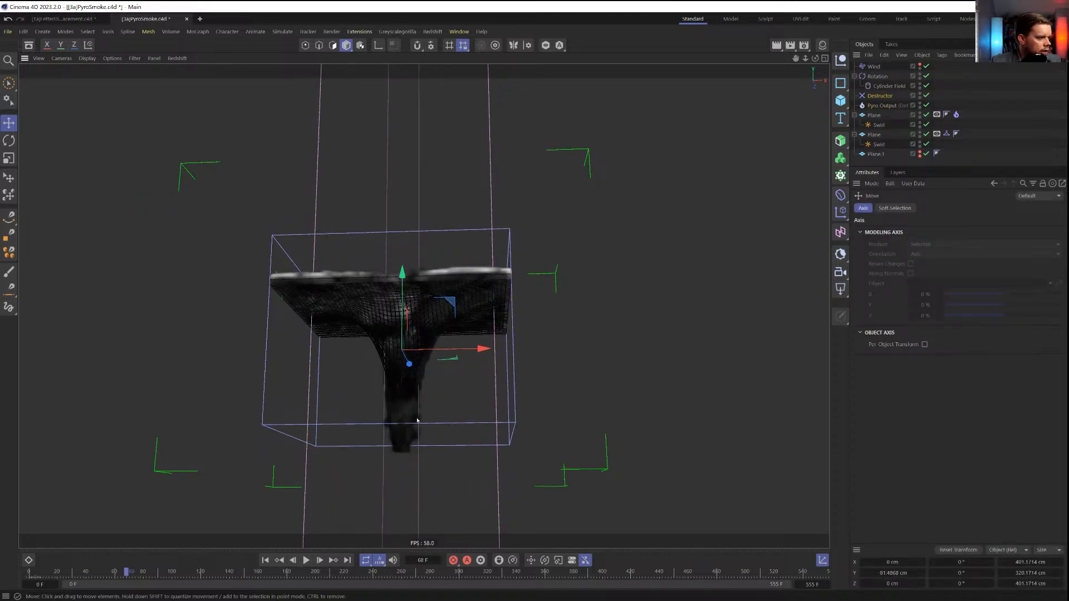
pyautogui.keyDown('alt'); pyautogui.moveTo(415, 364); pyautogui.dragTo(417, 417); pyautogui.keyUp('alt')
pyautogui.moveTo(402, 207); pyautogui.dragTo(402, 204)
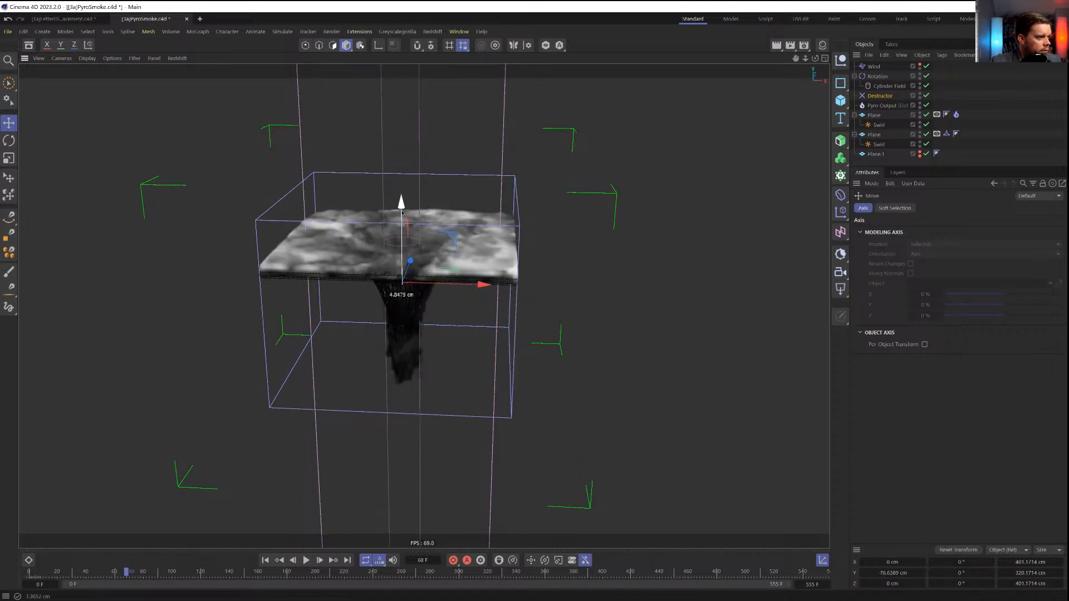
pyautogui.keyDown('alt'); pyautogui.moveTo(484, 265); pyautogui.dragTo(759, 262); pyautogui.keyUp('alt')
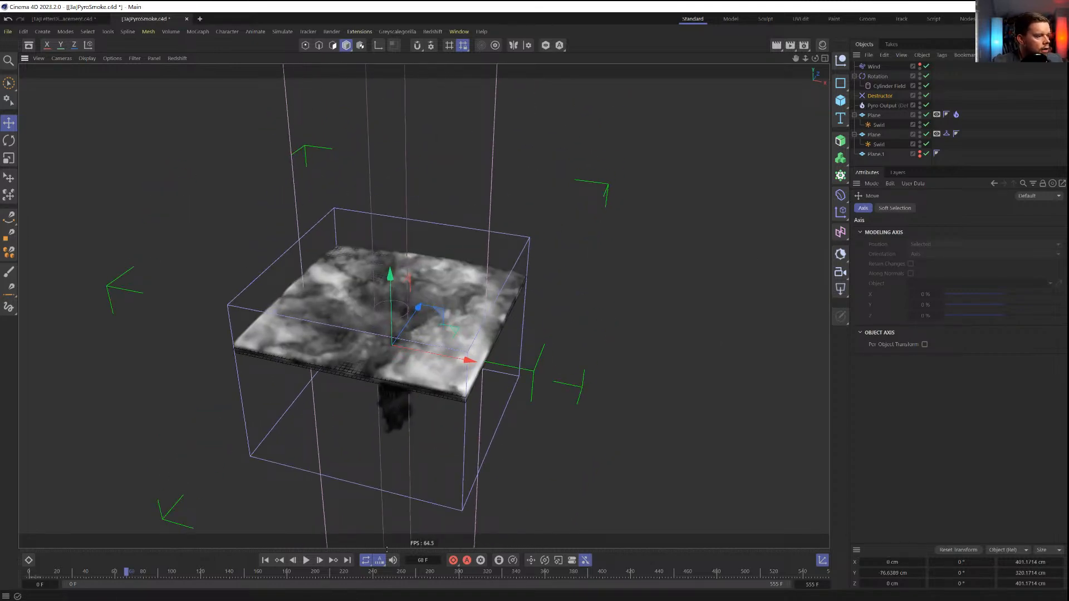
# Play the simulation to review the swirling smoke up close, stop it, and save the project
pyautogui.click(307, 560)
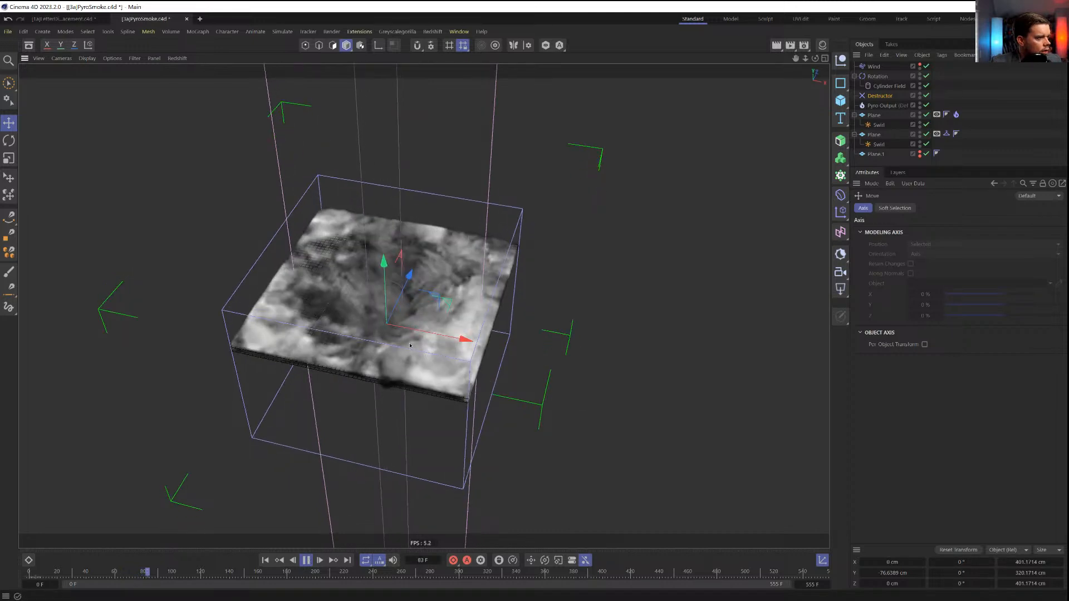
pyautogui.scroll(6, 461, 340)
pyautogui.keyDown('alt'); pyautogui.moveTo(461, 341); pyautogui.dragTo(436, 355); pyautogui.keyUp('alt')
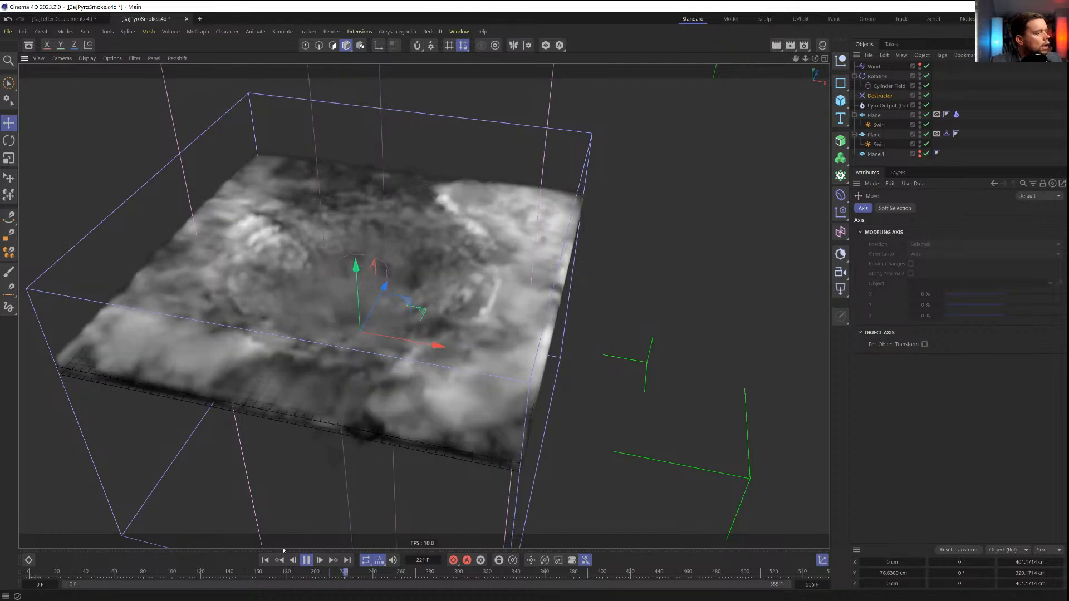
pyautogui.click(305, 560)
pyautogui.hotkey('ctrl', 's')
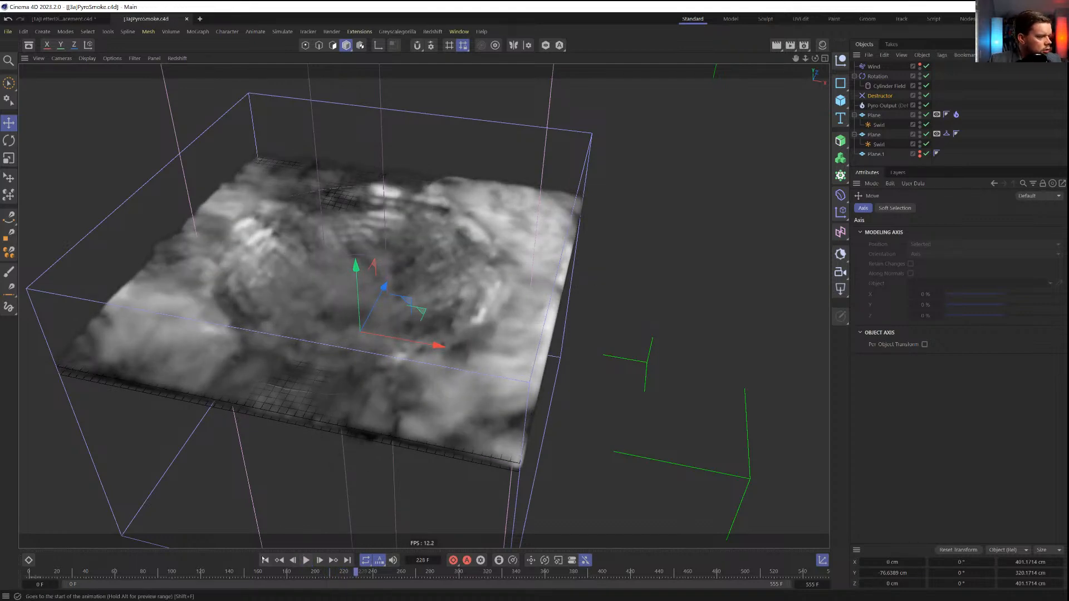
# Set the pyro scene's Voxel Size to 4 cm, replay the simulation from the start, and review the remaining pyro settings
pyautogui.hotkey('ctrl', 'd')
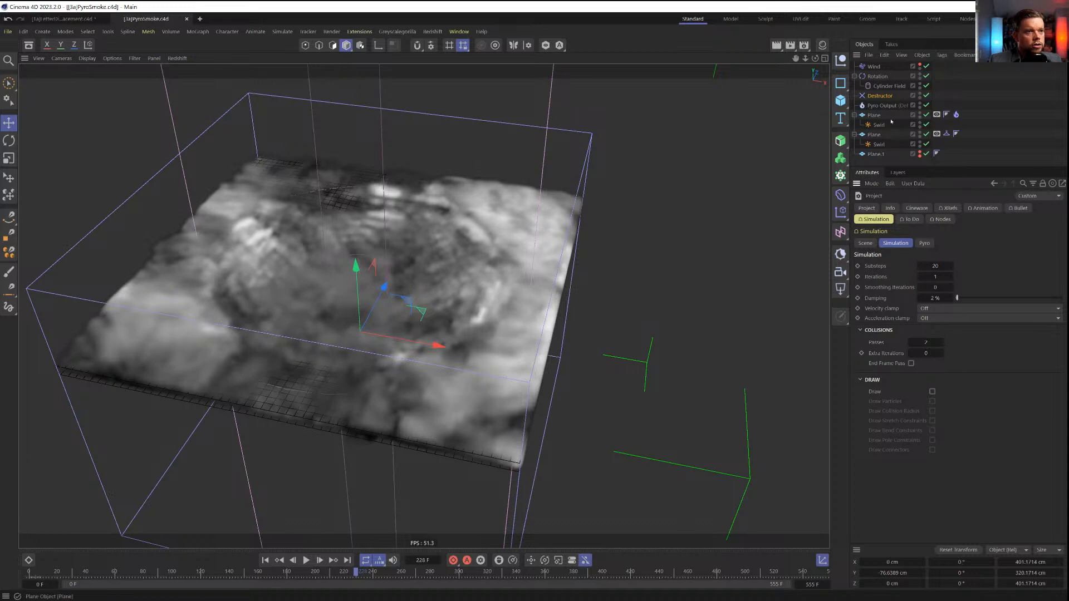
pyautogui.click(880, 96)
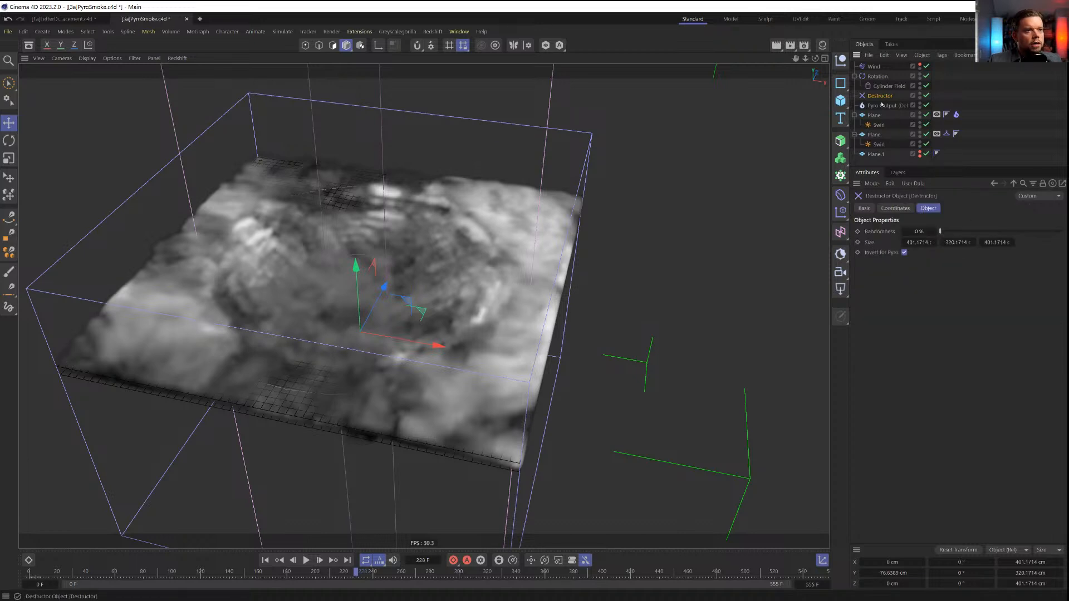
pyautogui.click(882, 105)
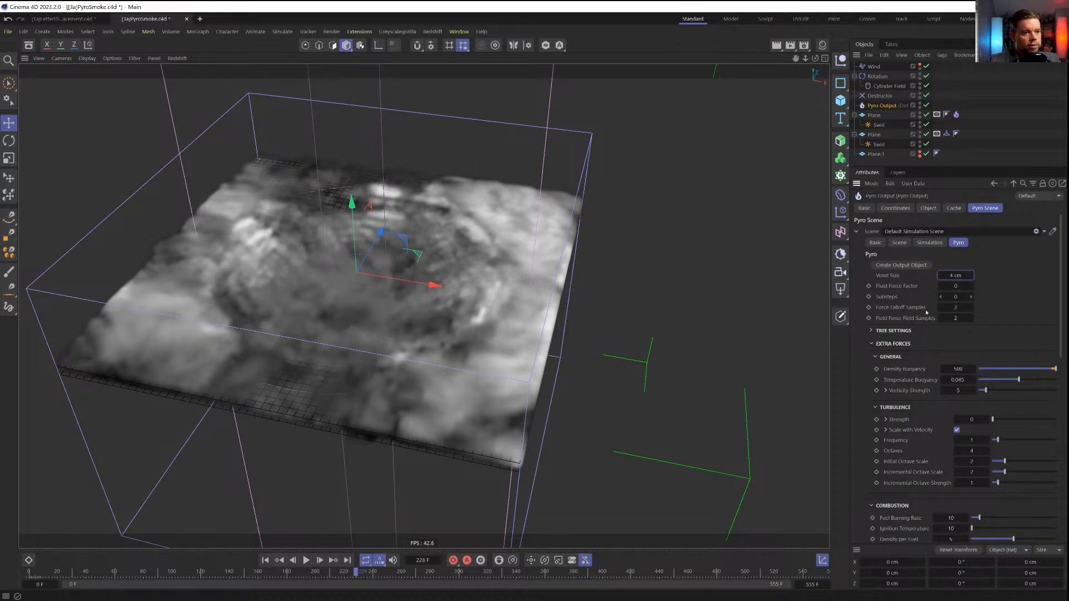
pyautogui.click(265, 560)
pyautogui.click(305, 561)
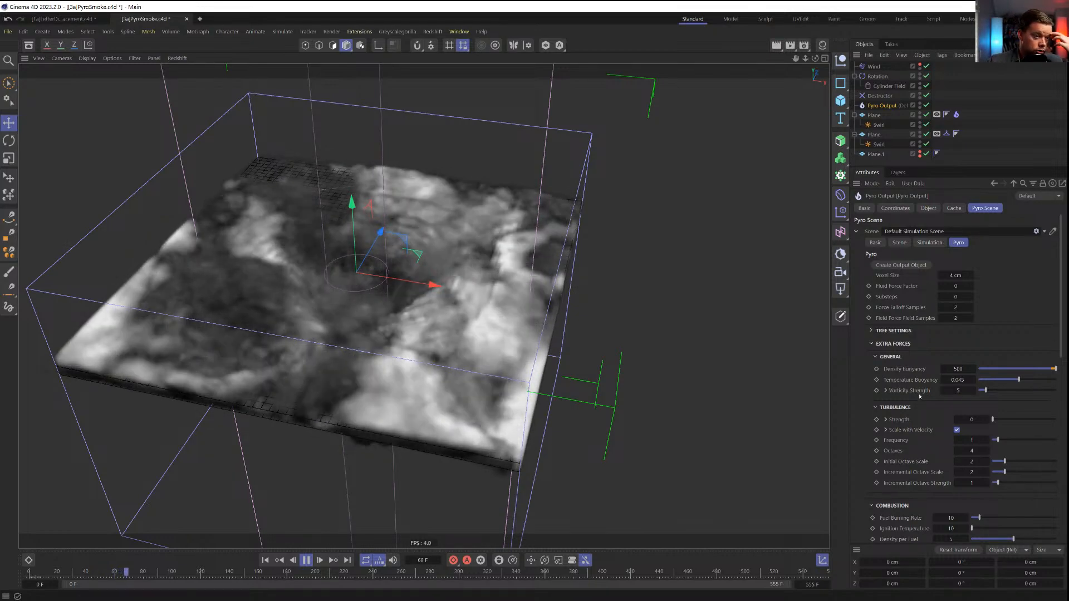
pyautogui.scroll(-5, 920, 394)
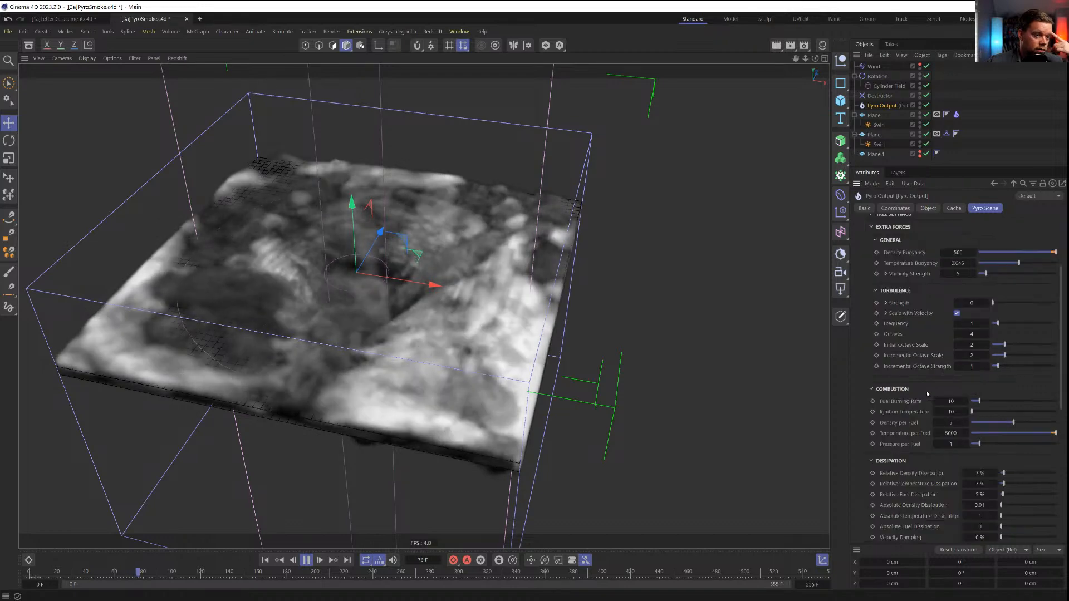
pyautogui.scroll(-5, 901, 436)
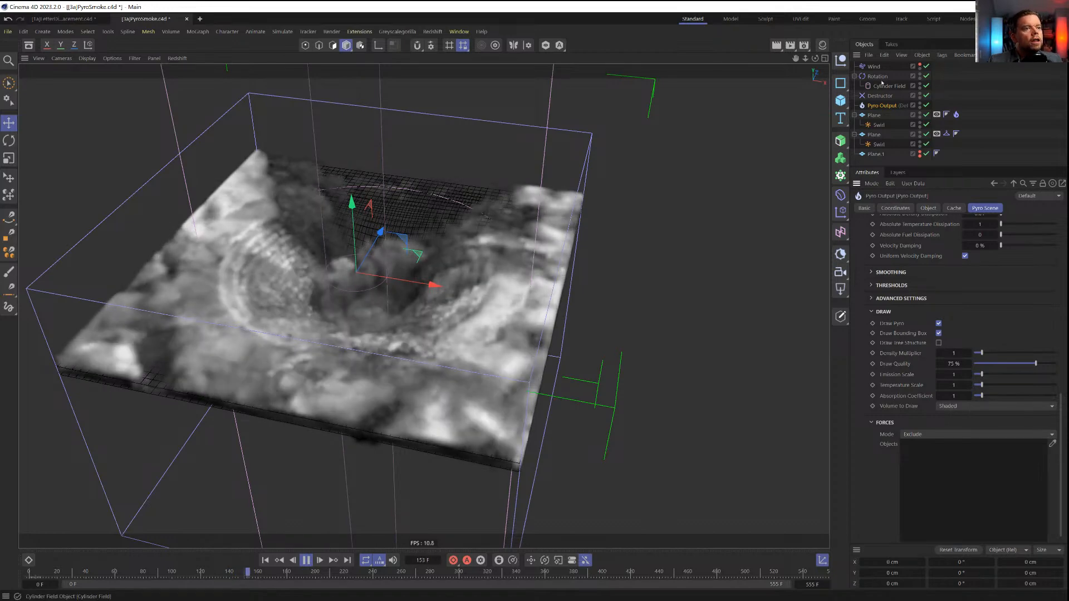
# Try an Angle Speed of 10 on the Rotation force and raise it to 25 while the smoke plays
pyautogui.click(879, 76)
pyautogui.click(901, 278)
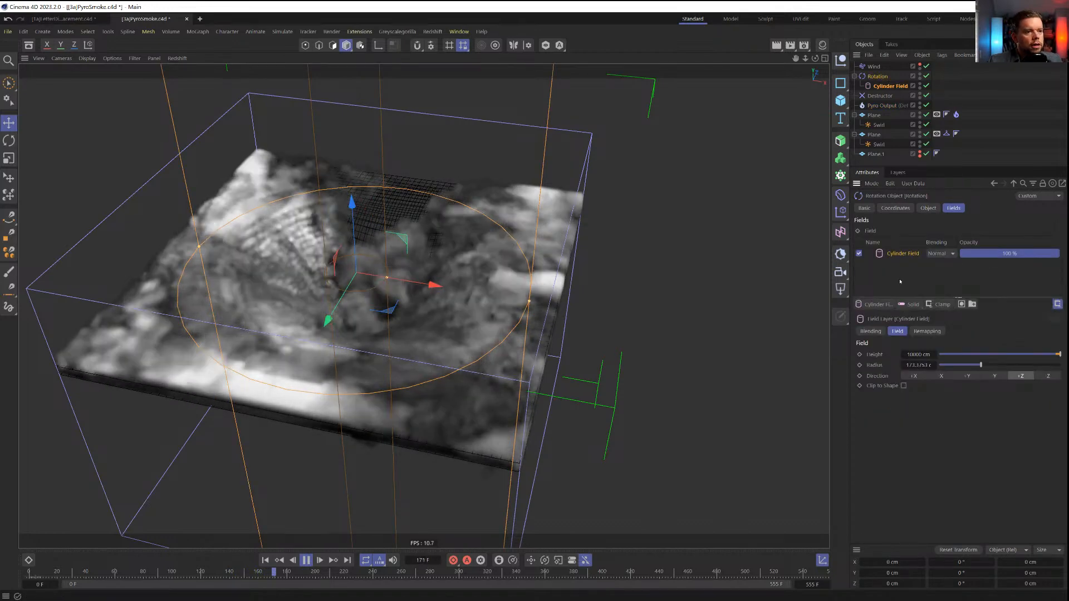
pyautogui.click(928, 207)
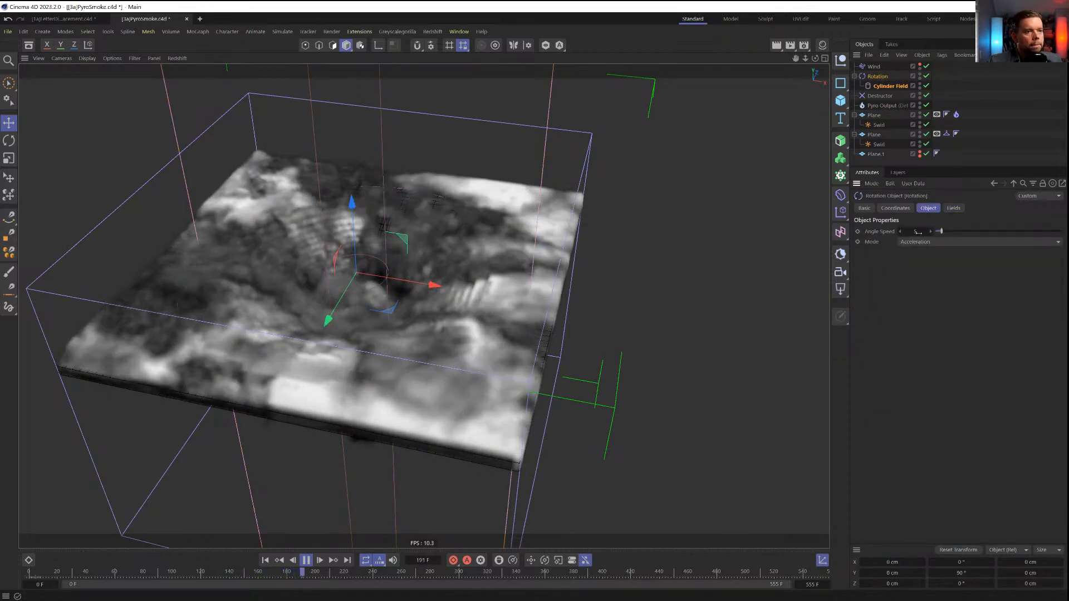
pyautogui.click(916, 231)
pyautogui.write('10')
pyautogui.press('Return')
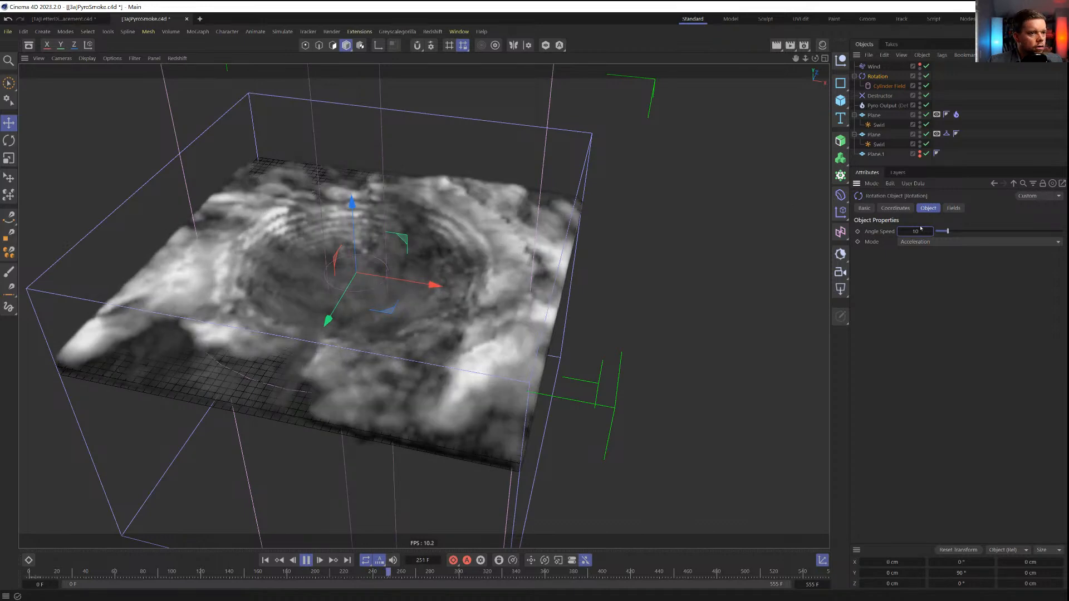
pyautogui.write('25')
pyautogui.press('Return')
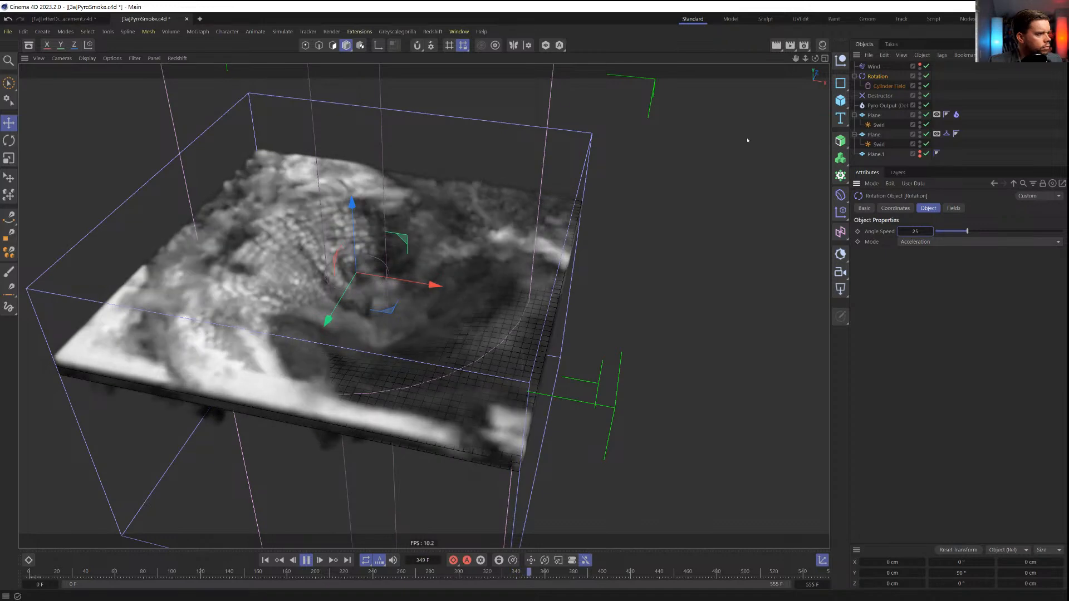
# Set the Pyro Emitter noise's Animation Speed to 0.1 and check the swirling smoke up close and from several angles
pyautogui.click(958, 115)
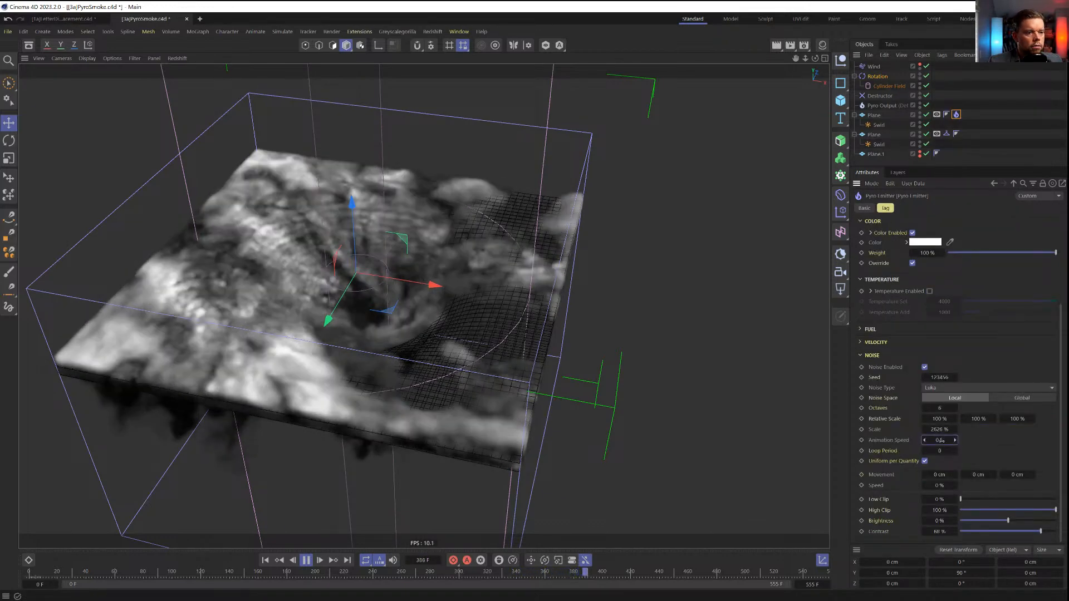
pyautogui.doubleClick(940, 441)
pyautogui.write('.1')
pyautogui.press('Return')
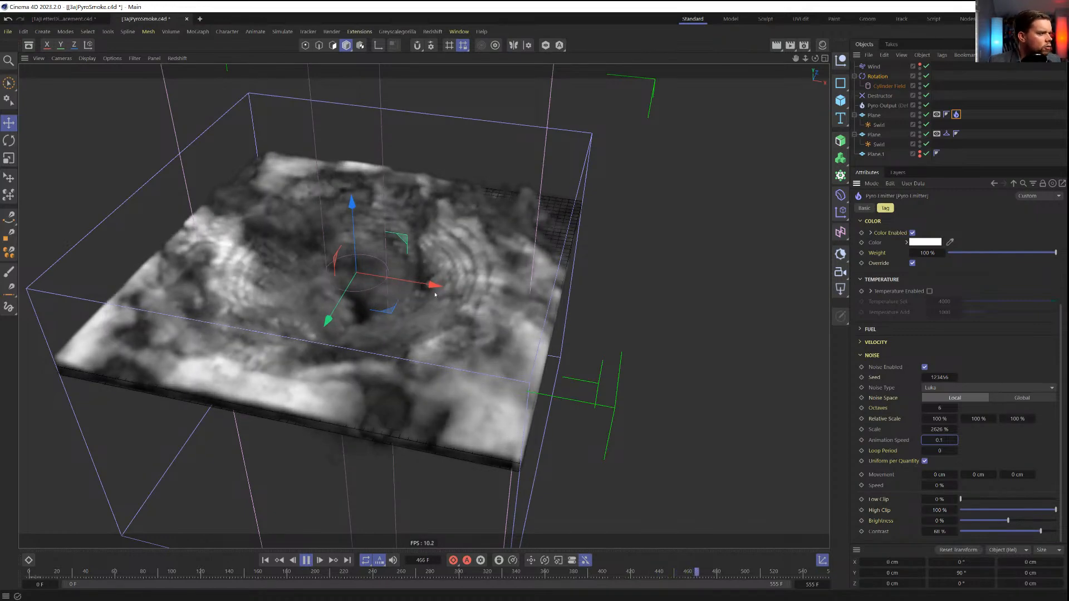
pyautogui.scroll(5, 469, 287)
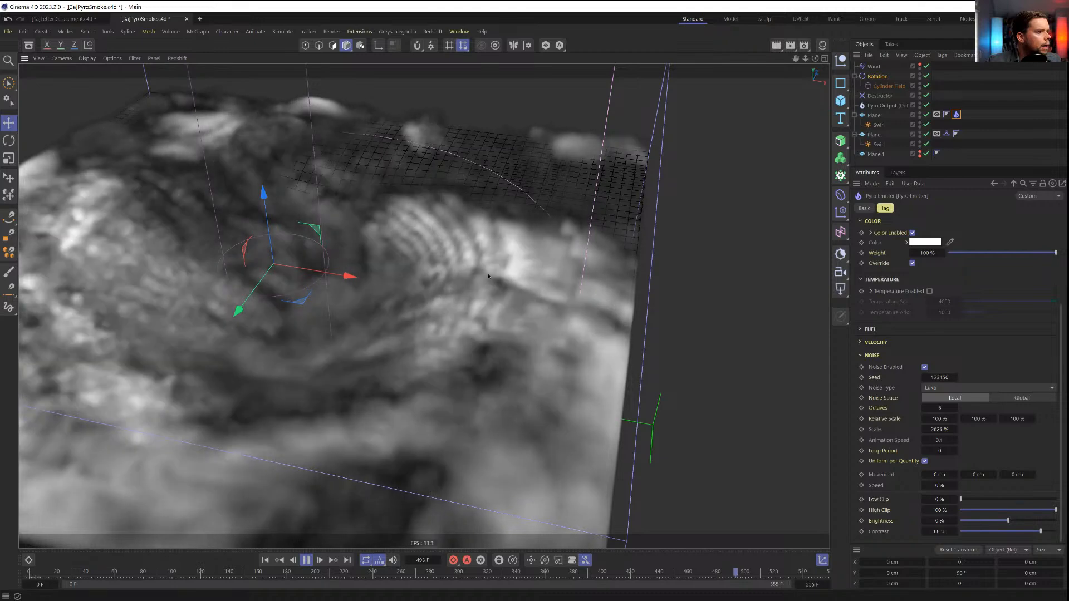
pyautogui.scroll(-5, 488, 276)
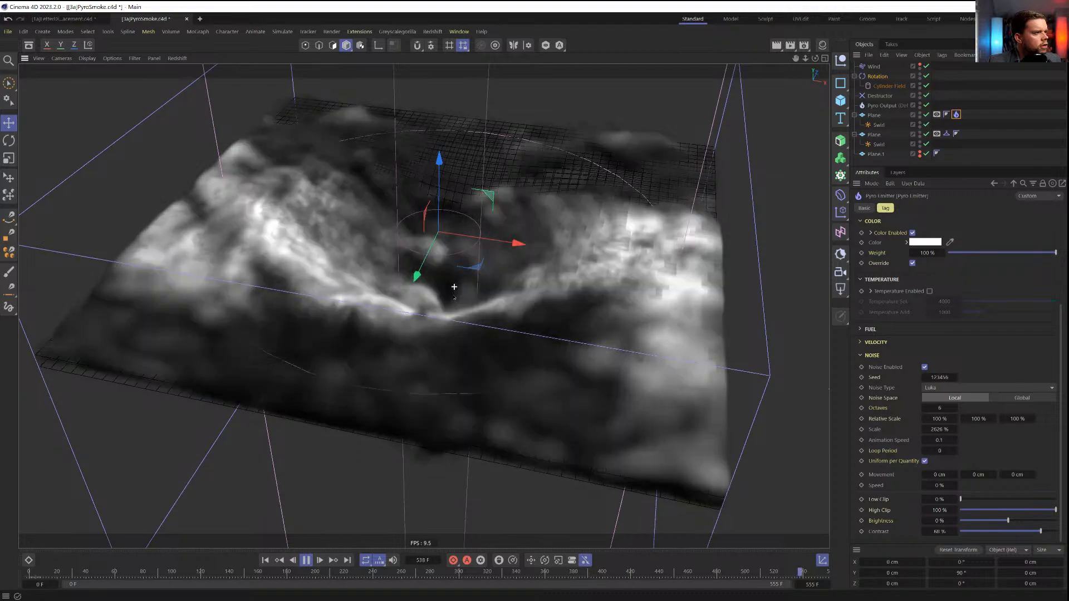
pyautogui.keyDown('alt'); pyautogui.moveTo(453, 289); pyautogui.dragTo(460, 220); pyautogui.keyUp('alt')
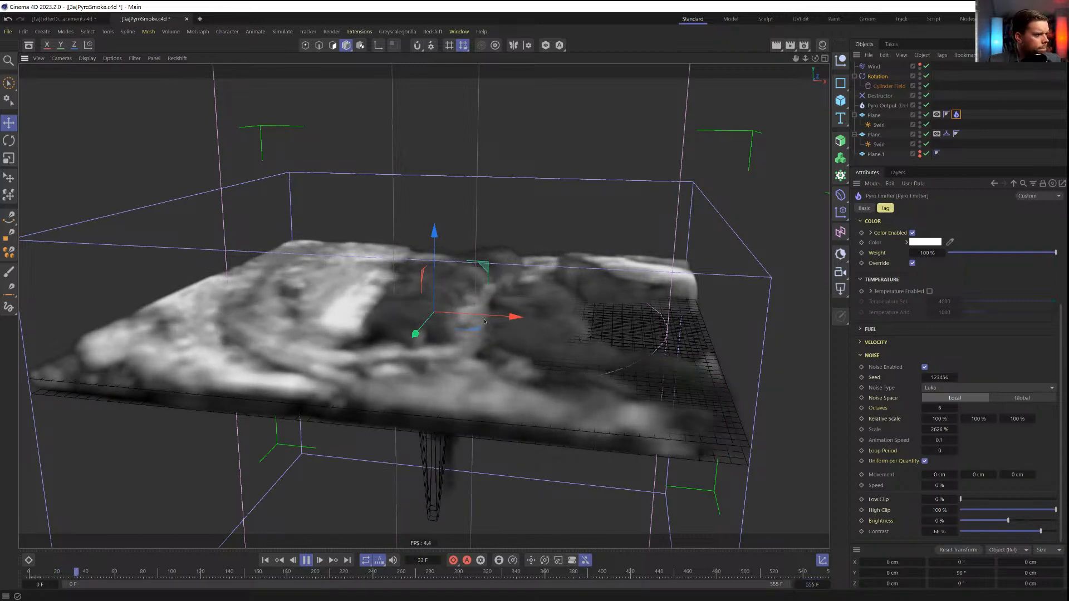
pyautogui.keyDown('alt'); pyautogui.moveTo(484, 314); pyautogui.dragTo(483, 390); pyautogui.keyUp('alt')
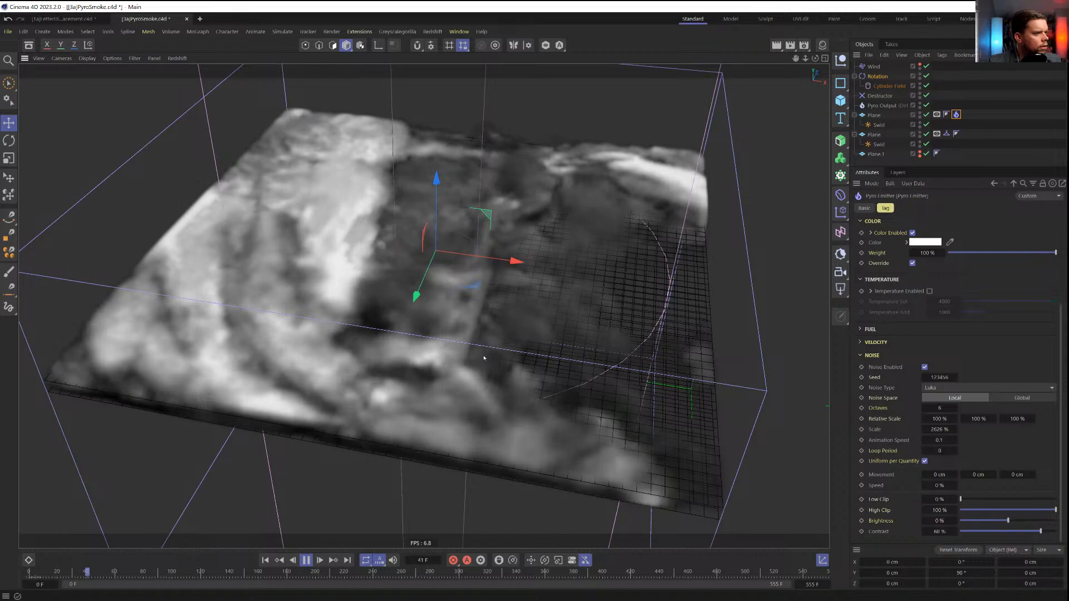
pyautogui.moveTo(483, 327)
pyautogui.keyDown('alt'); pyautogui.mouseDown()
pyautogui.moveTo(483, 282)
pyautogui.moveTo(482, 319)
pyautogui.mouseUp(); pyautogui.keyUp('alt')
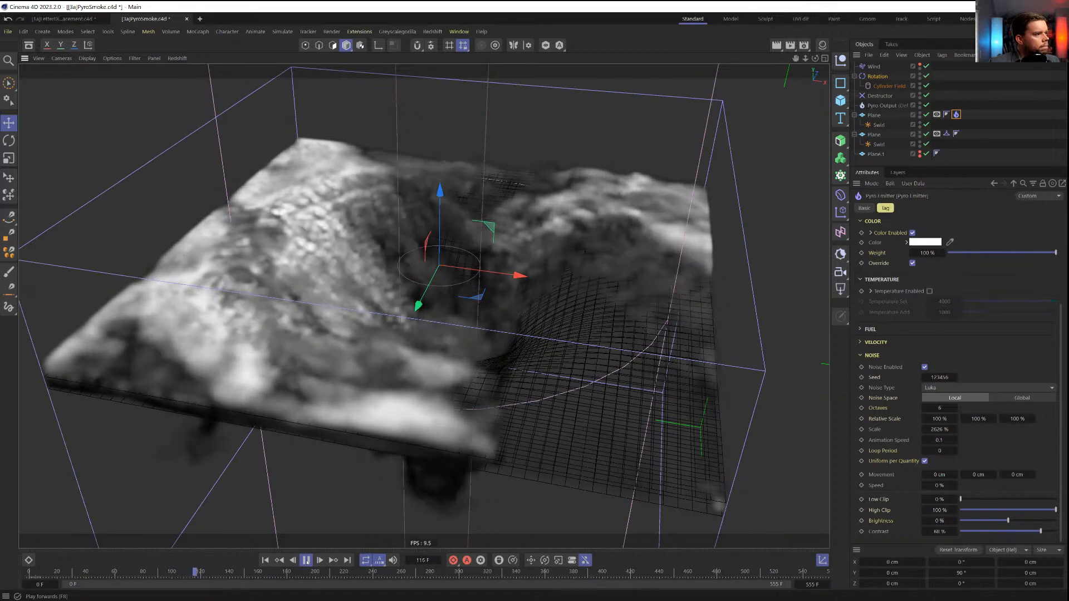
# Try Wind Speeds of 25 cm and 15 cm on the Wind force and check the playing smoke from different angles
pyautogui.click(873, 67)
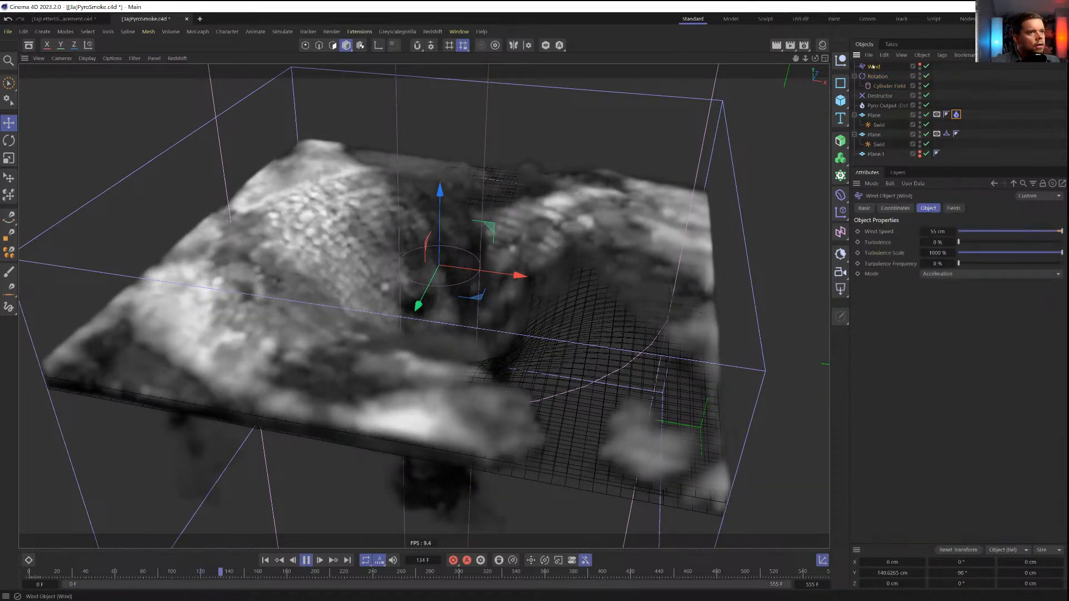
pyautogui.doubleClick(941, 232)
pyautogui.write('25')
pyautogui.press('Return')
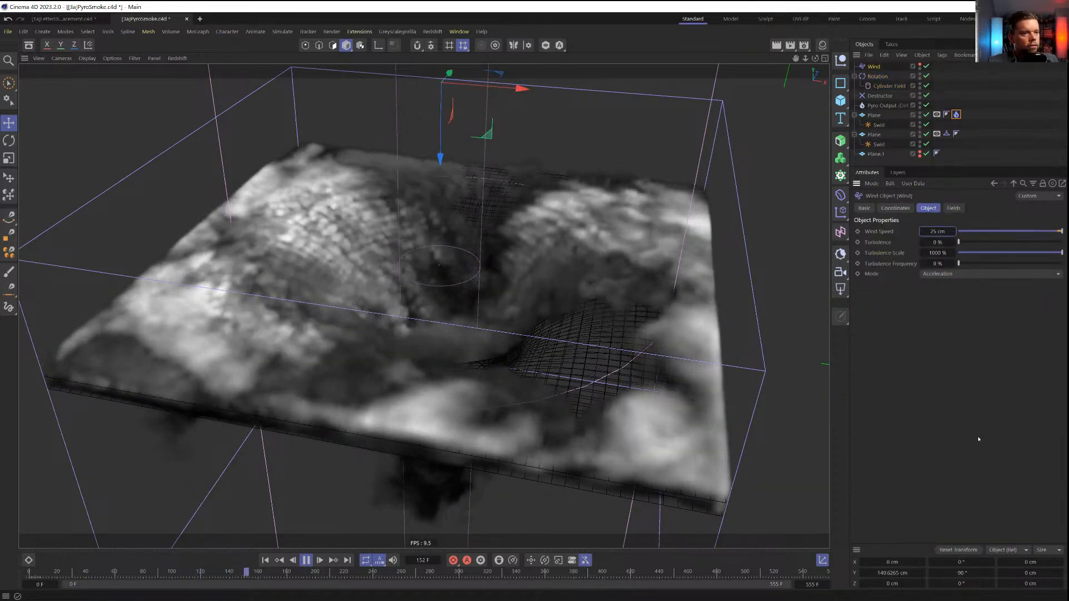
pyautogui.doubleClick(938, 231)
pyautogui.write('15')
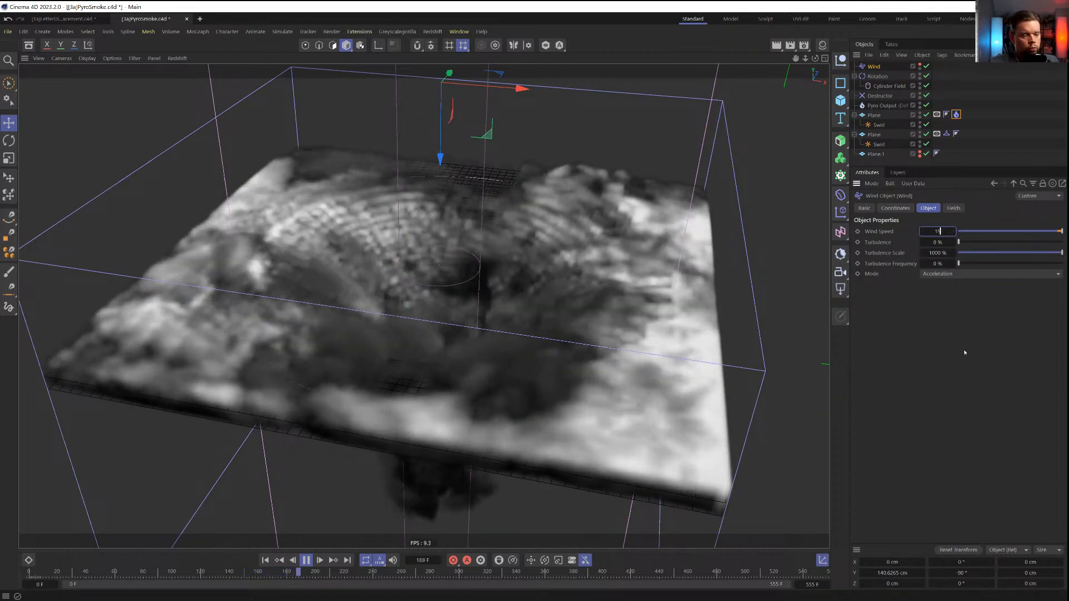
pyautogui.press('Return')
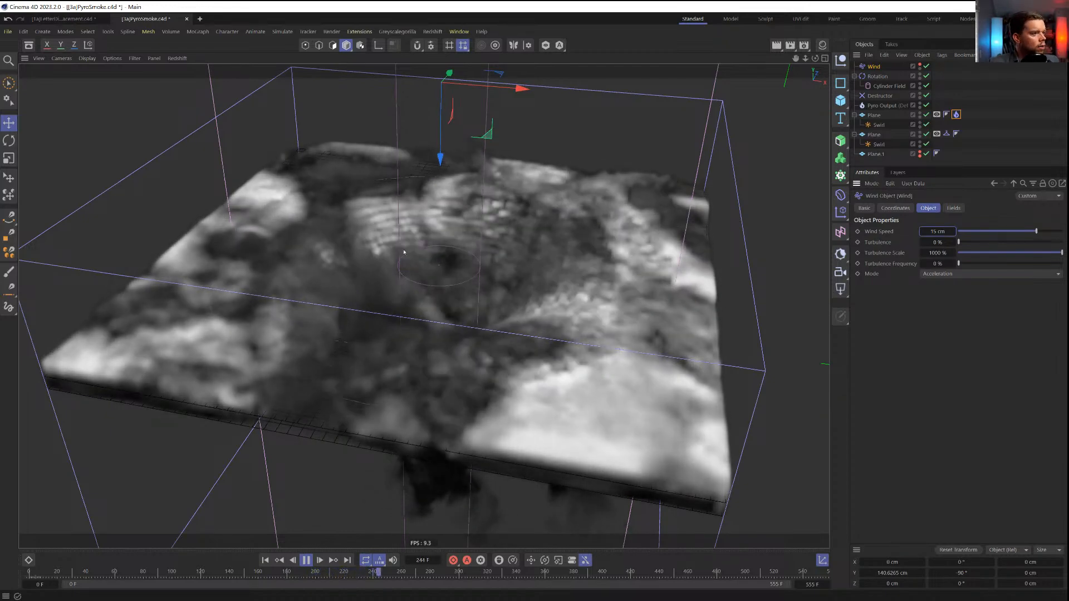
pyautogui.keyDown('alt'); pyautogui.moveTo(387, 217); pyautogui.dragTo(423, 333); pyautogui.keyUp('alt')
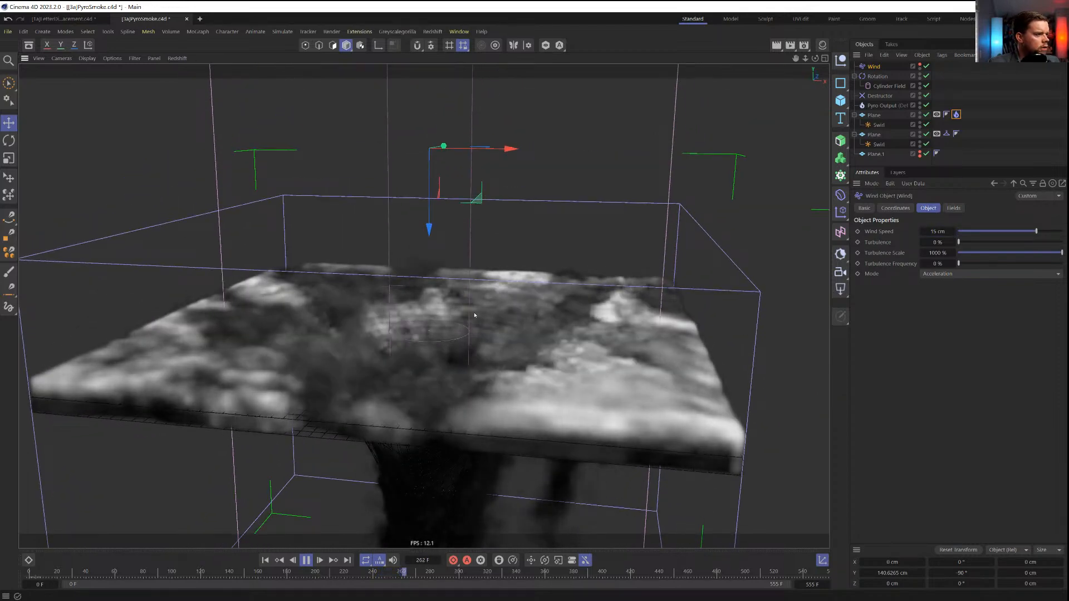
pyautogui.keyDown('alt'); pyautogui.moveTo(483, 314); pyautogui.dragTo(455, 346); pyautogui.keyUp('alt')
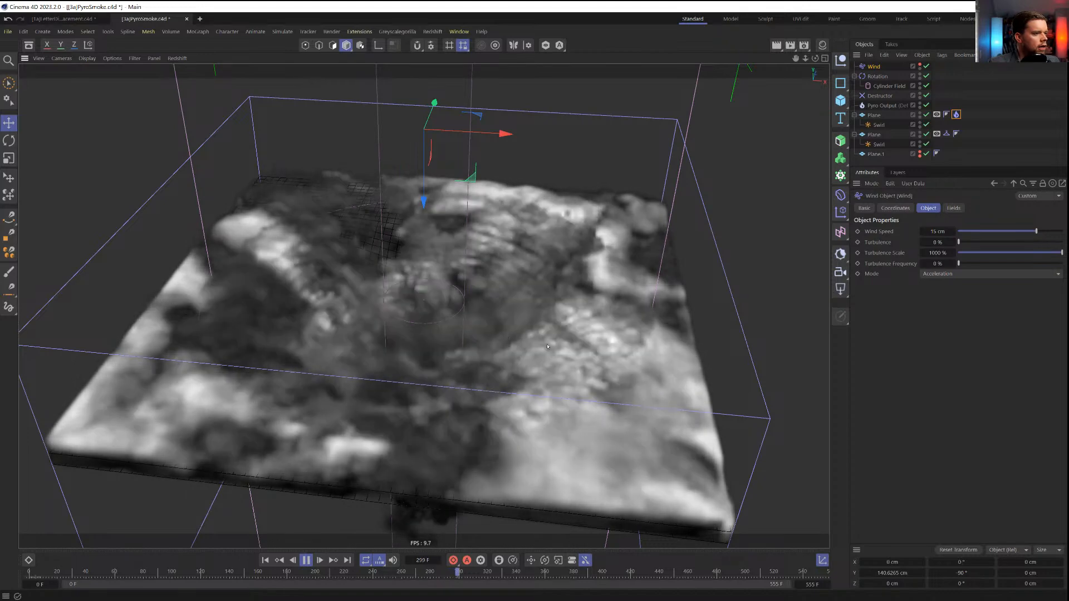
# Set the Wind force's Wind Speed back to 25 cm while the smoke simulation plays
pyautogui.doubleClick(938, 232)
pyautogui.write('25')
pyautogui.press('Return')
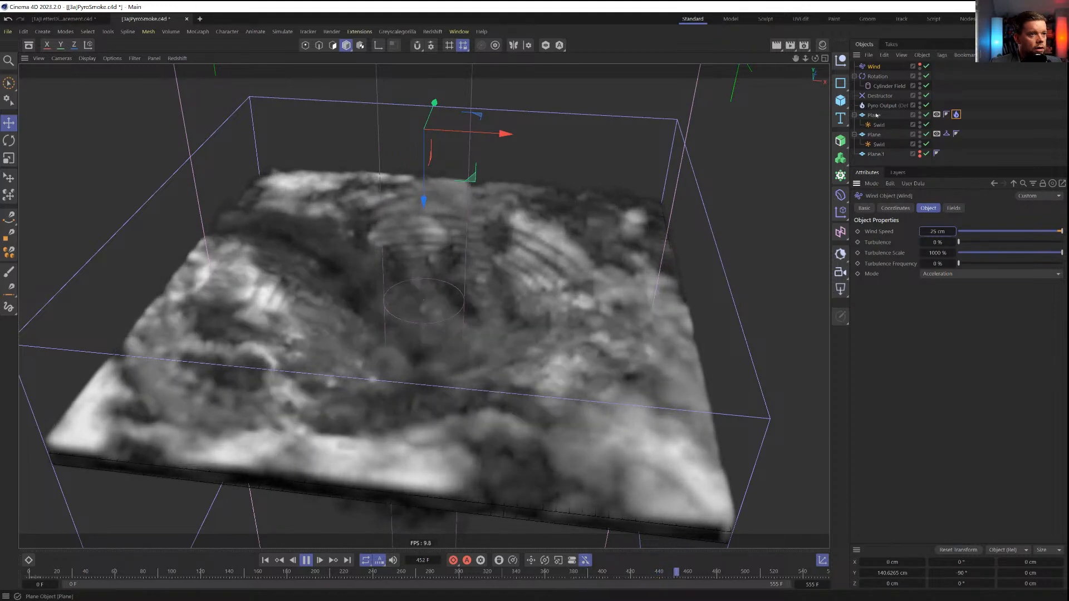
# Set the Density Add of the first Plane's Pyro Emitter to 2 and restart the simulation from the first frame
pyautogui.click(957, 114)
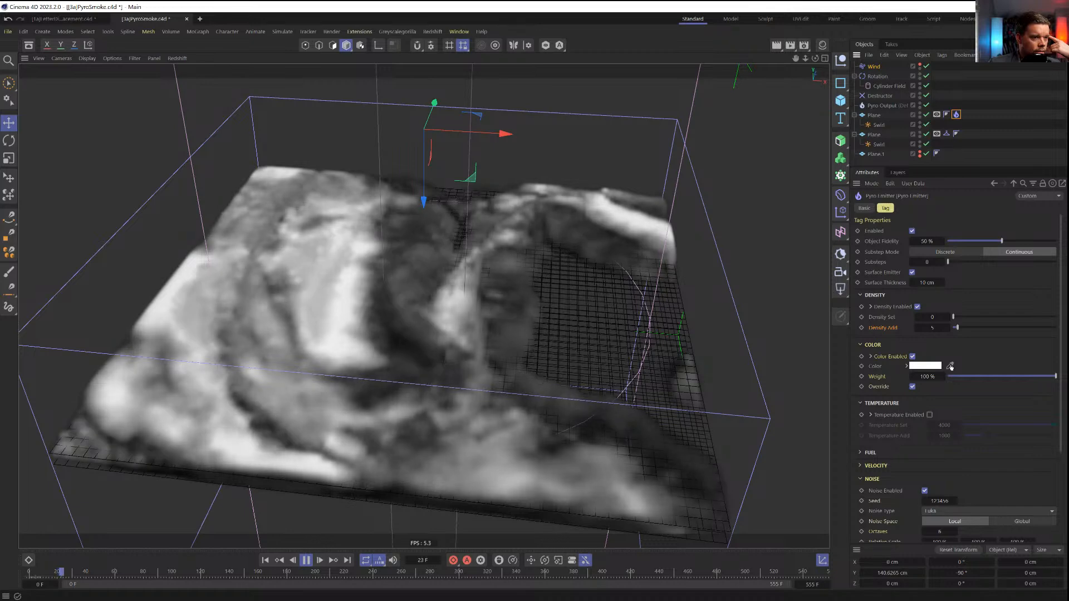
pyautogui.doubleClick(935, 328)
pyautogui.write('2')
pyautogui.press('Return')
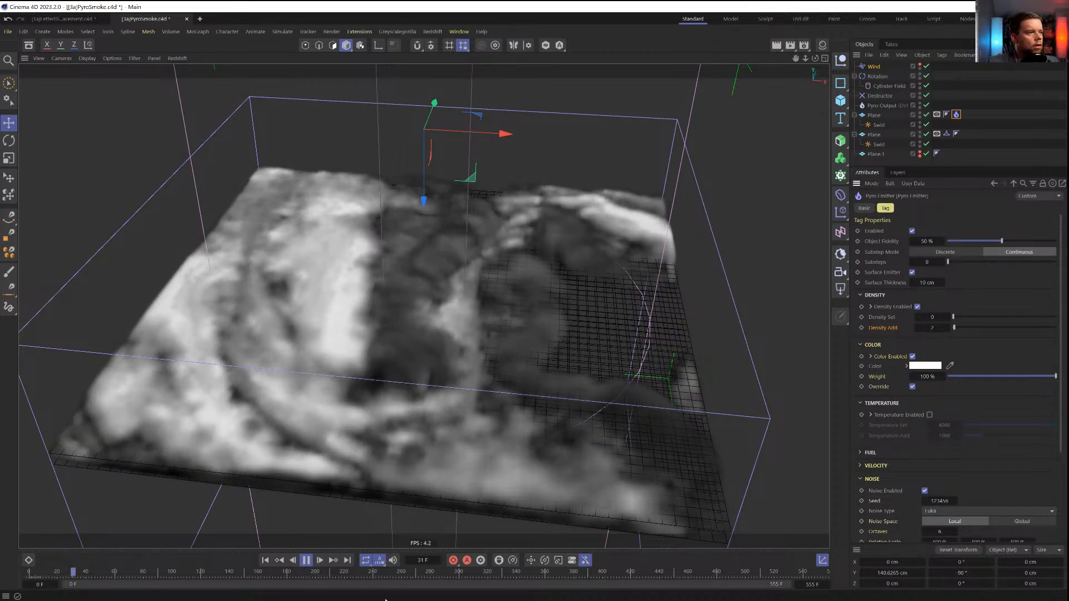
pyautogui.click(265, 560)
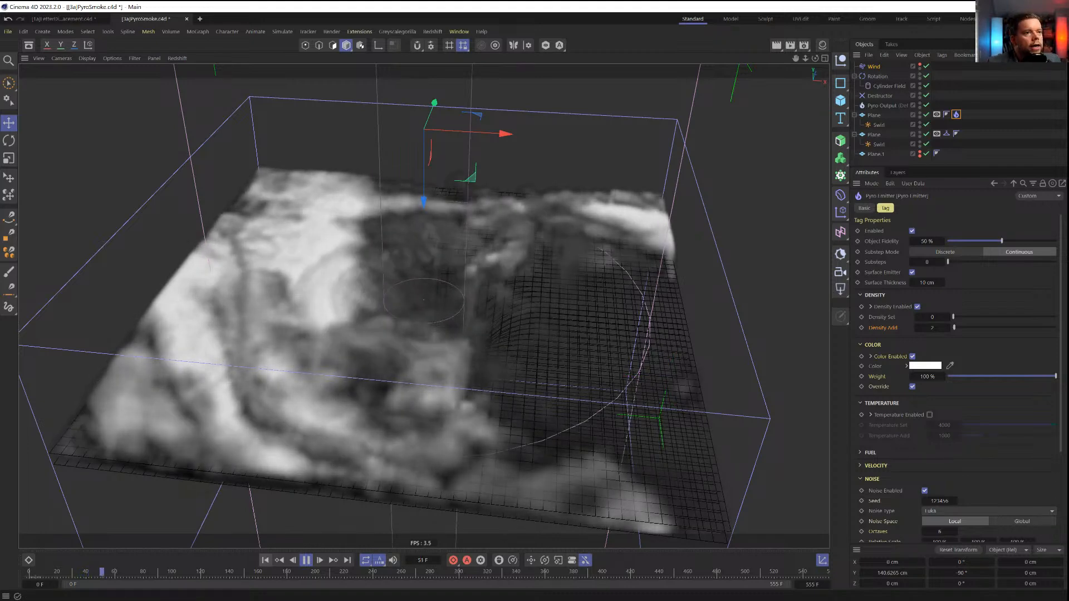
# Set the pyro scene's Force Falloff Samples to 4 and check the smoke up close
pyautogui.click(885, 106)
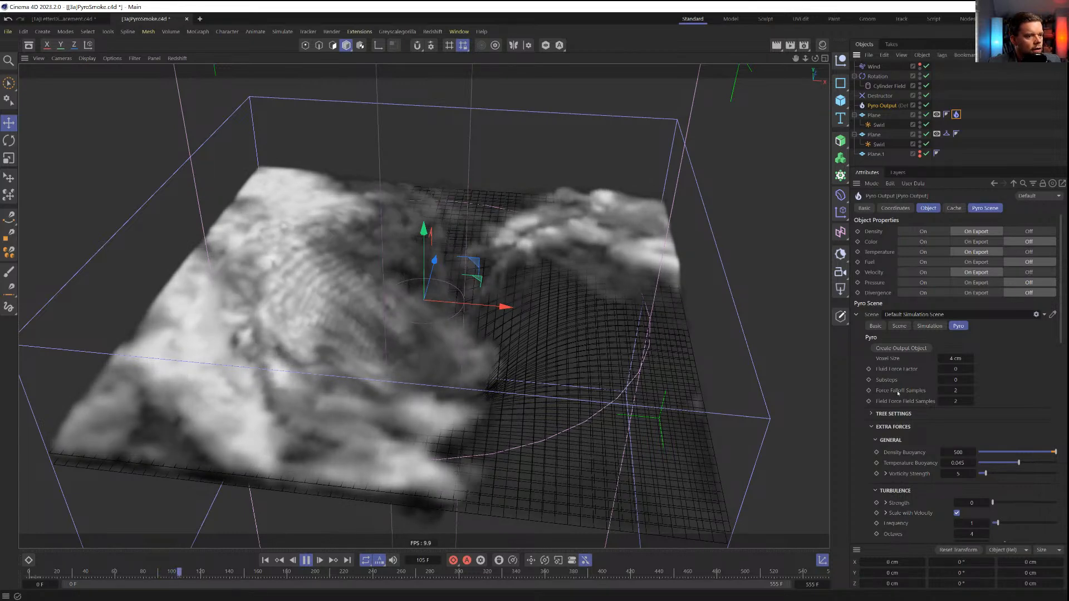
pyautogui.click(955, 390)
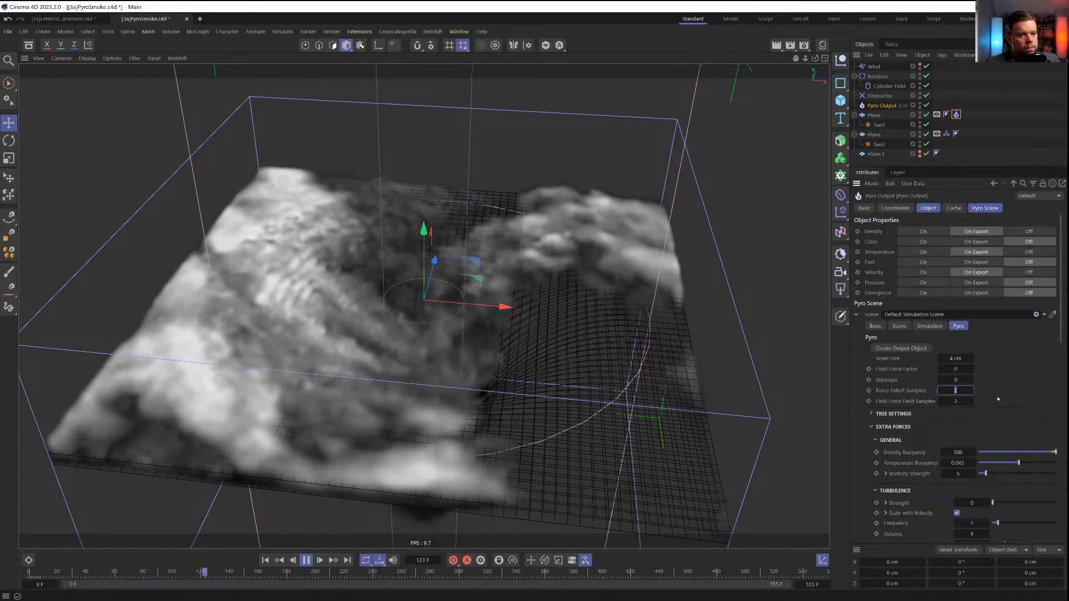
pyautogui.write('4')
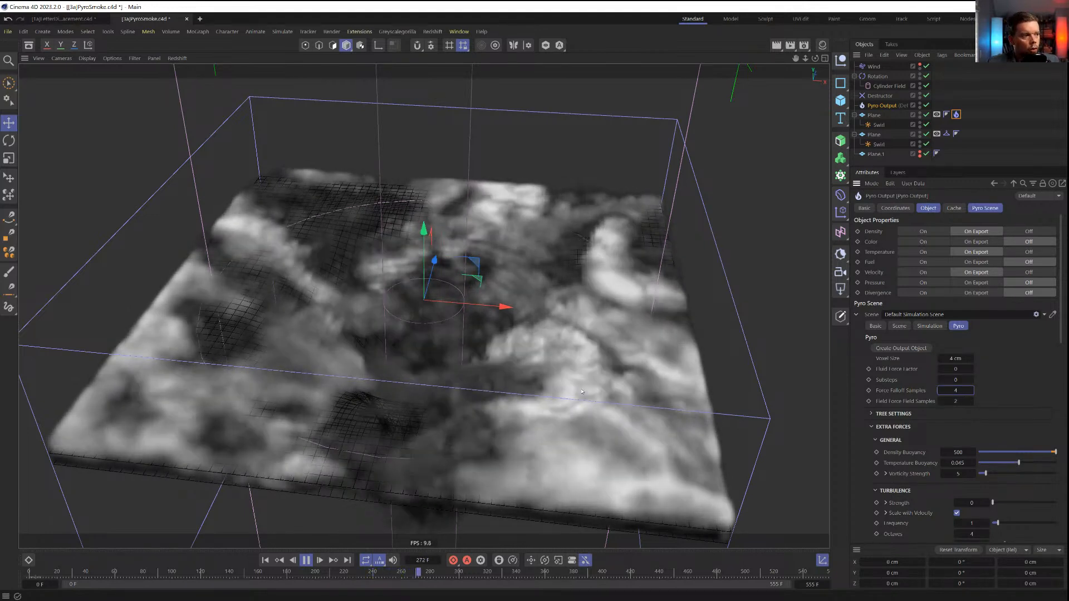
pyautogui.scroll(2, 535, 358)
pyautogui.scroll(-1, 535, 358)
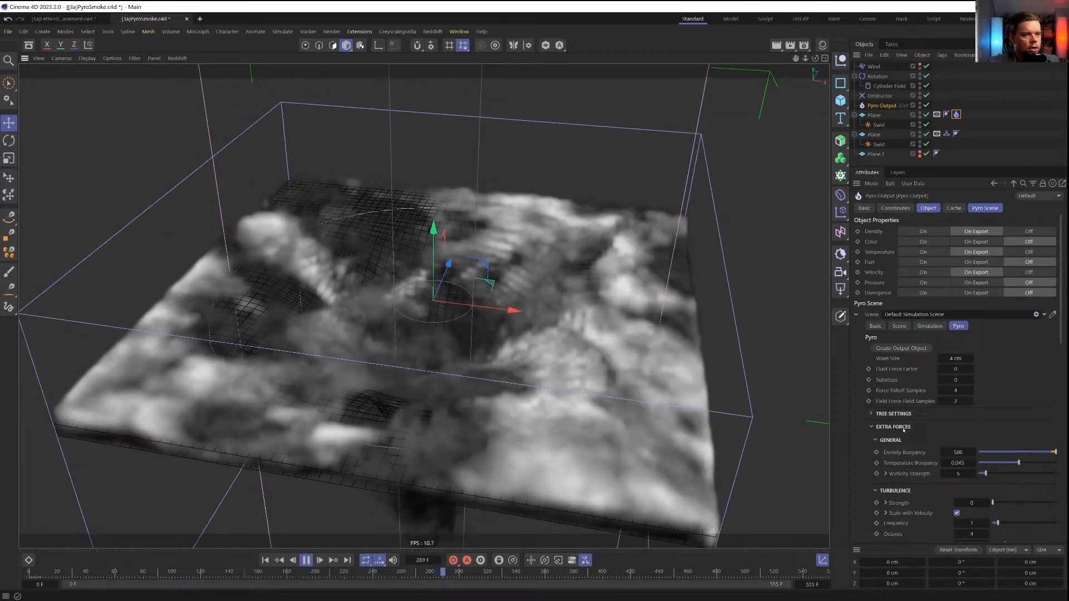
# Look through the pyro scene's advanced, threshold, smoothing, dissipation and combustion settings
pyautogui.scroll(-6, 910, 429)
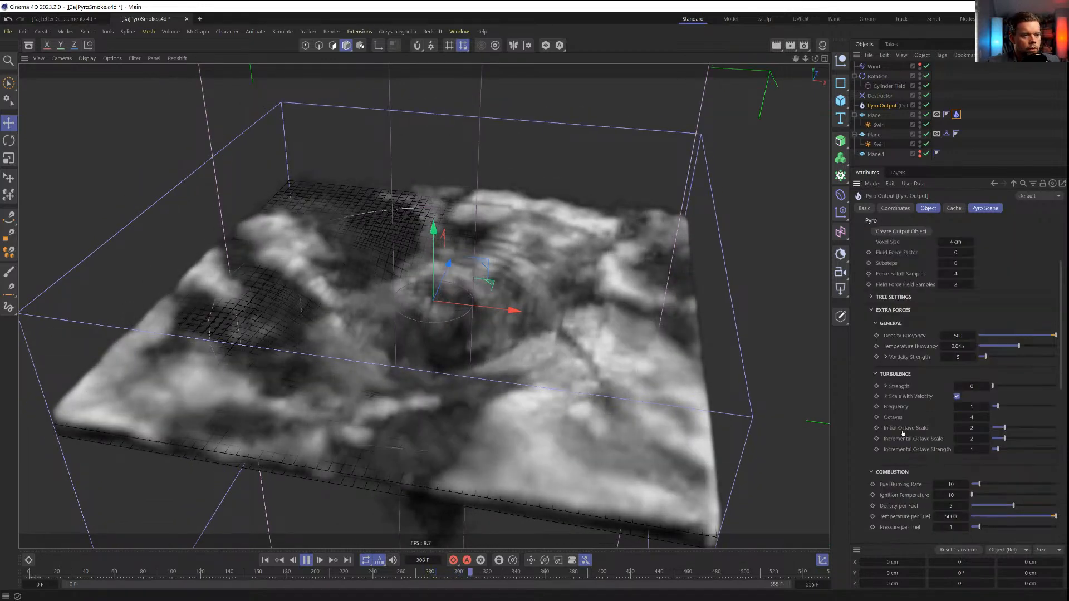
pyautogui.scroll(-4, 907, 434)
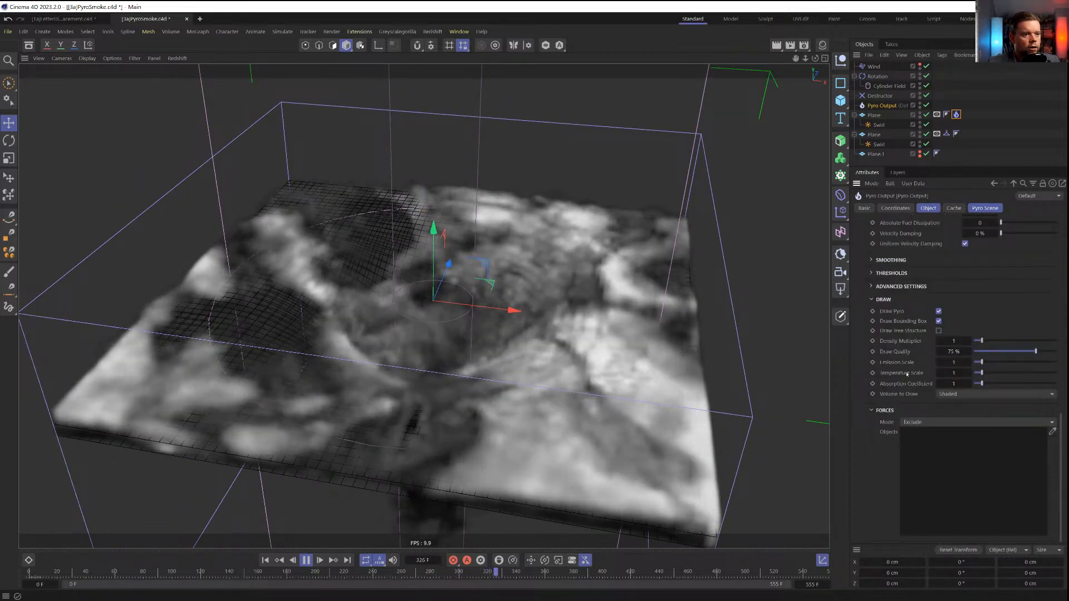
pyautogui.click(909, 286)
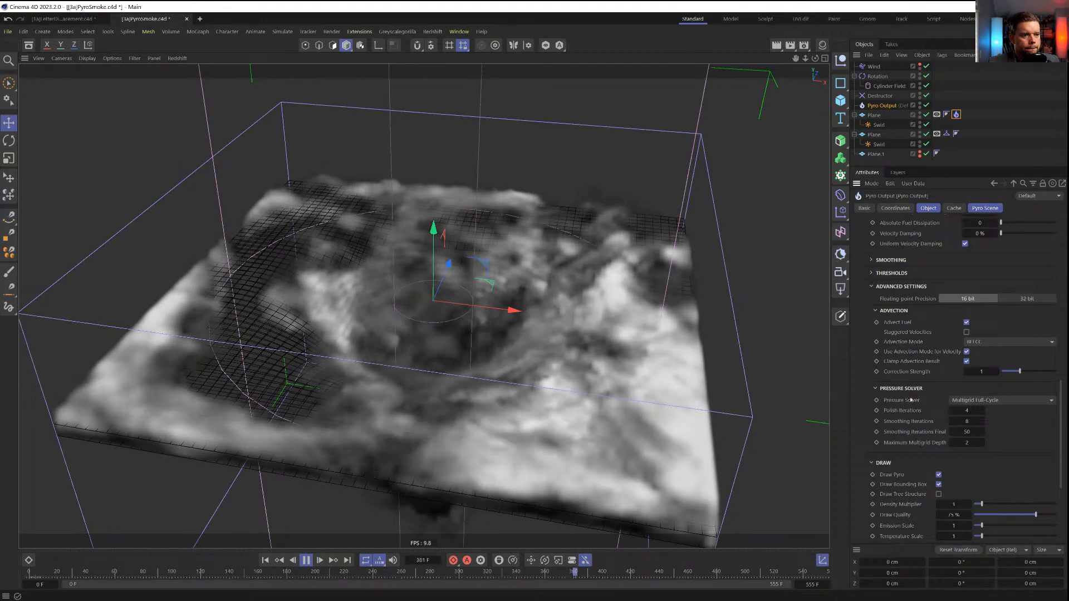
pyautogui.click(904, 287)
pyautogui.click(894, 273)
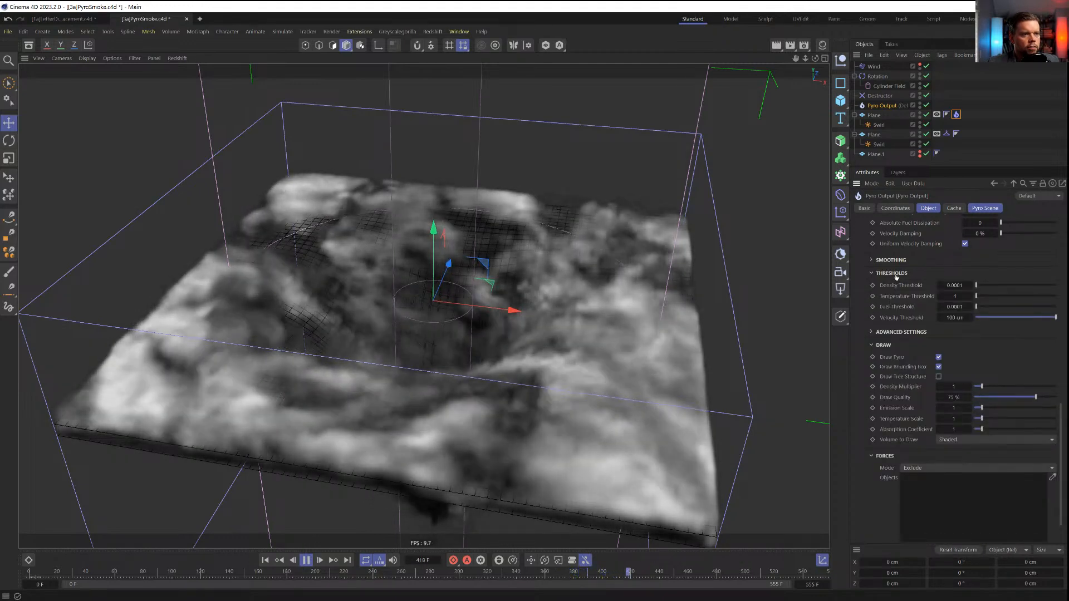
pyautogui.click(894, 273)
pyautogui.scroll(3, 914, 275)
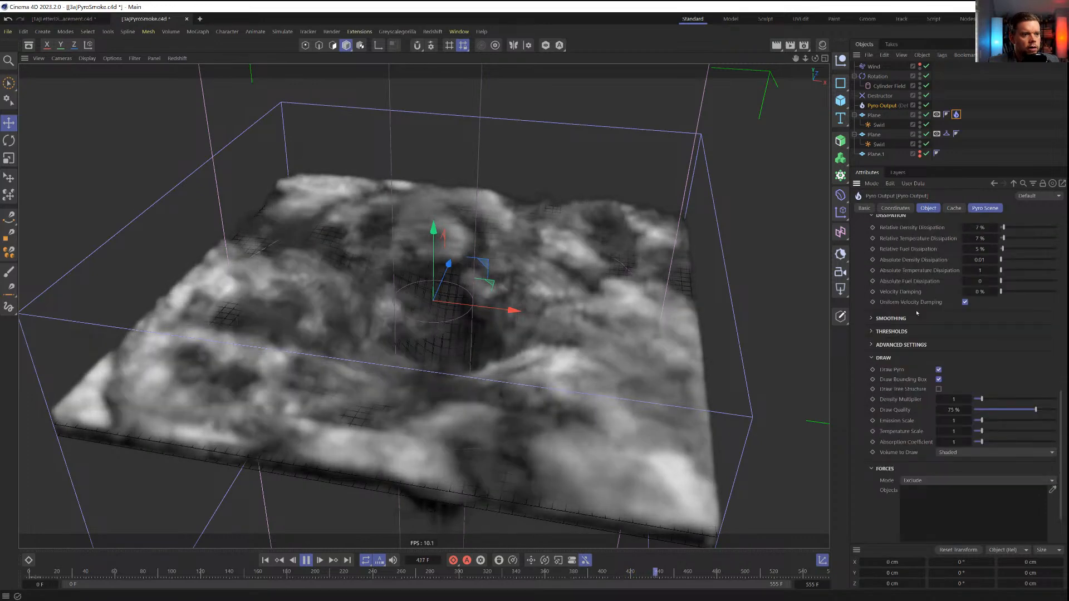
pyautogui.click(893, 318)
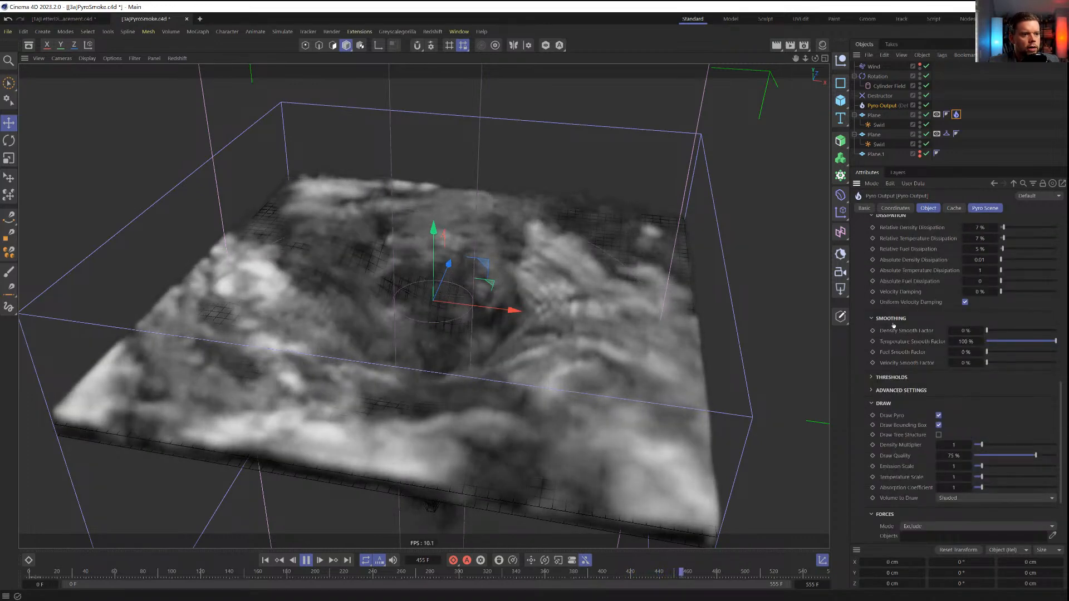
pyautogui.click(893, 322)
pyautogui.scroll(3, 901, 306)
pyautogui.scroll(6, 925, 336)
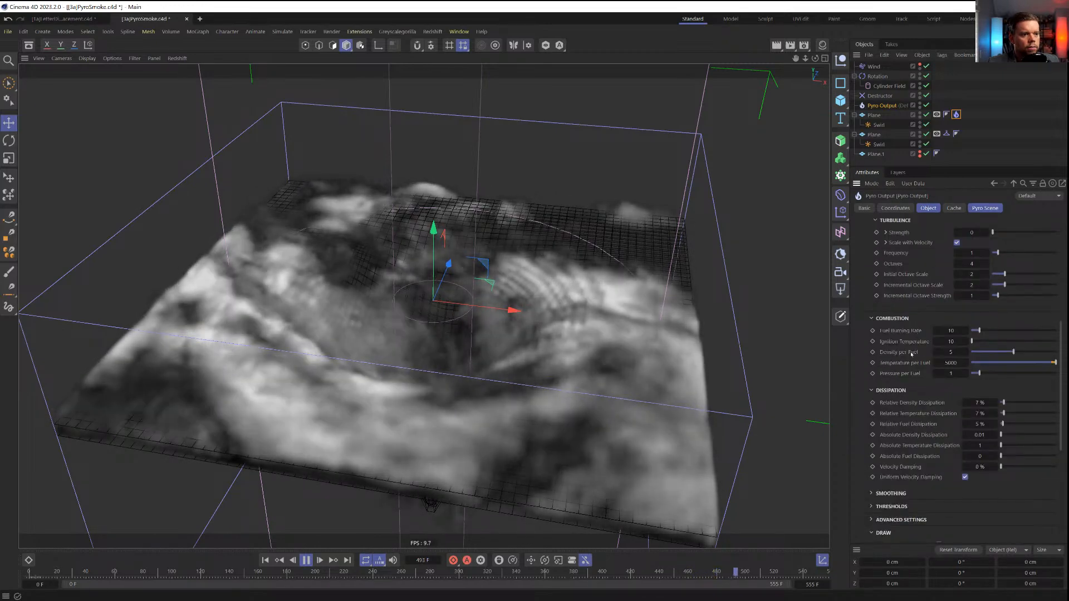
# Set the Padding in the pyro scene's Tree Settings to 2 and let the simulation replay
pyautogui.scroll(6, 911, 353)
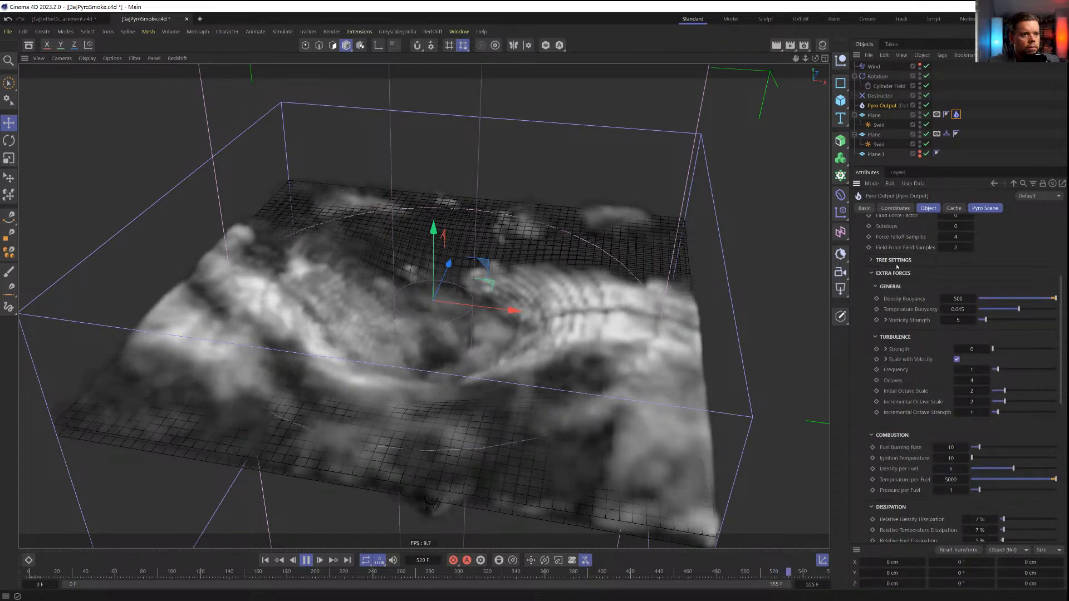
pyautogui.click(894, 261)
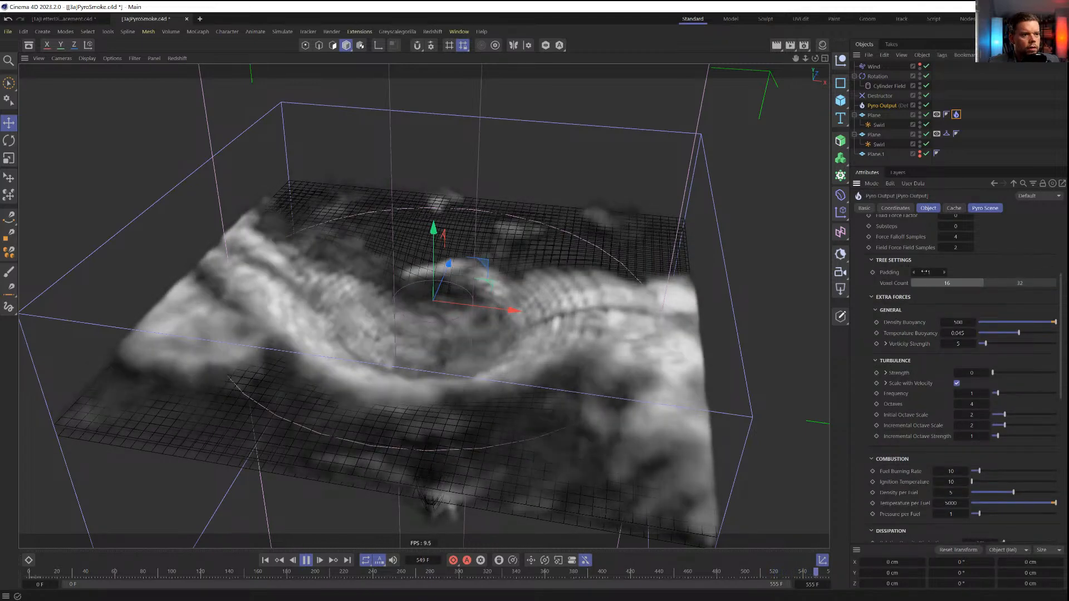
pyautogui.moveTo(925, 272); pyautogui.dragTo(973, 271)
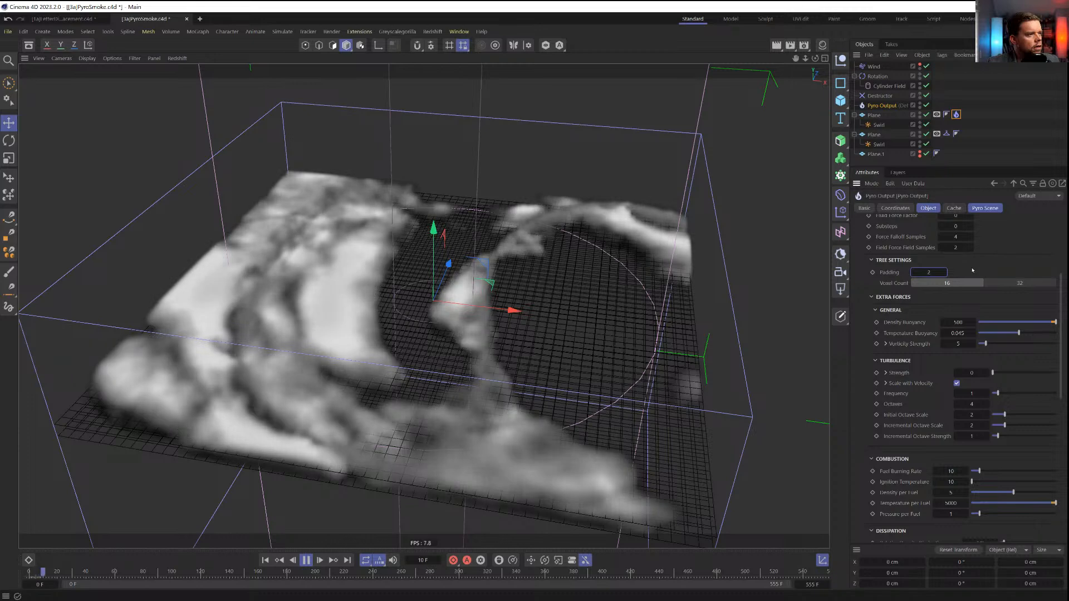
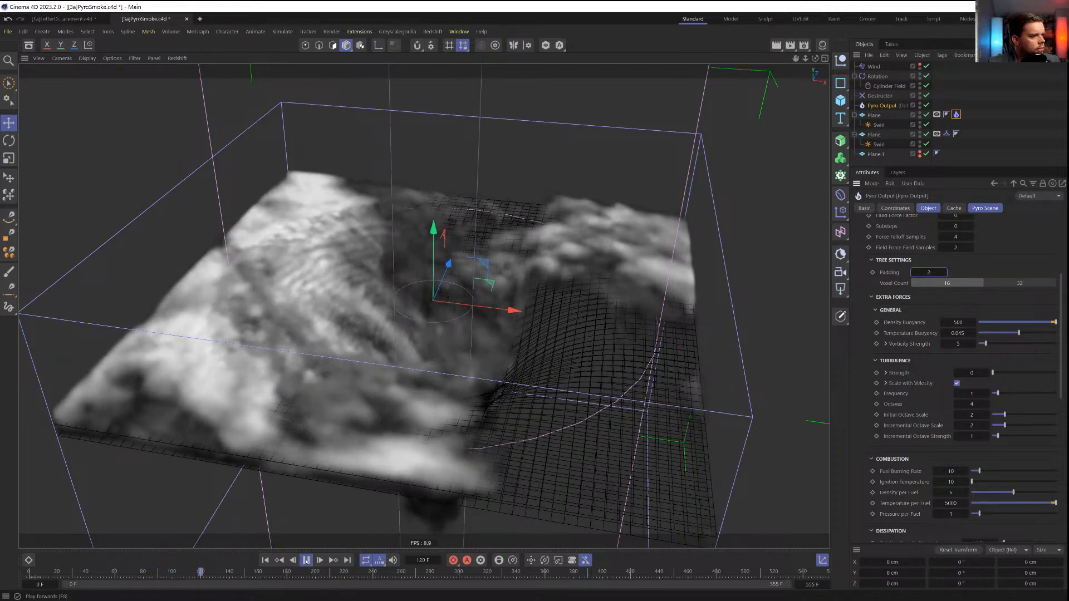
# Pause and resume the simulation to inspect the swirling smoke from above and from the front
pyautogui.click(306, 560)
pyautogui.keyDown('alt'); pyautogui.moveTo(479, 390); pyautogui.dragTo(425, 443); pyautogui.keyUp('alt')
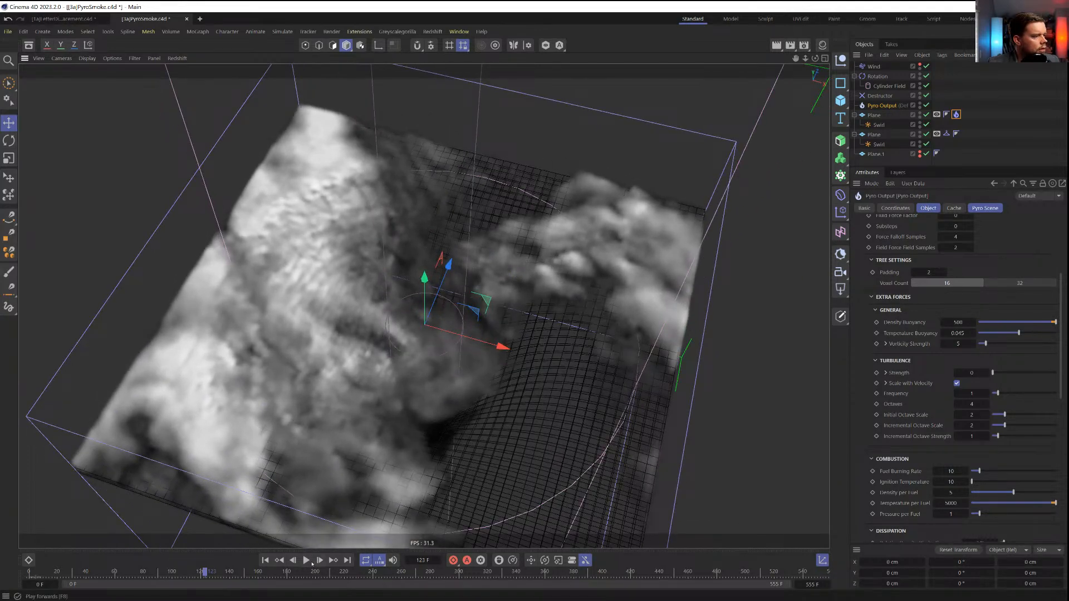
pyautogui.click(306, 561)
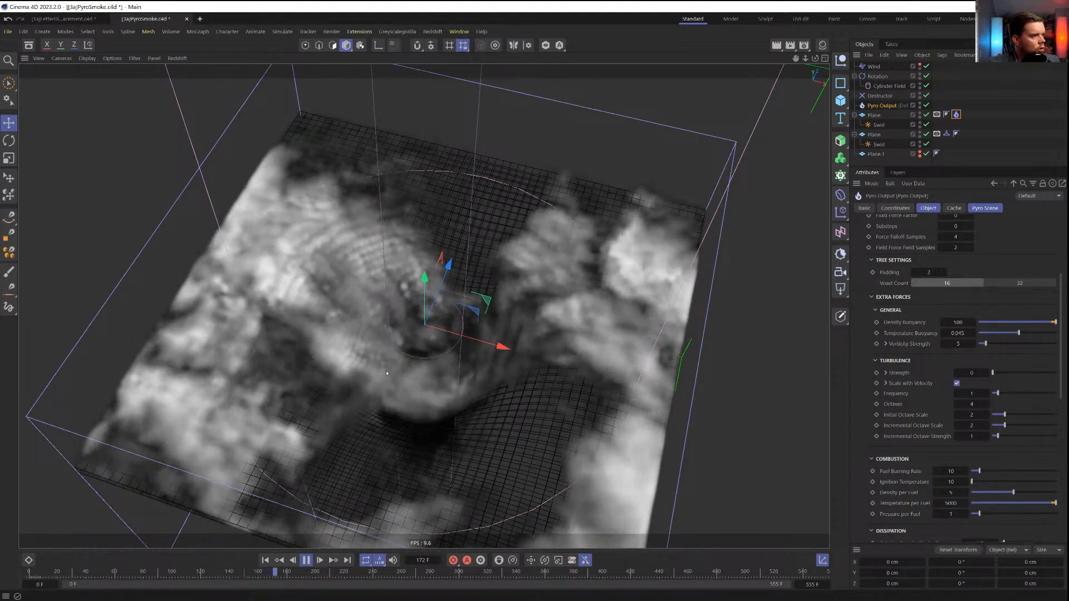
pyautogui.click(306, 562)
pyautogui.moveTo(410, 373)
pyautogui.keyDown('alt'); pyautogui.mouseDown()
pyautogui.moveTo(427, 292)
pyautogui.moveTo(433, 401)
pyautogui.mouseUp(); pyautogui.keyUp('alt')
pyautogui.click(306, 561)
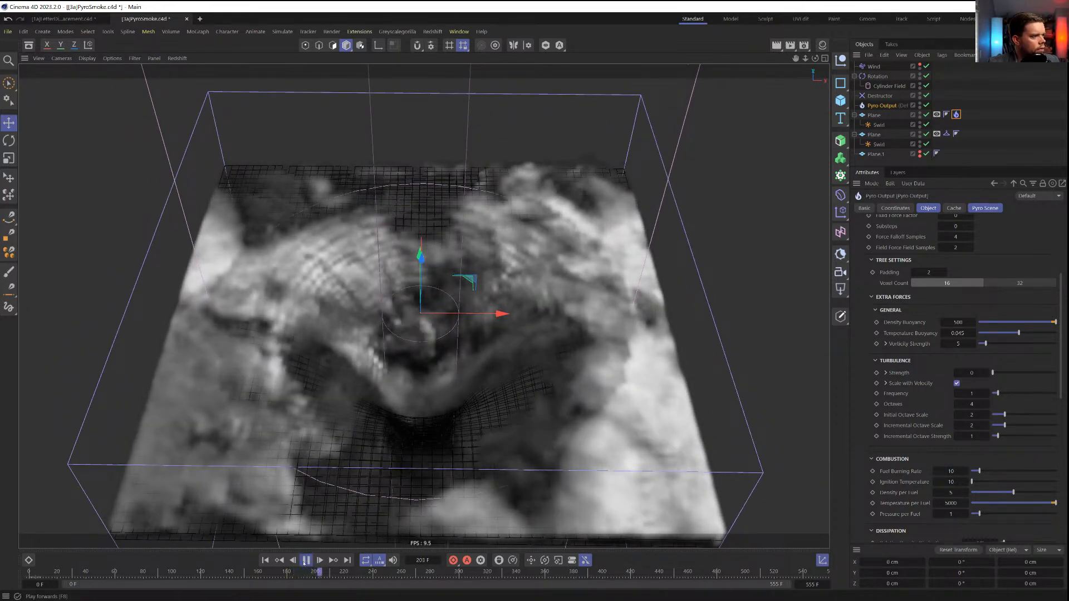
pyautogui.click(305, 561)
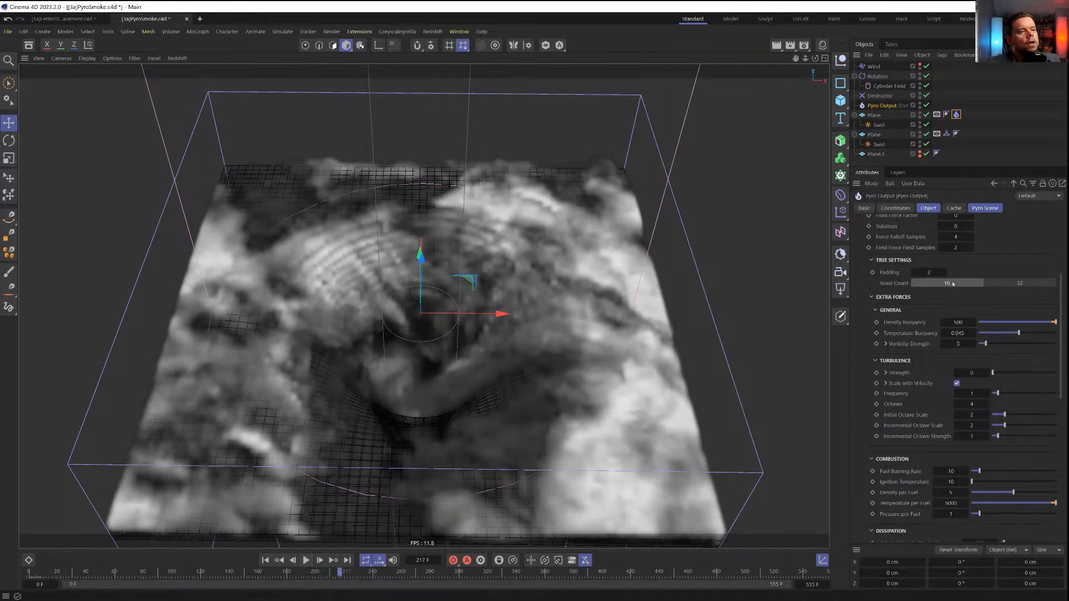
# Set the pyro scene's Density Buoyancy to 0 and resume the simulation
pyautogui.scroll(5, 901, 360)
pyautogui.scroll(-6, 888, 385)
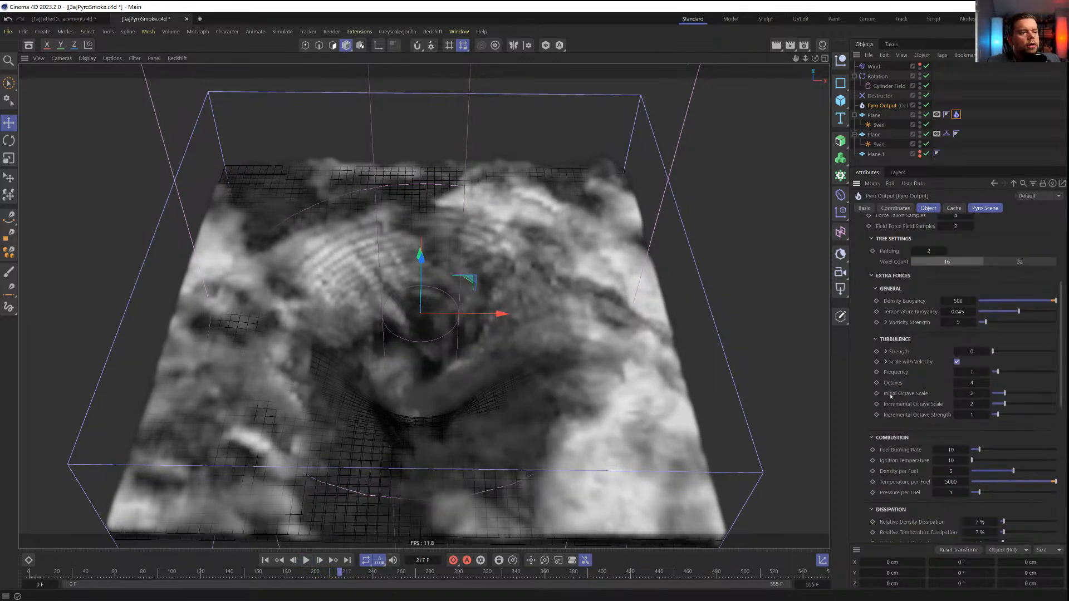
pyautogui.rightClick(973, 302)
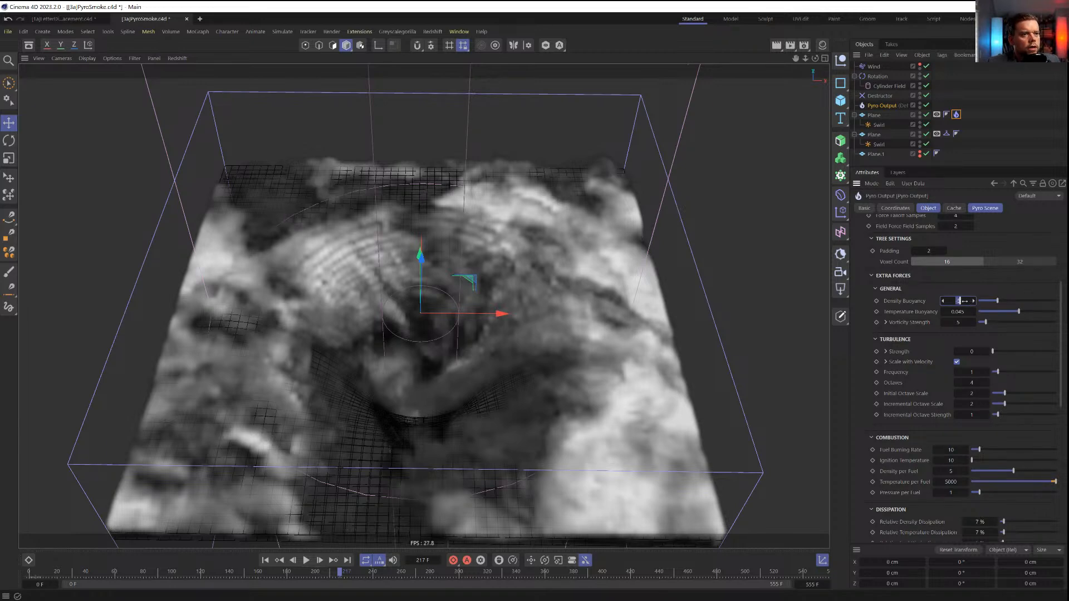
pyautogui.write('0')
pyautogui.press('Return')
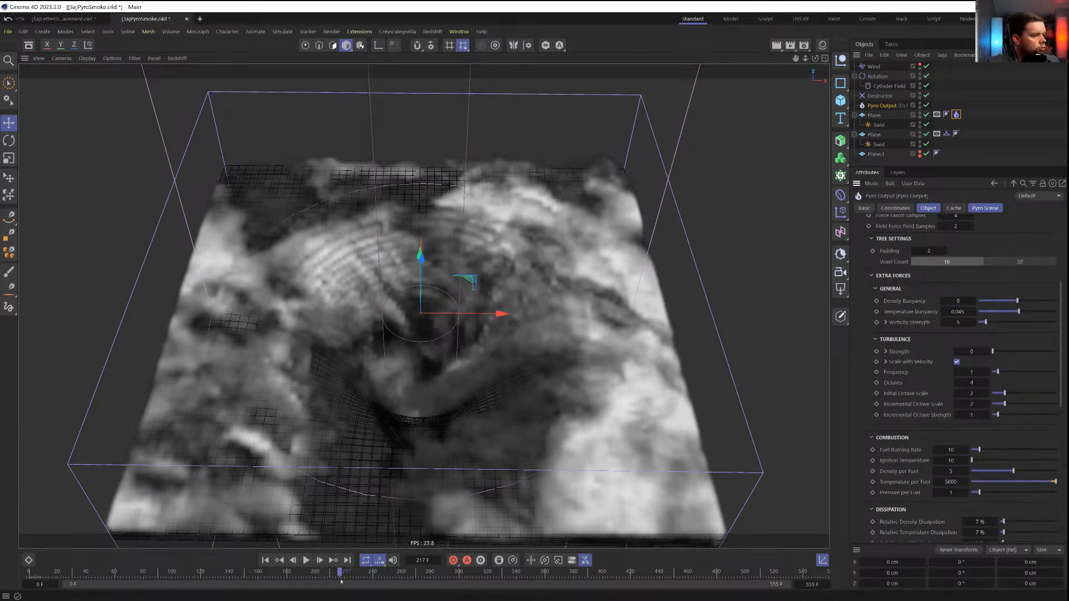
pyautogui.click(306, 561)
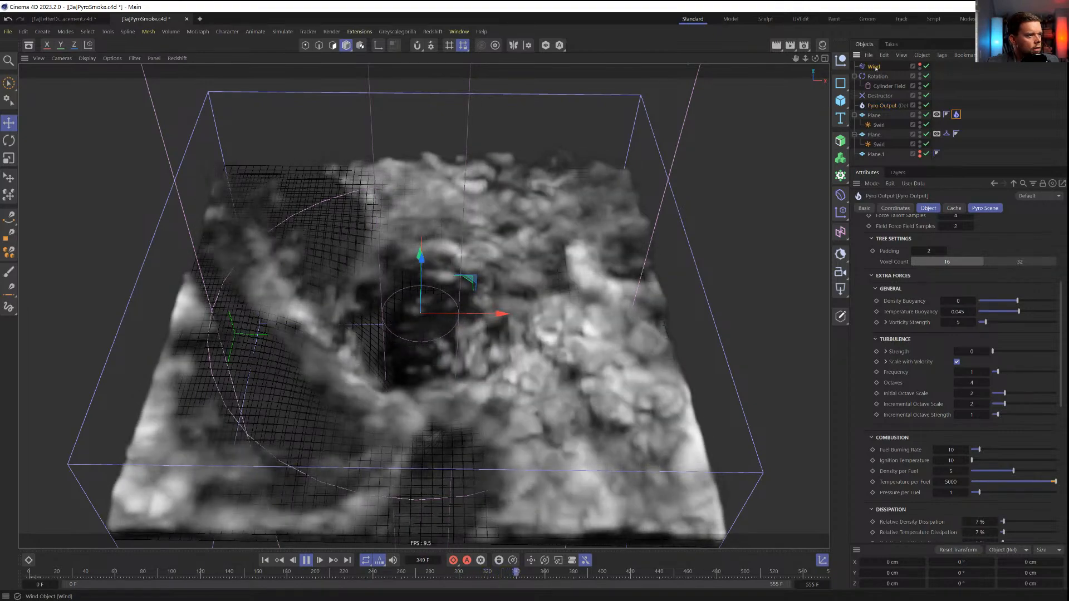
# Set the Wind object's Wind Speed to 555 cm and restart the simulation from the first frame
pyautogui.click(874, 67)
pyautogui.doubleClick(938, 231)
pyautogui.write('5')
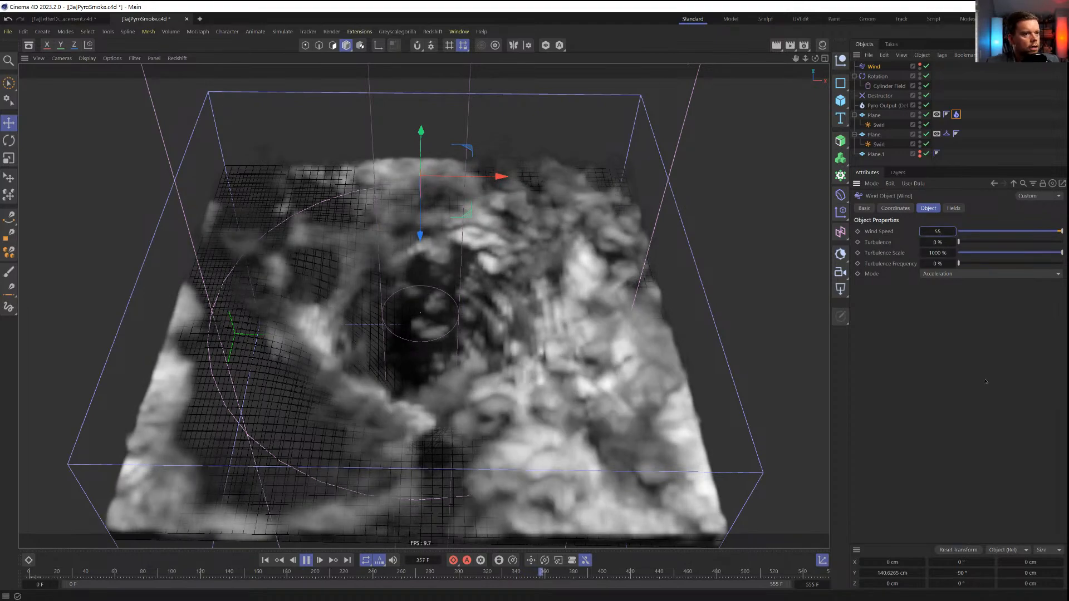
pyautogui.write('5')
pyautogui.press('Return')
pyautogui.moveTo(926, 231); pyautogui.dragTo(956, 232)
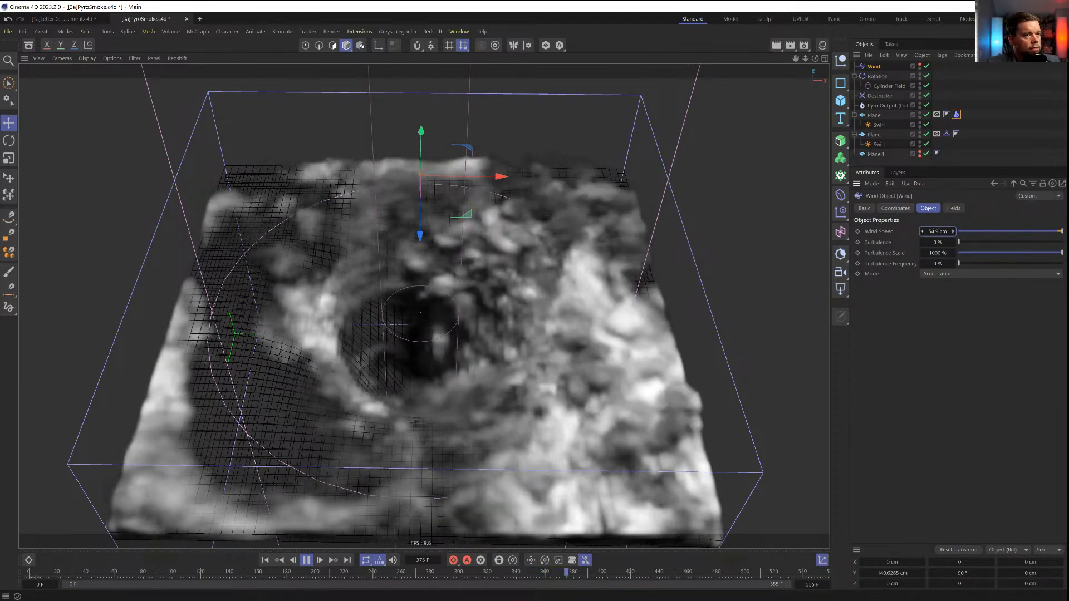
pyautogui.write('555')
pyautogui.press('Return')
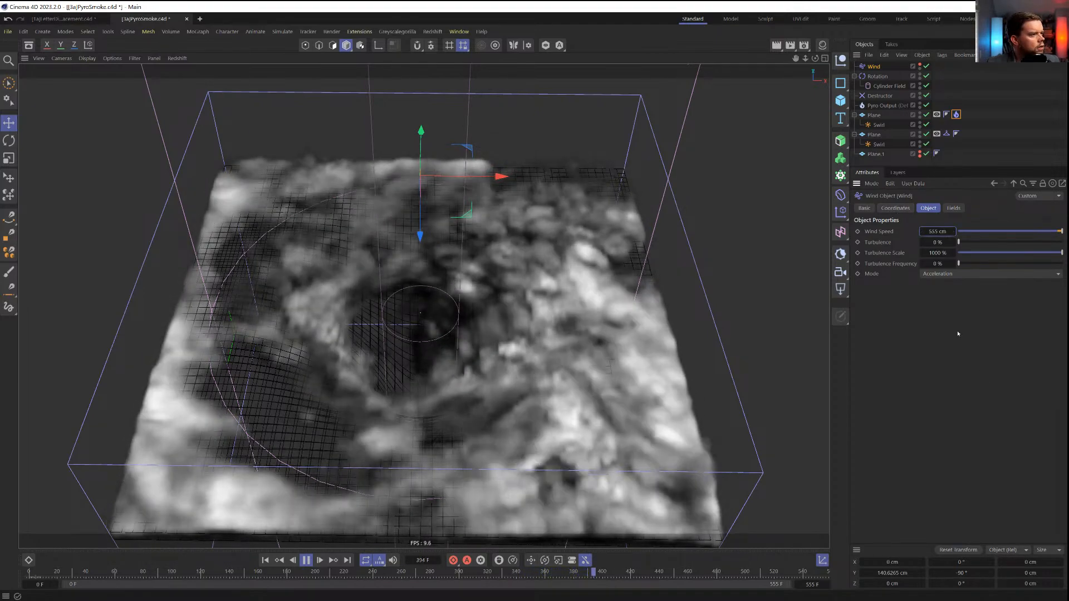
pyautogui.click(265, 561)
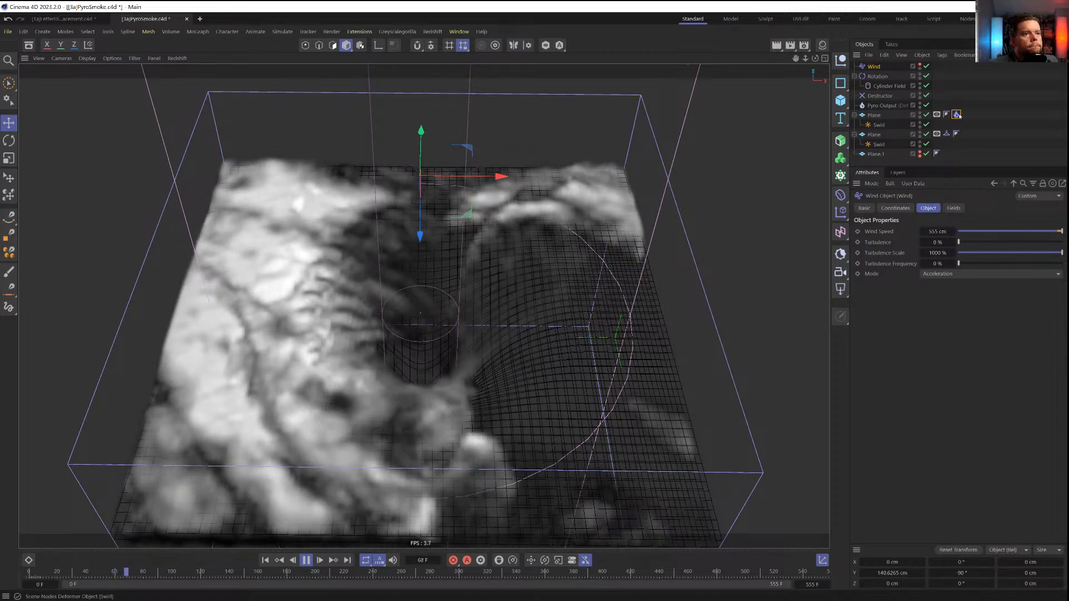
# Try 1 and 2 Substeps on the plane's Pyro Emitter while the simulation runs, and return the value to 0
pyautogui.click(956, 114)
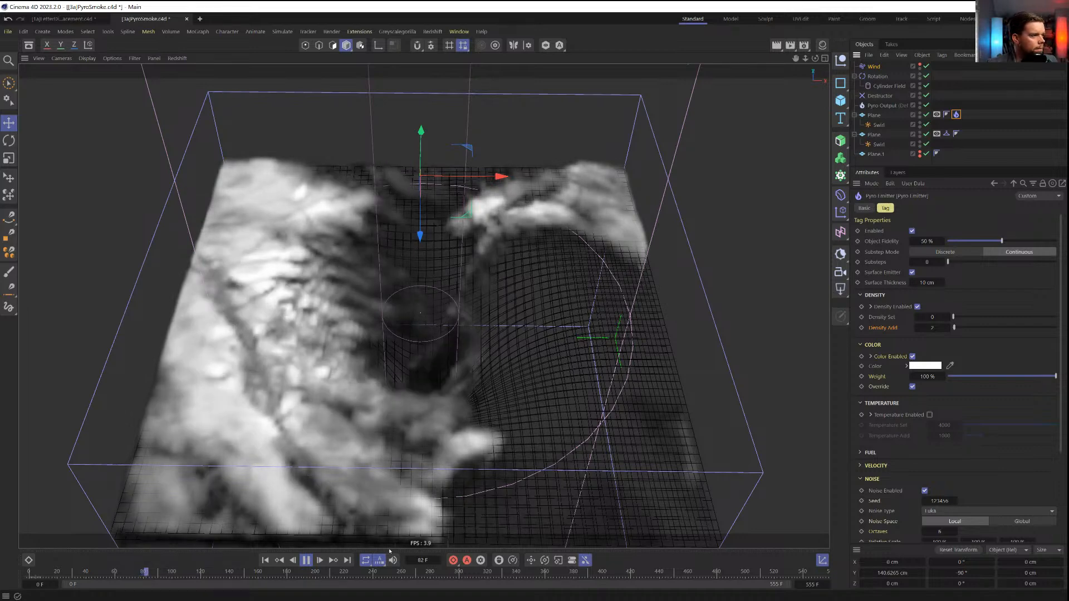
pyautogui.press('space')
pyautogui.moveTo(931, 263); pyautogui.dragTo(1002, 281)
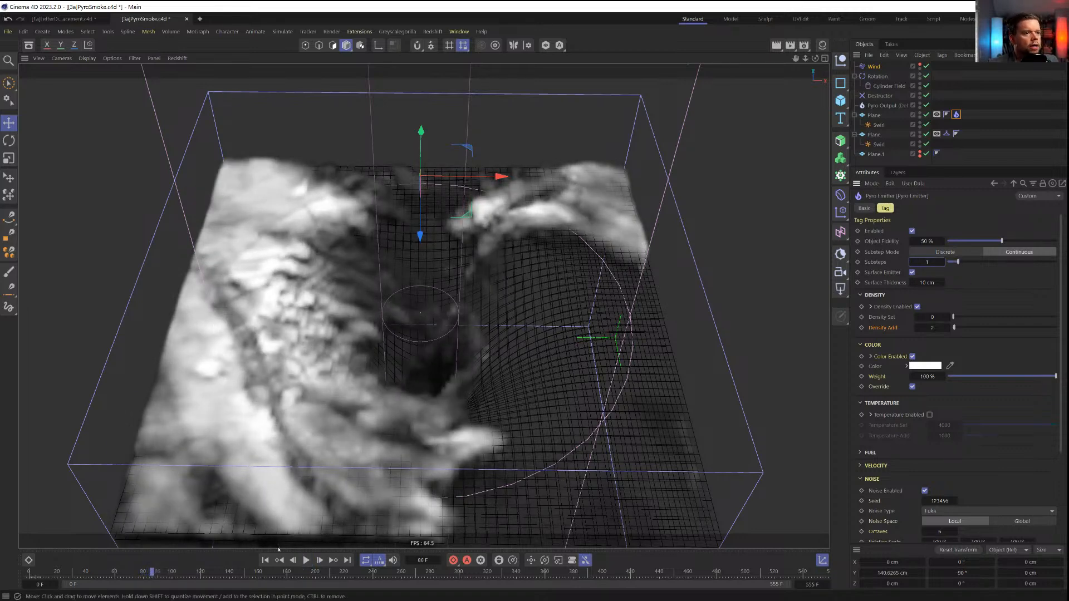
pyautogui.click(306, 560)
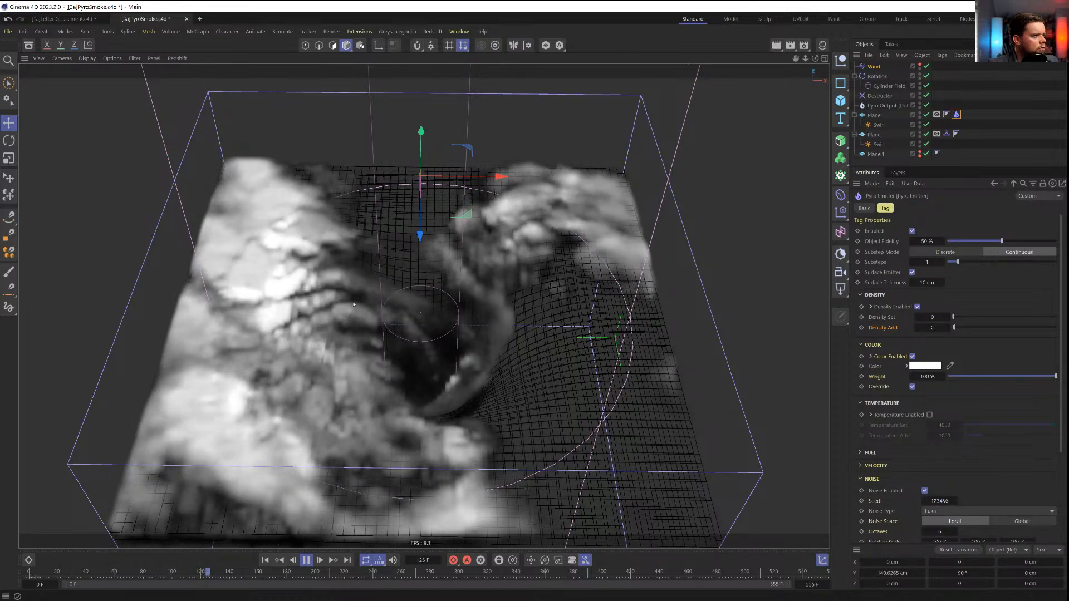
pyautogui.click(940, 262)
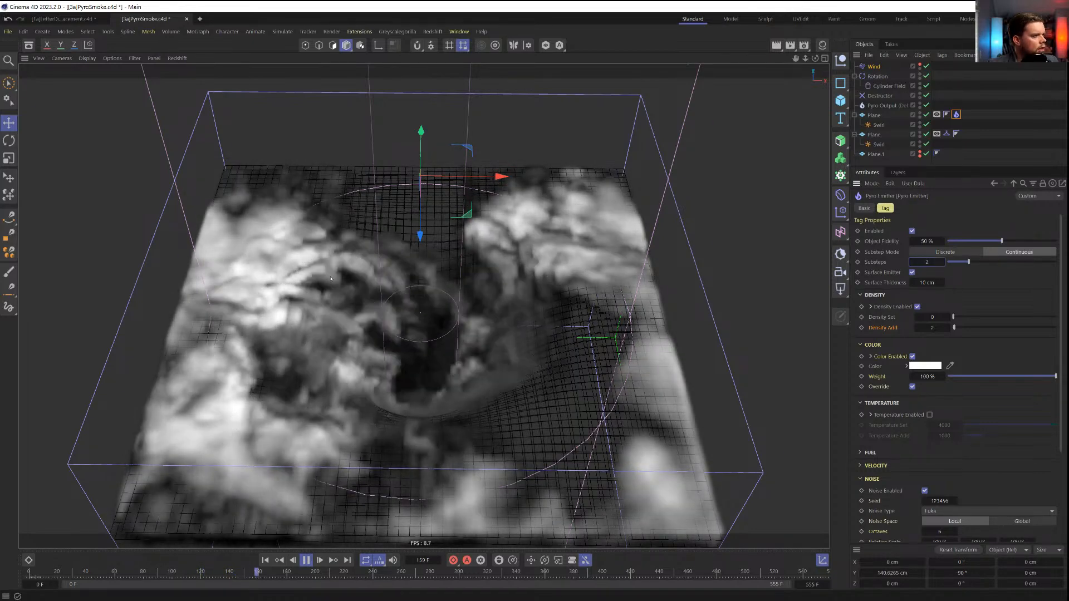
pyautogui.moveTo(969, 262); pyautogui.dragTo(947, 262)
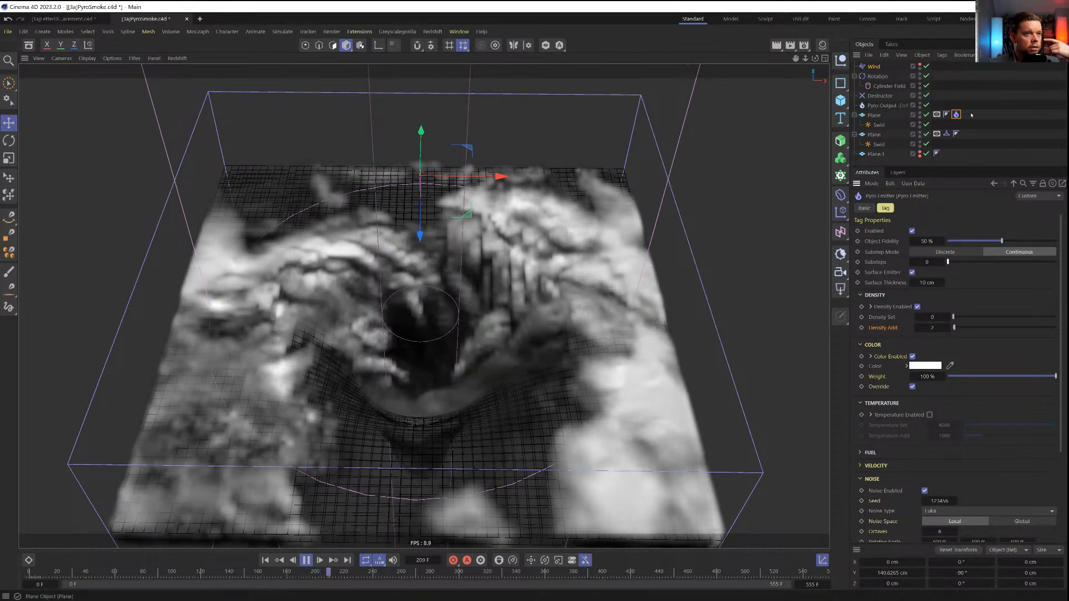
# Set the pyro scene's Substeps to 2 and its Turbulence Strength to 5
pyautogui.click(879, 106)
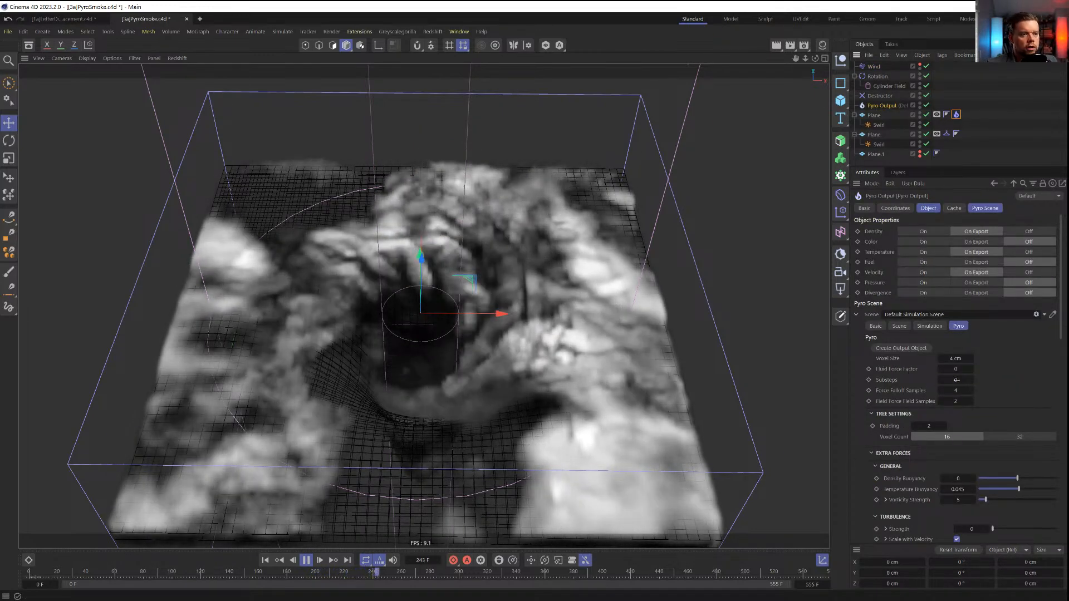
pyautogui.click(957, 380)
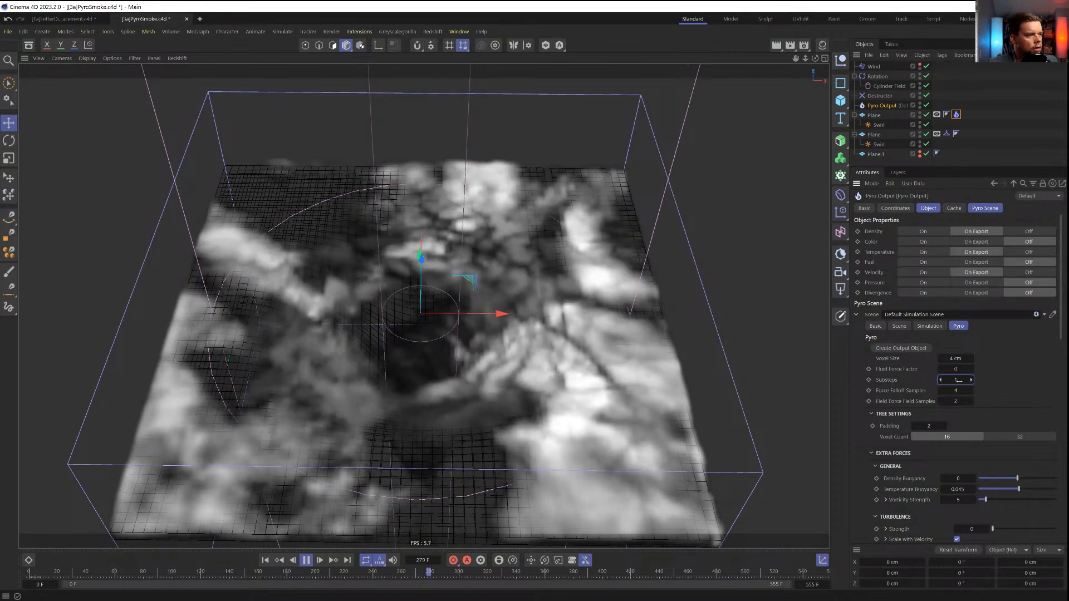
pyautogui.write('2')
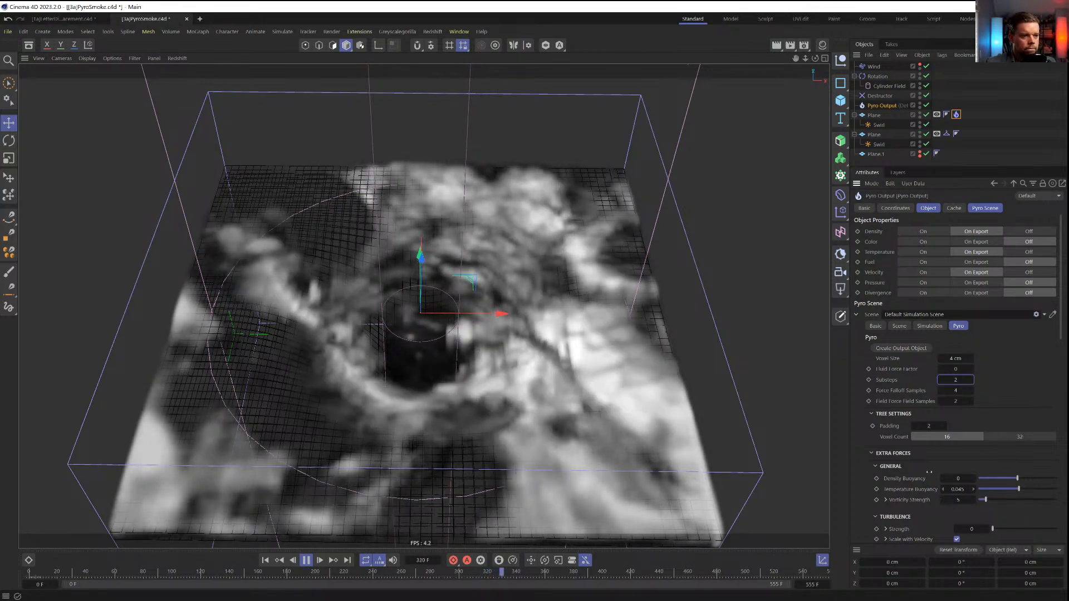
pyautogui.doubleClick(974, 530)
pyautogui.write('5')
pyautogui.press('Return')
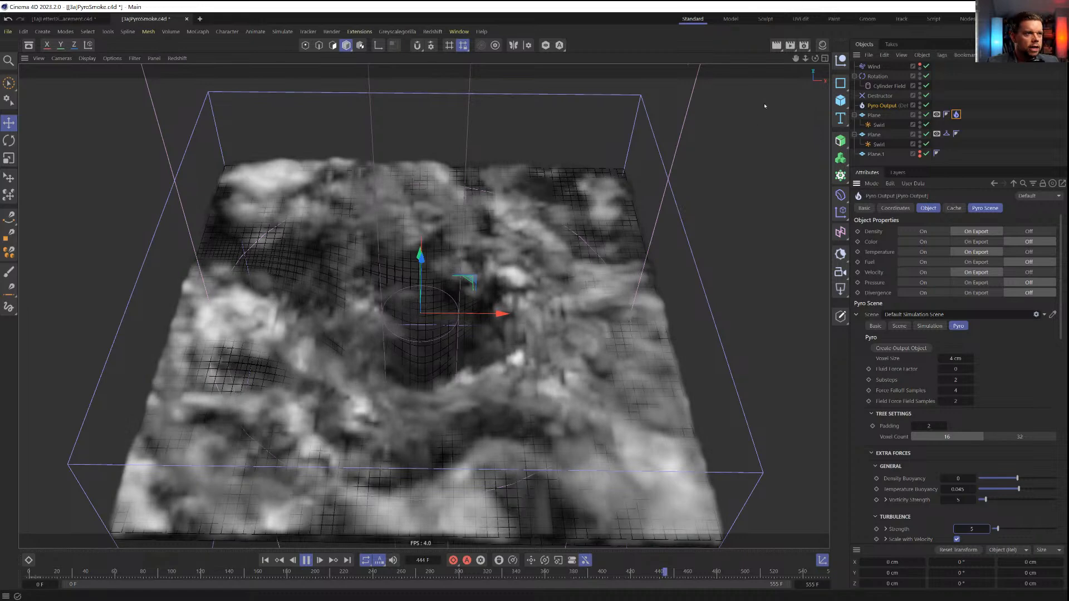
# Pause the simulation and hide both swirled Plane objects in the viewport, leaving only the smoke
pyautogui.click(308, 561)
pyautogui.moveTo(468, 352)
pyautogui.keyDown('alt'); pyautogui.mouseDown()
pyautogui.moveTo(467, 268)
pyautogui.moveTo(439, 214)
pyautogui.moveTo(563, 236)
pyautogui.mouseUp(); pyautogui.keyUp('alt')
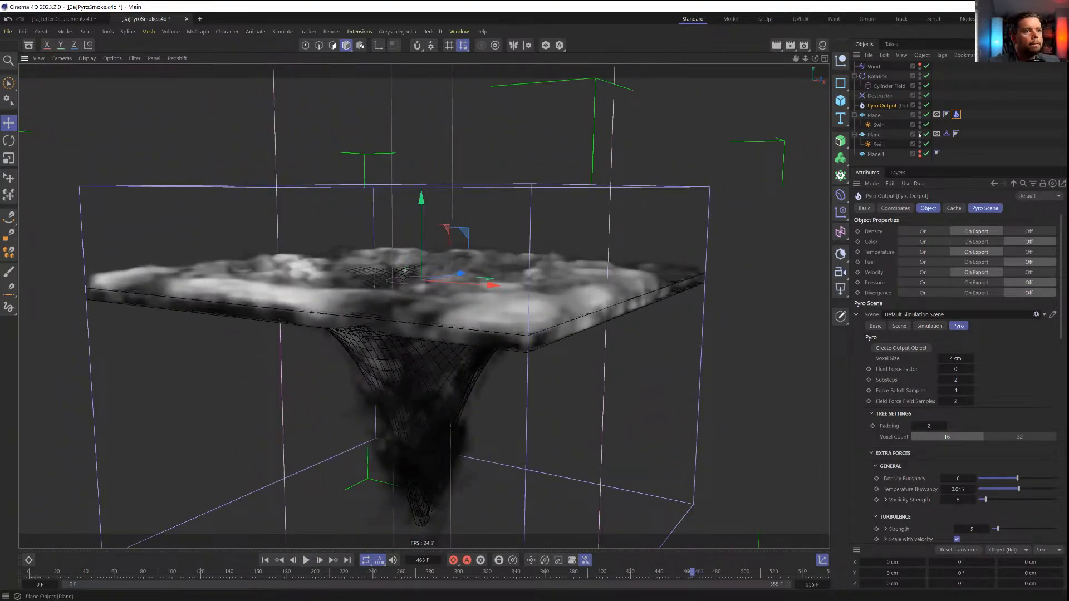
pyautogui.click(919, 114)
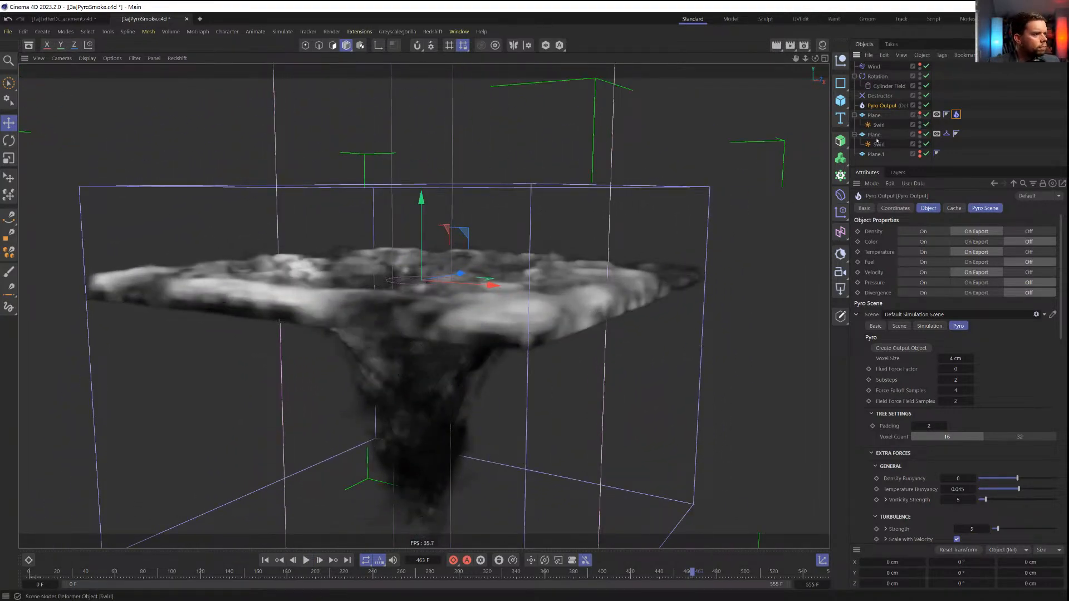
pyautogui.keyDown('alt'); pyautogui.moveTo(422, 315); pyautogui.dragTo(429, 273); pyautogui.keyUp('alt')
# Resume and pause the simulation, examining the smoke funnel from the side and from above
pyautogui.click(307, 560)
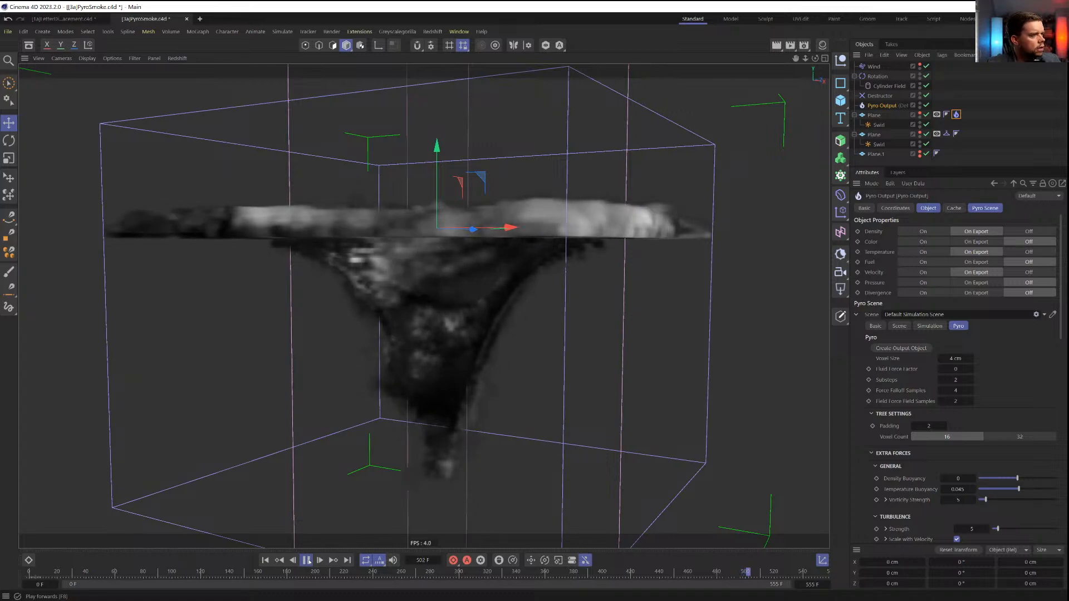
pyautogui.click(306, 560)
pyautogui.keyDown('alt'); pyautogui.moveTo(551, 228); pyautogui.dragTo(368, 340); pyautogui.keyUp('alt')
pyautogui.scroll(5, 440, 362)
pyautogui.scroll(-5, 495, 328)
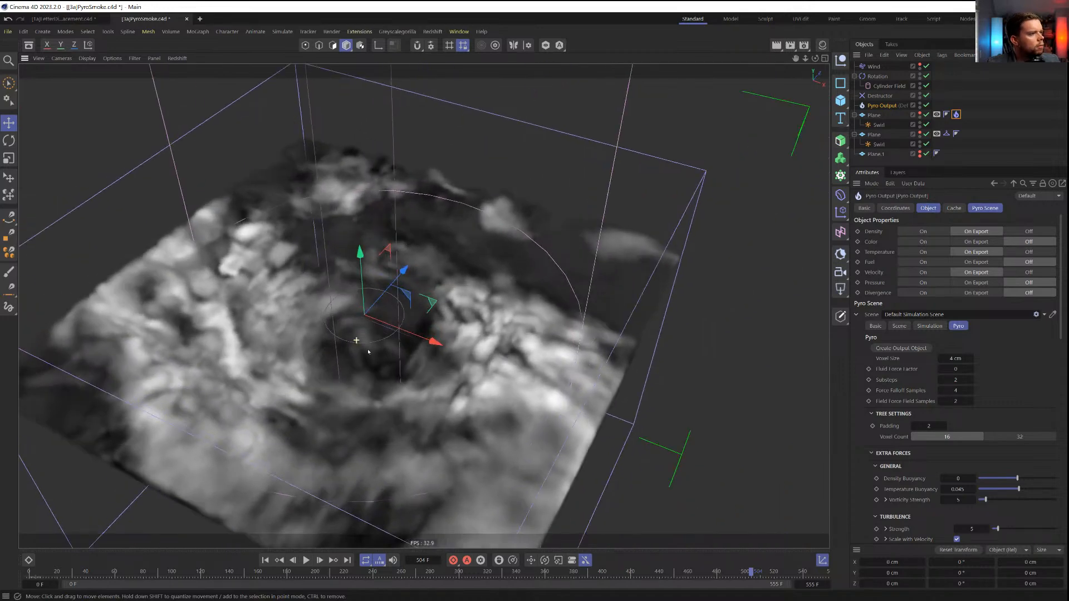
# Rewind and save the smoke project, and create an empty project before switching back to the smoke scene
pyautogui.click(265, 560)
pyautogui.hotkey('ctrl', 's')
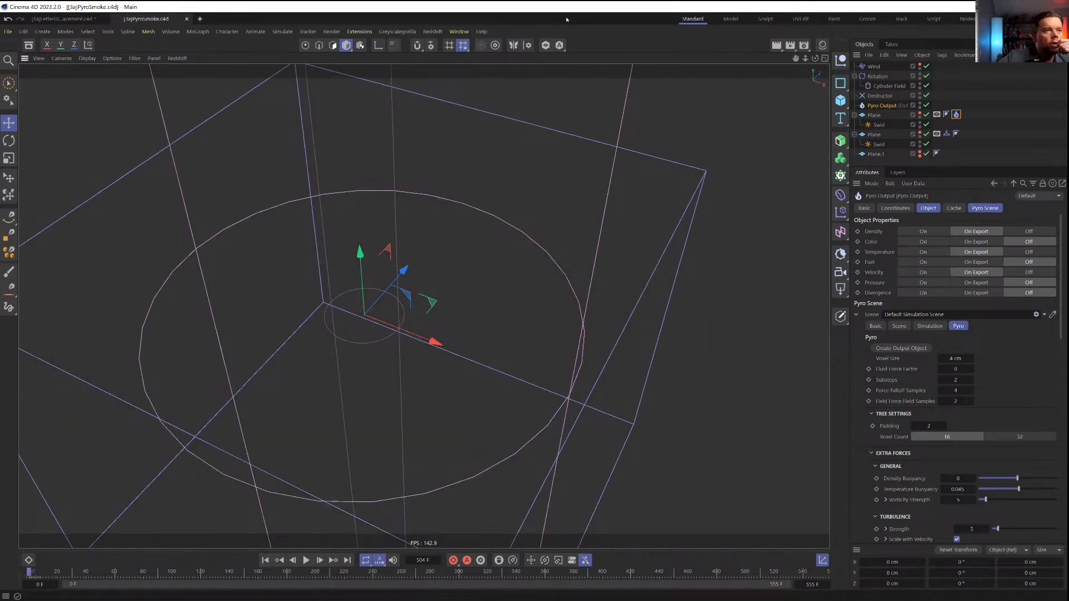
pyautogui.hotkey('ctrl', 'n')
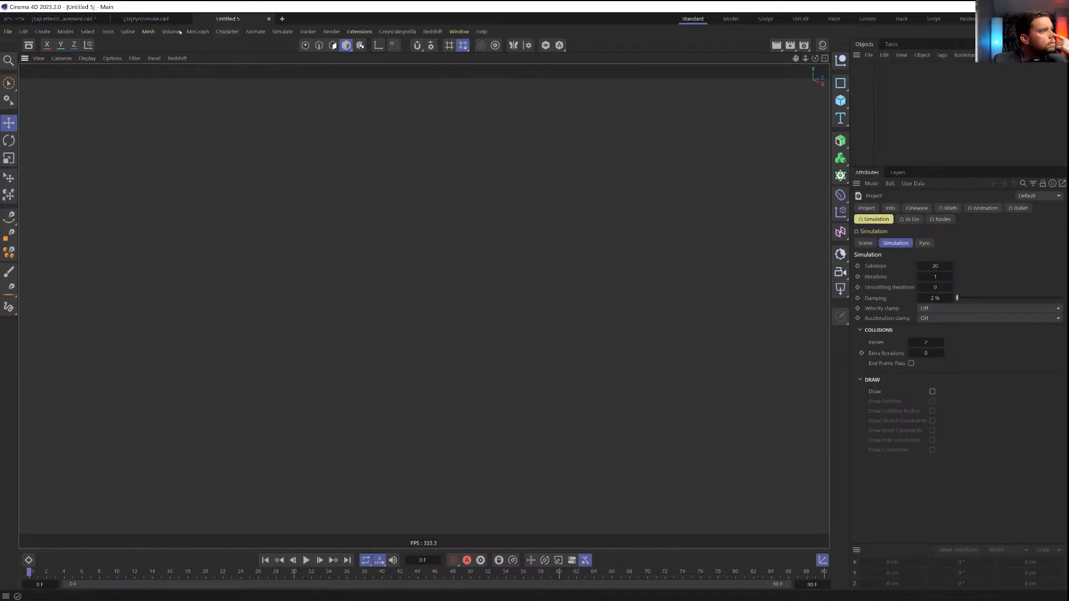
pyautogui.hotkey('ctrl', 'Tab')
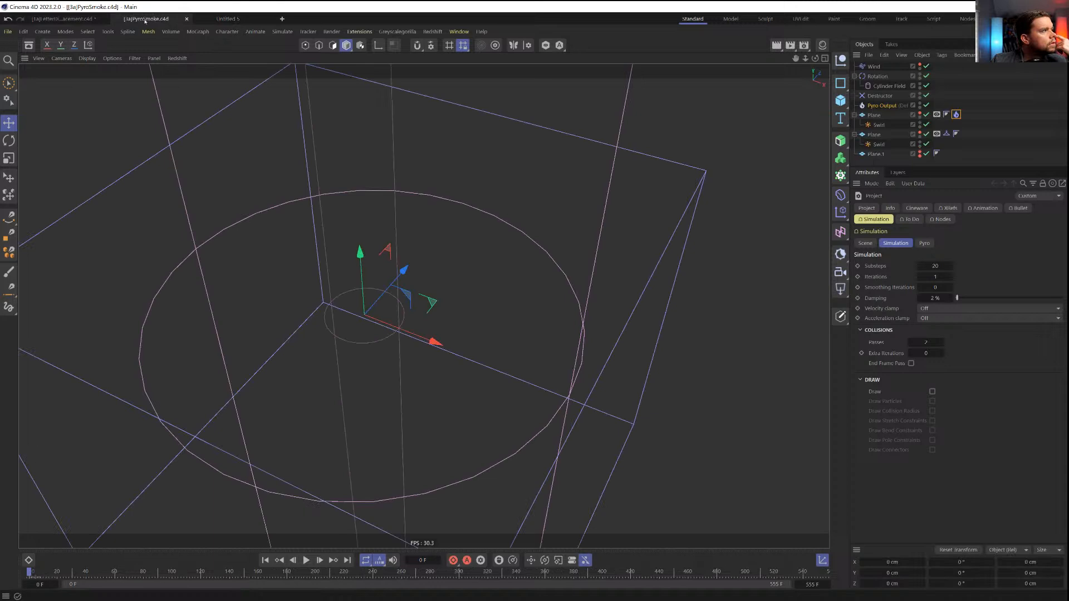
# Play the simulation and set the pyro scene's Substeps to 0 and Voxel Size to 2 cm
pyautogui.click(885, 105)
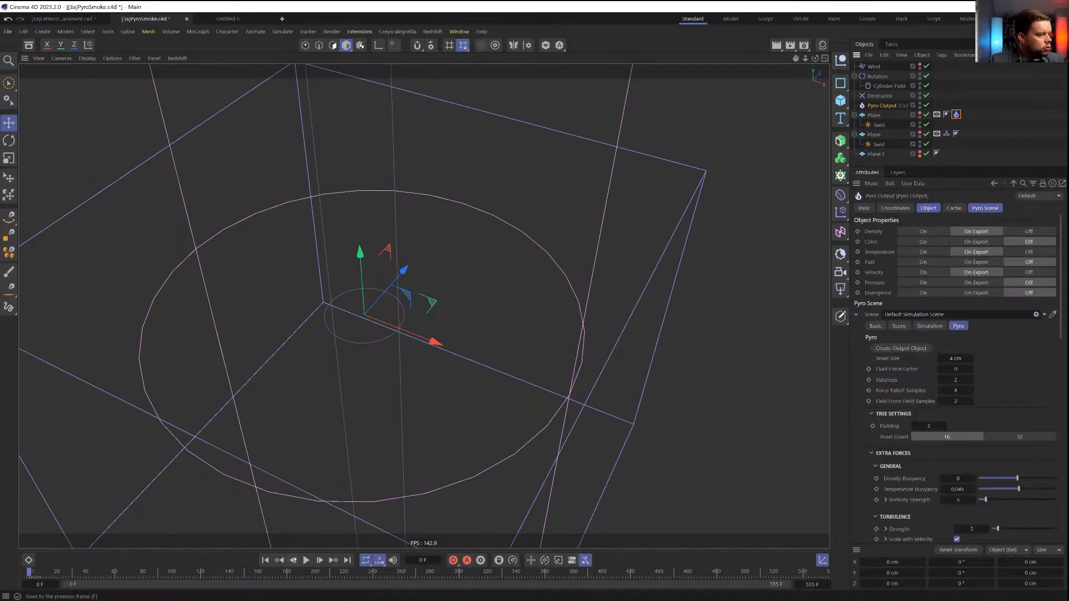
pyautogui.click(306, 560)
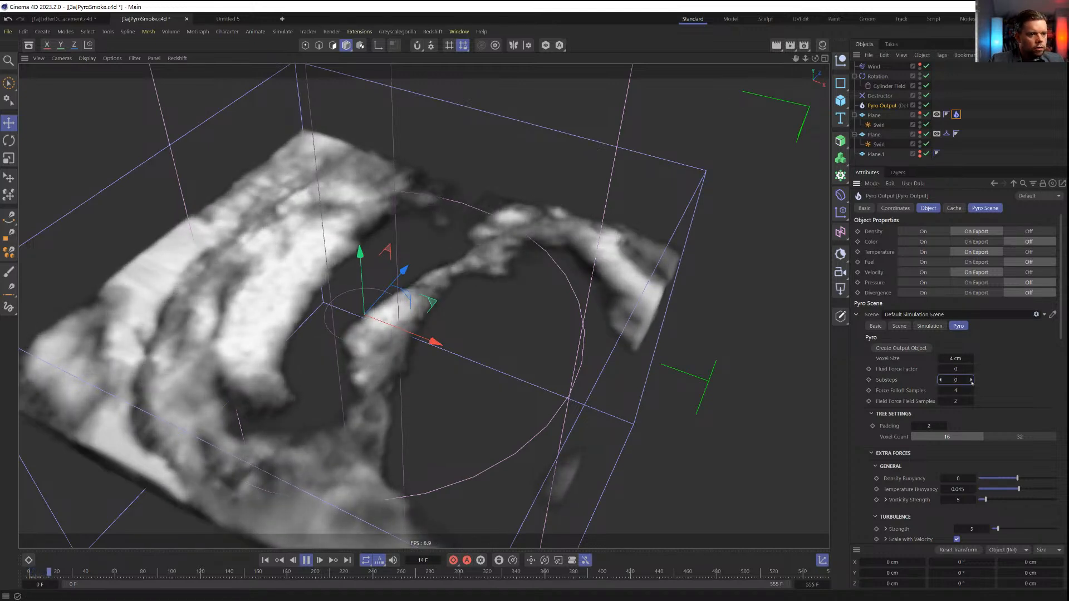
pyautogui.moveTo(971, 381); pyautogui.dragTo(970, 382)
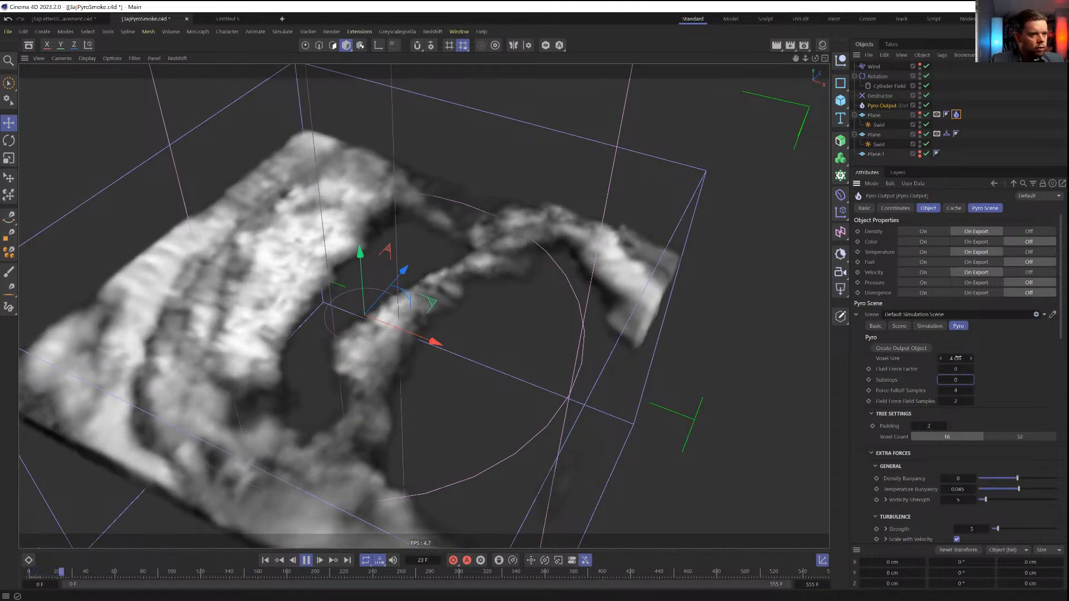
pyautogui.click(956, 359)
pyautogui.write('2')
pyautogui.press('Return')
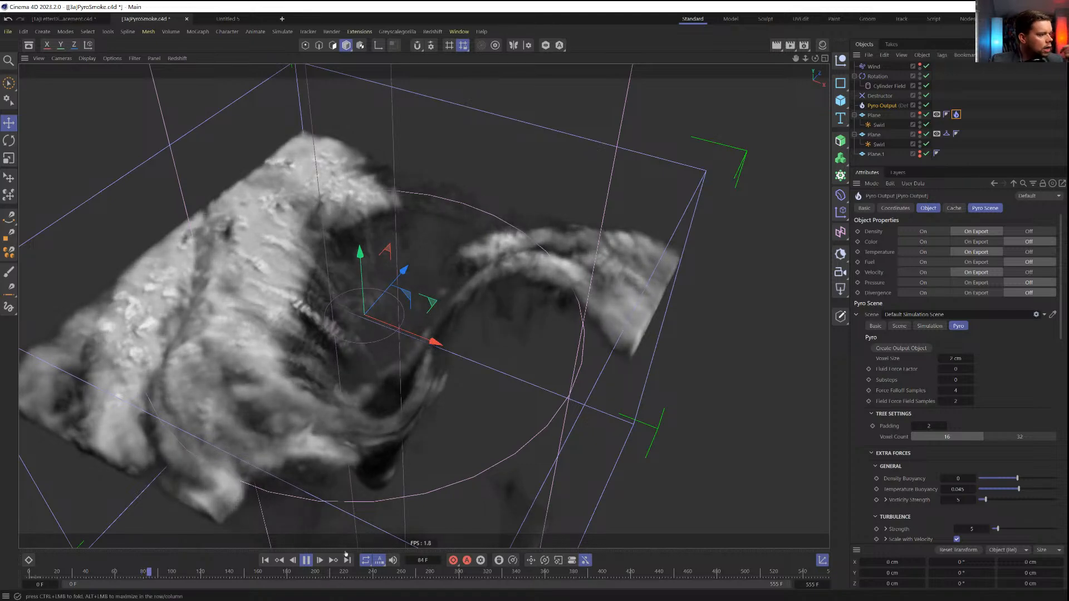
# Pause the simulation, examine the finer smoke from several angles, and check the Wind and Rotation force settings
pyautogui.click(310, 564)
pyautogui.keyDown('alt'); pyautogui.moveTo(382, 458); pyautogui.dragTo(511, 348); pyautogui.keyUp('alt')
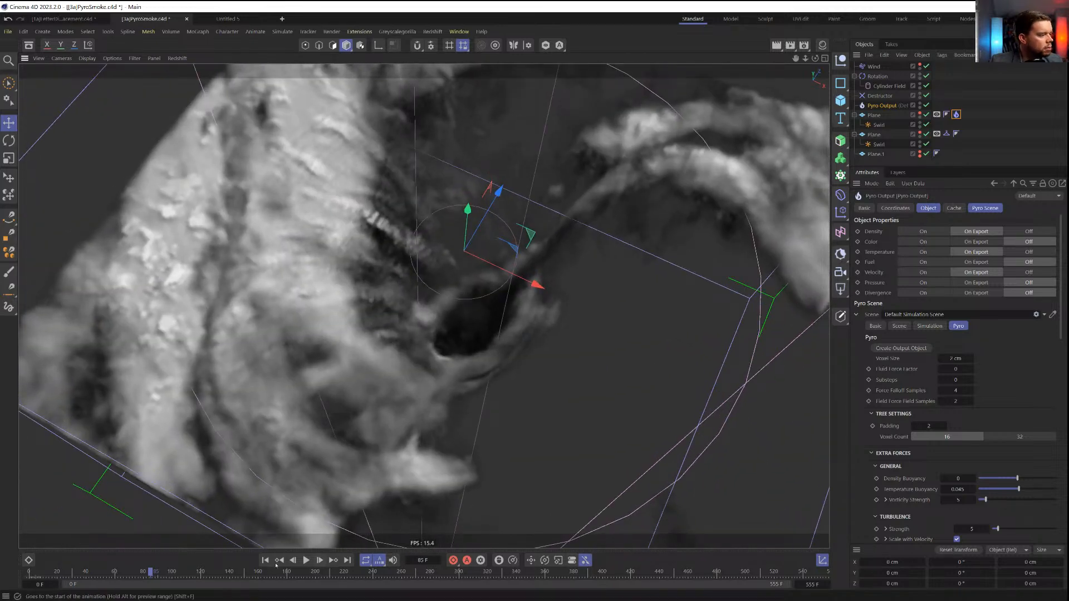
pyautogui.click(874, 66)
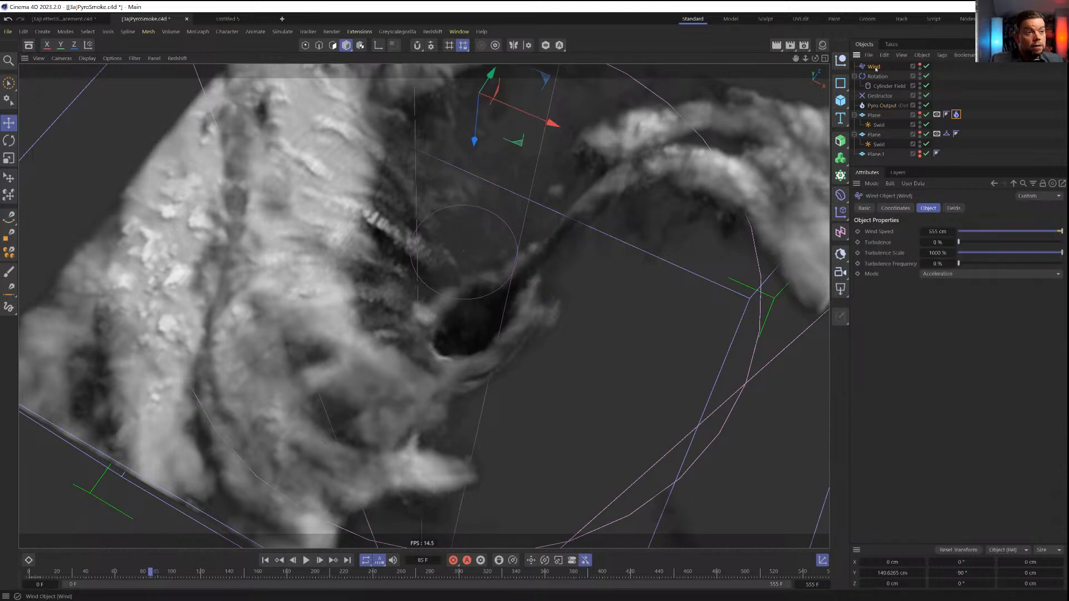
pyautogui.click(878, 78)
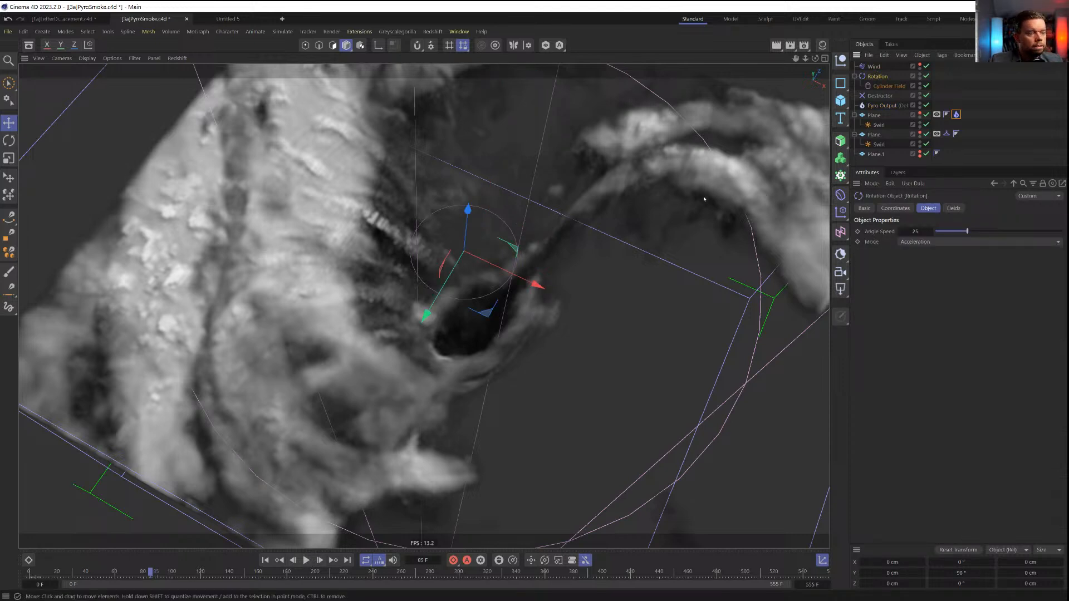
pyautogui.click(590, 237)
pyautogui.keyDown('alt'); pyautogui.moveTo(590, 237); pyautogui.dragTo(539, 273, button='middle'); pyautogui.keyUp('alt')
pyautogui.keyDown('alt'); pyautogui.moveTo(539, 273); pyautogui.dragTo(468, 269); pyautogui.keyUp('alt')
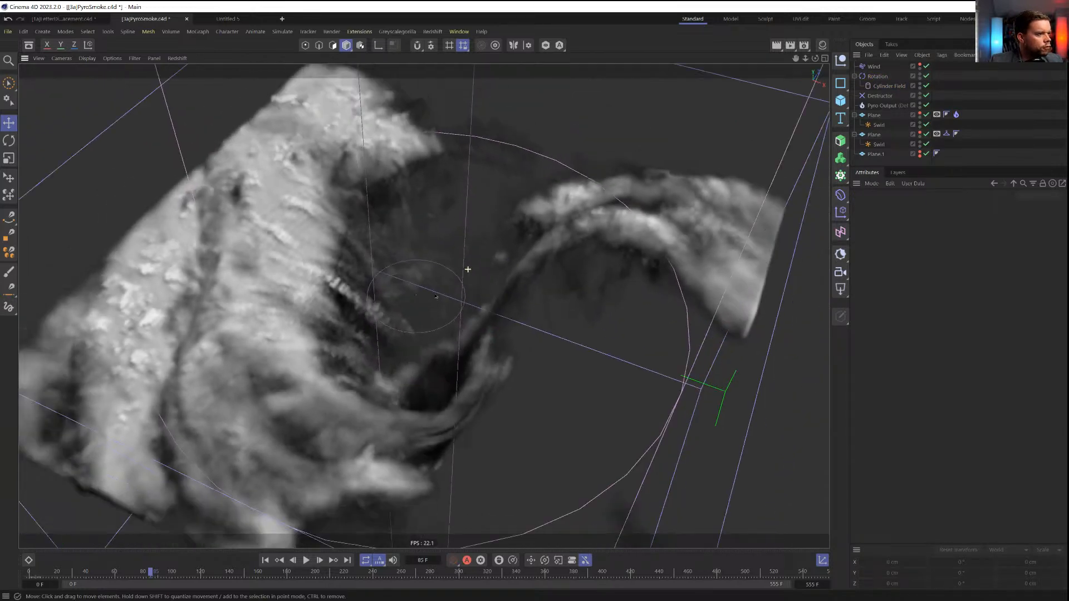
pyautogui.keyDown('alt'); pyautogui.moveTo(467, 269); pyautogui.dragTo(451, 324, button='right'); pyautogui.keyUp('alt')
pyautogui.keyDown('alt'); pyautogui.moveTo(452, 324); pyautogui.dragTo(447, 326, button='middle'); pyautogui.keyUp('alt')
pyautogui.keyDown('alt'); pyautogui.moveTo(447, 325); pyautogui.dragTo(446, 325); pyautogui.keyUp('alt')
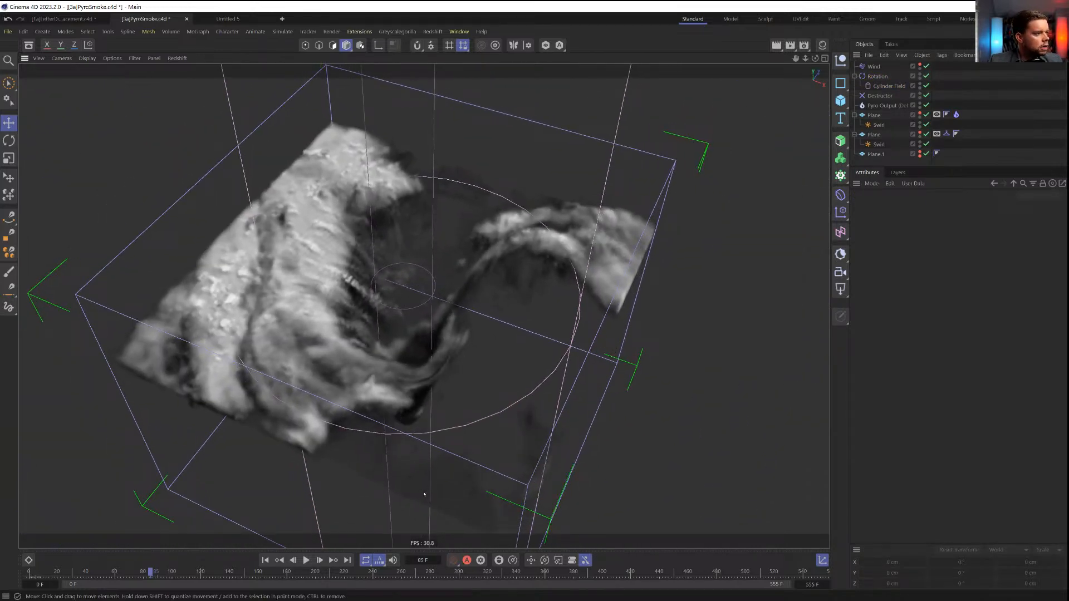
# Rewind and save the project, and switch the render settings to the Viewport Renderer
pyautogui.click(266, 561)
pyautogui.hotkey('ctrl', 's')
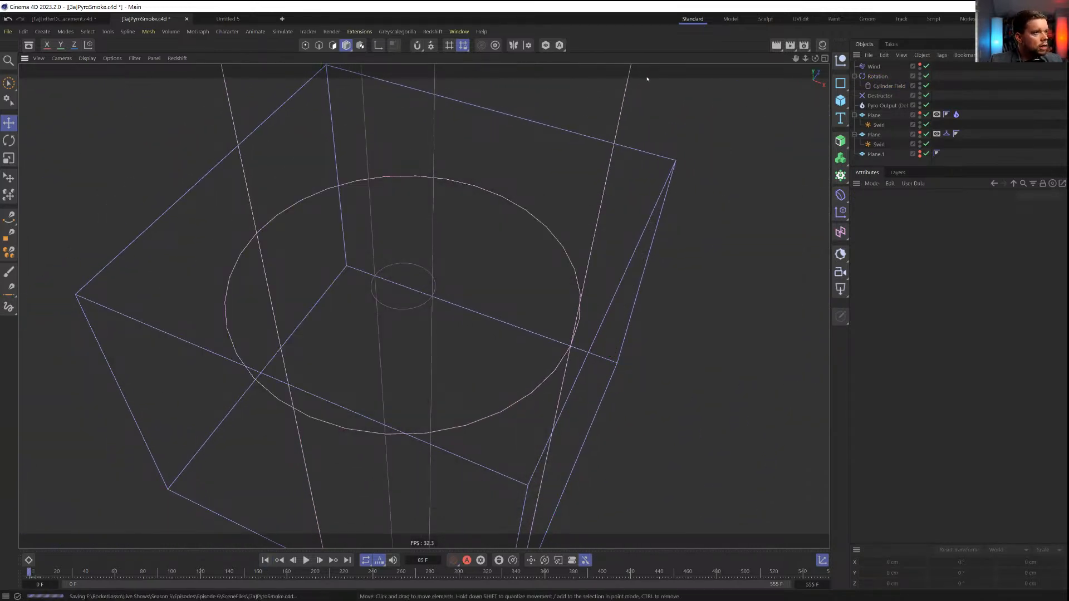
pyautogui.hotkey('ctrl', 'b')
pyautogui.click(715, 92)
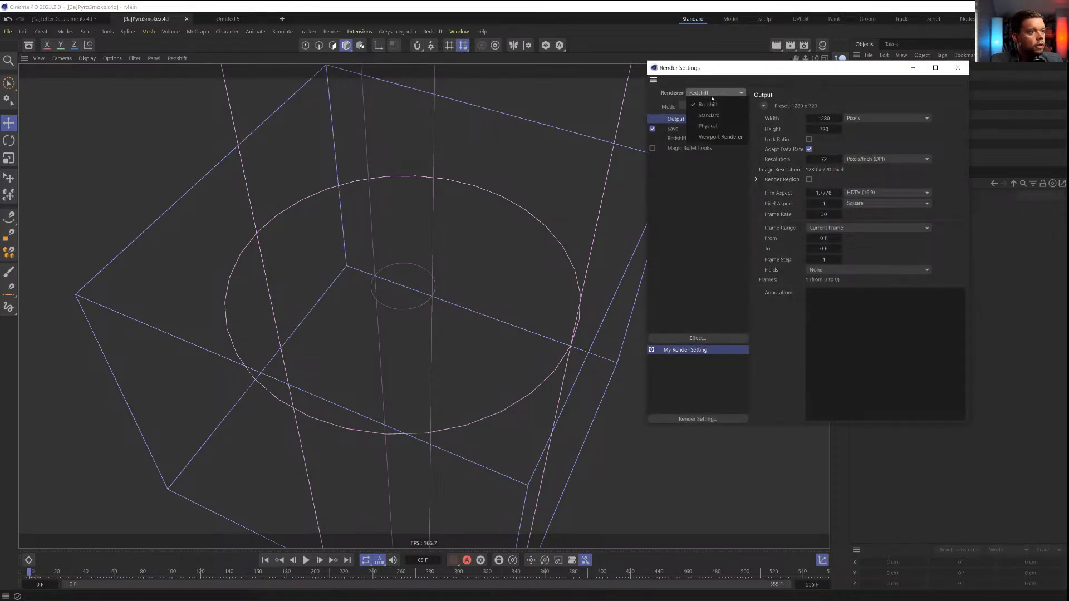
pyautogui.click(720, 137)
pyautogui.moveTo(731, 74); pyautogui.dragTo(556, 114)
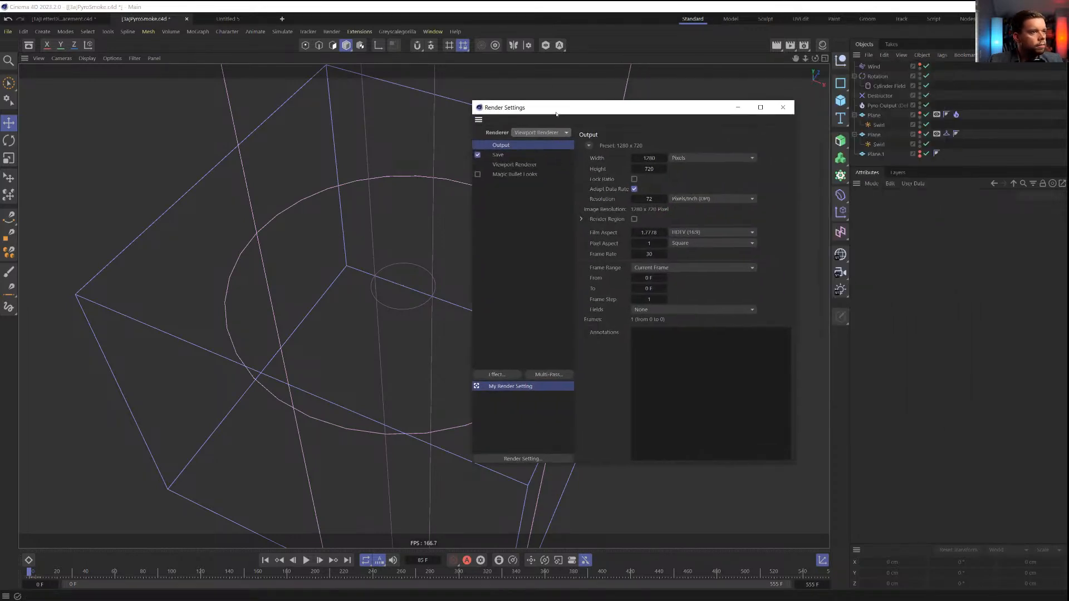
# Copy the viewport's effects into the Viewport Renderer settings and render the current frame in the Picture Viewer
pyautogui.click(513, 164)
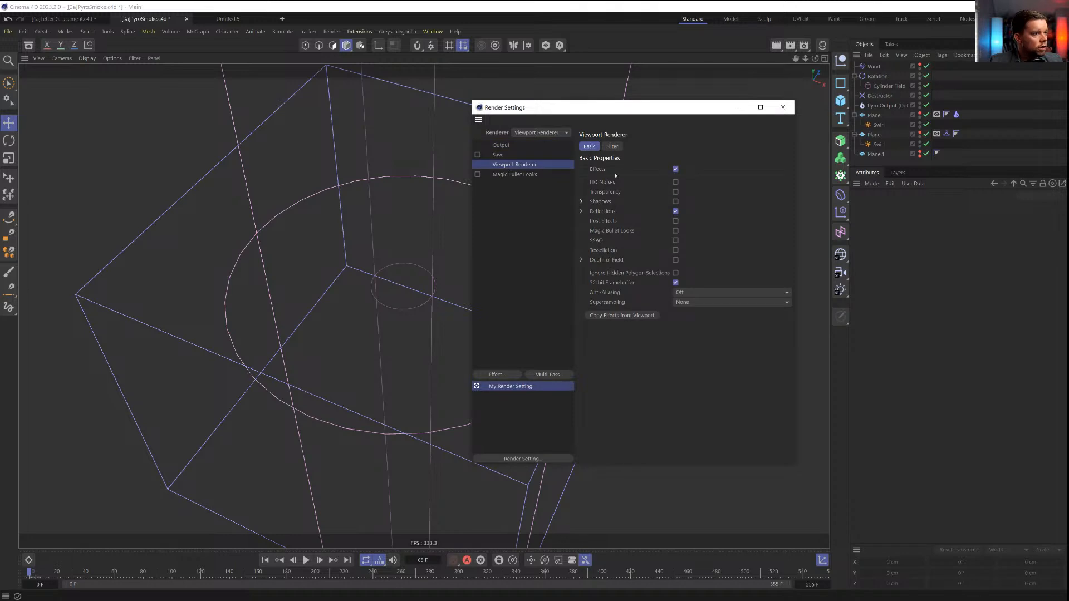
pyautogui.click(623, 318)
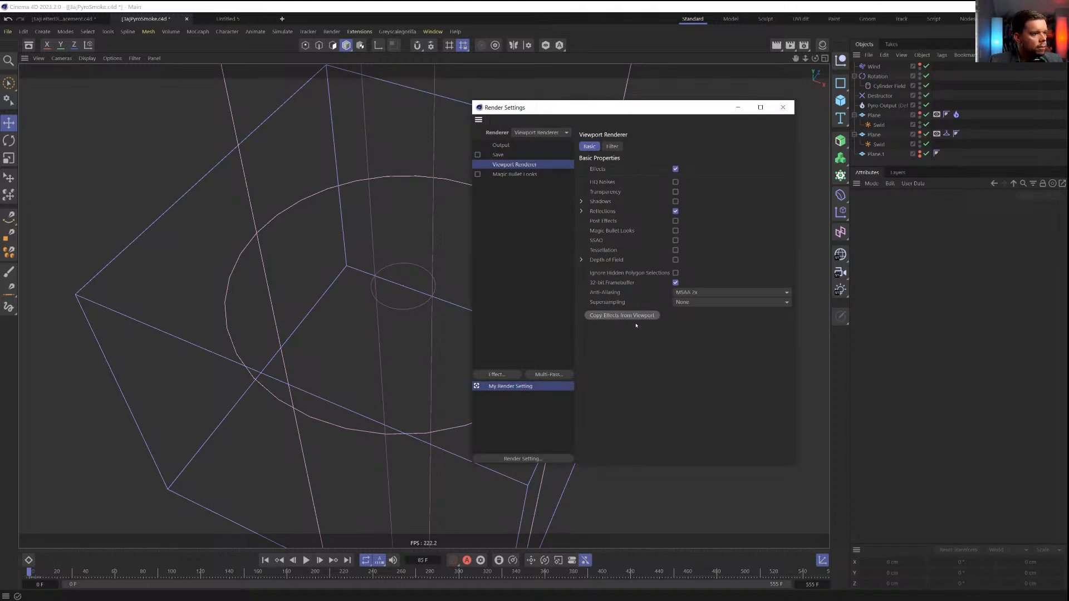
pyautogui.click(783, 107)
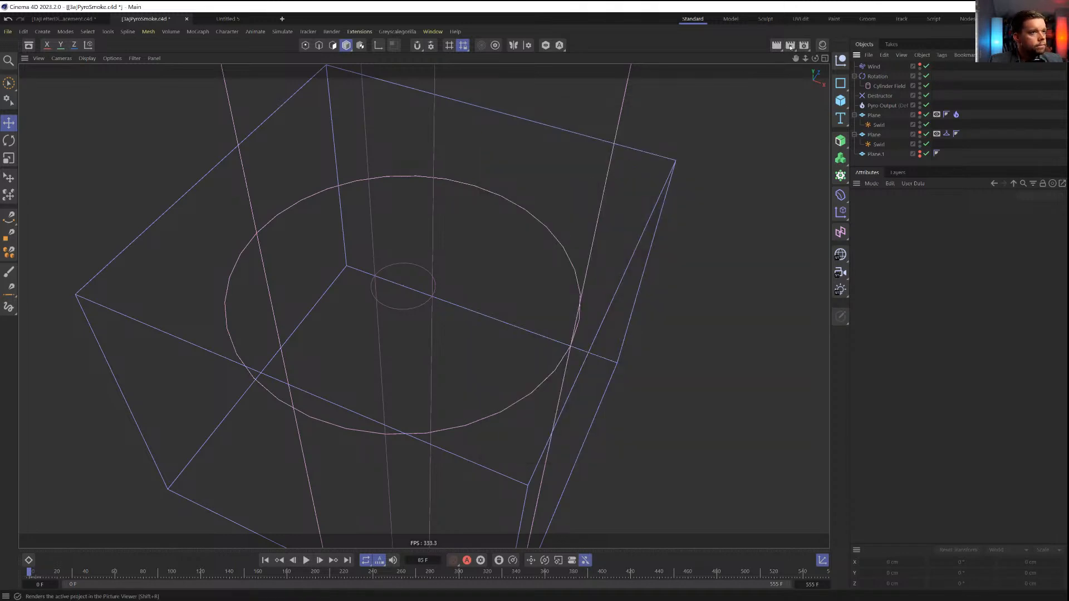
pyautogui.click(790, 45)
pyautogui.moveTo(664, 36); pyautogui.dragTo(362, 117)
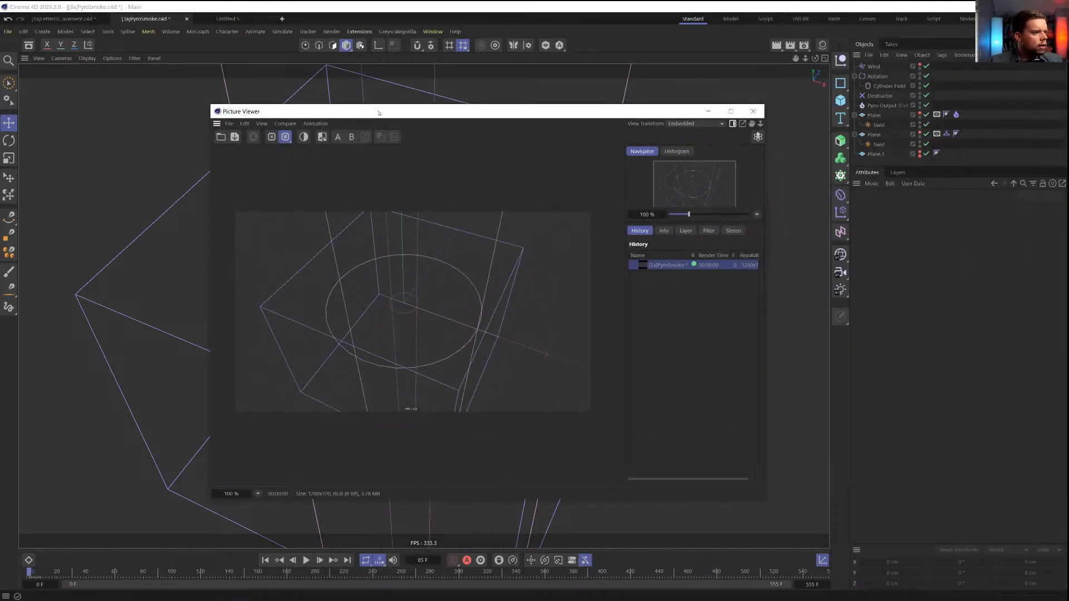
# Open the render settings' Output options
pyautogui.click(804, 45)
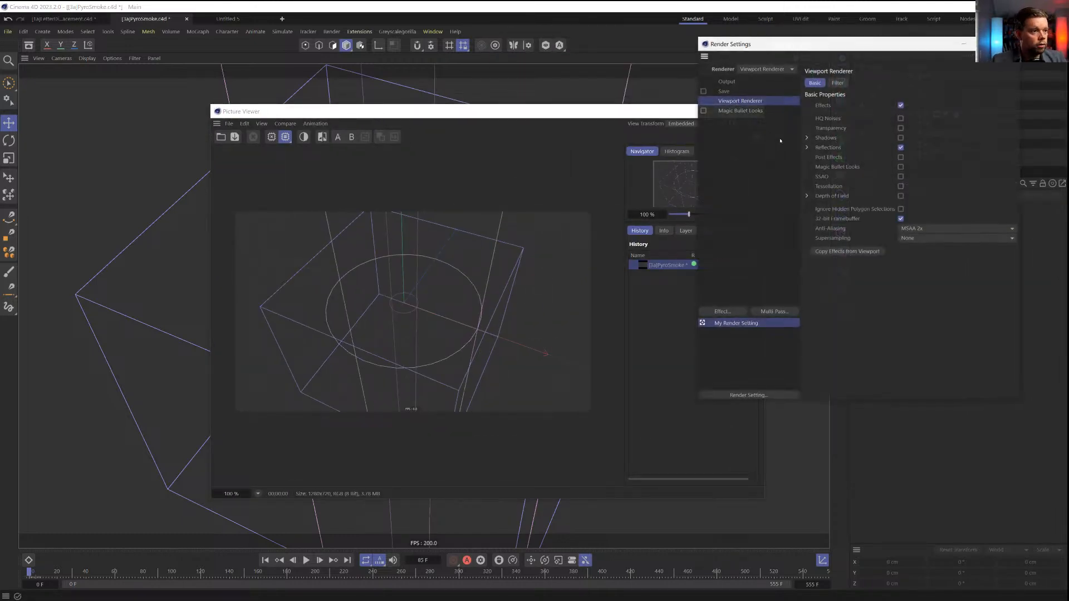
pyautogui.click(727, 82)
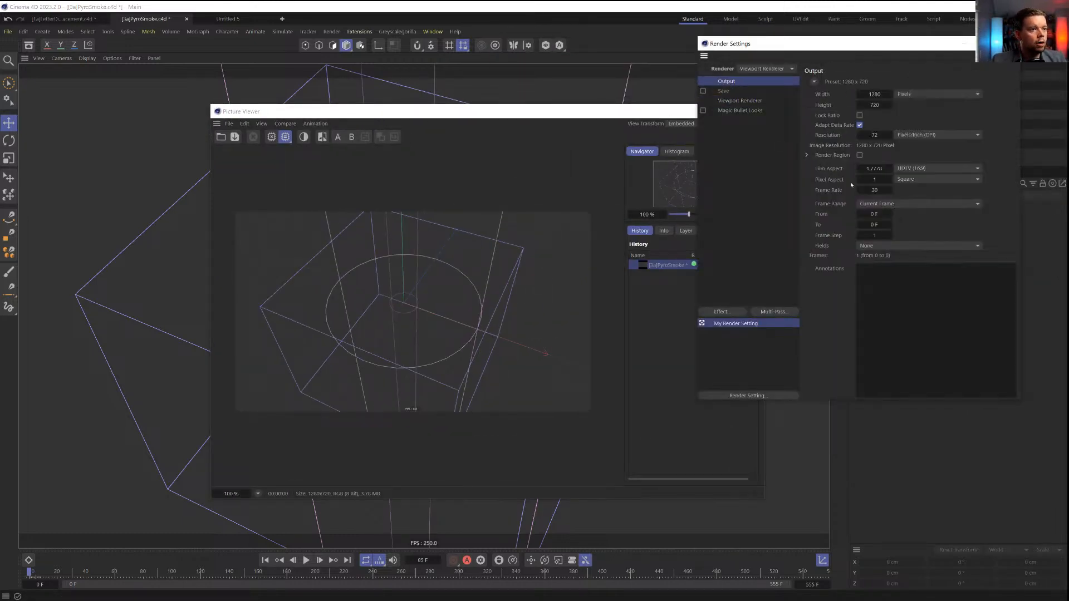
# Set the render output's frame range to All Frames and render the animation in the Picture Viewer without saving
pyautogui.click(893, 204)
pyautogui.click(889, 237)
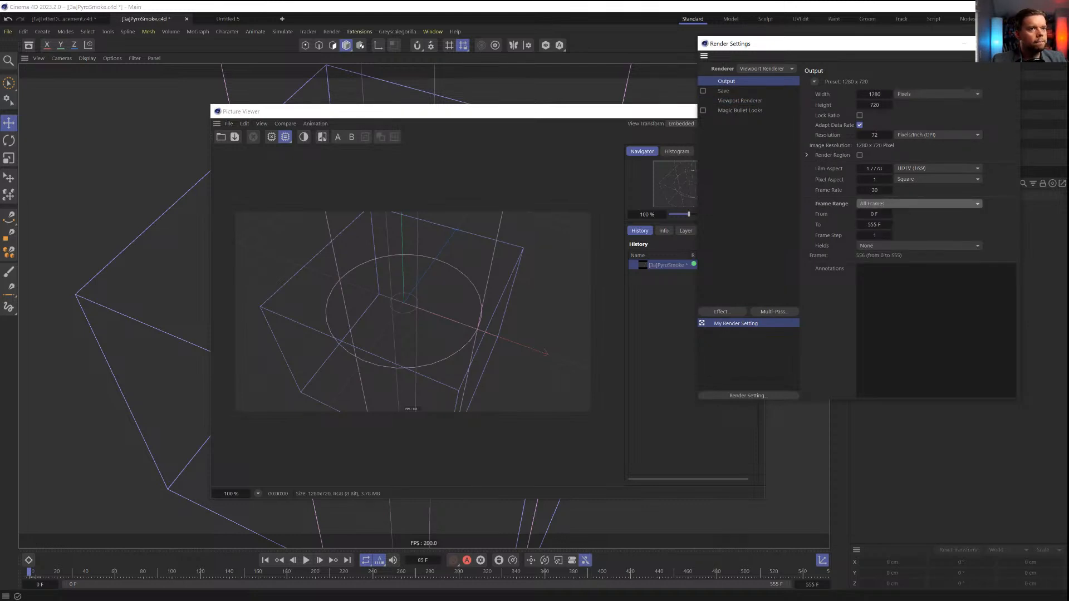
pyautogui.click(1009, 44)
pyautogui.moveTo(790, 45); pyautogui.dragTo(824, 56)
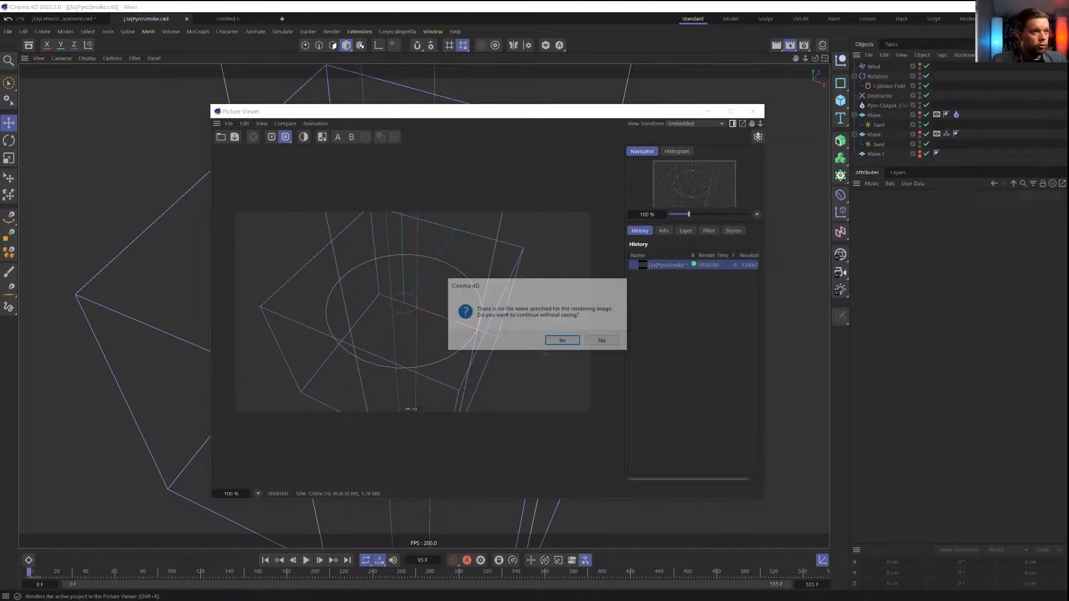
pyautogui.click(565, 341)
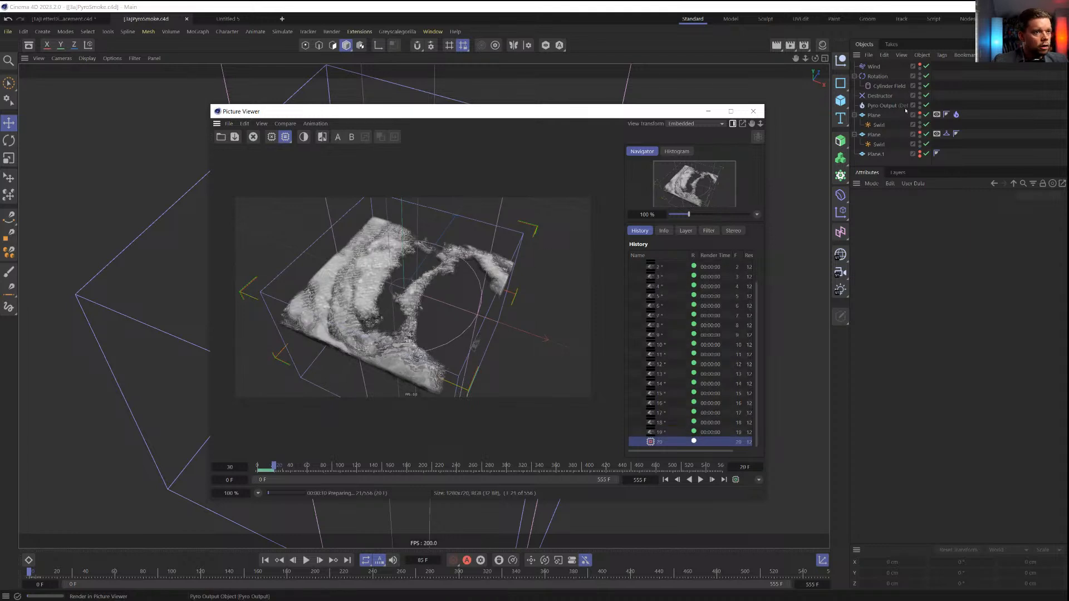
# Select the Pyro Output object and restart the Picture Viewer render without saving
pyautogui.click(875, 106)
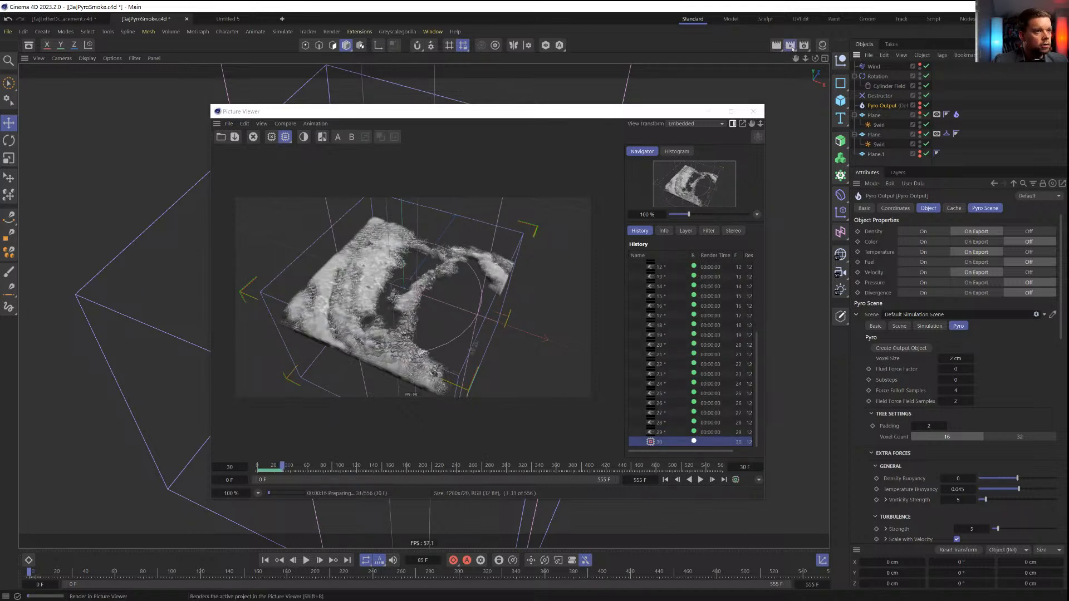
pyautogui.click(792, 46)
pyautogui.click(550, 340)
pyautogui.click(556, 339)
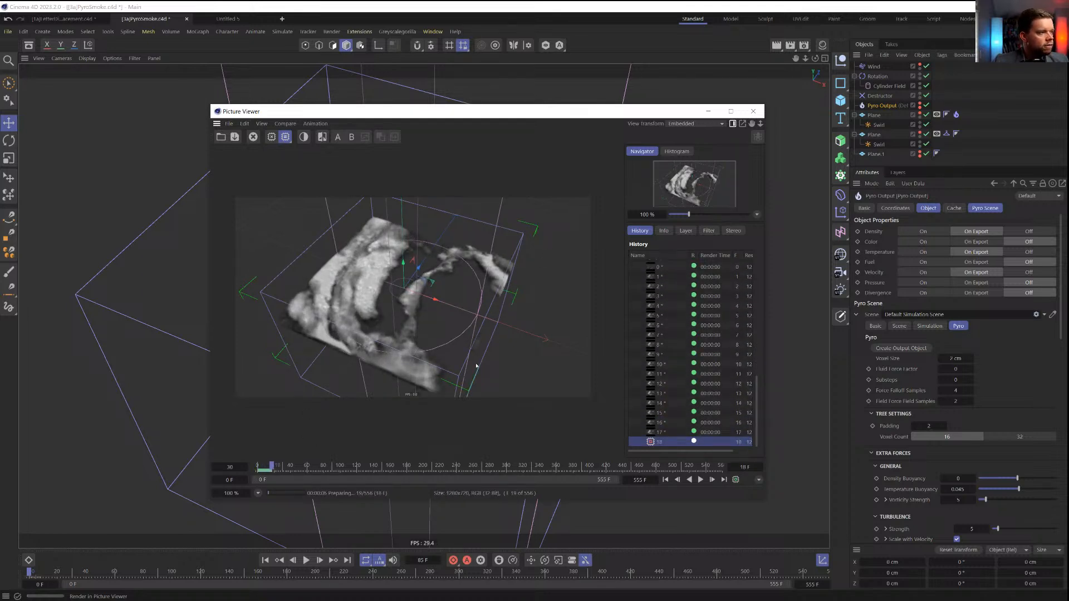
# Enlarge the Picture Viewer and play the rendered smoke frames from the start at 156.25 % zoom
pyautogui.moveTo(457, 117); pyautogui.dragTo(352, 88)
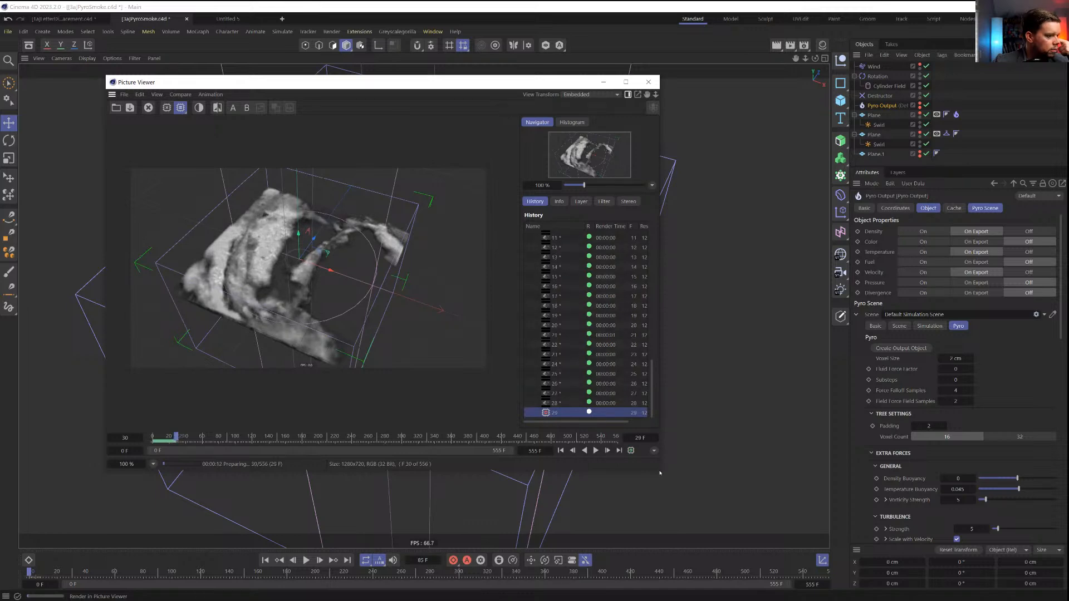
pyautogui.moveTo(660, 473); pyautogui.dragTo(809, 548)
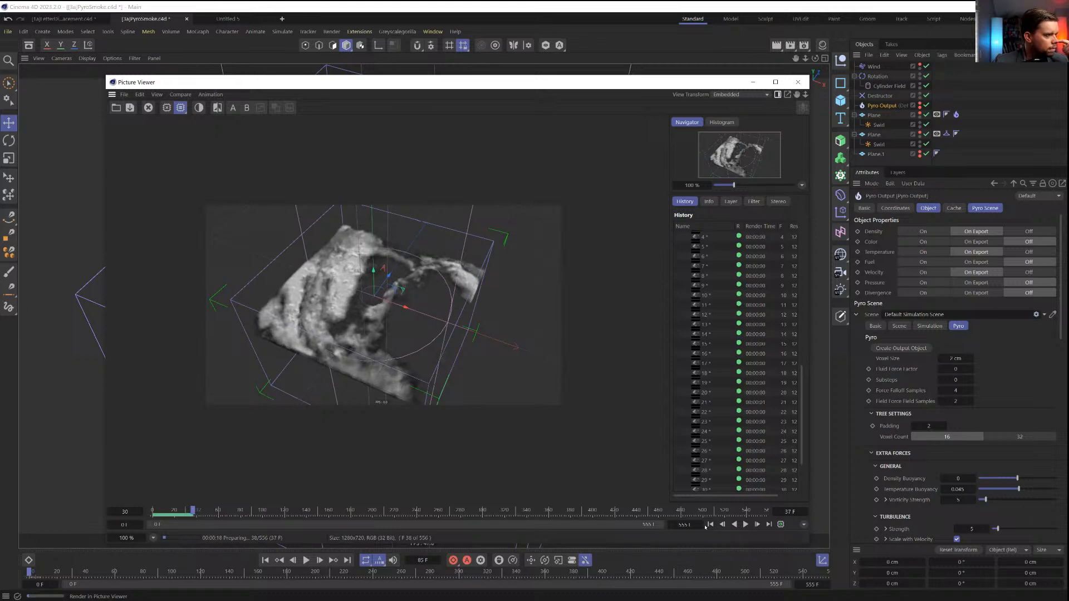
pyautogui.click(710, 524)
pyautogui.click(745, 525)
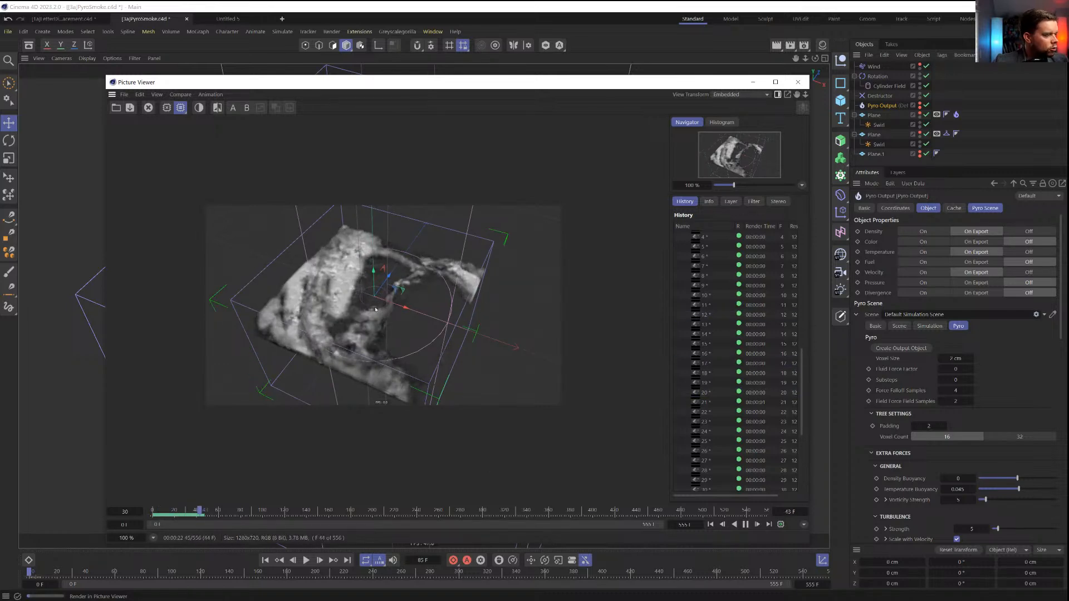
pyautogui.scroll(2, 360, 300)
pyautogui.moveTo(523, 82); pyautogui.dragTo(448, 44)
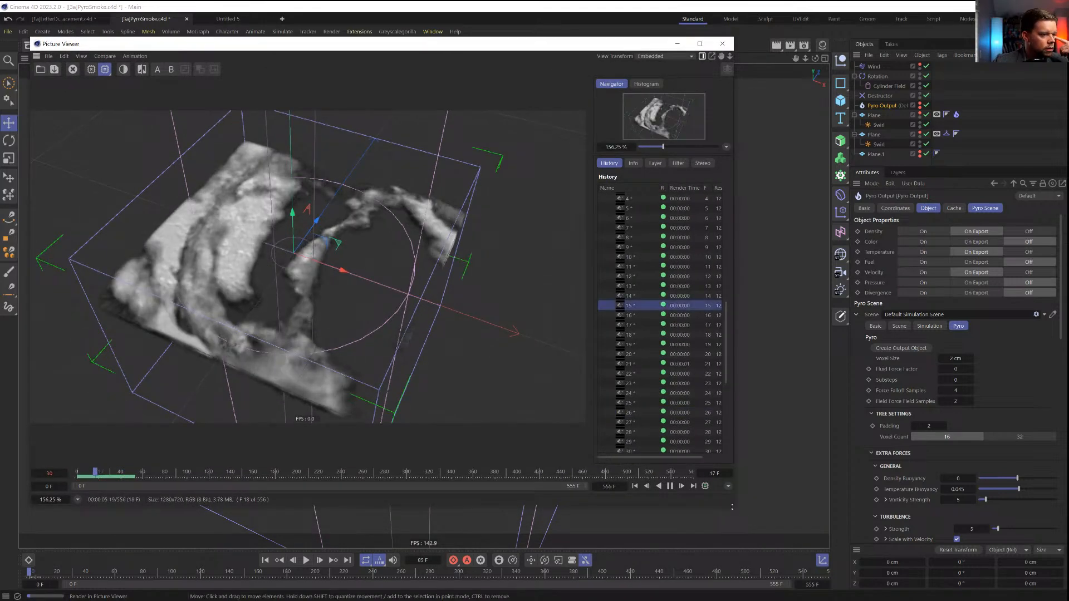
pyautogui.moveTo(732, 507); pyautogui.dragTo(820, 549)
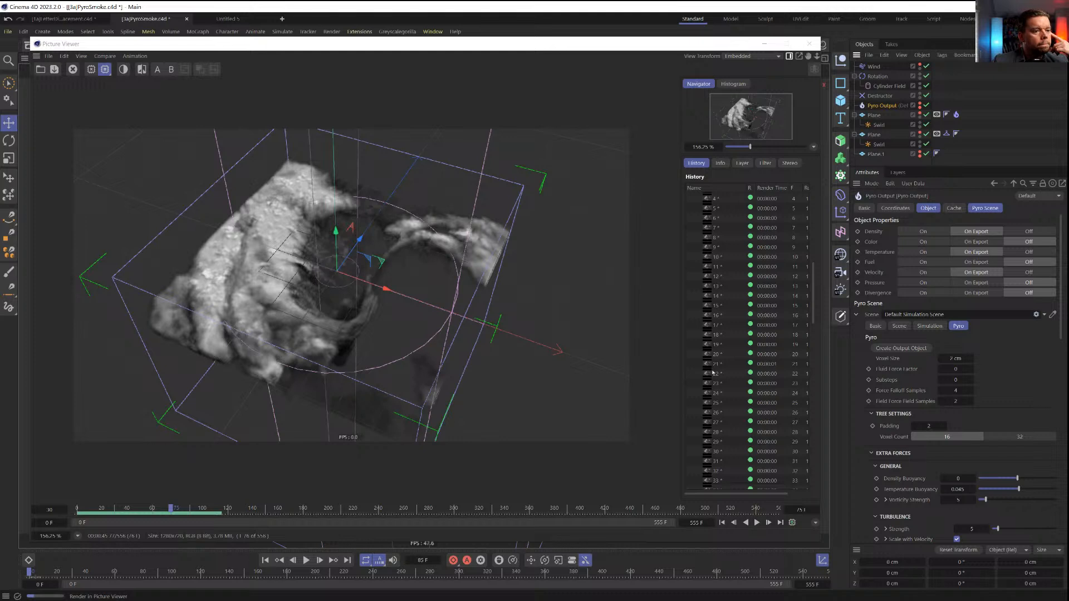
# Set the Wind object's Wind Speed to 222 cm
pyautogui.click(874, 66)
pyautogui.click(936, 231)
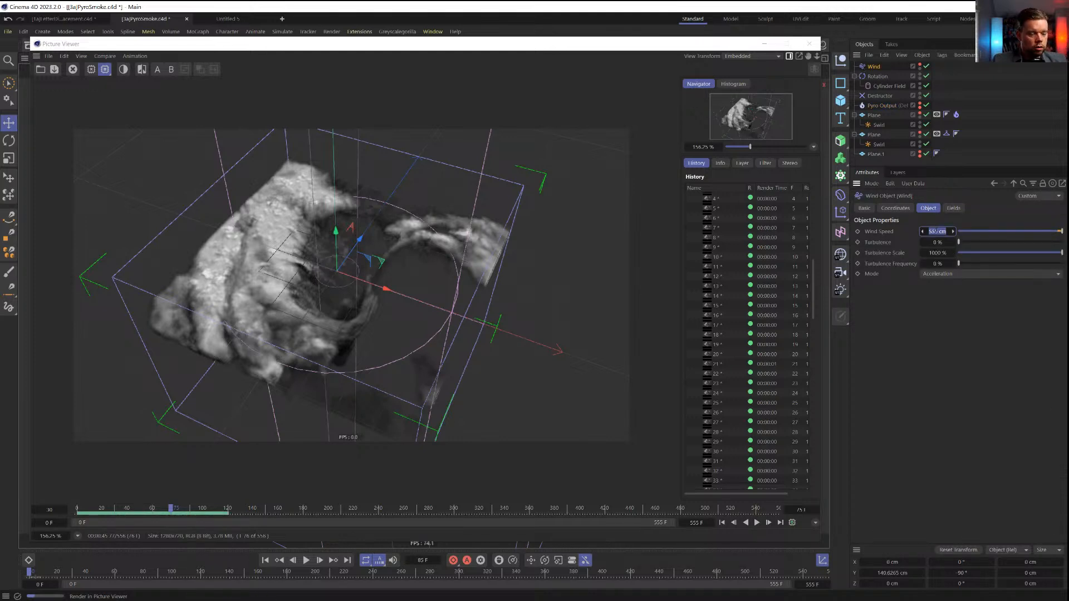
pyautogui.write('222')
pyautogui.press('Return')
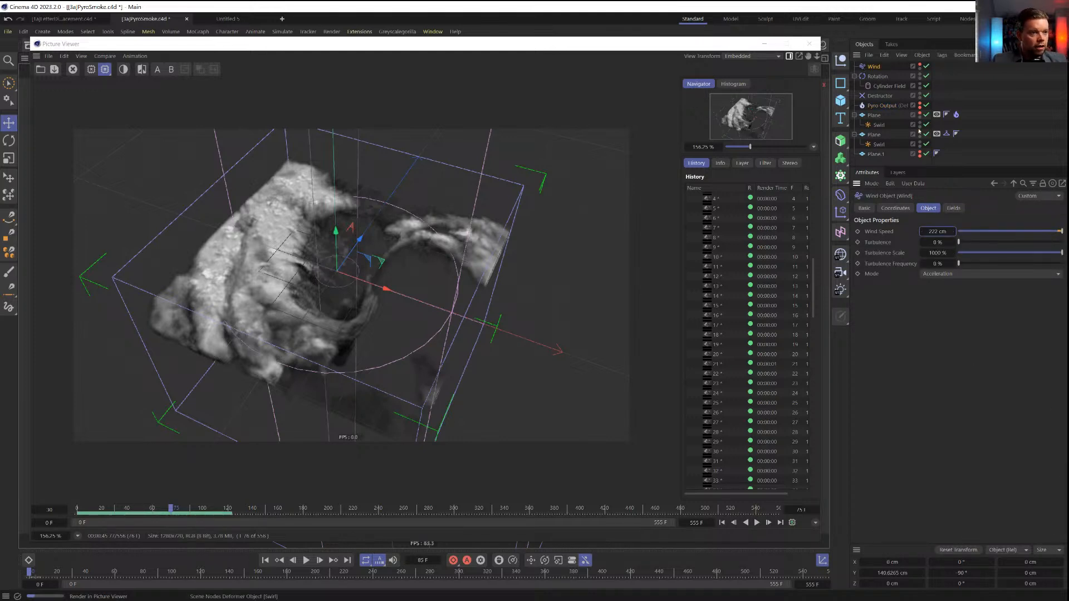
# Set the Rotation object's Angle Speed to 35 and play back more of the rendered frames
pyautogui.click(878, 77)
pyautogui.click(916, 231)
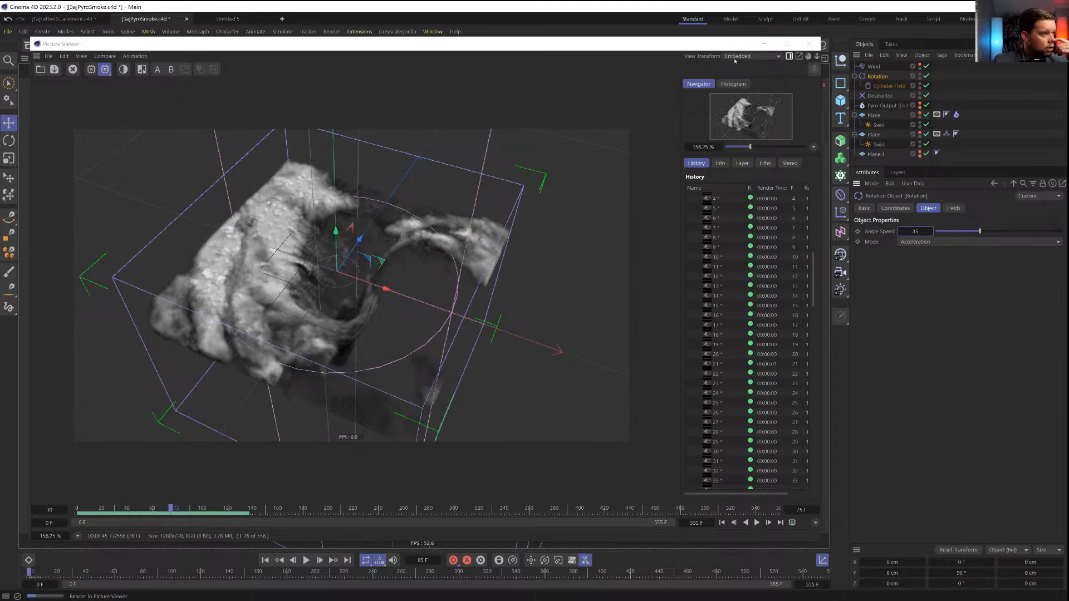
pyautogui.click(757, 523)
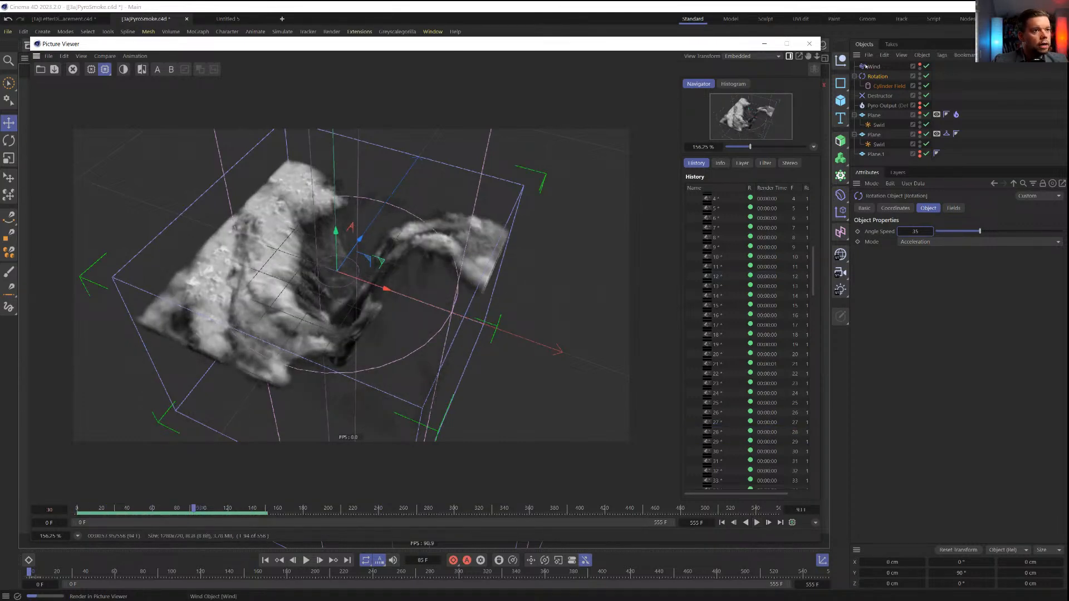
# Set the Wind object's Wind Speed to 150 cm
pyautogui.click(874, 66)
pyautogui.doubleClick(941, 231)
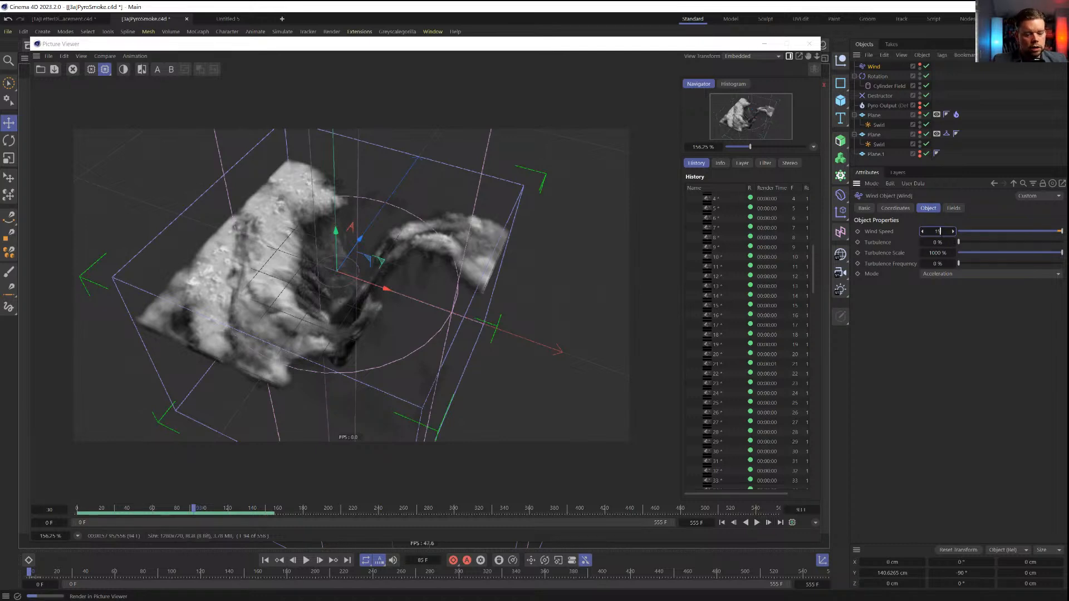
# Stop the running render, render the animation again without saving, and play the new frames from the start
pyautogui.click(804, 45)
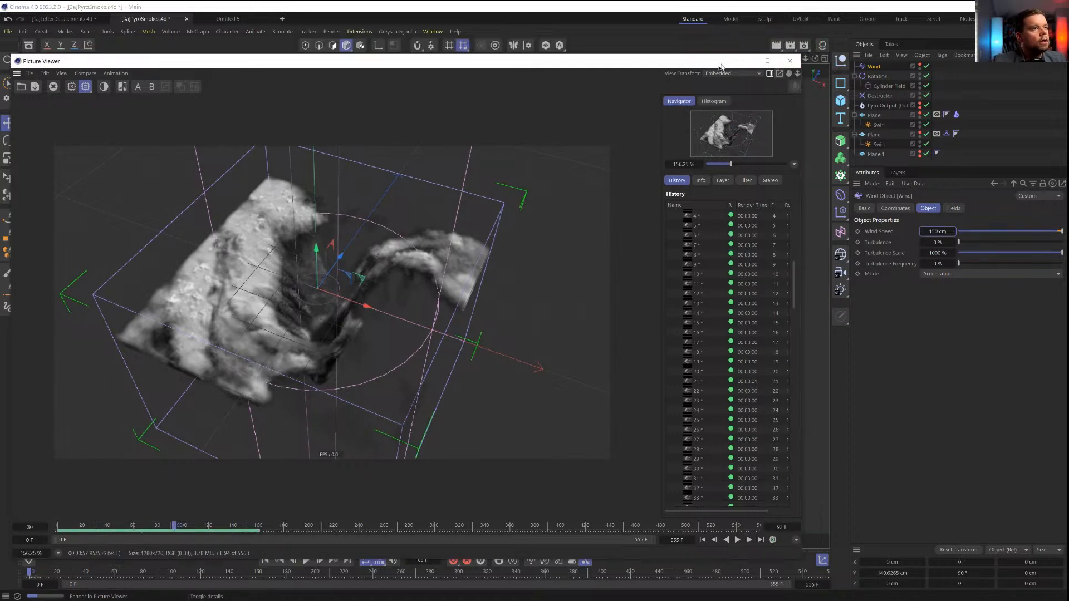
pyautogui.click(792, 46)
pyautogui.click(561, 342)
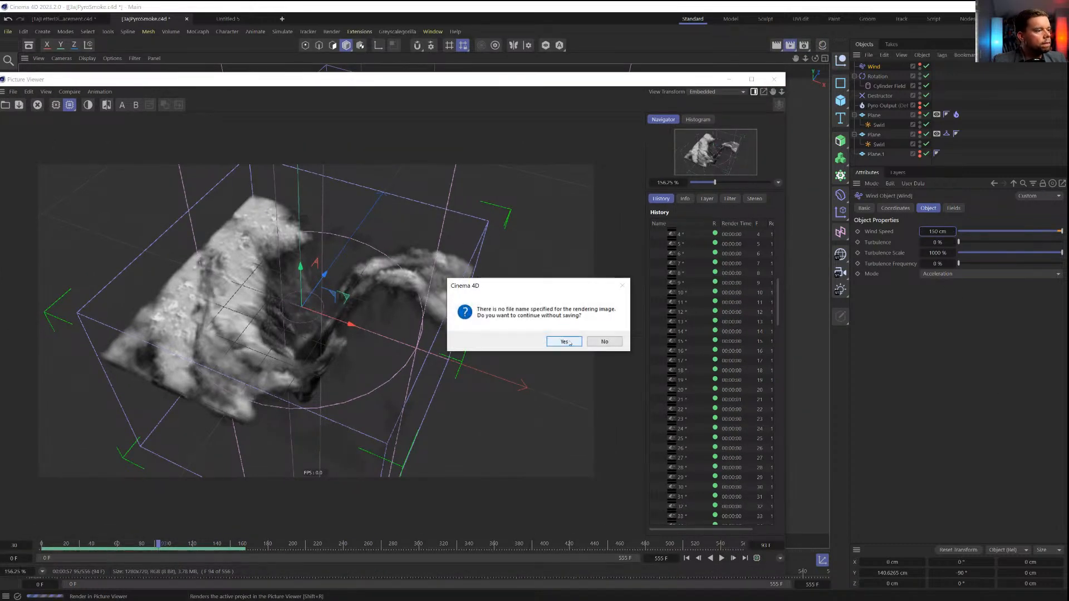
pyautogui.click(563, 342)
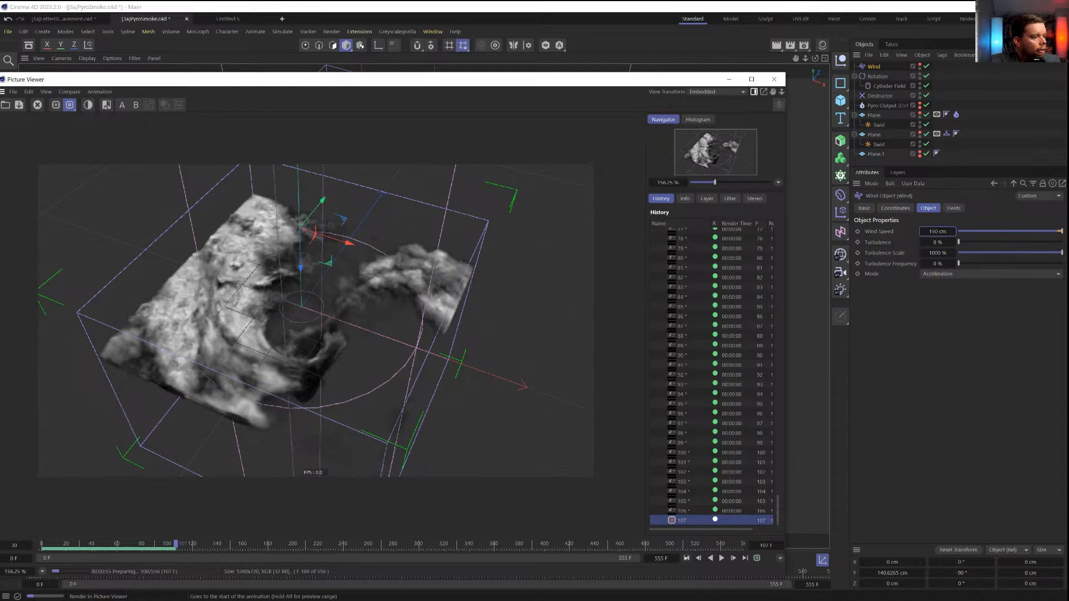
pyautogui.click(687, 559)
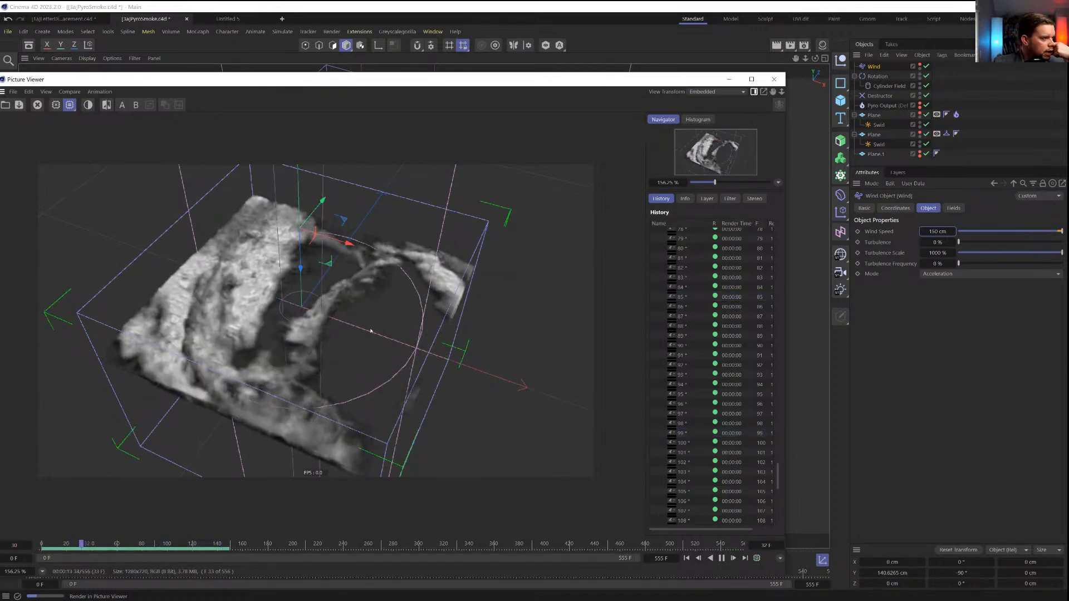
# Set the Pyro Output's Relative Density Dissipation to 1 % and restart the Picture Viewer render
pyautogui.click(870, 106)
pyautogui.scroll(-5, 942, 355)
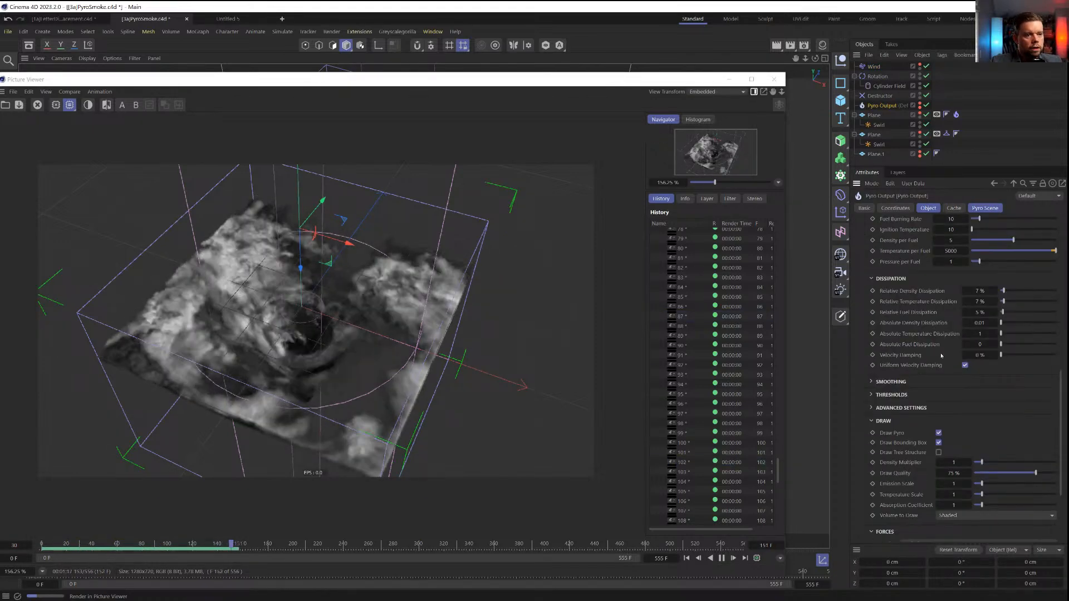
pyautogui.click(984, 292)
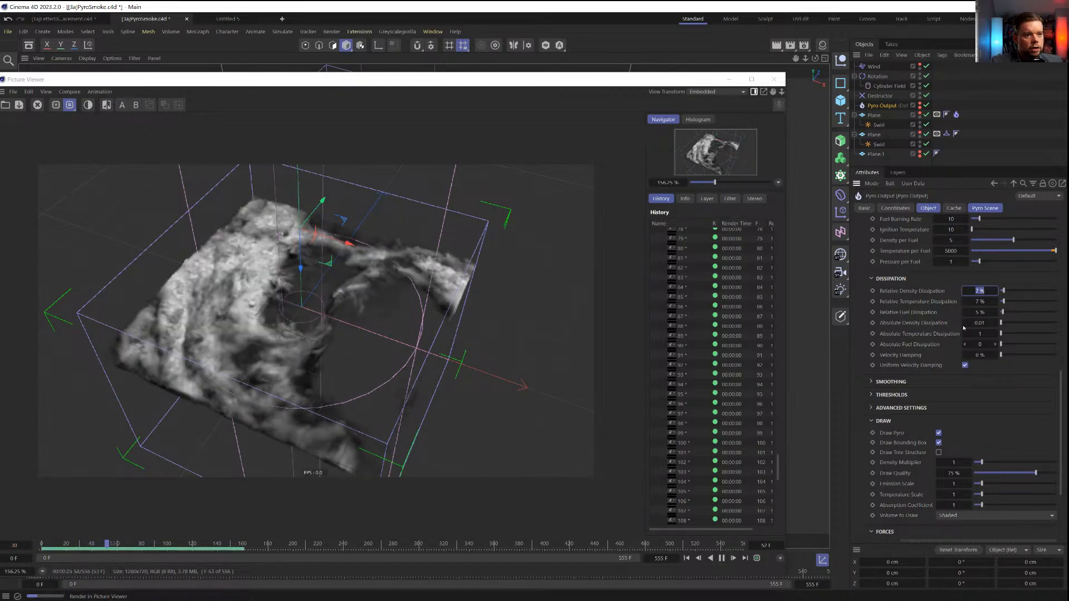
pyautogui.write('1')
pyautogui.press('Return')
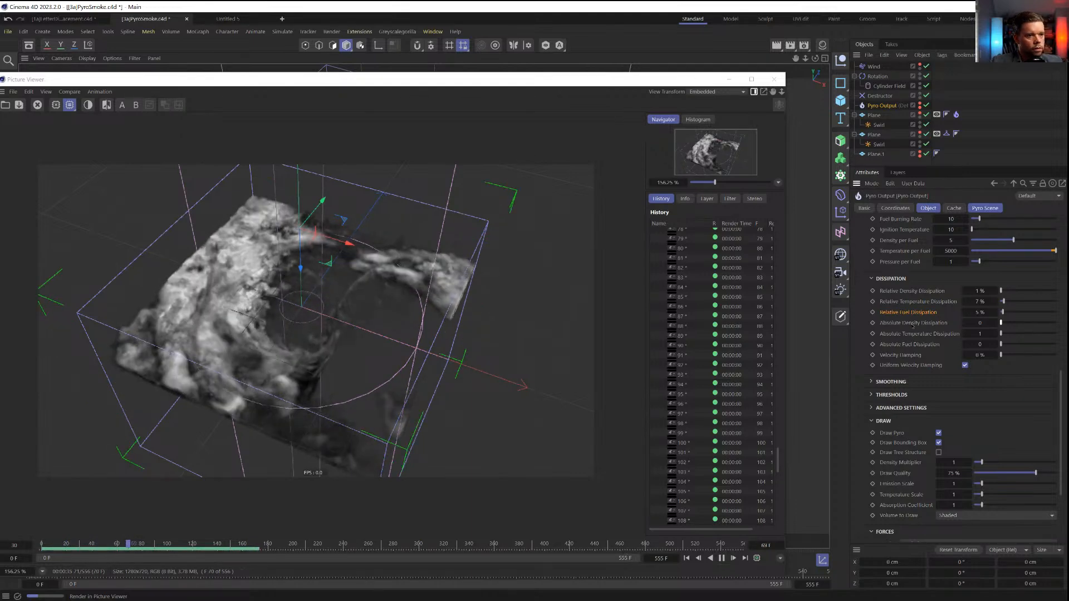
pyautogui.moveTo(977, 325); pyautogui.dragTo(978, 325)
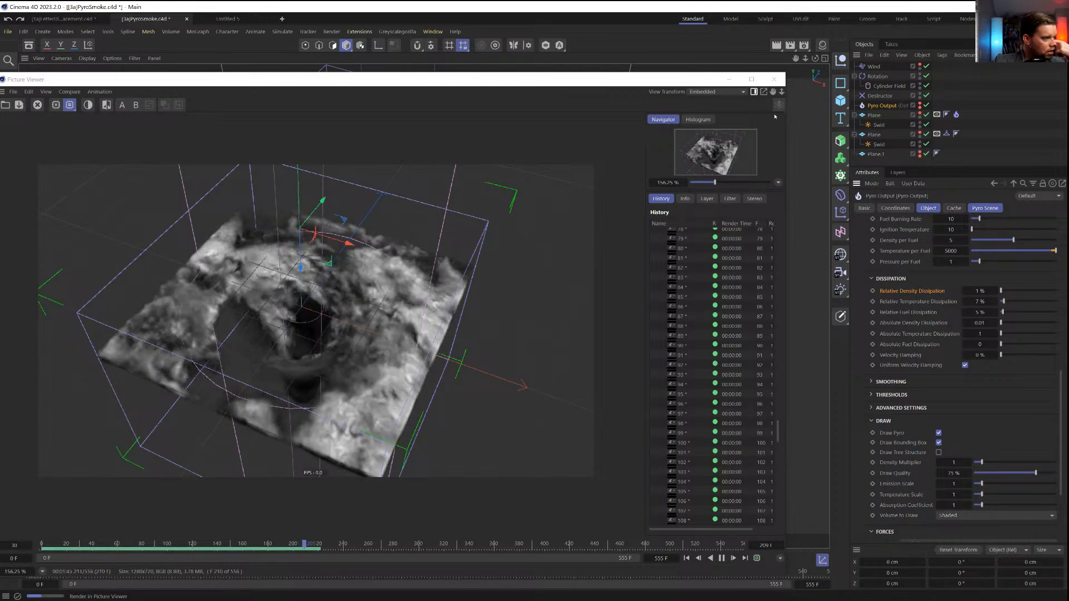
pyautogui.click(790, 45)
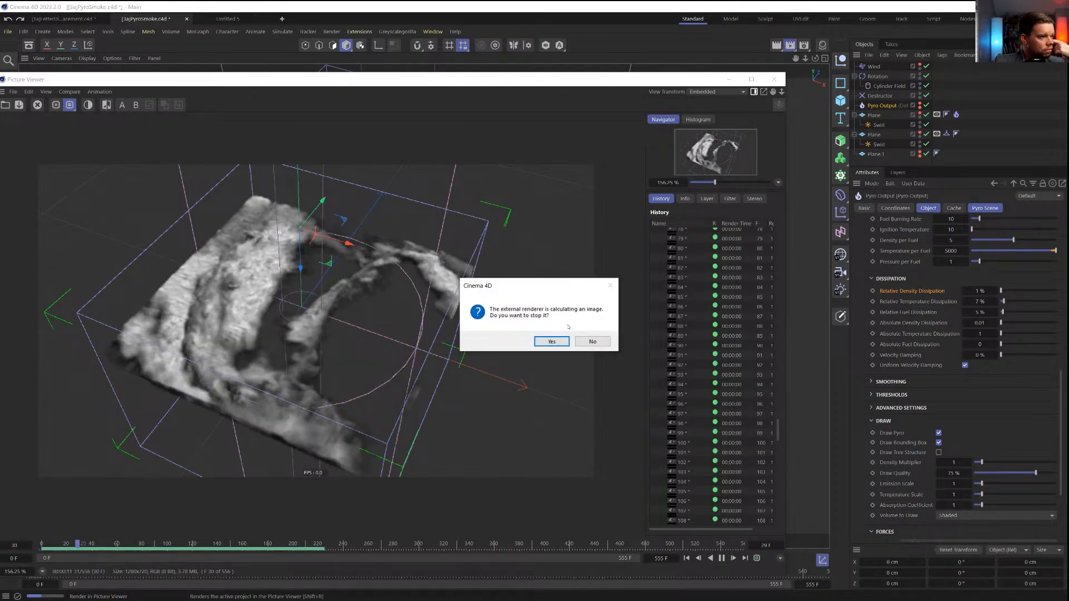
pyautogui.click(552, 342)
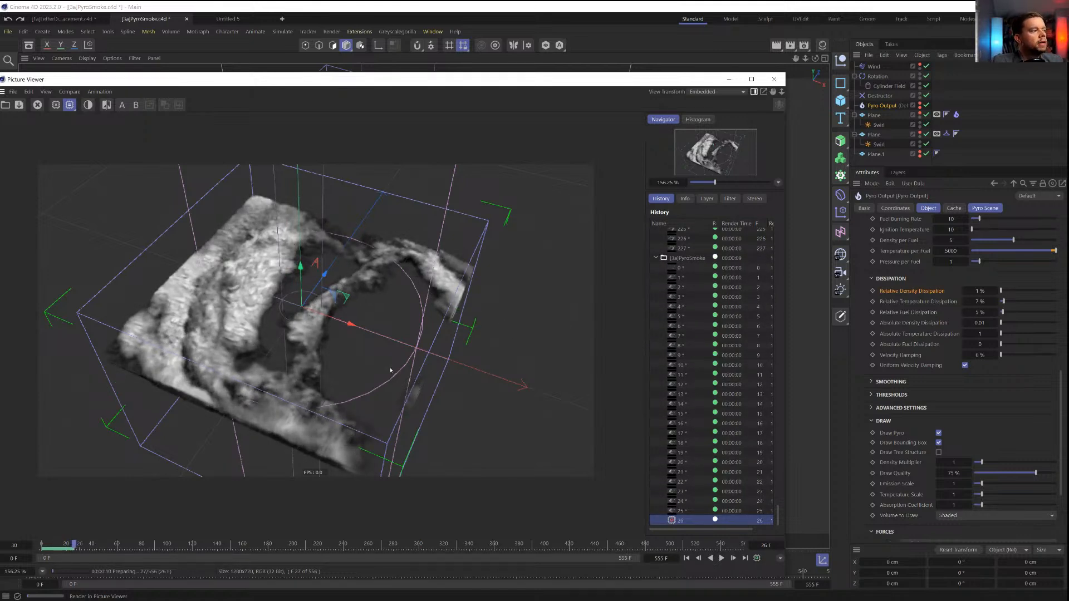
# Examine the Pyro Scene settings, including the Vorticity Strength source options, turbulence, combustion and dissipation values
pyautogui.scroll(10, 887, 372)
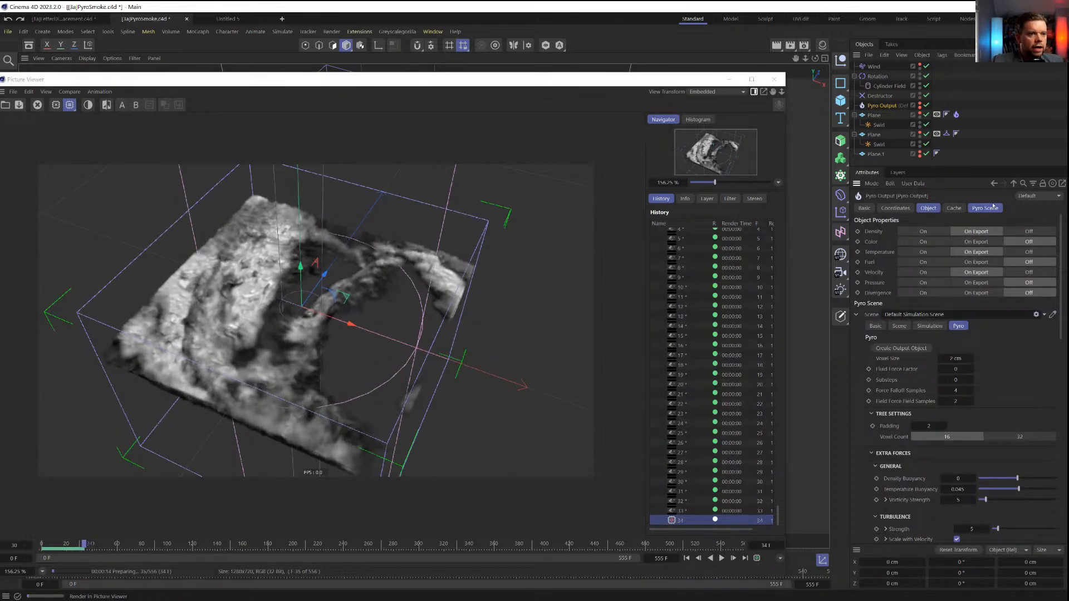
pyautogui.scroll(-3, 939, 271)
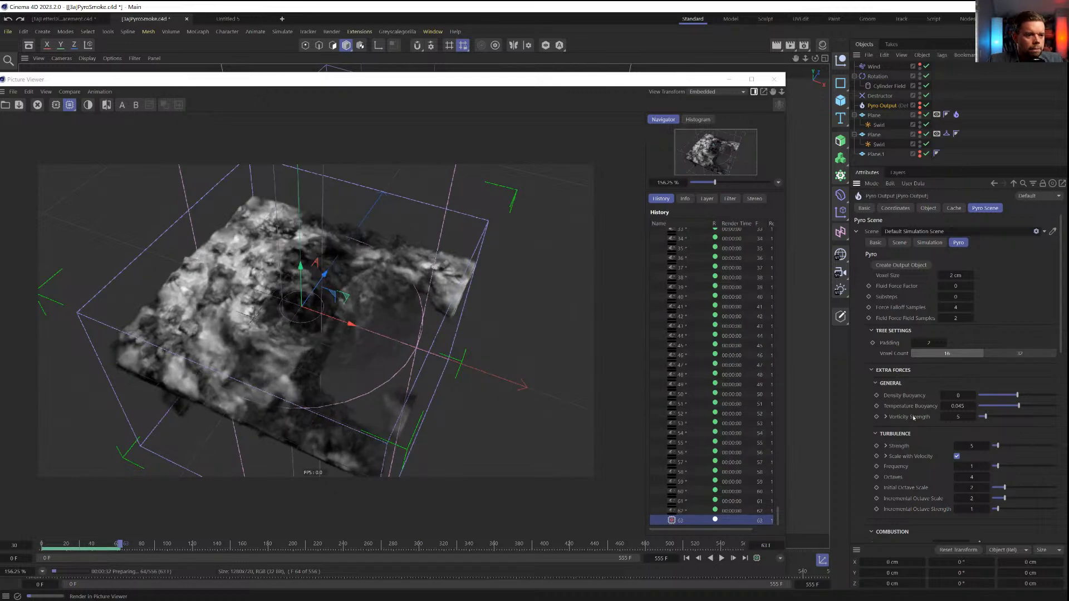
pyautogui.click(885, 416)
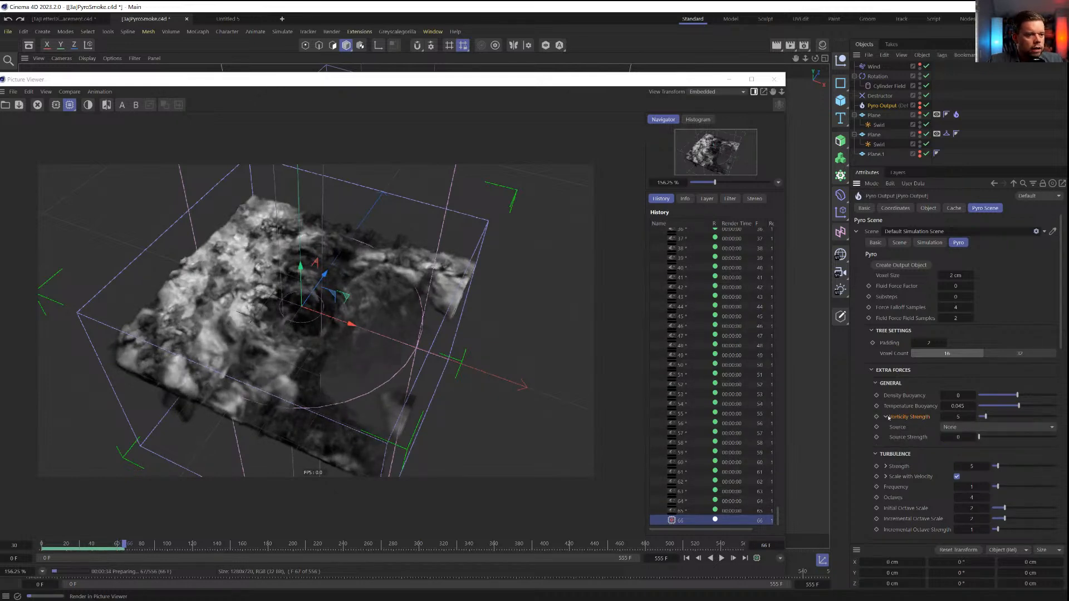
pyautogui.click(956, 428)
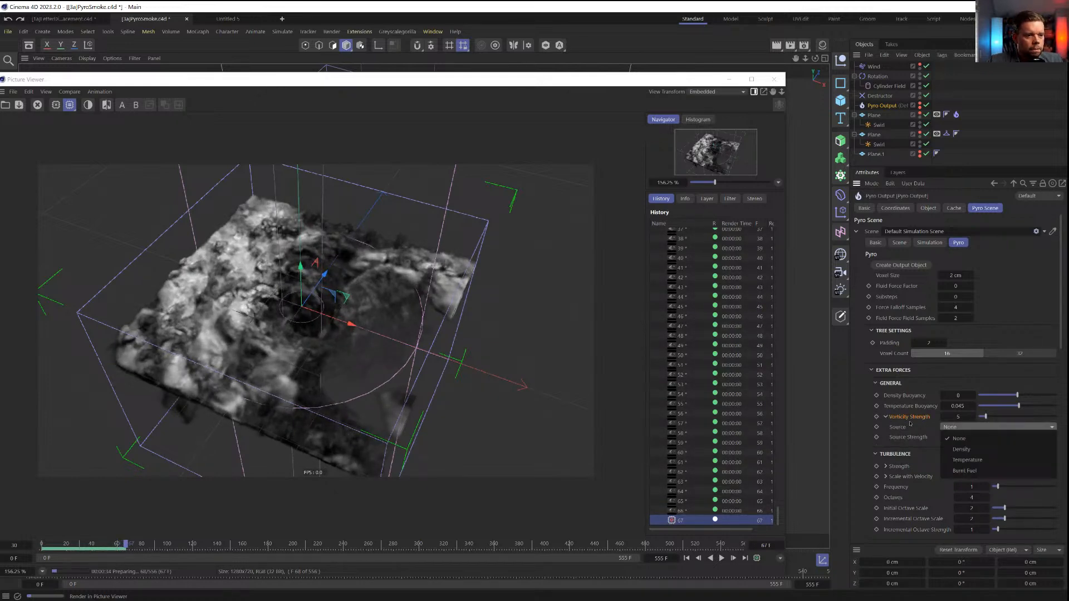
pyautogui.click(886, 418)
pyautogui.click(885, 417)
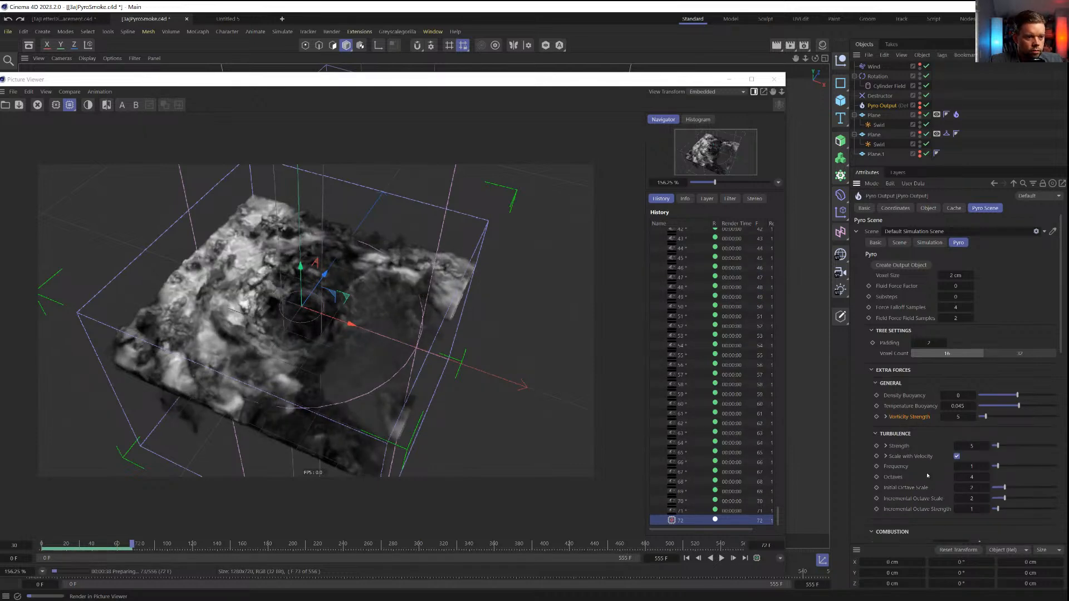
pyautogui.click(886, 416)
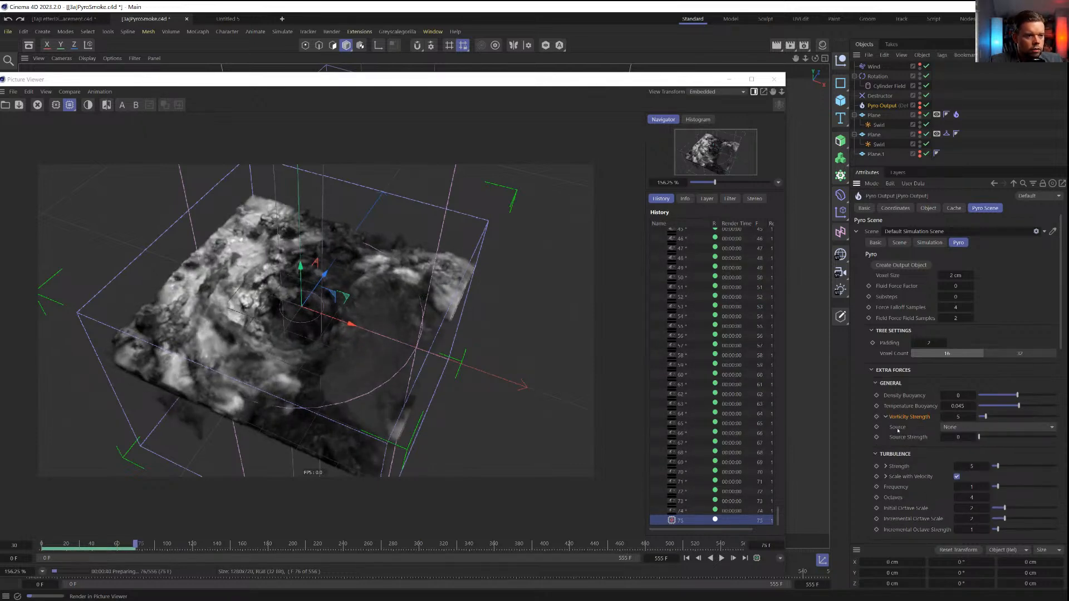
pyautogui.click(885, 417)
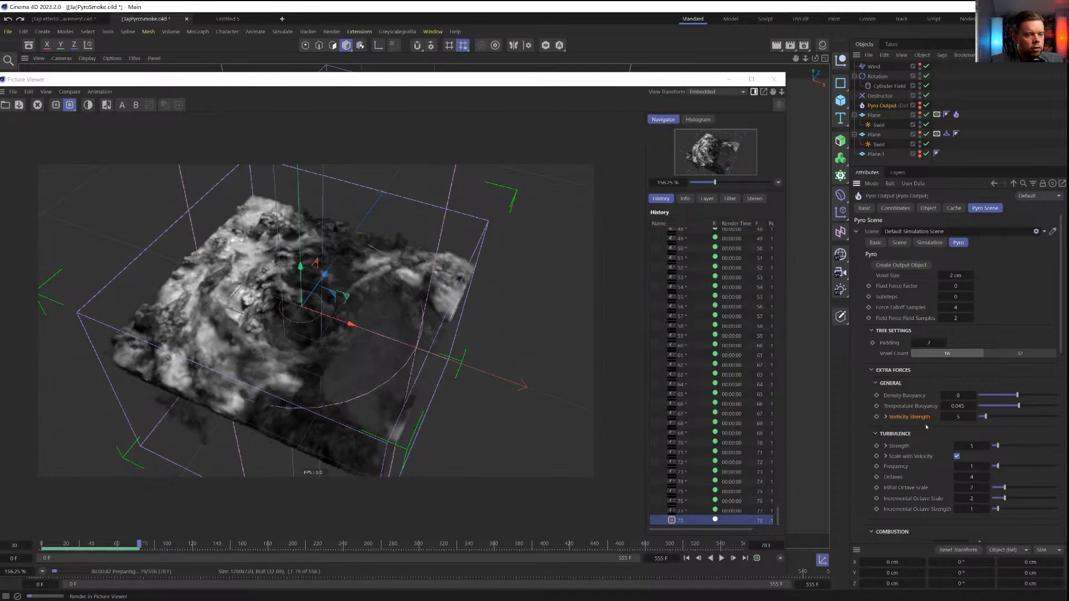
pyautogui.scroll(-3, 925, 372)
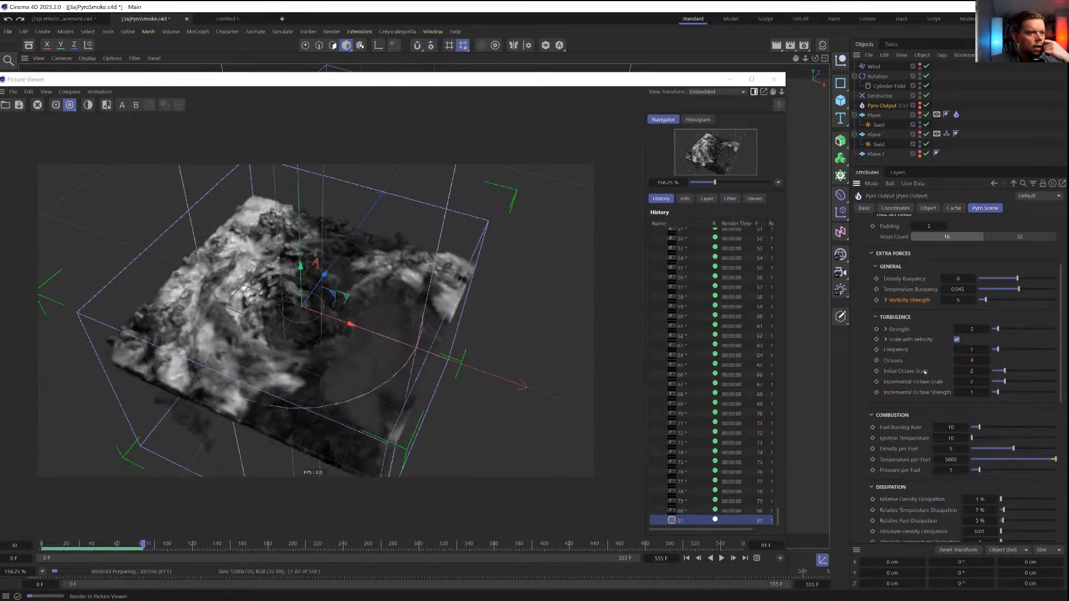
pyautogui.scroll(-3, 925, 372)
pyautogui.scroll(-3, 925, 372)
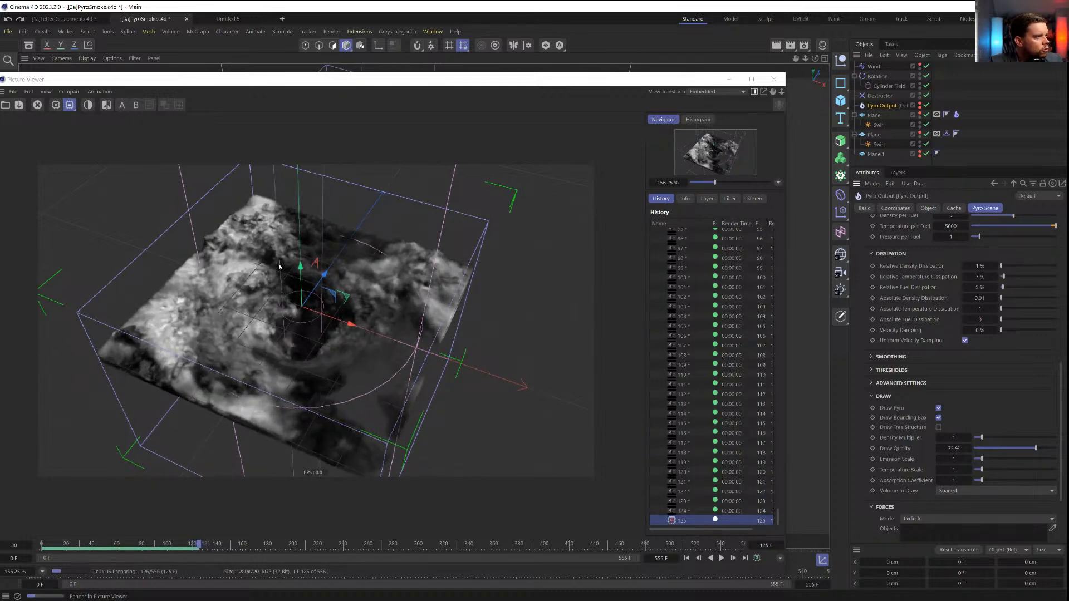
# Play back the newly rendered smoke frames in the Picture Viewer
pyautogui.click(721, 558)
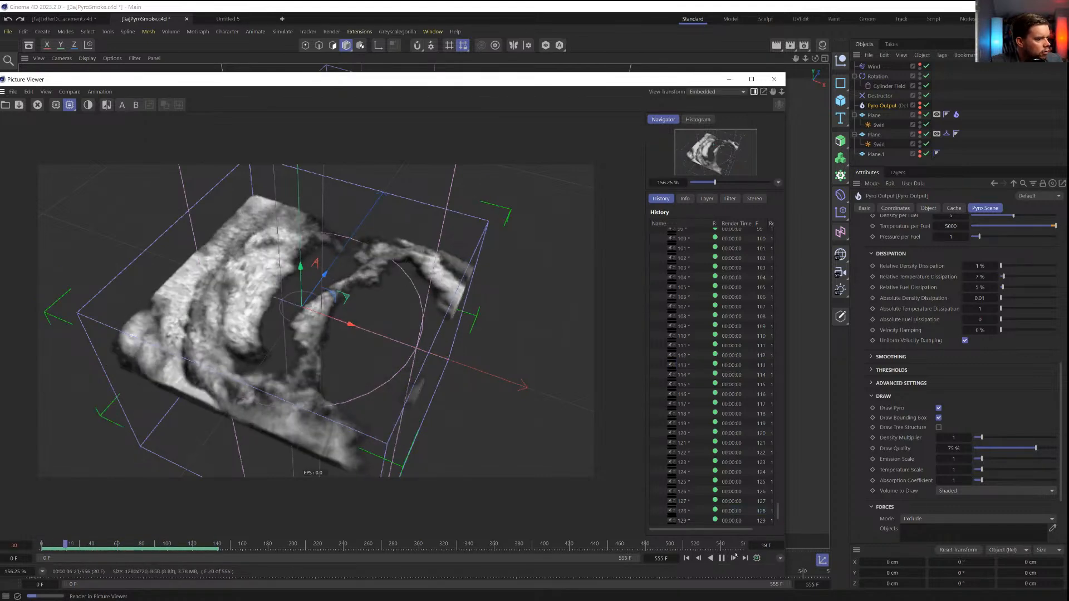
# Stop the preview playback, close the Picture Viewer while ending its running render, and save the smoke scene
pyautogui.click(722, 558)
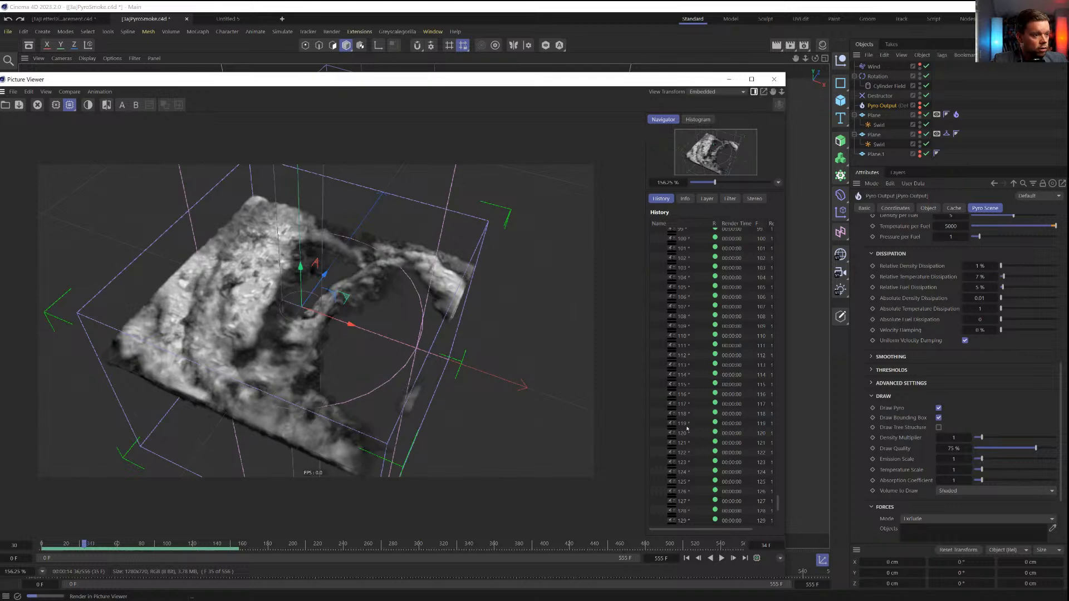
pyautogui.click(686, 559)
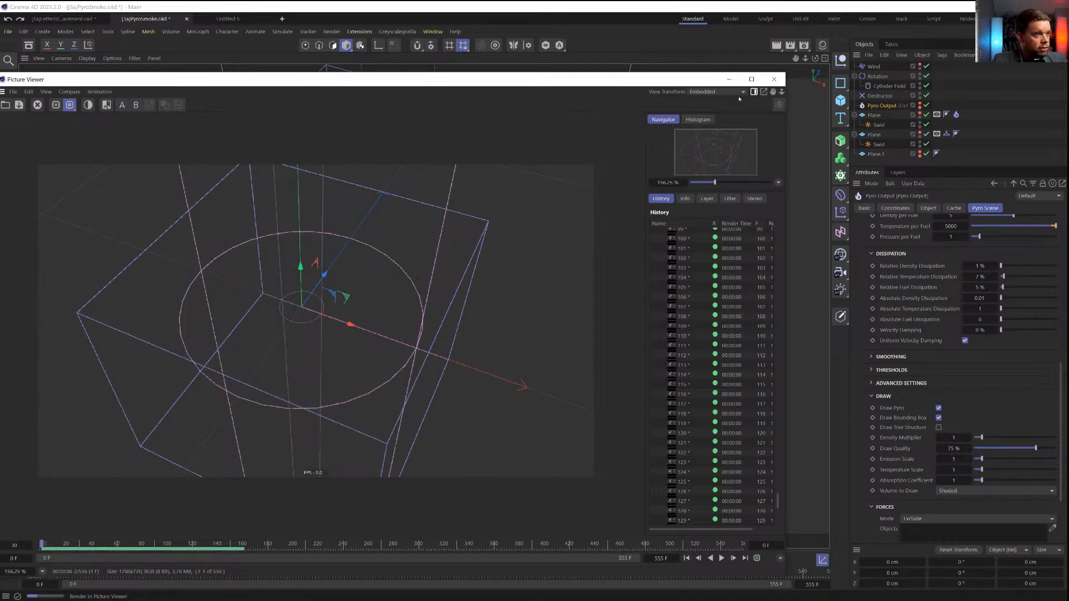
pyautogui.click(773, 80)
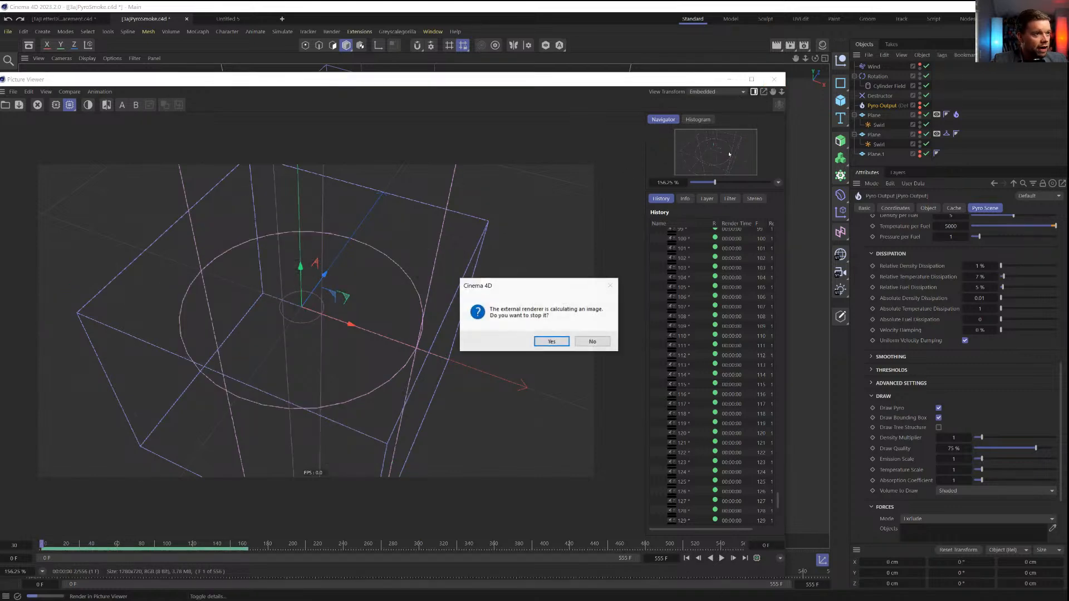
pyautogui.click(552, 341)
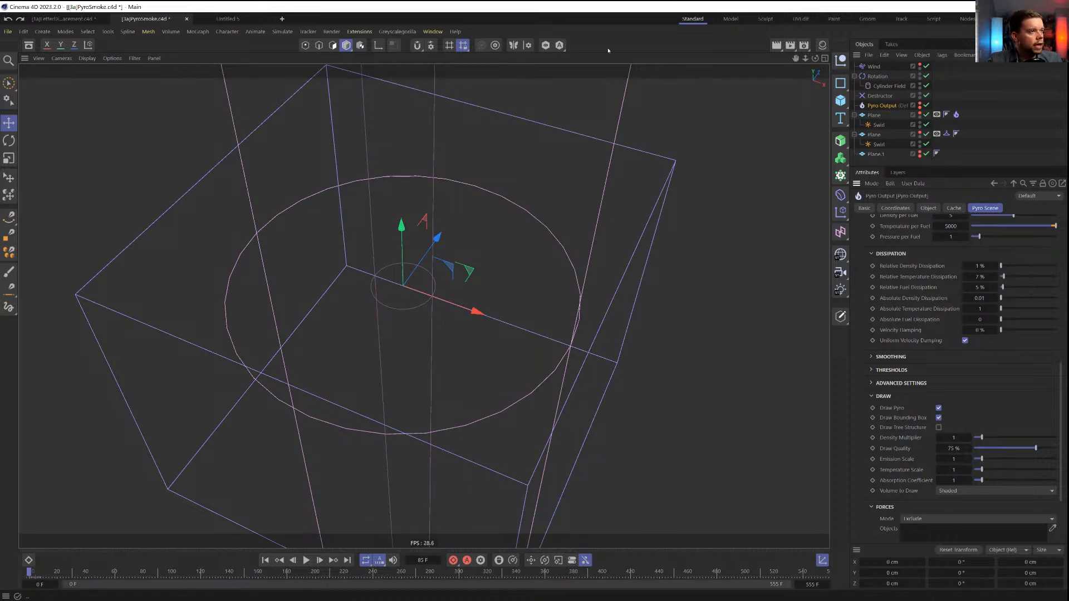
pyautogui.hotkey('ctrl', 's')
# Switch to the empty Untitled 5 document and add a Sphere primitive
pyautogui.click(256, 21)
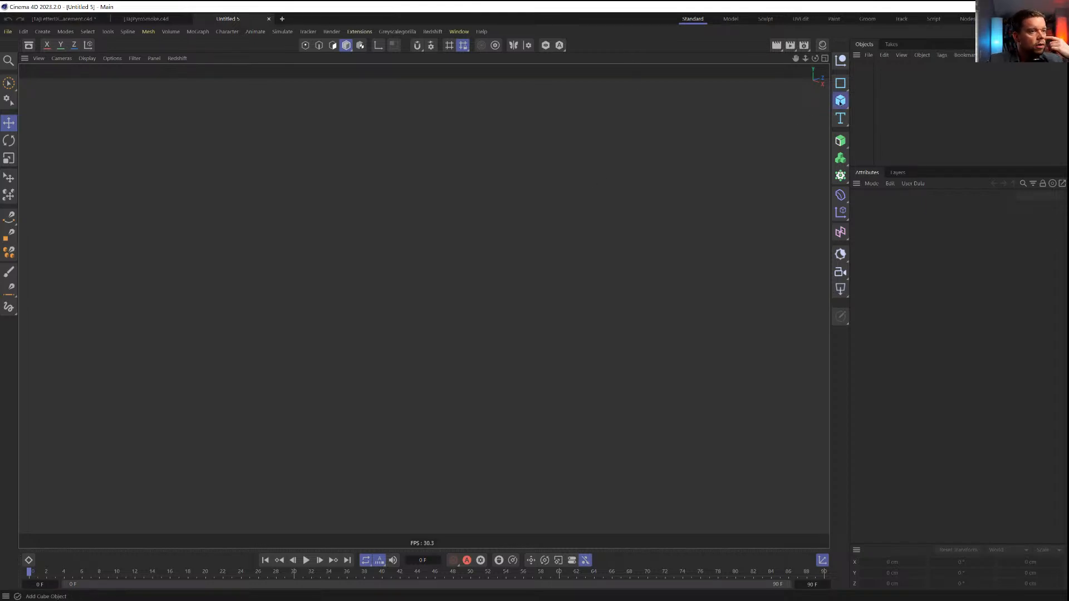
pyautogui.click(840, 102)
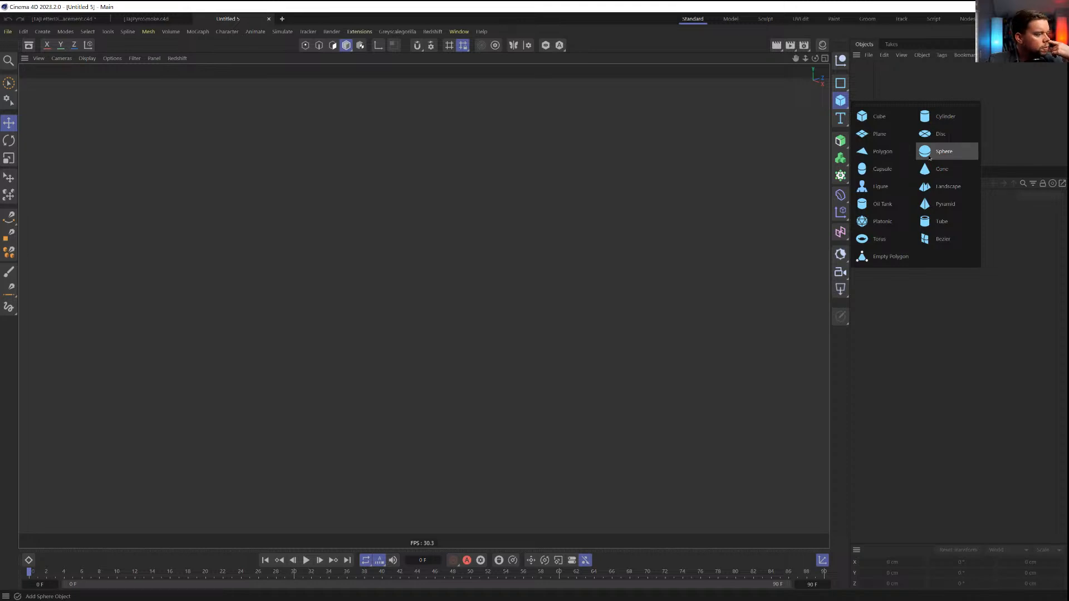
pyautogui.click(929, 154)
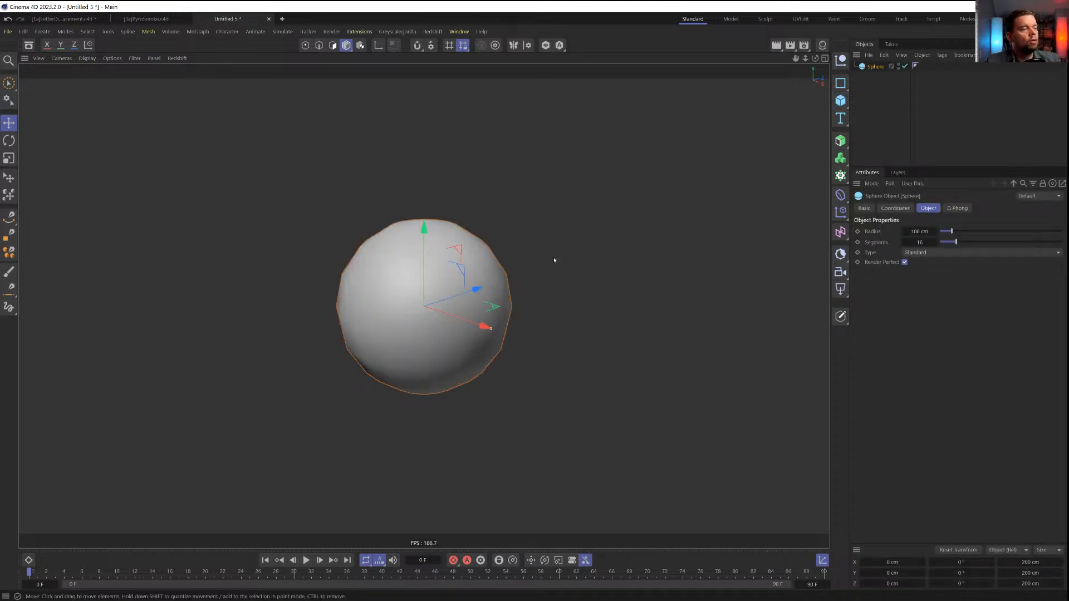
pyautogui.keyDown('alt'); pyautogui.moveTo(555, 260); pyautogui.dragTo(458, 356); pyautogui.keyUp('alt')
pyautogui.keyDown('alt'); pyautogui.moveTo(458, 356); pyautogui.dragTo(502, 356, button='right'); pyautogui.keyUp('alt')
pyautogui.keyDown('alt'); pyautogui.moveTo(501, 356); pyautogui.dragTo(494, 334, button='middle'); pyautogui.keyUp('alt')
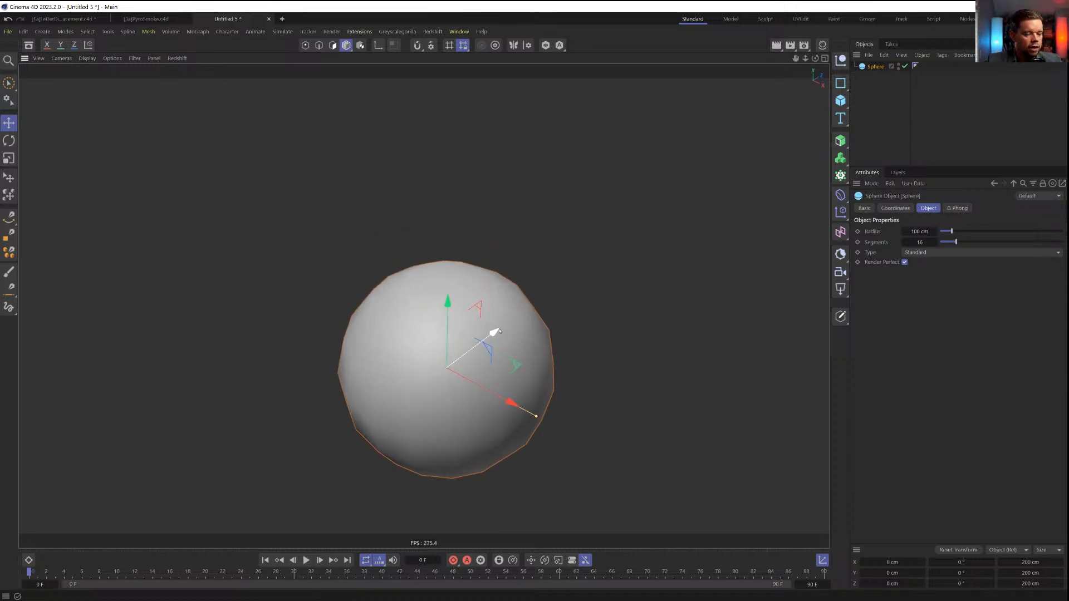
# Display shading with mesh lines and give the sphere 64 segments and the Icosahedron type
pyautogui.press('n')
pyautogui.press('b')
pyautogui.click(946, 253)
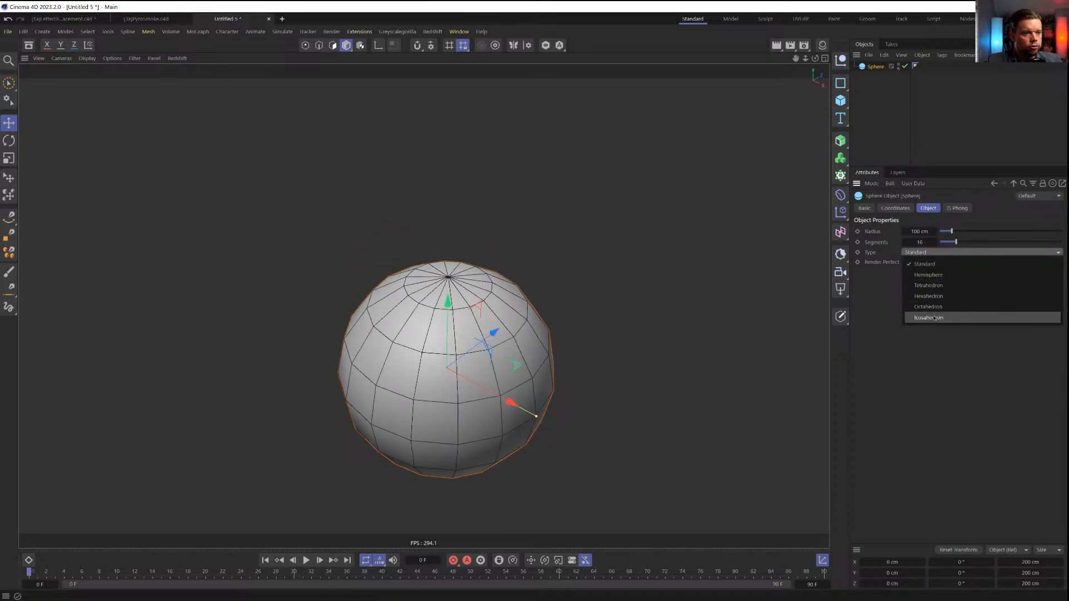
pyautogui.click(941, 301)
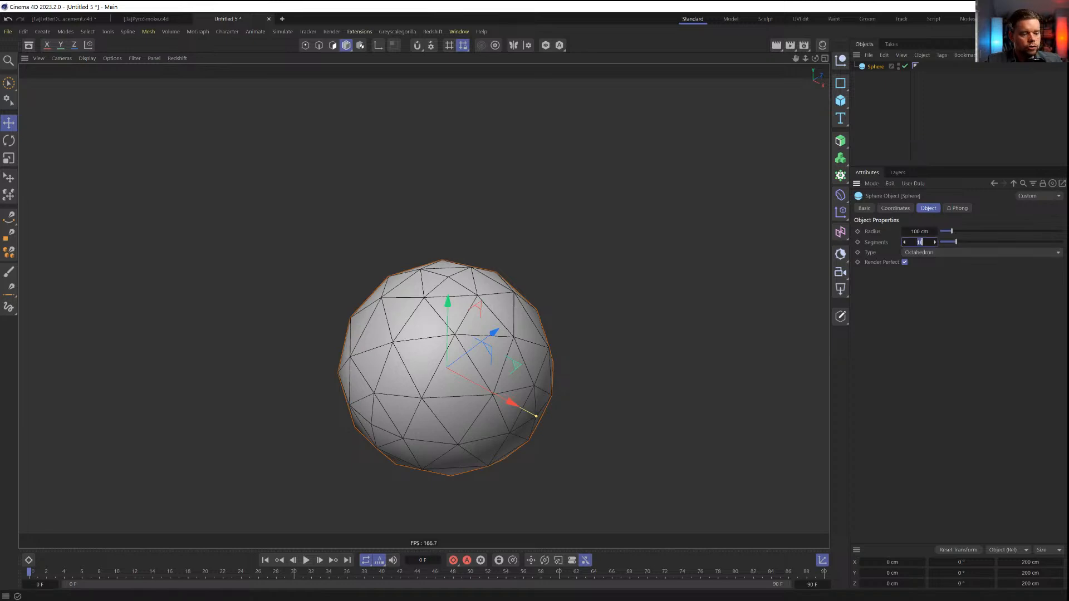
pyautogui.write('64')
pyautogui.press('Return')
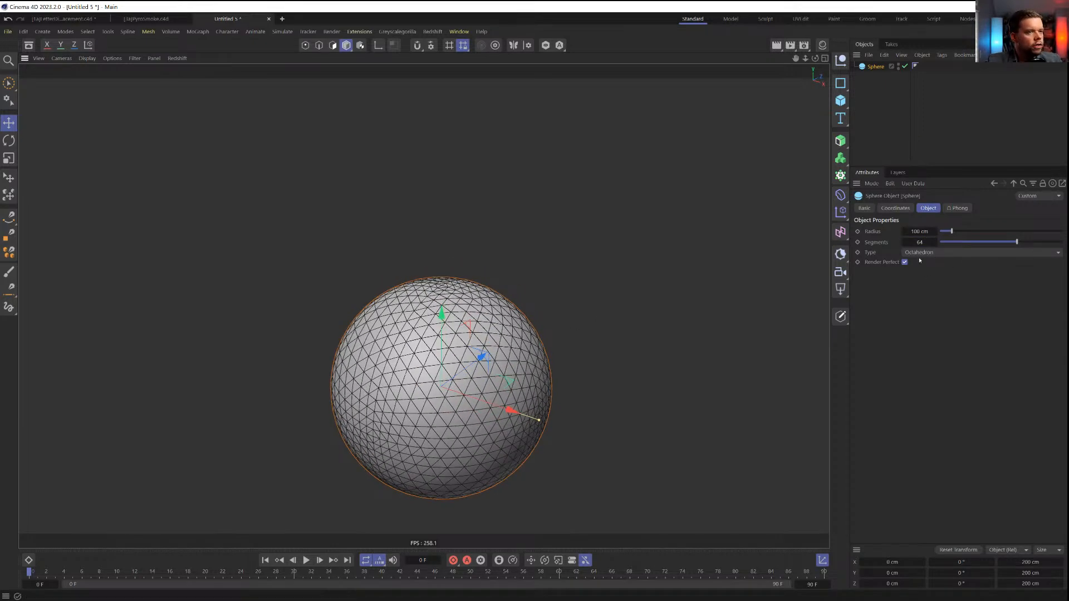
pyautogui.click(920, 253)
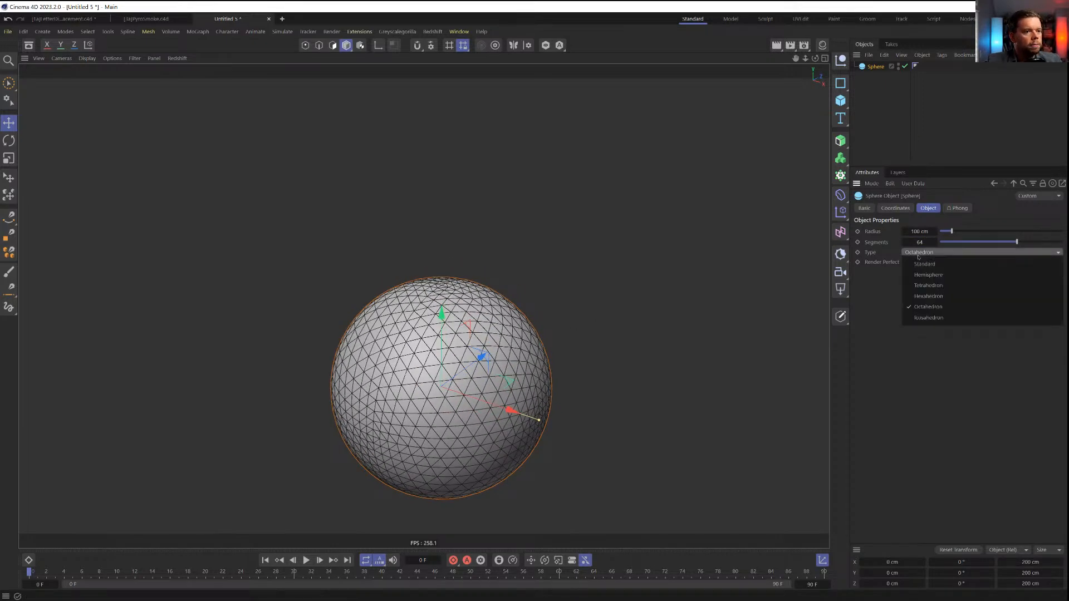
pyautogui.click(936, 322)
pyautogui.moveTo(444, 293)
pyautogui.keyDown('alt'); pyautogui.mouseDown()
pyautogui.moveTo(550, 341)
pyautogui.moveTo(441, 287)
pyautogui.mouseUp(); pyautogui.keyUp('alt')
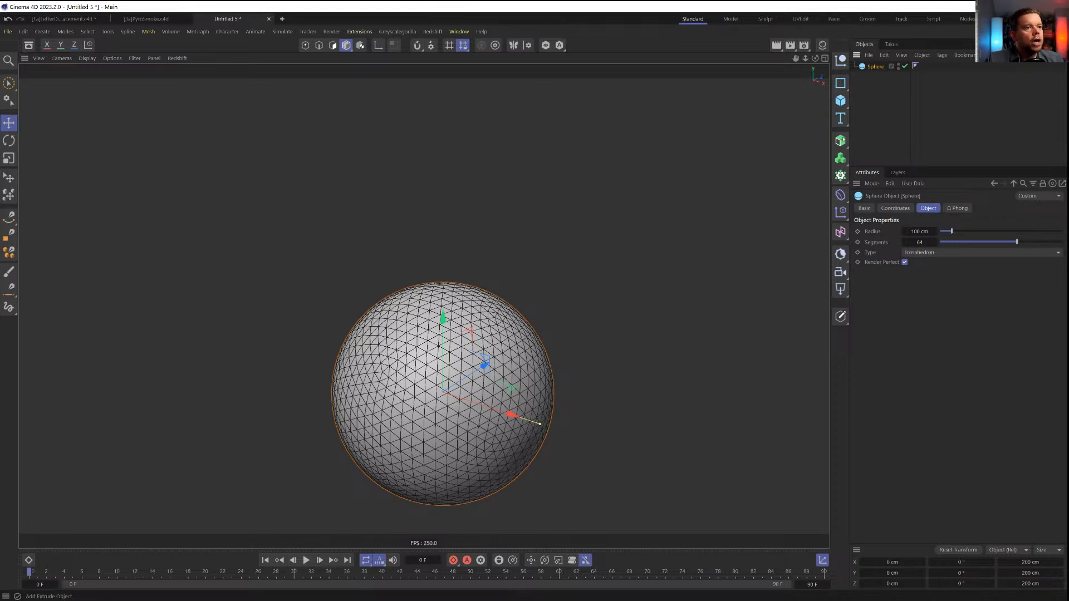
# Place the sphere inside a Thicken generator and wrap the result in a Voronoi Fracture object
pyautogui.click(840, 140)
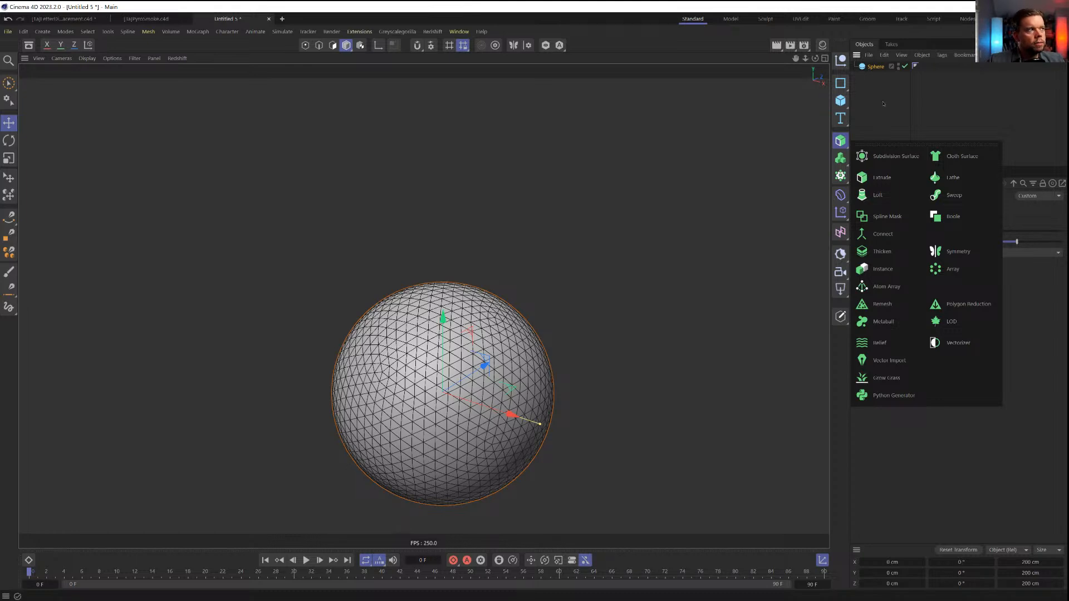
pyautogui.click(879, 251)
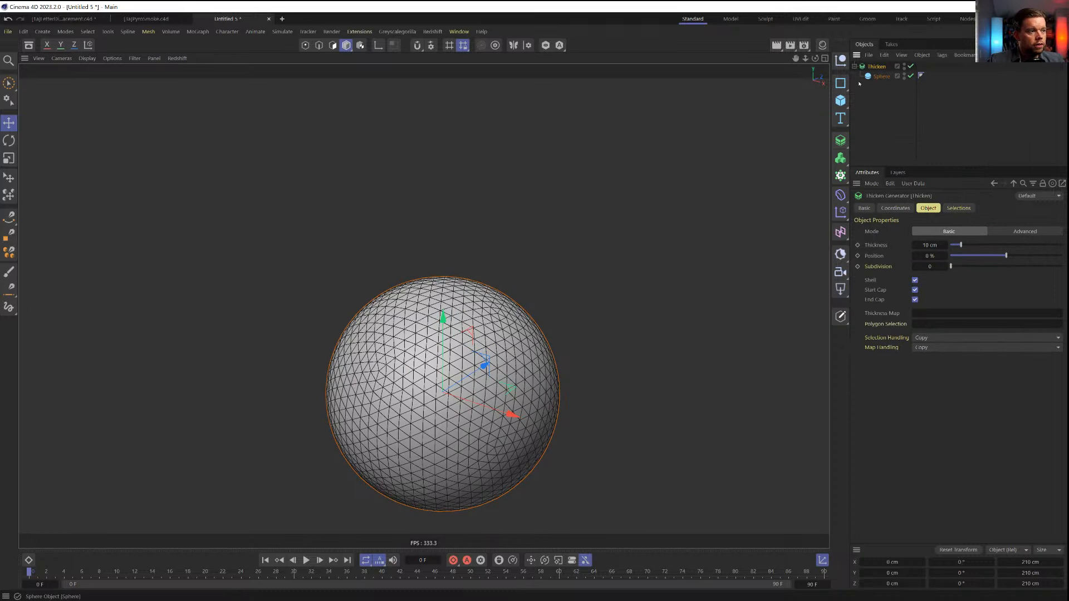
pyautogui.click(841, 140)
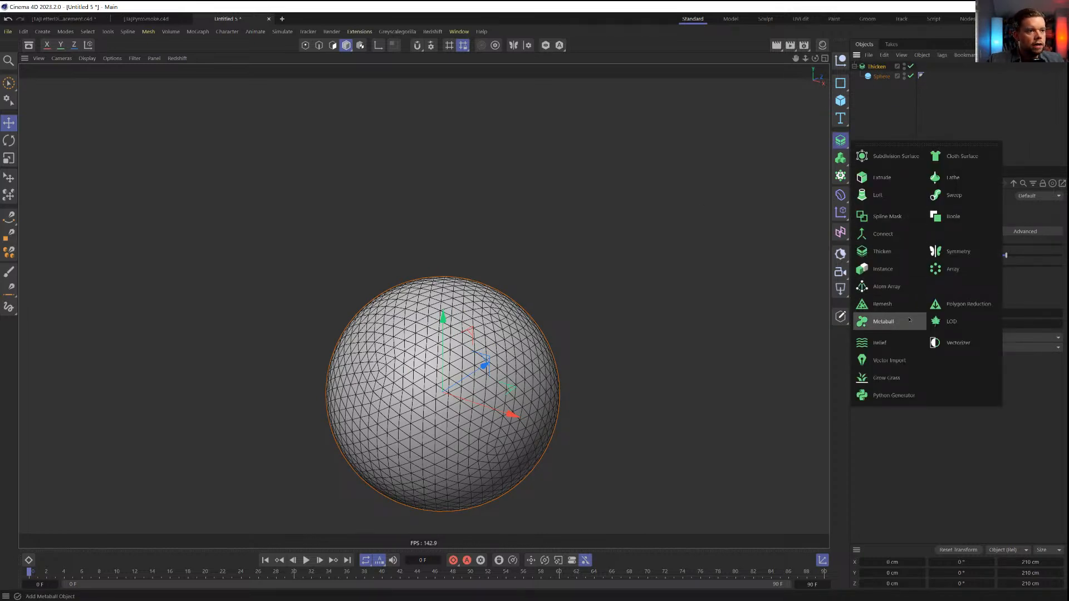
pyautogui.click(840, 176)
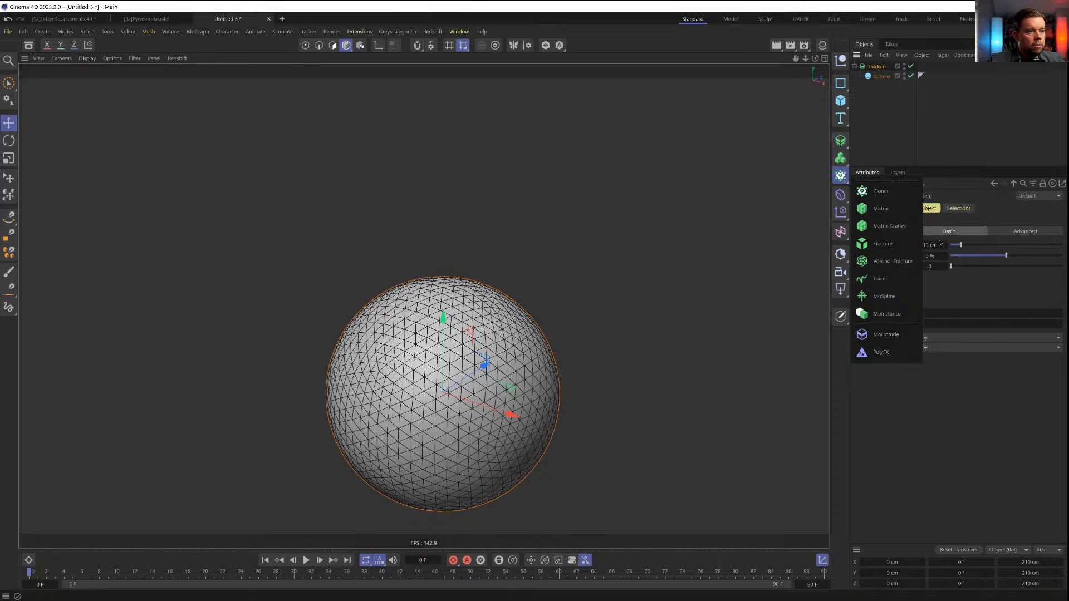
pyautogui.click(893, 260)
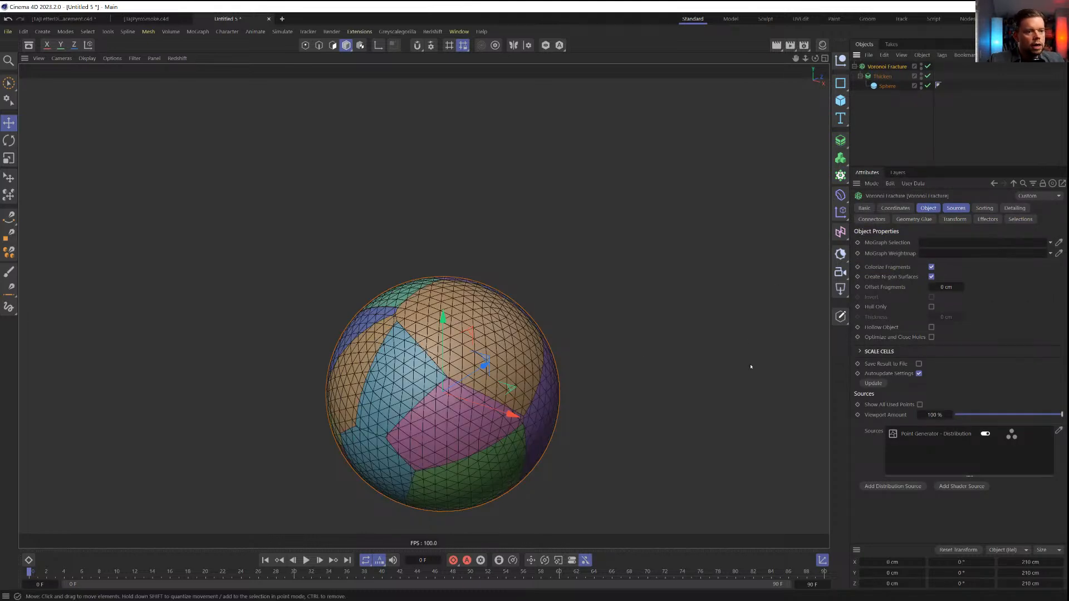
# Set the Point Amount of the Voronoi Fracture's Point Generator distribution source to 2000
pyautogui.click(938, 435)
pyautogui.keyDown('alt'); pyautogui.moveTo(500, 336); pyautogui.dragTo(486, 288, button='middle'); pyautogui.keyUp('alt')
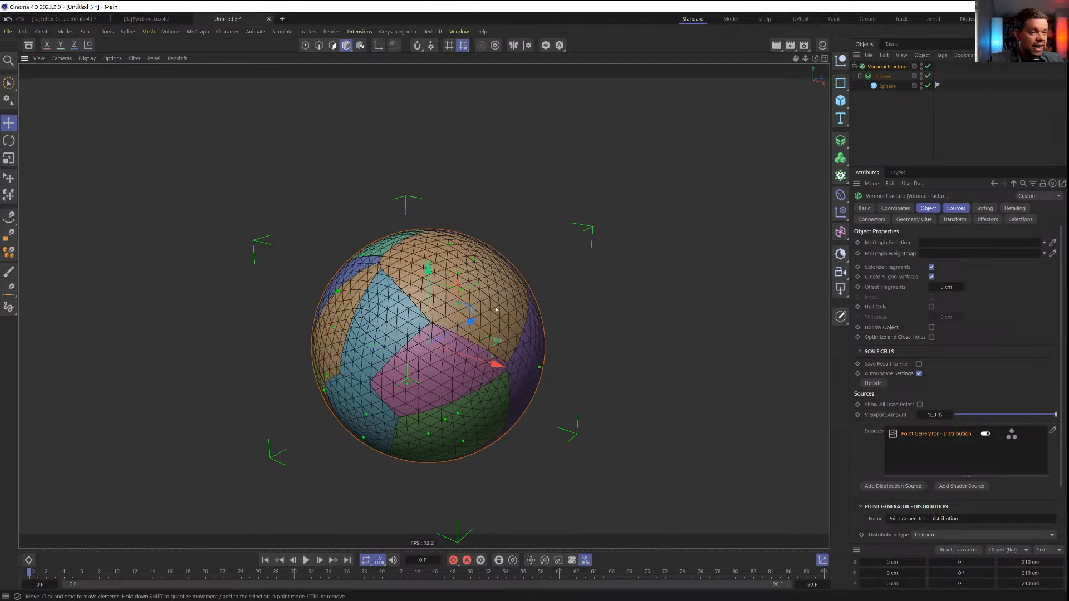
pyautogui.scroll(-3, 875, 460)
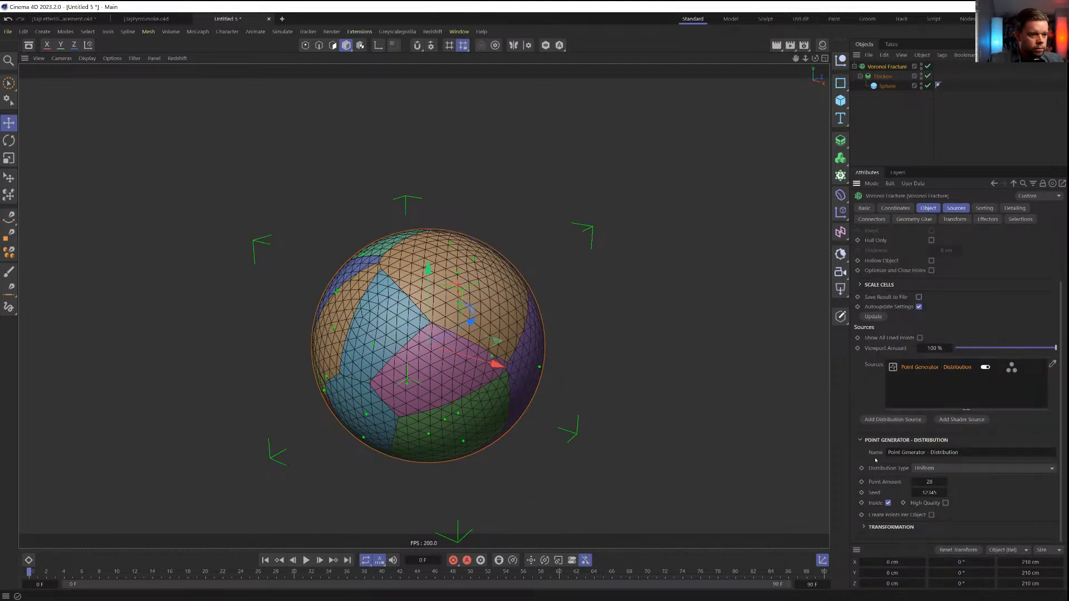
pyautogui.moveTo(938, 484); pyautogui.dragTo(938, 484)
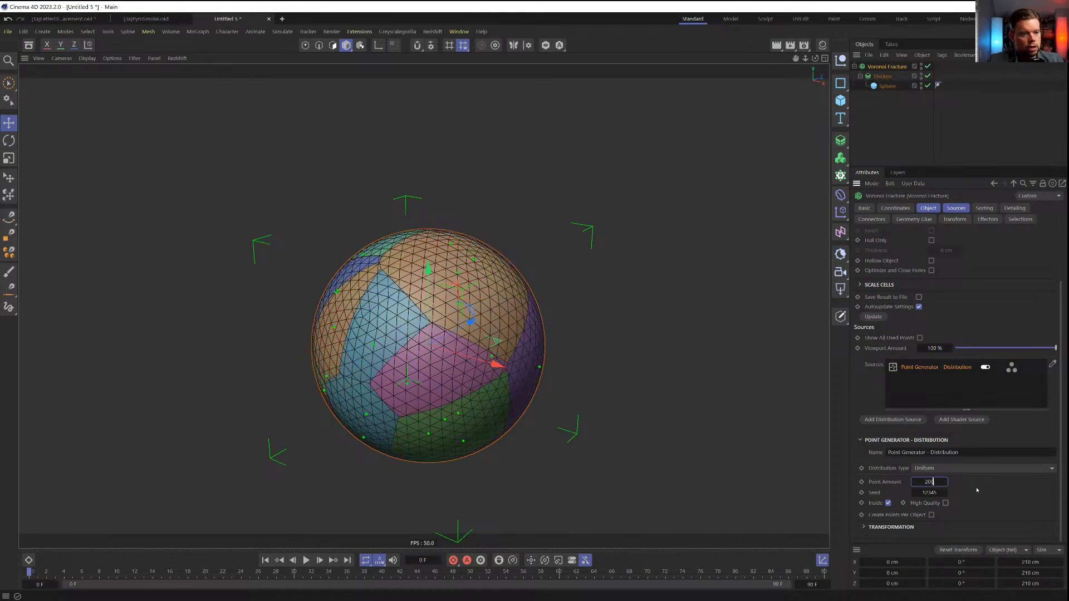
pyautogui.write('0')
pyautogui.press('Return')
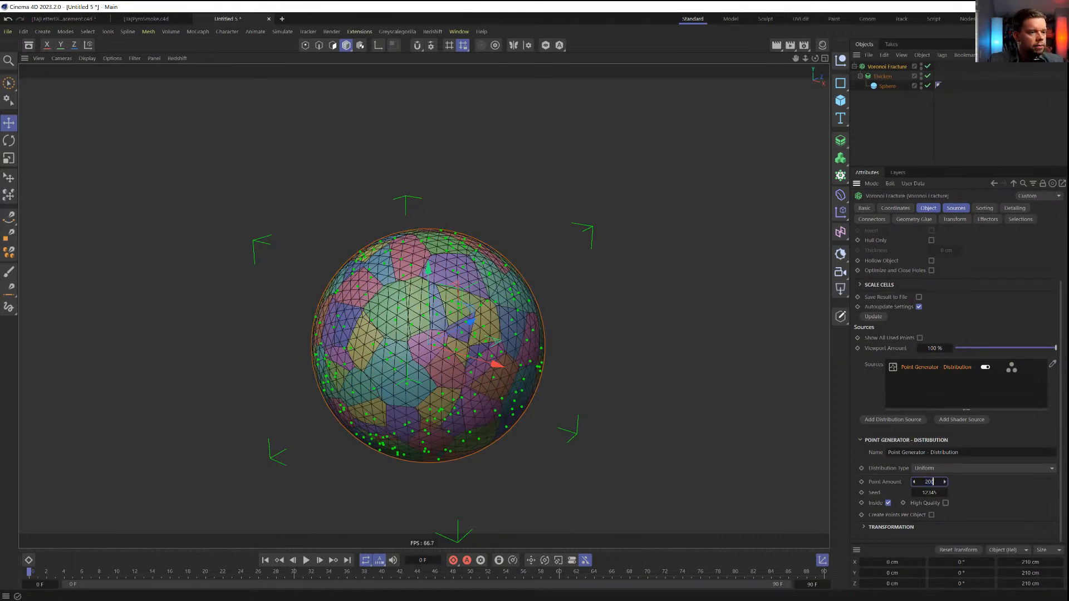
pyautogui.write('0')
pyautogui.press('Return')
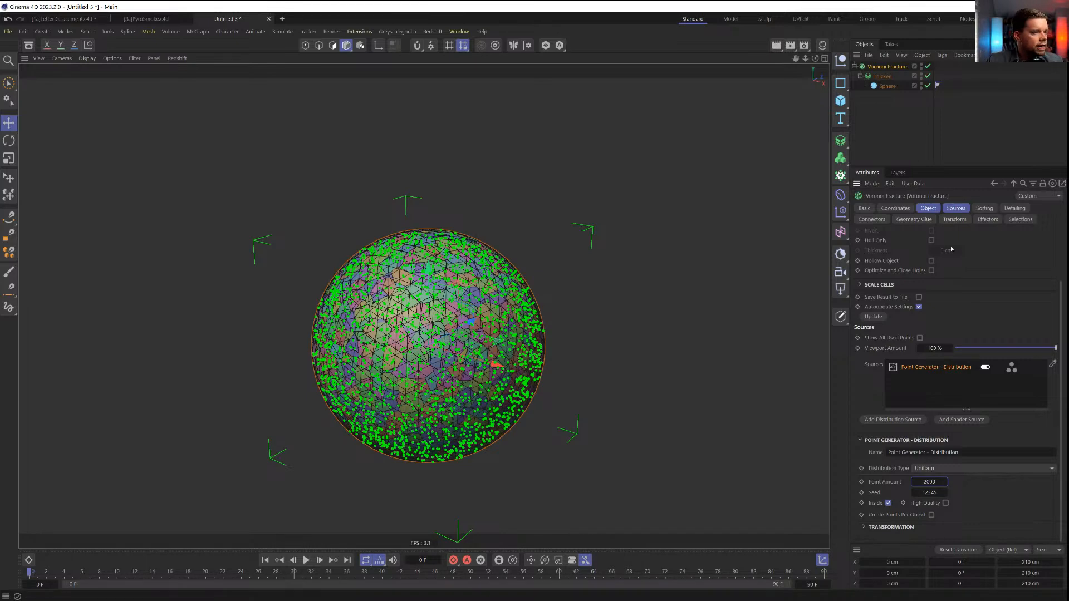
# Examine the size and shape of the coloured fragments across the fractured sphere's surface
pyautogui.click(902, 146)
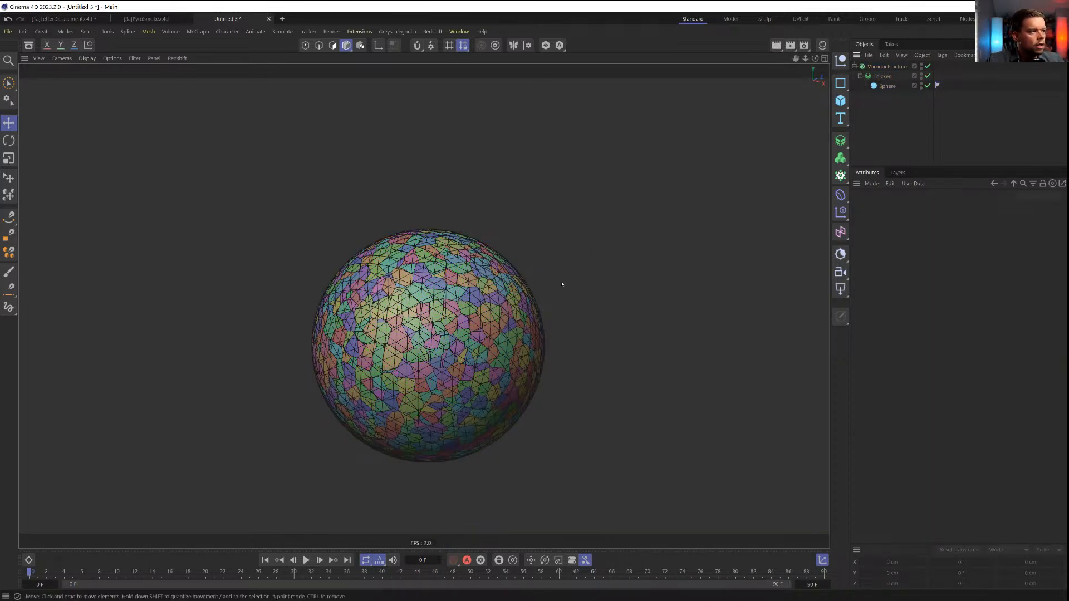
pyautogui.keyDown('alt'); pyautogui.moveTo(496, 266); pyautogui.dragTo(499, 328); pyautogui.keyUp('alt')
pyautogui.keyDown('alt'); pyautogui.moveTo(441, 262); pyautogui.dragTo(479, 329, button='middle'); pyautogui.keyUp('alt')
pyautogui.keyDown('alt'); pyautogui.moveTo(479, 328); pyautogui.dragTo(574, 323, button='right'); pyautogui.keyUp('alt')
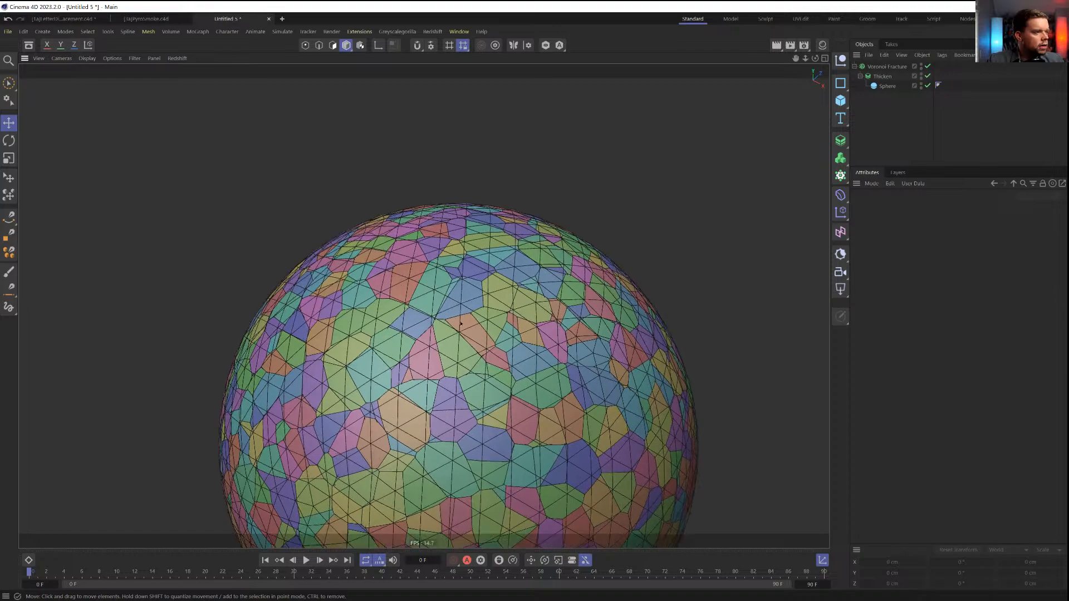
pyautogui.keyDown('alt'); pyautogui.moveTo(574, 323); pyautogui.dragTo(570, 342, button='middle'); pyautogui.keyUp('alt')
pyautogui.click(887, 66)
pyautogui.keyDown('alt'); pyautogui.moveTo(490, 289); pyautogui.dragTo(486, 348, button='right'); pyautogui.keyUp('alt')
pyautogui.keyDown('alt'); pyautogui.moveTo(487, 348); pyautogui.dragTo(485, 355, button='middle'); pyautogui.keyUp('alt')
pyautogui.click(903, 137)
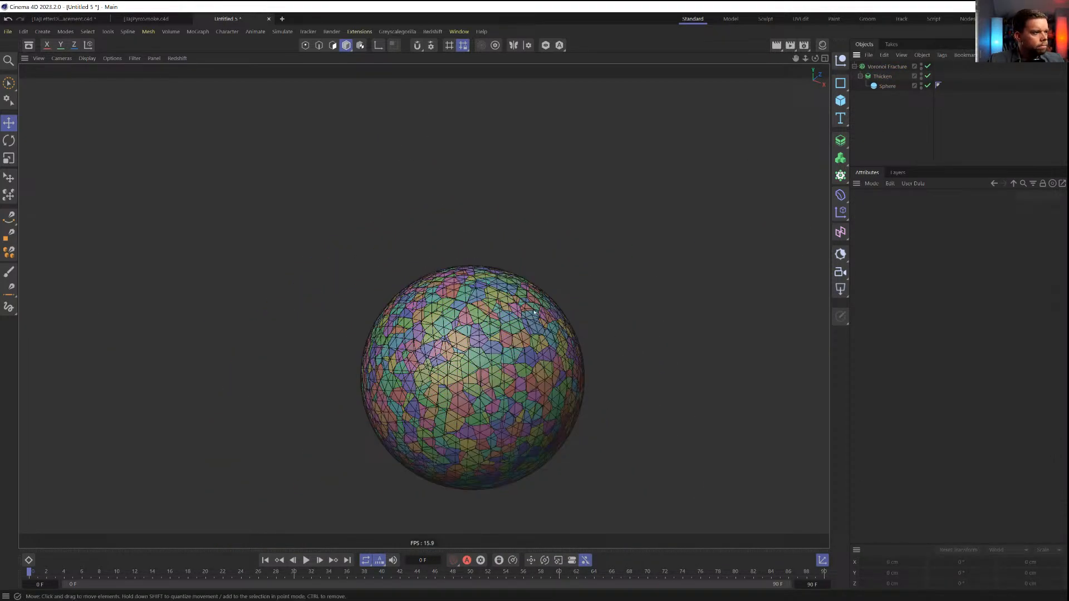
pyautogui.keyDown('alt'); pyautogui.moveTo(485, 303); pyautogui.dragTo(548, 270, button='right'); pyautogui.keyUp('alt')
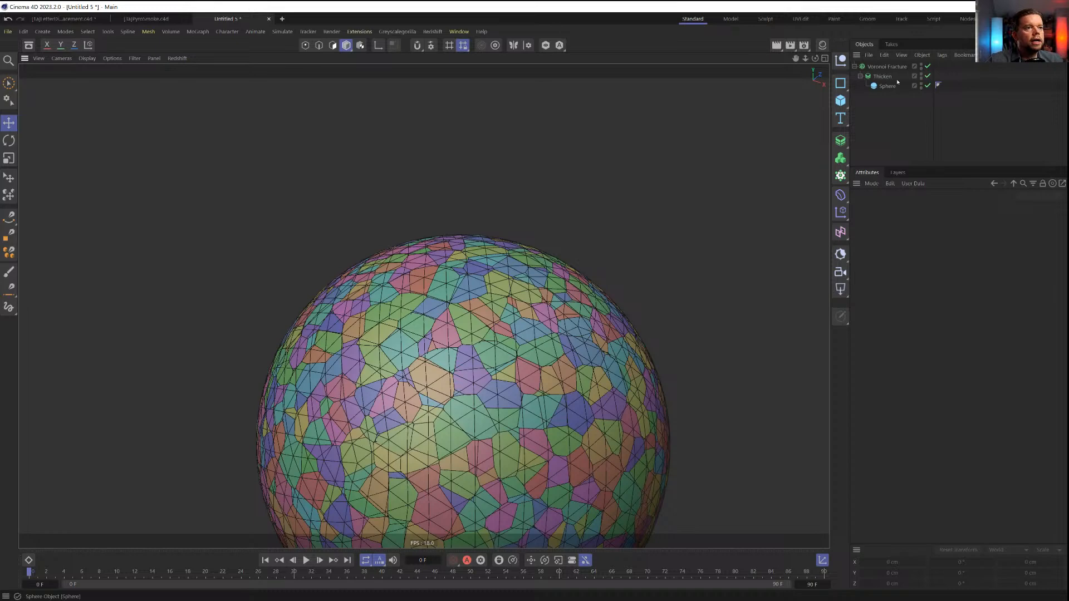
# Display shading without mesh lines and turn off Colorize Fragments on the Voronoi Fracture
pyautogui.press('n')
pyautogui.press('a')
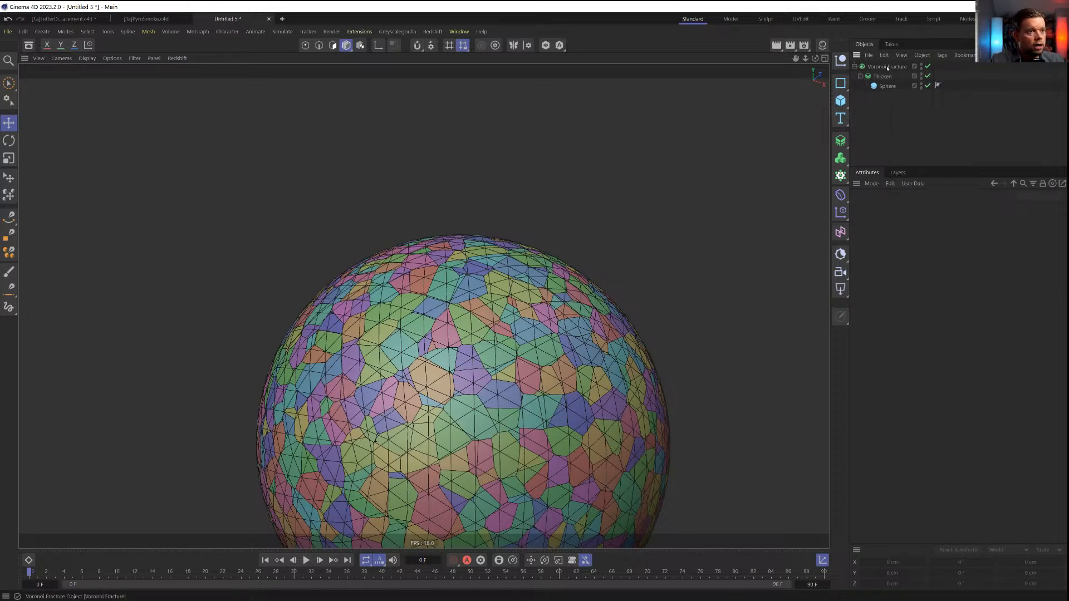
pyautogui.click(890, 68)
pyautogui.click(931, 268)
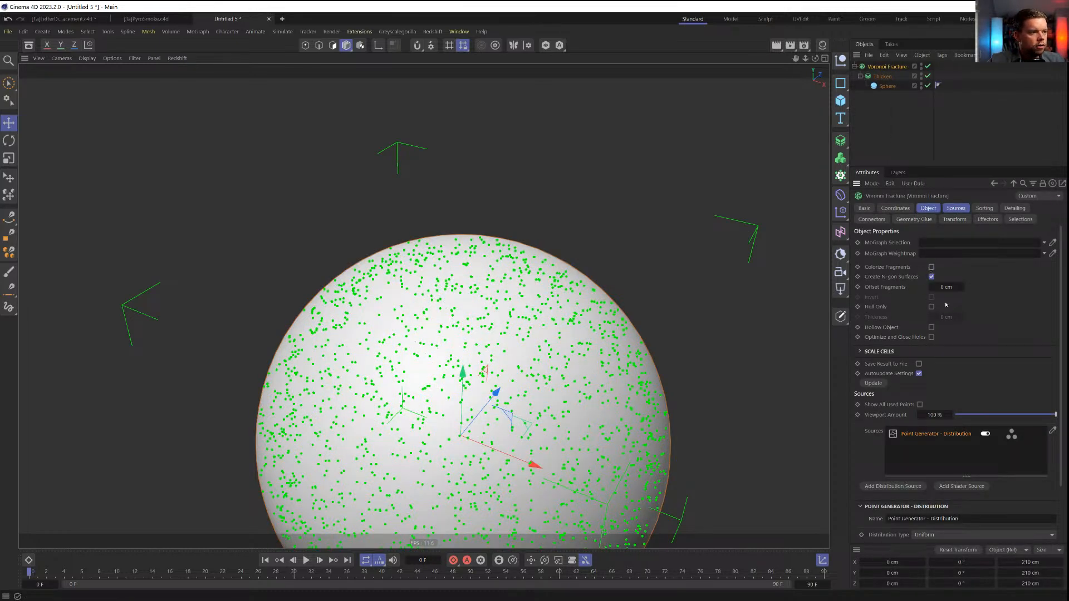
# Try Offset Fragments at 1 cm on the Voronoi Fracture, settle on 0.1 cm, and inspect the cracks across the deselected sphere
pyautogui.doubleClick(945, 286)
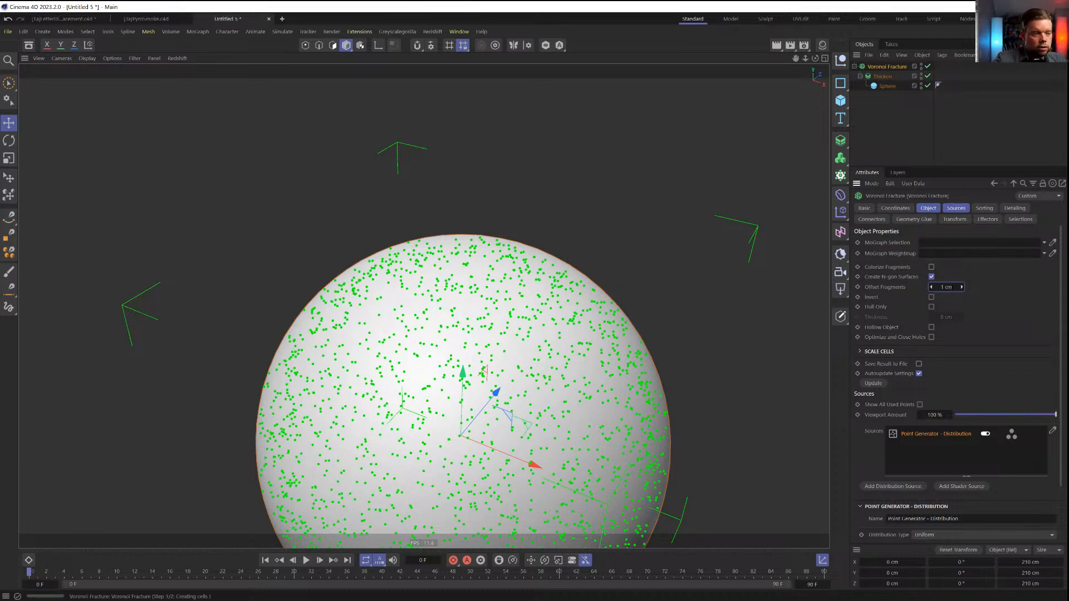
pyautogui.write('1')
pyautogui.press('Return')
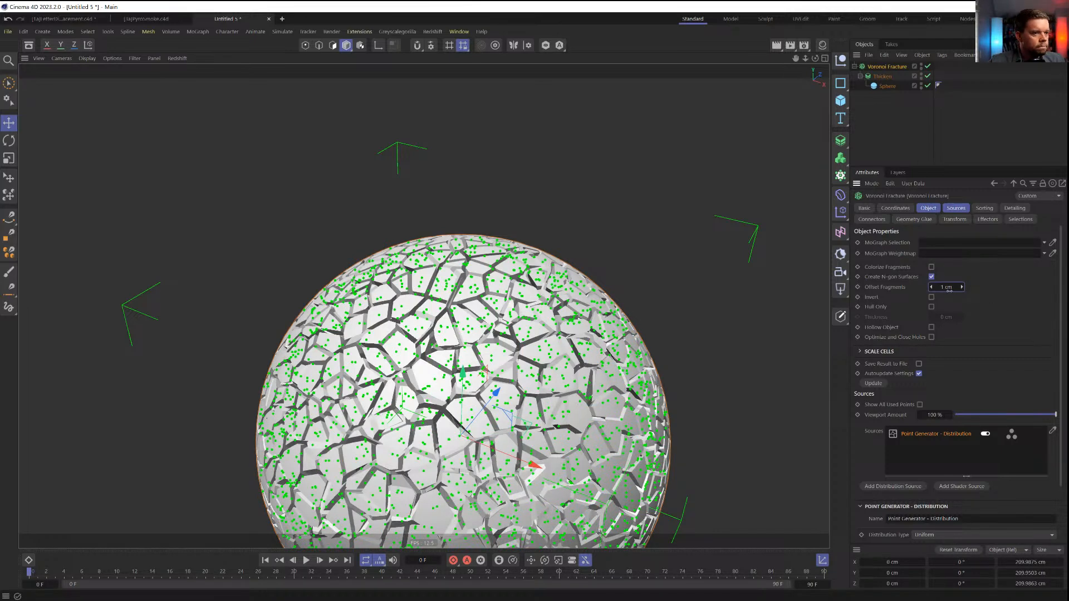
pyautogui.write('0.1')
pyautogui.press('Return')
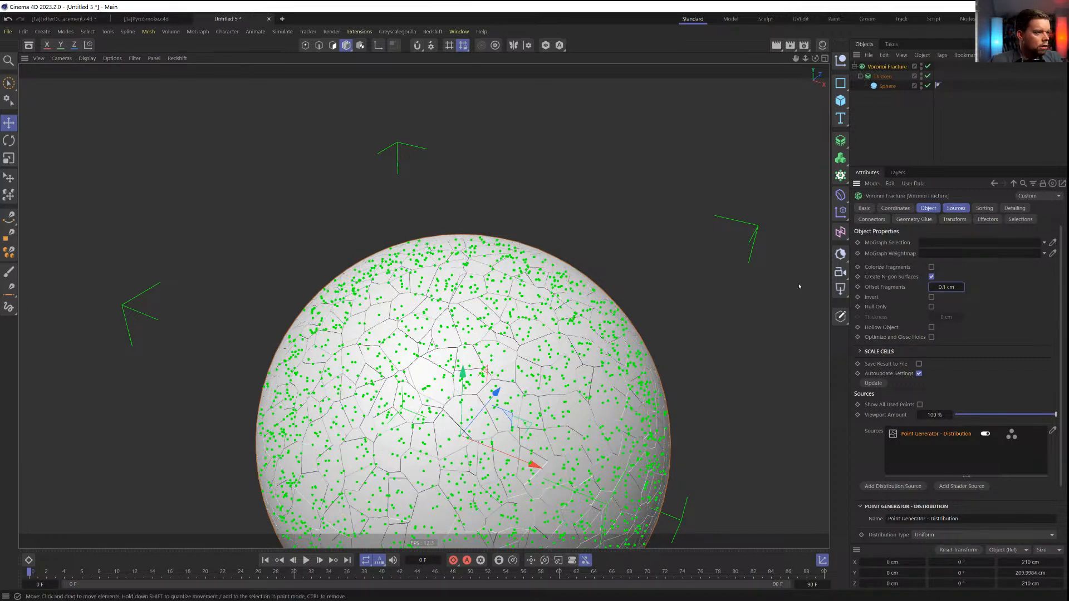
pyautogui.click(954, 143)
pyautogui.moveTo(523, 356)
pyautogui.keyDown('alt'); pyautogui.mouseDown()
pyautogui.moveTo(501, 382)
pyautogui.moveTo(503, 353)
pyautogui.mouseUp(); pyautogui.keyUp('alt')
pyautogui.scroll(-3, 485, 312)
pyautogui.keyDown('alt'); pyautogui.moveTo(503, 354); pyautogui.dragTo(496, 230, button='middle'); pyautogui.keyUp('alt')
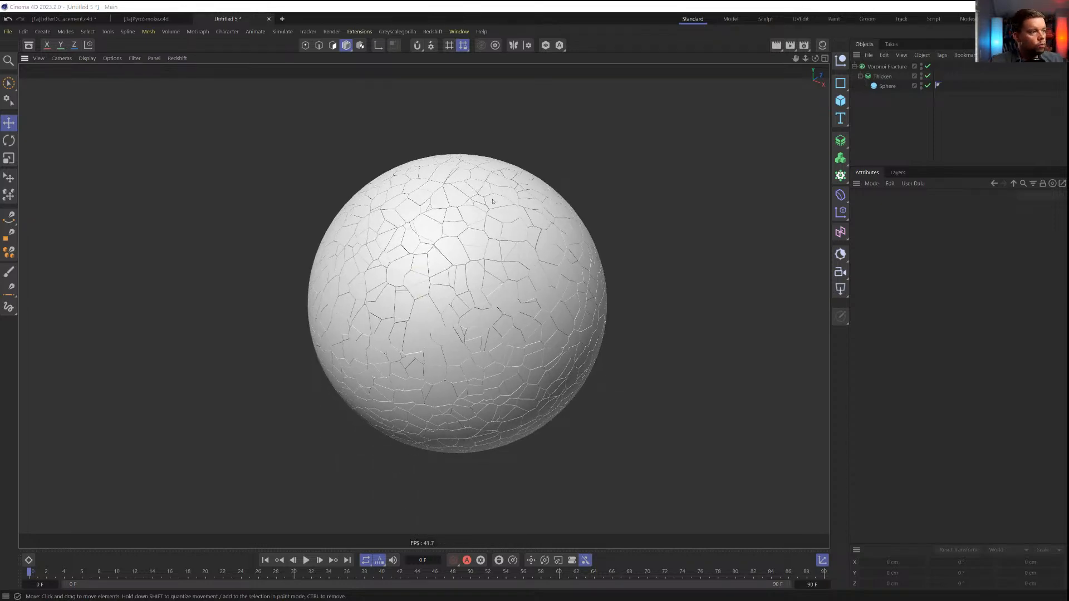
# Save the cracked sphere scene in the SceneFiles folder as [4a]PlanetCrack.c4d
pyautogui.hotkey('ctrl', 's')
pyautogui.click(184, 114)
pyautogui.click(77, 496)
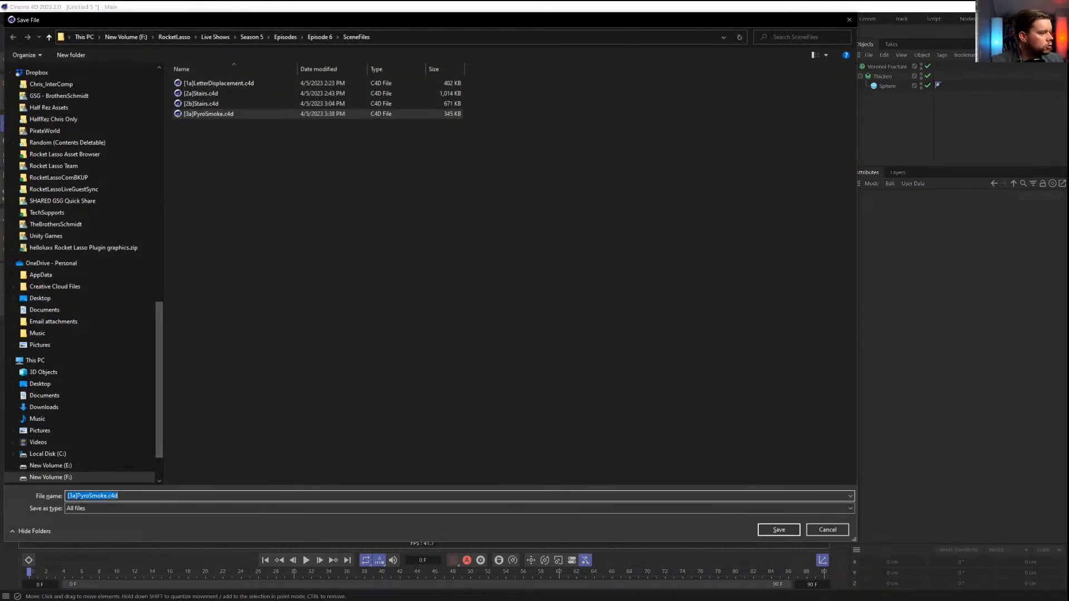
pyautogui.click(77, 496)
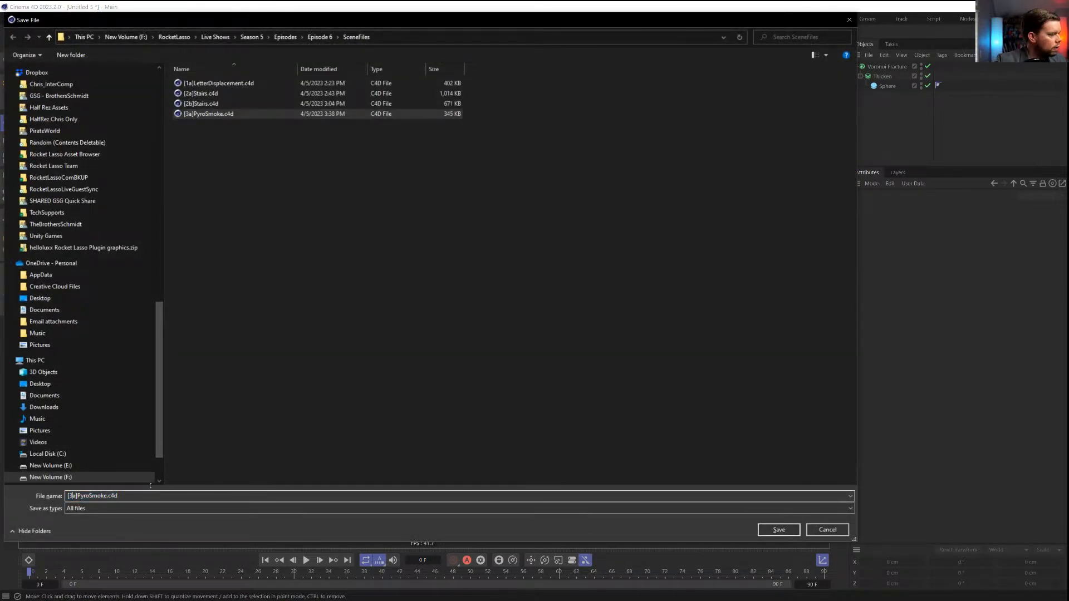
pyautogui.press('BackSpace')
pyautogui.write('4a]')
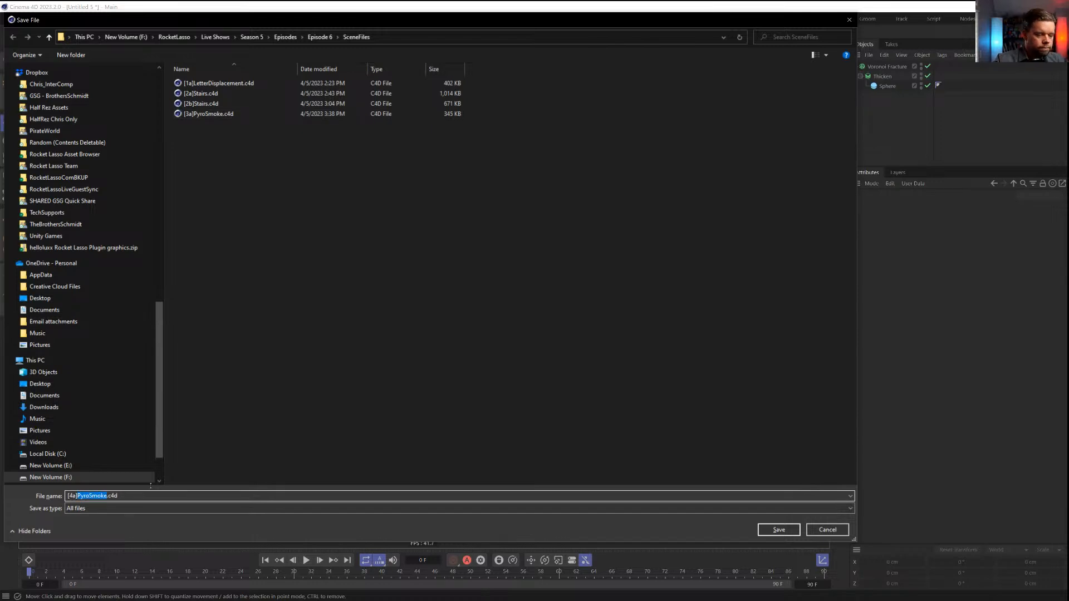
pyautogui.write('PlanetCrac')
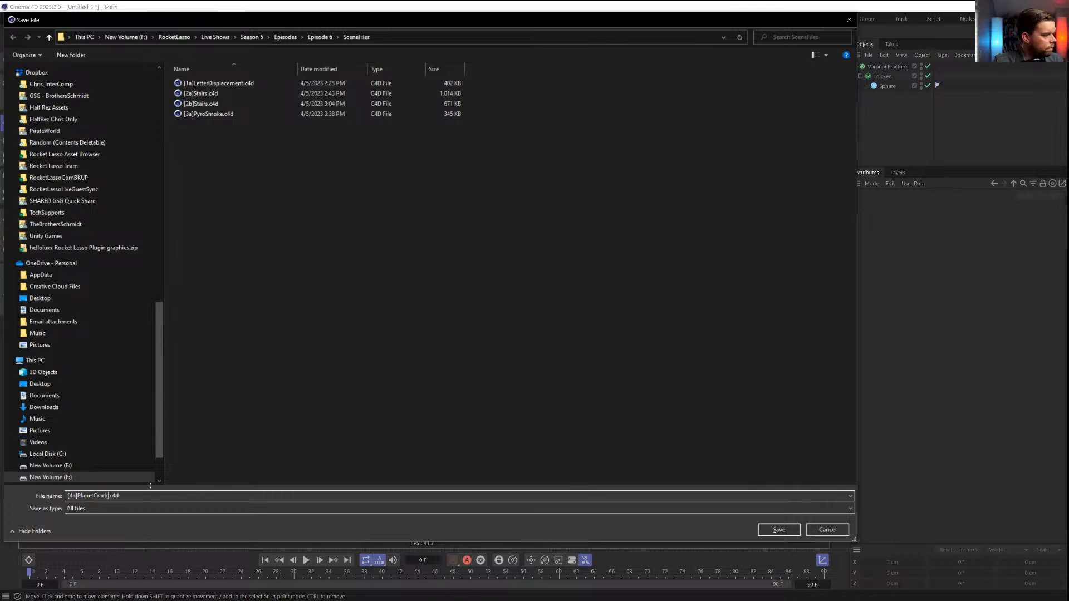
pyautogui.press('Return')
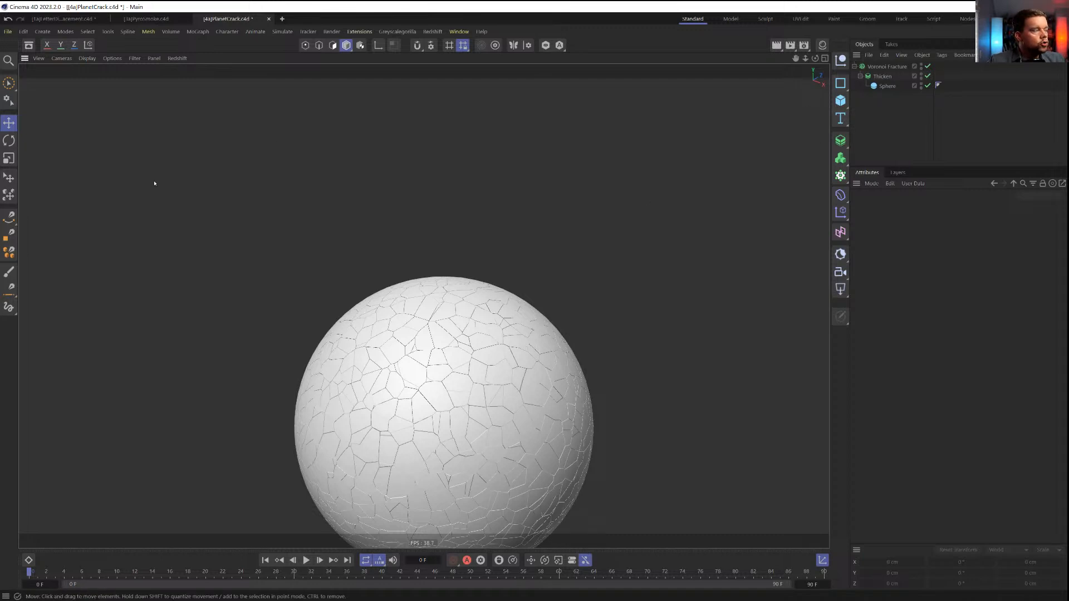
# Draw a two-point vertical spline about 100 cm tall beside the sphere in the front view, at X about 150 cm
pyautogui.middleClick(22, 88)
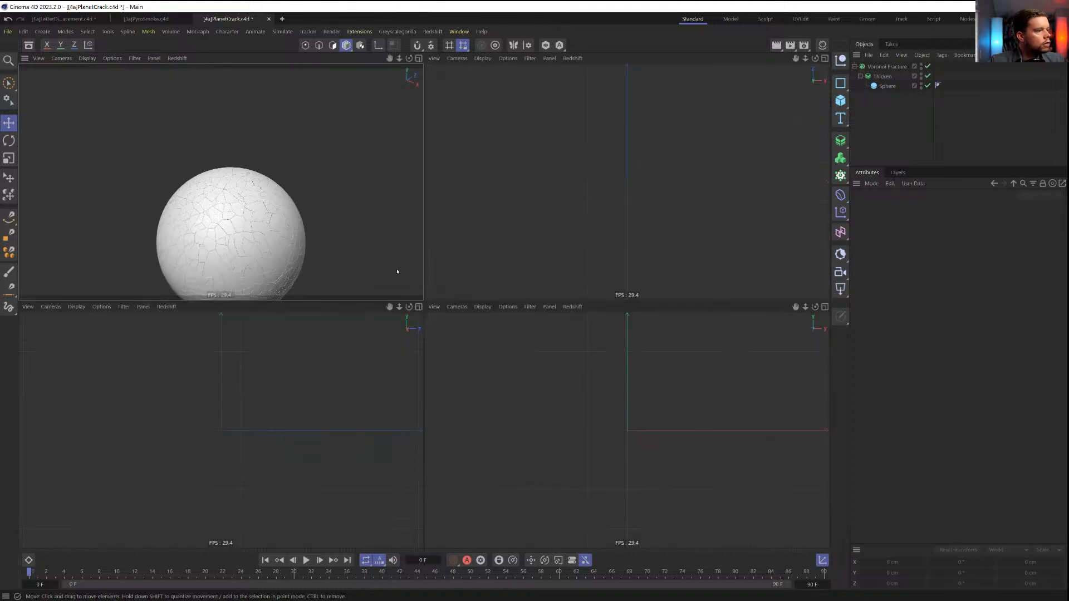
pyautogui.middleClick(591, 378)
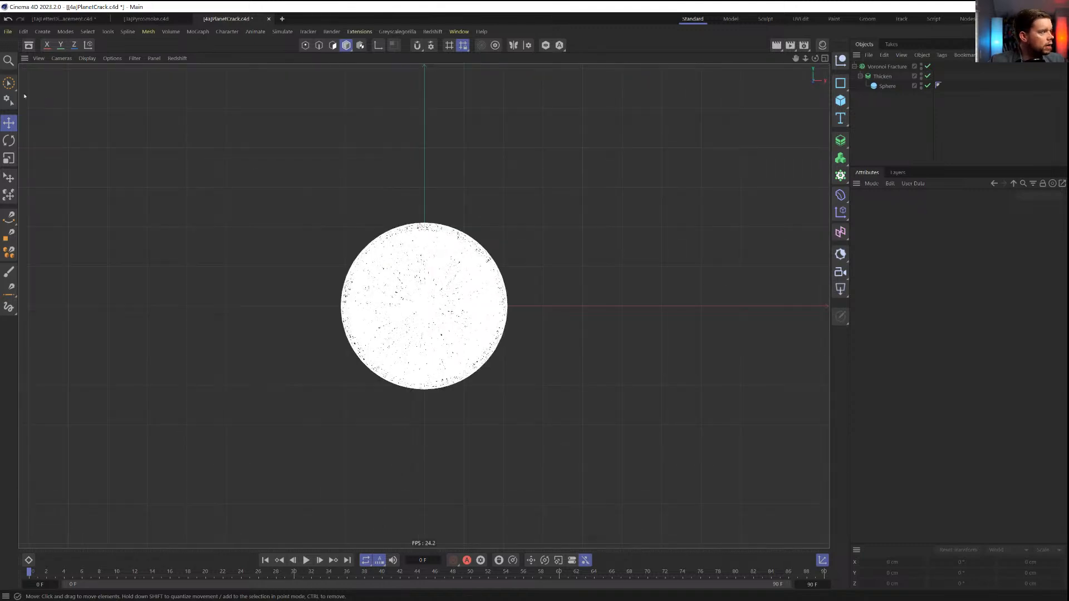
pyautogui.click(9, 216)
pyautogui.click(543, 227)
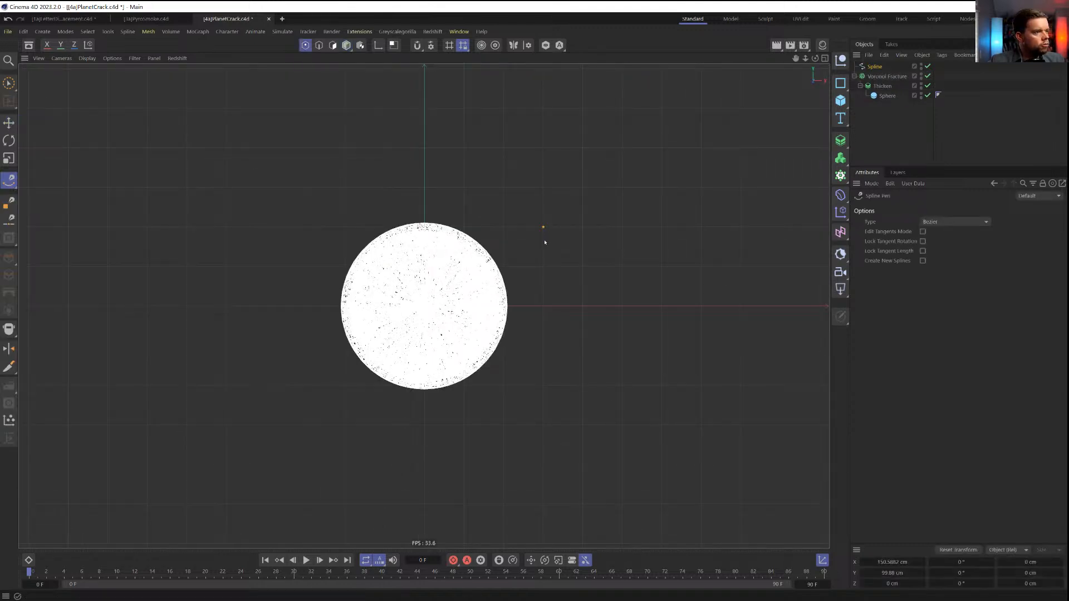
pyautogui.click(543, 307)
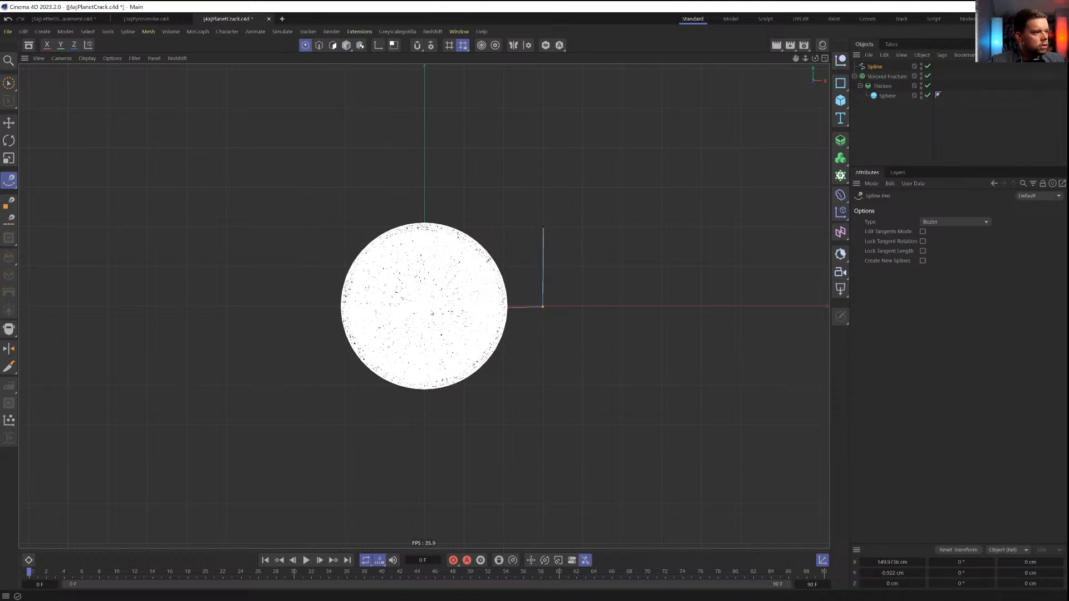
# Set both spline points to X position 0 cm, X size 0 cm and Y size 100 cm, and return to Model mode in perspective
pyautogui.hotkey('ctrl', 'a')
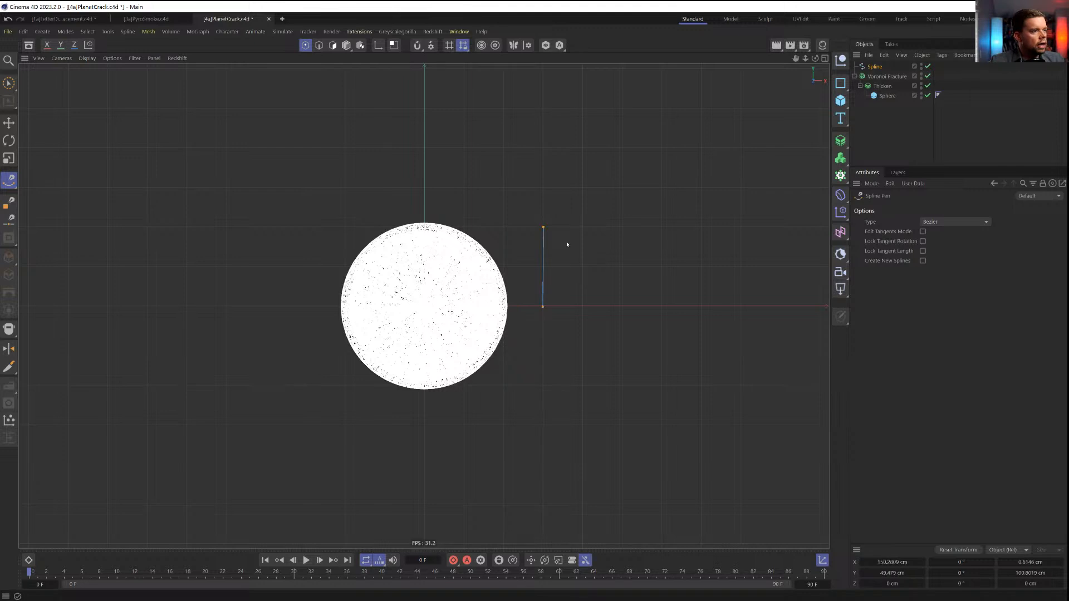
pyautogui.click(893, 573)
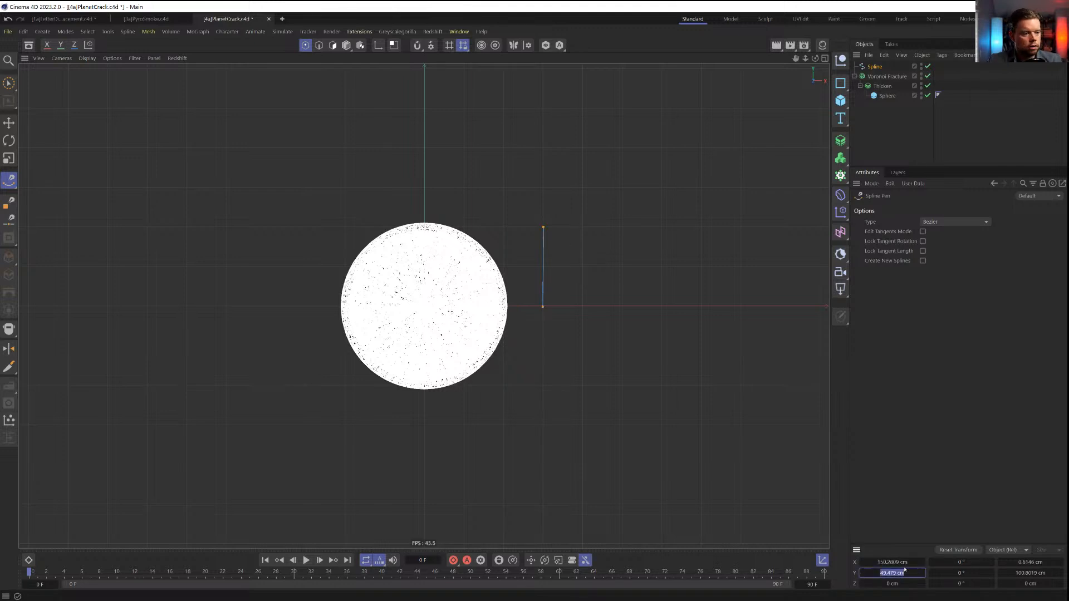
pyautogui.click(897, 562)
pyautogui.write('0')
pyautogui.press('Return')
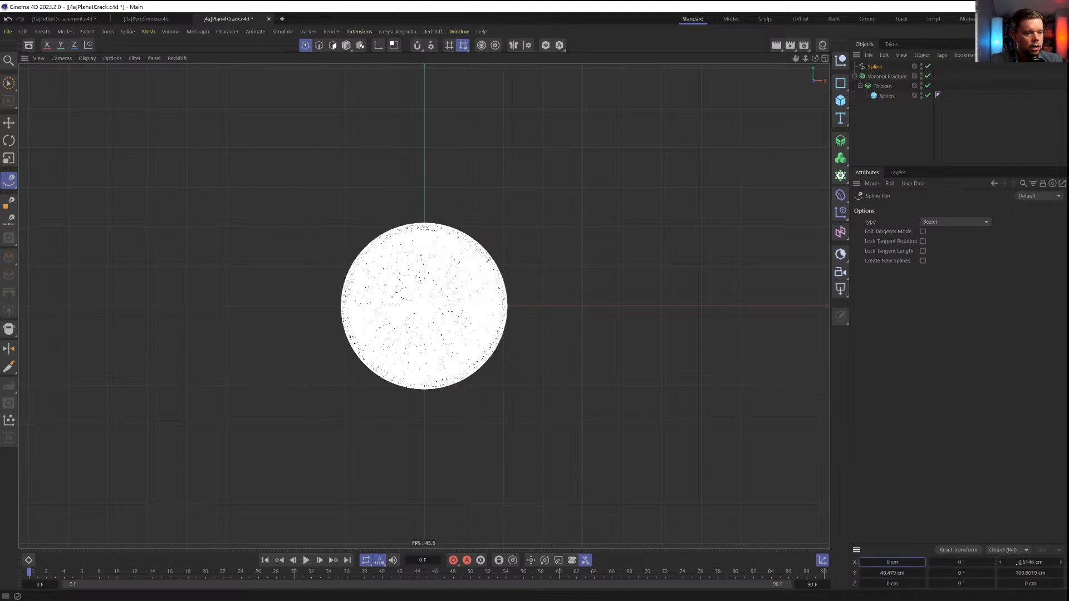
pyautogui.click(1019, 562)
pyautogui.write('0')
pyautogui.click(1021, 572)
pyautogui.write('1')
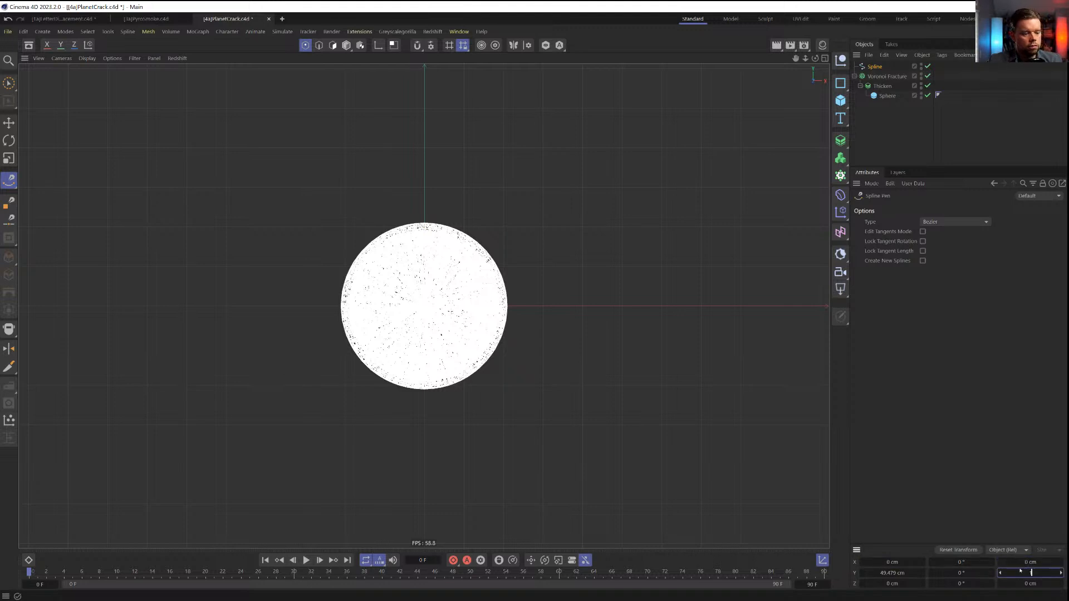
pyautogui.middleClick(461, 258)
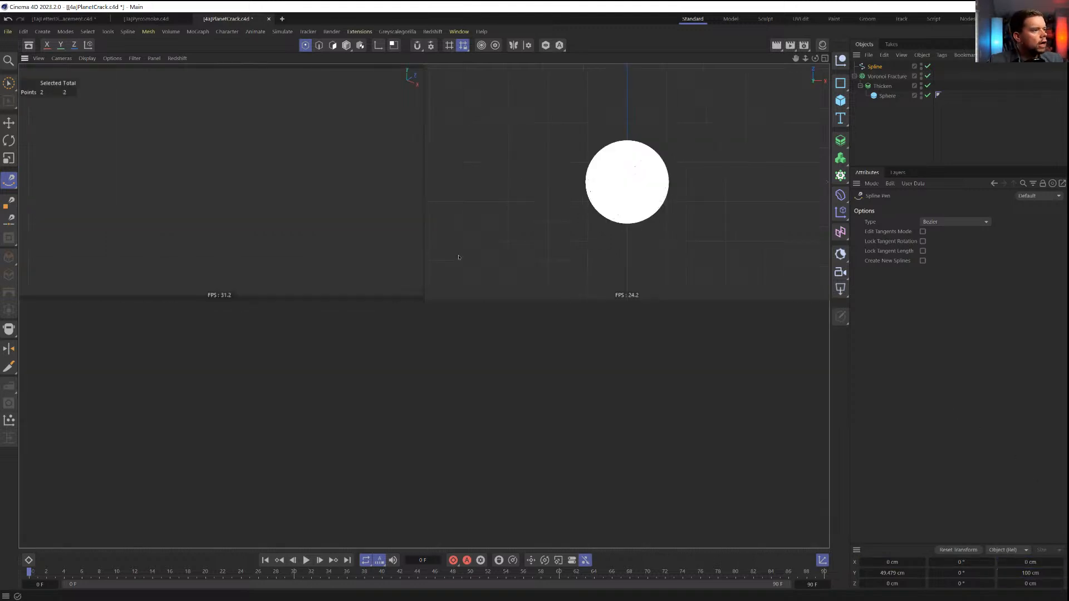
pyautogui.middleClick(323, 210)
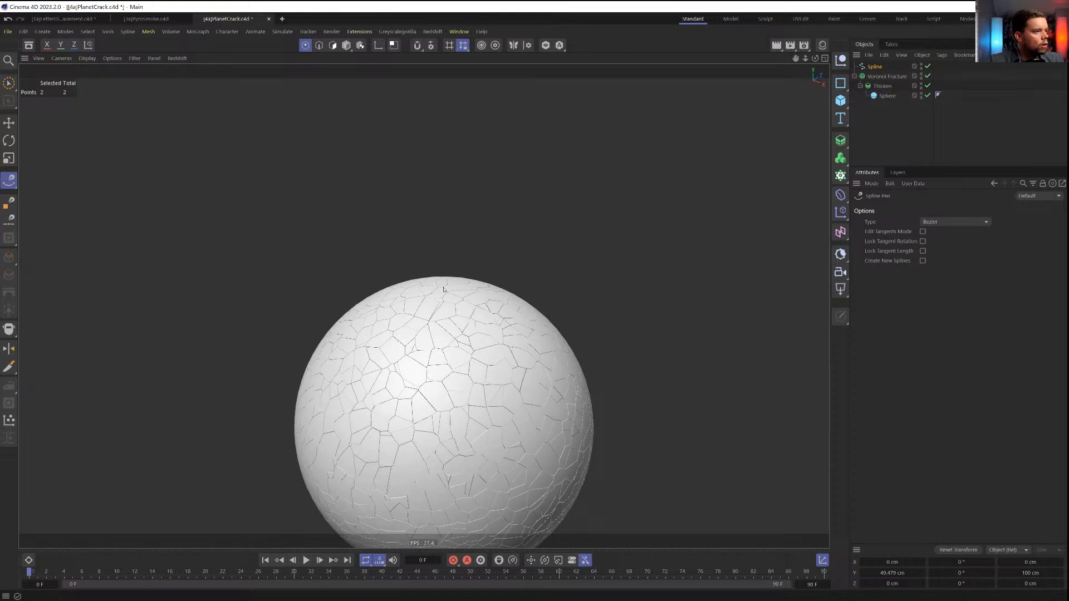
pyautogui.click(347, 46)
# Add a Spline effector to the Voronoi Fracture, assign the drawn spline to it, and set its mode to Falloff
pyautogui.keyDown('alt'); pyautogui.moveTo(531, 277); pyautogui.dragTo(498, 314, button='right'); pyautogui.keyUp('alt')
pyautogui.keyDown('alt'); pyautogui.moveTo(498, 314); pyautogui.dragTo(472, 286, button='middle'); pyautogui.keyUp('alt')
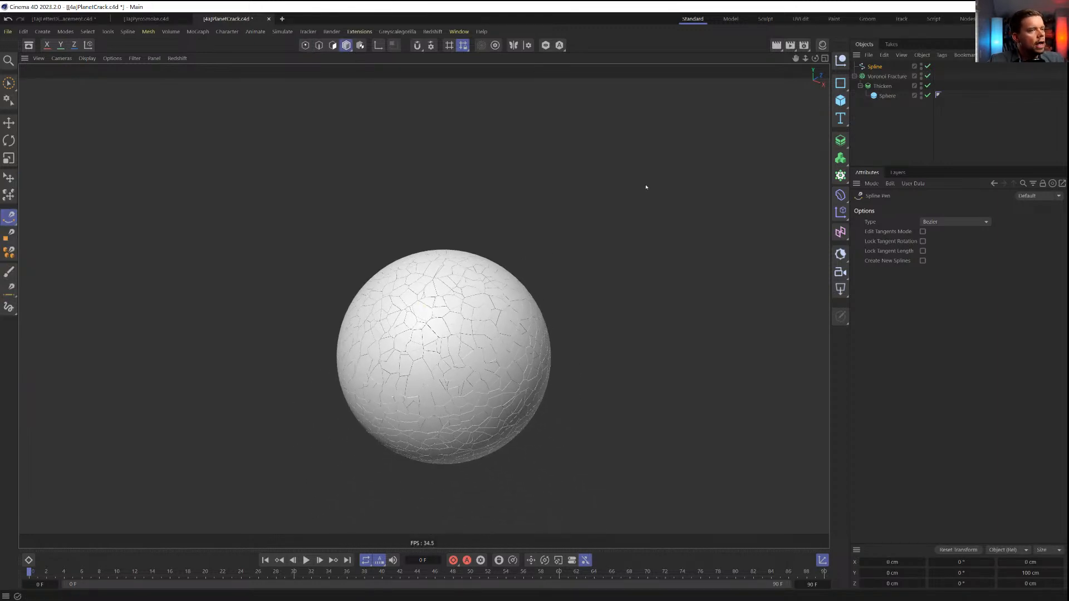
pyautogui.click(887, 77)
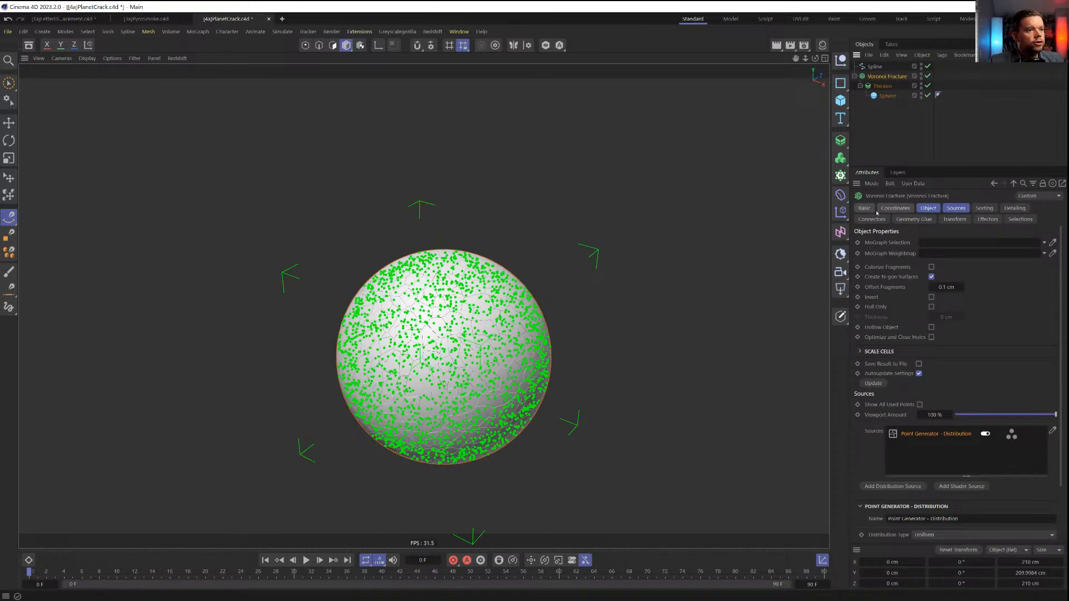
pyautogui.click(840, 214)
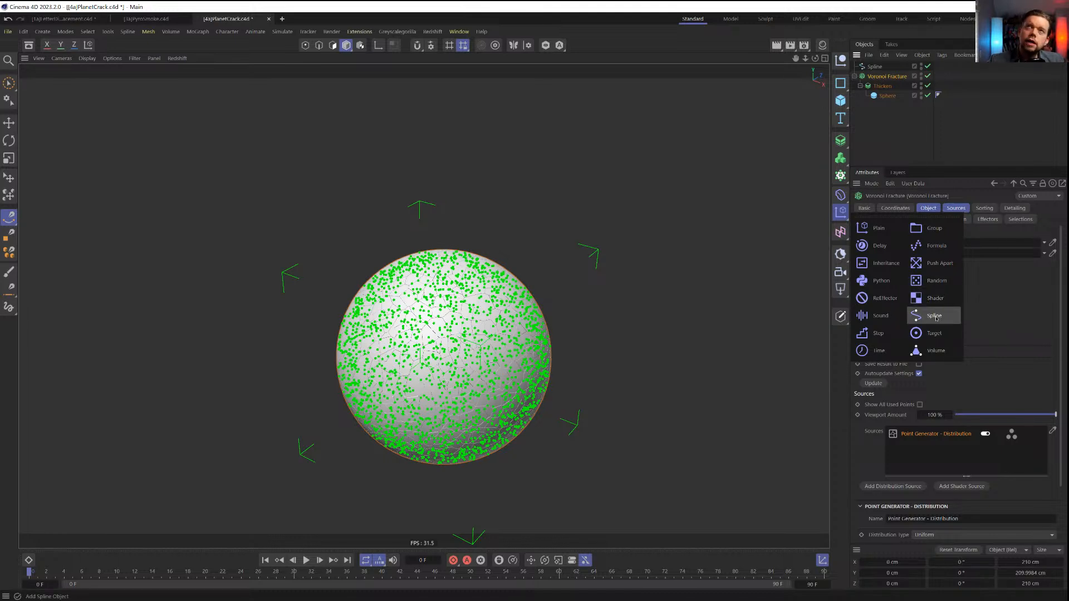
pyautogui.click(938, 317)
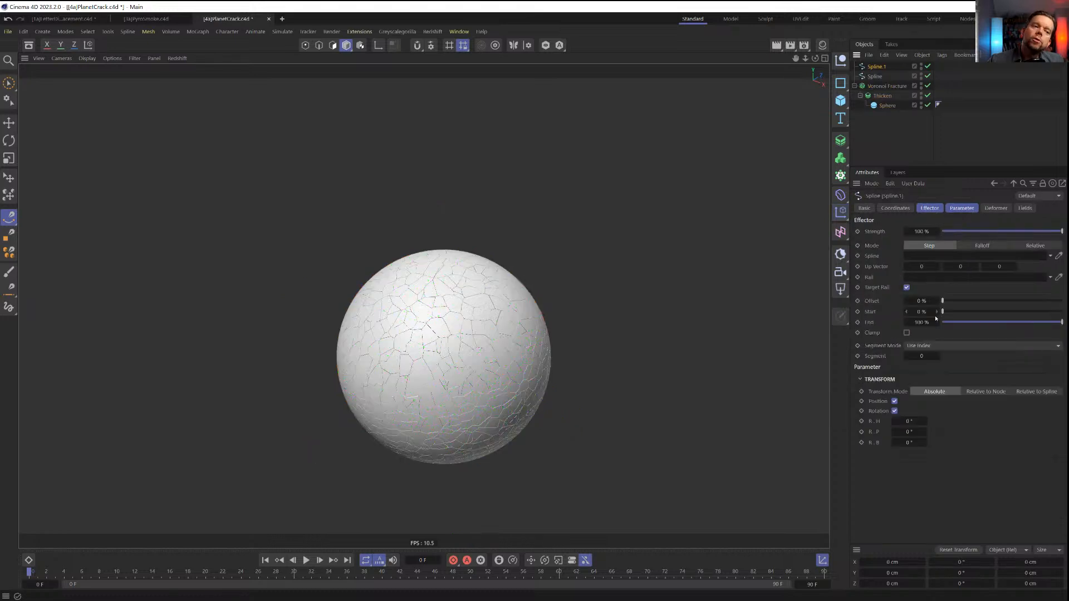
pyautogui.click(982, 246)
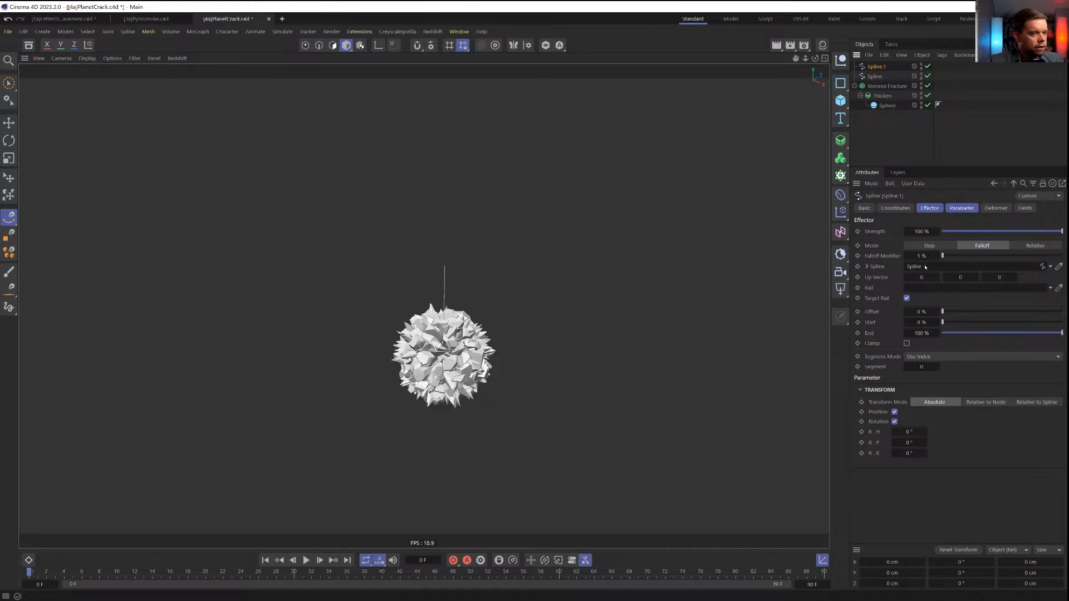
# Add a Spherical Field to the Spline effector, raise it to Y about 107 cm, and shrink it to about 96 cm
pyautogui.click(1025, 208)
pyautogui.click(875, 304)
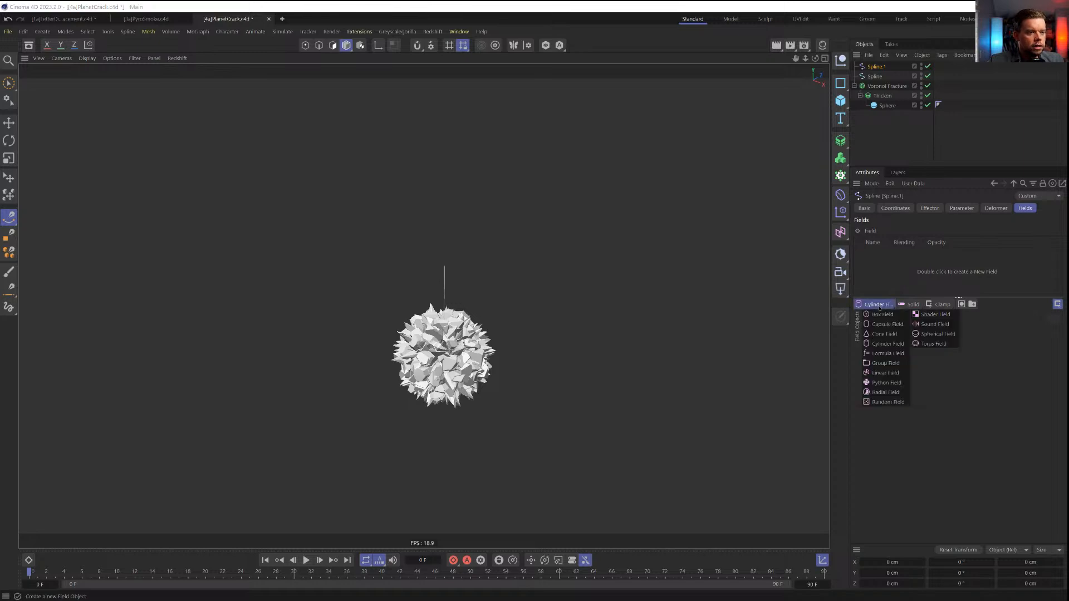
pyautogui.click(937, 334)
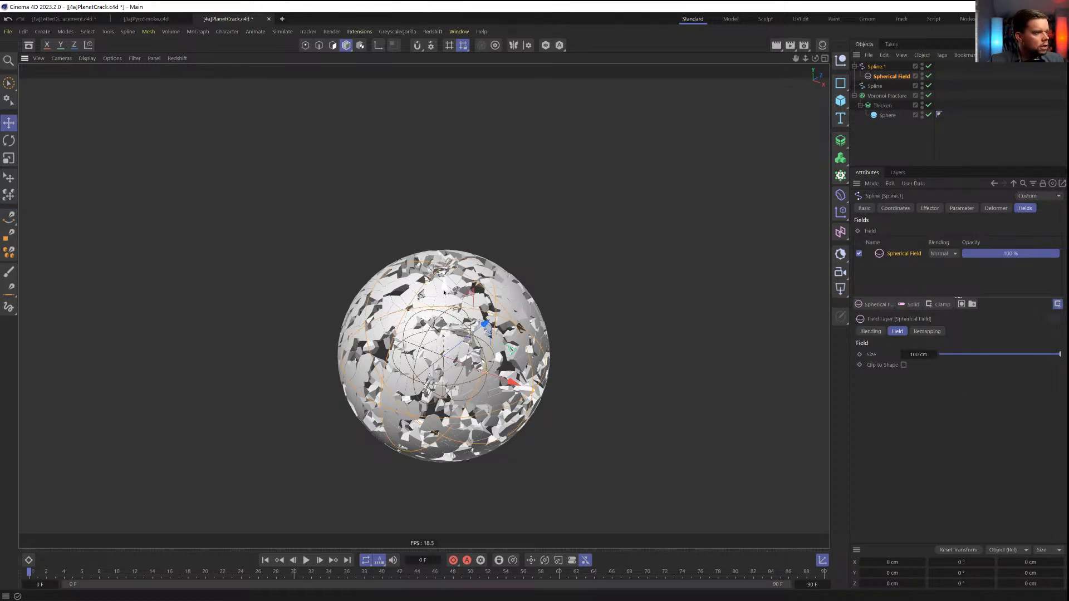
pyautogui.moveTo(444, 291); pyautogui.dragTo(476, 192)
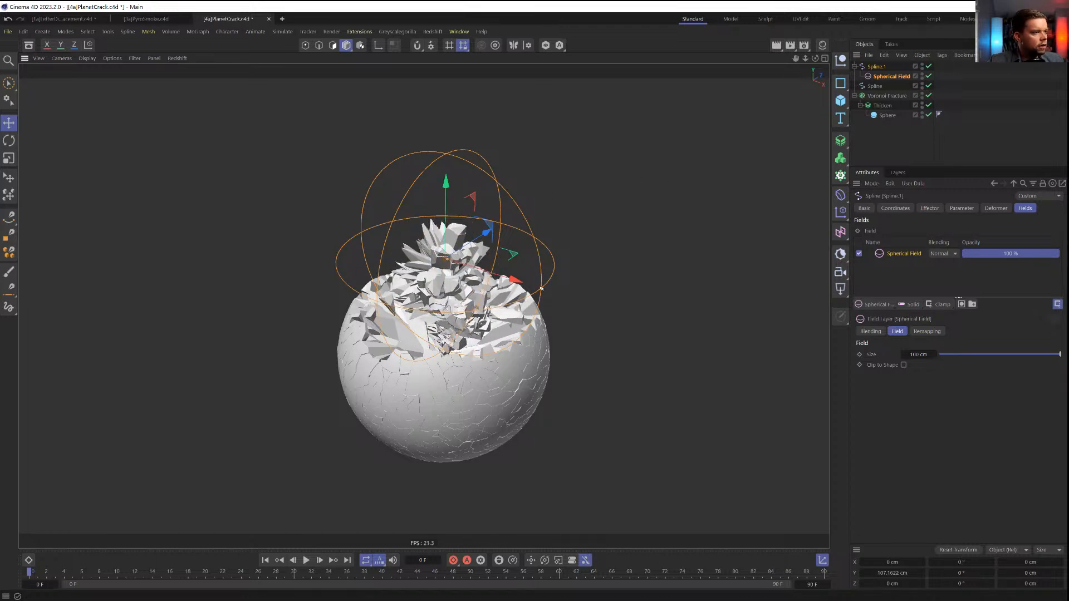
pyautogui.moveTo(541, 288)
pyautogui.mouseDown()
pyautogui.moveTo(464, 259)
pyautogui.moveTo(543, 275)
pyautogui.mouseUp()
# Set the Spline effector's Falloff Modifier to 21 %
pyautogui.click(887, 68)
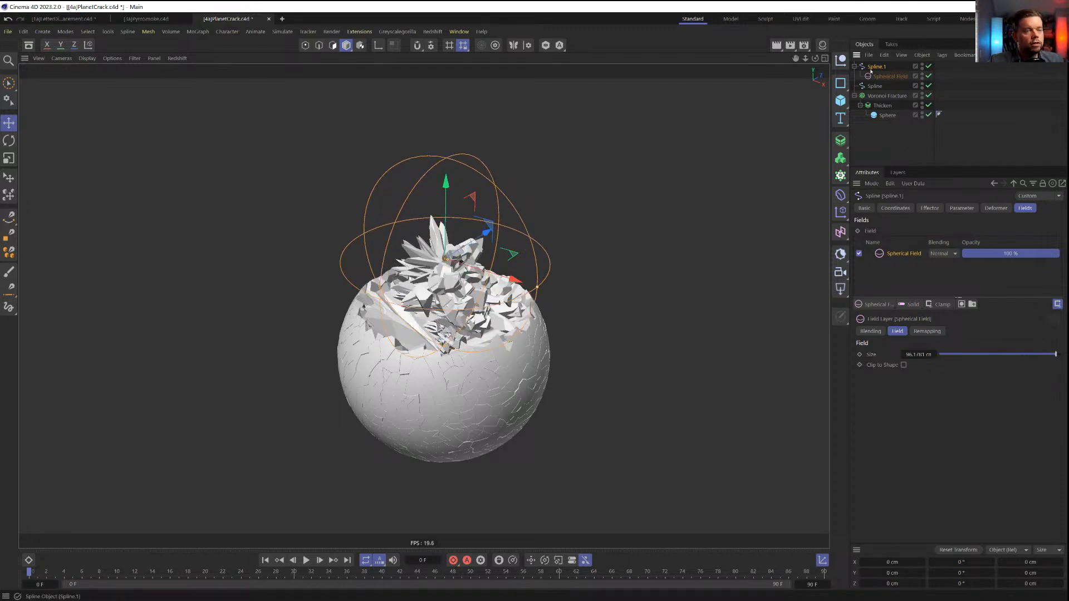
pyautogui.click(930, 209)
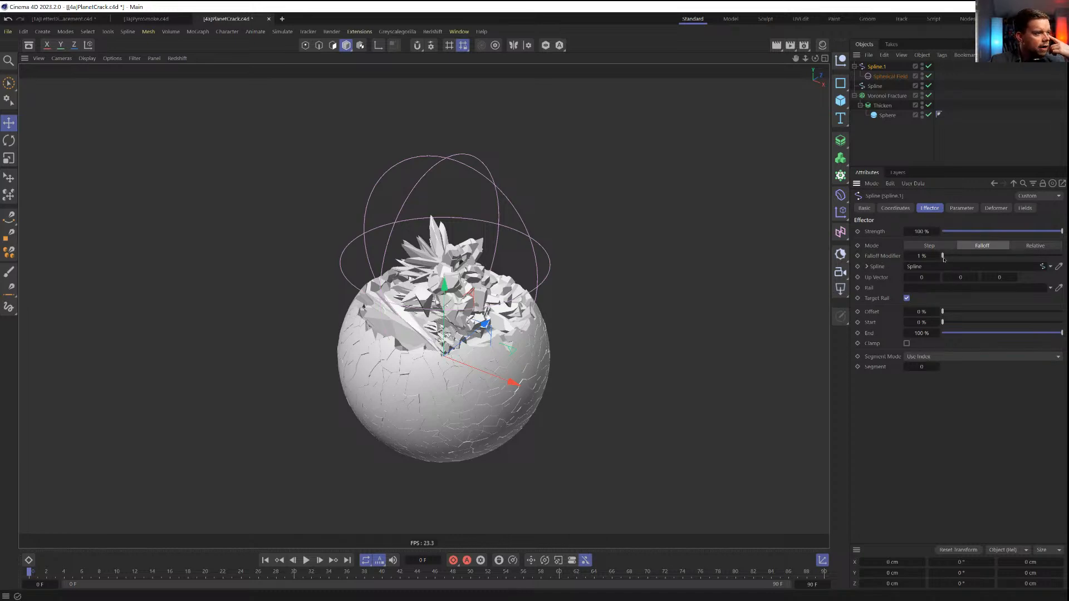
pyautogui.moveTo(945, 258); pyautogui.dragTo(966, 256)
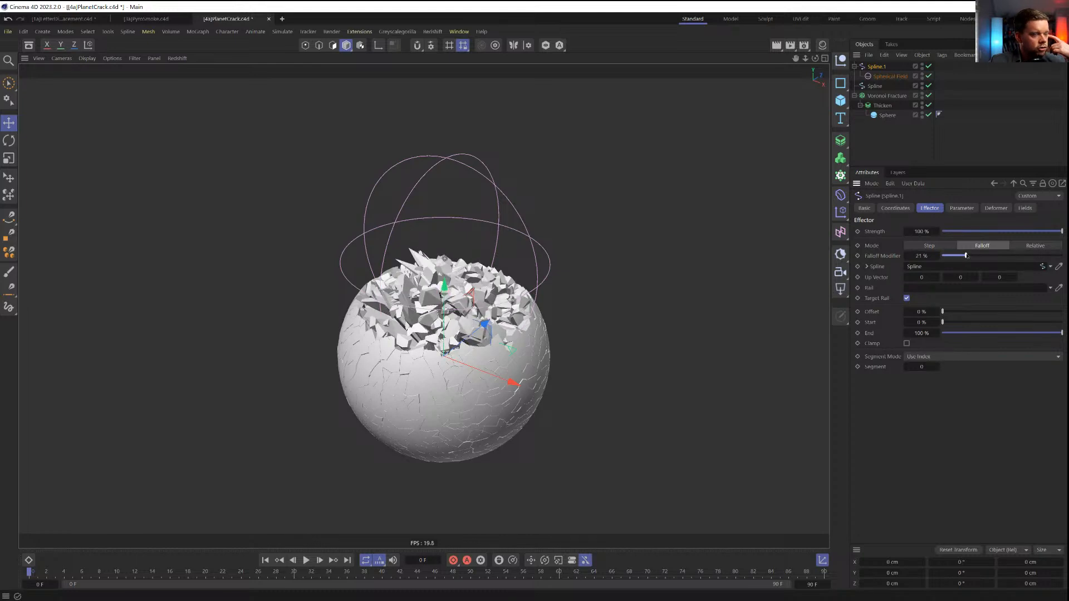
# Raise the Spherical Field to Y about 116 cm, try a much smaller size, and settle on about 97 cm
pyautogui.click(886, 77)
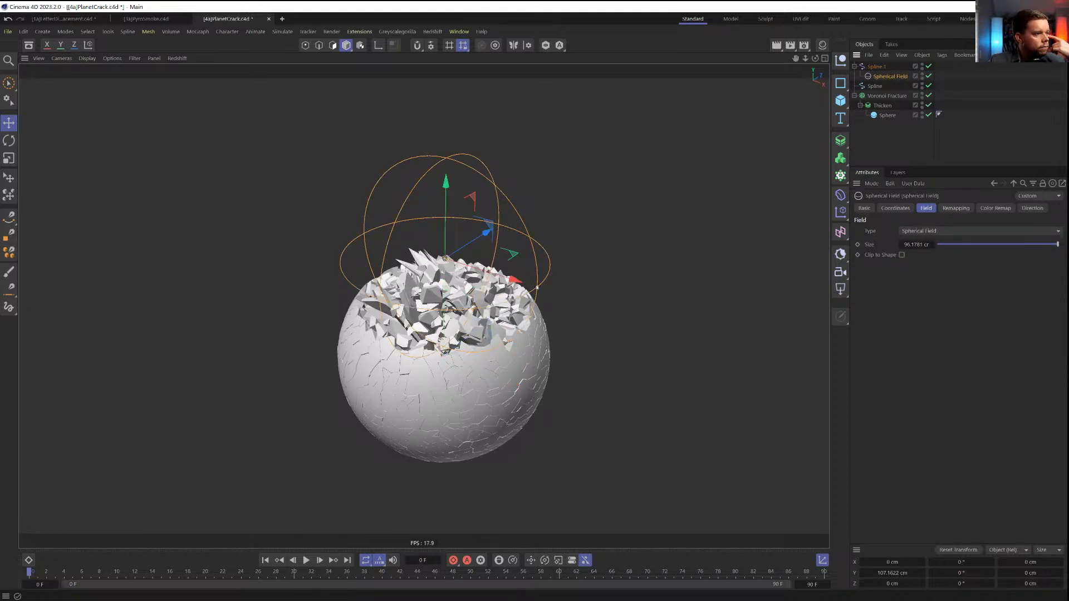
pyautogui.moveTo(538, 288); pyautogui.dragTo(481, 272)
pyautogui.moveTo(448, 190)
pyautogui.mouseDown()
pyautogui.moveTo(446, 161)
pyautogui.moveTo(445, 228)
pyautogui.moveTo(445, 176)
pyautogui.mouseUp()
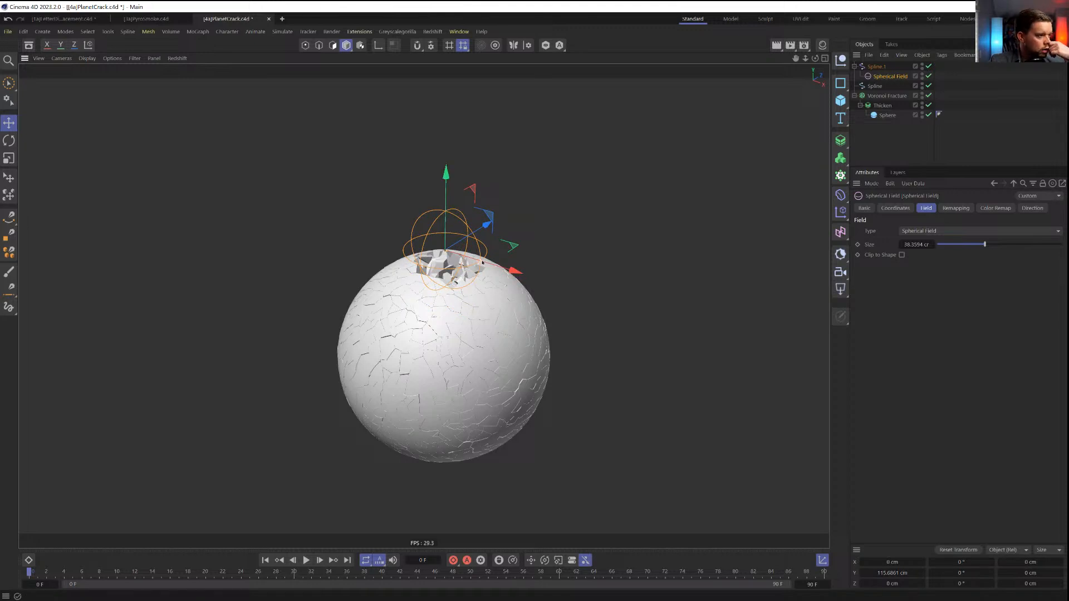
pyautogui.moveTo(483, 262); pyautogui.dragTo(538, 278)
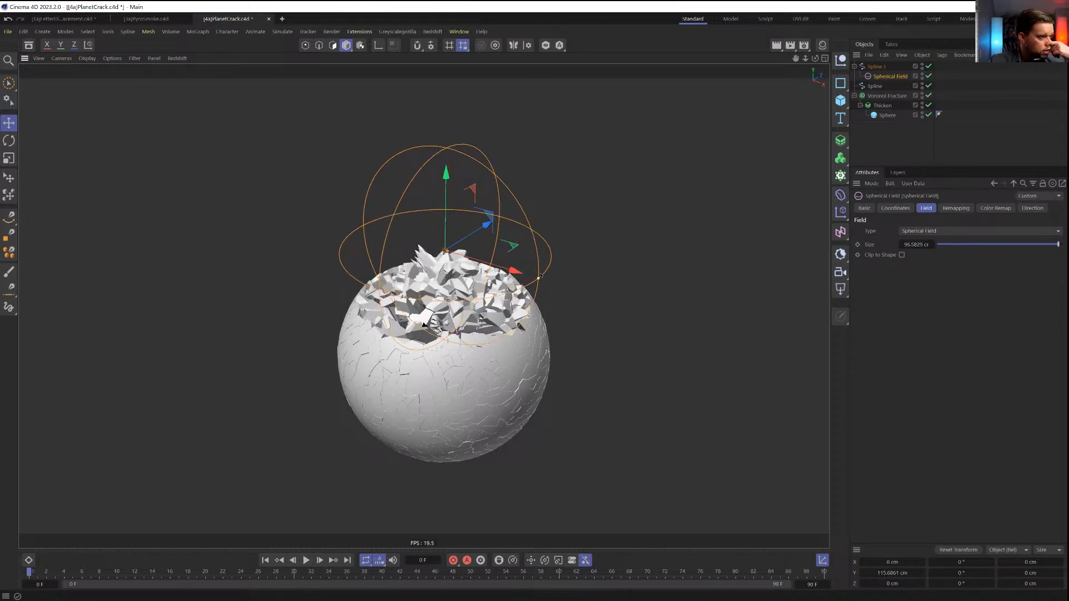
# Try a Thickness of 2 cm on the Thicken generator and inspect the raised fragments up close
pyautogui.click(881, 105)
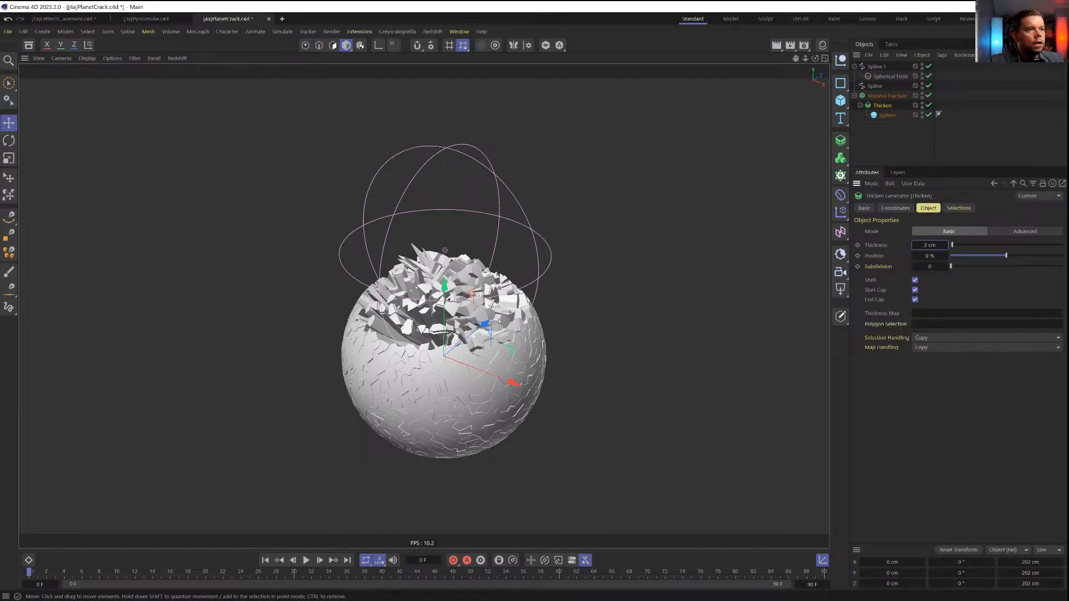
pyautogui.scroll(10, 603, 282)
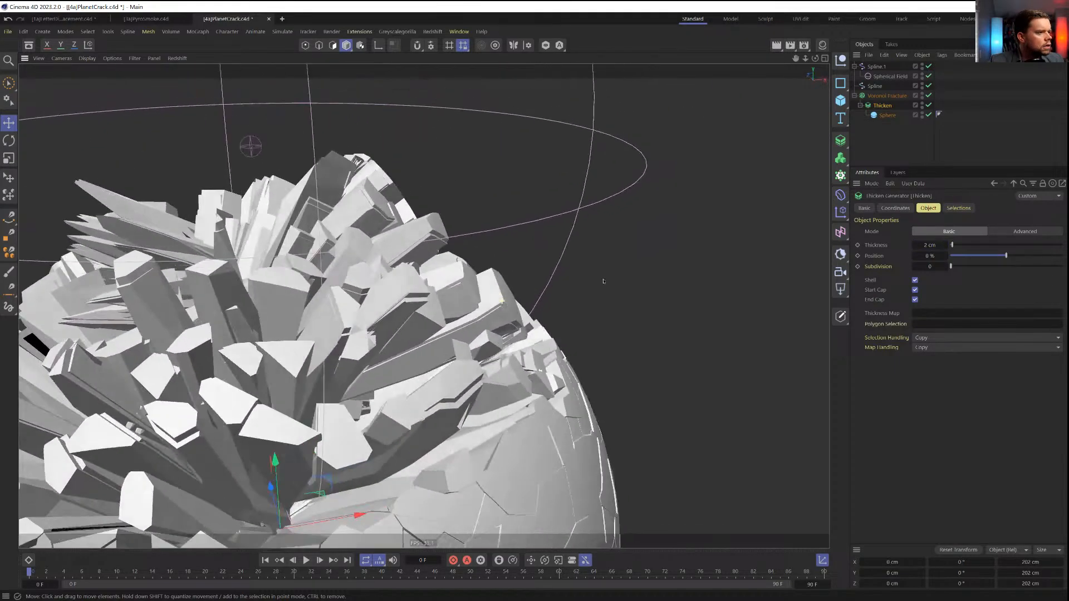
pyautogui.scroll(-10, 603, 281)
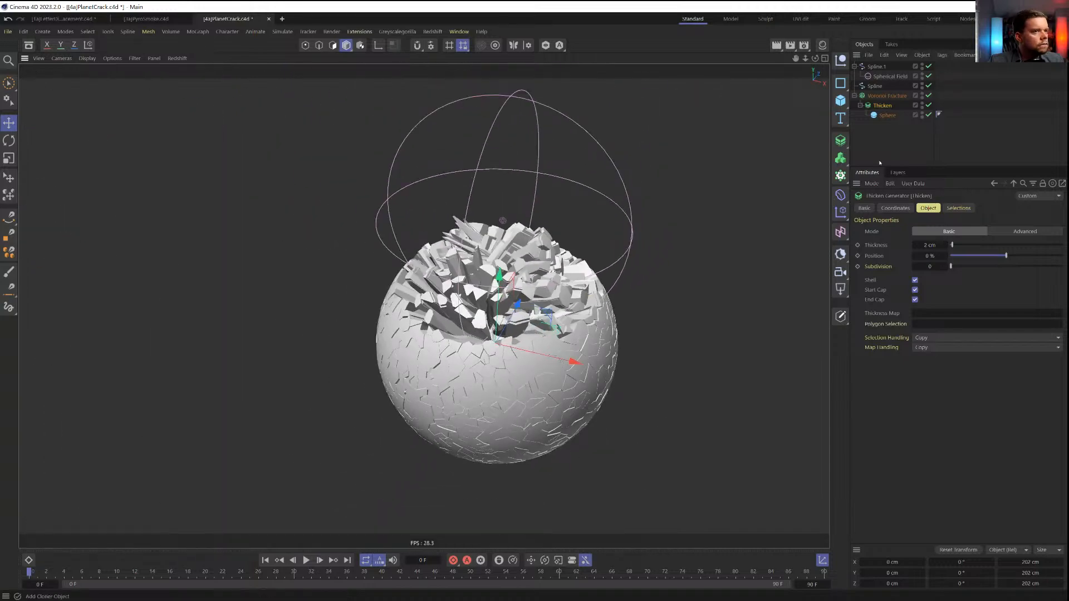
# Move the Sphere out of the Thicken generator to sit directly under the Voronoi Fracture, and delete the Thicken
pyautogui.click(894, 97)
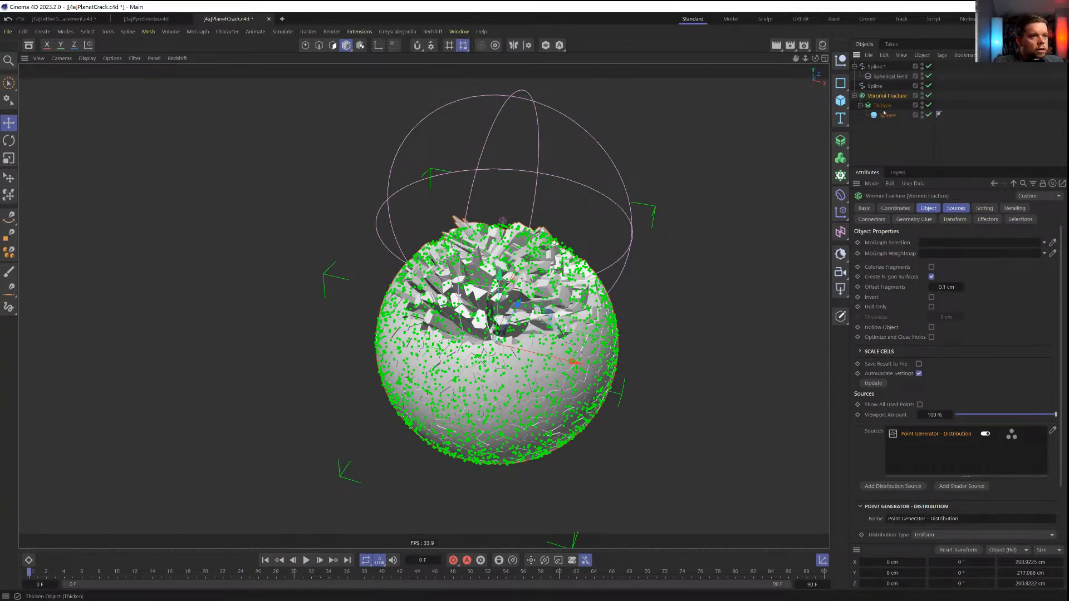
pyautogui.moveTo(887, 115); pyautogui.dragTo(885, 102)
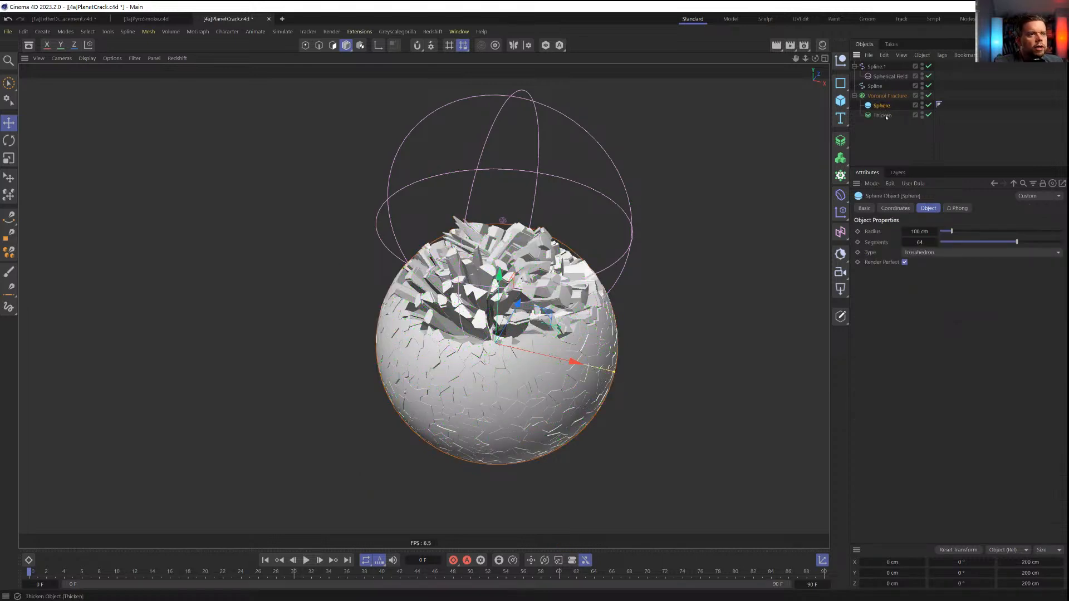
pyautogui.click(886, 115)
pyautogui.press('Delete')
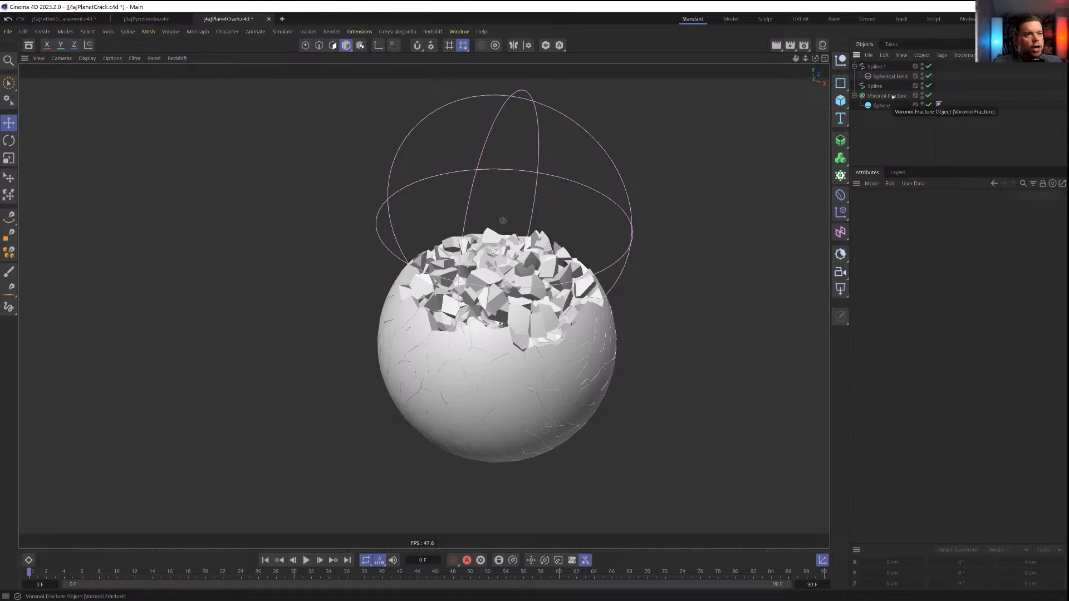
# Turn on Hull Only for the Voronoi Fracture so only the sphere's outer shell is fractured
pyautogui.click(890, 96)
pyautogui.keyDown('alt'); pyautogui.moveTo(536, 282); pyautogui.dragTo(537, 337); pyautogui.keyUp('alt')
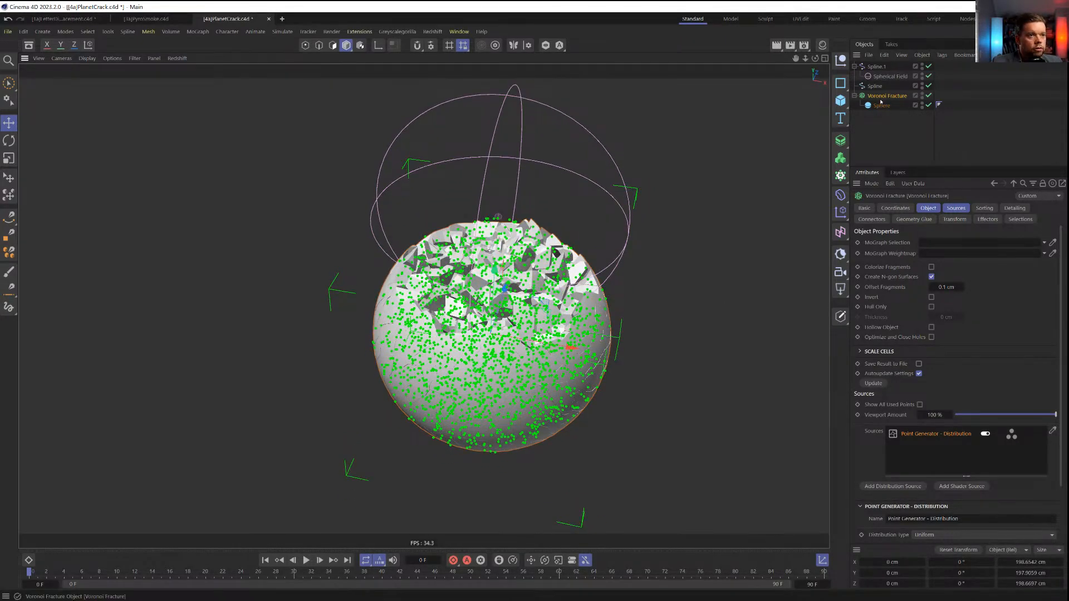
pyautogui.click(933, 307)
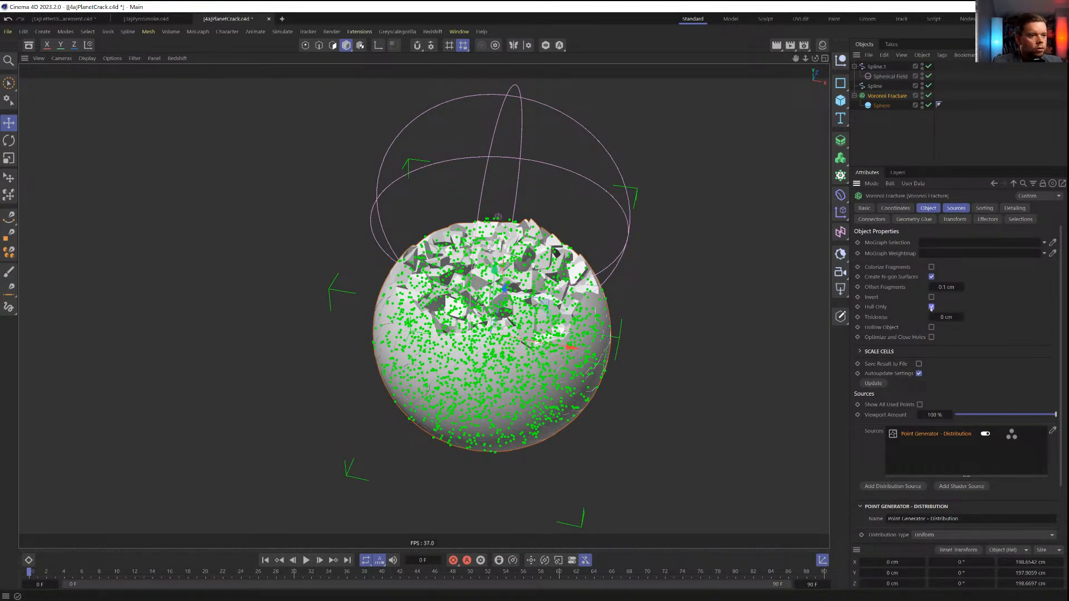
pyautogui.click(892, 139)
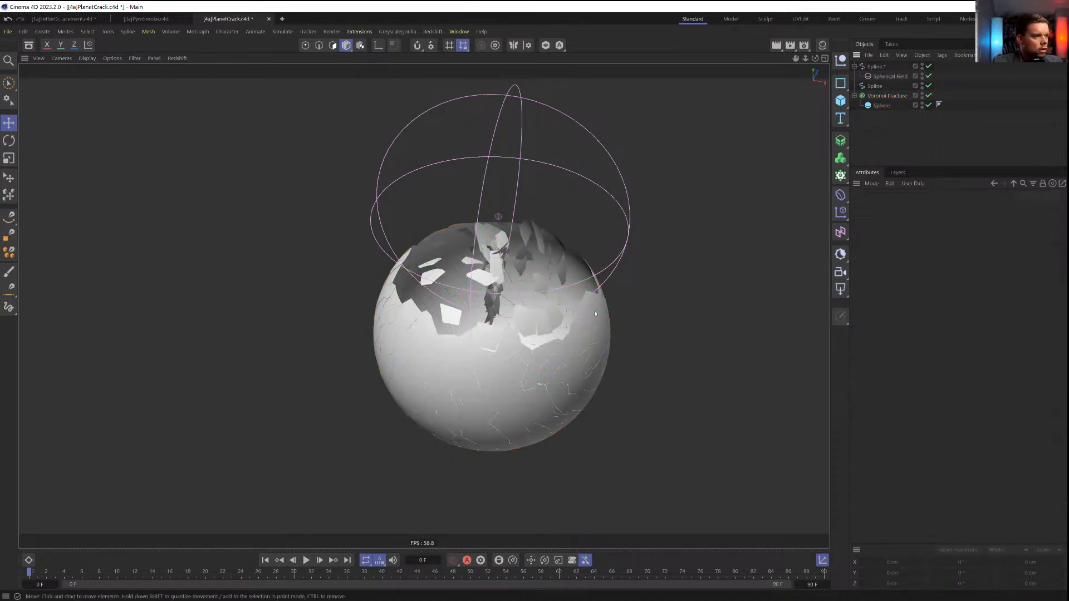
# Vary the Spherical Field's size down to about 51 cm and up to about 121 cm to test the shell opening
pyautogui.click(890, 76)
pyautogui.moveTo(623, 240); pyautogui.dragTo(563, 255)
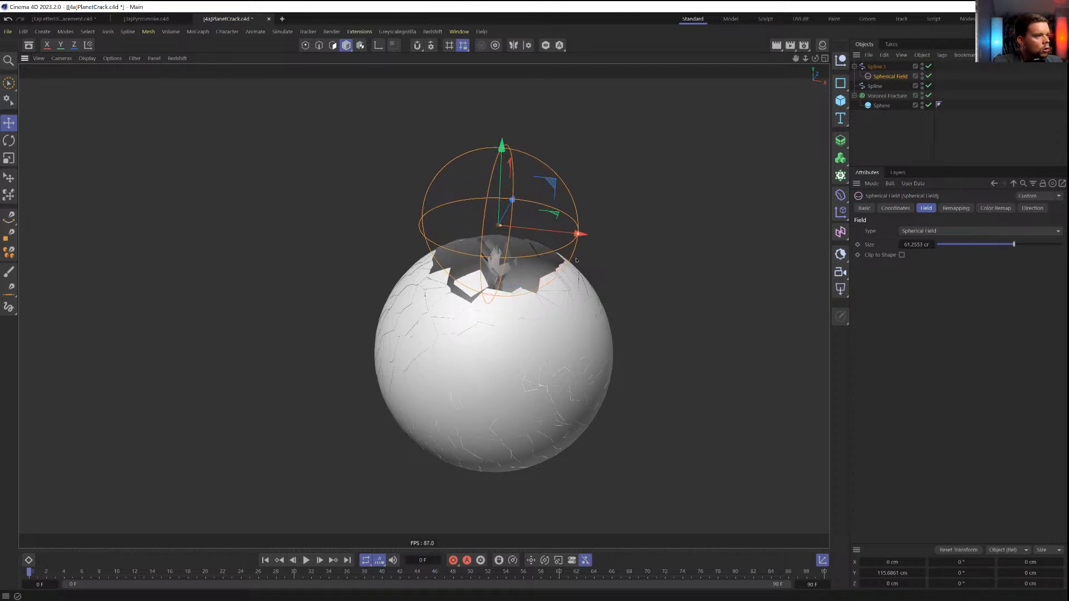
pyautogui.moveTo(576, 260)
pyautogui.mouseDown()
pyautogui.moveTo(671, 291)
pyautogui.moveTo(579, 265)
pyautogui.mouseUp()
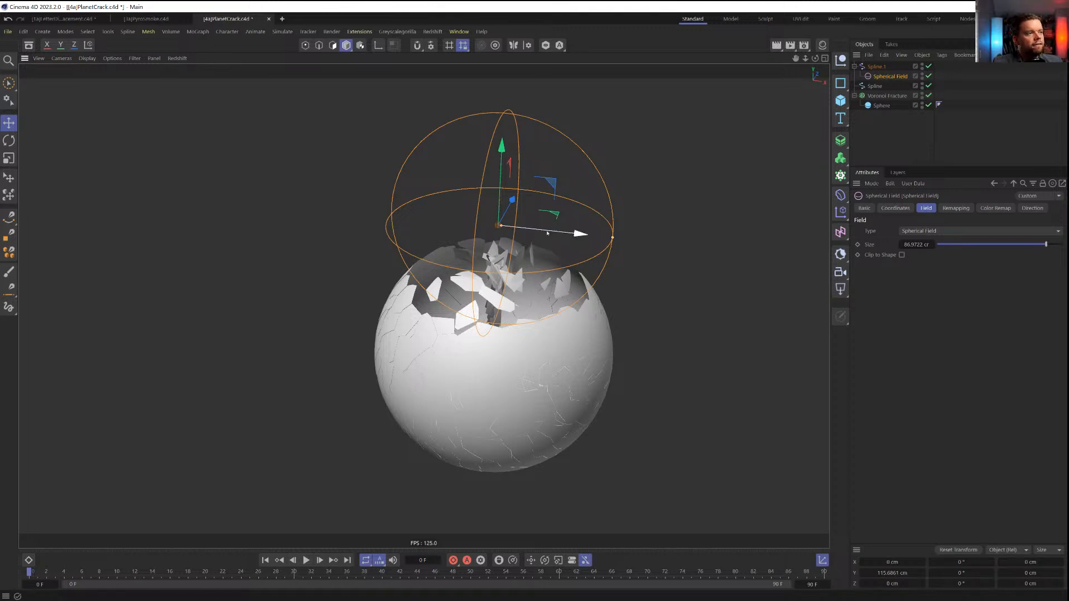
pyautogui.moveTo(613, 238); pyautogui.dragTo(577, 234)
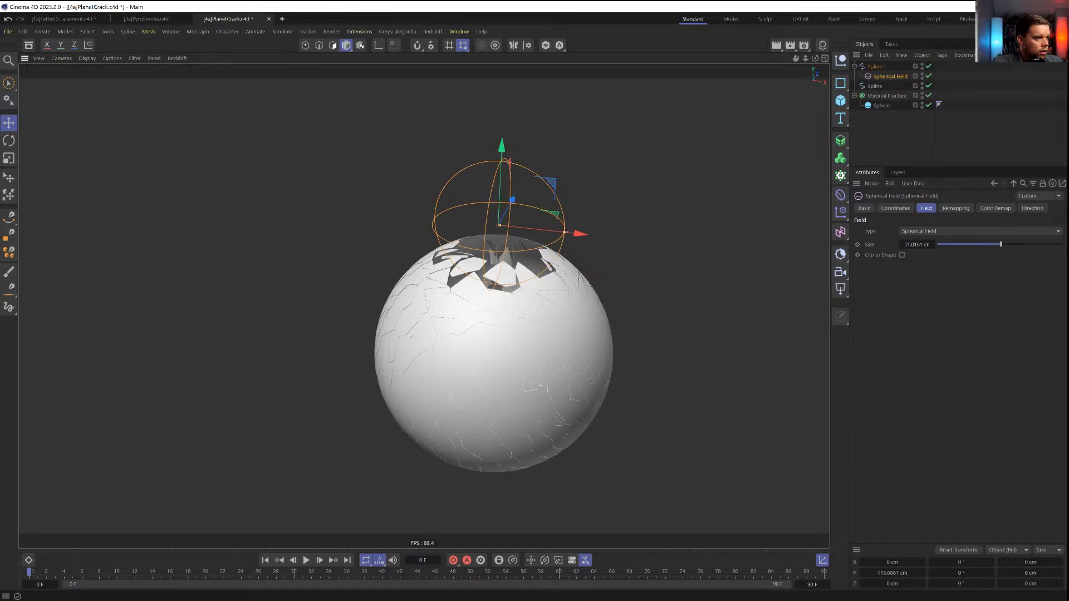
pyautogui.moveTo(584, 234); pyautogui.dragTo(659, 242)
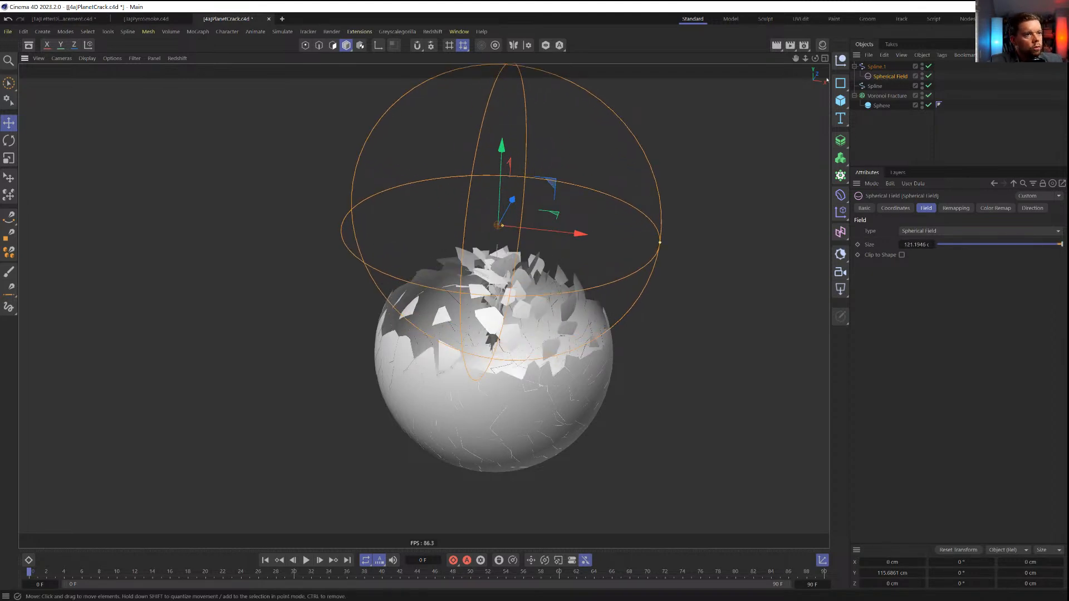
# Disable Rotation in the Spline effector's transform parameters and shrink the Spherical Field to about 80 cm
pyautogui.click(877, 67)
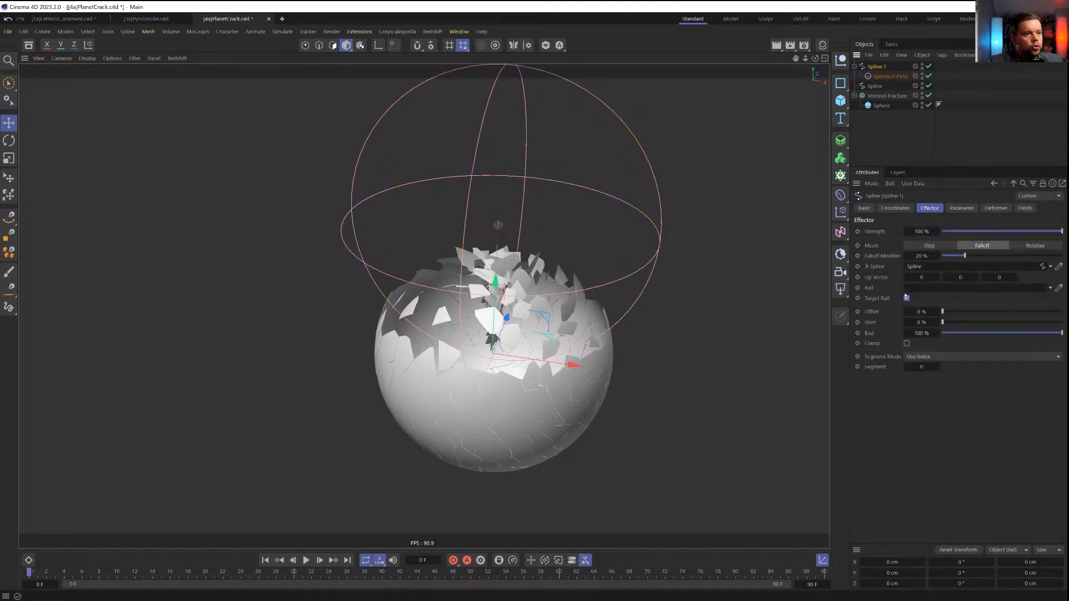
pyautogui.click(961, 208)
pyautogui.click(895, 264)
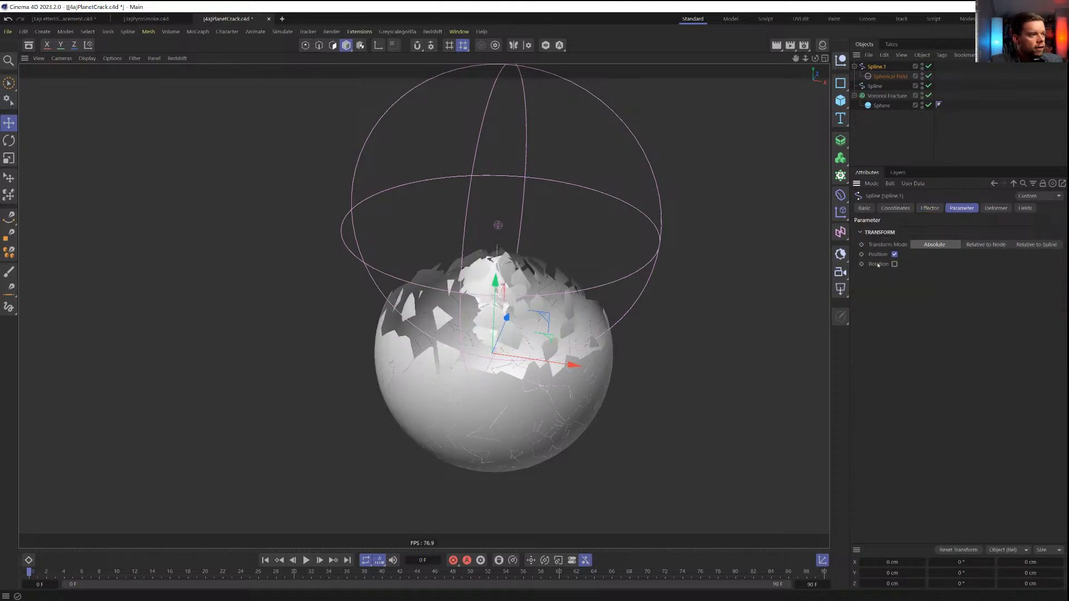
pyautogui.click(880, 77)
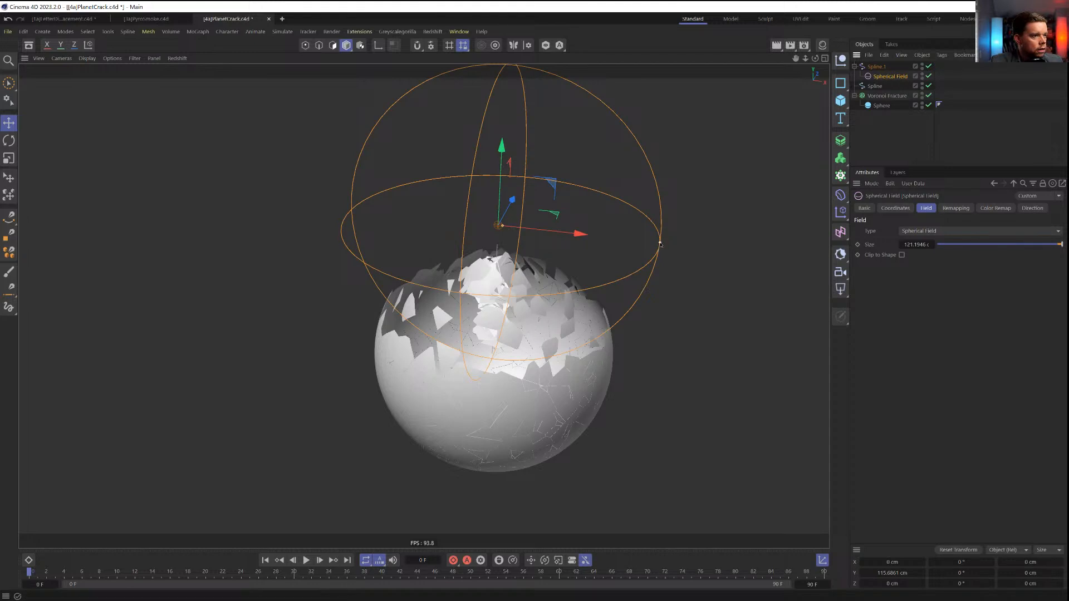
pyautogui.moveTo(652, 252); pyautogui.dragTo(601, 268)
# Add a Random effector to the Voronoi Fracture with position offsets of 5 cm on X, Y and Z
pyautogui.click(887, 96)
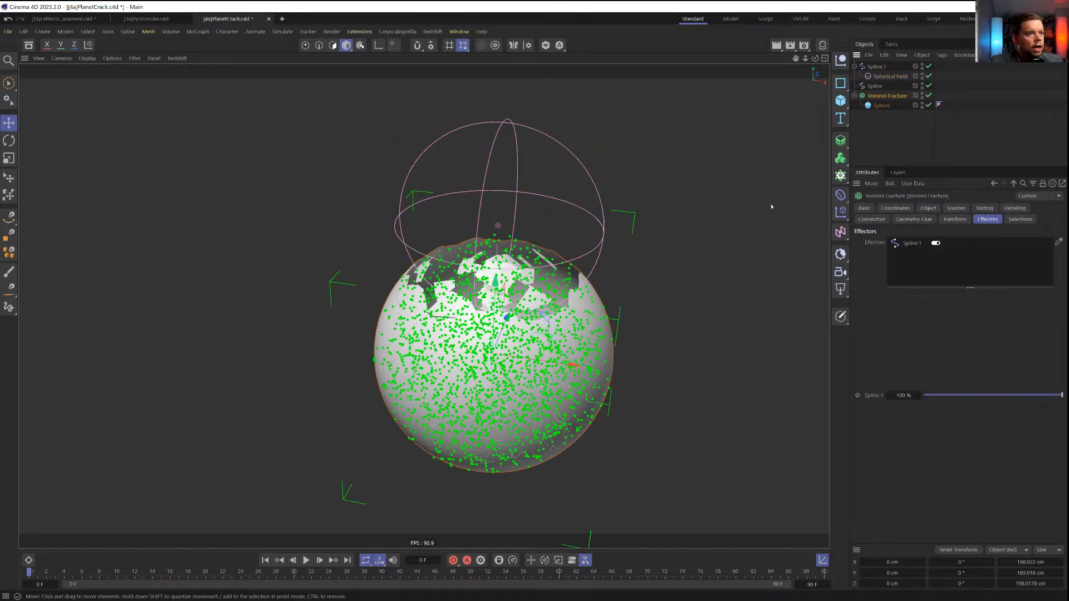
pyautogui.click(840, 212)
pyautogui.click(937, 281)
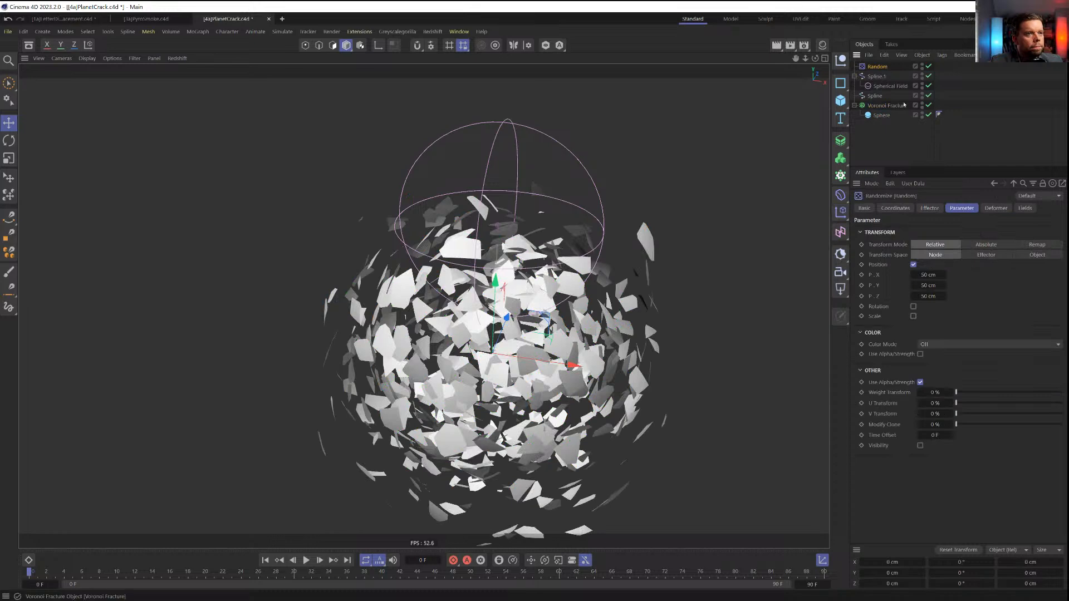
pyautogui.click(926, 275)
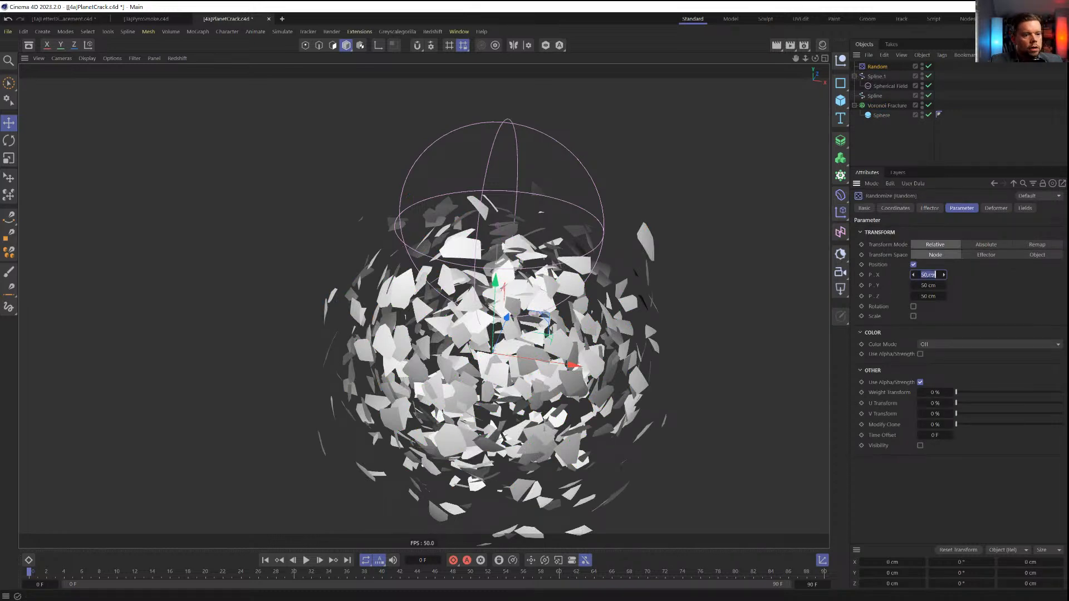
pyautogui.write('5')
pyautogui.press('Tab')
pyautogui.write('5')
pyautogui.press('Tab')
pyautogui.write('5')
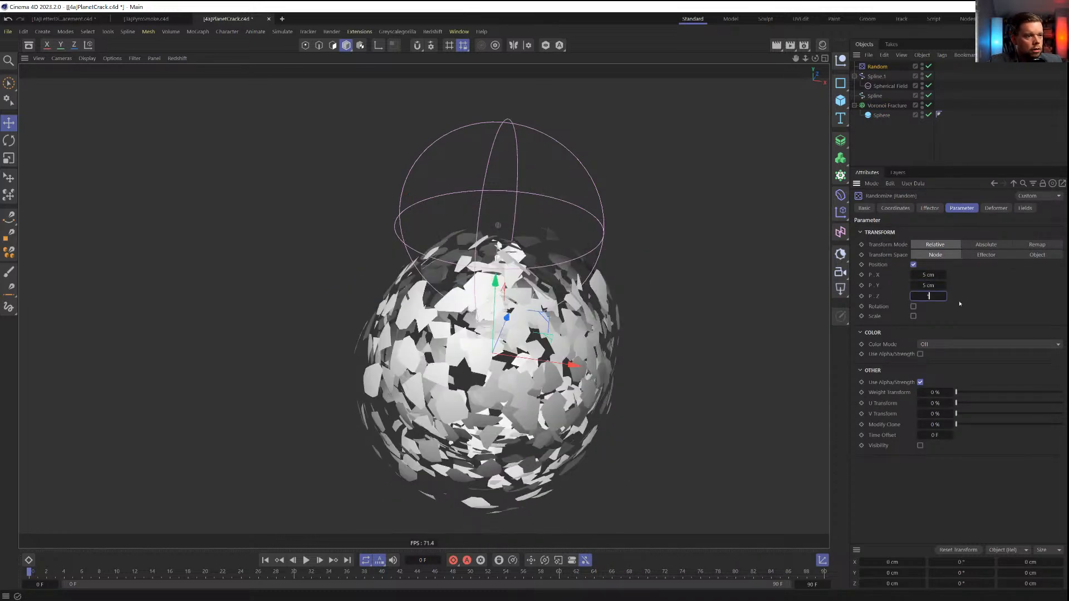
pyautogui.press('Return')
# Enable rotation on the Random effector with 720° for heading, pitch and bank
pyautogui.click(914, 307)
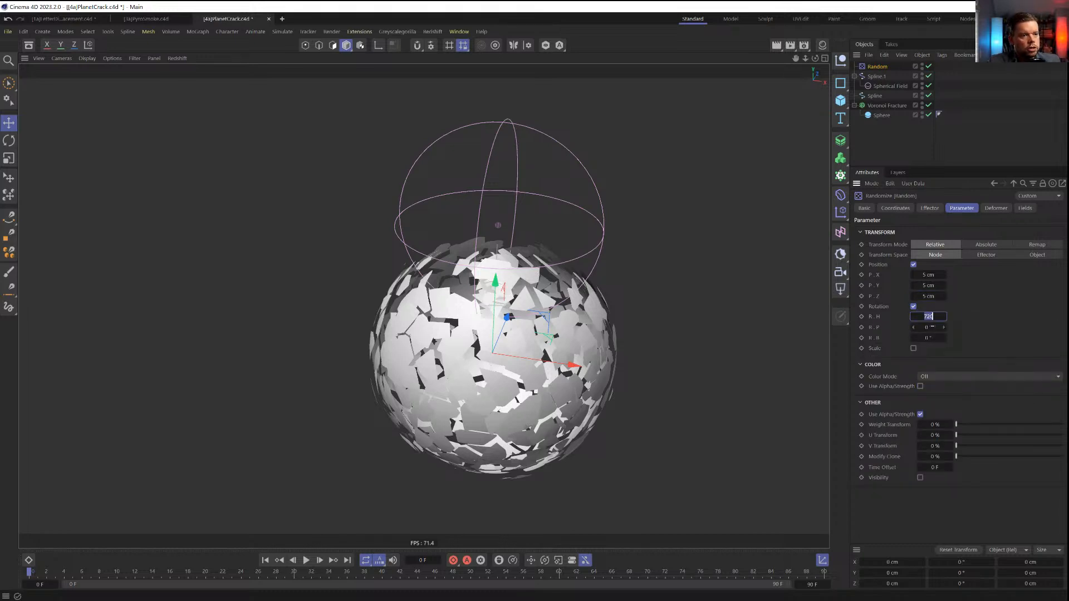
pyautogui.press('Tab')
pyautogui.write('720')
pyautogui.press('Tab')
pyautogui.write('720')
pyautogui.press('Return')
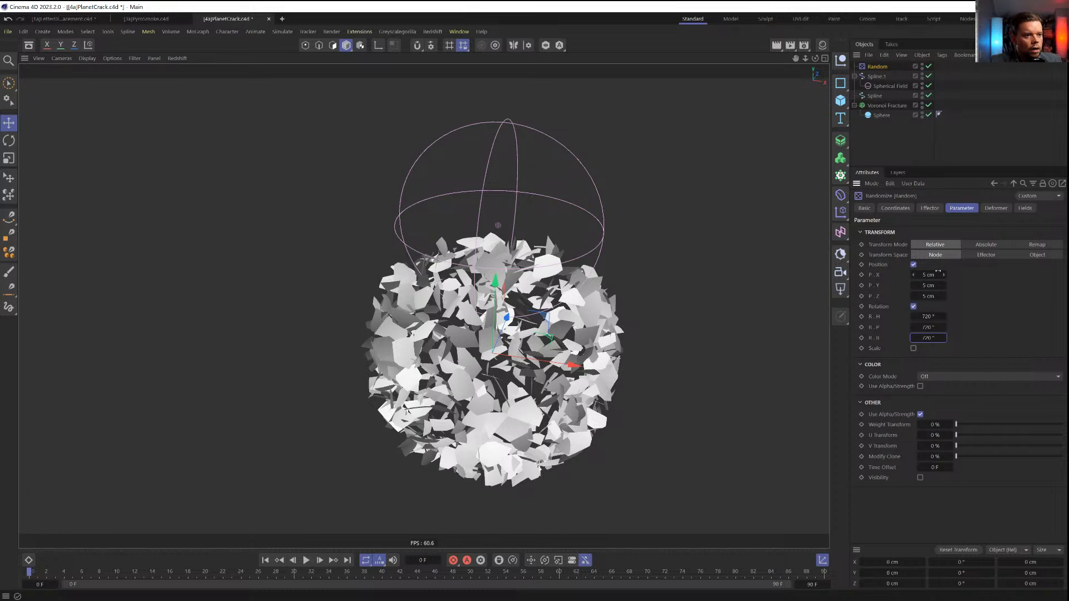
# Limit the Random effector with the existing Spherical Field, and vary the field's size, ending at about 87 cm
pyautogui.click(1025, 208)
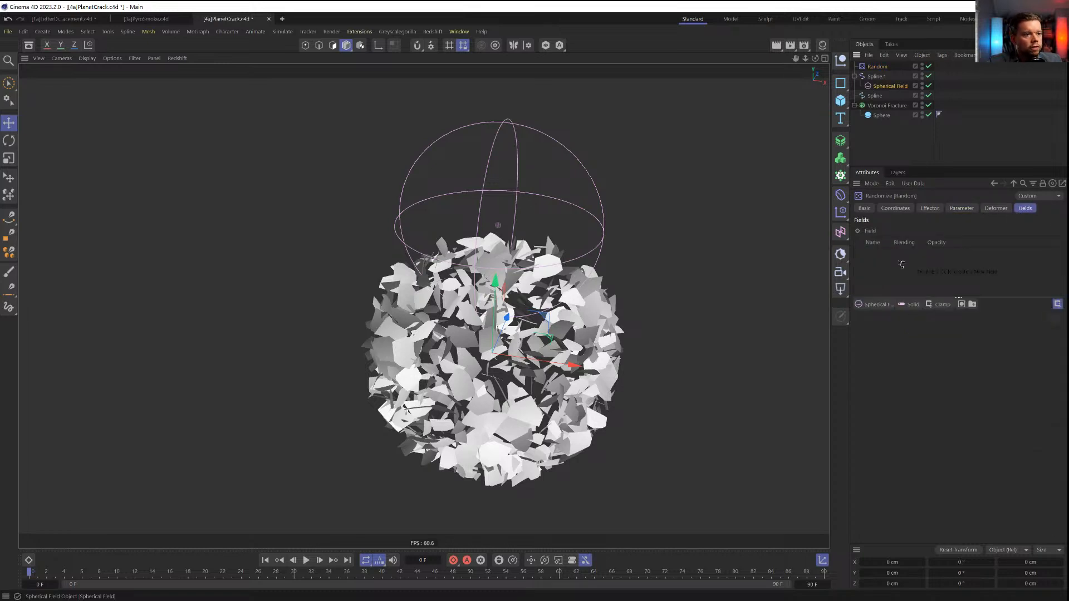
pyautogui.moveTo(902, 264); pyautogui.dragTo(903, 265)
pyautogui.click(890, 86)
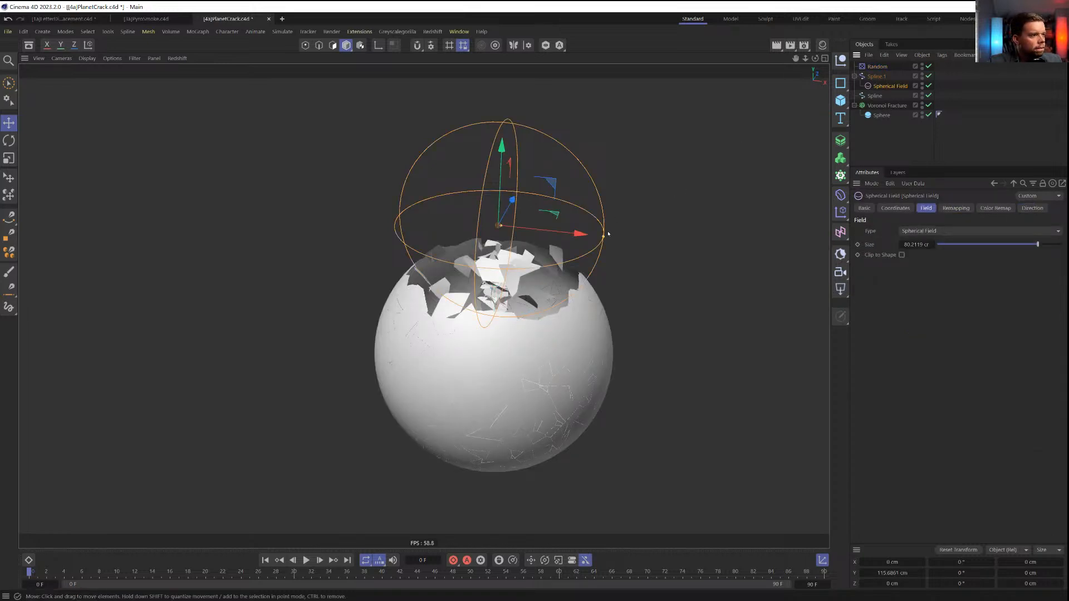
pyautogui.moveTo(608, 233); pyautogui.dragTo(524, 245)
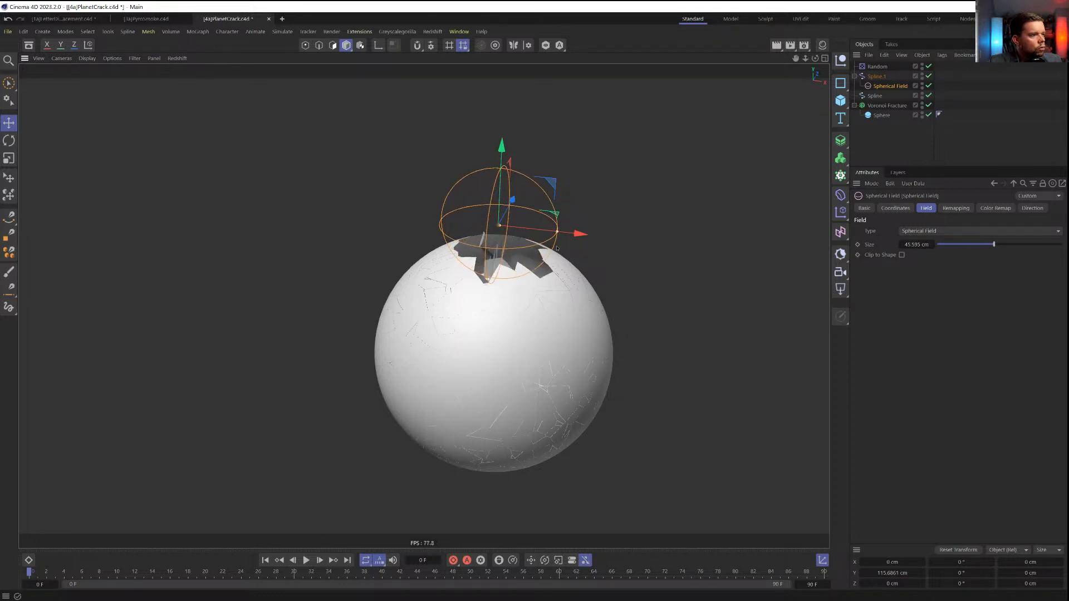
pyautogui.moveTo(584, 259); pyautogui.dragTo(523, 263)
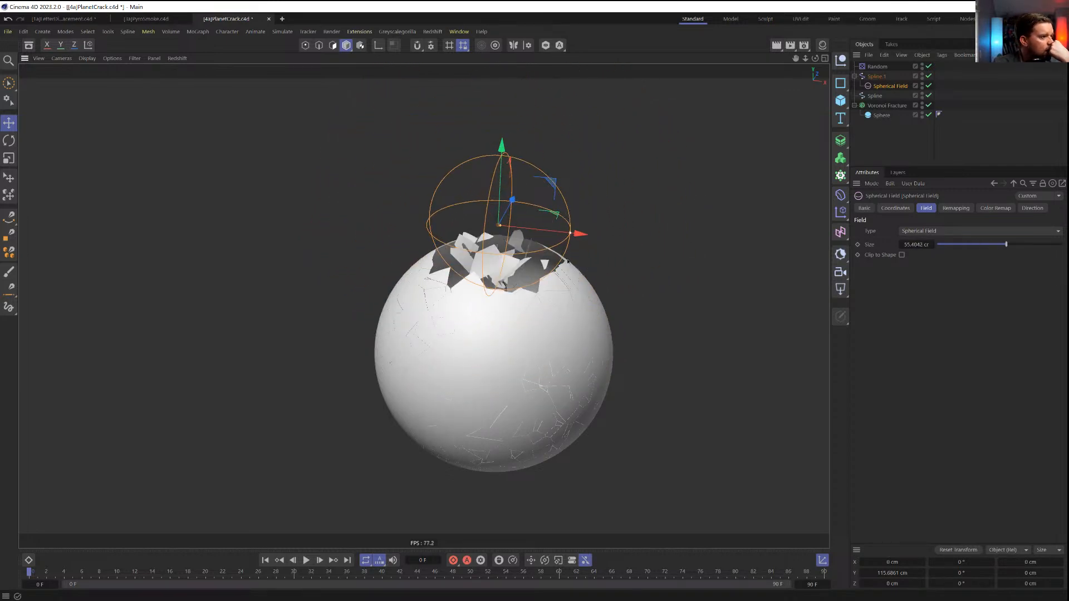
pyautogui.moveTo(598, 276)
pyautogui.mouseDown()
pyautogui.moveTo(629, 280)
pyautogui.moveTo(574, 282)
pyautogui.moveTo(607, 288)
pyautogui.mouseUp()
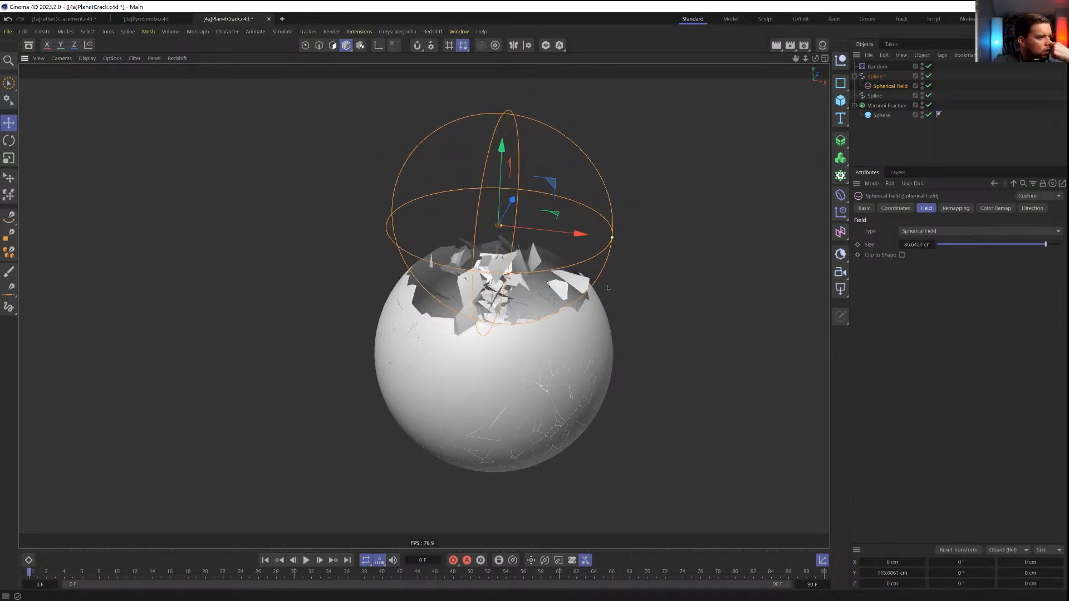
# Set the Voronoi Fracture's Point Amount to 5000, and adjust the Spherical Field's size to about 75 cm
pyautogui.click(887, 105)
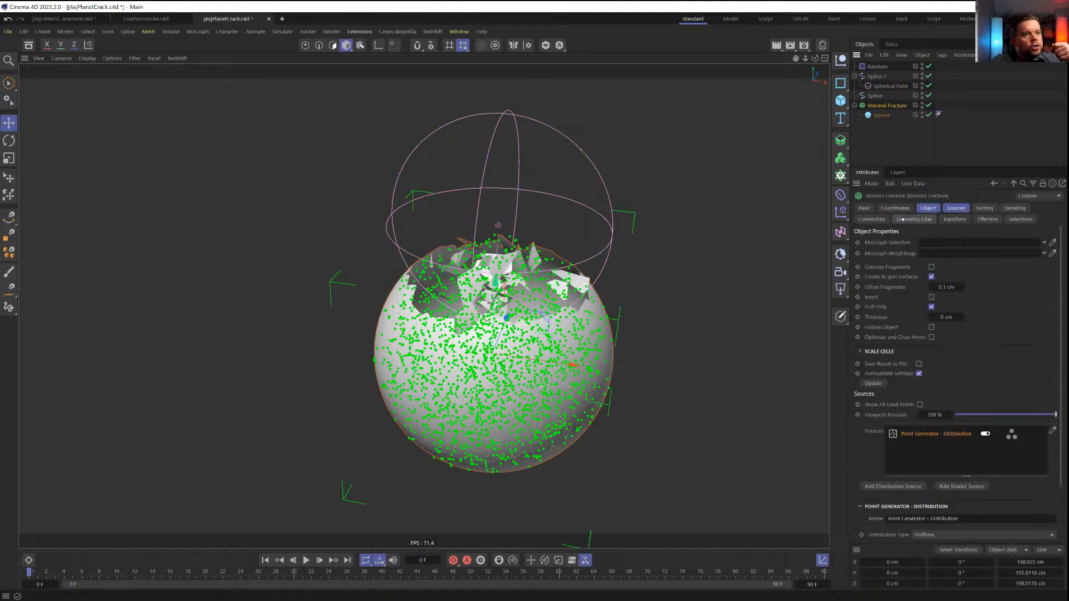
pyautogui.scroll(-3, 897, 502)
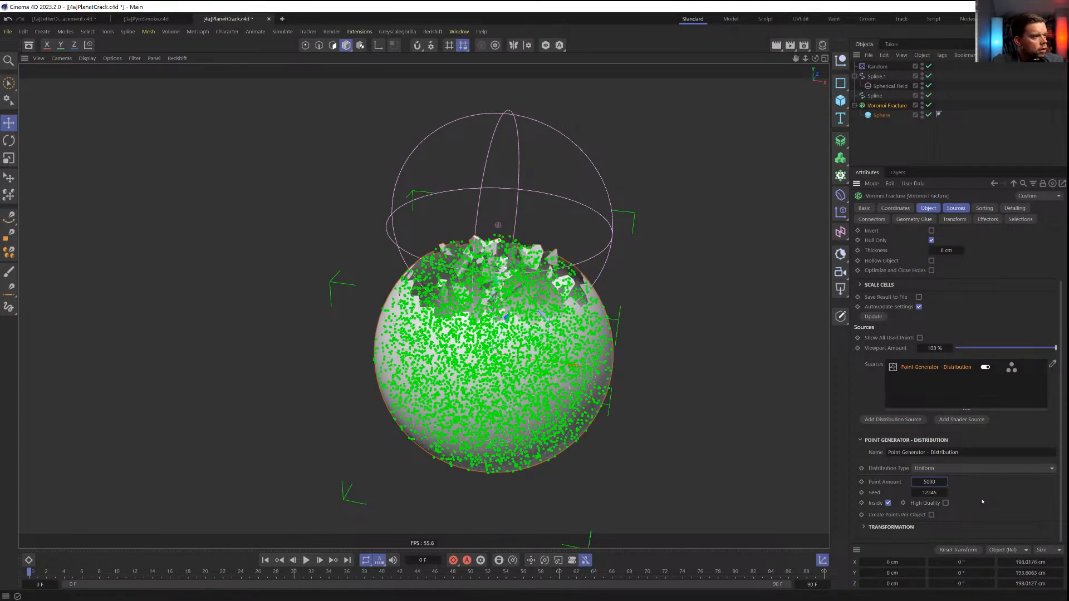
pyautogui.click(881, 142)
pyautogui.click(890, 86)
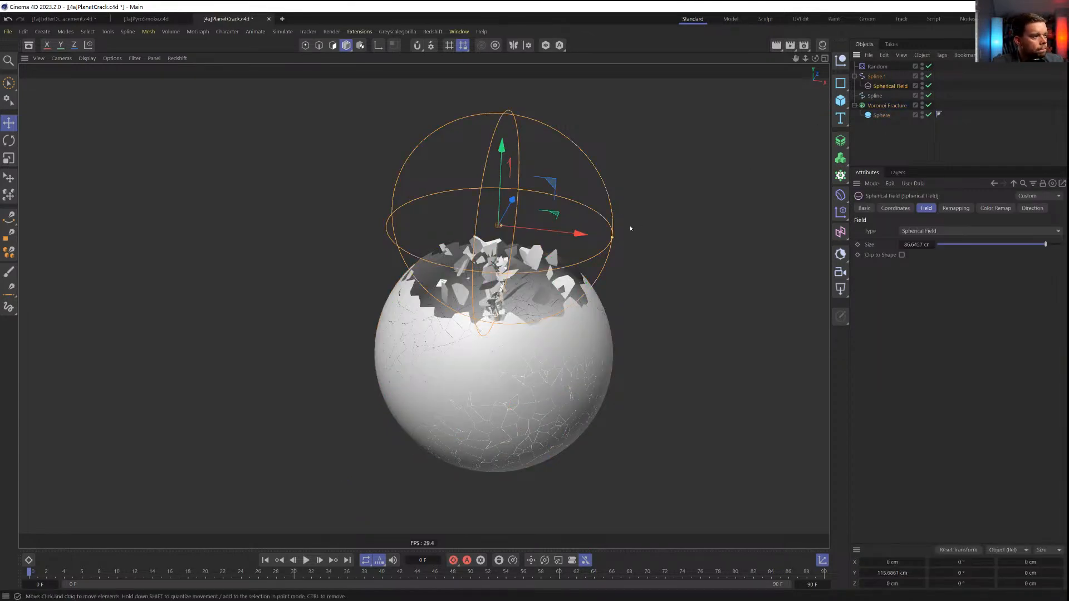
pyautogui.moveTo(612, 236); pyautogui.dragTo(593, 269)
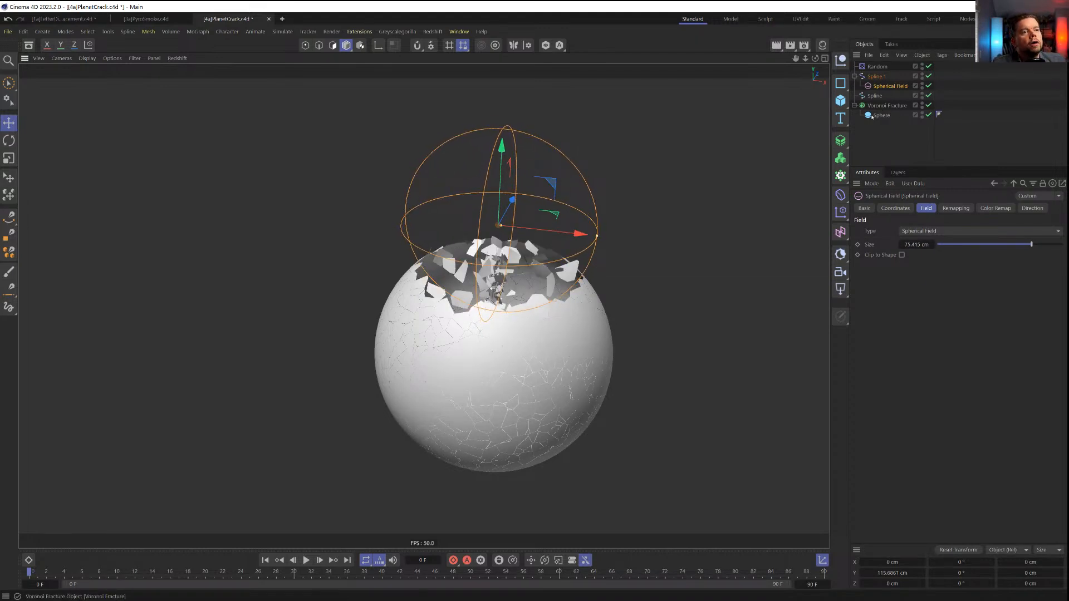
# Add a Curve modifier layer to the Random effector's fields and bend its shape into a slow-starting ease-in curve
pyautogui.click(877, 66)
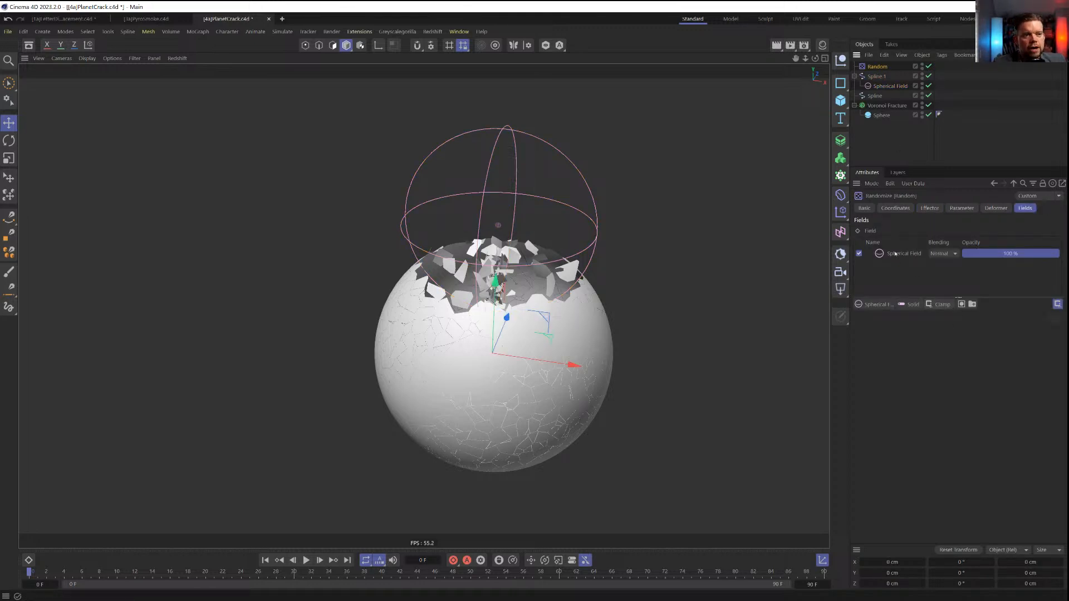
pyautogui.click(933, 306)
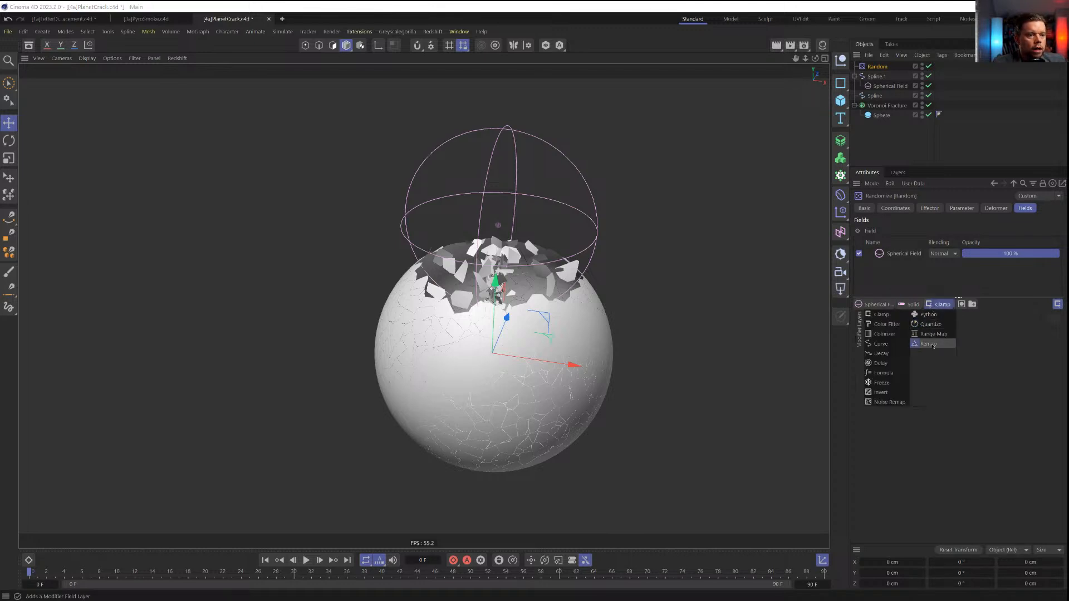
pyautogui.click(881, 344)
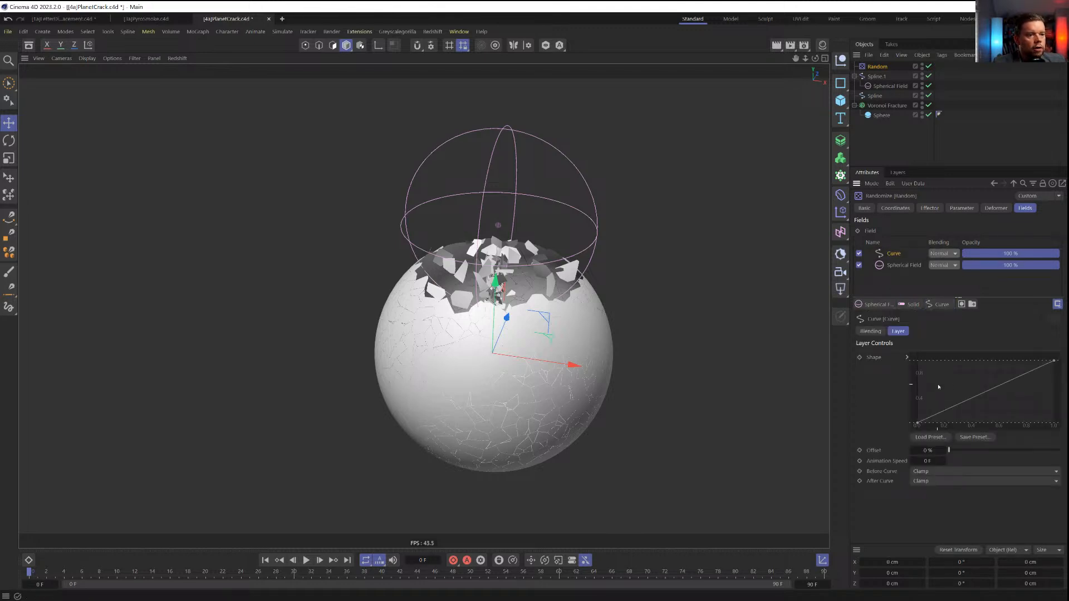
pyautogui.moveTo(935, 416); pyautogui.dragTo(982, 423)
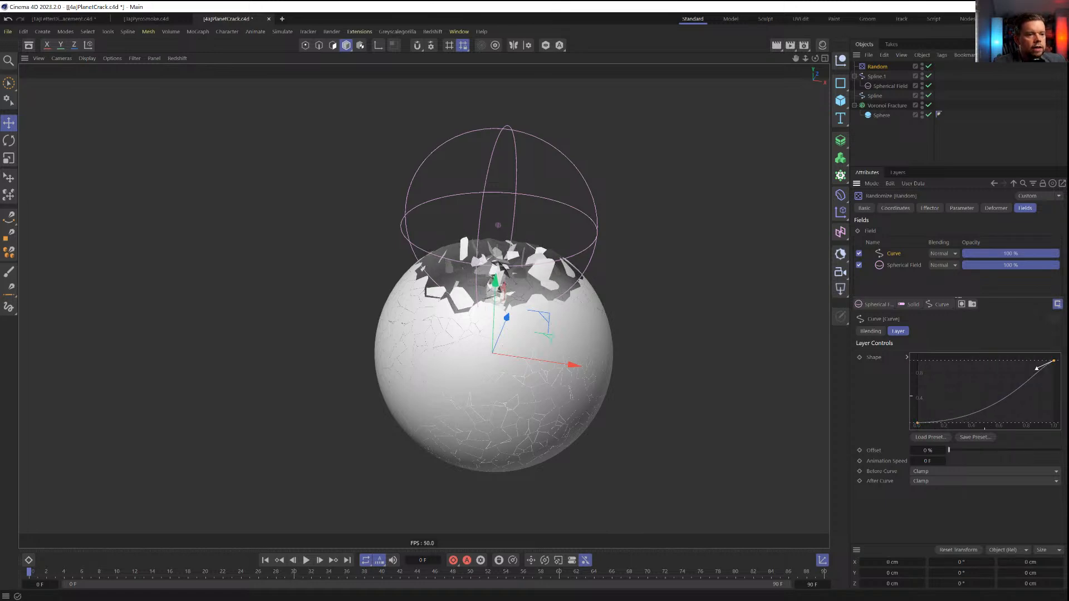
pyautogui.moveTo(1039, 371); pyautogui.dragTo(1042, 373)
pyautogui.click(895, 138)
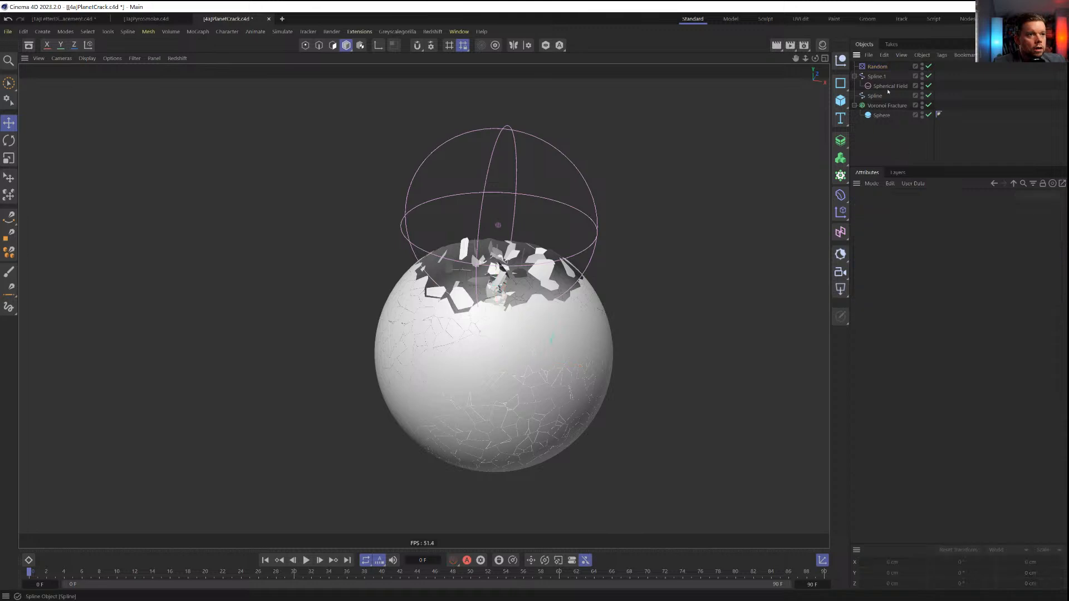
# Shrink the Spherical Field to about 57 cm to test the falloff, and enlarge it to about 101 cm
pyautogui.click(881, 85)
pyautogui.moveTo(596, 228); pyautogui.dragTo(573, 234)
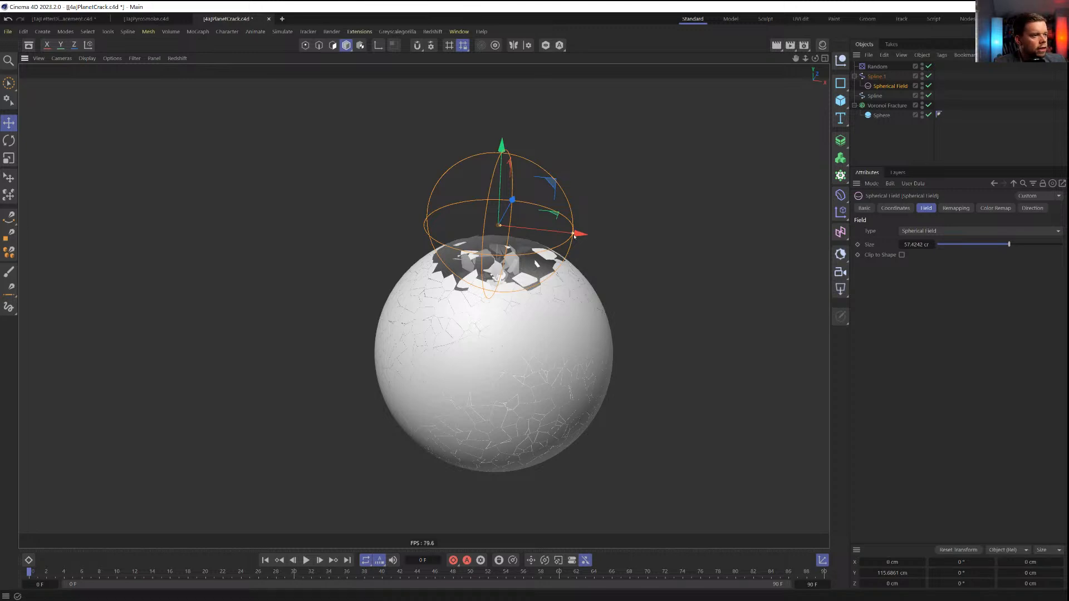
pyautogui.moveTo(574, 236); pyautogui.dragTo(633, 284)
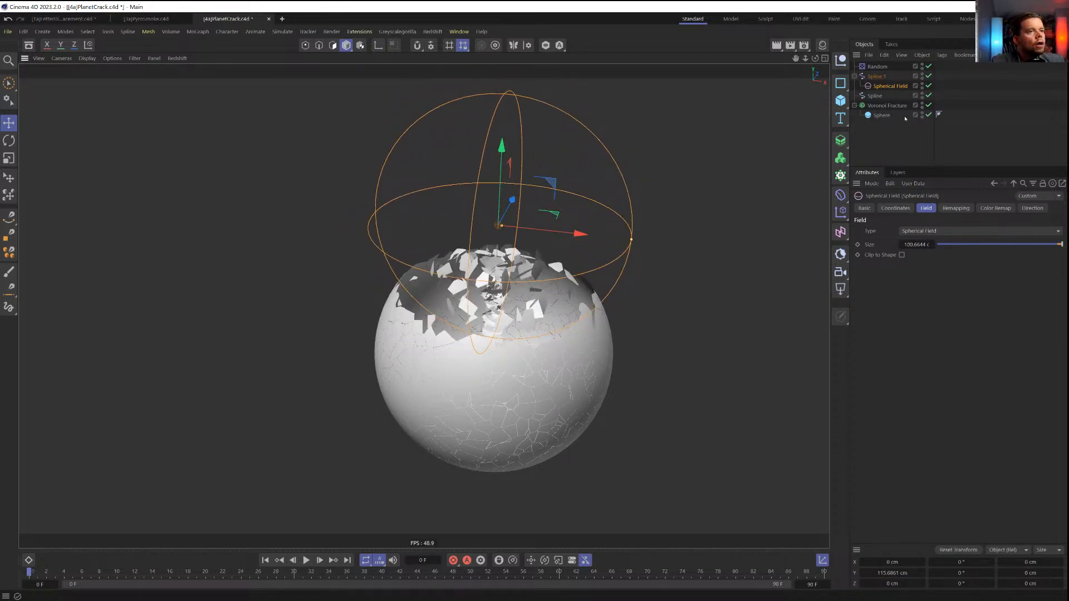
# Set the Voronoi Fracture's hull Thickness to 2 cm
pyautogui.click(887, 106)
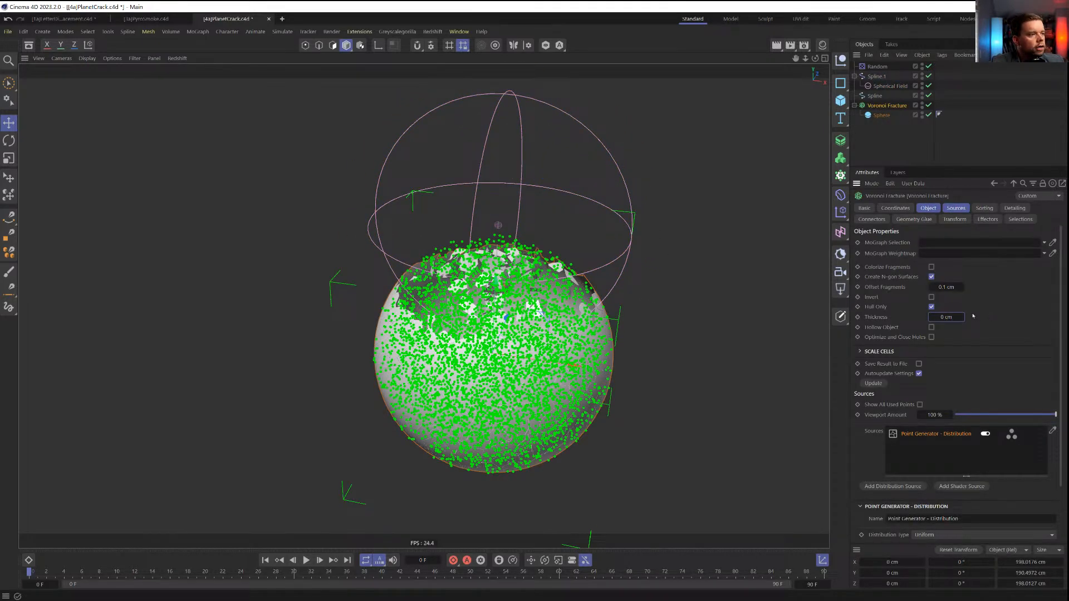
pyautogui.write('2')
pyautogui.press('Return')
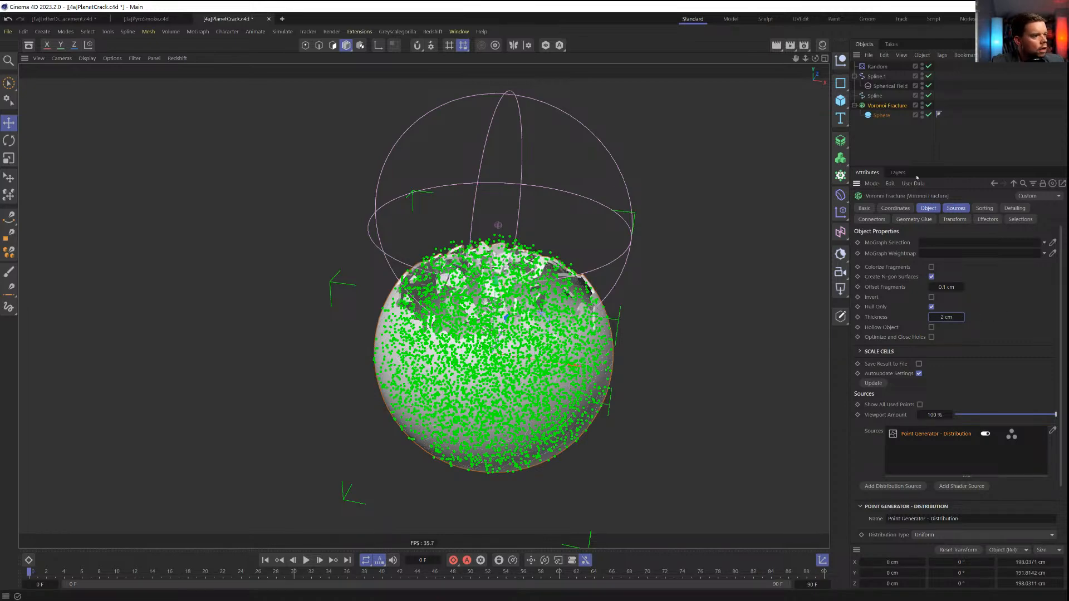
pyautogui.click(881, 129)
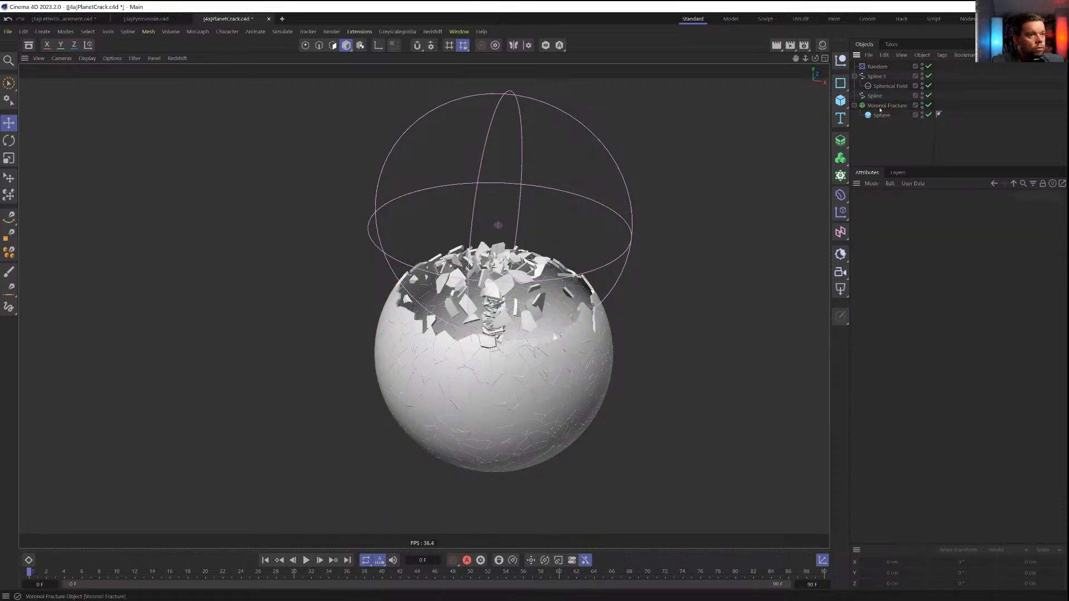
# Shrink the Spherical Field to about 82 cm
pyautogui.click(880, 109)
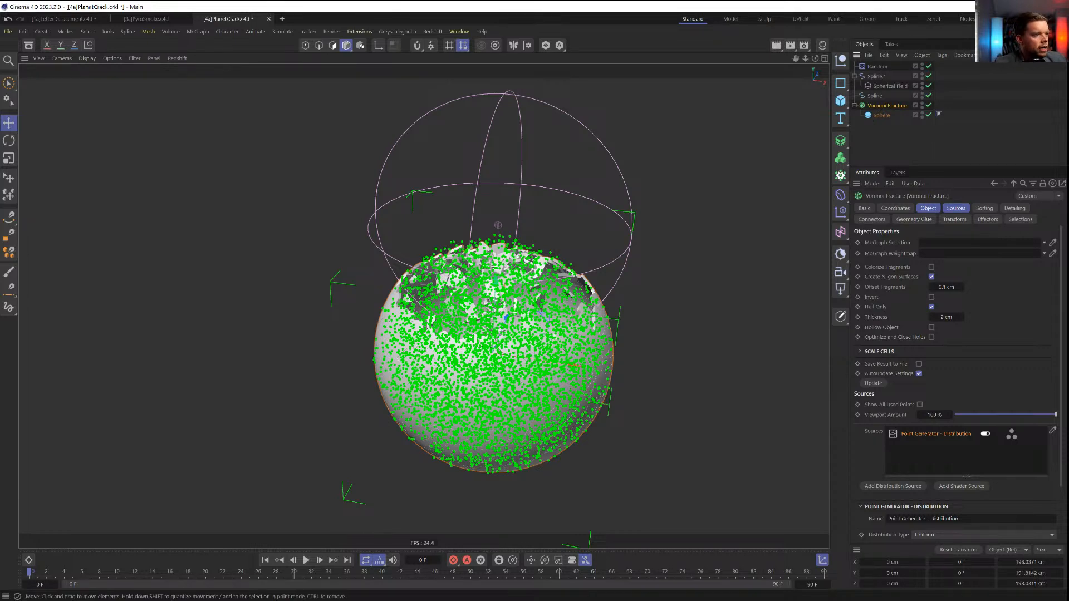
pyautogui.click(917, 139)
pyautogui.click(889, 85)
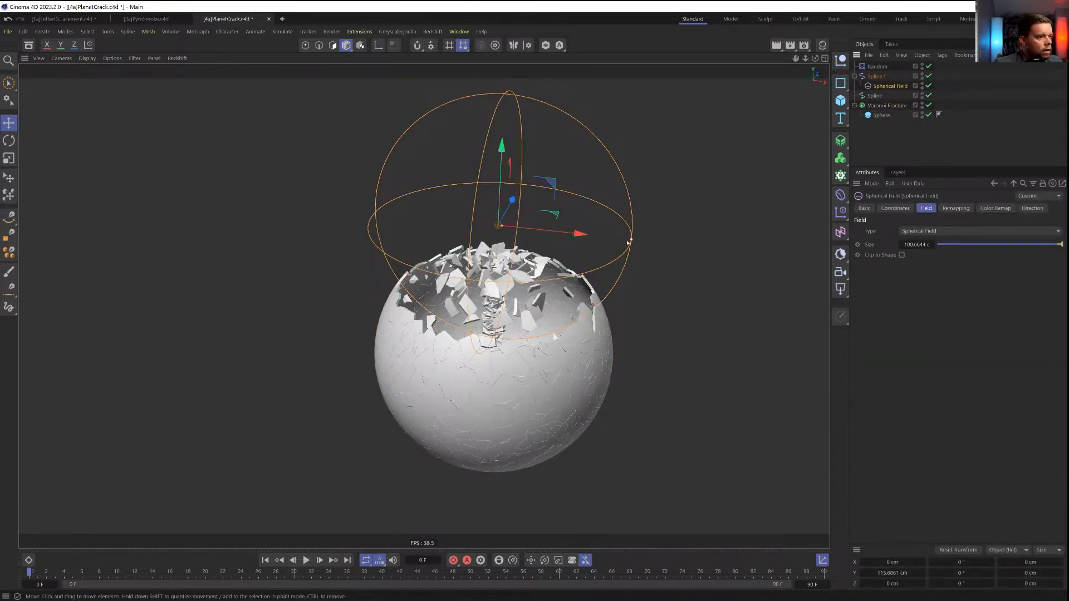
pyautogui.moveTo(610, 230)
pyautogui.mouseDown()
pyautogui.moveTo(540, 240)
pyautogui.moveTo(591, 254)
pyautogui.moveTo(591, 240)
pyautogui.moveTo(620, 238)
pyautogui.mouseUp()
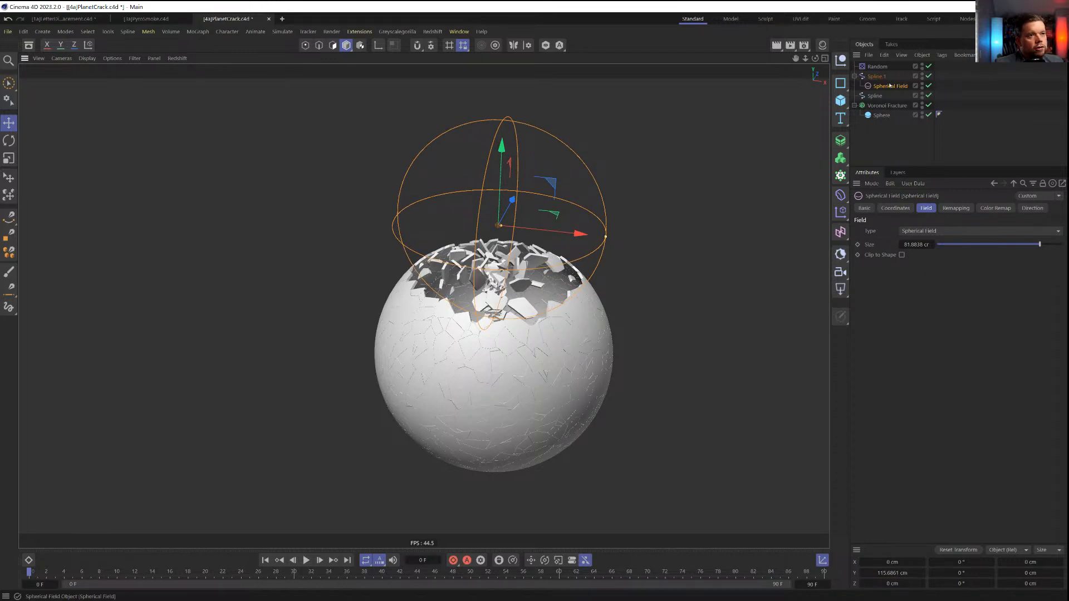
# Add a Plain effector to the Voronoi Fracture, with Position off and Scale enabled using Uniform Scale and Absolute Scale
pyautogui.click(885, 106)
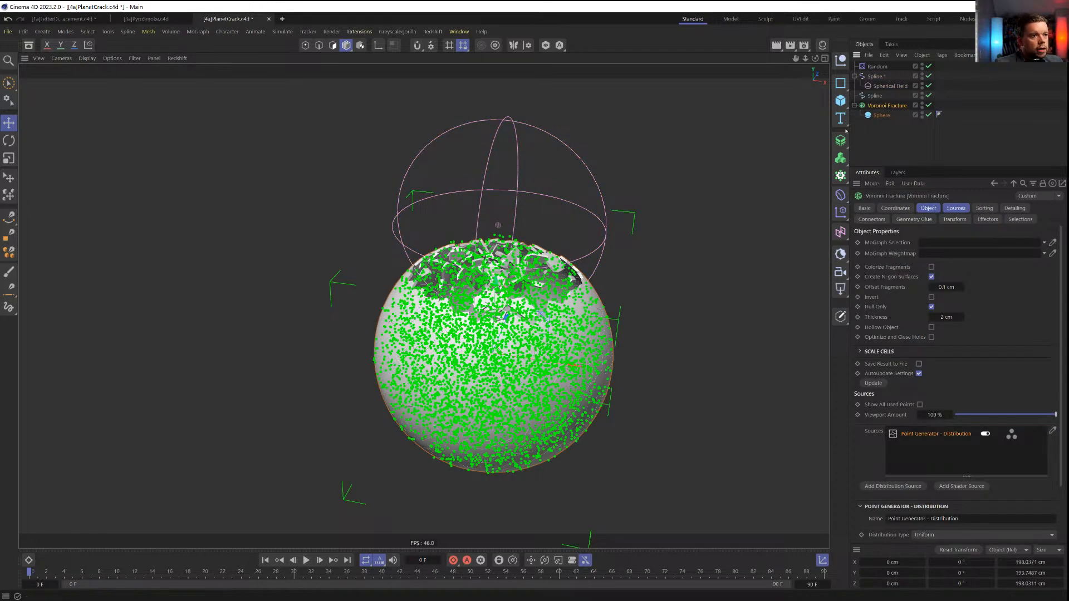
pyautogui.click(839, 212)
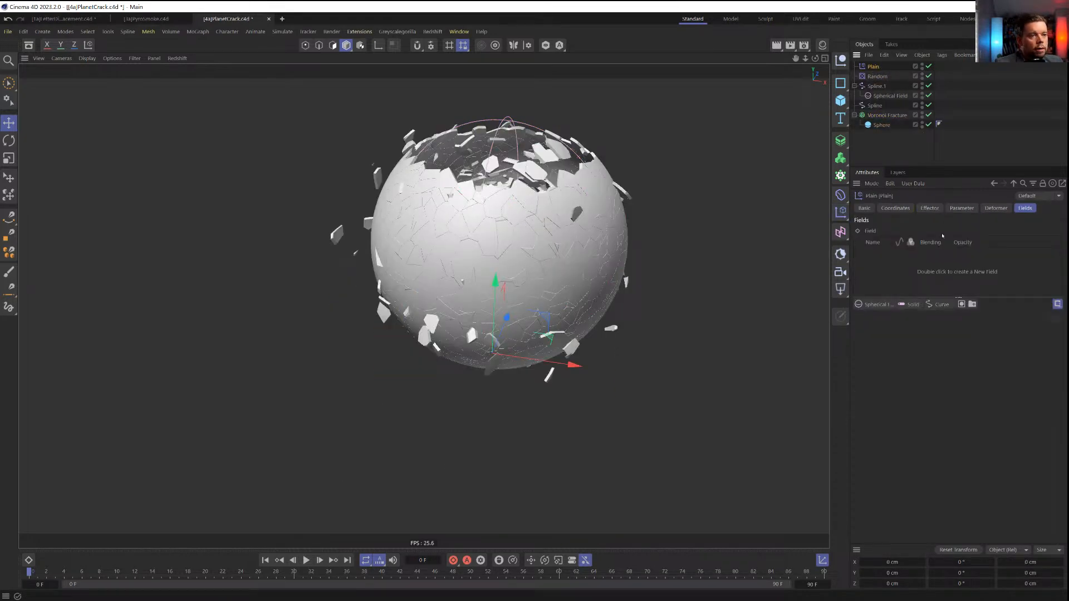
pyautogui.click(962, 208)
pyautogui.click(913, 265)
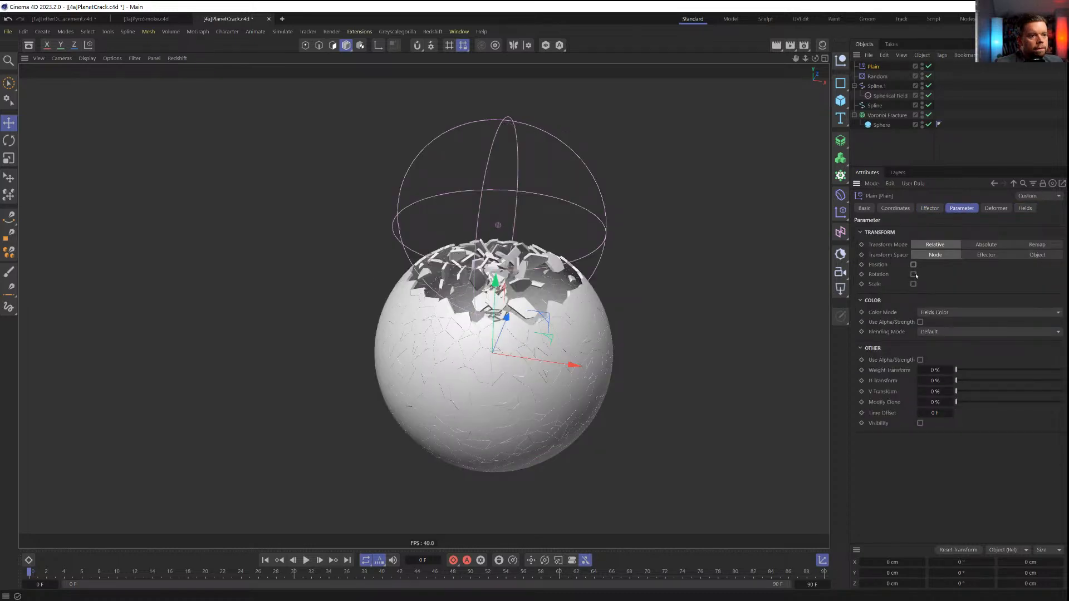
pyautogui.click(914, 284)
pyautogui.click(914, 294)
pyautogui.click(914, 303)
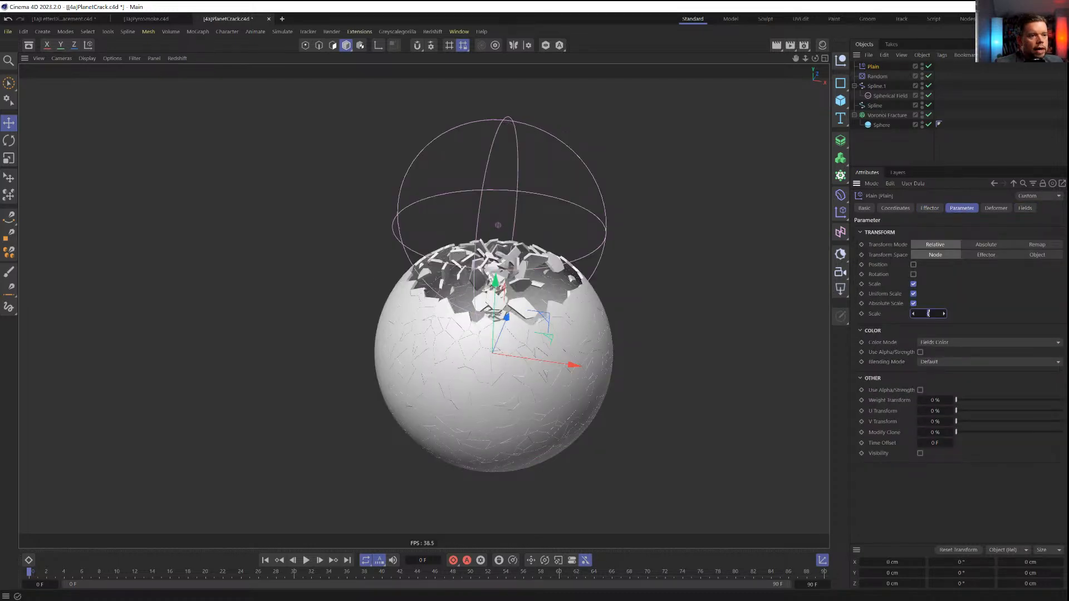
# Limit the Plain effector with the existing Spherical Field, and disable that field layer's color contribution
pyautogui.click(1026, 208)
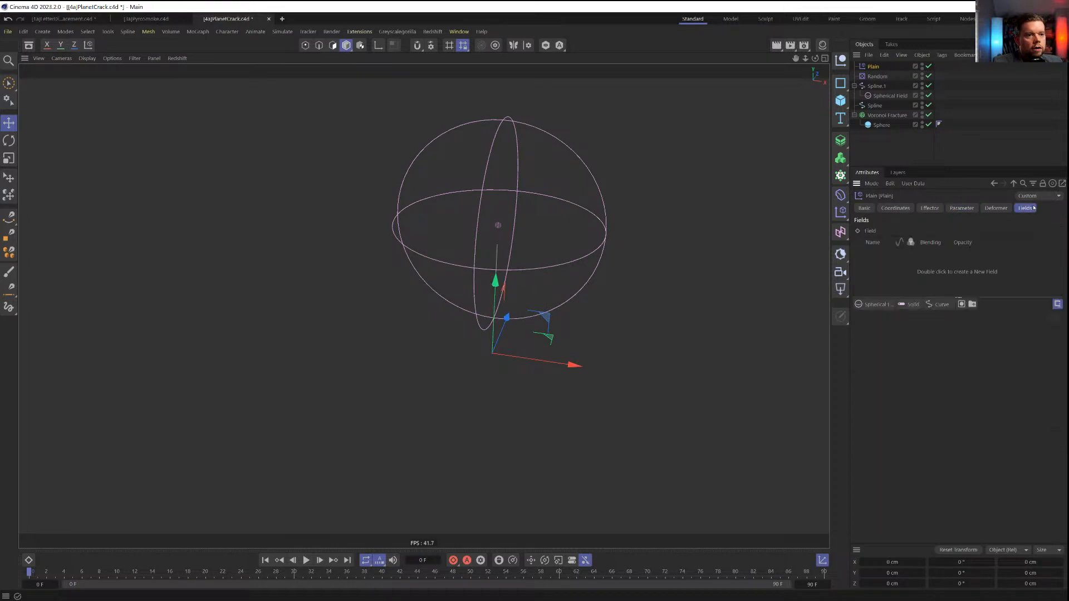
pyautogui.moveTo(878, 93); pyautogui.dragTo(894, 255)
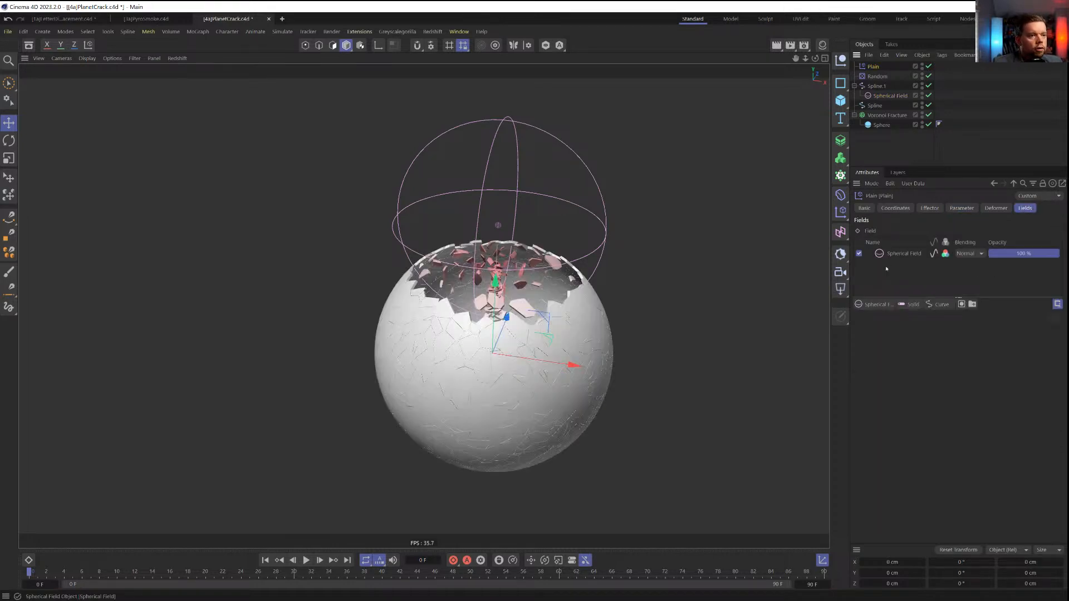
pyautogui.click(892, 253)
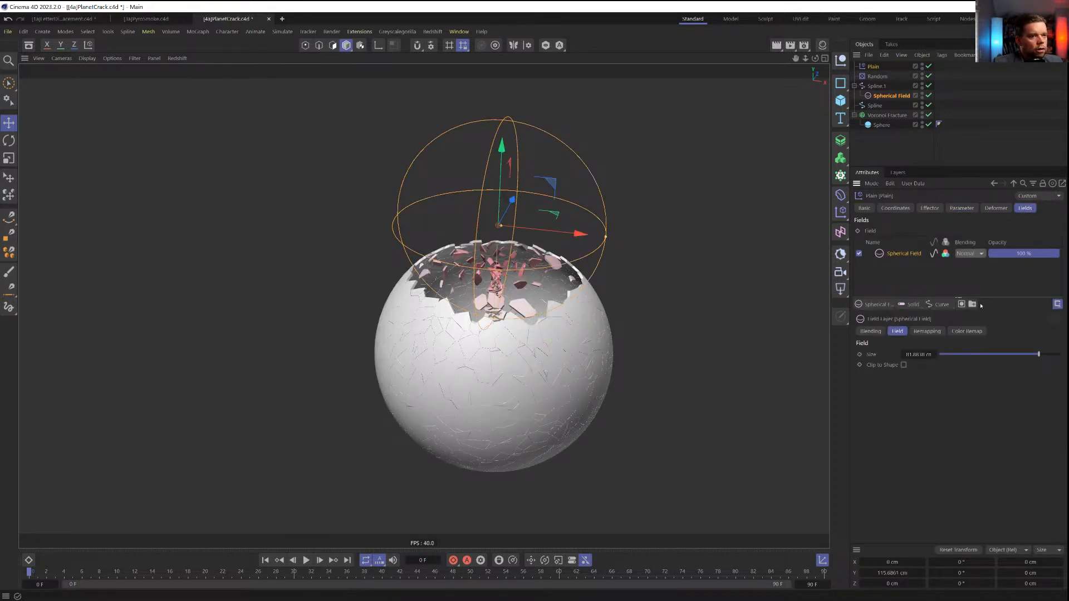
pyautogui.click(945, 255)
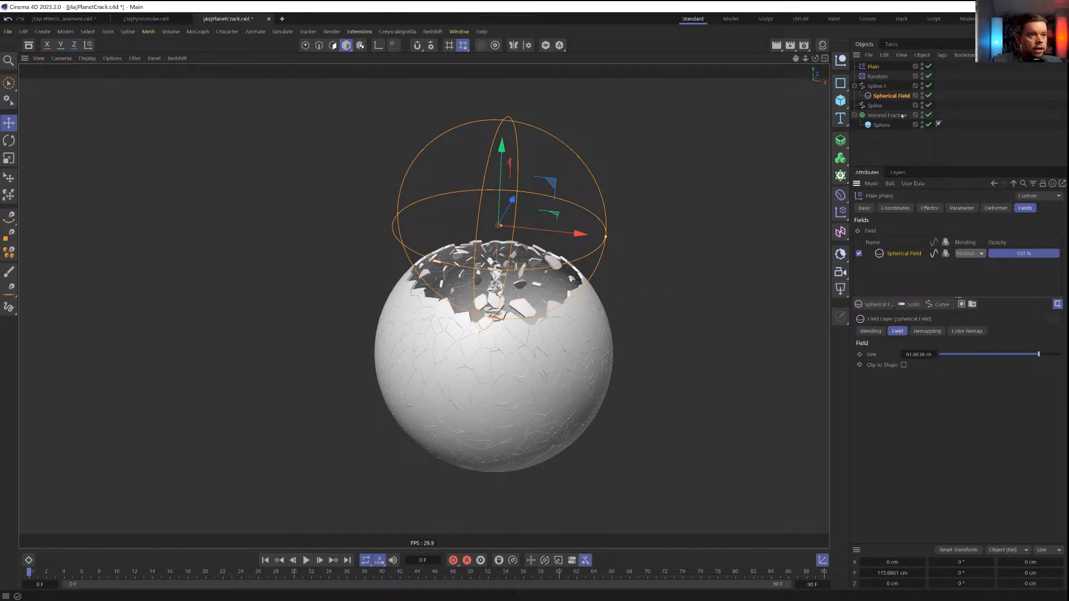
# Add a Curve modifier layer to the Plain effector's fields and bend its shape into a steep ease-in curve
pyautogui.click(941, 304)
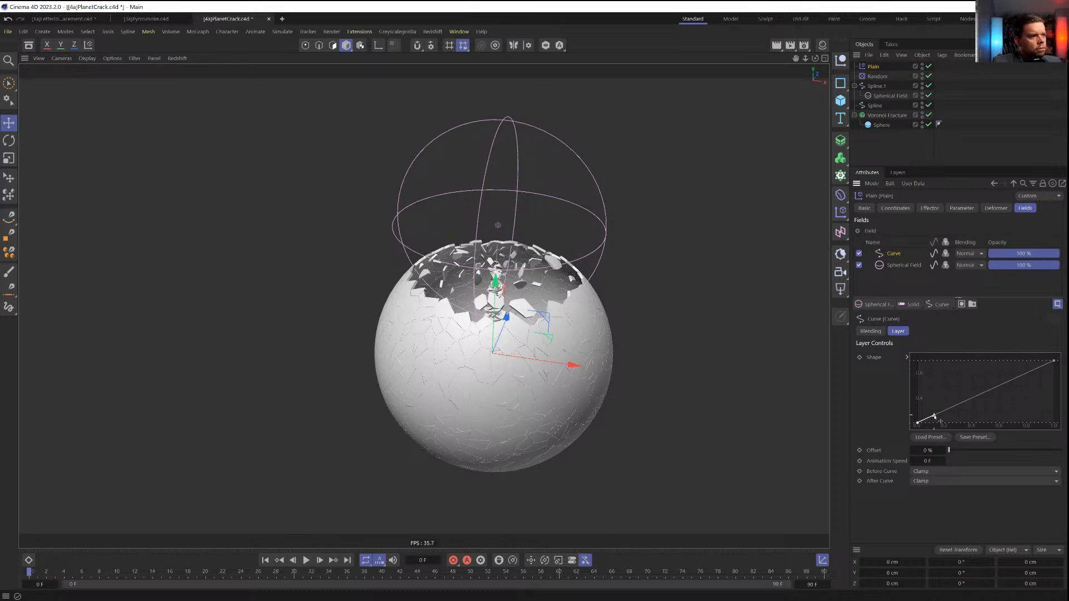
pyautogui.moveTo(933, 416); pyautogui.dragTo(999, 425)
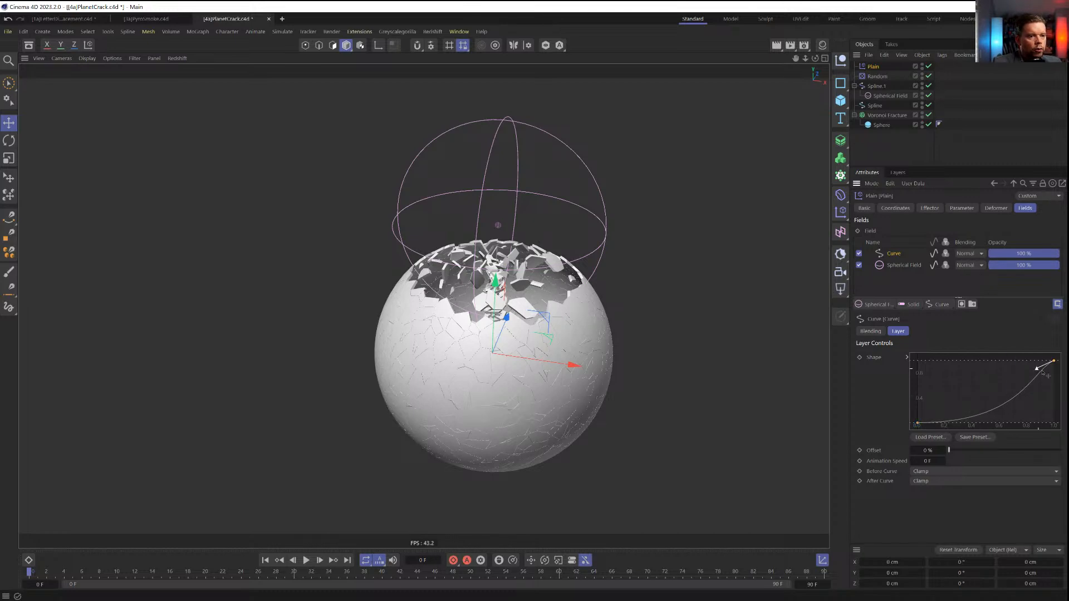
pyautogui.moveTo(1042, 373); pyautogui.dragTo(1051, 379)
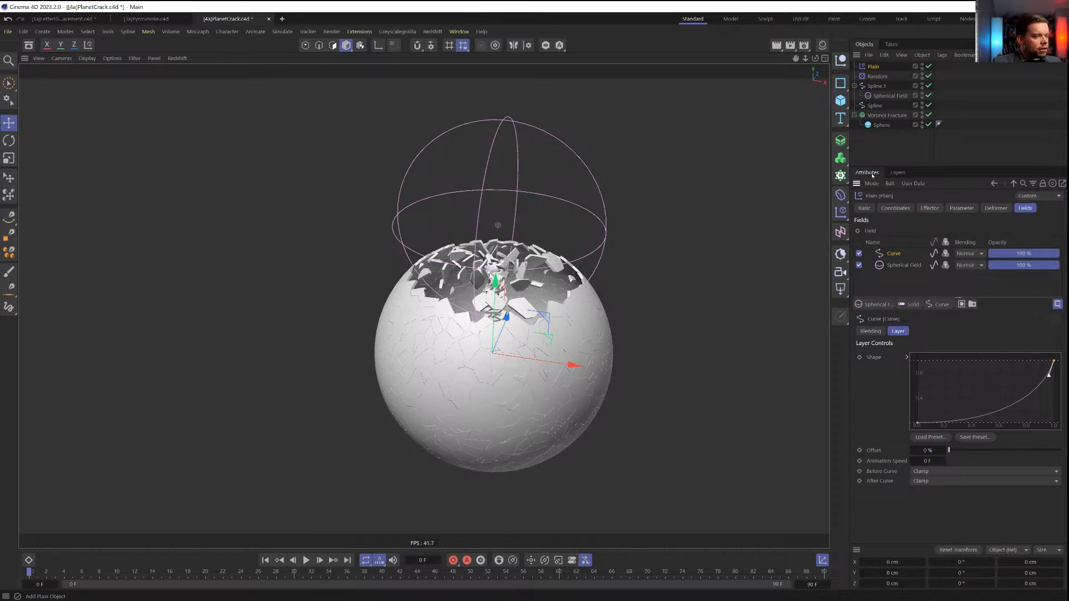
# Enlarge the Spherical Field to about 151 cm and expand its inner full-strength radius
pyautogui.click(888, 97)
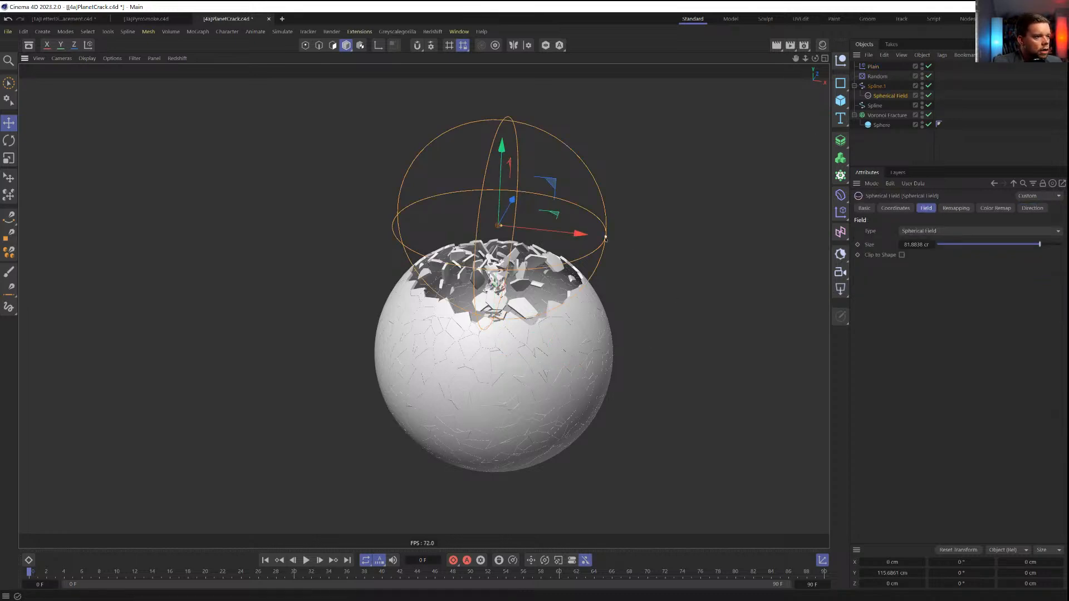
pyautogui.moveTo(606, 239); pyautogui.dragTo(701, 247)
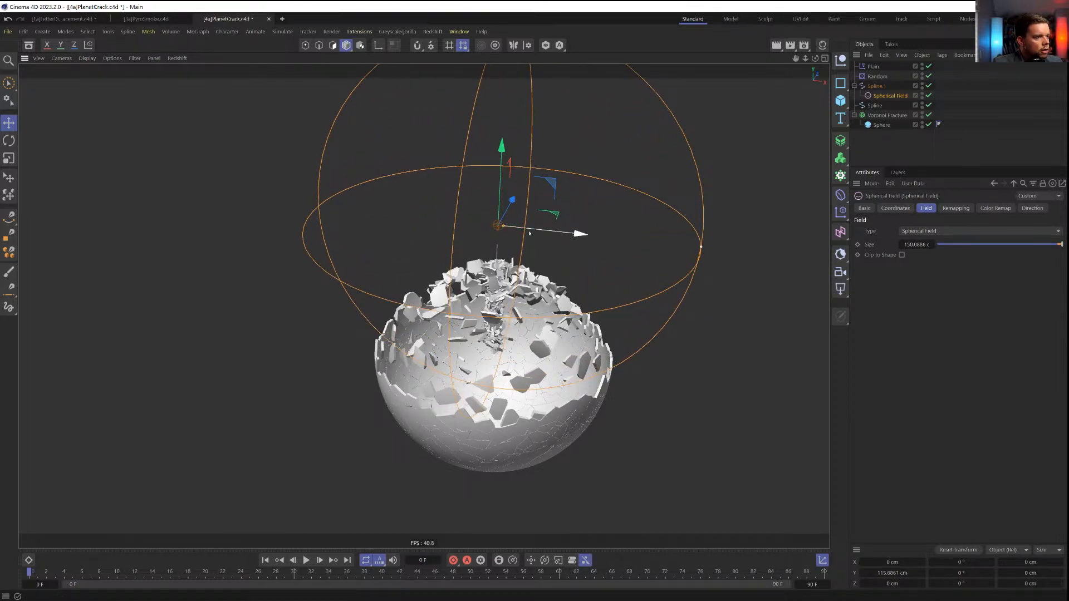
pyautogui.moveTo(509, 227); pyautogui.dragTo(586, 243)
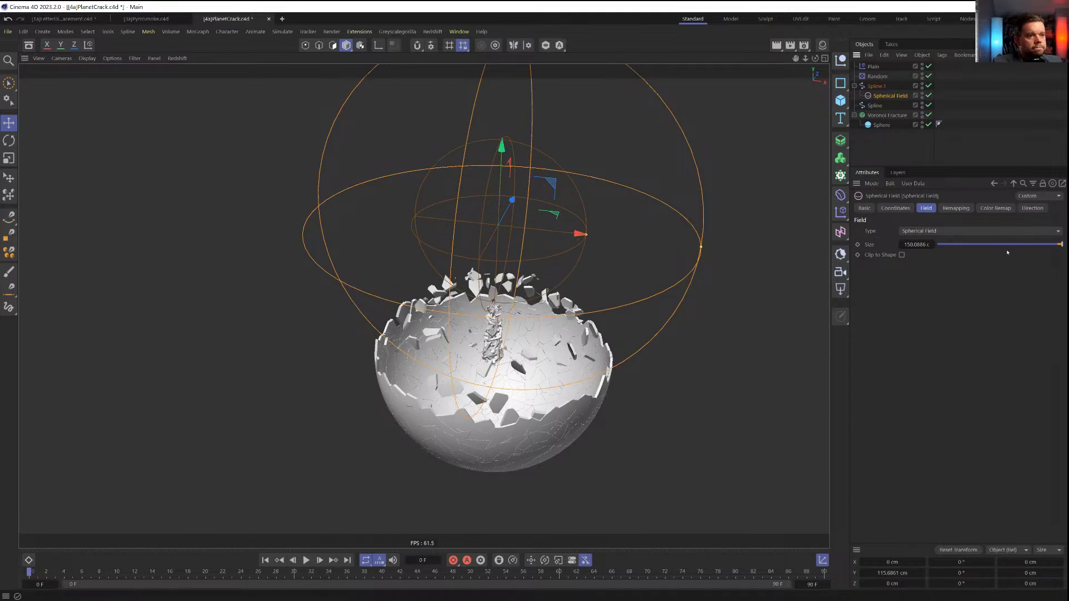
# Test the shell collapse at smaller Spherical Field sizes, and set the field's Size to 100 cm
pyautogui.moveTo(1058, 245); pyautogui.dragTo(992, 247)
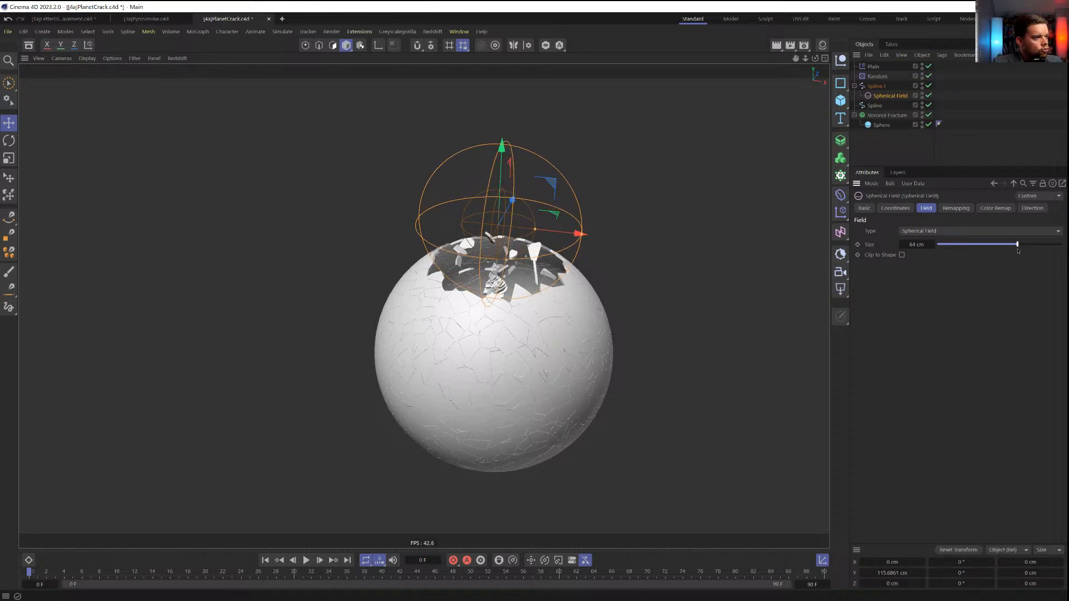
pyautogui.moveTo(1022, 245); pyautogui.dragTo(1062, 245)
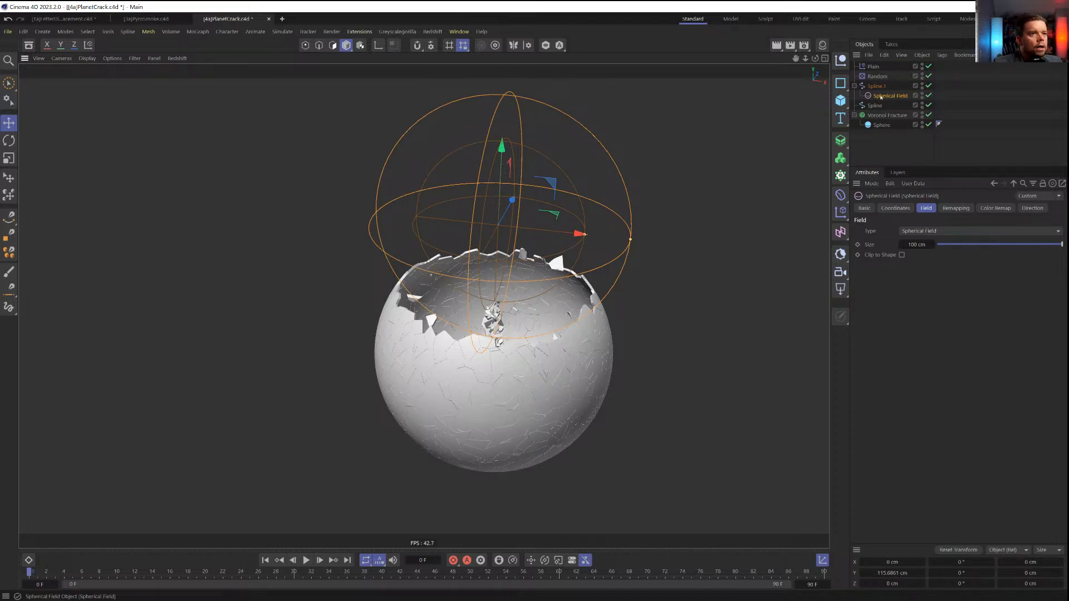
pyautogui.moveTo(1049, 246)
pyautogui.mouseDown()
pyautogui.moveTo(983, 245)
pyautogui.moveTo(1062, 243)
pyautogui.mouseUp()
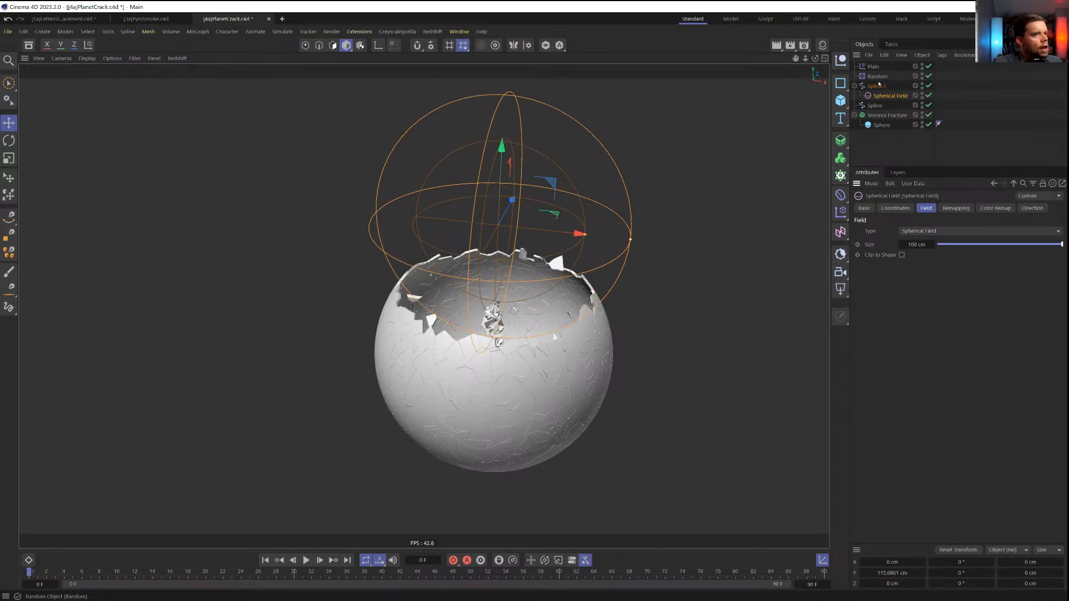
# Reorder the Voronoi Fracture's effectors so that Plain comes first, followed by Spline.1 and Random
pyautogui.click(887, 114)
pyautogui.click(957, 209)
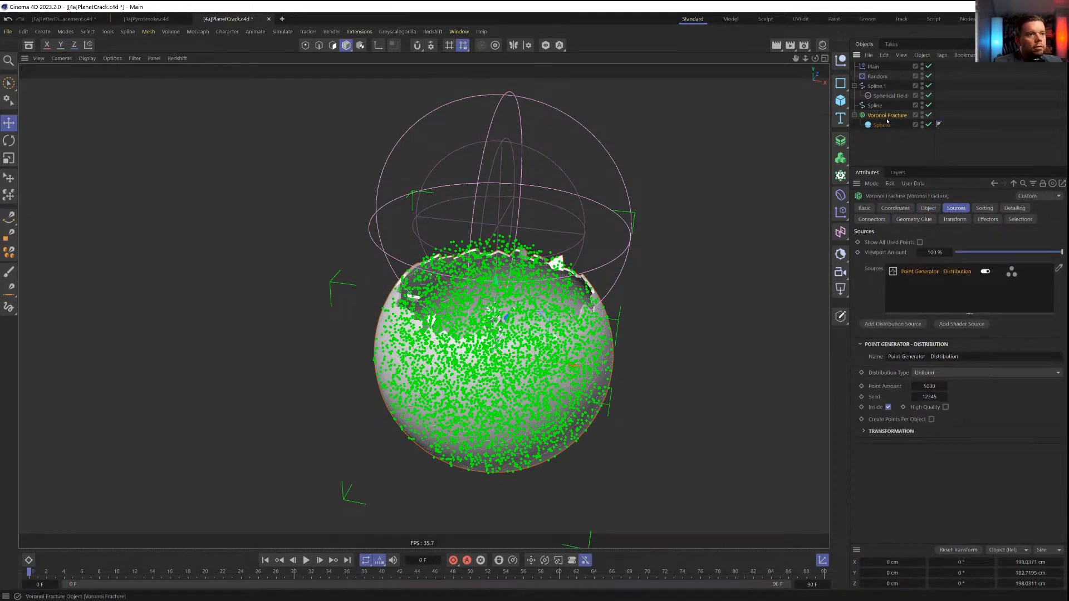
pyautogui.click(988, 219)
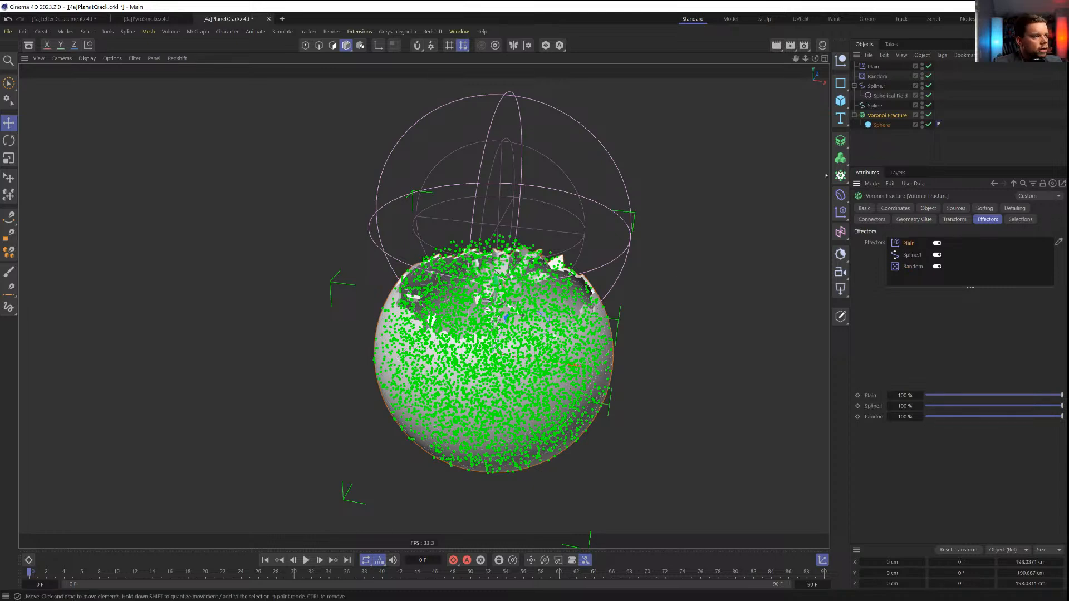
pyautogui.click(897, 156)
# Extend the timeline to 999 frames and keyframe the Spherical Field's Size from 0 cm at frame 0 to 351 cm at frame 999
pyautogui.click(888, 96)
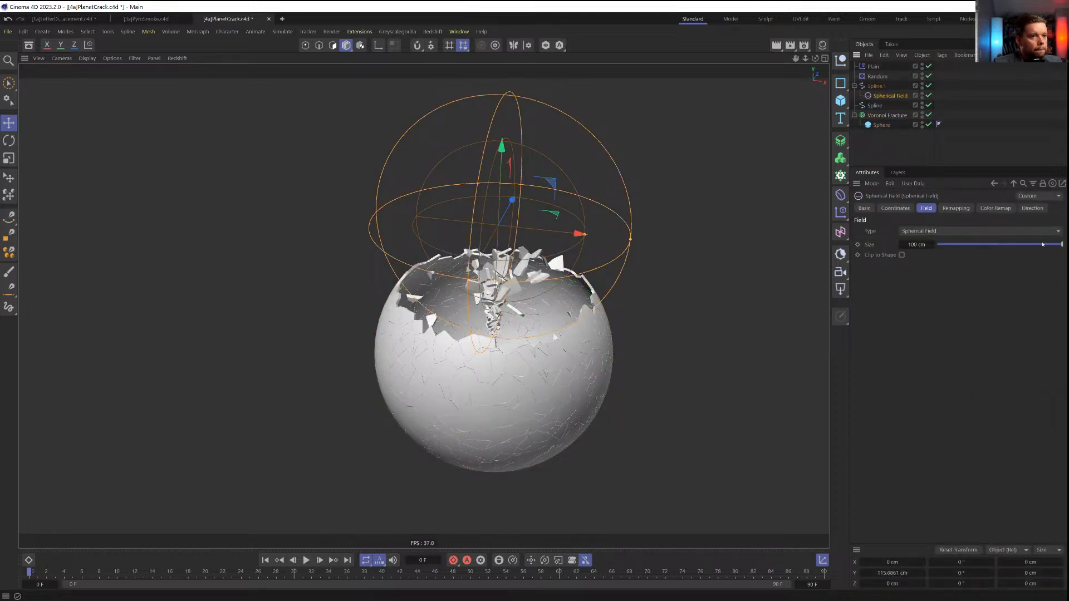
pyautogui.moveTo(1043, 245); pyautogui.dragTo(880, 244)
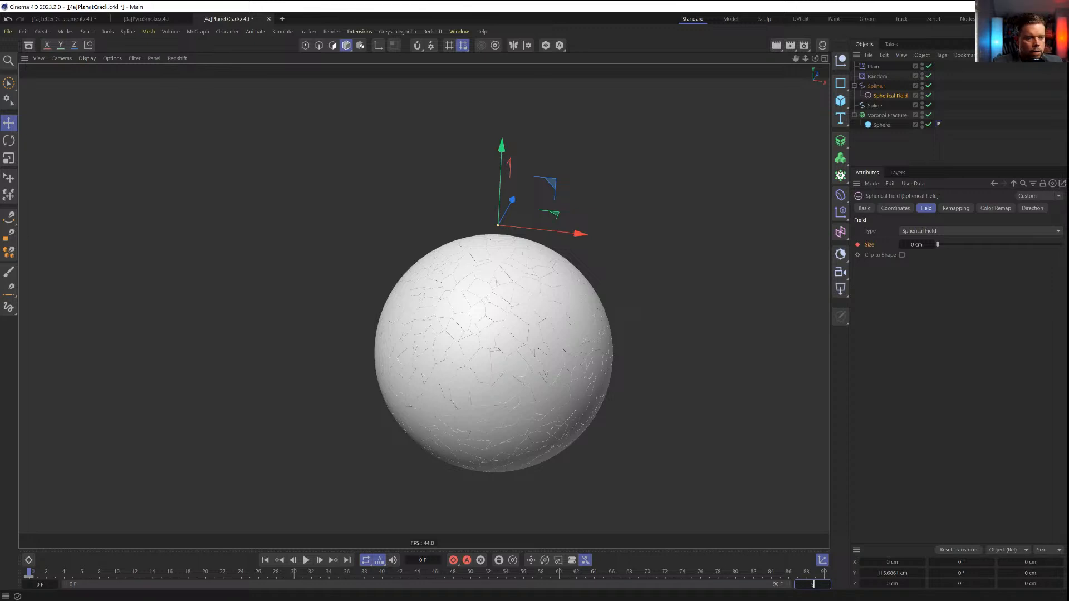
pyautogui.write('999')
pyautogui.press('Return')
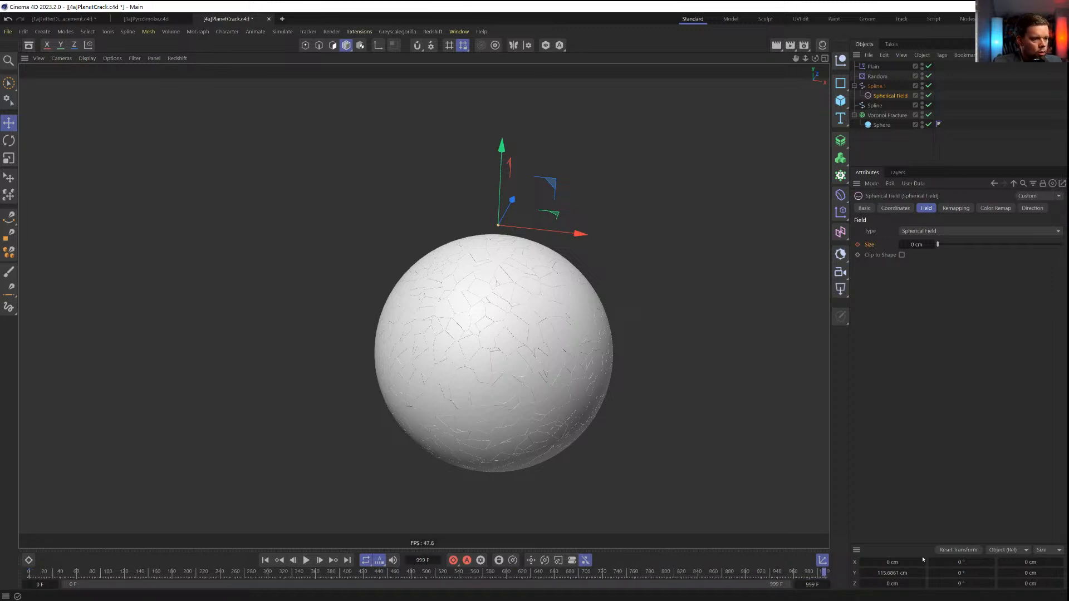
pyautogui.moveTo(951, 247); pyautogui.dragTo(1062, 245)
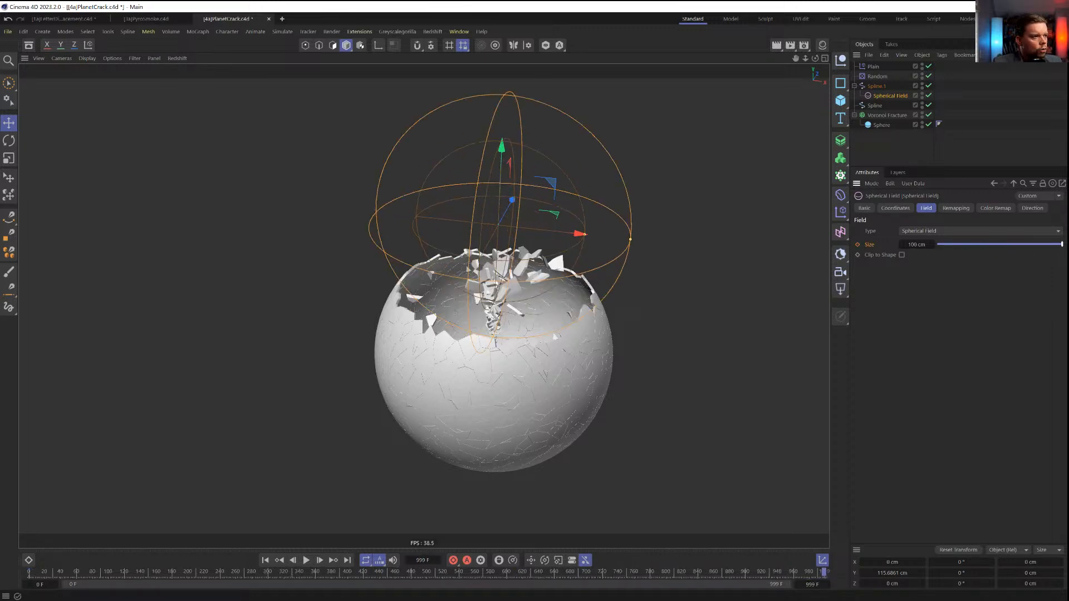
pyautogui.moveTo(921, 244); pyautogui.dragTo(1061, 244)
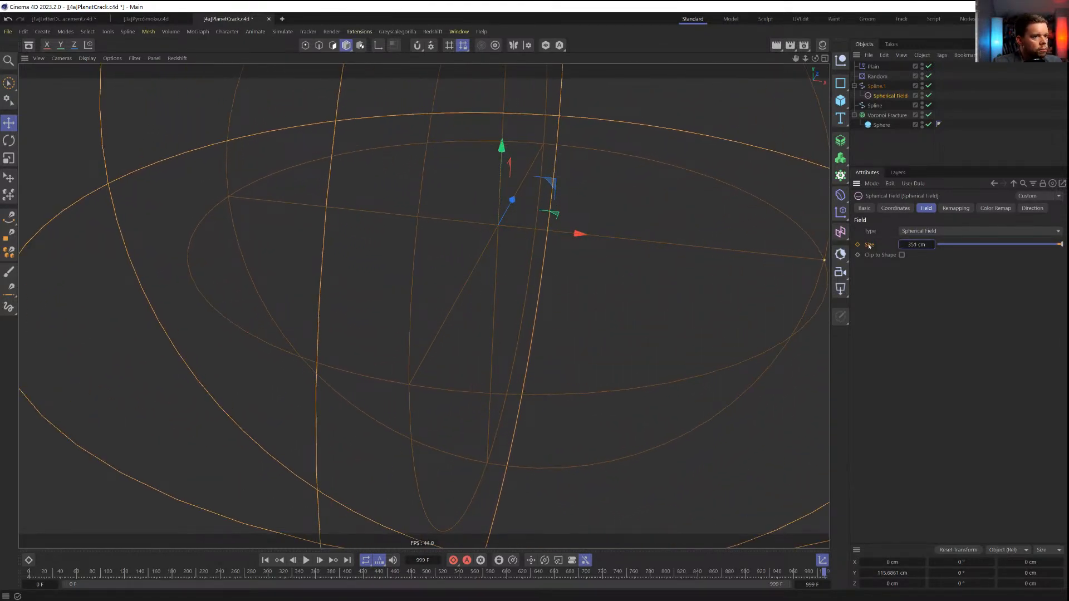
# Play the animation from the start to review how the shell cracks as the field grows, pausing partway through
pyautogui.click(265, 560)
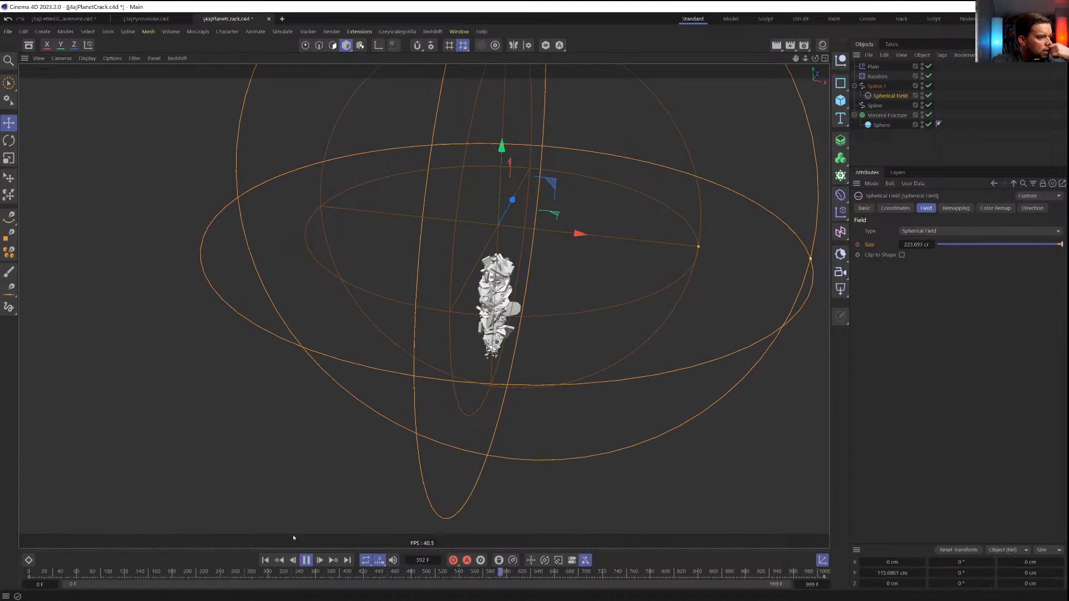
pyautogui.click(266, 561)
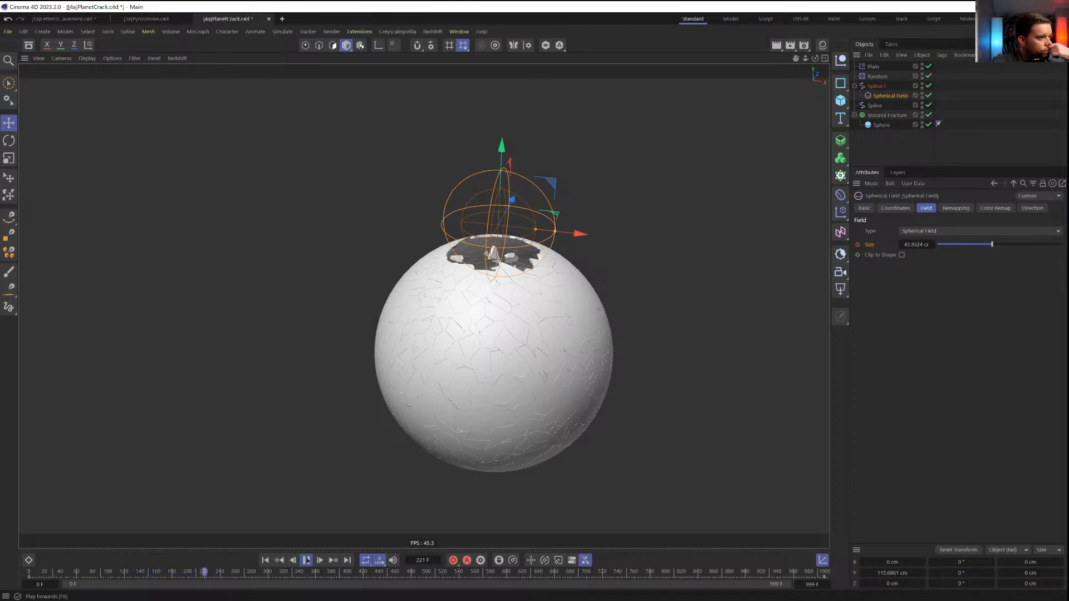
pyautogui.click(307, 561)
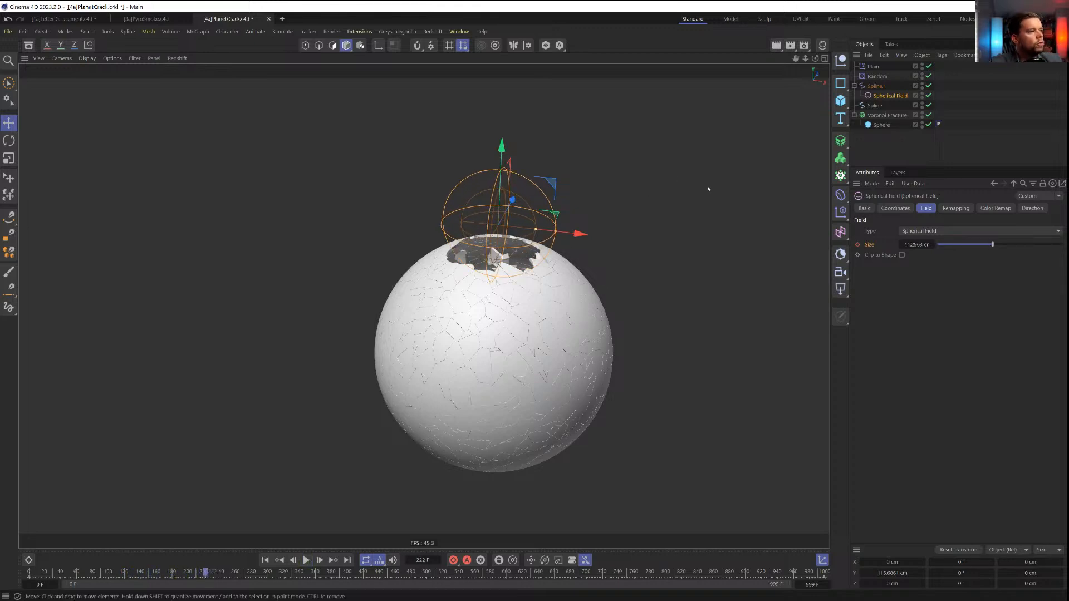
pyautogui.click(306, 561)
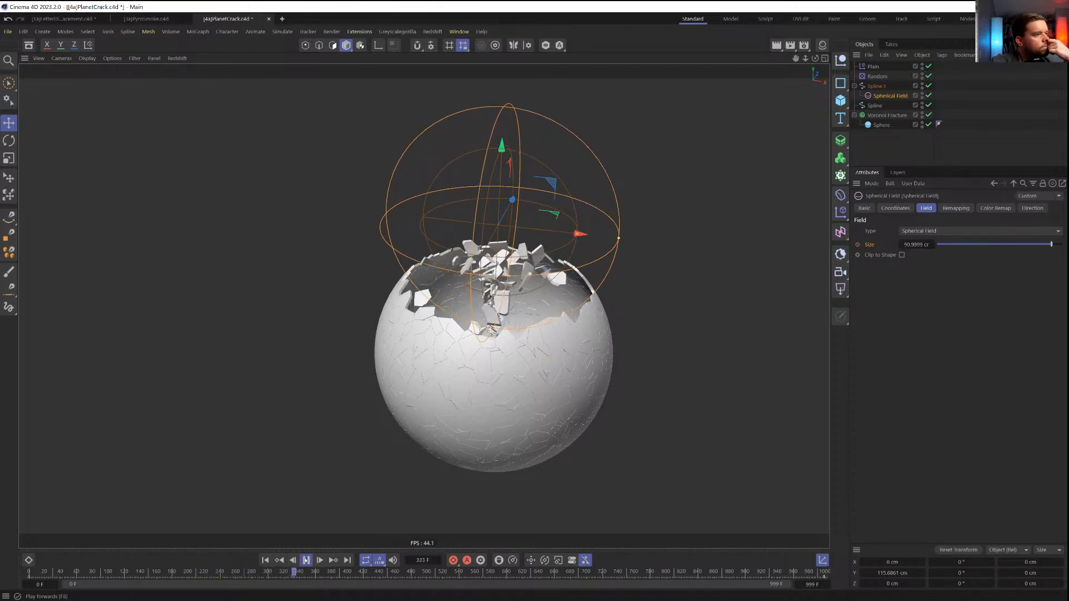
pyautogui.click(307, 561)
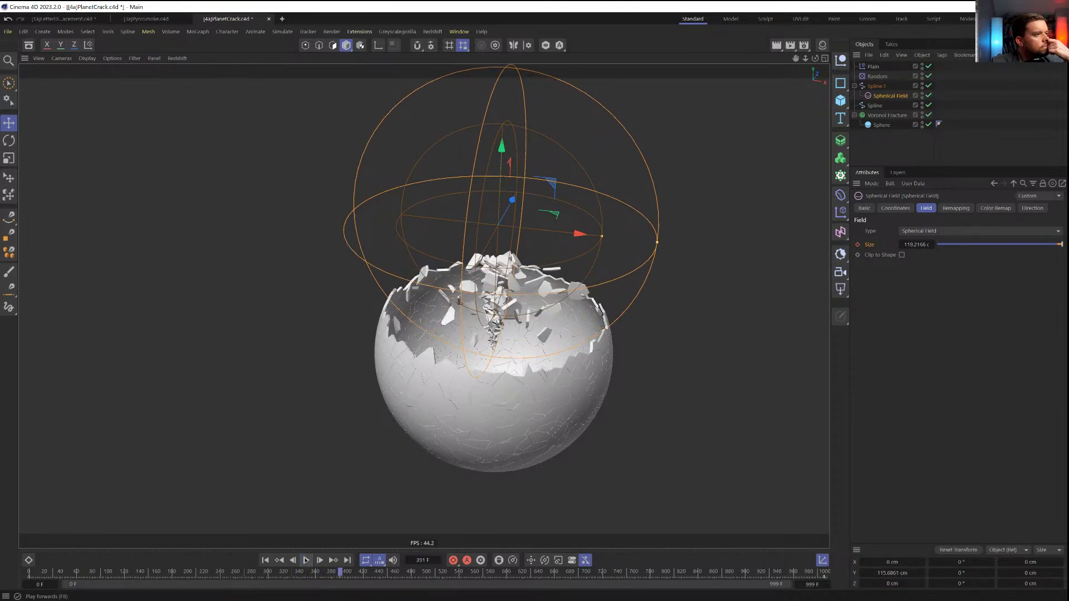
# Add a Curve modifier layer to the Spline.1 effector's fields and bend its shape into a slow-starting ease-in curve
pyautogui.click(877, 86)
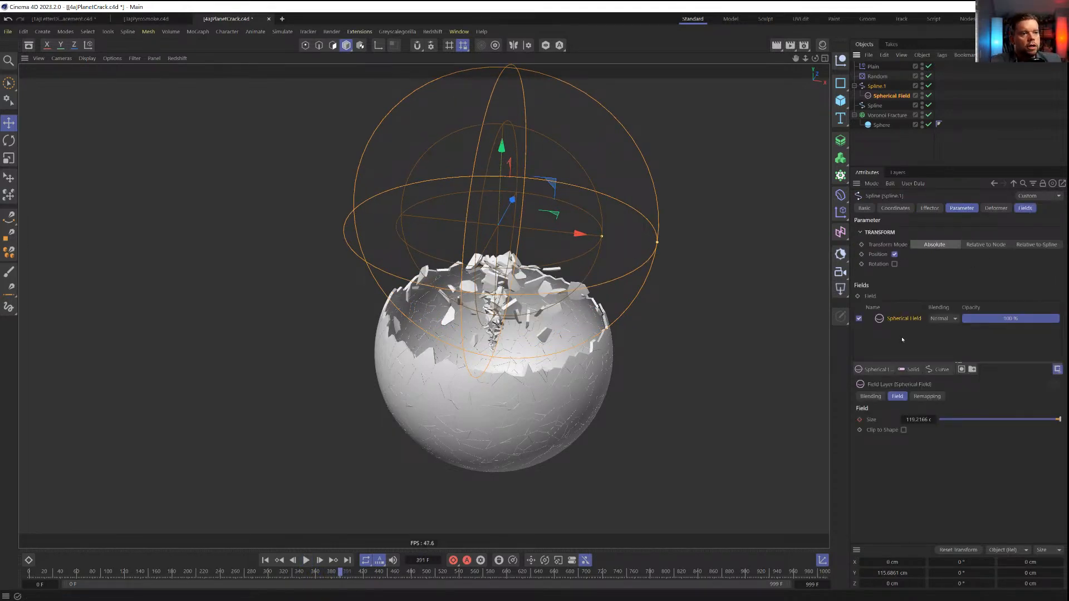
pyautogui.click(934, 371)
pyautogui.moveTo(954, 455); pyautogui.dragTo(872, 523)
pyautogui.moveTo(935, 481); pyautogui.dragTo(984, 492)
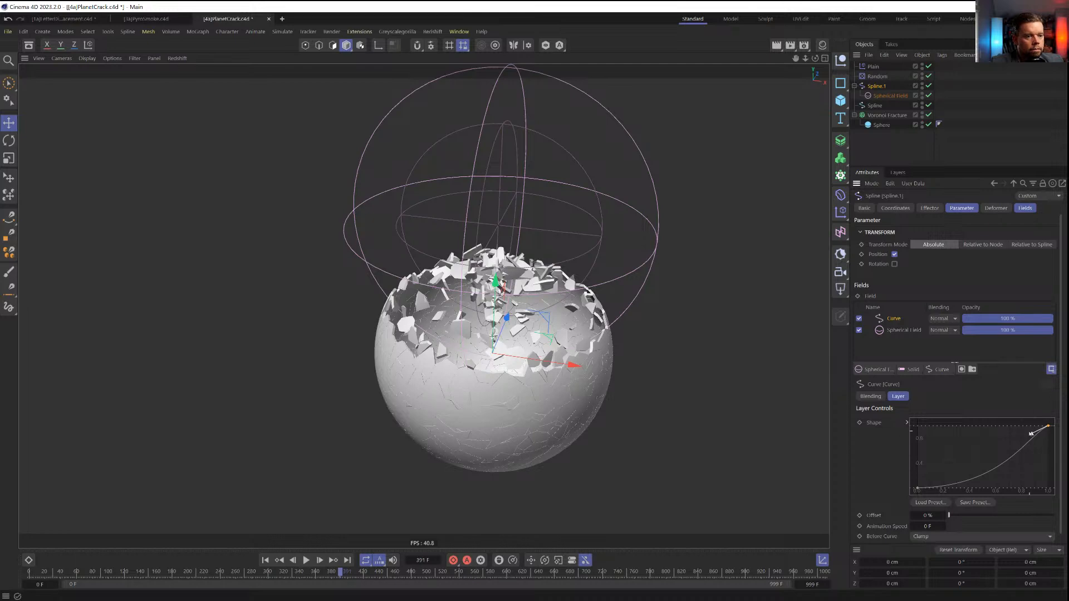
pyautogui.moveTo(1031, 434); pyautogui.dragTo(1037, 438)
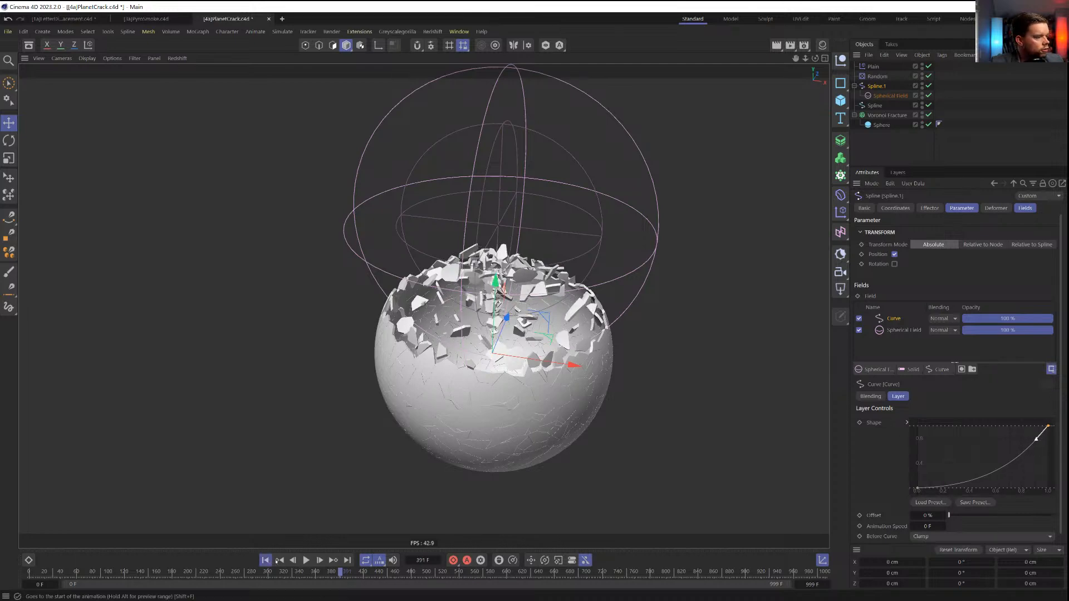
# Lower the Spherical Field to a Y position of 102.699 cm at the sphere's top and continue the playback
pyautogui.click(277, 561)
pyautogui.click(307, 561)
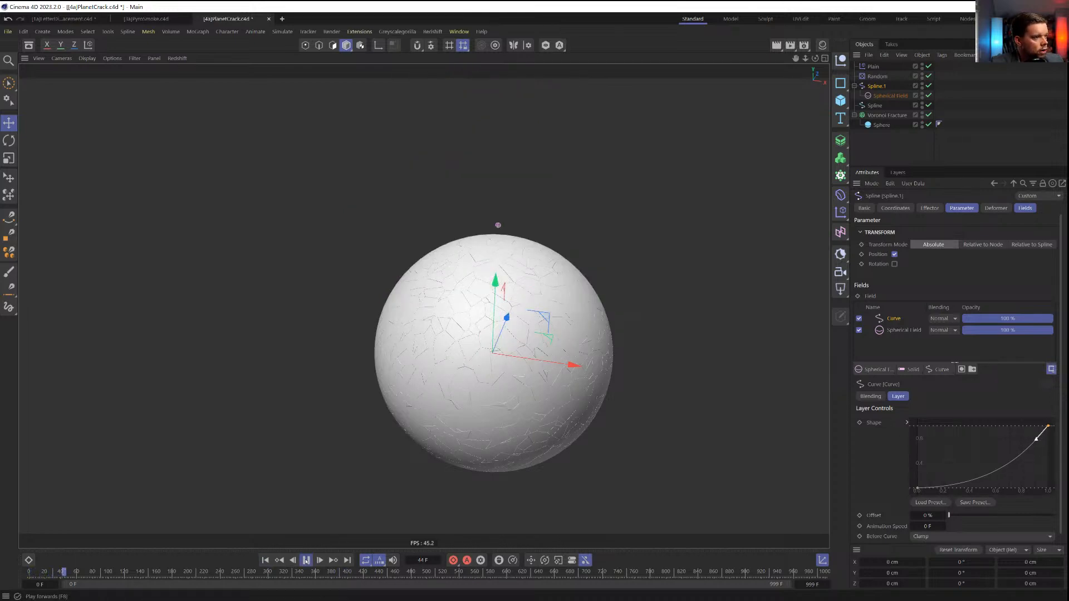
pyautogui.click(889, 96)
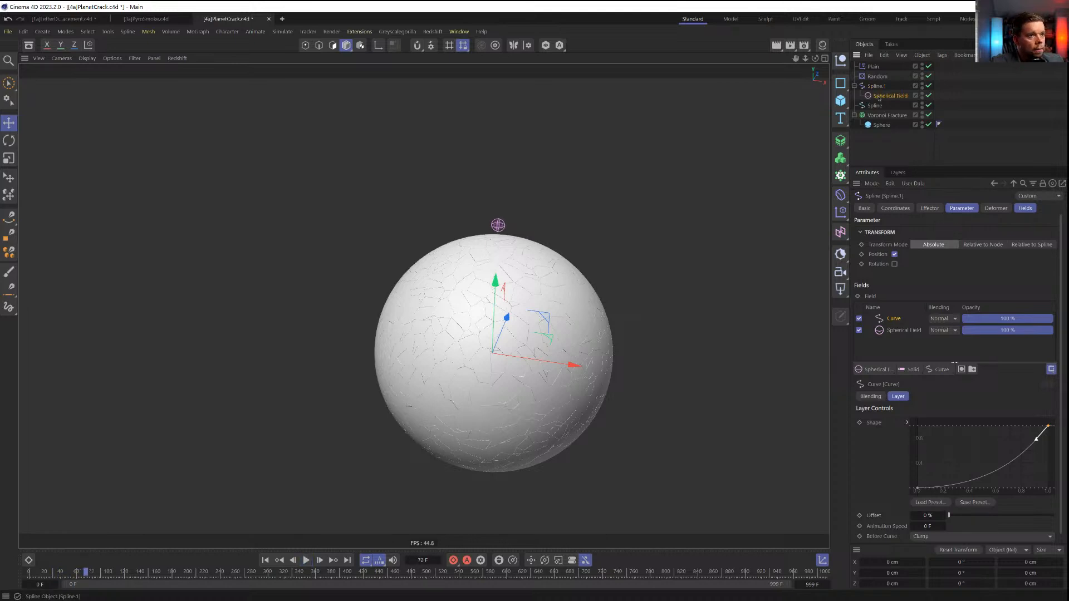
pyautogui.press('e')
pyautogui.moveTo(501, 146); pyautogui.dragTo(501, 161)
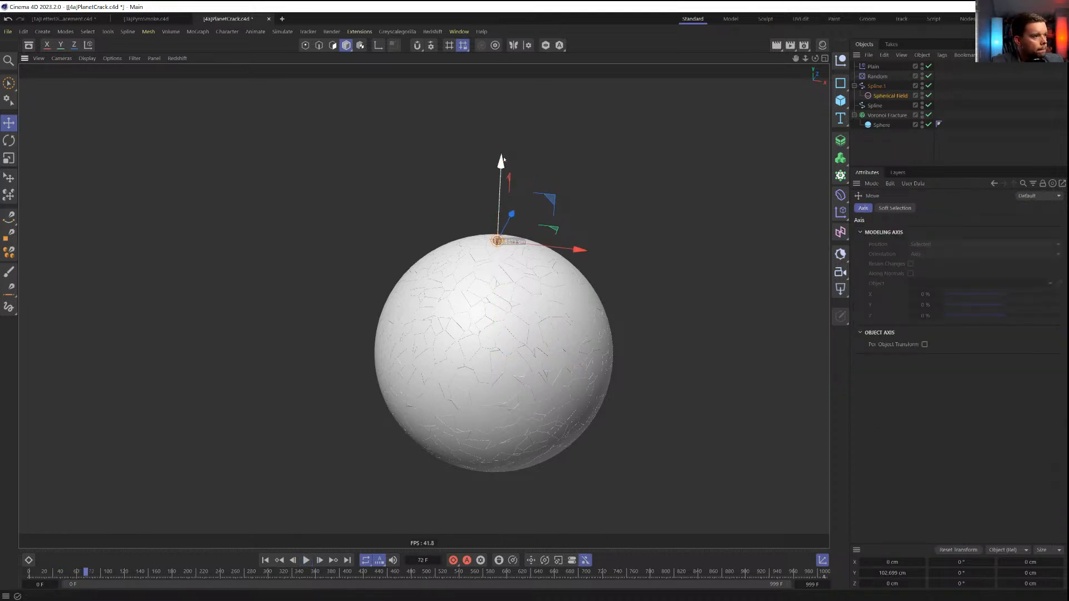
pyautogui.click(307, 560)
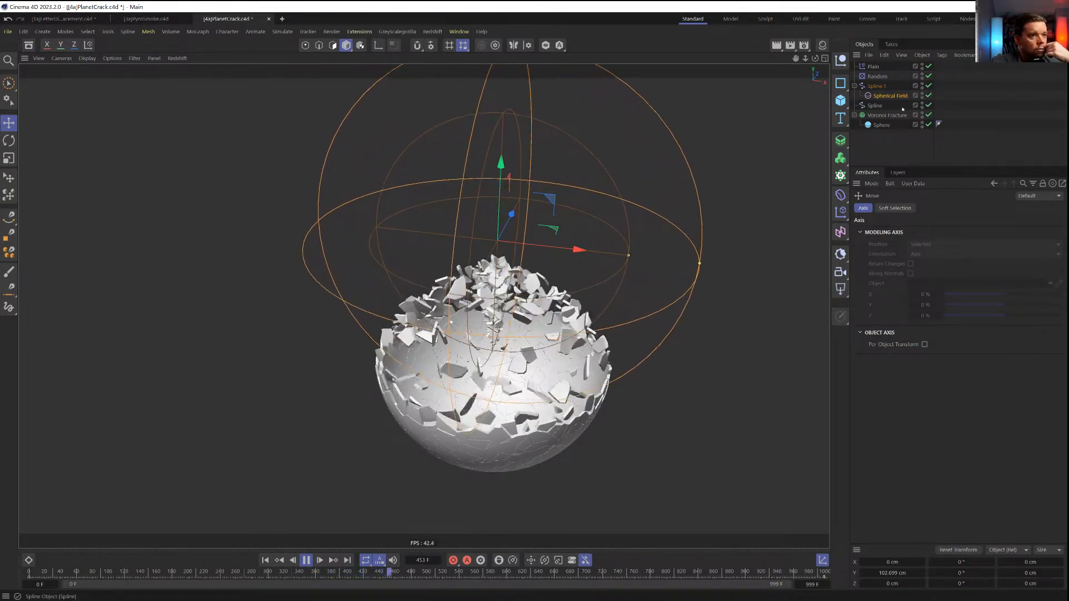
# Set the Random effector's H, P and B rotation to 90° each and replay the animation from the start
pyautogui.click(877, 77)
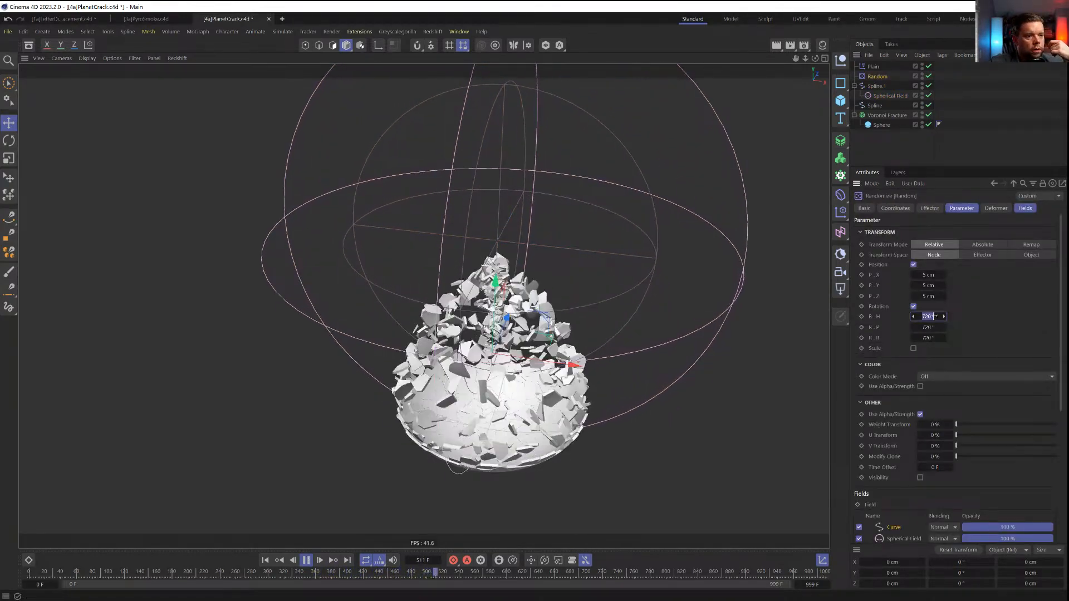
pyautogui.write('90')
pyautogui.press('Tab')
pyautogui.write('90')
pyautogui.press('Tab')
pyautogui.write('90')
pyautogui.press('Return')
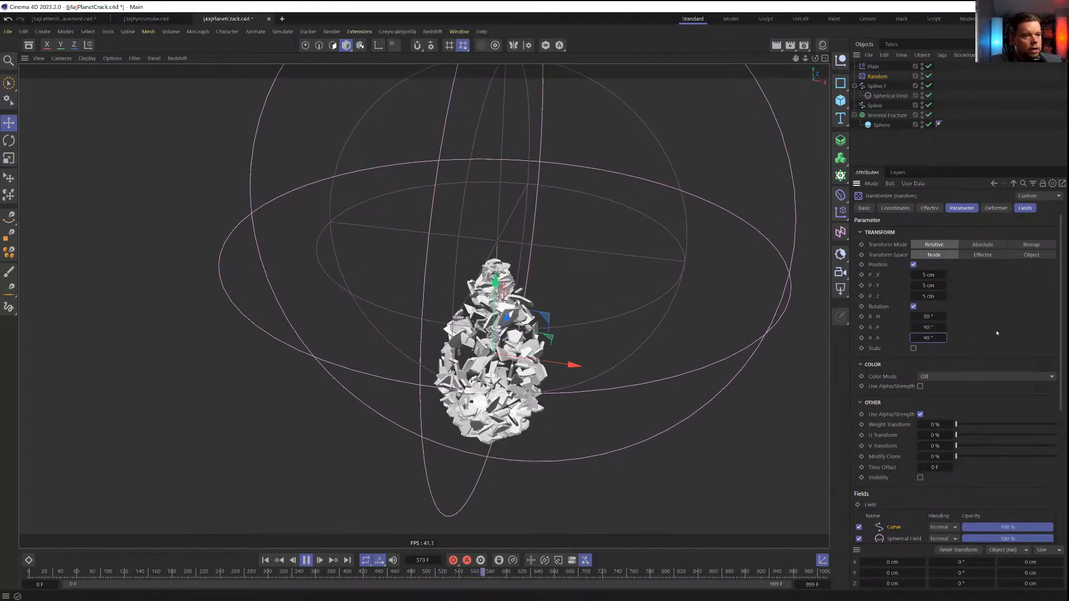
pyautogui.click(265, 561)
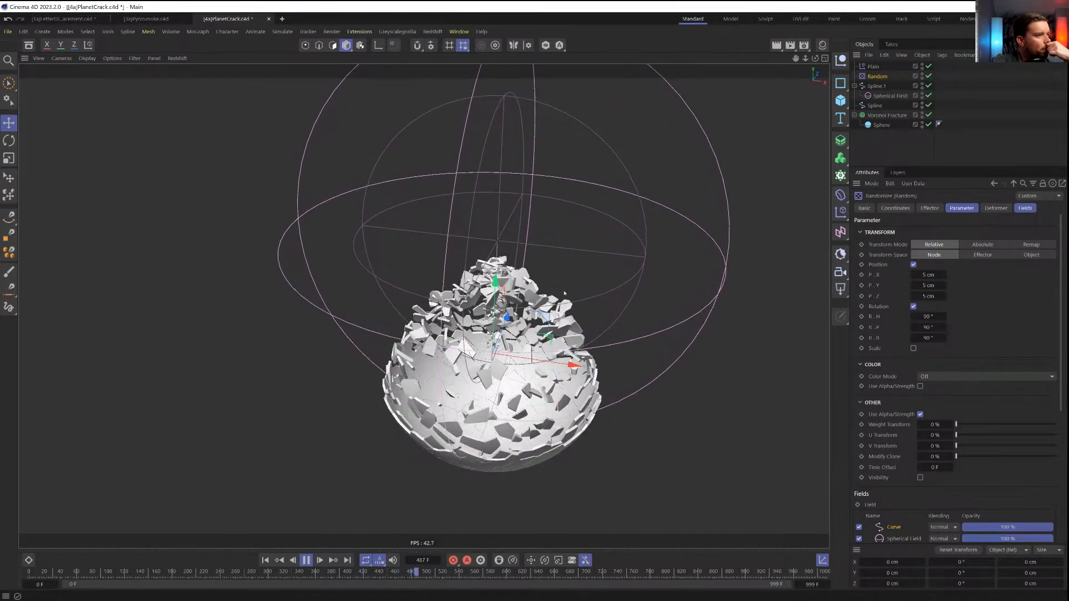
pyautogui.click(306, 560)
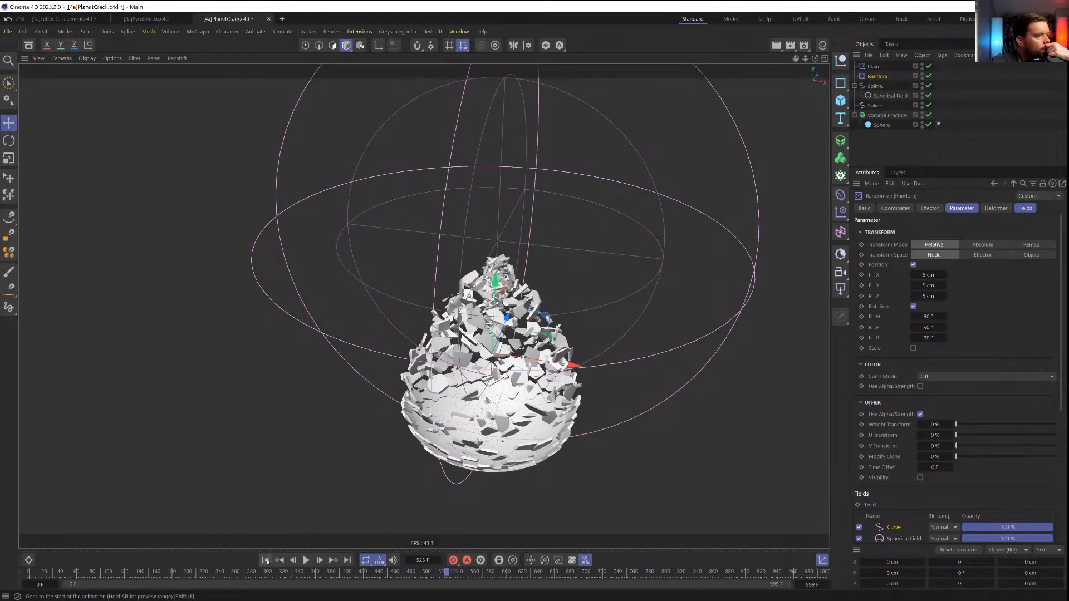
# Keyframe the Spline object's Y position at 0 cm on frame 0 and at about 24.69 cm on frame 138
pyautogui.click(266, 560)
pyautogui.click(873, 96)
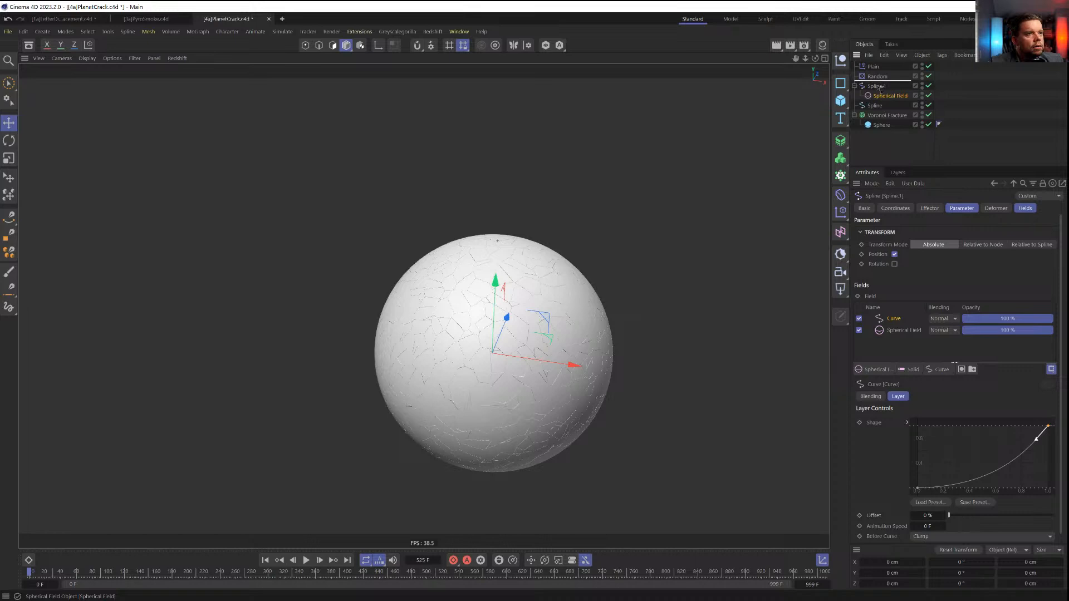
pyautogui.moveTo(879, 88); pyautogui.dragTo(878, 87)
pyautogui.click(877, 87)
pyautogui.click(875, 105)
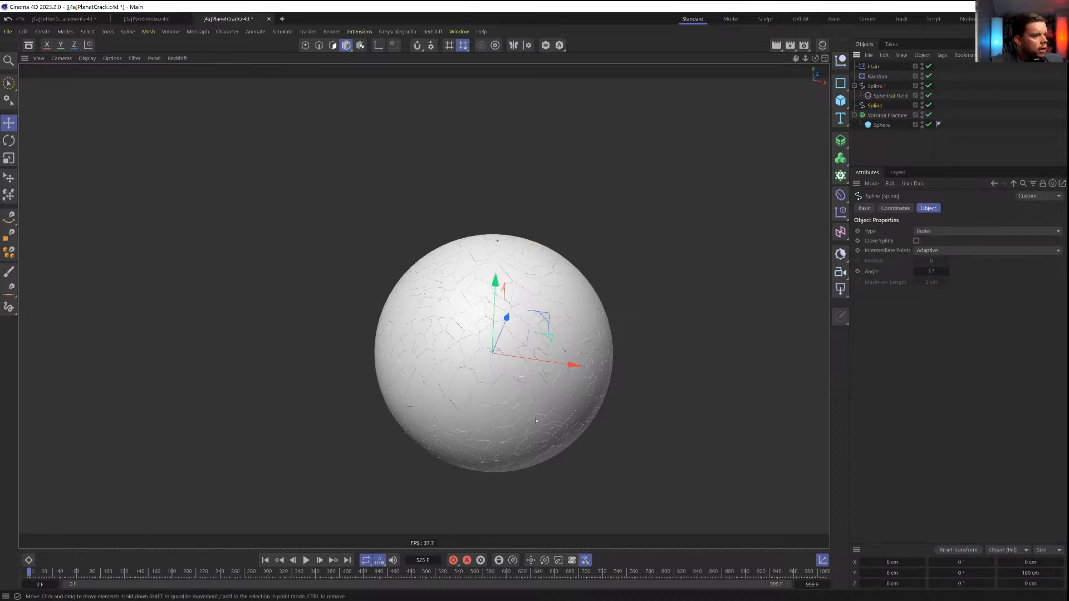
pyautogui.click(894, 209)
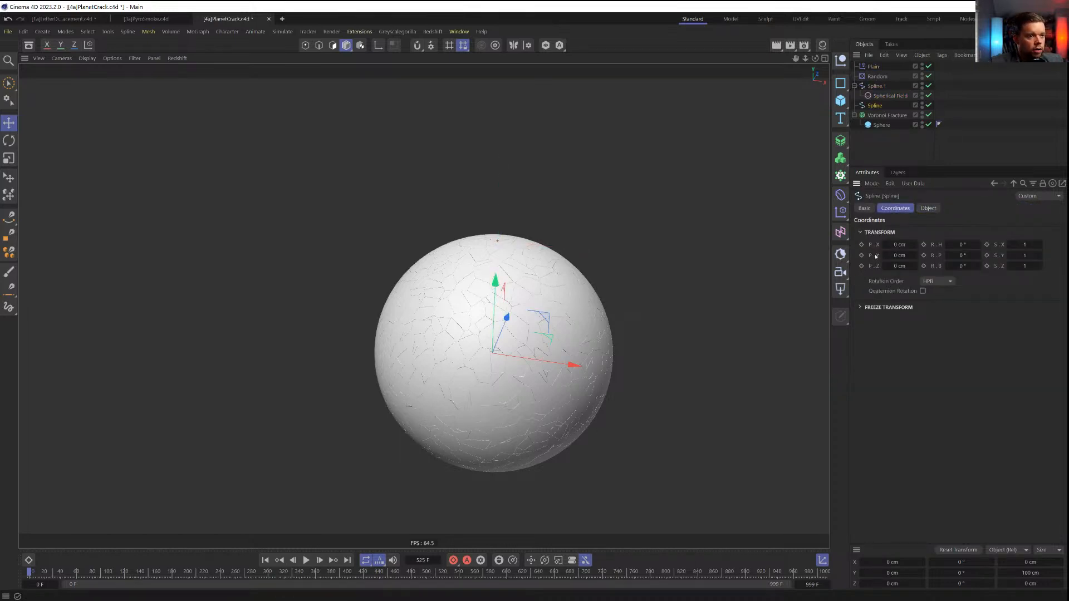
pyautogui.click(306, 561)
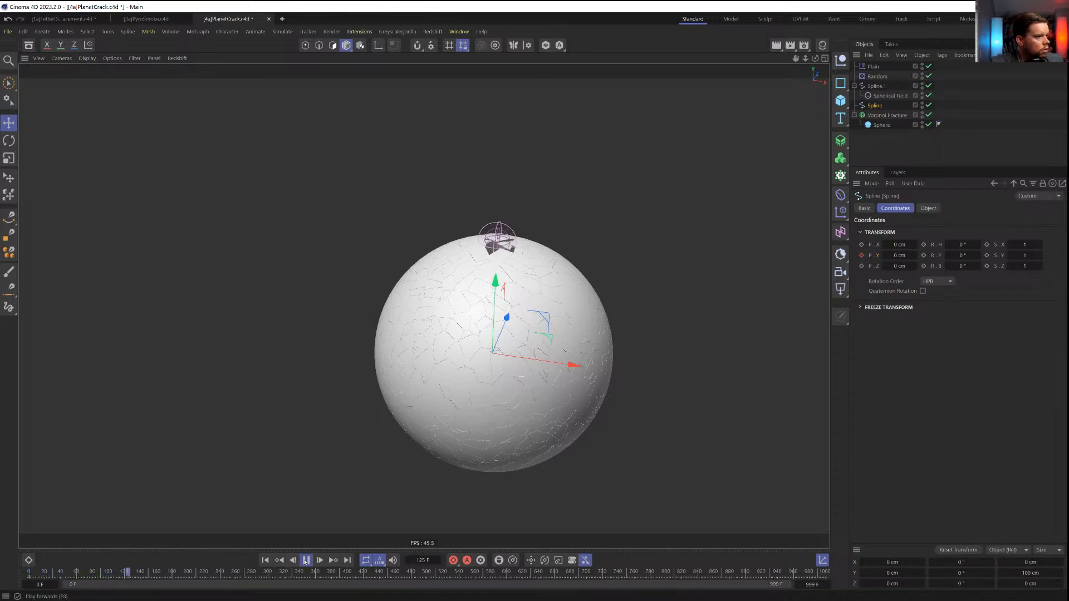
pyautogui.click(306, 561)
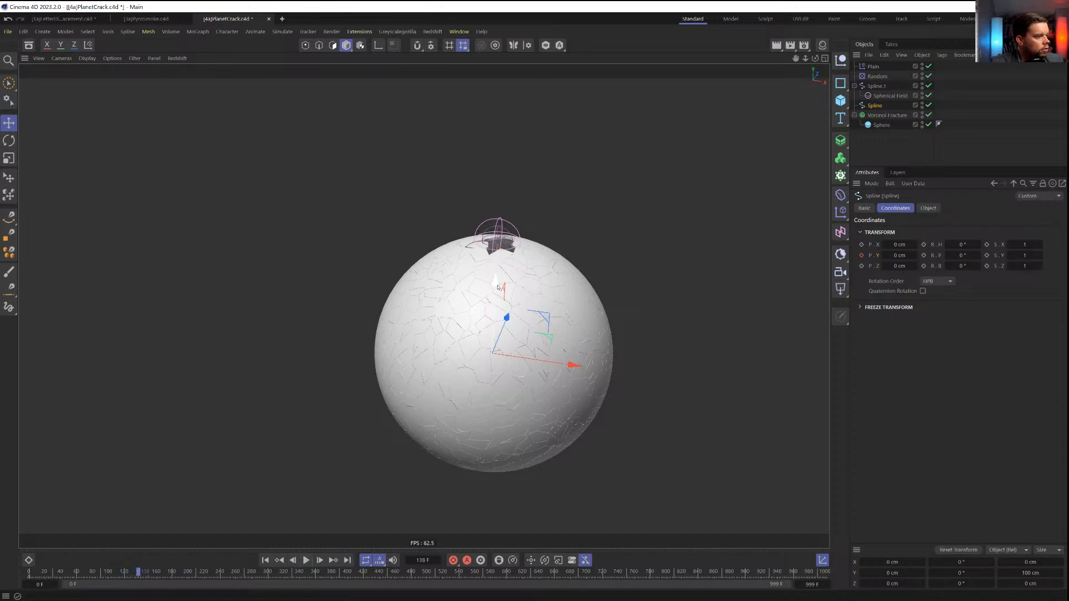
pyautogui.moveTo(498, 287); pyautogui.dragTo(498, 253)
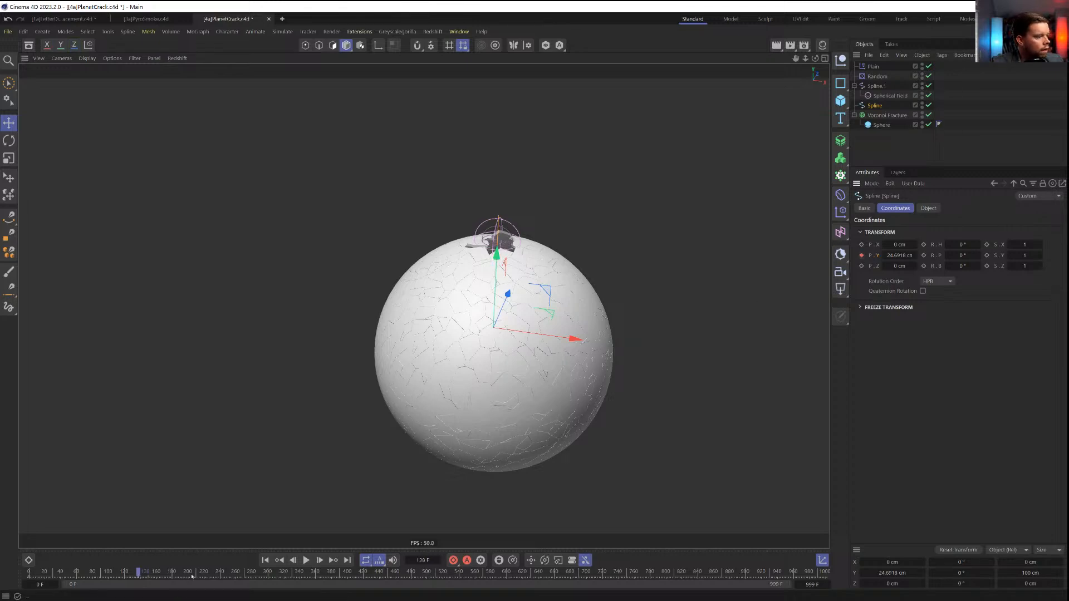
# Keyframe the Spline object's Y position at about -84.5 cm on frame 455 and replay the animation from the start
pyautogui.moveTo(153, 570); pyautogui.dragTo(392, 574)
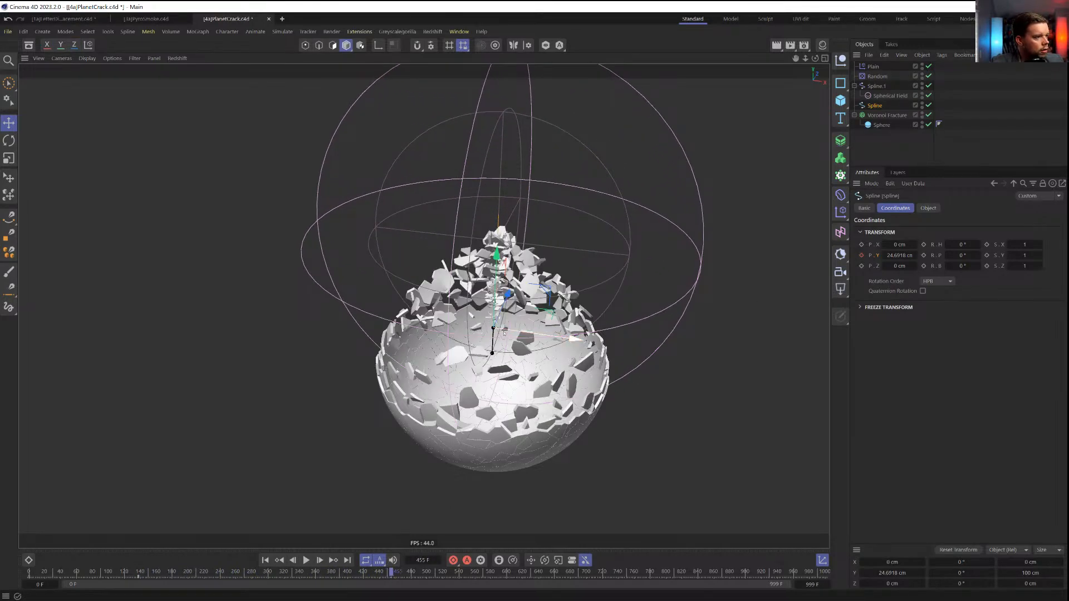
pyautogui.moveTo(493, 328); pyautogui.dragTo(503, 367)
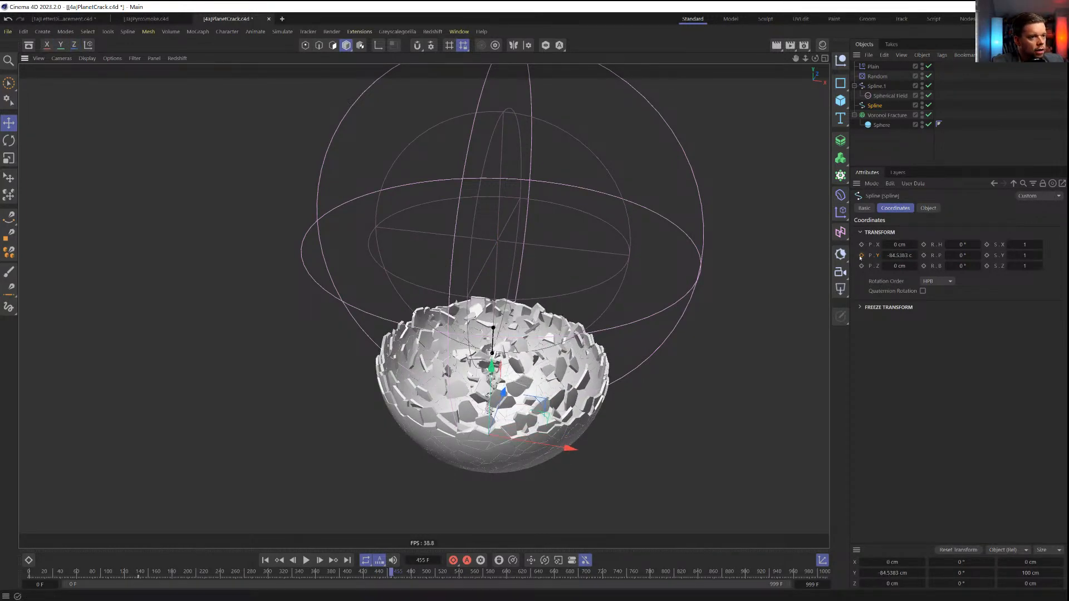
pyautogui.click(266, 561)
pyautogui.click(306, 561)
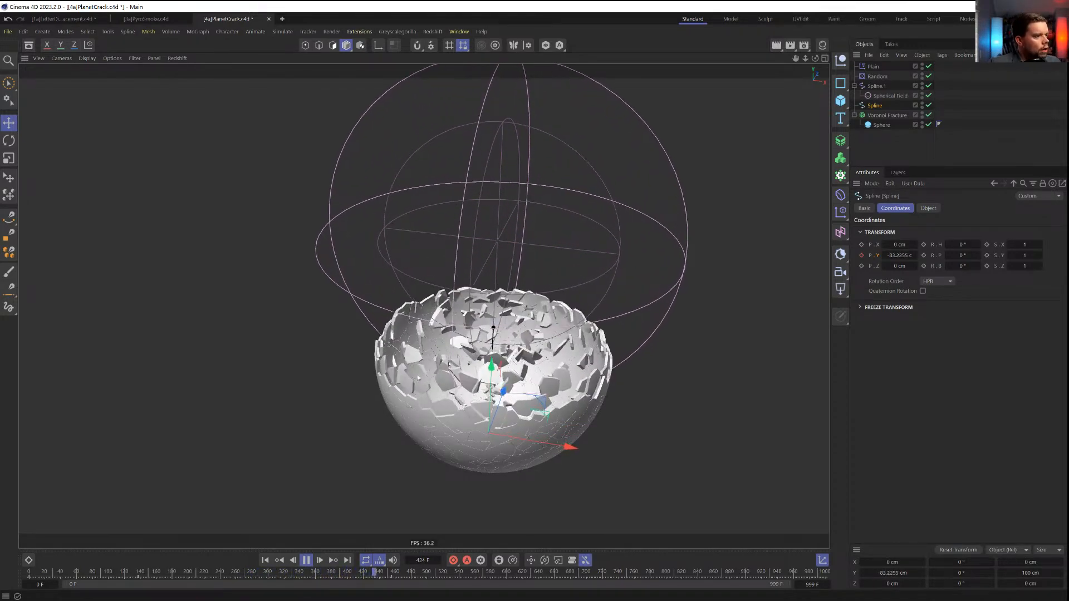
pyautogui.click(265, 560)
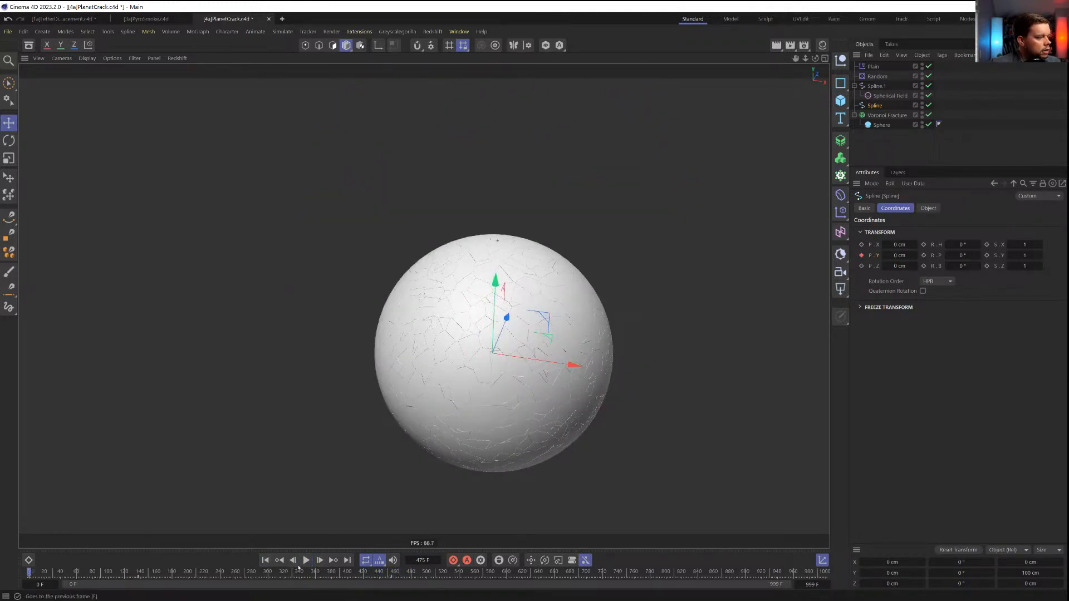
pyautogui.press('F8')
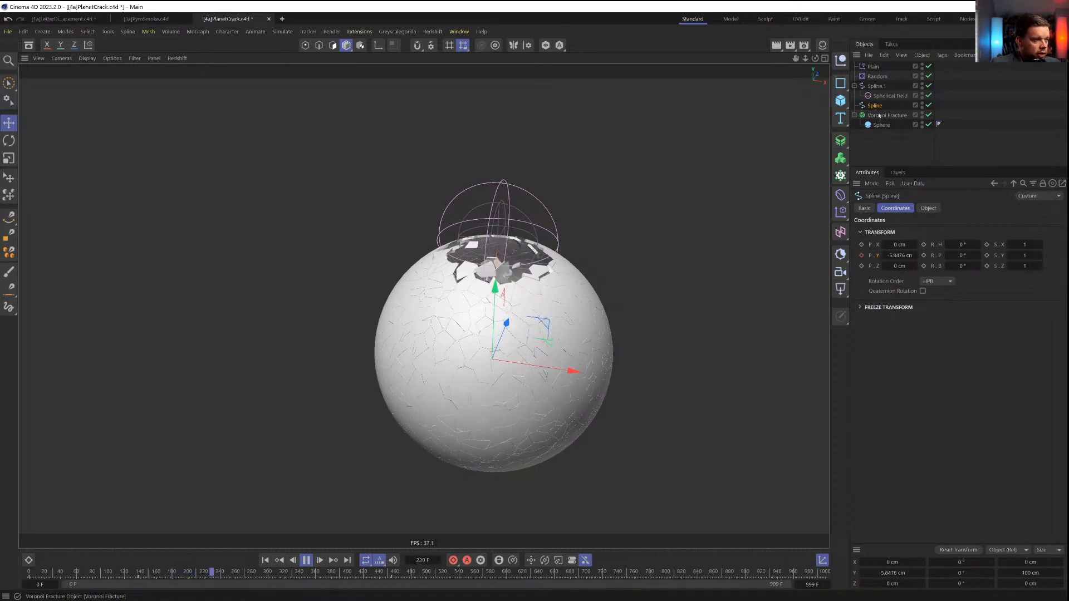
# Add a Delay effector to the Voronoi Fracture and replay the animation with the Delay's Effector settings open
pyautogui.click(879, 115)
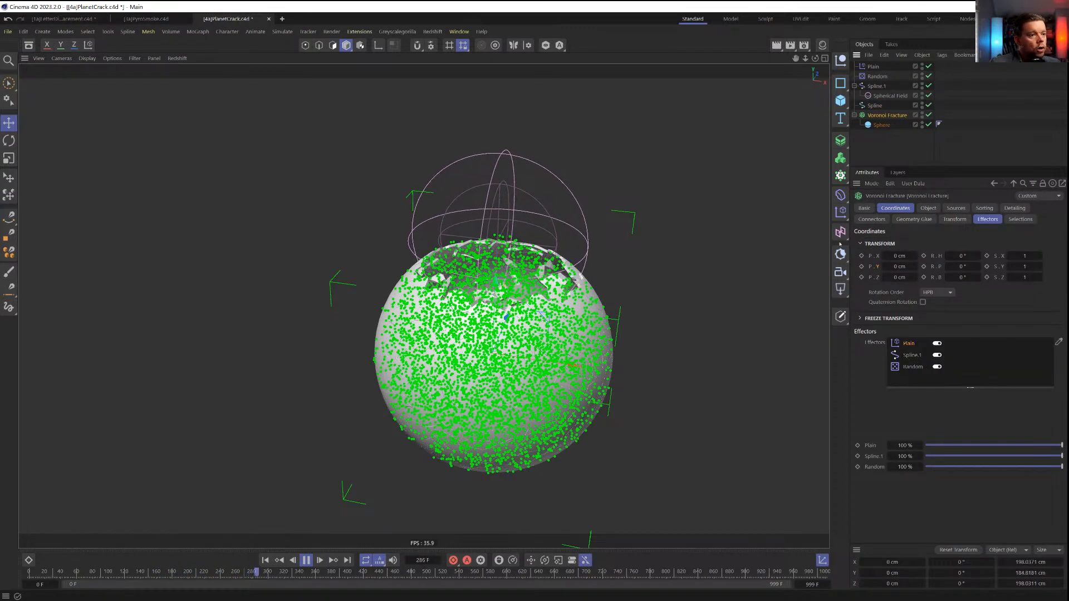
pyautogui.click(841, 211)
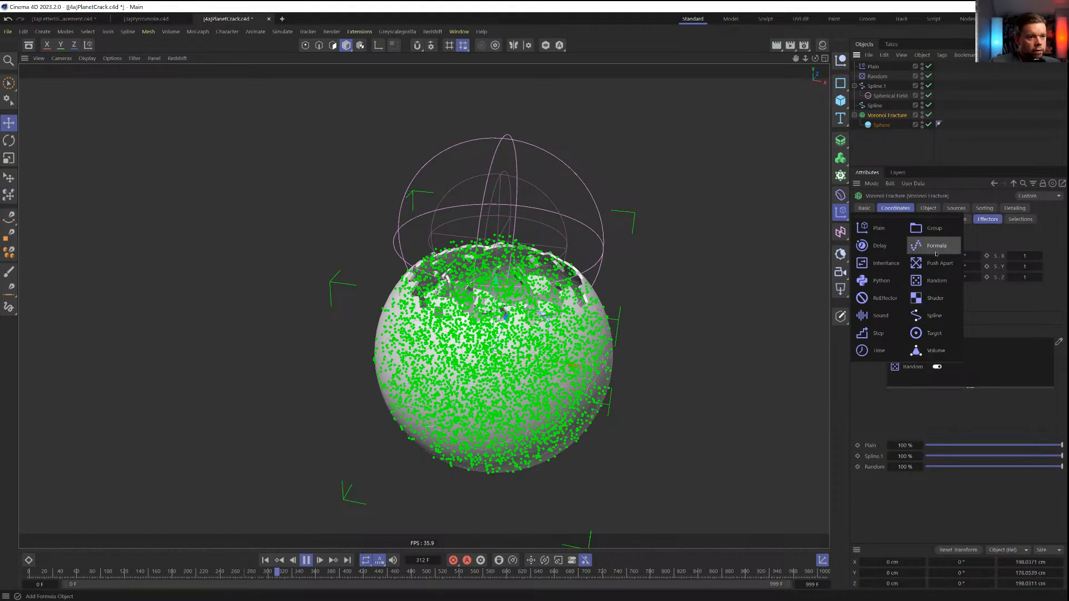
pyautogui.click(879, 245)
pyautogui.moveTo(874, 67)
pyautogui.mouseDown()
pyautogui.moveTo(881, 115)
pyautogui.moveTo(875, 68)
pyautogui.mouseUp()
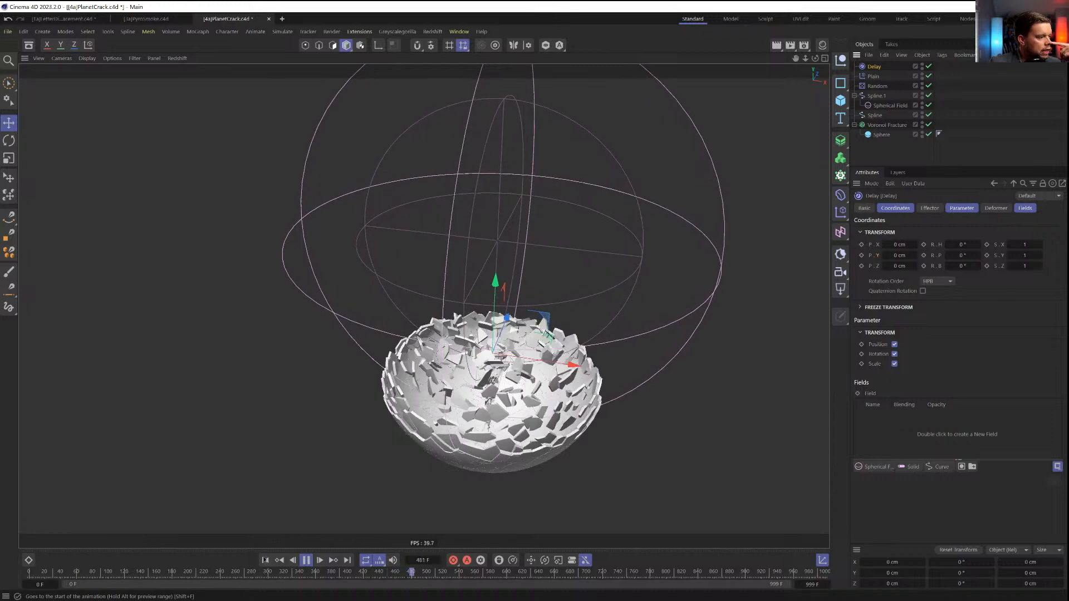
pyautogui.hotkey('shift', 'f')
pyautogui.click(958, 207)
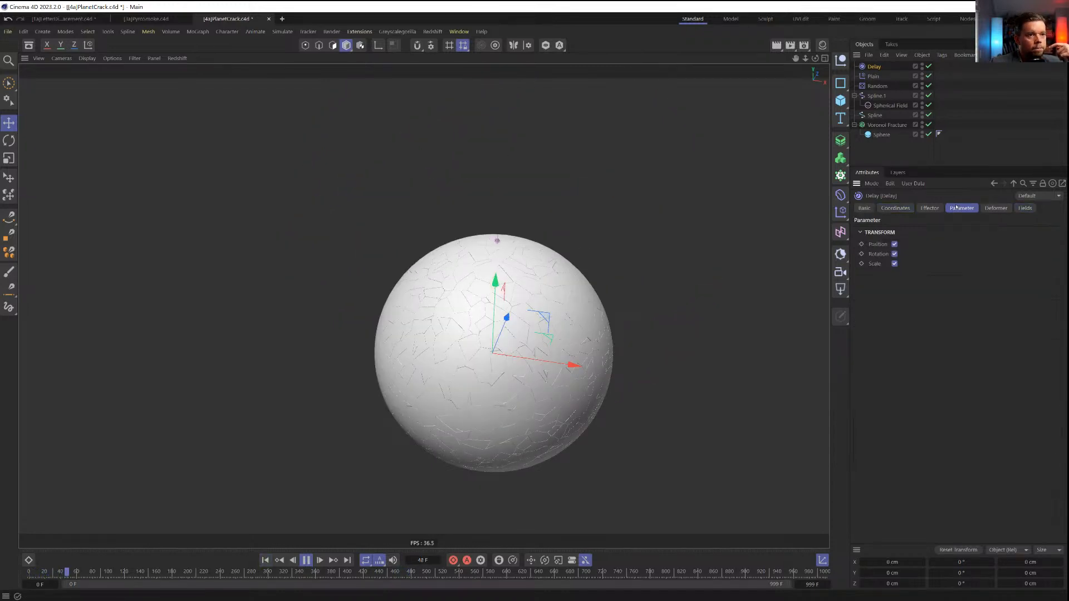
pyautogui.click(933, 210)
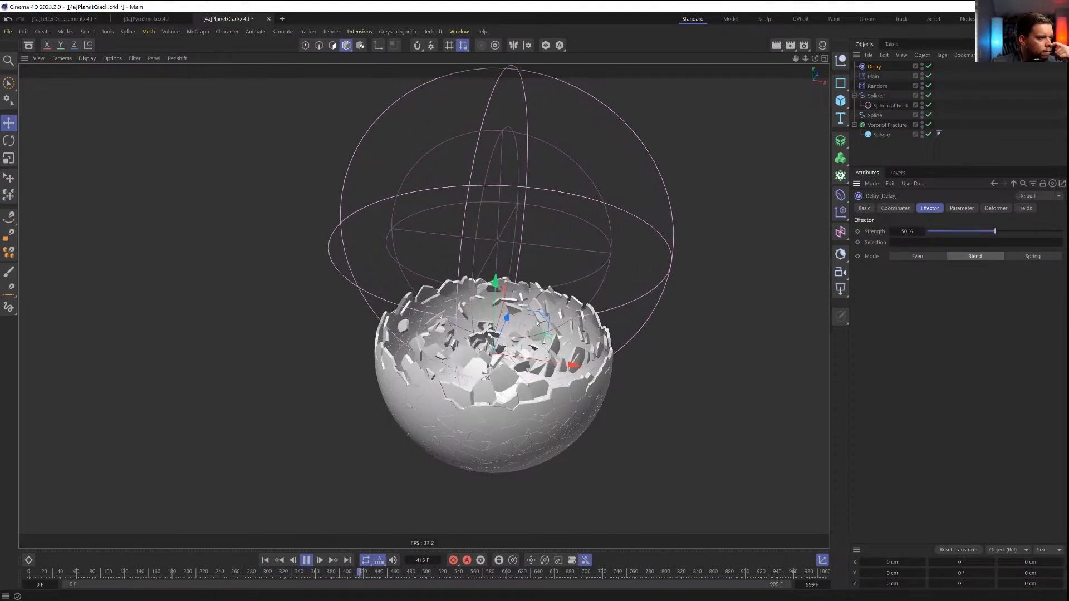
# Set the Random effector's H, P and B rotation to 777° each and replay the animation from the start
pyautogui.click(878, 86)
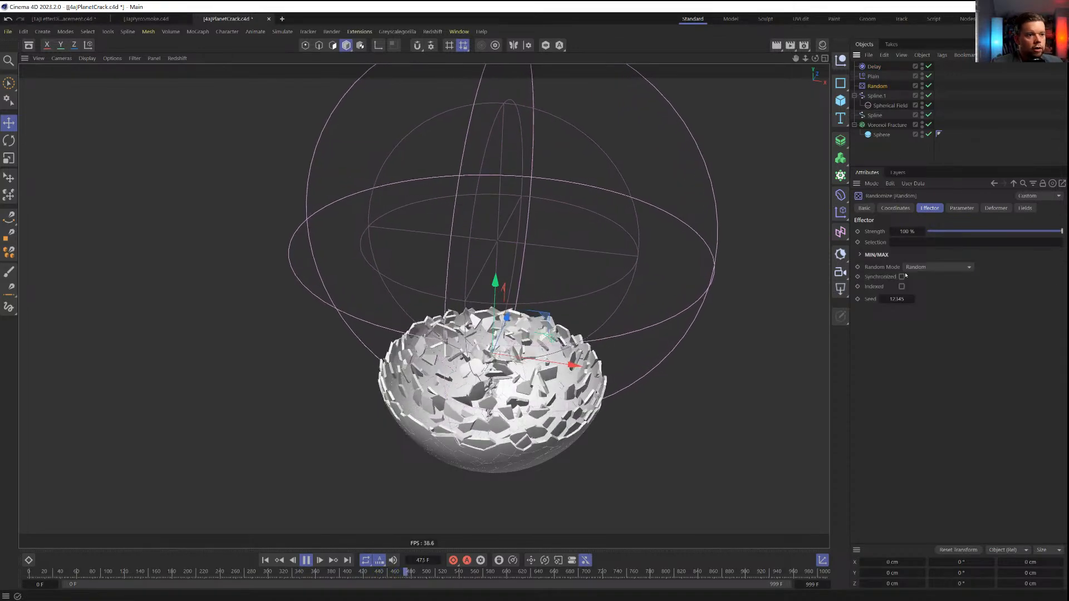
pyautogui.click(962, 207)
pyautogui.doubleClick(929, 318)
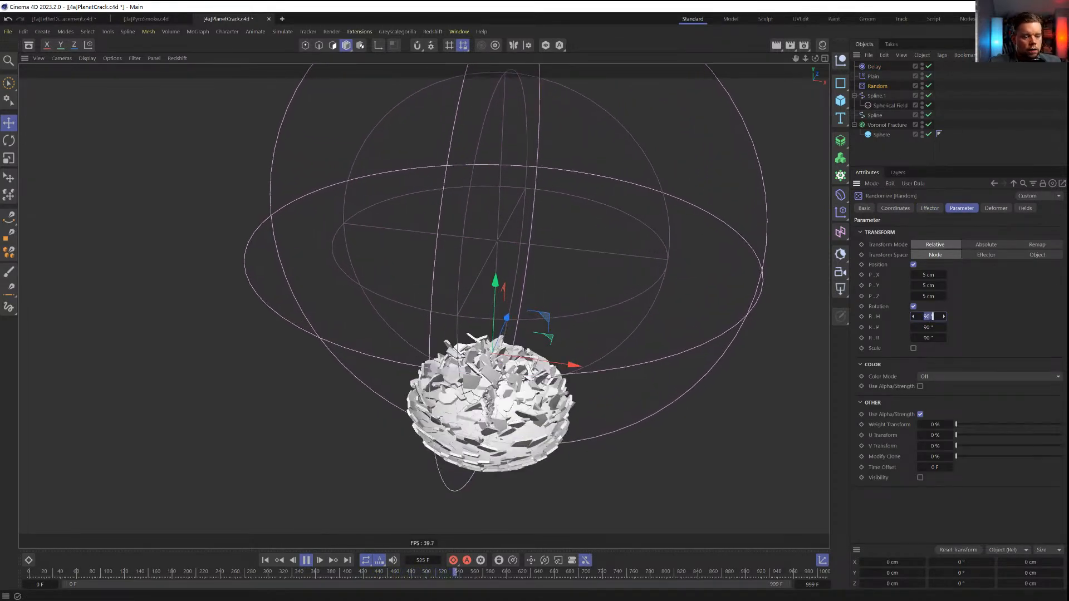
pyautogui.write('777')
pyautogui.press('Tab')
pyautogui.write('777')
pyautogui.press('Tab')
pyautogui.write('777')
pyautogui.press('Return')
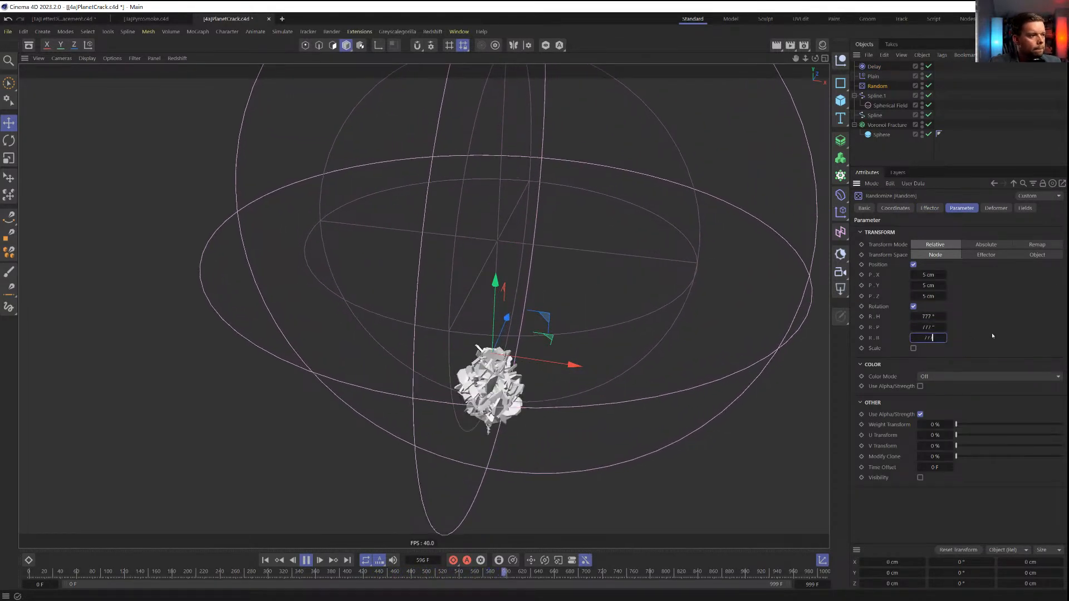
pyautogui.click(265, 560)
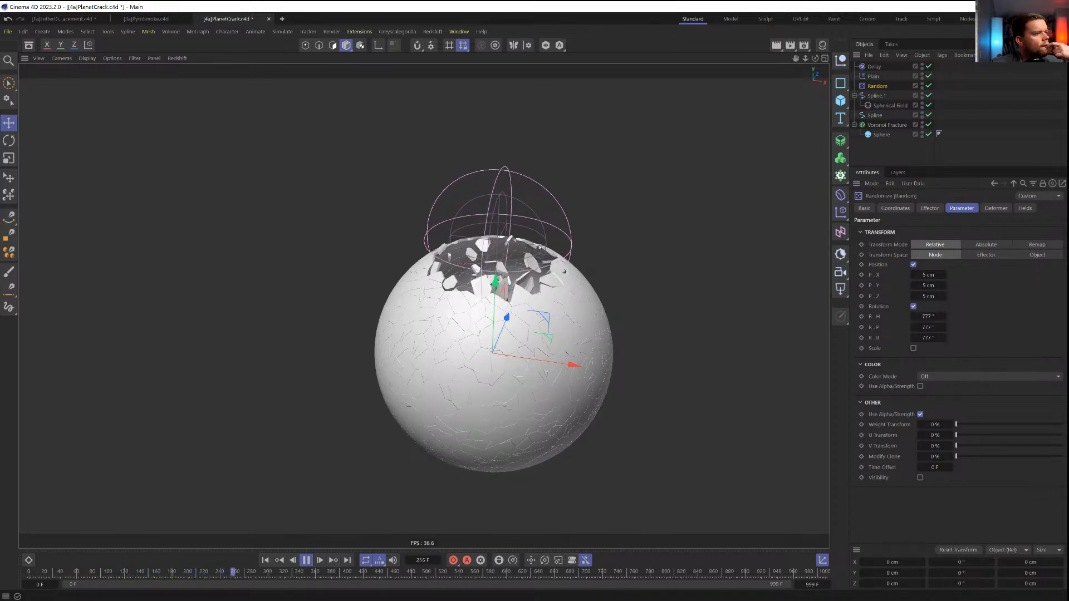
# Reduce the Spherical Field's remapping Inner Offset to 32% and replay the animation from the start
pyautogui.click(891, 106)
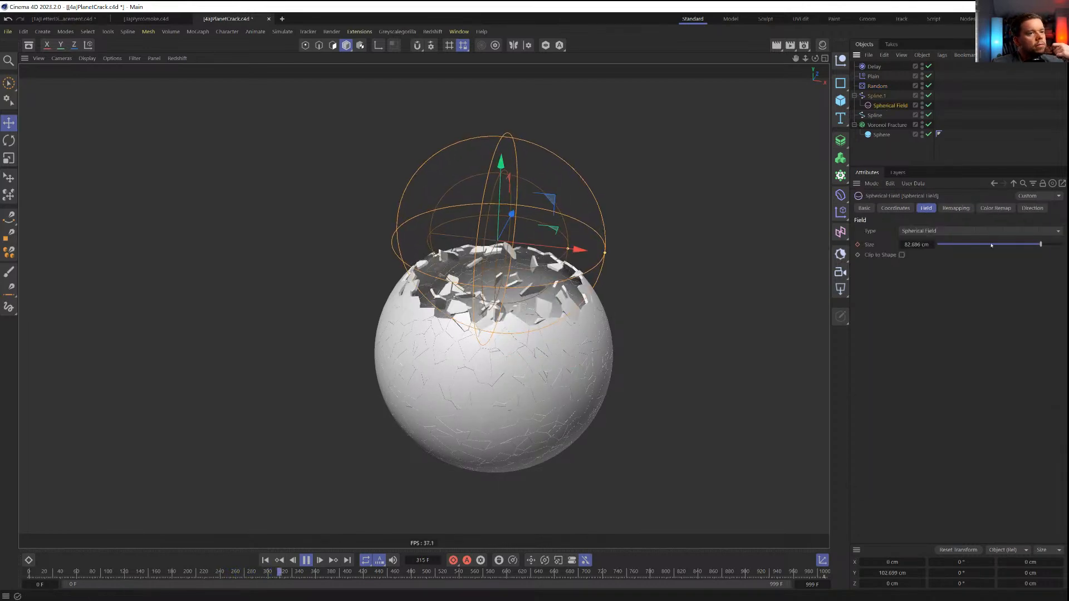
pyautogui.click(957, 207)
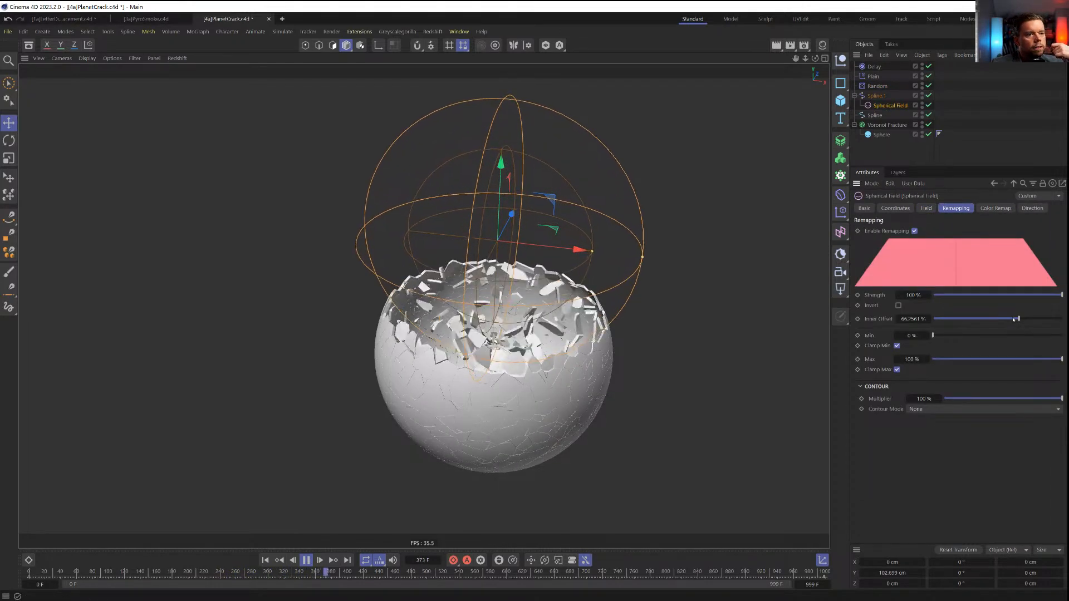
pyautogui.moveTo(947, 319); pyautogui.dragTo(975, 319)
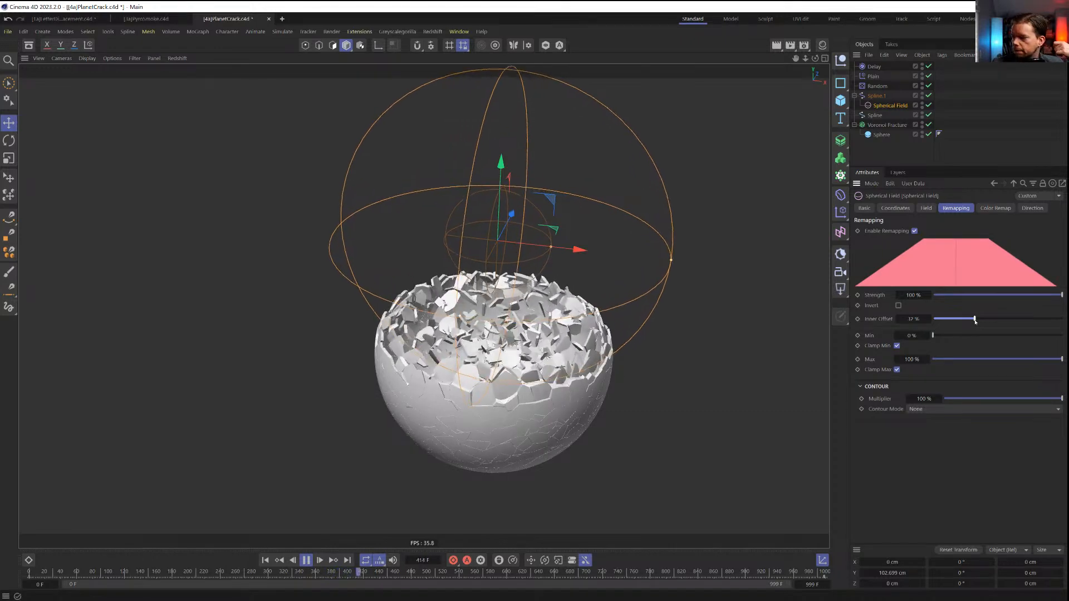
pyautogui.click(264, 562)
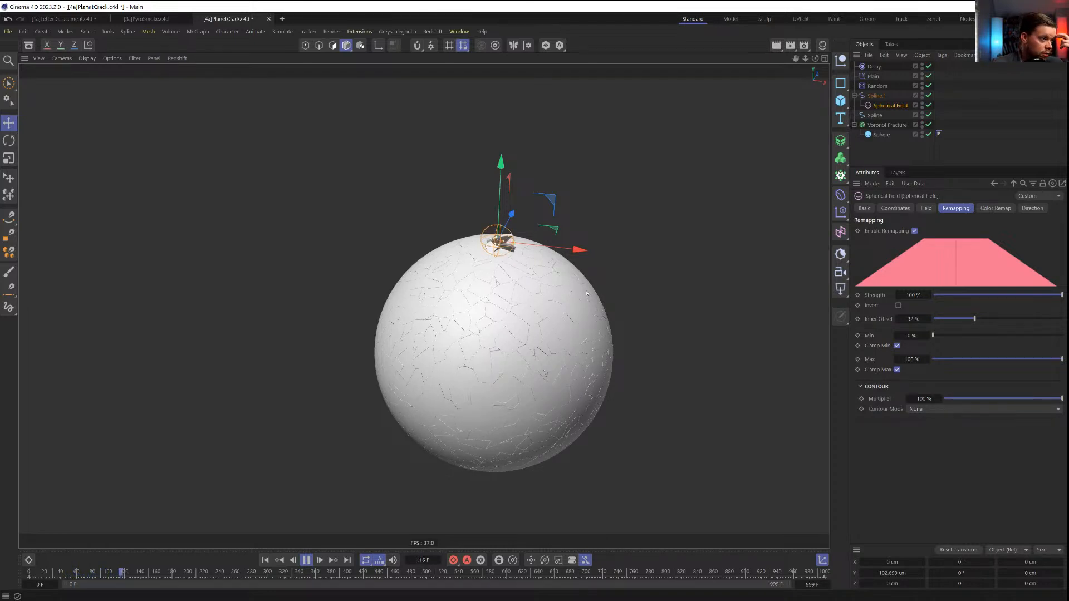
# Set the Random effector's H, P and B rotation to 222° each and pause the playback around frame 527
pyautogui.click(878, 86)
pyautogui.write('222')
pyautogui.press('Tab')
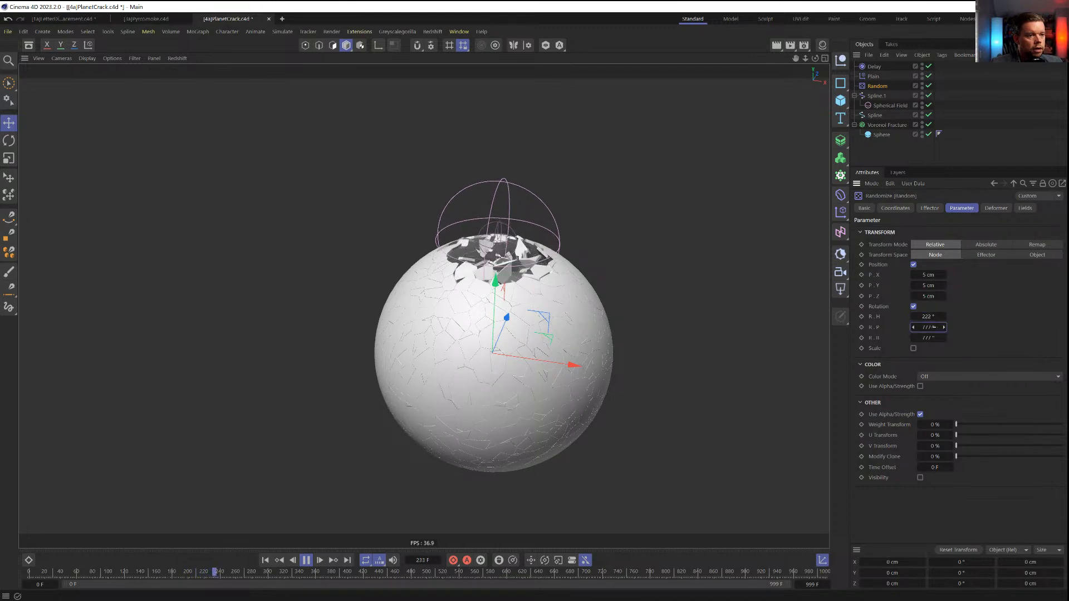
pyautogui.write('222')
pyautogui.press('Tab')
pyautogui.write('2')
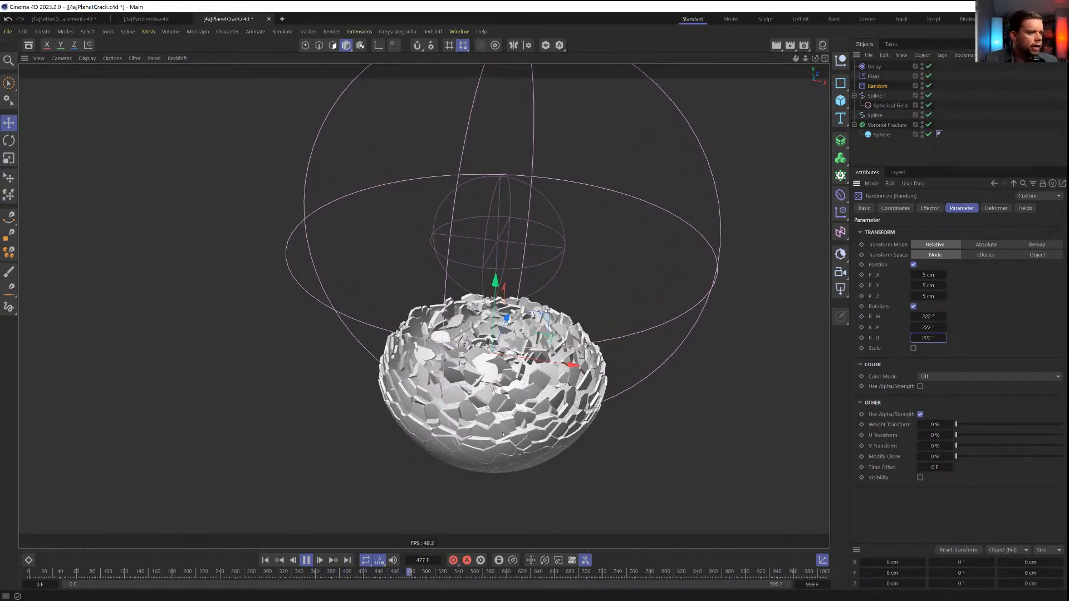
pyautogui.click(306, 560)
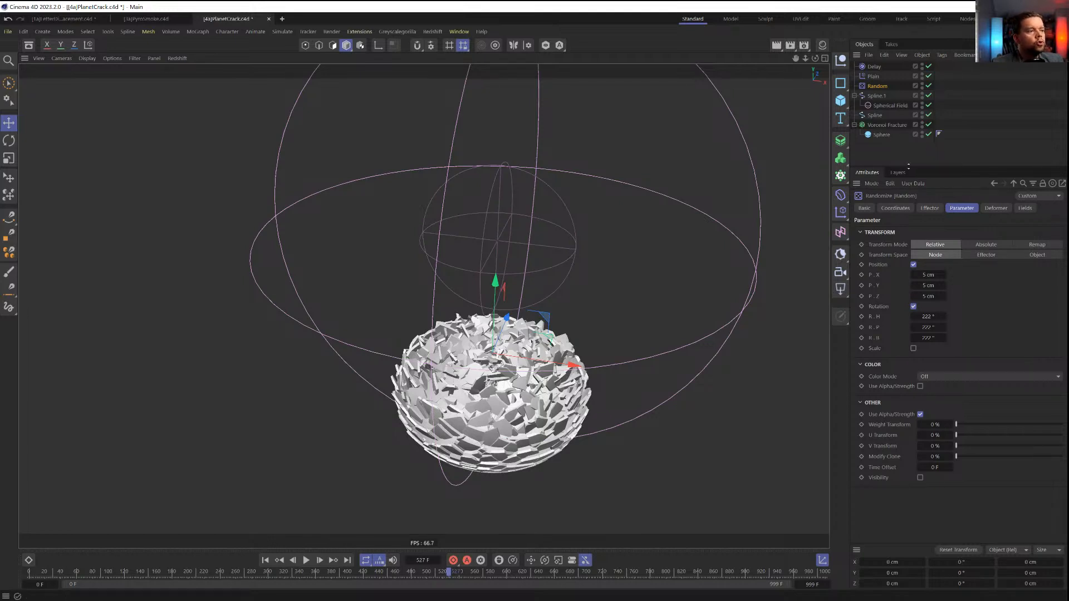
# Create a Group Field containing the Spherical Field and place it in the object hierarchy outside the Spline.1 effector
pyautogui.click(885, 106)
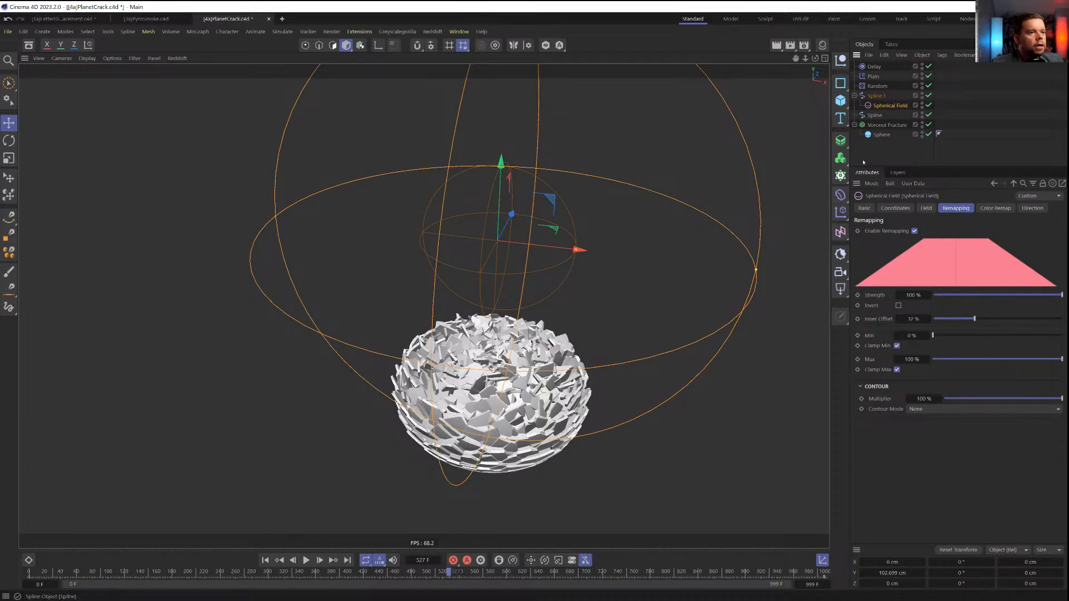
pyautogui.click(841, 233)
pyautogui.click(948, 356)
pyautogui.moveTo(888, 115); pyautogui.dragTo(875, 115)
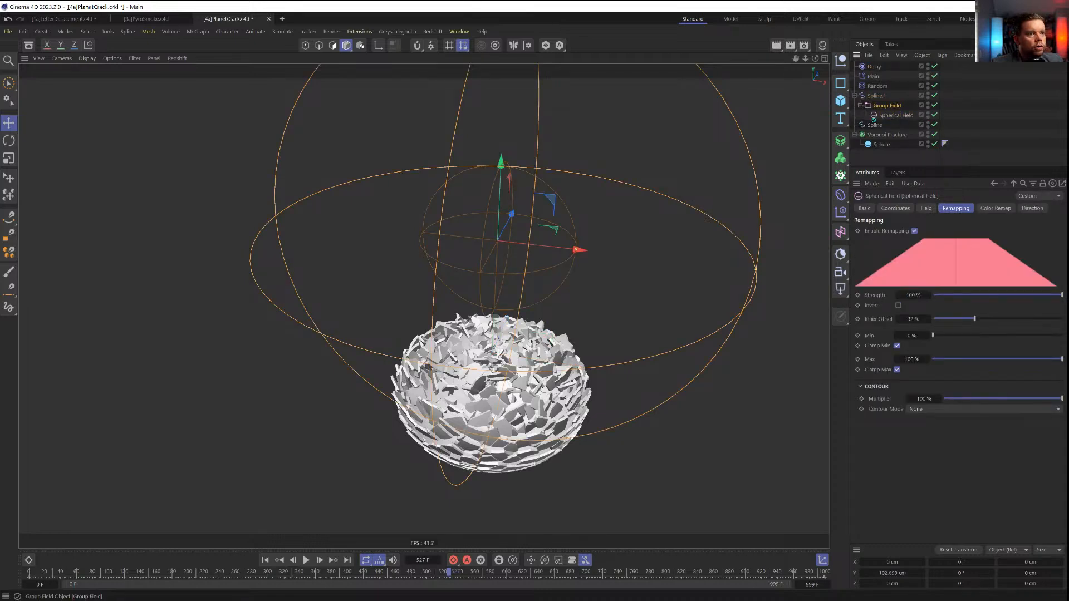
# Replace the Spherical Field with the Group Field in the Fields of the Spline.1, Random and Plain effectors, and check the Delay effector's Fields
pyautogui.click(878, 96)
pyautogui.click(1025, 208)
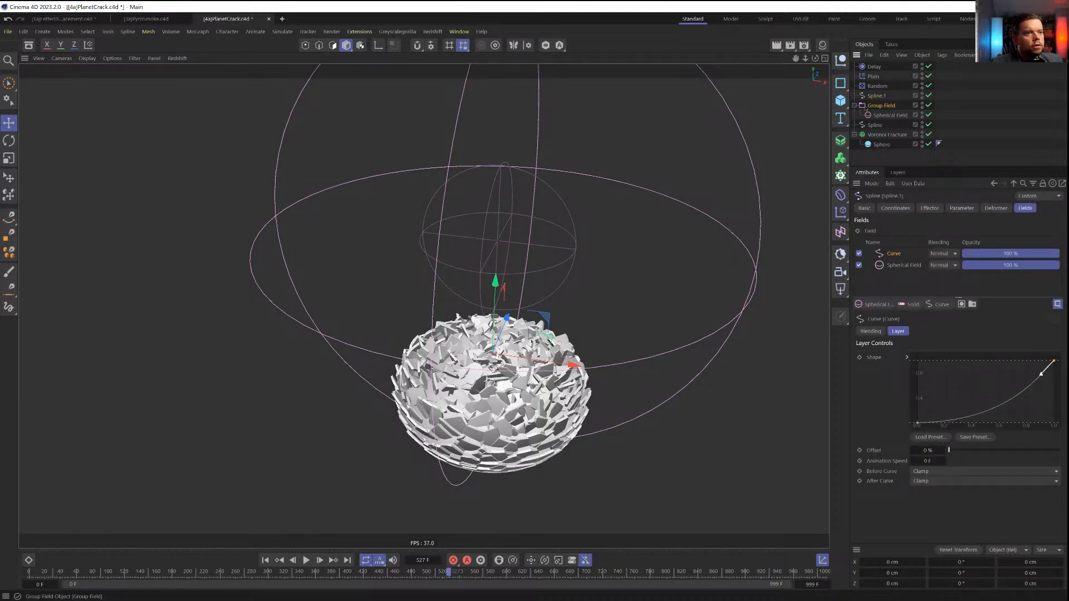
pyautogui.moveTo(860, 109); pyautogui.dragTo(903, 266)
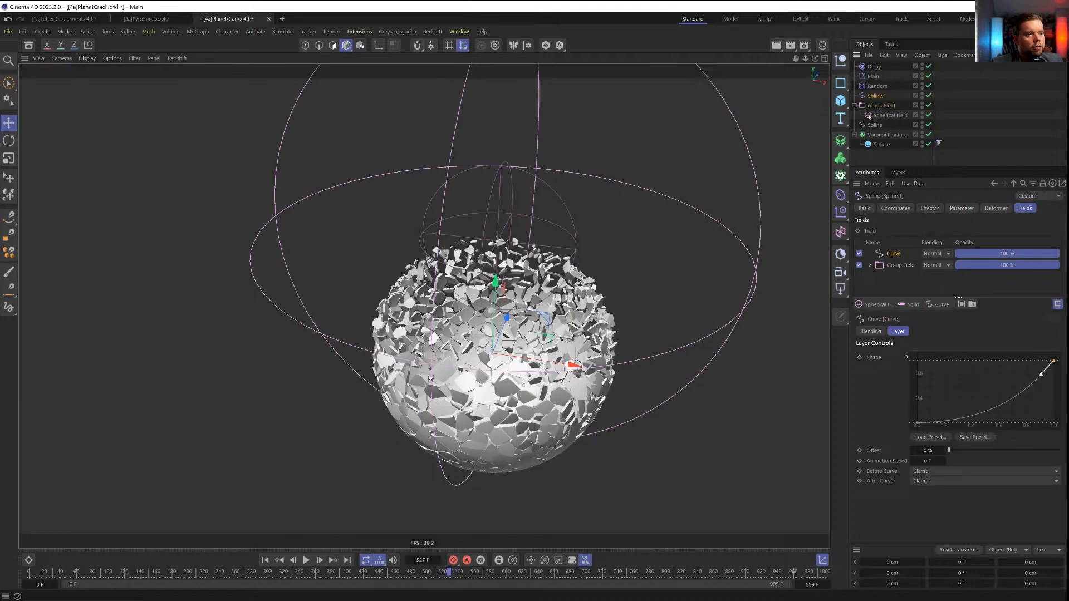
pyautogui.click(877, 86)
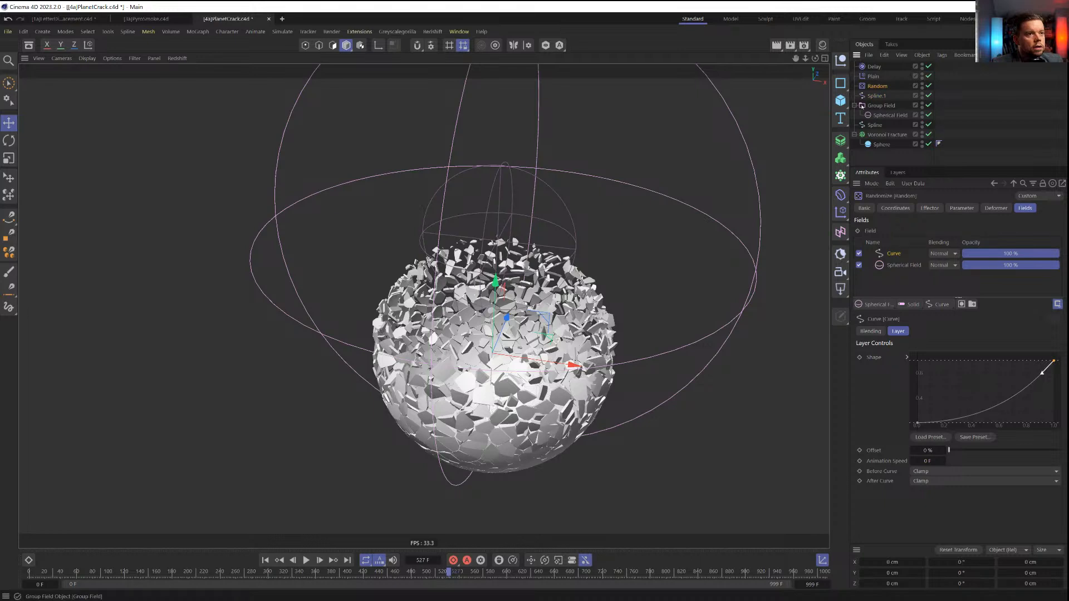
pyautogui.moveTo(892, 267); pyautogui.dragTo(891, 266)
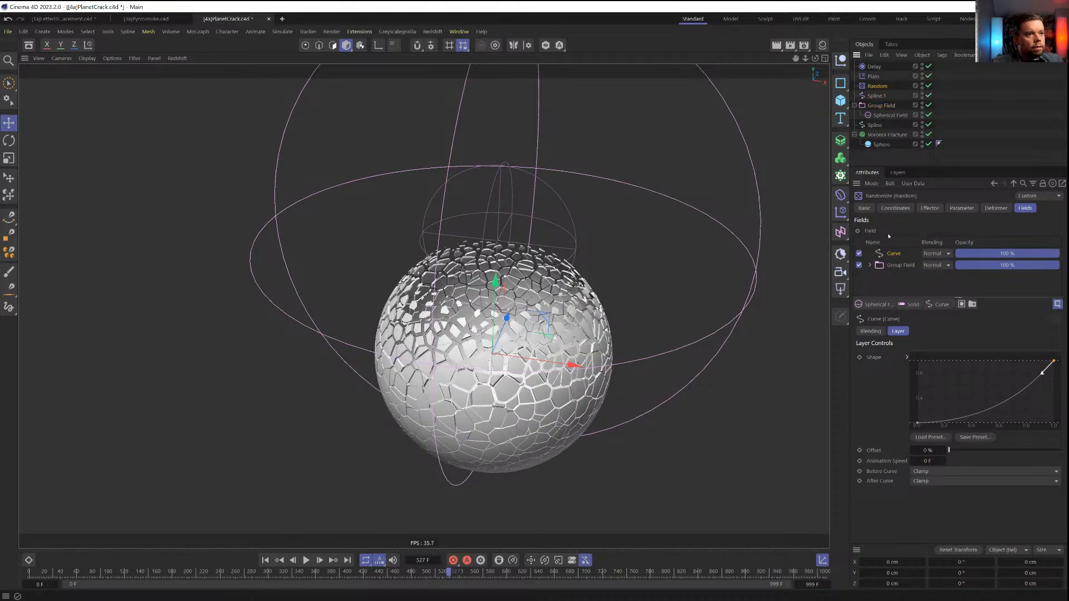
pyautogui.click(874, 77)
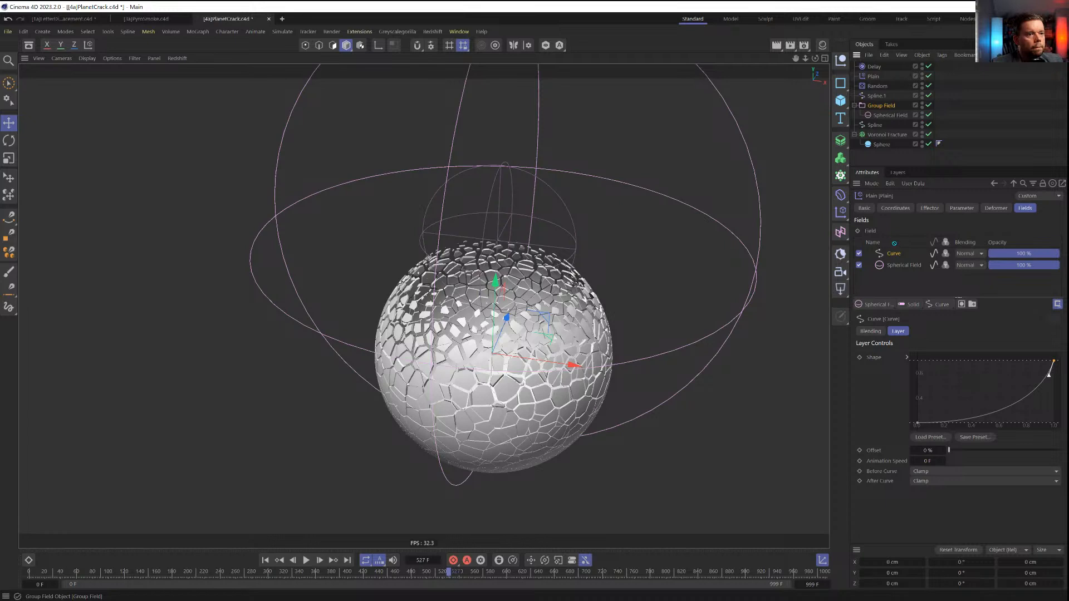
pyautogui.moveTo(883, 266); pyautogui.dragTo(883, 267)
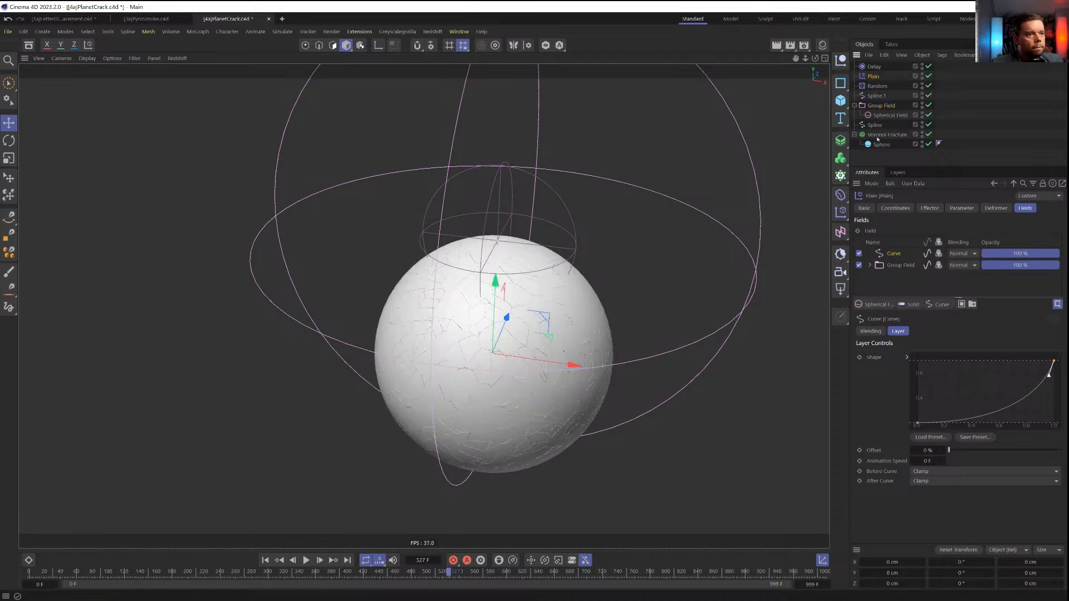
pyautogui.click(874, 67)
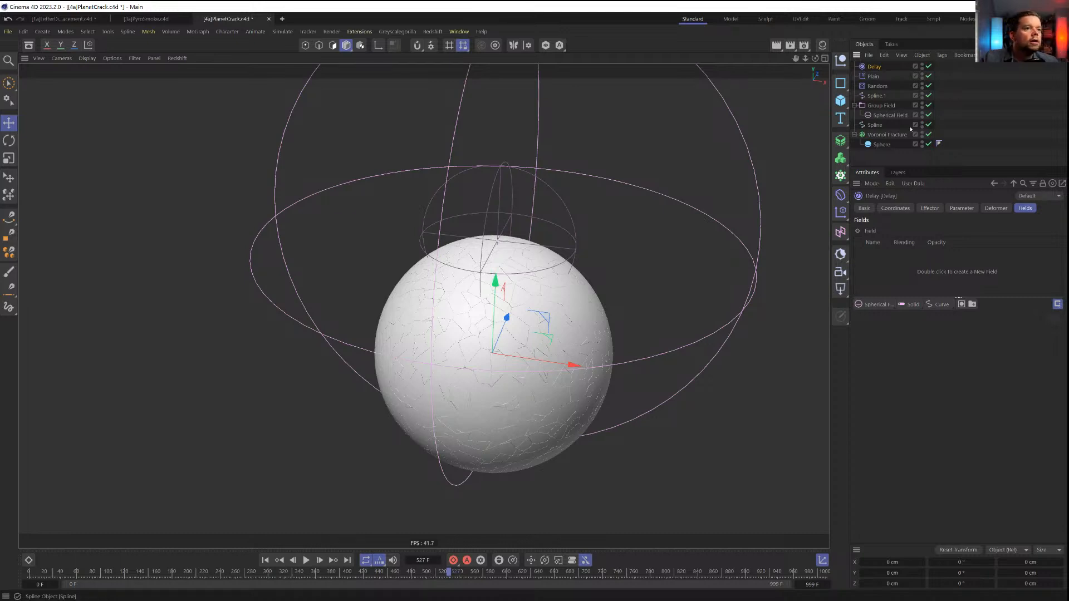
# Replay the animation and add the Spherical Field to the Group Field's own field list, pausing around frame 309
pyautogui.click(293, 561)
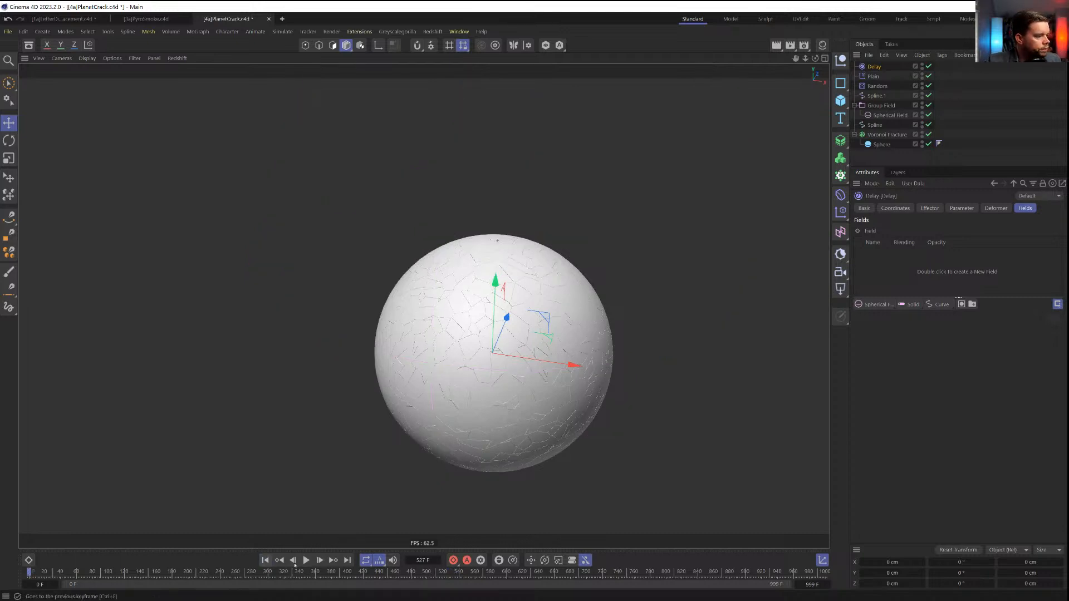
pyautogui.click(303, 561)
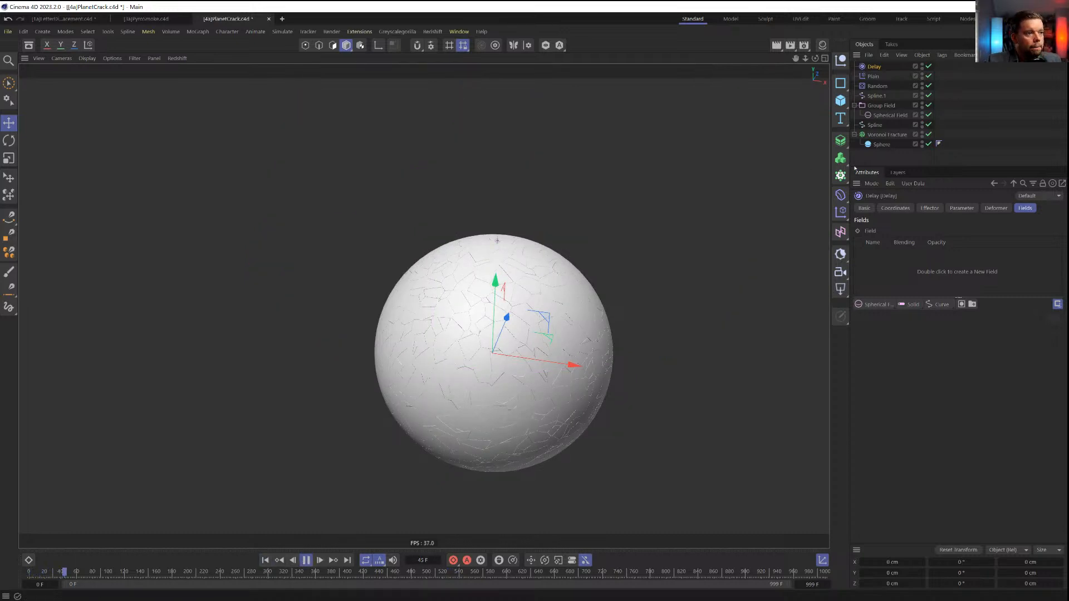
pyautogui.click(881, 105)
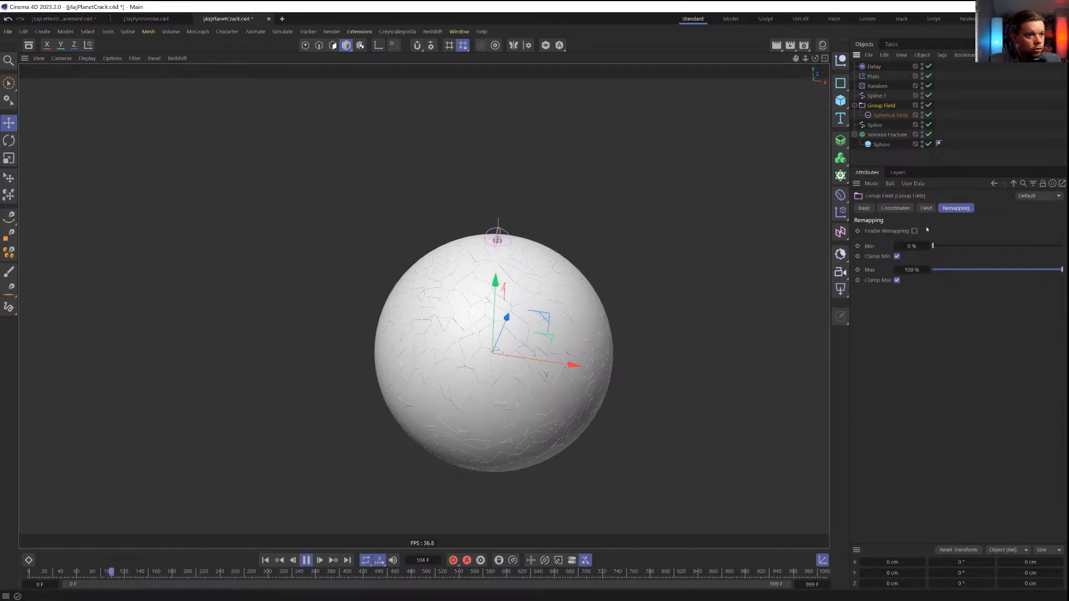
pyautogui.click(926, 207)
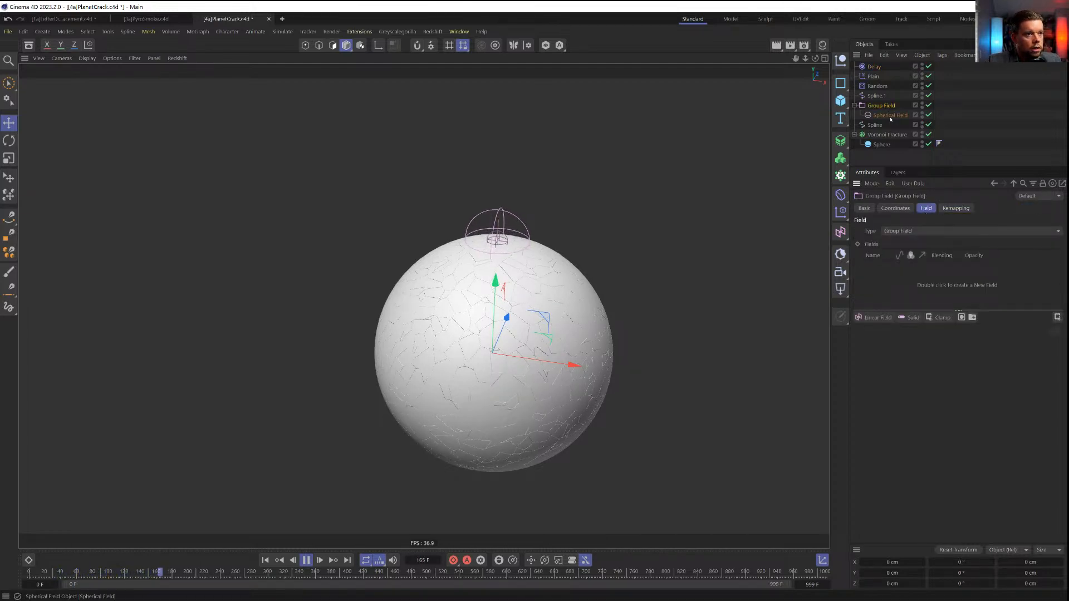
pyautogui.moveTo(896, 279); pyautogui.dragTo(896, 278)
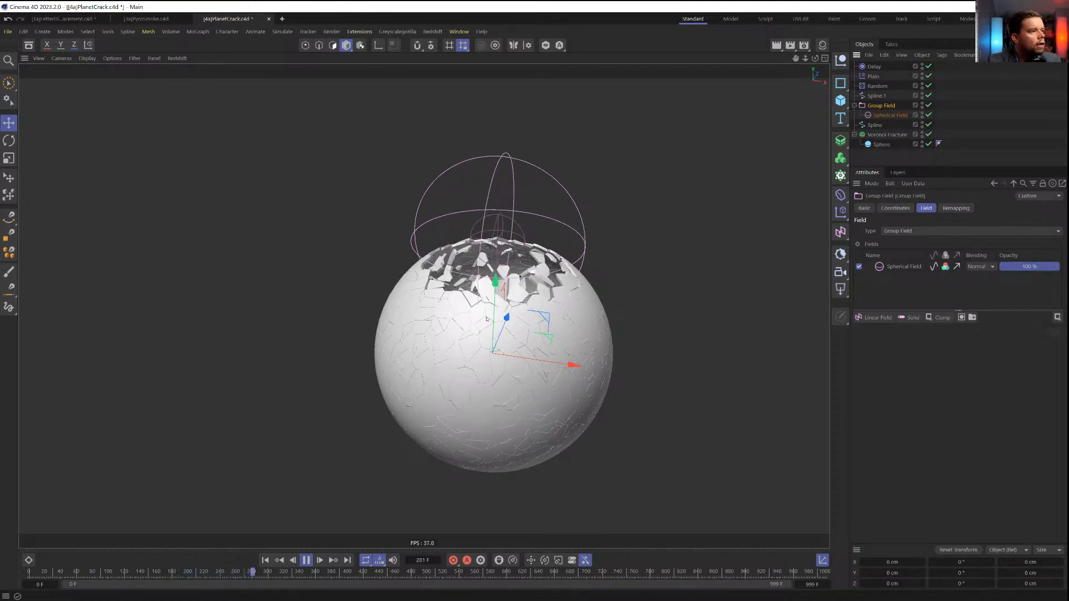
pyautogui.click(306, 560)
# Add a Random Field above the Spherical Field in the Group Field, with Scale 243% and Overlay blending
pyautogui.click(879, 317)
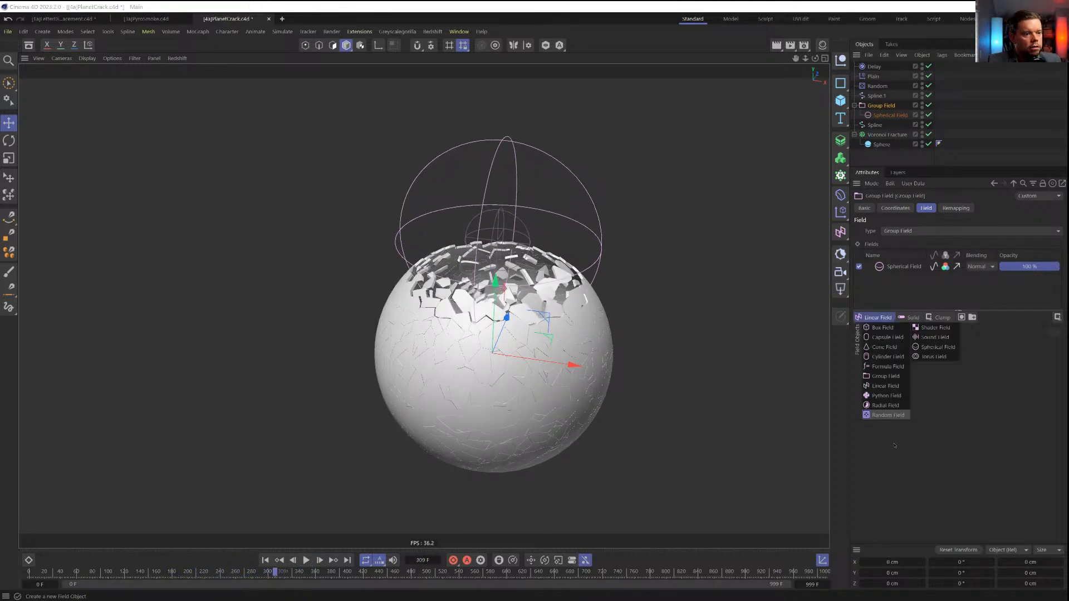
pyautogui.click(889, 416)
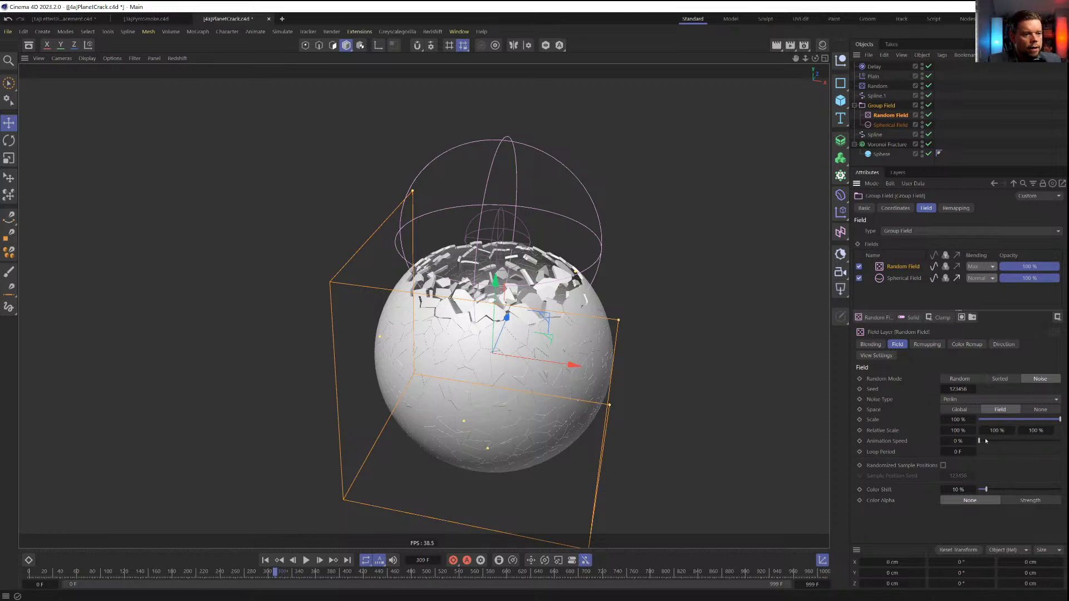
pyautogui.moveTo(958, 420); pyautogui.dragTo(981, 420)
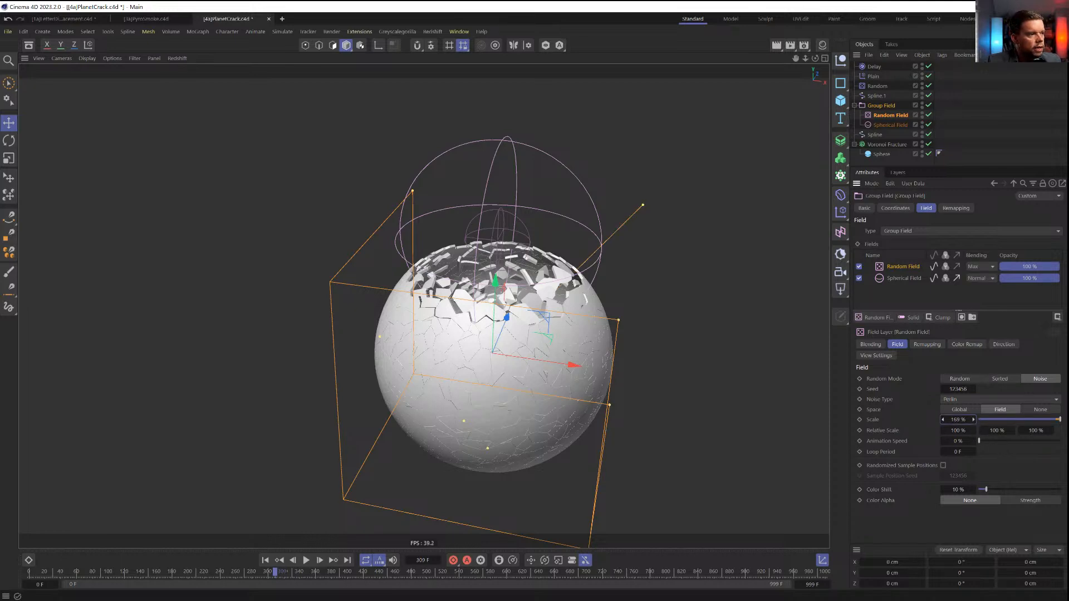
pyautogui.click(980, 267)
pyautogui.click(988, 345)
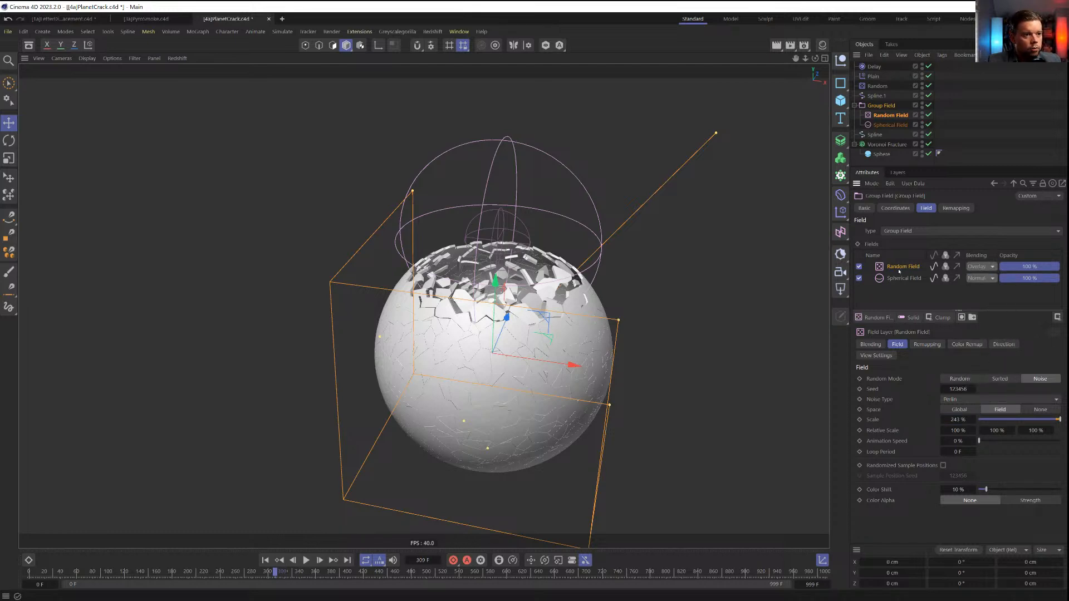
# Advance the playback to frame 381, disable the Delay effector and set the Random Field's Scale to 291%
pyautogui.click(305, 561)
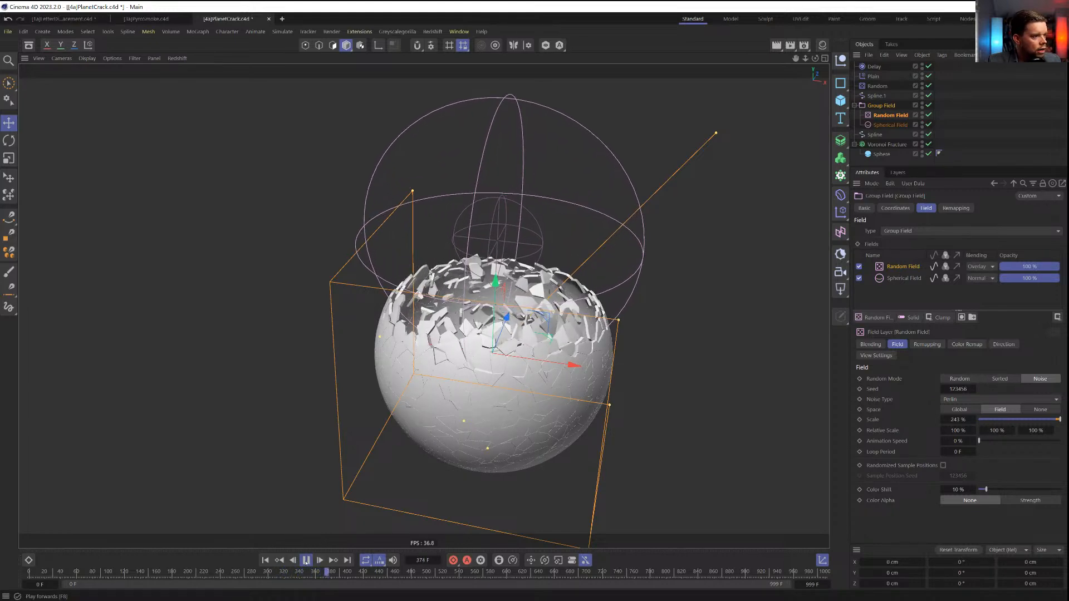
pyautogui.click(306, 562)
pyautogui.moveTo(602, 364)
pyautogui.keyDown('alt'); pyautogui.mouseDown()
pyautogui.moveTo(555, 332)
pyautogui.moveTo(614, 360)
pyautogui.mouseUp(); pyautogui.keyUp('alt')
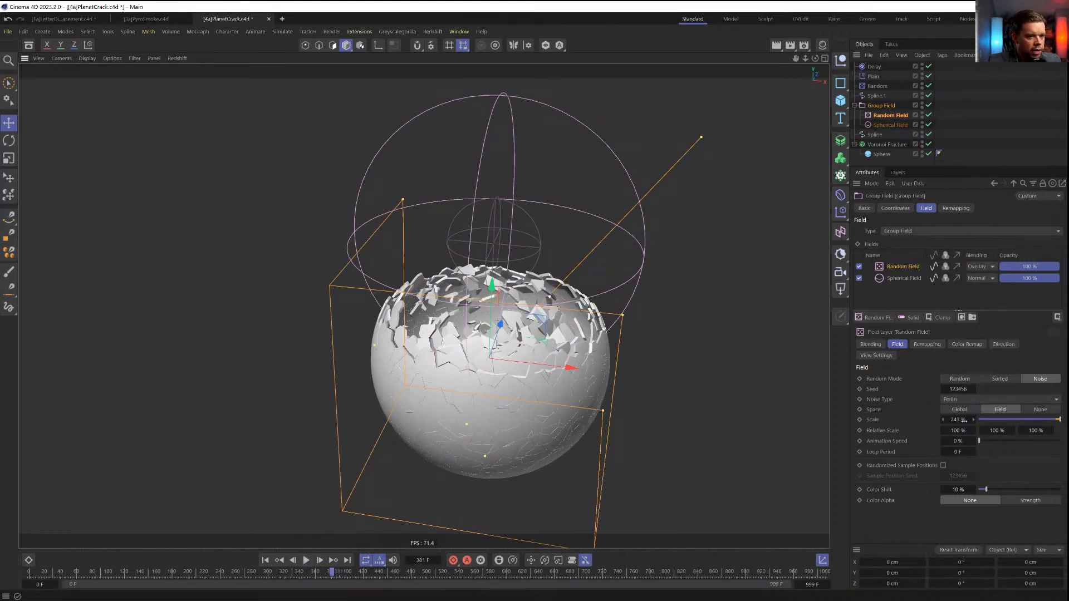
pyautogui.moveTo(964, 420); pyautogui.dragTo(958, 420)
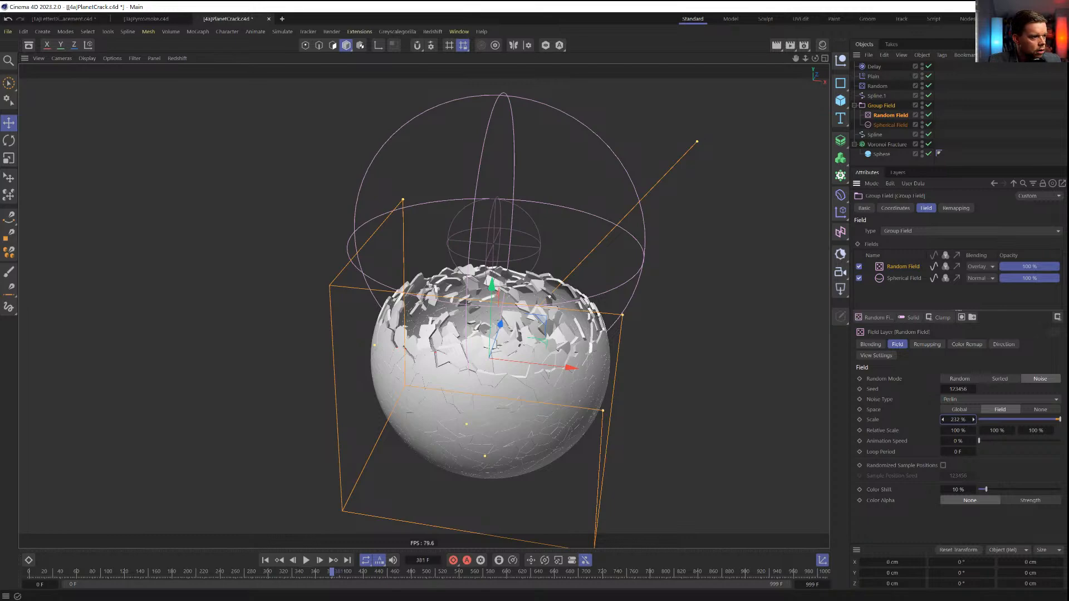
pyautogui.click(928, 66)
pyautogui.moveTo(965, 422)
pyautogui.mouseDown()
pyautogui.moveTo(909, 422)
pyautogui.moveTo(956, 420)
pyautogui.mouseUp()
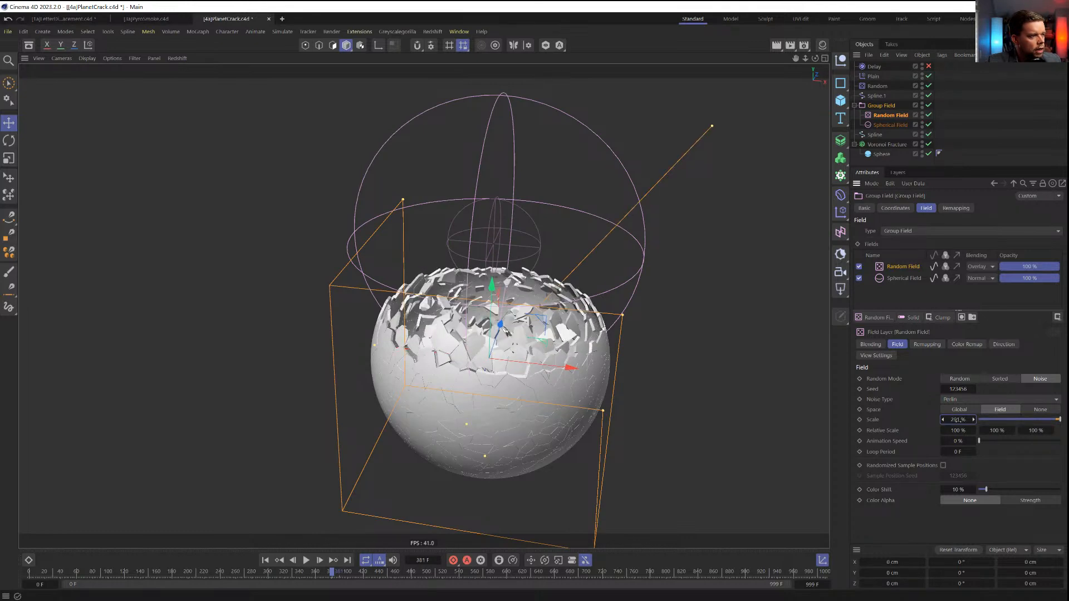
# Duplicate the Random Field layer three times in the Group Field's list
pyautogui.rightClick(901, 268)
pyautogui.click(930, 327)
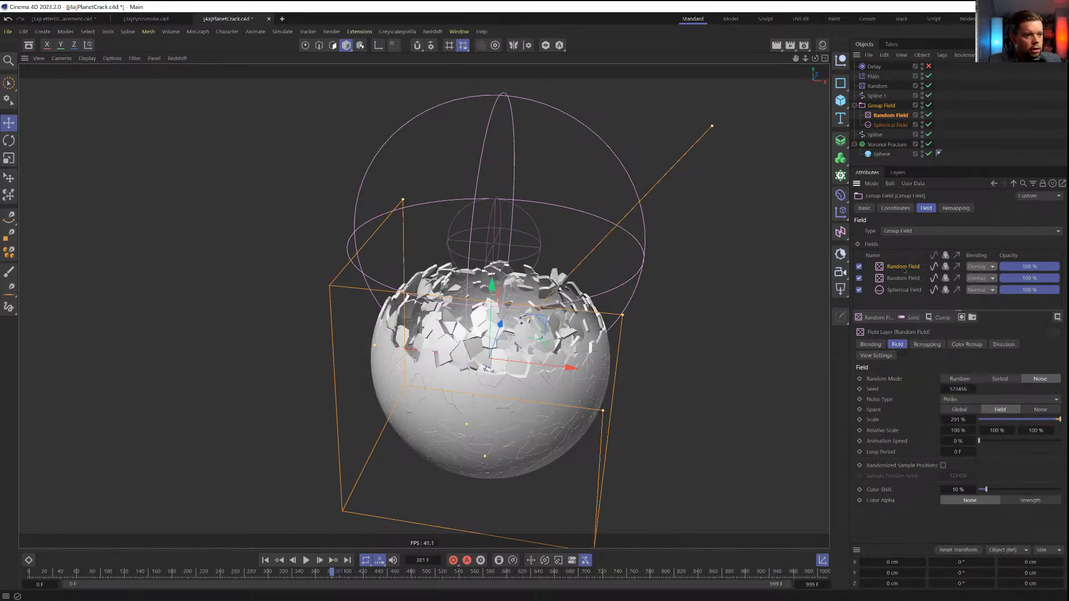
pyautogui.rightClick(905, 271)
pyautogui.click(930, 330)
pyautogui.rightClick(898, 273)
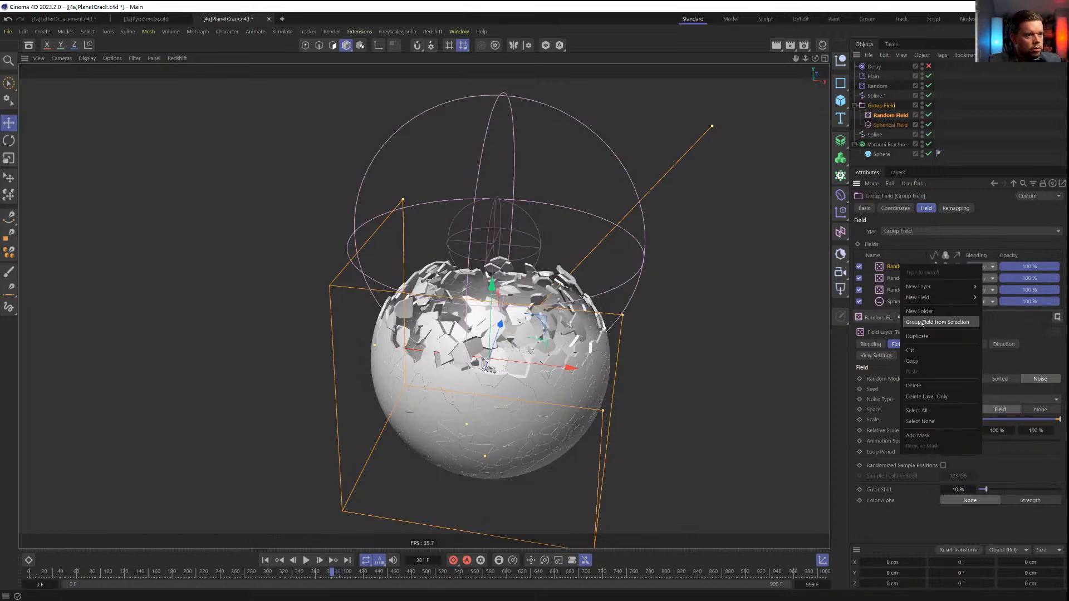
pyautogui.click(930, 333)
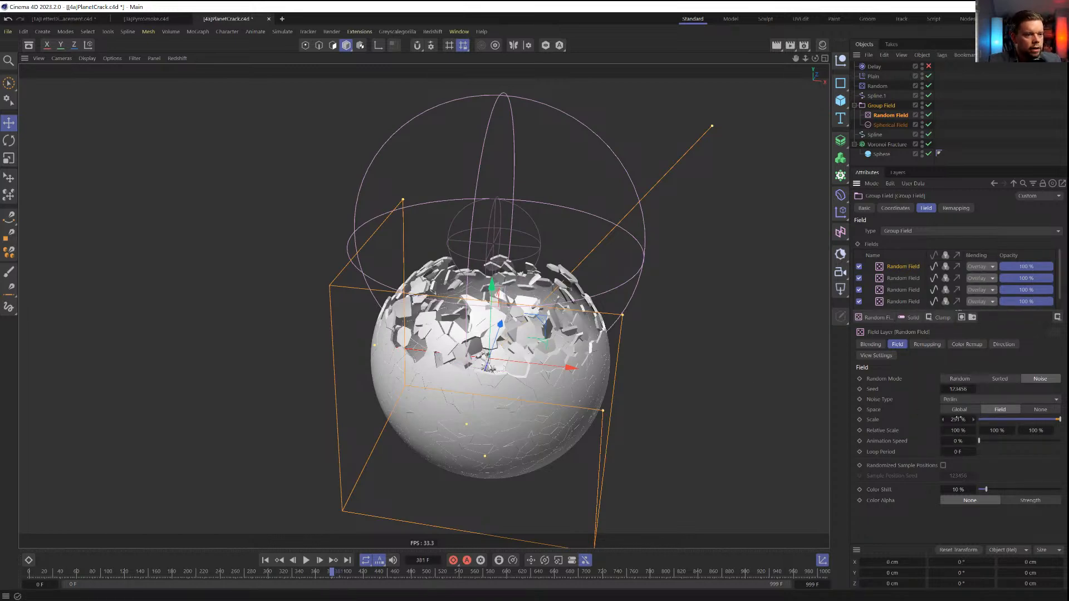
# Raise the Random Field's Scale to 548% and replay the animation
pyautogui.moveTo(958, 419); pyautogui.dragTo(1068, 419)
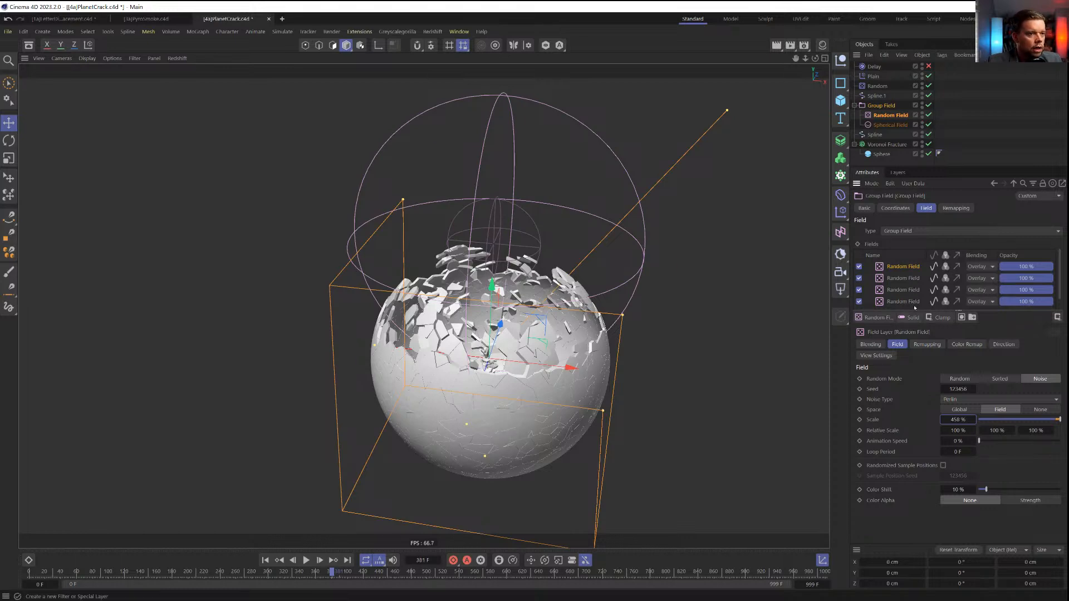
pyautogui.moveTo(958, 420); pyautogui.dragTo(983, 420)
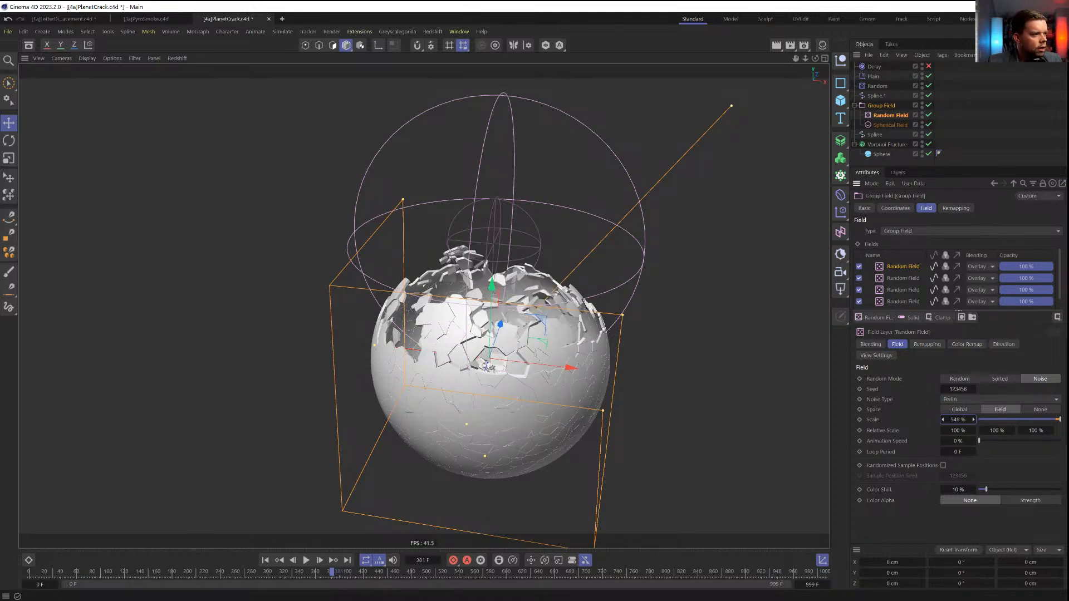
pyautogui.click(288, 565)
pyautogui.click(307, 561)
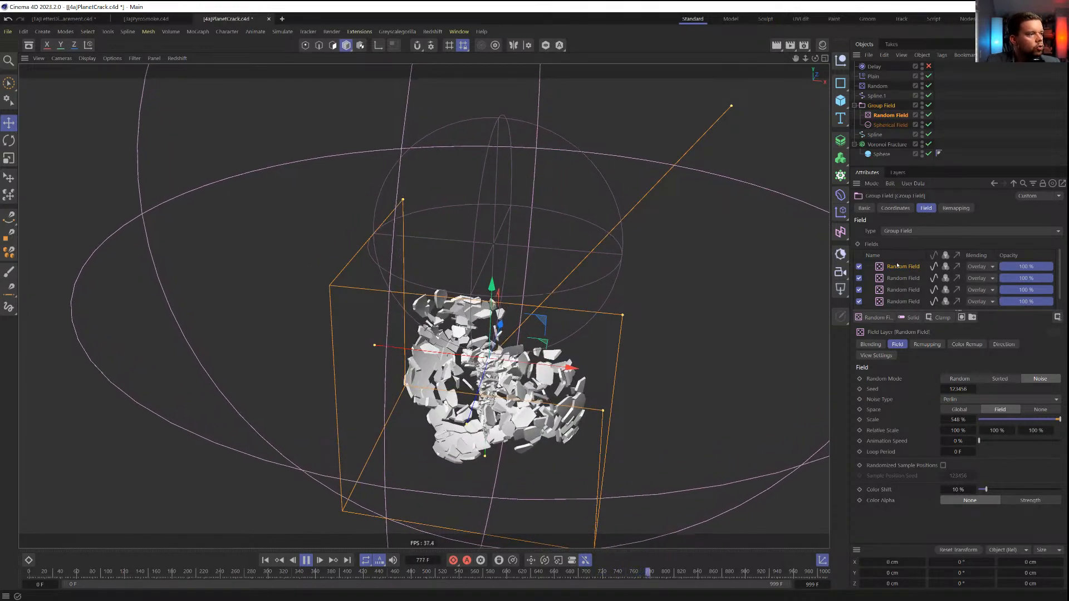
# Delete the three duplicate Random Field layers from the Group Field while replaying the animation from the start
pyautogui.press('Delete')
pyautogui.click(898, 266)
pyautogui.press('Delete')
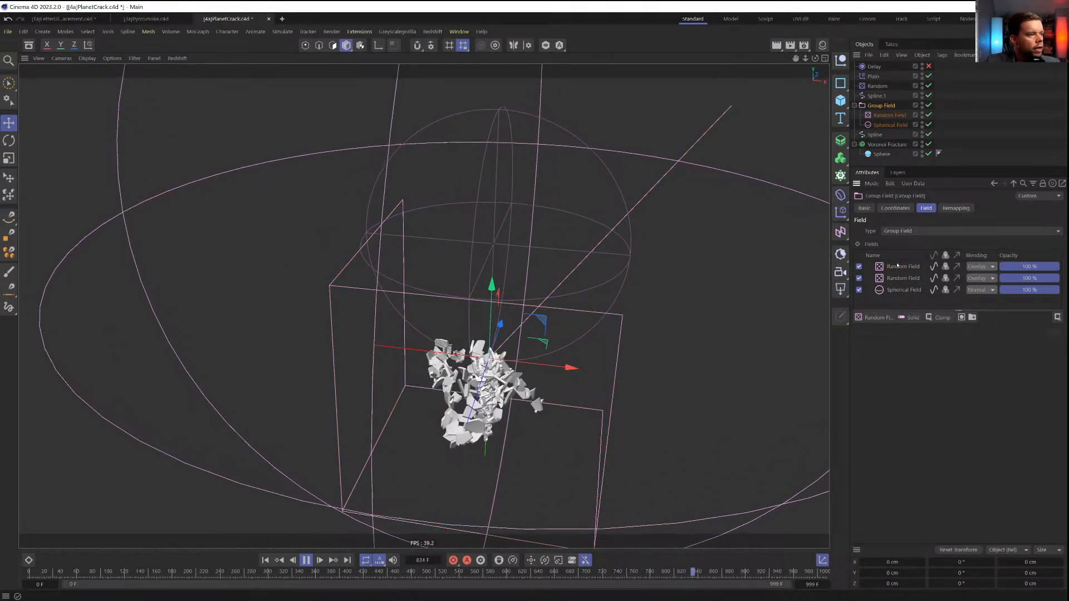
pyautogui.click(266, 560)
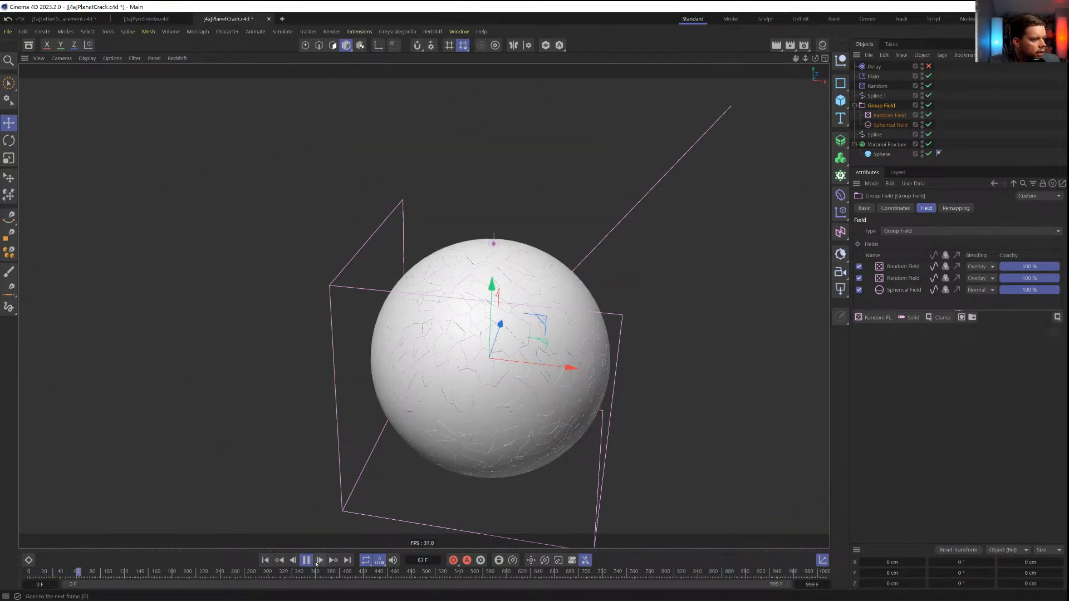
pyautogui.click(894, 266)
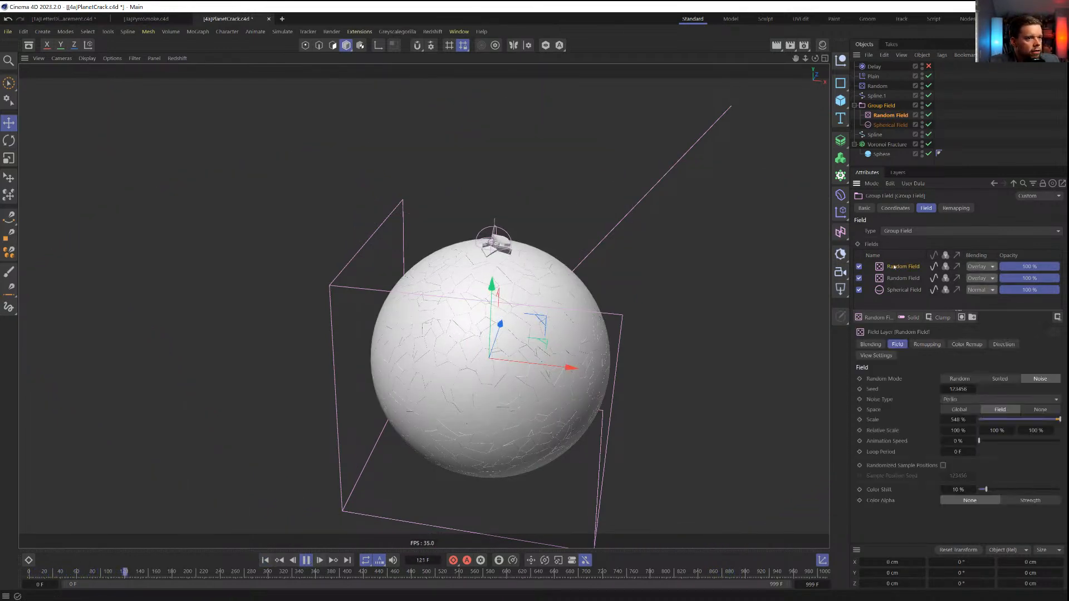
pyautogui.press('Delete')
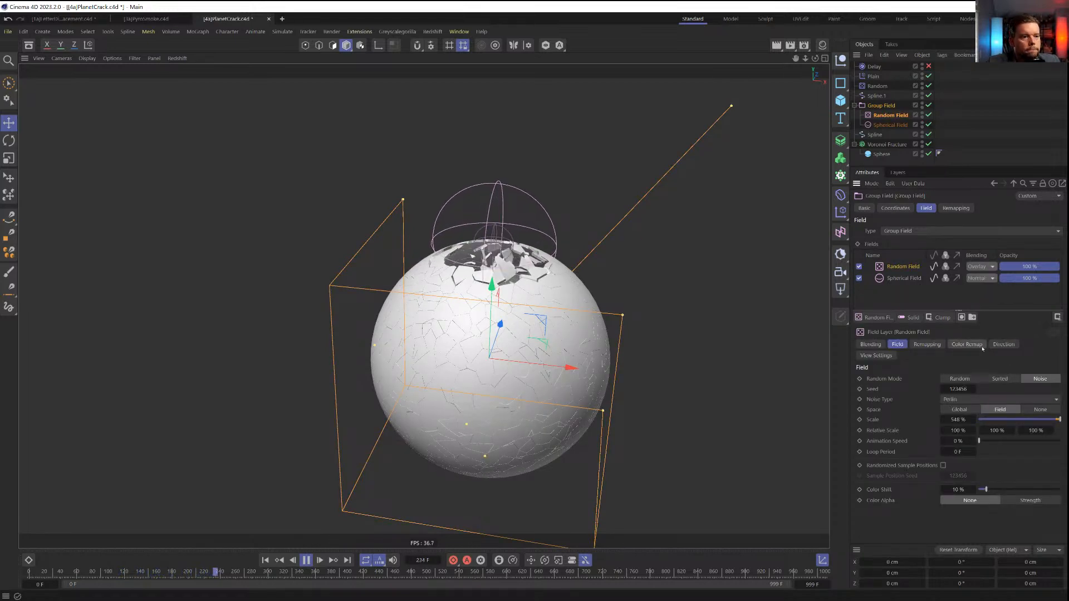
# Set the Random Field's remapping Contour Mode to Curve and bring its contour spline into view
pyautogui.click(1004, 344)
pyautogui.click(964, 345)
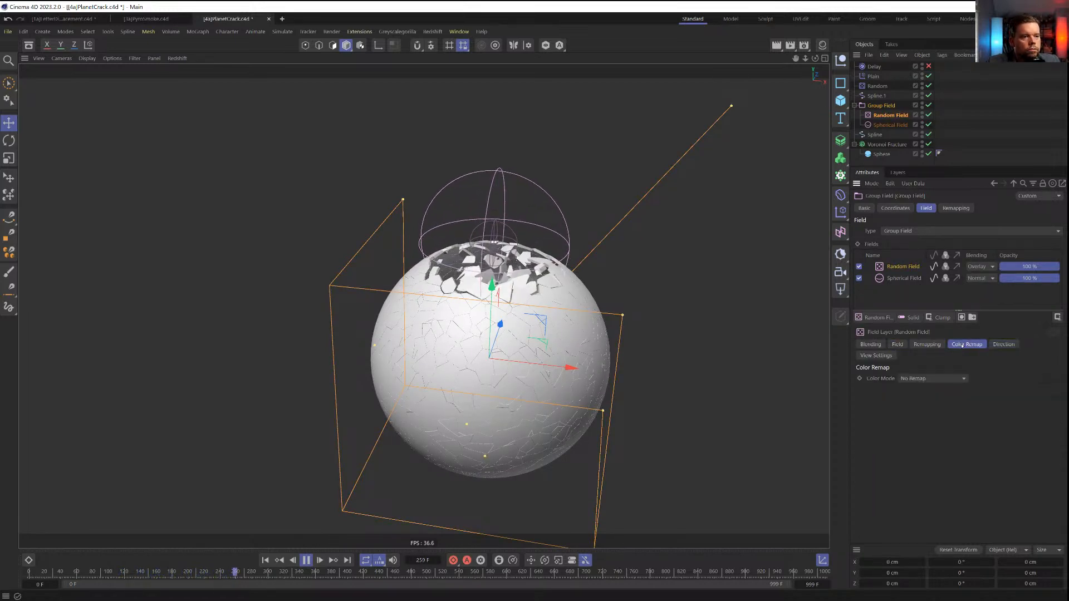
pyautogui.click(927, 344)
pyautogui.scroll(-1, 924, 473)
pyautogui.click(925, 536)
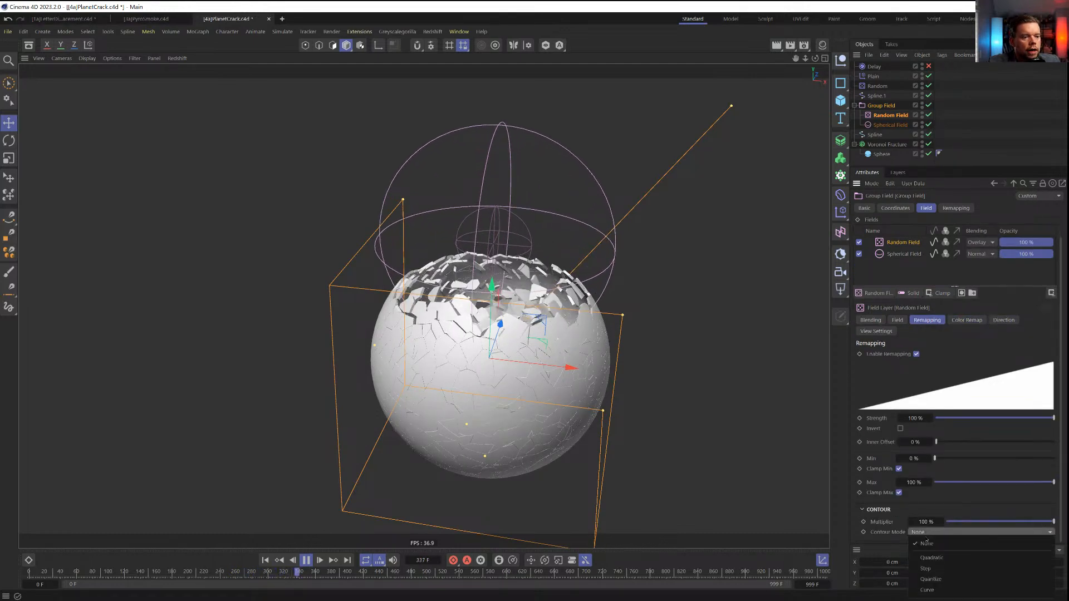
pyautogui.click(924, 590)
pyautogui.scroll(-4, 895, 527)
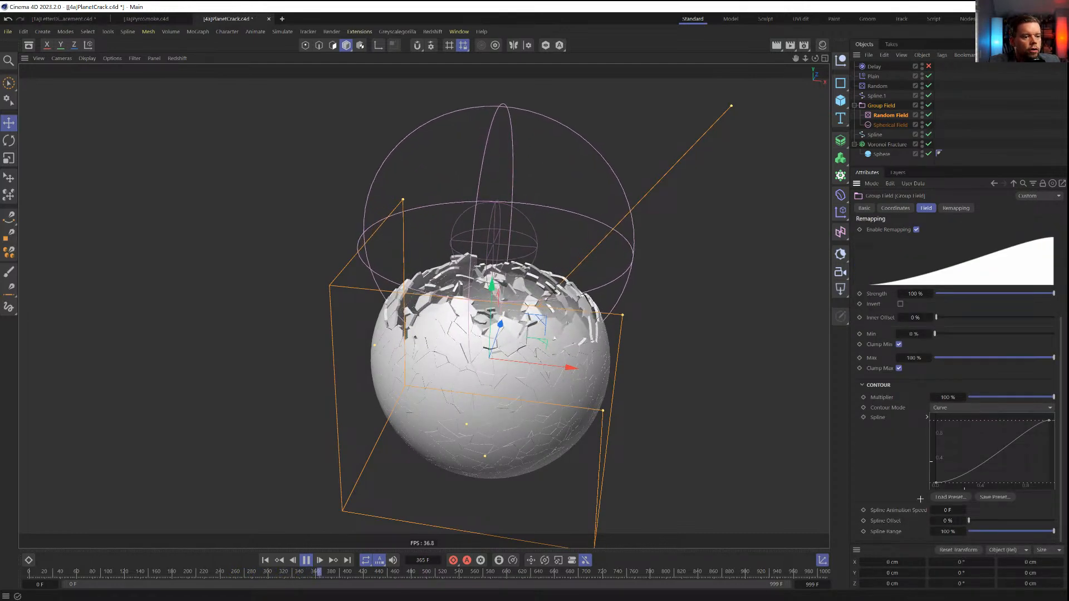
# Flatten the contour spline's tangents at its start and end points into an S-curve, and replay the animation from the start
pyautogui.click(937, 483)
pyautogui.moveTo(965, 483); pyautogui.dragTo(1057, 412)
pyautogui.moveTo(1021, 420); pyautogui.dragTo(976, 422)
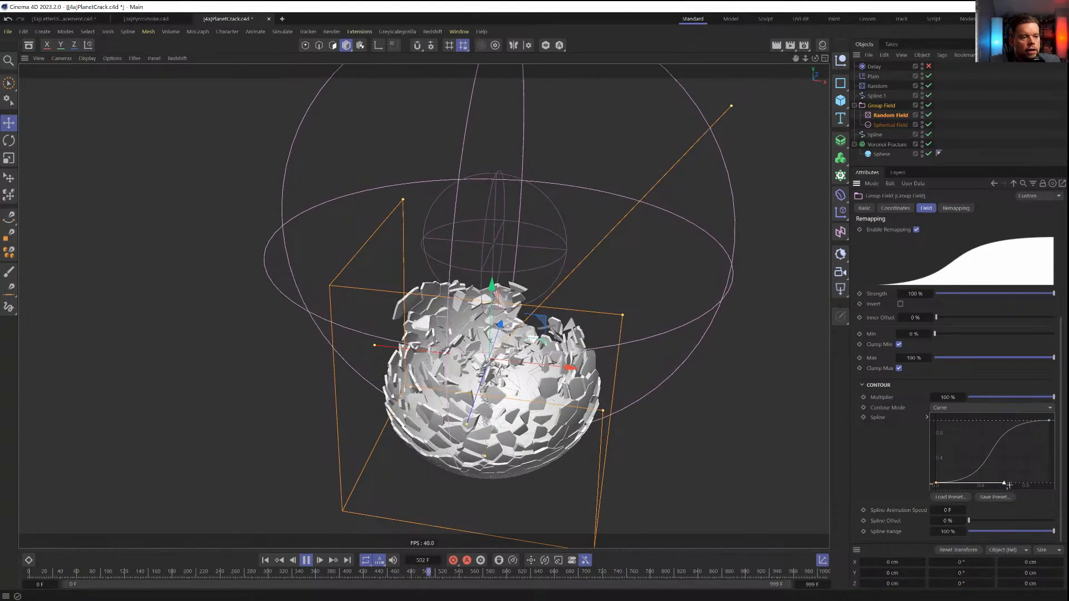
pyautogui.click(265, 560)
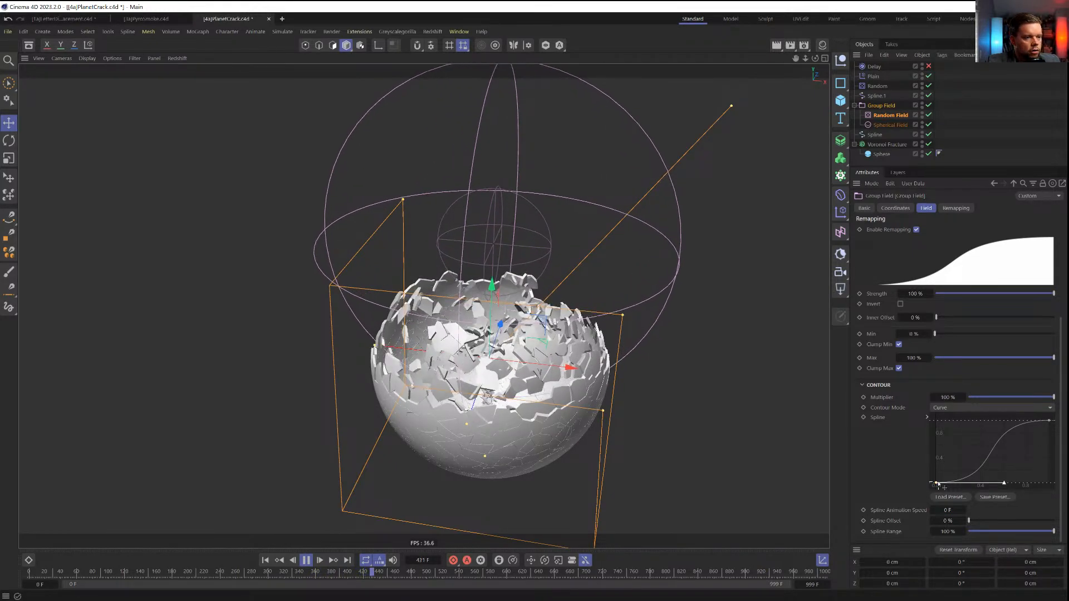
# Steepen the contour S-curve by moving its start point to about 0.4 and end point to about 0.75 horizontally, and replay the animation
pyautogui.moveTo(937, 483); pyautogui.dragTo(976, 490)
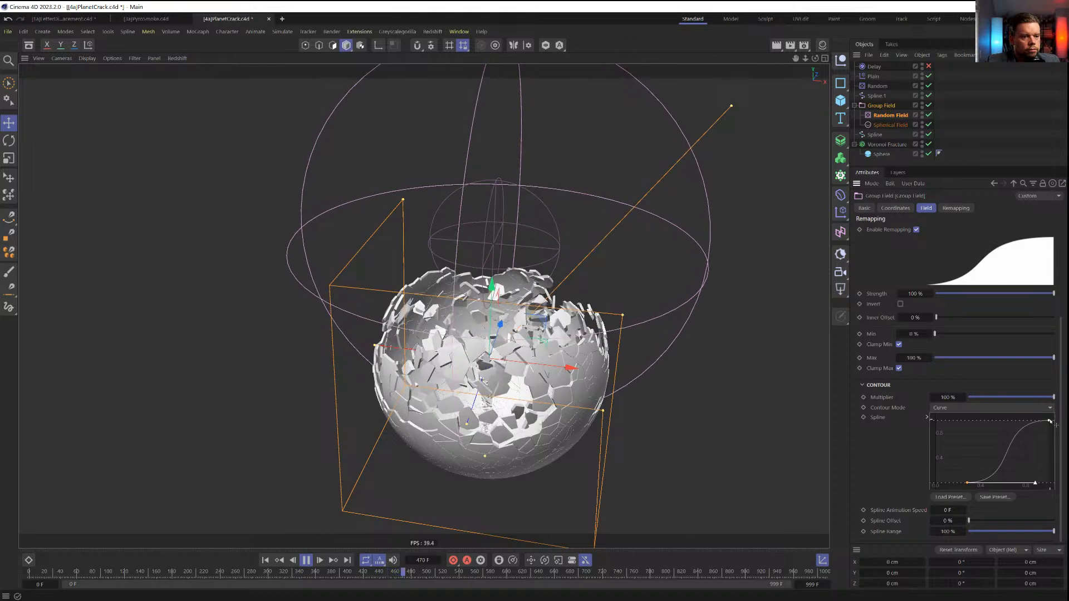
pyautogui.moveTo(1049, 420); pyautogui.dragTo(1022, 419)
pyautogui.moveTo(968, 485); pyautogui.dragTo(977, 486)
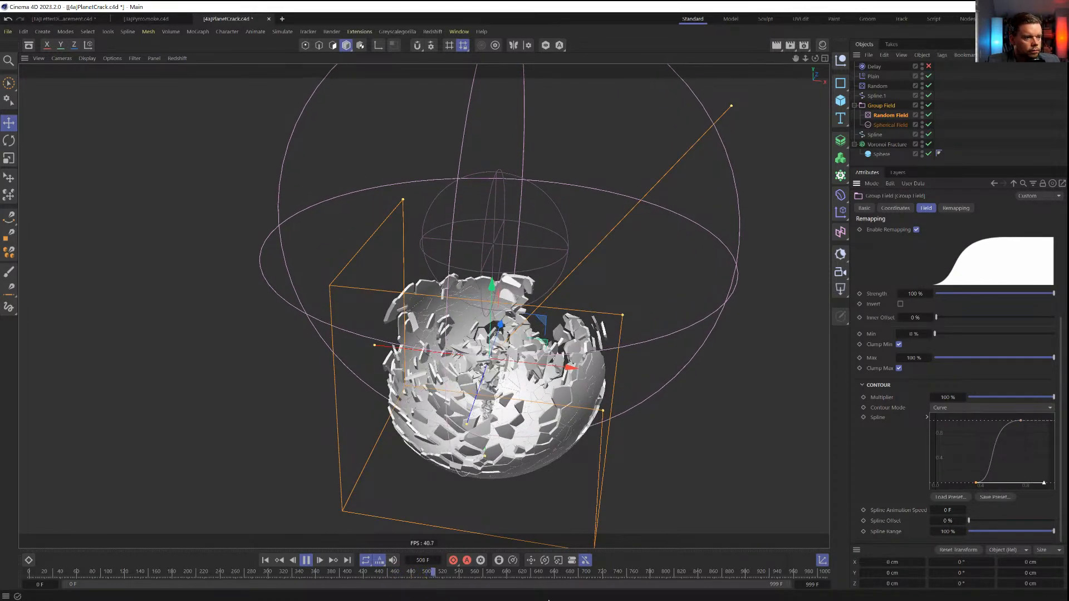
pyautogui.click(265, 561)
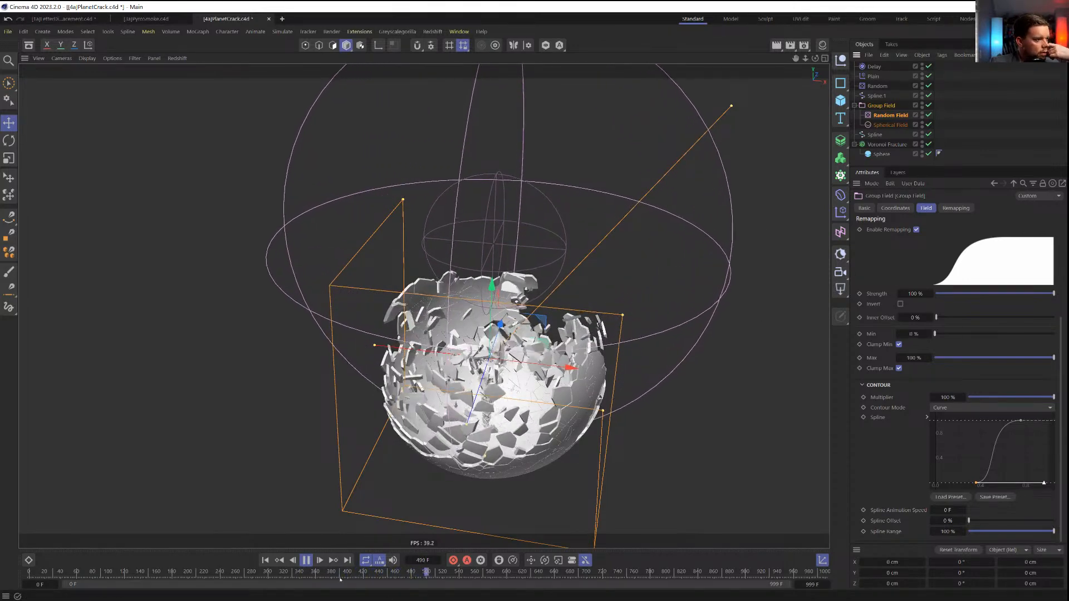
pyautogui.click(278, 560)
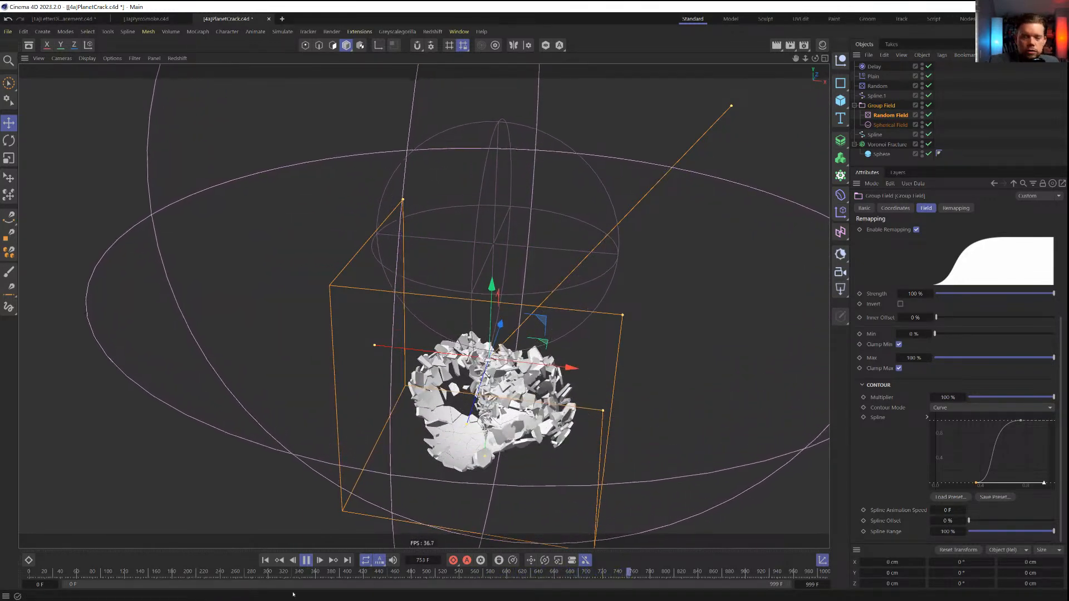
pyautogui.click(306, 561)
pyautogui.click(266, 560)
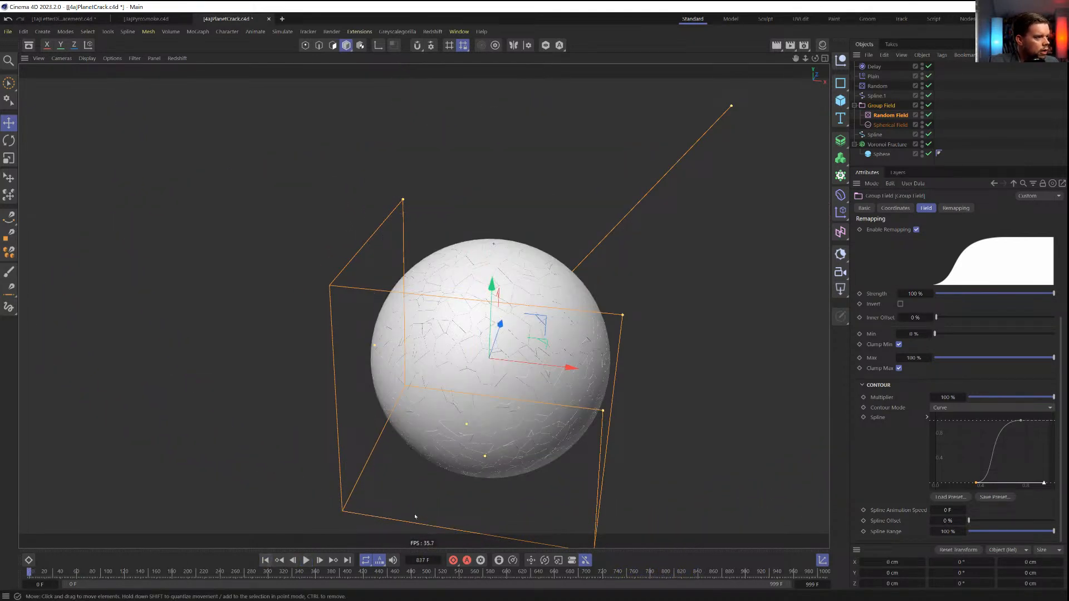
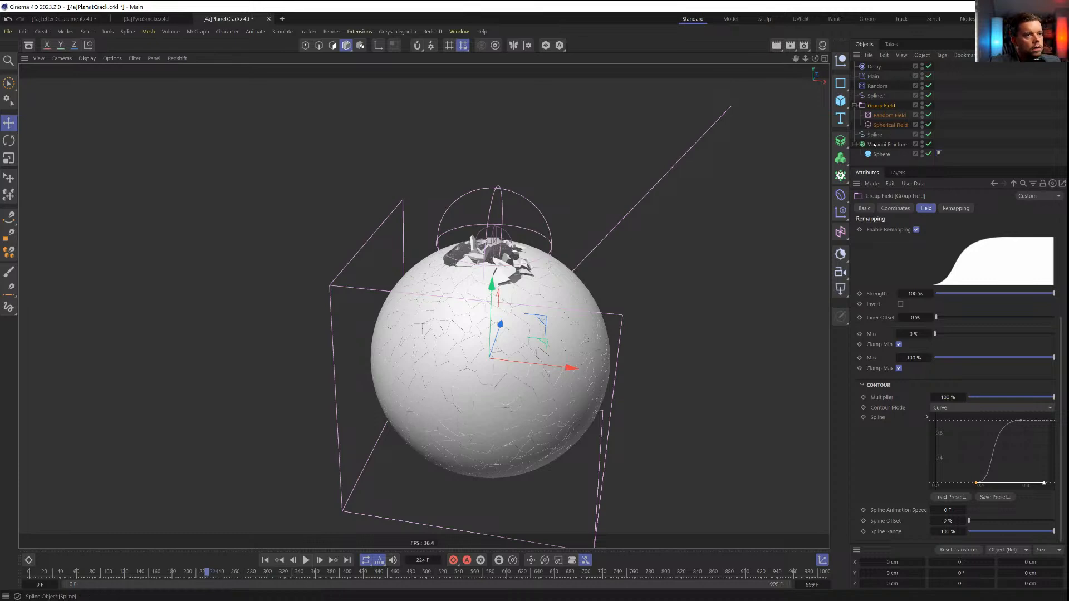
# Set the Voronoi Fracture's Point Amount to 15000 and replay the animation from the start
pyautogui.click(887, 144)
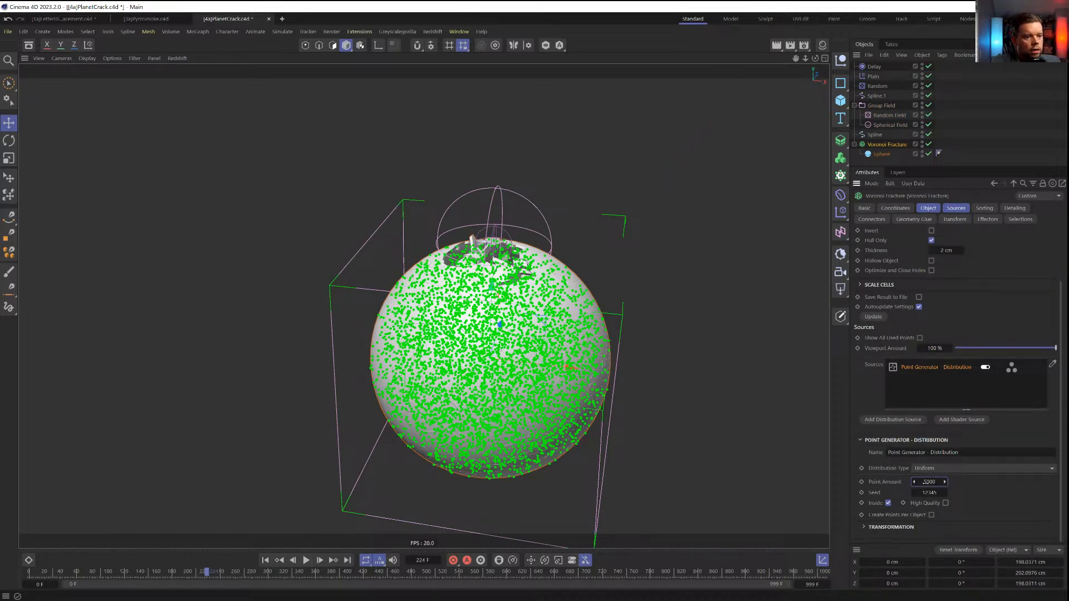
pyautogui.press('Return')
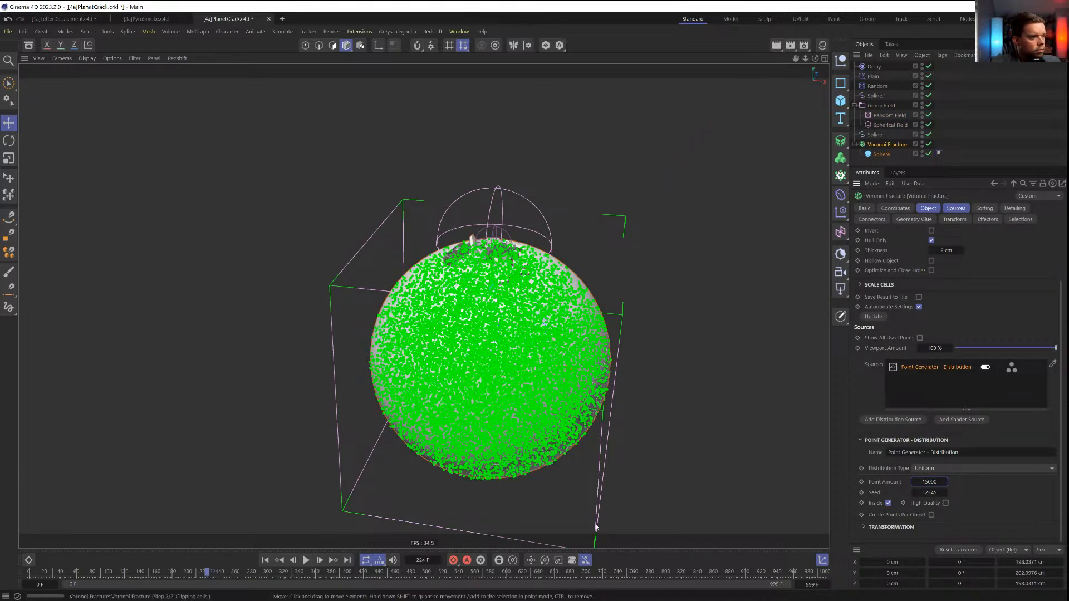
pyautogui.click(559, 500)
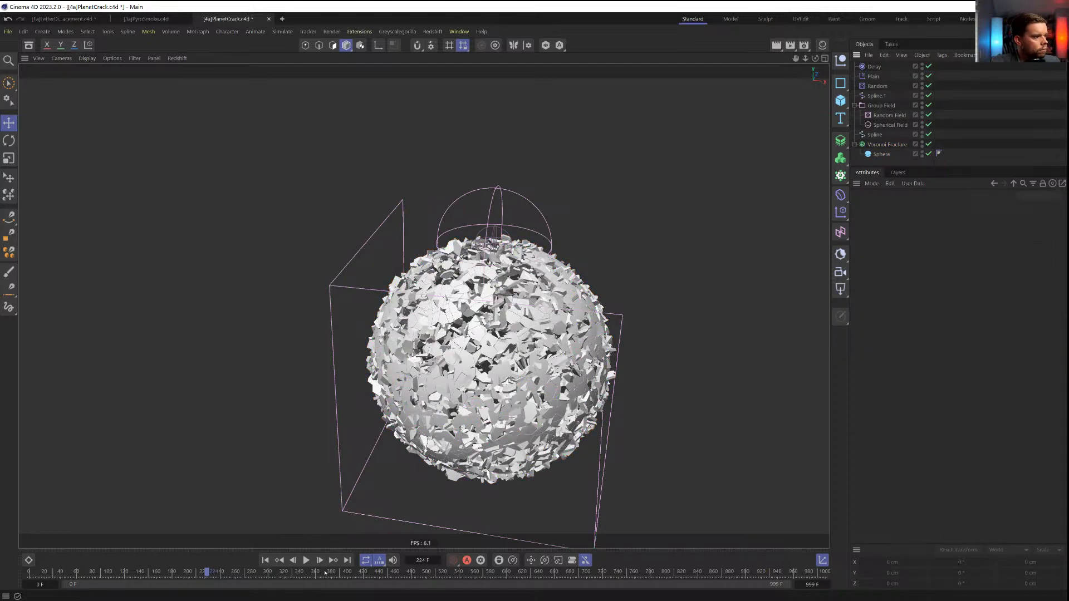
pyautogui.click(265, 561)
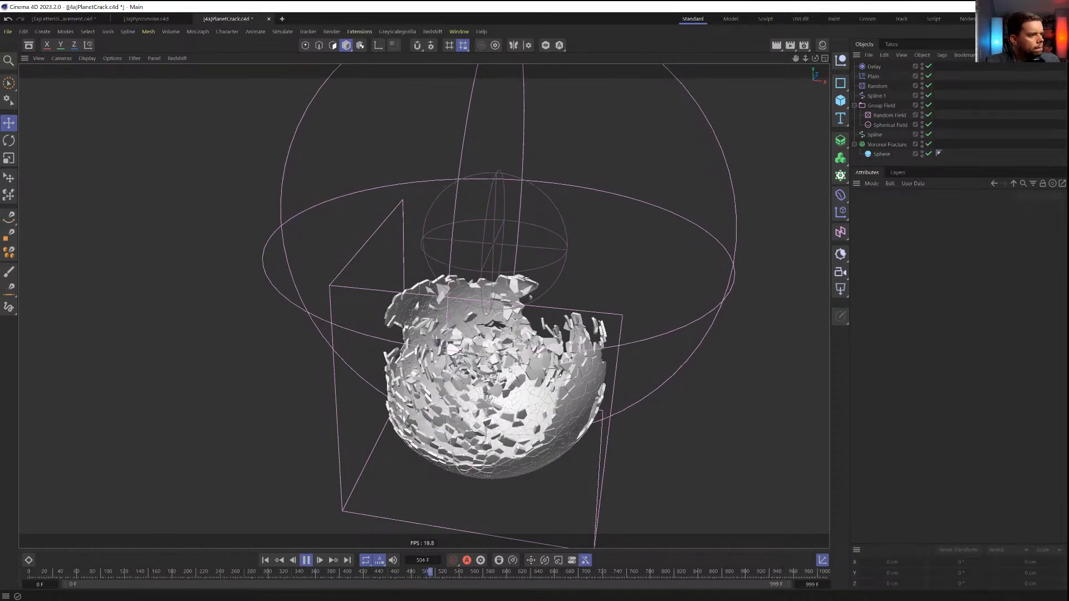
pyautogui.click(307, 561)
# Return to the first frame, save the scene, and save a new version as [4b]PlanetCrack.c4d
pyautogui.hotkey('shift', 'f')
pyautogui.hotkey('ctrl', 's')
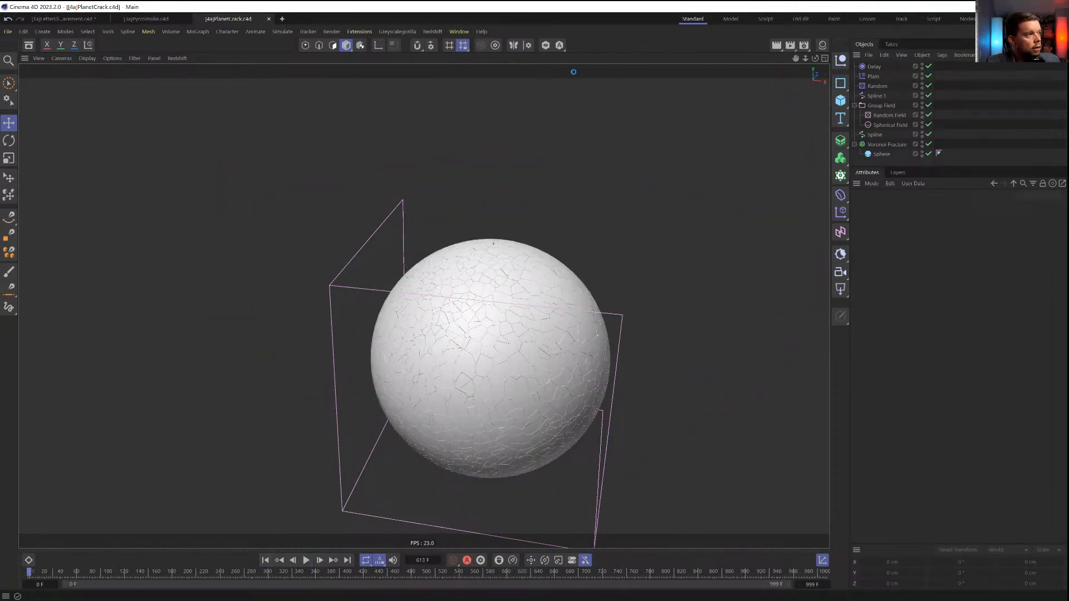
pyautogui.hotkey('ctrl', 'shift', 's')
pyautogui.click(76, 496)
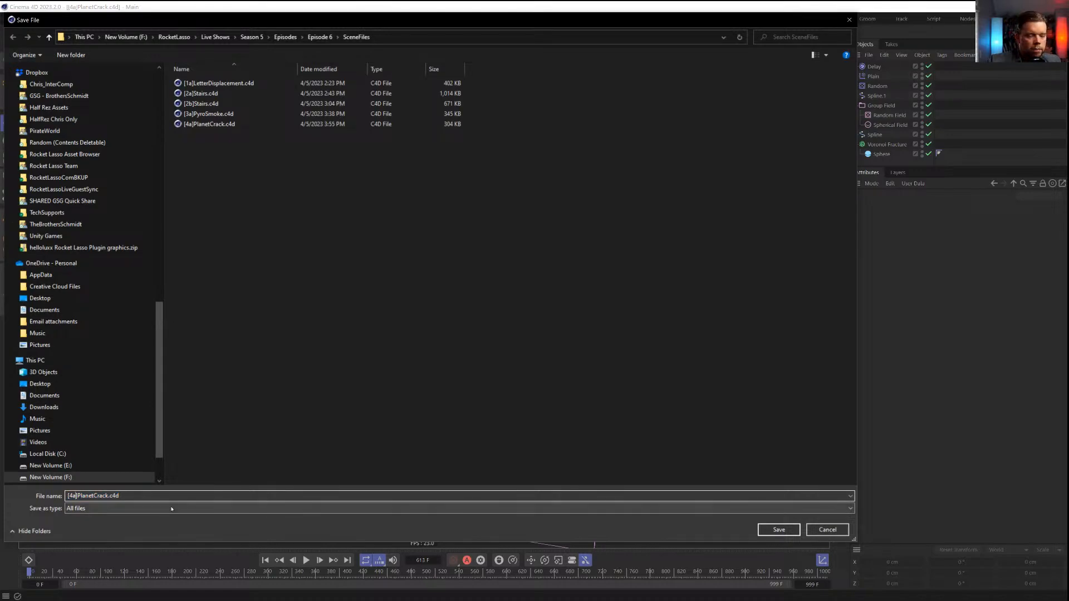
pyautogui.write('b')
pyautogui.press('Return')
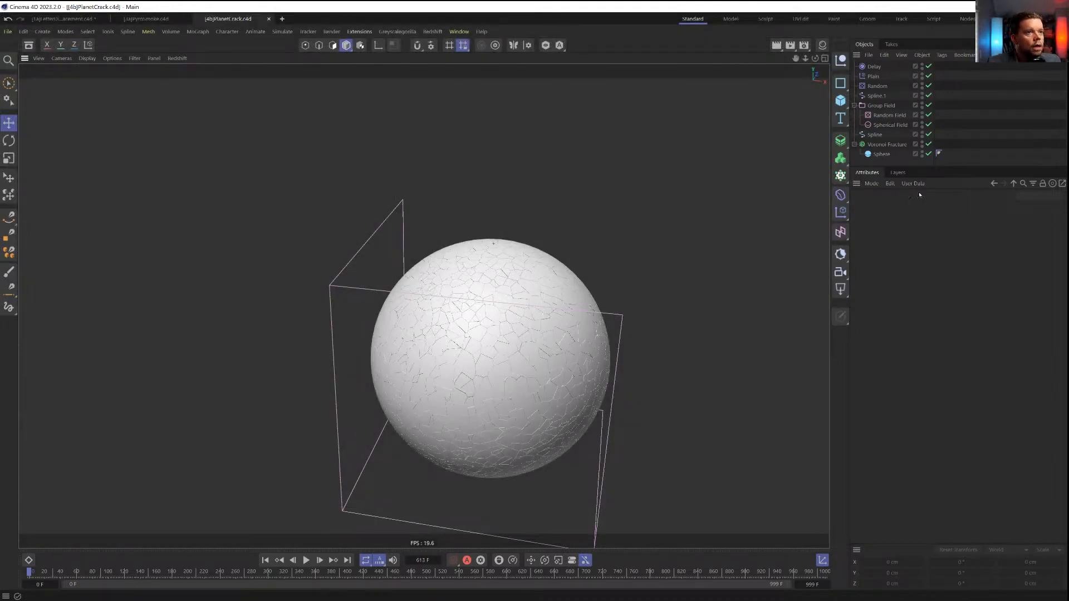
# Greatly reduce the Voronoi Fracture's Point Amount and replay the animation from the start
pyautogui.click(879, 145)
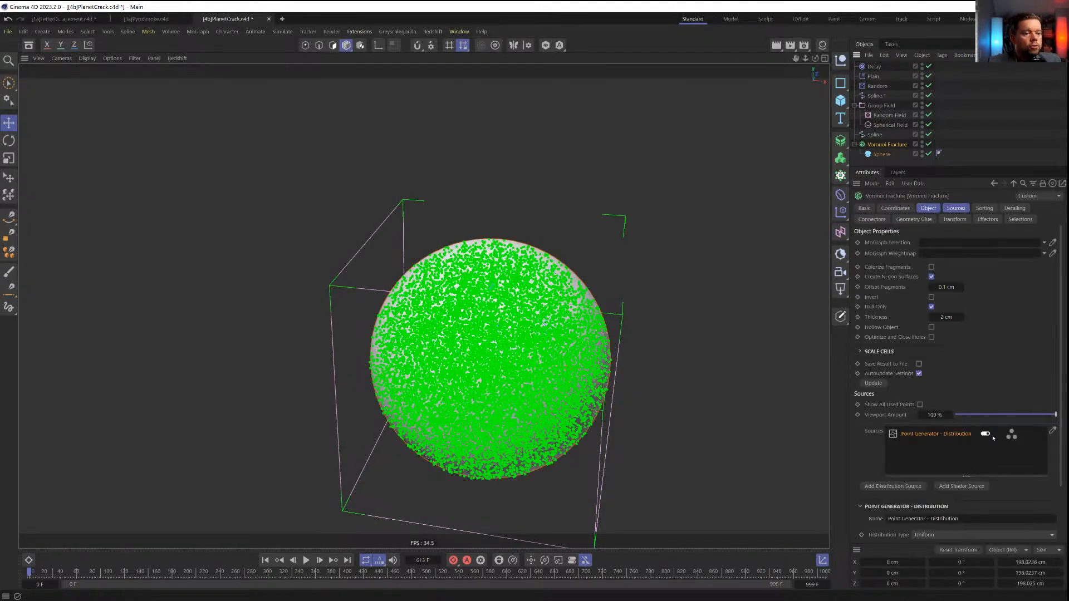
pyautogui.scroll(-3, 903, 485)
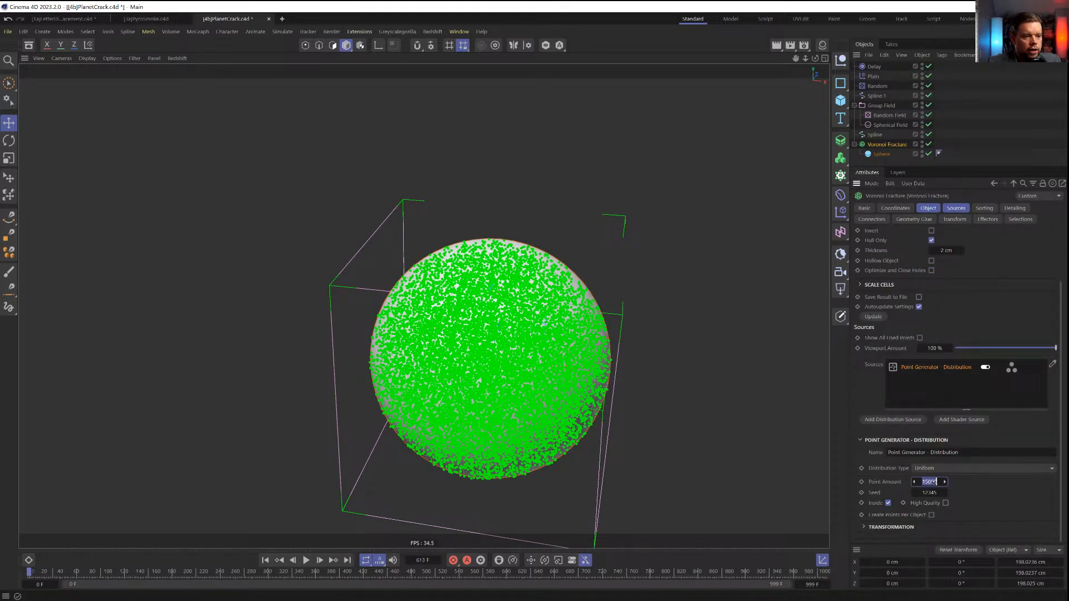
pyautogui.click(971, 111)
pyautogui.click(265, 560)
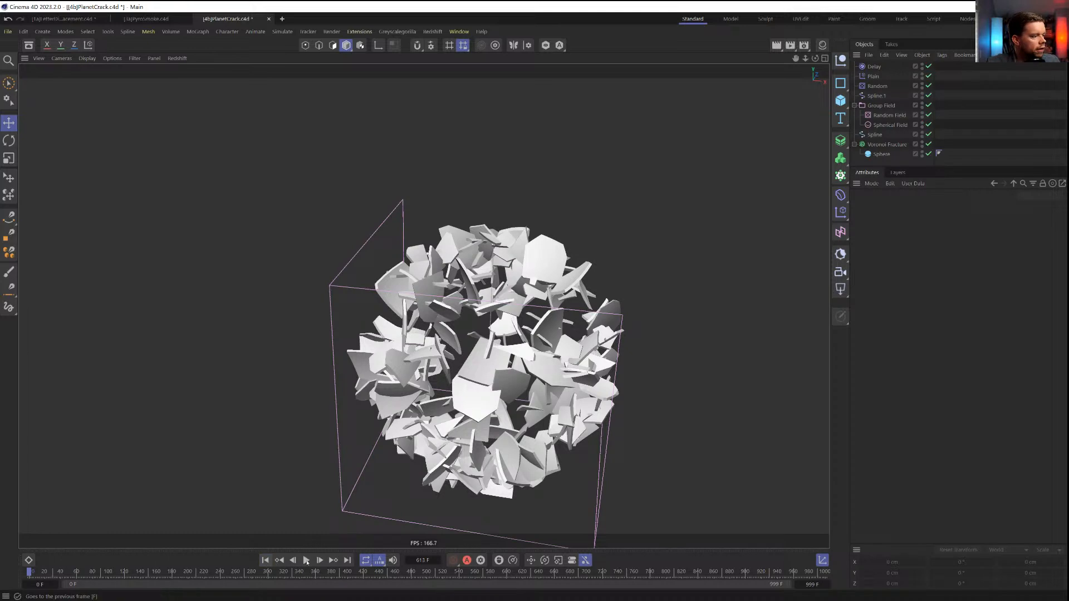
pyautogui.click(307, 560)
pyautogui.click(265, 561)
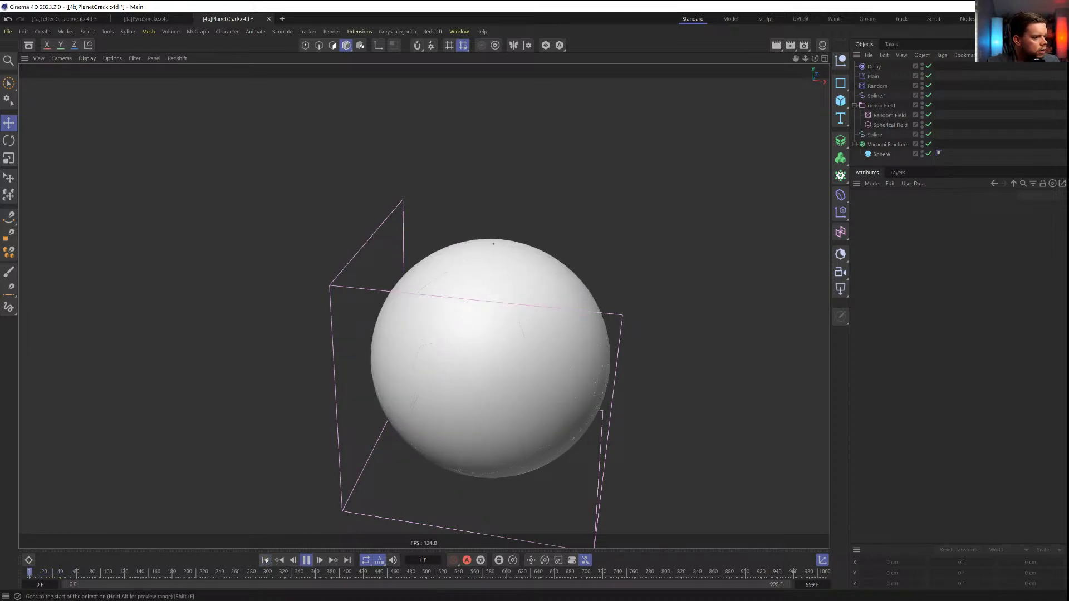
pyautogui.click(308, 560)
# Set the Voronoi Fracture's Point Amount to 2222
pyautogui.click(887, 144)
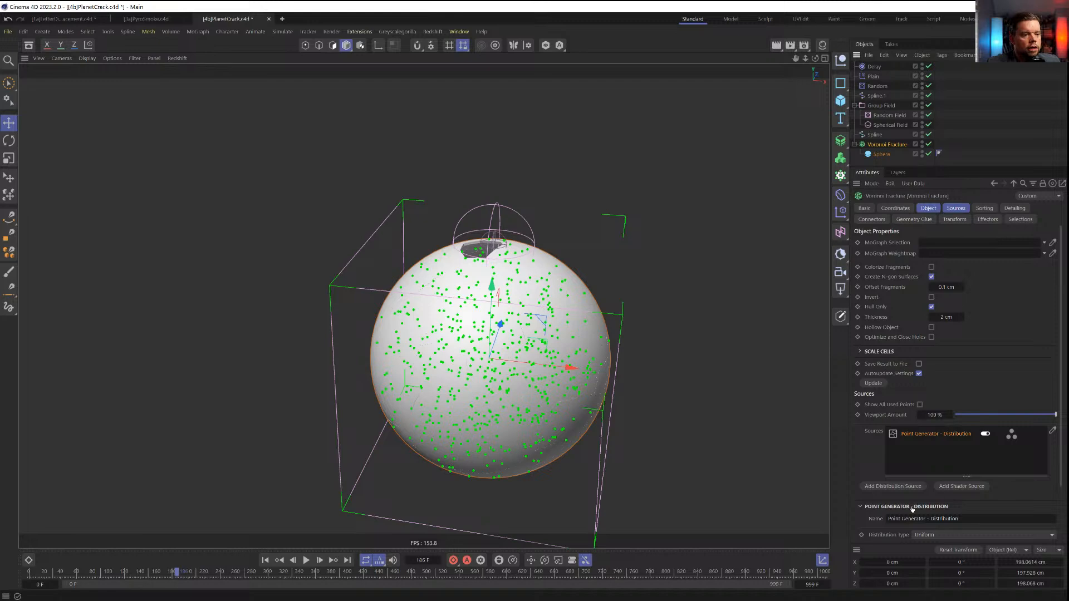
pyautogui.scroll(-3, 912, 509)
pyautogui.click(928, 483)
pyautogui.write('2')
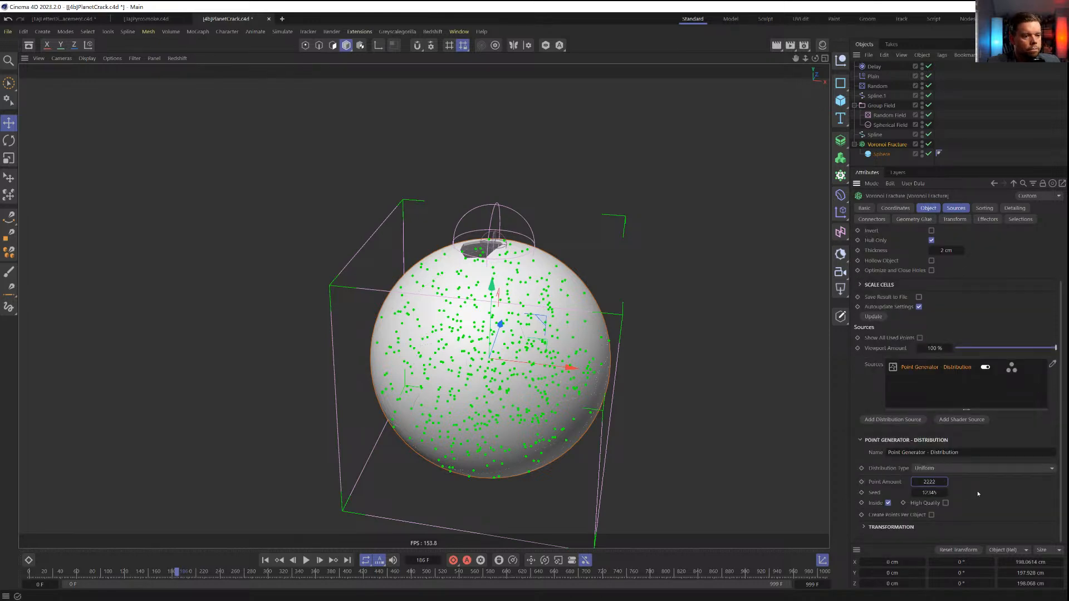
pyautogui.write('222')
pyautogui.press('Return')
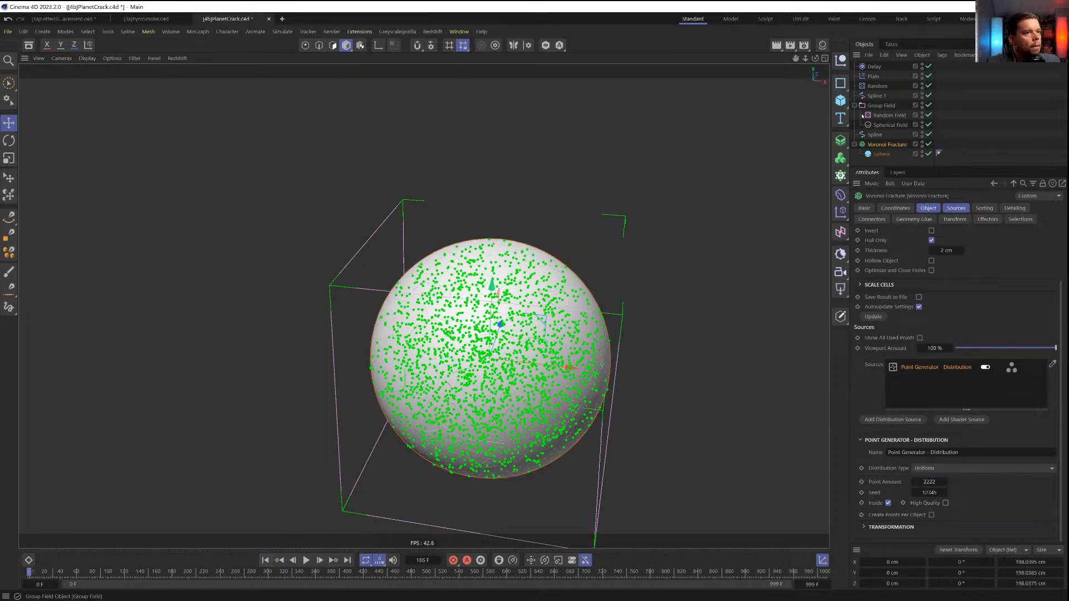
# Add a MoGraph Weightmap tag to the Voronoi Fracture
pyautogui.rightClick(881, 146)
pyautogui.press('Escape')
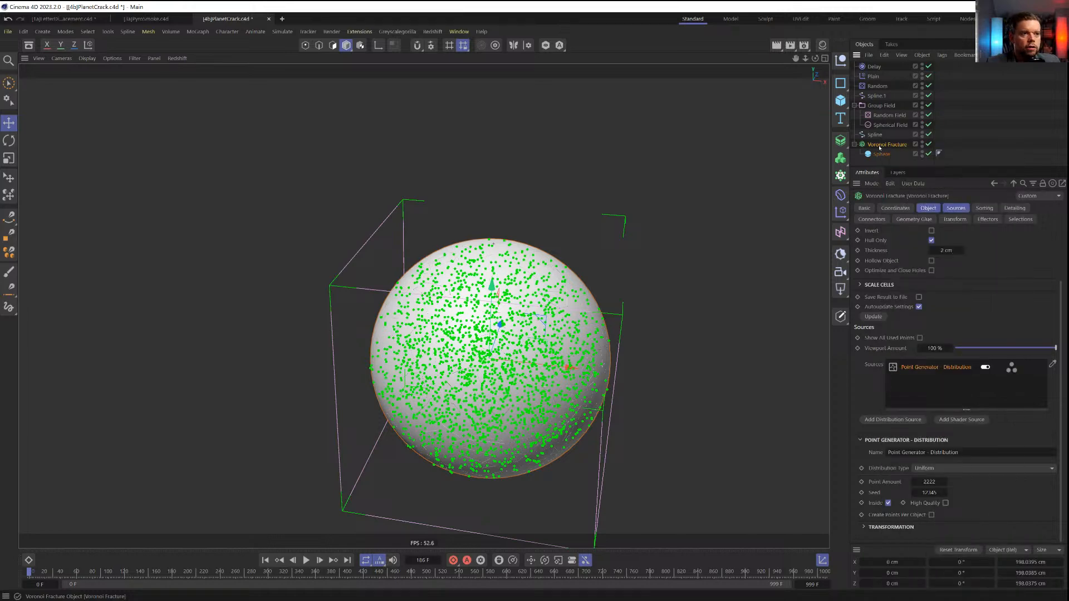
pyautogui.rightClick(880, 148)
pyautogui.moveTo(954, 256)
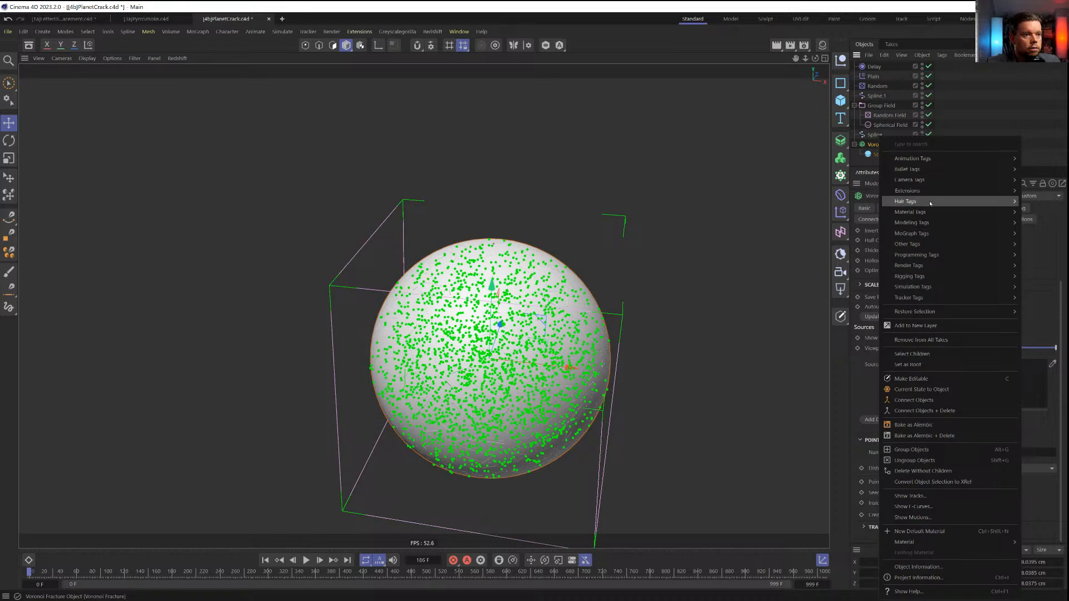
pyautogui.moveTo(927, 223)
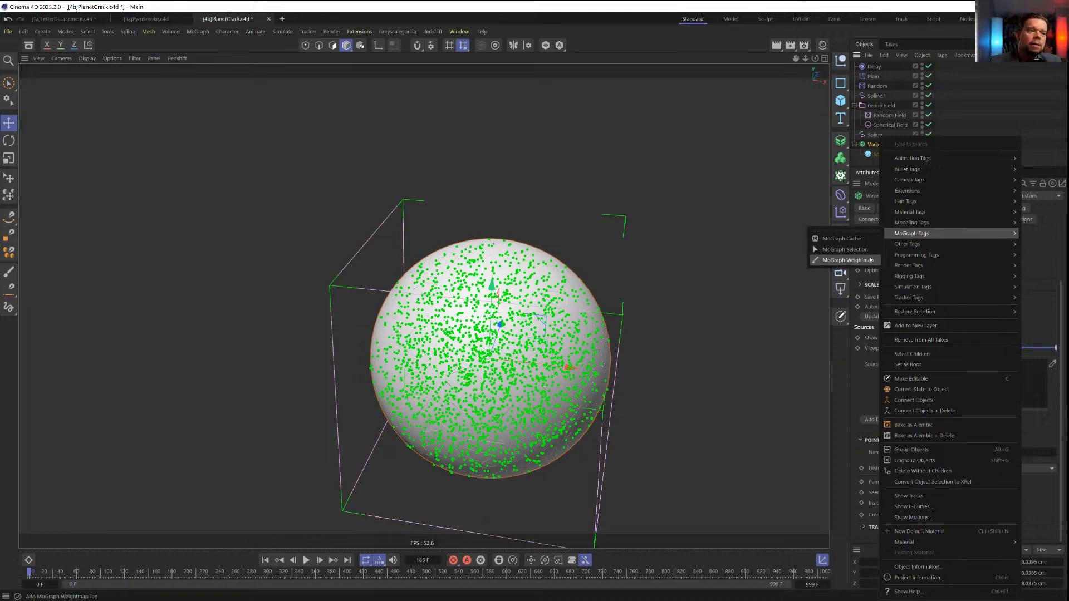
pyautogui.click(871, 260)
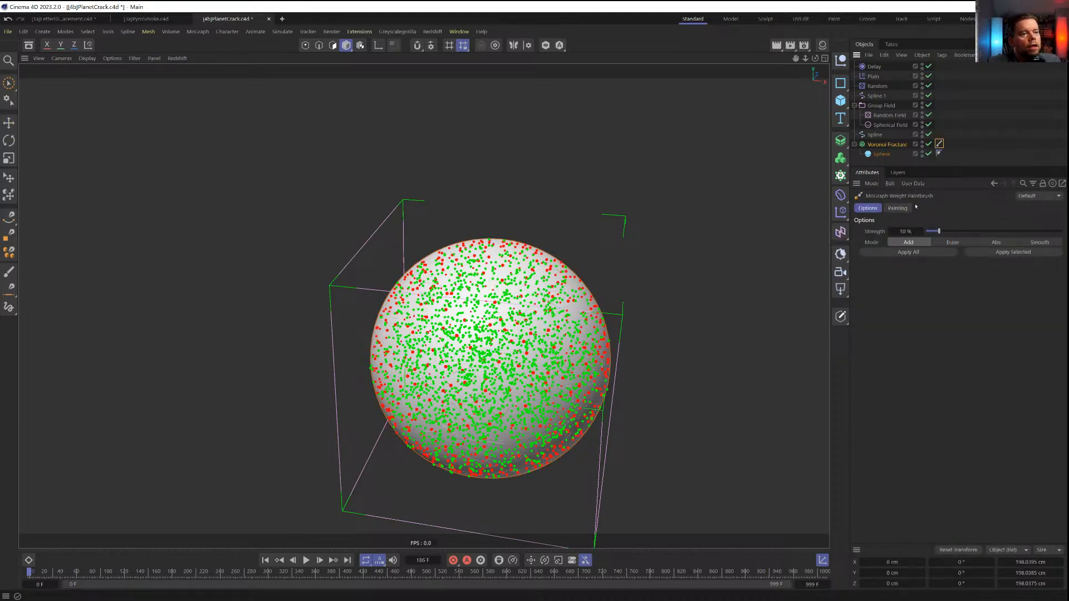
# Enable Use Fields on the MoGraph Weightmap tag and add the Group Field to its fields list
pyautogui.click(939, 143)
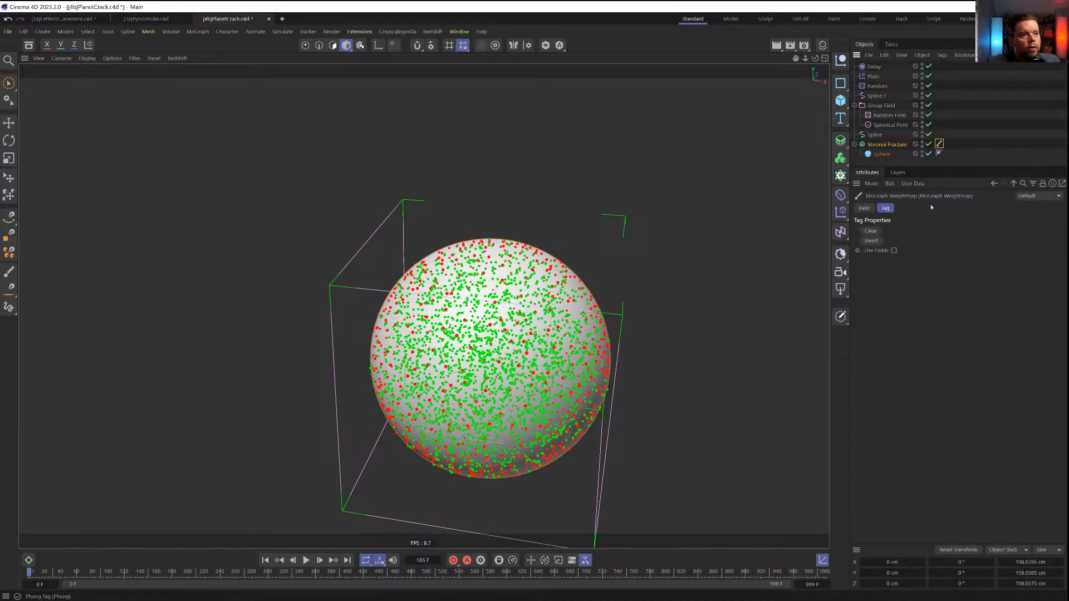
pyautogui.click(894, 250)
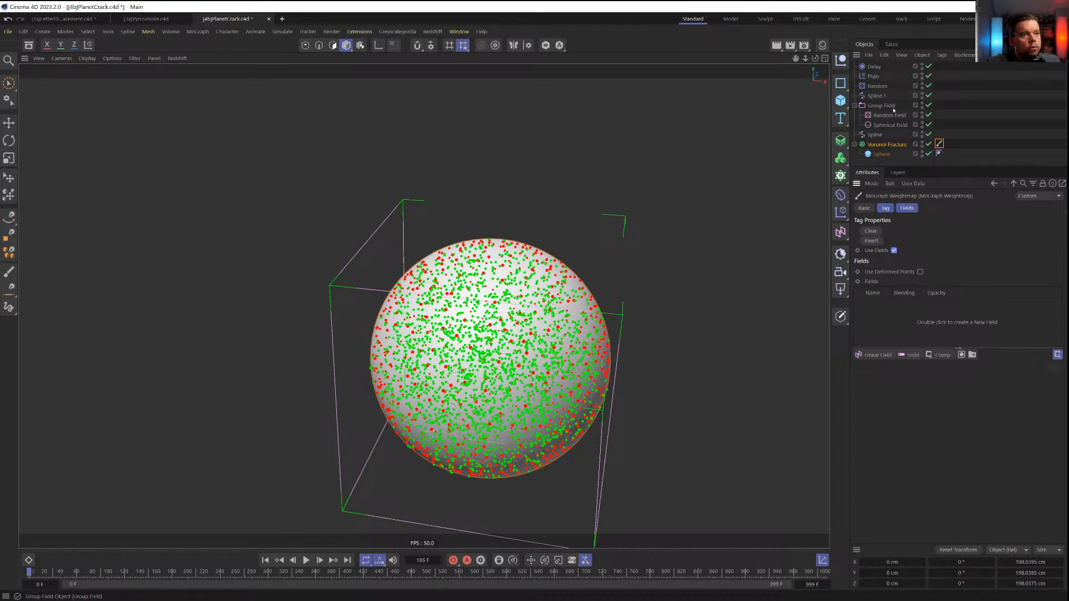
pyautogui.moveTo(890, 106); pyautogui.dragTo(876, 326)
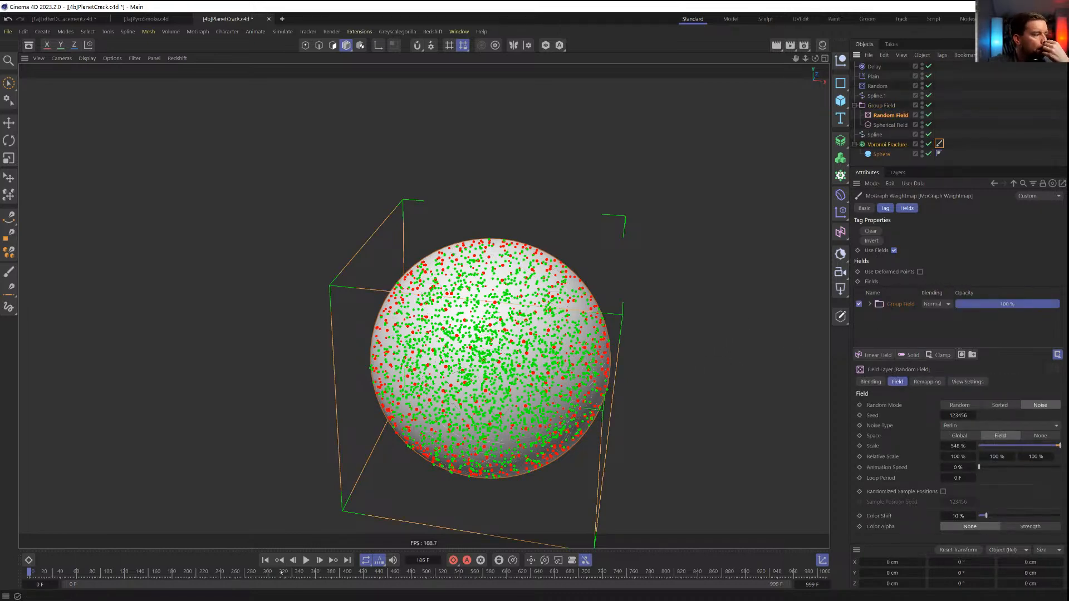
# Play the animation and examine how the Group Field affects the fracture pieces' weight colours
pyautogui.click(306, 560)
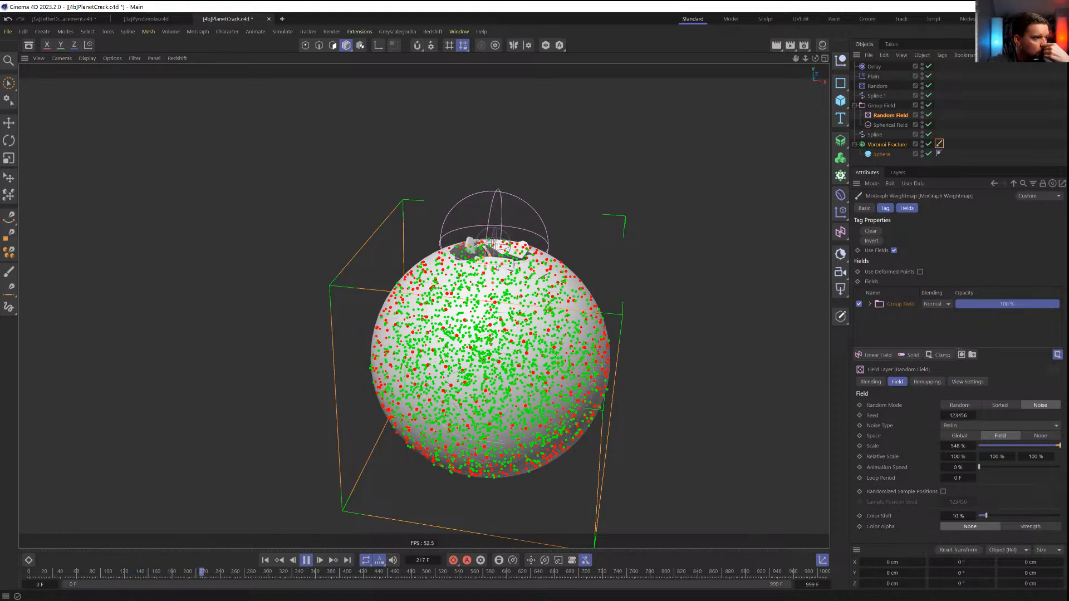
pyautogui.click(305, 561)
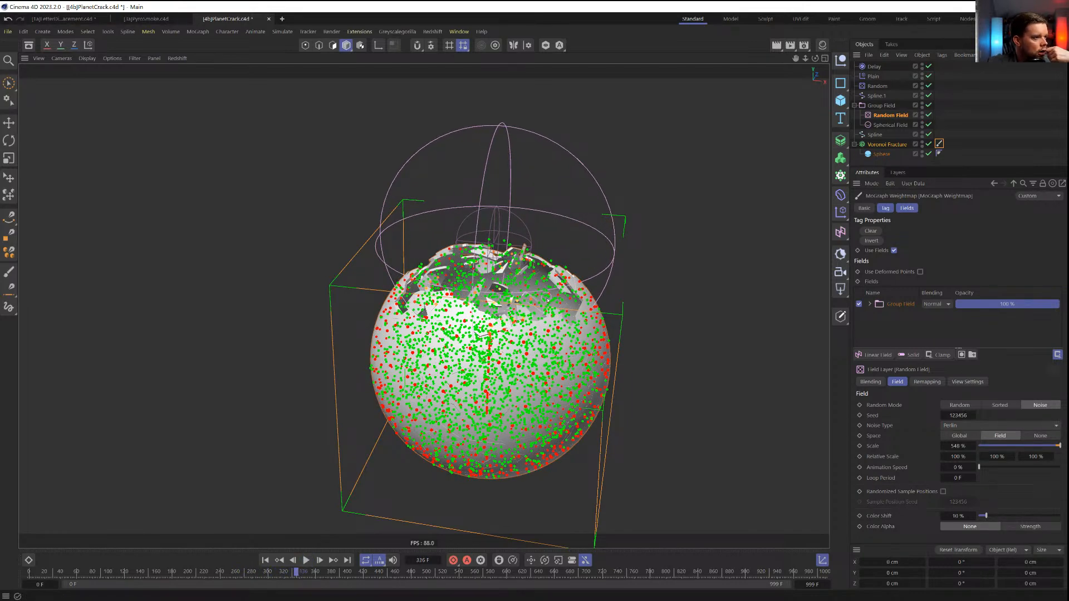
pyautogui.keyDown('alt'); pyautogui.moveTo(546, 297); pyautogui.dragTo(446, 393); pyautogui.keyUp('alt')
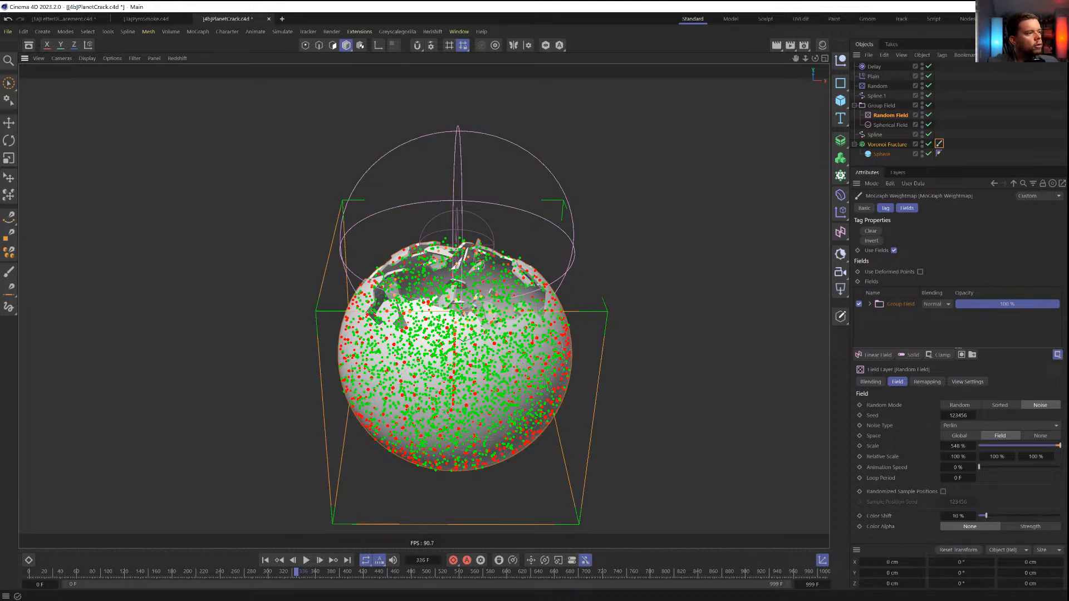
# Add a Decay modifier layer above the Group Field in the weightmap's fields list and play the animation
pyautogui.click(941, 355)
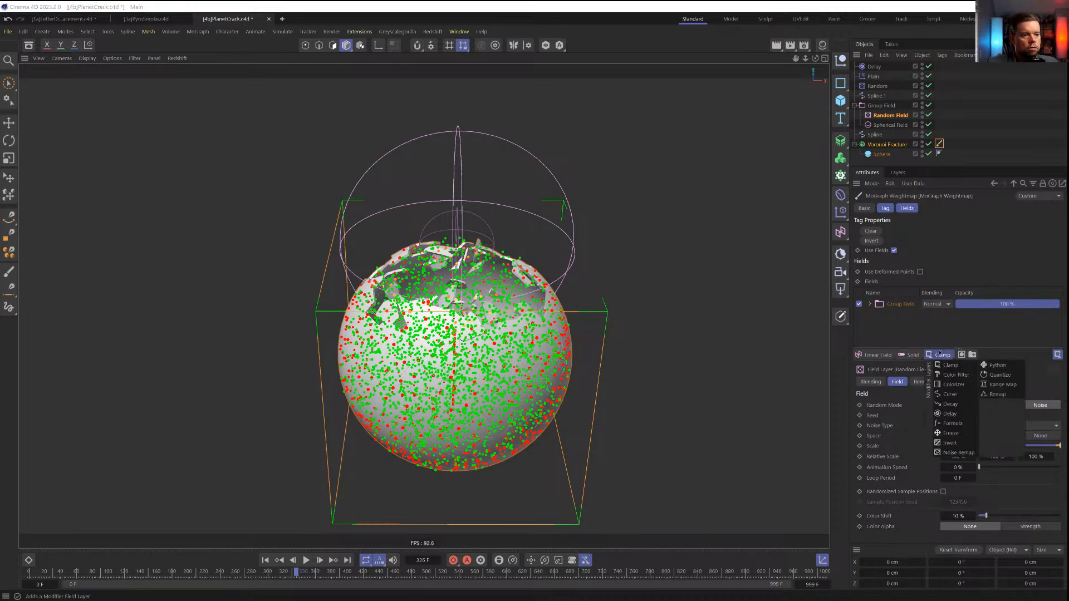
pyautogui.click(950, 404)
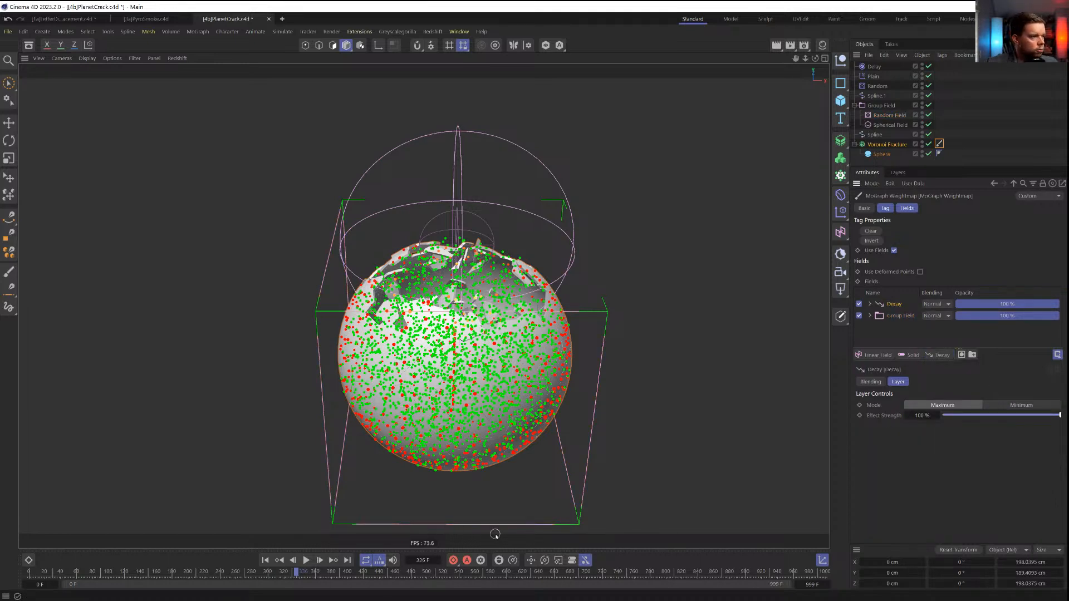
pyautogui.click(306, 561)
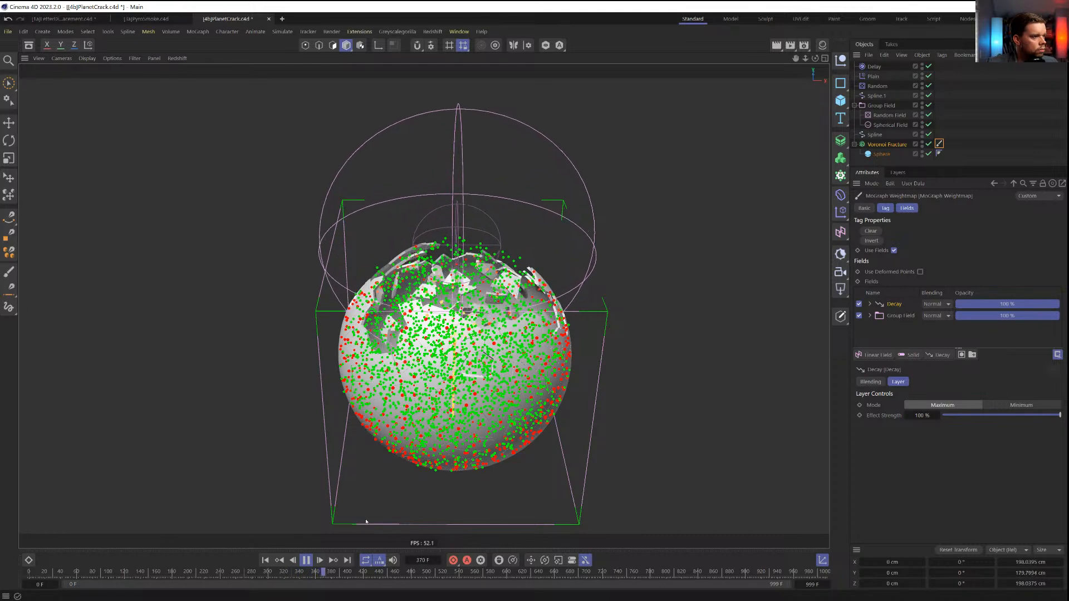
# Add a Curve modifier layer above Decay in the weightmap's fields list and move its maximum point to an input of about 0.1
pyautogui.click(306, 562)
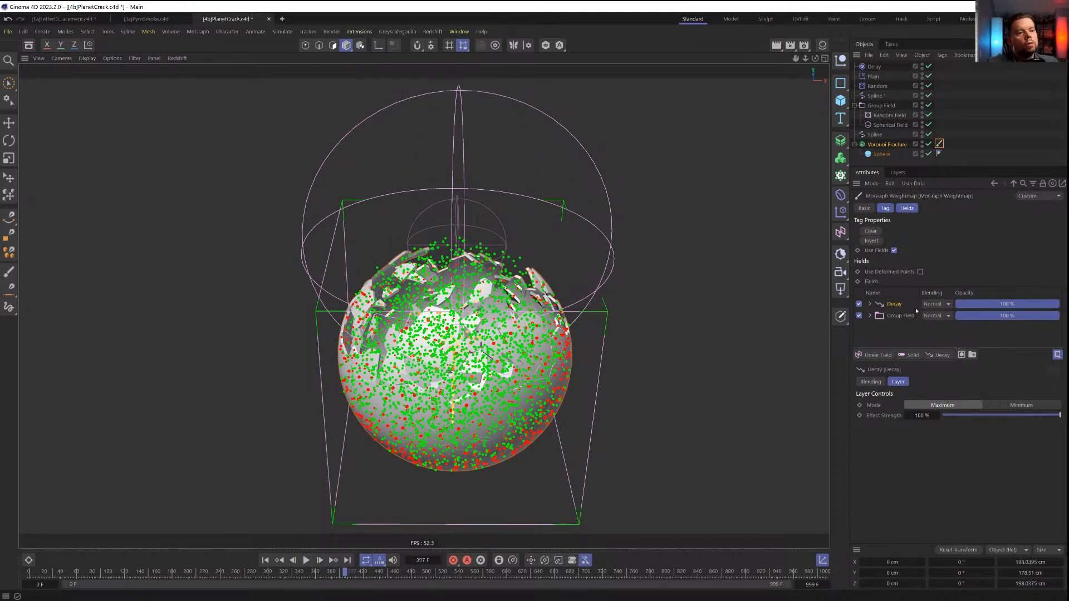
pyautogui.click(941, 355)
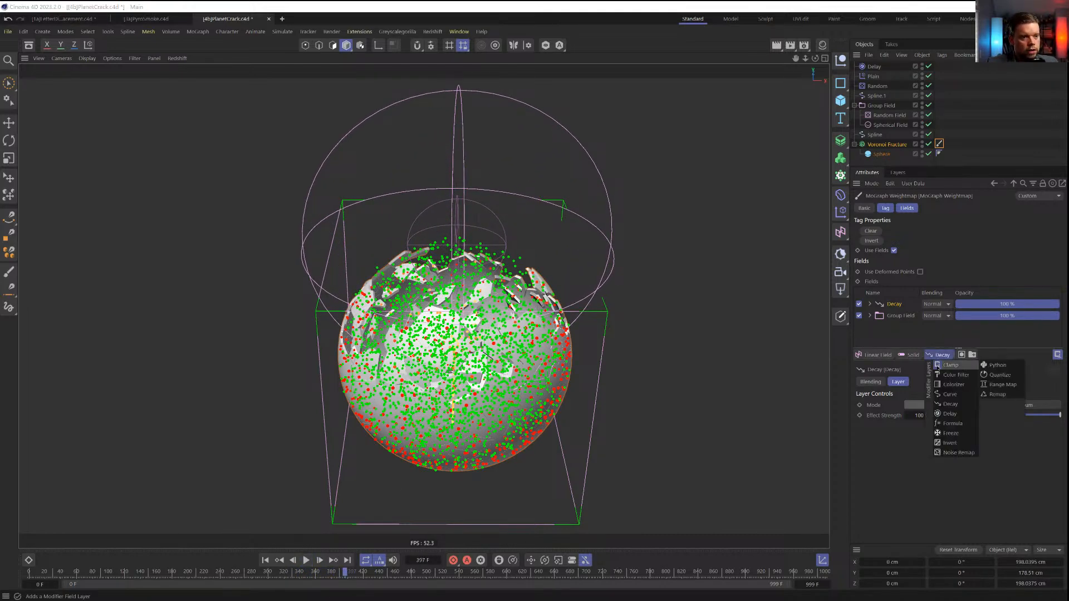
pyautogui.click(959, 395)
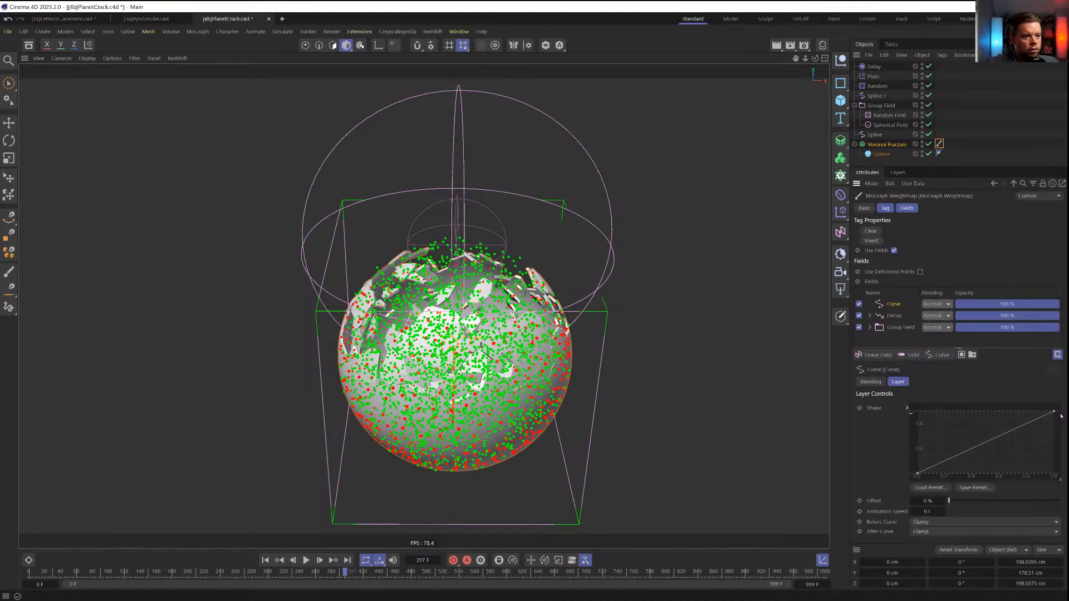
pyautogui.moveTo(1056, 413); pyautogui.dragTo(931, 398)
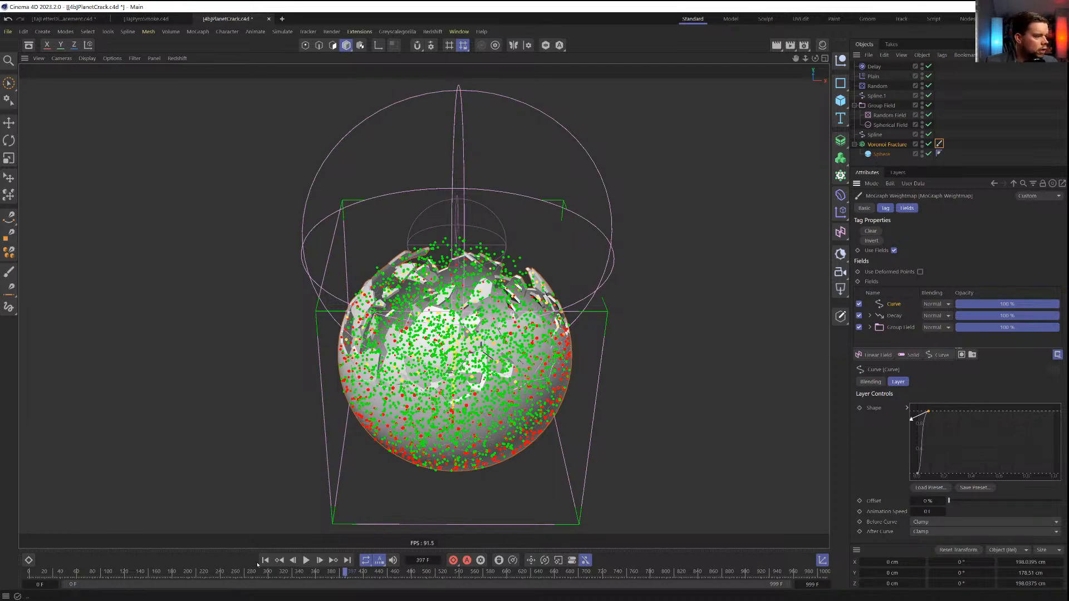
# Play the animation from the start and scrub the early frames to find when the spherical field begins growing
pyautogui.click(266, 560)
pyautogui.click(306, 560)
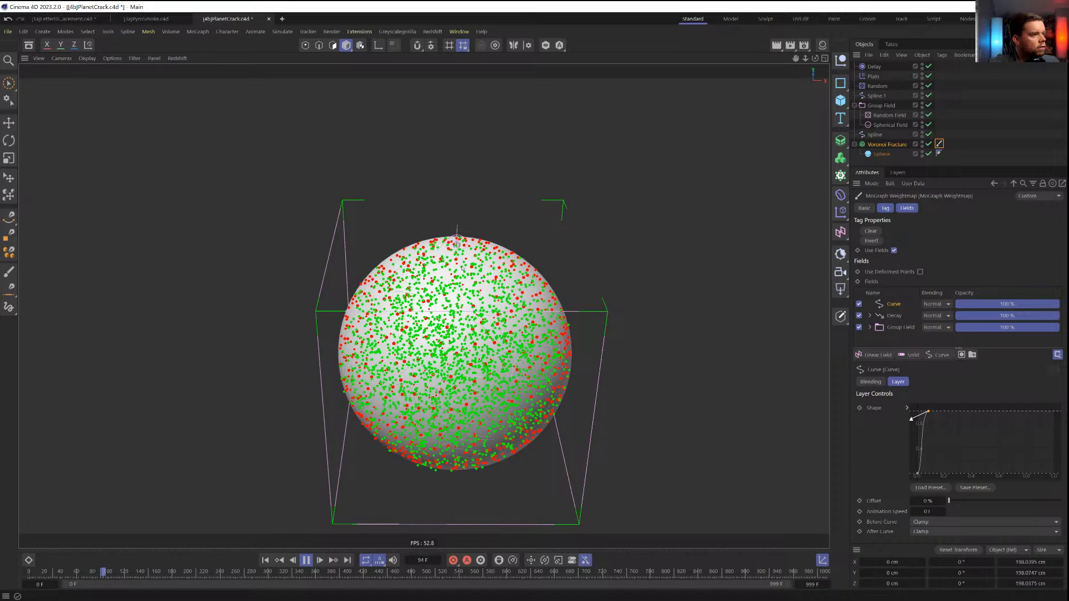
pyautogui.click(306, 560)
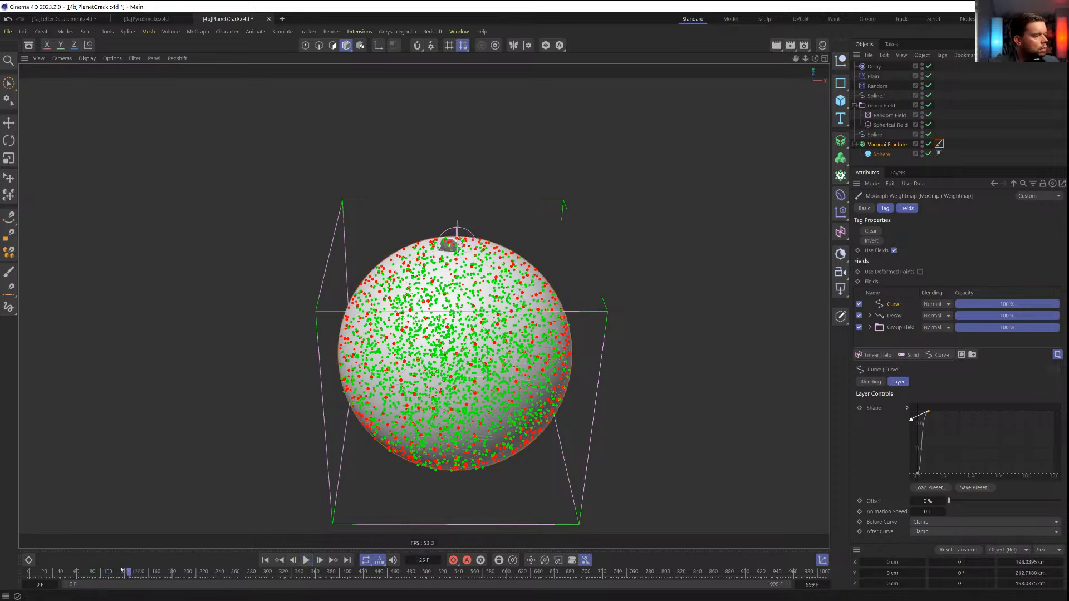
pyautogui.moveTo(122, 569); pyautogui.dragTo(98, 573)
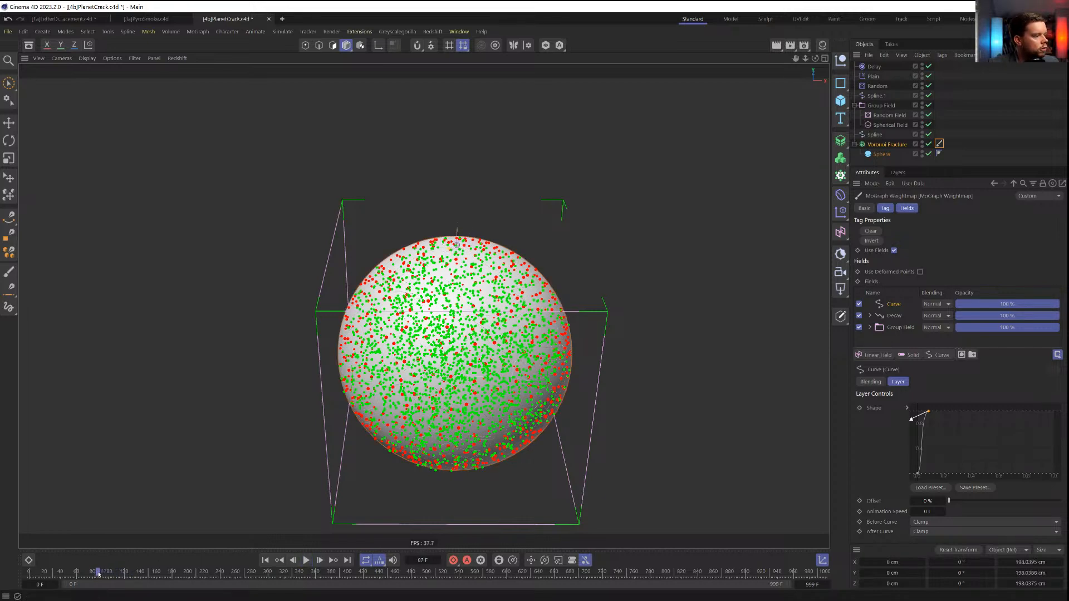
# Move the Spherical Field's first Size keyframe to frame 1 so its growth starts earlier
pyautogui.click(890, 124)
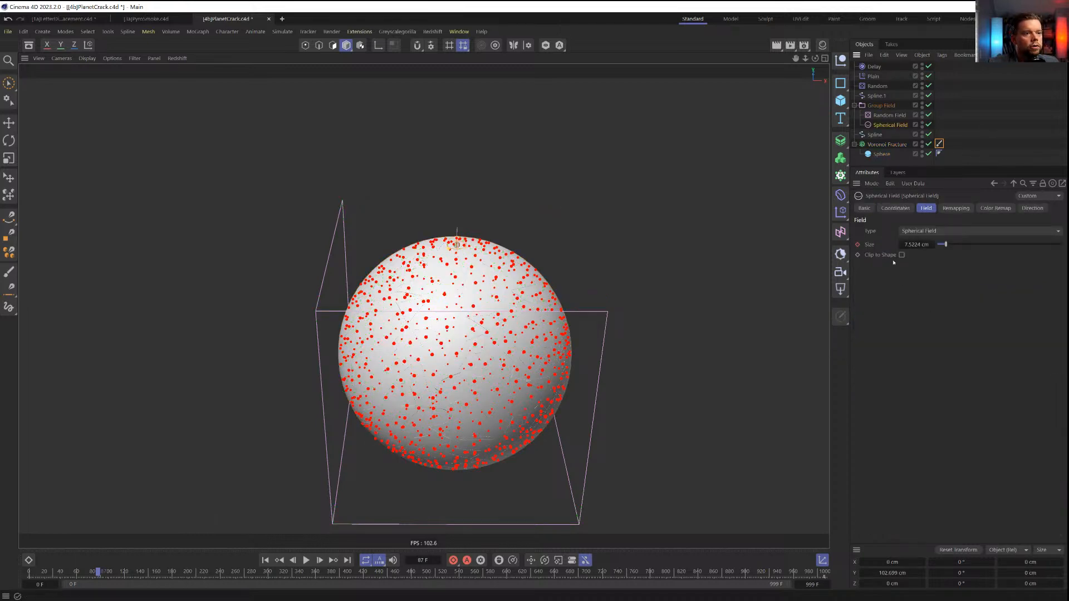
pyautogui.click(858, 245)
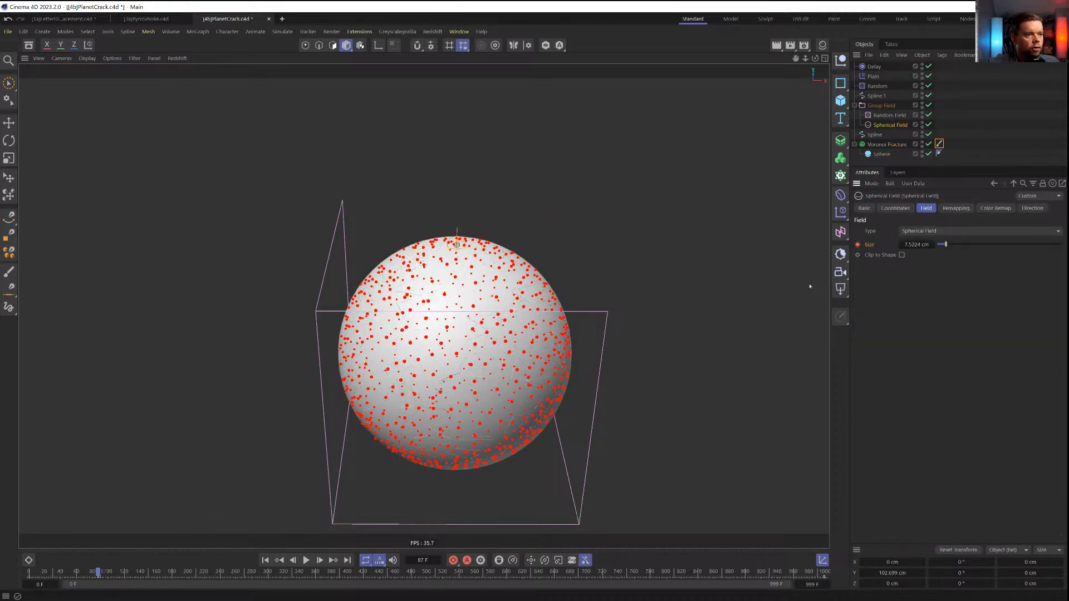
pyautogui.click(72, 583)
pyautogui.click(104, 581)
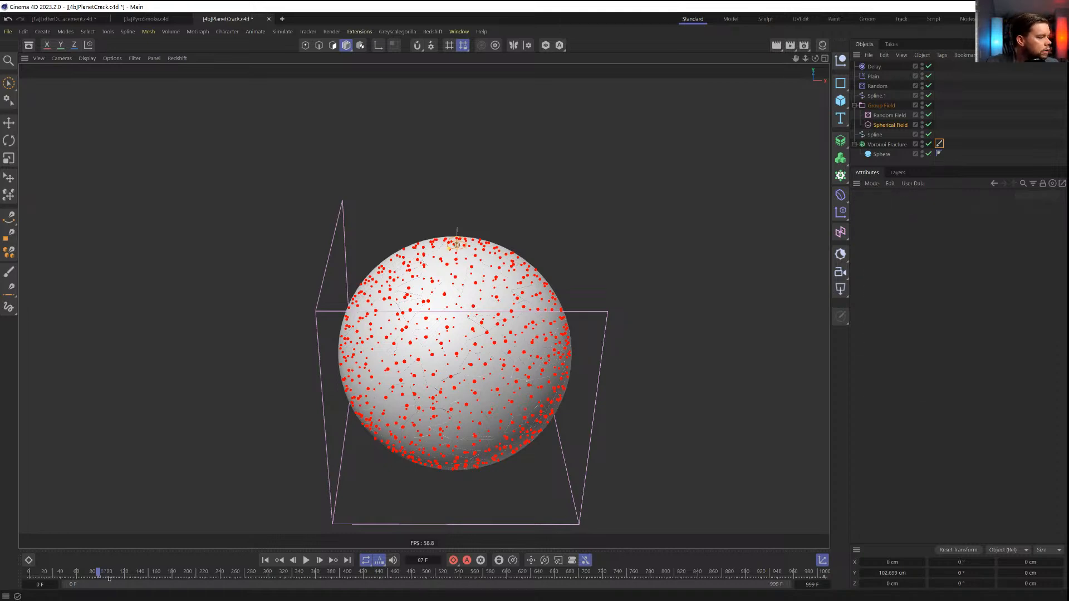
pyautogui.moveTo(103, 579); pyautogui.dragTo(34, 581)
pyautogui.click(265, 561)
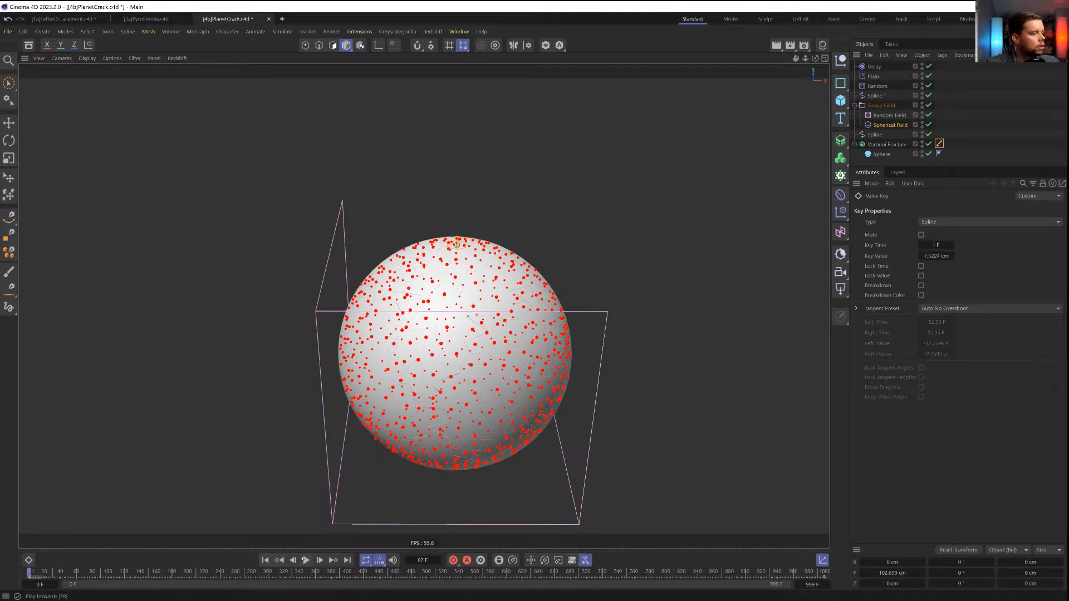
# Play the retimed crack animation and examine the MoGraph Weightmap's weights on the fracture, then return to the first frame
pyautogui.click(306, 560)
pyautogui.click(990, 148)
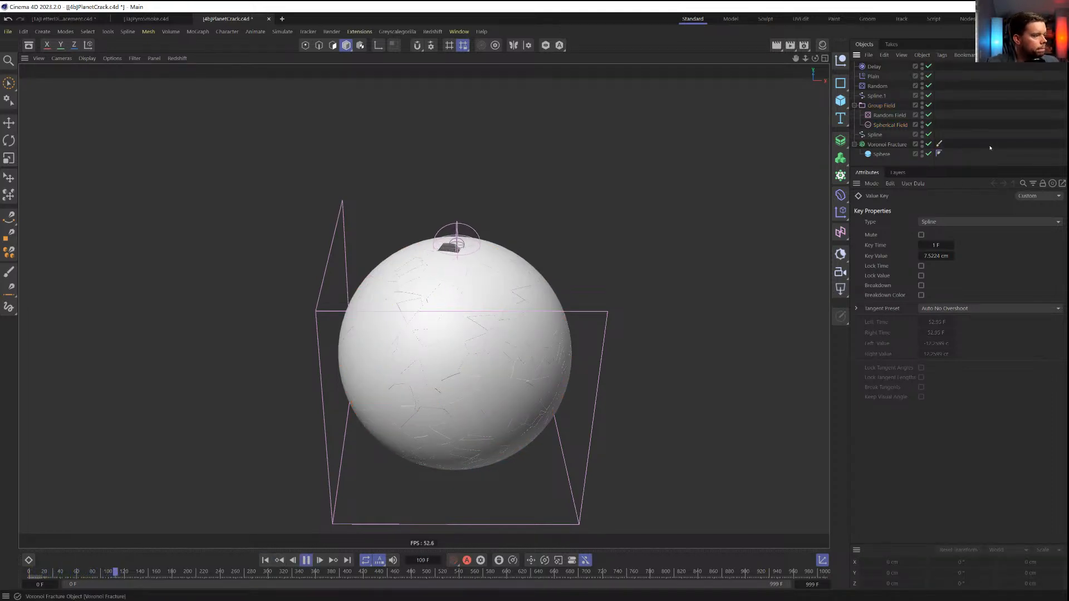
pyautogui.click(891, 124)
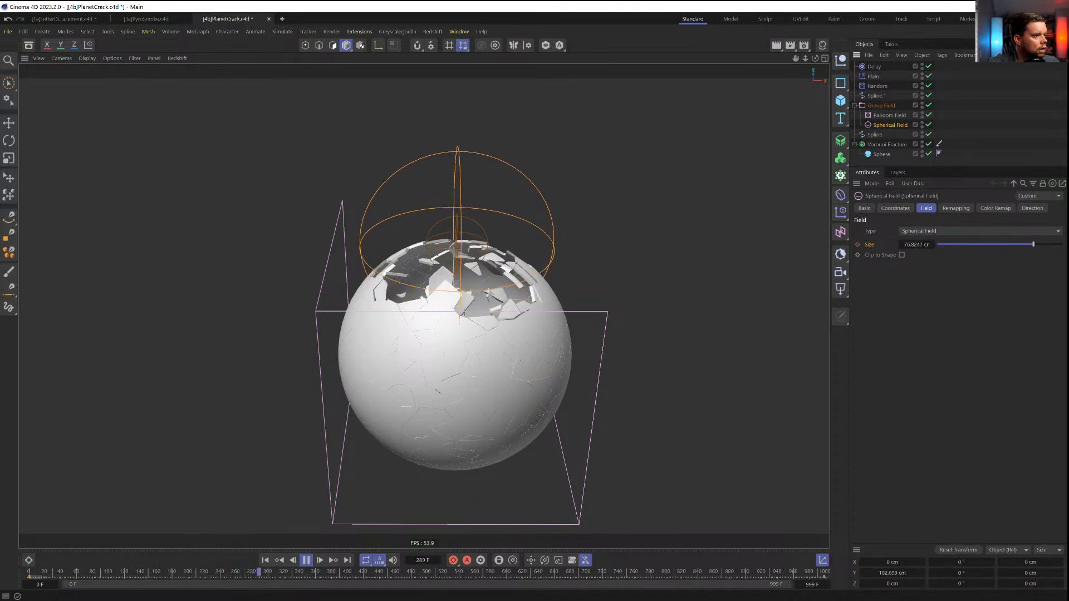
pyautogui.press('F8')
pyautogui.click(939, 144)
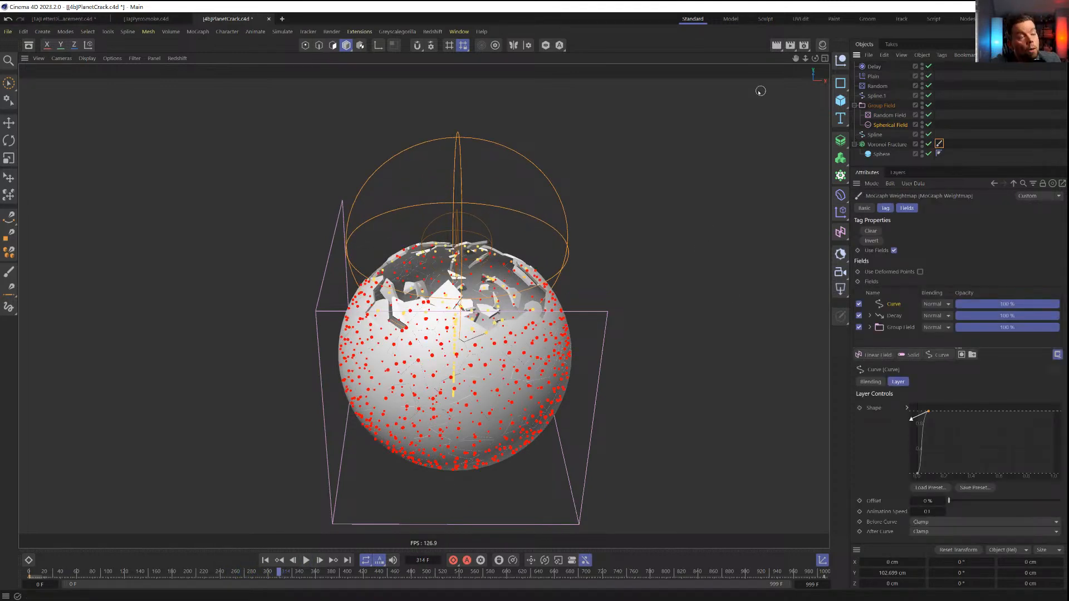
pyautogui.click(266, 560)
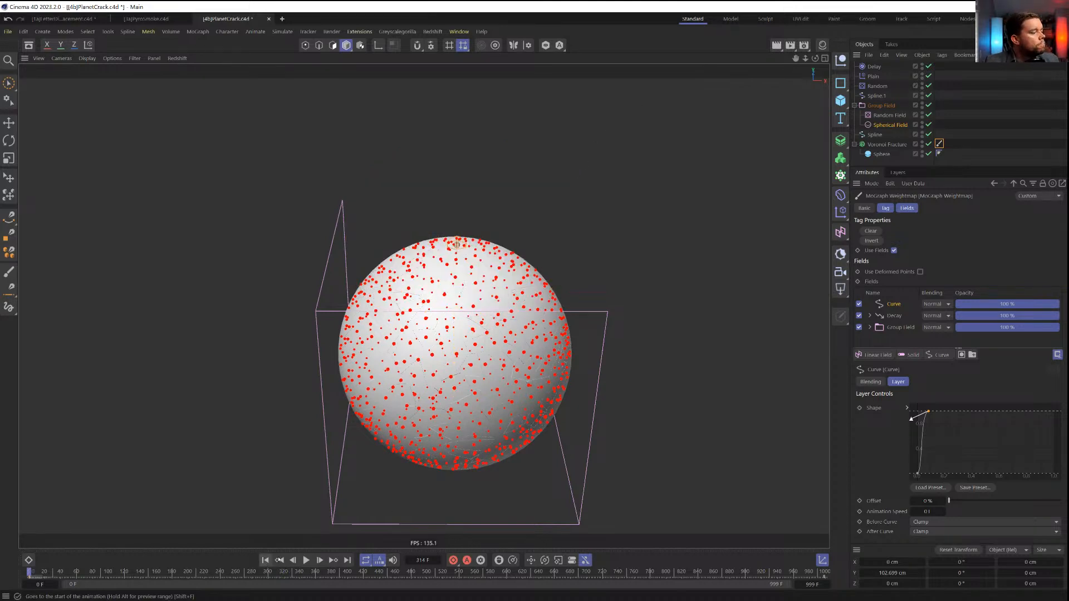
# Add a Pyro Emitter simulation tag to the Voronoi Fracture and disable its Temperature emission
pyautogui.rightClick(875, 145)
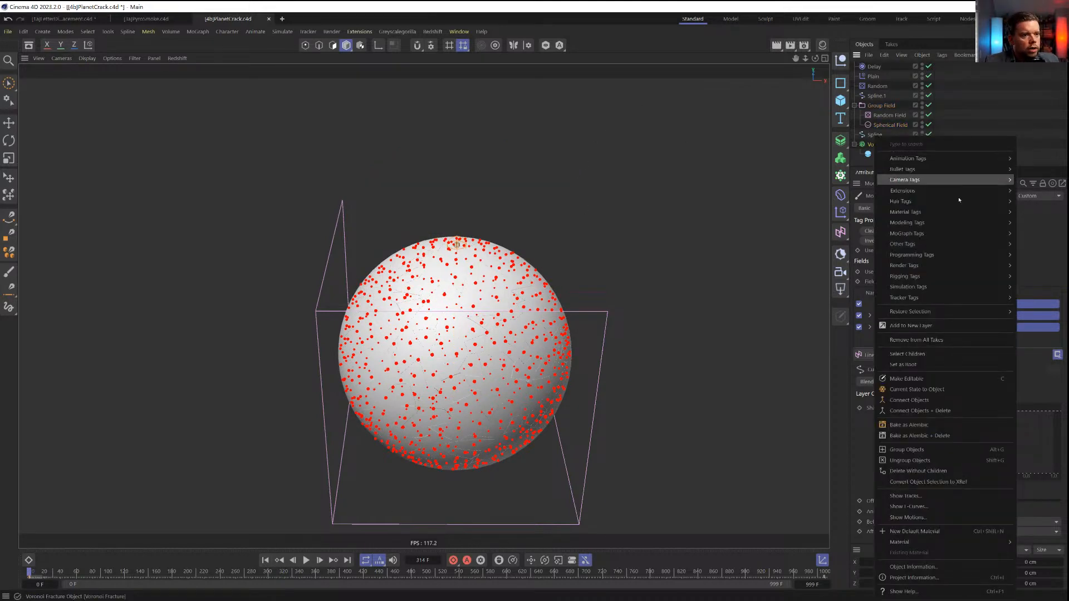
pyautogui.moveTo(909, 287)
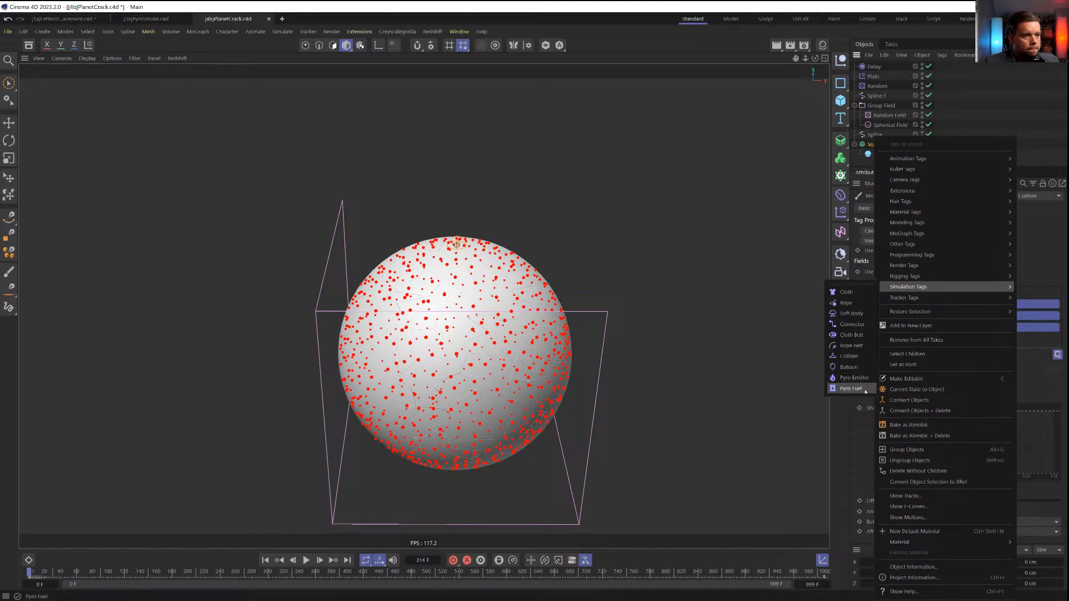
pyautogui.click(854, 378)
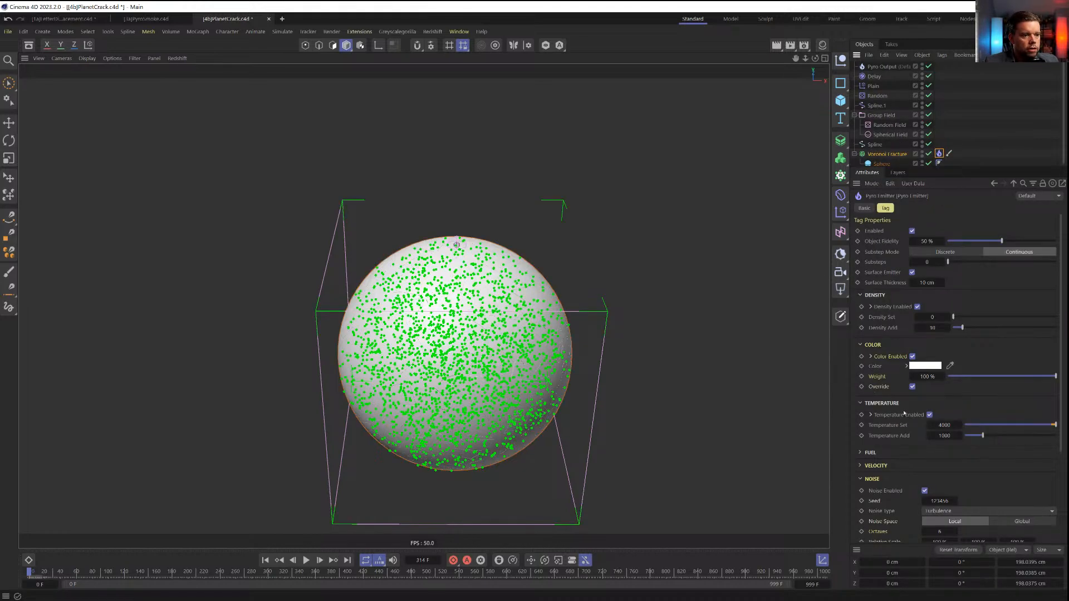
pyautogui.click(929, 415)
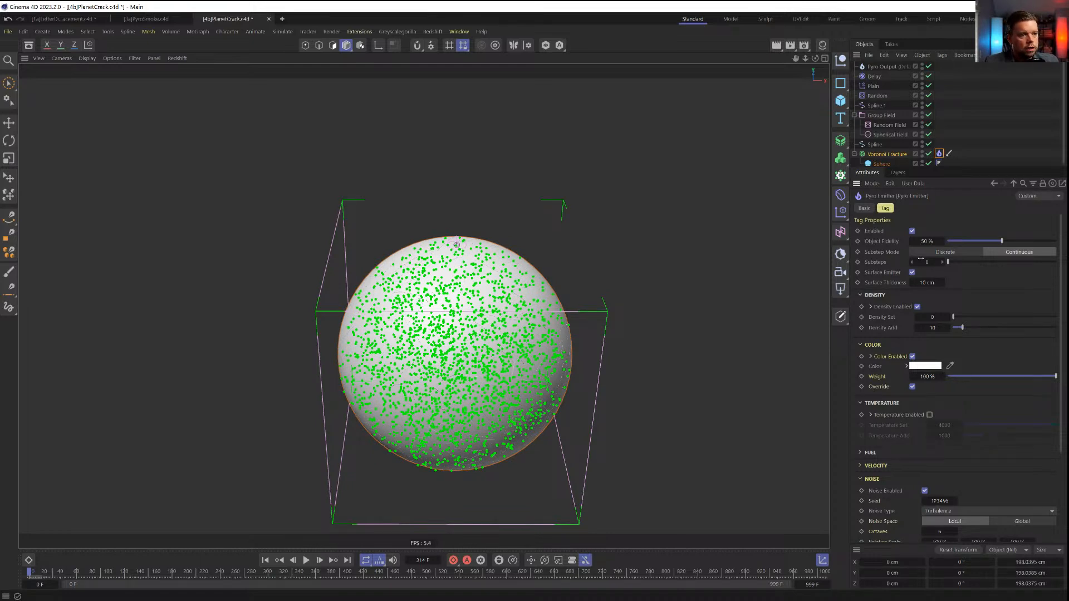
# Assign the MoGraph Weightmap as the Pyro Emitter's Density Map and run the simulation to examine where smoke is emitted
pyautogui.click(871, 307)
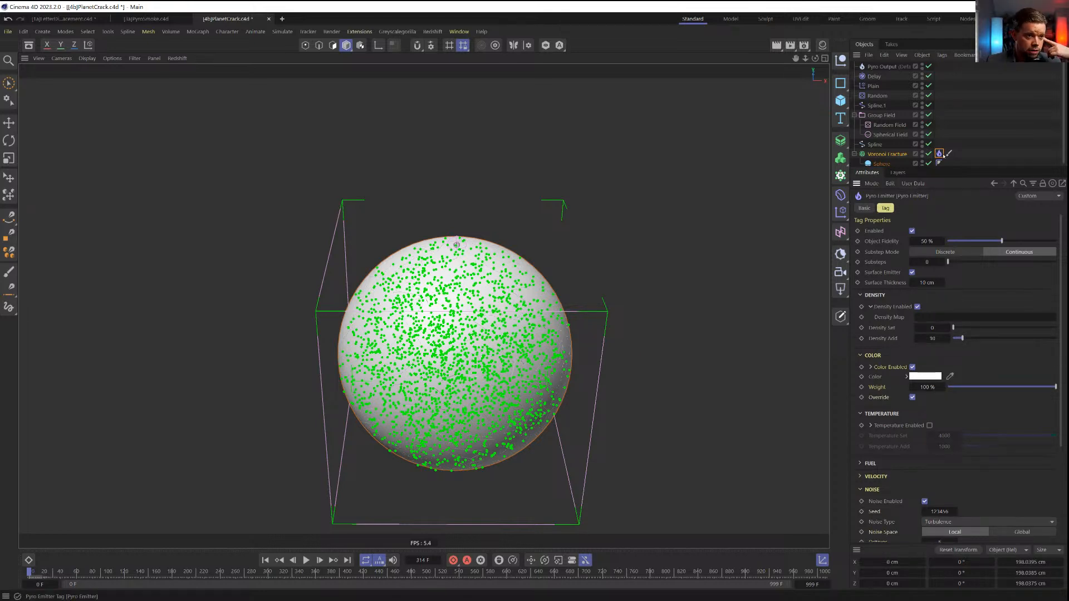
pyautogui.moveTo(940, 155); pyautogui.dragTo(949, 318)
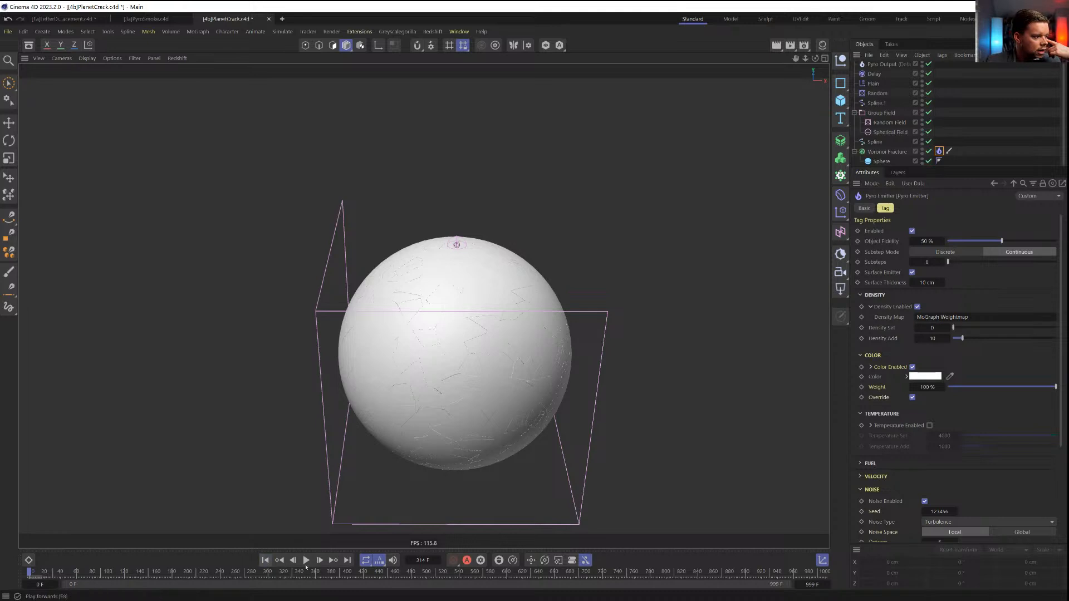
pyautogui.click(307, 561)
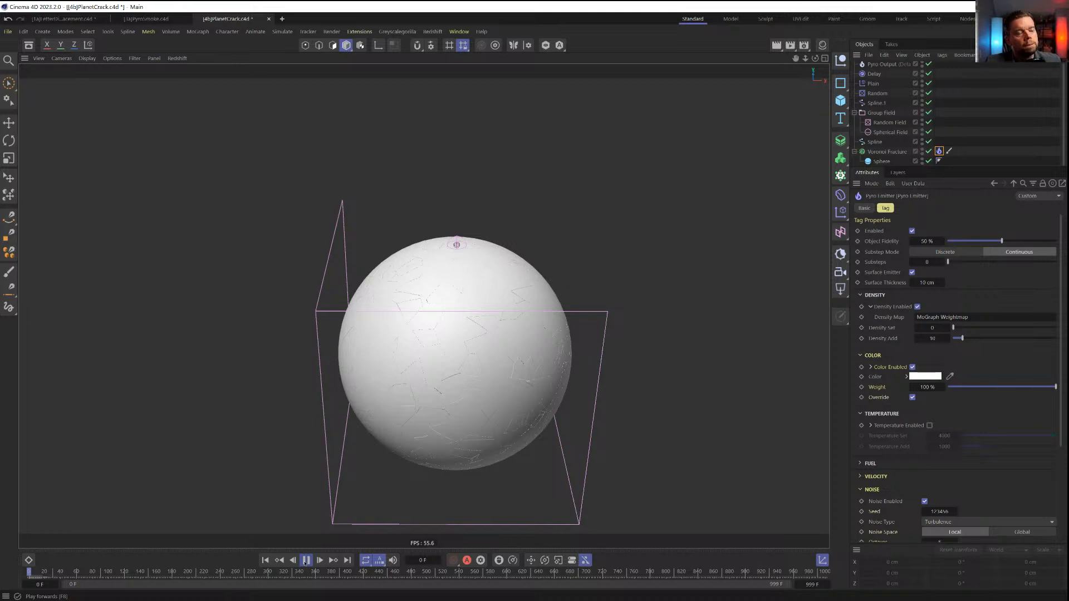
pyautogui.click(305, 564)
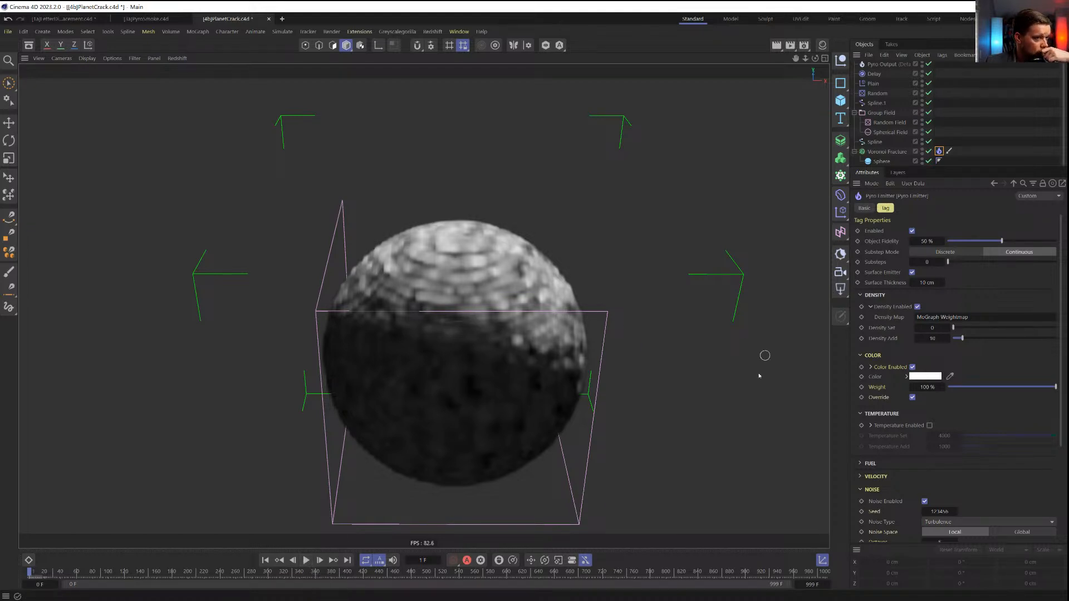
pyautogui.keyDown('alt'); pyautogui.moveTo(550, 352); pyautogui.dragTo(470, 284); pyautogui.keyUp('alt')
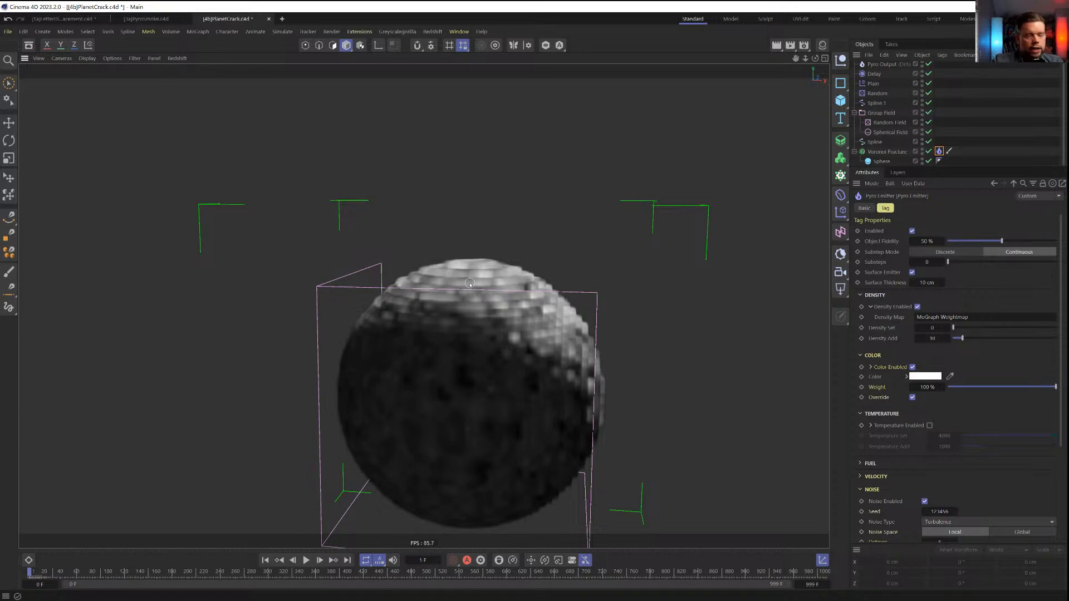
# Reset the simulation to the start and delete the Pyro Emitter tag from the Voronoi Fracture
pyautogui.click(267, 561)
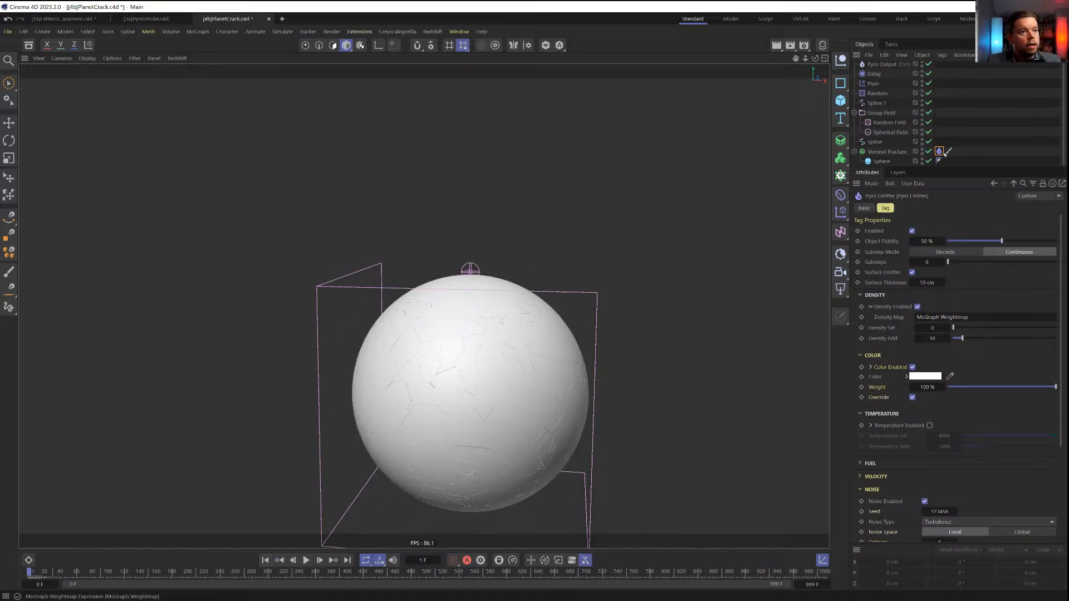
pyautogui.press('Delete')
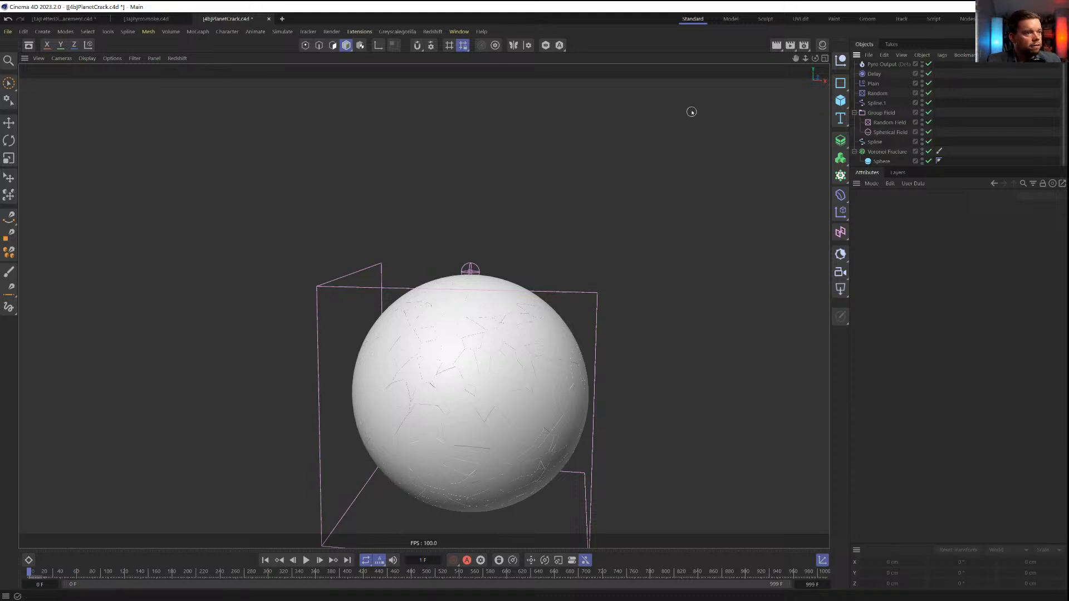
# Create a new project and add a sphere with a radius of 10 cm
pyautogui.hotkey('ctrl', 'n')
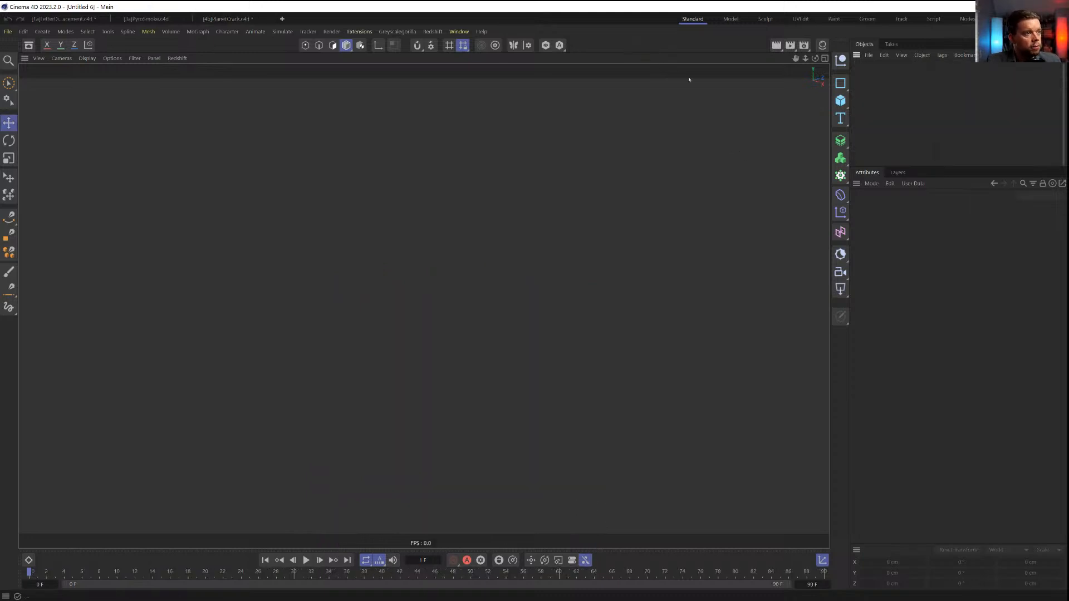
pyautogui.click(840, 100)
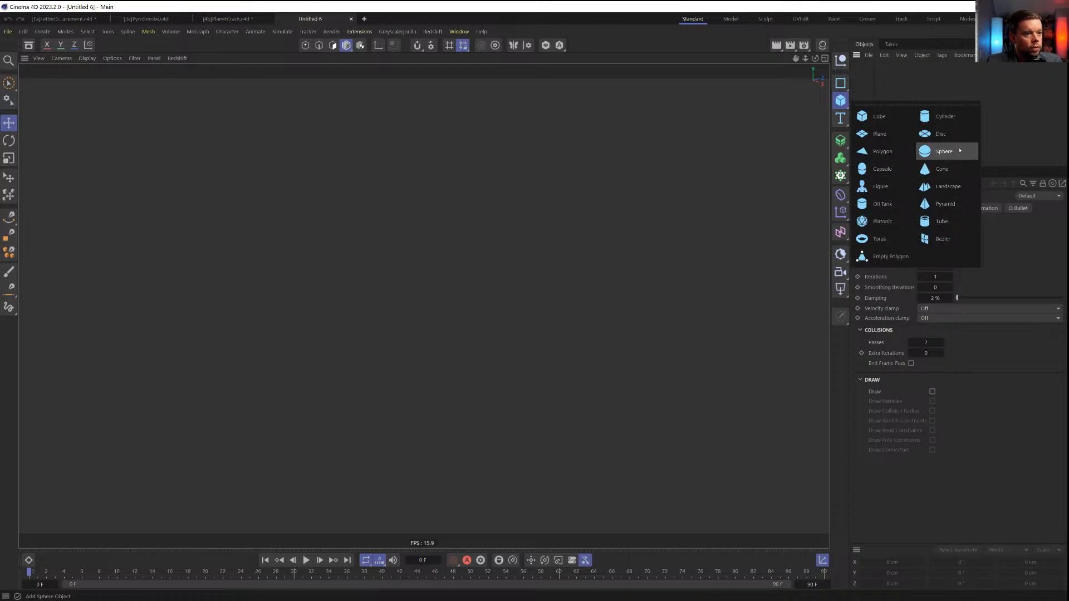
pyautogui.click(945, 151)
pyautogui.doubleClick(919, 231)
pyautogui.write('10')
pyautogui.press('Return')
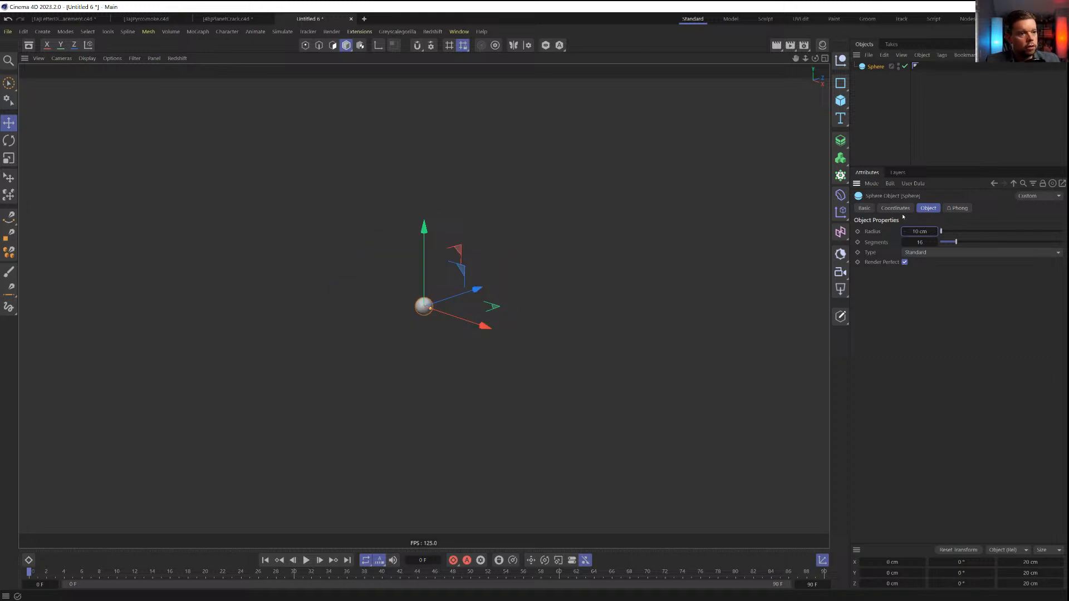
# Put the sphere in a grid Cloner with a count of 2 × 1 × 2
pyautogui.keyDown('alt'); pyautogui.click(841, 175); pyautogui.keyUp('alt')
pyautogui.keyDown('alt'); pyautogui.moveTo(548, 326); pyautogui.dragTo(608, 343); pyautogui.keyUp('alt')
pyautogui.moveTo(896, 298); pyautogui.dragTo(936, 306)
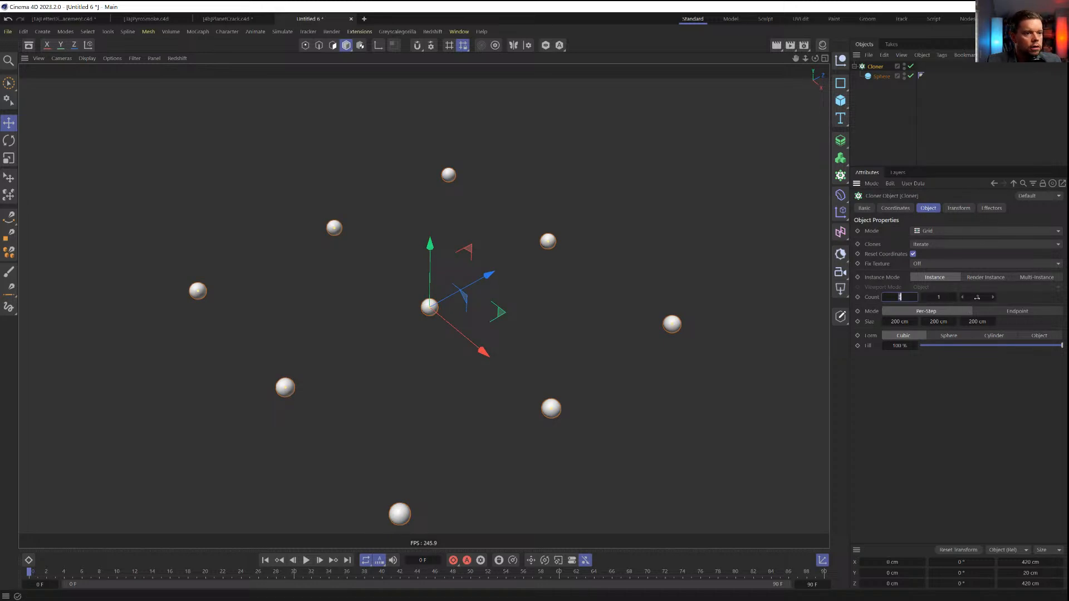
pyautogui.write('2')
pyautogui.press('Tab')
pyautogui.press('Tab')
pyautogui.write('2')
pyautogui.press('Return')
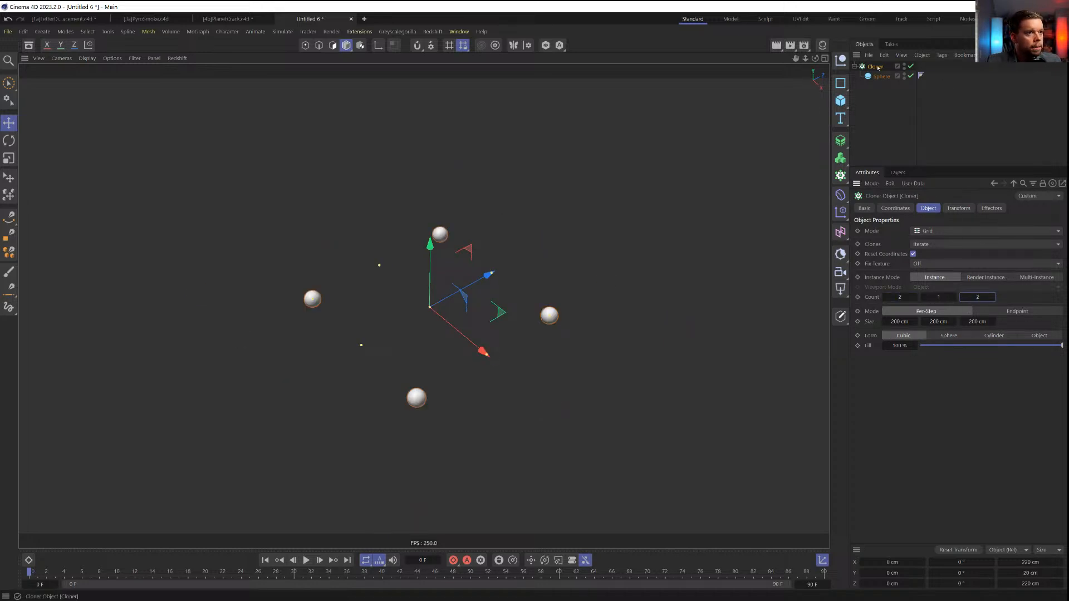
# Add a MoGraph Weightmap tag to the Cloner and show the tag's properties
pyautogui.rightClick(866, 66)
pyautogui.moveTo(915, 215)
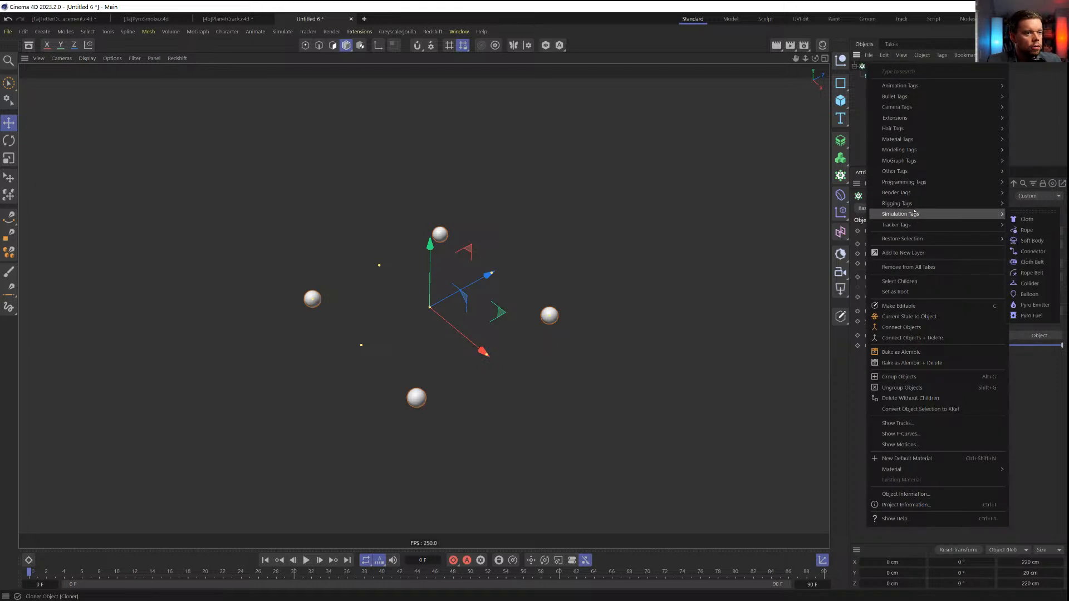
pyautogui.moveTo(902, 160)
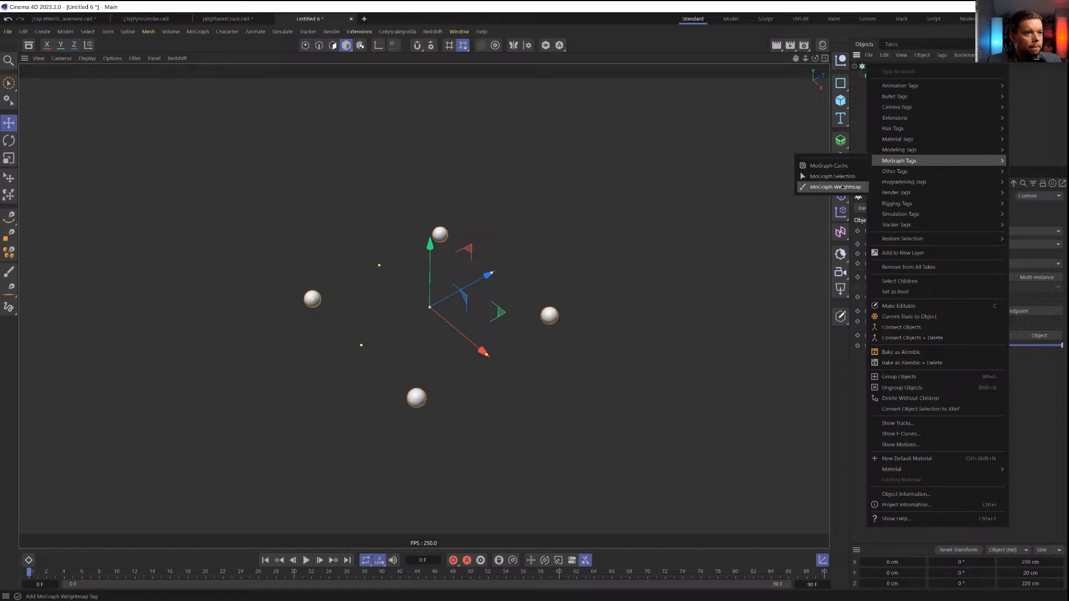
pyautogui.click(855, 188)
pyautogui.click(922, 66)
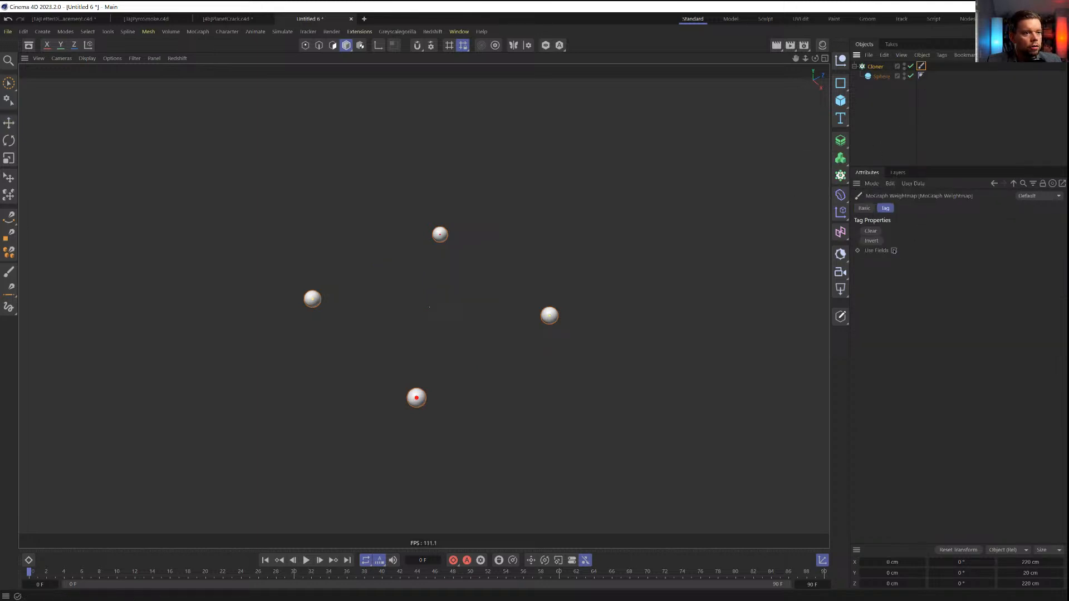
# Enable fields on the Weightmap, add a Spherical Field, and move it onto one corner clone, about 102 cm in X and 98 cm in Z
pyautogui.click(894, 250)
pyautogui.click(872, 355)
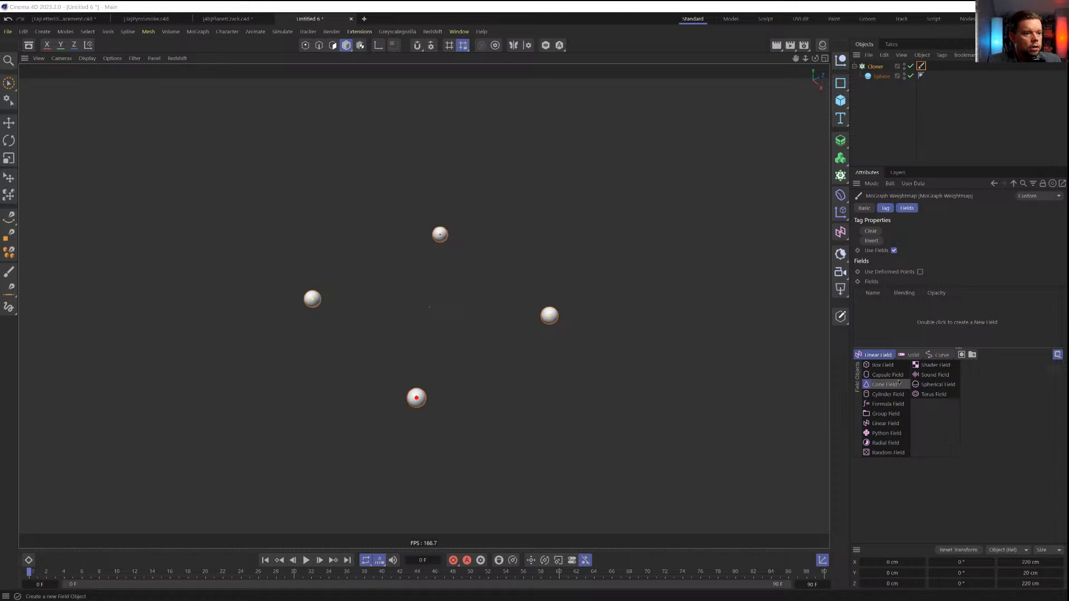
pyautogui.click(937, 384)
pyautogui.press('e')
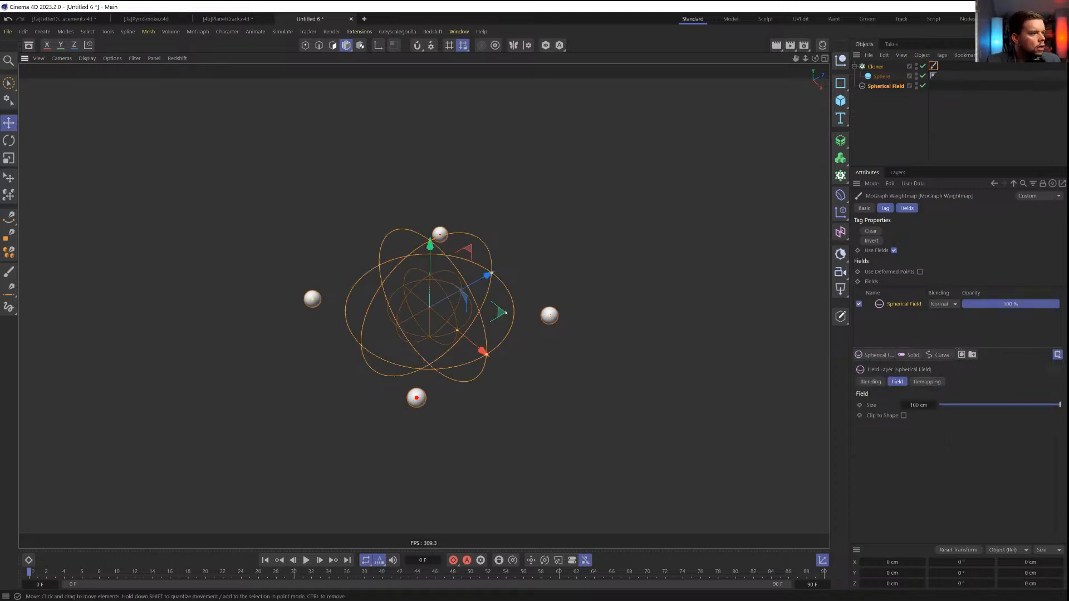
pyautogui.moveTo(506, 313); pyautogui.dragTo(624, 323)
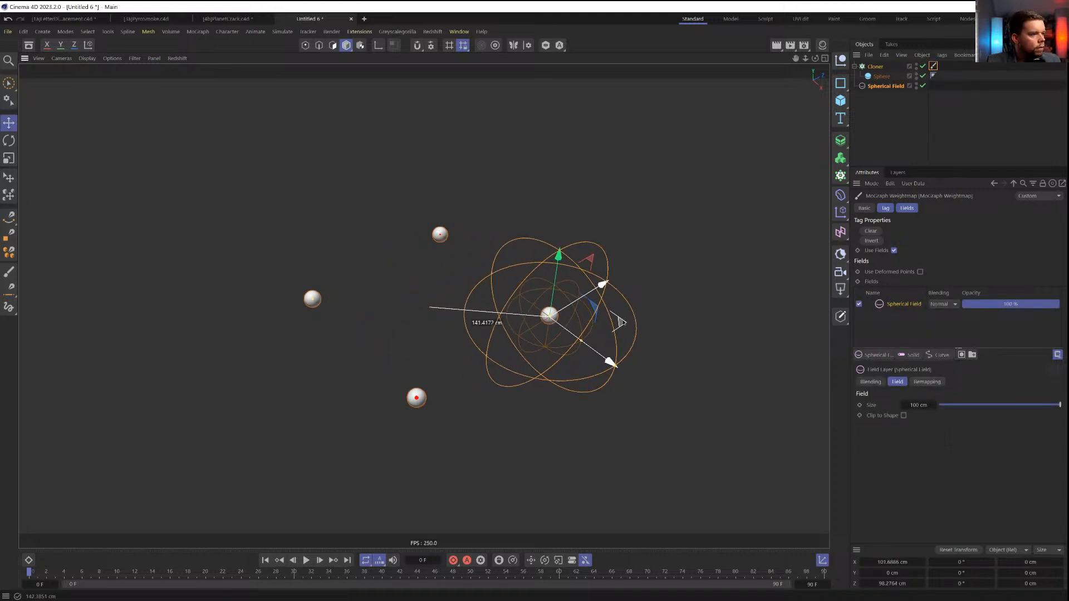
pyautogui.keyDown('alt'); pyautogui.moveTo(551, 321); pyautogui.dragTo(585, 307); pyautogui.keyUp('alt')
pyautogui.scroll(2, 546, 327)
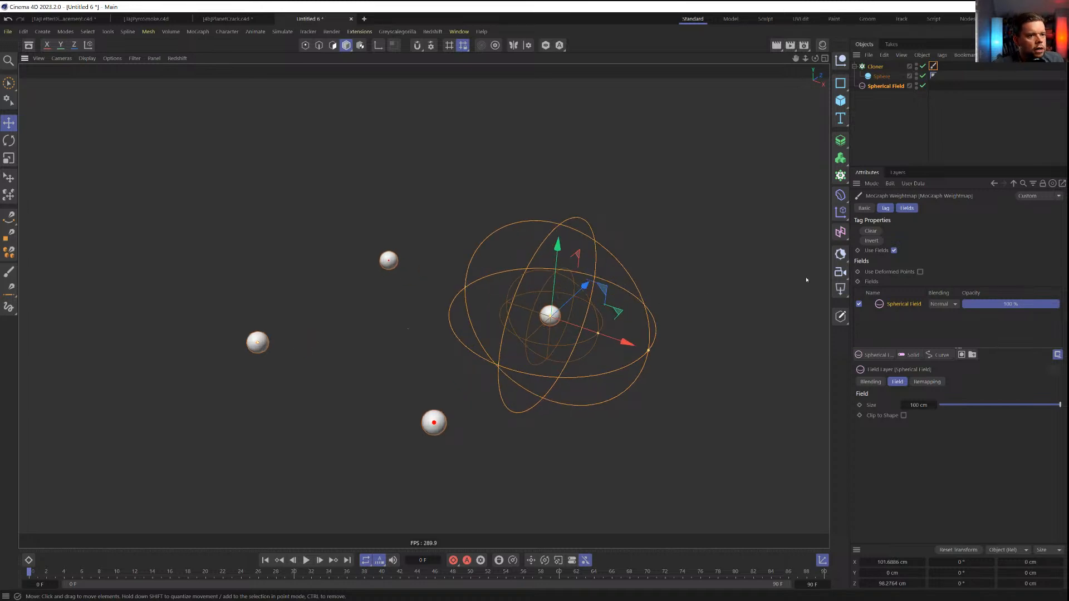
# Add a Pyro Emitter tag to the Cloner and briefly run the simulation
pyautogui.click(889, 105)
pyautogui.click(876, 66)
pyautogui.rightClick(873, 66)
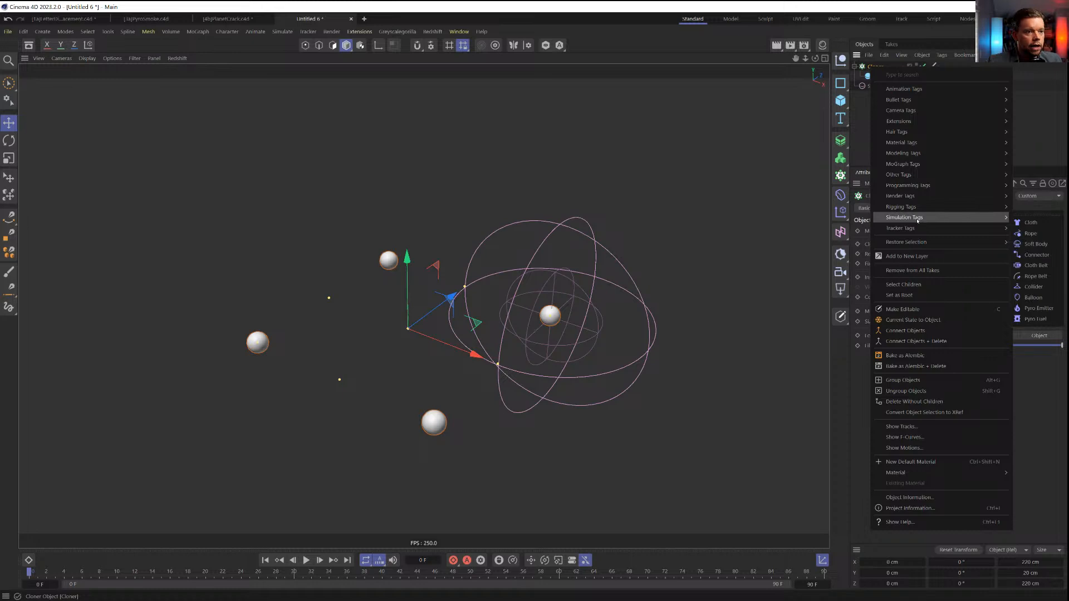
pyautogui.click(1038, 308)
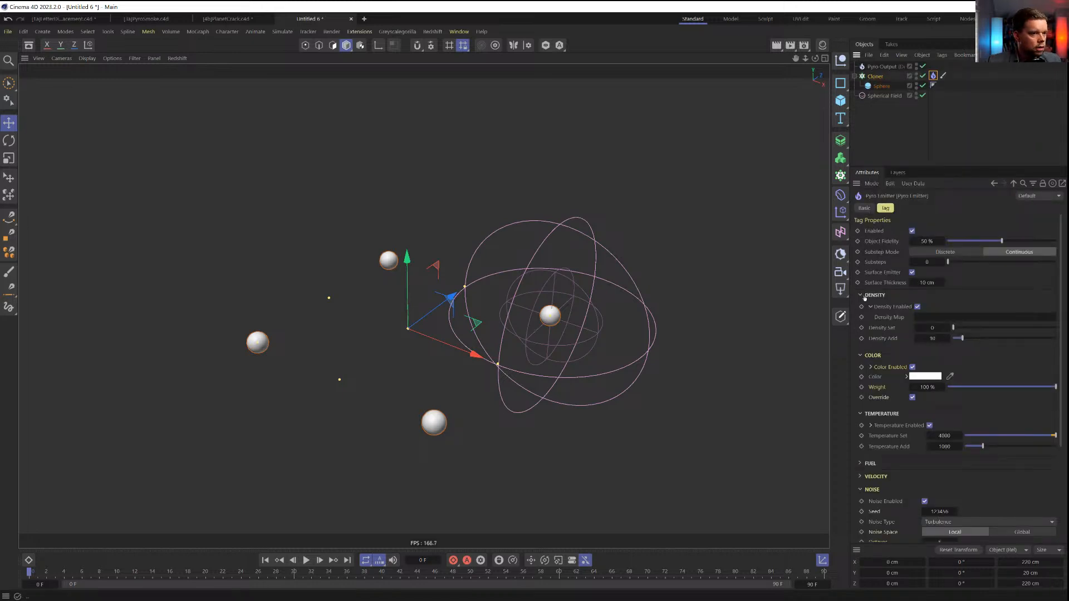
pyautogui.click(306, 560)
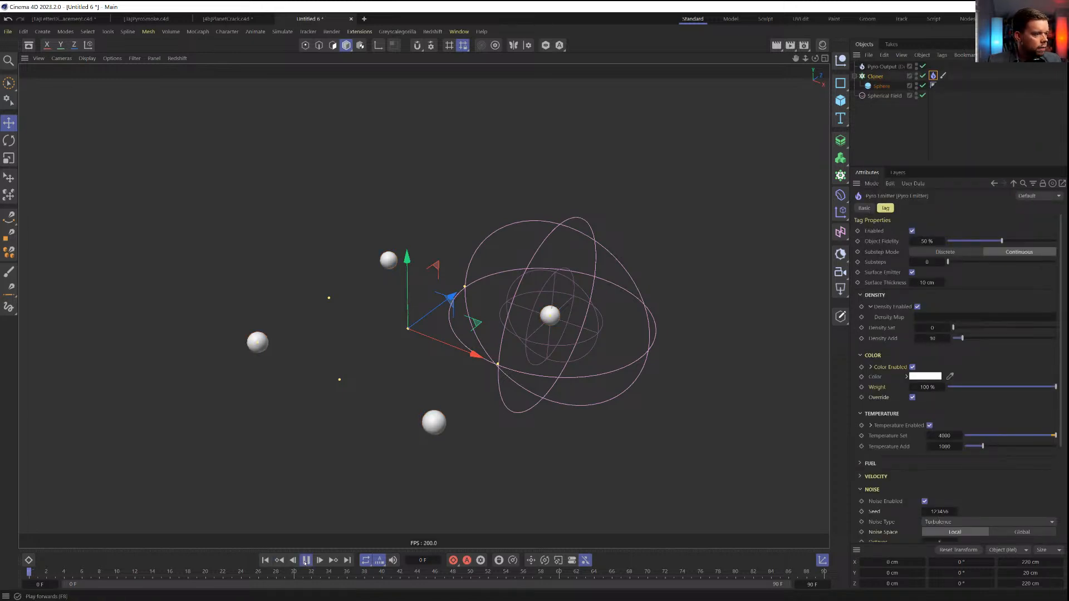
pyautogui.click(305, 560)
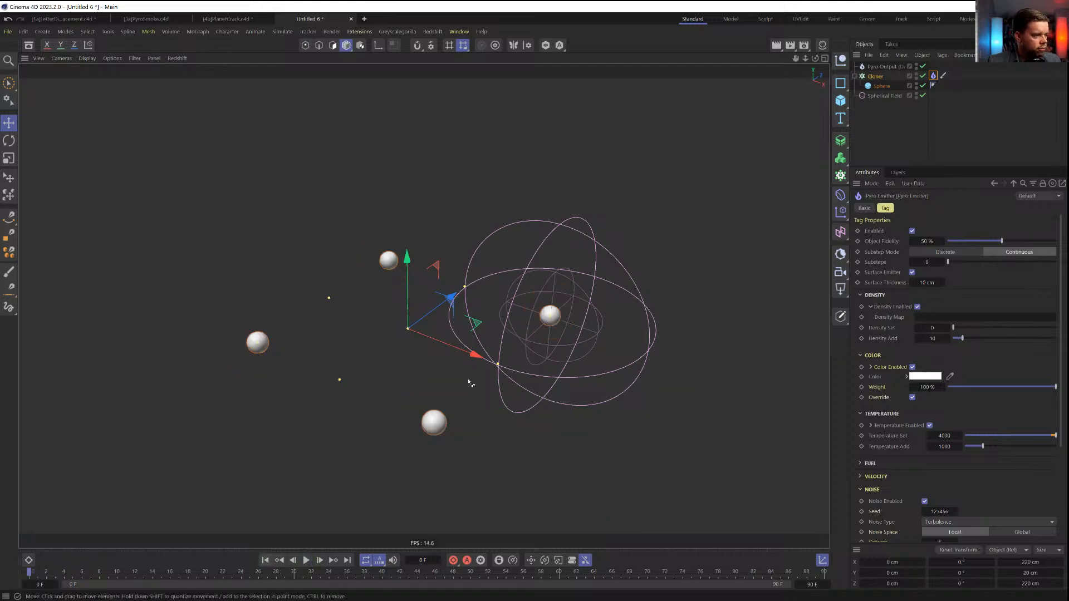
# Save the project in the SceneFiles folder as [4c]PyroTestPlanetCrack.c4d
pyautogui.hotkey('ctrl', 's')
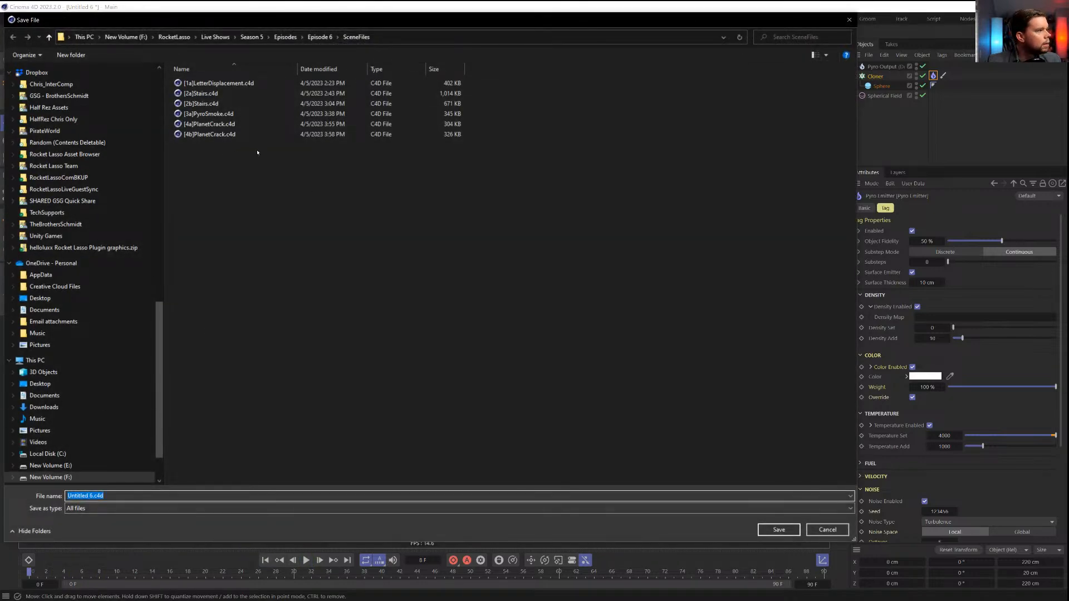
pyautogui.click(77, 496)
pyautogui.click(77, 497)
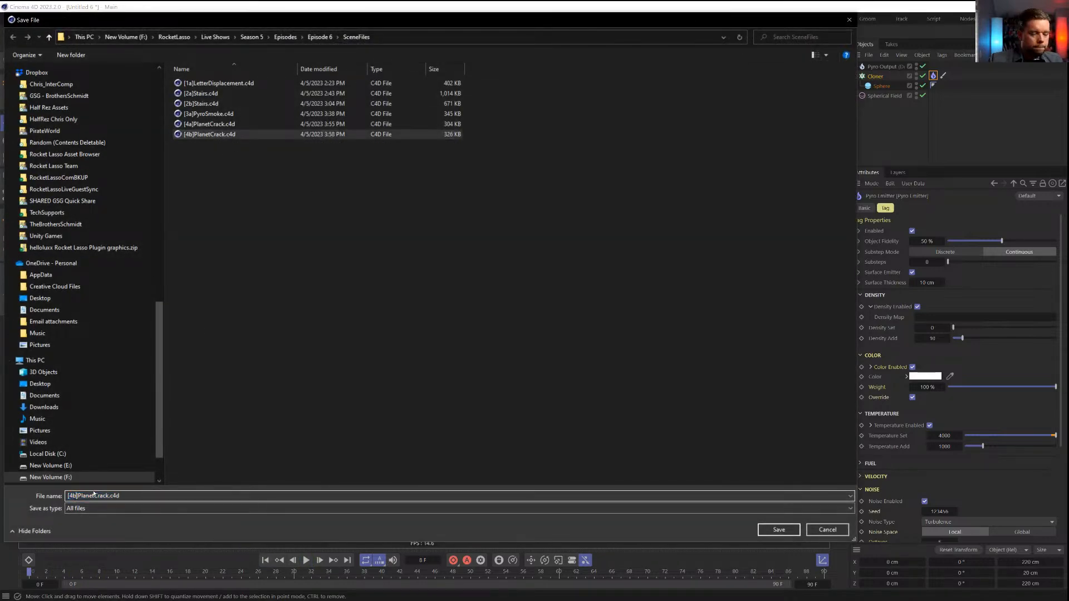
pyautogui.press('BackSpace')
pyautogui.write('c')
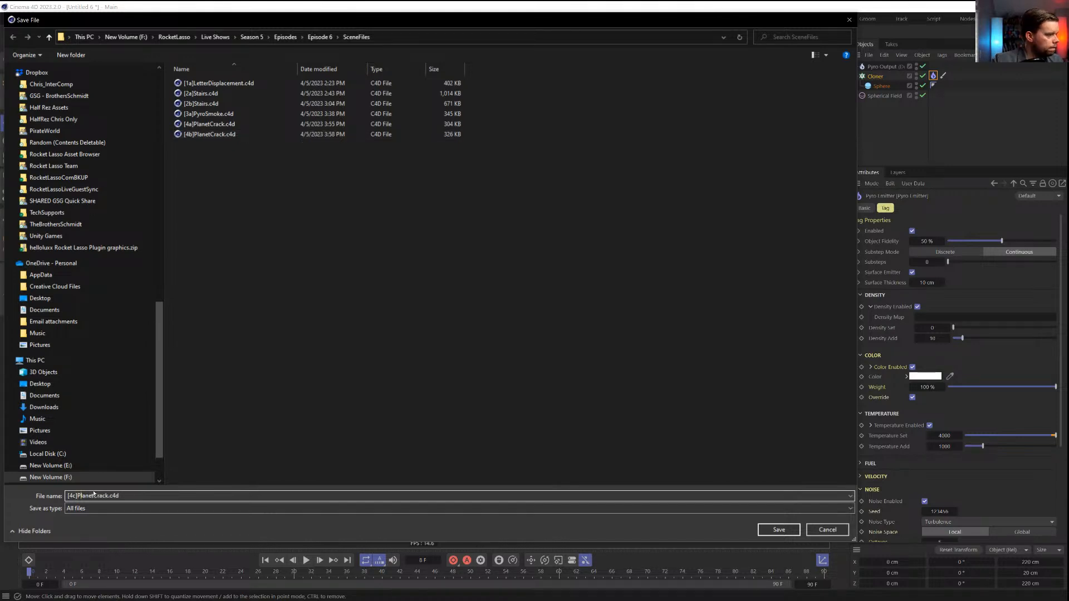
pyautogui.press('Right')
pyautogui.write('_')
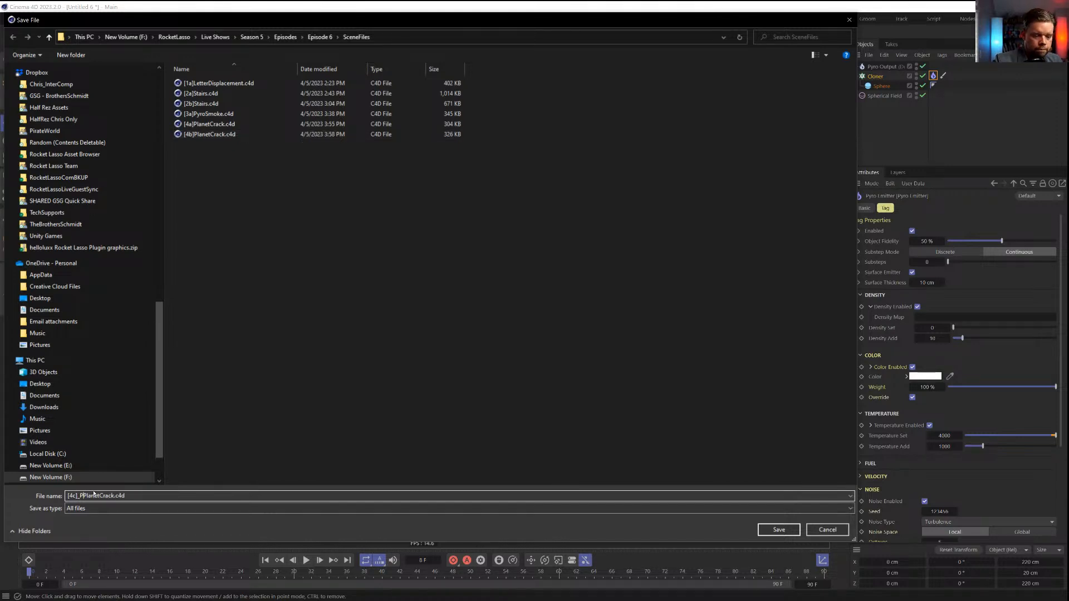
pyautogui.press('BackSpace')
pyautogui.write('Pyro')
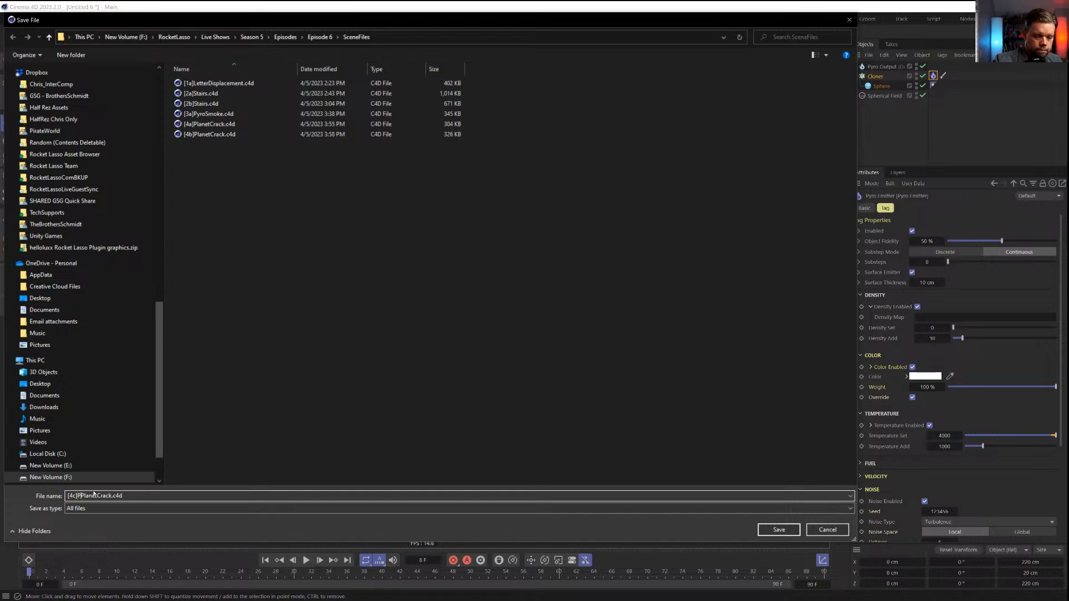
pyautogui.write('Test')
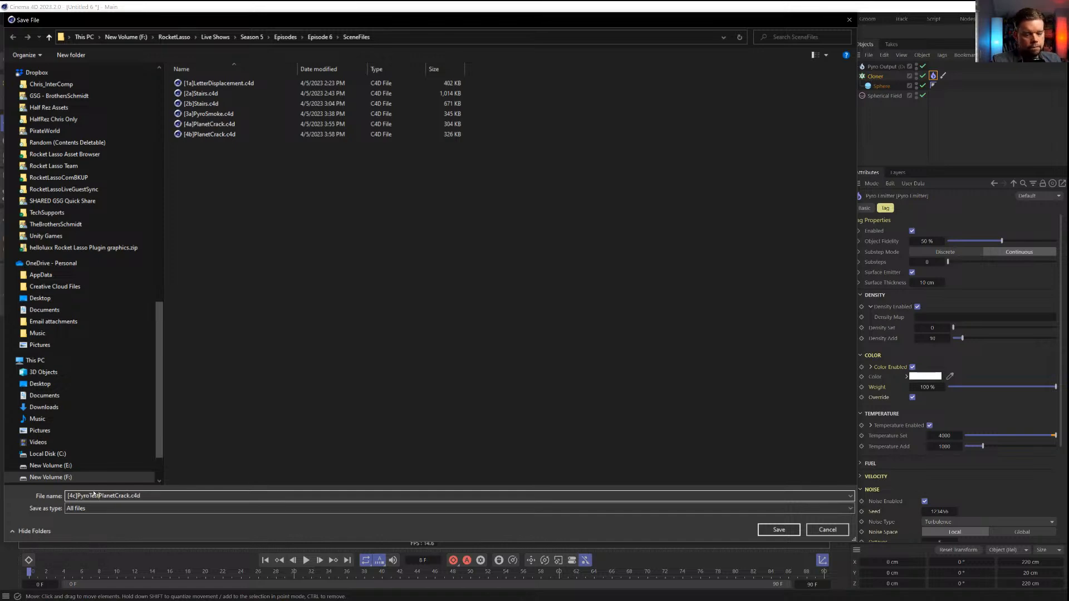
pyautogui.press('Return')
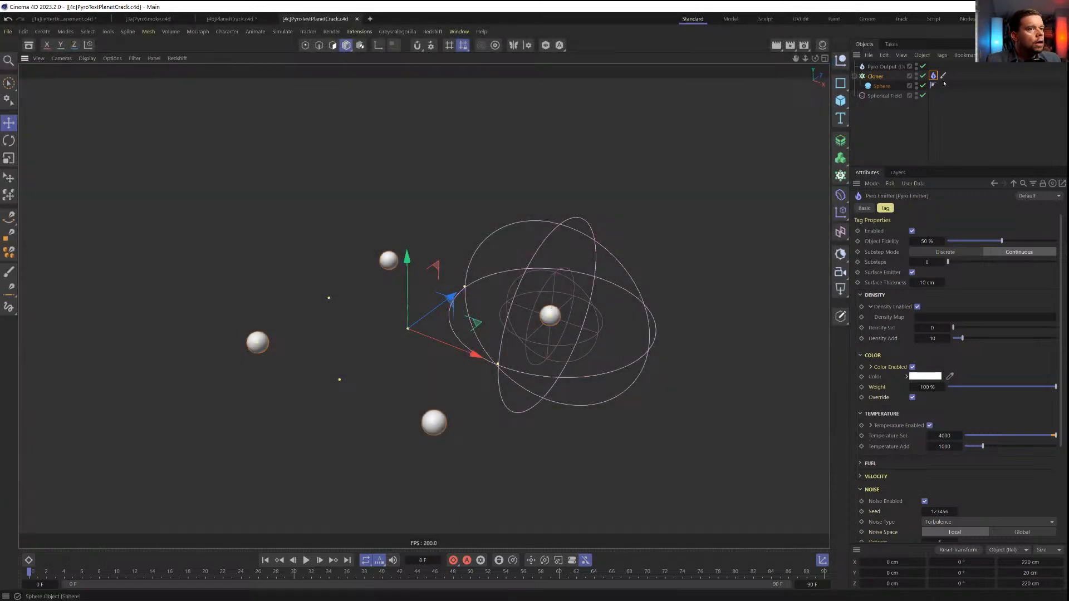
# Try the MoGraph Weightmap as the Pyro Emitter's Density Map and play the simulation
pyautogui.moveTo(943, 76); pyautogui.dragTo(939, 318)
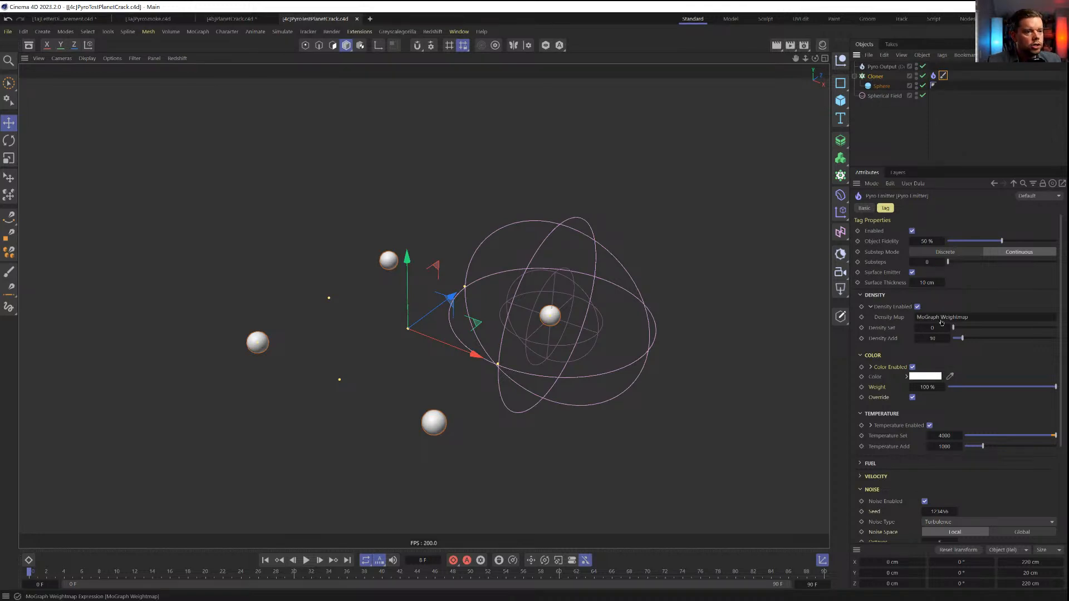
pyautogui.click(306, 560)
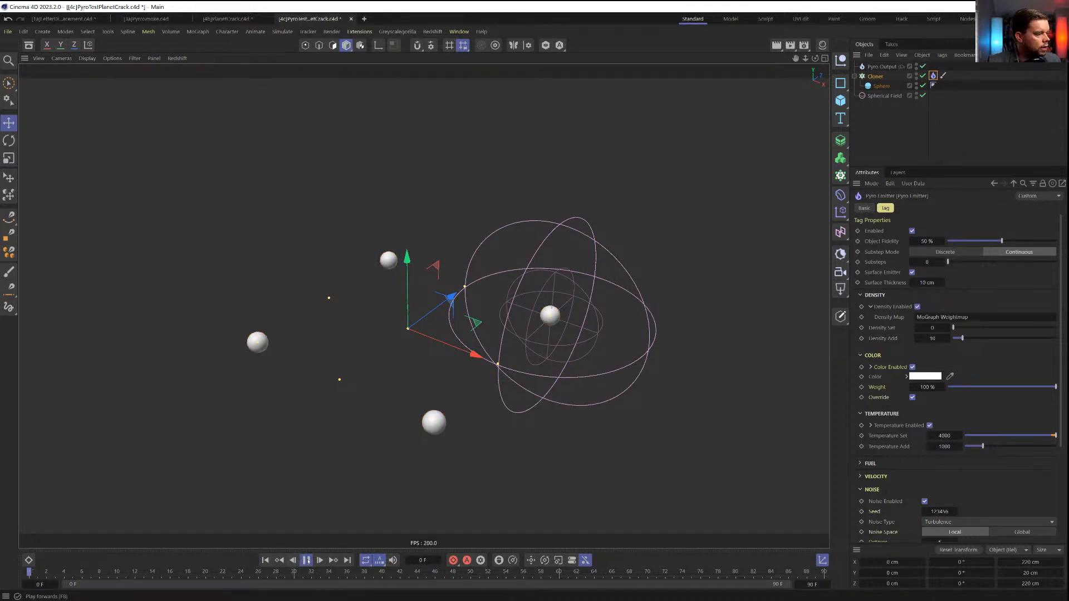
pyautogui.click(265, 560)
pyautogui.click(306, 560)
# Clear the Density Map of the Pyro Emitter and look over its remaining settings
pyautogui.moveTo(978, 317); pyautogui.dragTo(882, 320)
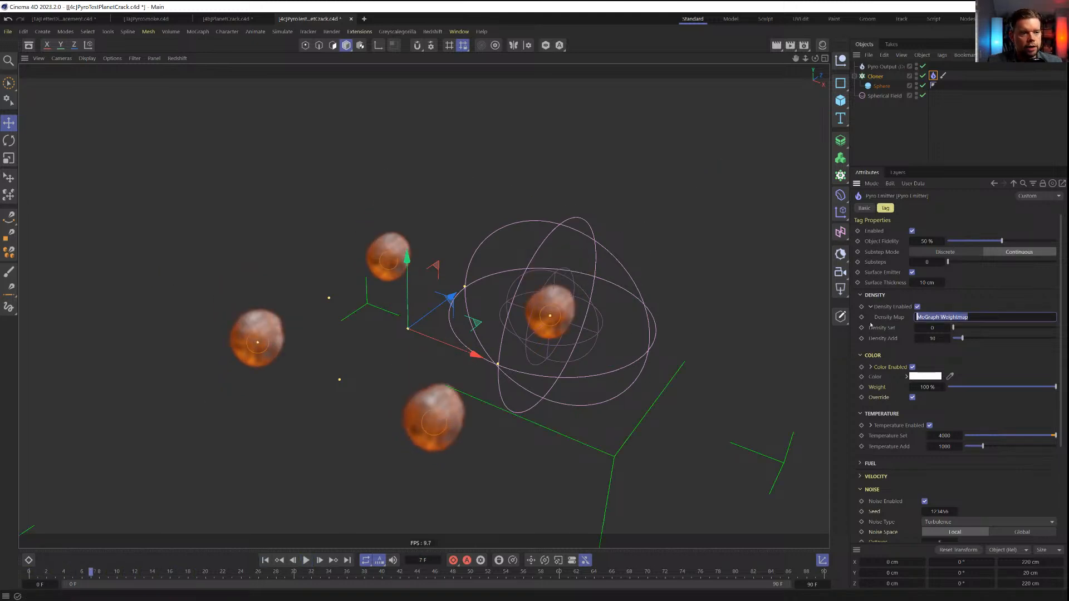
pyautogui.press('BackSpace')
pyautogui.press('Return')
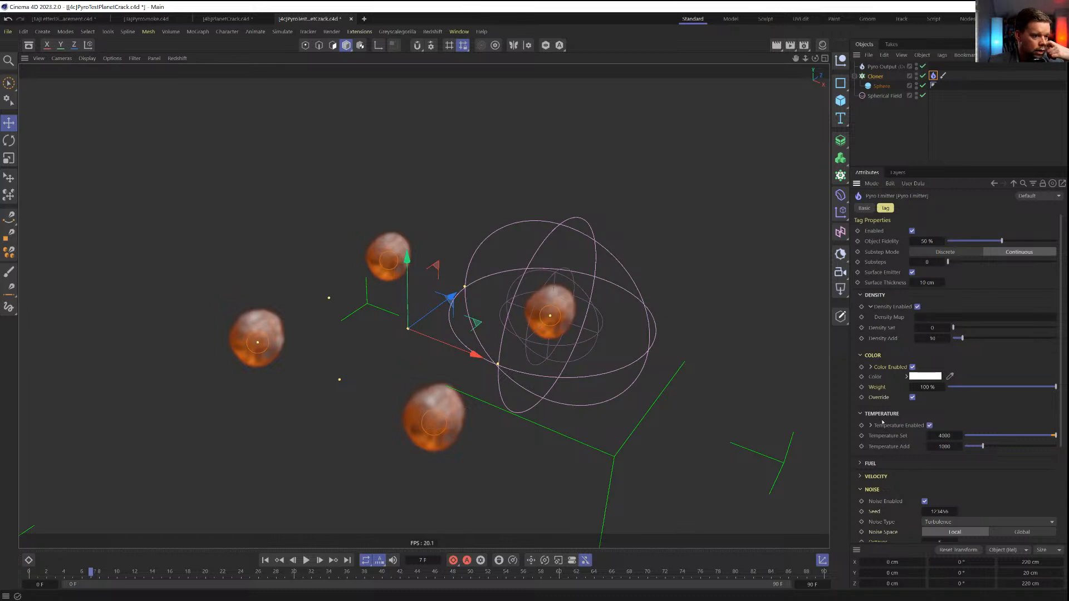
pyautogui.scroll(-4, 883, 423)
pyautogui.scroll(4, 883, 421)
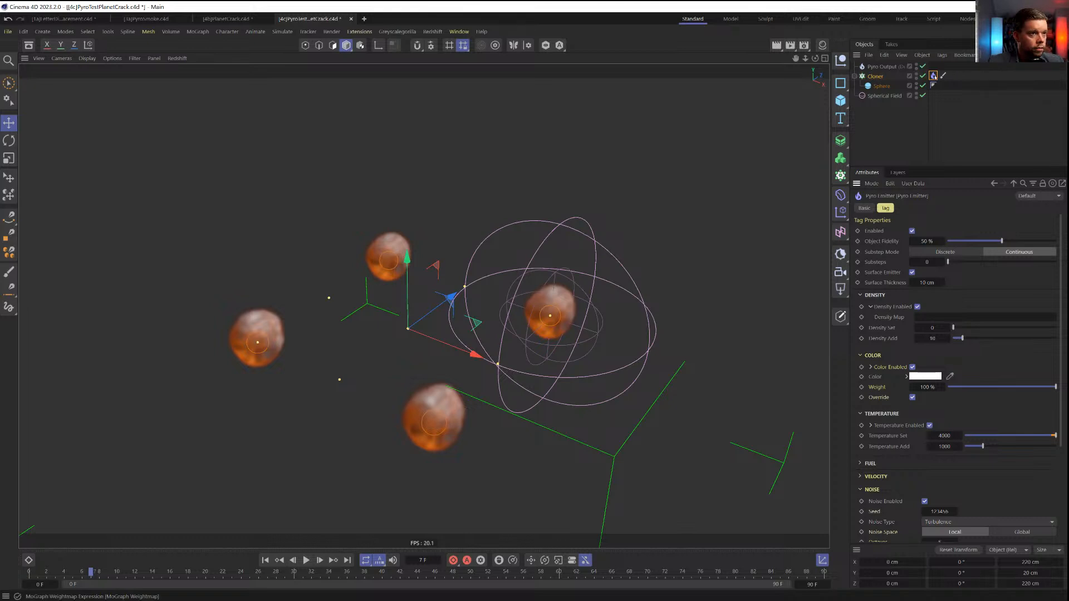
# Add a Vertex Map tag to the Cloner and reset the simulation to the first frame
pyautogui.rightClick(873, 76)
pyautogui.moveTo(930, 195)
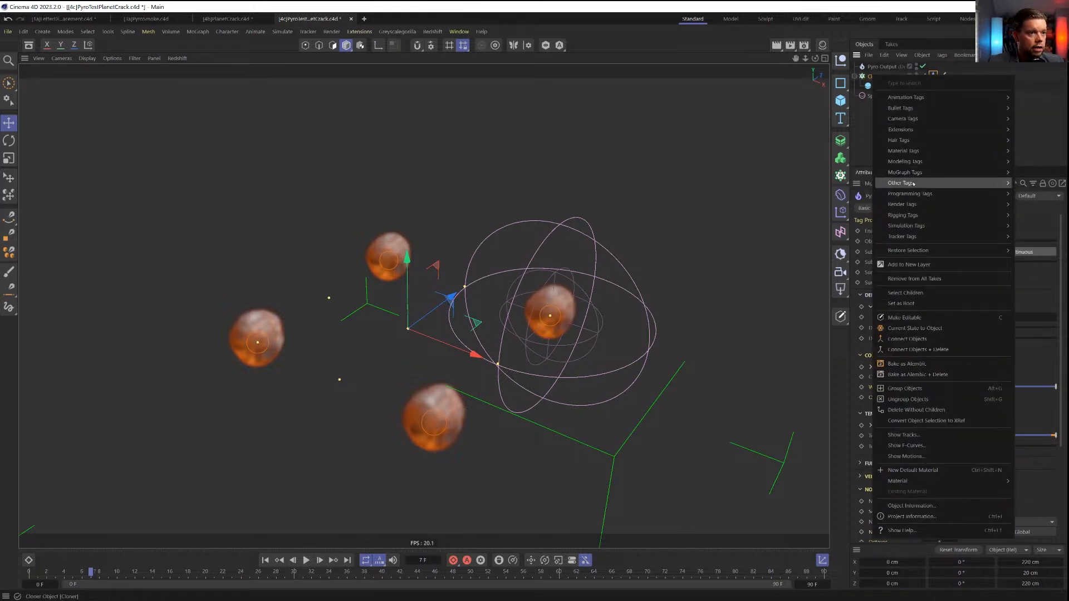
pyautogui.moveTo(901, 183)
pyautogui.click(833, 279)
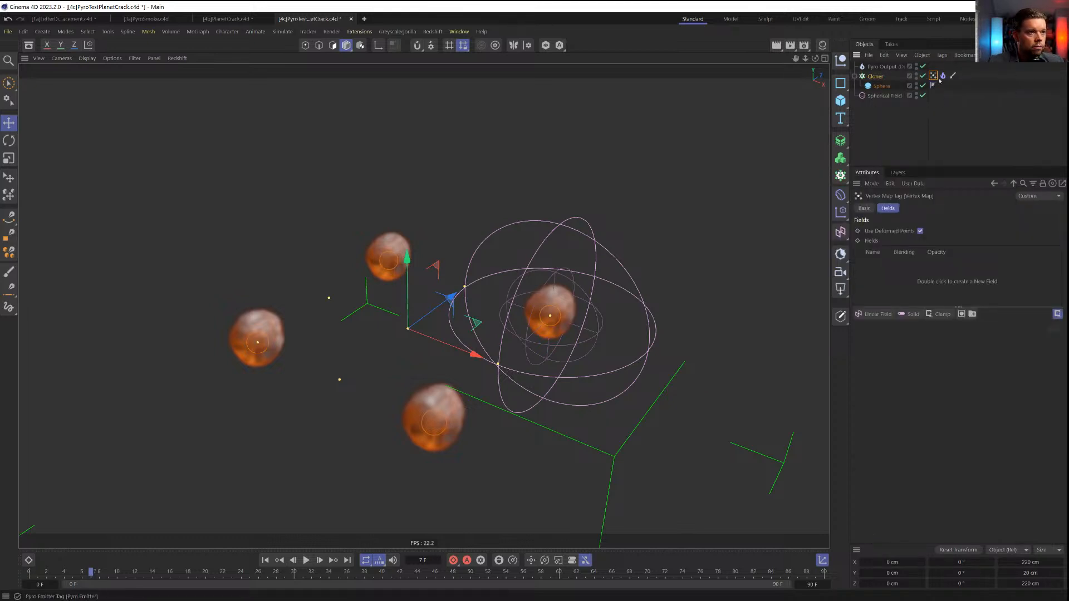
pyautogui.click(265, 560)
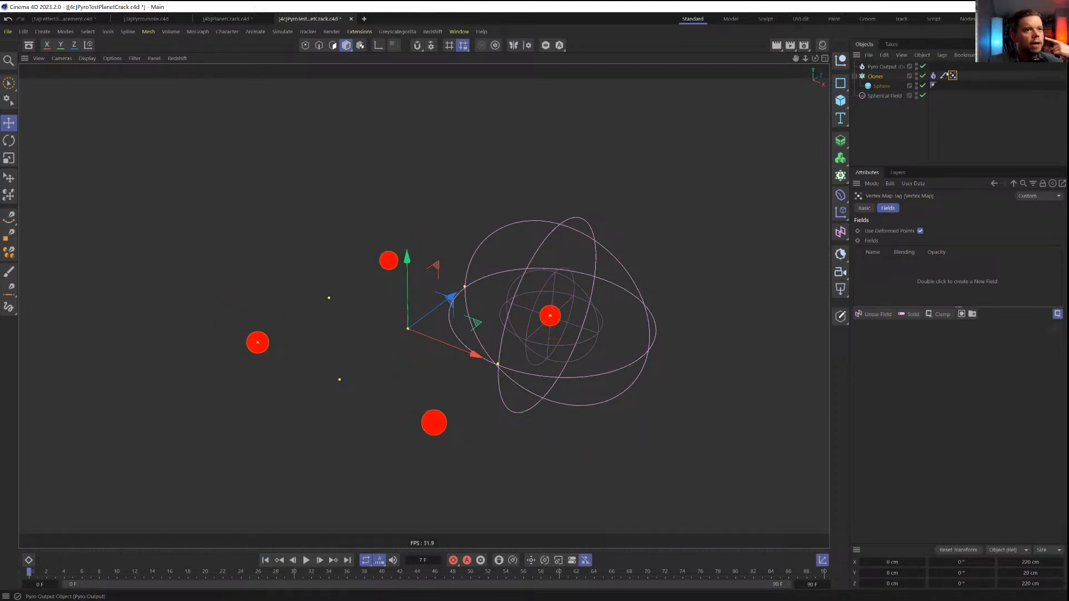
# Try the MoGraph Weightmap as a field layer in the Vertex Map and compare the two tags
pyautogui.moveTo(885, 96); pyautogui.dragTo(888, 288)
pyautogui.click(900, 264)
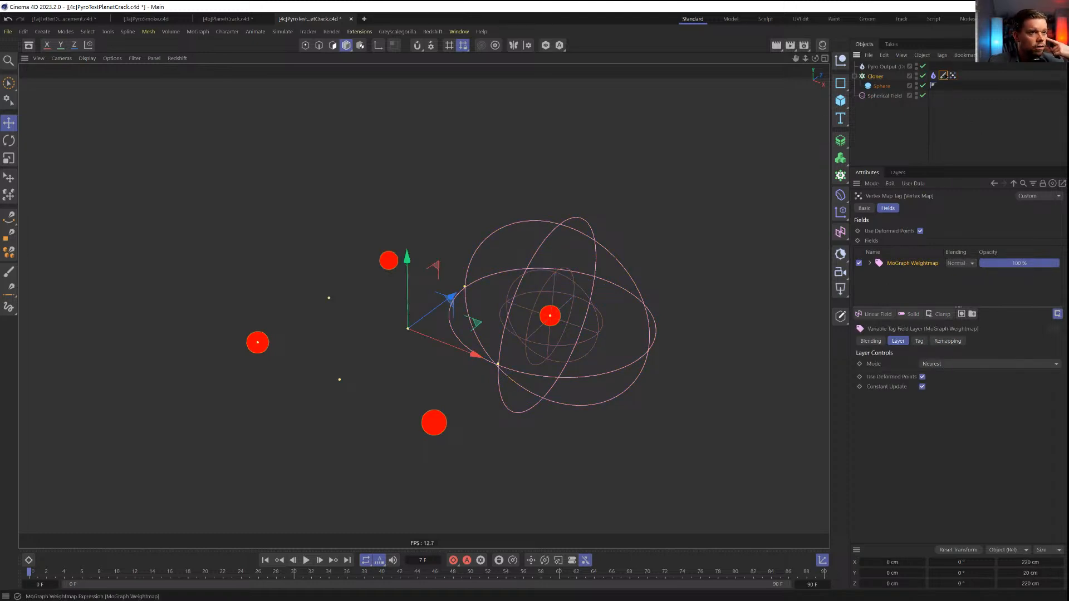
pyautogui.click(943, 75)
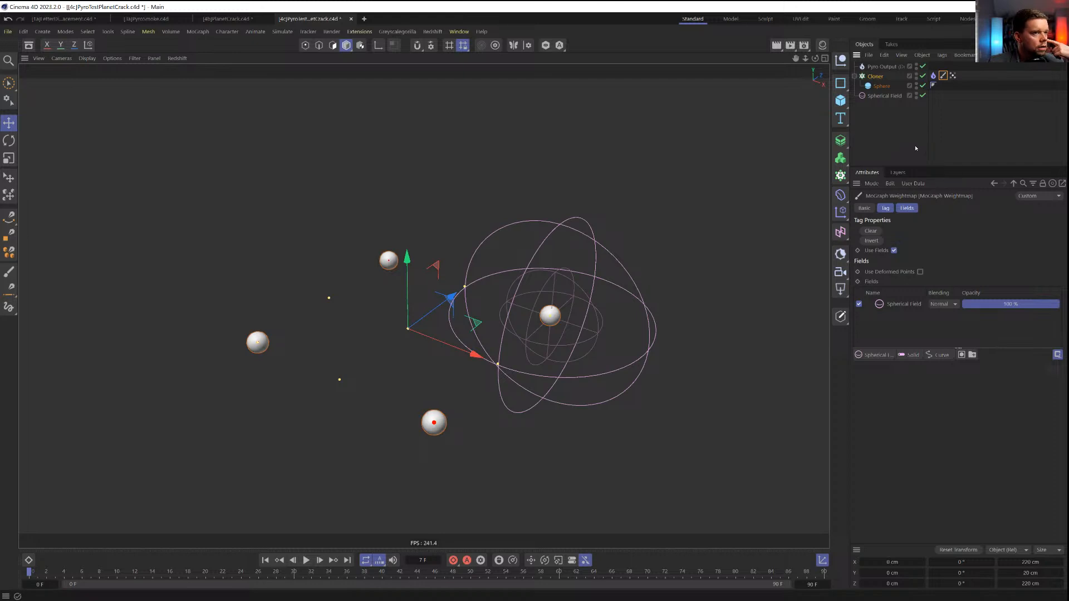
pyautogui.click(953, 76)
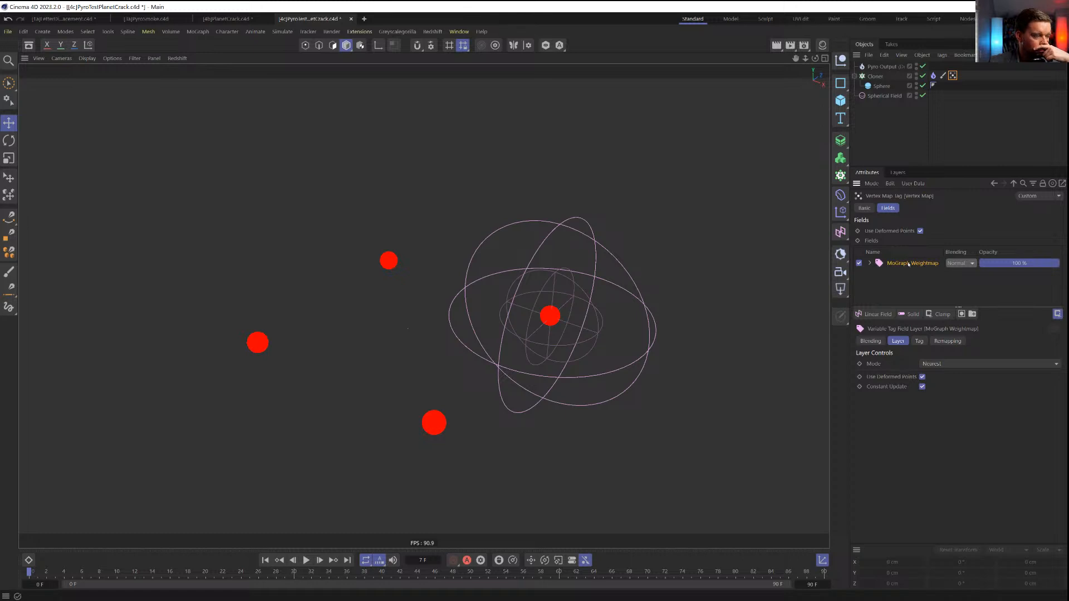
# Delete the MoGraph Weightmap tag from the Cloner and show the Vertex Map's fields
pyautogui.click(943, 76)
pyautogui.press('Delete')
pyautogui.click(944, 75)
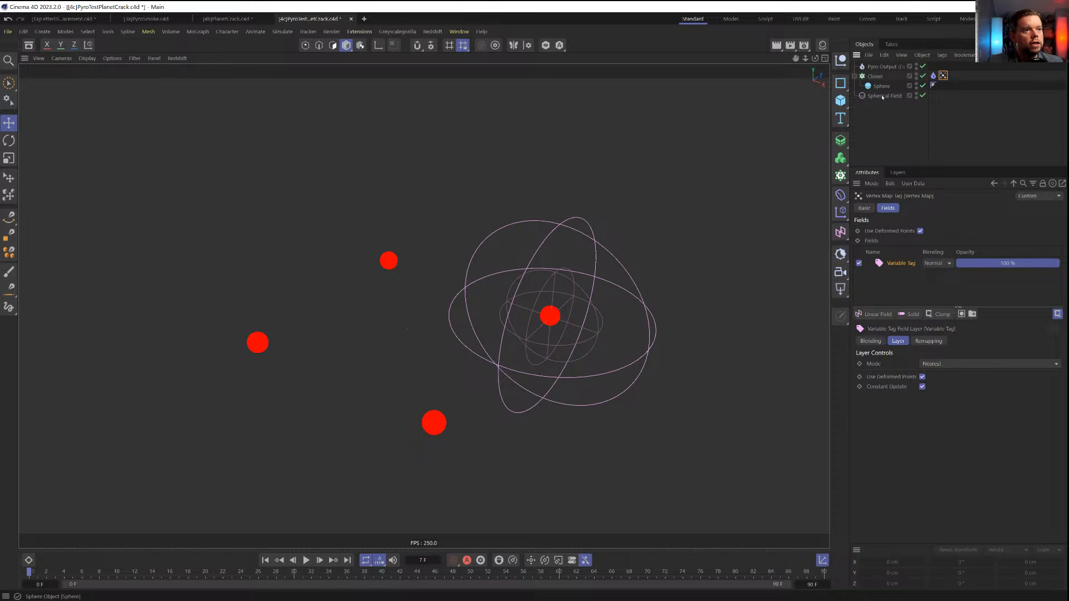
# Add the Spherical Field to the Vertex Map's fields and delete the leftover Variable Tag layer
pyautogui.moveTo(883, 97); pyautogui.dragTo(891, 213)
pyautogui.moveTo(901, 296); pyautogui.dragTo(901, 295)
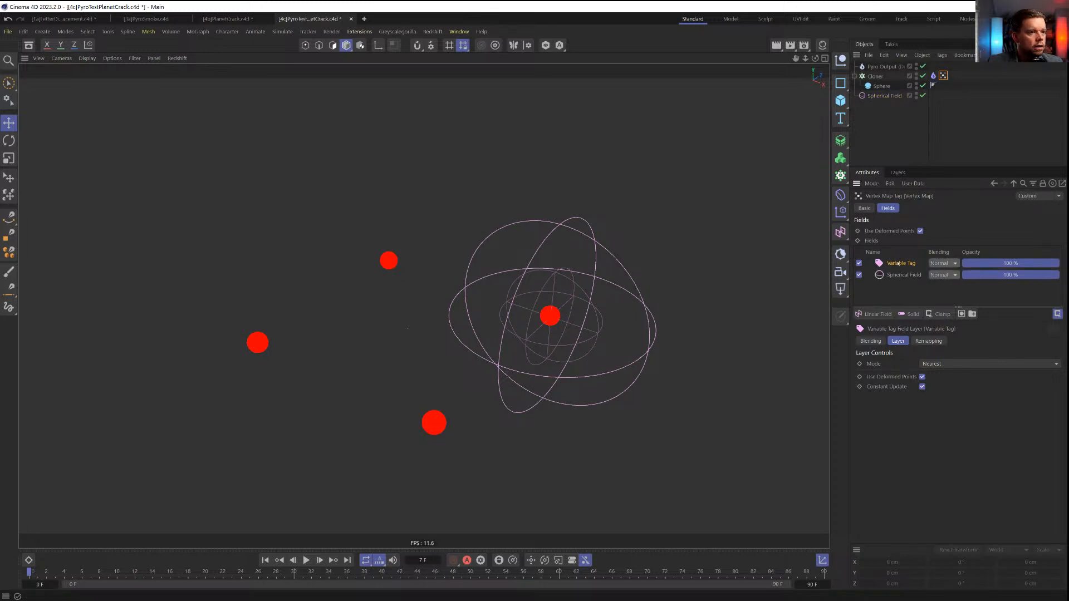
pyautogui.click(897, 276)
pyautogui.click(902, 264)
pyautogui.press('Delete')
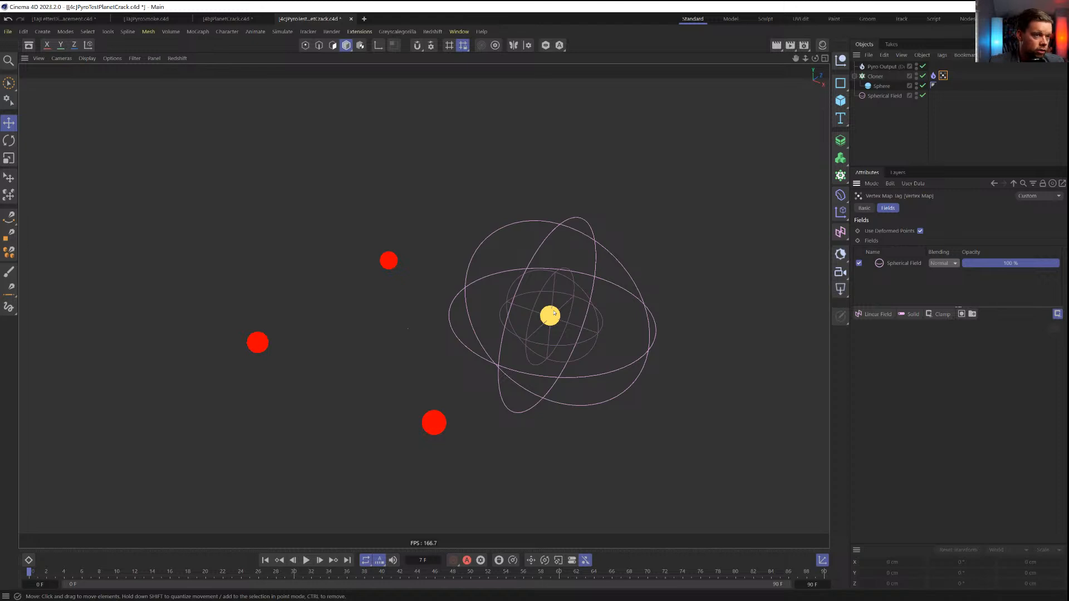
# Assign the Vertex Map as the Pyro Emitter's Density Map and turn off temperature emission
pyautogui.click(934, 77)
pyautogui.moveTo(943, 75); pyautogui.dragTo(937, 318)
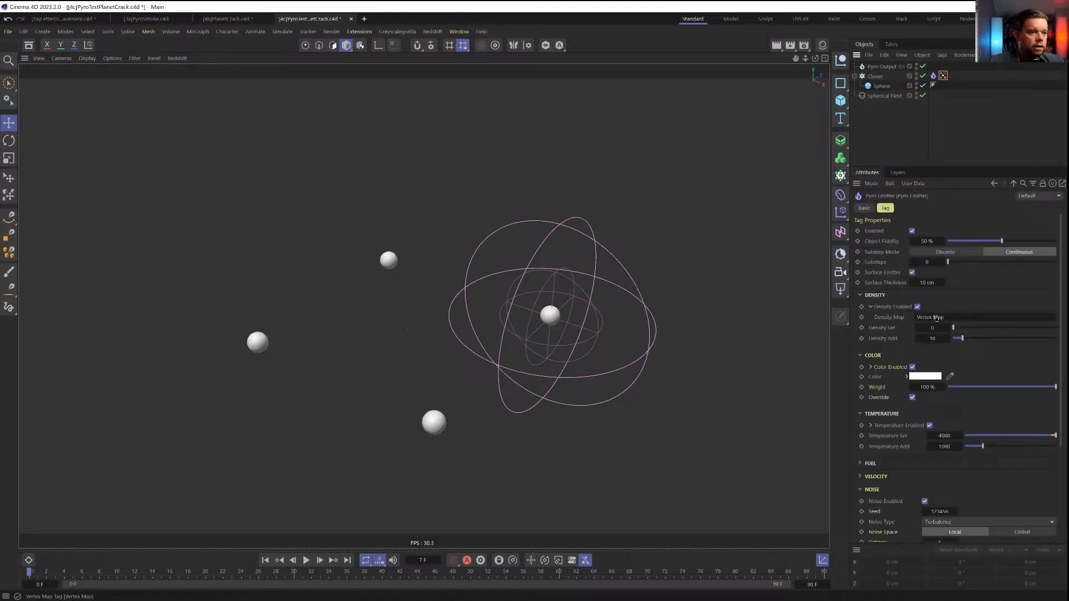
pyautogui.click(930, 425)
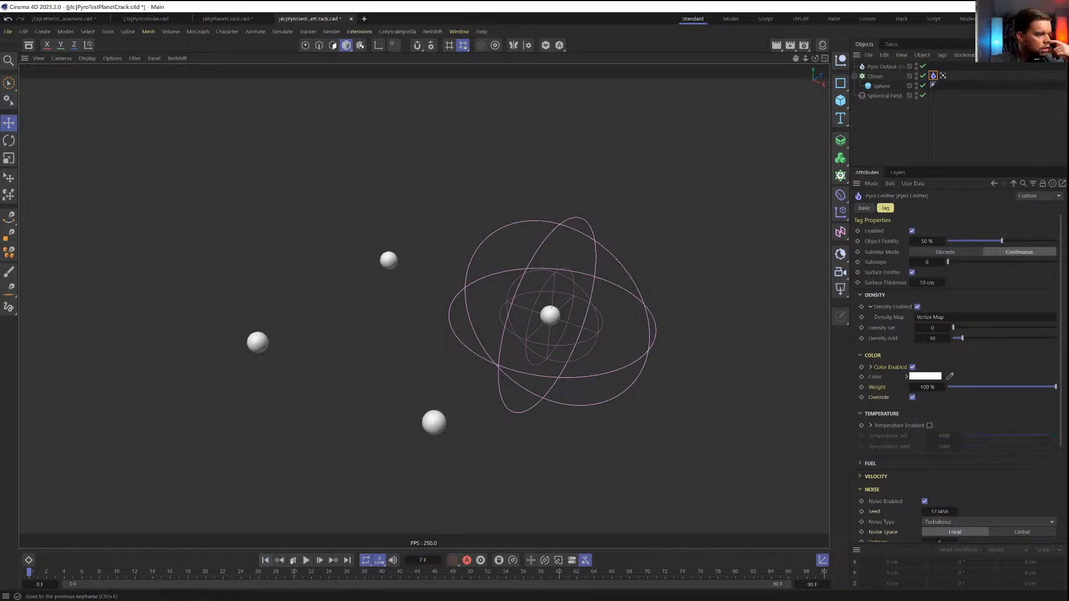
# Play the Pyro simulation in short runs to check which clones emit smoke
pyautogui.click(306, 561)
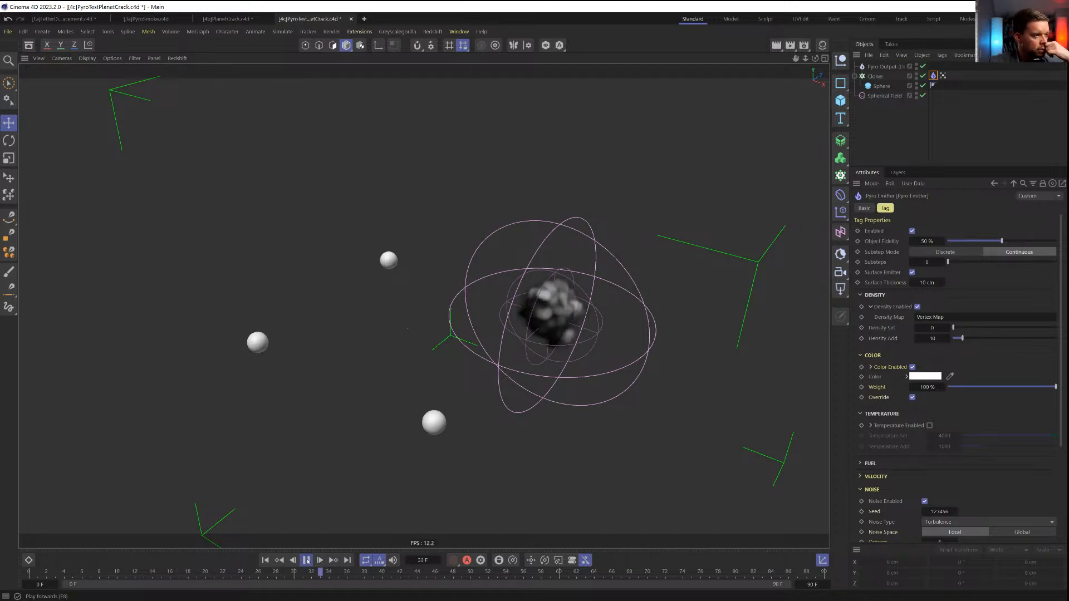
pyautogui.click(306, 560)
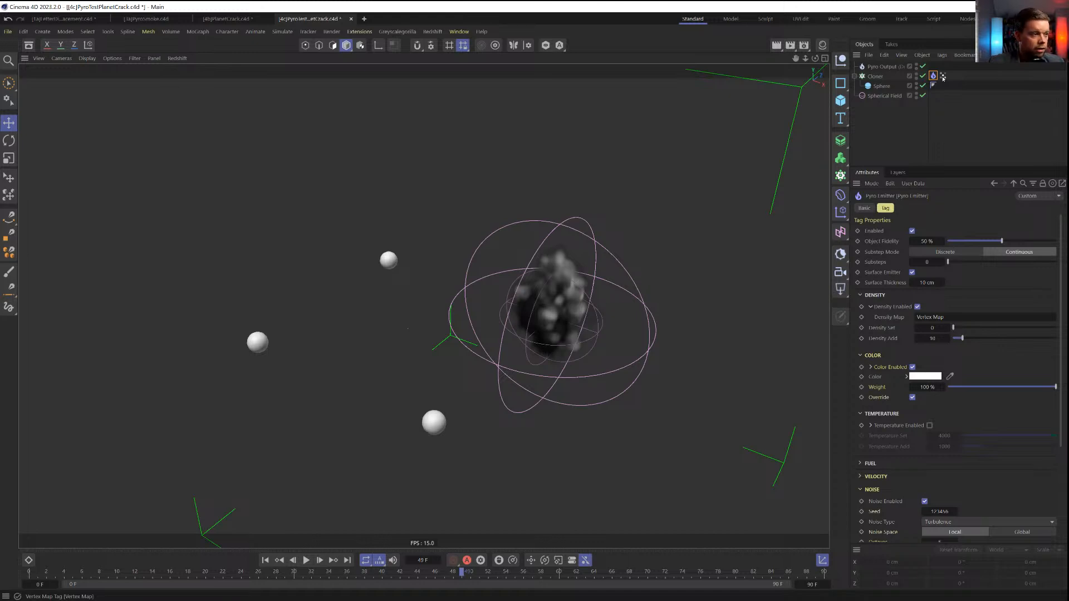
pyautogui.click(307, 560)
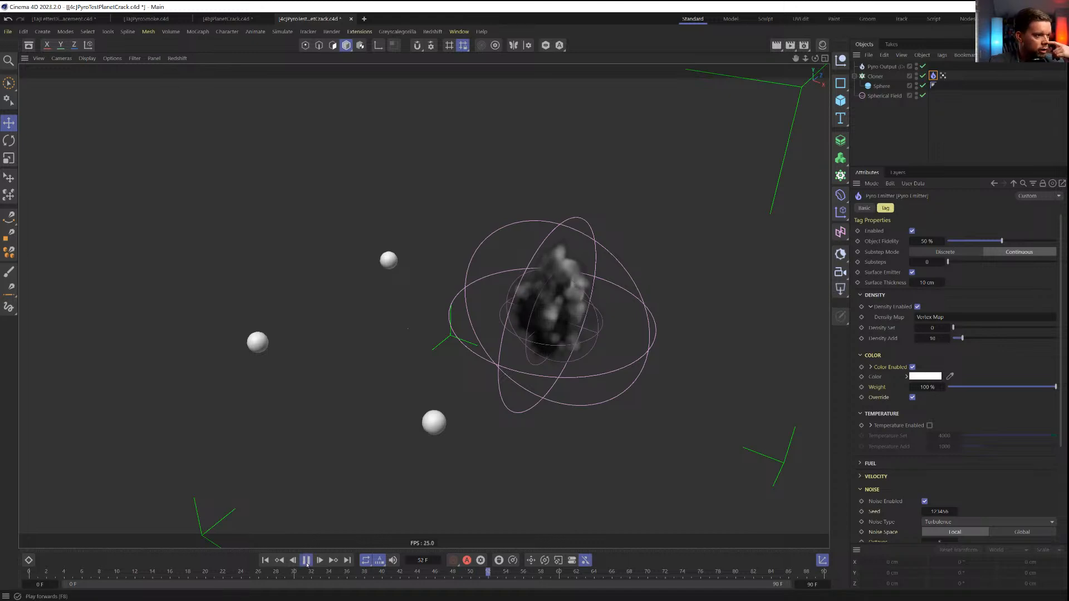
pyautogui.click(306, 561)
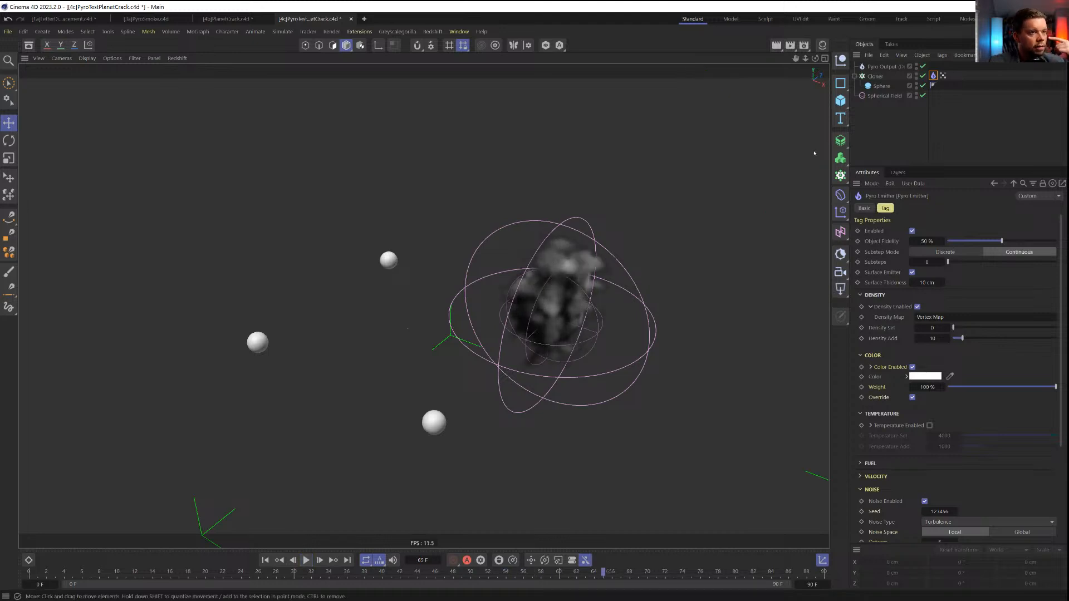
# Switch to the [4b]PlanetCrack scene and set the project's Pyro Voxel Size to 10 cm
pyautogui.click(943, 76)
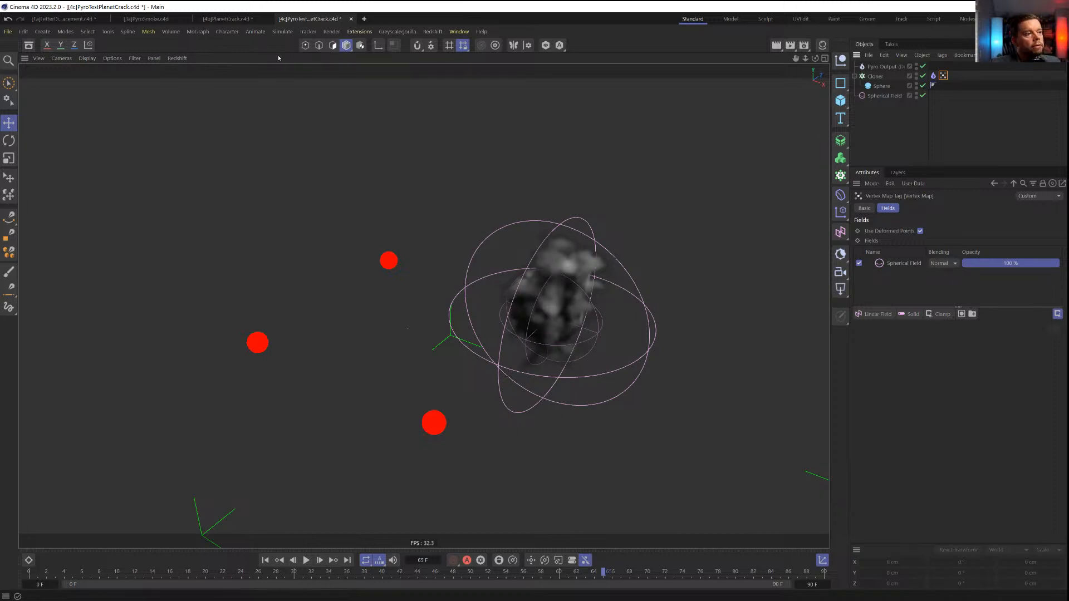
pyautogui.click(240, 19)
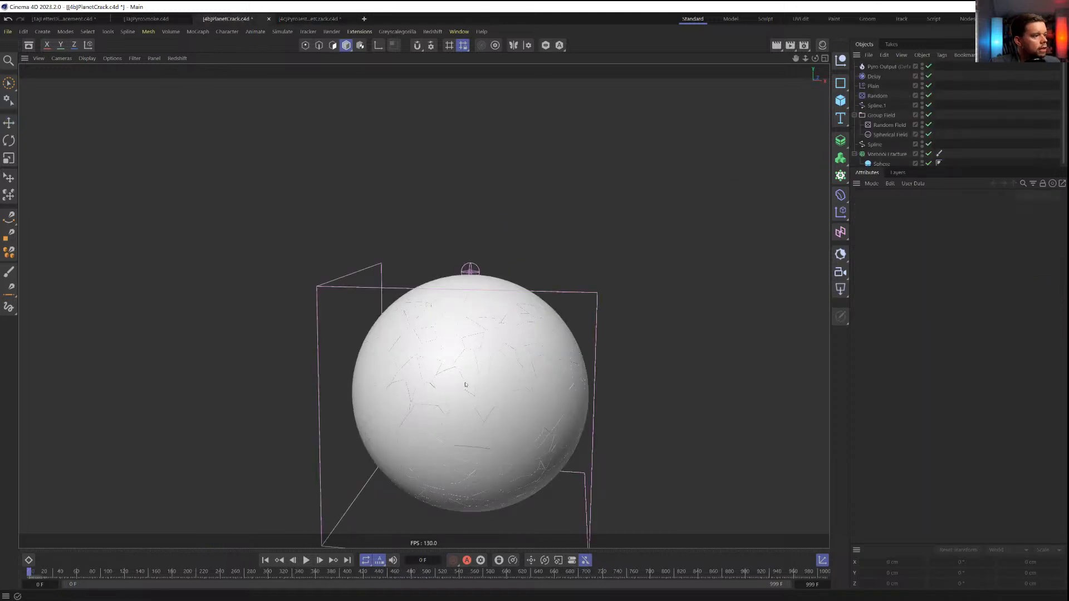
pyautogui.hotkey('ctrl', 'd')
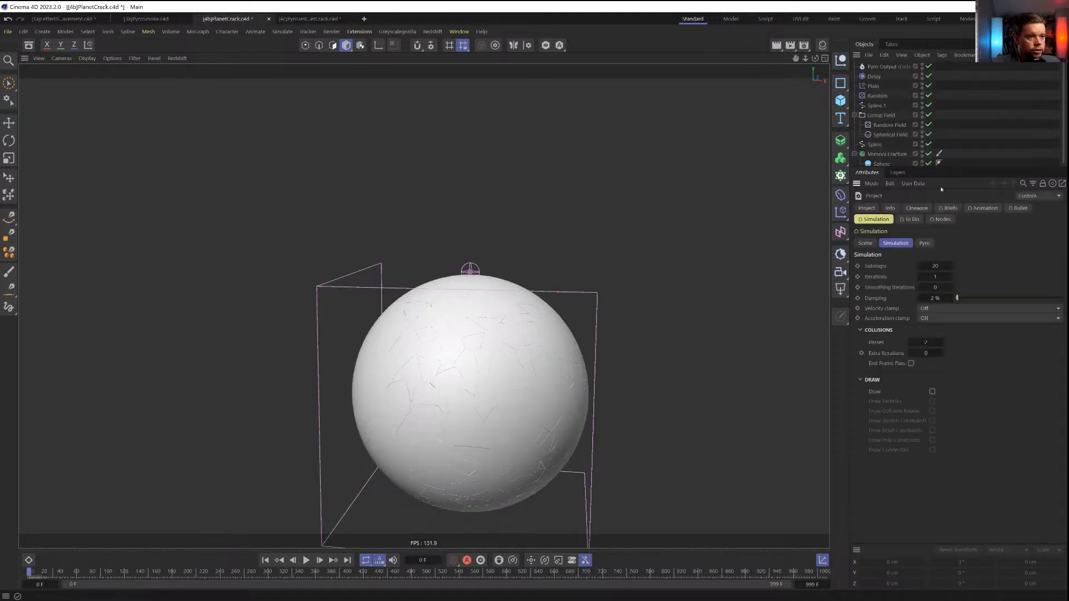
pyautogui.click(924, 243)
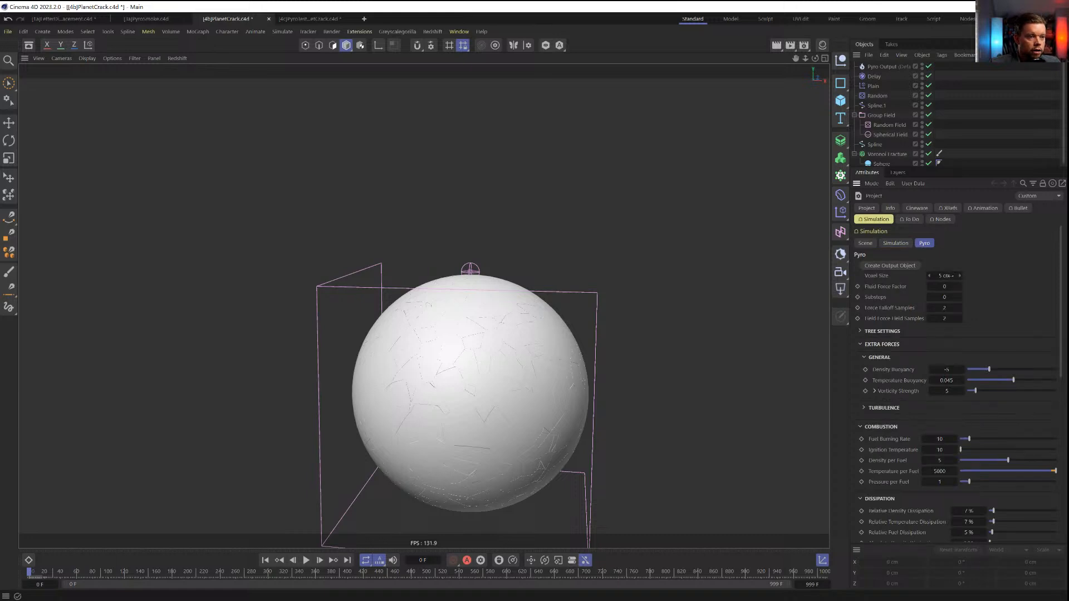
pyautogui.click(947, 276)
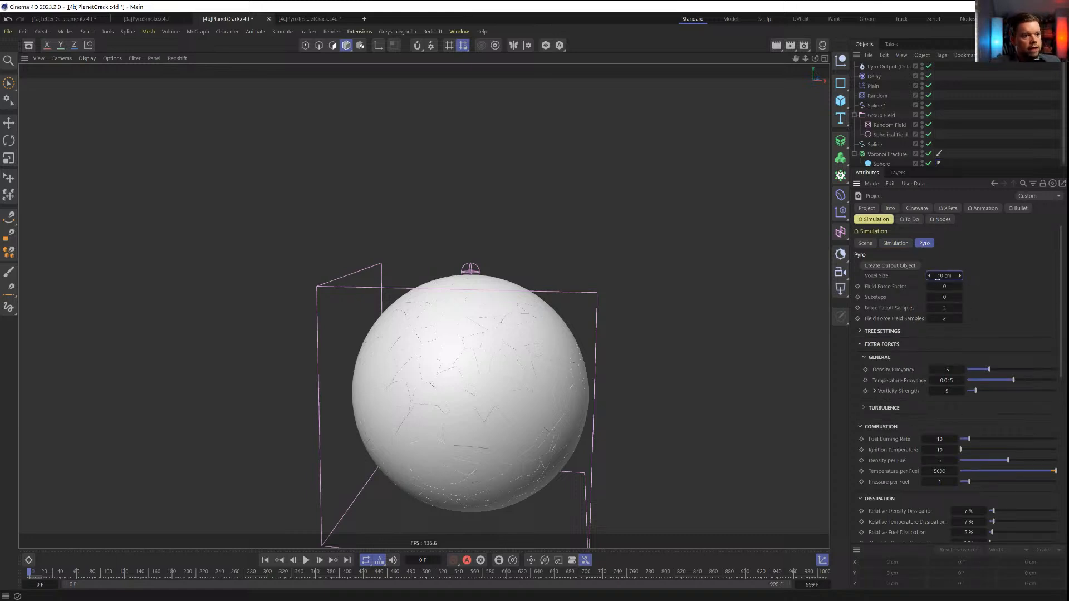
pyautogui.click(840, 100)
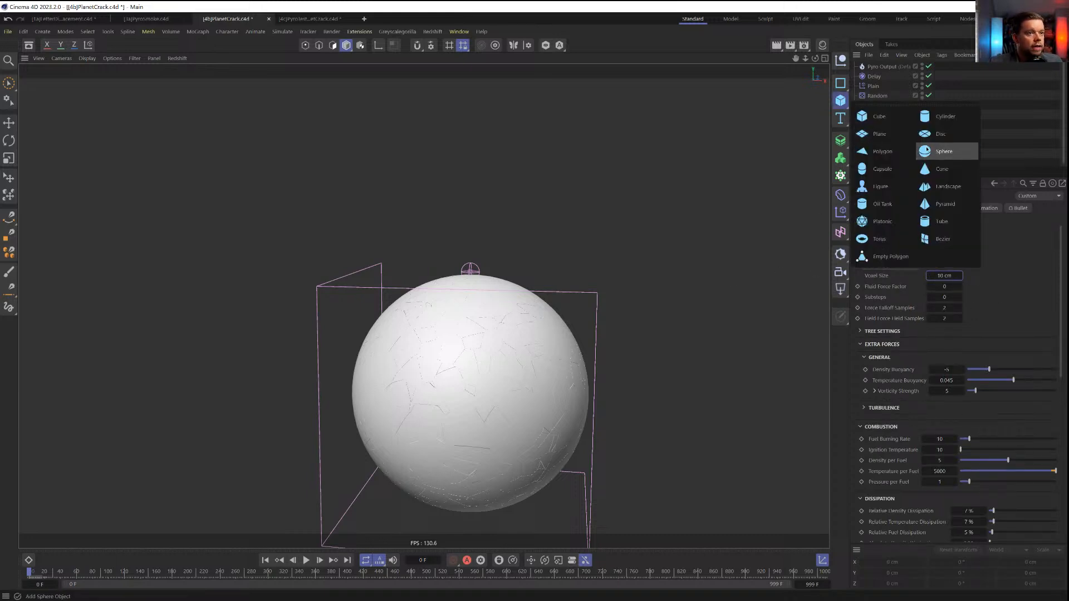
pyautogui.click(927, 150)
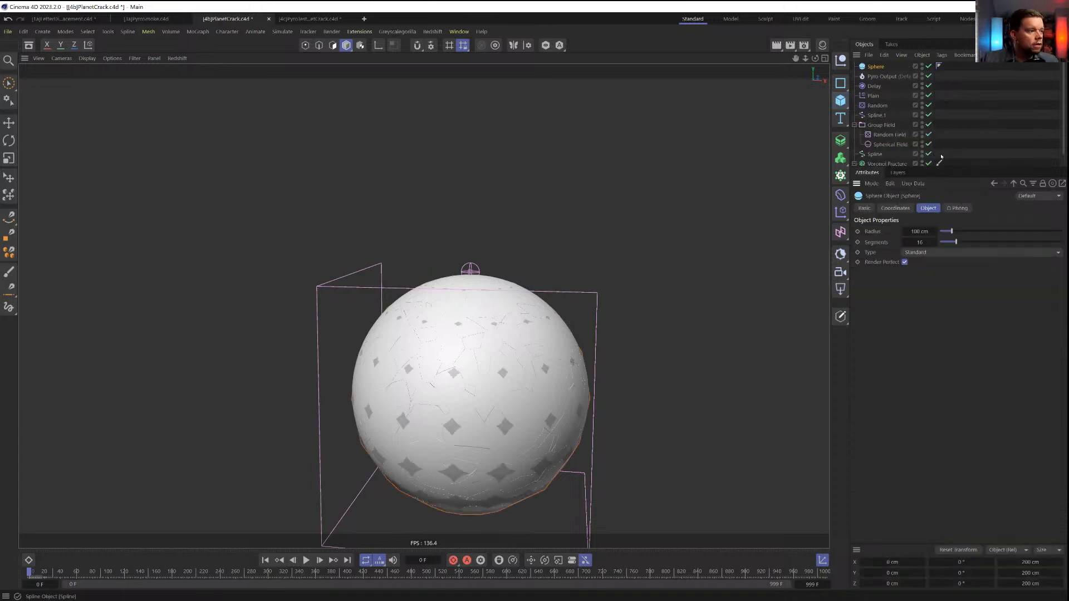
pyautogui.click(878, 69)
pyautogui.press('Delete')
# Remove the MoGraph Weightmap tag from the Voronoi Fracture and give the object a Pyro Emitter tag
pyautogui.click(876, 70)
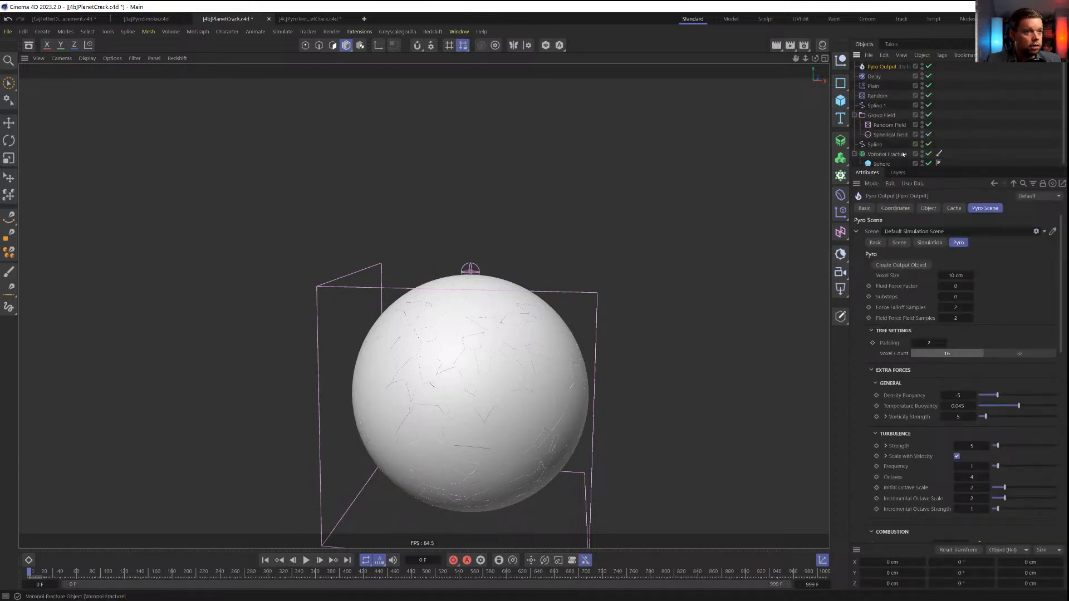
pyautogui.scroll(-1, 905, 151)
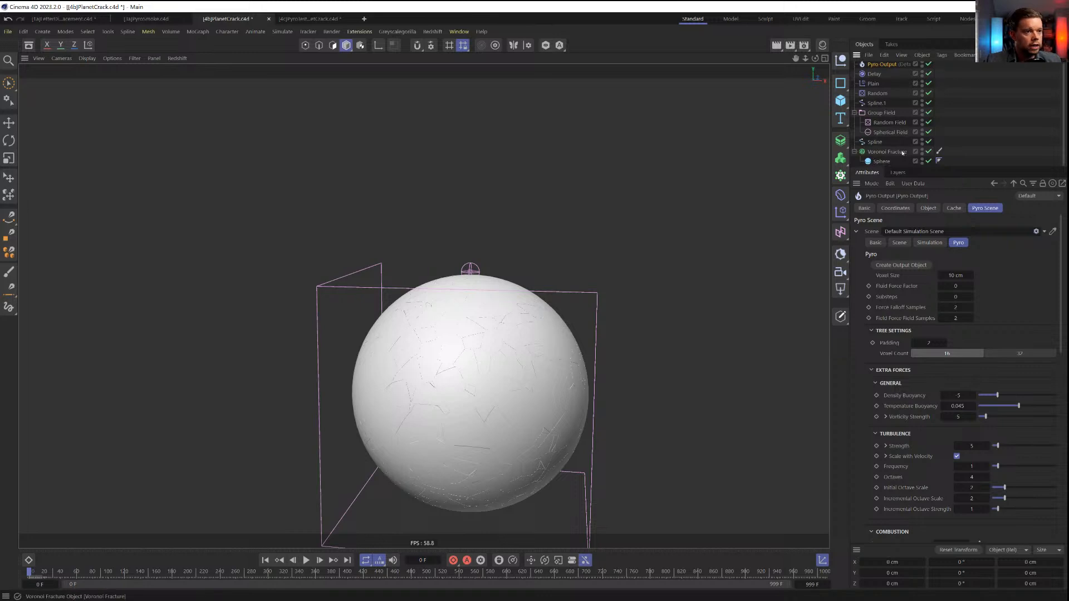
pyautogui.click(939, 152)
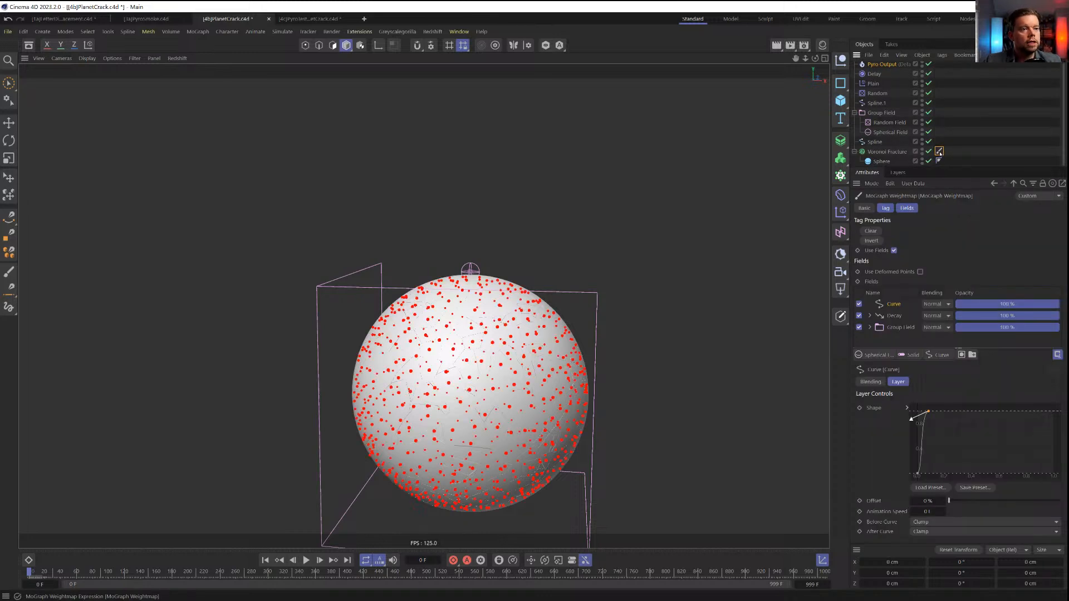
pyautogui.click(890, 151)
pyautogui.rightClick(891, 152)
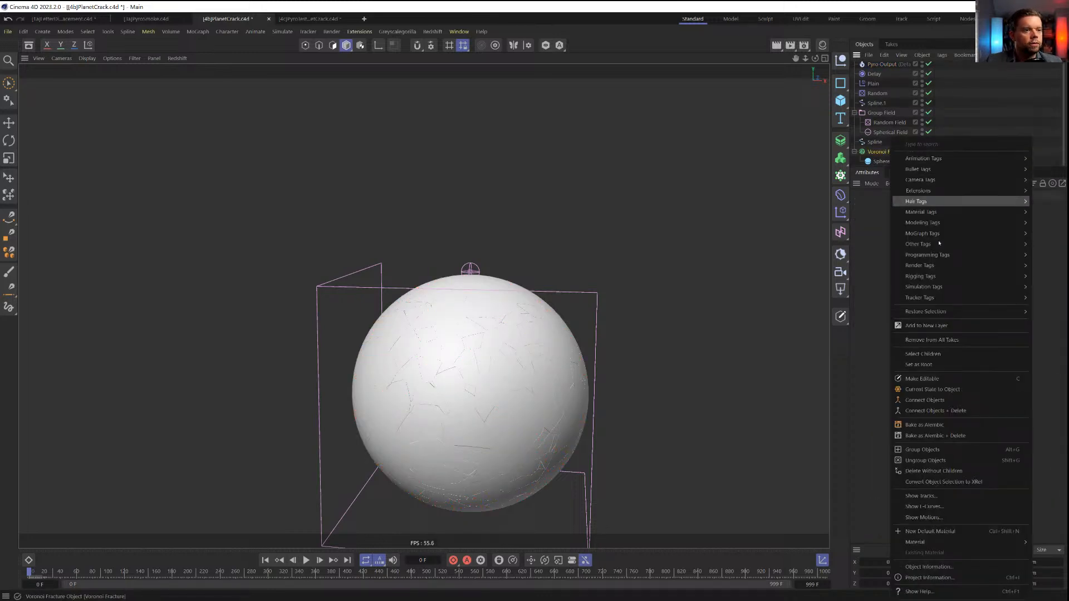
pyautogui.moveTo(935, 288)
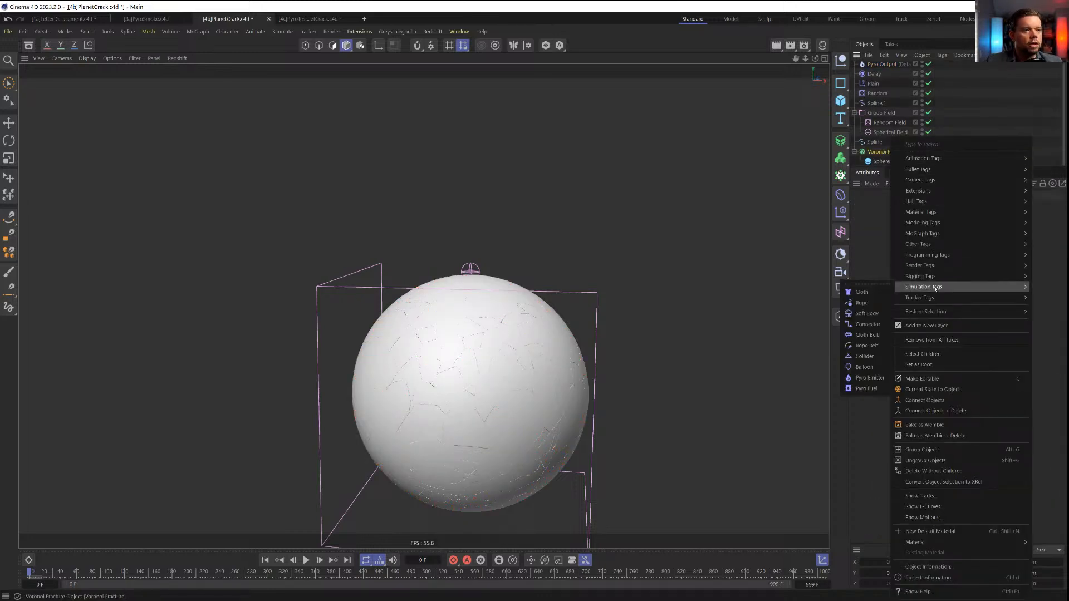
pyautogui.click(869, 377)
# Add a Vertex Map tag to the Voronoi Fracture and delete the leftover Vertex Map layer from its fields
pyautogui.rightClick(885, 152)
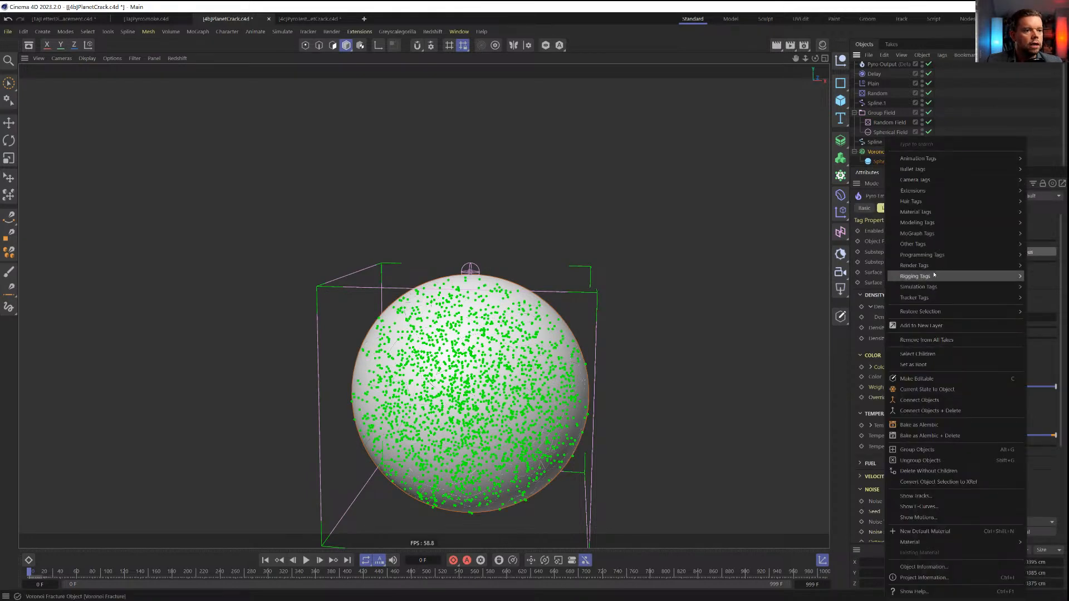
pyautogui.moveTo(913, 243)
pyautogui.click(830, 346)
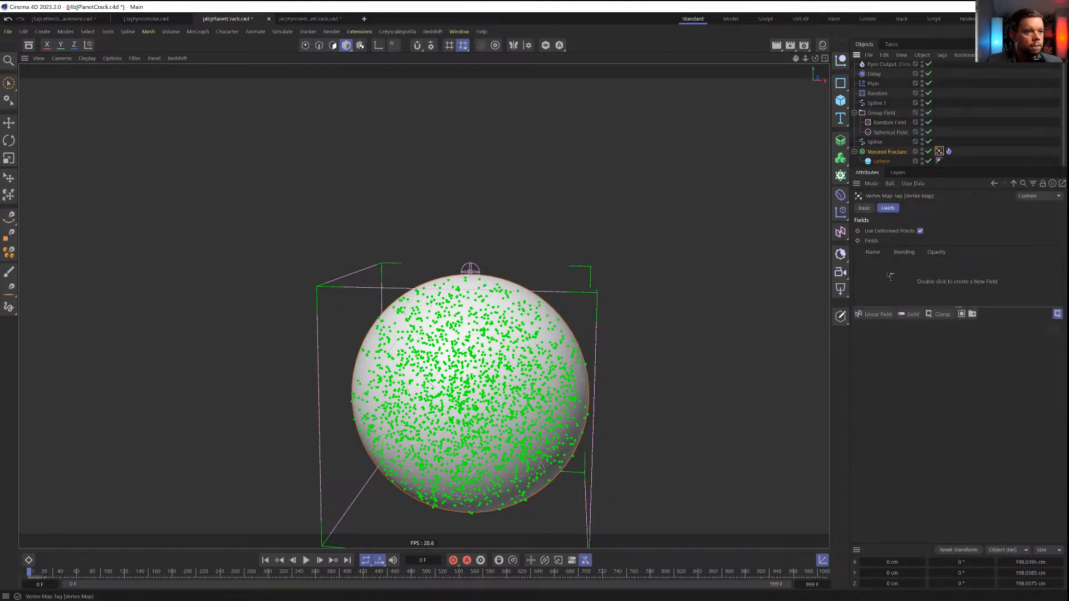
pyautogui.moveTo(888, 274); pyautogui.dragTo(888, 273)
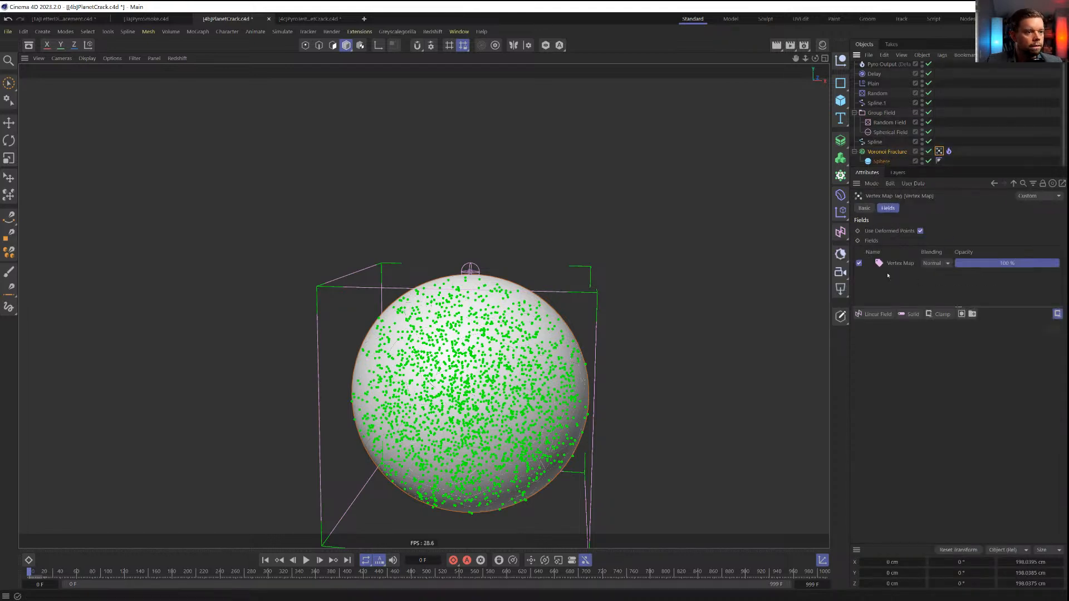
pyautogui.click(897, 151)
pyautogui.click(940, 151)
pyautogui.click(902, 263)
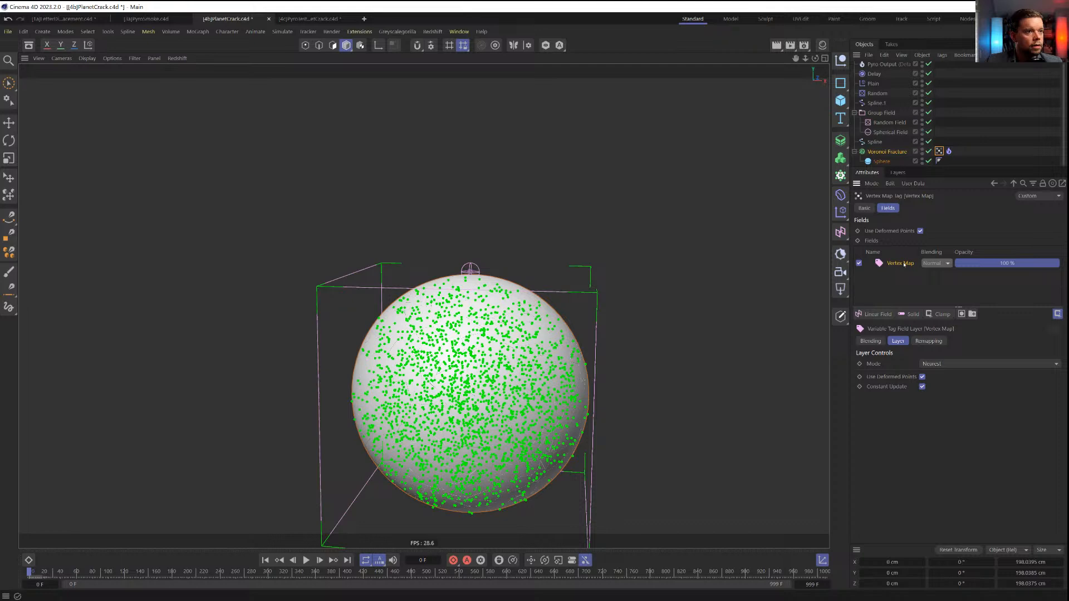
pyautogui.press('Delete')
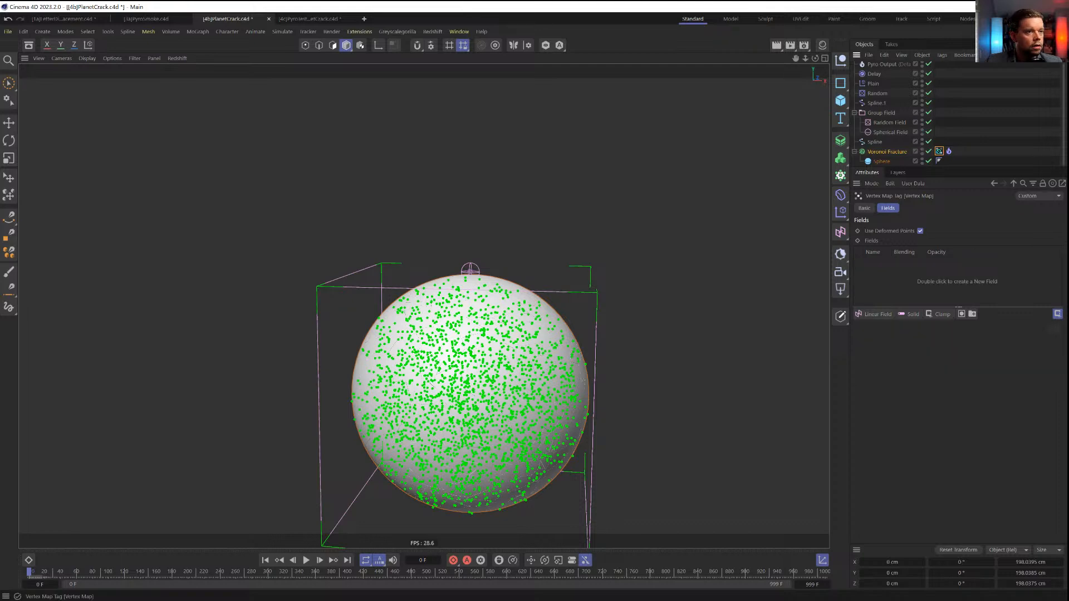
pyautogui.hotkey('ctrl', 'z')
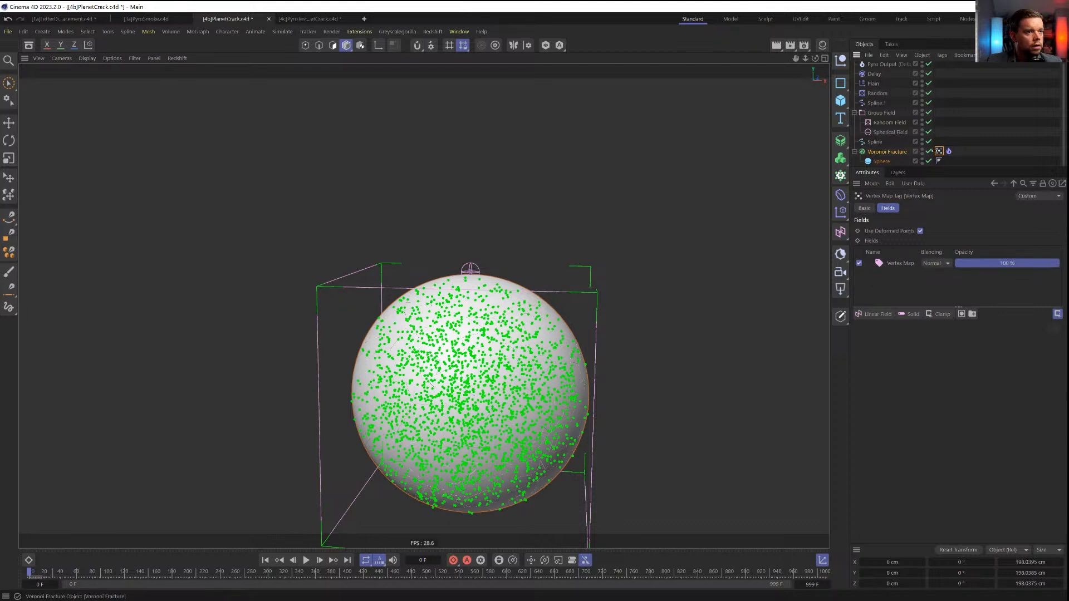
pyautogui.hotkey('ctrl', 'y')
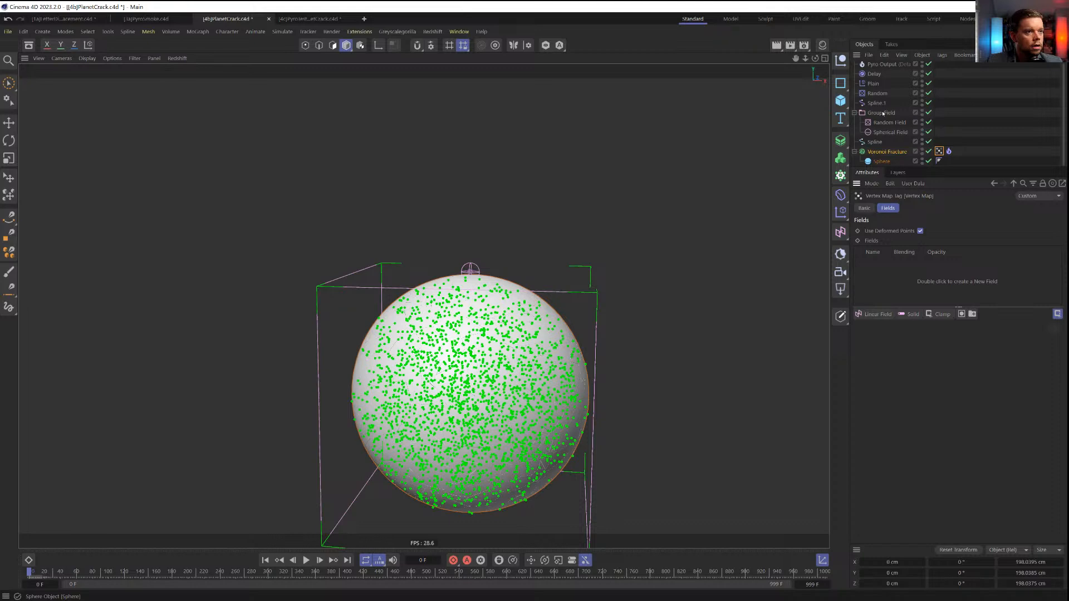
# Lock the attributes on the Voronoi Fracture's Vertex Map and add the Group Field to its fields
pyautogui.click(883, 113)
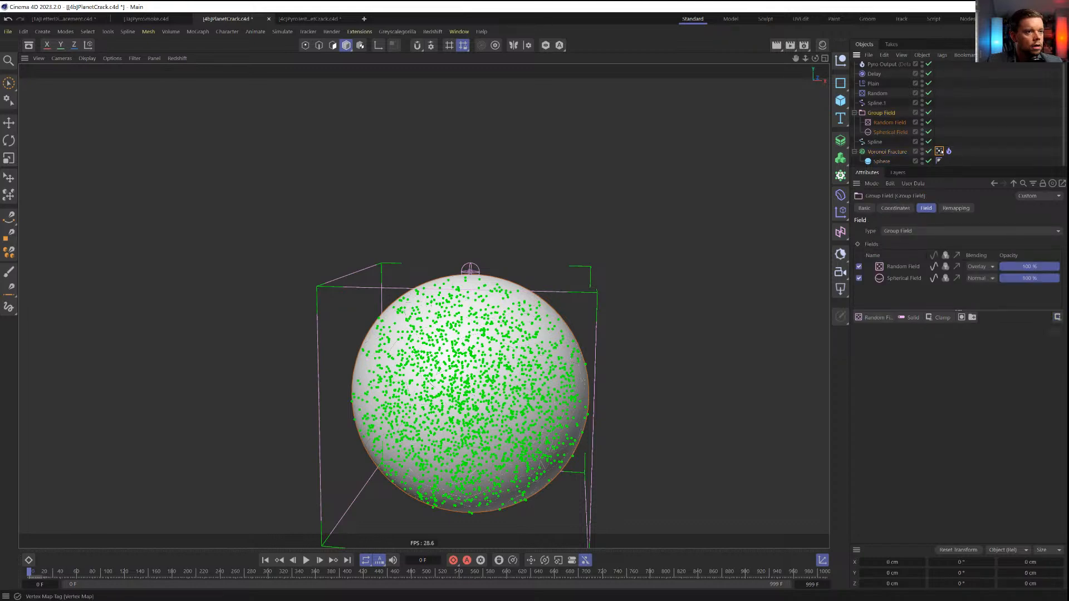
pyautogui.click(939, 151)
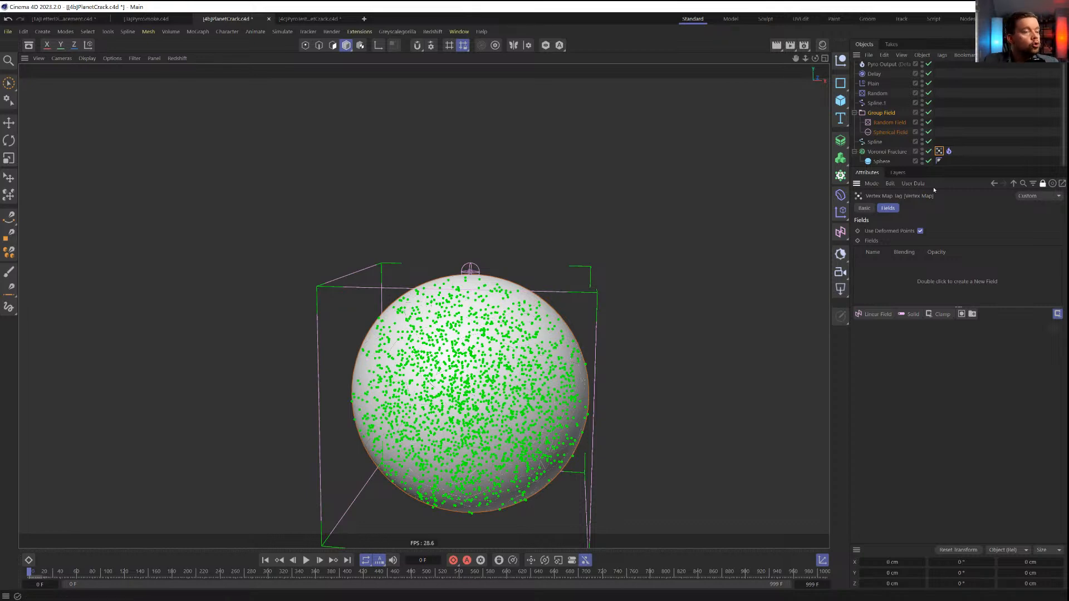
pyautogui.click(939, 152)
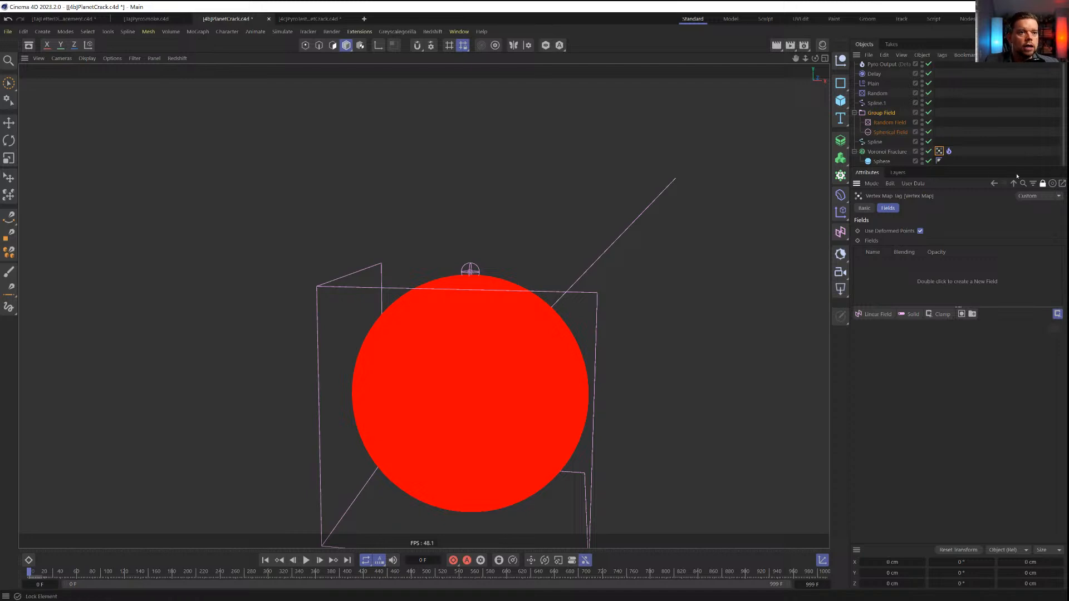
pyautogui.moveTo(879, 113); pyautogui.dragTo(898, 272)
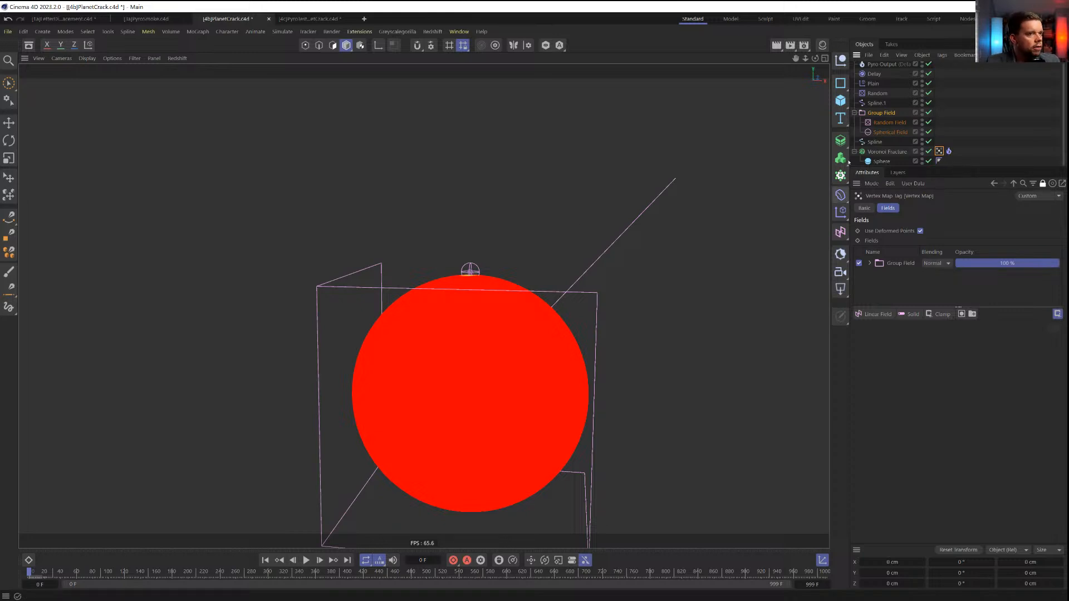
# Unlock the attributes, turn off the Pyro Emitter's temperature emission and assign the Vertex Map as its Density Map
pyautogui.click(949, 151)
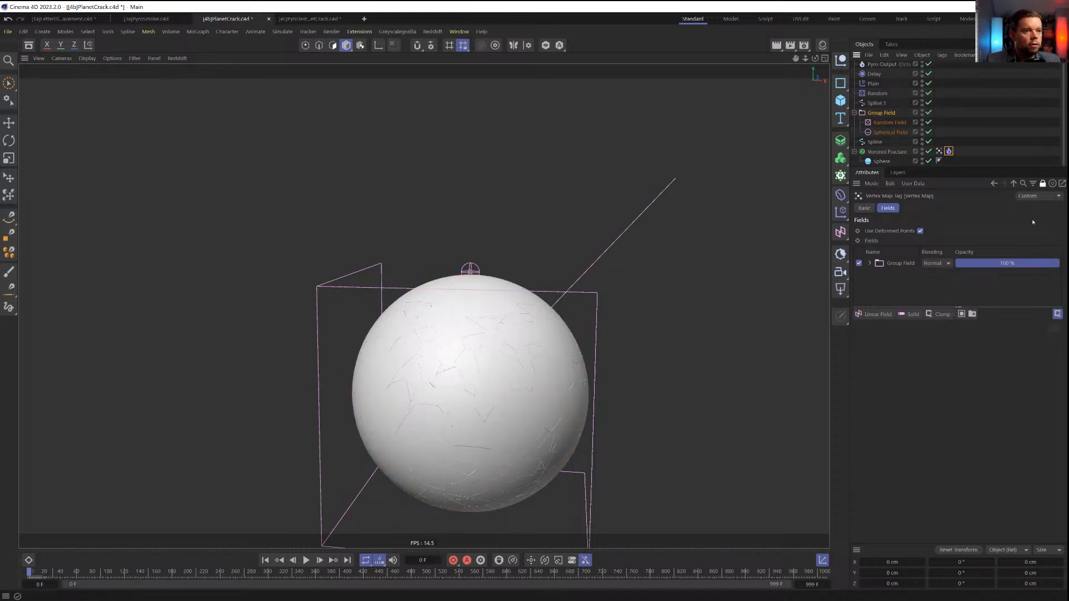
pyautogui.click(1043, 183)
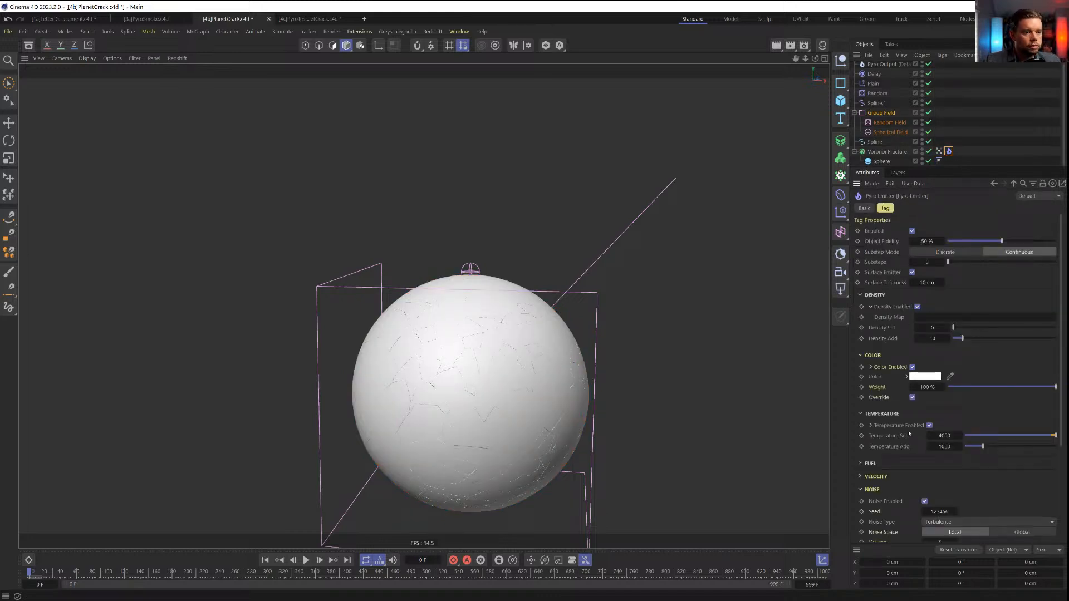
pyautogui.click(930, 425)
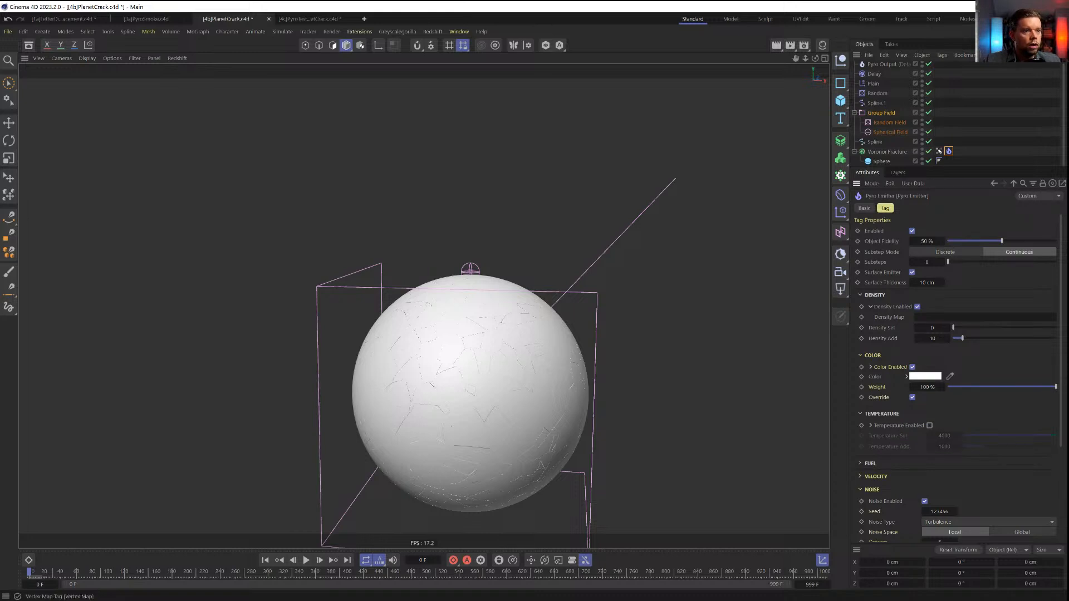
pyautogui.moveTo(939, 150); pyautogui.dragTo(942, 317)
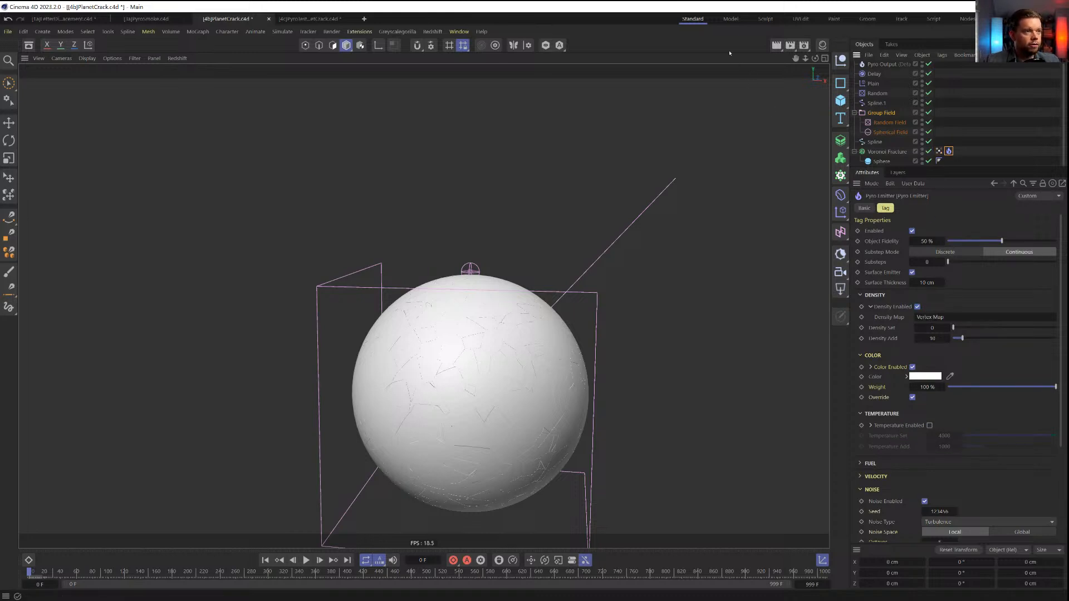
# Configure the render settings to use the Viewport Renderer with the frame range set to All Frames
pyautogui.click(805, 45)
pyautogui.moveTo(807, 36); pyautogui.dragTo(535, 104)
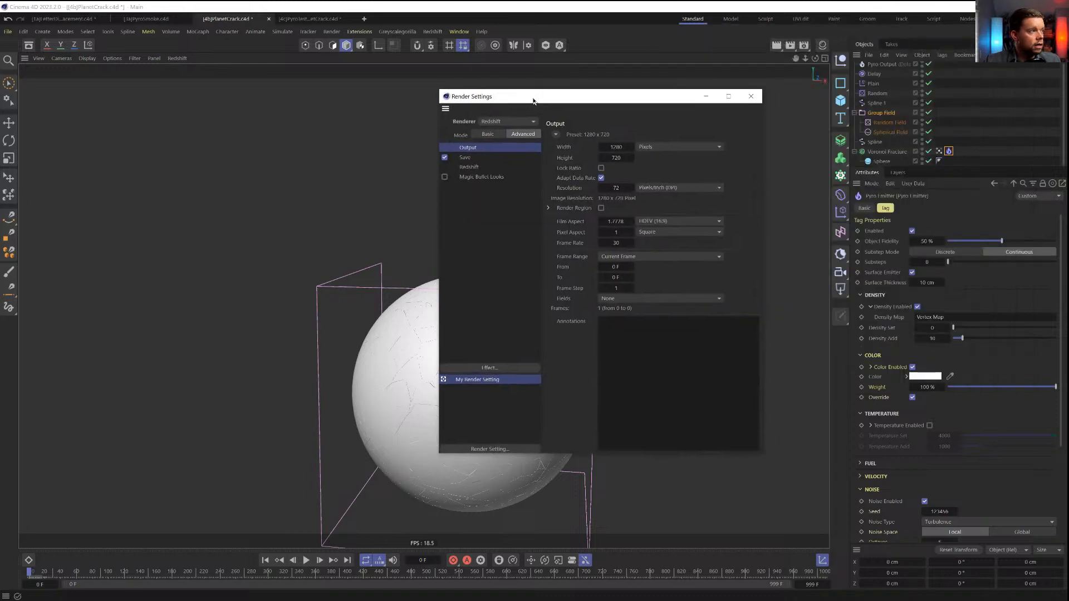
pyautogui.click(506, 122)
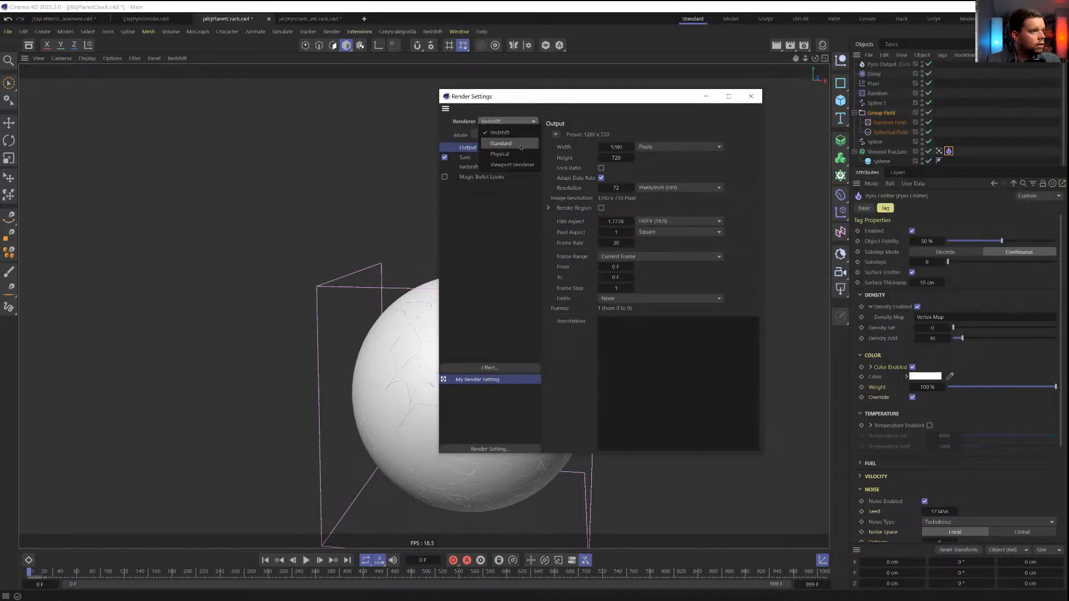
pyautogui.click(513, 165)
pyautogui.click(626, 256)
pyautogui.click(622, 290)
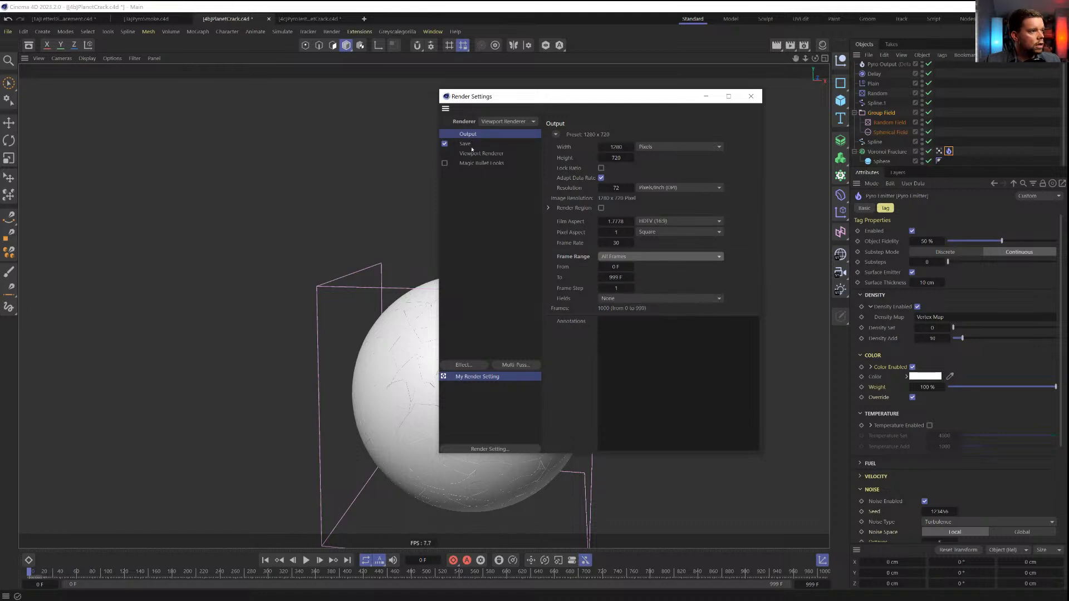
pyautogui.click(472, 152)
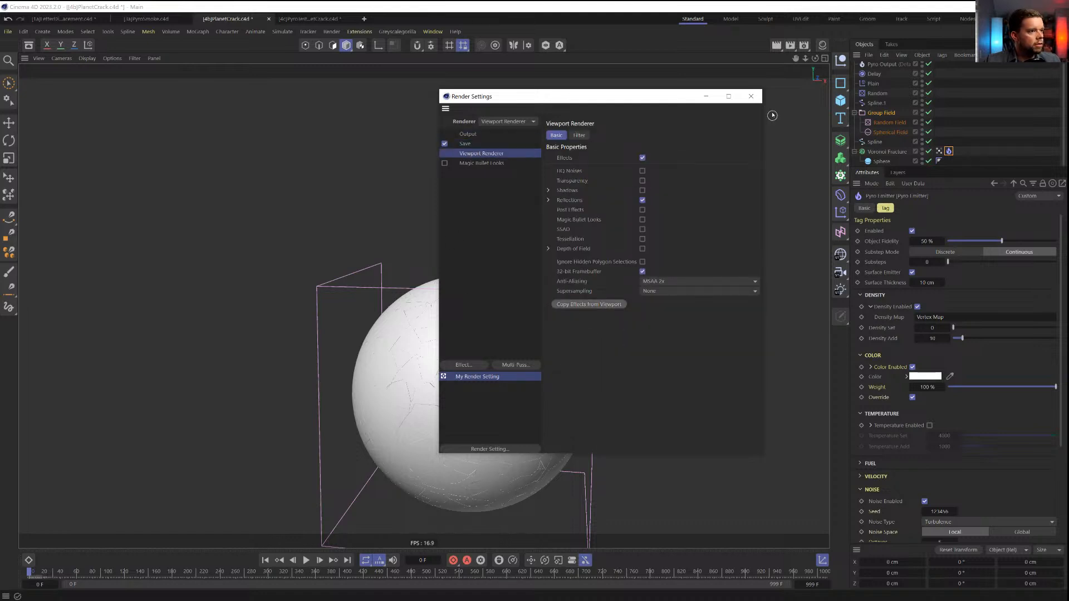
pyautogui.click(750, 96)
pyautogui.click(613, 70)
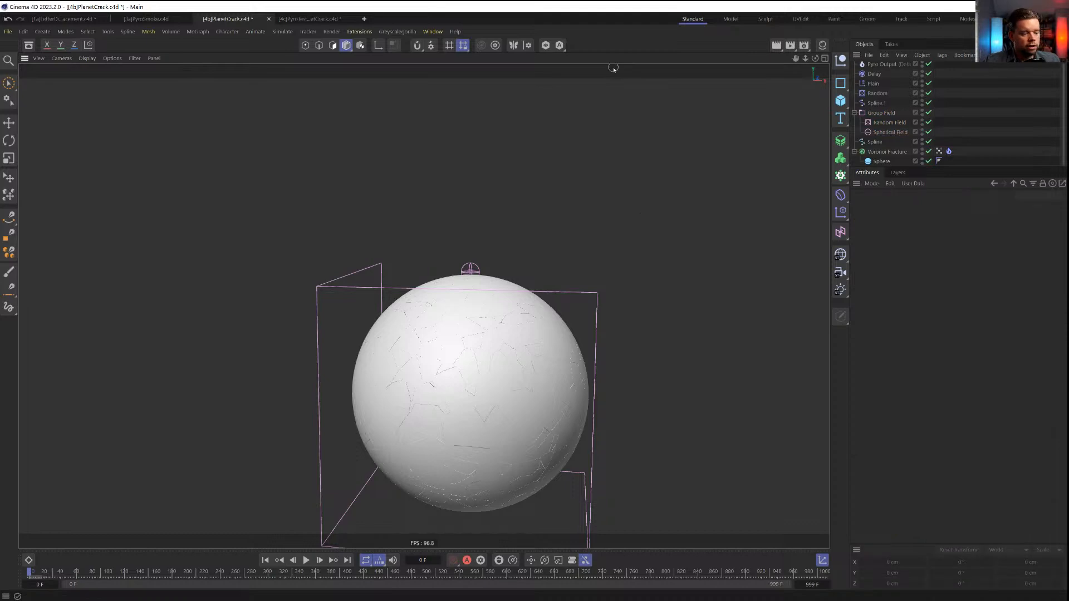
# Save the scene under the new file name [4d]PyroTestPlanetCrack.c4d
pyautogui.hotkey('ctrl', 'shift', 's')
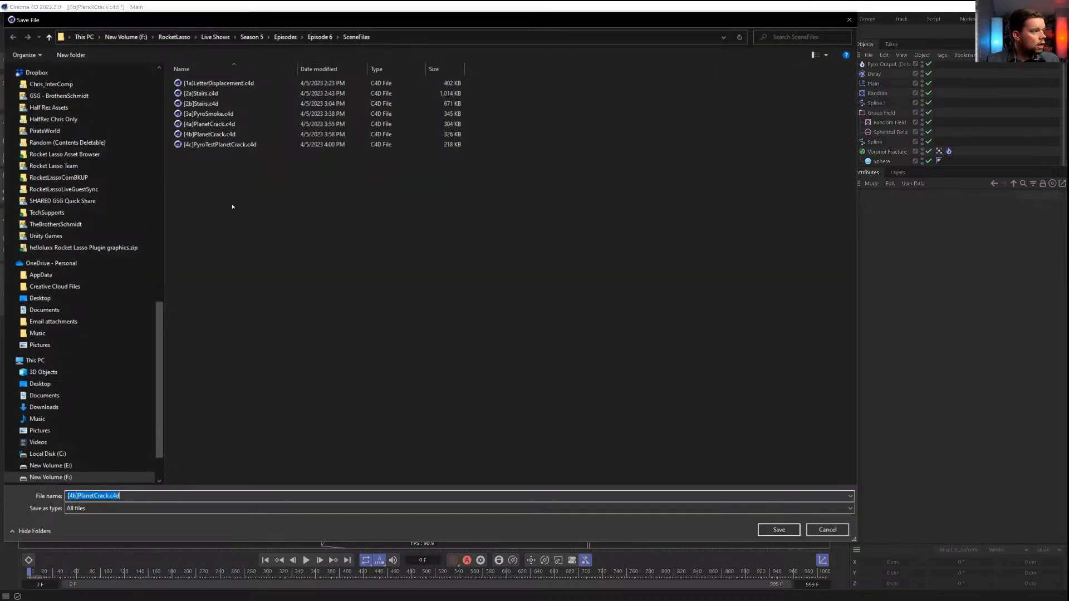
pyautogui.click(220, 144)
pyautogui.click(74, 496)
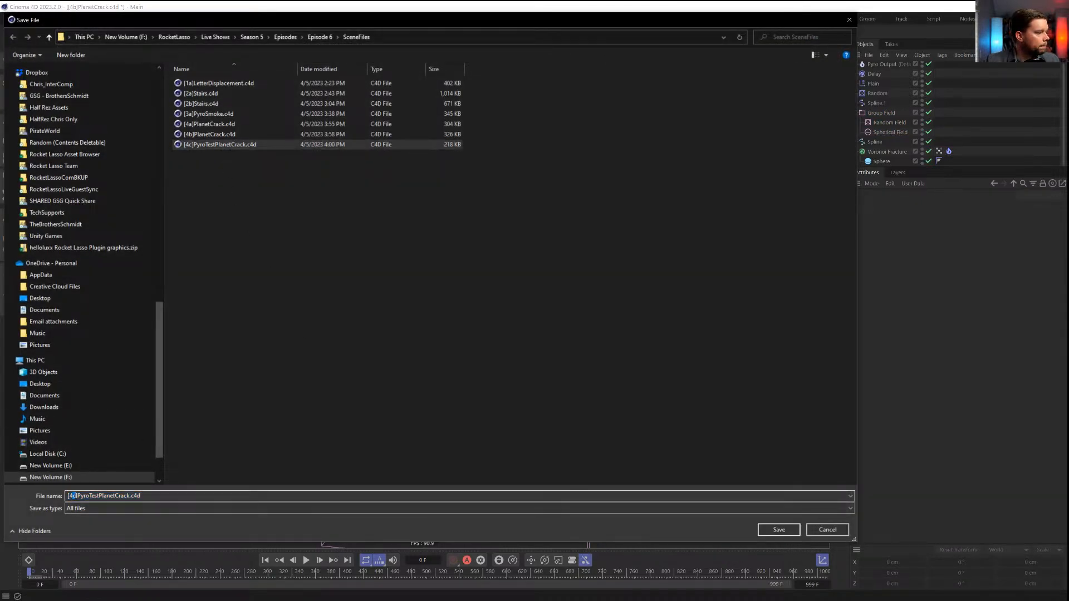
pyautogui.press('BackSpace')
pyautogui.write('d')
pyautogui.press('Return')
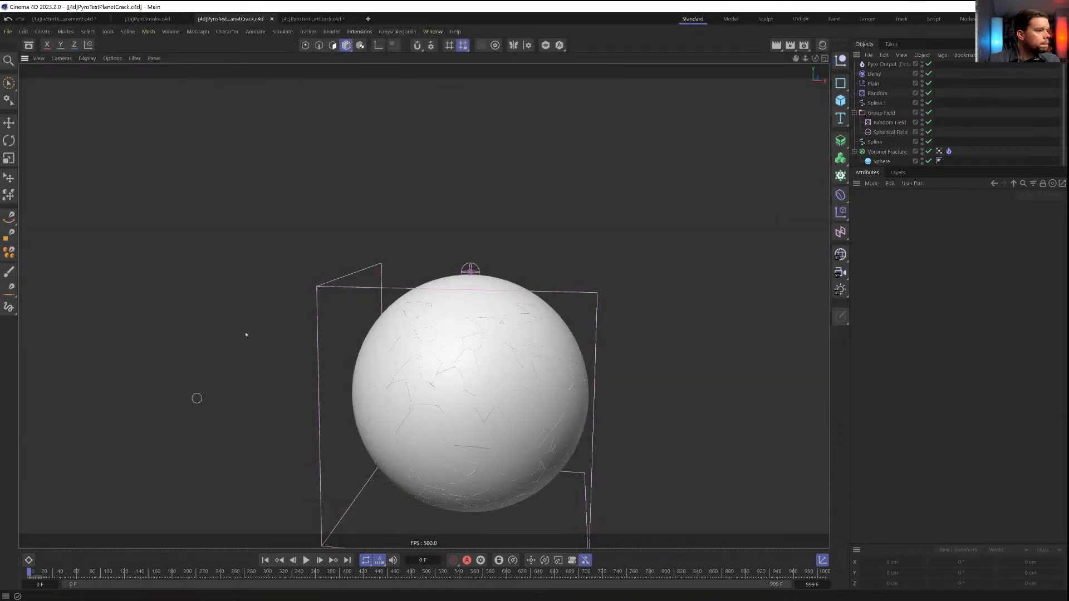
# Render the animation to the Picture Viewer, continuing past the dialog, and reposition the viewer window
pyautogui.click(791, 45)
pyautogui.click(563, 340)
pyautogui.moveTo(669, 104); pyautogui.dragTo(513, 49)
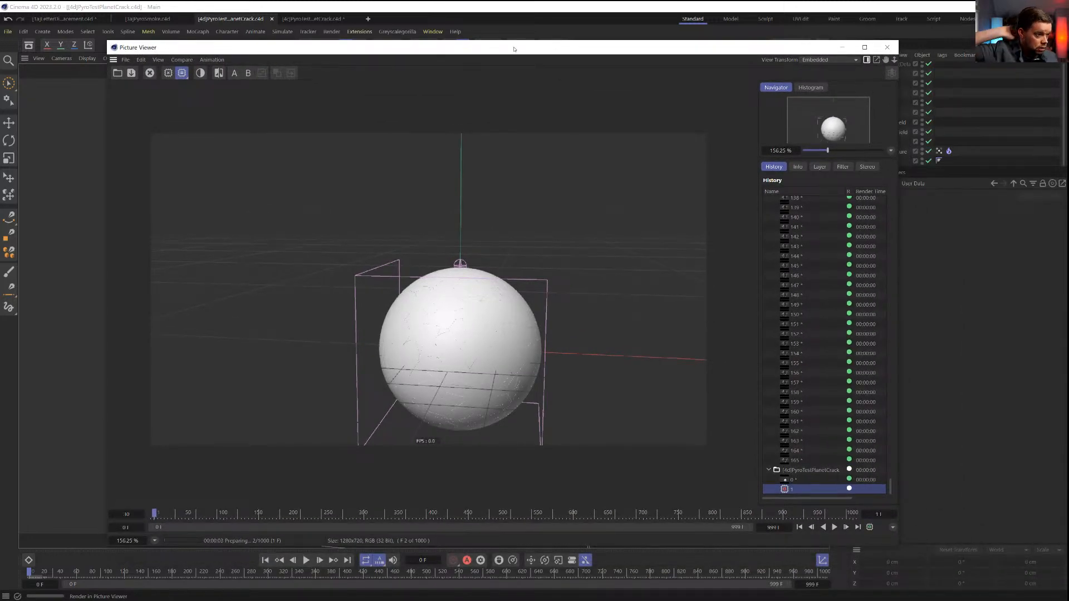